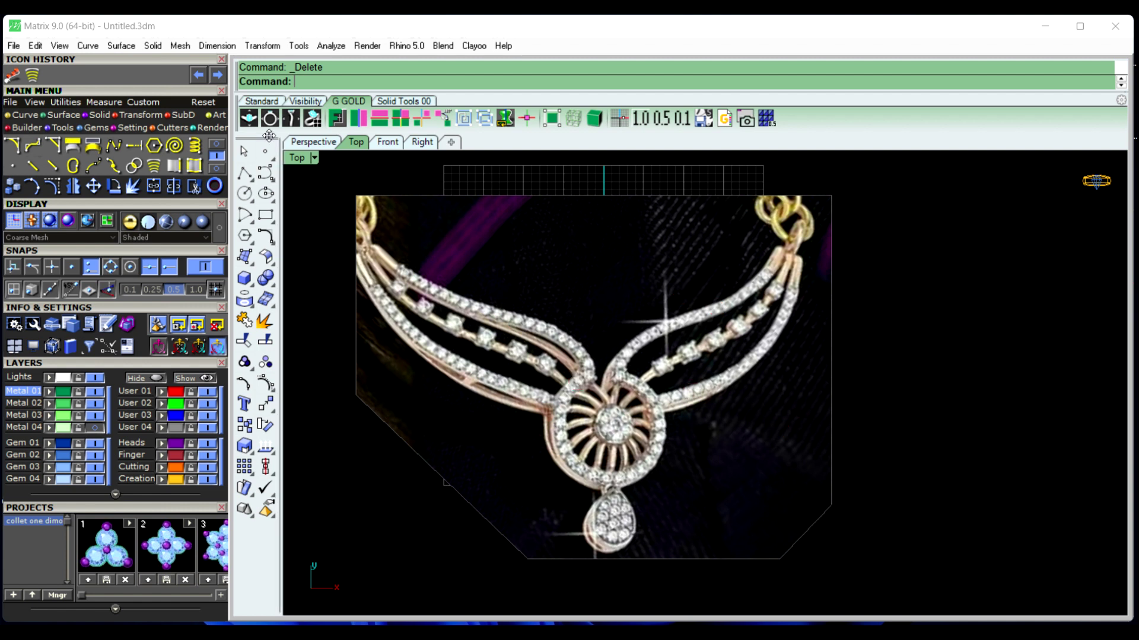
Draw a 50 by 50 rectangle centred on the origin in the Top view
left_click(266, 220)
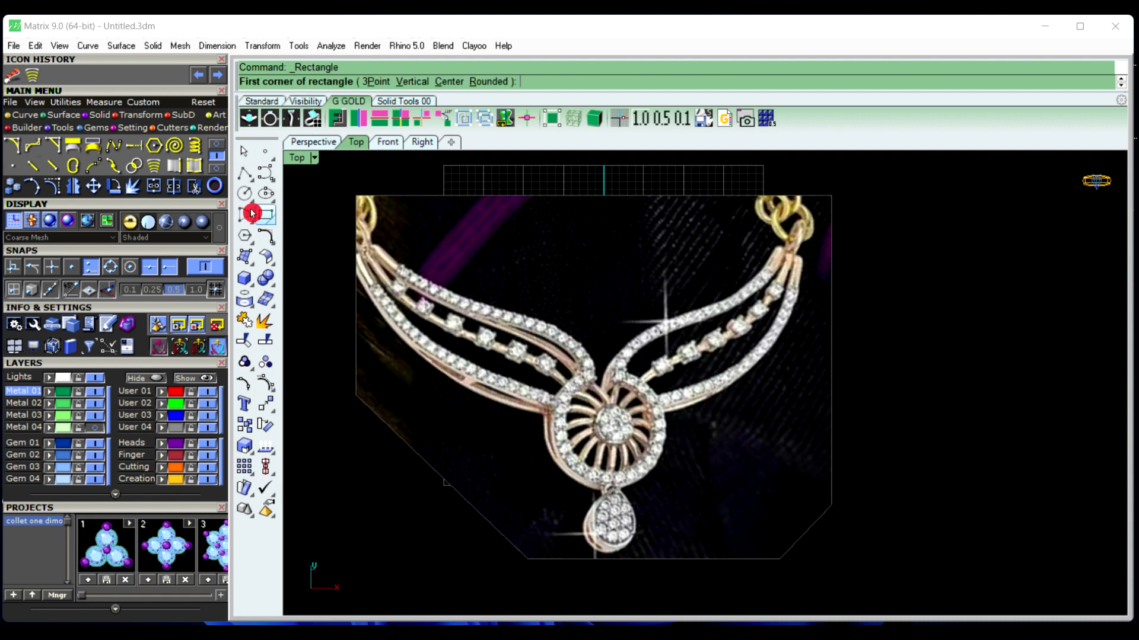
left_click(449, 82)
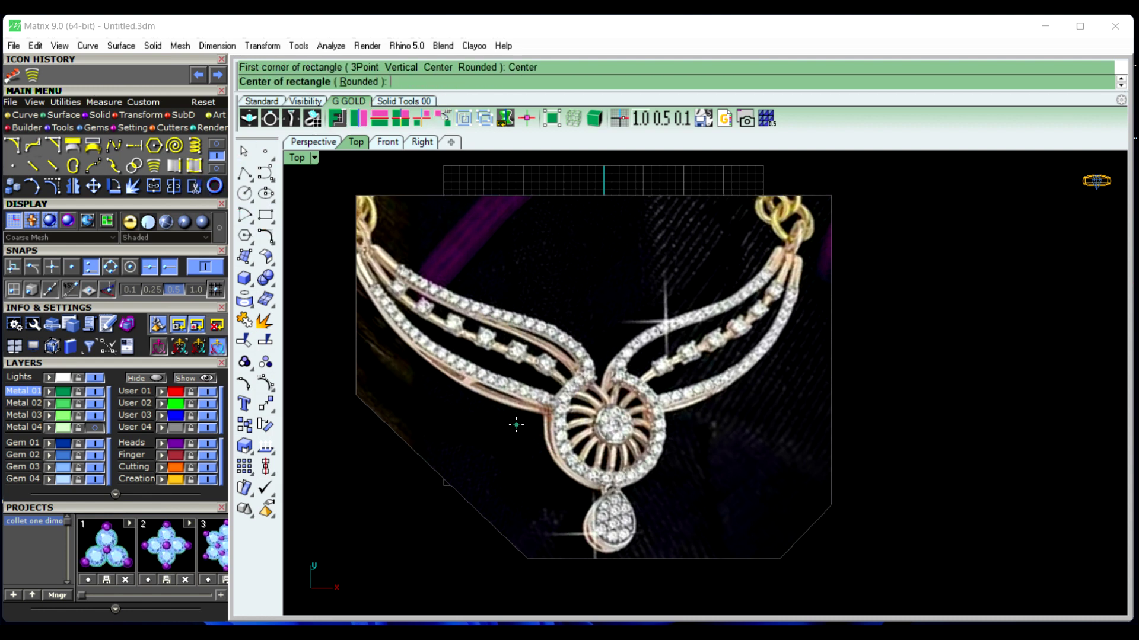
key("Return")
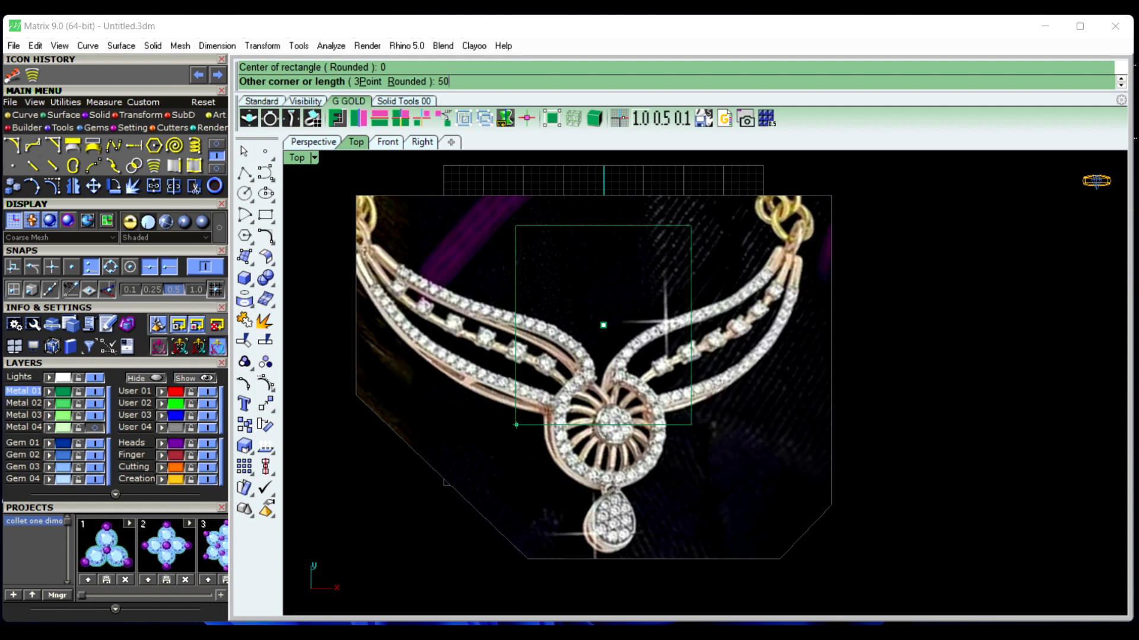
key("Return")
key("Return")
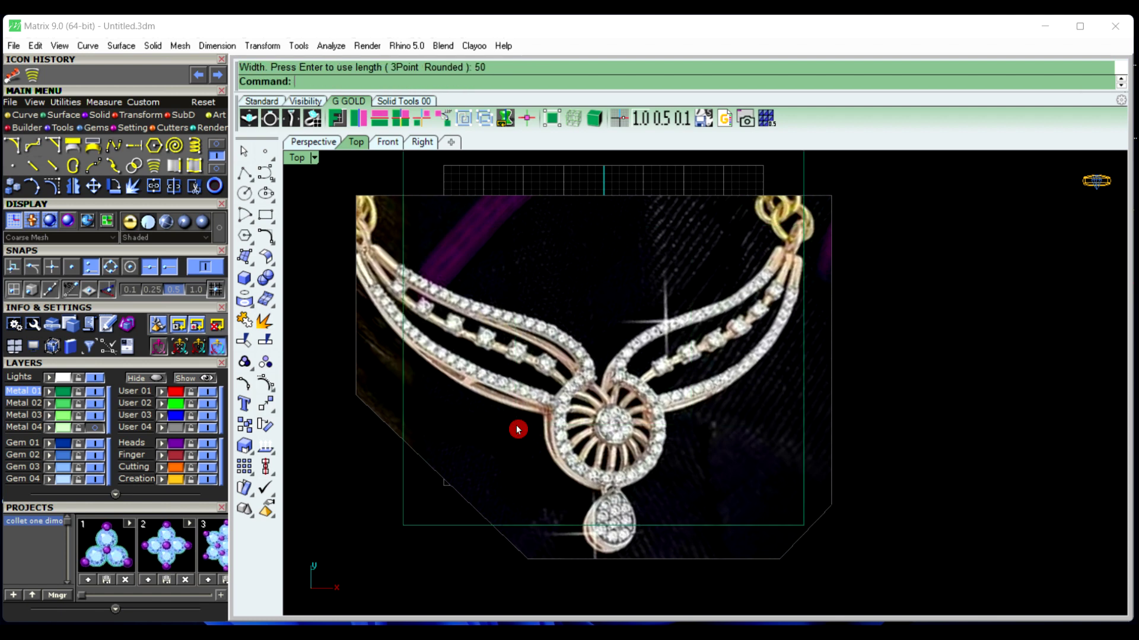
Examine how the necklace reference image fits the 50 by 50 square, including its chain ends and pendant
scroll(551, 474, "down", 2)
right_click_drag(570, 493, 628, 481)
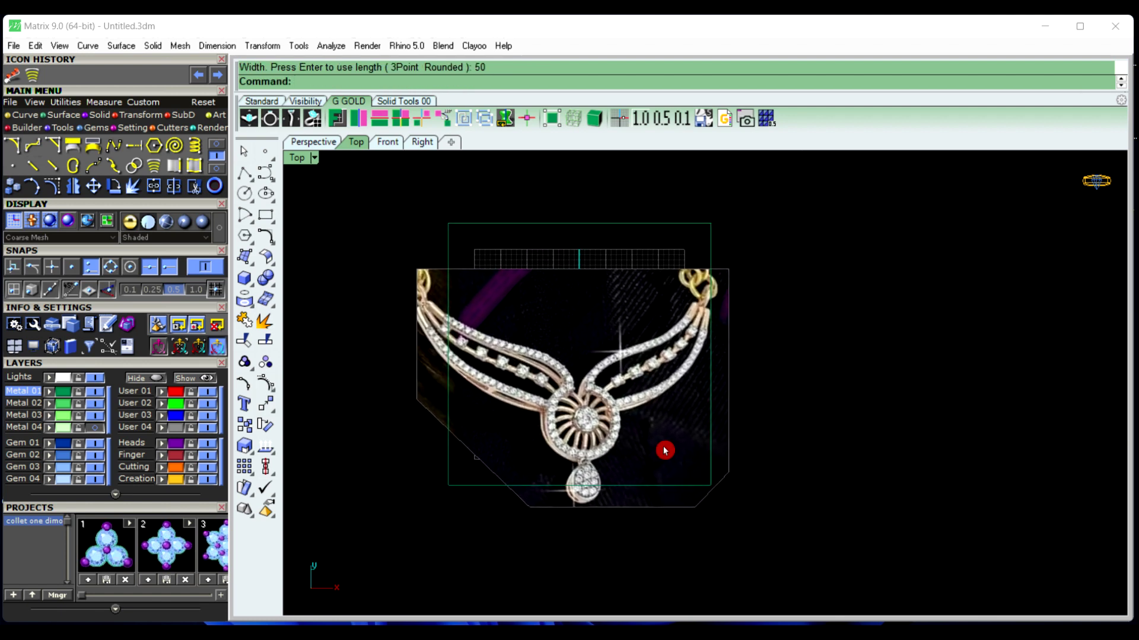
scroll(667, 450, "up", 2)
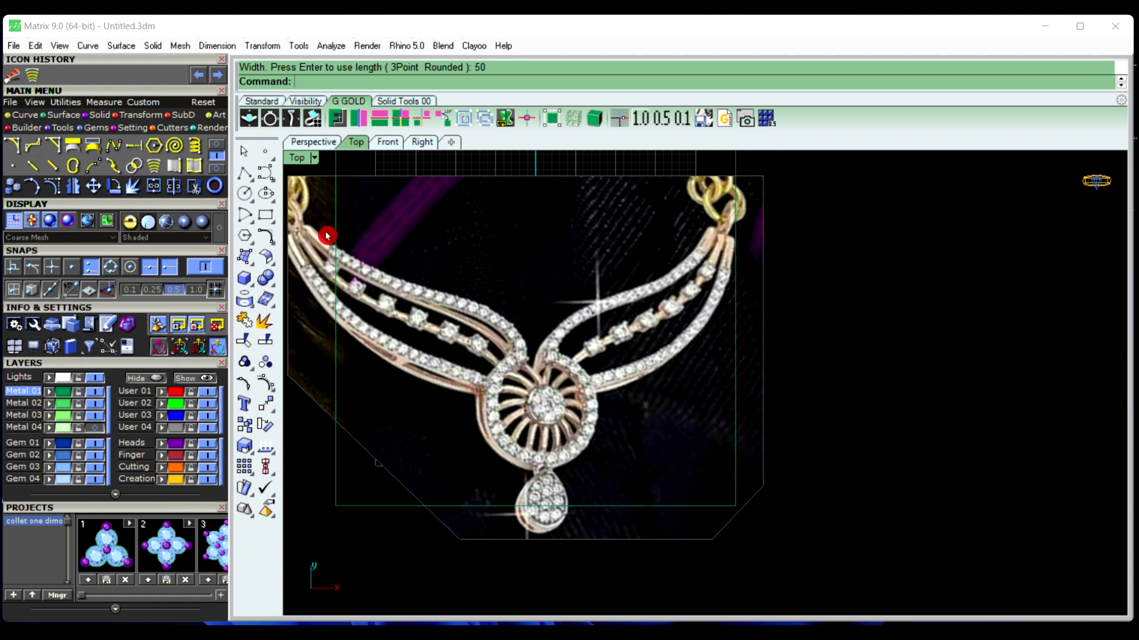
scroll(554, 401, "down", 1)
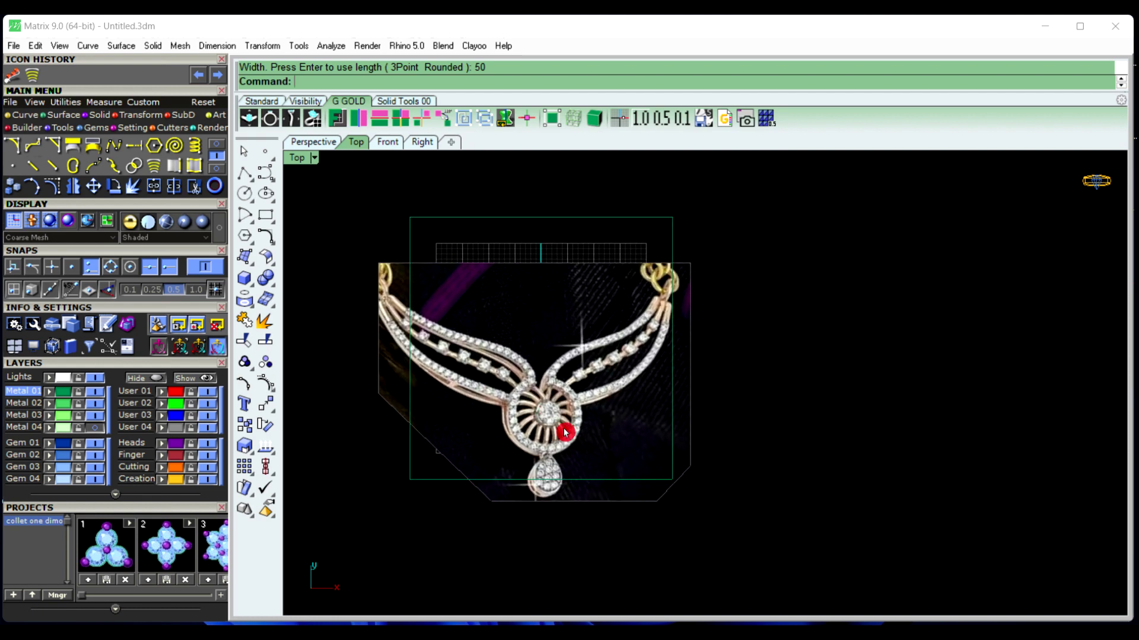
scroll(656, 458, "up", 4)
scroll(724, 386, "down", 2)
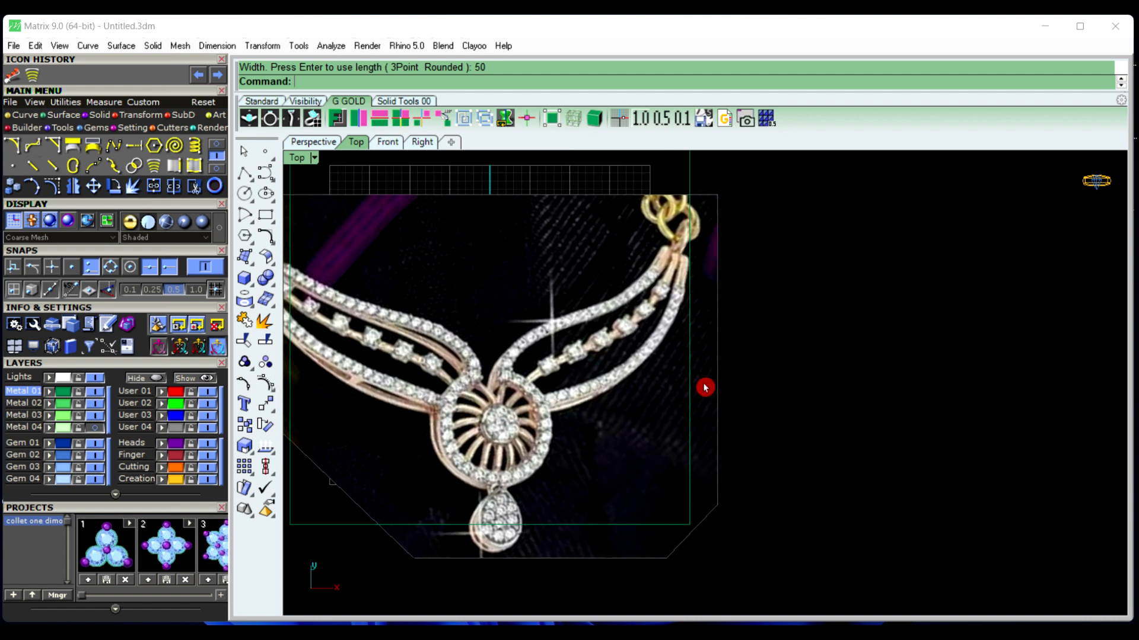
right_click_drag(618, 368, 659, 383)
scroll(717, 417, "down", 1)
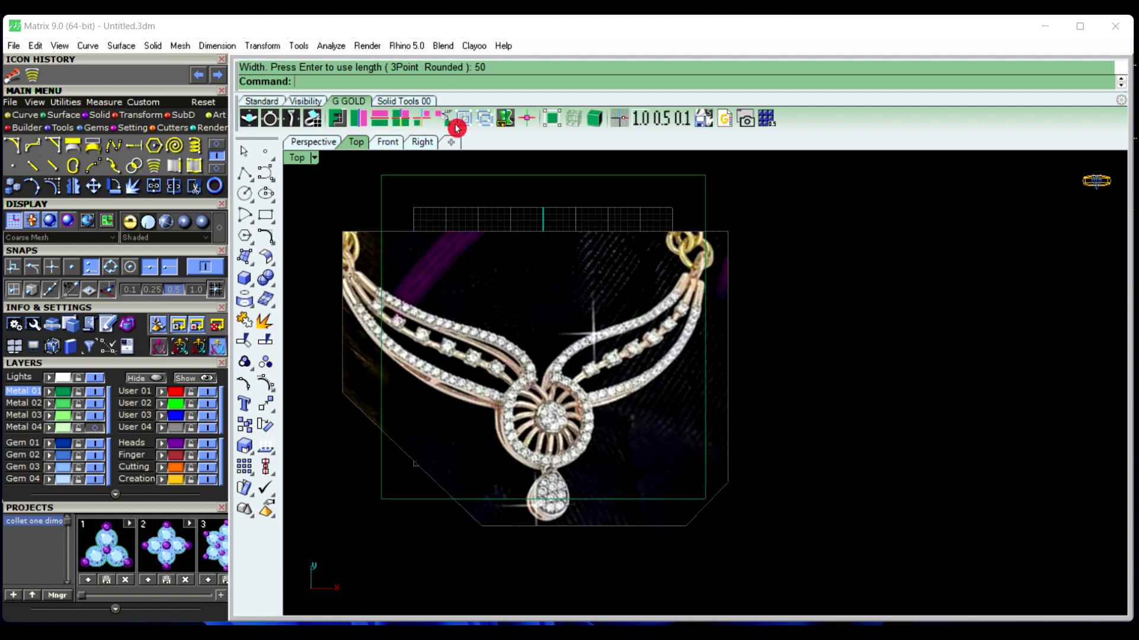
Lock the necklace reference image
left_click(267, 102)
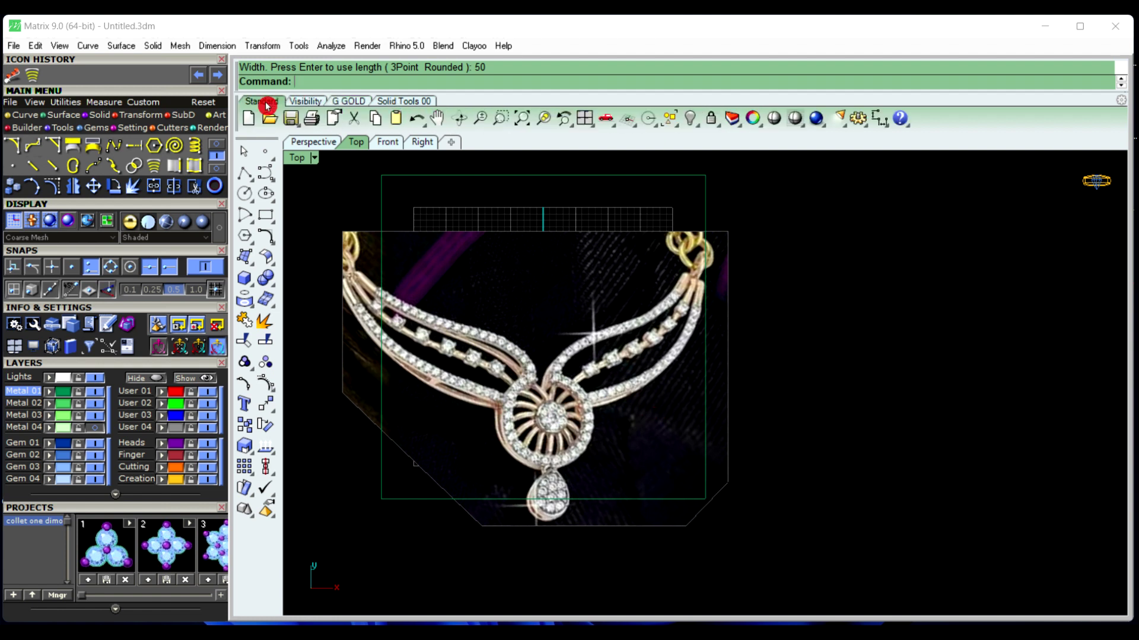
left_click(713, 119)
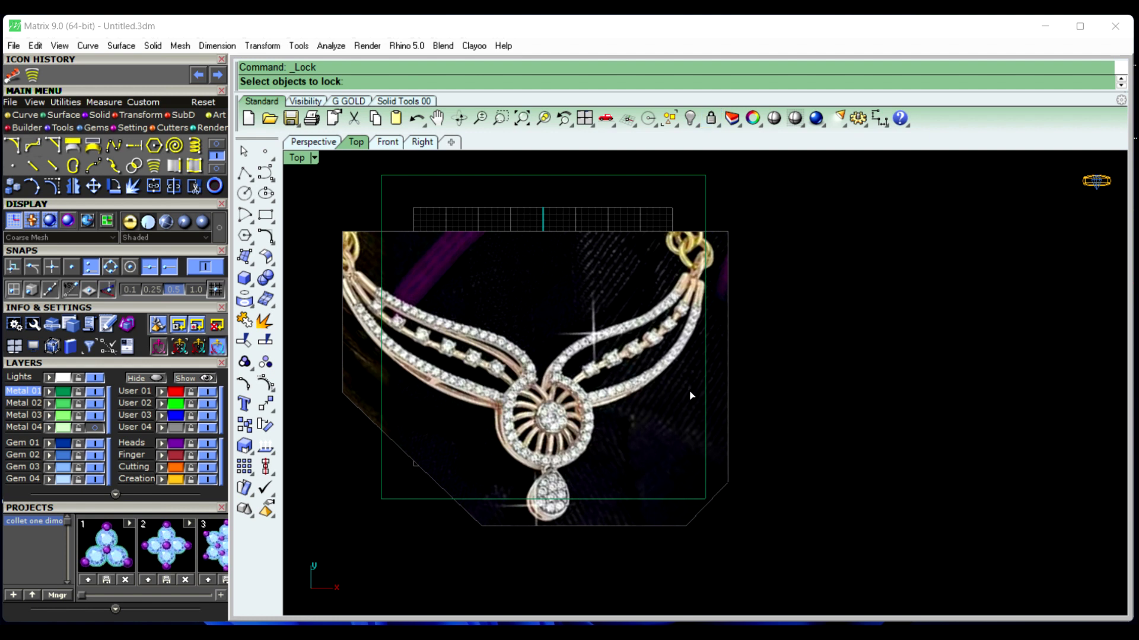
left_click(670, 398)
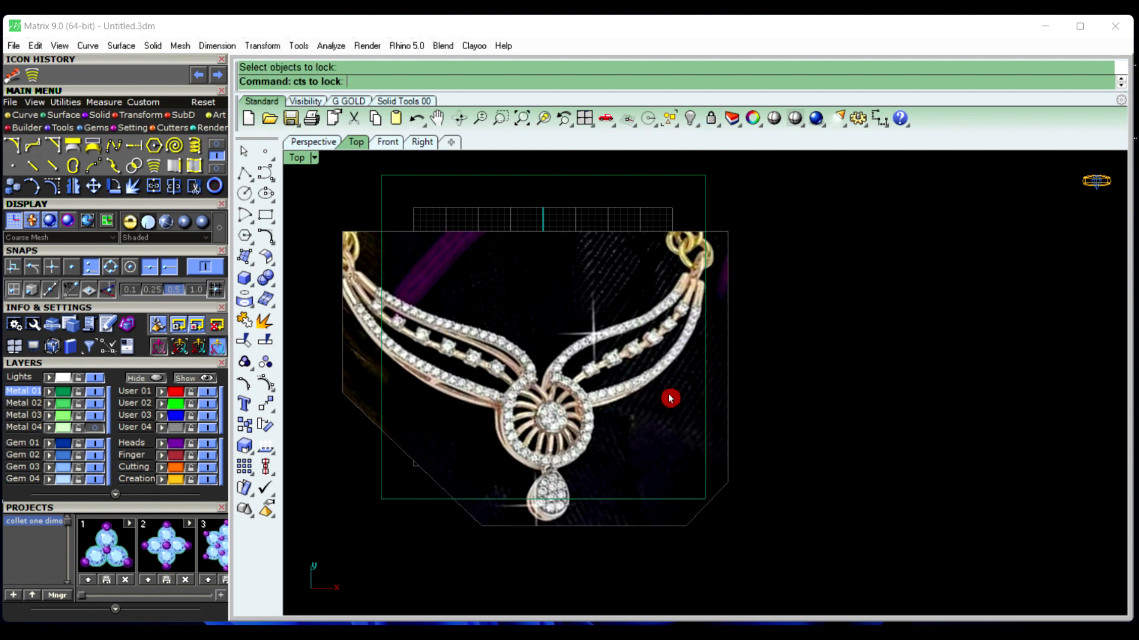
right_click(867, 385)
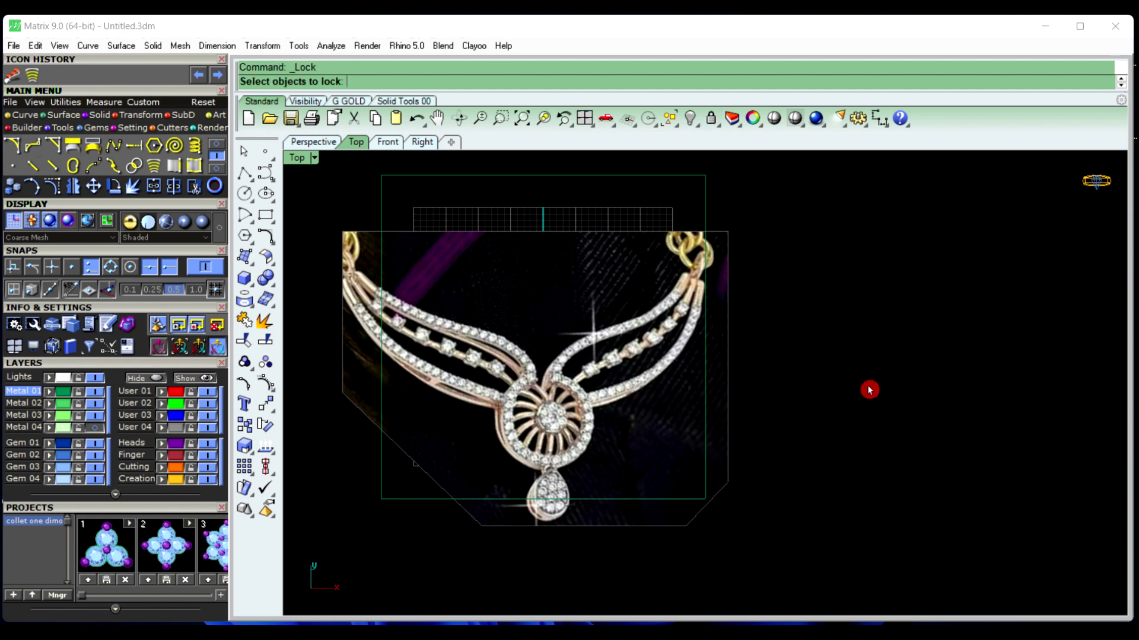
right_click(867, 385)
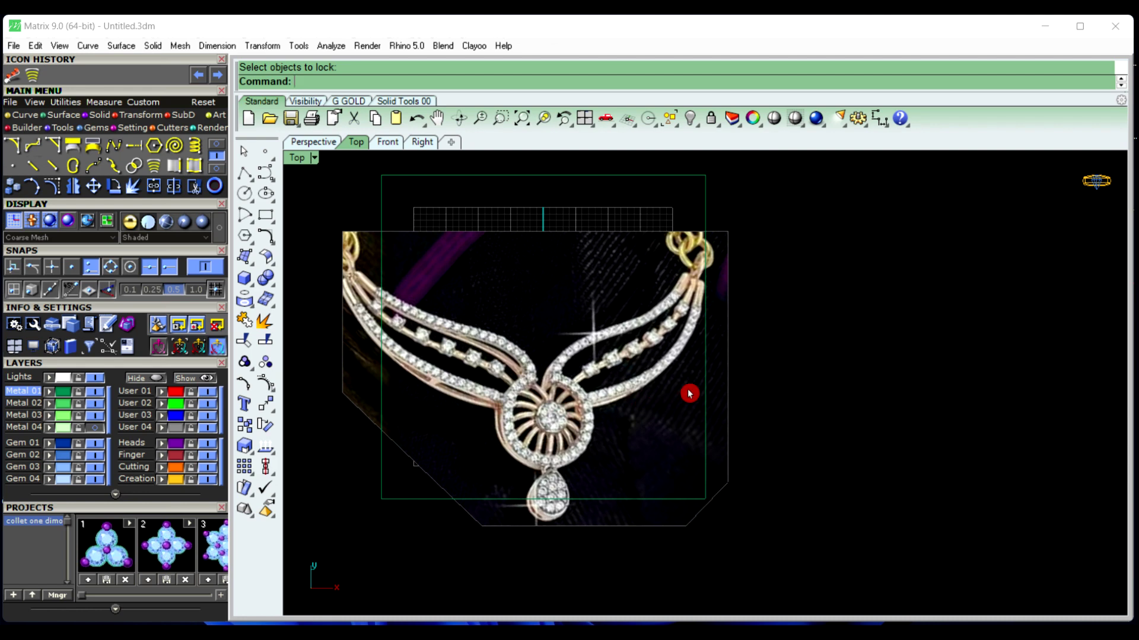
Draw a slanted single-segment polyline across the upper ends of the three right-hand strands, just below the chain link
scroll(655, 383, "up", 8)
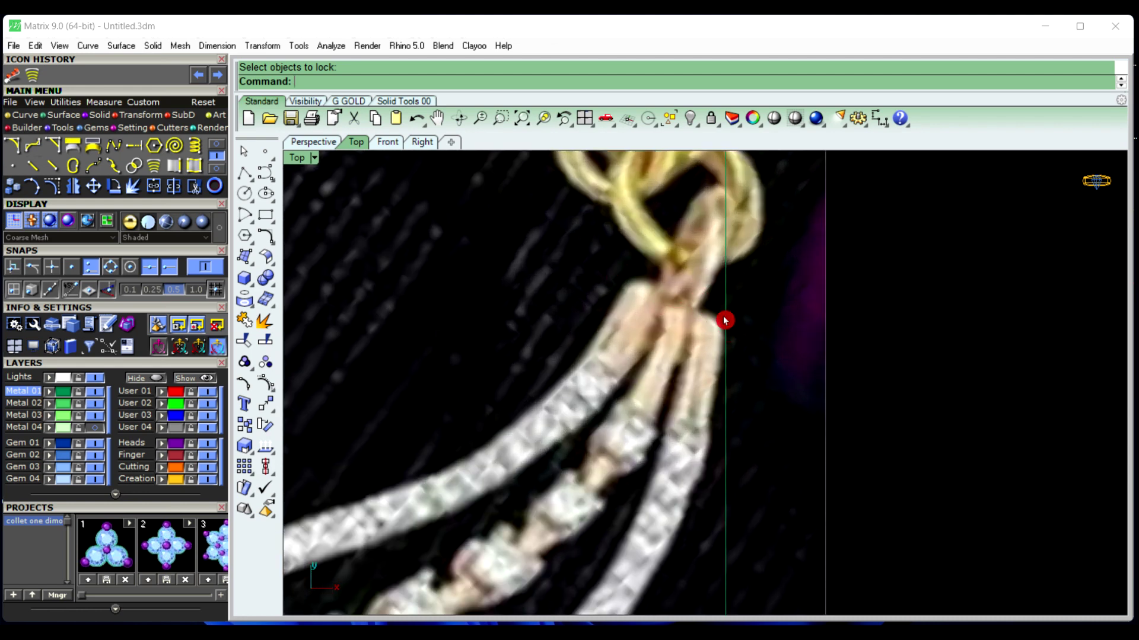
left_click(244, 173)
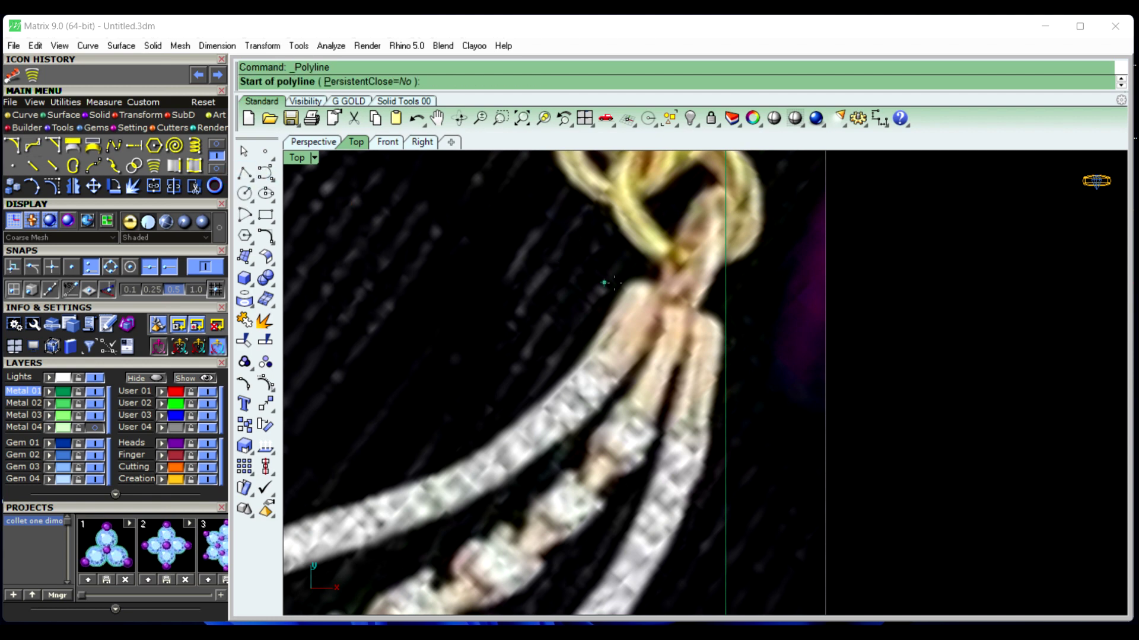
scroll(627, 283, "up", 2)
scroll(629, 272, "up", 1)
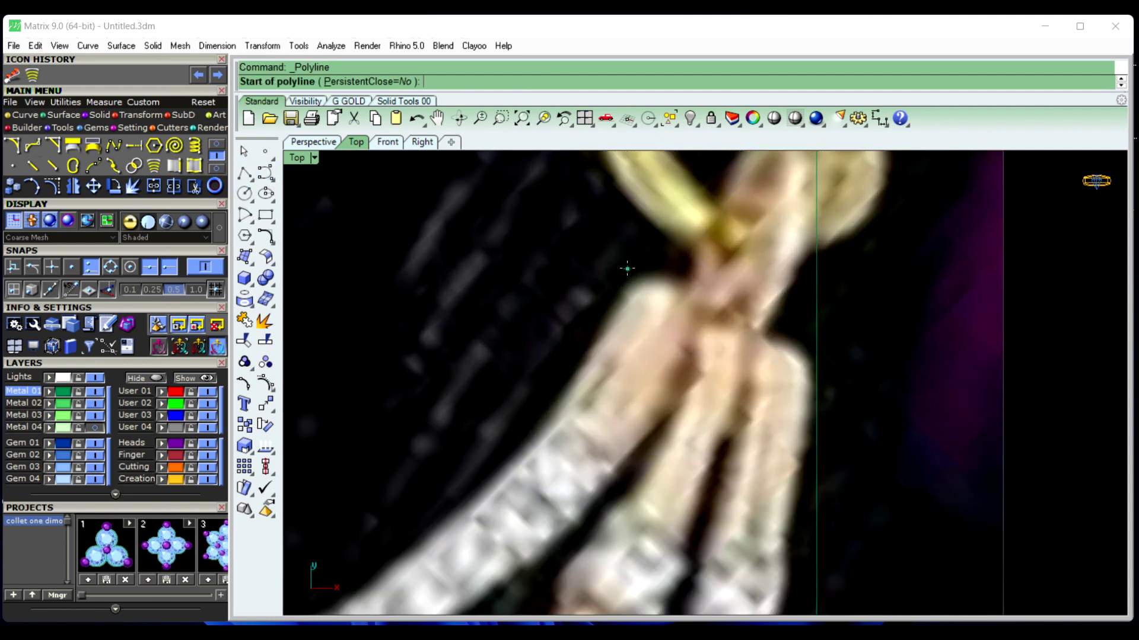
left_click(631, 259)
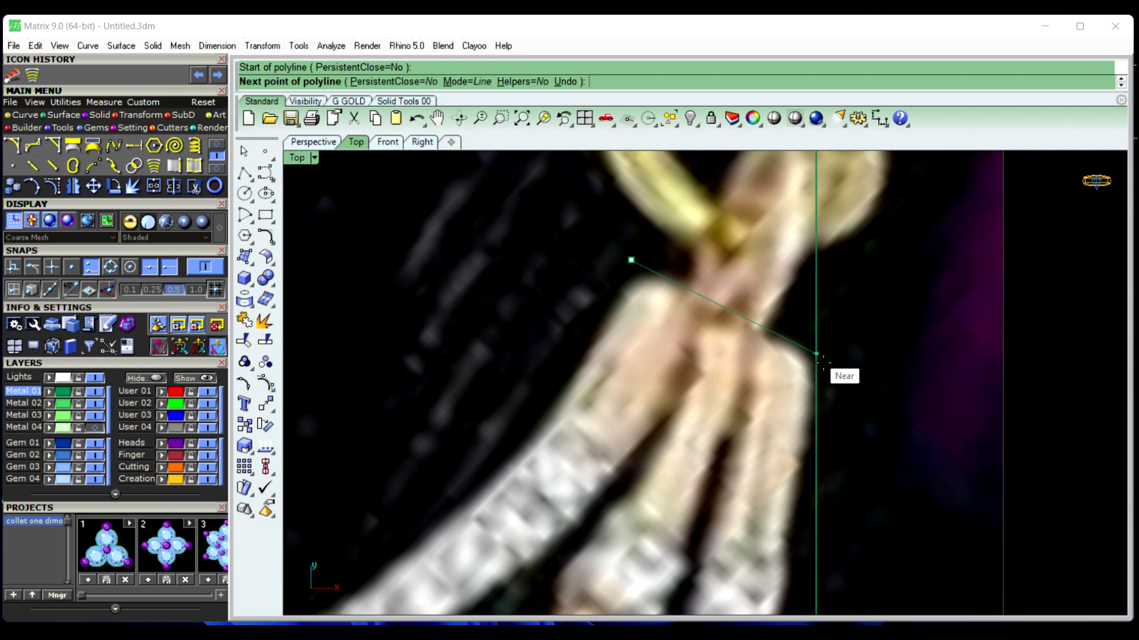
left_click(850, 368)
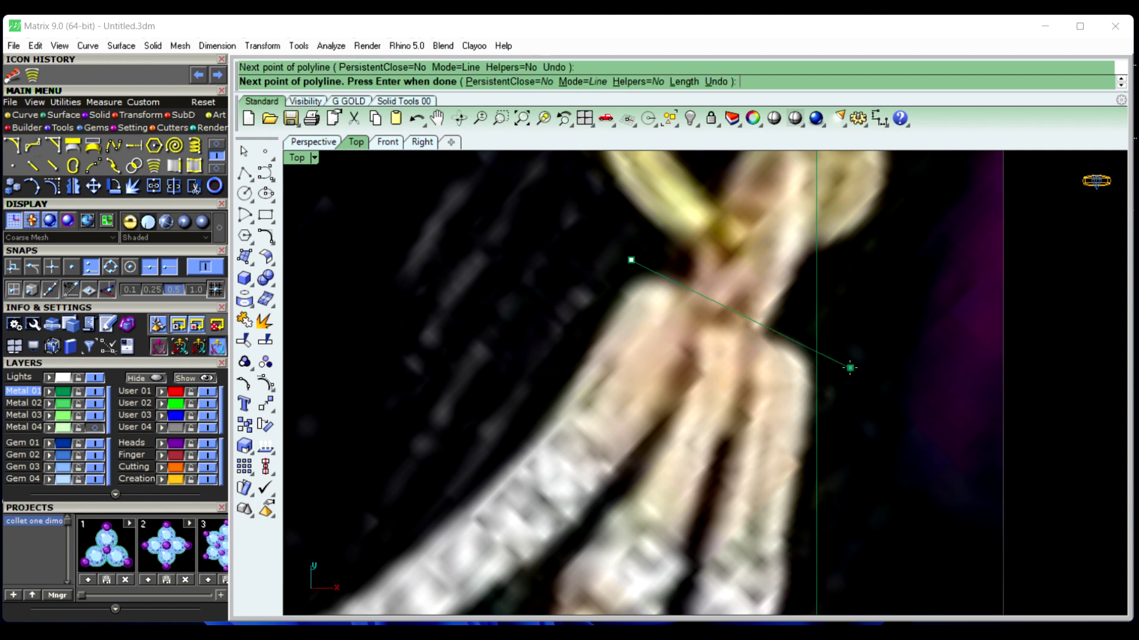
right_click(880, 344)
Trace the inner edge of the upper right diamond strand with an interpolated curve, from the circular centrepiece to the slanted end line
scroll(842, 356, "down", 5)
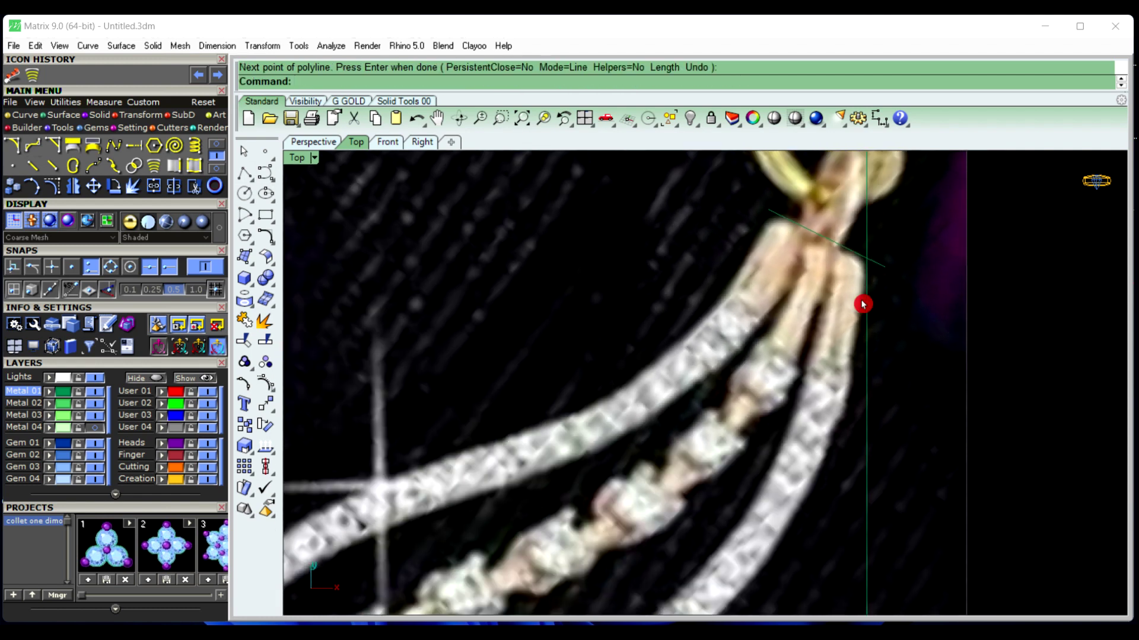
right_click_drag(821, 369, 831, 300)
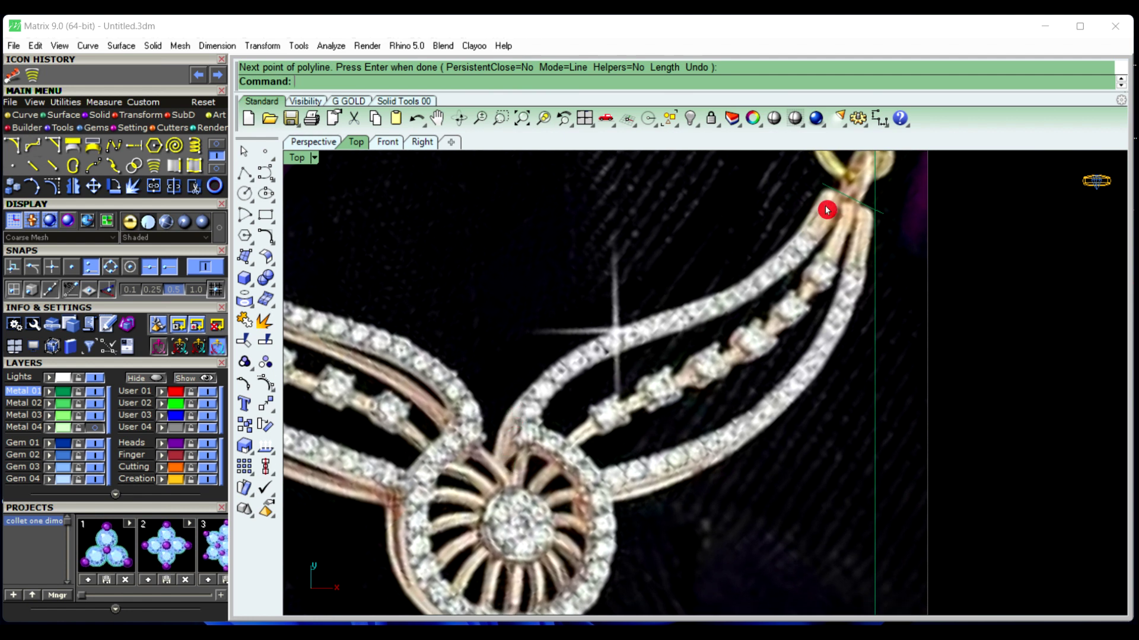
mouse_move(644, 408)
right_mouse_down()
mouse_move(640, 375)
mouse_move(632, 397)
right_mouse_up()
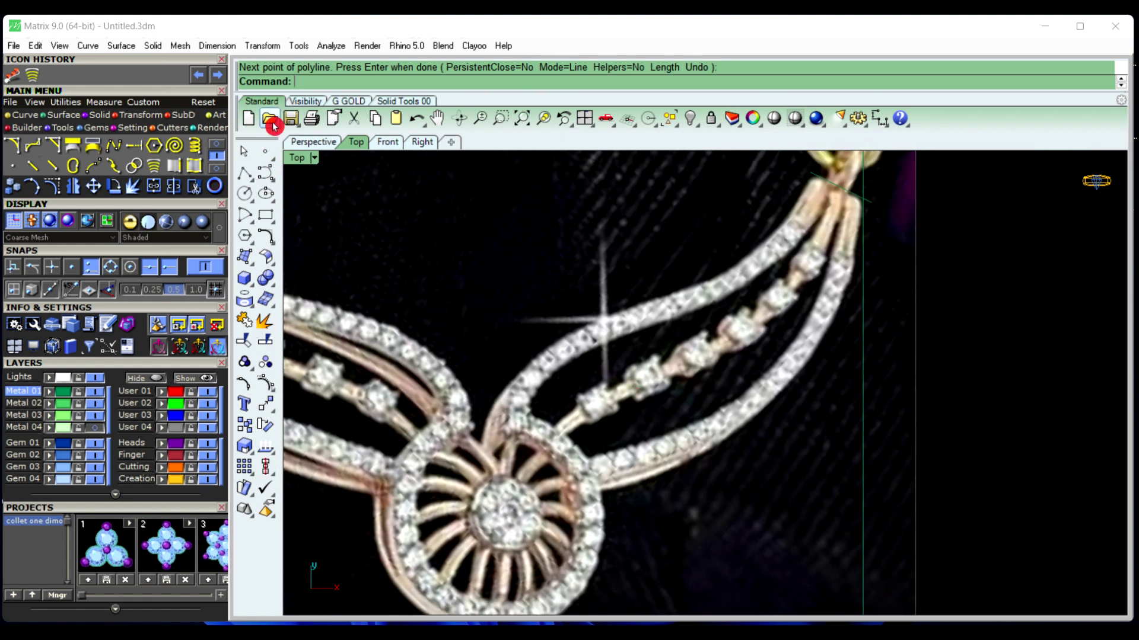
left_click_drag(270, 177, 304, 188)
right_click_drag(552, 363, 530, 380)
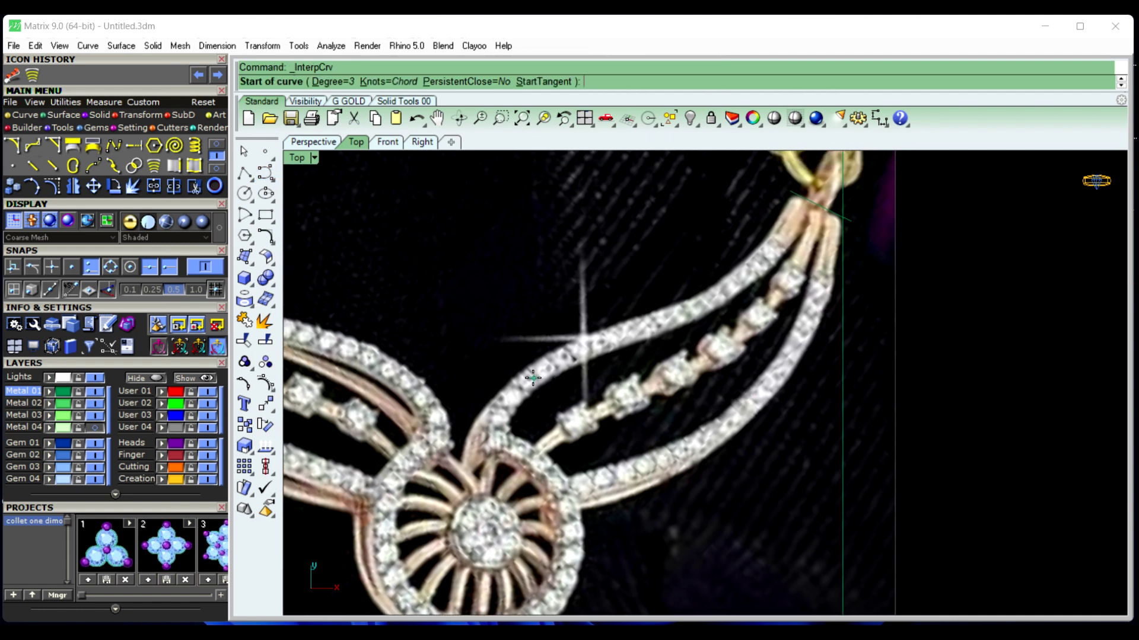
scroll(531, 381, "up", 5)
scroll(531, 380, "up", 1)
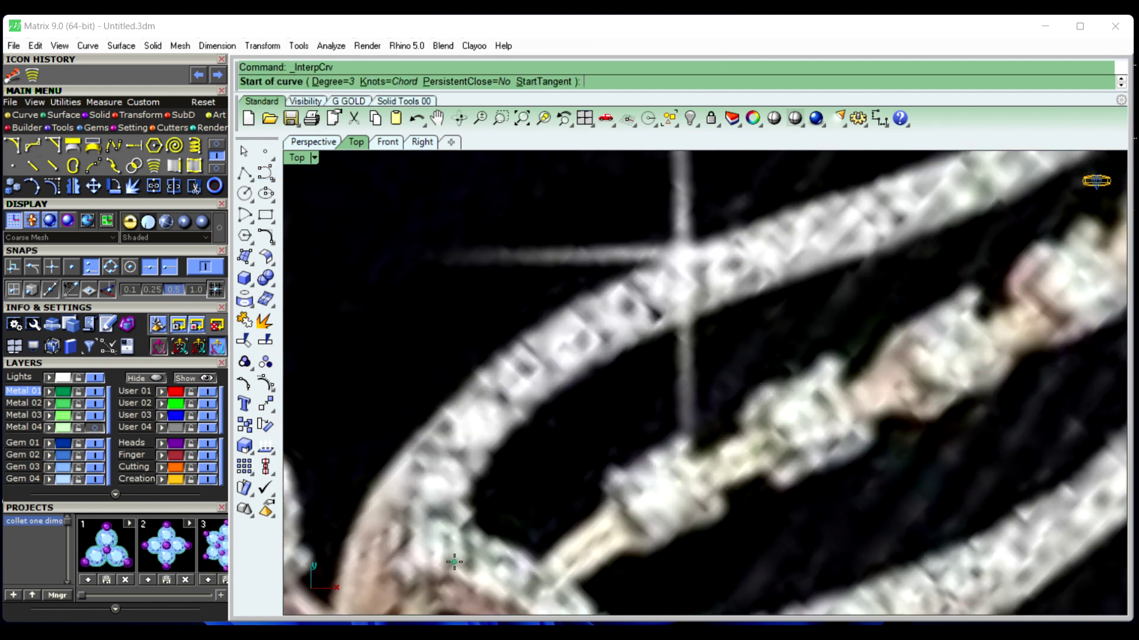
left_click(455, 552)
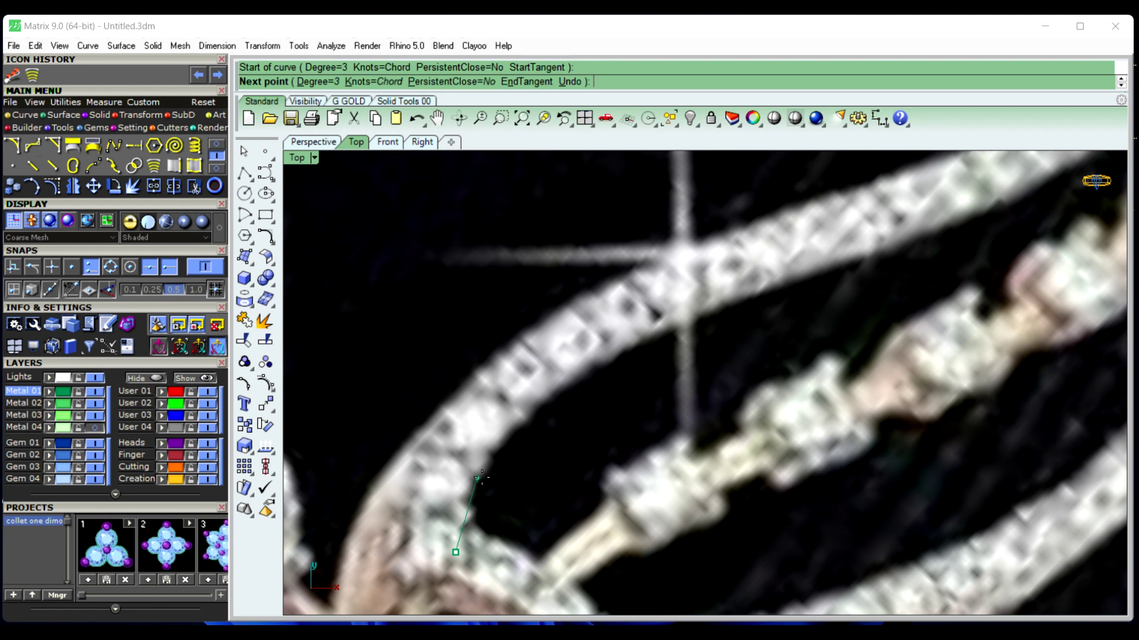
left_click(483, 478)
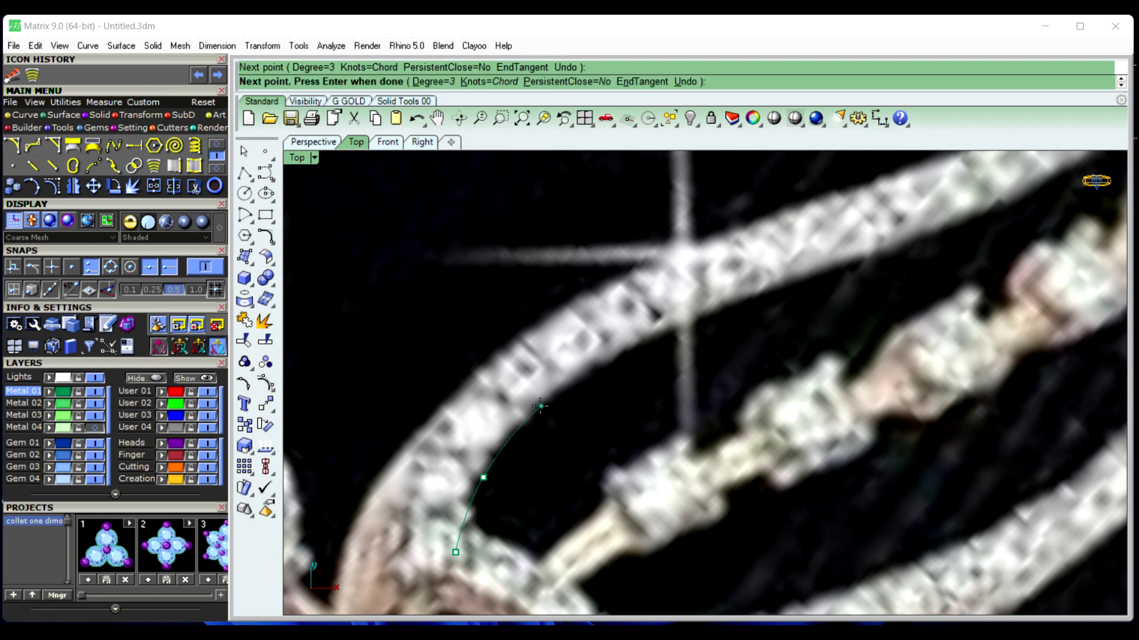
left_click(541, 406)
left_click(639, 341)
key("Right")
key("Right")
key("Up")
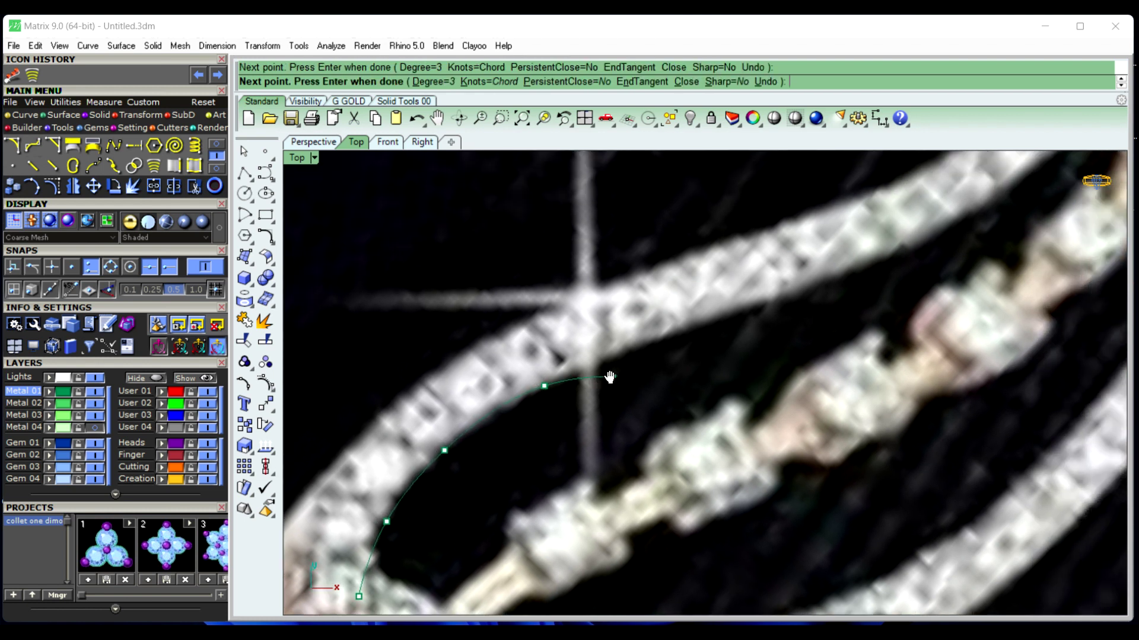
left_click(628, 361)
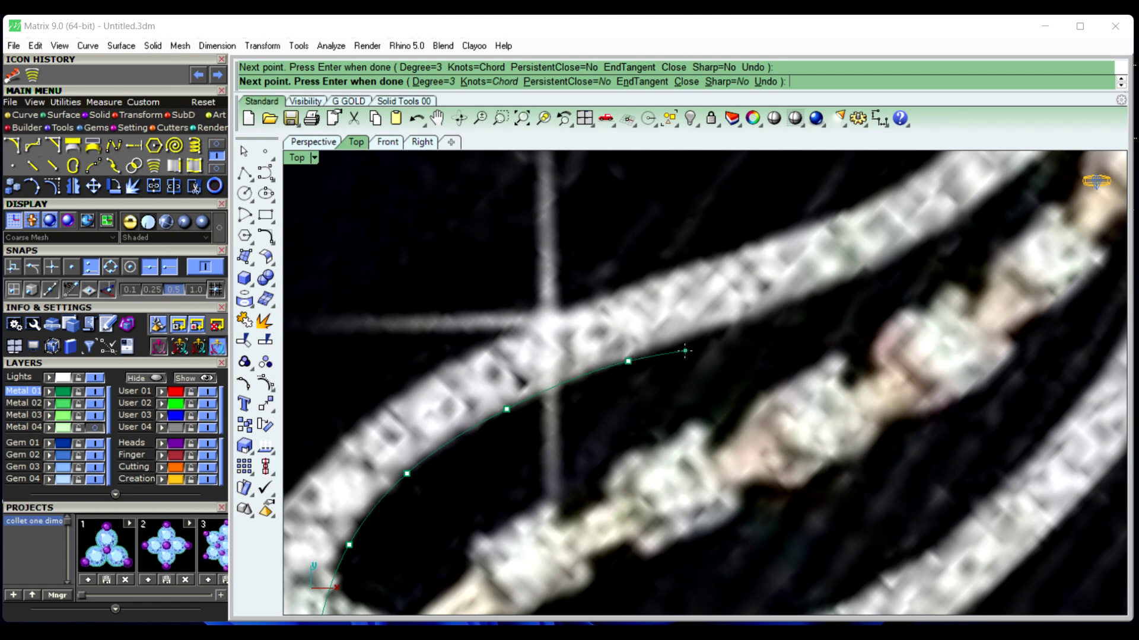
key("Right")
key("Right")
key("Up")
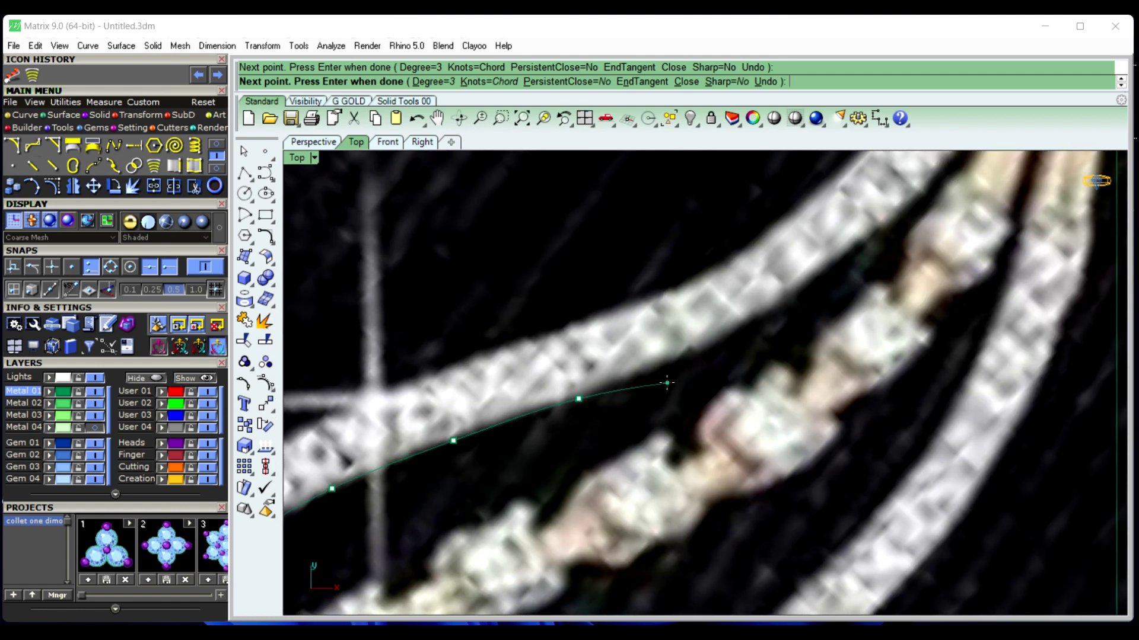
right_click_drag(666, 384, 593, 452)
left_click(631, 421)
right_click_drag(692, 382, 614, 493)
left_click(712, 411)
right_click_drag(771, 363, 708, 459)
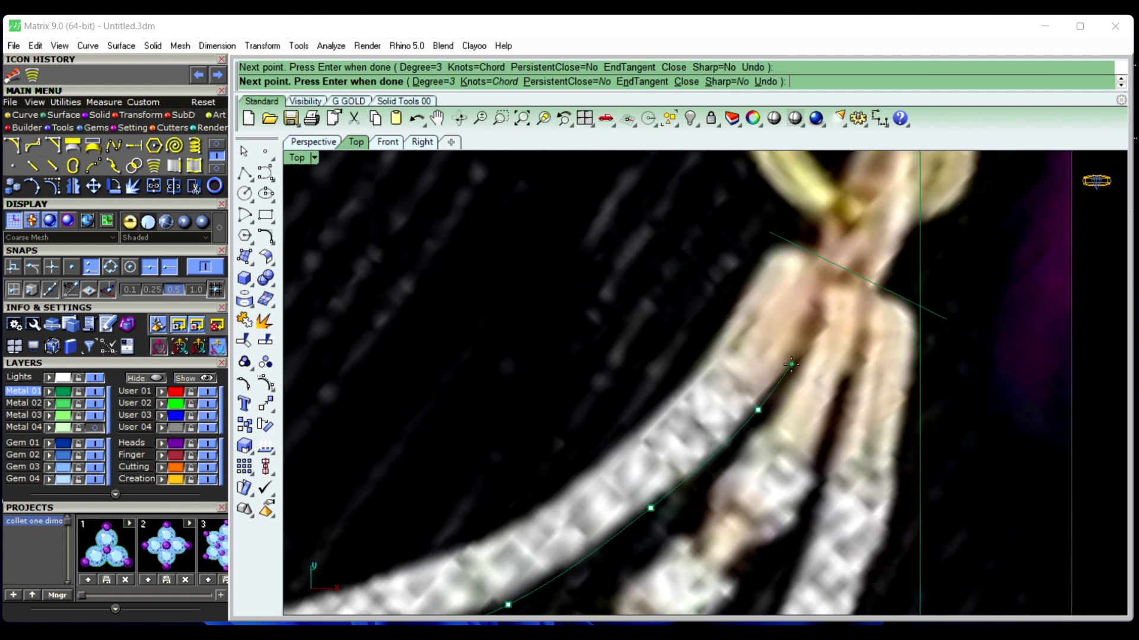
right_click_drag(791, 364, 784, 388)
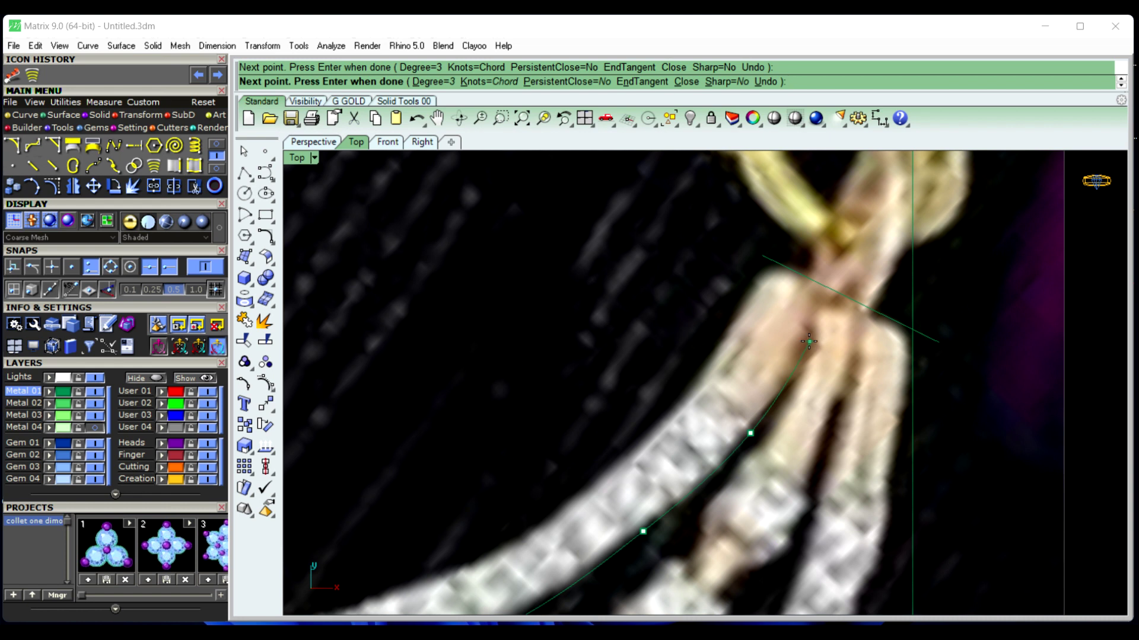
left_click(810, 342)
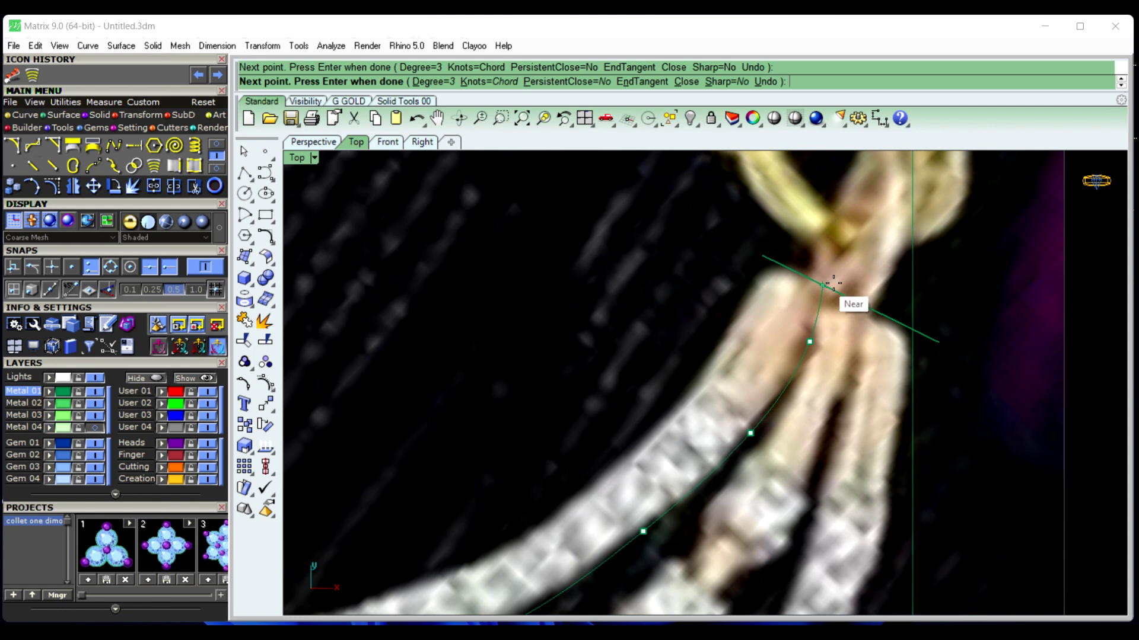
left_click(832, 289)
right_click(845, 259)
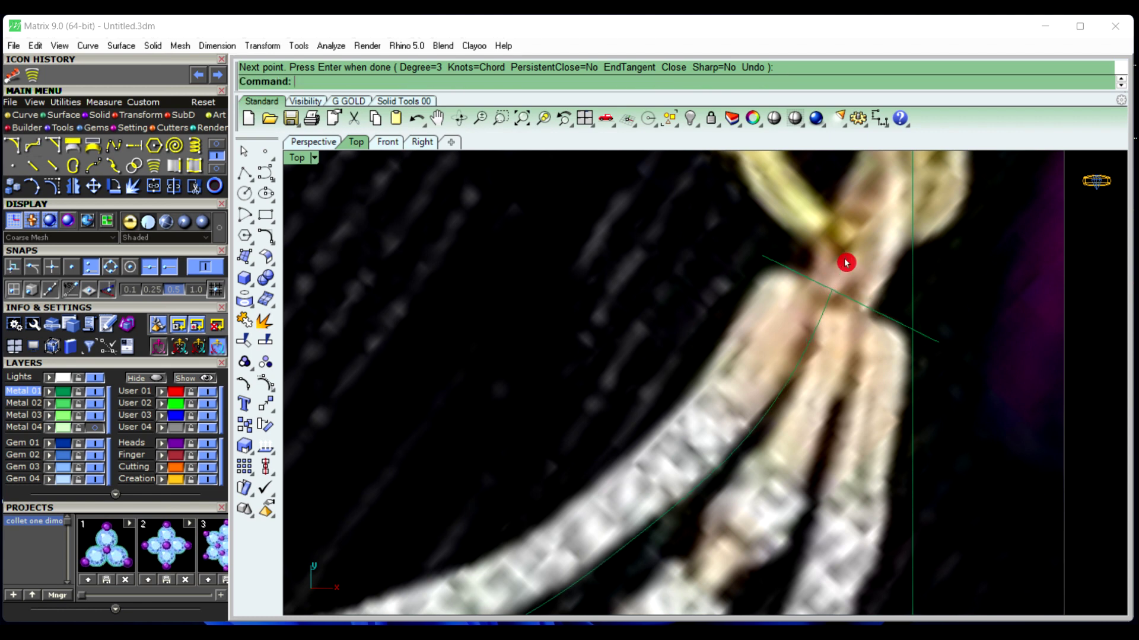
Rebuild the traced inner curve of the upper right diamond strand with 10 points and degree 3, deleting the input curve
scroll(872, 342, "down", 2)
scroll(871, 343, "down", 3)
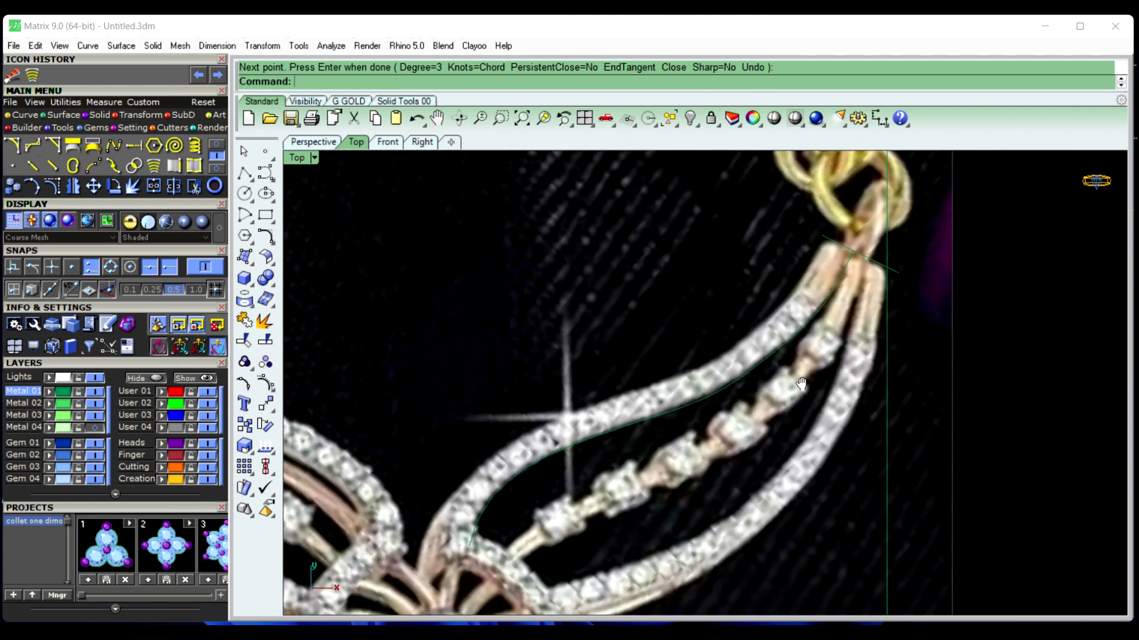
left_click(681, 394)
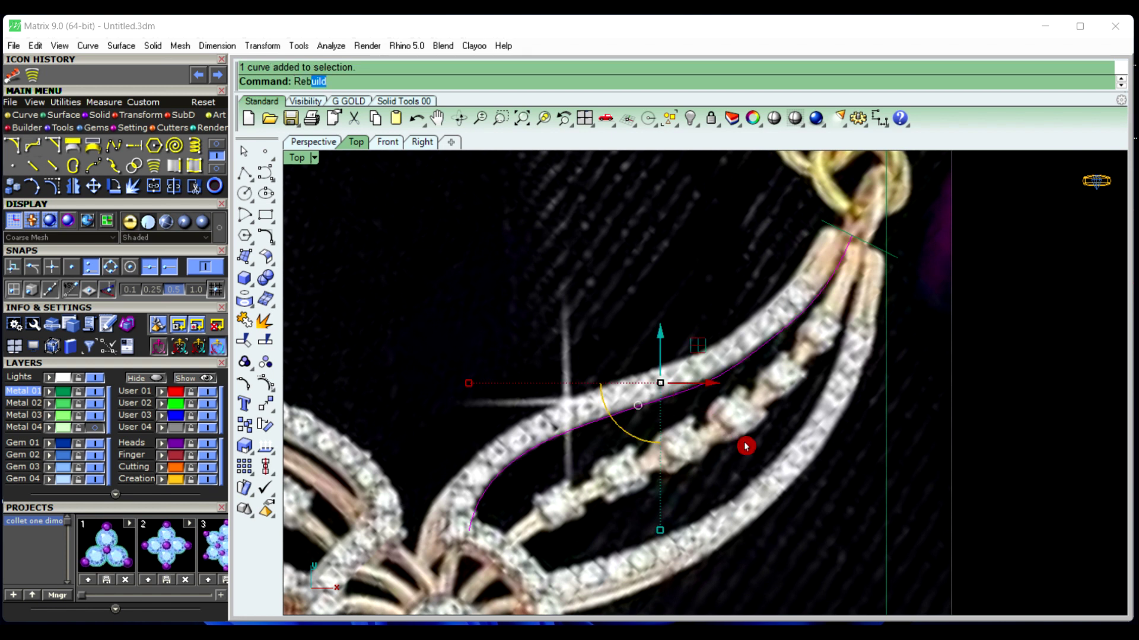
type("Reb")
key("Return")
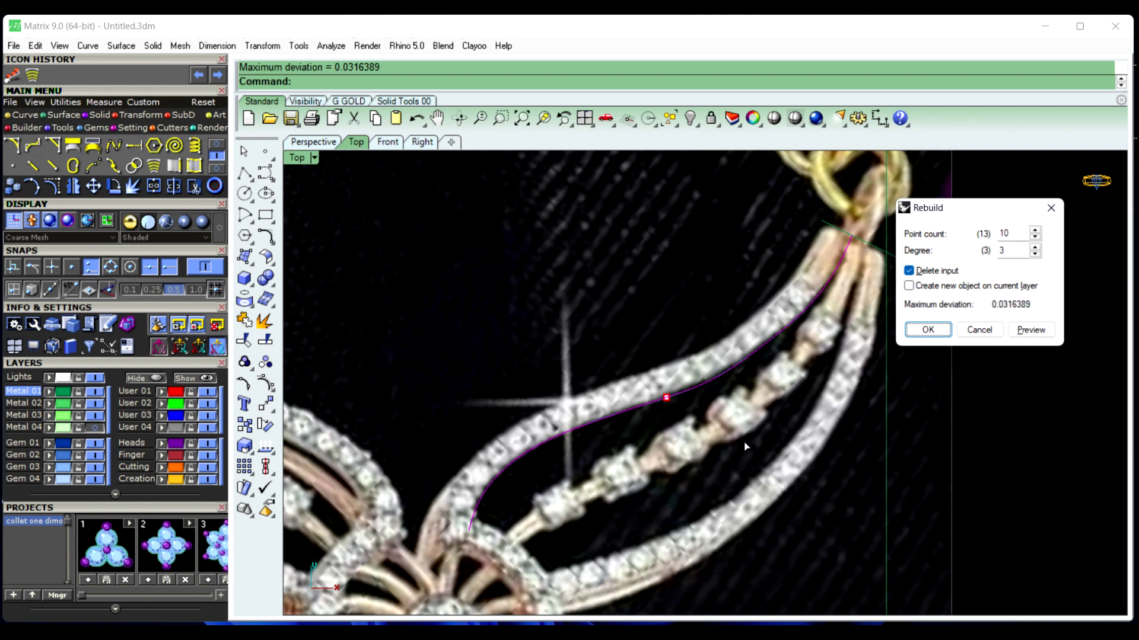
key("Return")
left_click(746, 447)
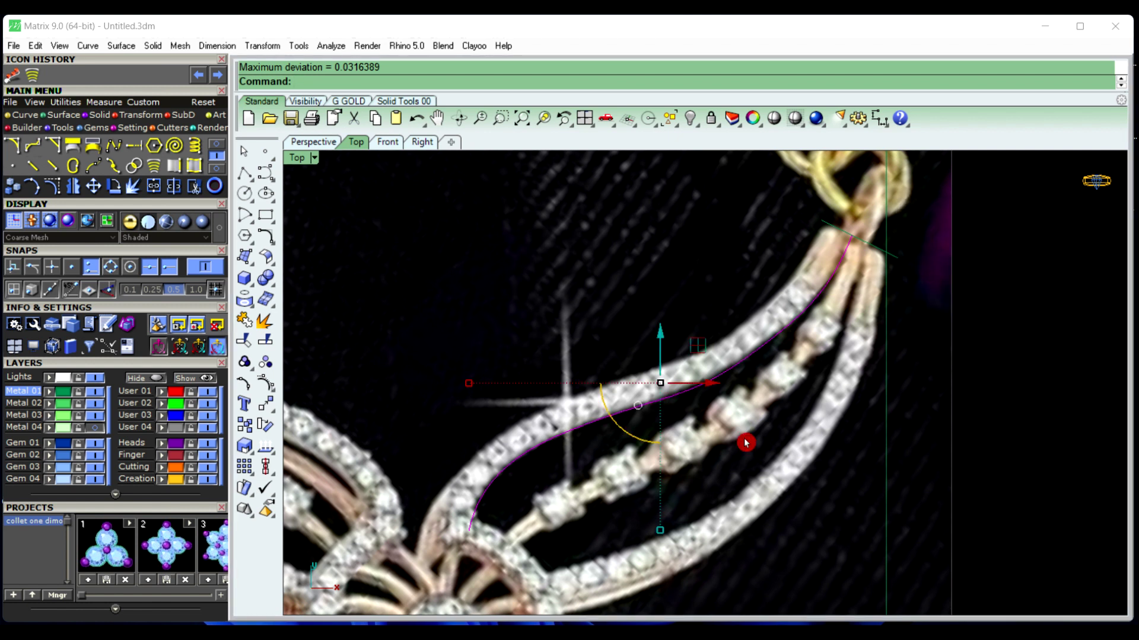
left_click(999, 421)
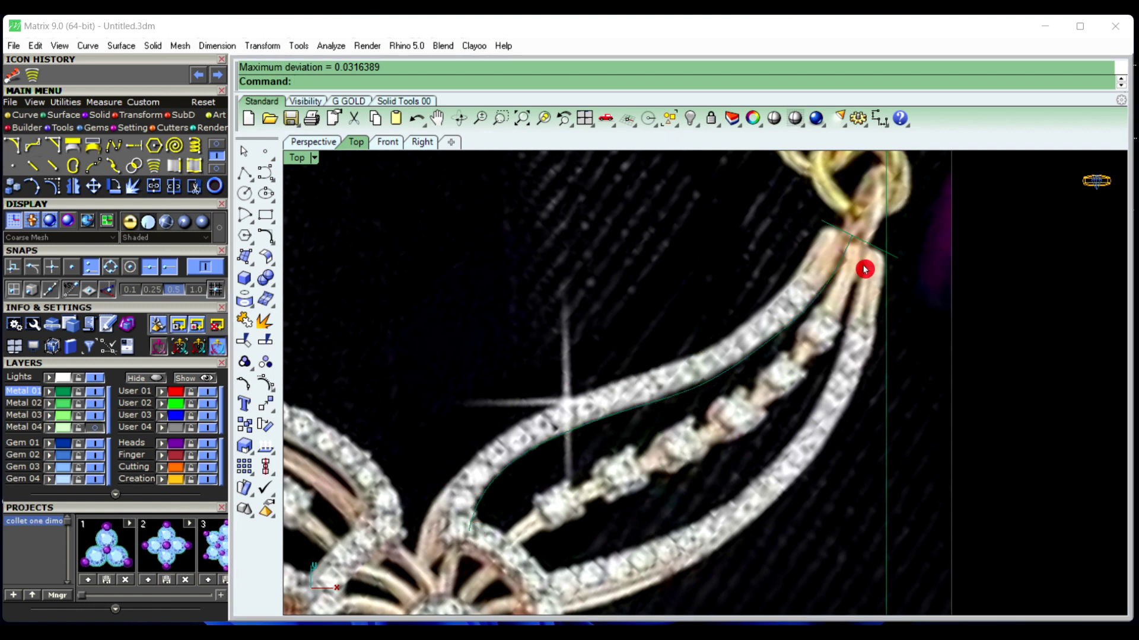
Offset the rebuilt curve 1.7 towards the outer edge of the upper right diamond strand
left_click(721, 381)
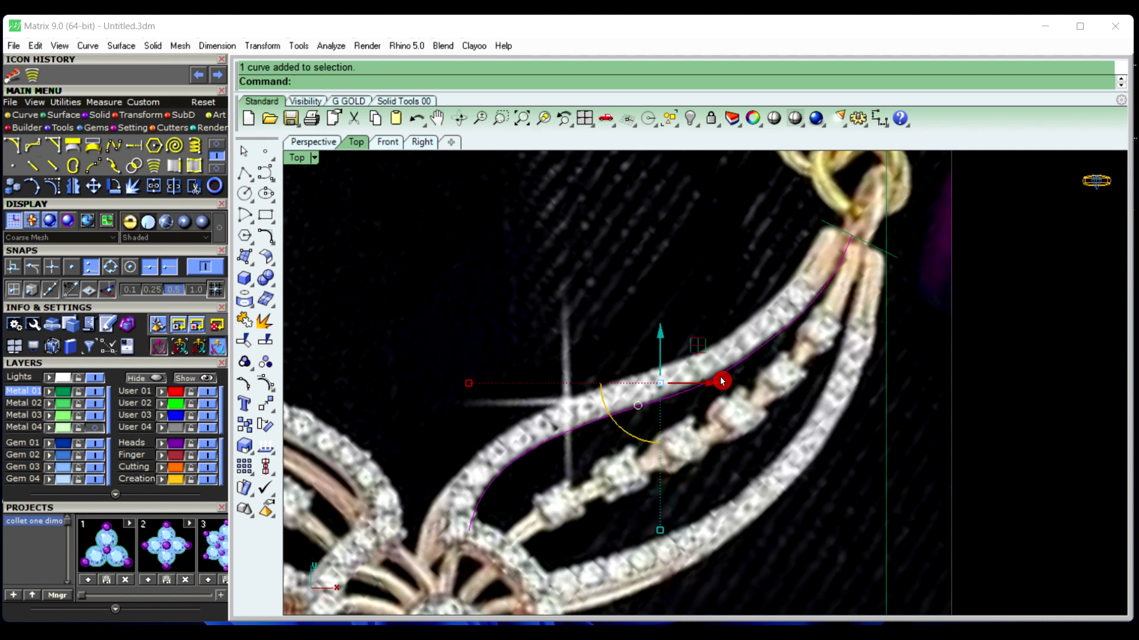
type("Offset")
key("Return")
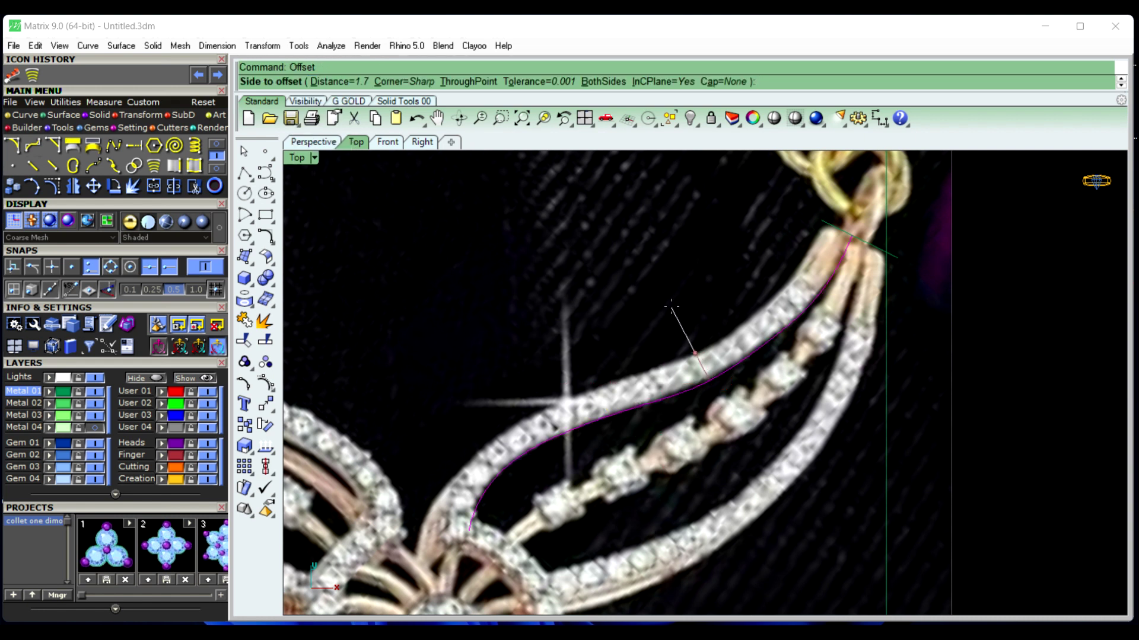
type("1.7")
key("Return")
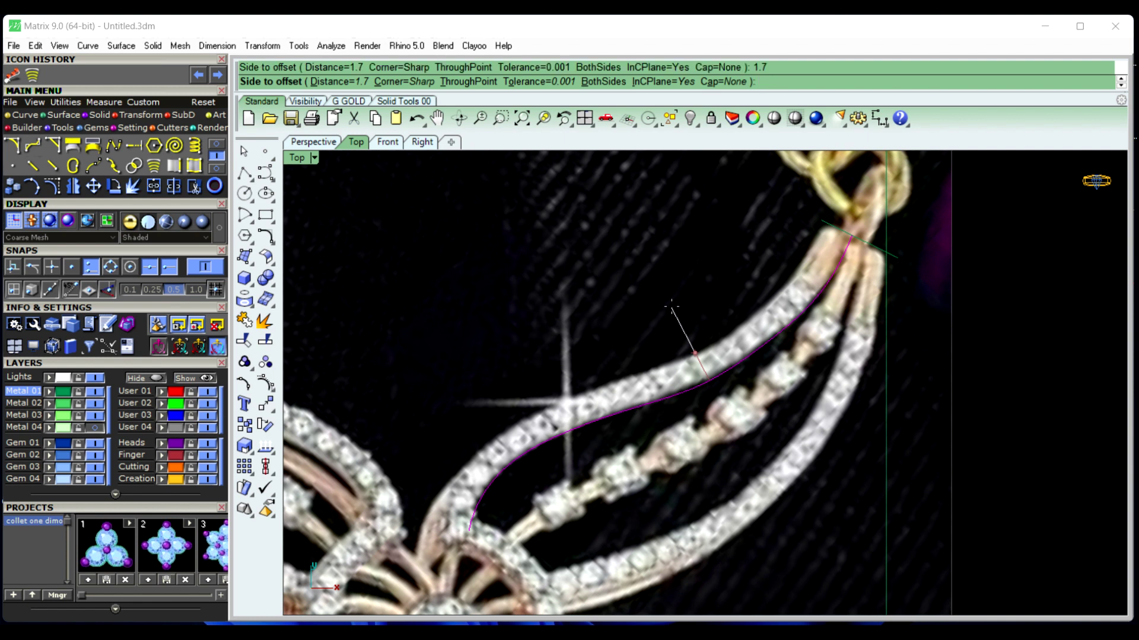
left_click(672, 308)
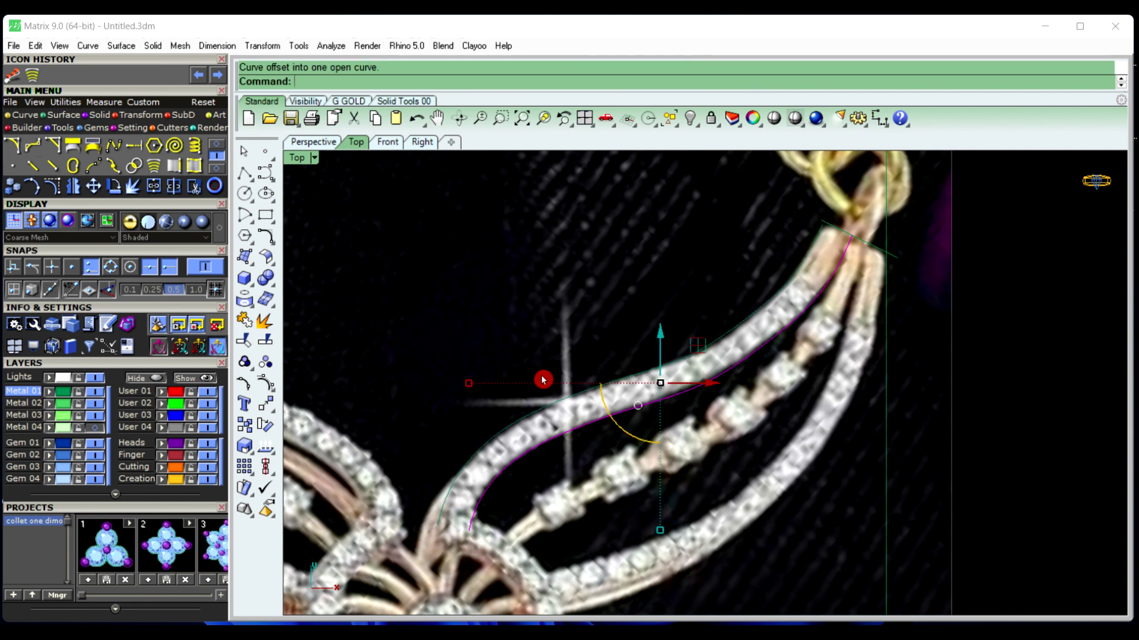
left_click(988, 382)
Trace the inner edge of the lower right diamond strand with an interpolated curve, from the circular centrepiece to the slanted end line
right_click_drag(819, 440, 813, 385)
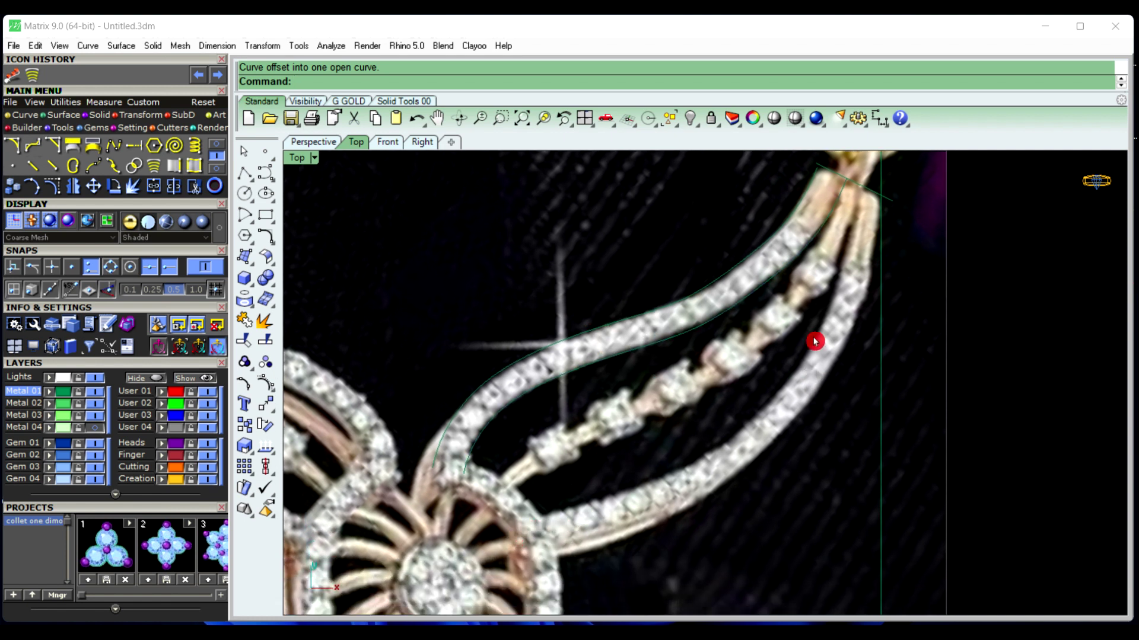
left_click(276, 183)
left_click(301, 185)
right_click_drag(557, 474, 541, 448)
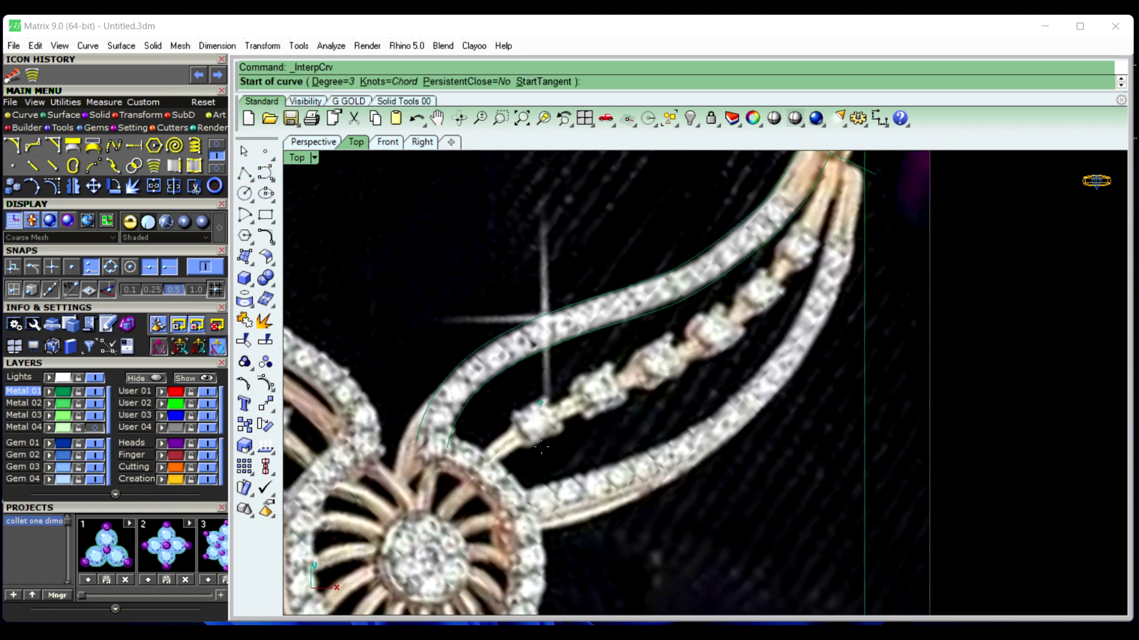
scroll(541, 448, "up", 5)
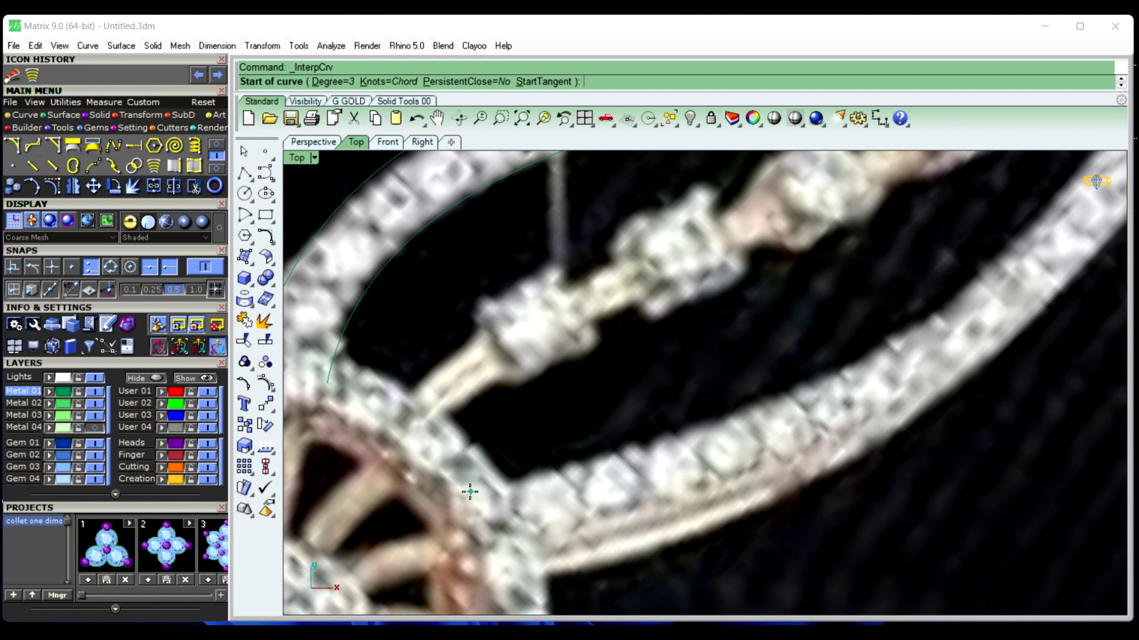
left_click(469, 491)
left_click(542, 471)
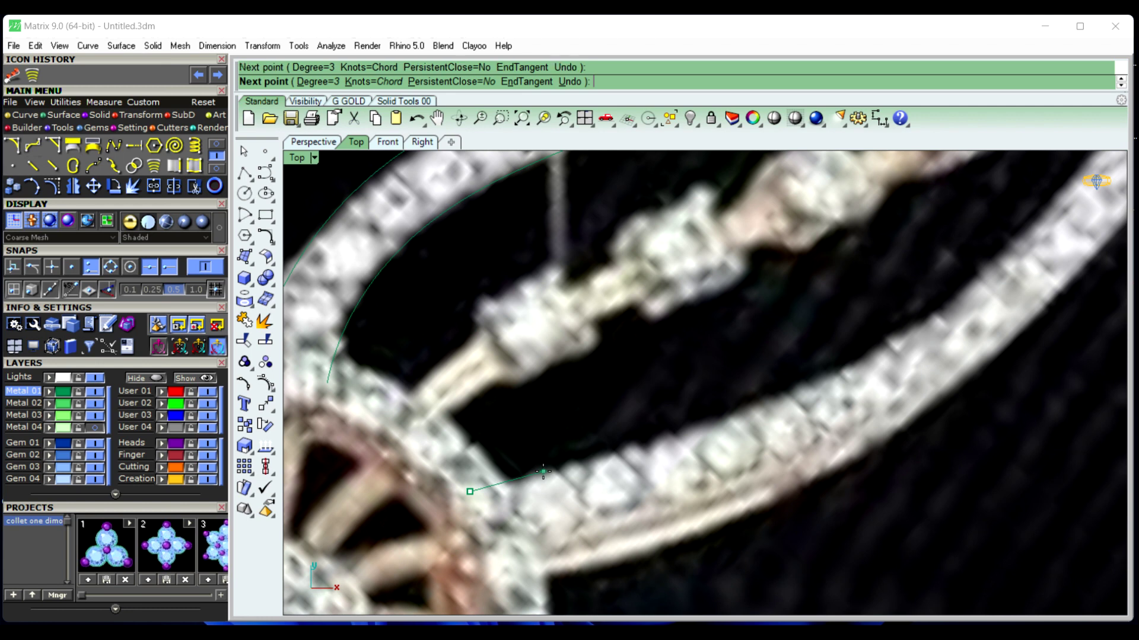
right_click_drag(644, 442, 628, 502)
left_click(662, 496)
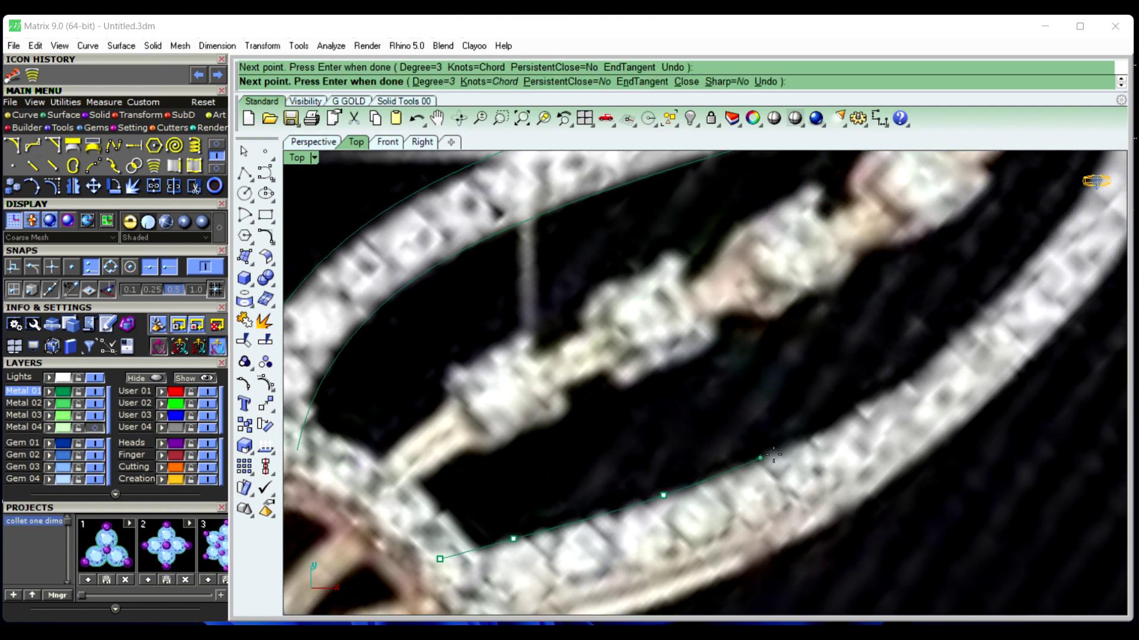
left_click(801, 439)
scroll(801, 439, "down", 2)
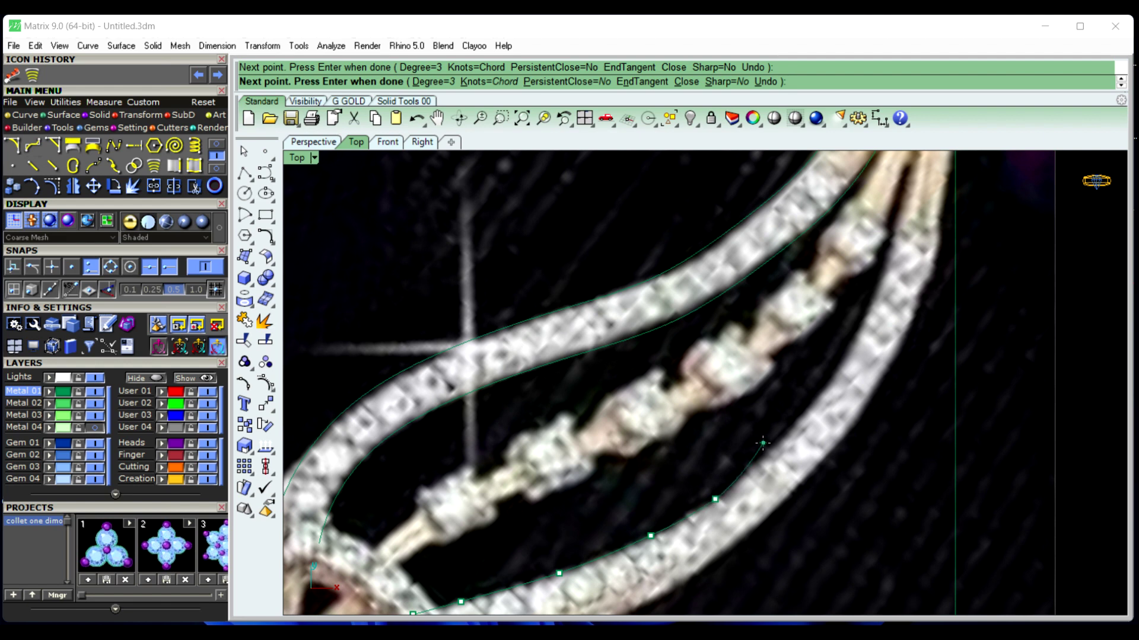
right_click_drag(763, 443, 773, 497)
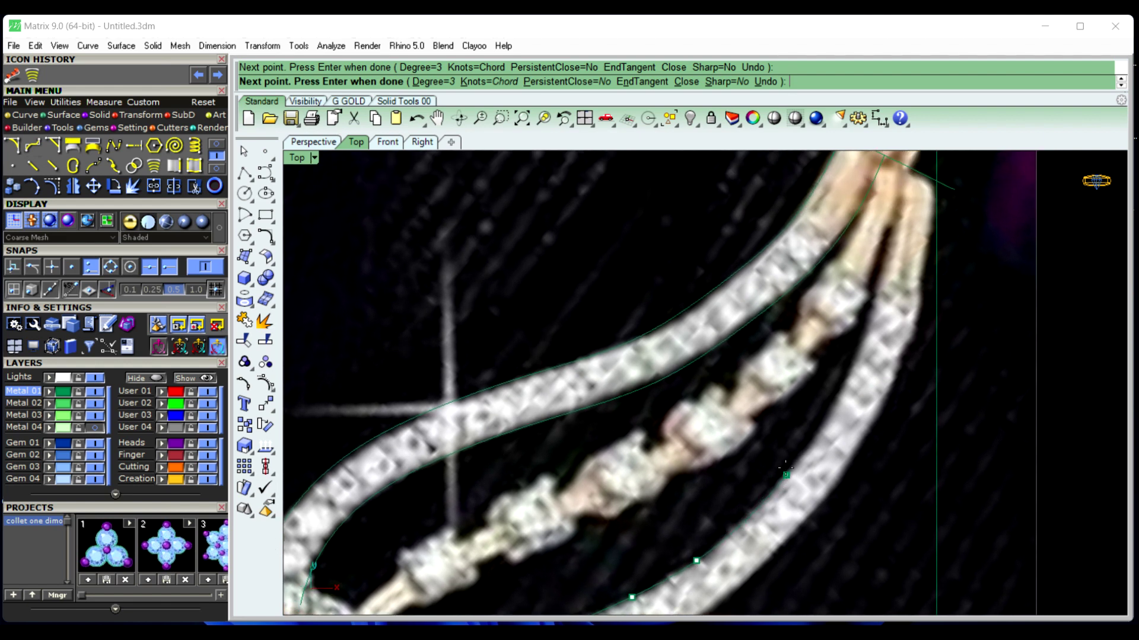
left_click(786, 475)
right_click_drag(806, 428, 771, 497)
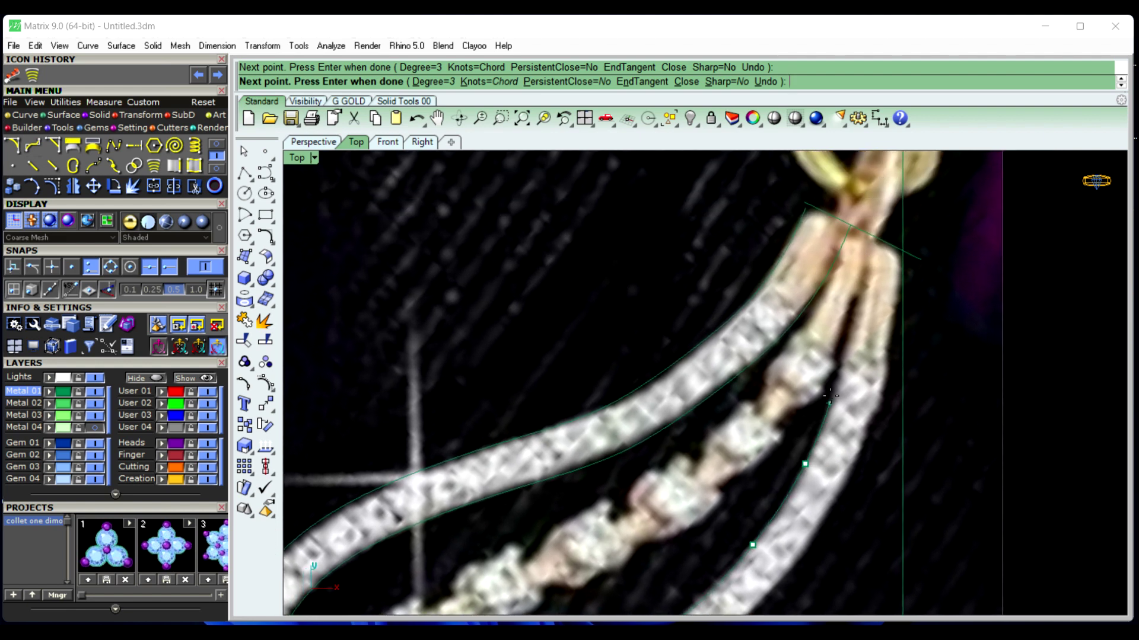
right_click_drag(830, 397, 826, 440)
scroll(849, 391, "up", 2)
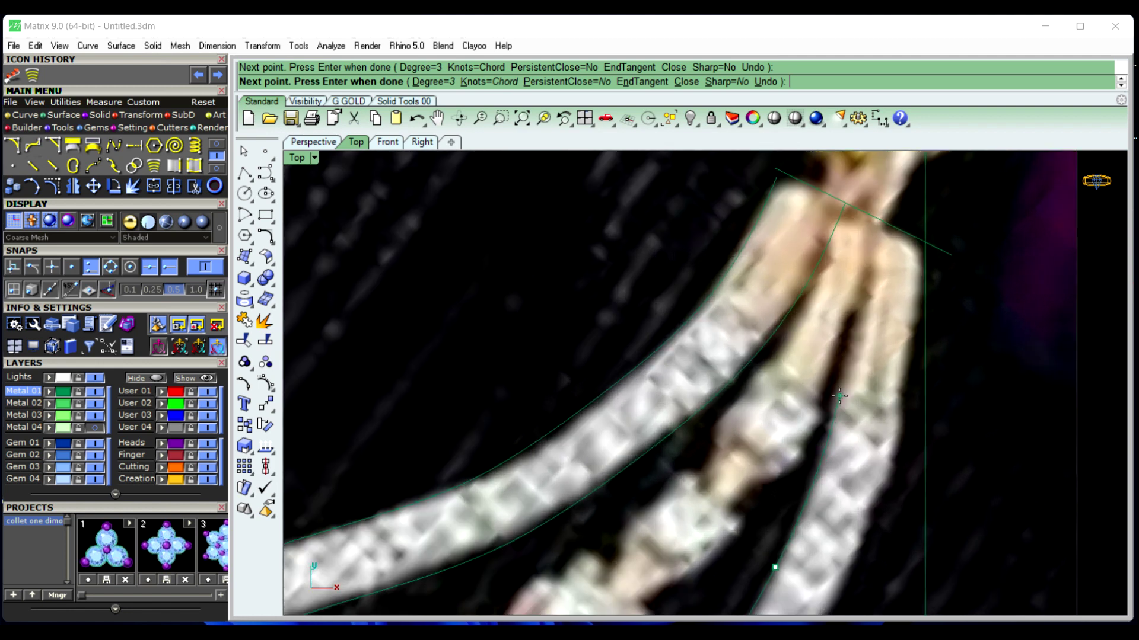
left_click(839, 396)
left_click(894, 228)
right_click(901, 221)
scroll(901, 221, "down", 4)
scroll(901, 221, "down", 2)
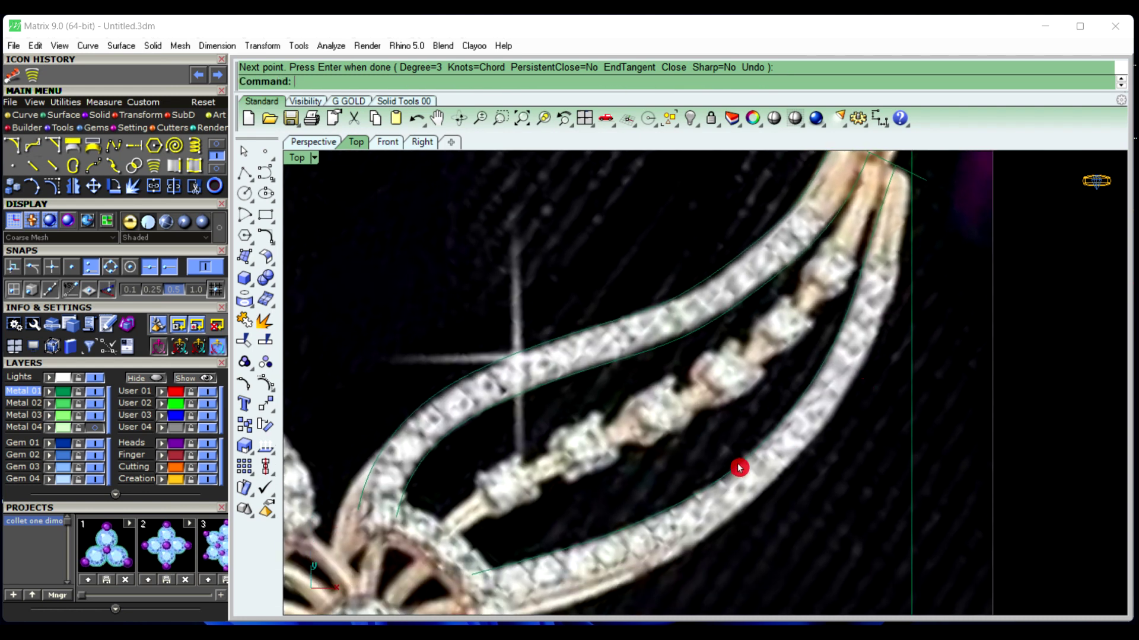
Rebuild the traced inner curve of the lower right diamond strand, accepting the current rebuild settings
left_click(723, 483)
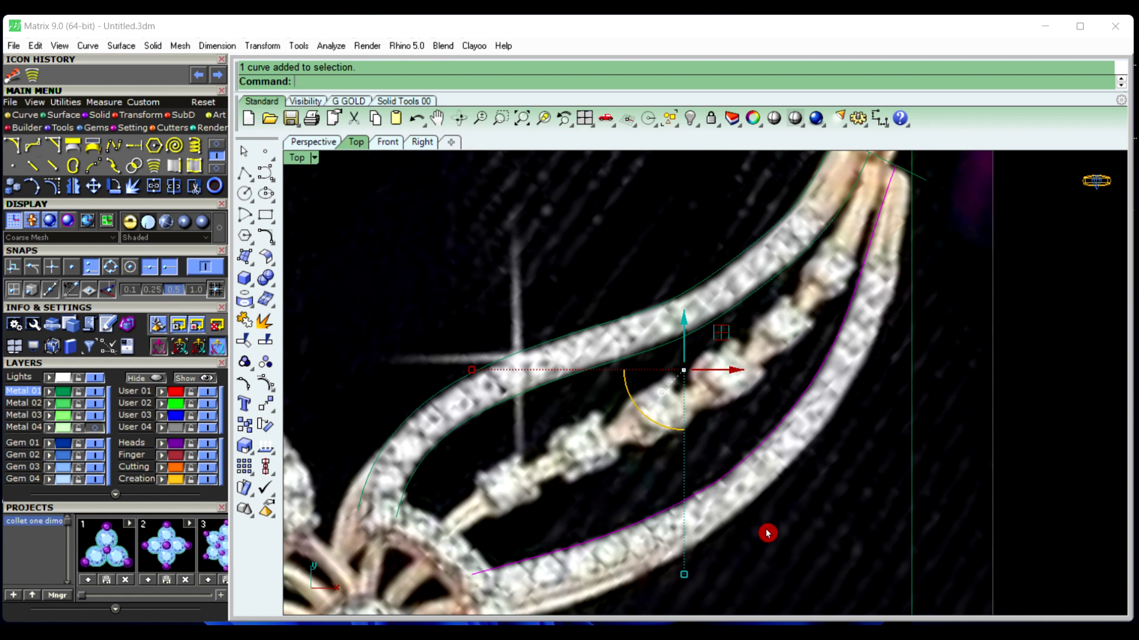
type("Rebuild")
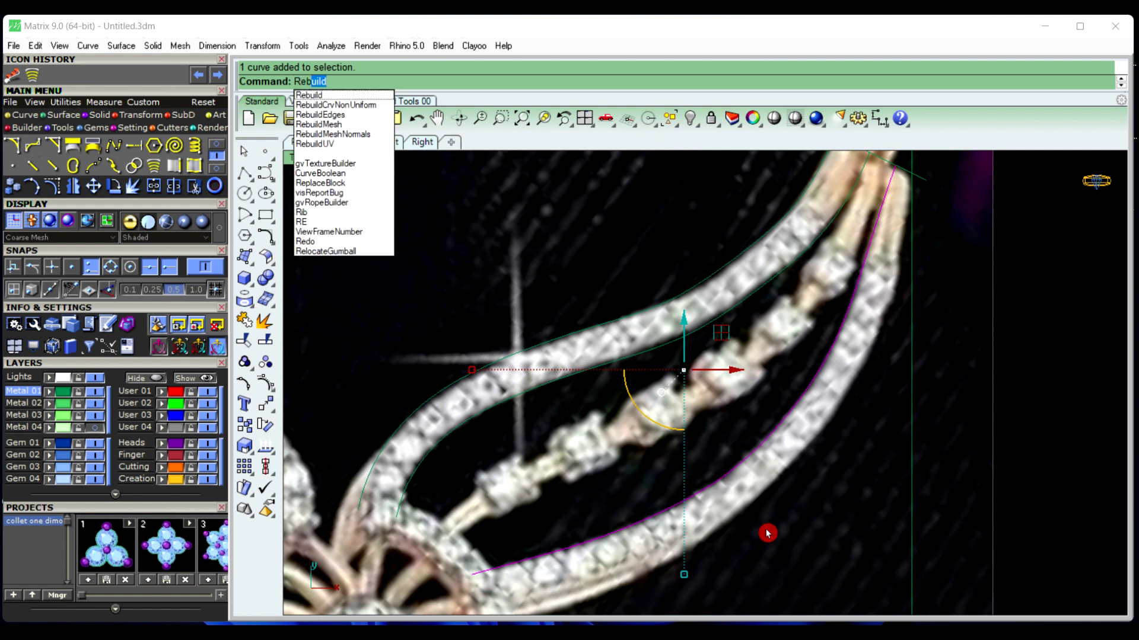
key("Return")
right_click(767, 533)
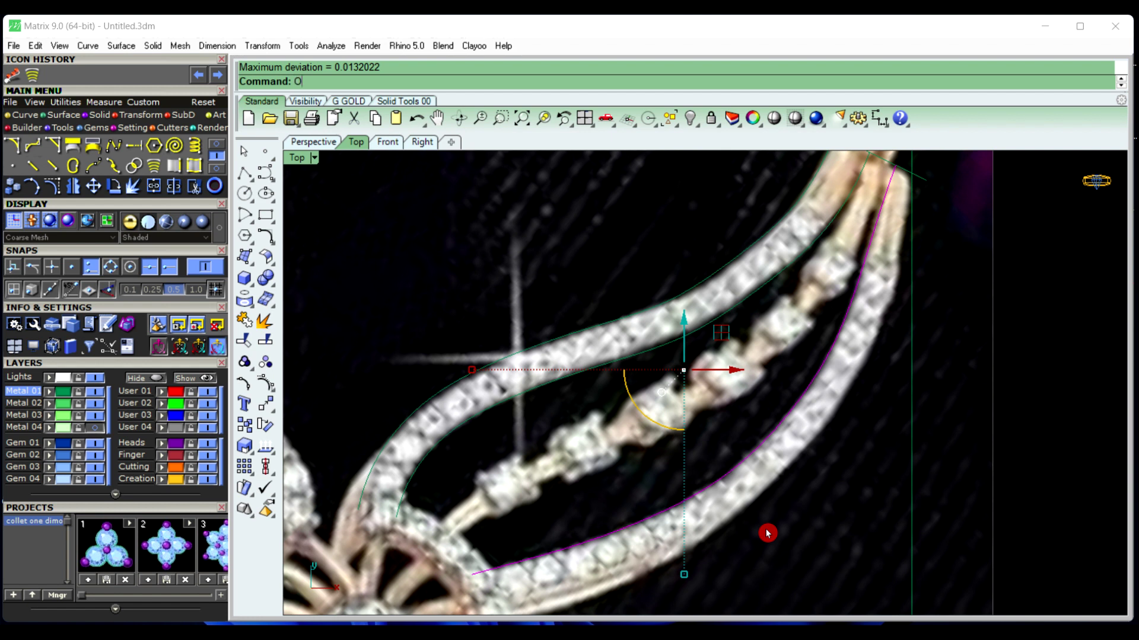
Offset the lower right strand's inner curve 1.7 outward, to the outer side of the strand
right_click(767, 533)
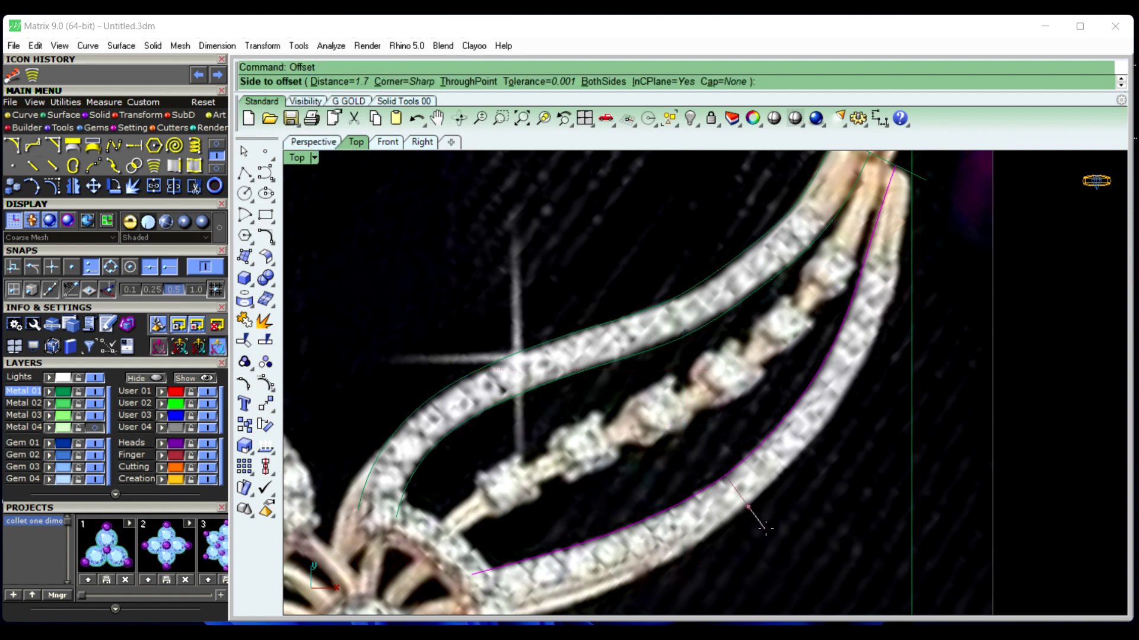
left_click(765, 525)
scroll(768, 533, "down", 2)
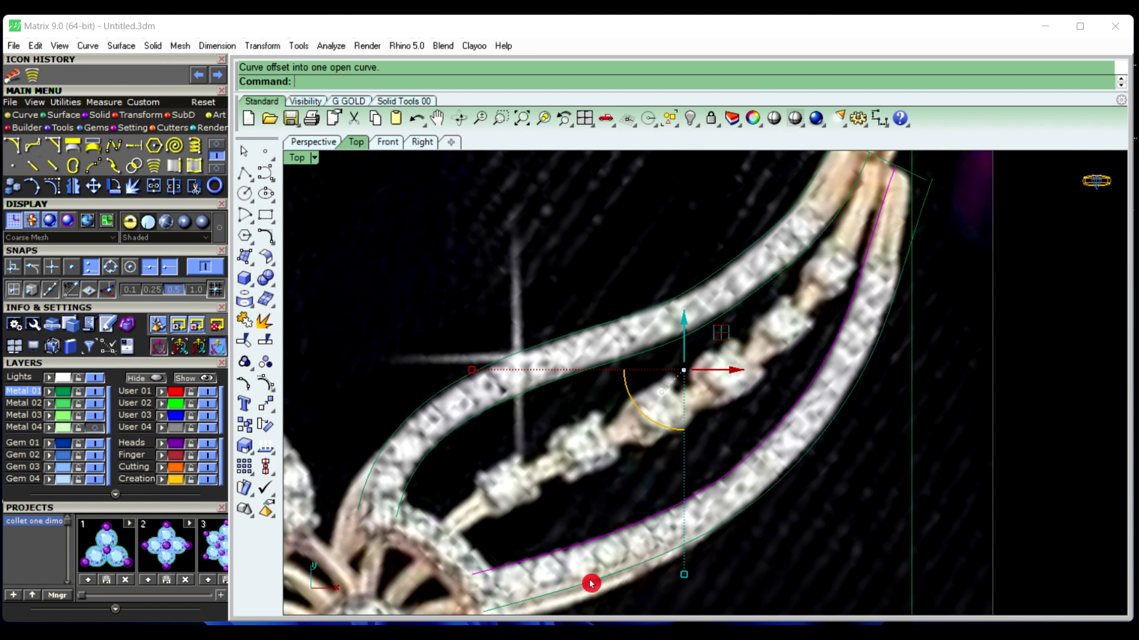
scroll(807, 362, "down", 3)
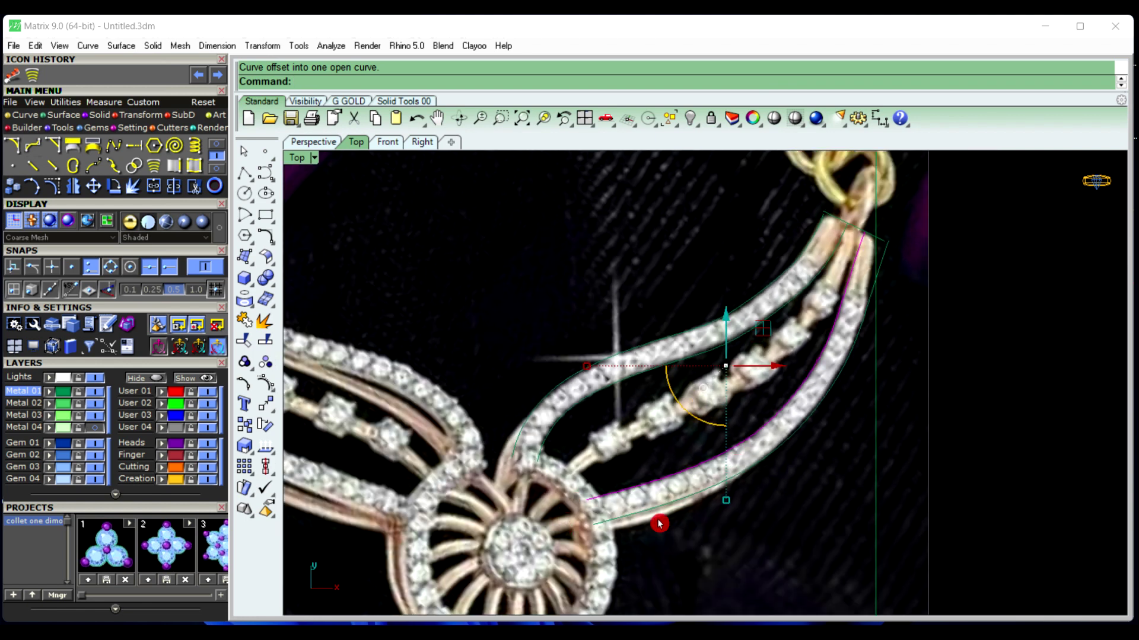
scroll(571, 491, "up", 2)
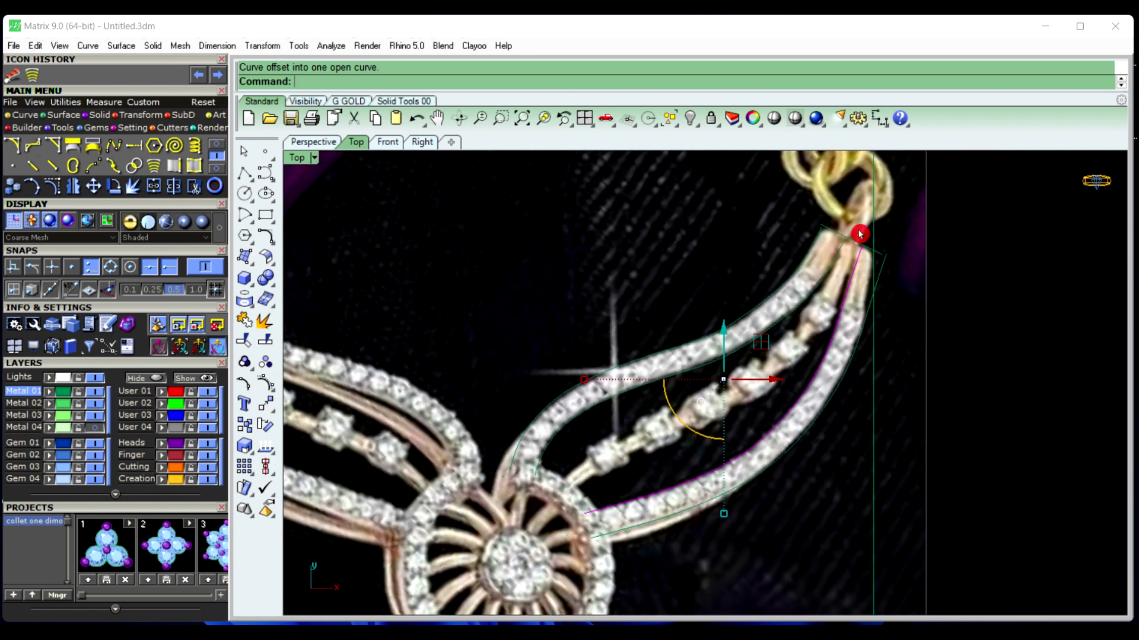
left_click(987, 407)
Draw a polyline along the middle strand through its gem settings, from the circular centrepiece up towards the slanted end line
right_click_drag(632, 484, 631, 470)
left_click(247, 178)
scroll(596, 427, "up", 6)
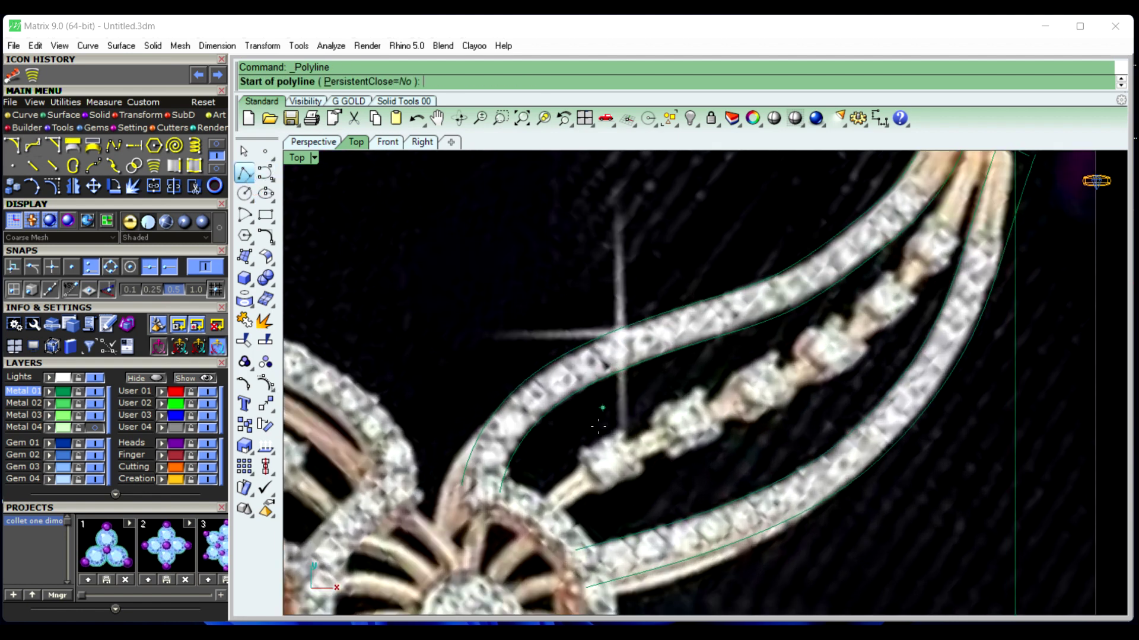
scroll(539, 502, "down", 2)
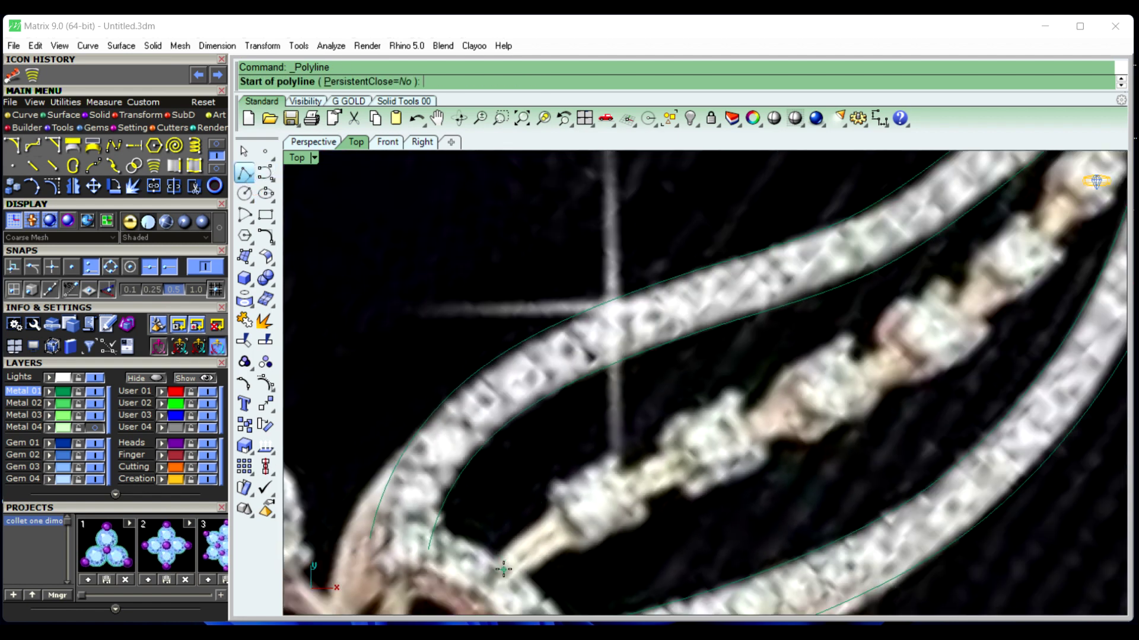
left_click(498, 577)
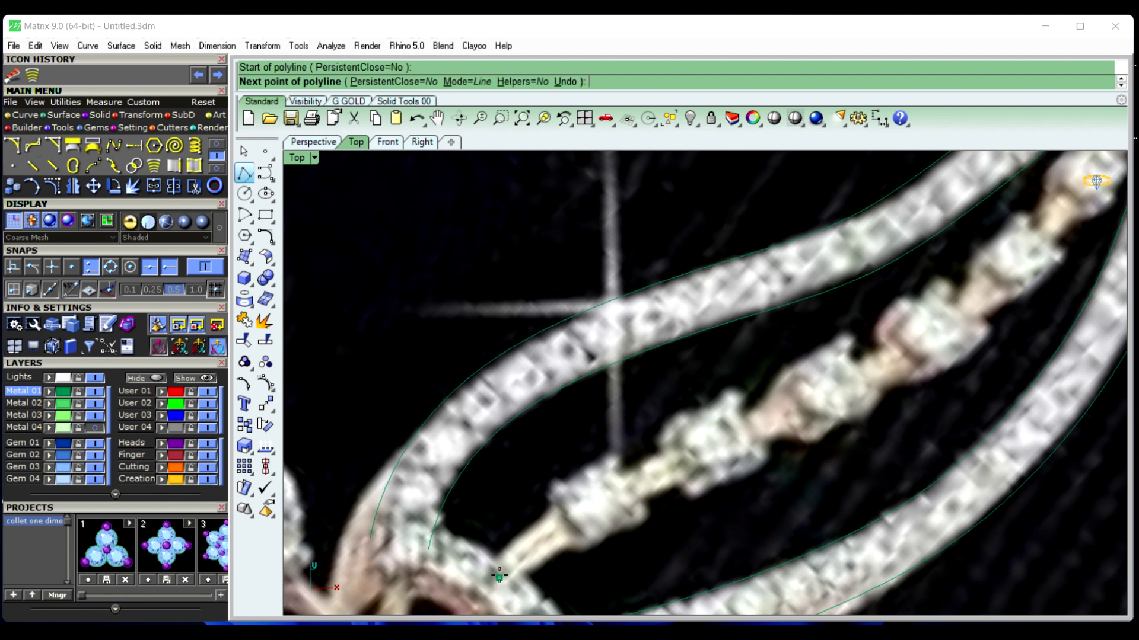
left_click(559, 524)
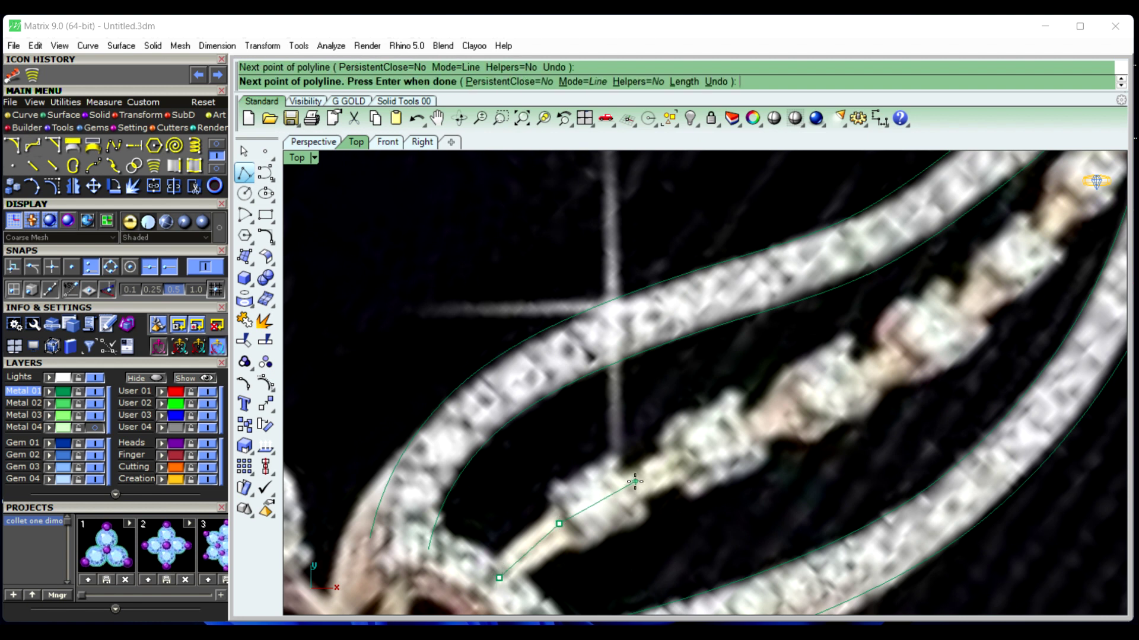
left_click(634, 481)
left_click(734, 435)
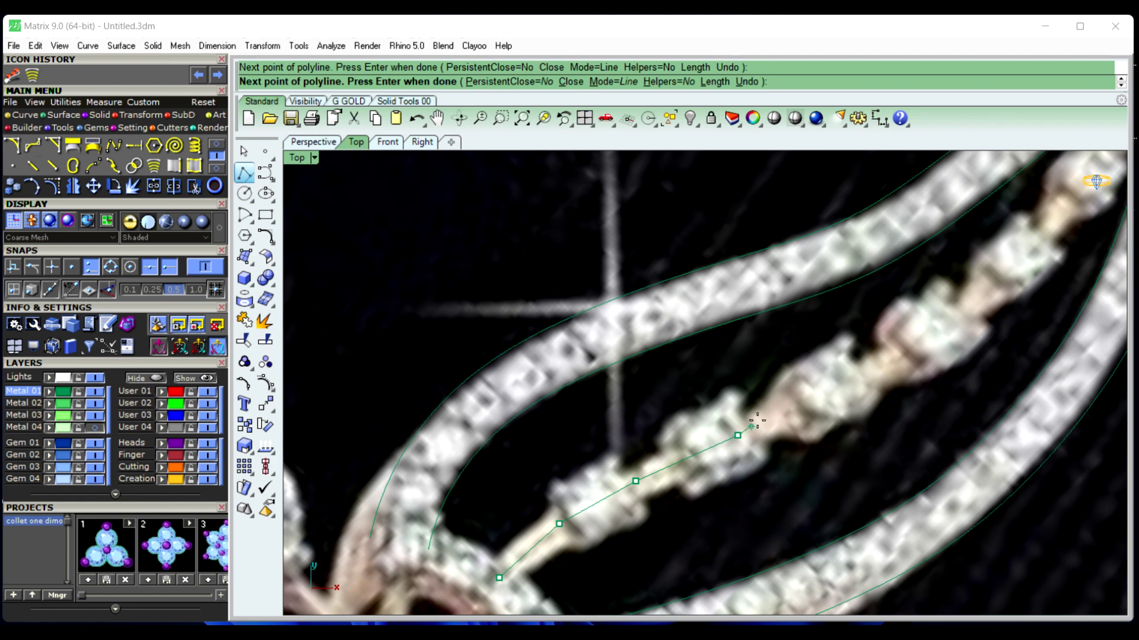
right_click_drag(757, 419, 652, 493)
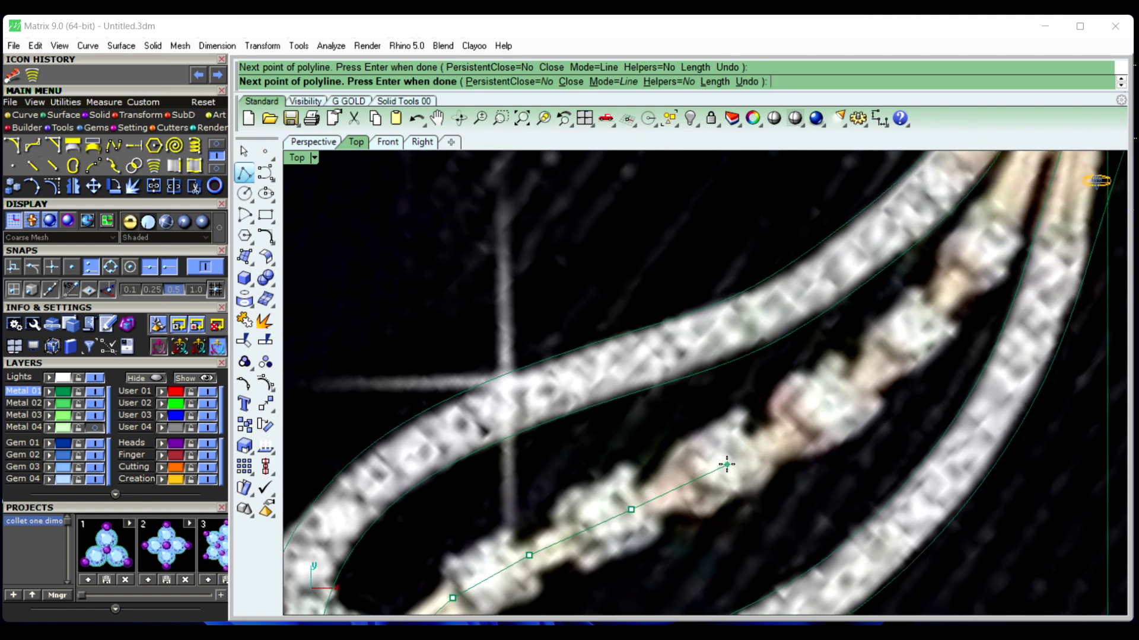
right_click_drag(805, 433, 804, 439)
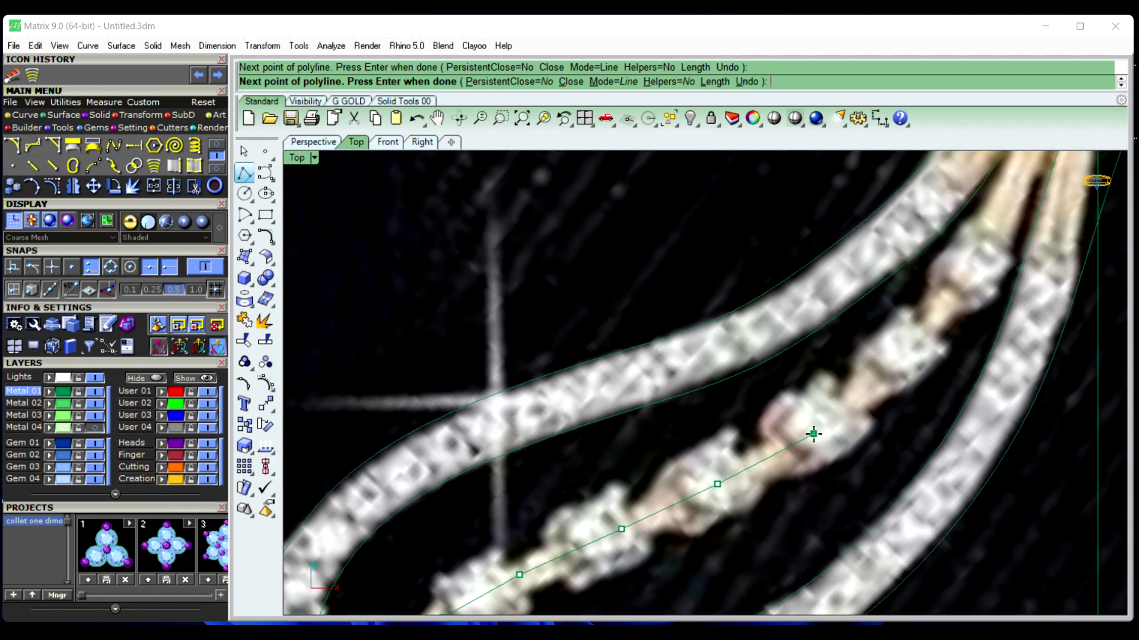
right_click_drag(903, 356, 823, 475)
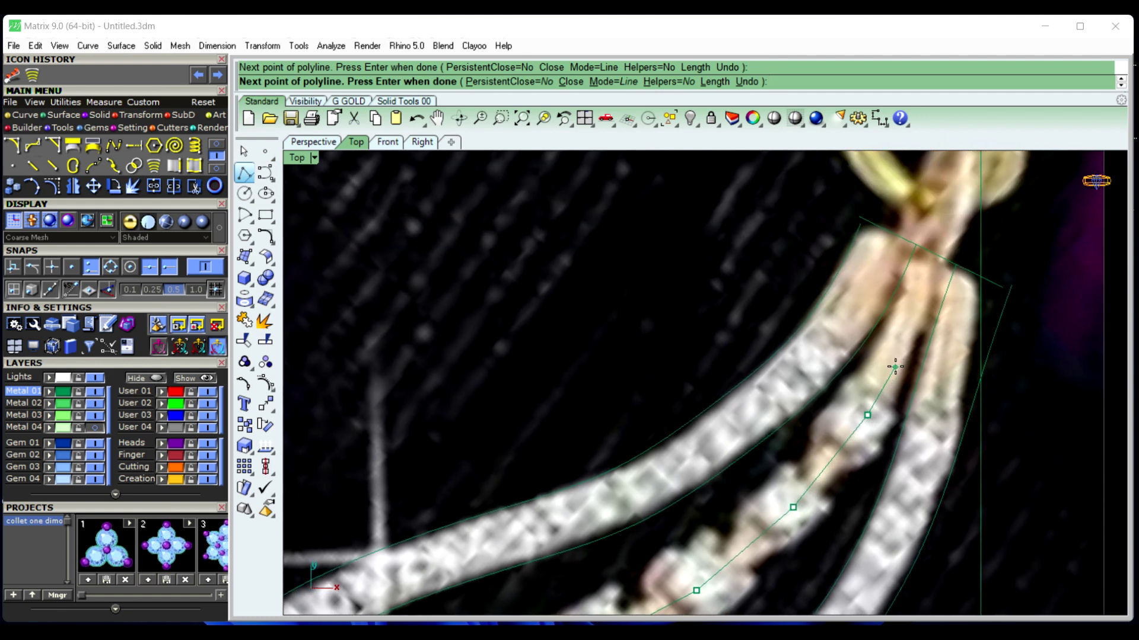
scroll(895, 367, "down", 3)
right_click(825, 471)
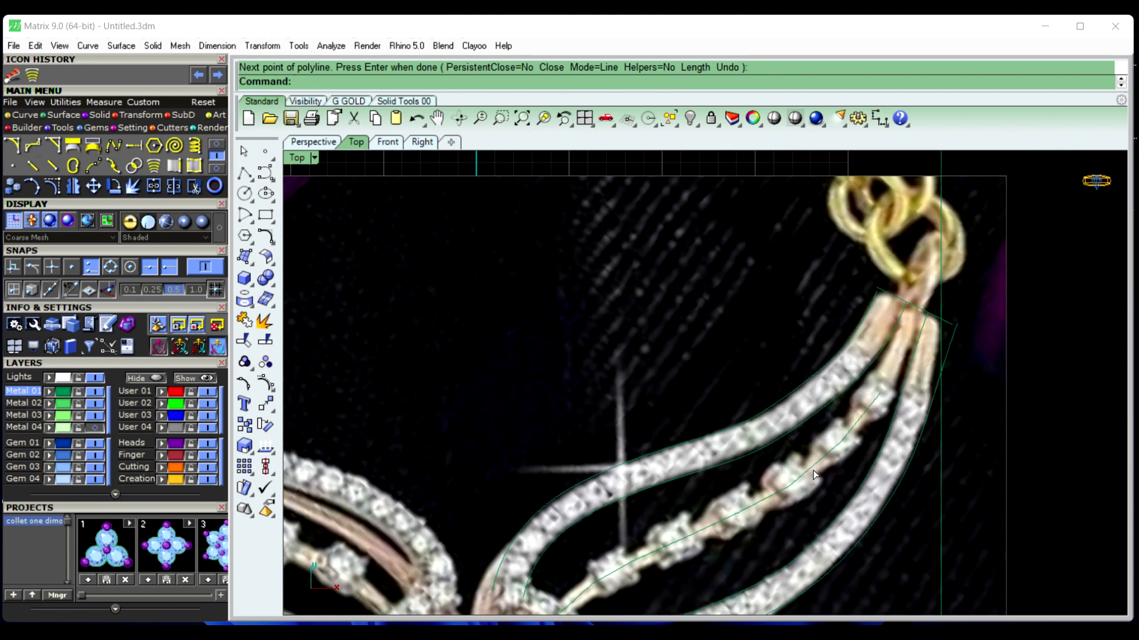
Replace the middle strand's polyline with an interpolated curve through its gem settings, from the circular centrepiece to the slanted end line
left_click(814, 473)
key("Delete")
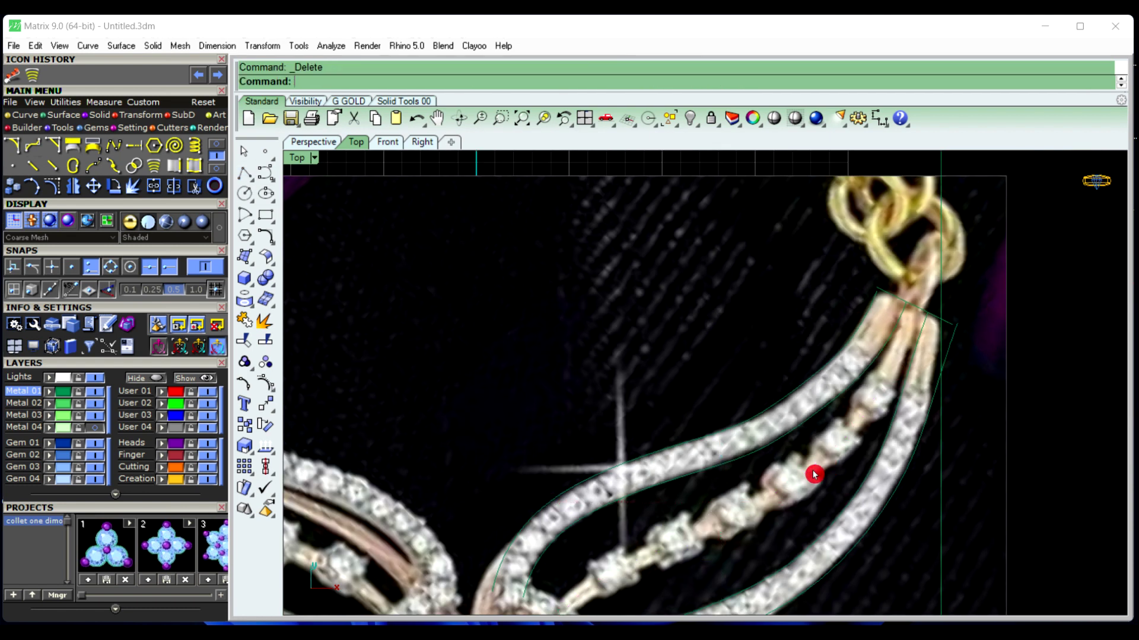
left_click(274, 183)
left_click(300, 182)
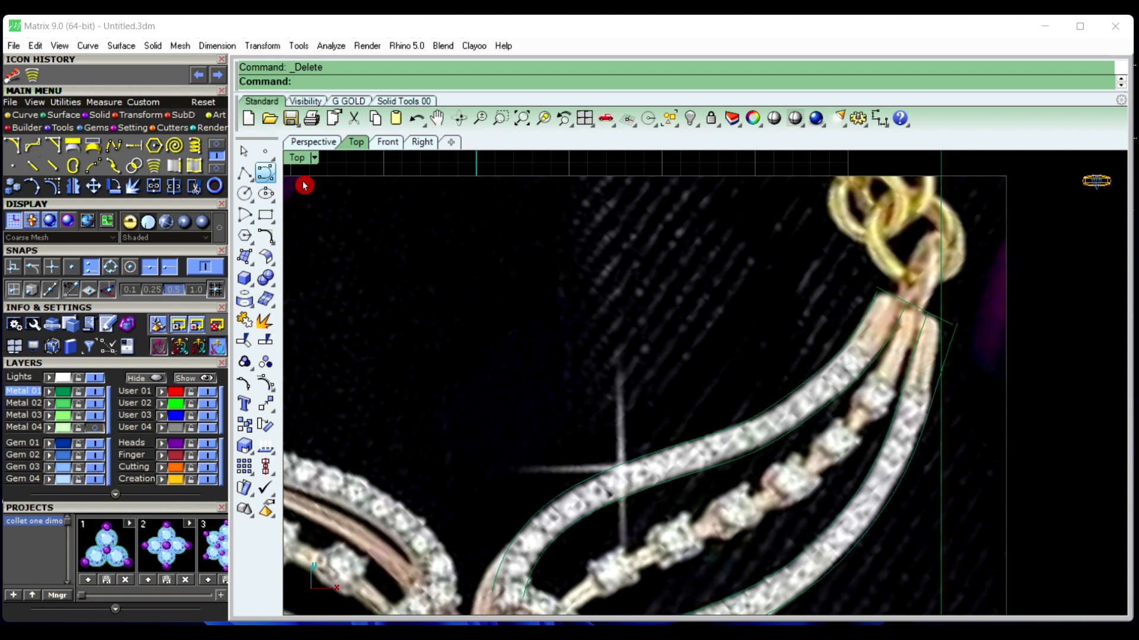
scroll(585, 445, "up", 8)
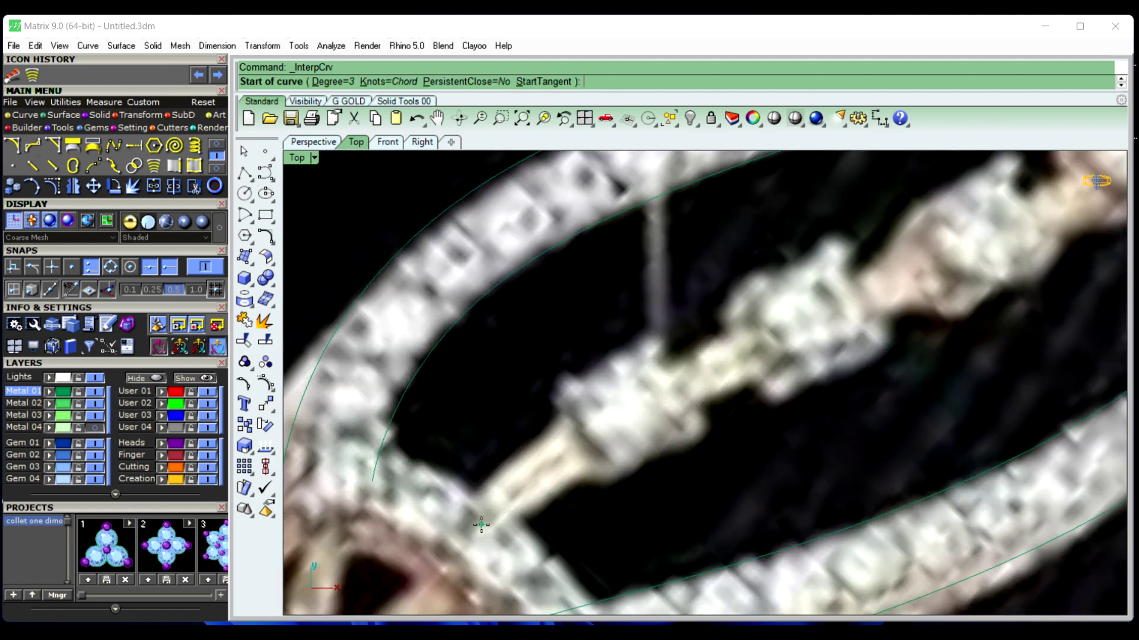
left_click(481, 527)
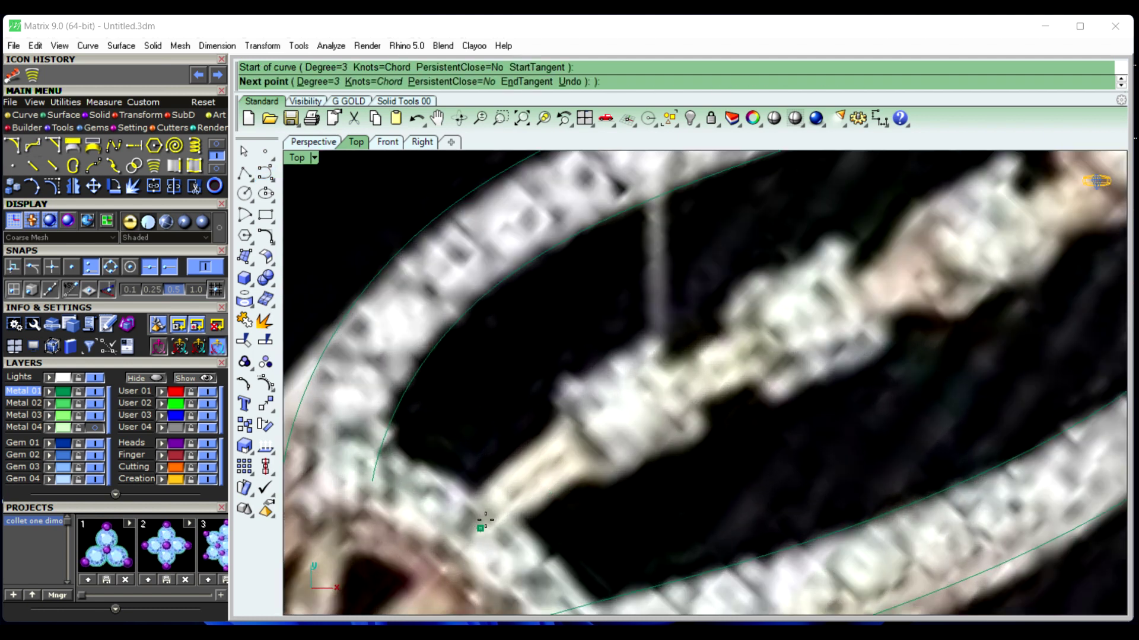
left_click(606, 420)
left_click(801, 332)
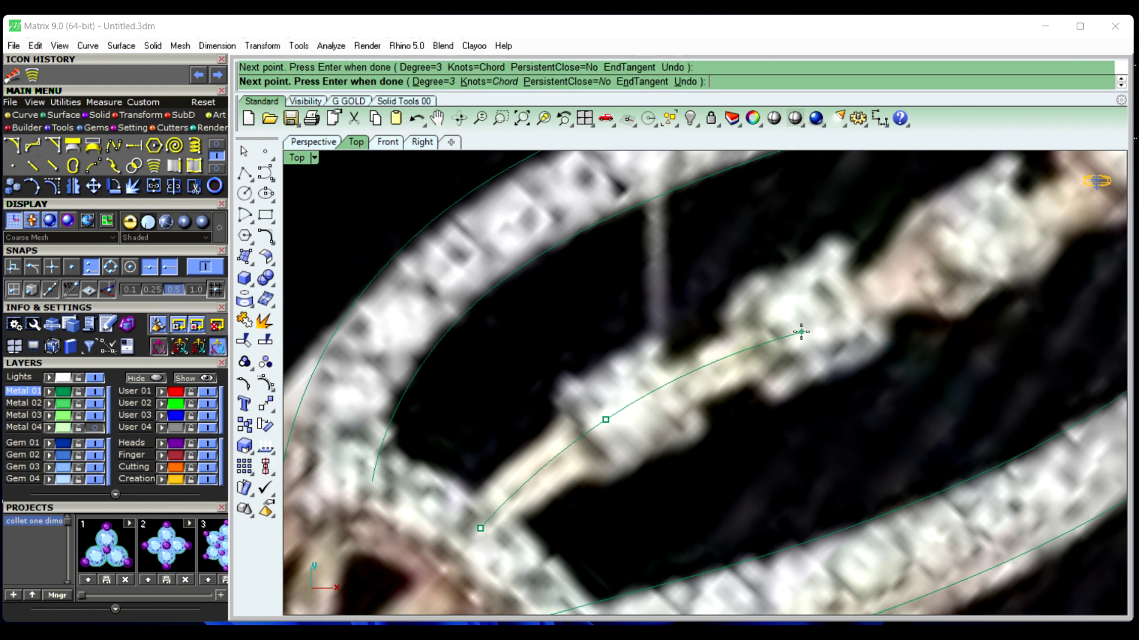
right_click_drag(801, 332, 662, 472)
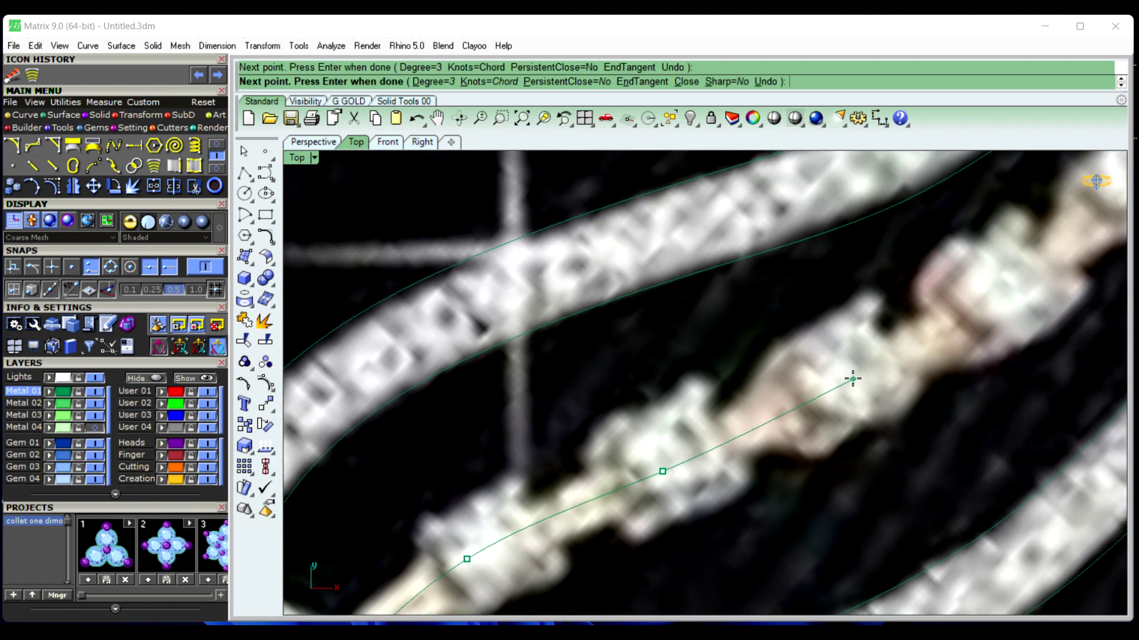
left_click(852, 379)
right_click_drag(852, 378, 709, 475)
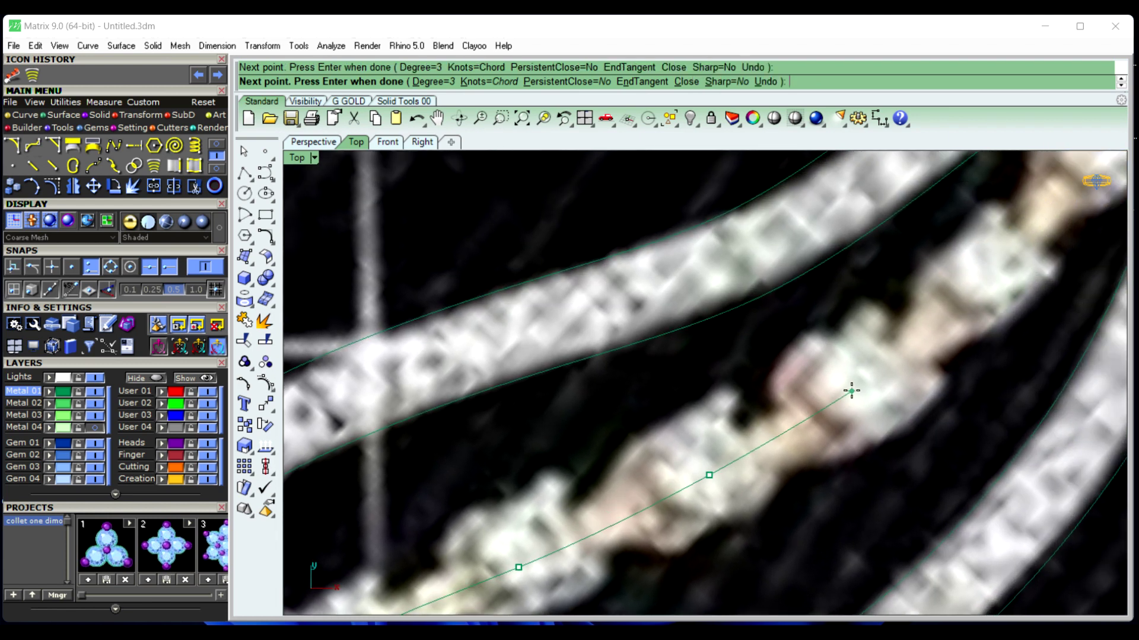
left_click(852, 391)
scroll(852, 391, "down", 2)
right_click_drag(830, 409, 783, 431)
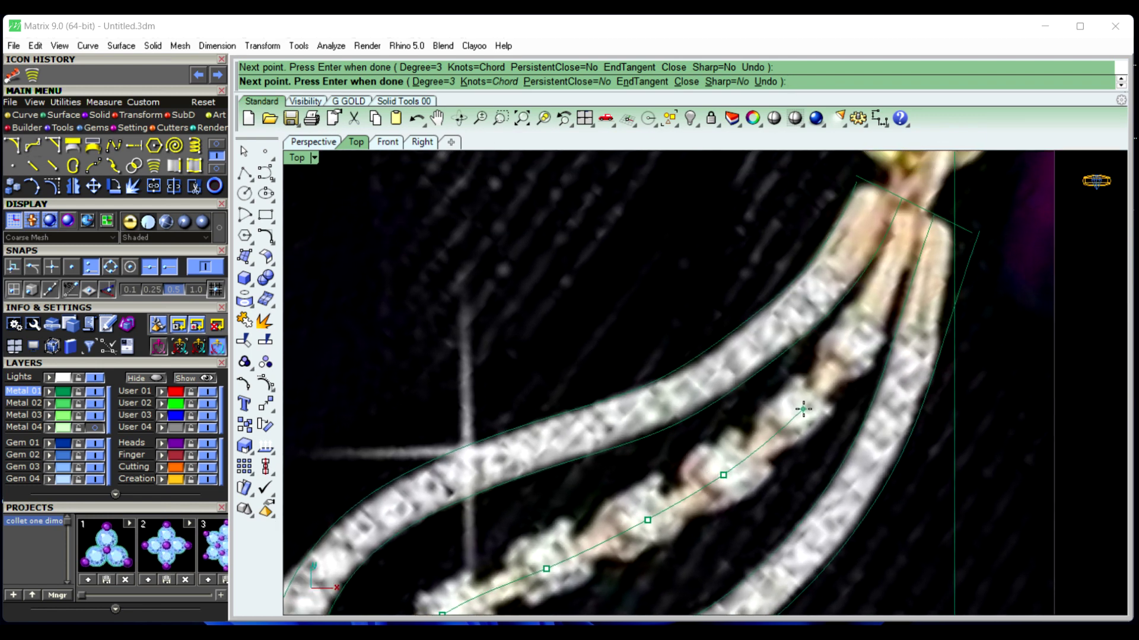
right_click_drag(828, 381, 769, 455)
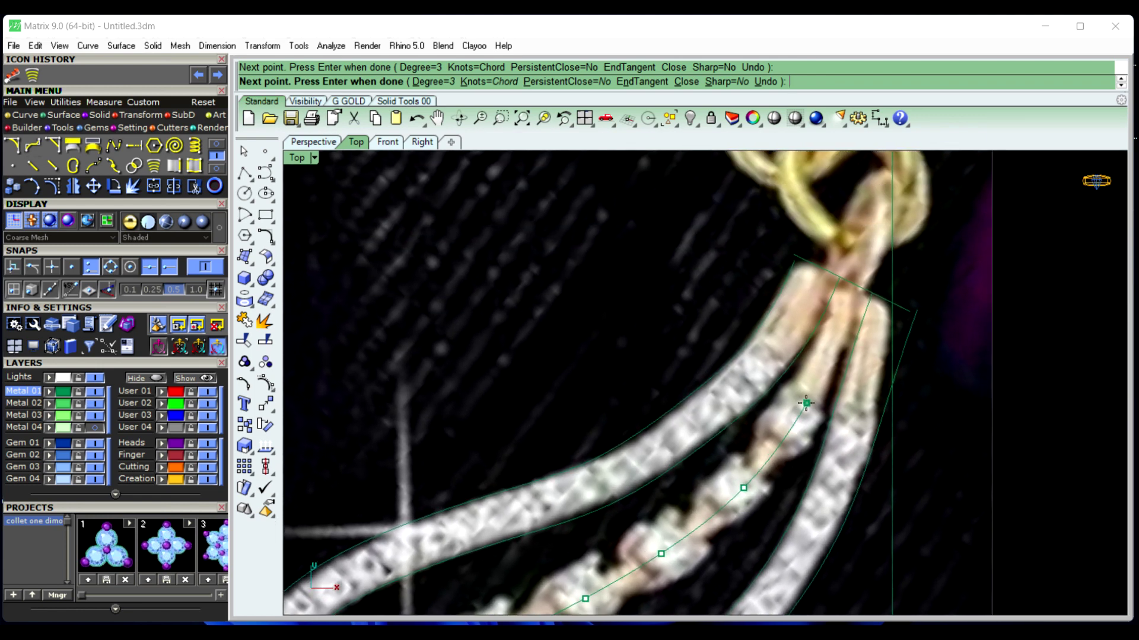
left_click(806, 404)
scroll(852, 284, "up", 2)
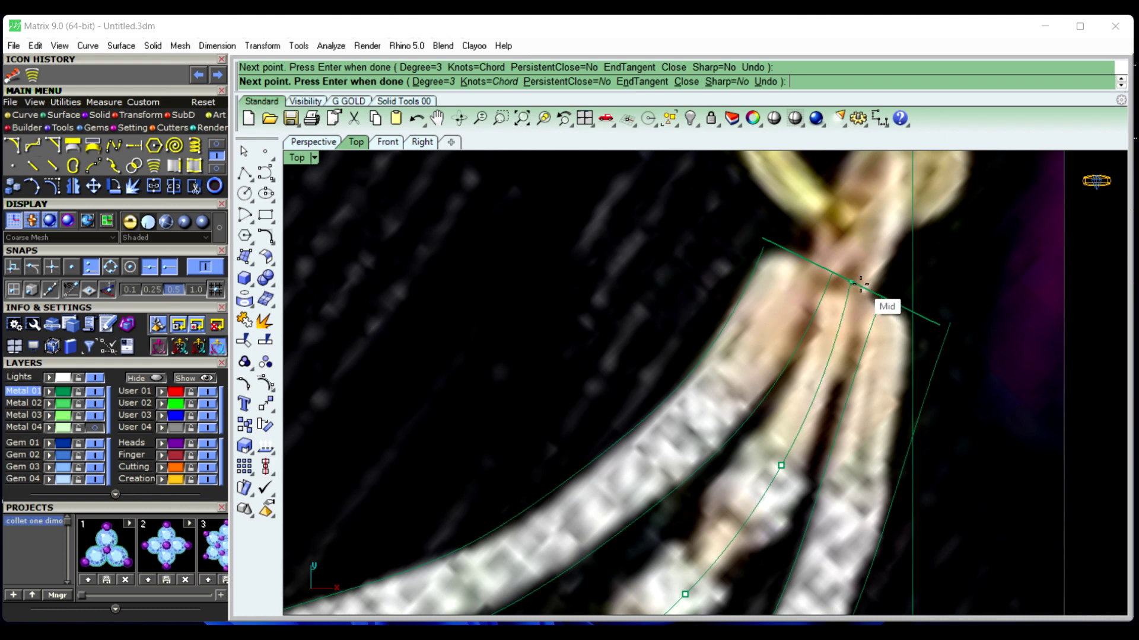
scroll(862, 285, "up", 1)
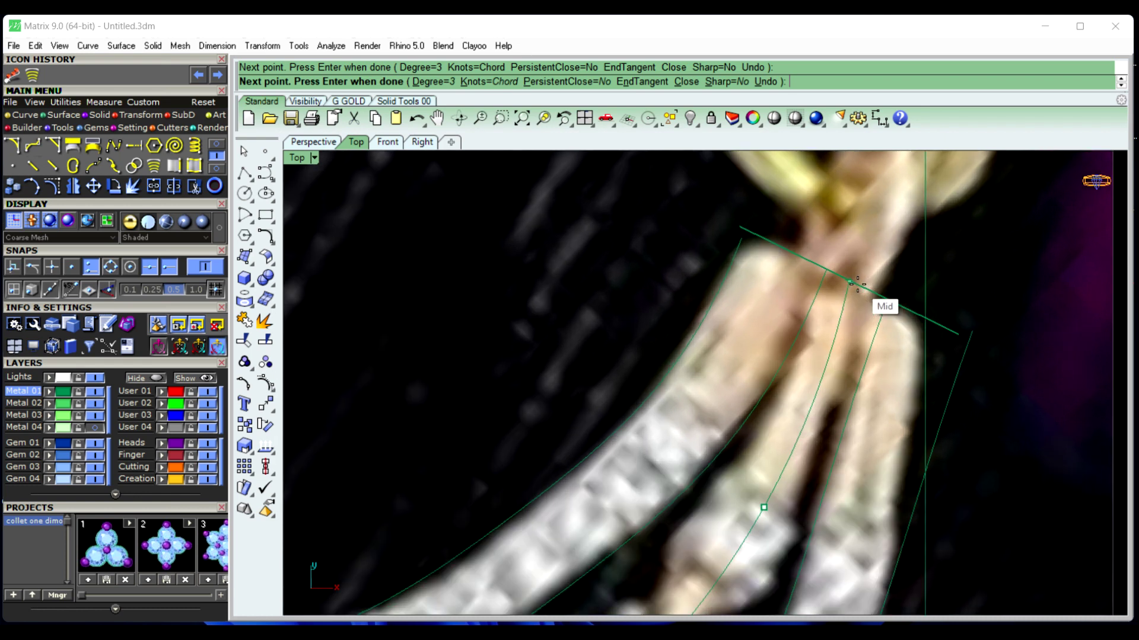
left_click(832, 339)
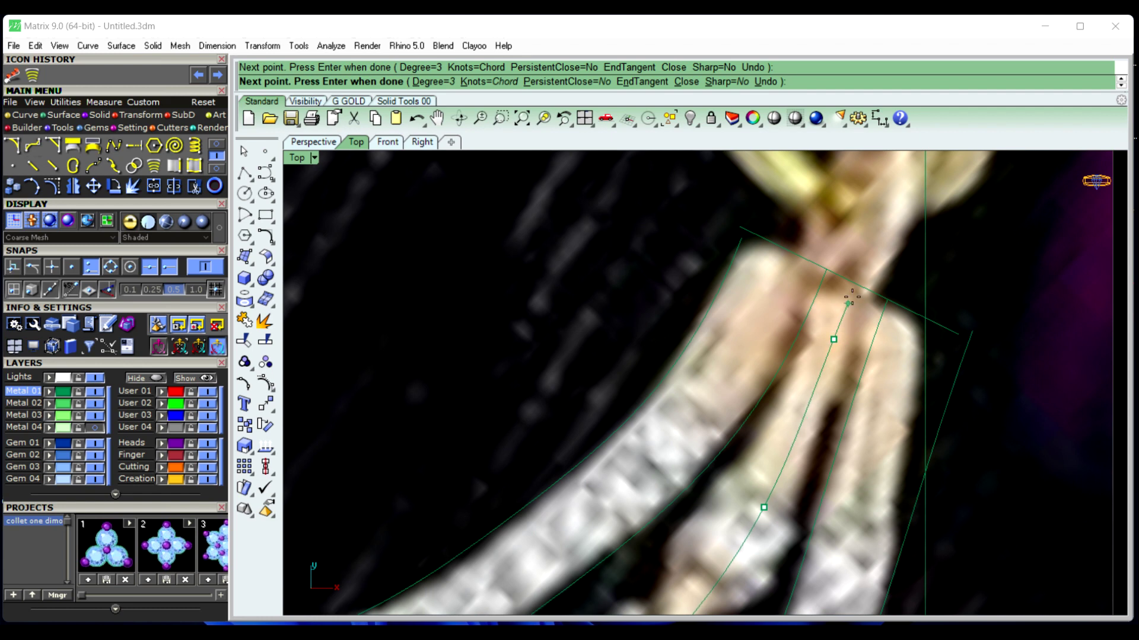
scroll(863, 288, "up", 1)
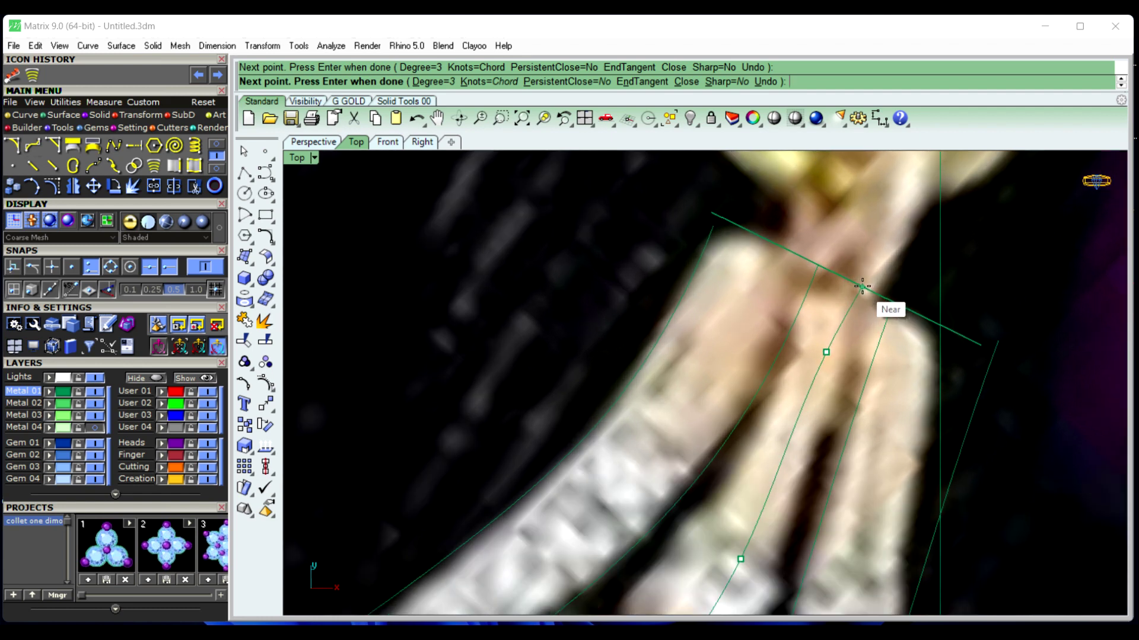
left_click(862, 287)
right_click(862, 286)
scroll(858, 295, "down", 5)
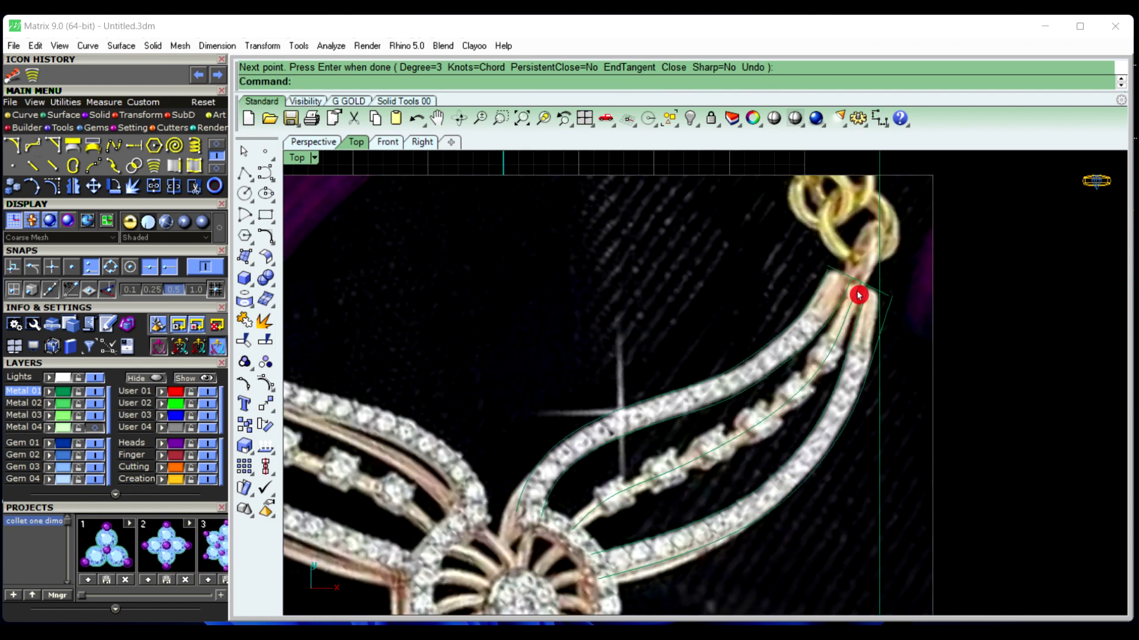
Rebuild the middle strand's traced curve, accepting the current rebuild settings
right_click_drag(804, 435, 804, 414)
left_click(723, 437)
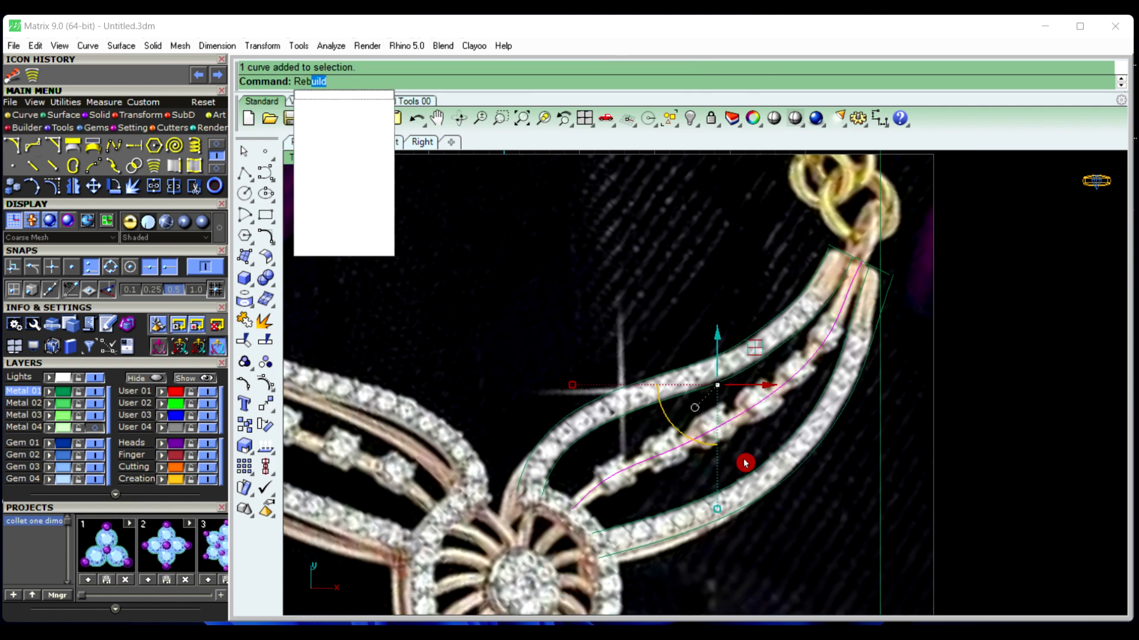
key("Return")
key("Return")
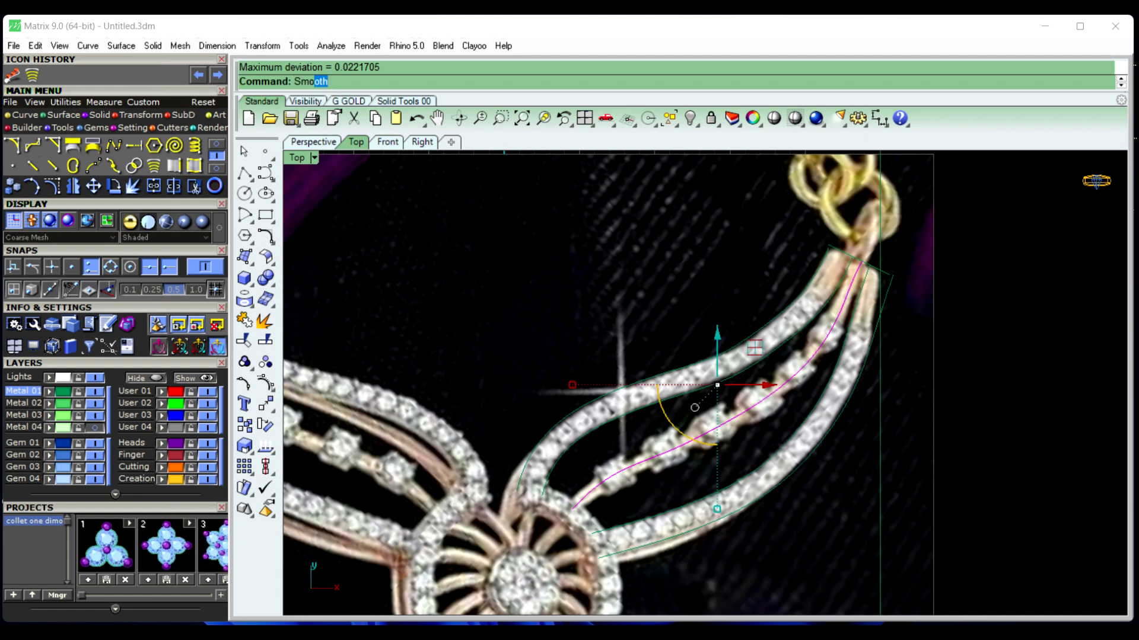
Smooth the middle strand curve in X, Y and Z with fixed boundaries, world coordinates and a factor of 0.5
type("Smo")
key("Return")
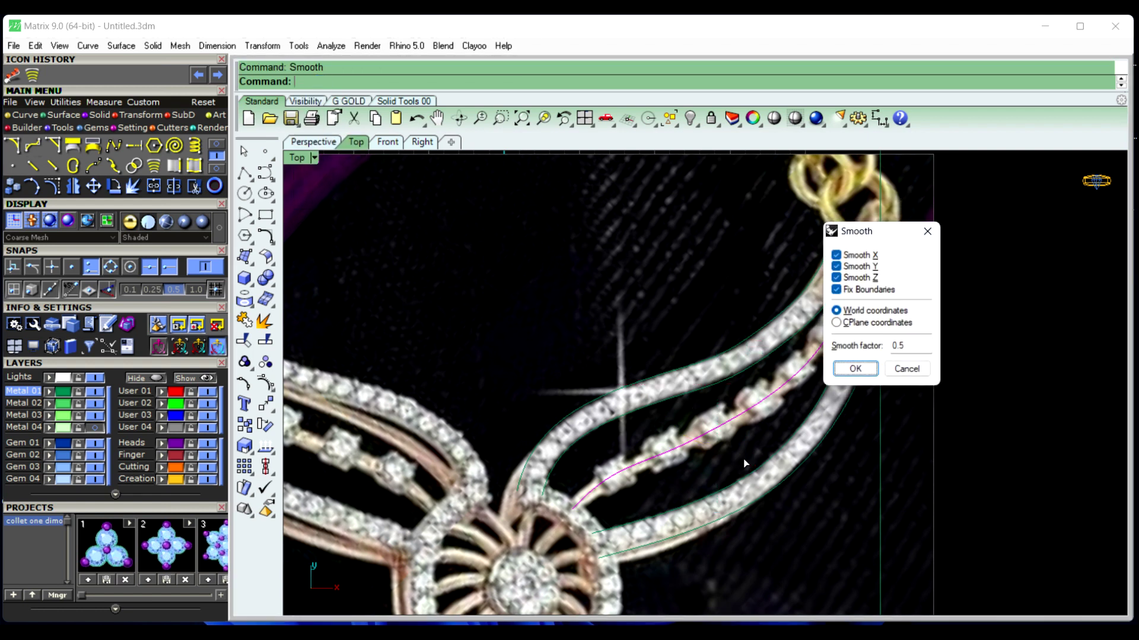
right_click(745, 463)
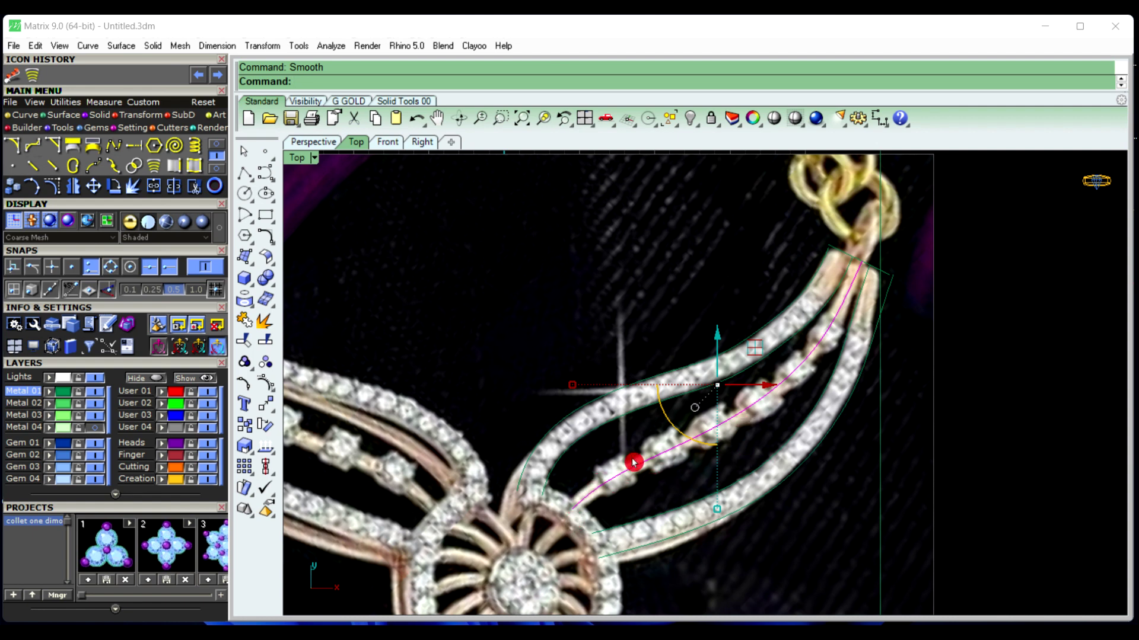
left_click(1008, 392)
Delete the slanted end line across the strands' upper ends near the chain link
scroll(755, 428, "down", 4)
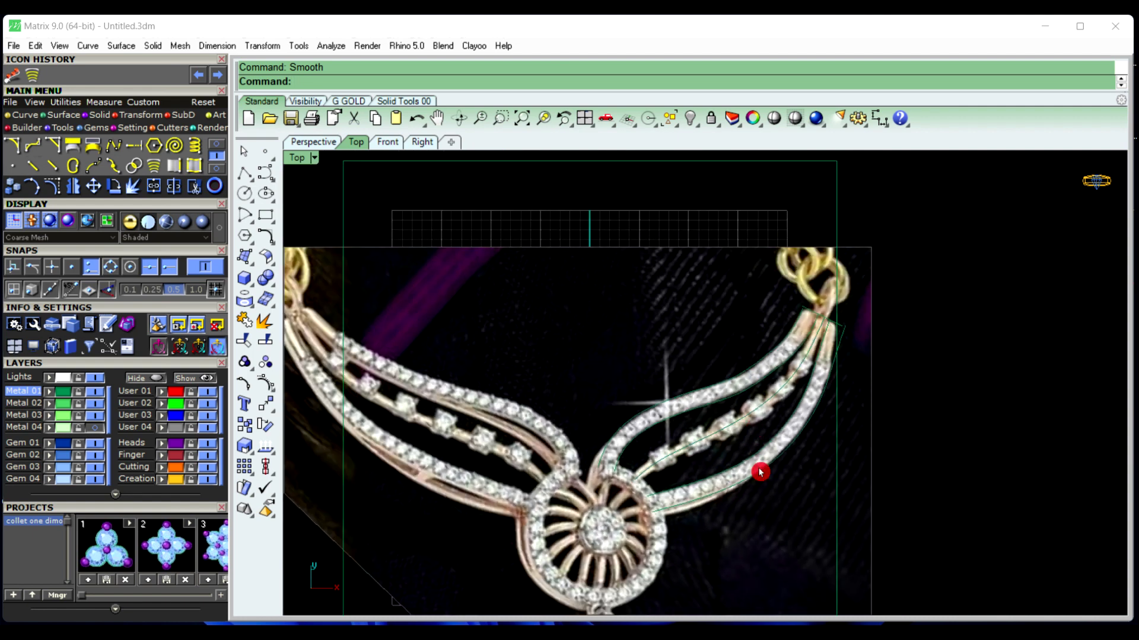
mouse_move(760, 474)
right_mouse_down()
mouse_move(759, 445)
mouse_move(760, 464)
right_mouse_up()
scroll(834, 326, "up", 10)
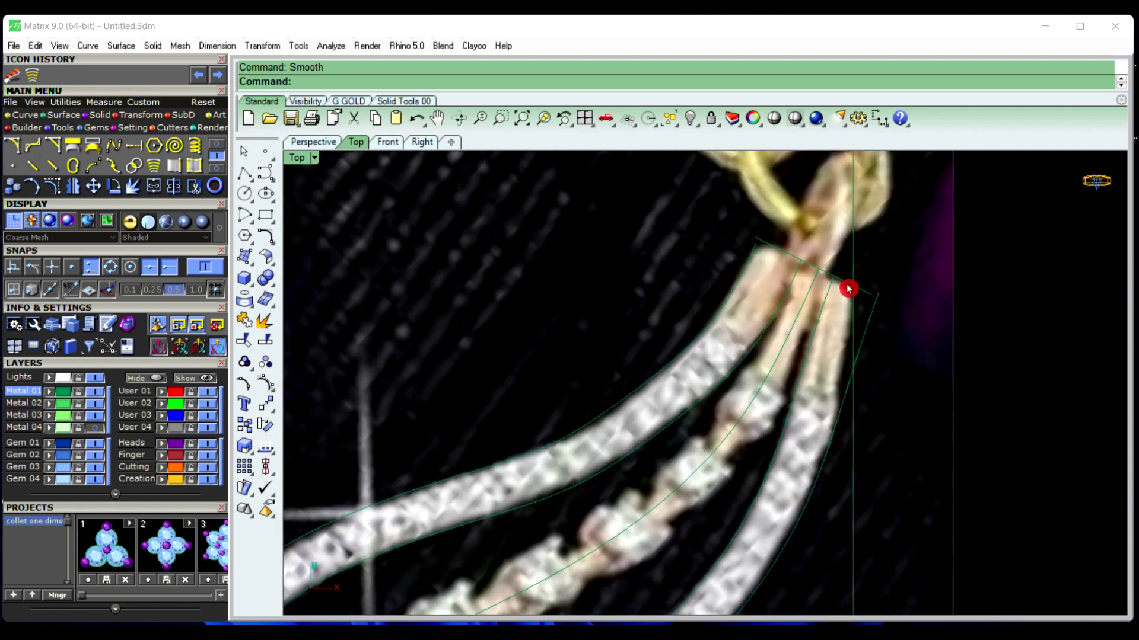
left_click(848, 288)
key("Delete")
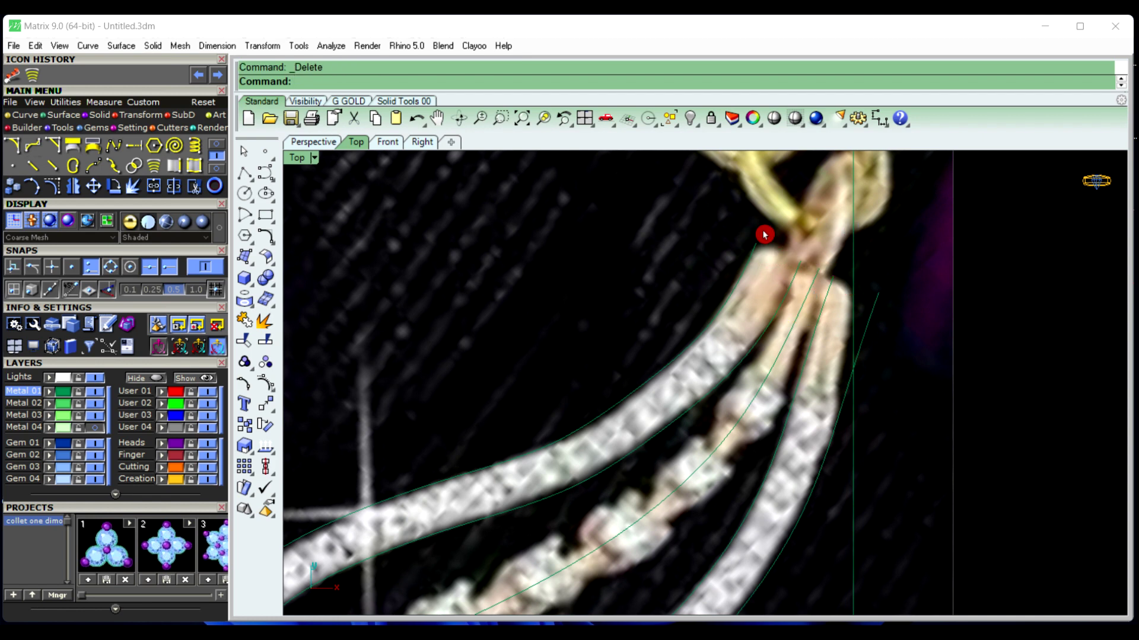
Unlock the reference image and move it horizontally to the right, clear of the traced curves and the square
scroll(802, 285, "down", 1)
scroll(802, 286, "down", 2)
right_click_drag(674, 445, 682, 411)
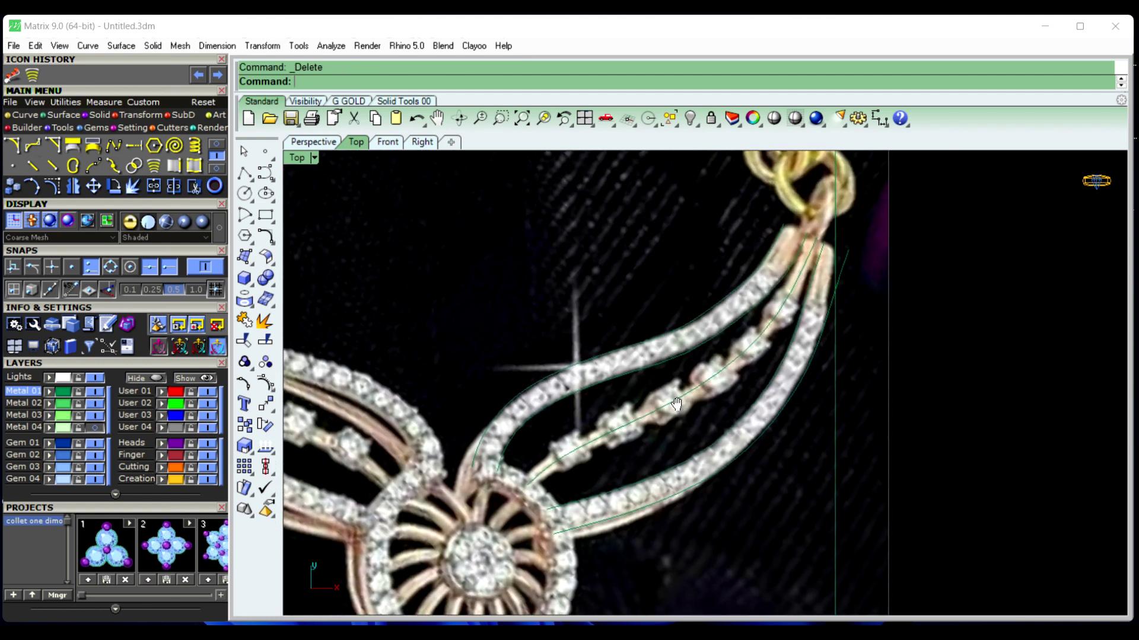
scroll(582, 464, "down", 4)
mouse_move(594, 485)
right_mouse_down()
mouse_move(604, 430)
mouse_move(609, 454)
right_mouse_up()
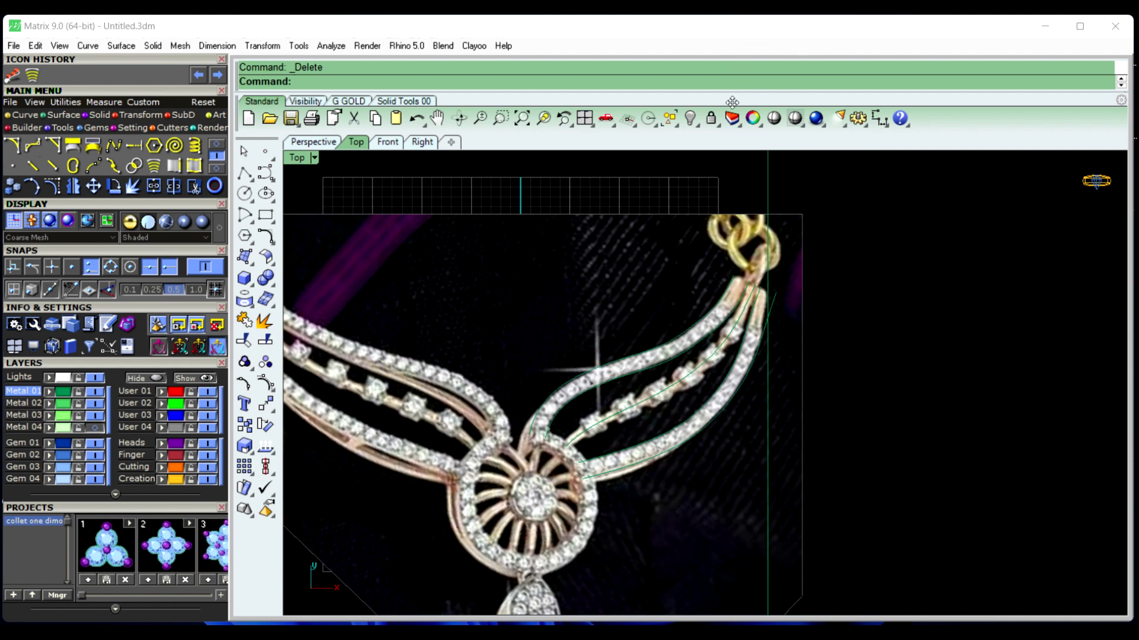
left_click(719, 125)
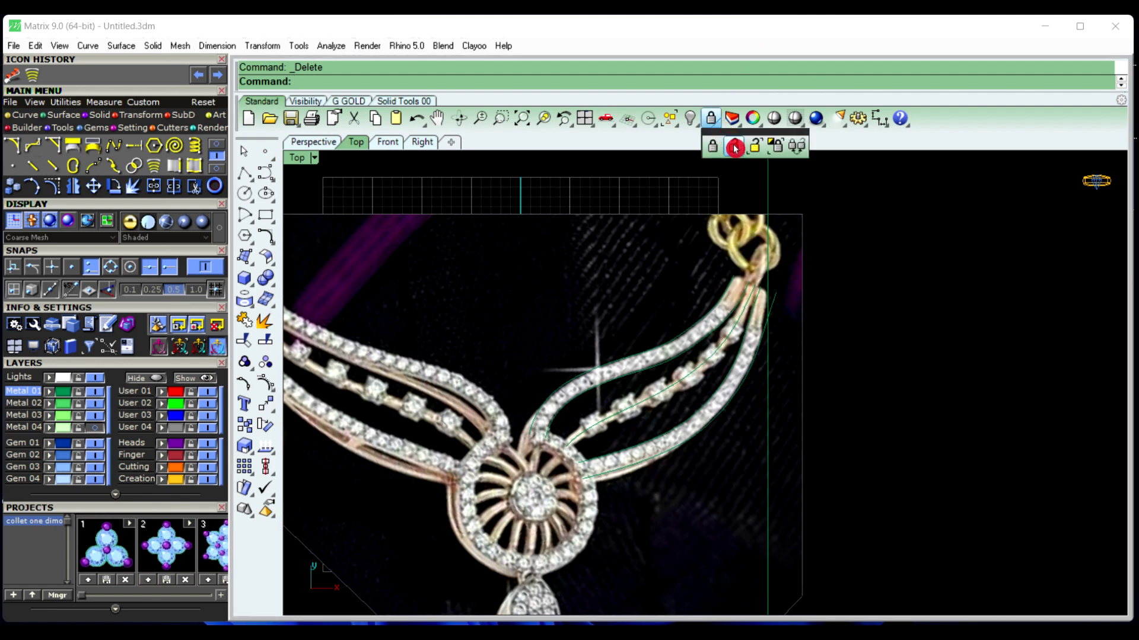
left_click(735, 144)
scroll(597, 326, "down", 2)
scroll(598, 326, "down", 2)
left_click(626, 401)
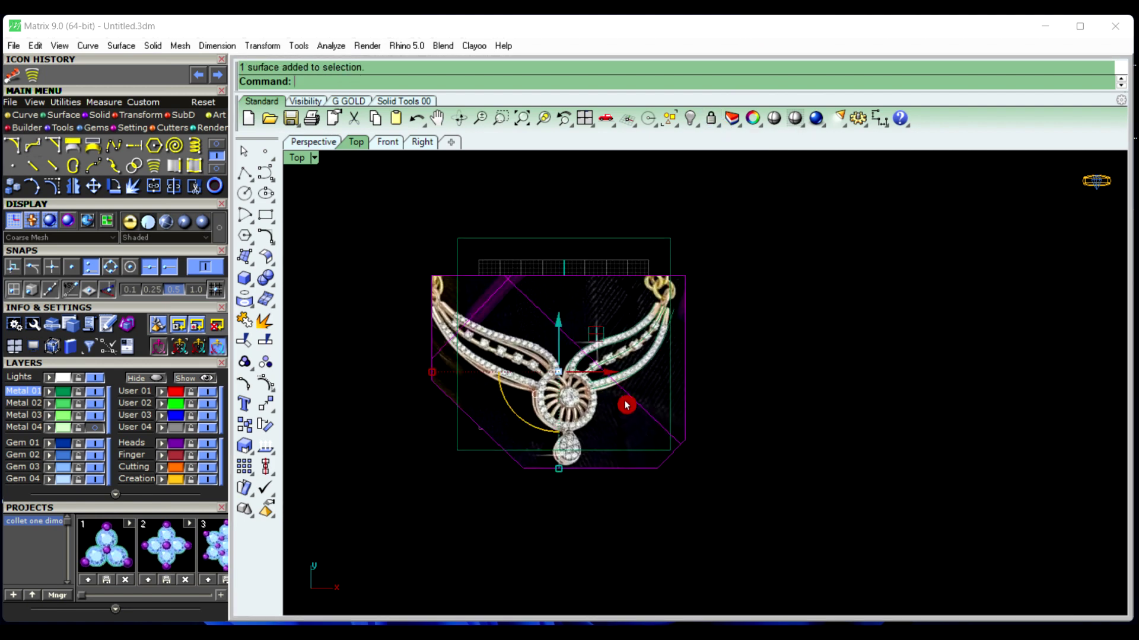
left_click_drag(609, 374, 1010, 375)
left_click(781, 431)
Examine the traced strand curves on the grid and compare their layout with the pendant in the reference image
mouse_move(739, 378)
right_mouse_down()
mouse_move(726, 335)
mouse_move(724, 360)
right_mouse_up()
scroll(624, 304, "up", 4)
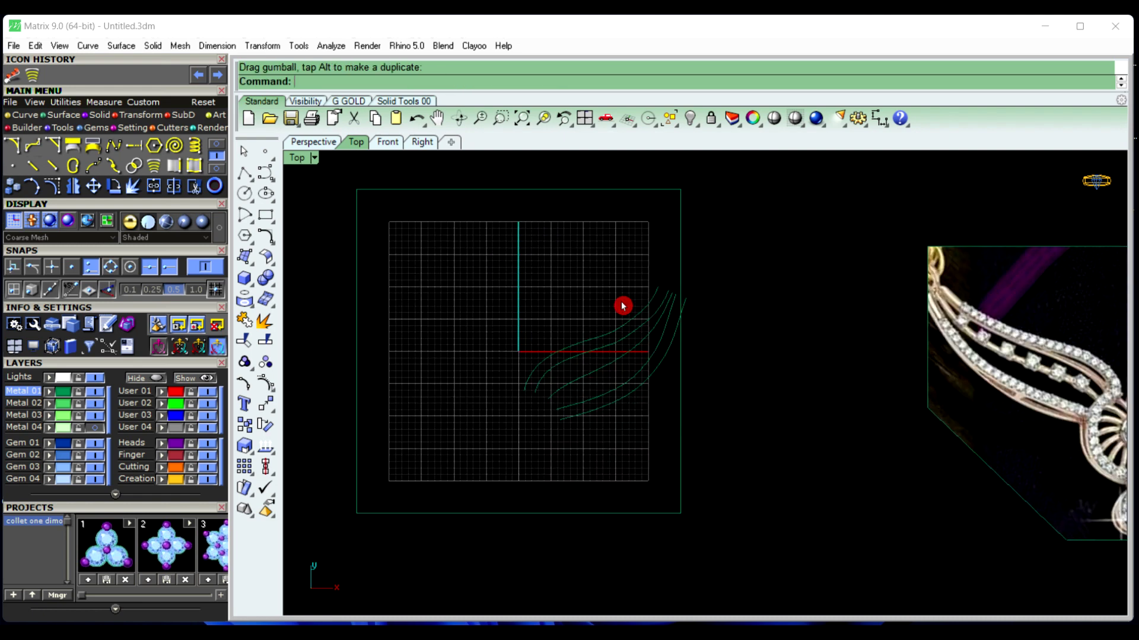
scroll(599, 383, "down", 3)
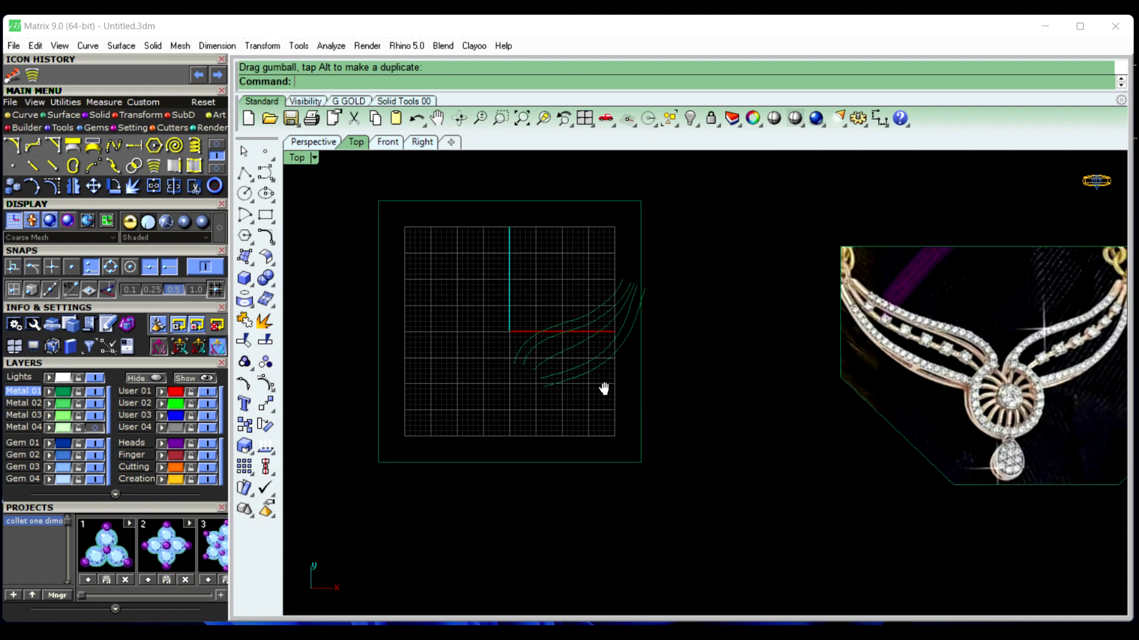
scroll(645, 376, "down", 3)
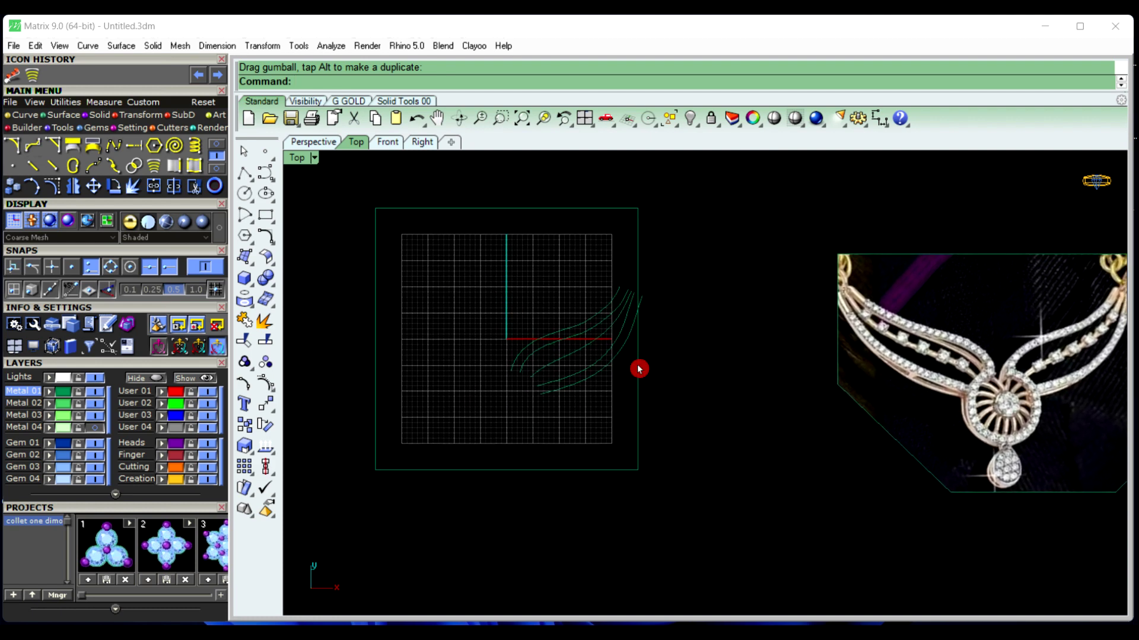
right_click_drag(994, 406, 909, 378)
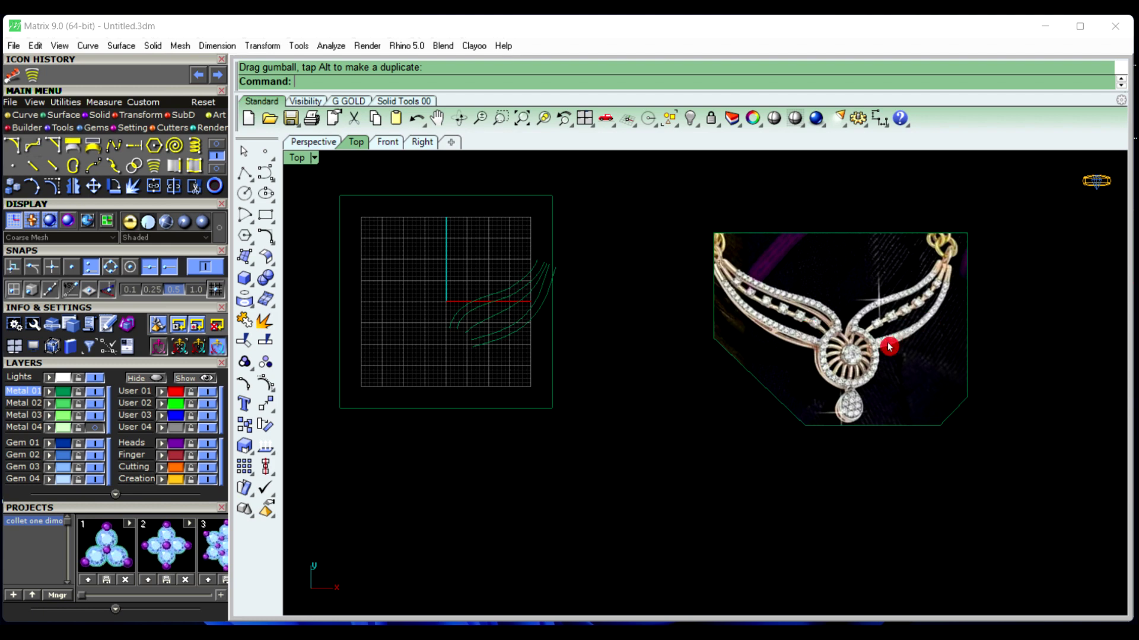
scroll(889, 346, "up", 5)
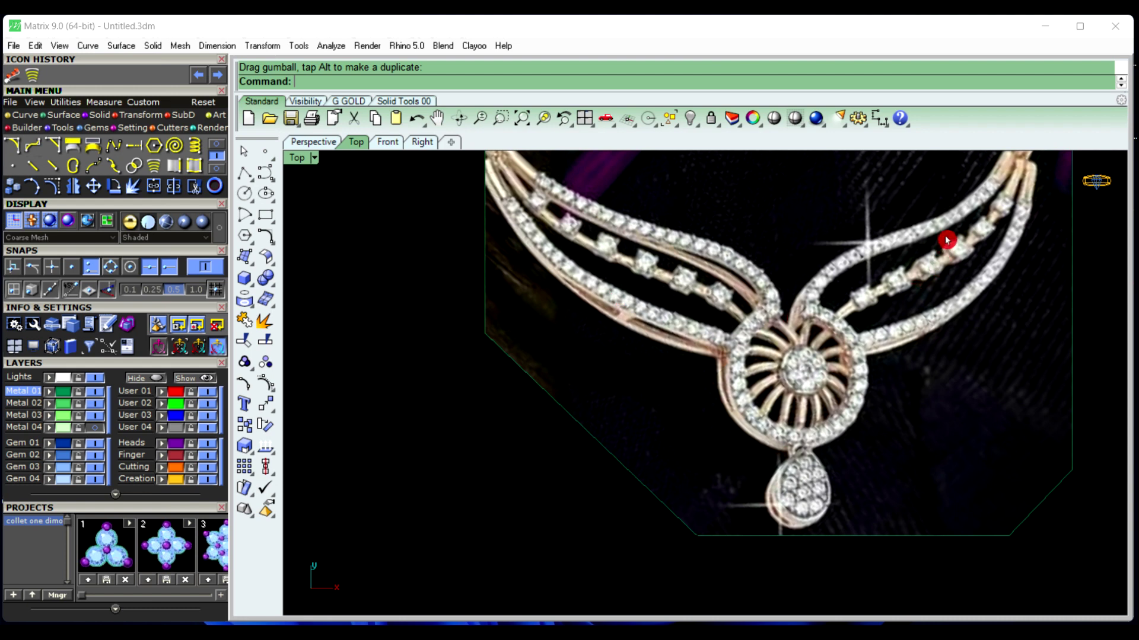
scroll(947, 240, "down", 5)
right_click_drag(568, 402, 688, 409)
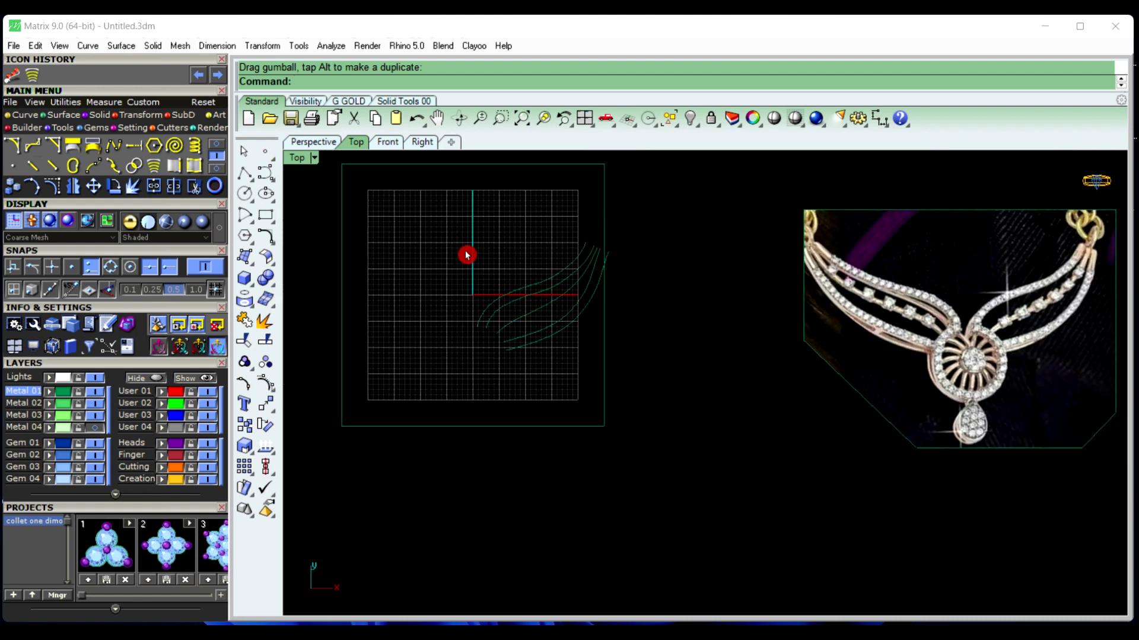
left_click_drag(460, 212, 481, 282)
Close the lower end of the upper strand with a straight polyline between the ends of its two edge curves
left_click(242, 177)
scroll(465, 333, "up", 4)
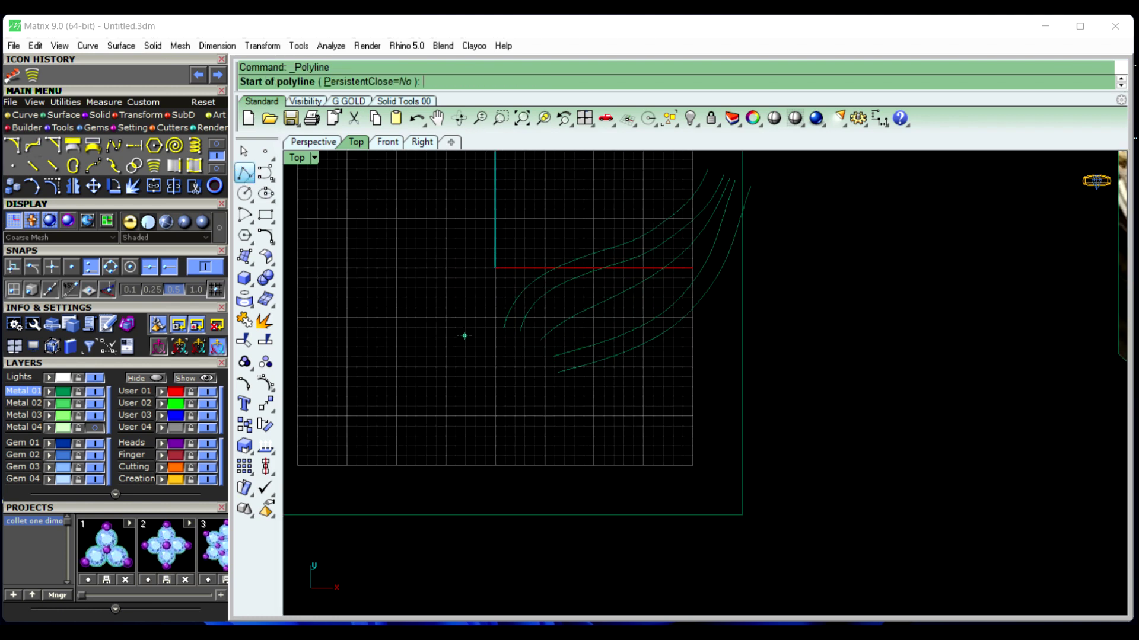
left_click(513, 327)
left_click(534, 330)
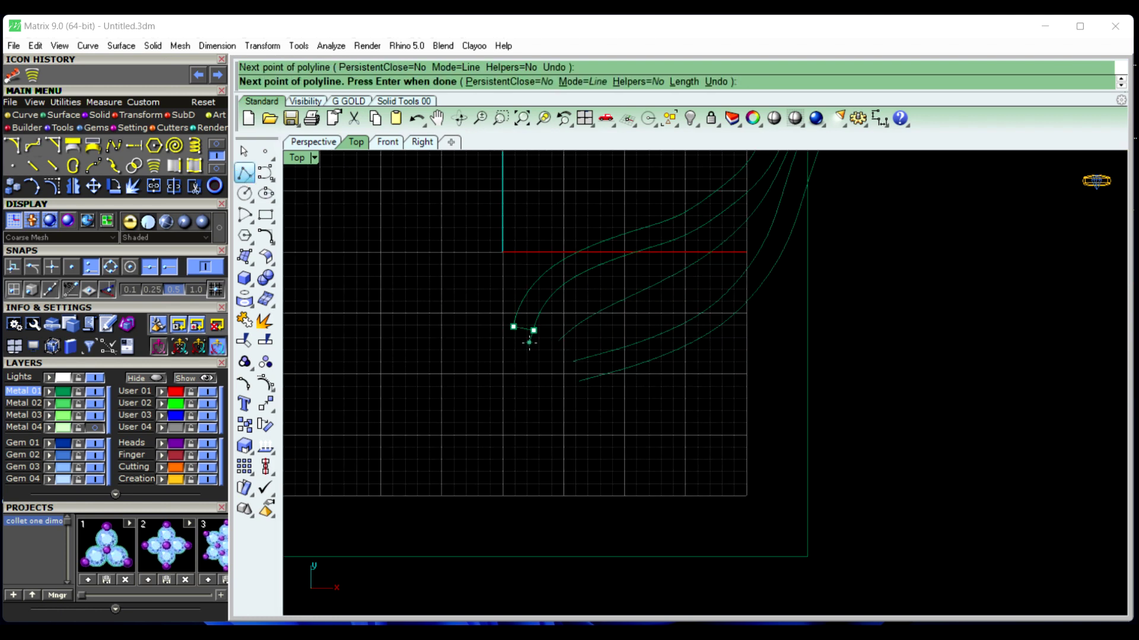
key("Return")
Close the lower end of the bottom strand with a straight polyline between its inner and outer curve endpoints
key("Return")
left_click(573, 361)
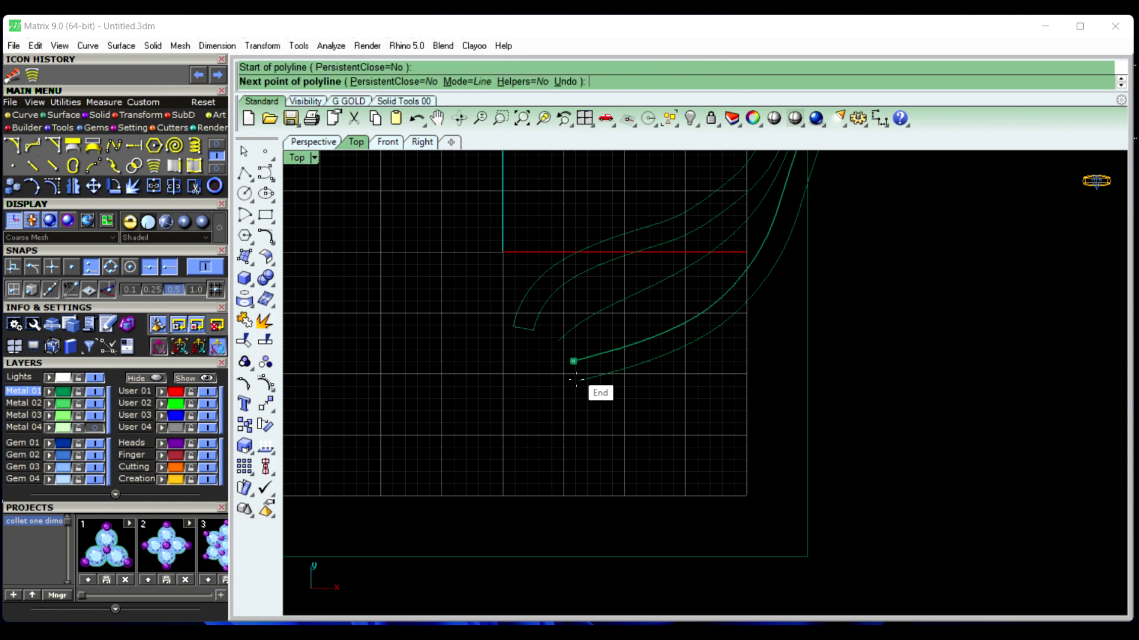
left_click(580, 382)
key("Return")
scroll(554, 391, "down", 2)
scroll(641, 272, "up", 6)
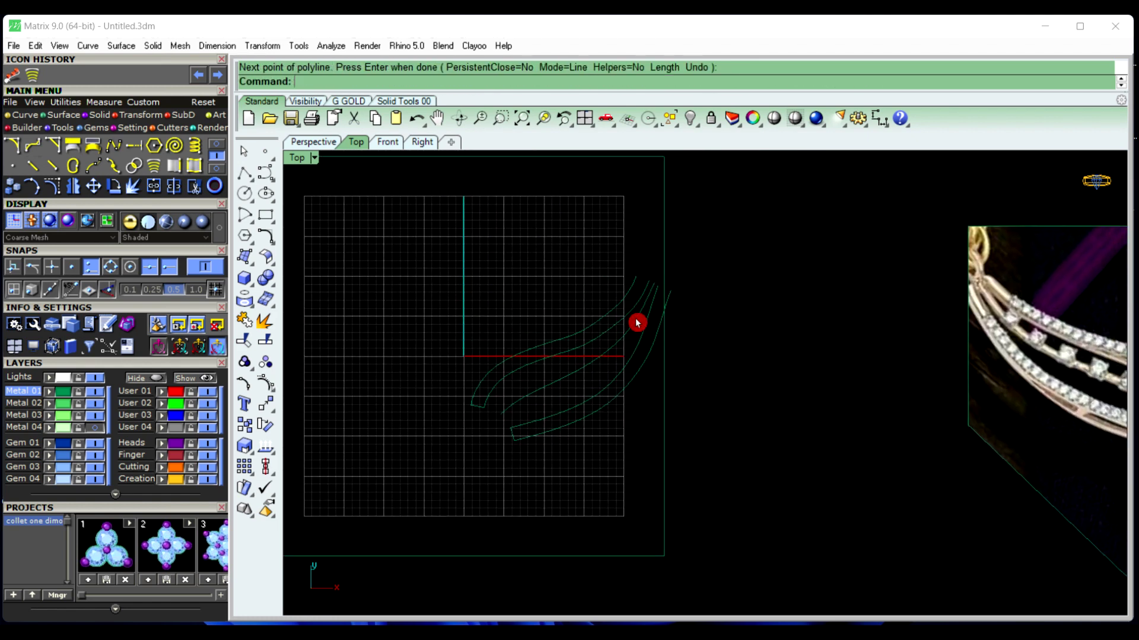
Close the upper end of the upper strand with a straight polyline between the ends of its two edge curves
right_click(633, 282)
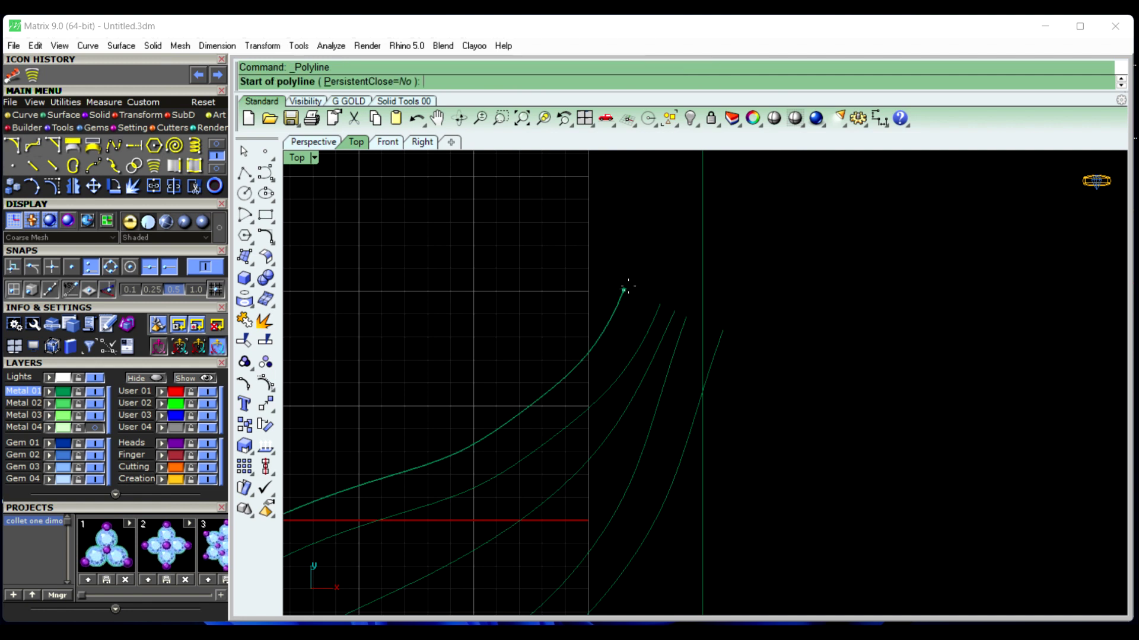
left_click(623, 290)
left_click(660, 303)
right_click_drag(687, 291, 687, 295)
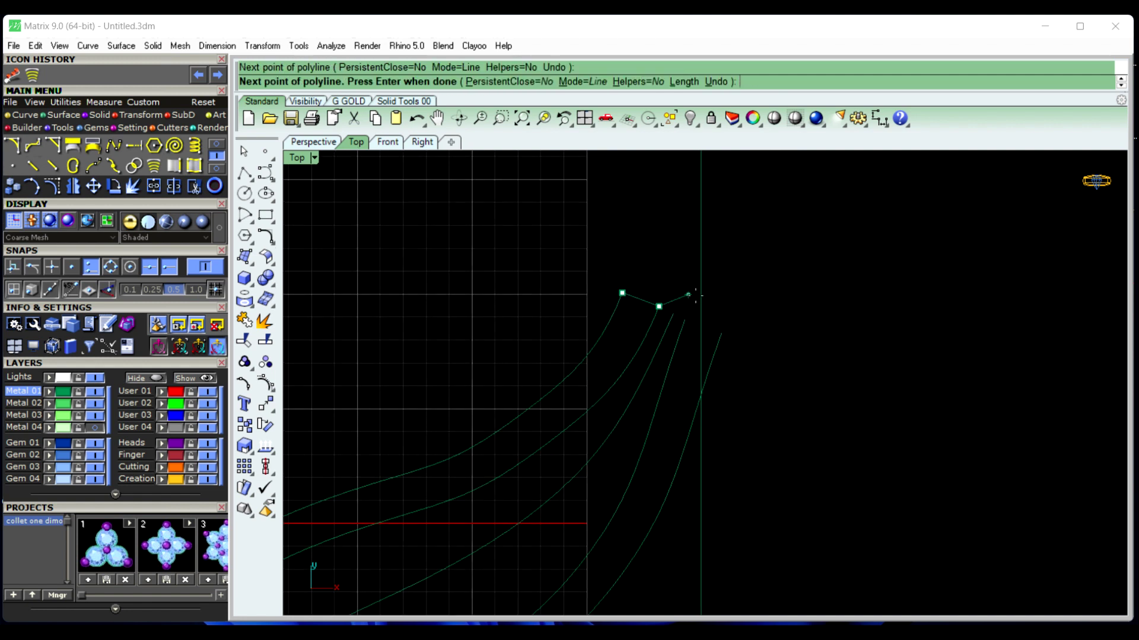
right_click(689, 298)
Close the upper end of the bottom strand with a straight polyline between its inner and outer curve endpoints
right_click(686, 305)
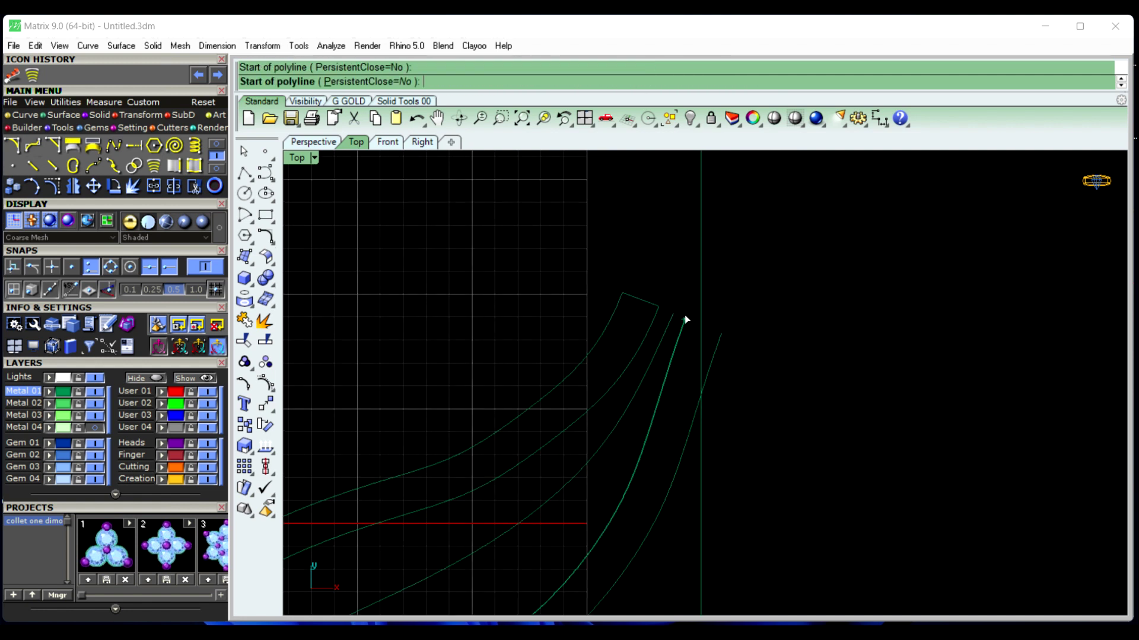
left_click(685, 320)
left_click(722, 334)
right_click(733, 307)
scroll(733, 307, "down", 5)
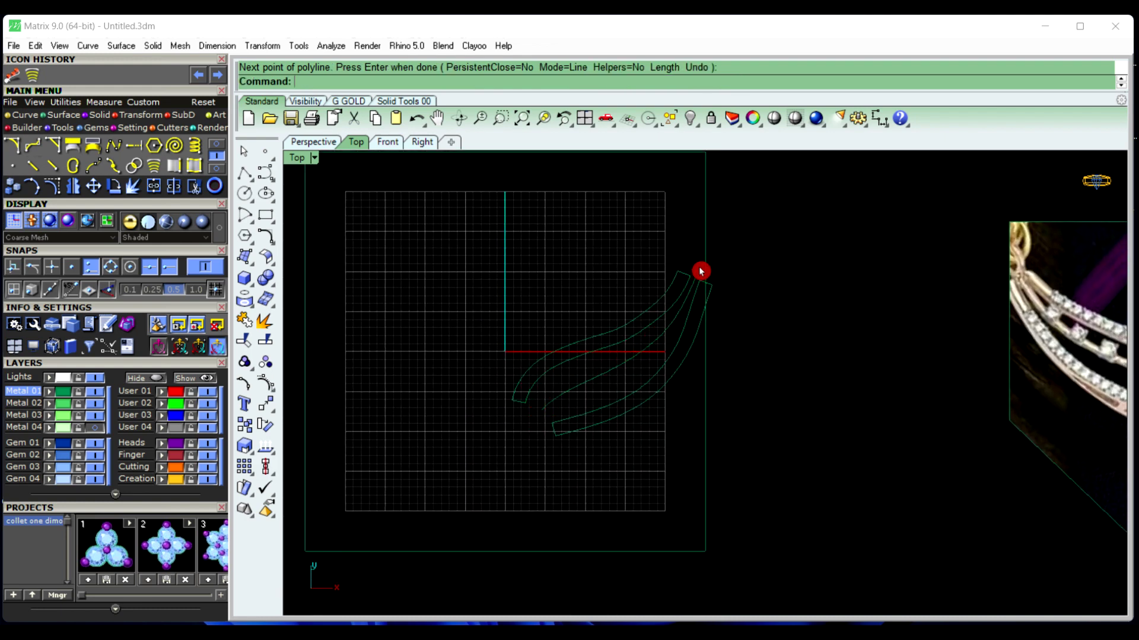
Mirror all the strand curves across the vertical centre axis to form the opposite side of the pendant
scroll(504, 373, "down", 3)
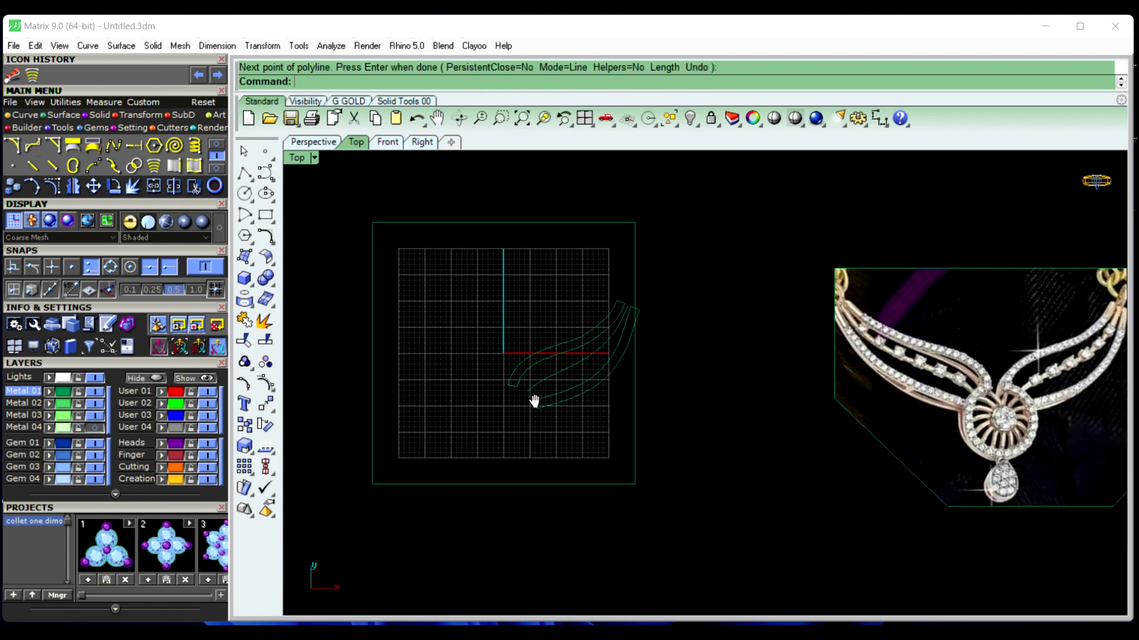
mouse_move(470, 253)
left_mouse_down()
mouse_move(615, 397)
mouse_move(666, 419)
mouse_move(664, 408)
left_mouse_up()
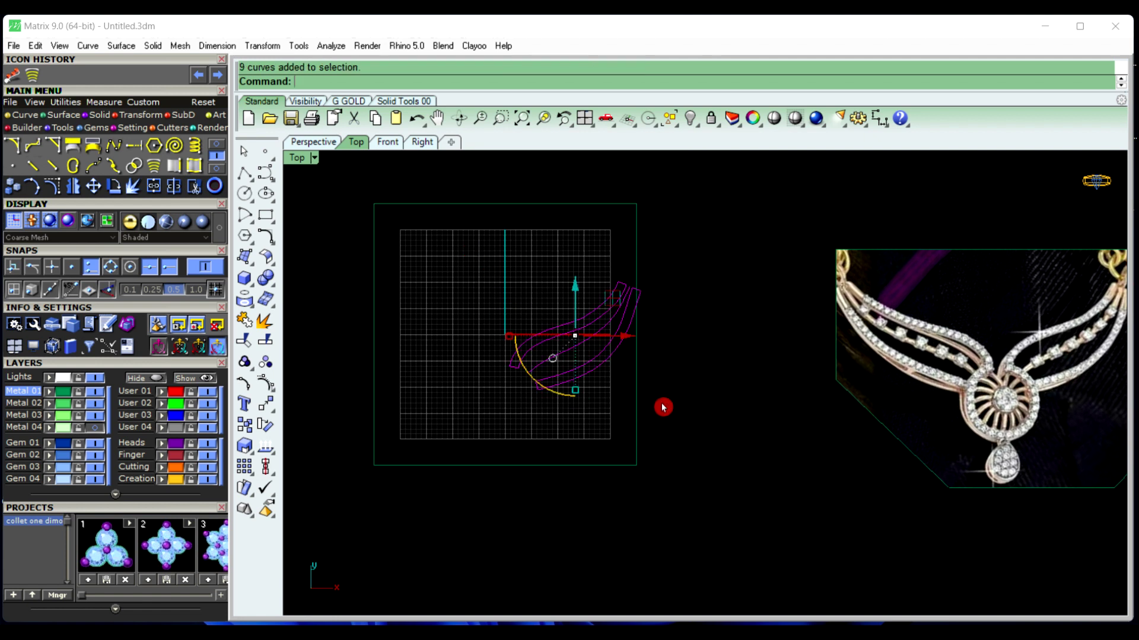
left_click(350, 102)
left_click(354, 121)
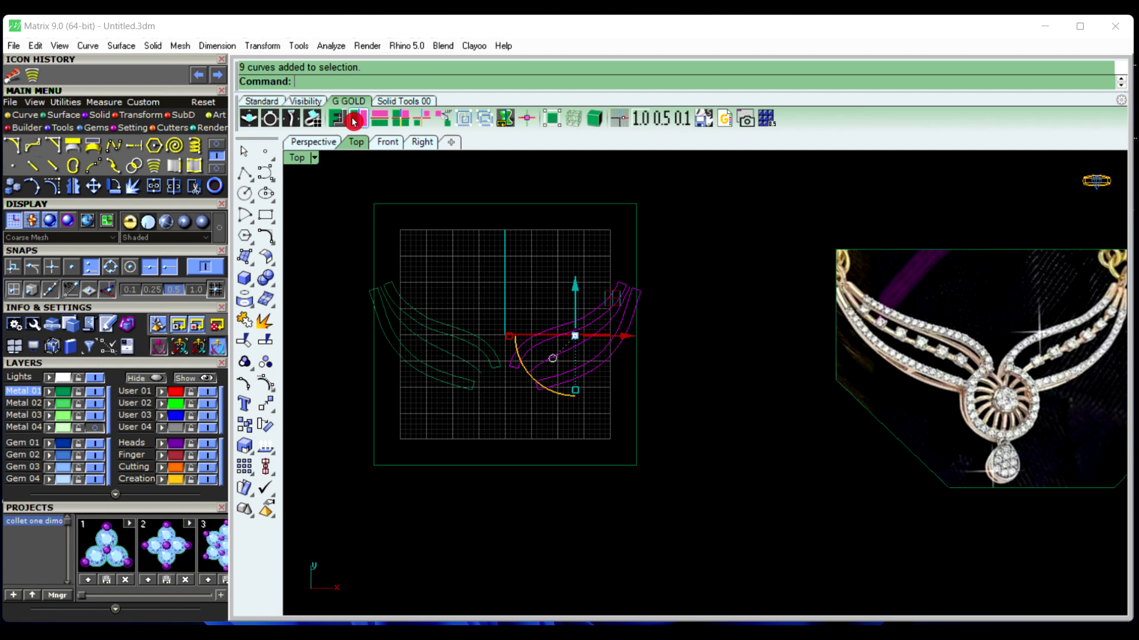
left_click(691, 418)
Group the original and mirrored strand curves together
left_click_drag(340, 255, 681, 411)
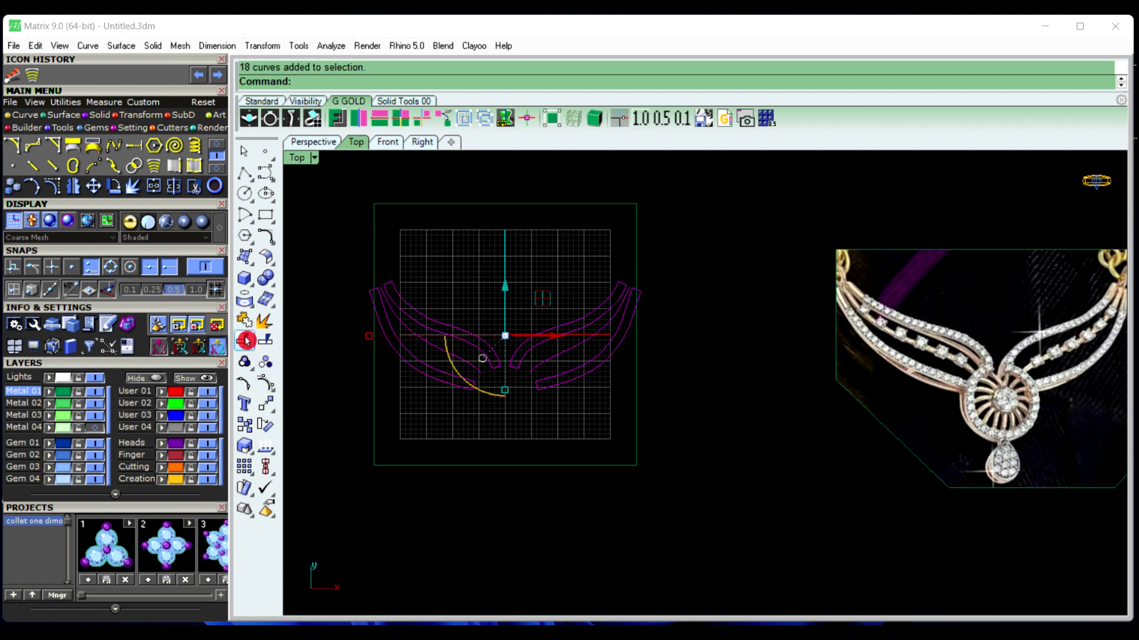
left_click(247, 363)
left_click(433, 440)
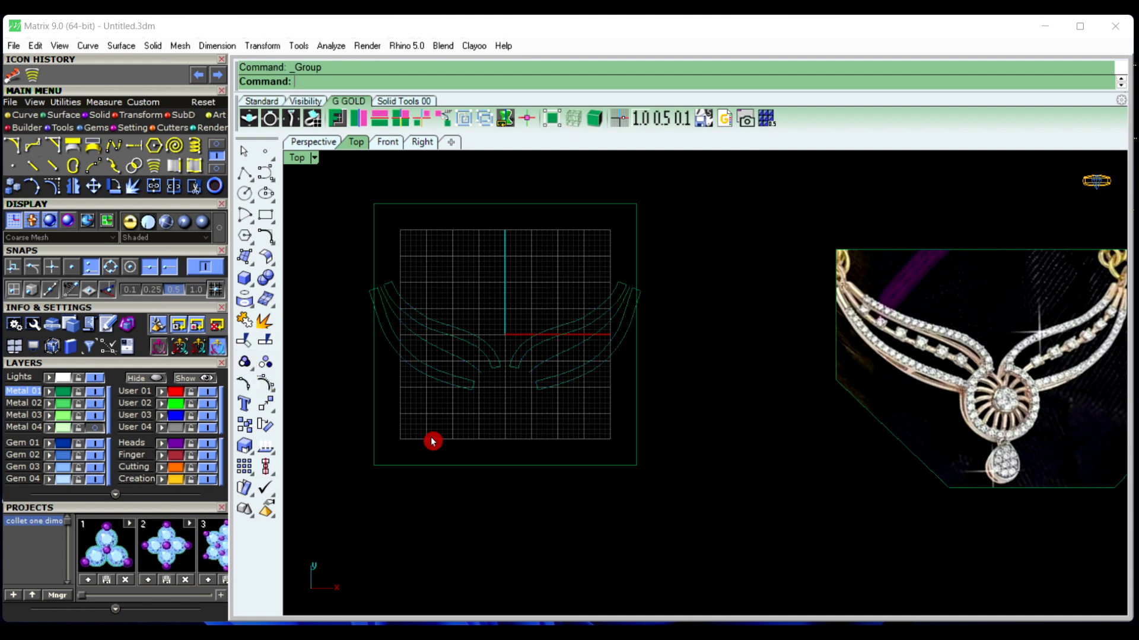
Start an ellipsoid centred at 0, with its first axis ending just beyond the strands and its second axis at the square's upper edge
scroll(451, 433, "down", 2)
right_click_drag(472, 425, 571, 427)
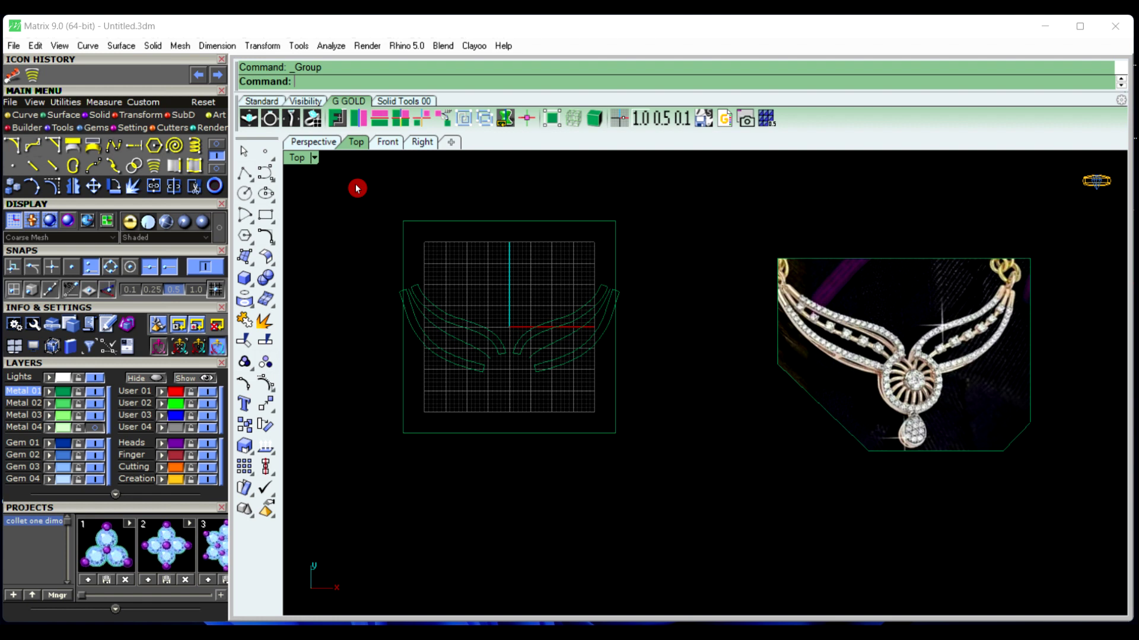
type("llipsoid")
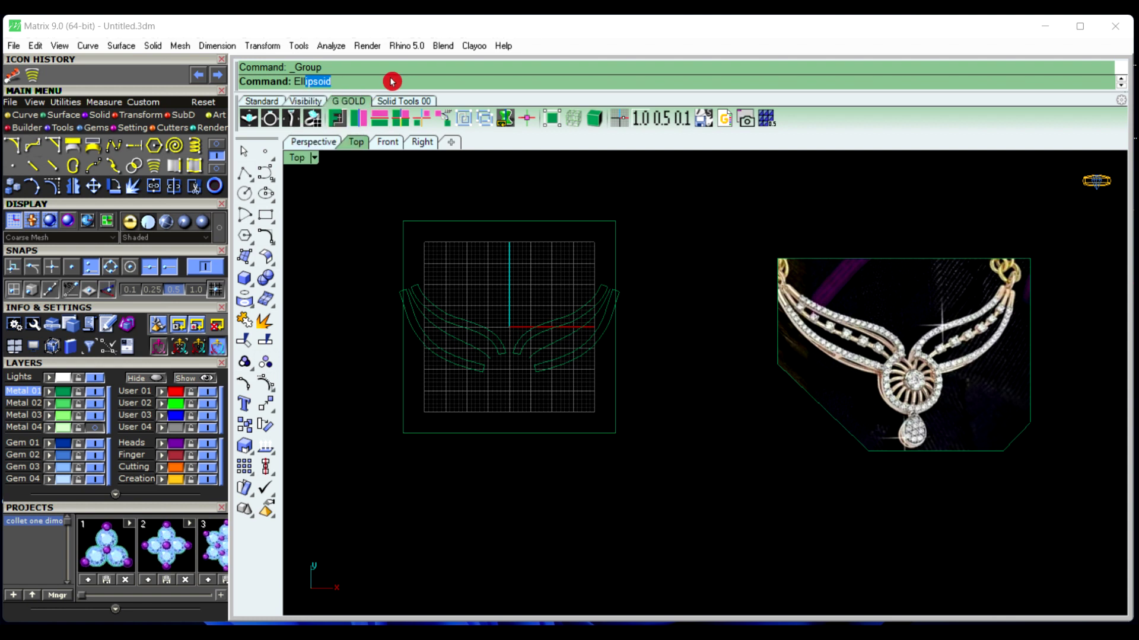
key("Return")
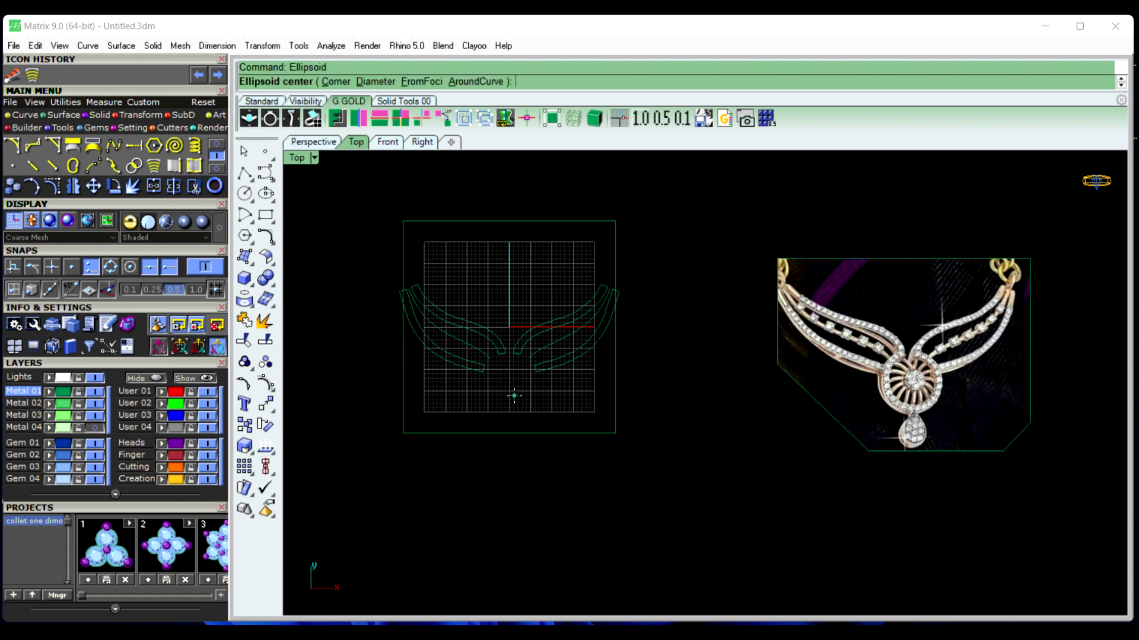
right_click_drag(514, 396, 514, 375)
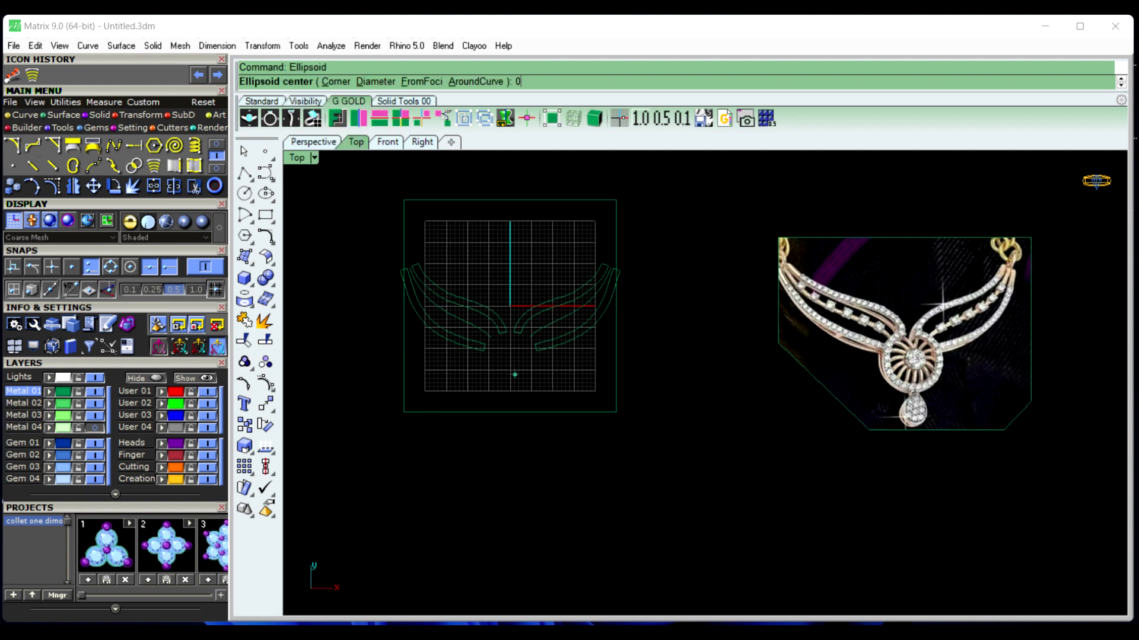
key("Return")
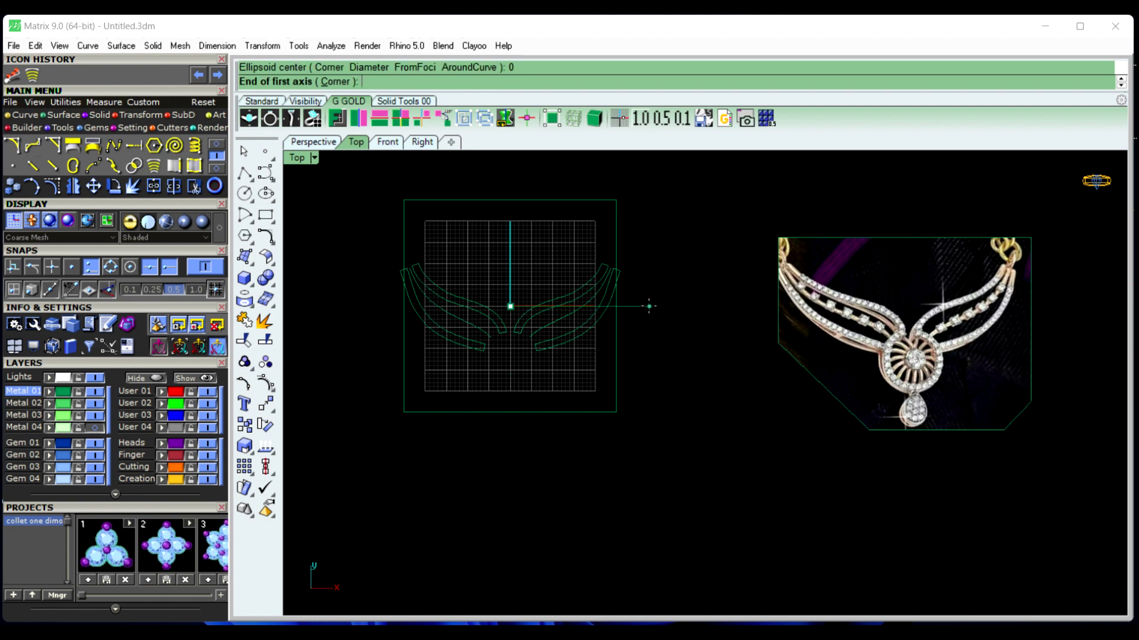
scroll(648, 306, "up", 2)
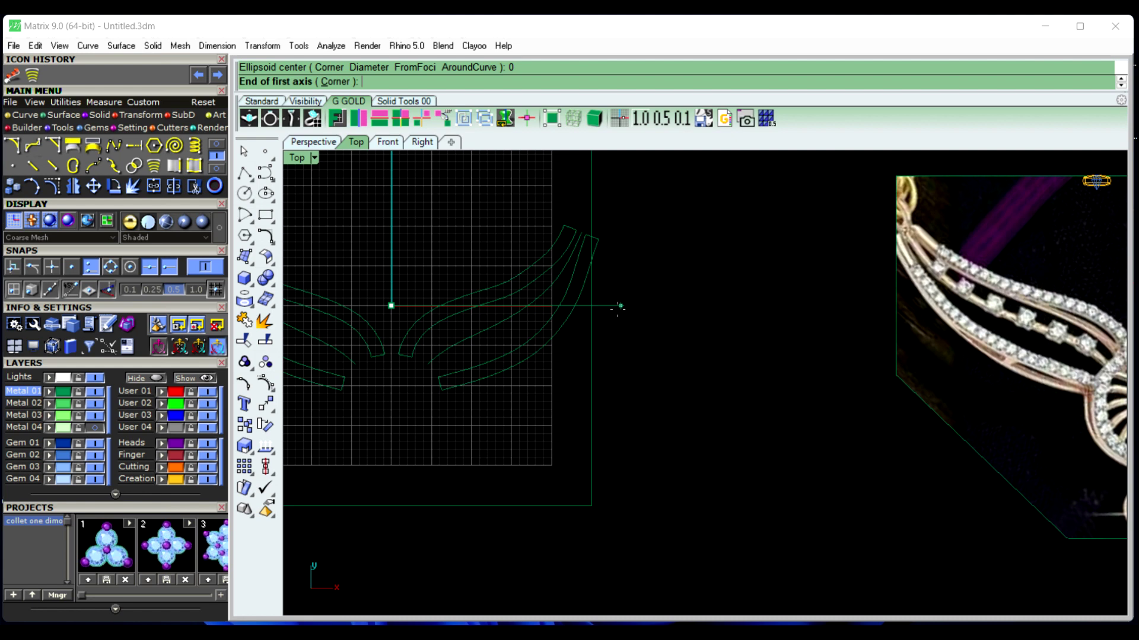
left_click(617, 306)
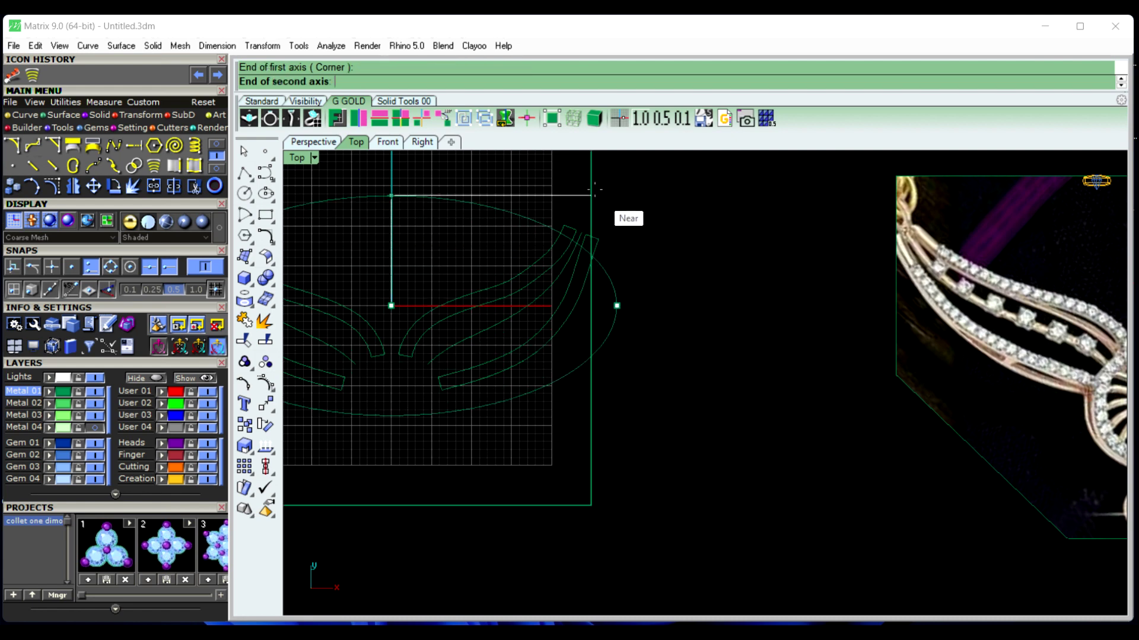
scroll(611, 233, "down", 2)
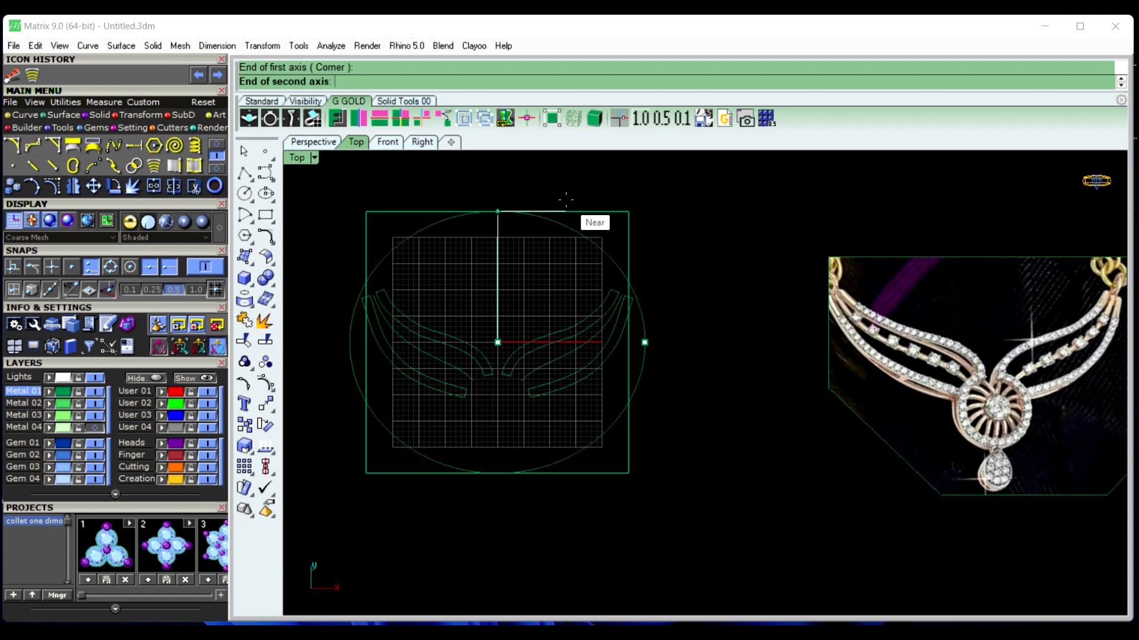
left_click(565, 199)
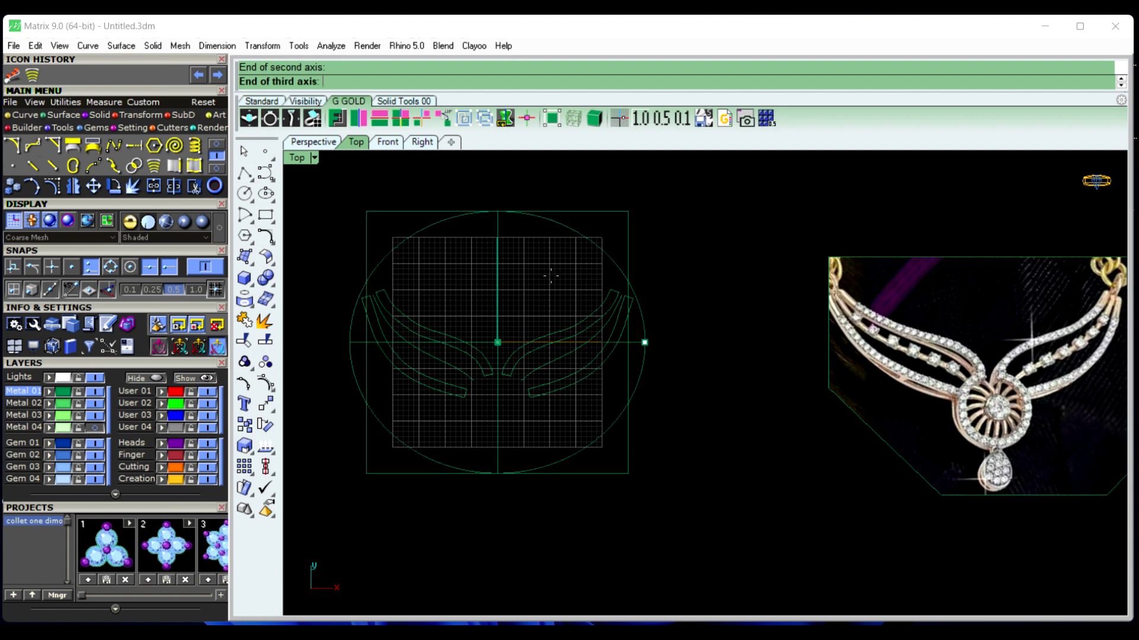
Set the ellipsoid's third axis to 3 to finish the flattened solid
left_click(313, 141)
mouse_move(590, 328)
right_mouse_down()
mouse_move(688, 287)
mouse_move(688, 236)
mouse_move(658, 217)
right_mouse_up()
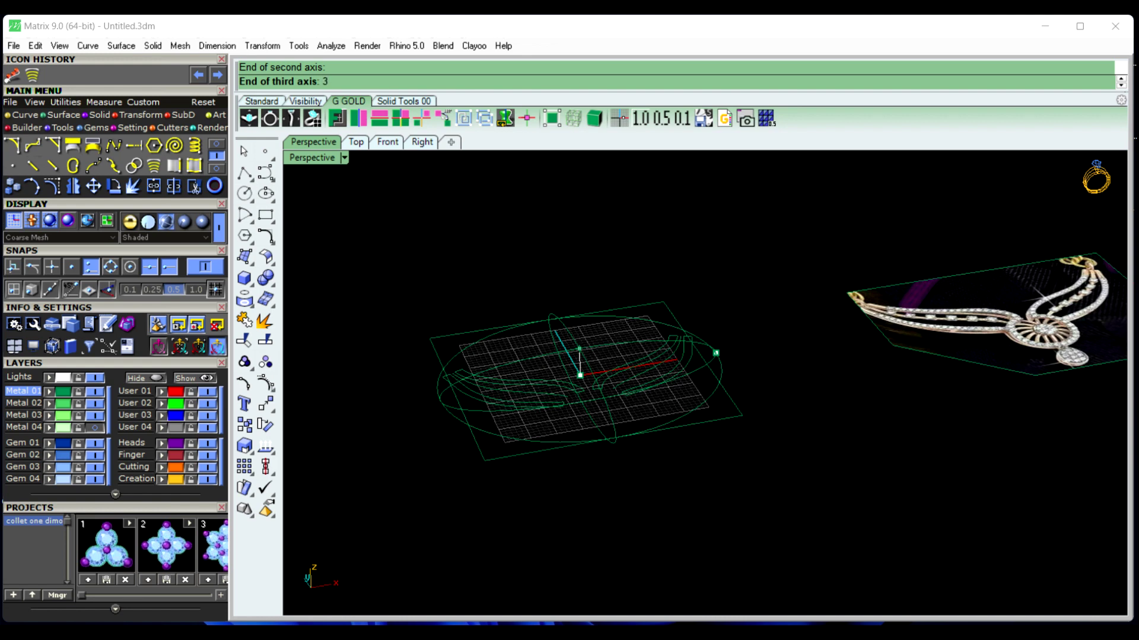
key("Return")
right_click_drag(612, 352, 502, 468)
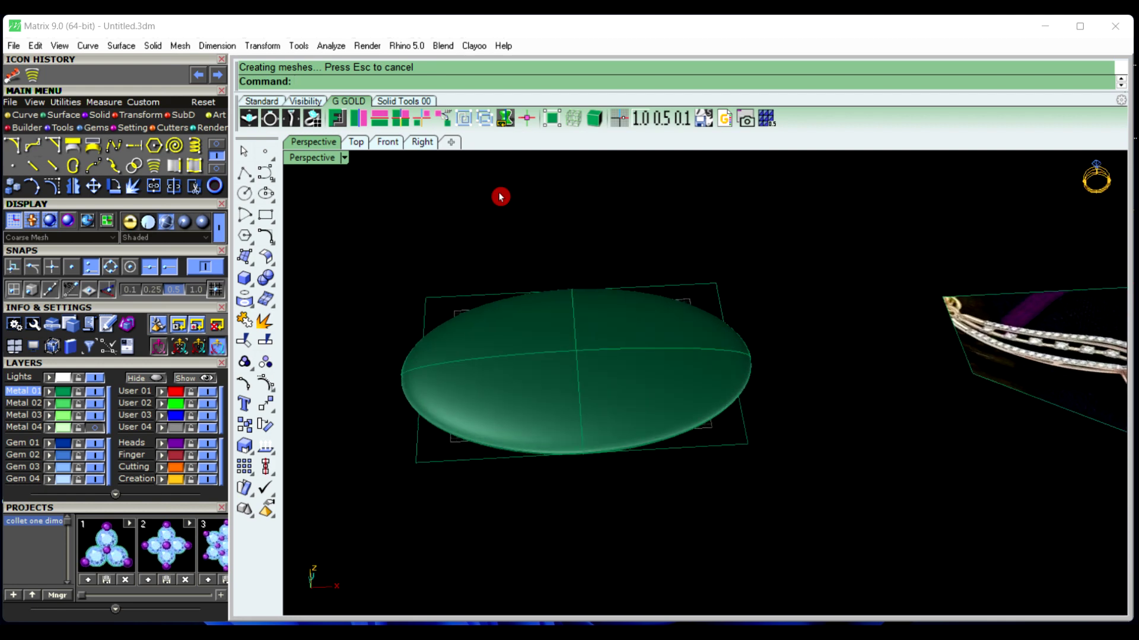
Project the grouped strand curves onto the ellipsoid
left_click(357, 144)
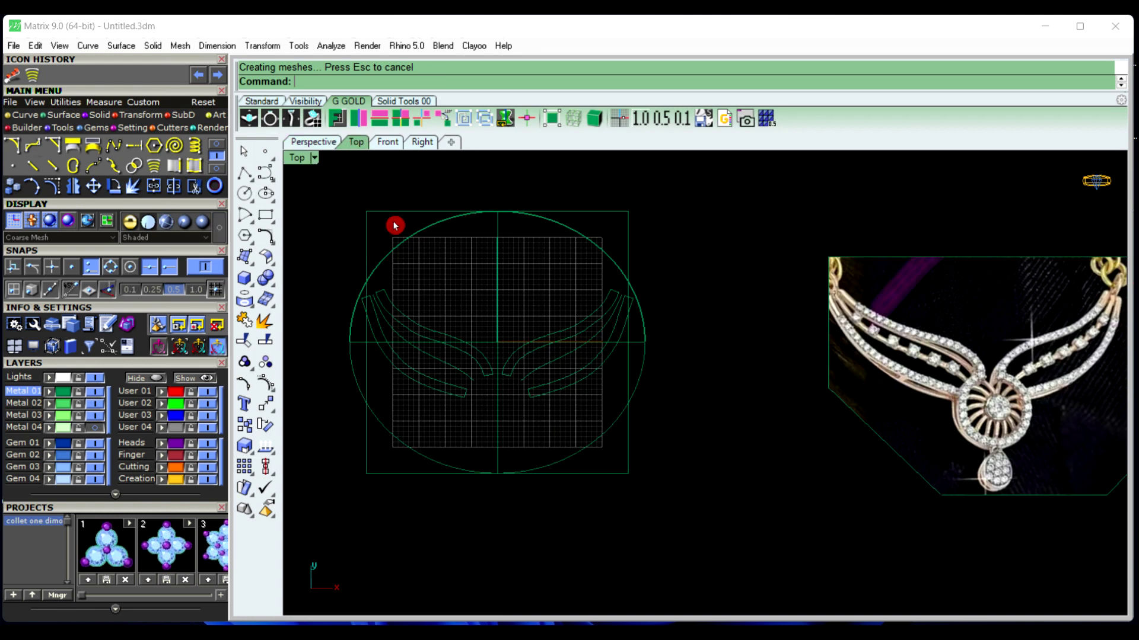
left_click(447, 399)
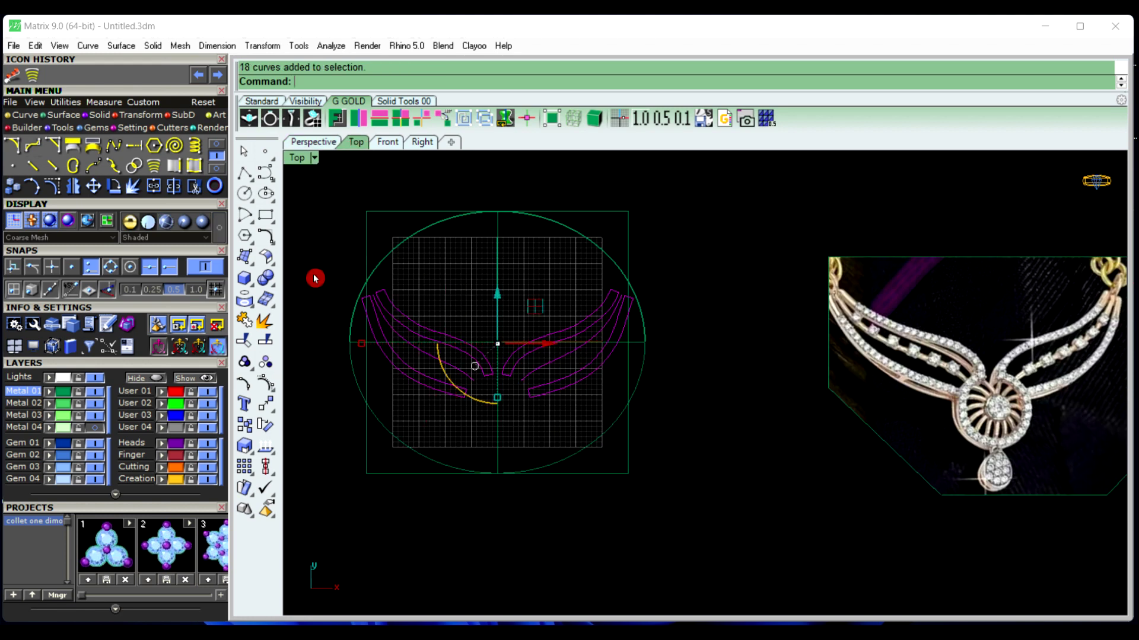
left_click(328, 146)
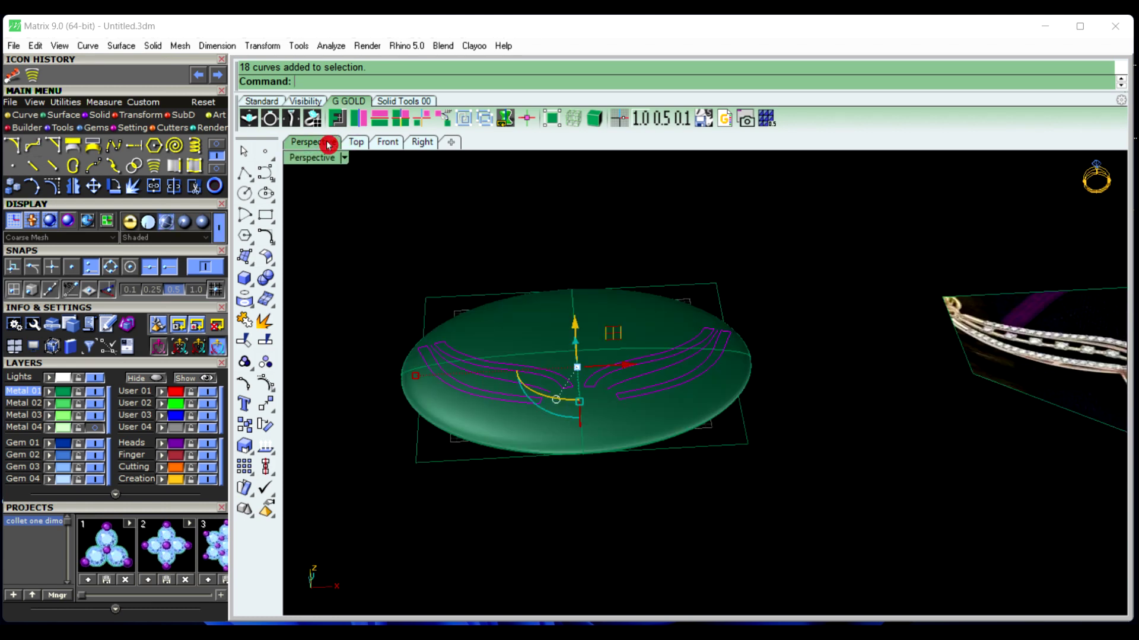
left_click(248, 309)
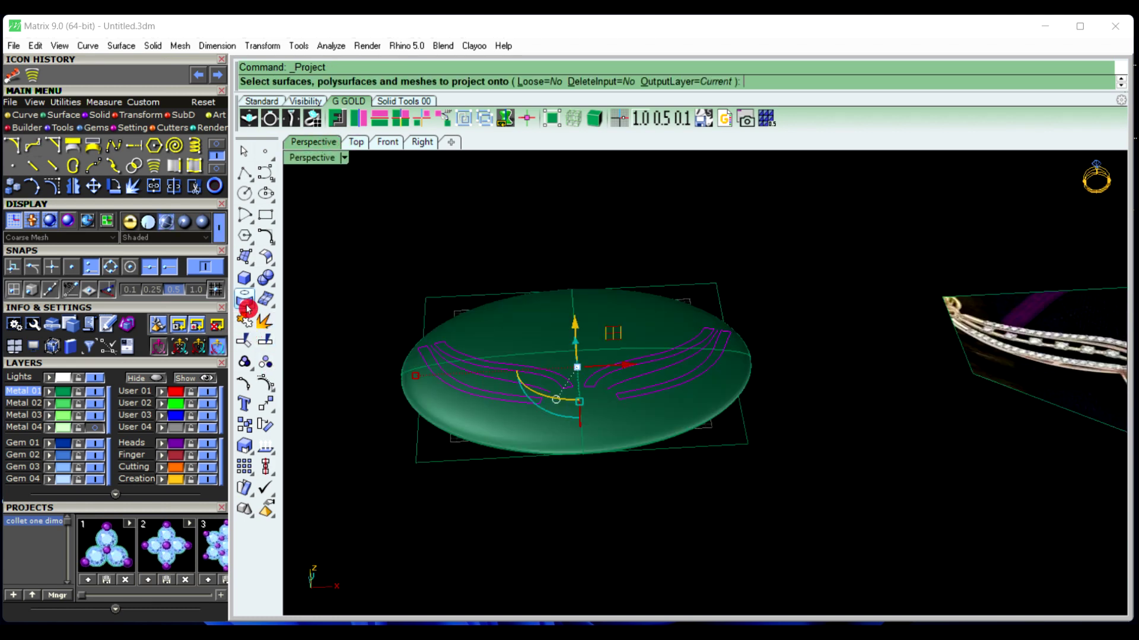
left_click(608, 319)
right_click(608, 321)
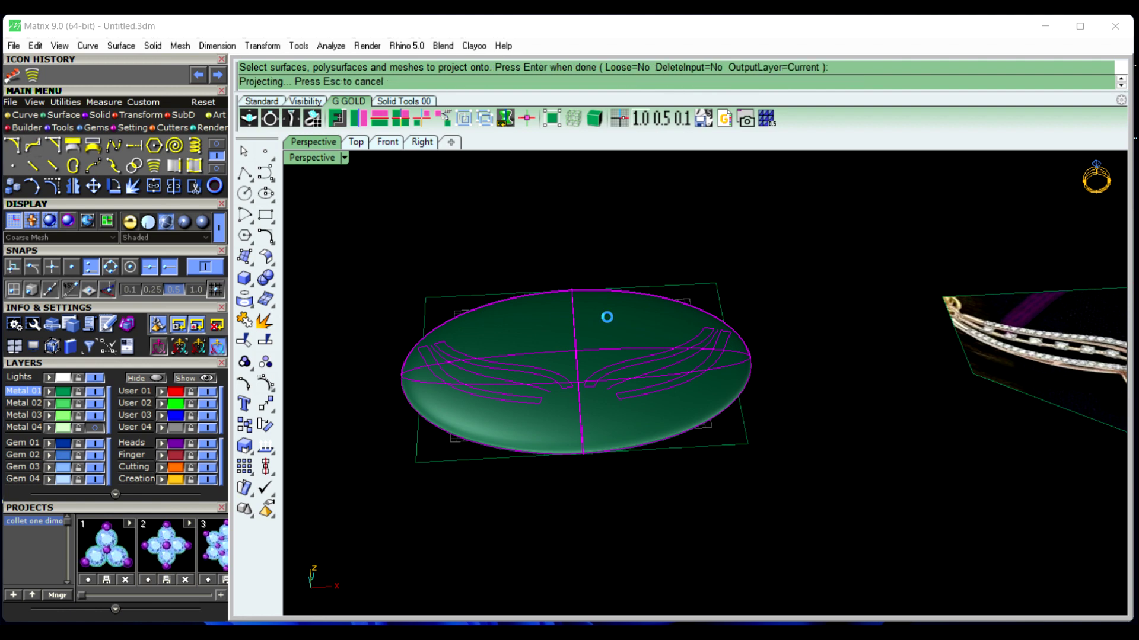
Check the projected strand curves around the ellipsoid, and delete the ellipsoid
right_click_drag(707, 460, 771, 418)
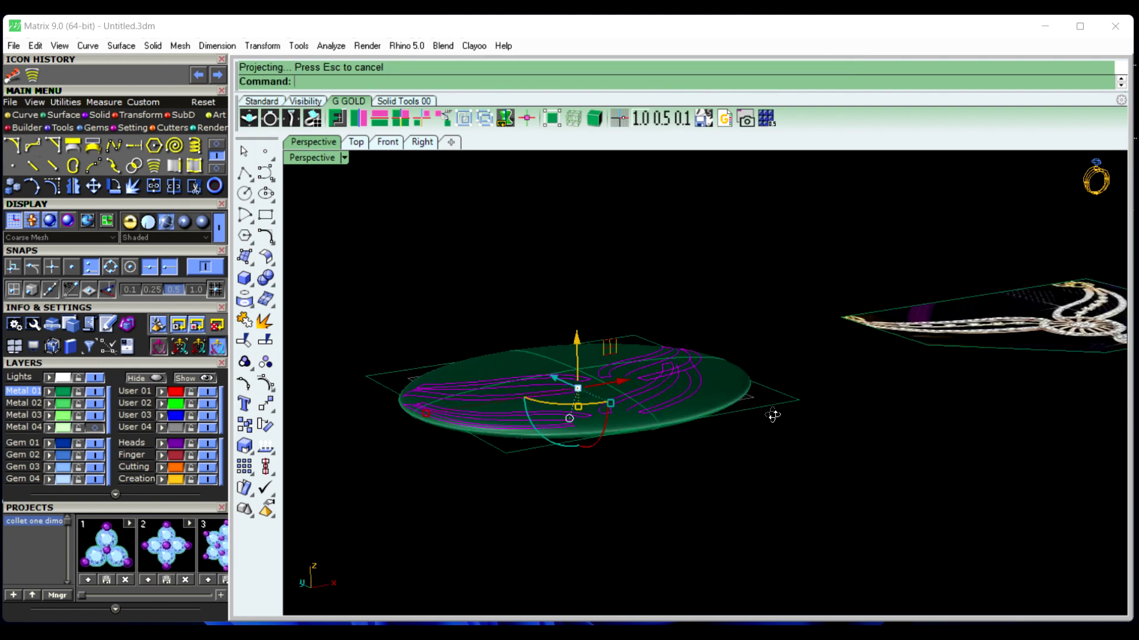
mouse_move(714, 491)
right_mouse_down()
mouse_move(735, 458)
mouse_move(692, 489)
right_mouse_up()
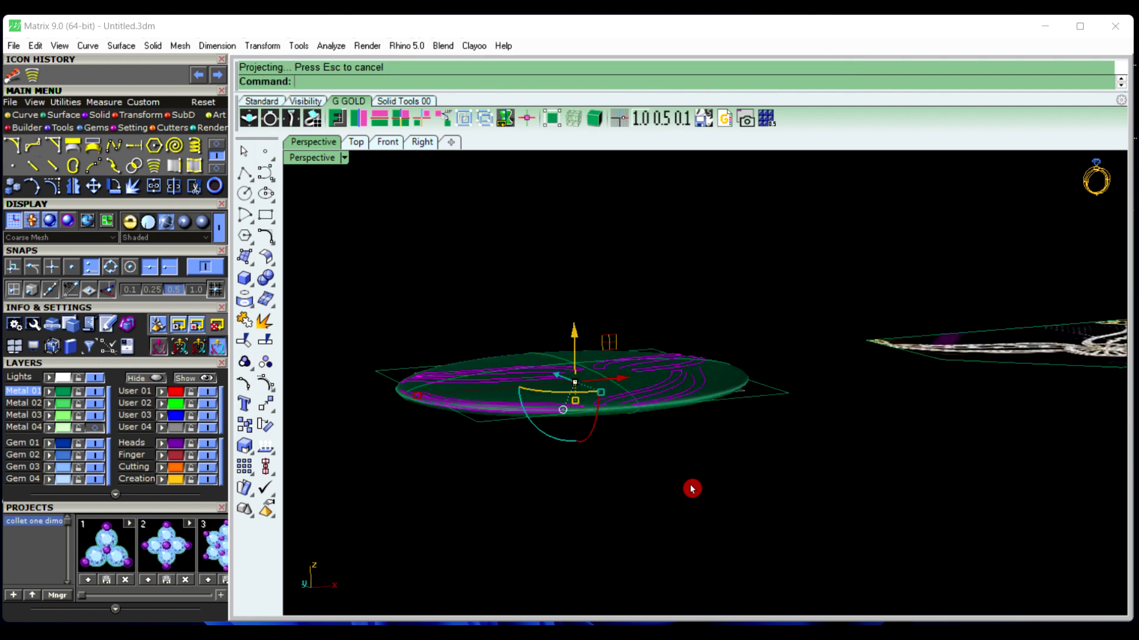
right_click_drag(603, 497, 637, 458)
mouse_move(648, 335)
right_mouse_down()
mouse_move(632, 397)
mouse_move(614, 330)
mouse_move(615, 383)
mouse_move(635, 419)
mouse_move(595, 385)
right_mouse_up()
right_click_drag(461, 272, 610, 436)
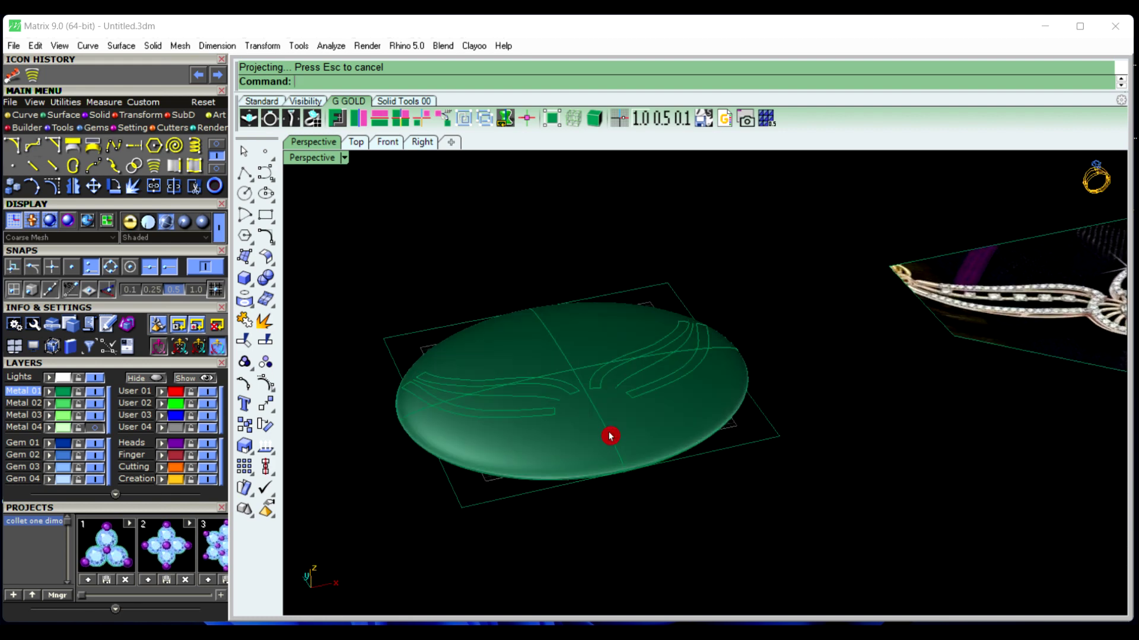
left_click(685, 426)
key("Delete")
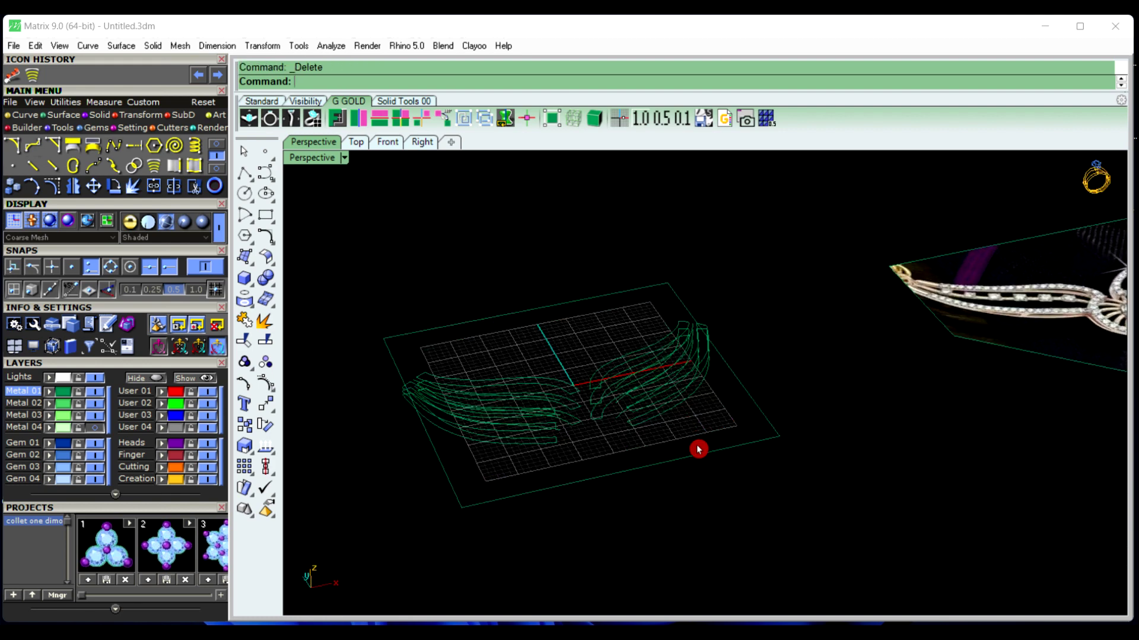
Delete the projected curves lying wholly below the base plane in the front view
right_click_drag(698, 449, 446, 403)
right_click_drag(595, 433, 583, 467)
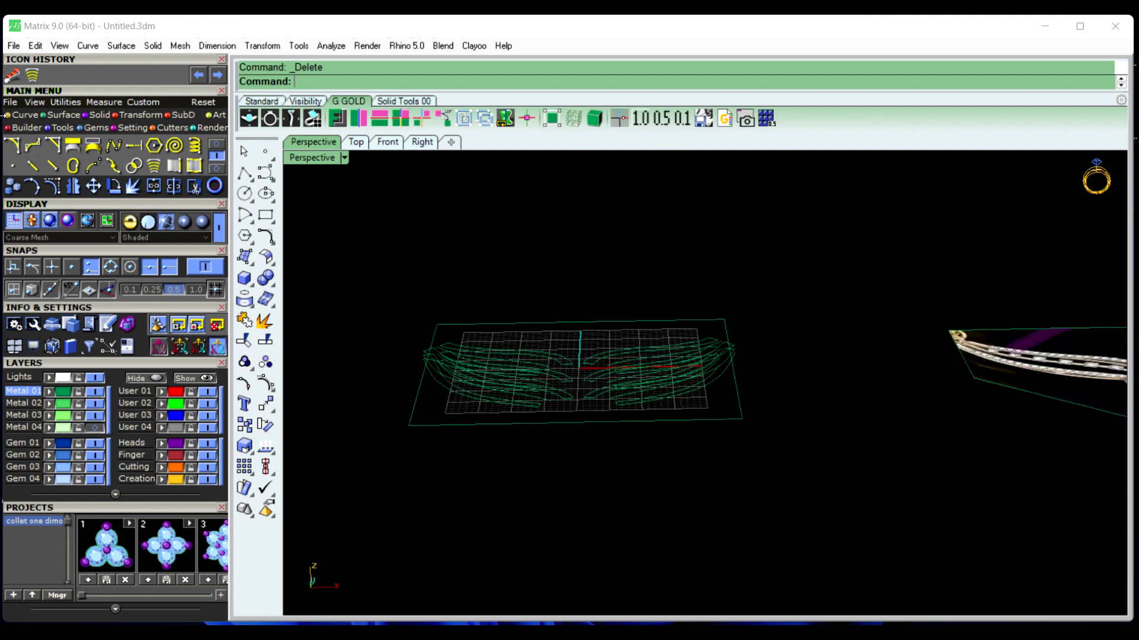
left_click(387, 142)
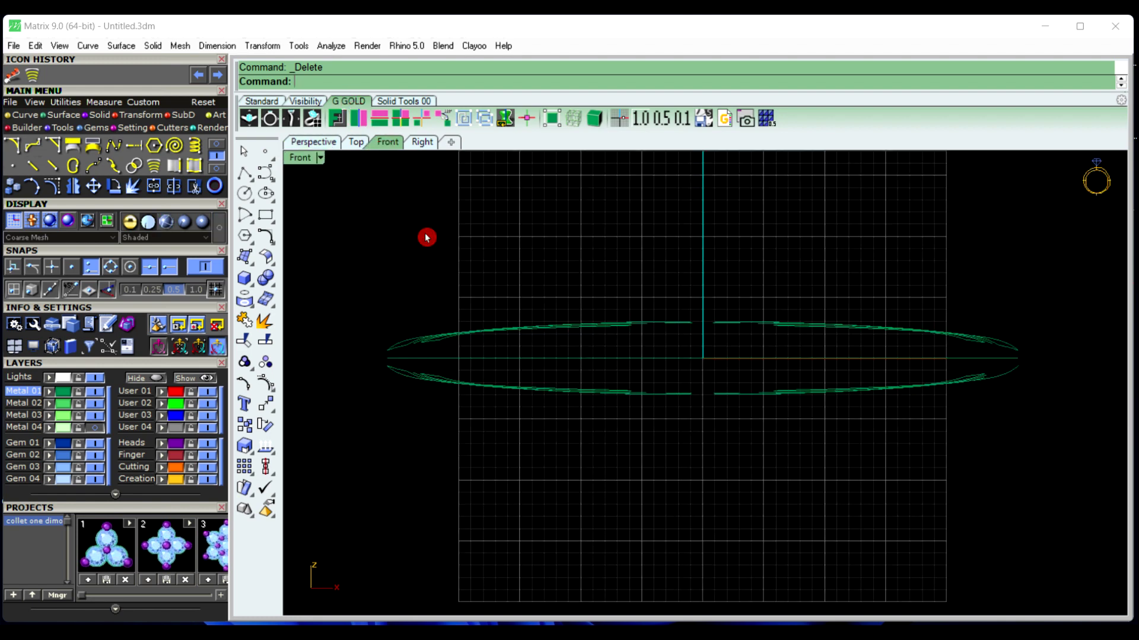
left_click_drag(361, 368, 1079, 435)
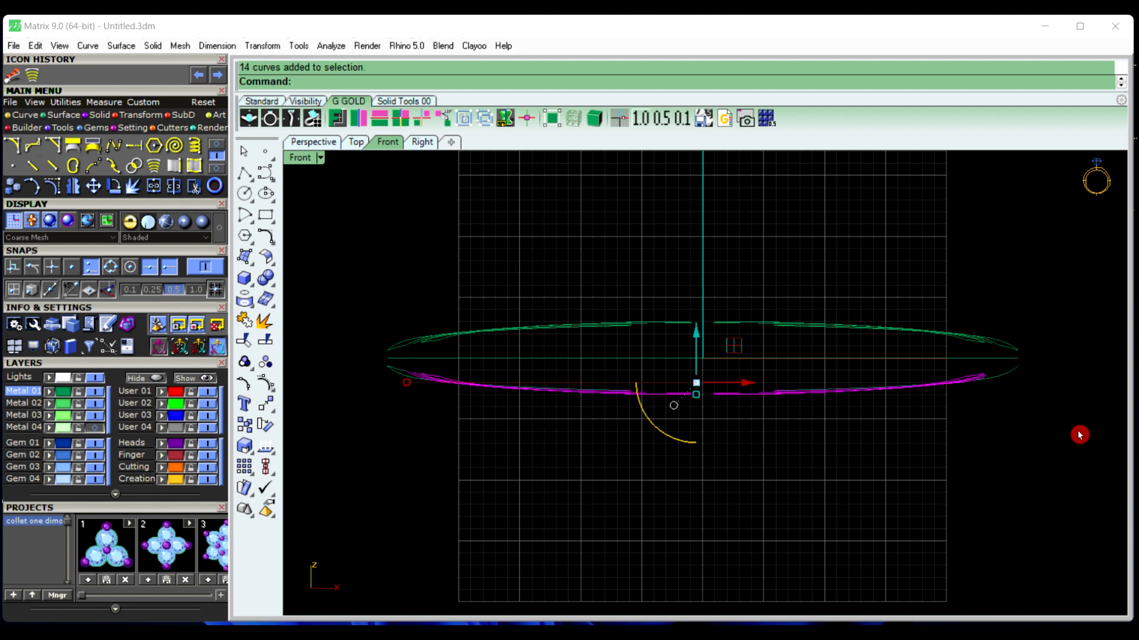
right_click(977, 418)
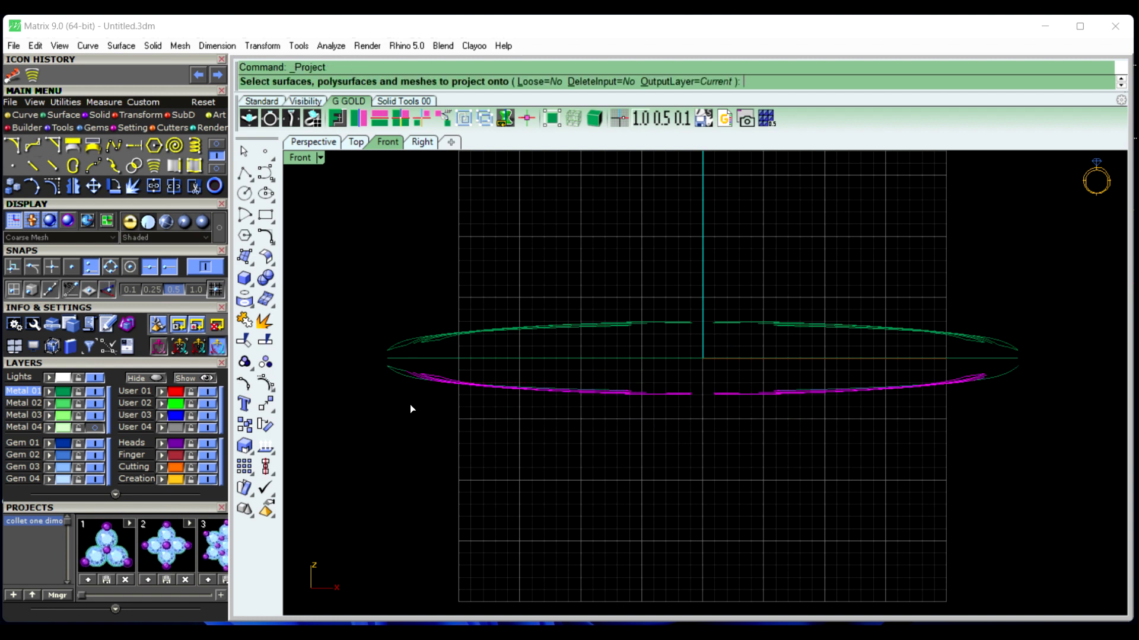
right_click(376, 378)
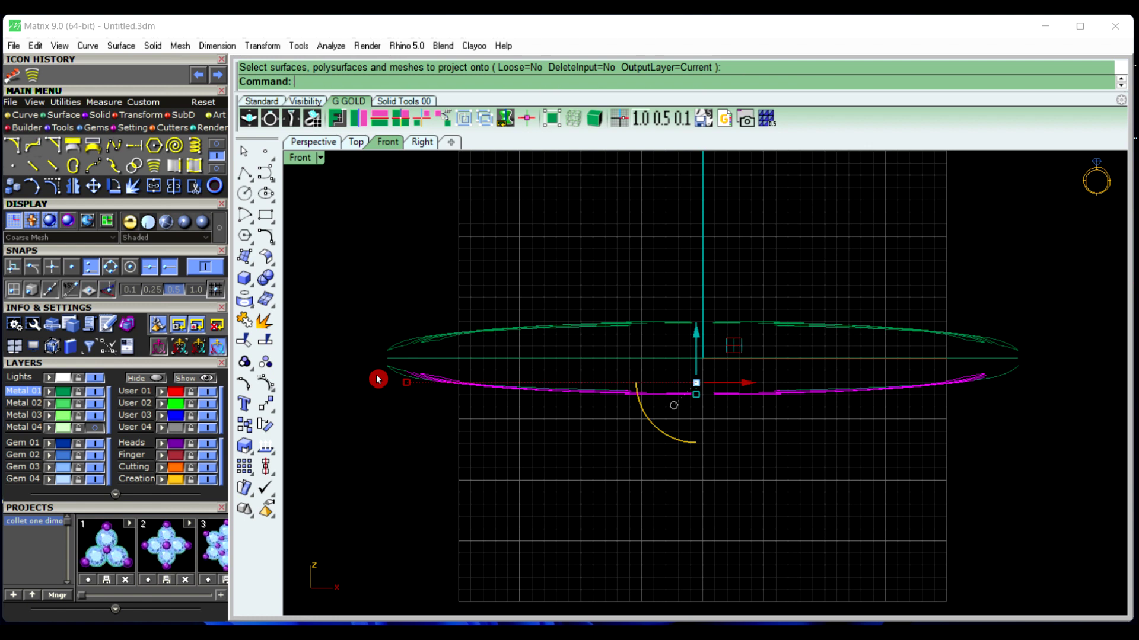
key("Delete")
Delete the remaining projected curves below the base plane, including the single leftover curve under the right half
left_click_drag(374, 373, 674, 471)
key("Delete")
left_click(864, 396)
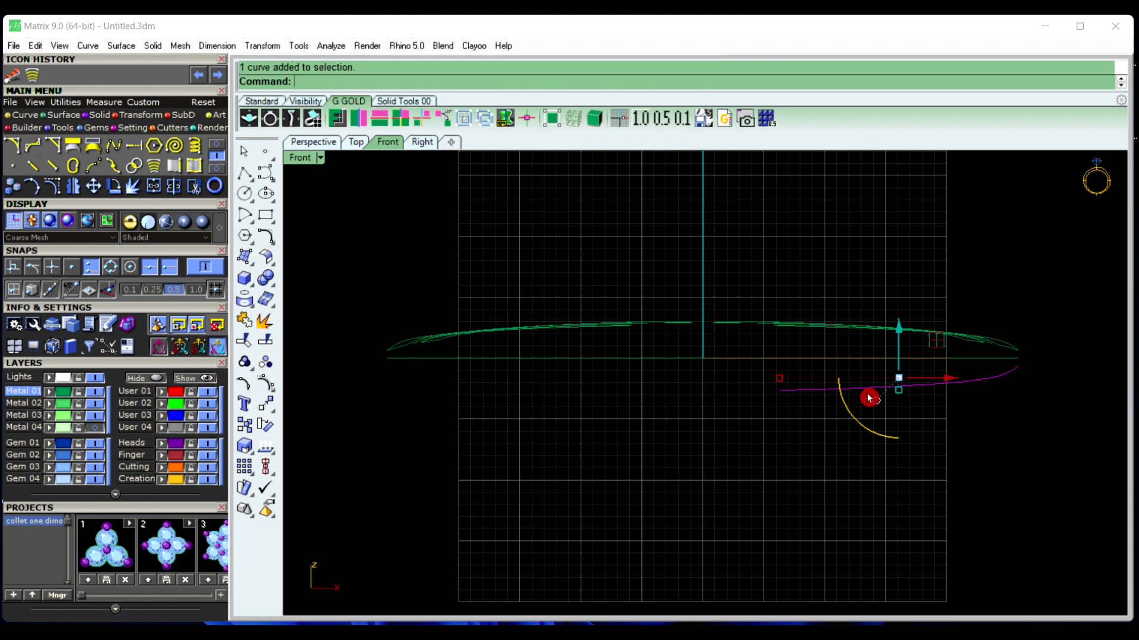
key("Delete")
Move the flat strand curves on the base plane, without the rectangular frame, to the Metal 03 layer and hide that layer
scroll(559, 407, "up", 6)
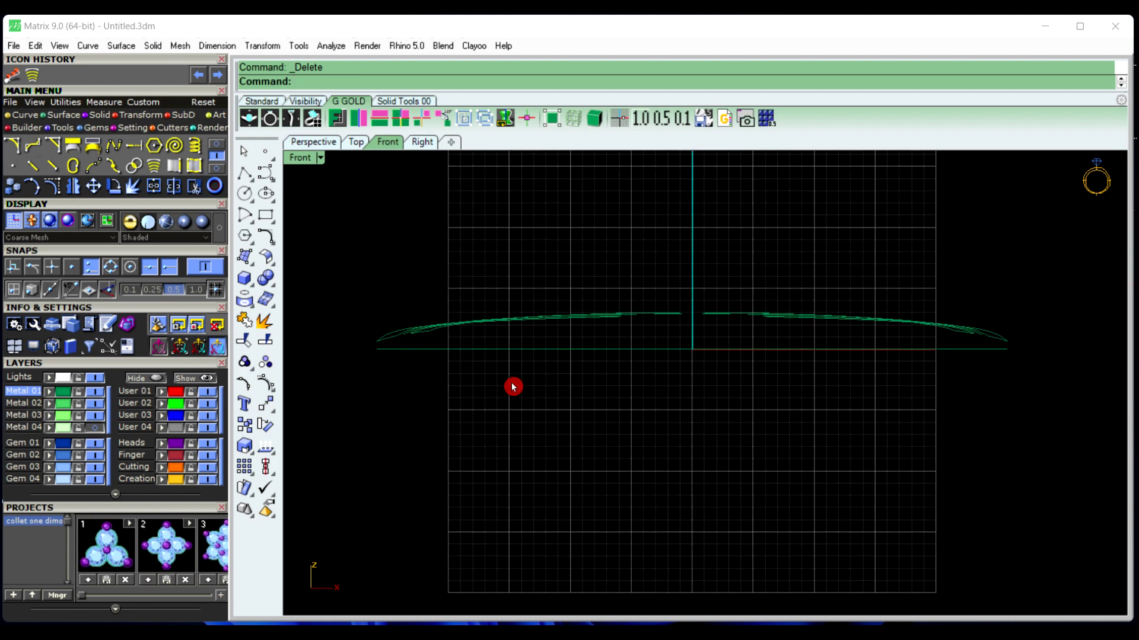
scroll(345, 399, "down", 2)
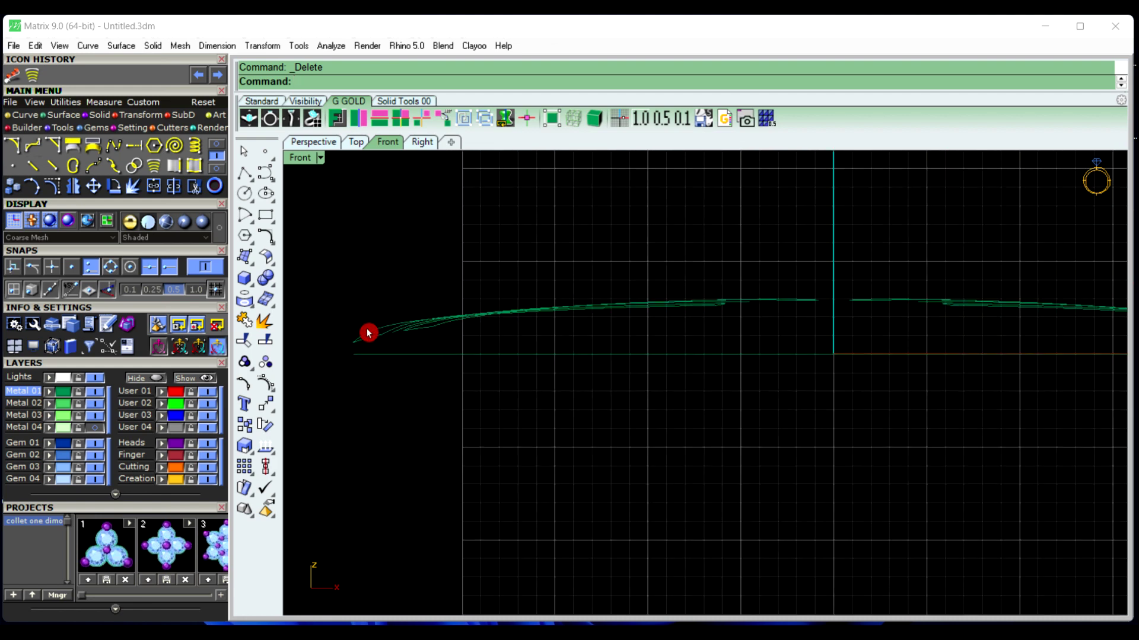
left_click(323, 142)
right_click_drag(583, 424, 587, 401)
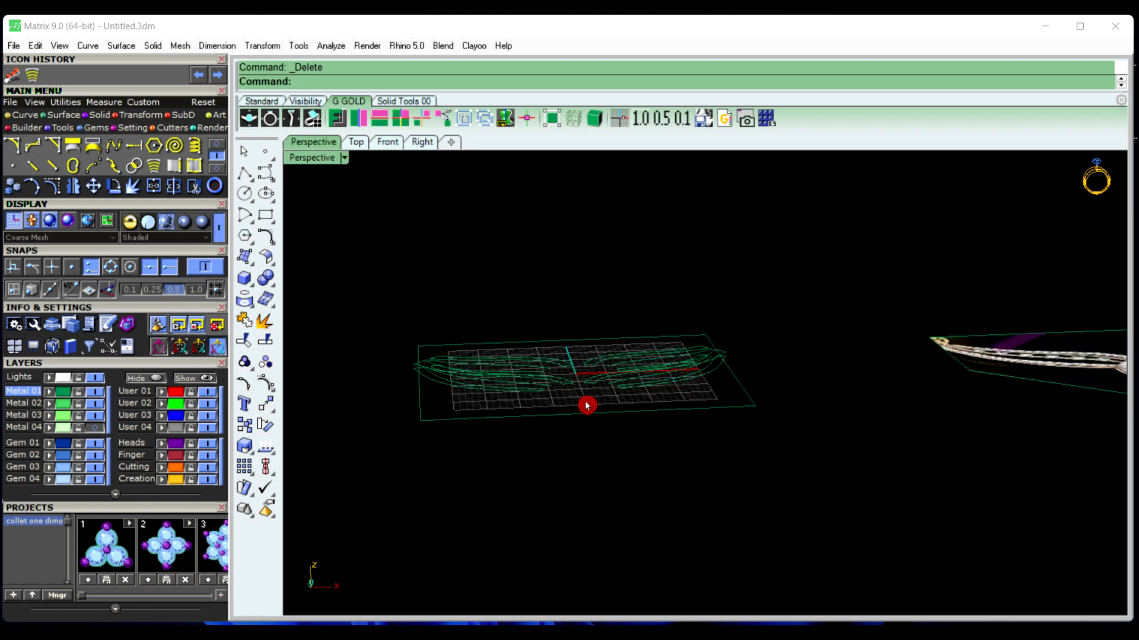
left_click(388, 143)
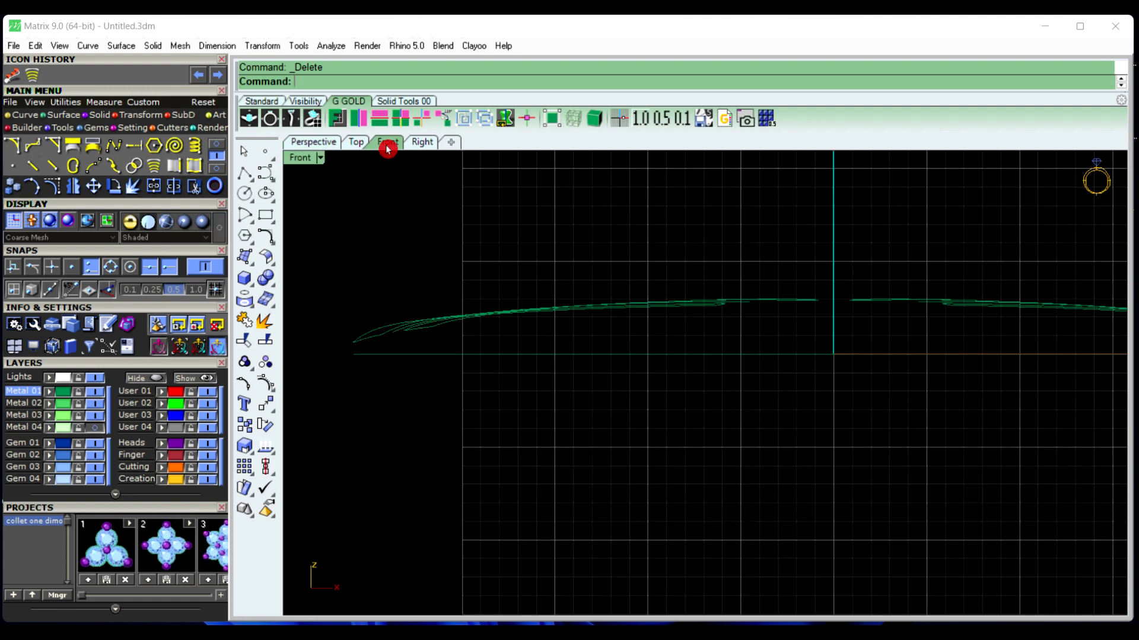
scroll(432, 430, "down", 2)
right_click_drag(484, 502, 476, 473)
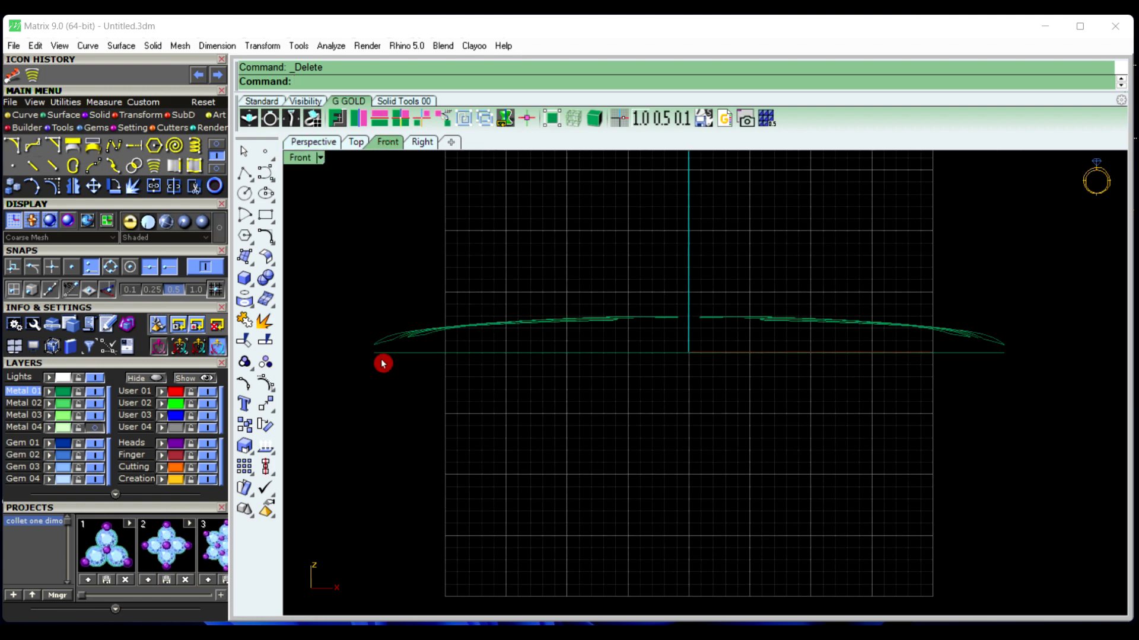
left_click_drag(350, 342, 1036, 451)
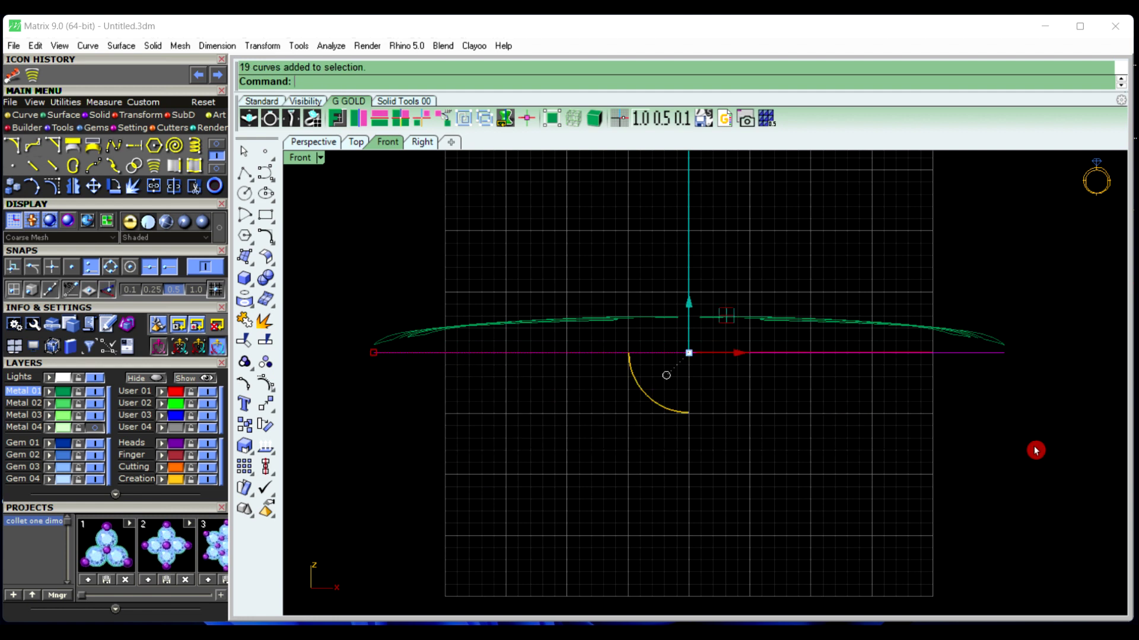
left_click(323, 143)
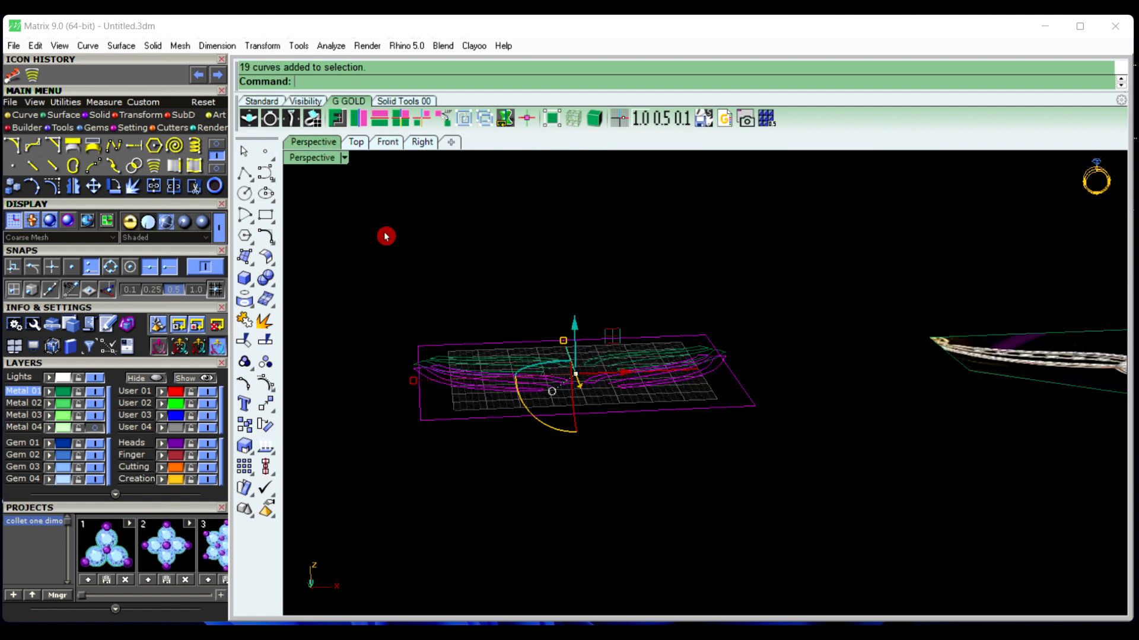
right_click_drag(630, 405, 738, 433)
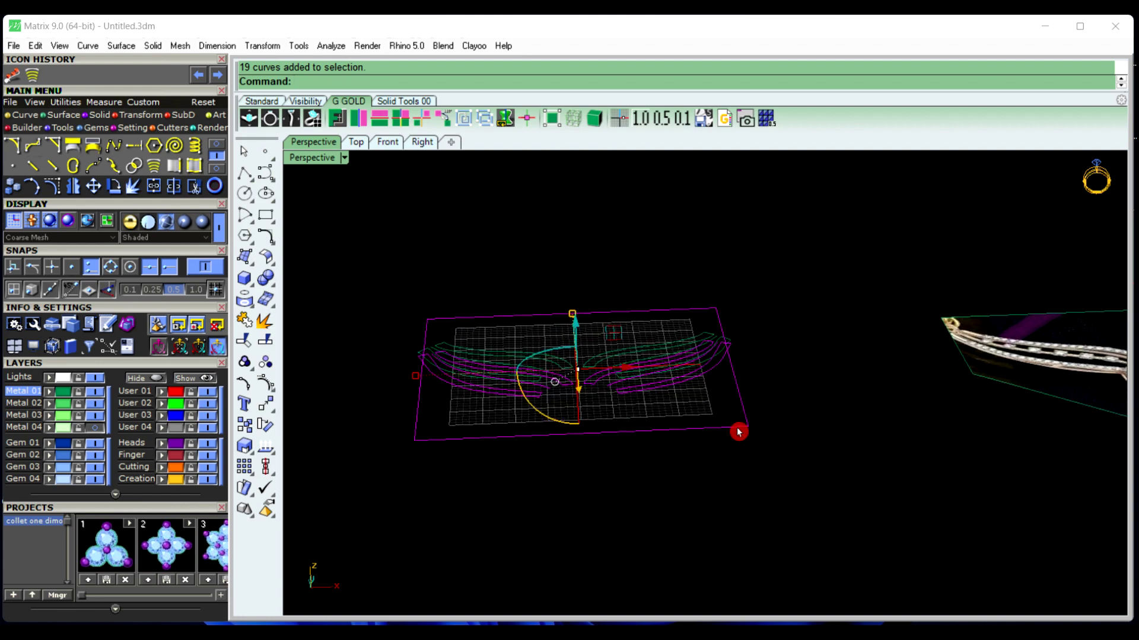
left_click(739, 429, "ctrl")
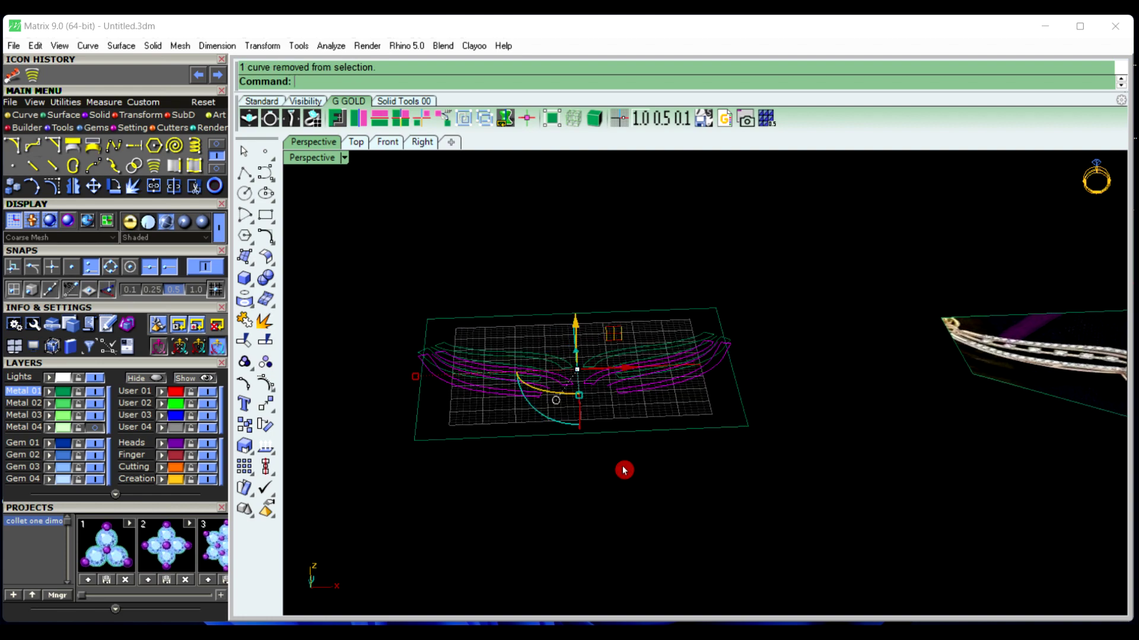
mouse_move(623, 470)
right_mouse_down()
mouse_move(758, 394)
mouse_move(643, 508)
mouse_move(640, 483)
right_mouse_up()
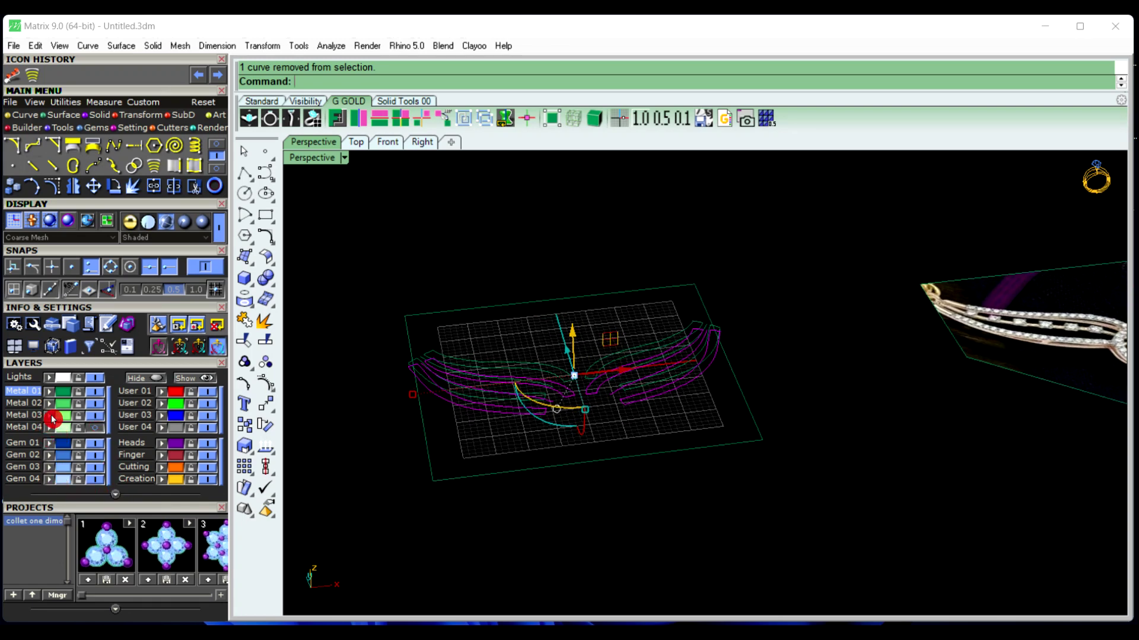
left_click(95, 415)
right_click_drag(615, 452, 524, 367)
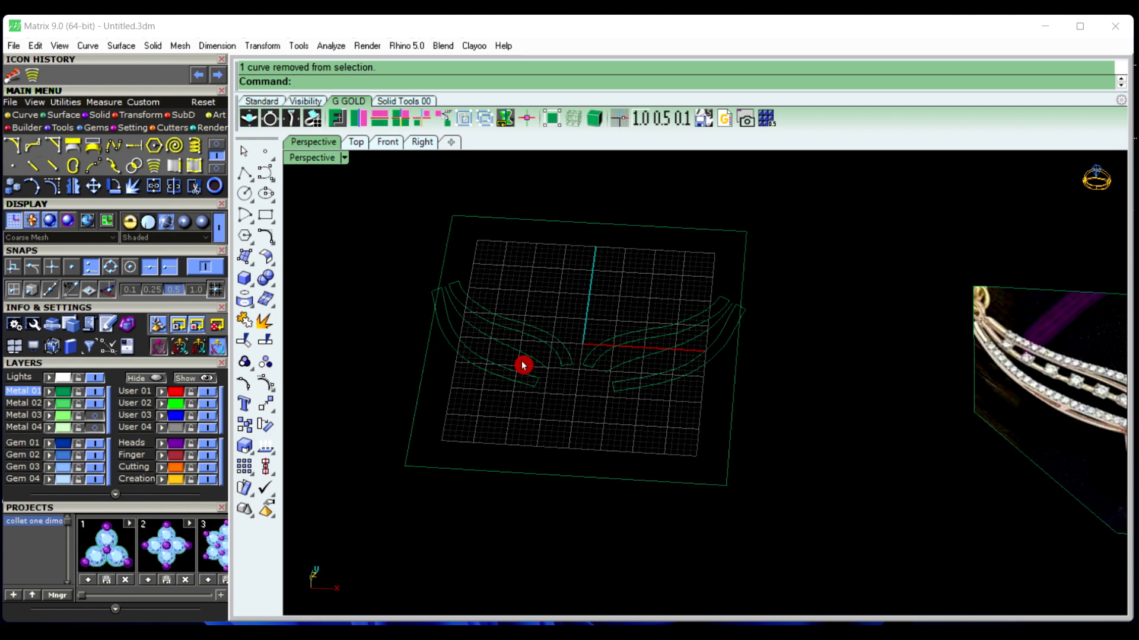
Sweep the upper right strand into a surface with Sweep2, using its two long edges as rails and both end curves as cross sections
right_click_drag(711, 427, 757, 416)
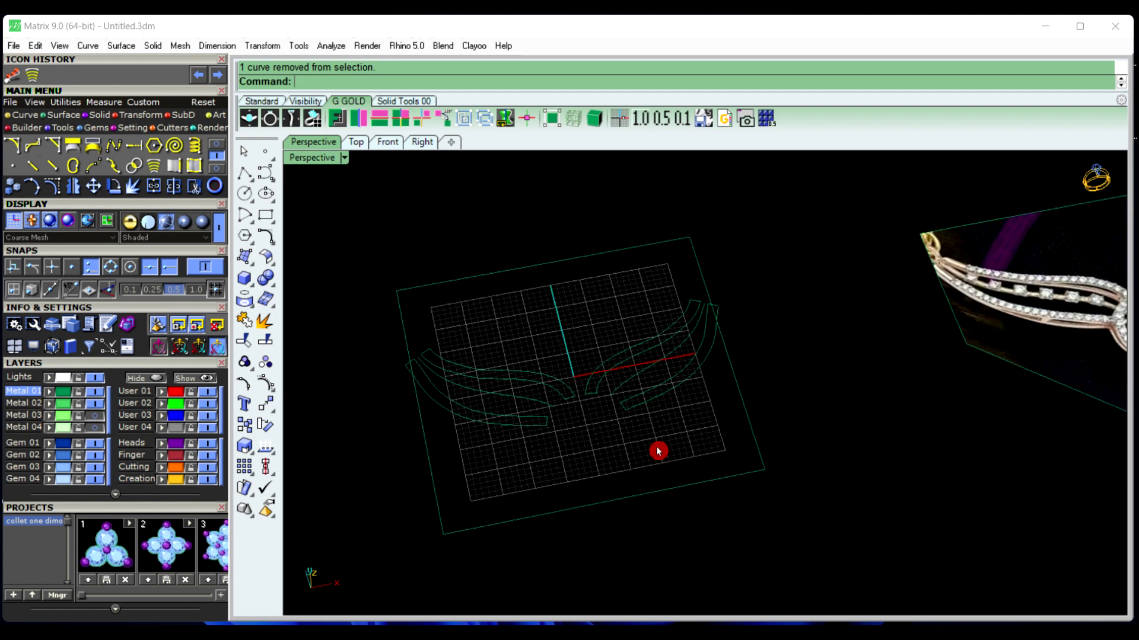
right_click(690, 460)
scroll(650, 371, "up", 5)
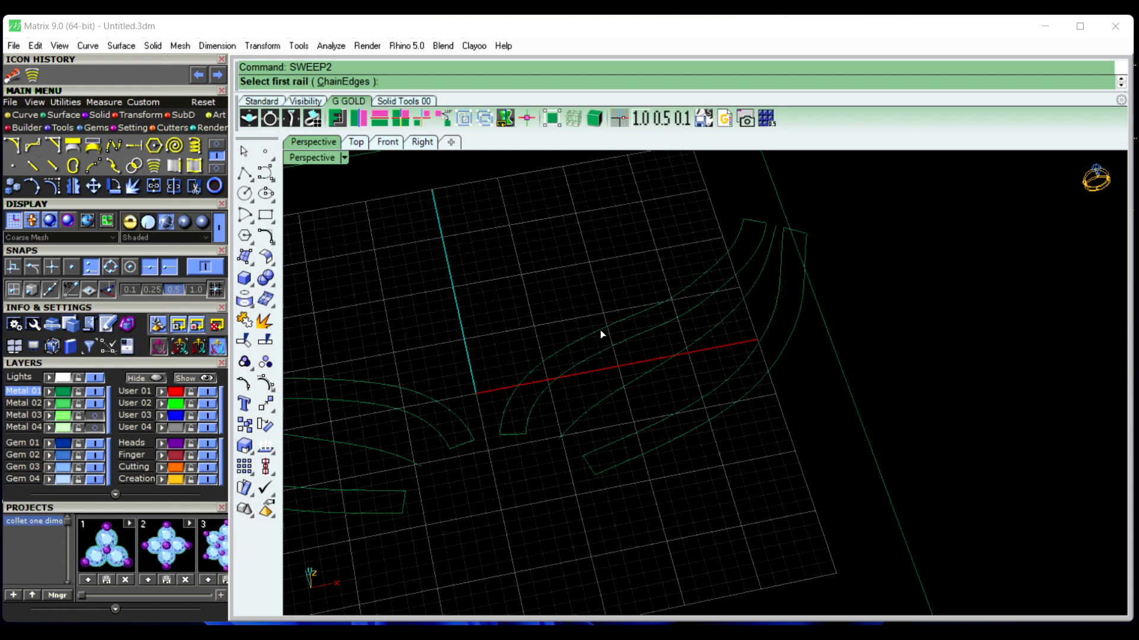
left_click(605, 332)
left_click(602, 359)
left_click(519, 435)
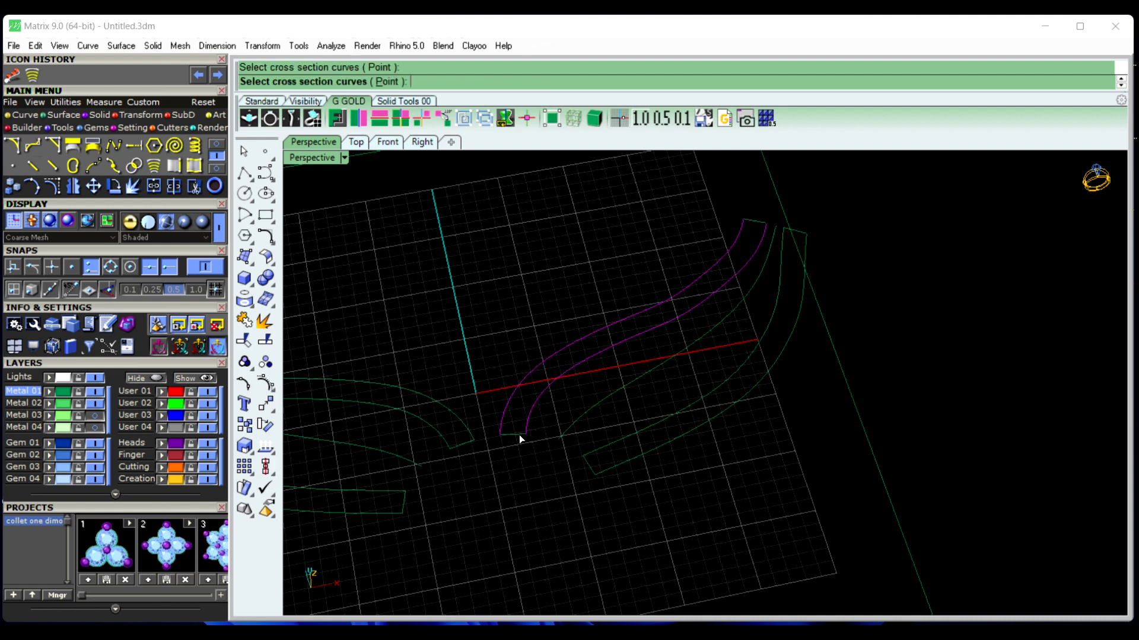
right_click(792, 217)
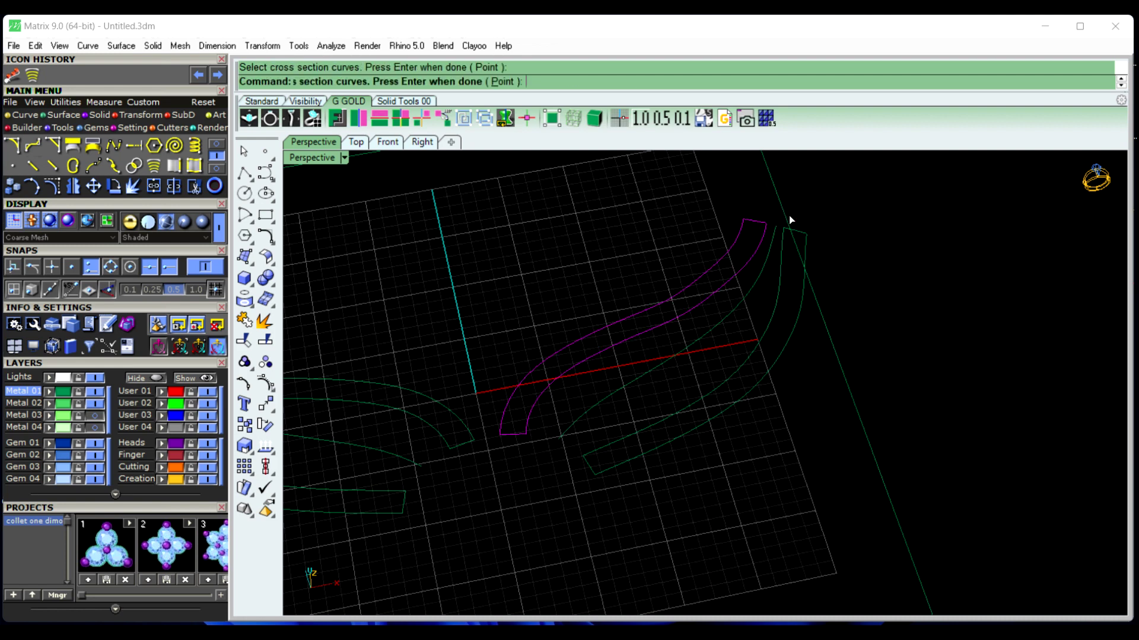
left_click(889, 453)
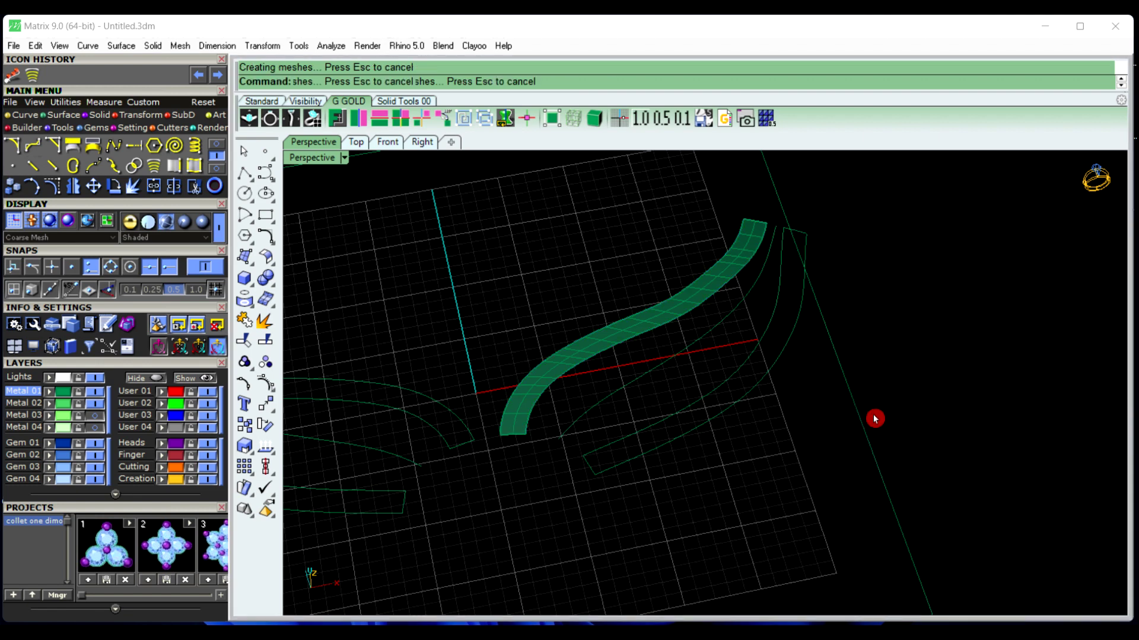
Sweep the lower right strand into a surface along its two long edges, with both end curves as cross sections and no simplification
right_click(877, 354)
left_click(731, 391)
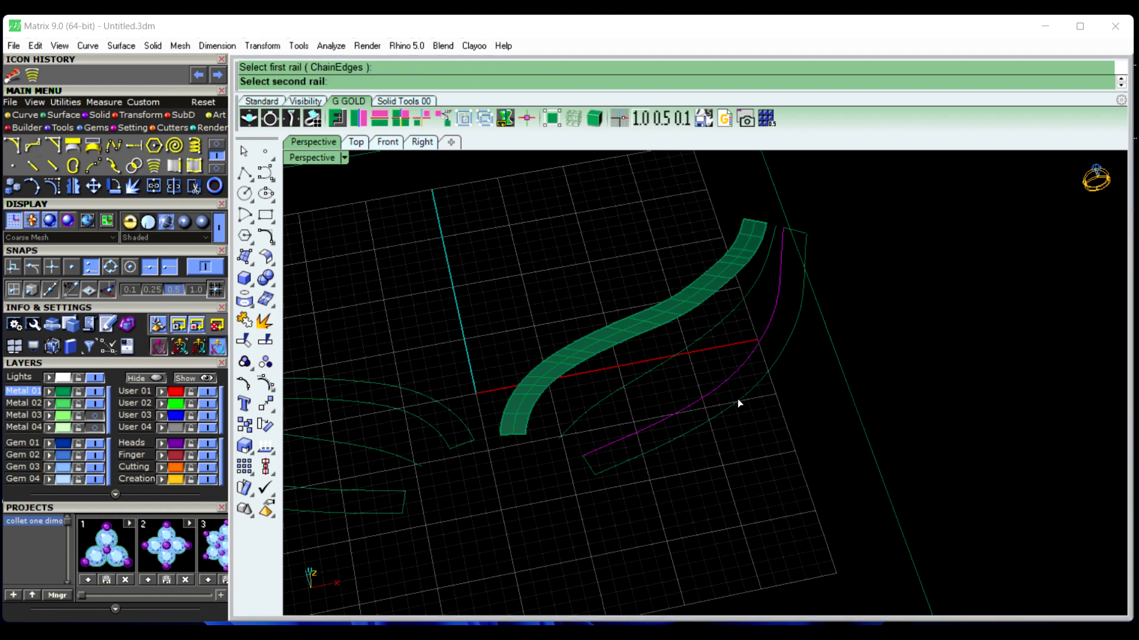
left_click(644, 457)
left_click(586, 468)
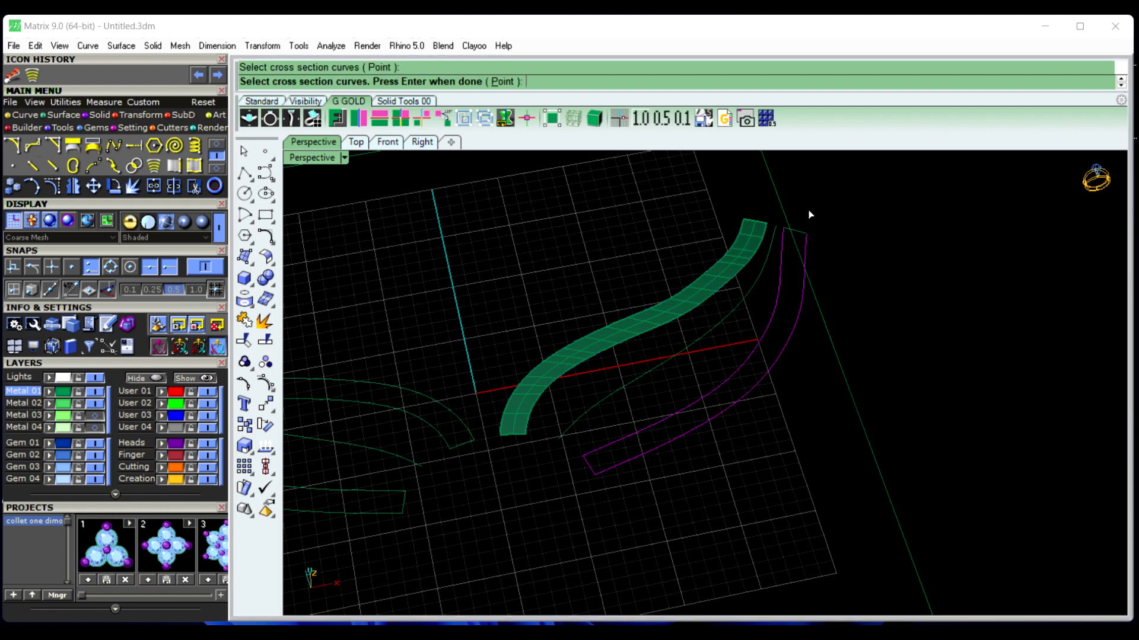
left_click(803, 238)
right_click(880, 302)
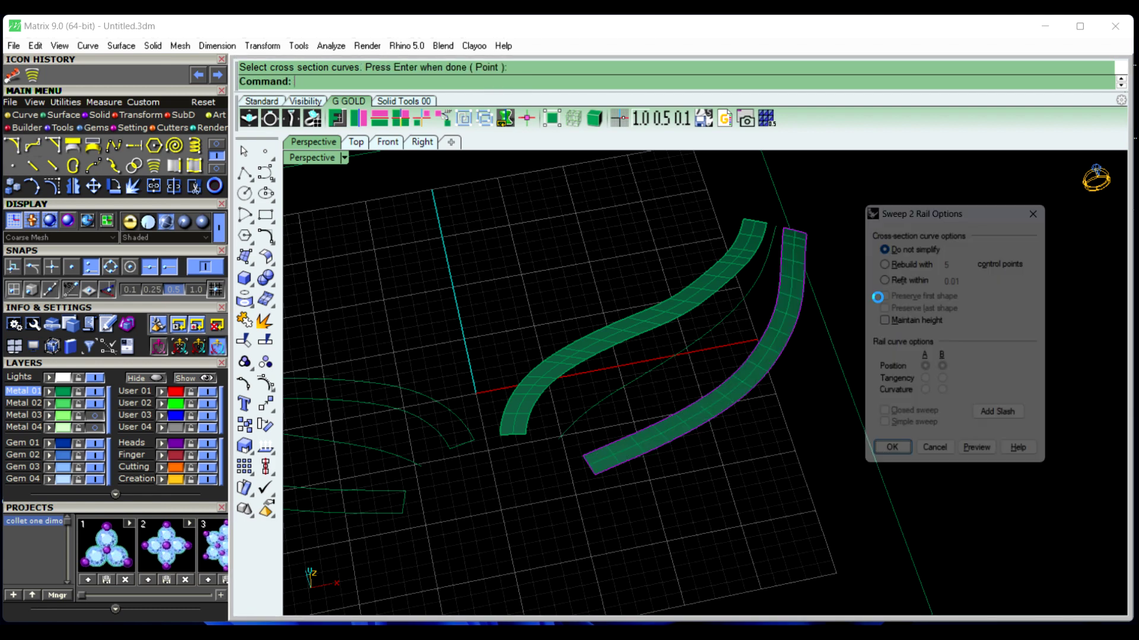
key("Return")
Delete the rectangular frame curve surrounding the strands
scroll(855, 351, "down", 3)
left_click(858, 393)
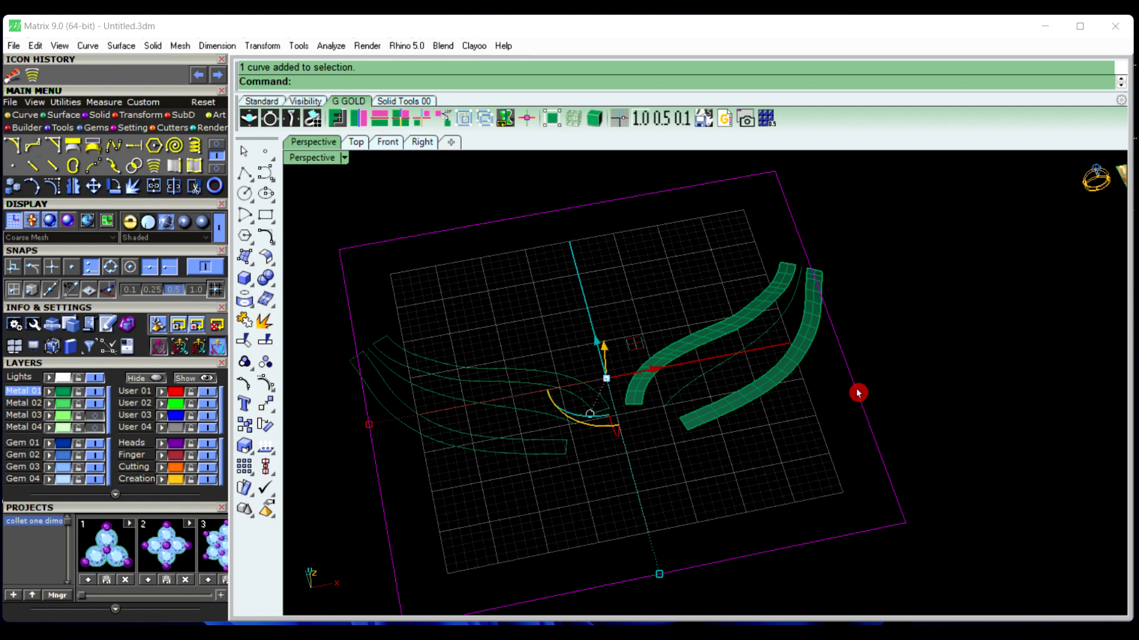
key("Delete")
Create a round-capped pipe with start and end diameters of 1 along the middle curve between the two right strand surfaces
scroll(803, 427, "down", 2)
scroll(573, 414, "down", 2)
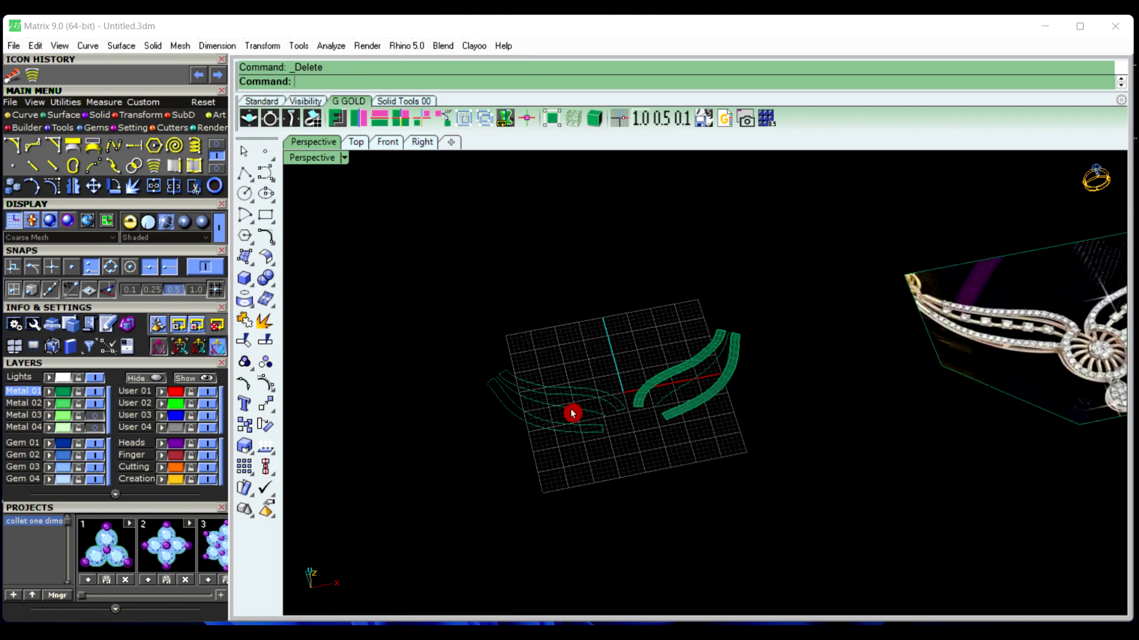
scroll(572, 413, "down", 2)
scroll(660, 399, "up", 3)
scroll(728, 409, "up", 2)
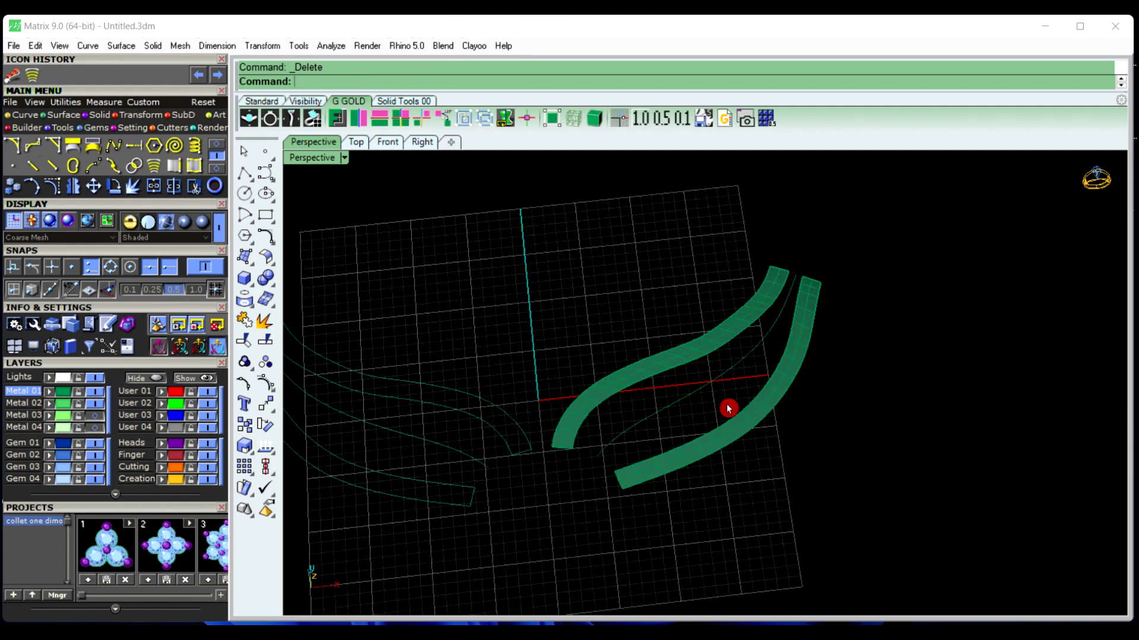
right_click_drag(728, 409, 687, 411)
left_click(684, 406)
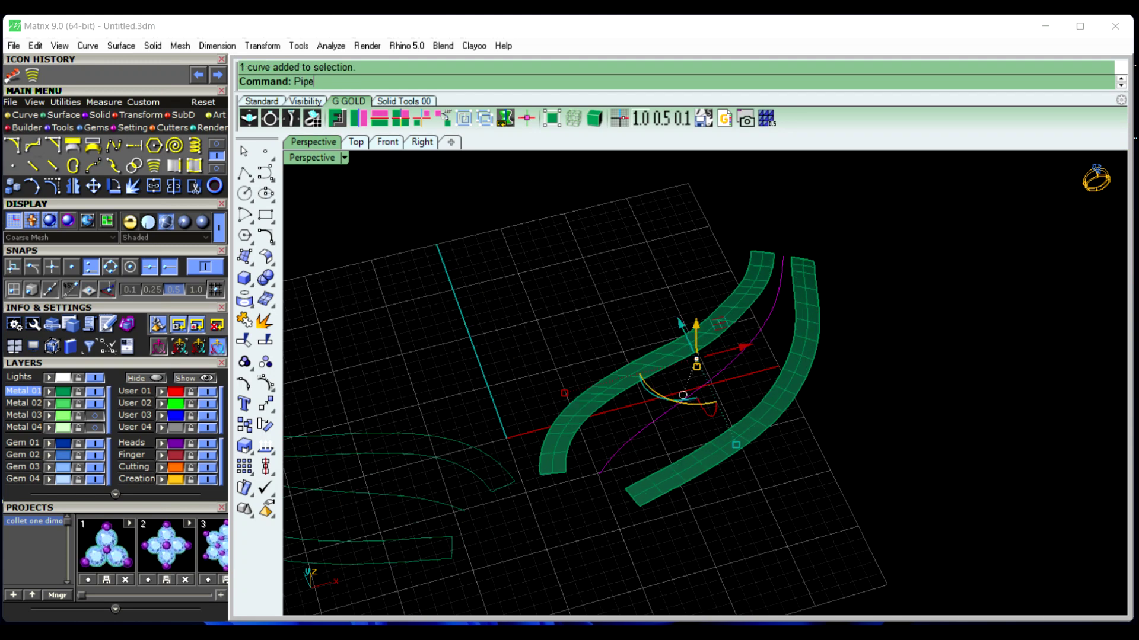
type("Pipe")
key("Return")
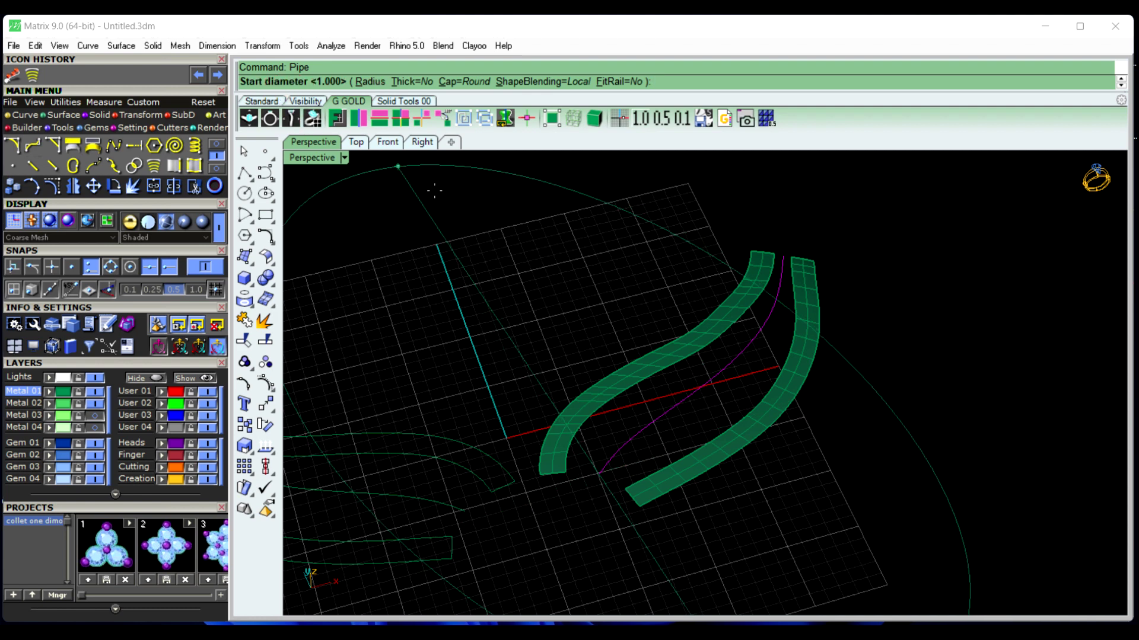
key("Return")
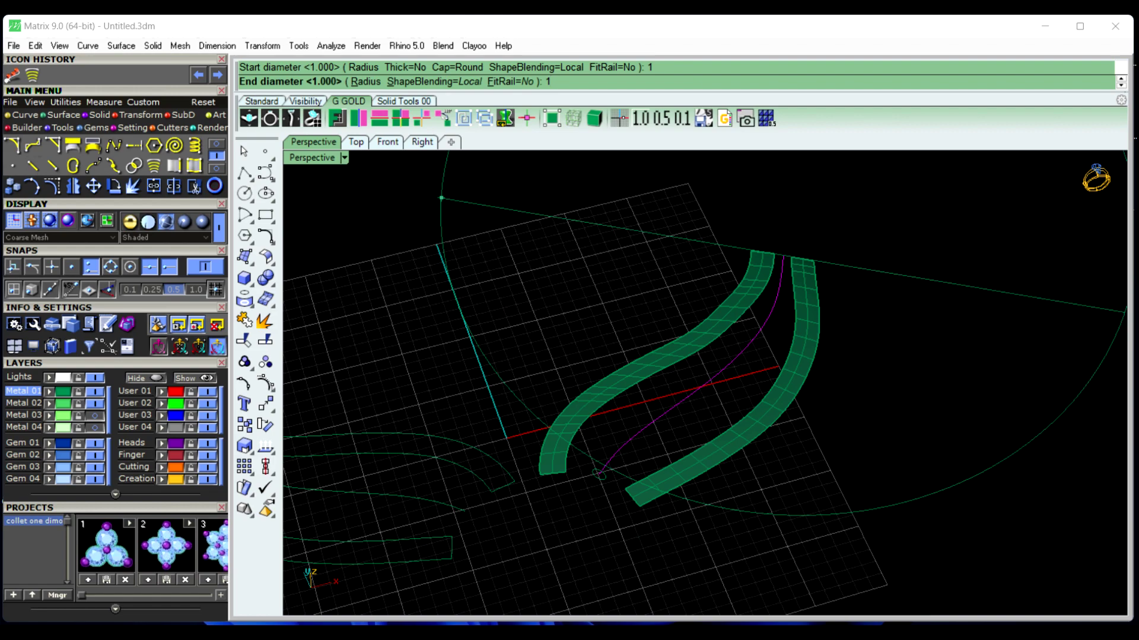
key("Return")
key("Return")
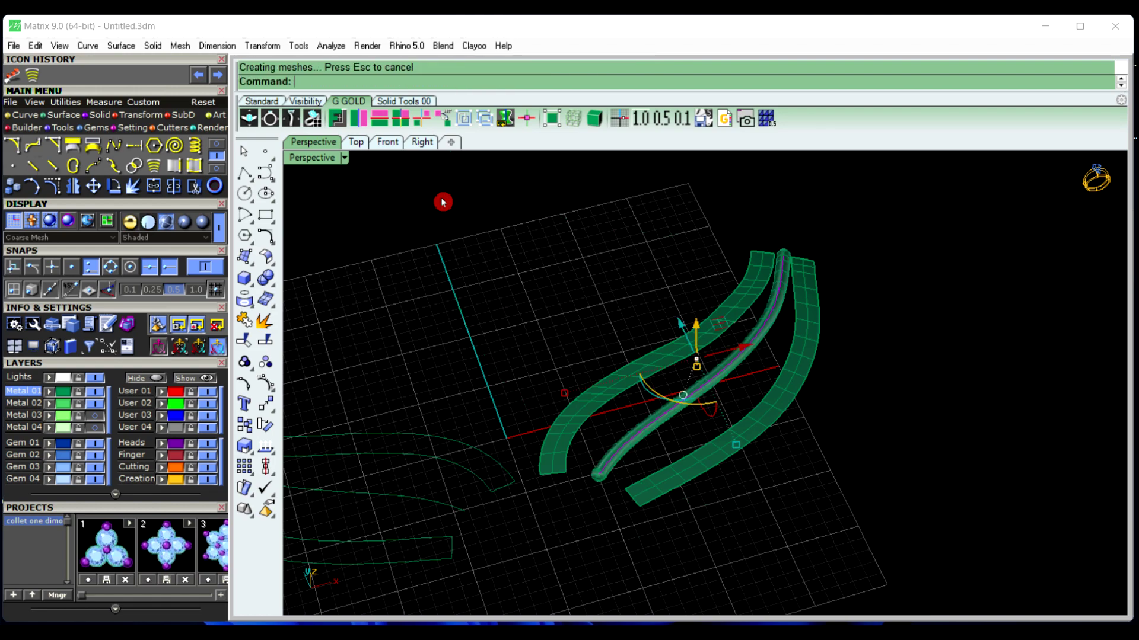
Compare the right strand surfaces and middle pipe with the reference necklace photo in the top and perspective views
right_click_drag(877, 536, 631, 450)
scroll(631, 449, "down", 6)
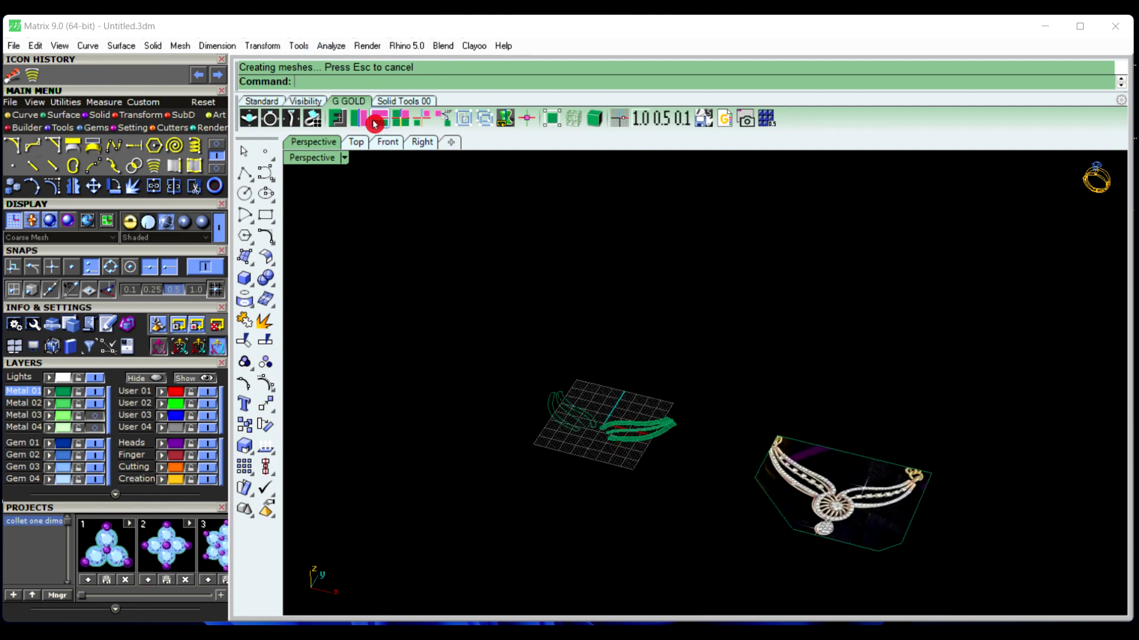
left_click(356, 142)
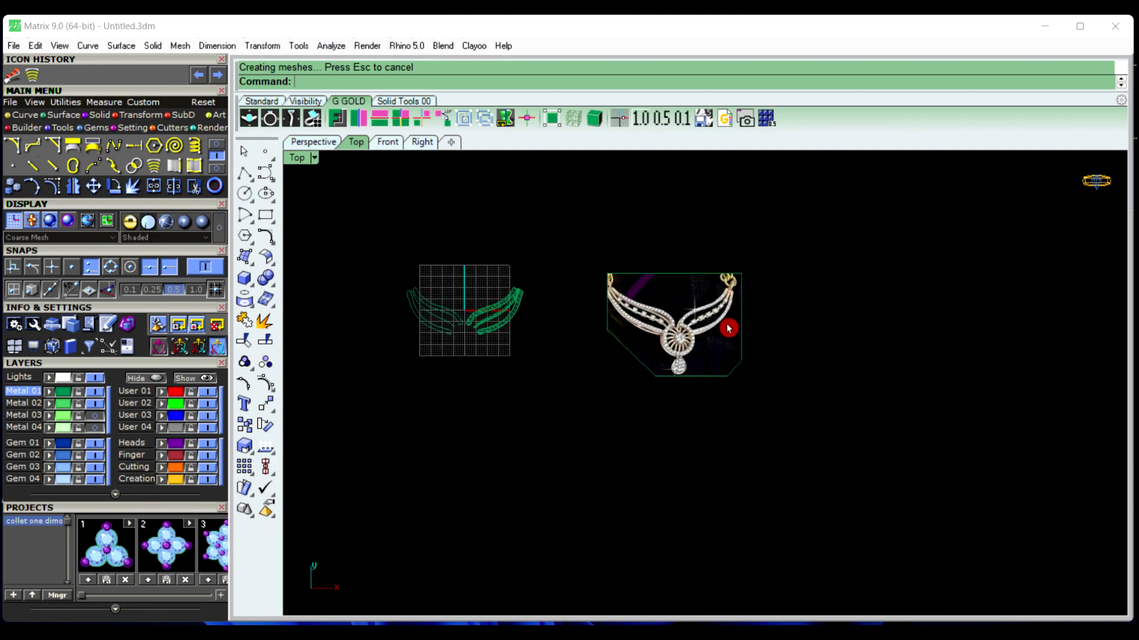
scroll(729, 328, "up", 8)
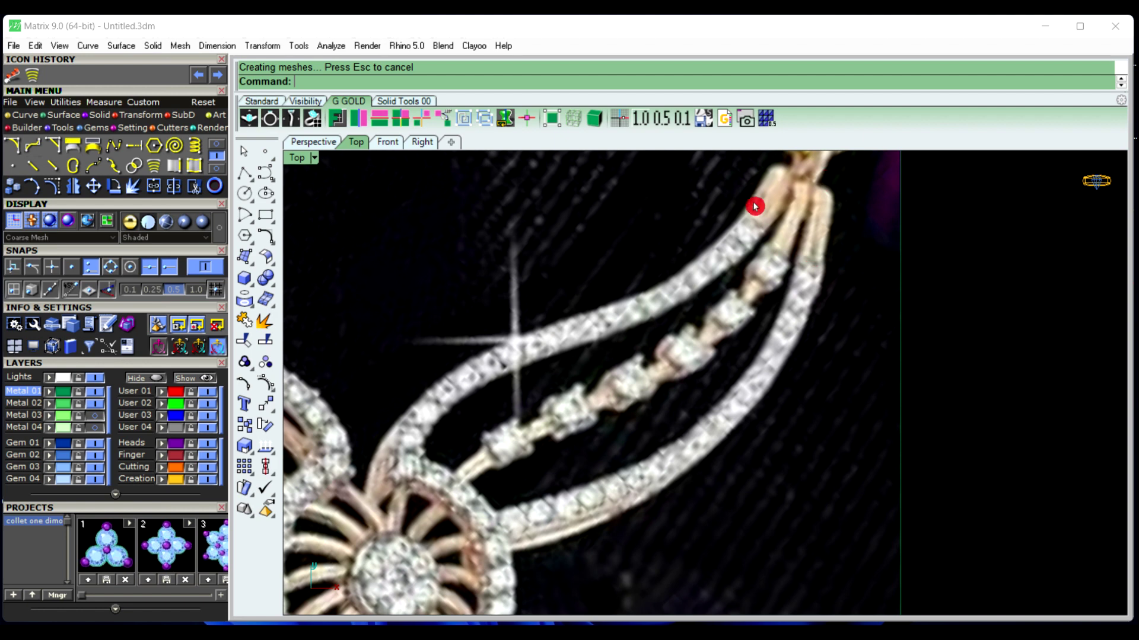
scroll(843, 254, "down", 5)
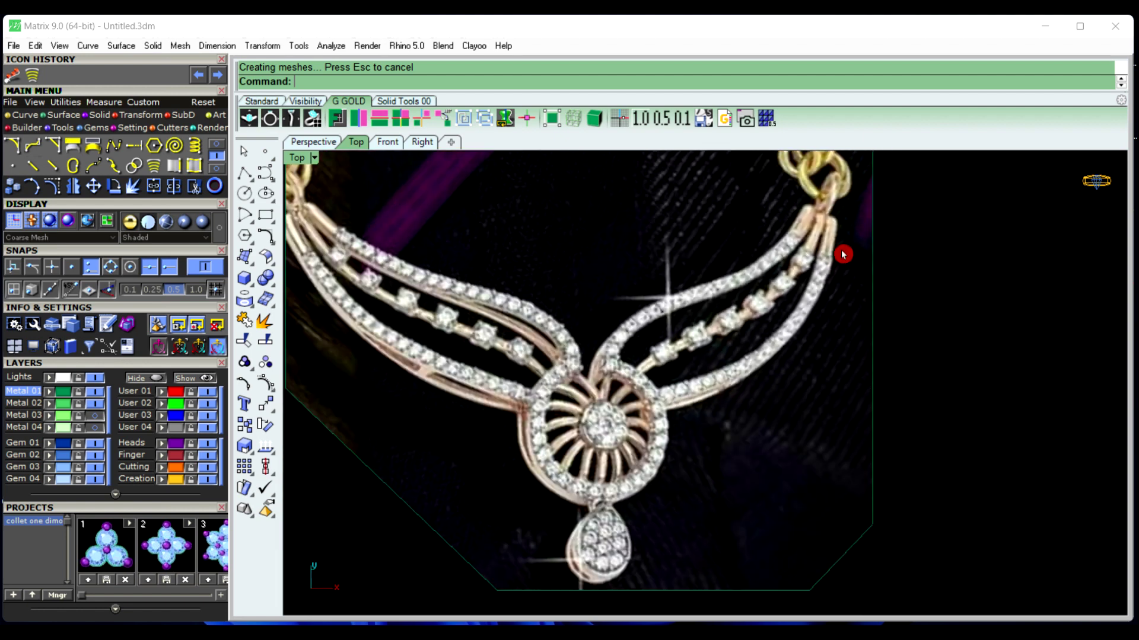
left_click(317, 146)
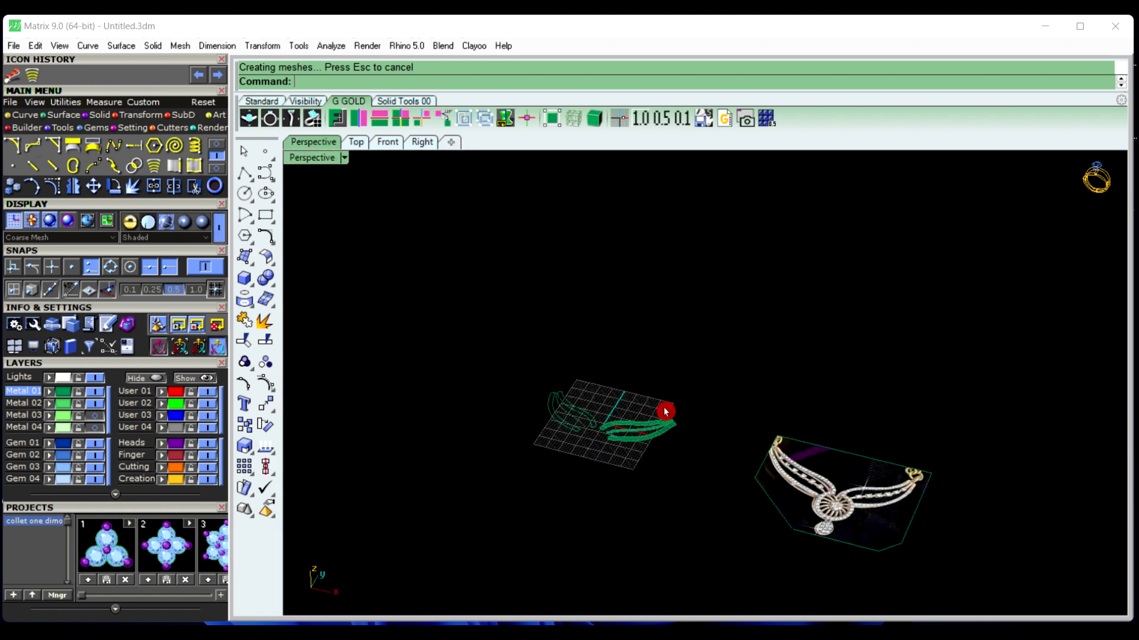
right_click_drag(574, 389, 678, 431)
scroll(678, 432, "up", 5)
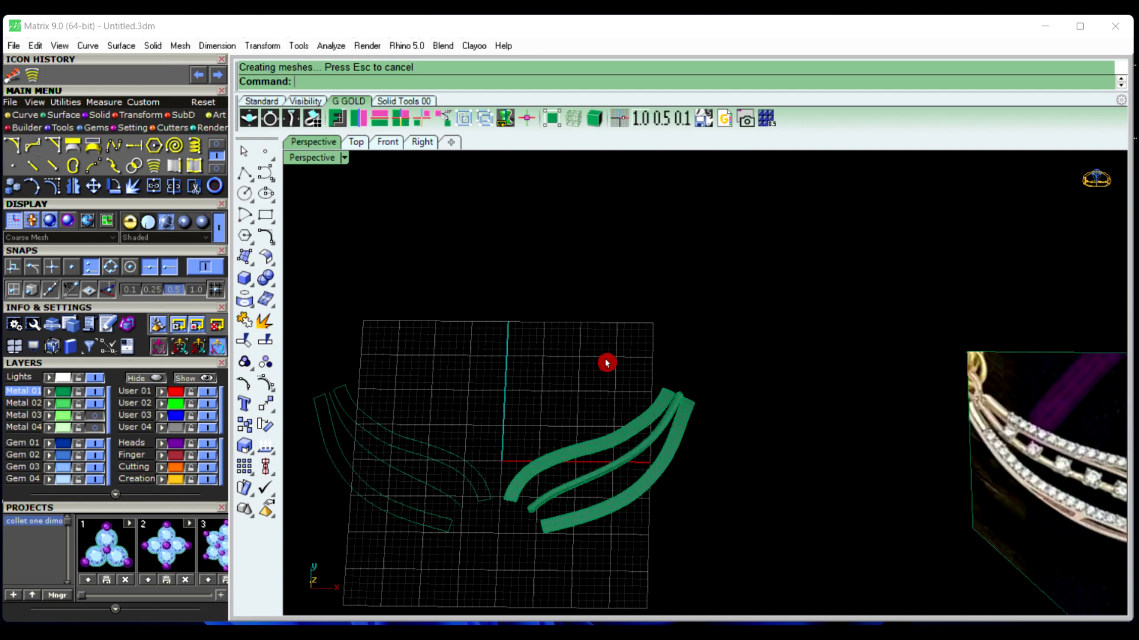
left_click(357, 143)
scroll(638, 394, "down", 5)
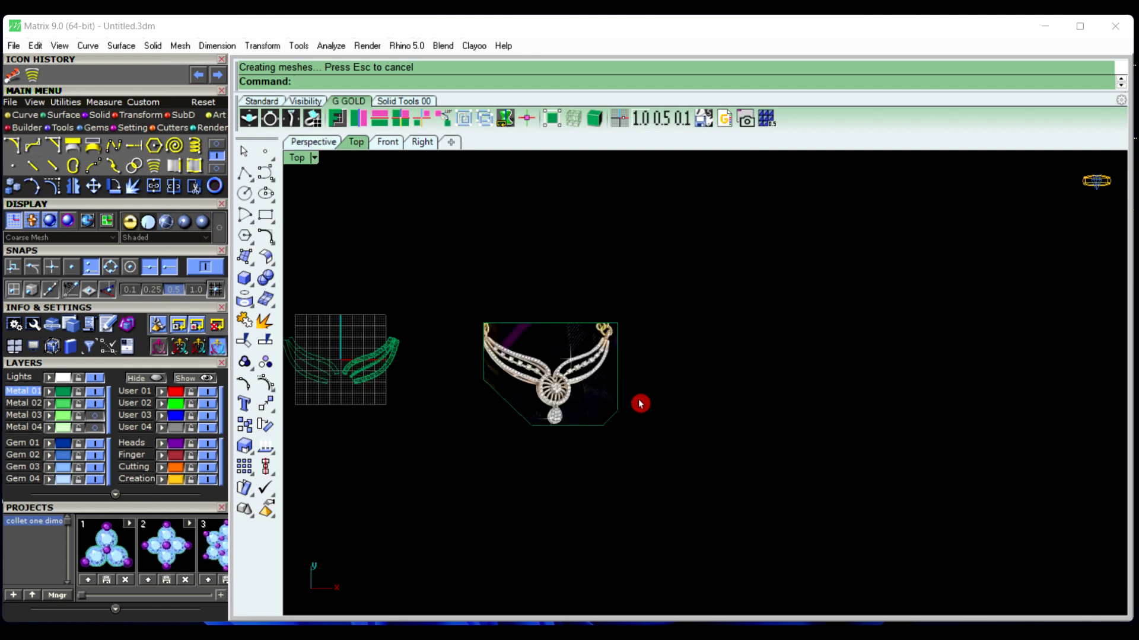
scroll(632, 385, "up", 6)
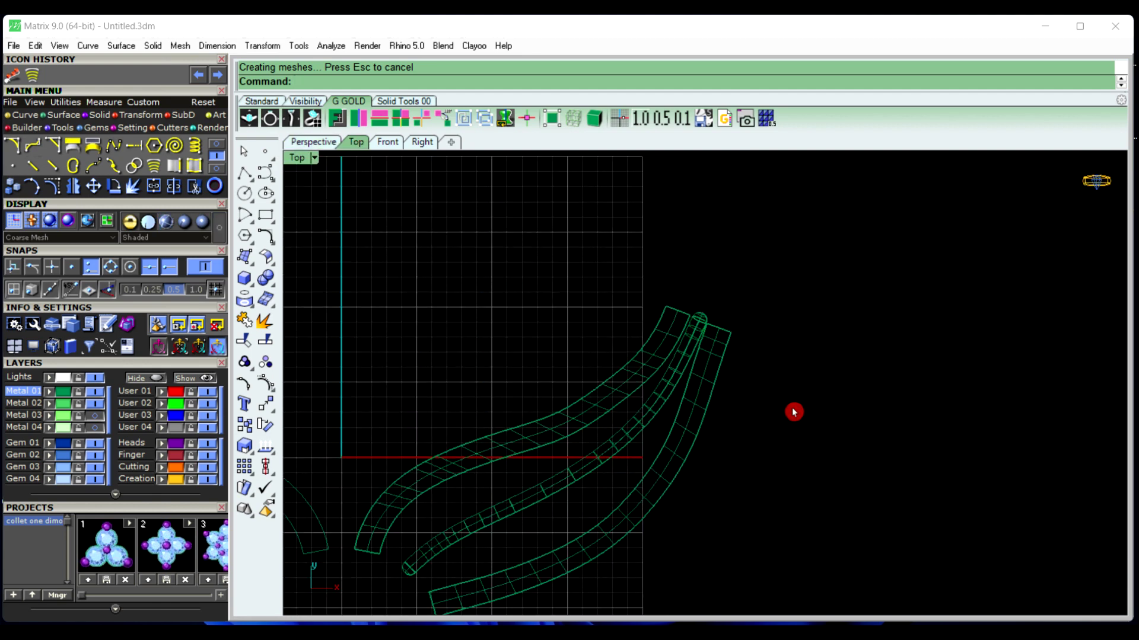
Draw a straight polyline crossing both right strand surfaces and the middle pipe just below their upper ends in the top view
scroll(595, 321, "down", 2)
scroll(596, 321, "up", 2)
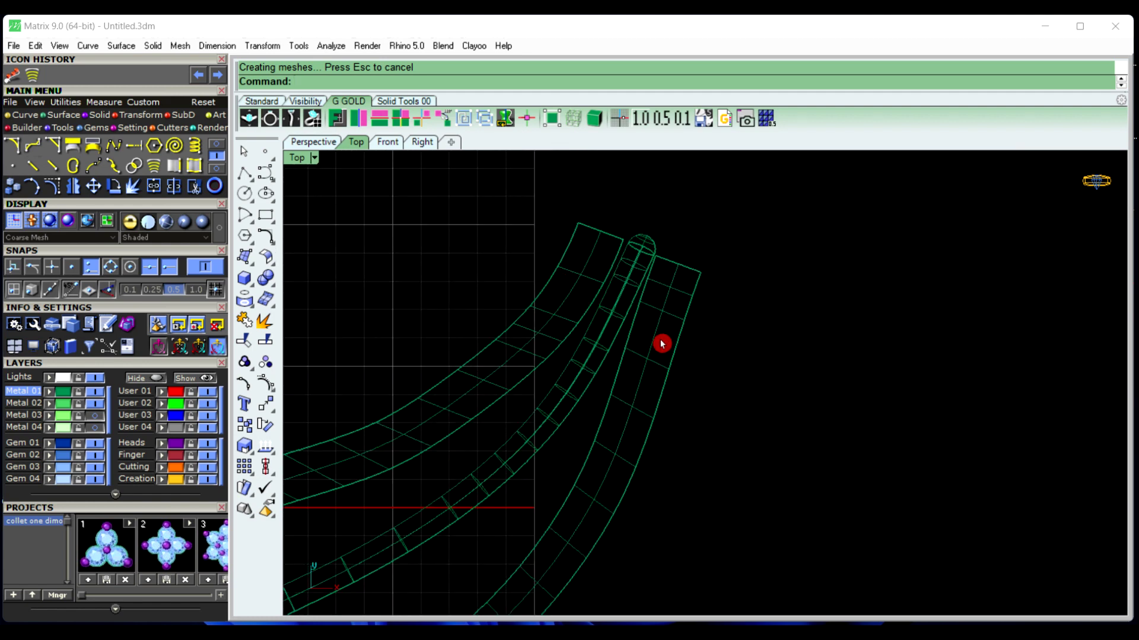
left_click(245, 173)
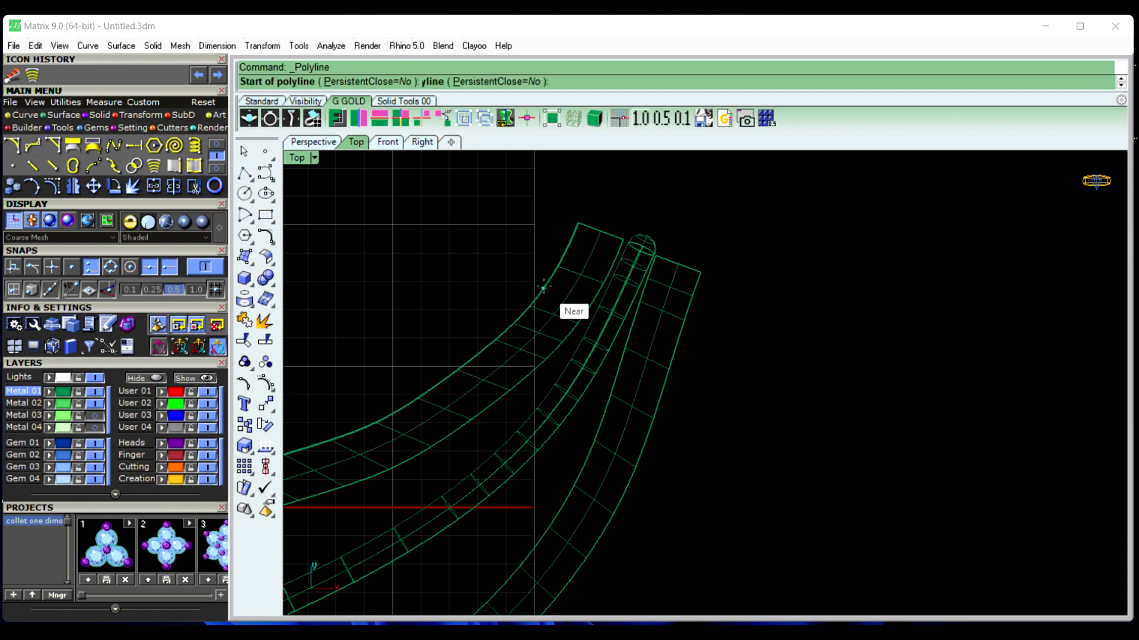
left_click(526, 262)
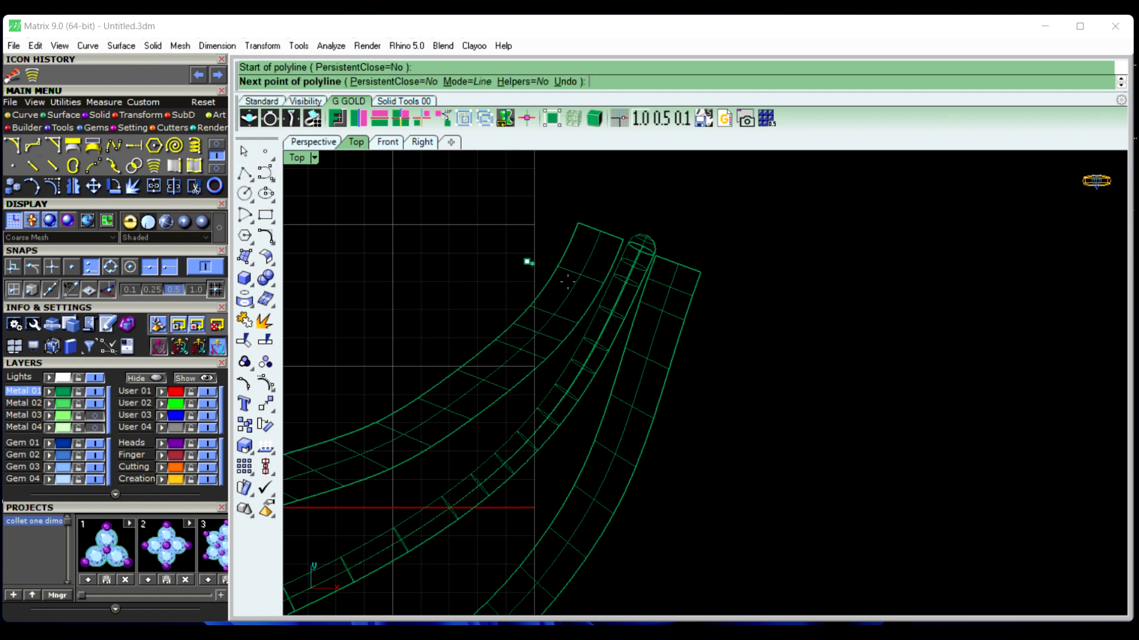
left_click(716, 342)
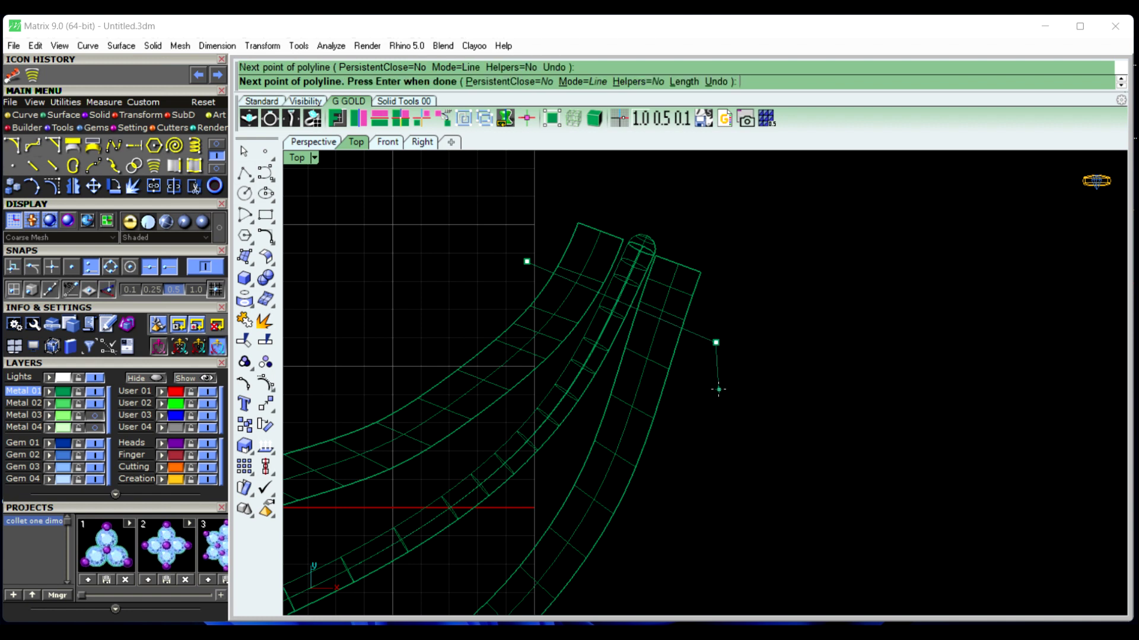
right_click(638, 283)
Split both right strand surfaces with the crossing line and delete that line
left_click(584, 276)
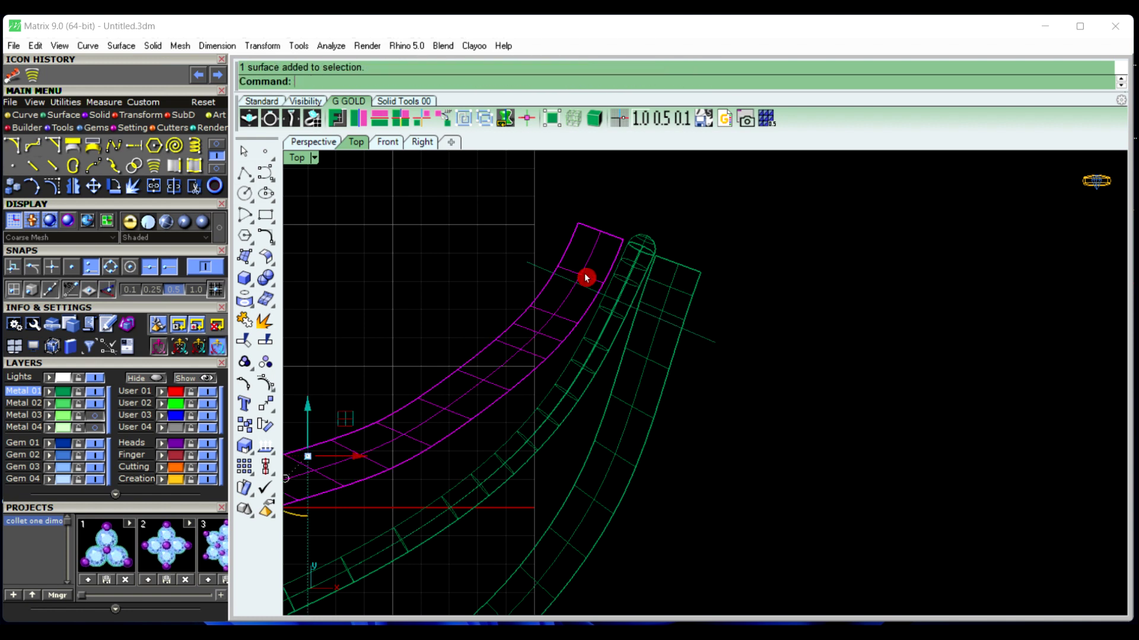
left_click(666, 307, "shift")
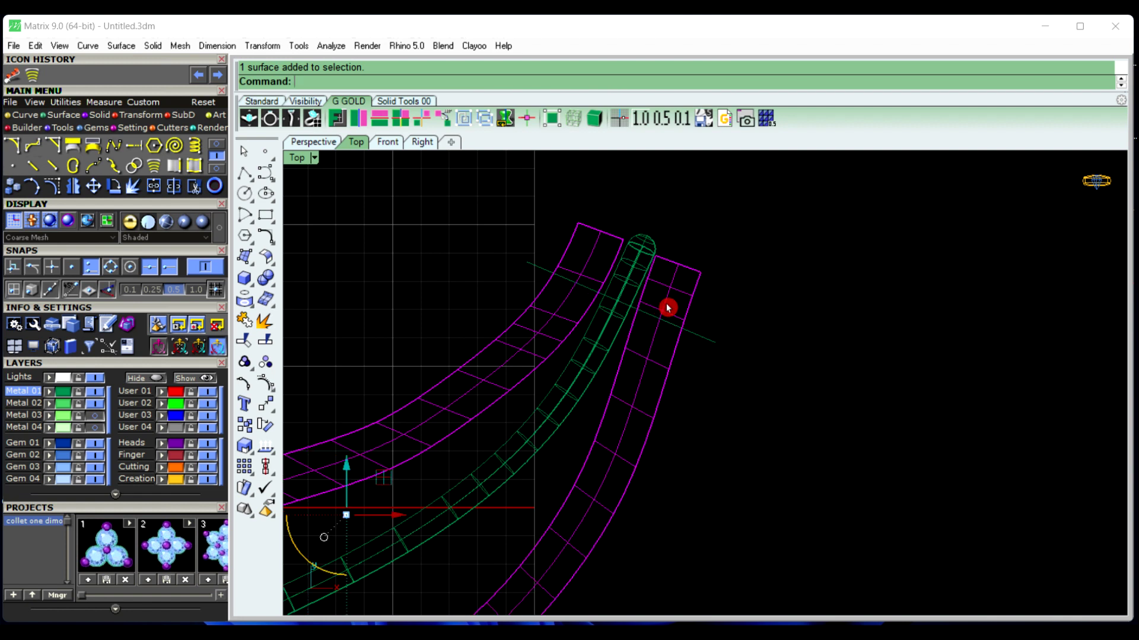
left_click(267, 341)
left_click(699, 337)
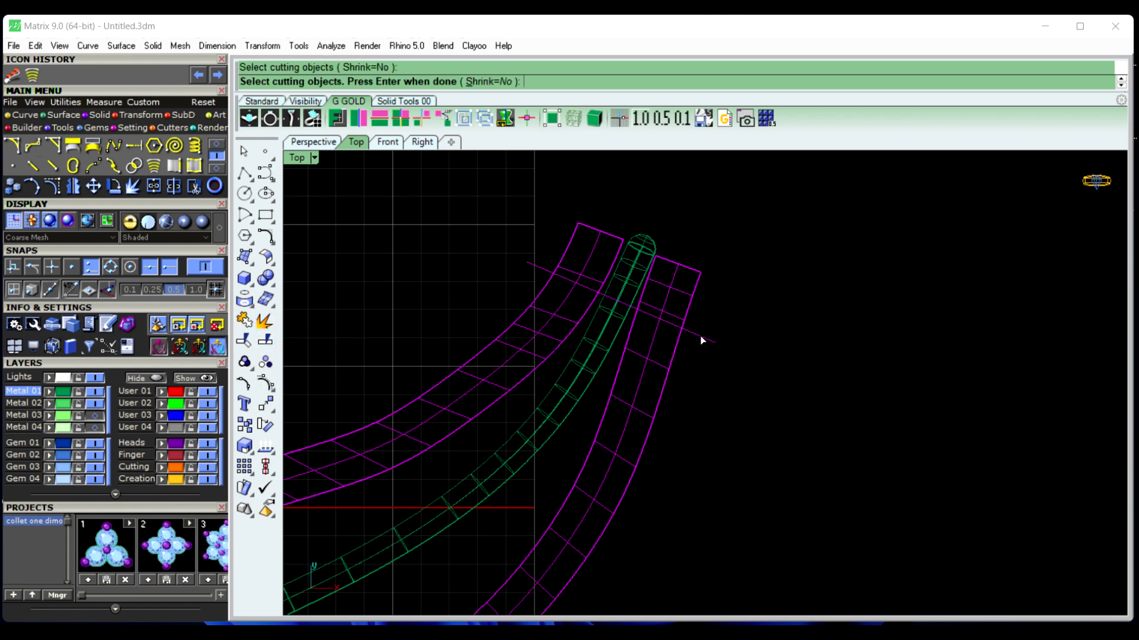
right_click(766, 360)
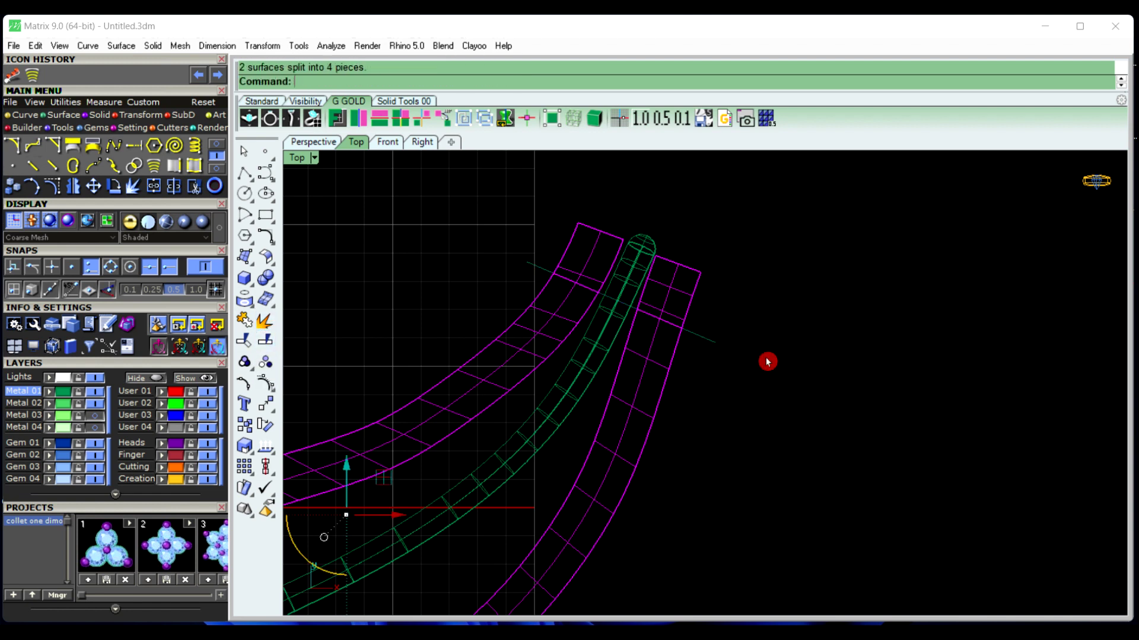
left_click(711, 345)
key("Delete")
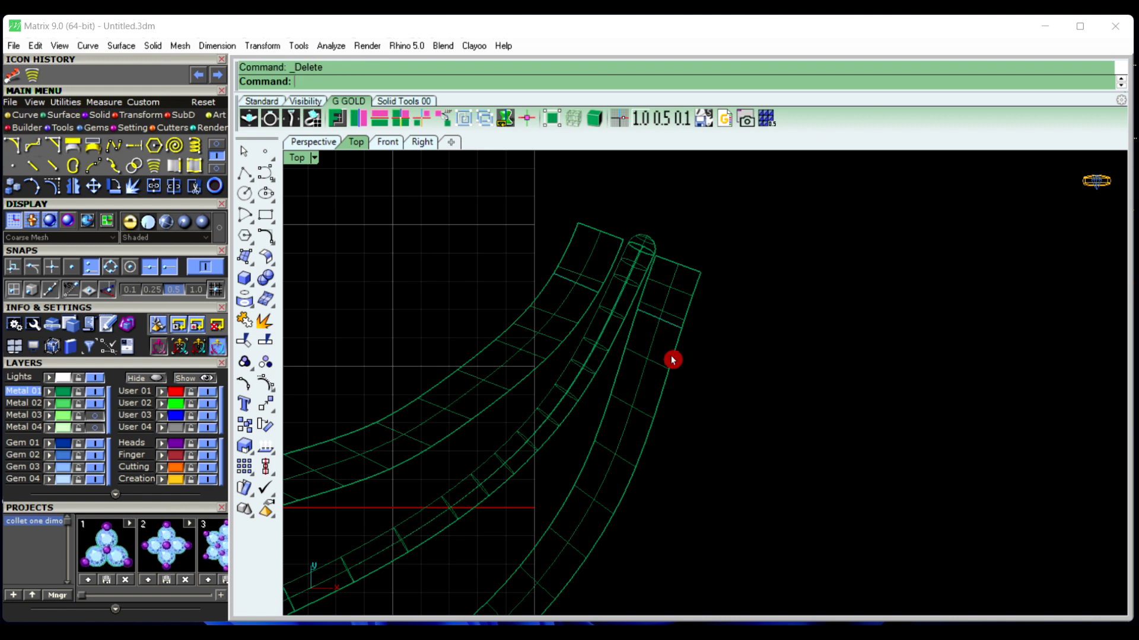
Check the short end pieces and long remainders of both right strand surfaces in the top and perspective views
left_click(660, 370)
left_click(689, 297)
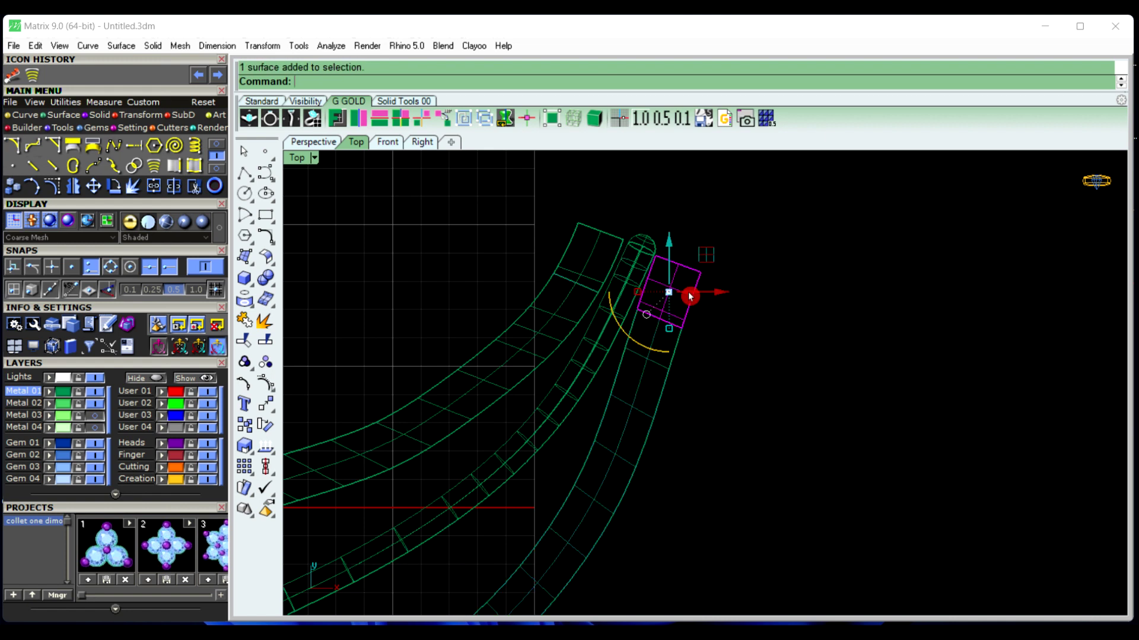
left_click(576, 273)
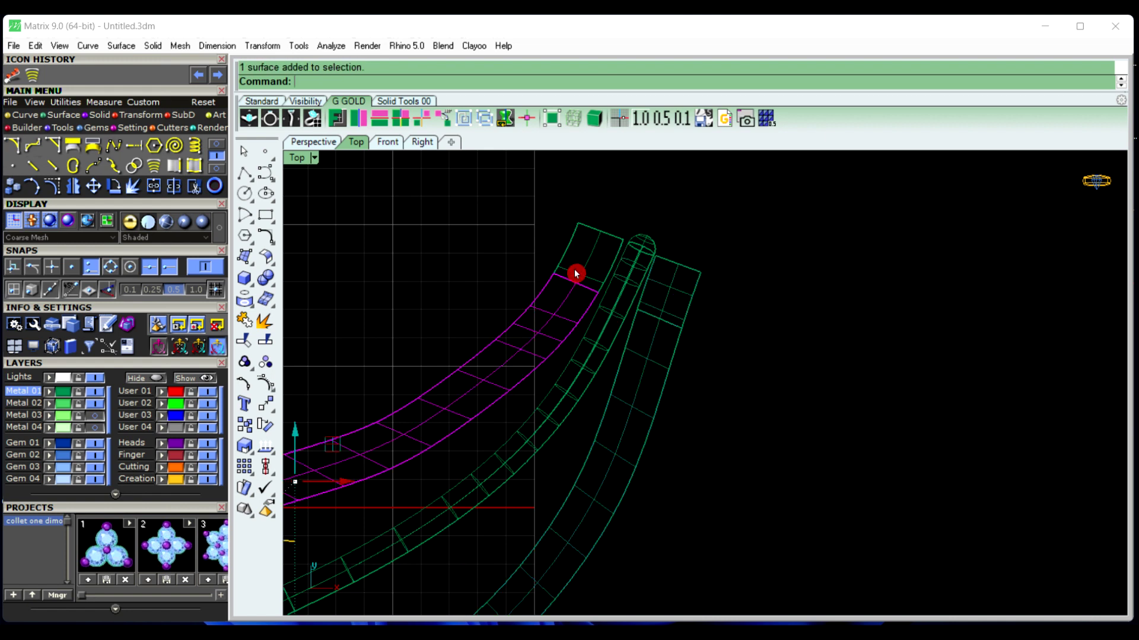
left_click(586, 270)
left_click(325, 143)
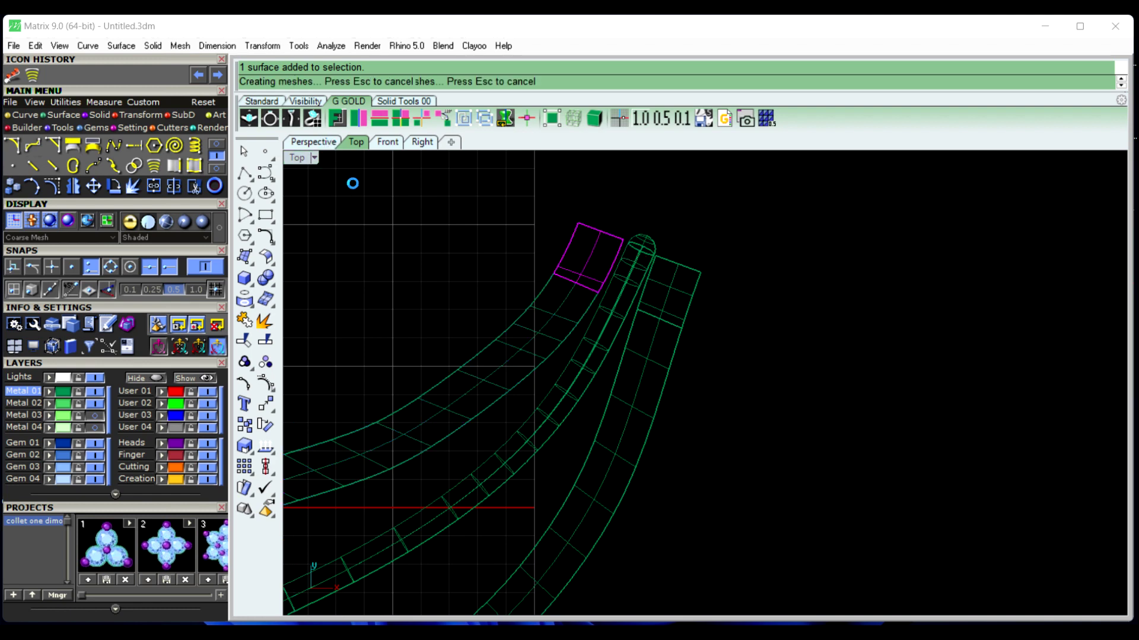
right_click_drag(700, 353, 717, 453)
scroll(679, 367, "up", 8)
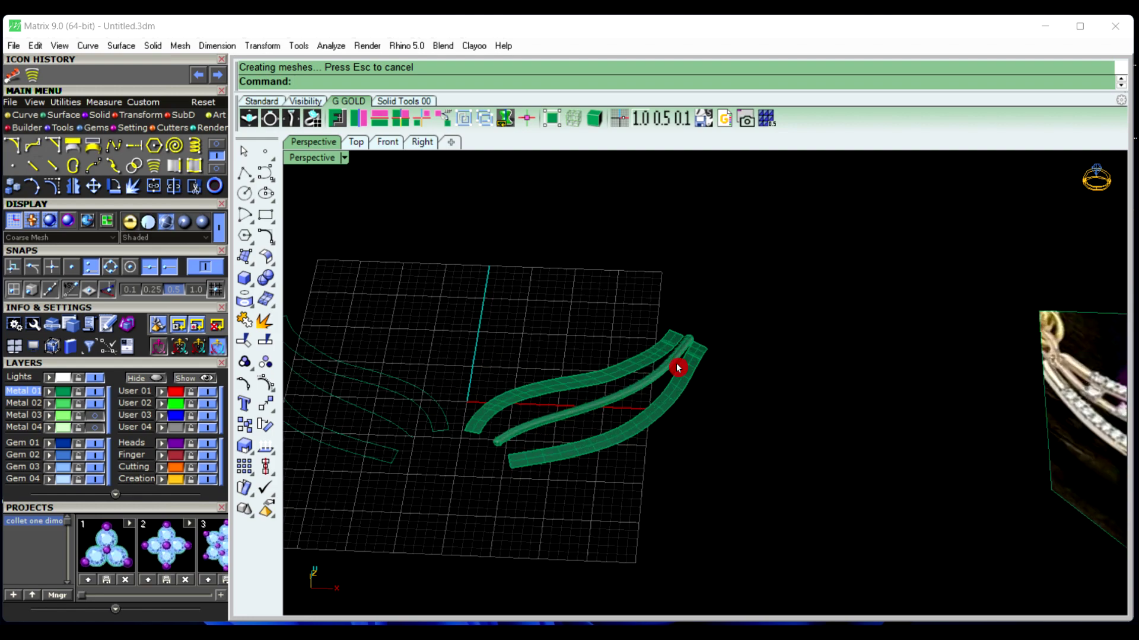
scroll(695, 424, "down", 4)
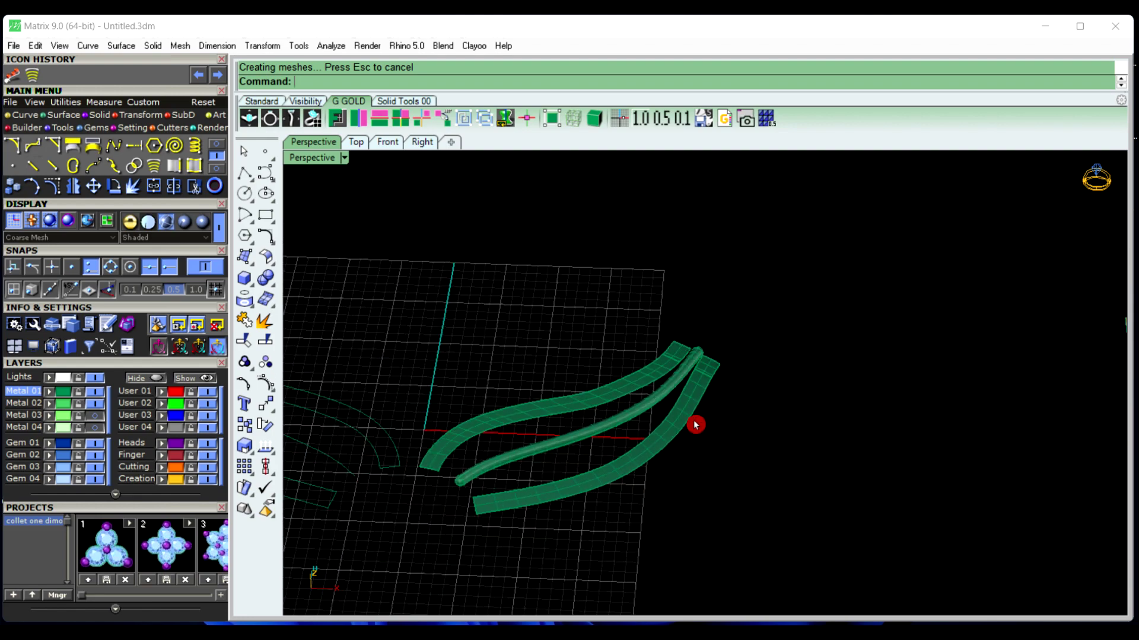
right_click_drag(733, 493, 670, 509)
right_click_drag(659, 468, 585, 465)
scroll(585, 465, "up", 2)
left_click(592, 460)
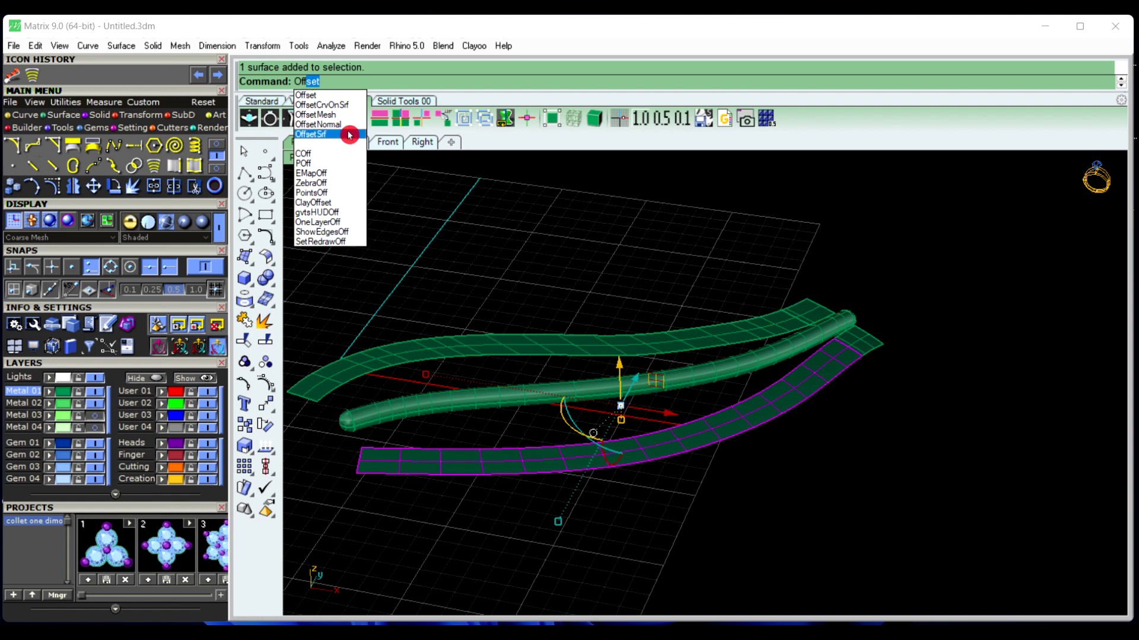
left_click(587, 301)
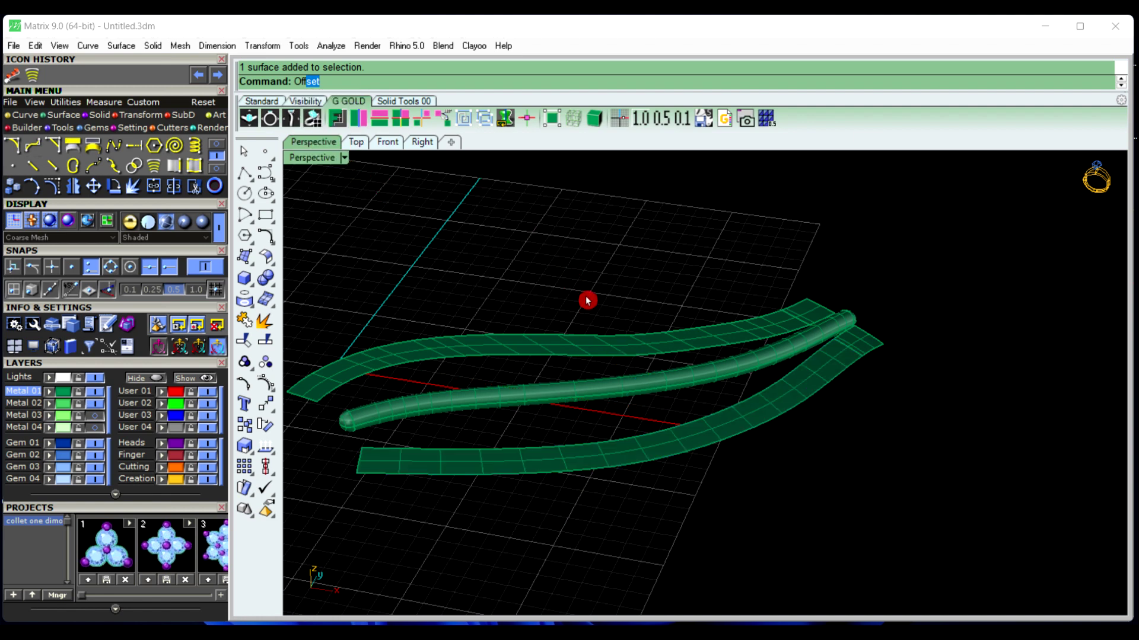
right_click_drag(587, 301, 509, 315)
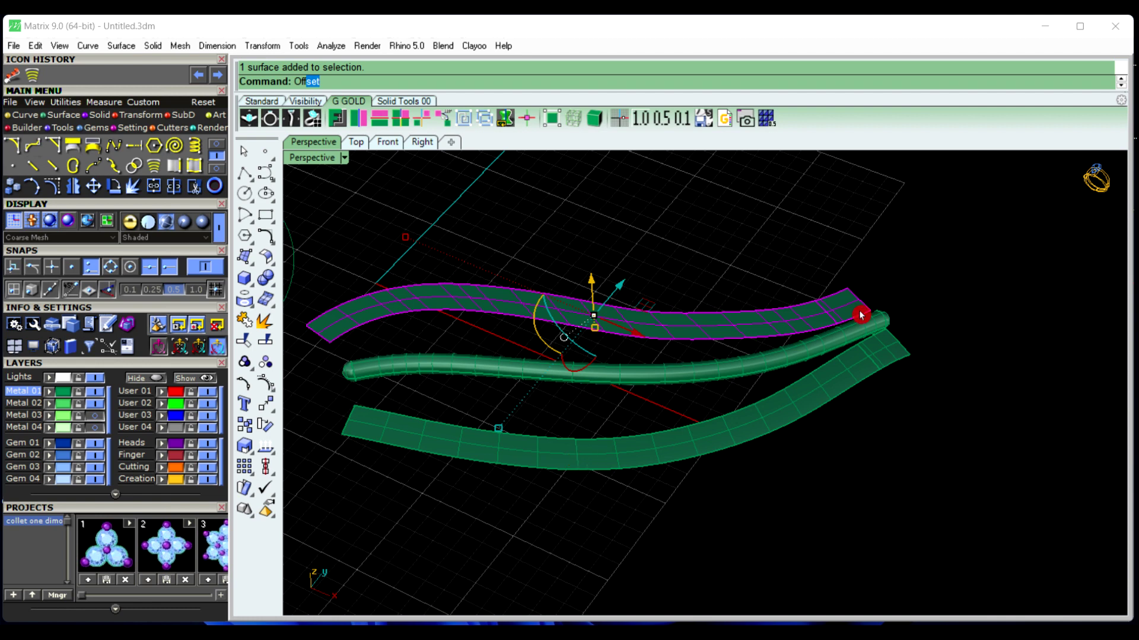
left_click(956, 297)
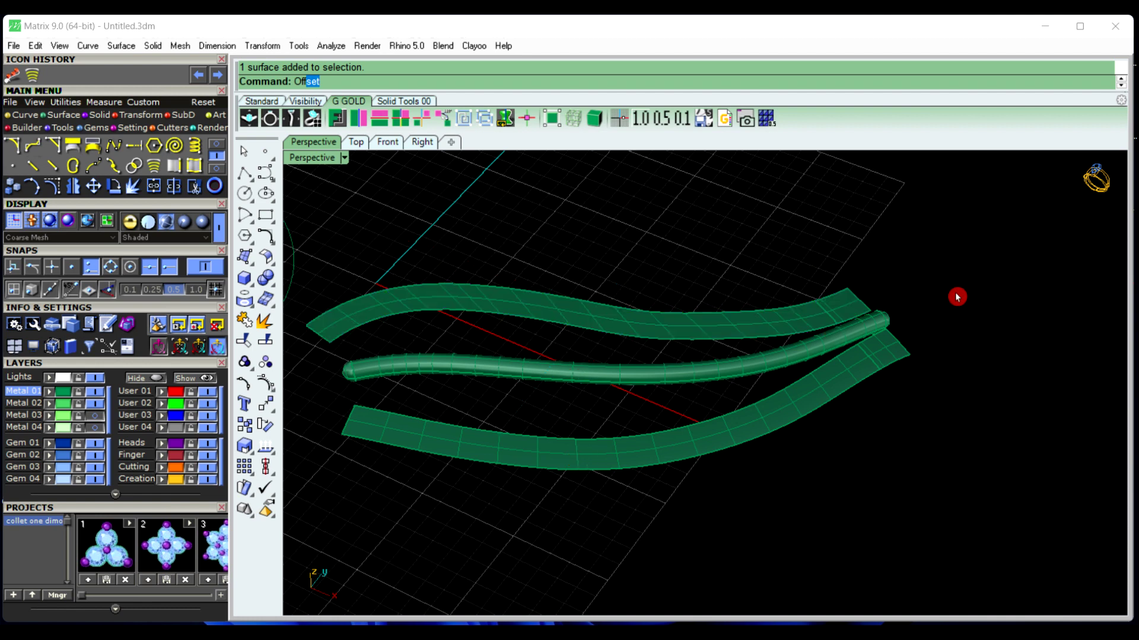
Offset all four pieces of the right strand surfaces downward by 1 as solids with OffsetSrf, deleting the input surfaces
left_click(753, 335)
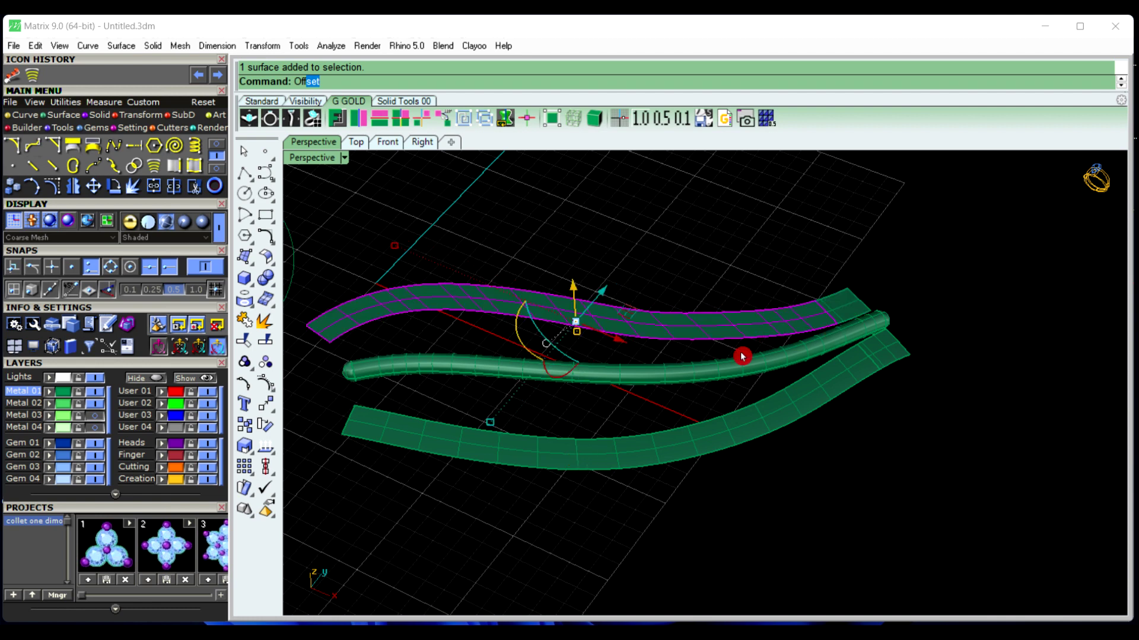
left_click(803, 404, "shift")
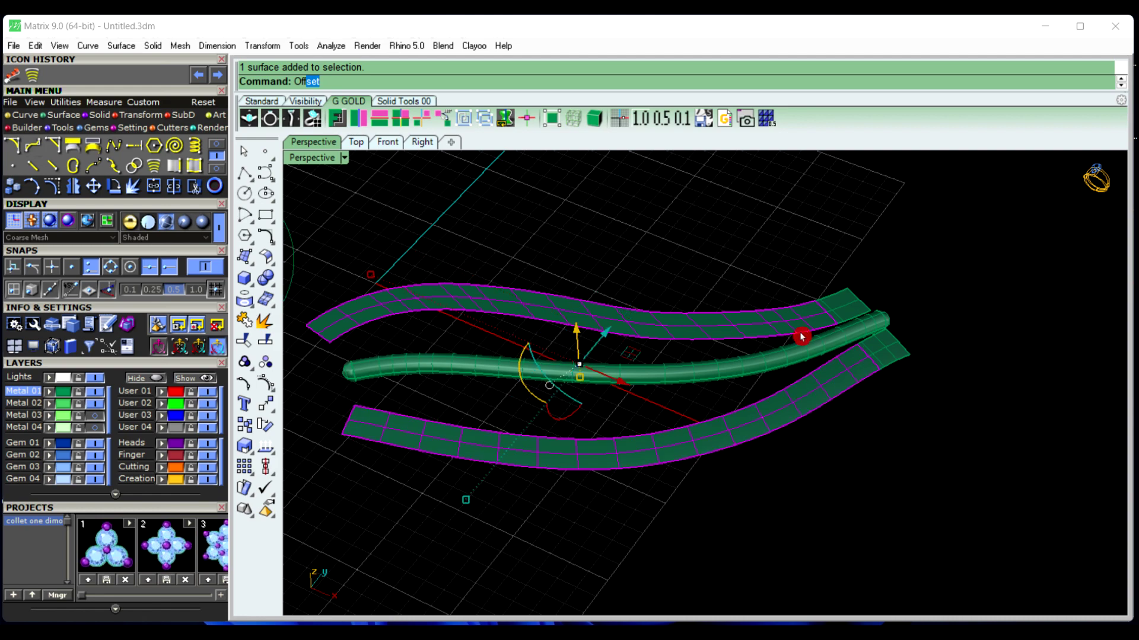
left_click(846, 307, "shift")
left_click(894, 357, "shift")
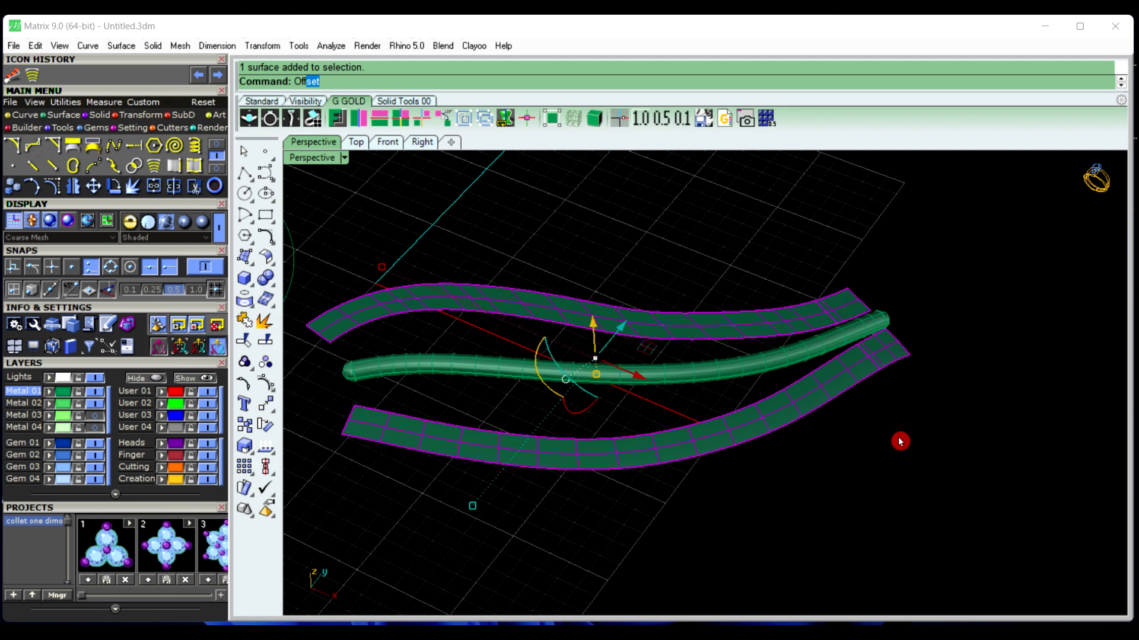
right_click_drag(900, 440, 906, 409)
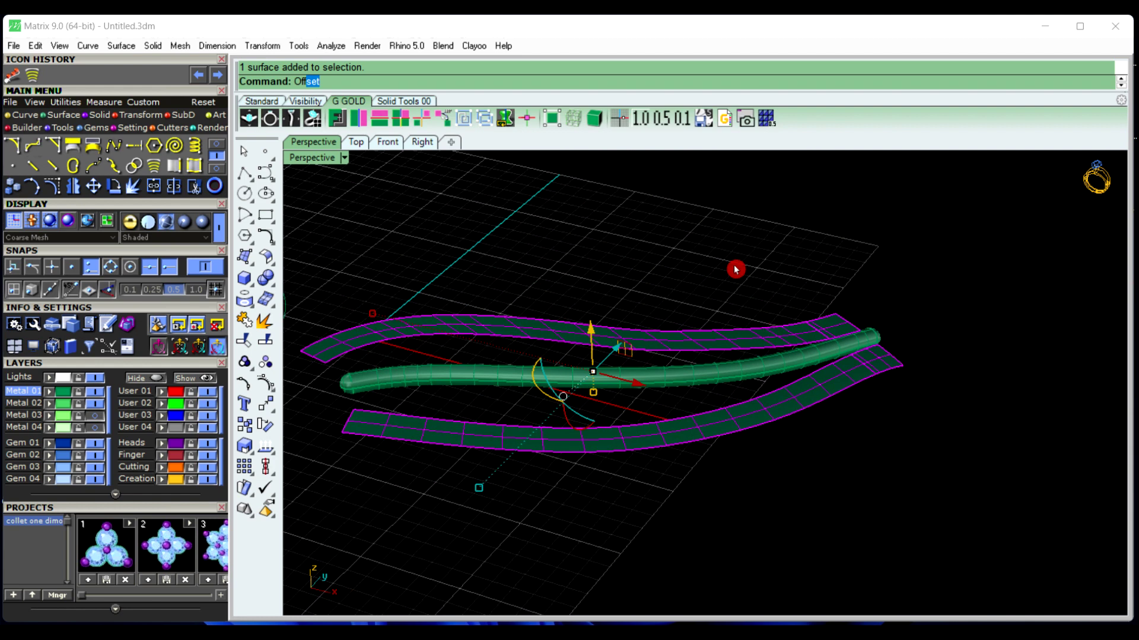
type("off")
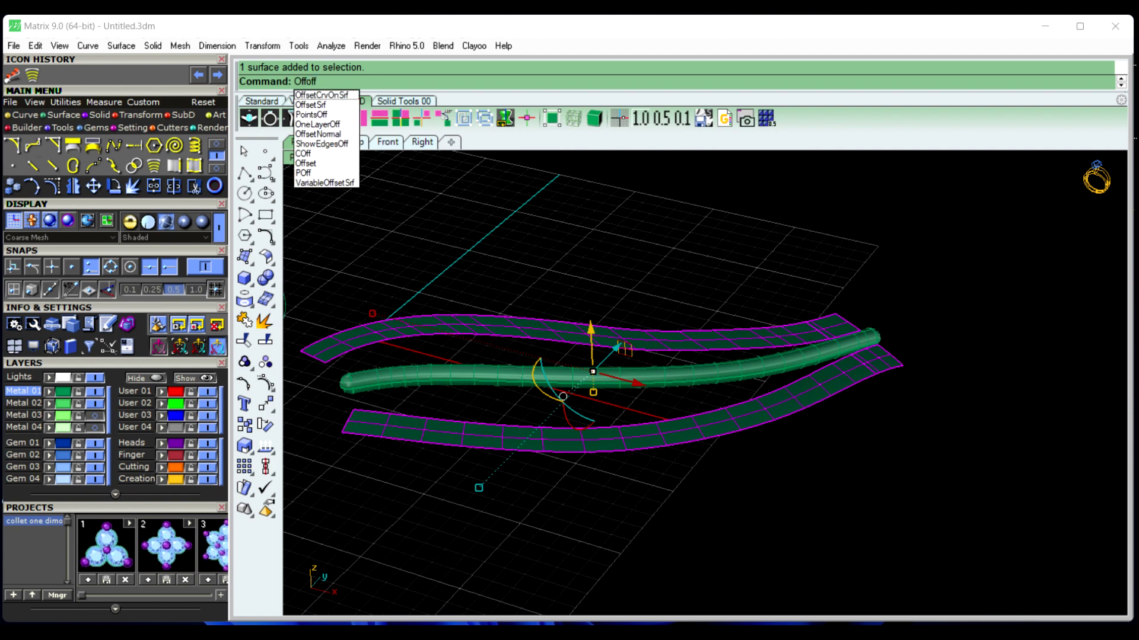
key("BackSpace")
key("BackSpace")
key("BackSpace")
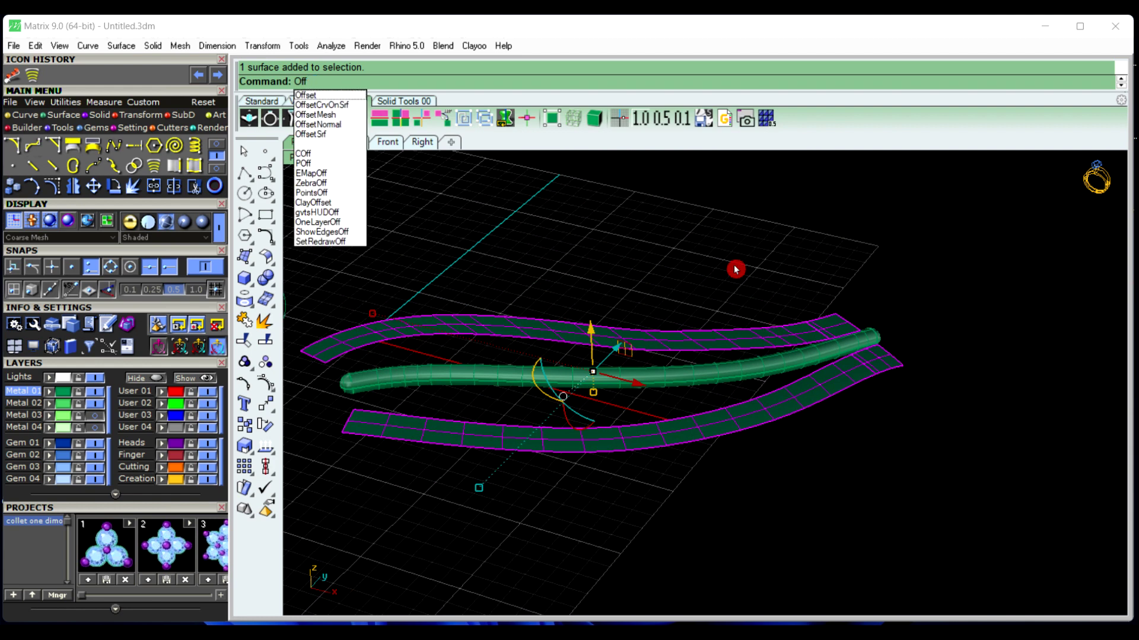
left_click(338, 134)
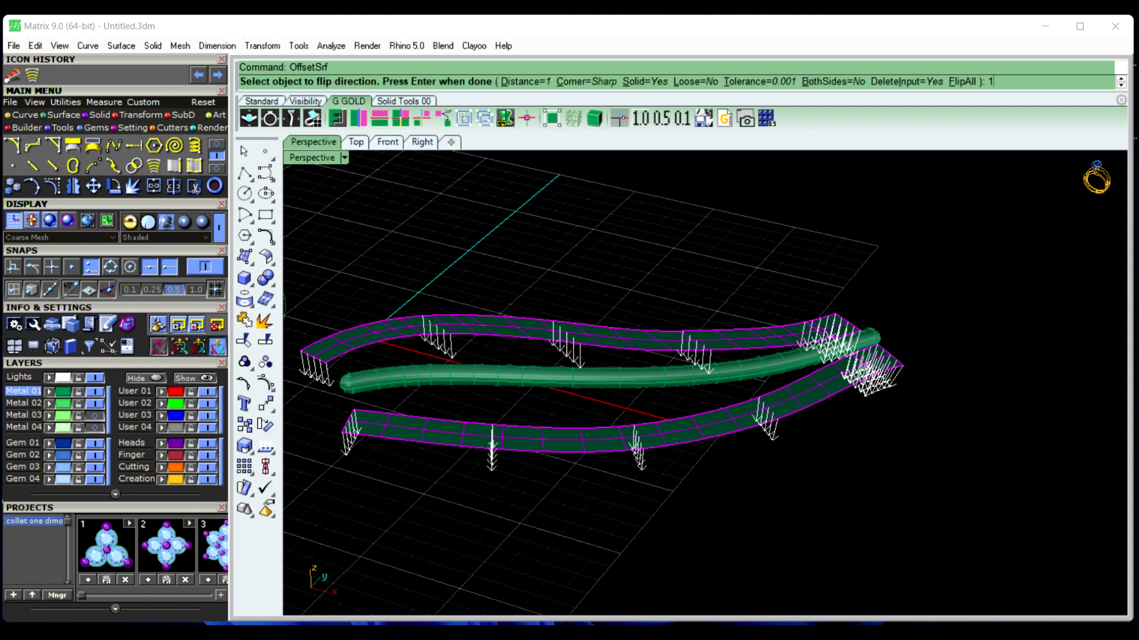
right_click(721, 513)
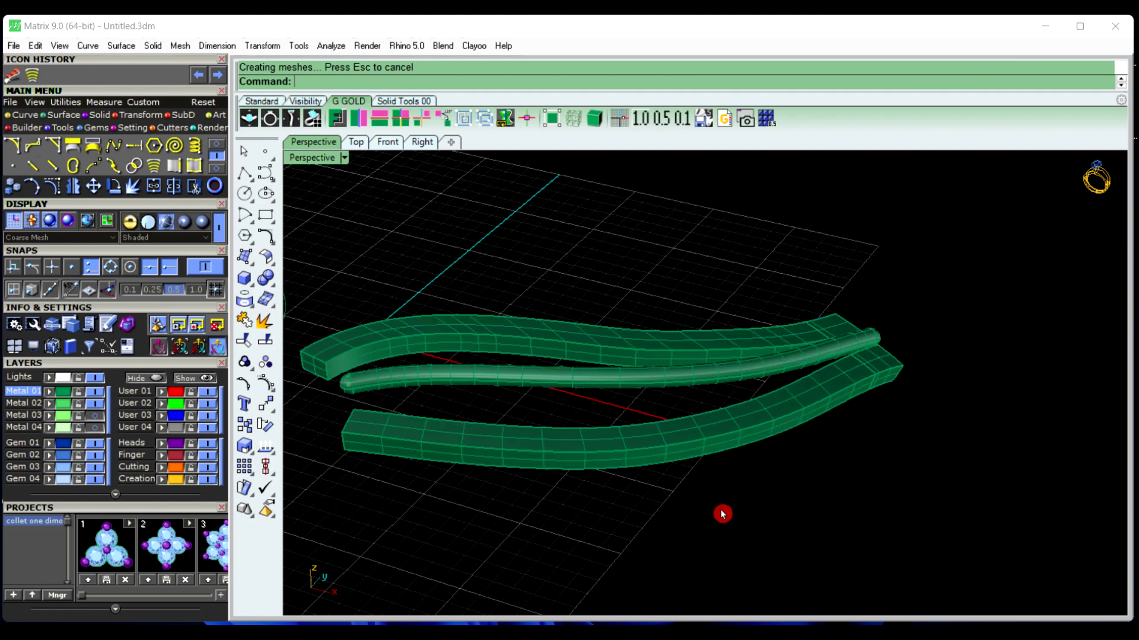
Extract the top faces of the two short strand end blocks with ExtractSrf and delete them
right_click_drag(717, 534, 767, 318)
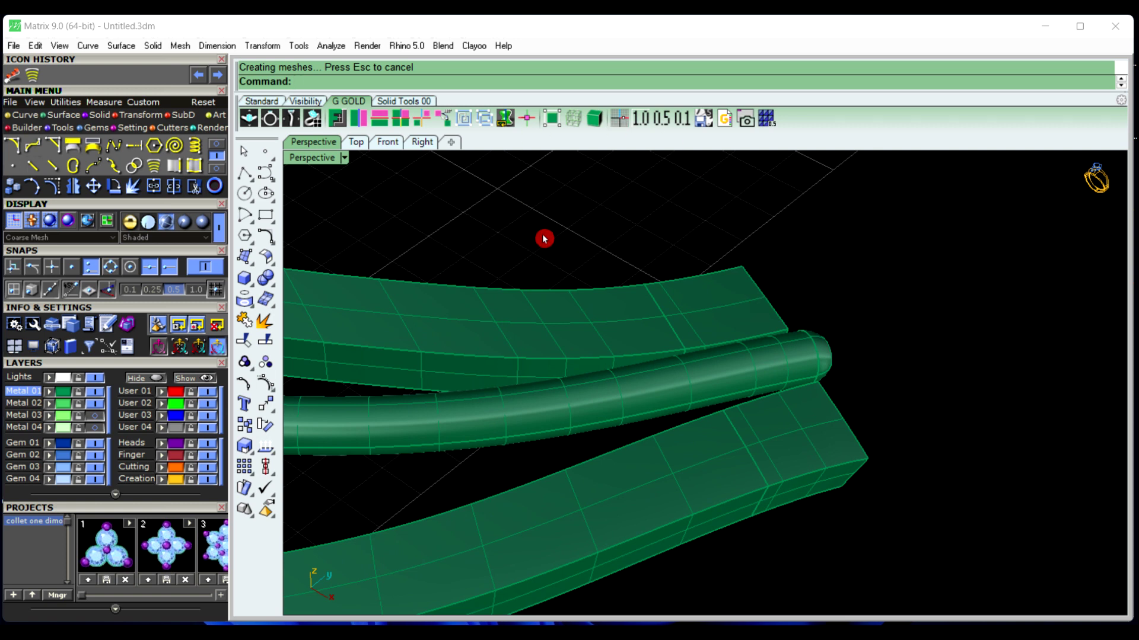
type("tra")
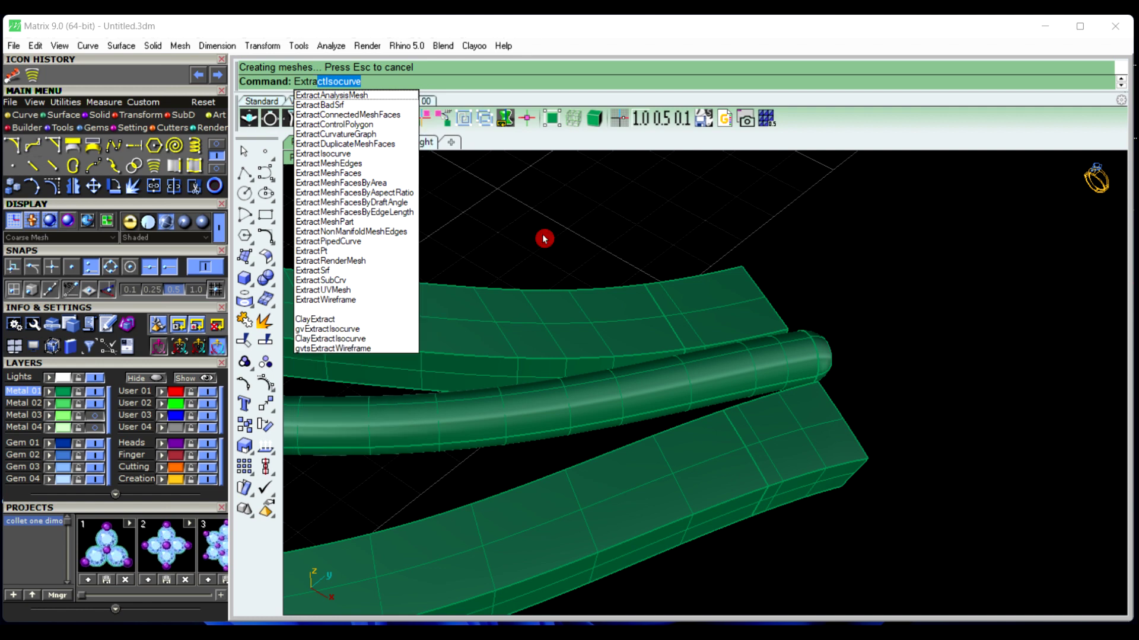
type("ctSrf")
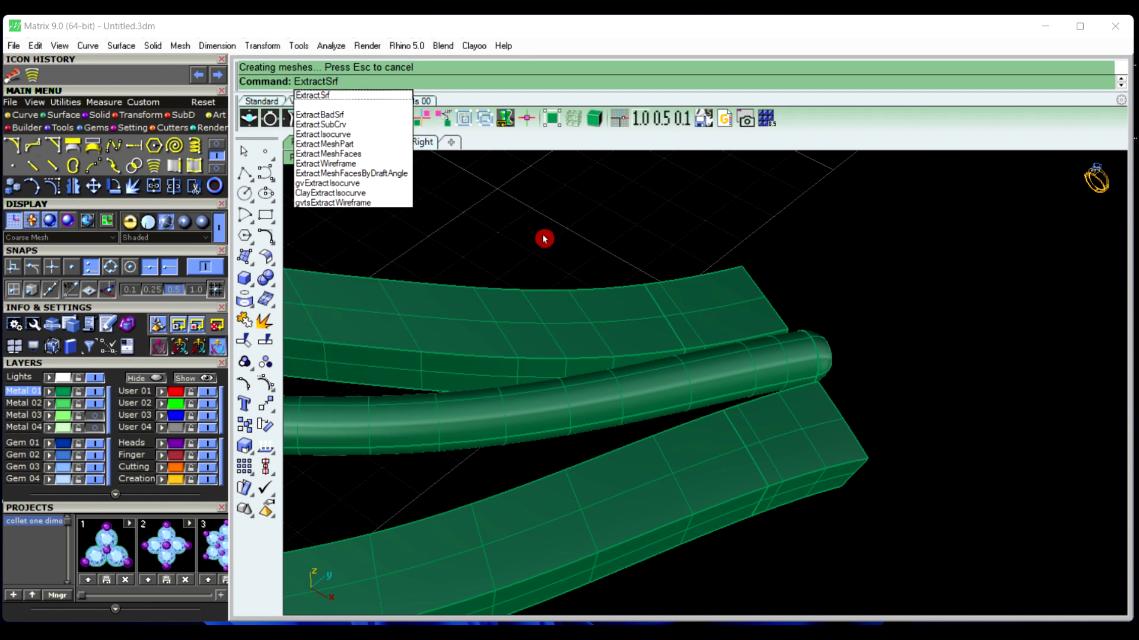
left_click(341, 98)
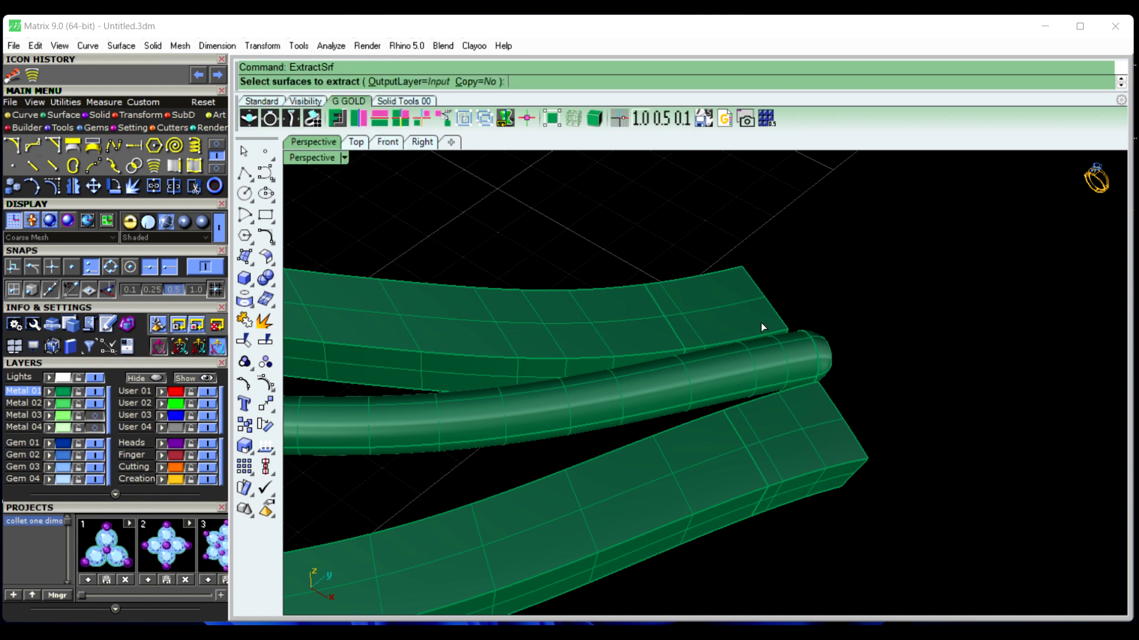
left_click(733, 317)
left_click(796, 426)
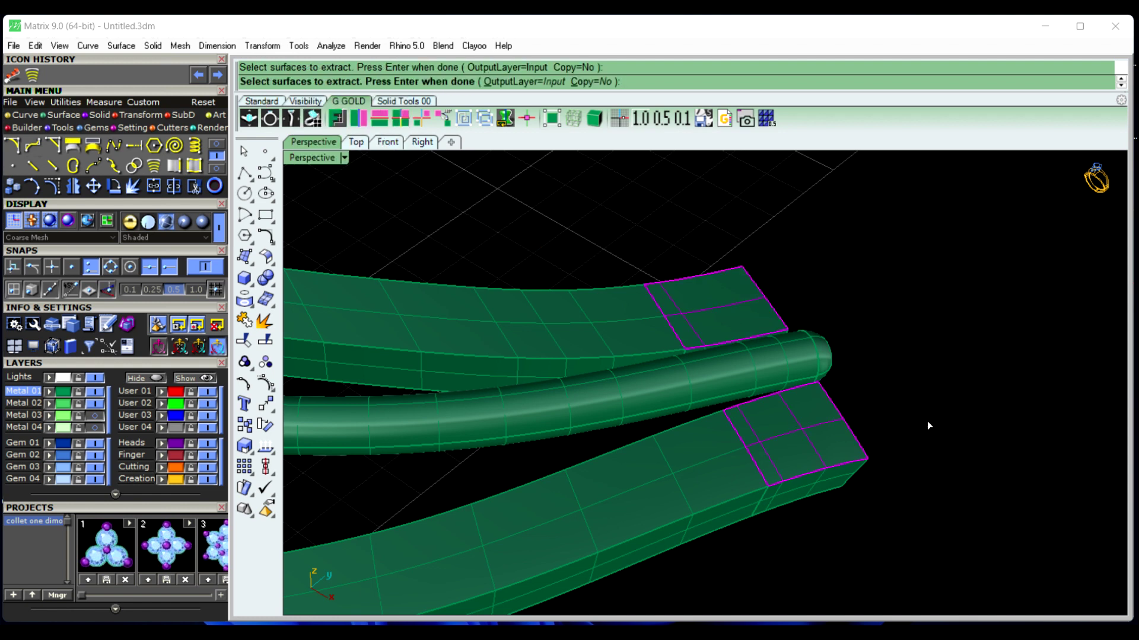
right_click(929, 425)
key("Delete")
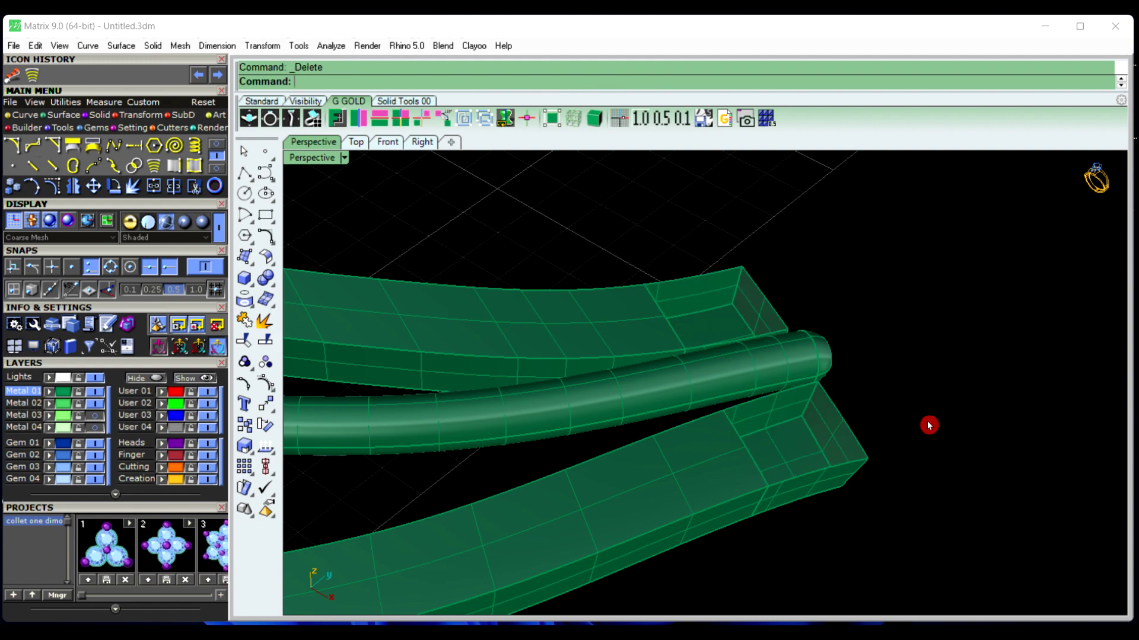
Set the perspective view's display mode to Plastic
right_click_drag(910, 422, 585, 318)
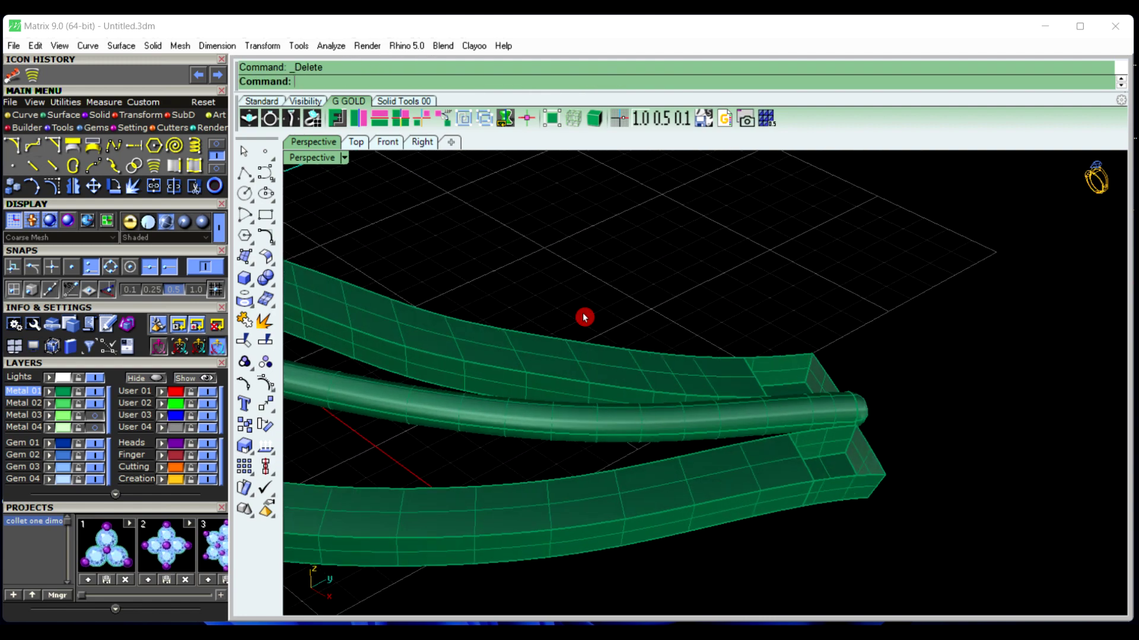
left_click(344, 162)
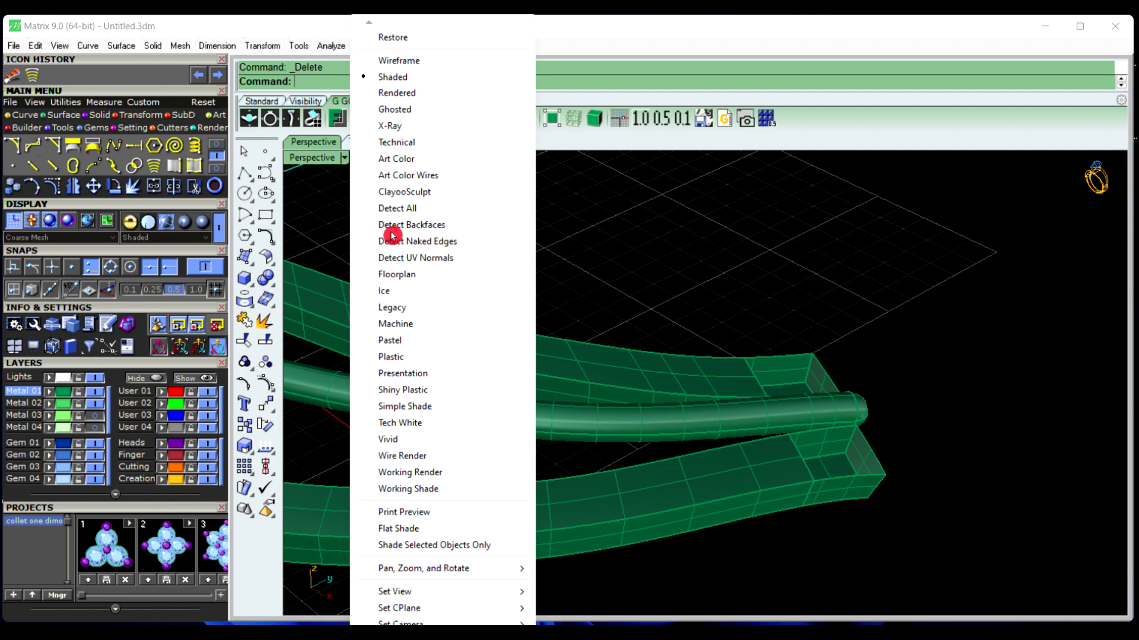
left_click(436, 357)
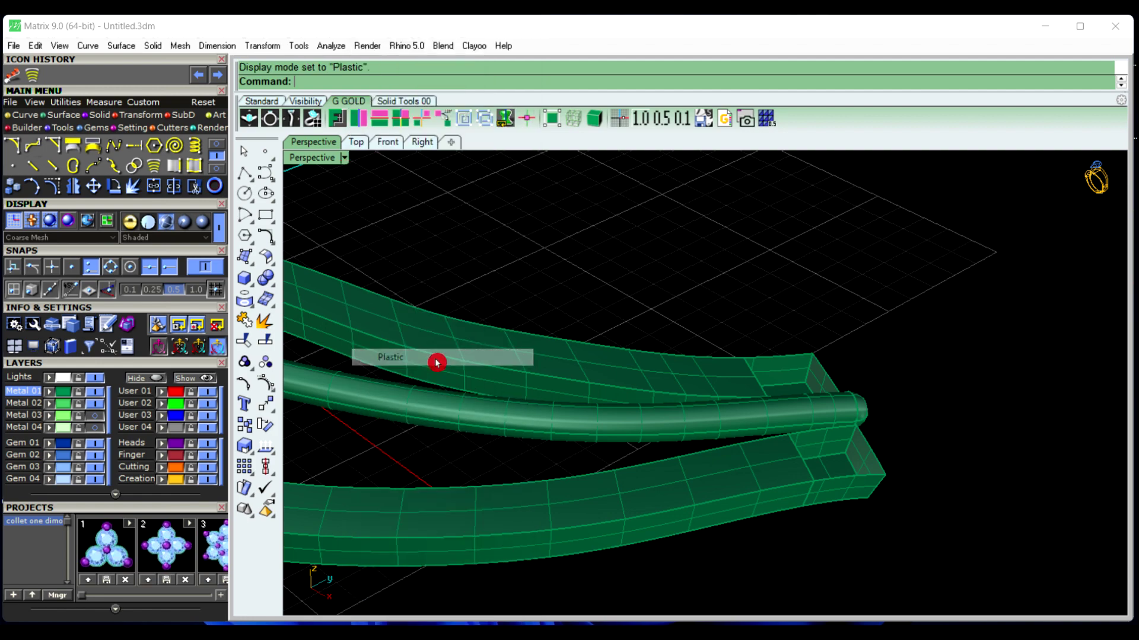
scroll(517, 354, "down", 3)
scroll(517, 354, "down", 5)
right_click_drag(676, 397, 610, 418)
scroll(627, 349, "up", 5)
scroll(628, 350, "up", 2)
mouse_move(630, 351)
right_mouse_down()
mouse_move(633, 331)
mouse_move(602, 295)
mouse_move(647, 342)
right_mouse_up()
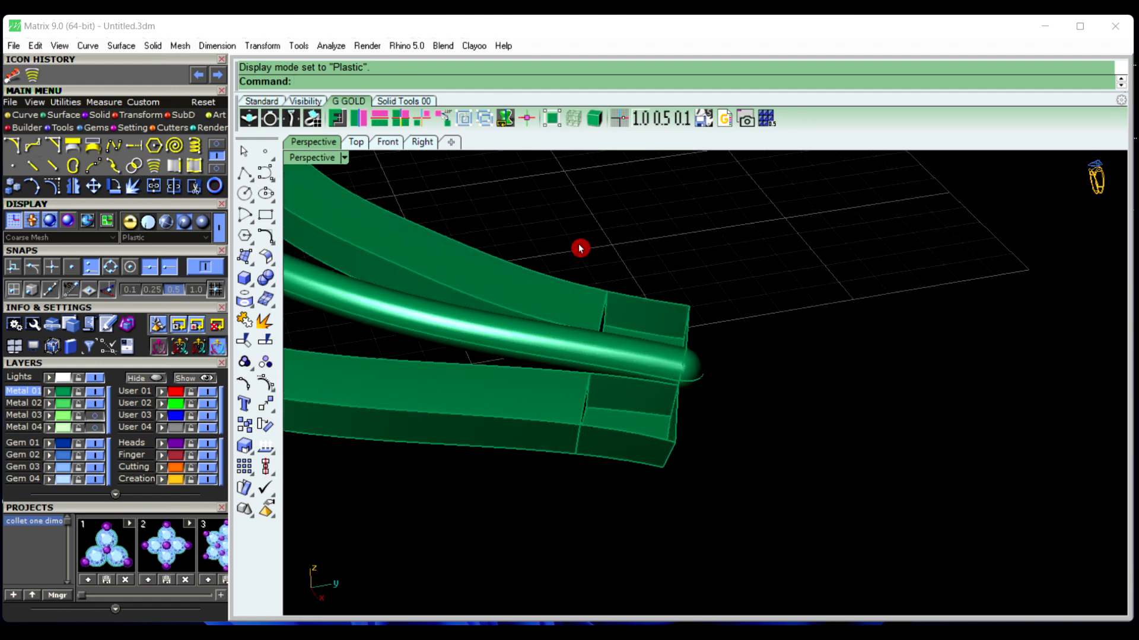
type("nd")
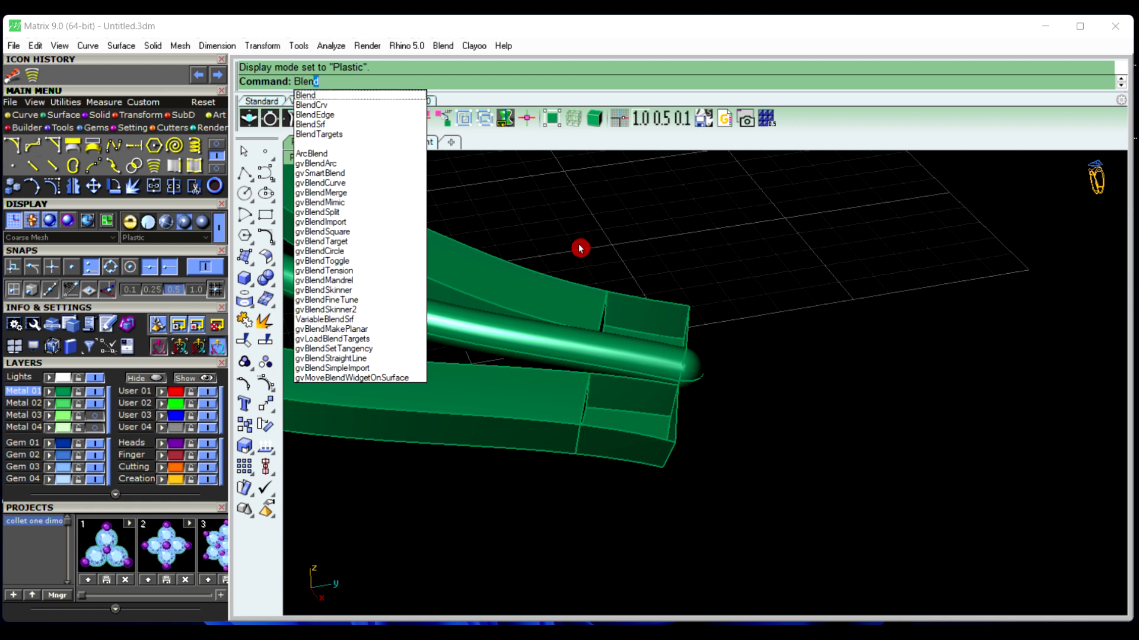
left_click(340, 130)
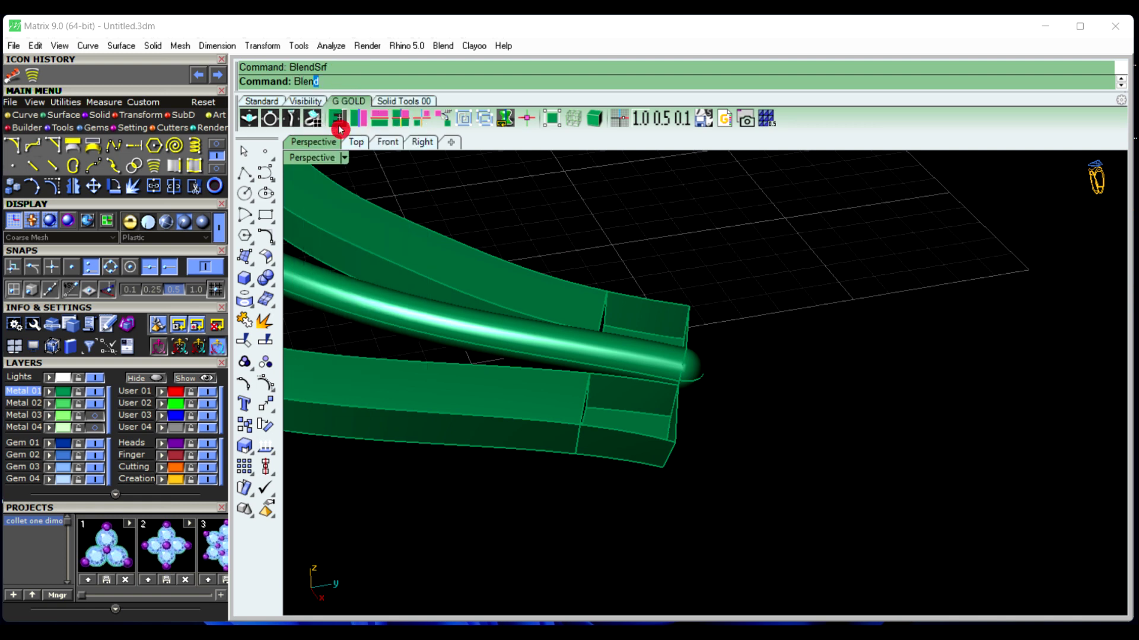
scroll(625, 414, "up", 2)
left_click(632, 442)
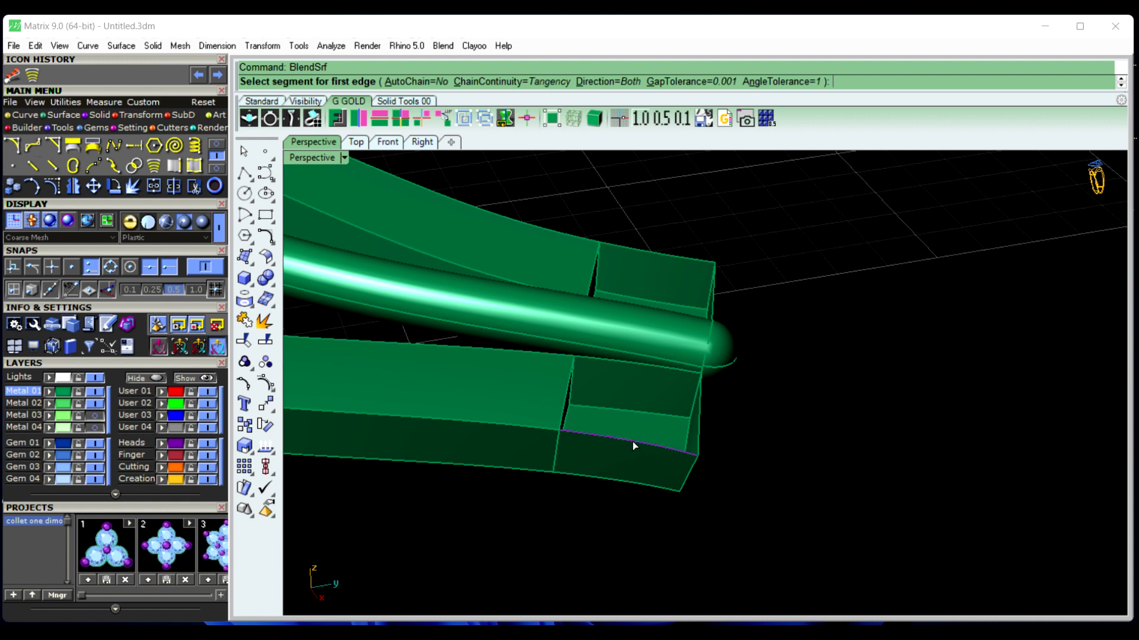
key("Return")
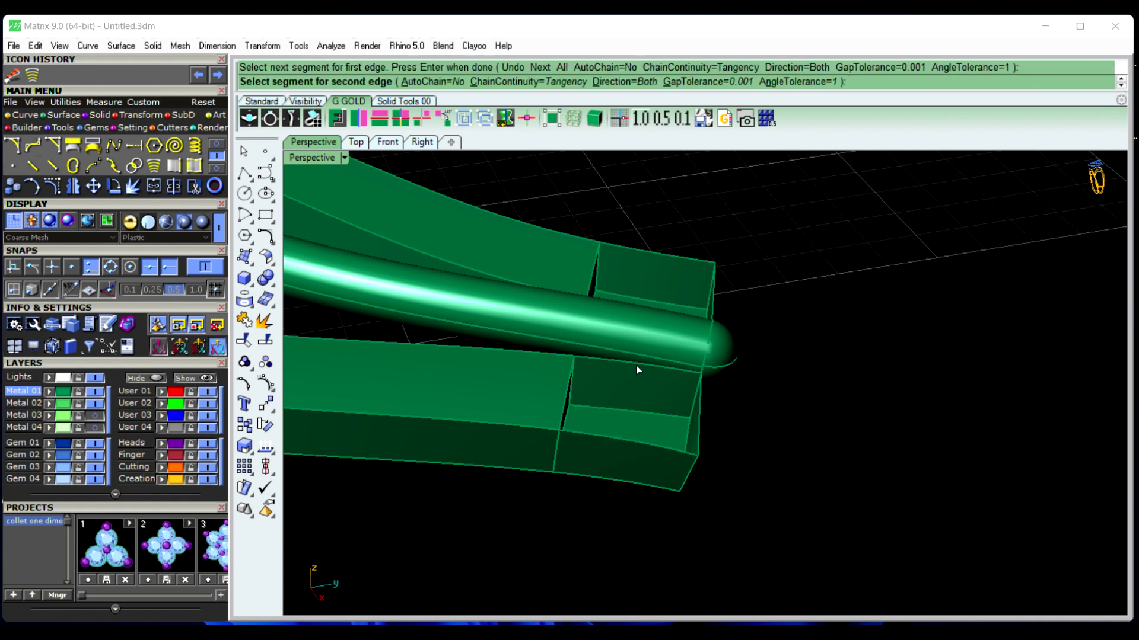
left_click(636, 365)
key("Return")
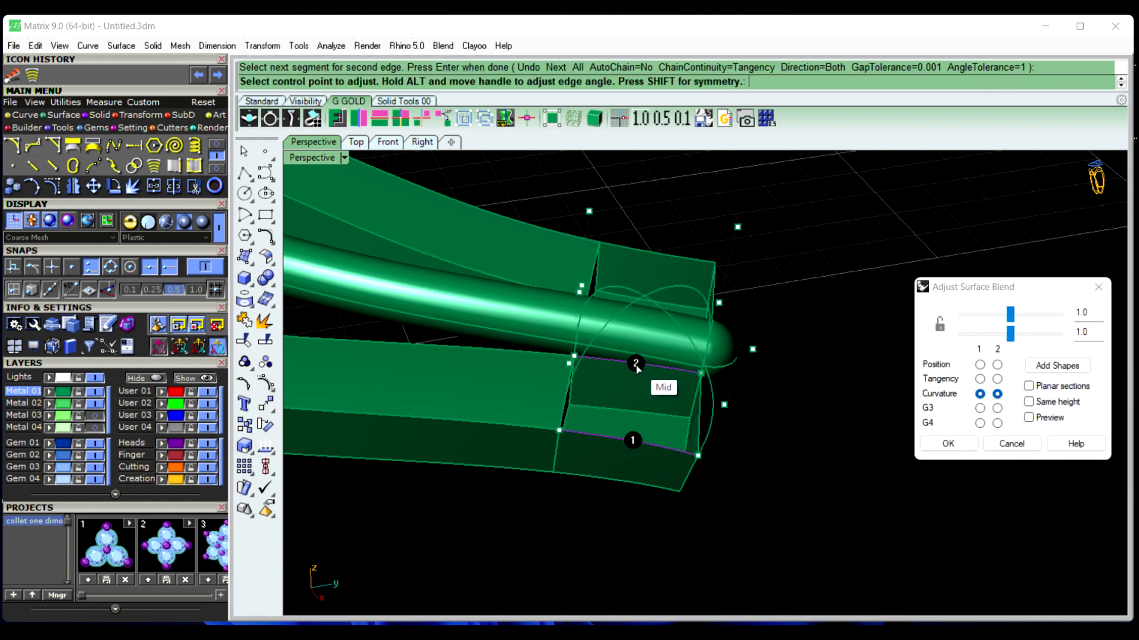
right_click_drag(782, 433, 735, 443)
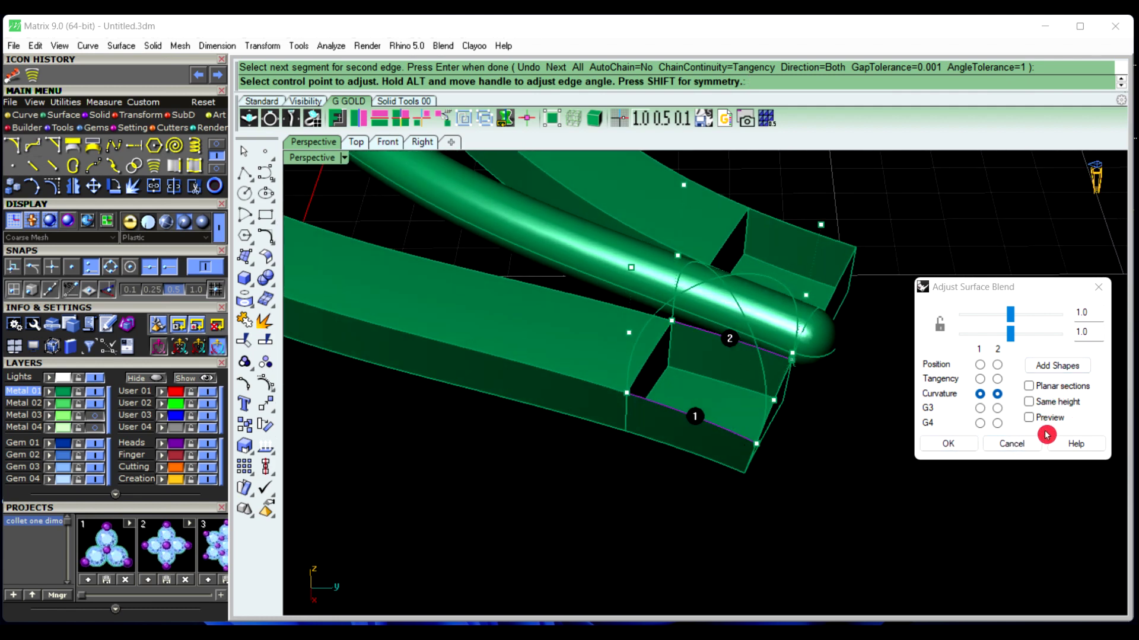
left_click(1029, 418)
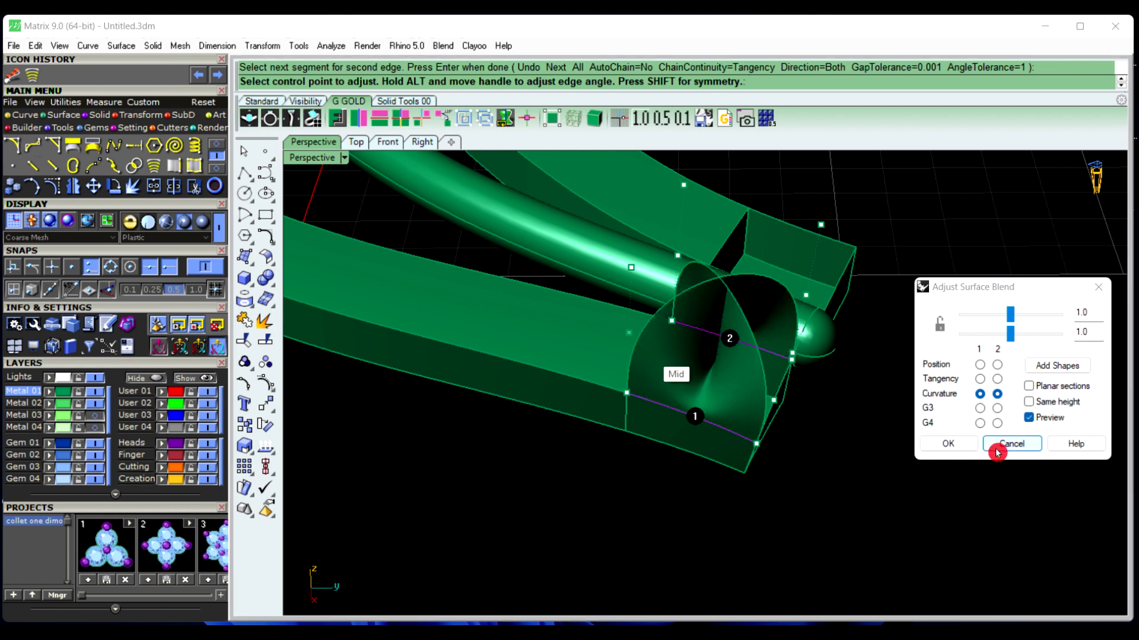
left_click(1024, 445)
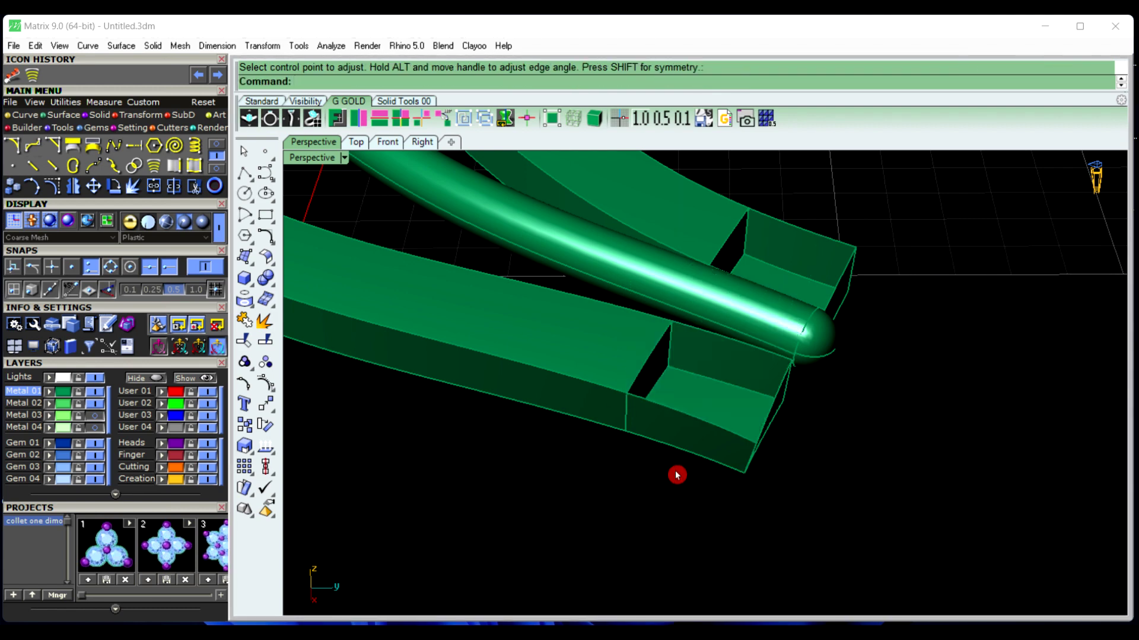
Set up a BlendSrf surface between the two long upper edges of the nearer strand's open end block
right_click_drag(676, 475, 869, 480)
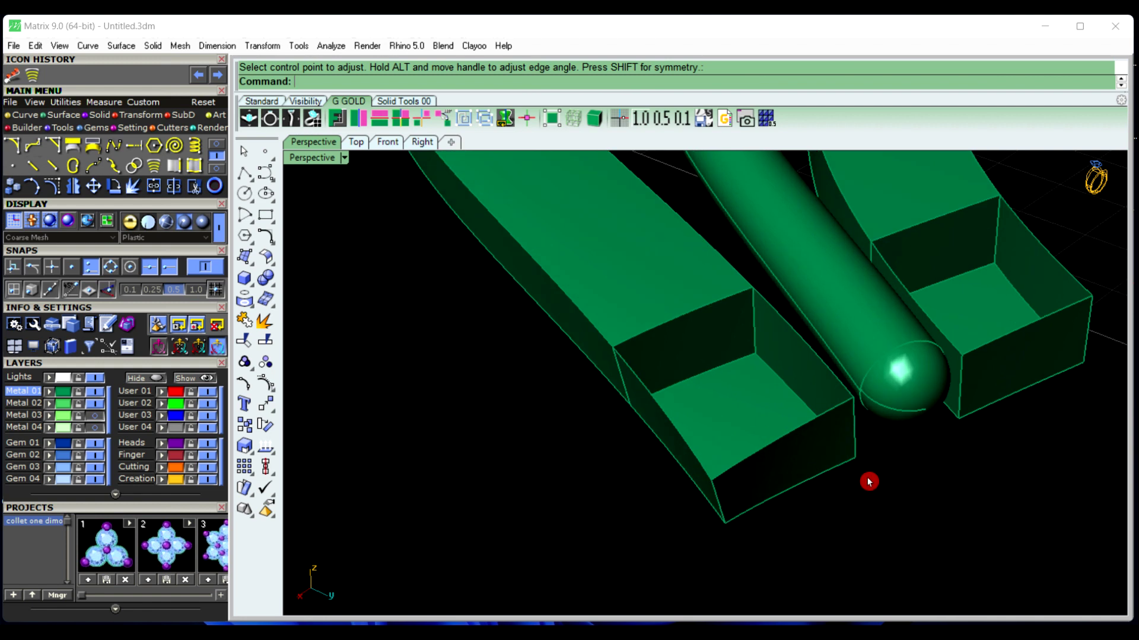
right_click(856, 521)
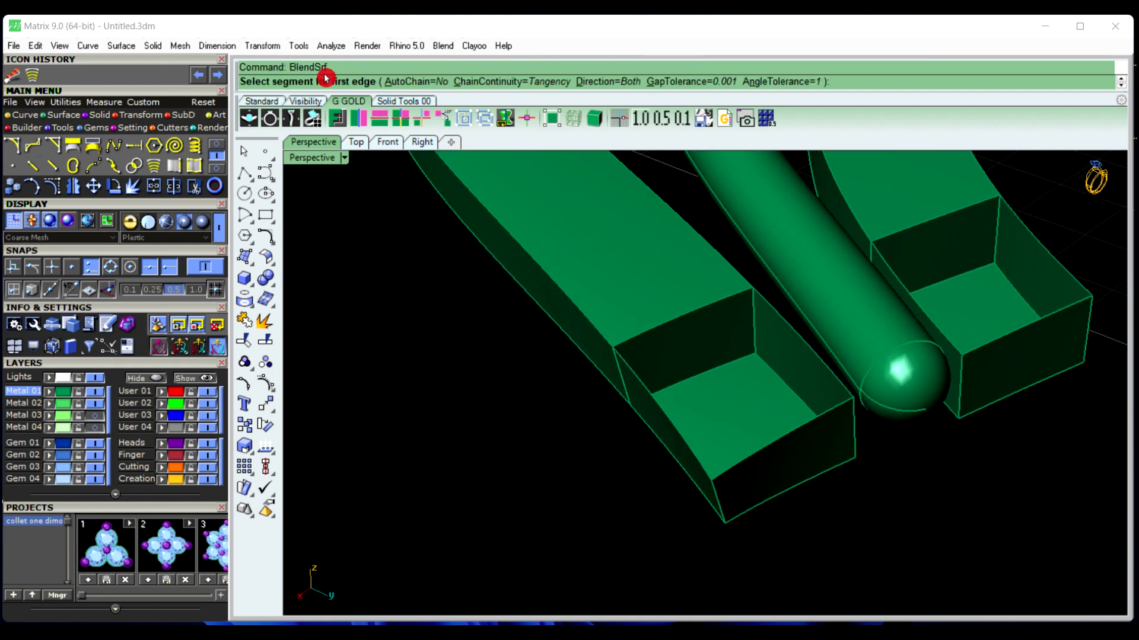
left_click(830, 372)
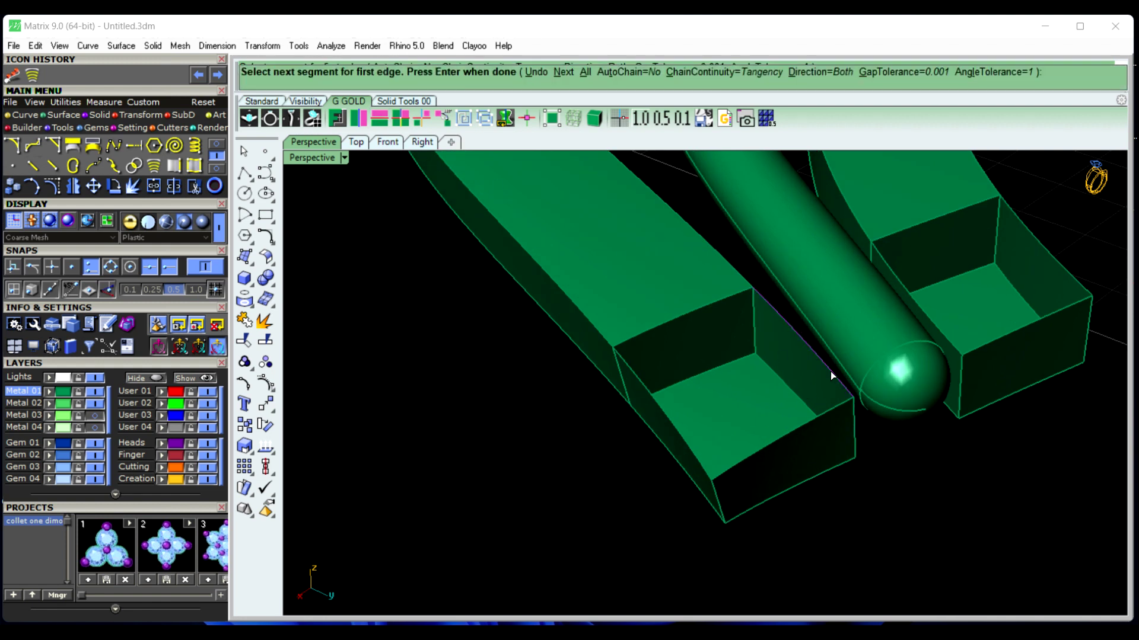
right_click(802, 387)
left_click(678, 433)
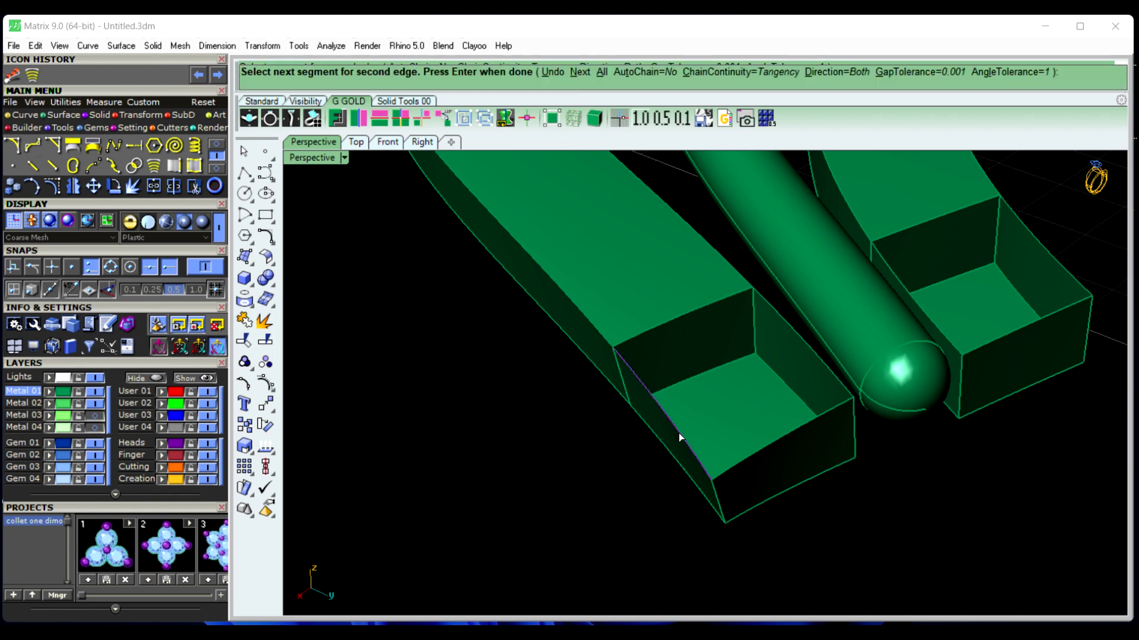
right_click(708, 414)
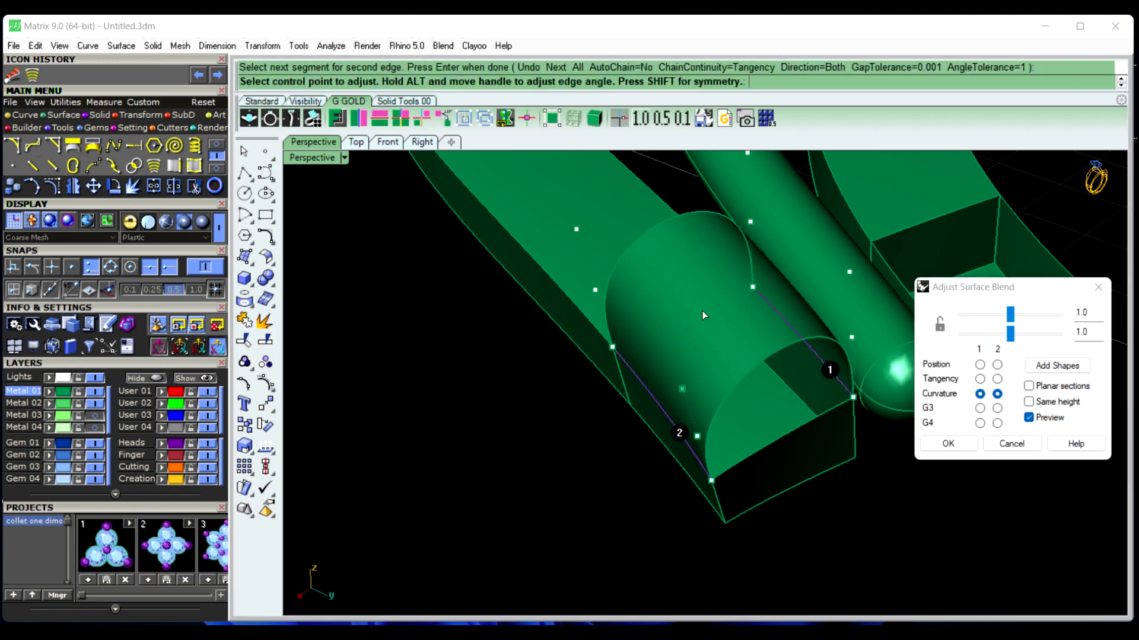
Set both bulge values of the surface blend to 0.3 and create the arched top over the nearer end block
right_click_drag(557, 498, 698, 455)
left_click(1067, 351)
left_click_drag(1101, 315, 1067, 332)
type(".3")
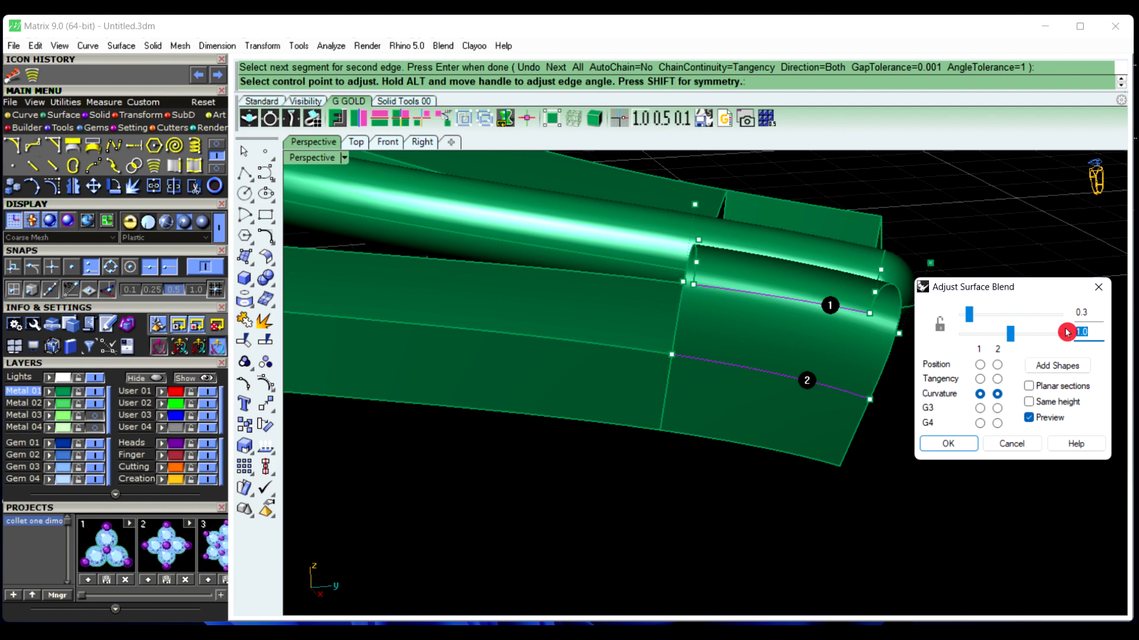
type(".3")
left_click(1017, 308)
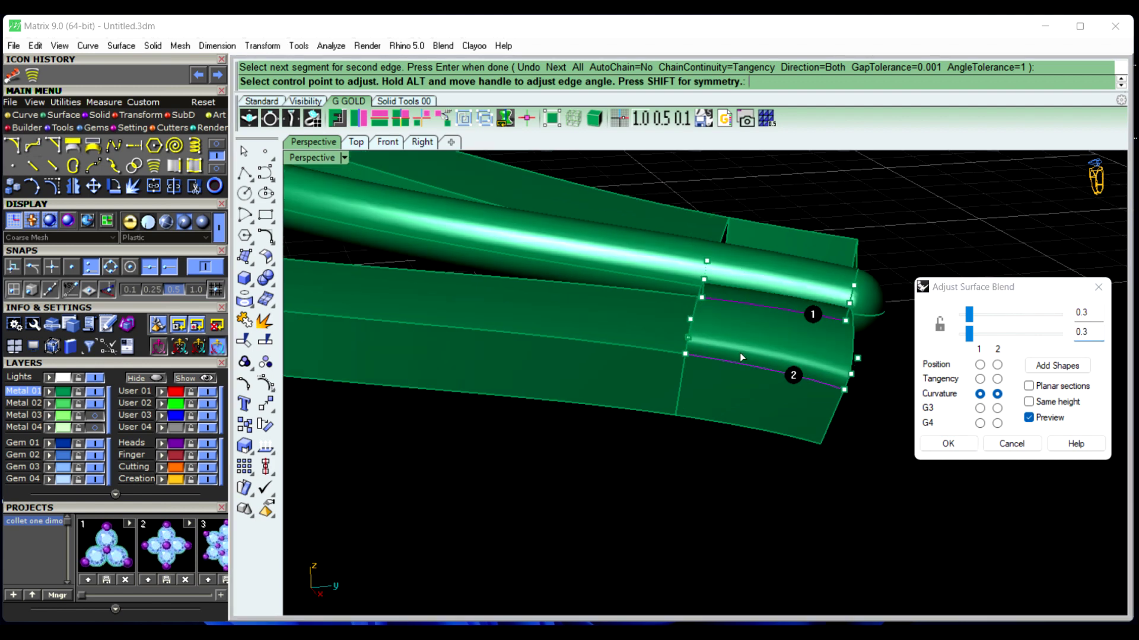
right_click_drag(739, 353, 780, 439)
left_click(930, 451)
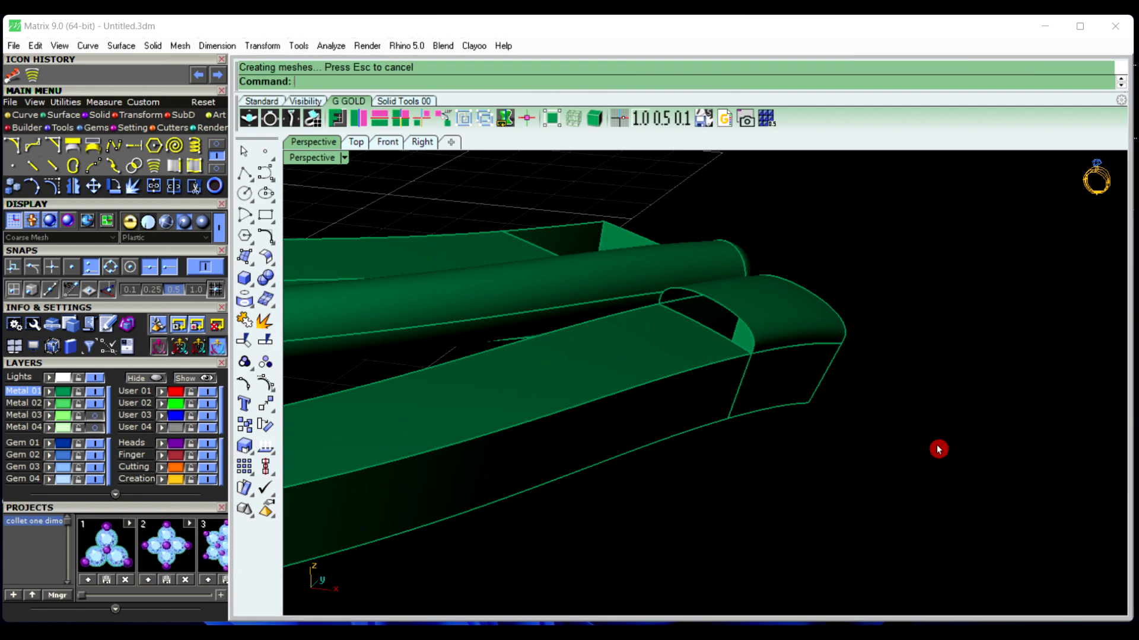
Blend the two long upper edges of the other open end block across the pipe with BlendSrf, both bulge values 0.3
right_click_drag(696, 457, 987, 395)
right_click(987, 395)
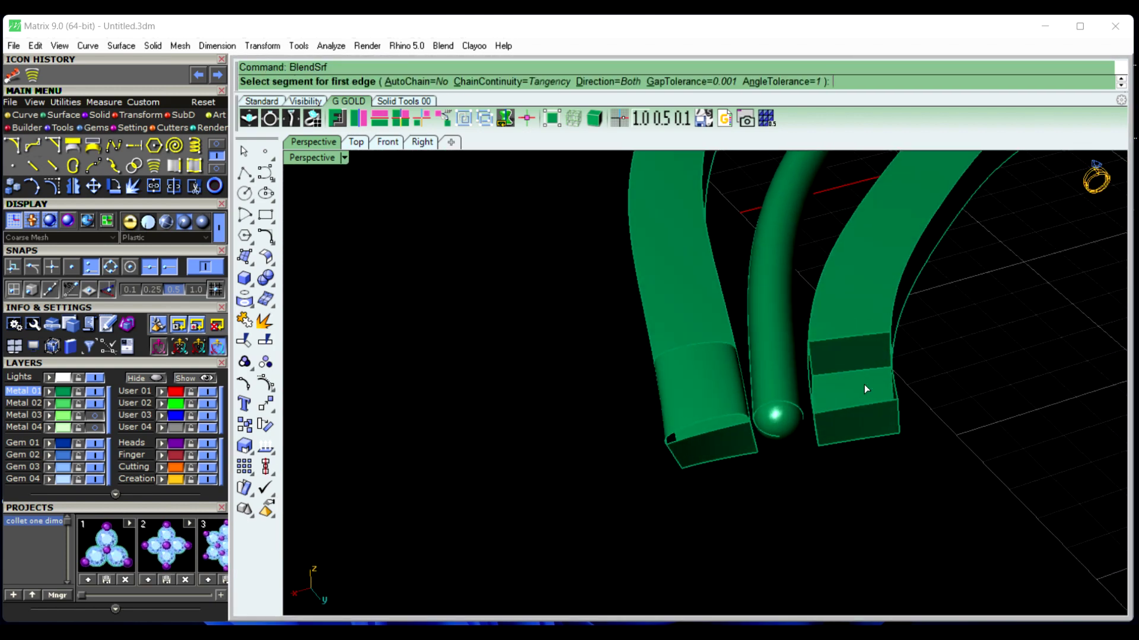
left_click(811, 393)
right_click(813, 393)
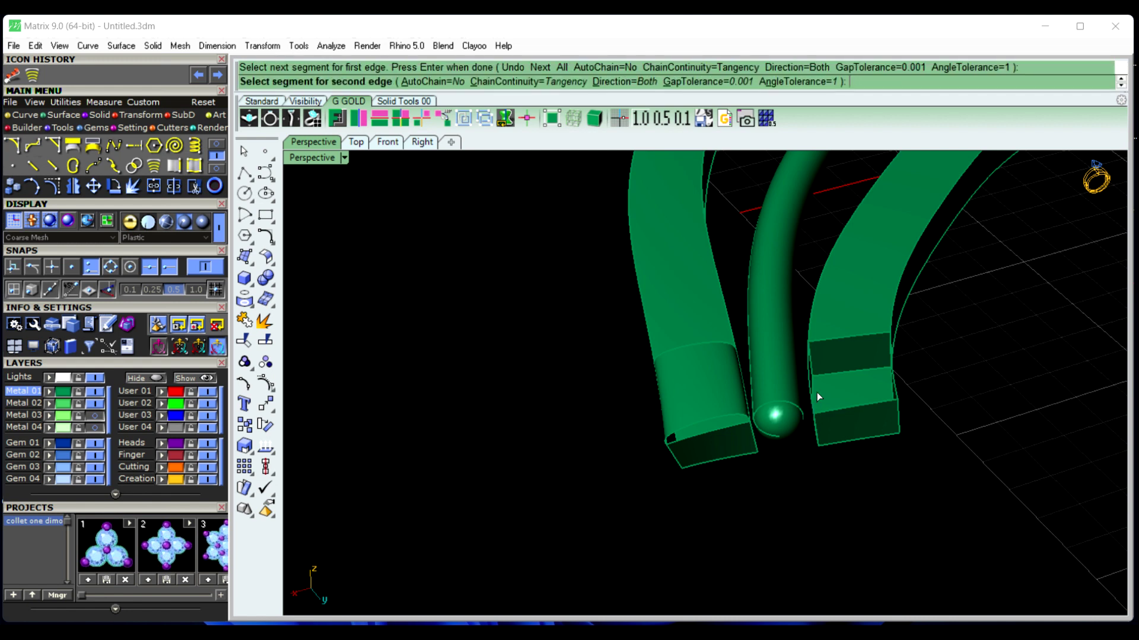
left_click(891, 376)
right_click(891, 375)
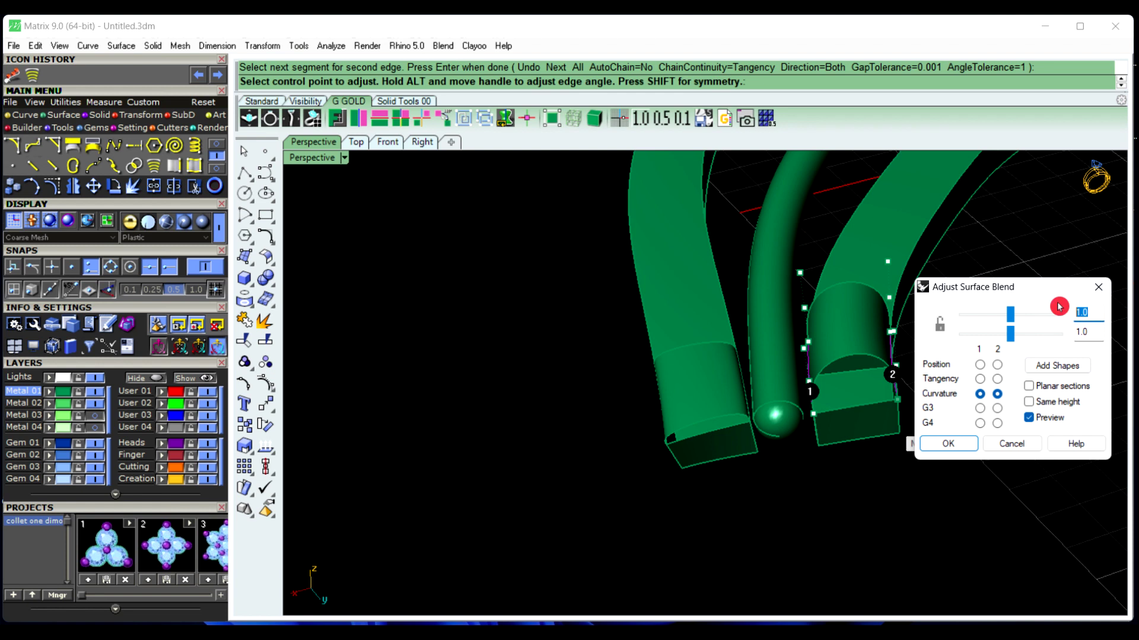
type(".3")
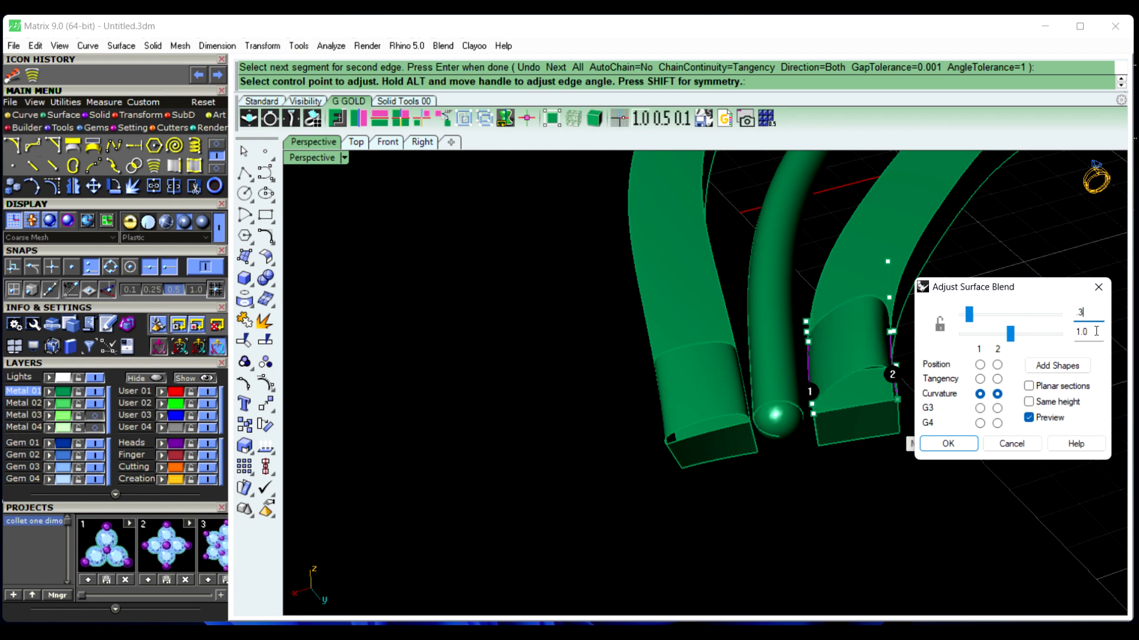
left_click(1065, 331)
type(".3")
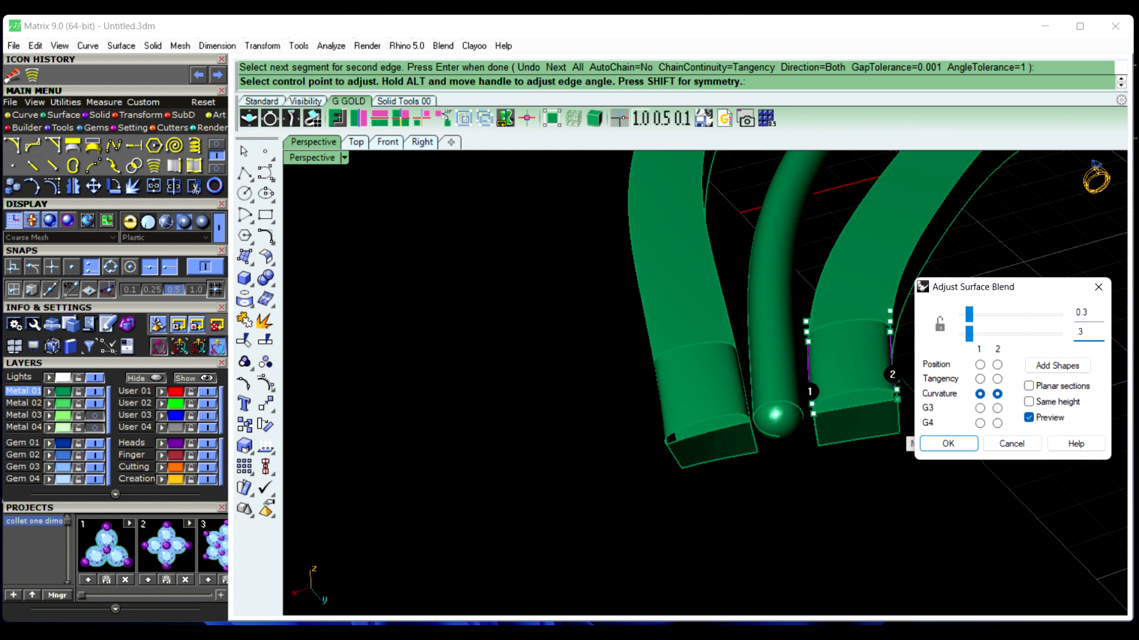
left_click(949, 444)
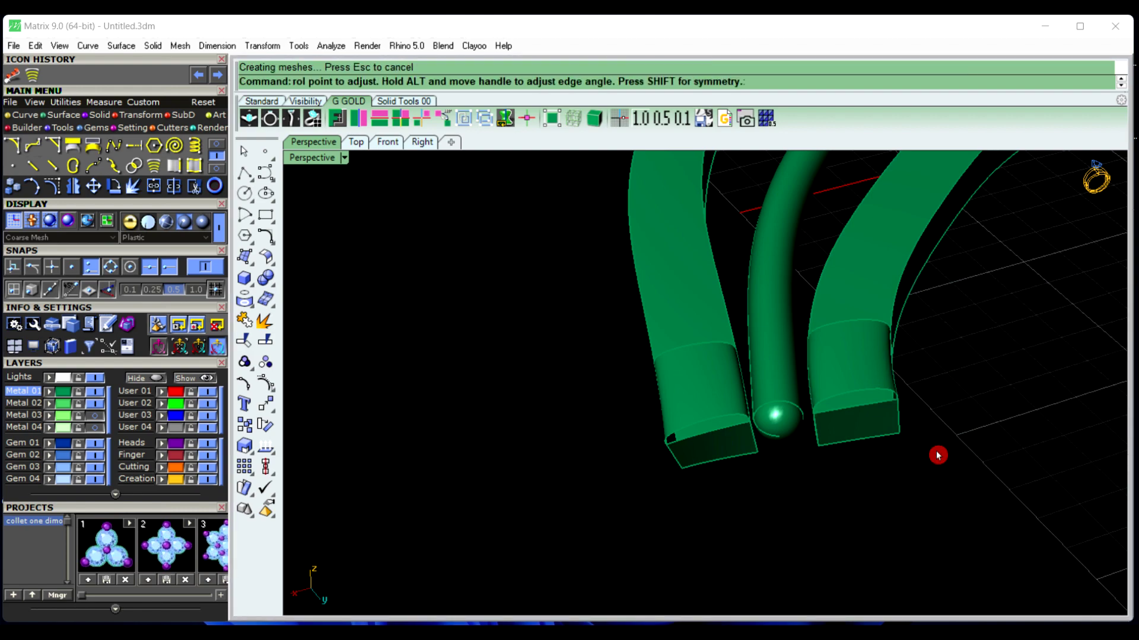
Join the two arched blend surfaces to their strand end blocks
scroll(939, 450, "down", 1)
right_click_drag(939, 449, 716, 321)
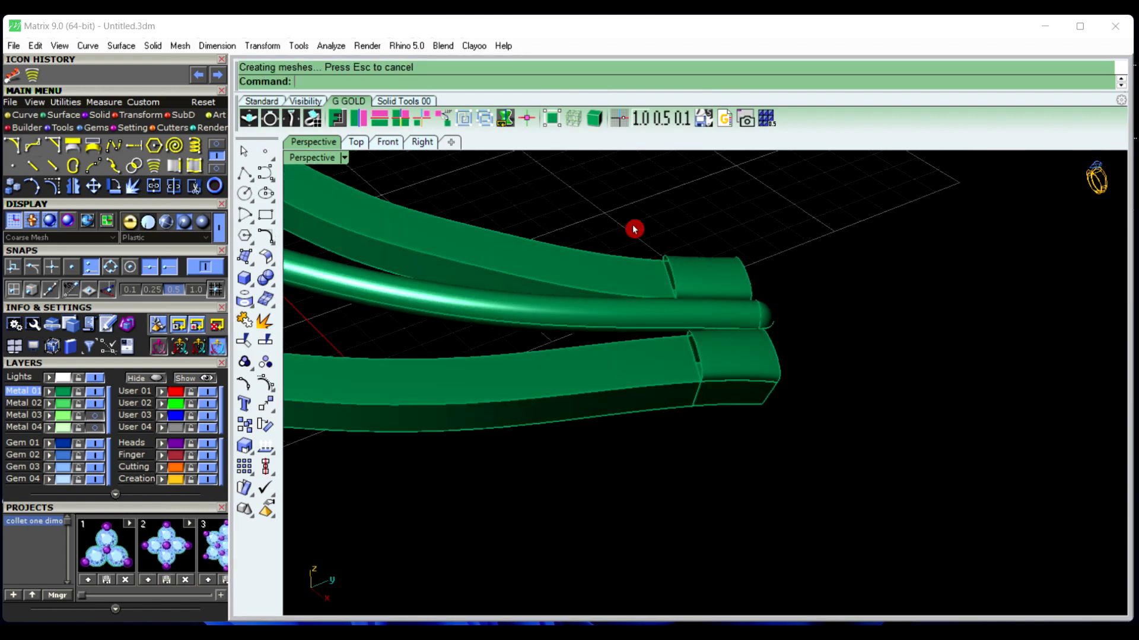
left_click_drag(632, 224, 826, 465)
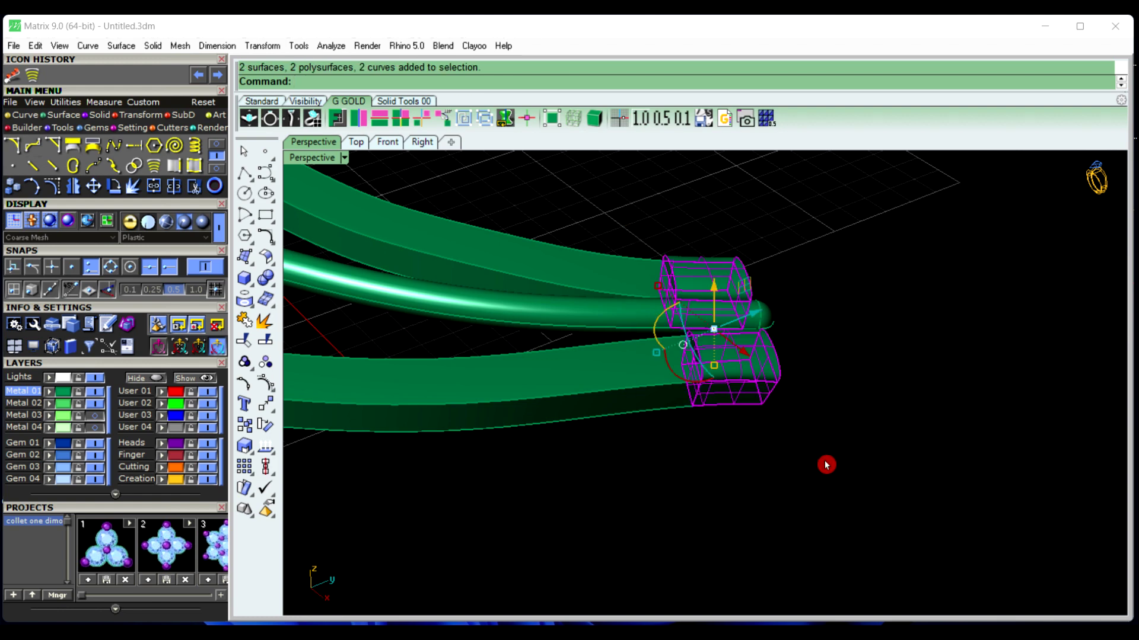
key("Return")
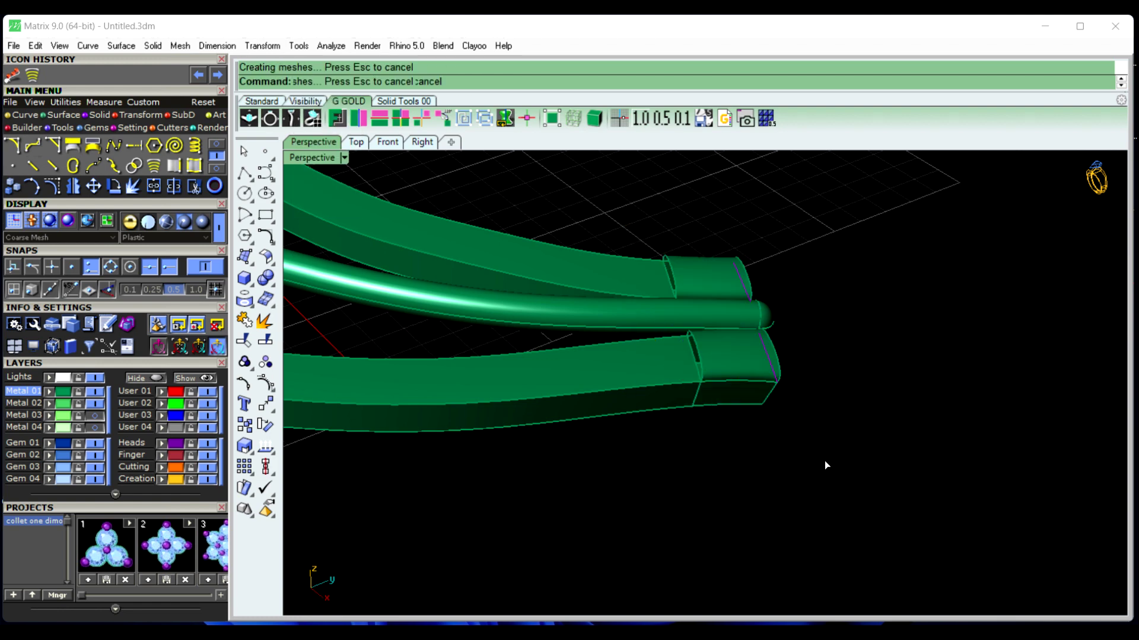
Try to close the open sides of both joined end pieces with Cap
right_click_drag(826, 465, 804, 453)
left_click_drag(632, 213, 837, 471)
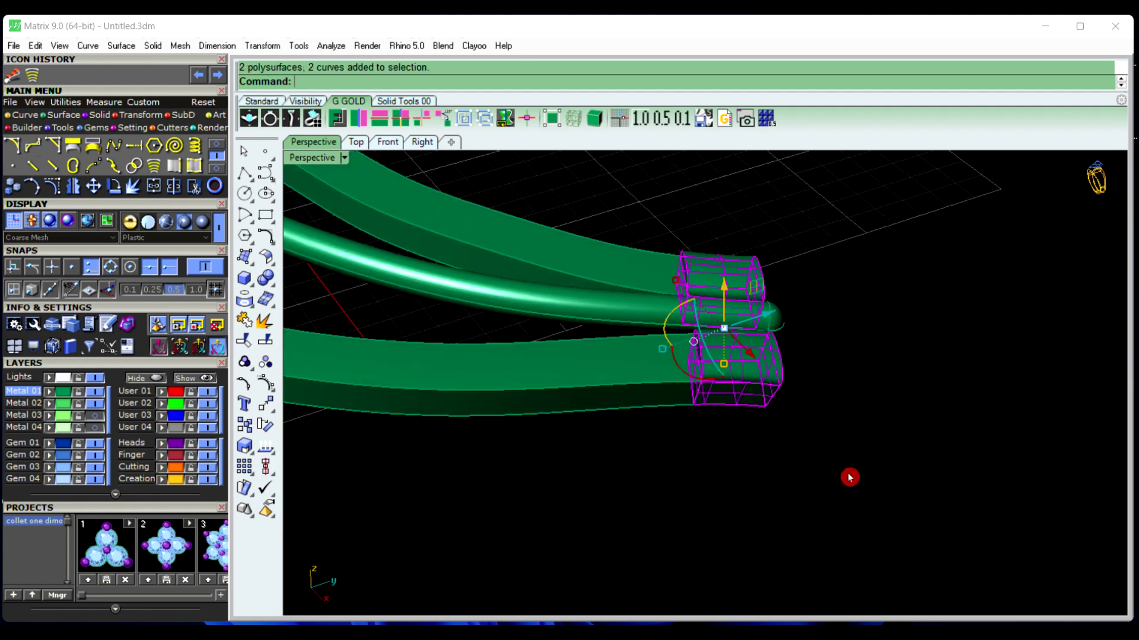
left_click(746, 479)
right_click_drag(652, 478, 640, 504)
left_click_drag(585, 170, 859, 488)
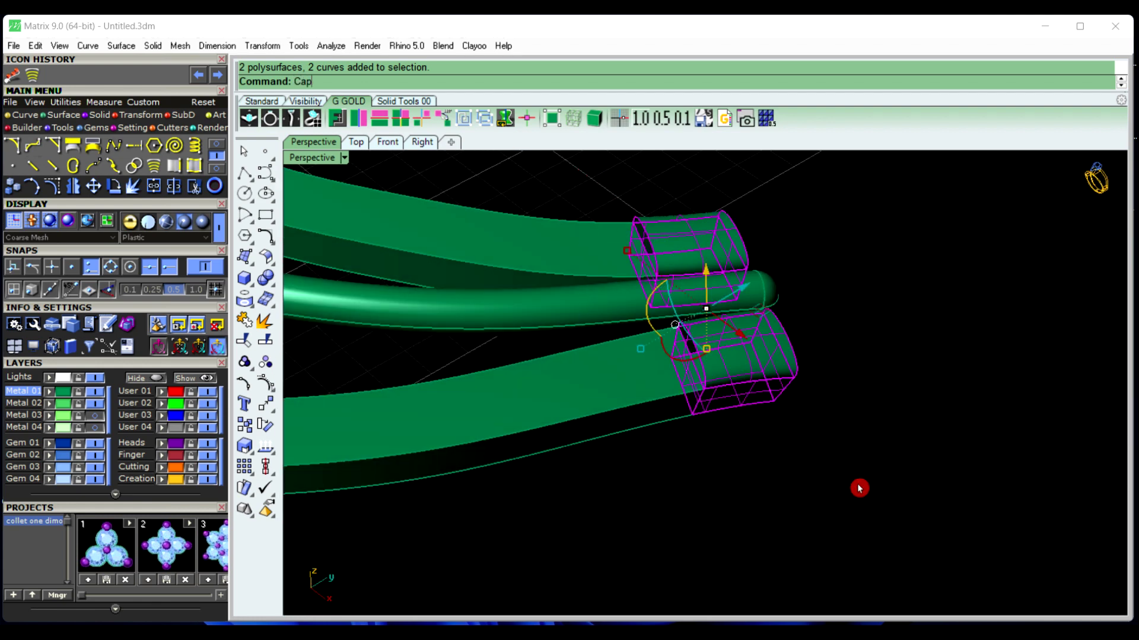
key("Return")
left_click(860, 488)
right_click_drag(859, 489, 747, 437)
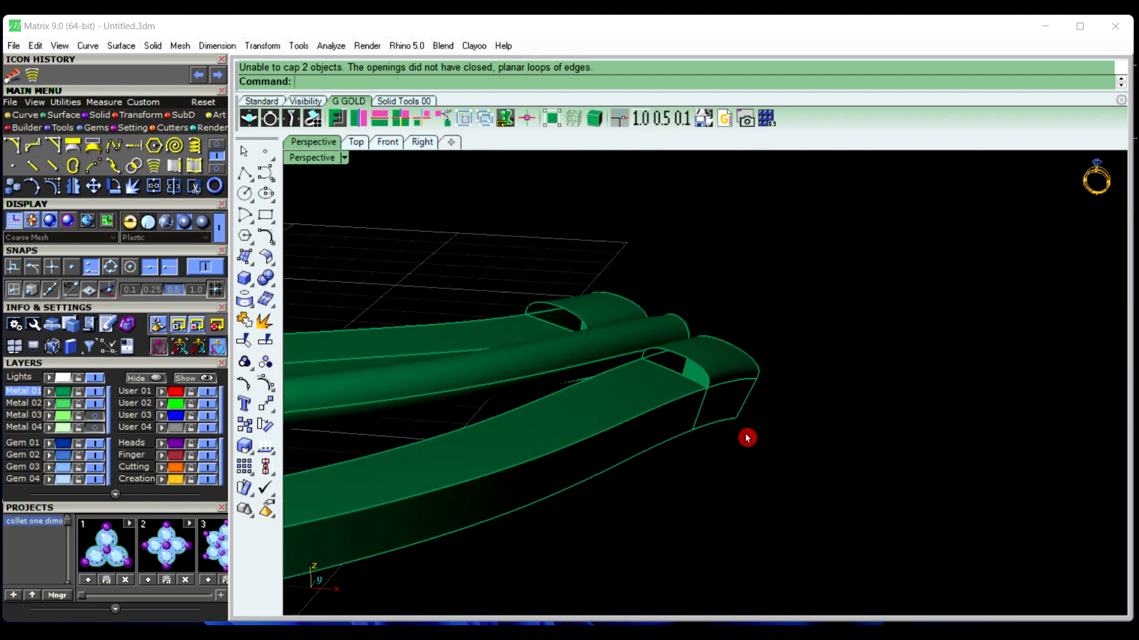
Close the inner arched opening of the nearer end piece with EdgeSrf, using the arch edge and the straight edge below it
right_click_drag(744, 513, 794, 509)
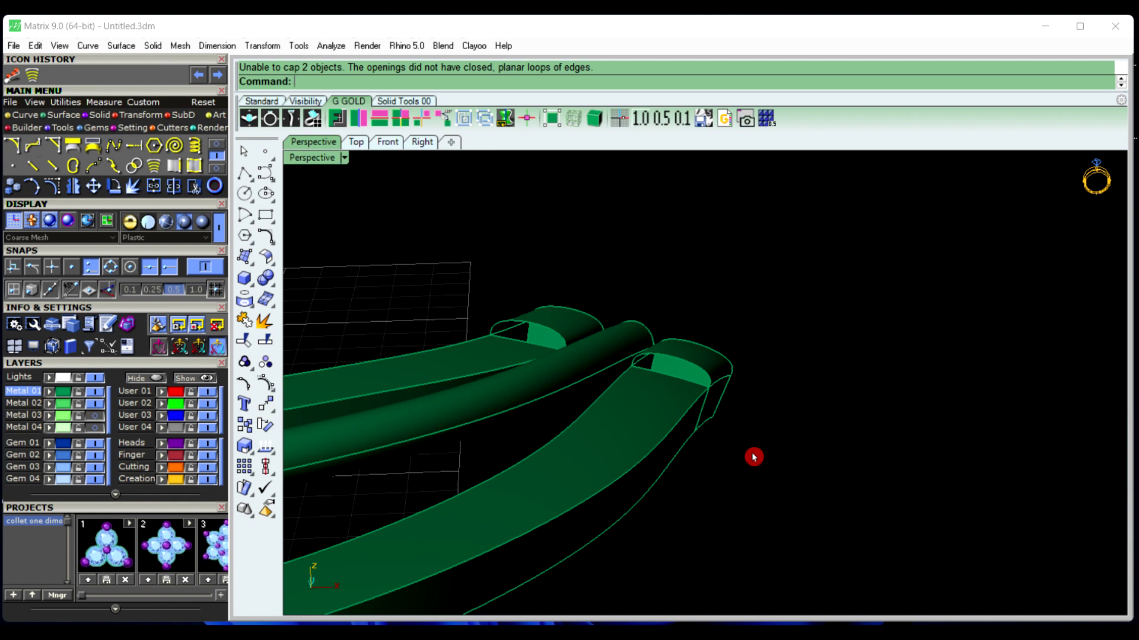
type("EdgeSrf")
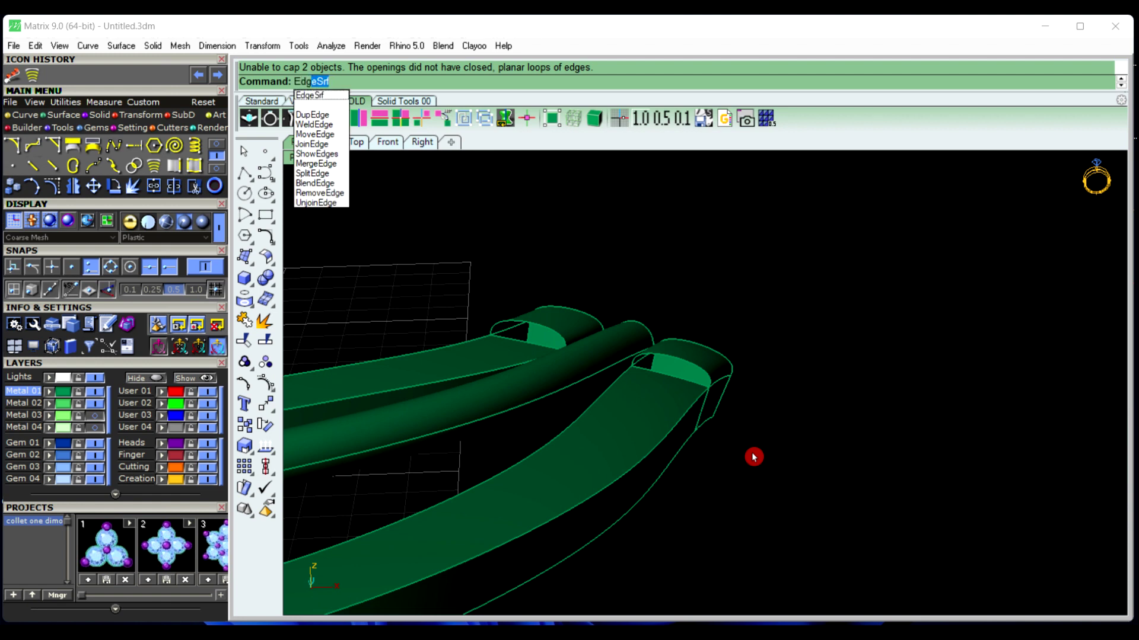
right_click(754, 457)
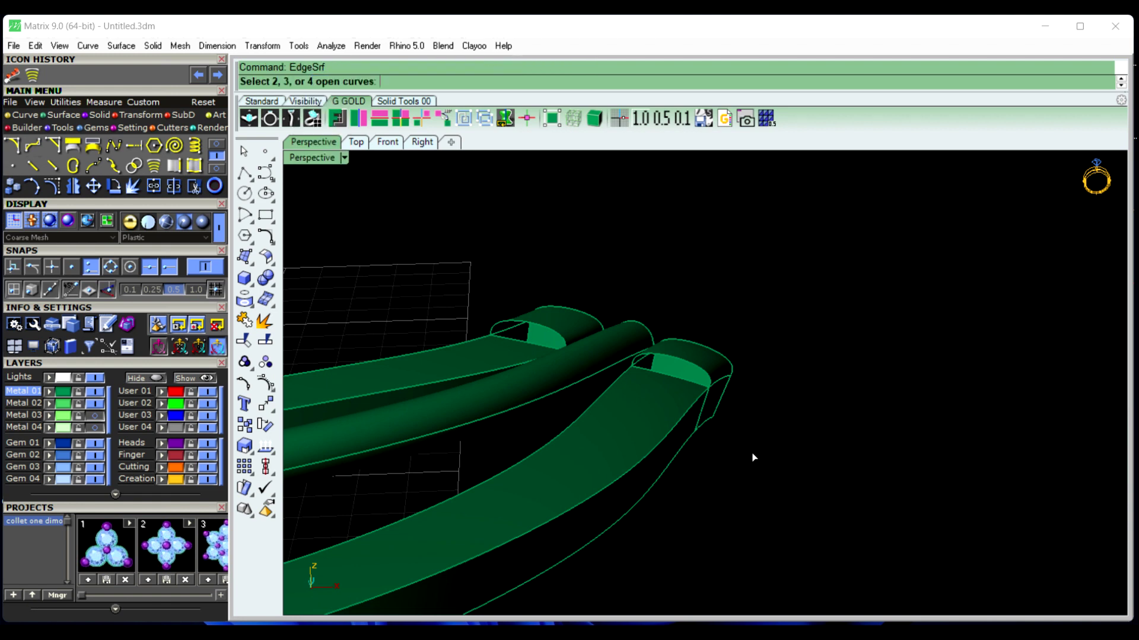
right_click_drag(753, 458, 663, 344)
scroll(663, 343, "up", 2)
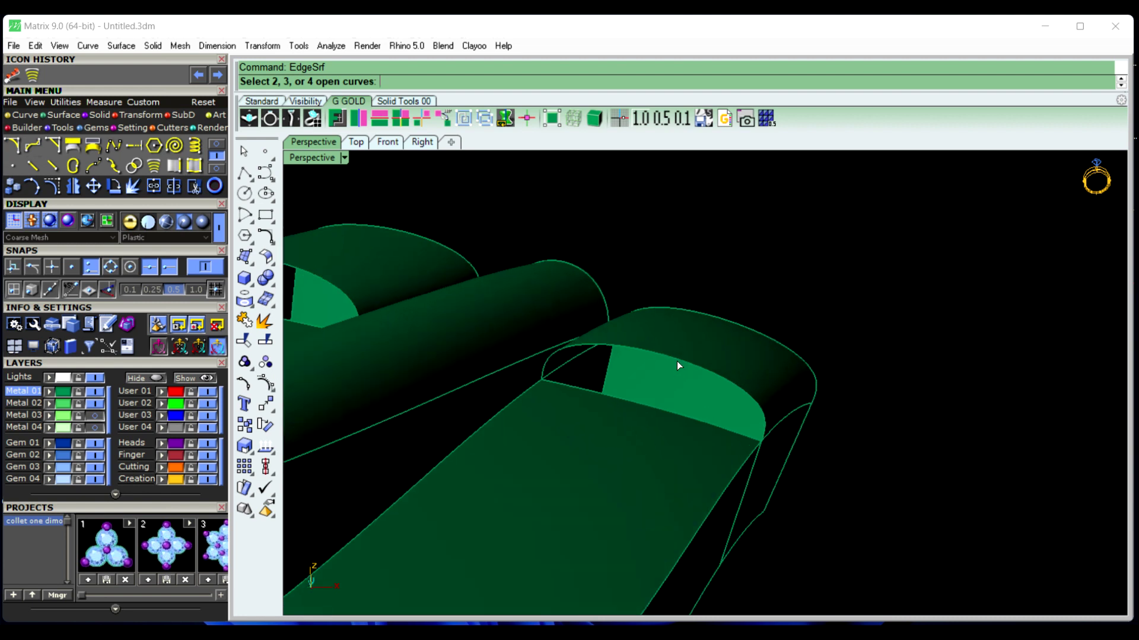
left_click(678, 361)
left_click(678, 414)
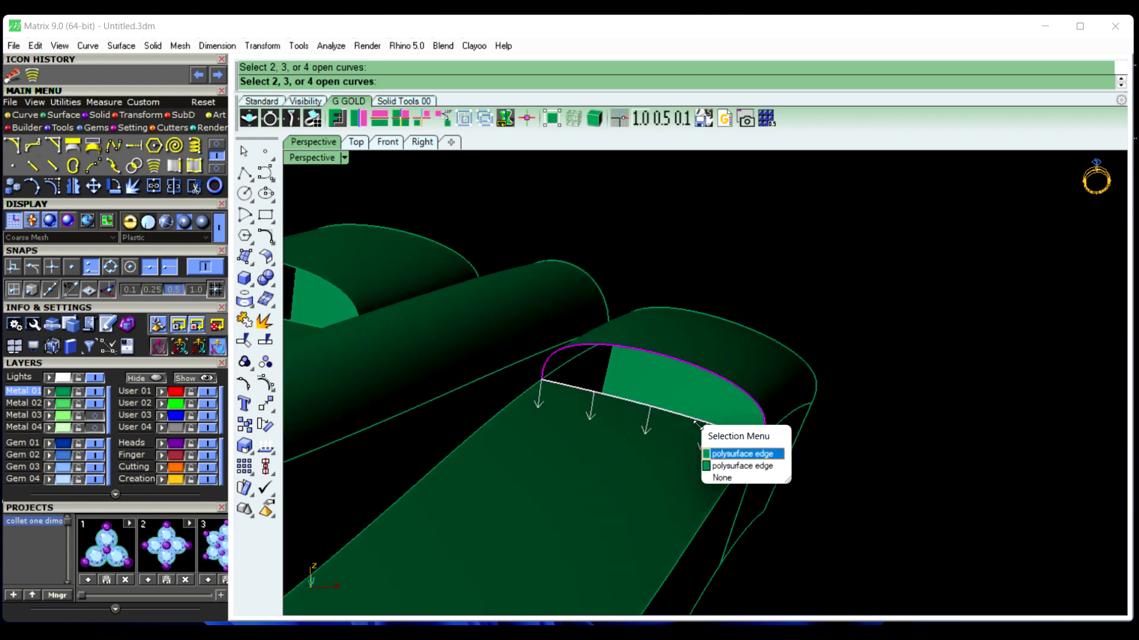
left_click(725, 455)
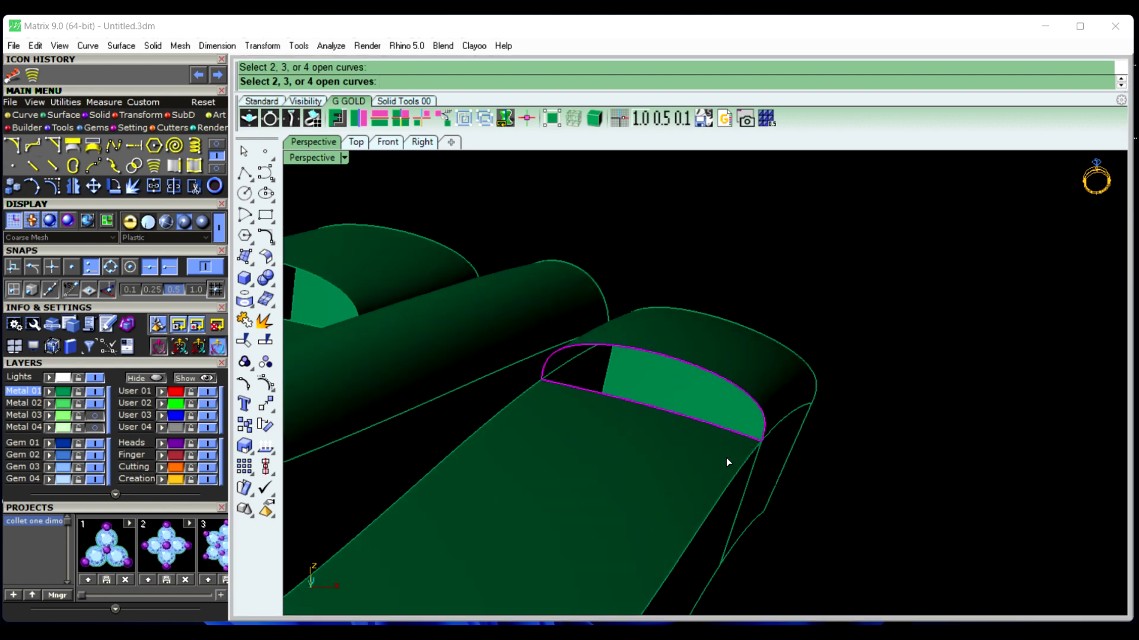
right_click_drag(804, 506, 714, 451)
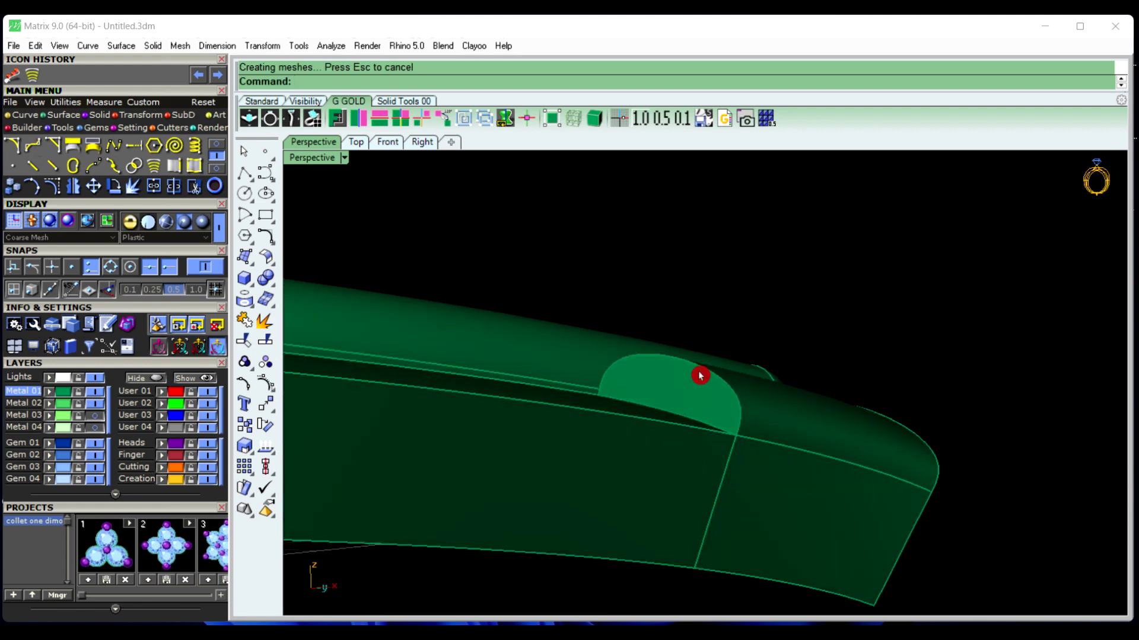
Close the outer arched opening of the same end piece with an EdgeSrf surface between its arch and straight edge
right_click_drag(771, 480, 741, 541)
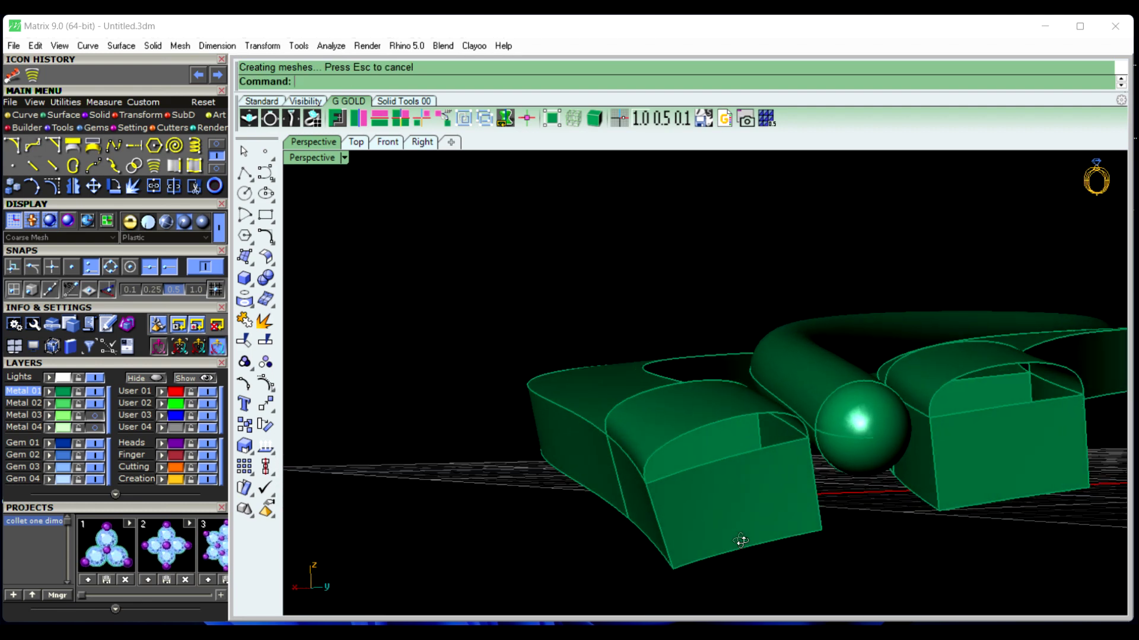
right_click(500, 542)
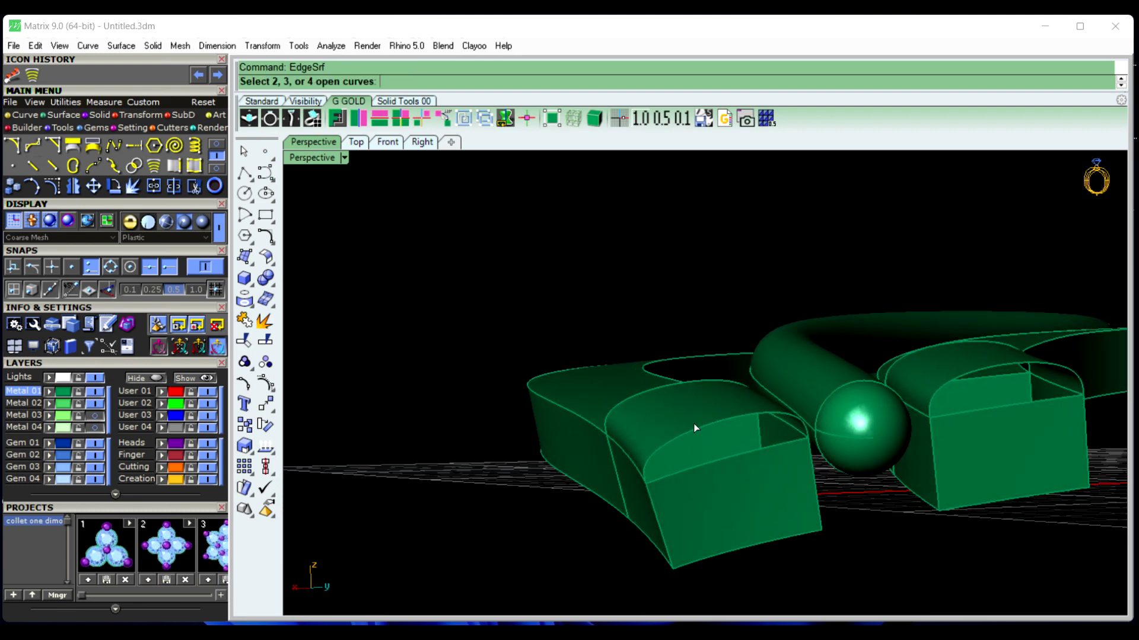
left_click(726, 461)
right_click(727, 461)
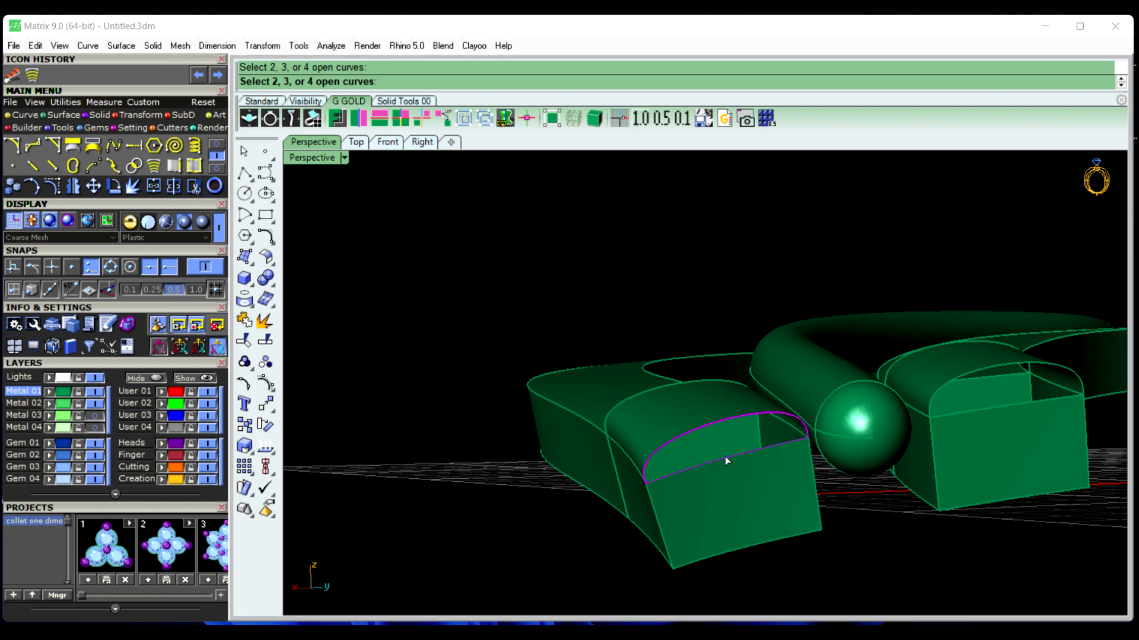
right_click(515, 544)
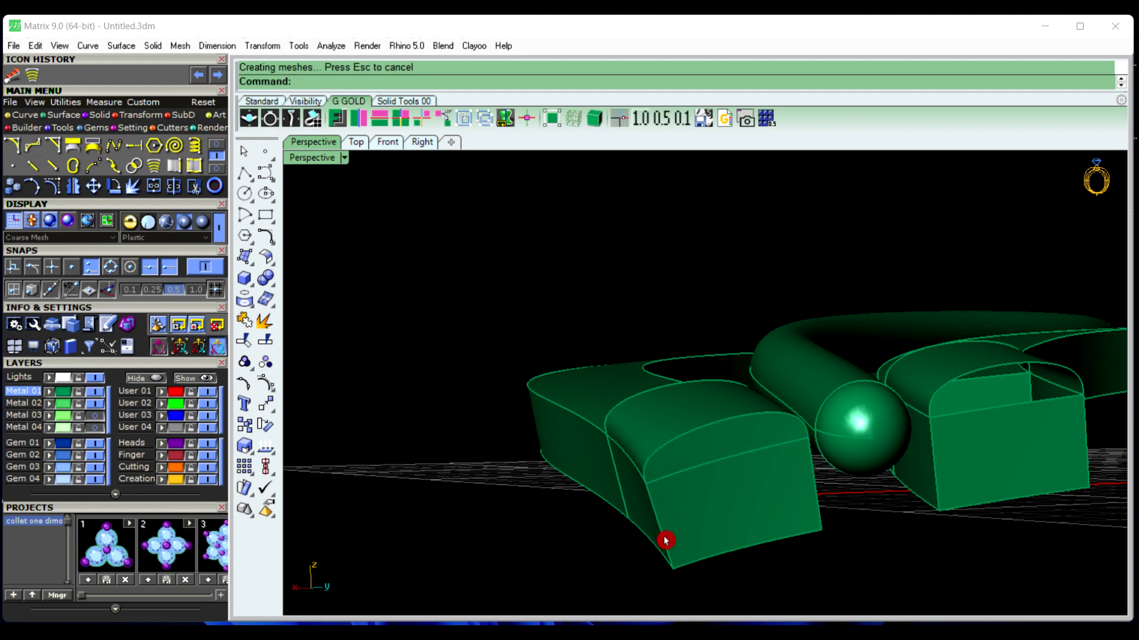
Fill the outer arched opening of the other end piece, across the pipe, with EdgeSrf from its arch and straight polysurface edge
right_click_drag(665, 540, 892, 481)
right_click(998, 475)
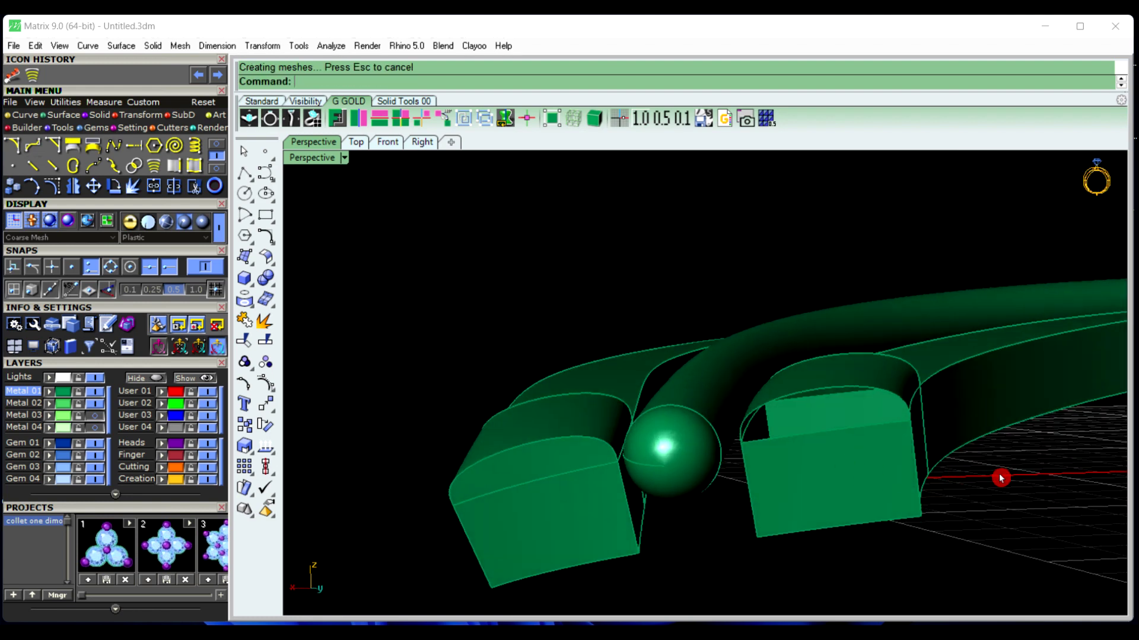
left_click(814, 391)
left_click(833, 435)
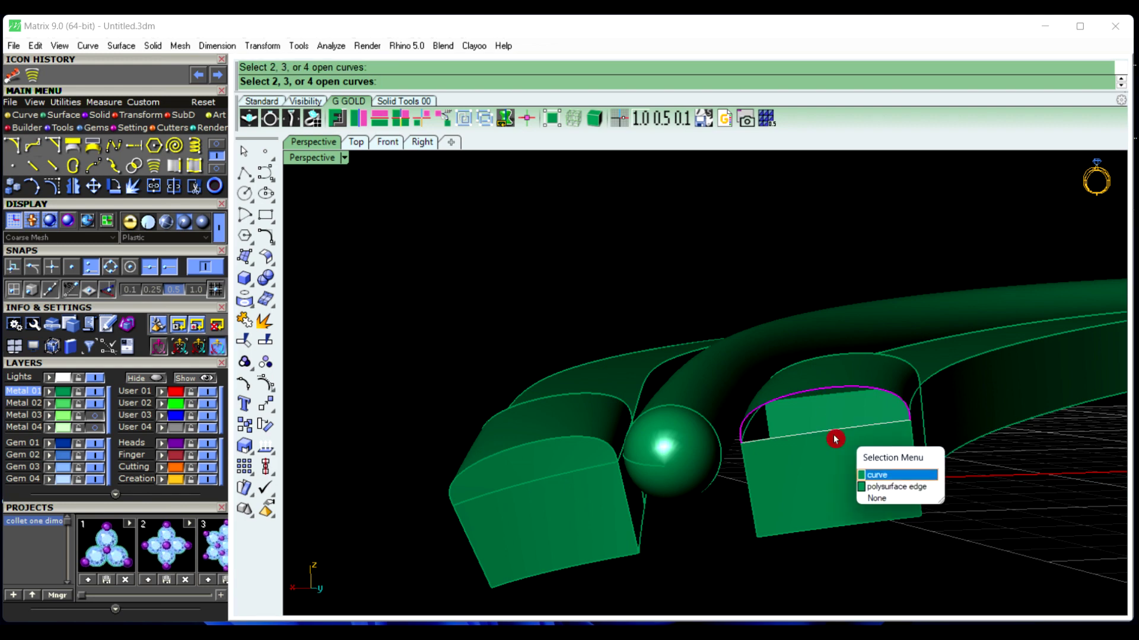
left_click(872, 490)
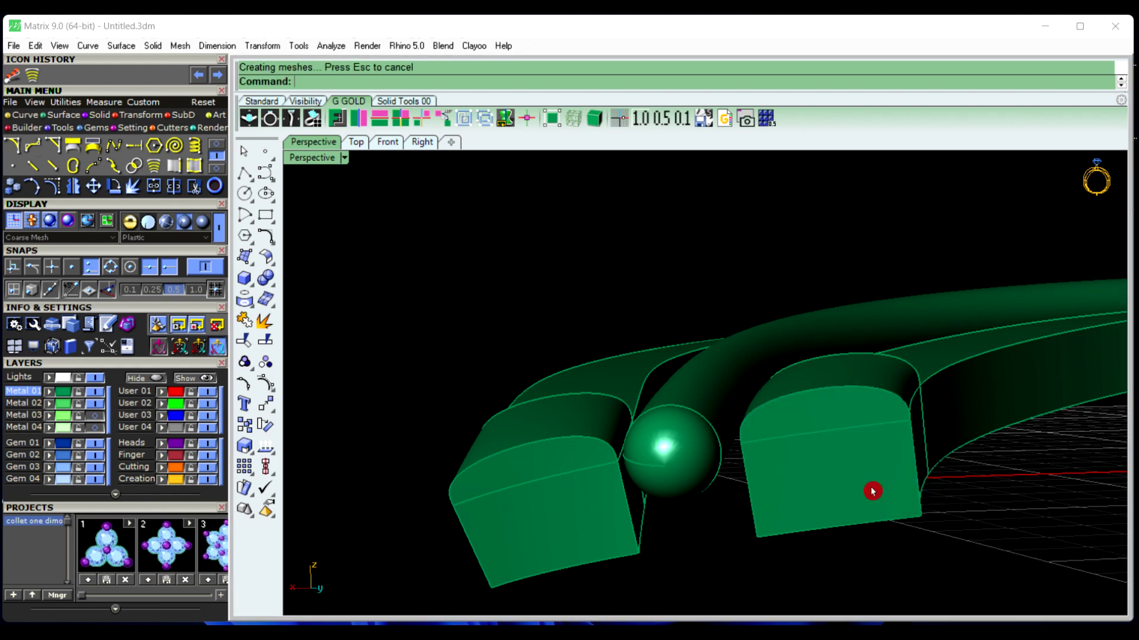
Fill the remaining inner arched opening of the end piece across the pipe with an EdgeSrf surface
right_click_drag(872, 491, 720, 487)
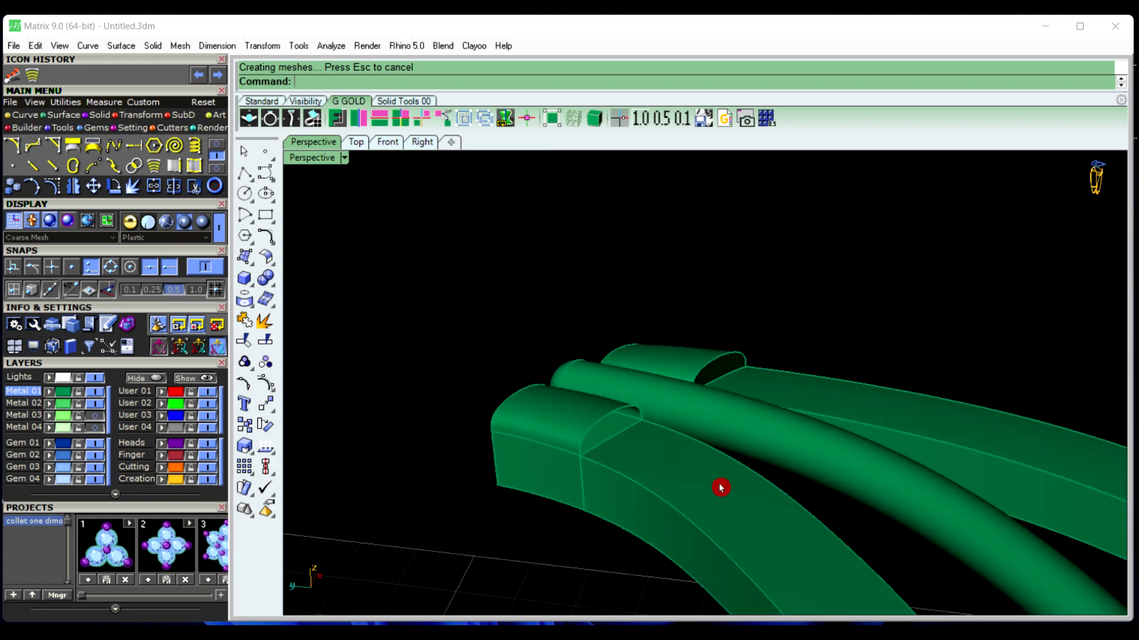
scroll(617, 424, "up", 2)
right_click(617, 424)
left_click(615, 407)
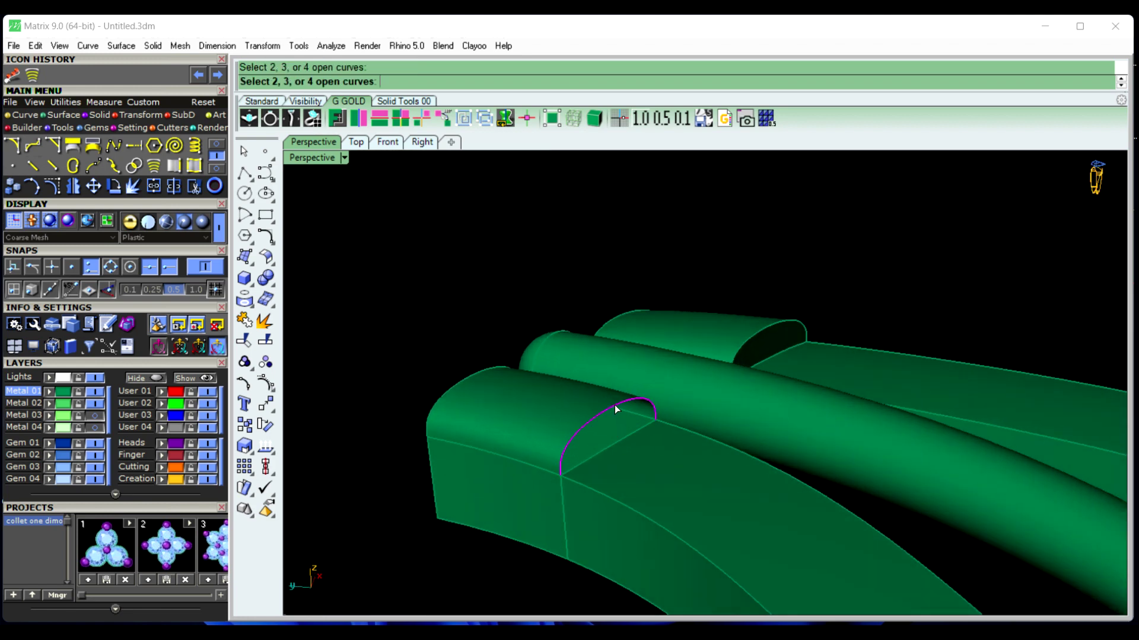
left_click(621, 436)
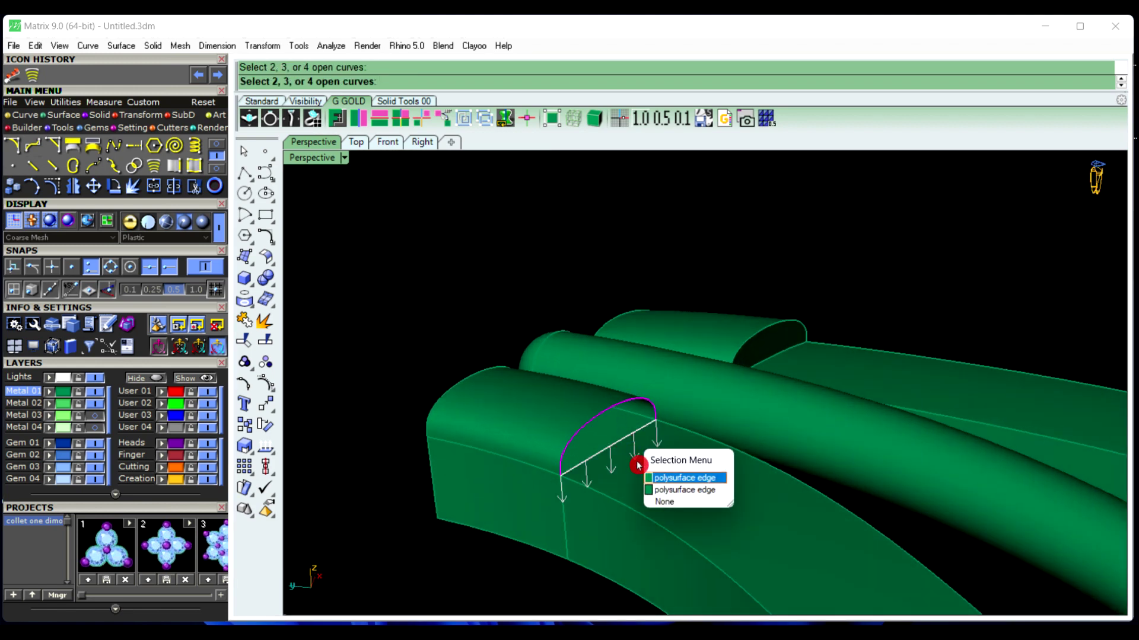
left_click(664, 492)
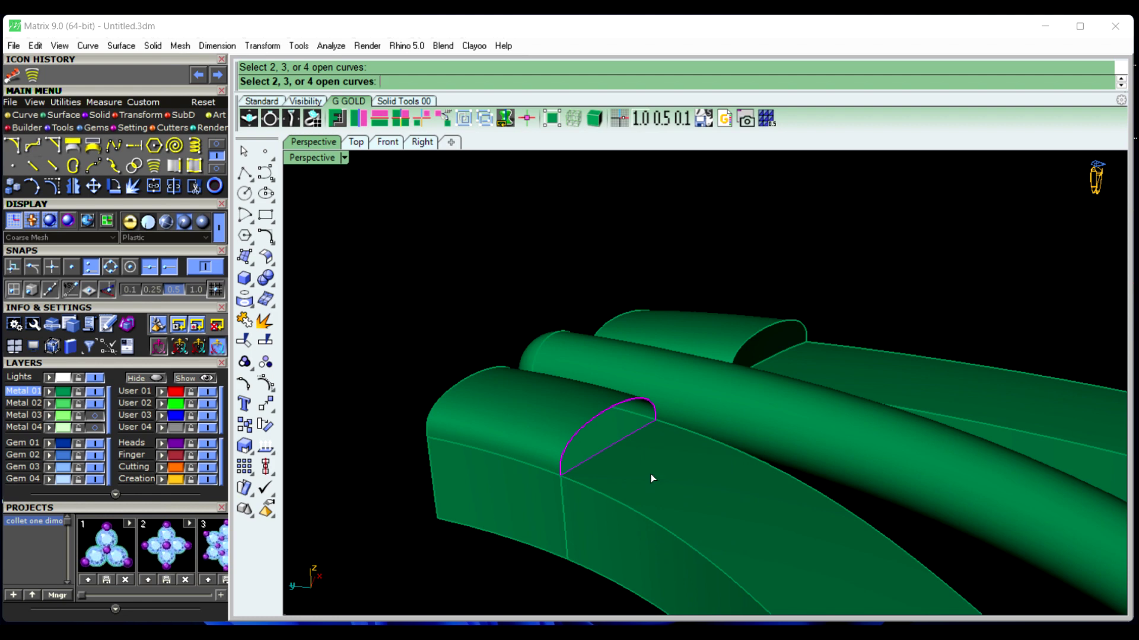
right_click(650, 474)
Select both end pieces together with their four arched closing surfaces and join them into solids
right_click_drag(653, 475, 724, 442)
left_click(730, 438)
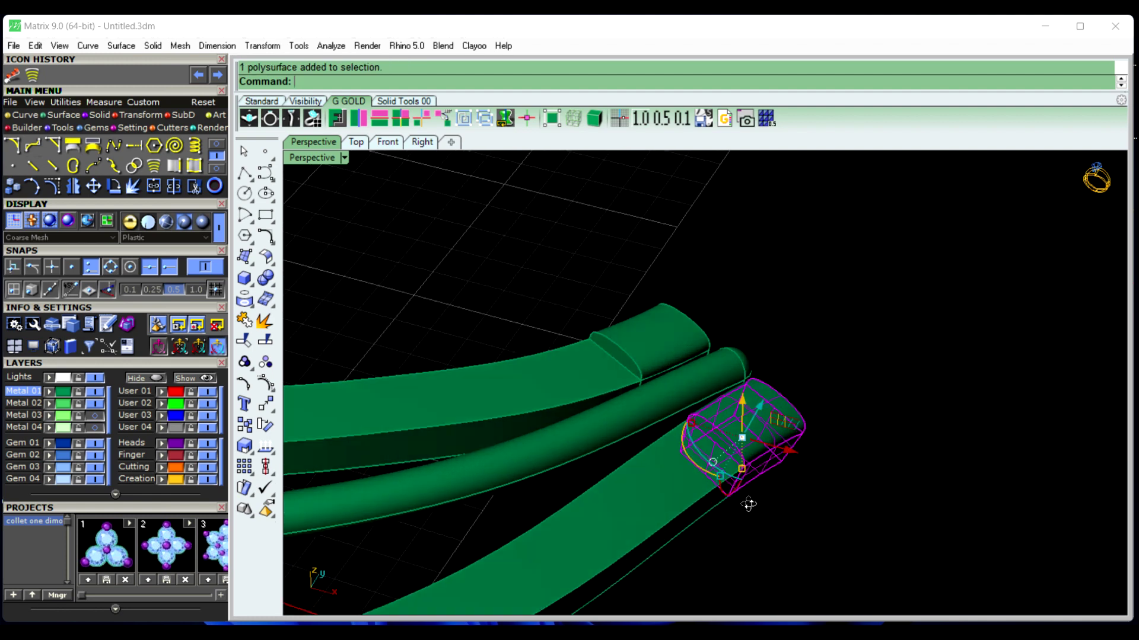
scroll(750, 451, "up", 5)
left_click(735, 415)
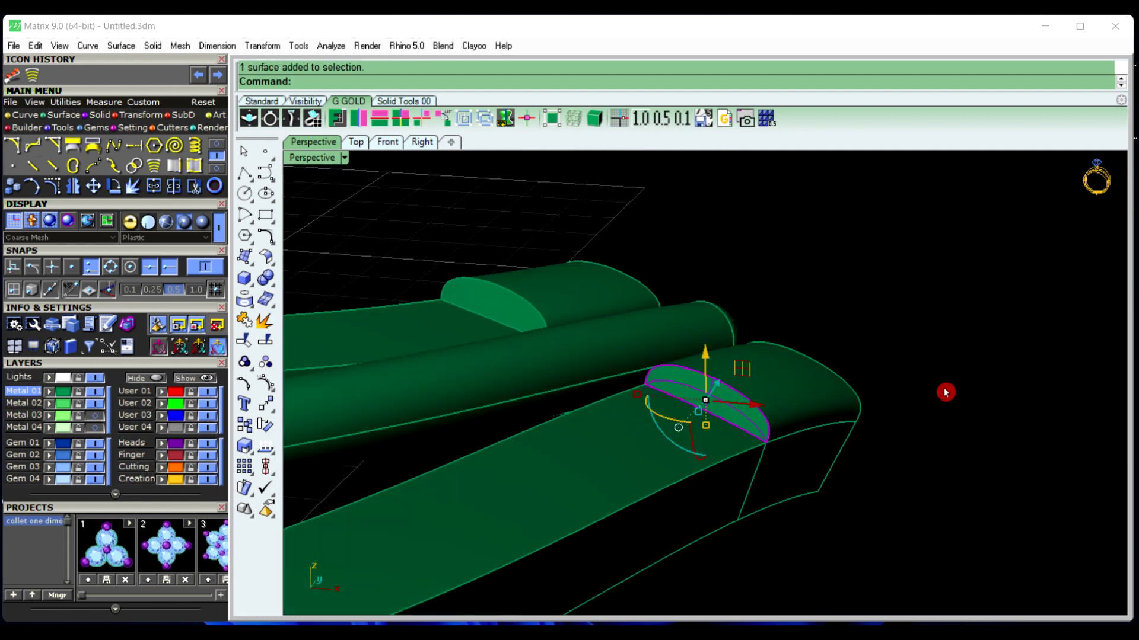
left_click(491, 303)
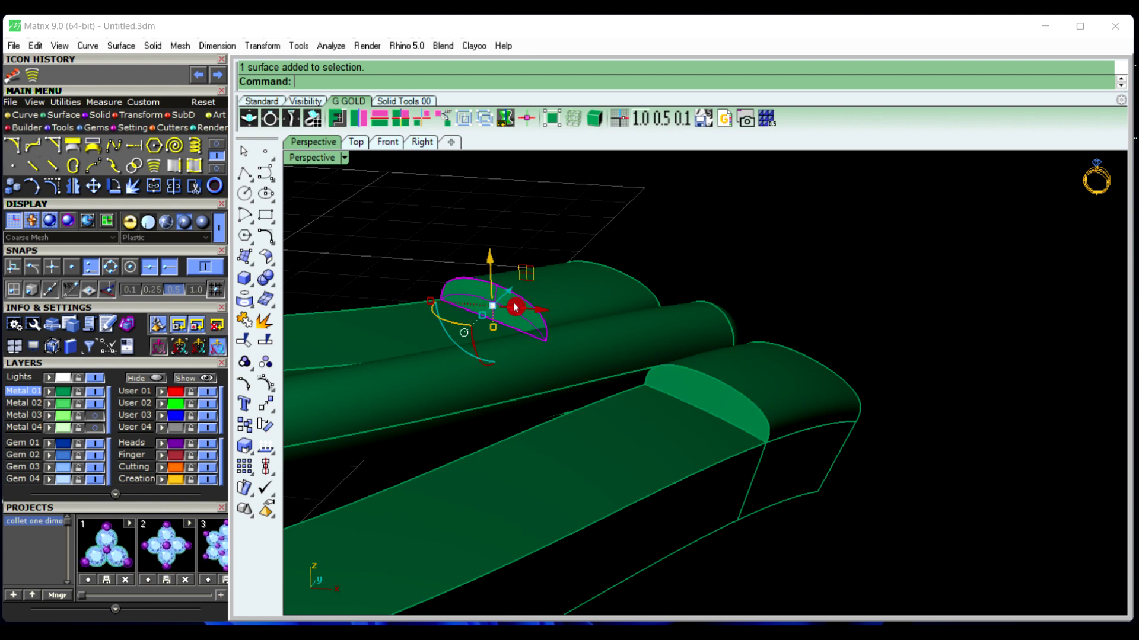
left_click(738, 262)
right_click_drag(737, 263, 655, 241)
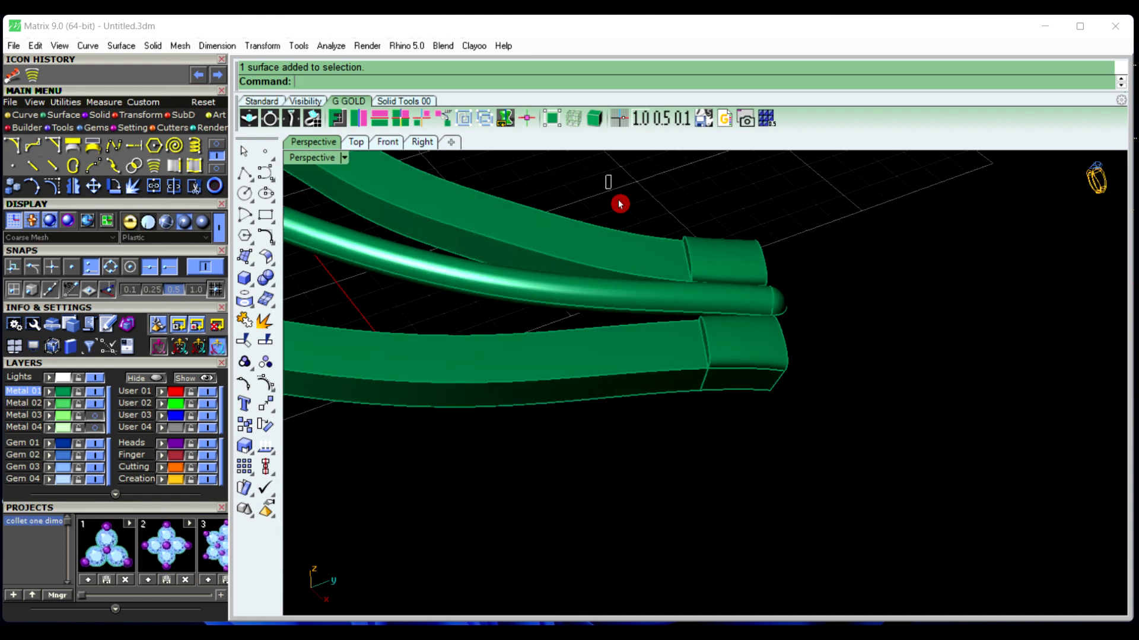
left_click_drag(605, 175, 873, 464)
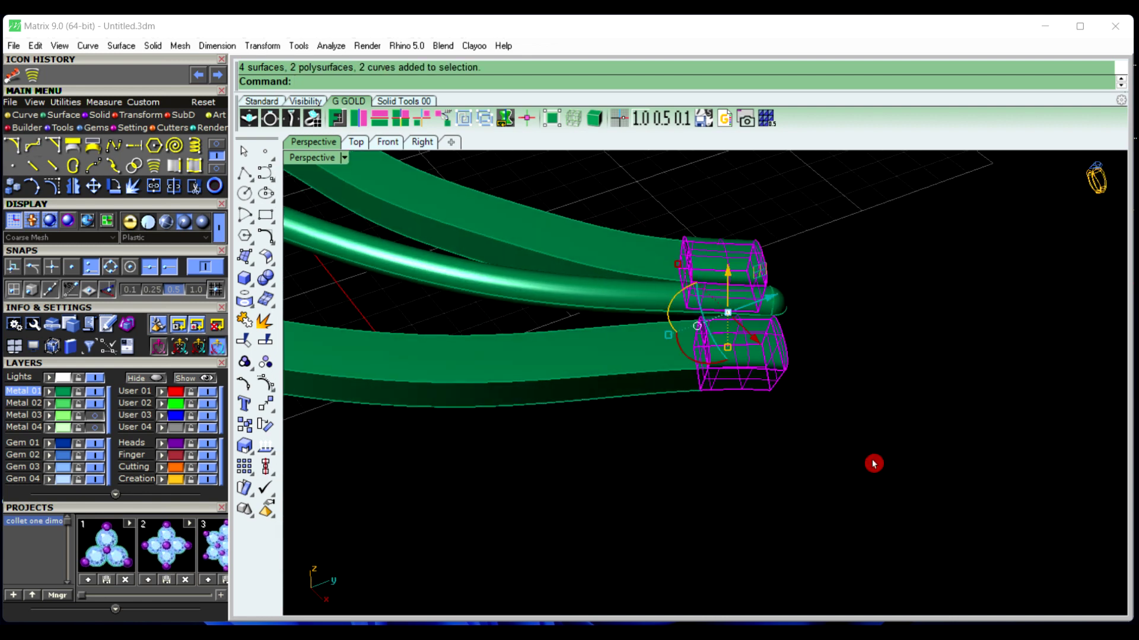
key("Return")
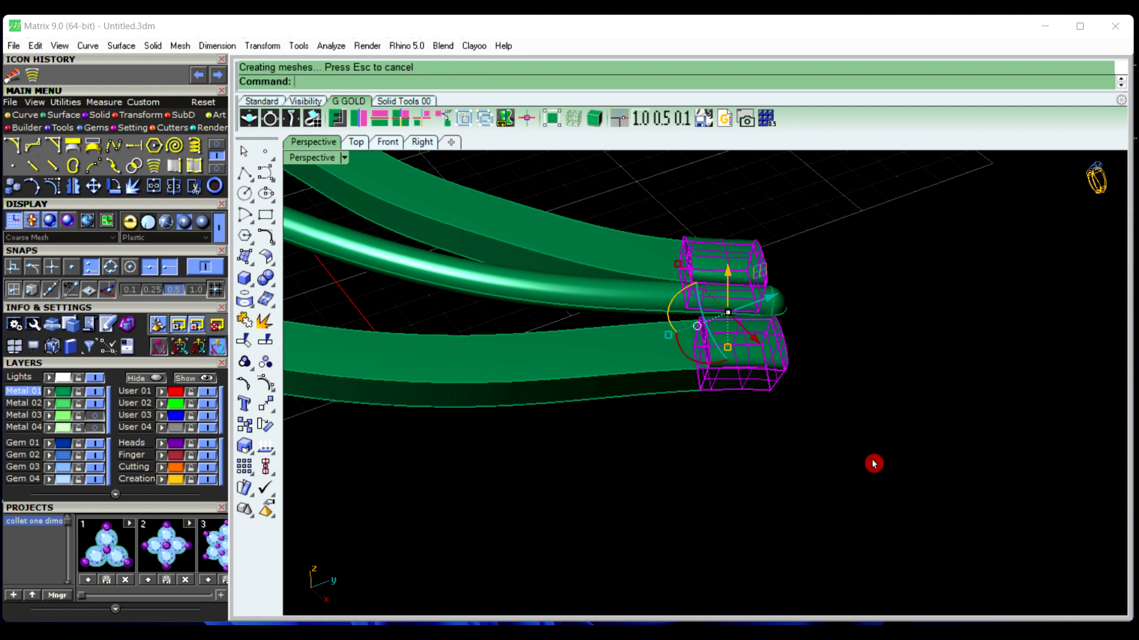
Check that the end pieces are joined and measure their combined volume with the Volume command
right_click_drag(770, 482, 731, 311)
left_click(731, 330)
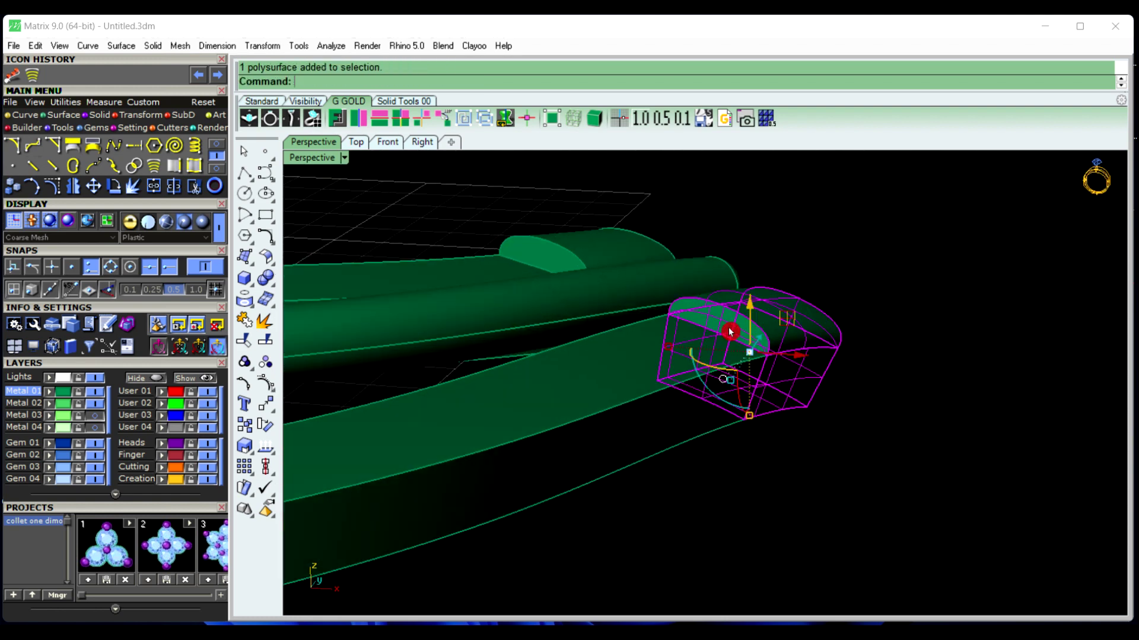
right_click_drag(846, 482, 703, 516)
left_click(842, 485)
scroll(701, 445, "down", 5)
left_click_drag(641, 337, 797, 494)
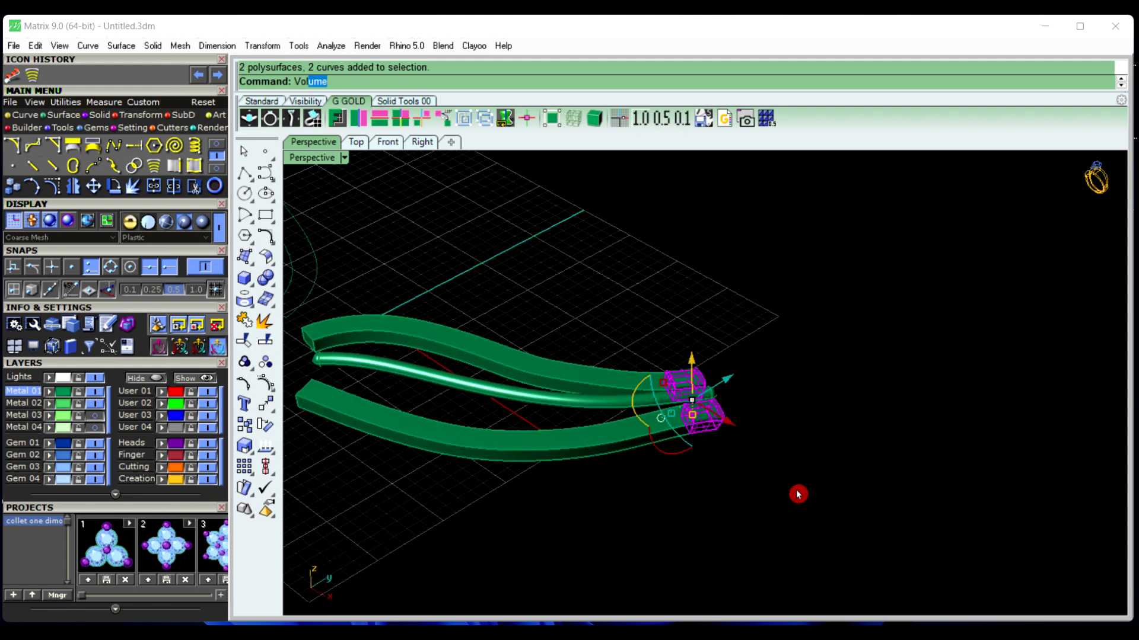
key("Return")
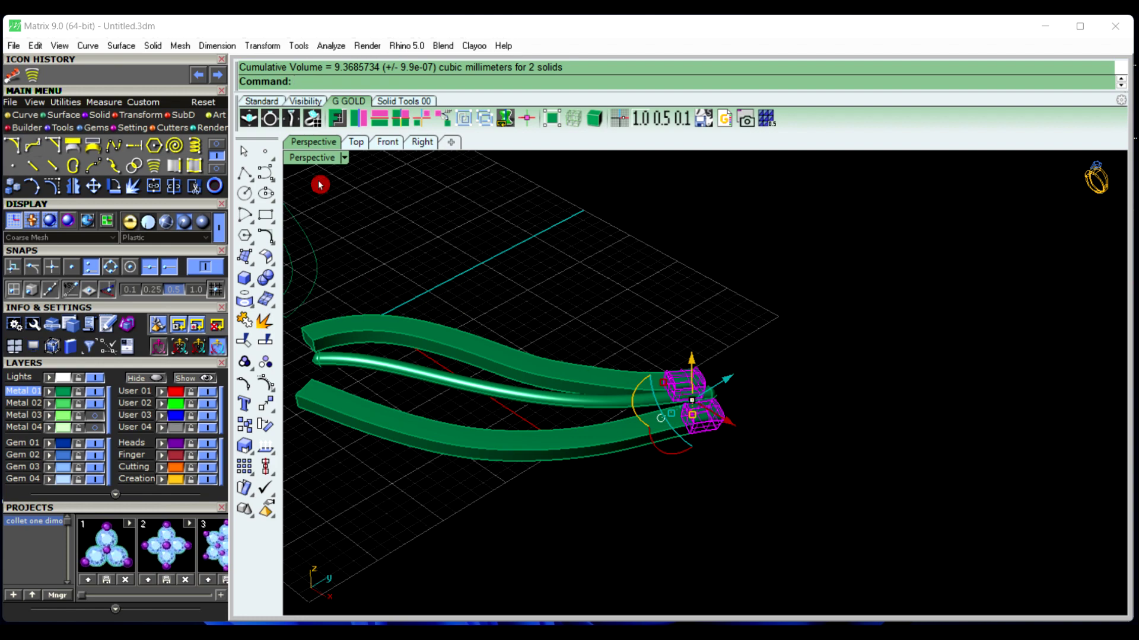
Examine the whole strand model against the necklace reference photo, including the square free ends of the strands
left_click(806, 328)
scroll(783, 384, "down", 3)
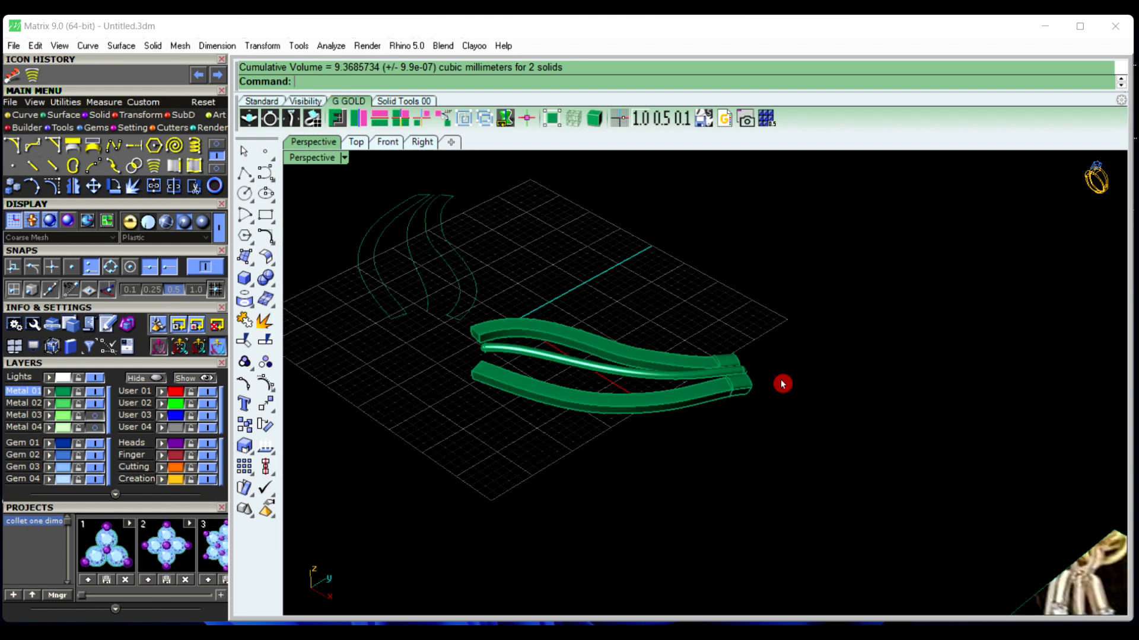
scroll(689, 397, "up", 3)
scroll(689, 397, "down", 5)
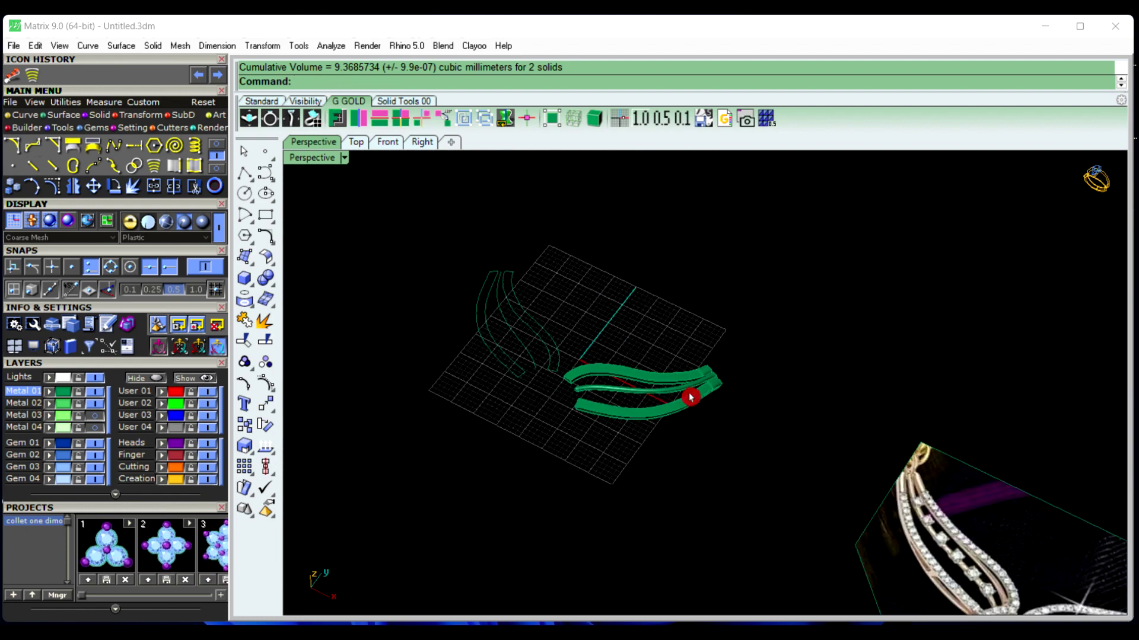
right_click_drag(691, 398, 613, 402)
scroll(553, 405, "down", 4)
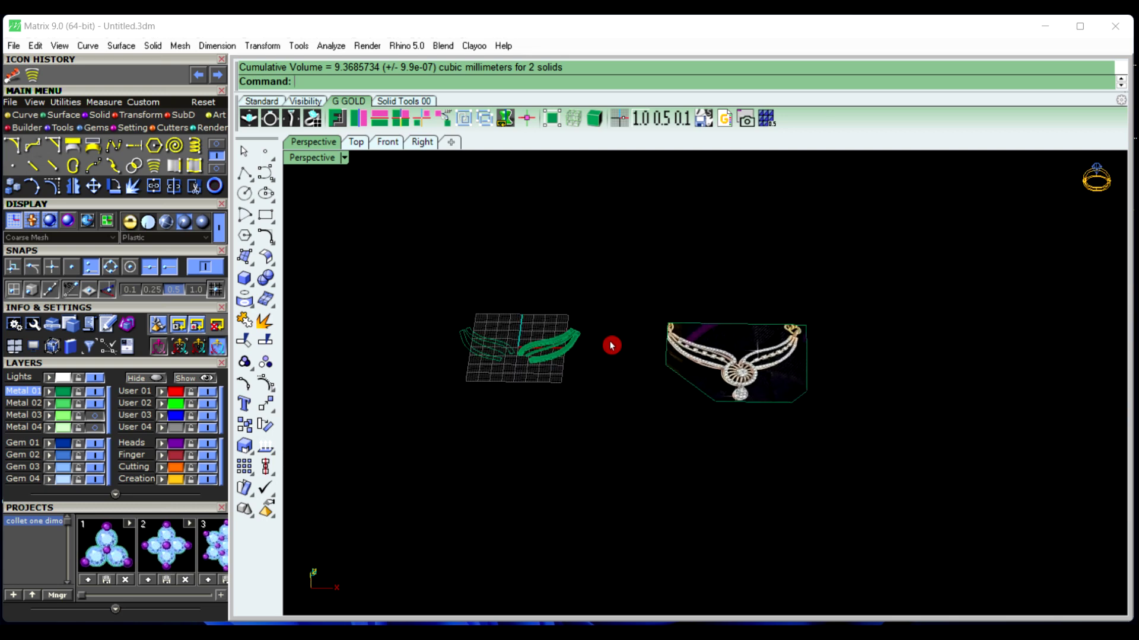
scroll(612, 346, "up", 5)
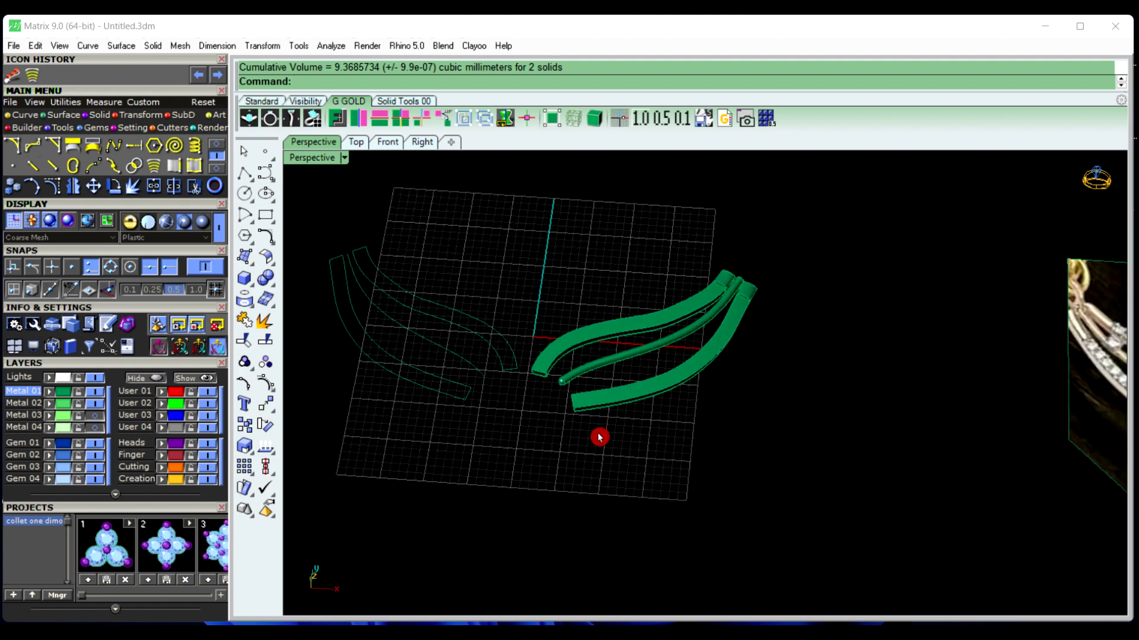
scroll(599, 437, "up", 8)
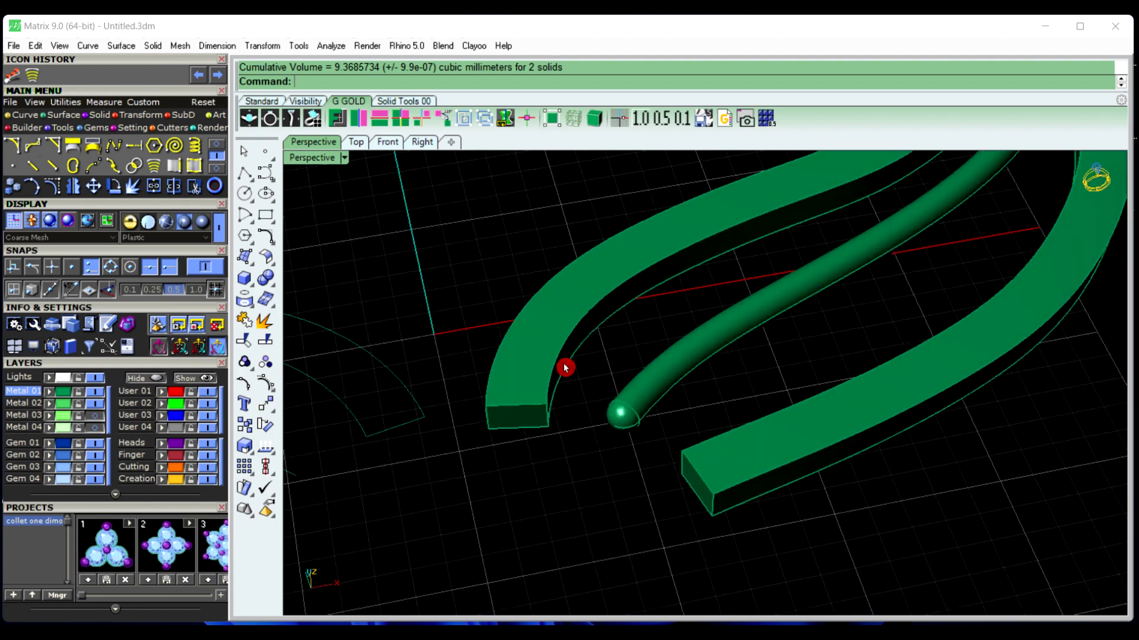
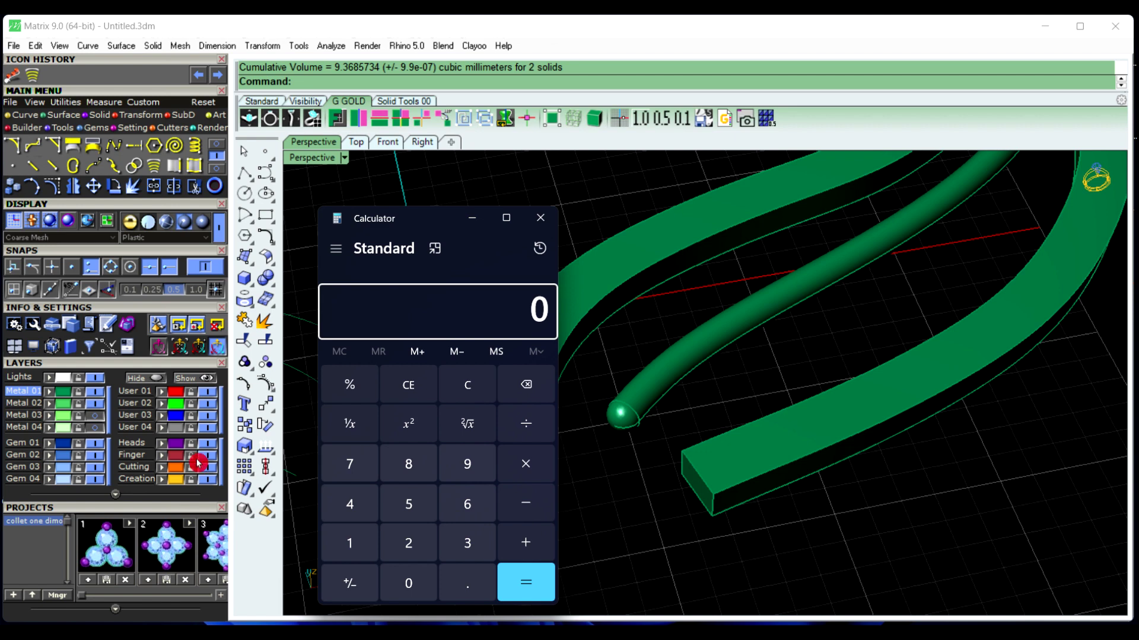
Add 0.15 and 0.15 in the calculator to get the combined width of both margins
left_click(465, 581)
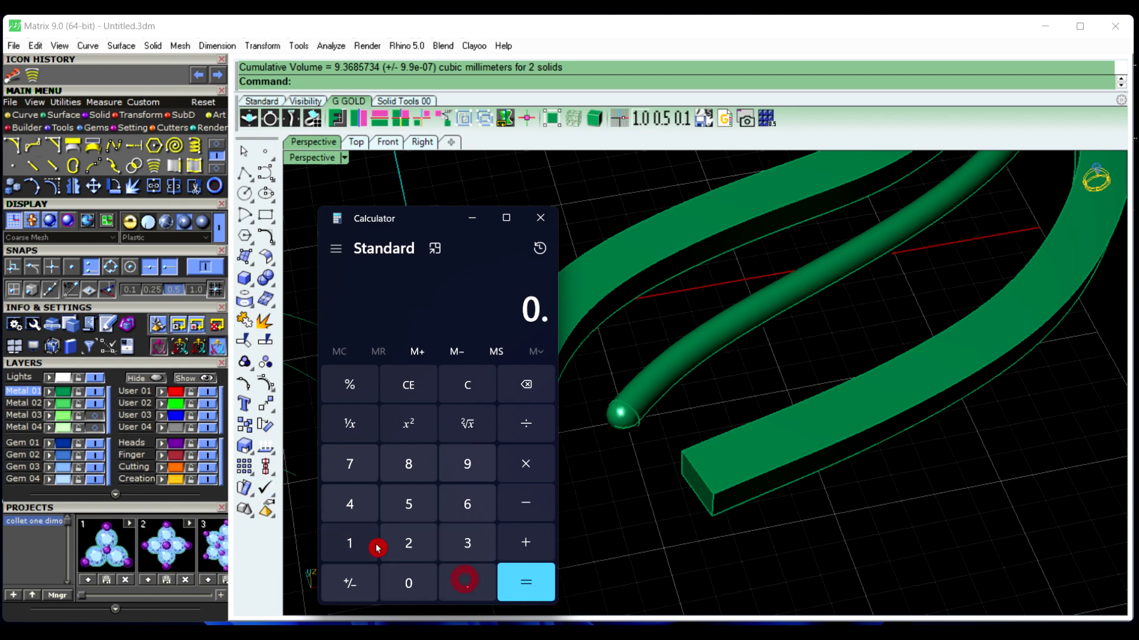
left_click(373, 546)
left_click(412, 504)
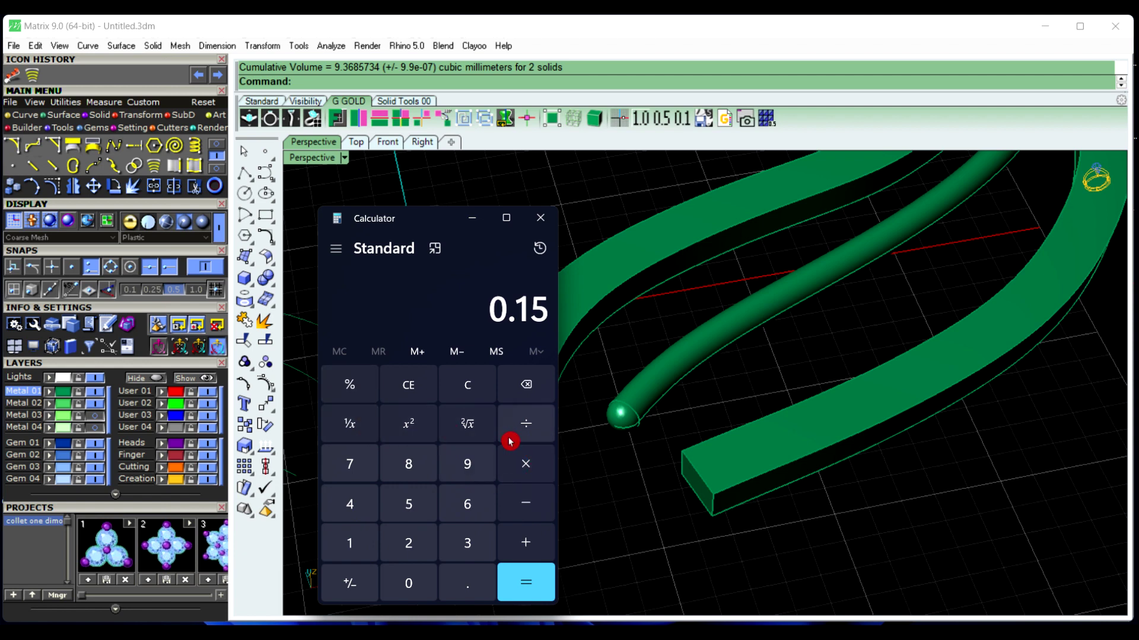
left_click(525, 542)
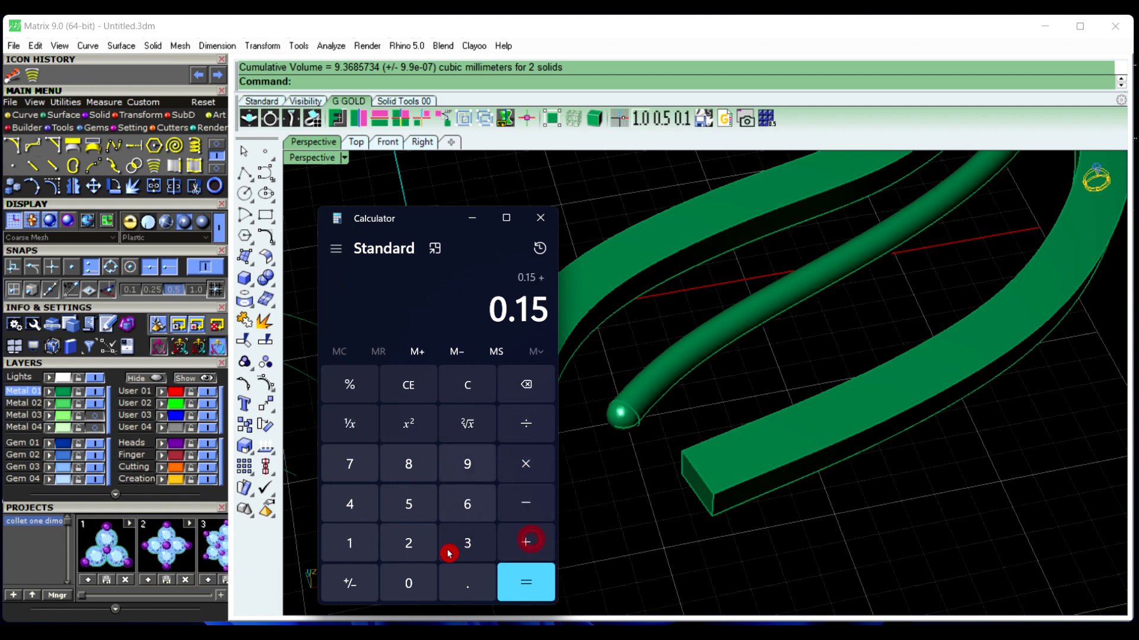
left_click(464, 590)
left_click(351, 543)
left_click(408, 511)
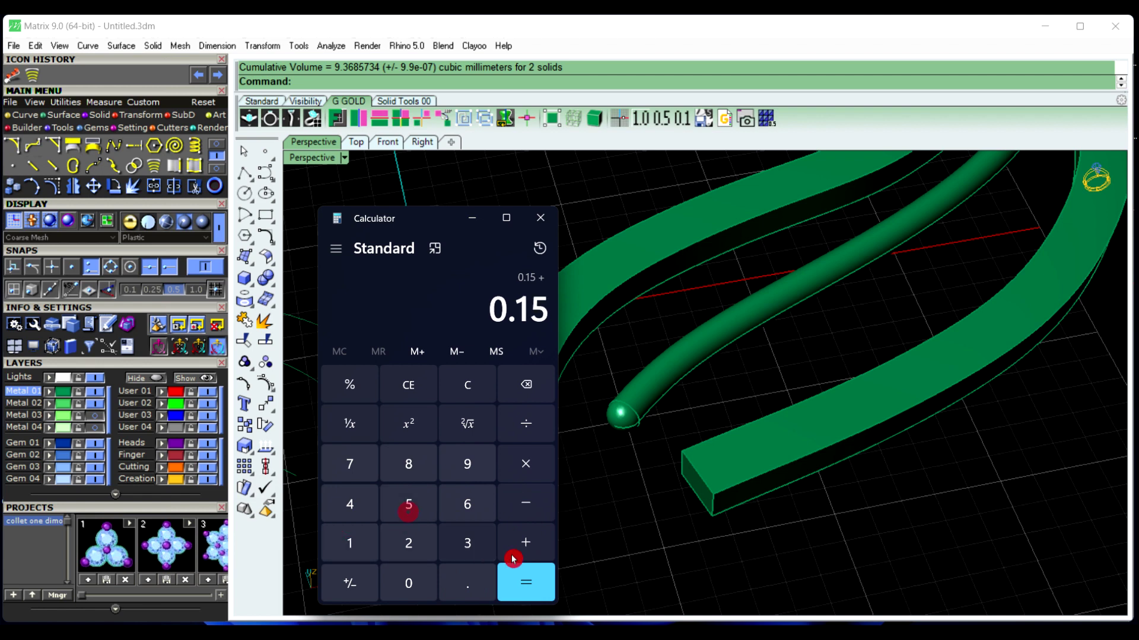
left_click(536, 585)
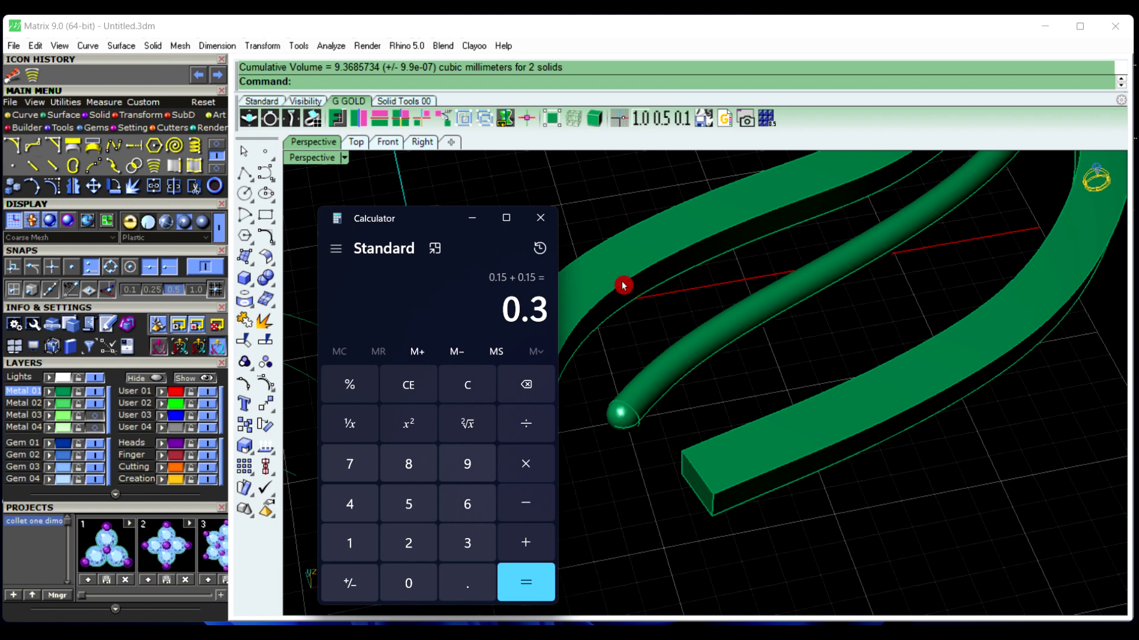
Clear the calculator, subtract 0.3 from 1.7, and close the calculator
left_click(532, 390)
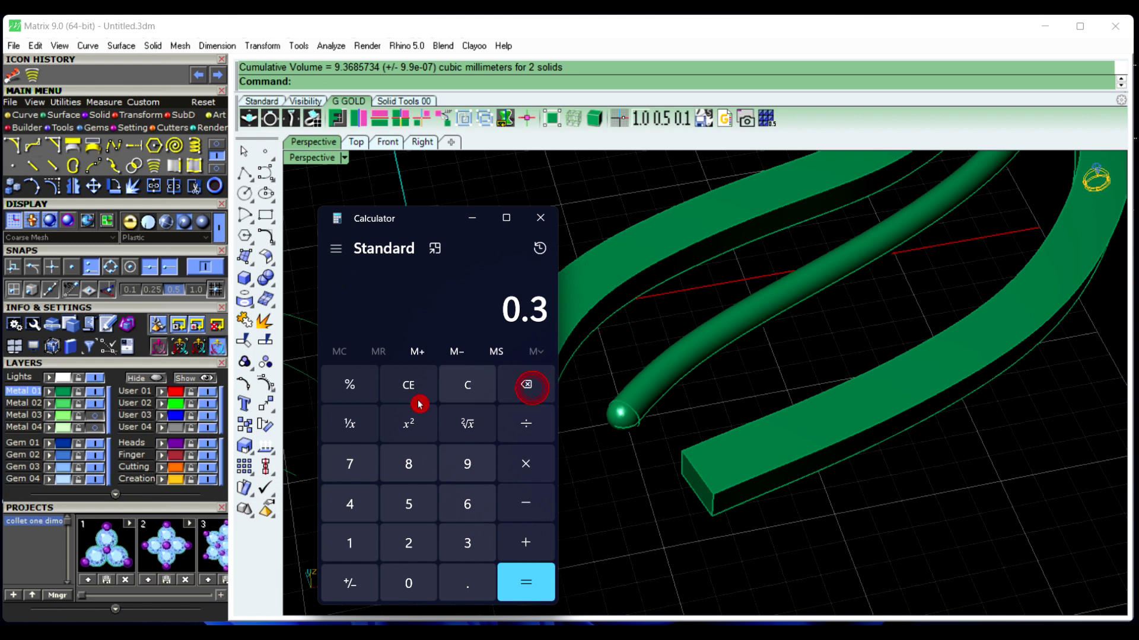
left_click(485, 381)
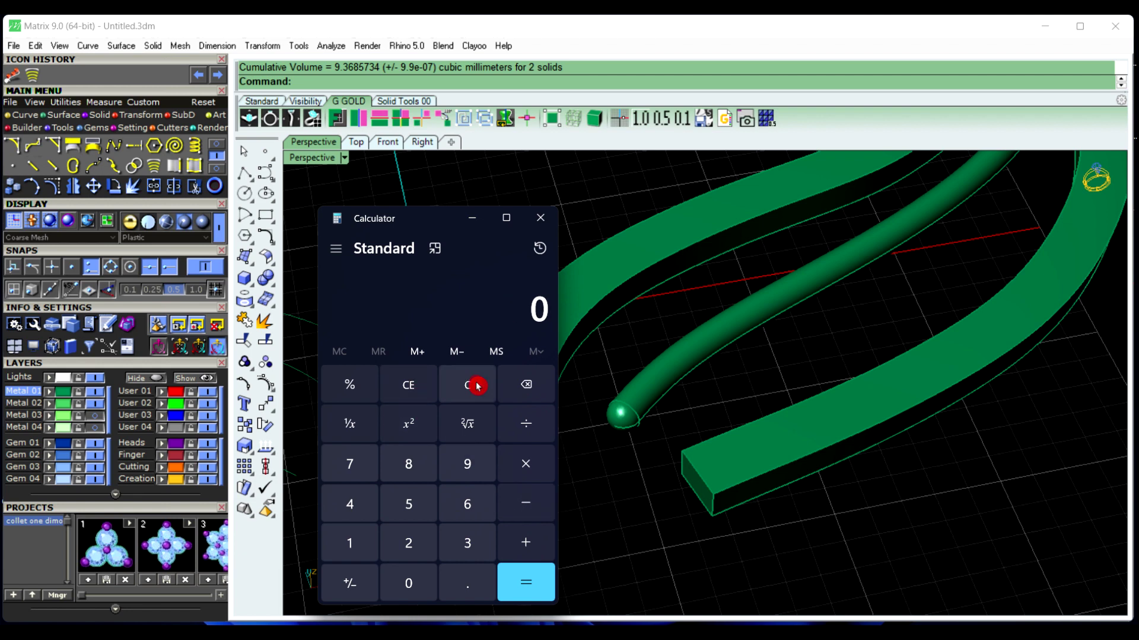
left_click(356, 554)
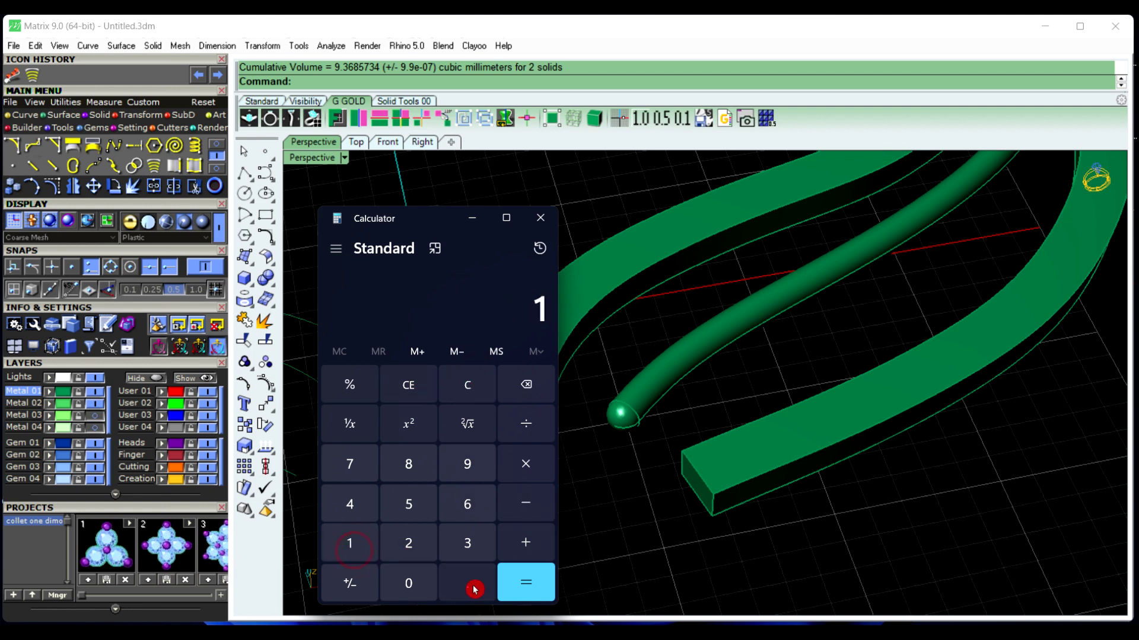
left_click(472, 586)
left_click(358, 475)
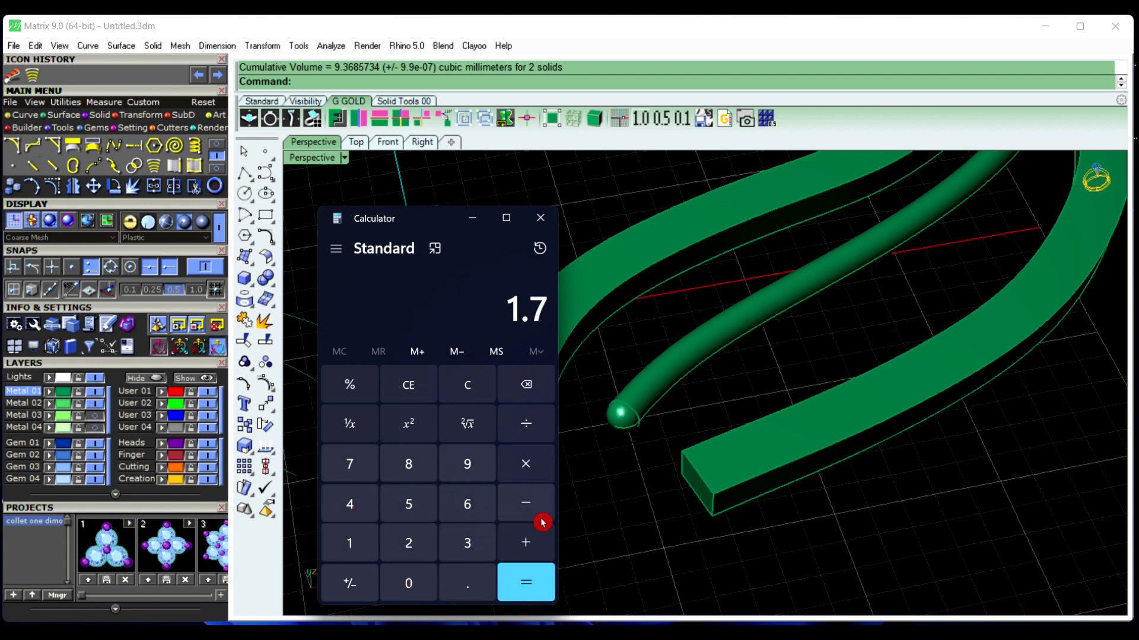
left_click(468, 587)
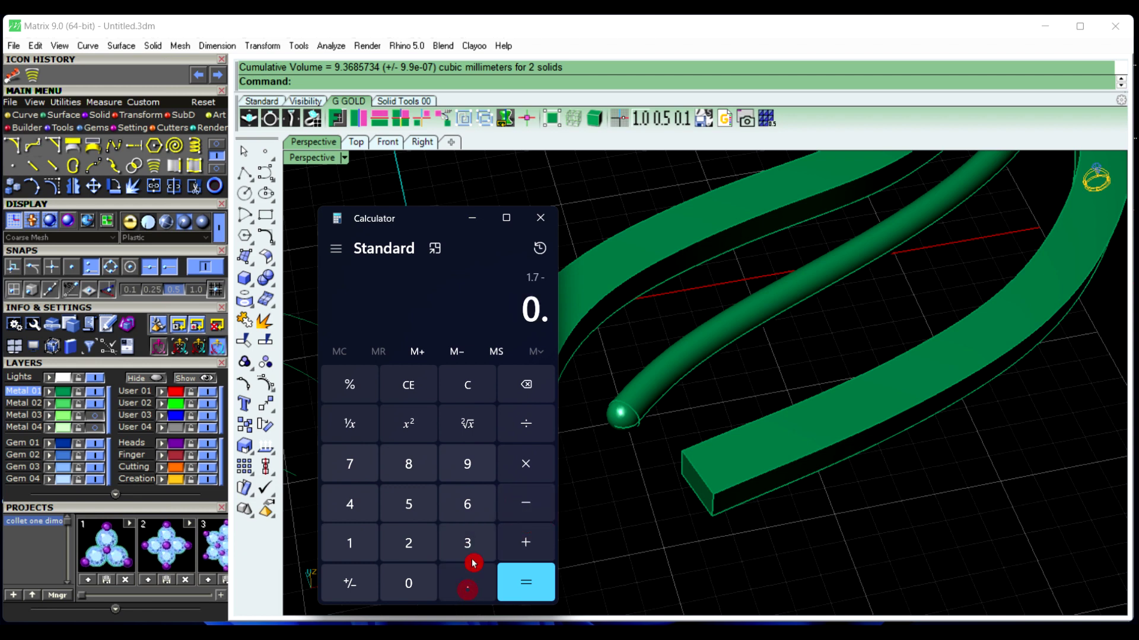
left_click(468, 547)
left_click(527, 584)
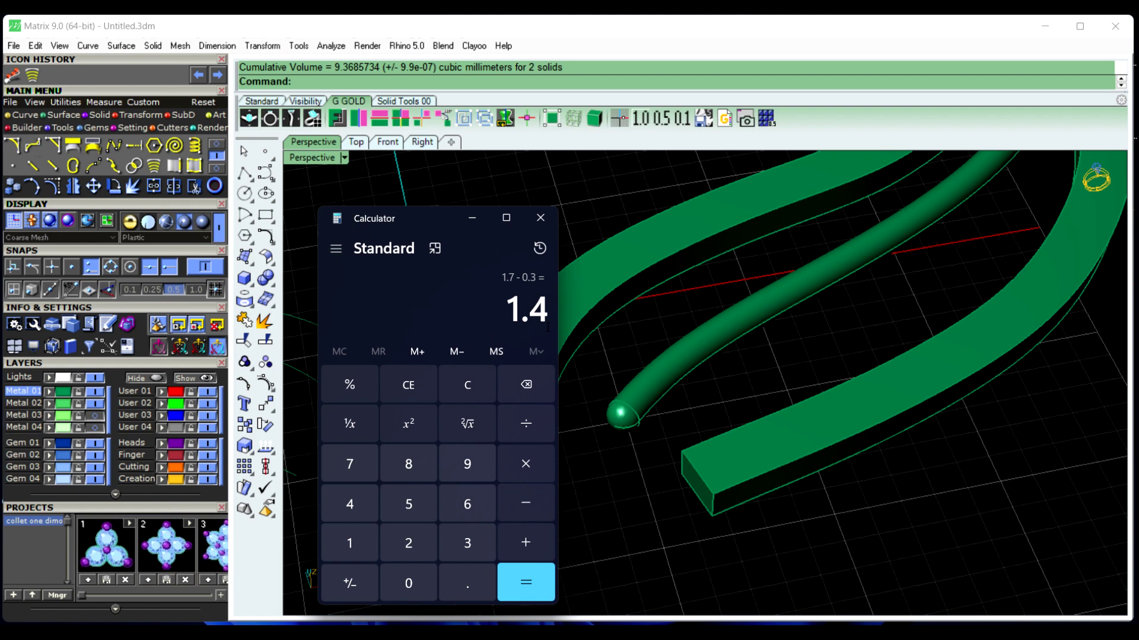
left_click(541, 224)
Make User 03 the current layer
right_click_drag(528, 371, 736, 526)
scroll(623, 335, "up", 6)
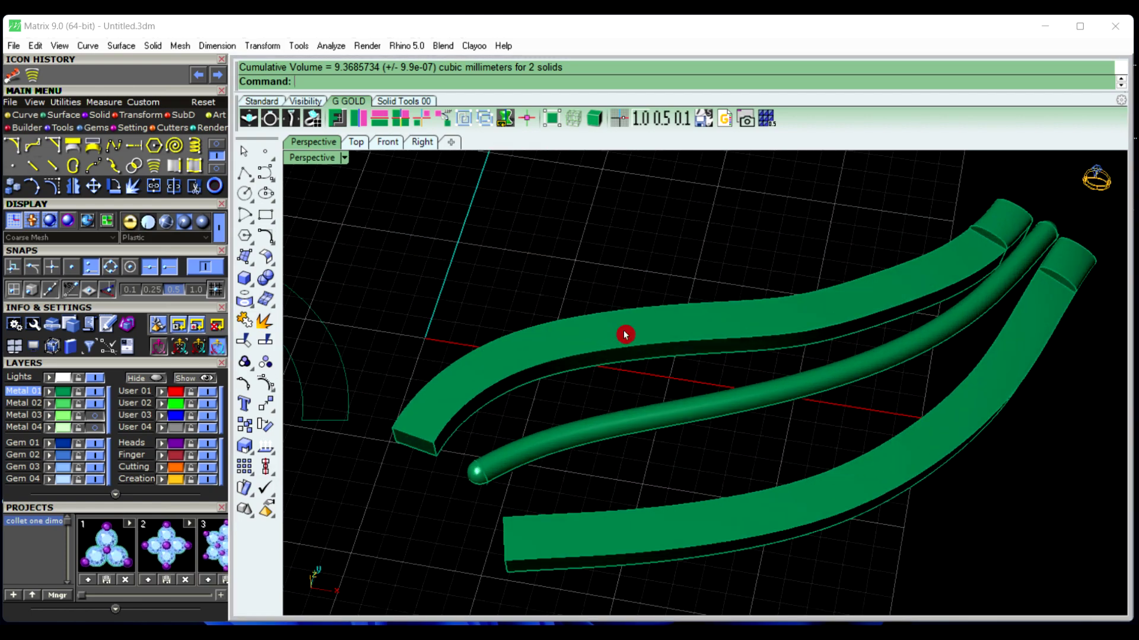
scroll(624, 334, "down", 2)
right_click_drag(659, 359, 677, 332)
scroll(534, 392, "up", 2)
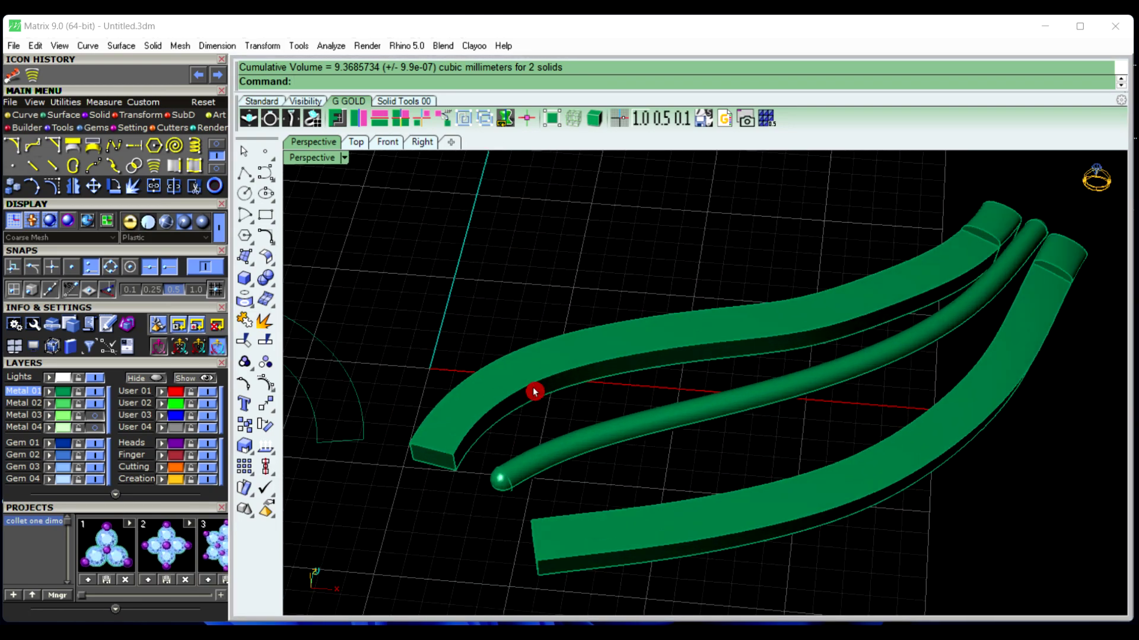
scroll(535, 391, "up", 2)
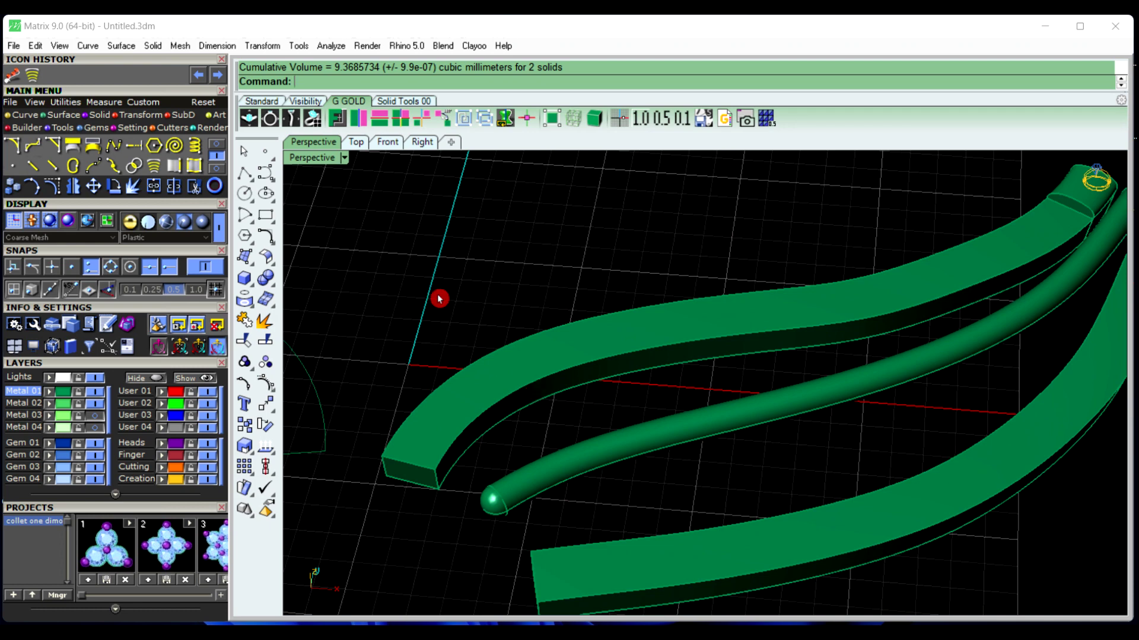
left_click(141, 418)
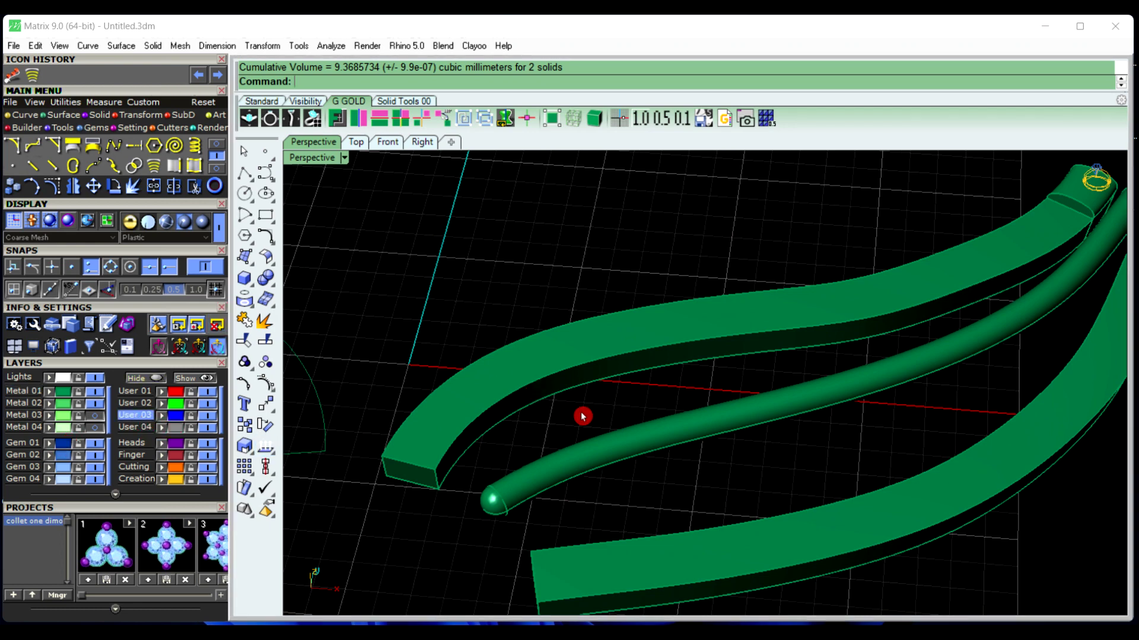
Offset the upper strand's pipe-side top edge 0.15 onto its top face with OffsetCrvOnSrf, flipping the offset direction
scroll(578, 415, "up", 3)
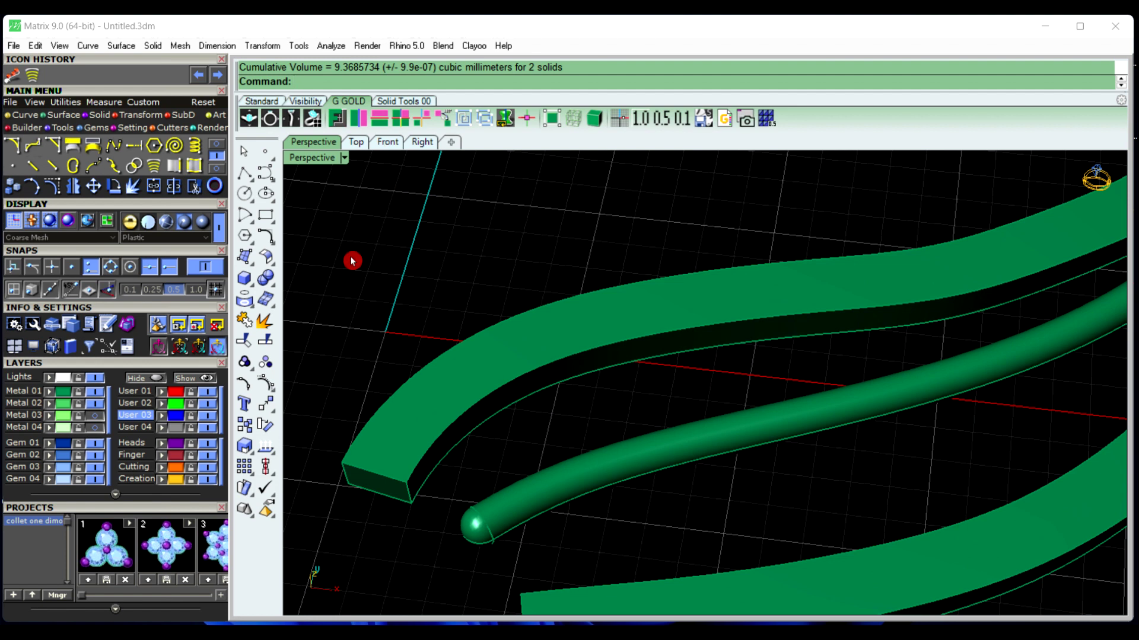
type("ffset")
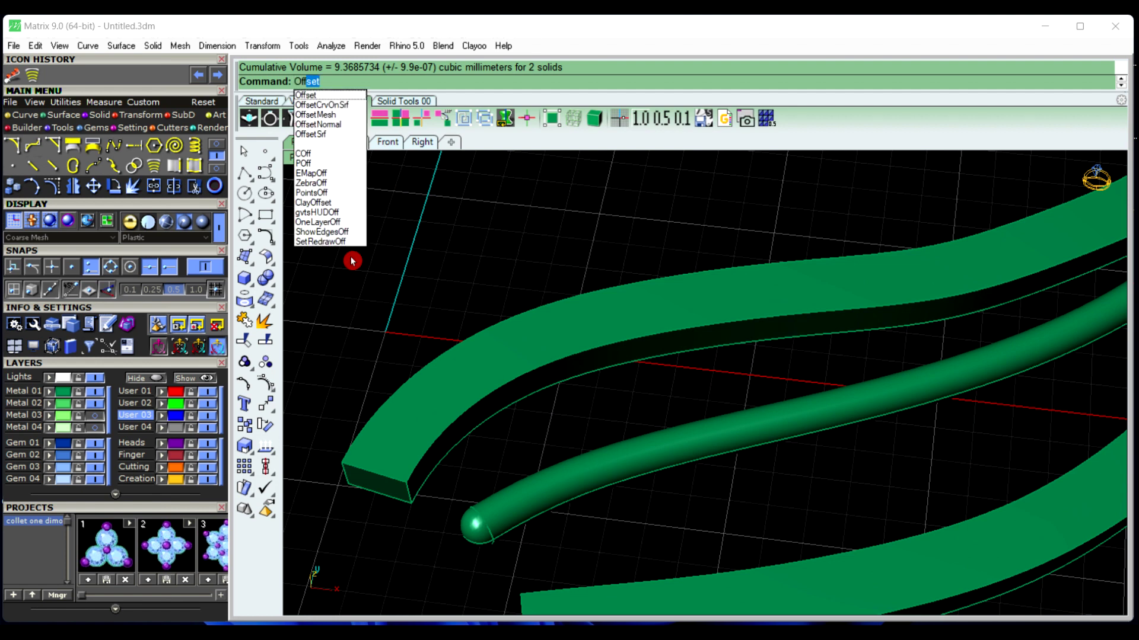
left_click(338, 111)
left_click(457, 415)
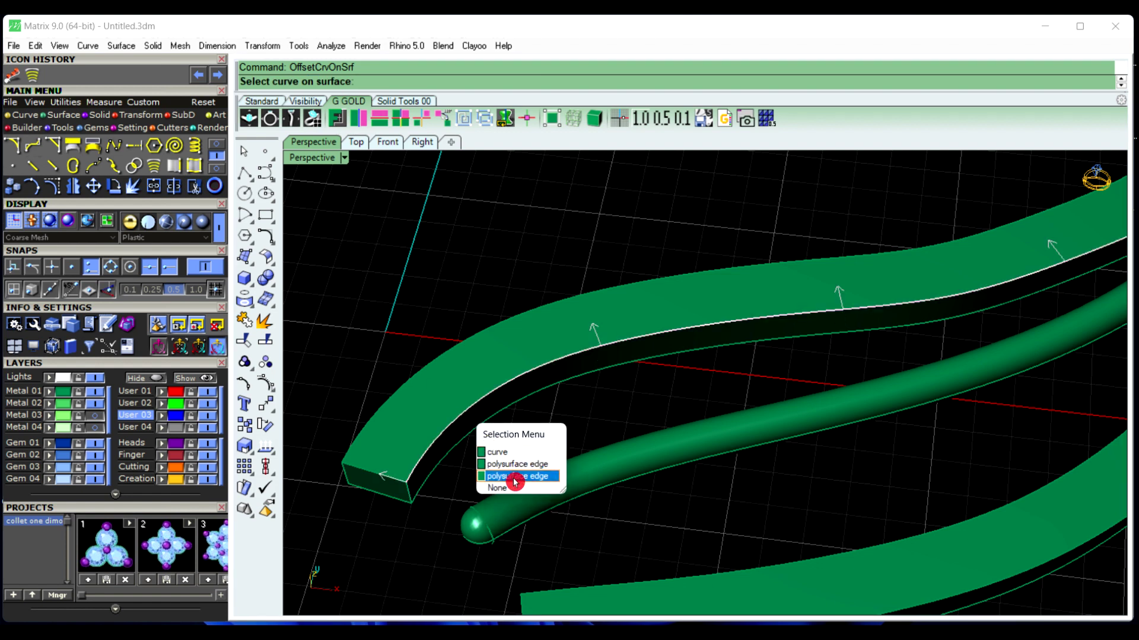
left_click(515, 477)
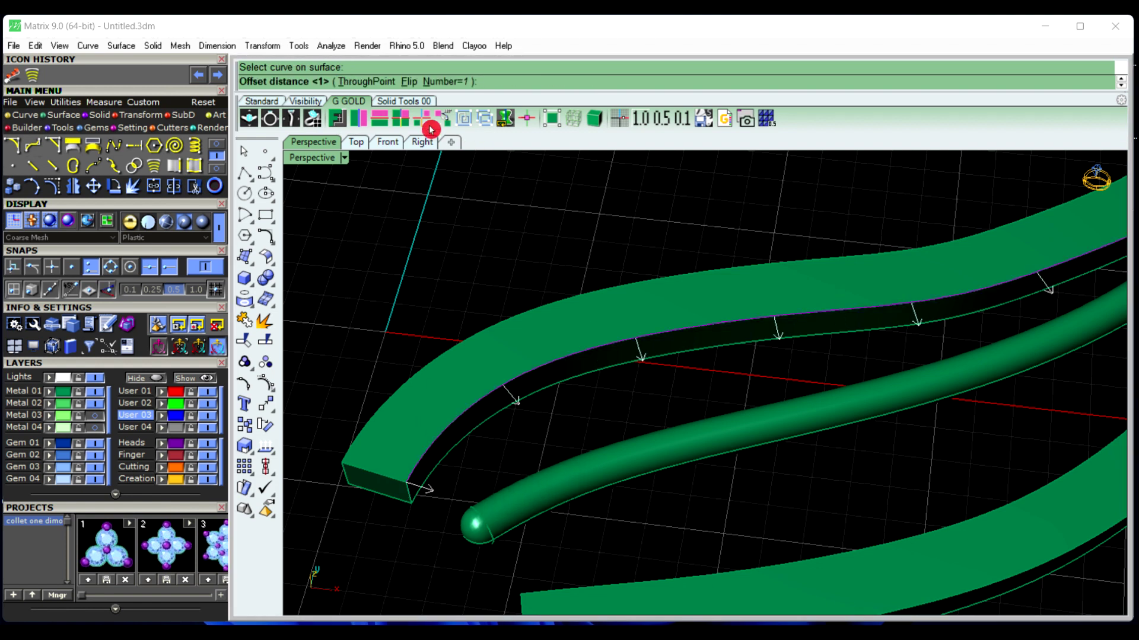
left_click(409, 81)
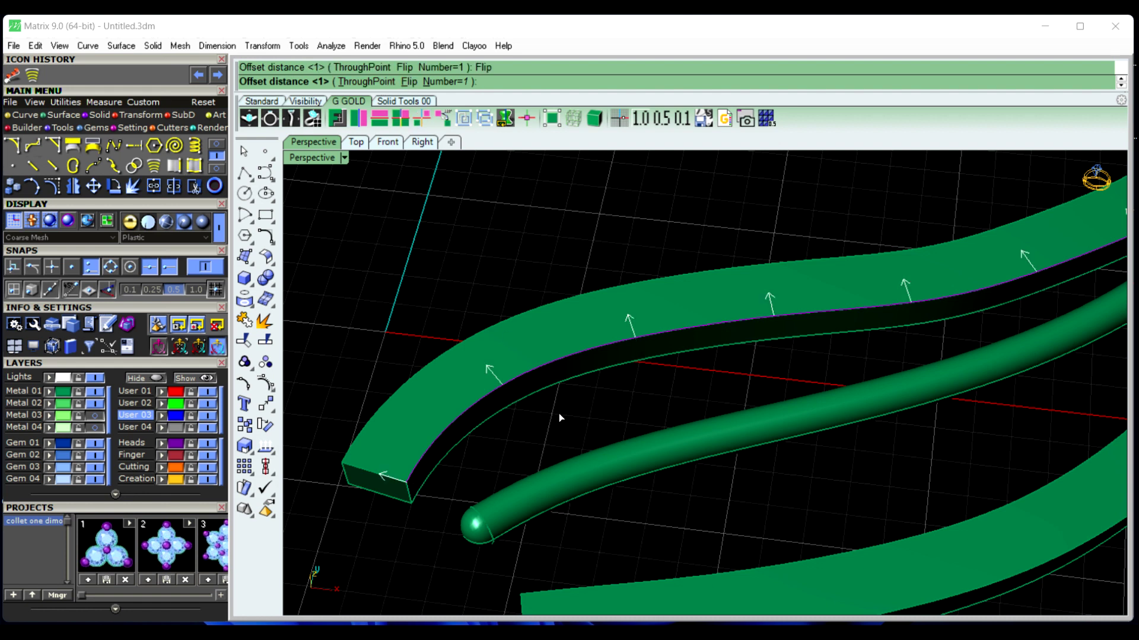
type(".15")
key("Return")
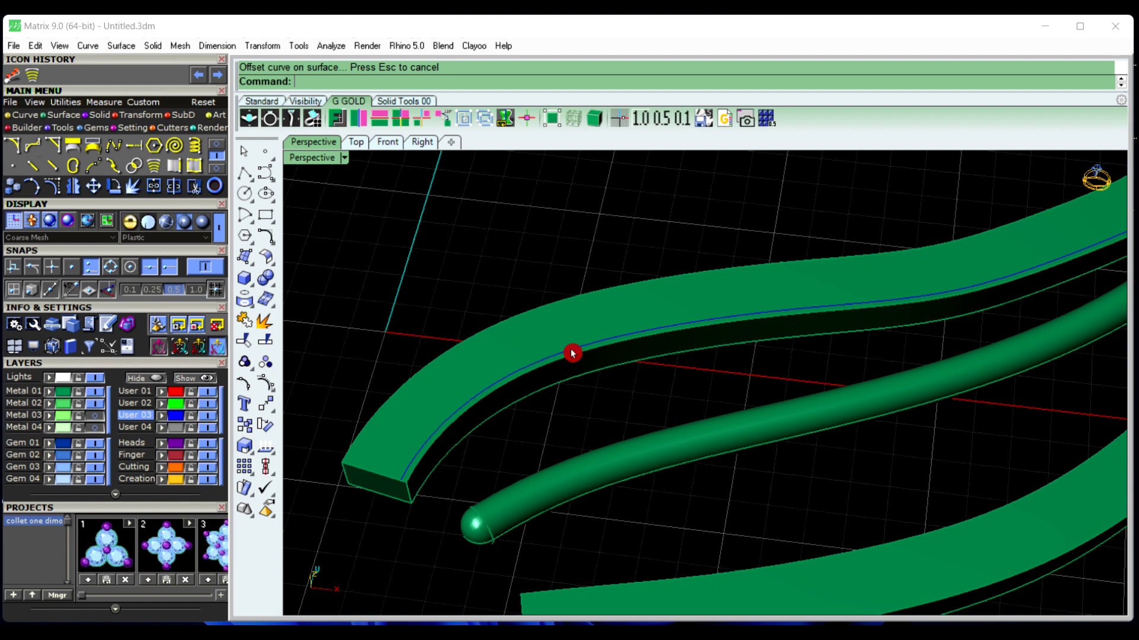
Try to offset the same strand's outer top edge by 0.15 with a flipped direction, and undo that offset
right_click(511, 298)
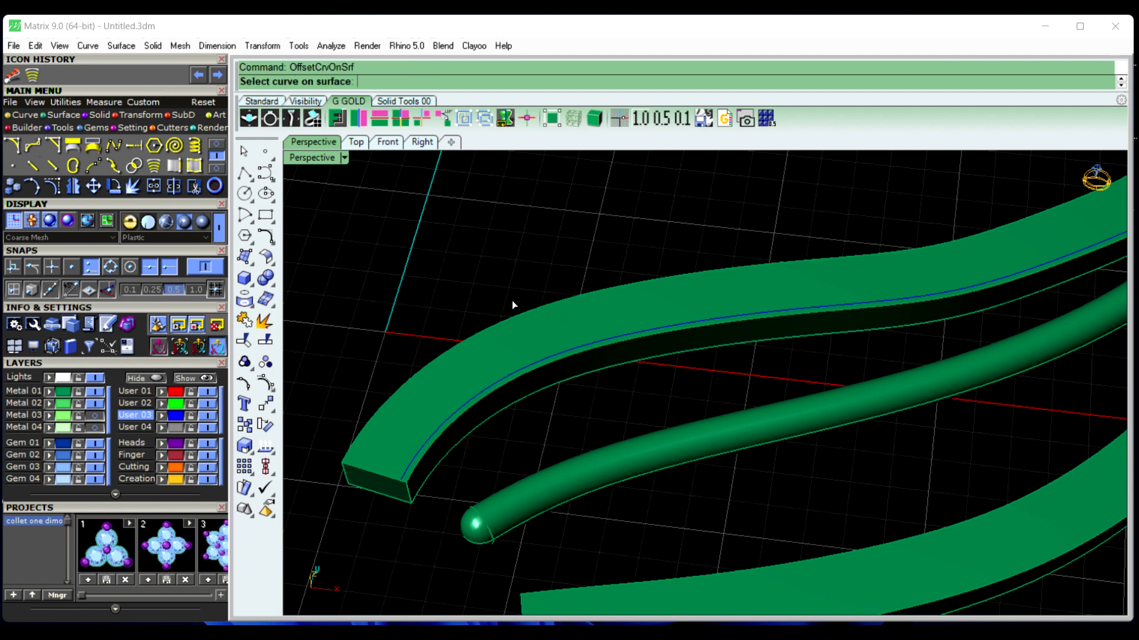
left_click(523, 316)
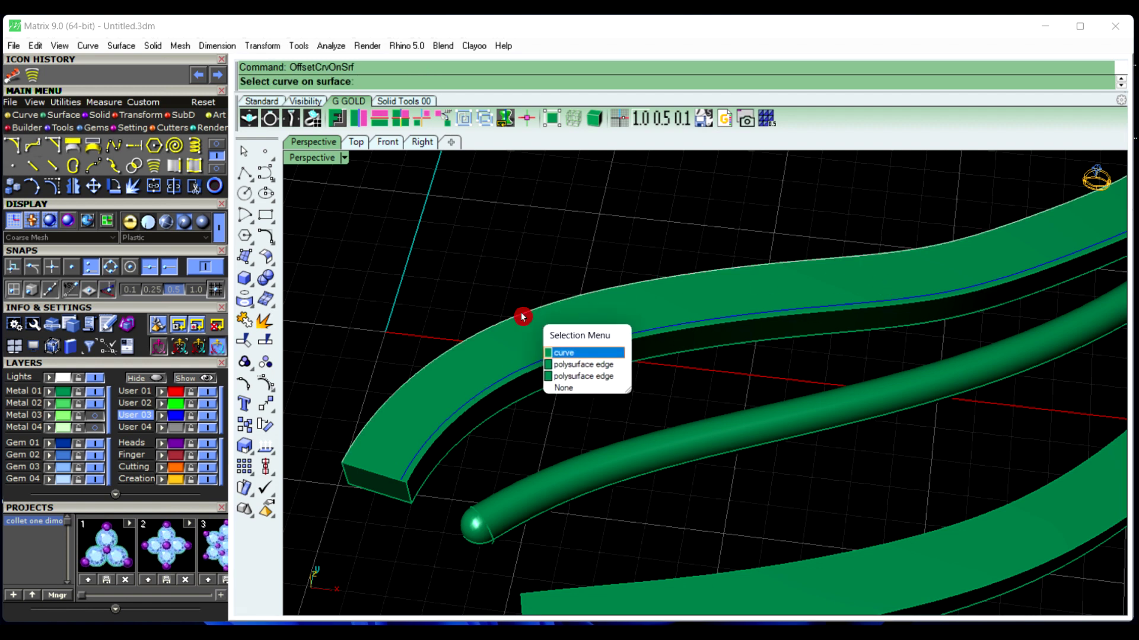
left_click(575, 367)
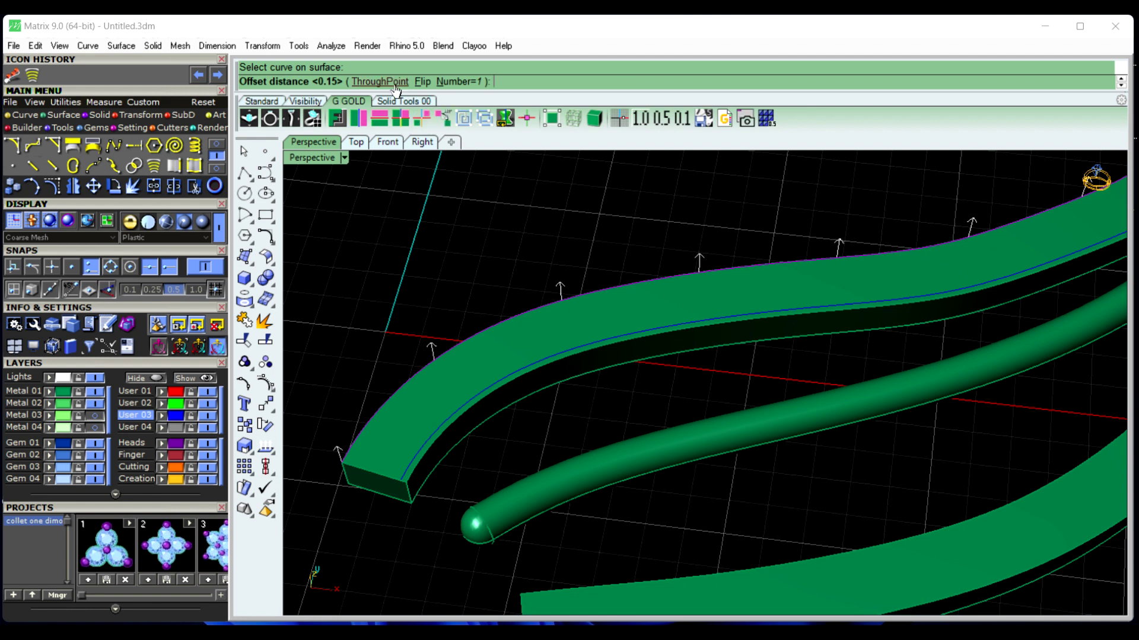
left_click(422, 82)
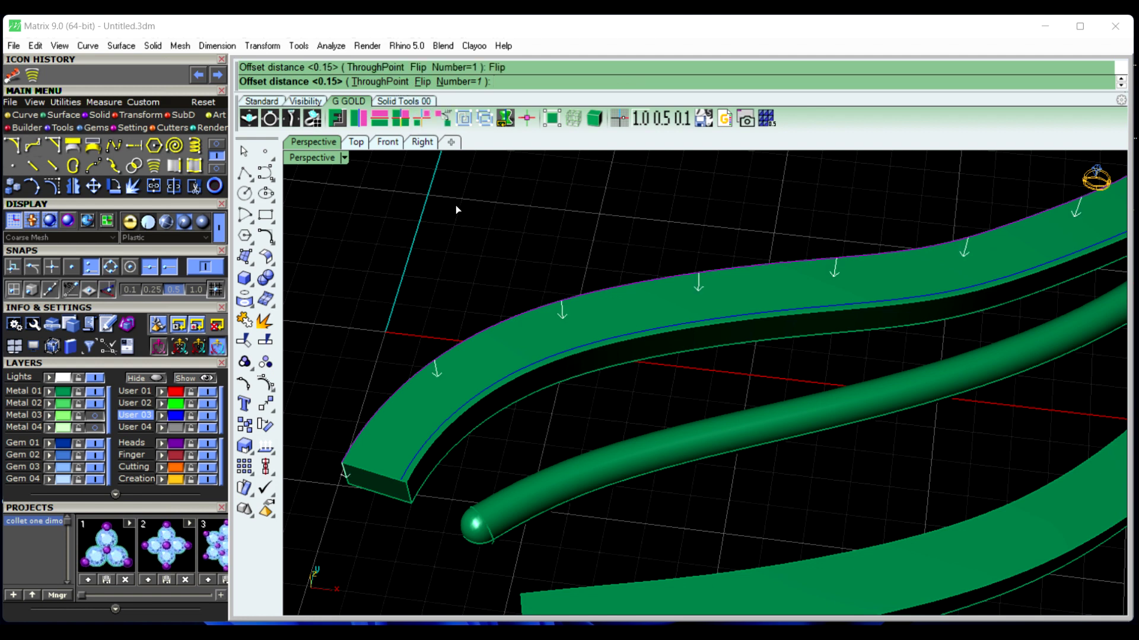
type(".15")
right_click(456, 209)
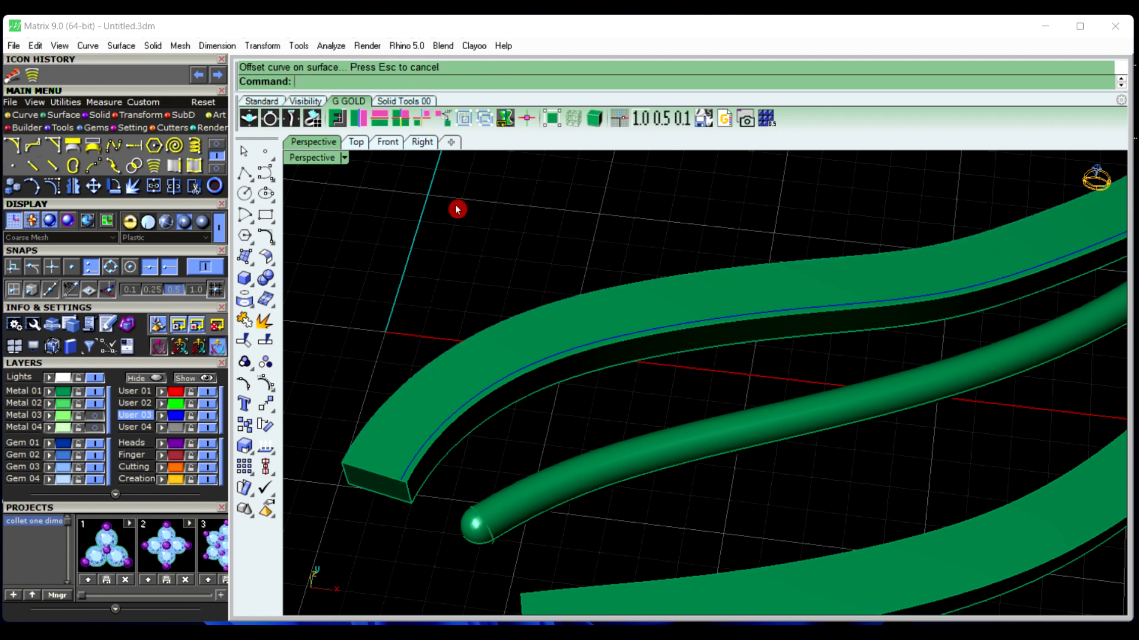
right_click_drag(465, 262, 608, 523)
key("ctrl+z")
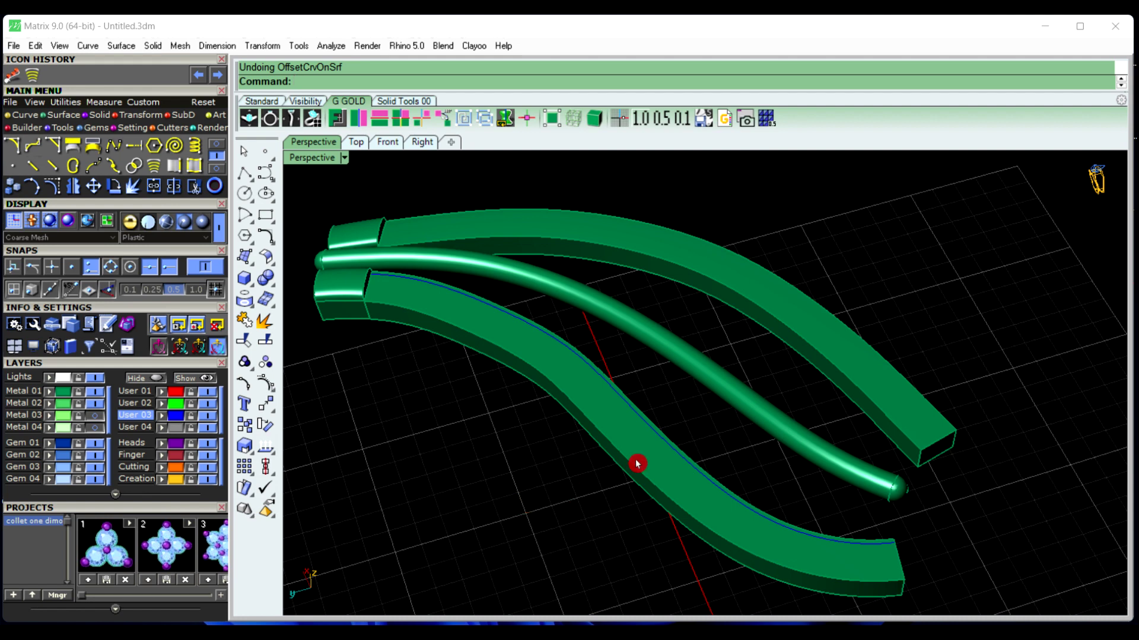
Offset the strand's outer top edge 0.15 inward on its top face, using the other polysurface edge and a flipped direction
right_click(652, 503)
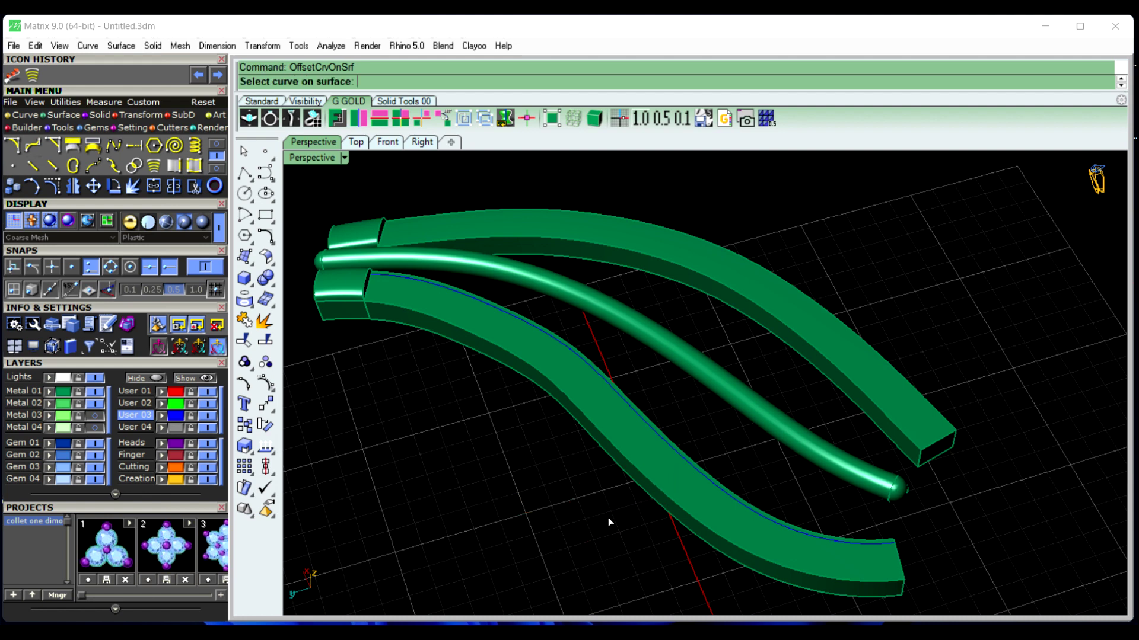
left_click(675, 505)
left_click(722, 556)
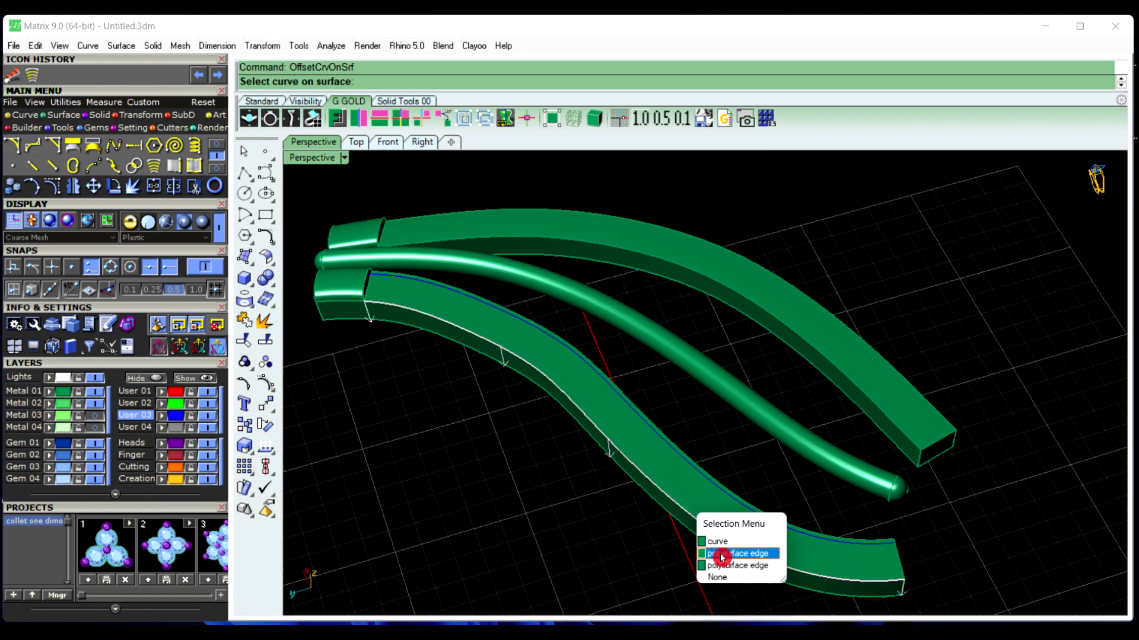
left_click(726, 566)
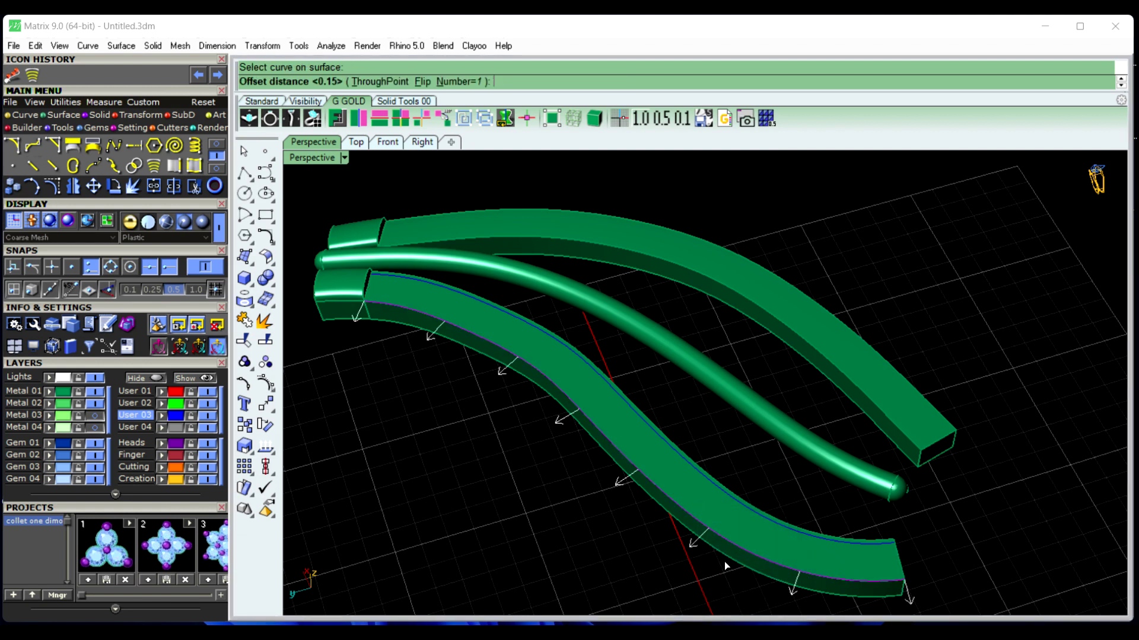
left_click(422, 82)
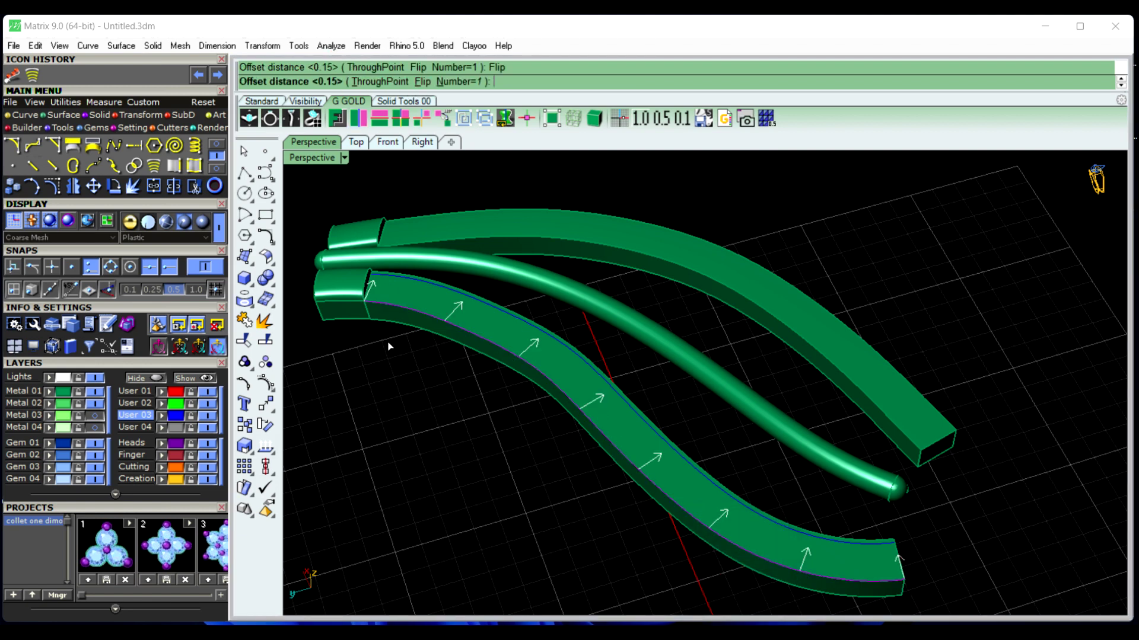
type(".1")
key("Return")
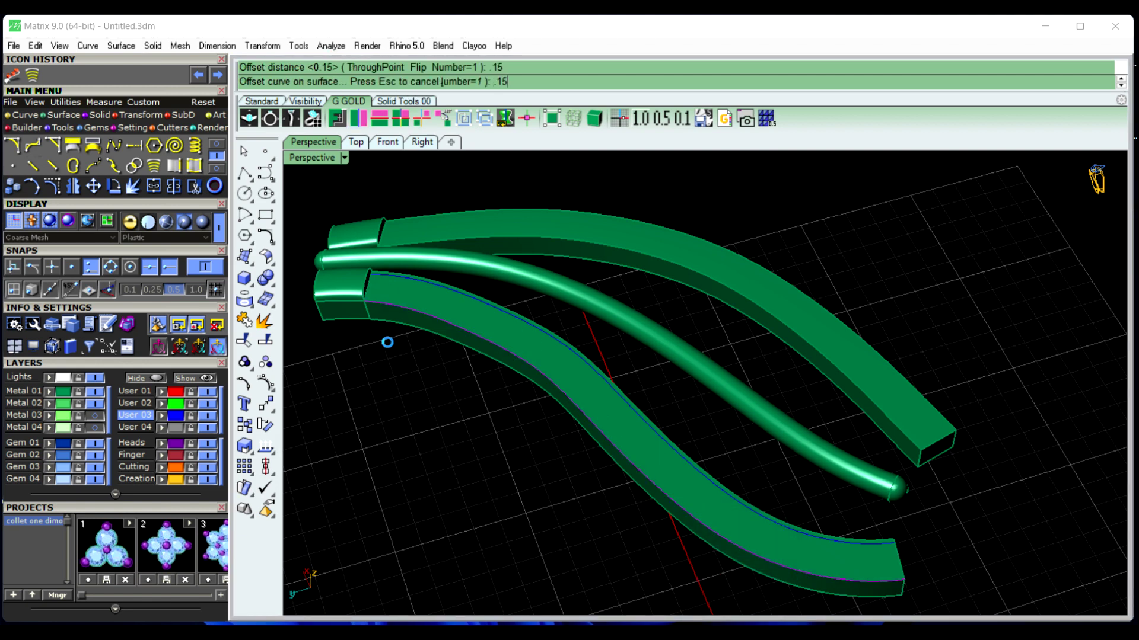
scroll(522, 312, "up", 5)
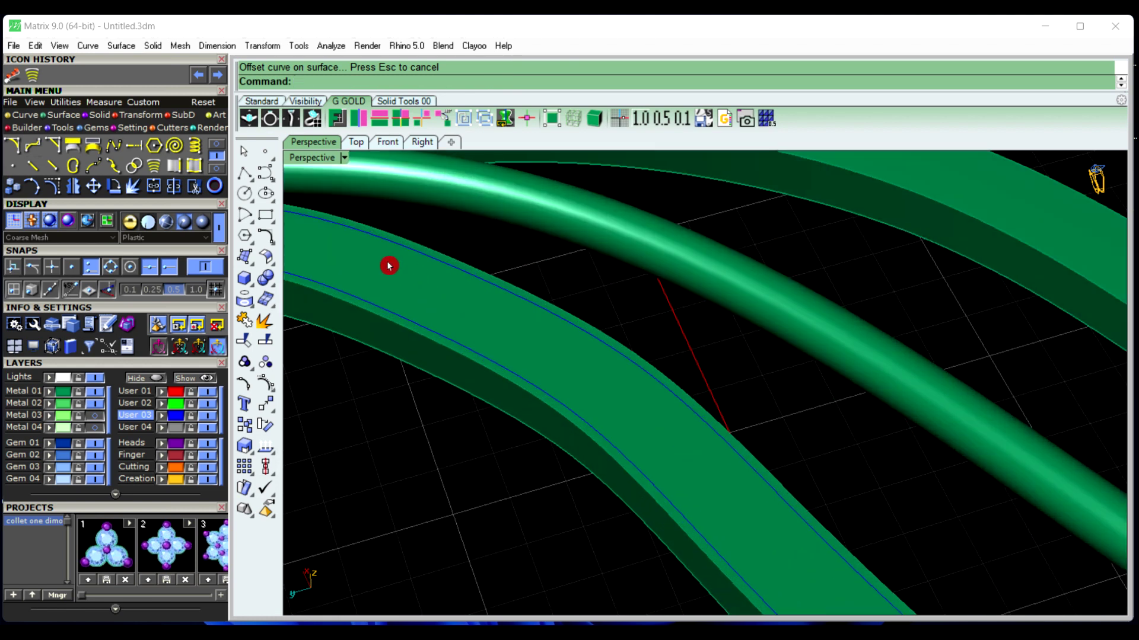
scroll(491, 413, "down", 5)
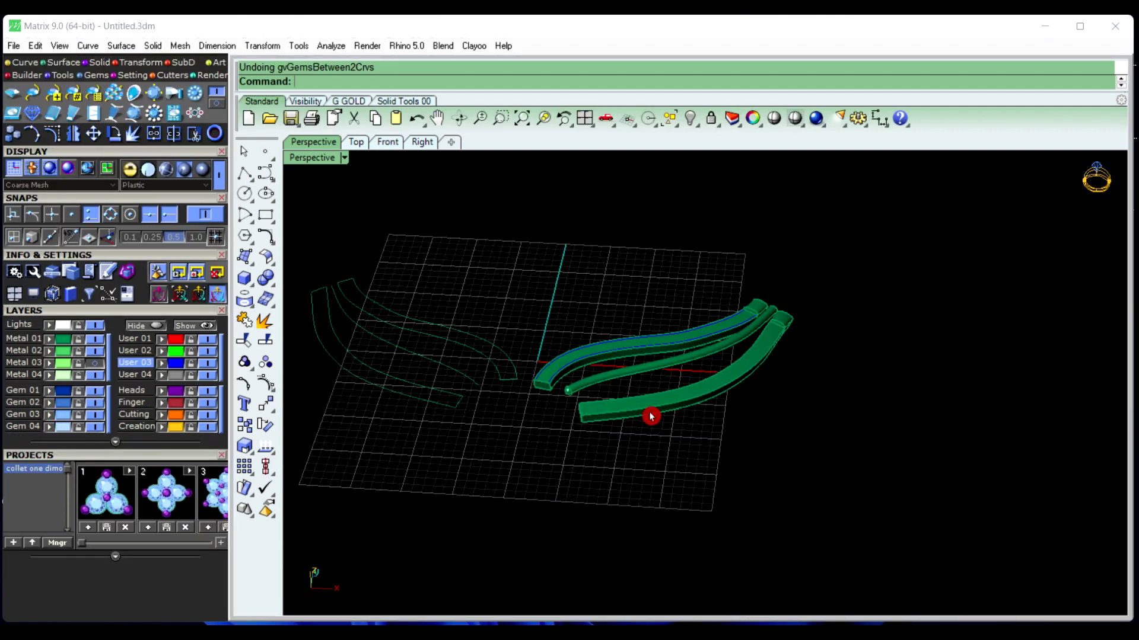
Offset the lower strand's outer top edge 0.15 inward on its top face with OffsetCrvOnSrf, flipping the offset direction
mouse_move(650, 414)
right_mouse_down()
mouse_move(630, 414)
mouse_move(765, 386)
mouse_move(633, 407)
right_mouse_up()
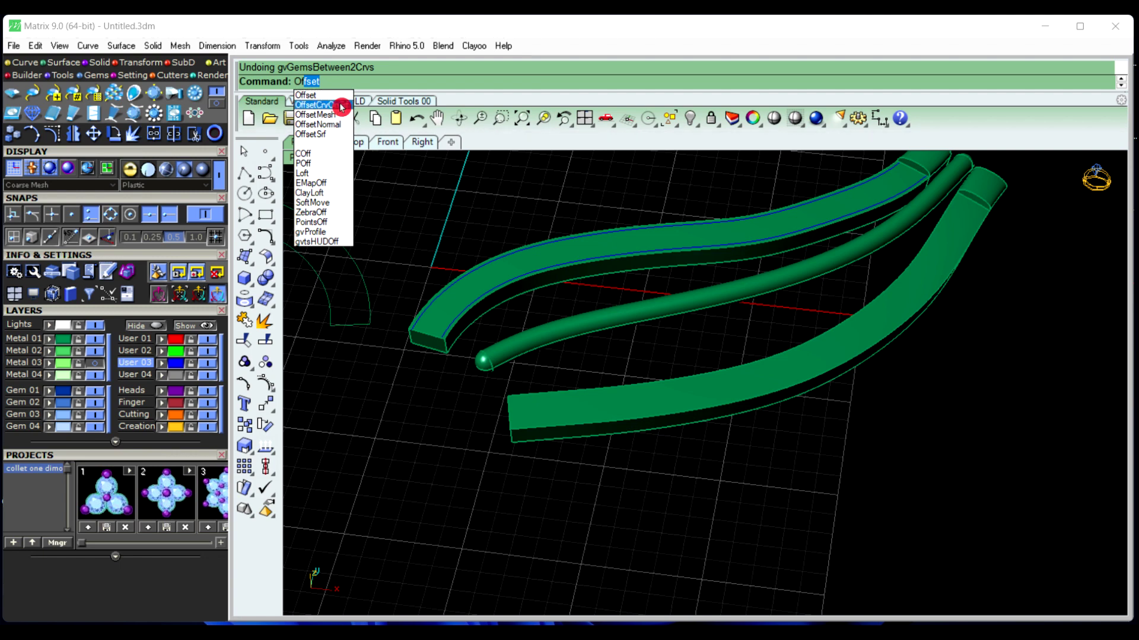
left_click(341, 107)
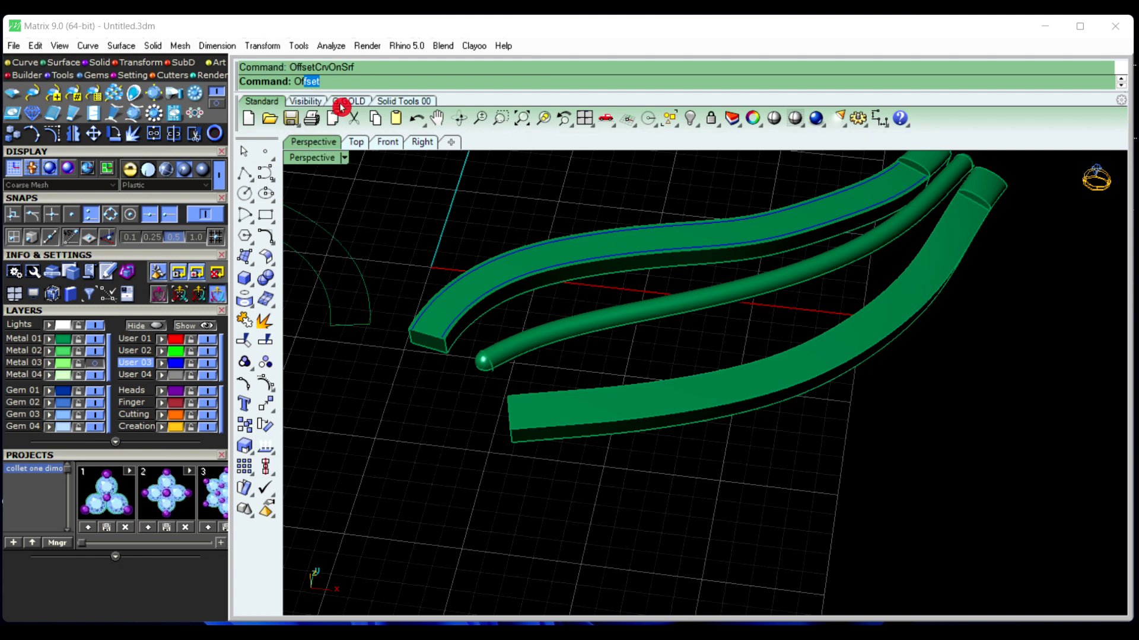
left_click(624, 417)
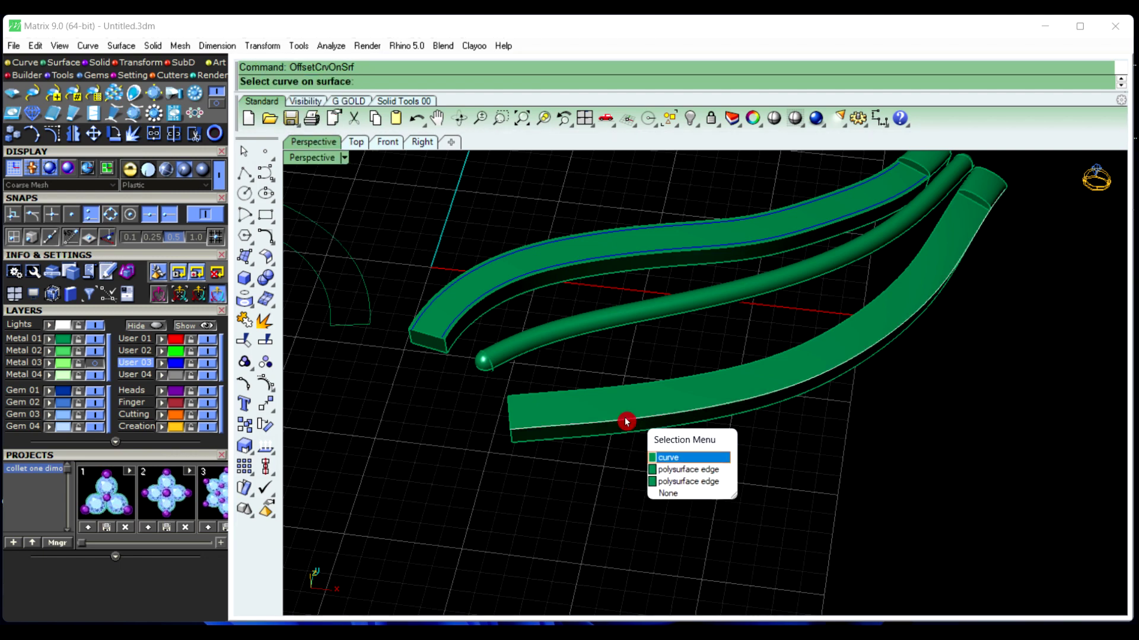
left_click(691, 485)
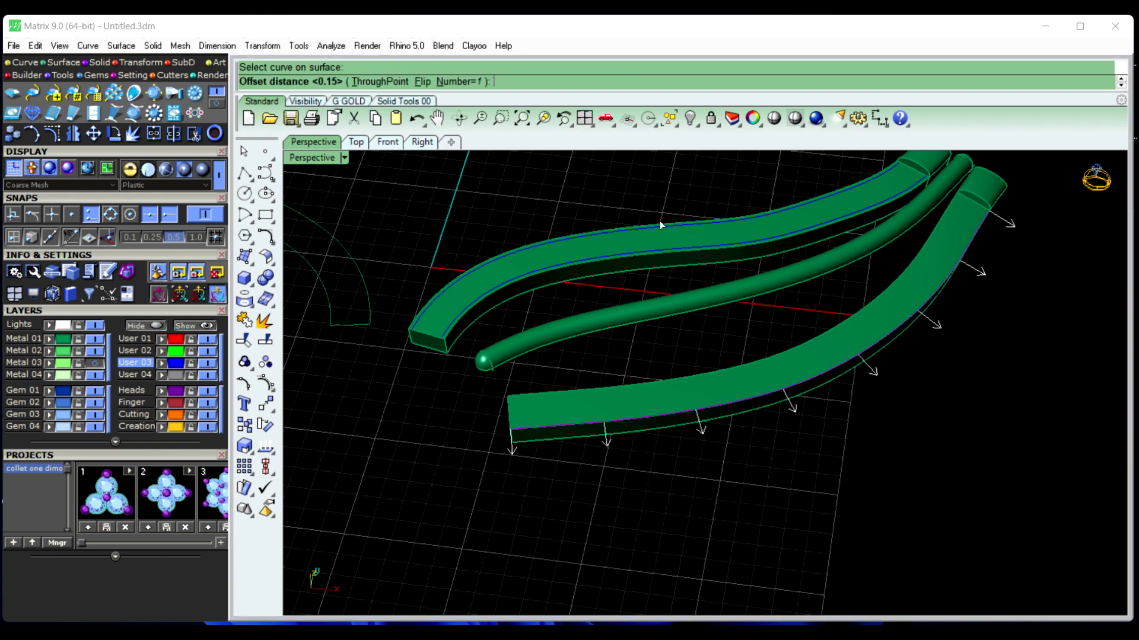
left_click(423, 81)
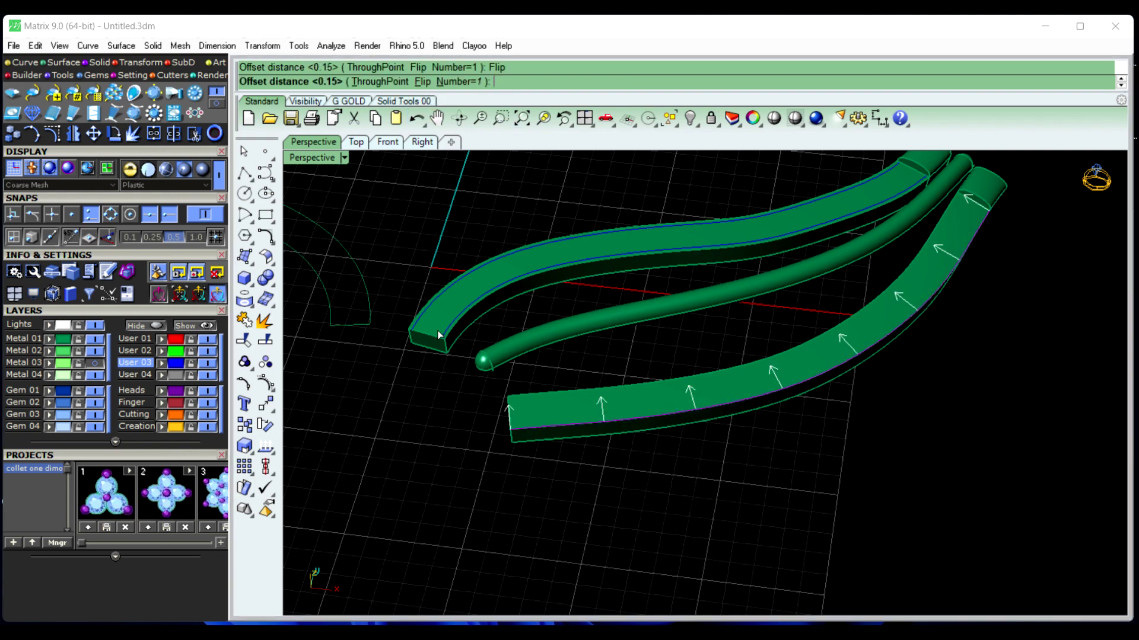
type(".15")
key("Return")
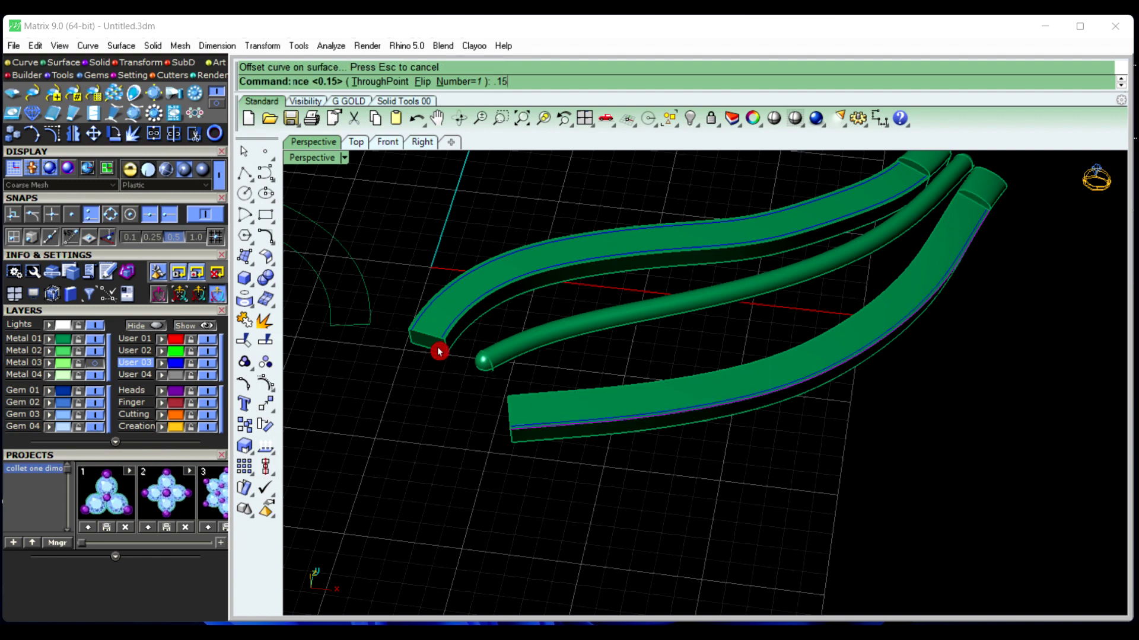
Offset the lower strand's pipe-side top edge 0.15 onto its top face with OffsetCrvOnSrf, flipping the offset direction
right_click_drag(442, 471, 556, 477)
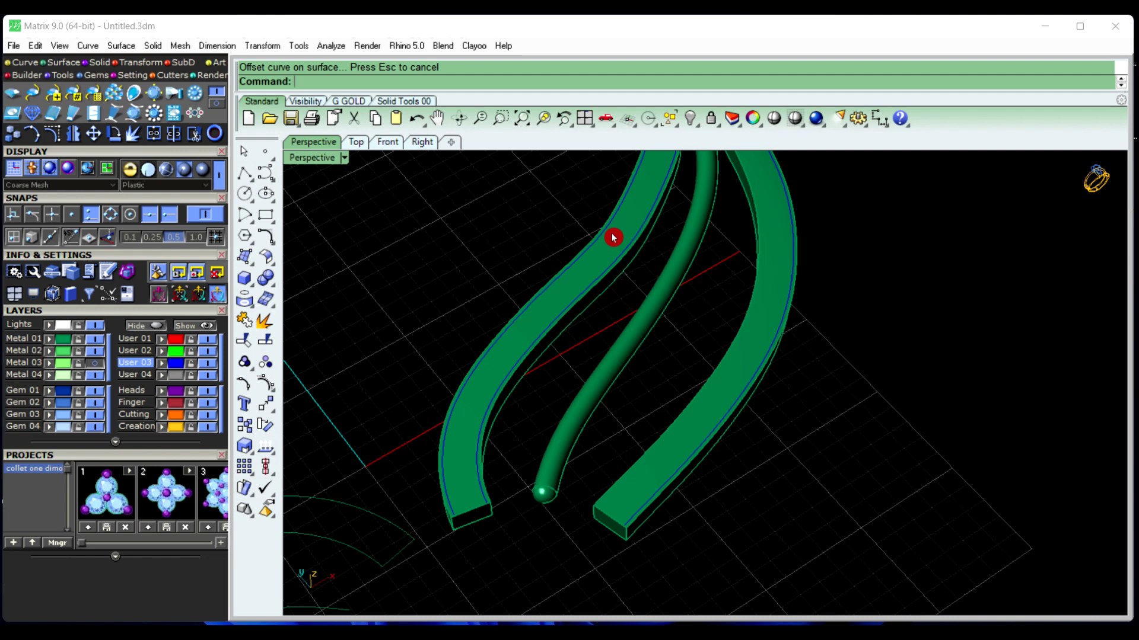
right_click_drag(678, 345, 677, 428)
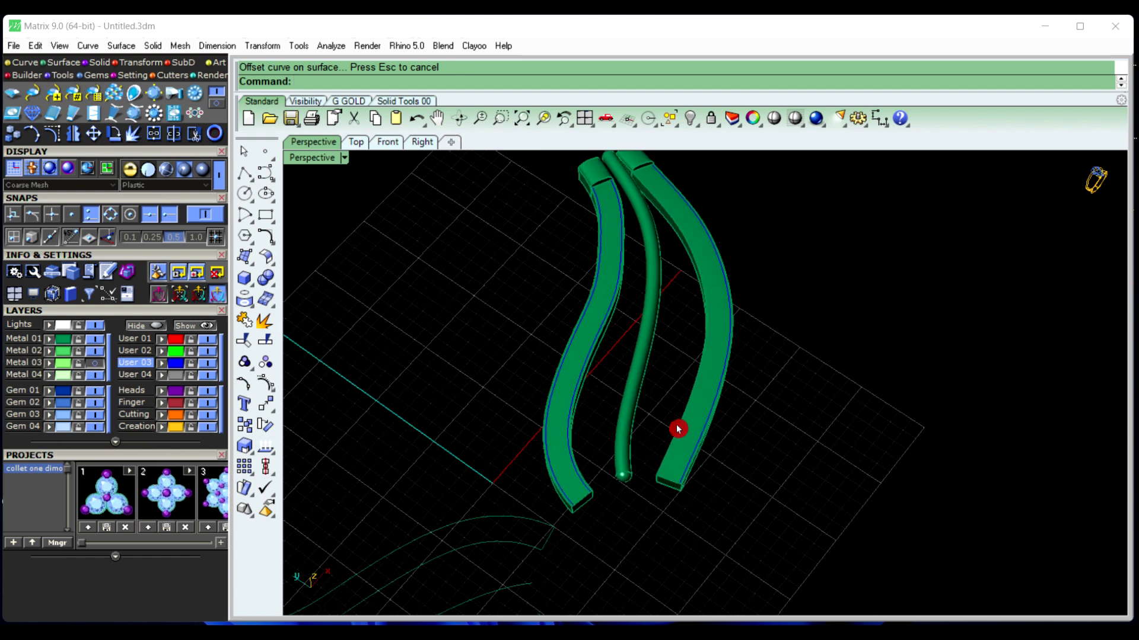
scroll(678, 428, "up", 2)
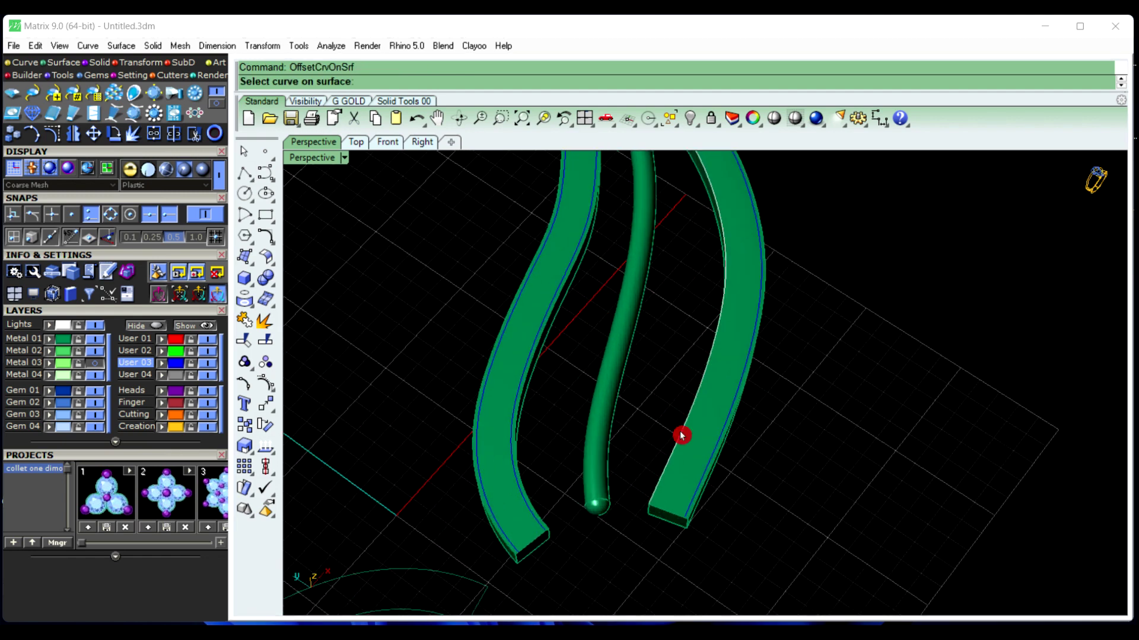
left_click(681, 435)
left_click(720, 488)
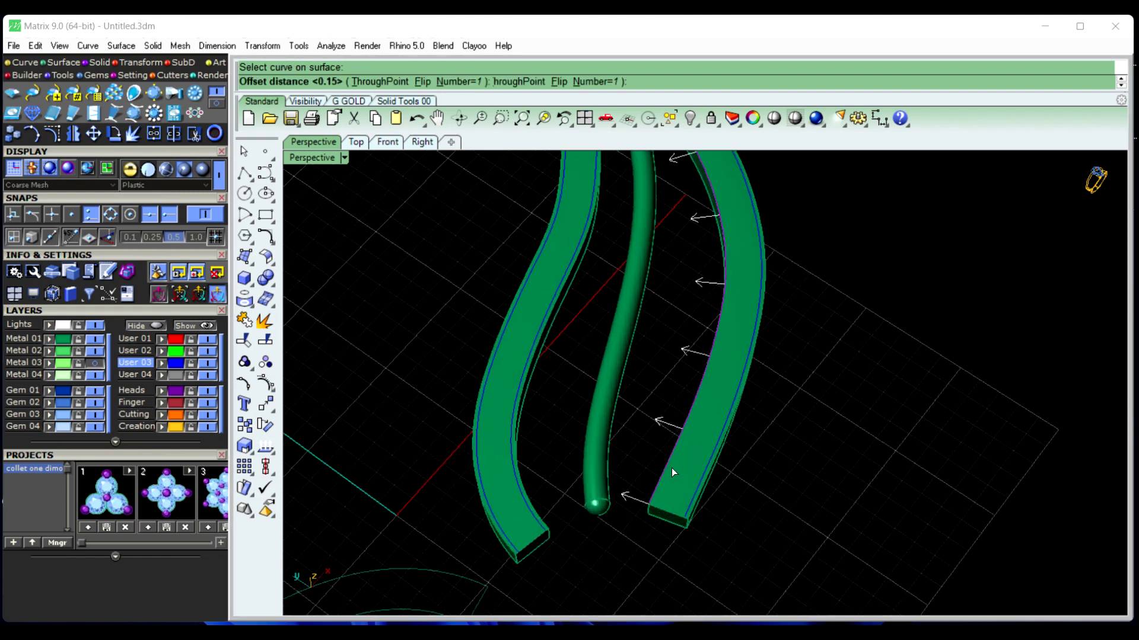
left_click(421, 82)
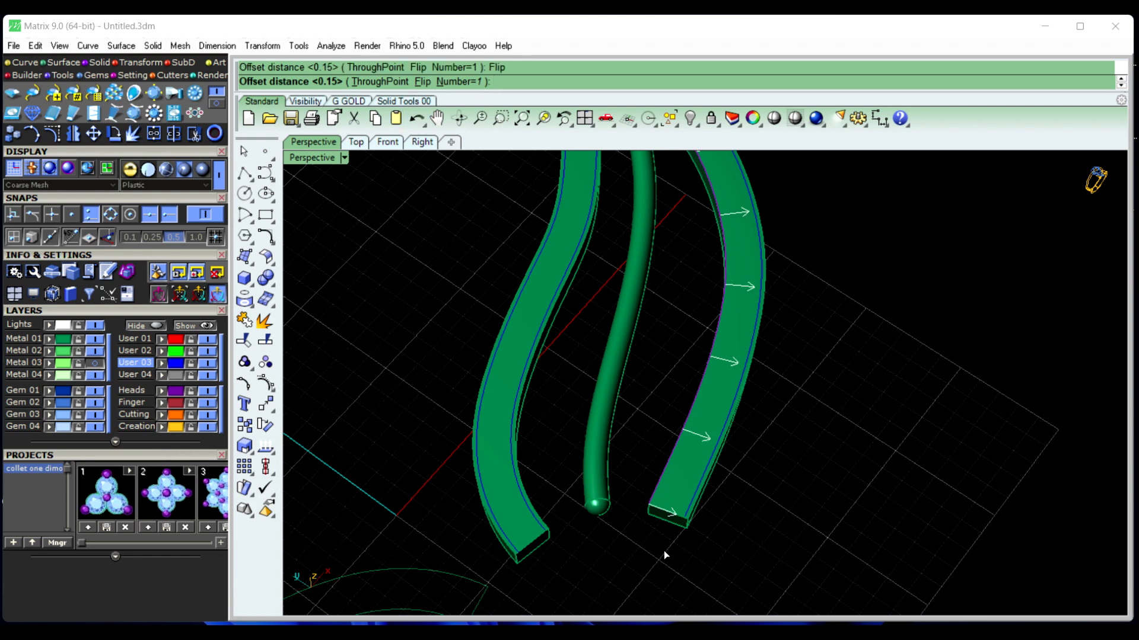
key("Return")
right_click_drag(663, 550, 416, 390)
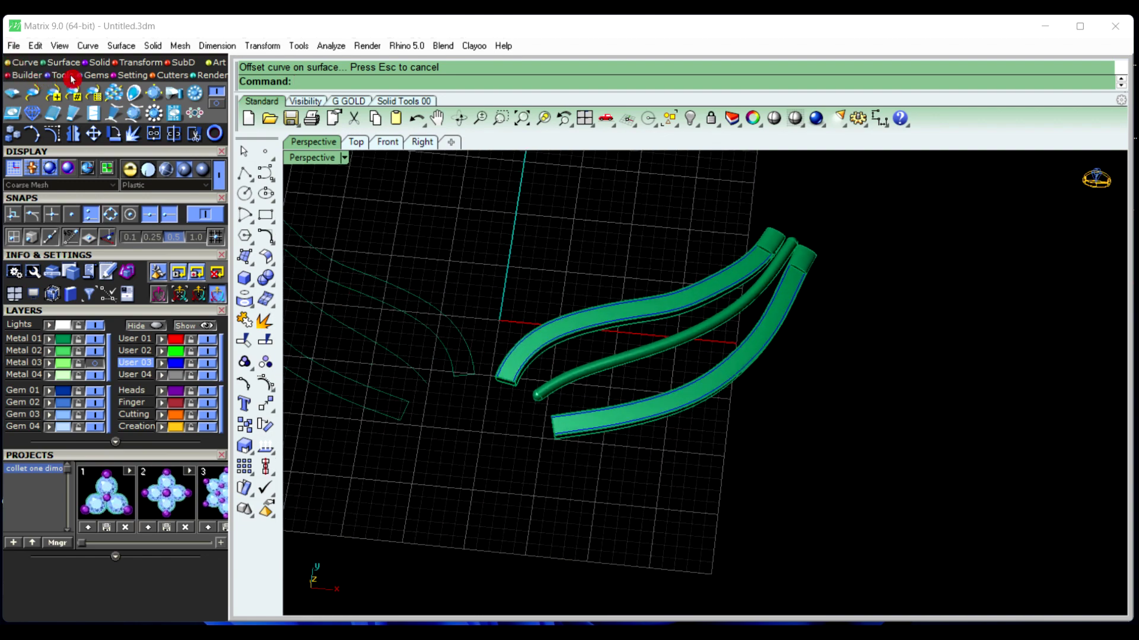
Fill the upper strand with gems between its two offset curves, with Flip on and a spacing of 0.15
left_click(136, 118)
scroll(558, 332, "up", 1)
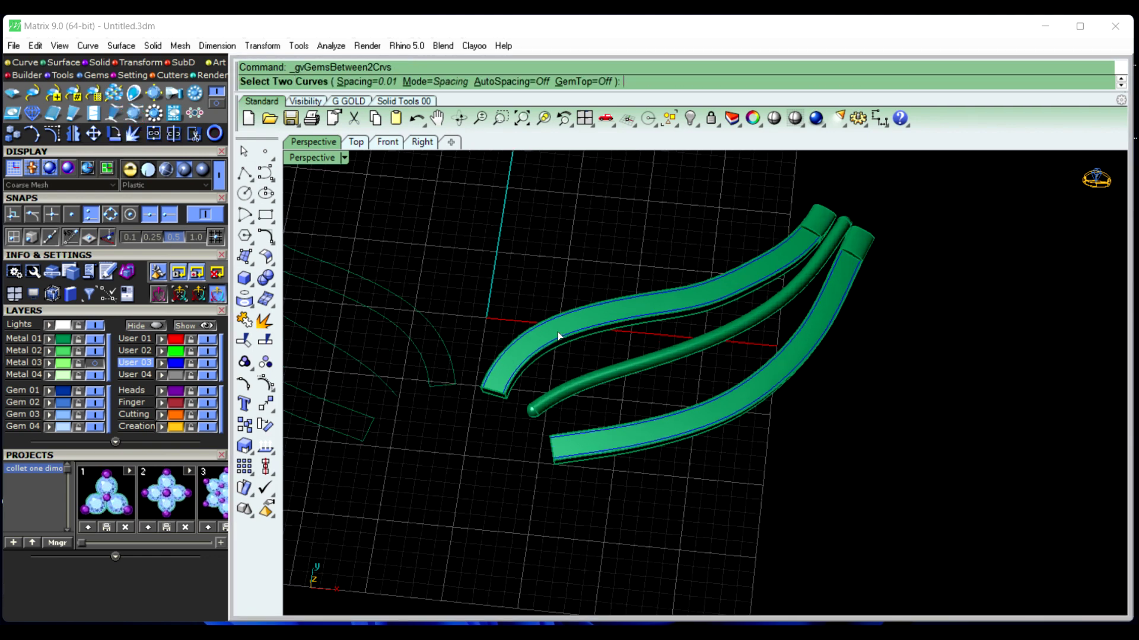
scroll(548, 329, "up", 3)
left_click(533, 315)
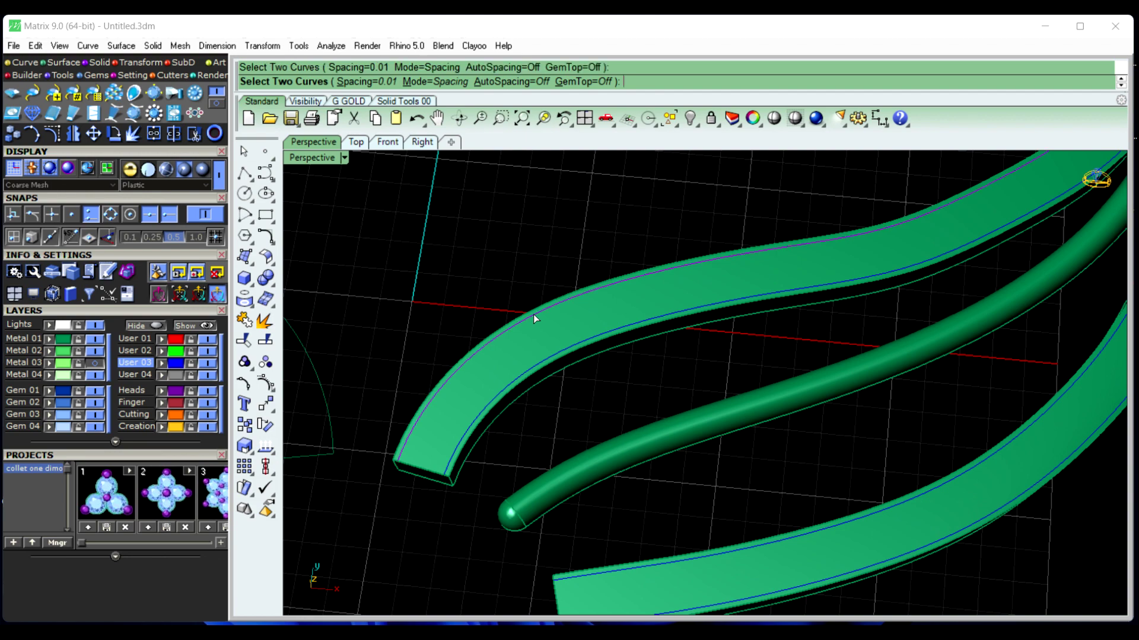
left_click(565, 346)
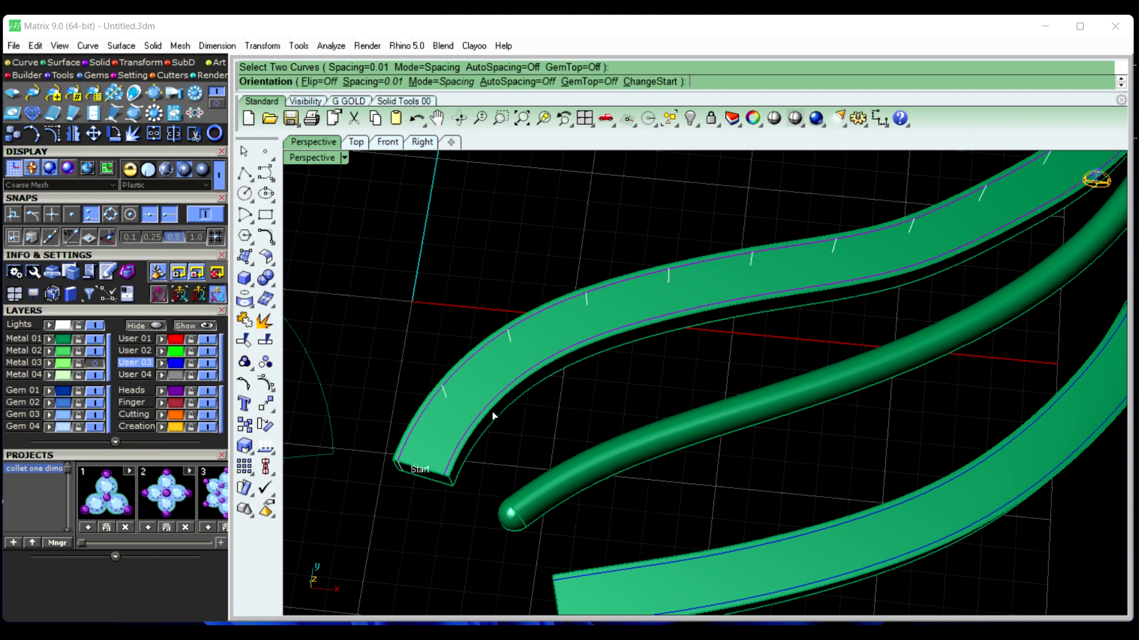
mouse_move(493, 415)
right_mouse_down()
mouse_move(508, 450)
mouse_move(546, 394)
mouse_move(480, 423)
right_mouse_up()
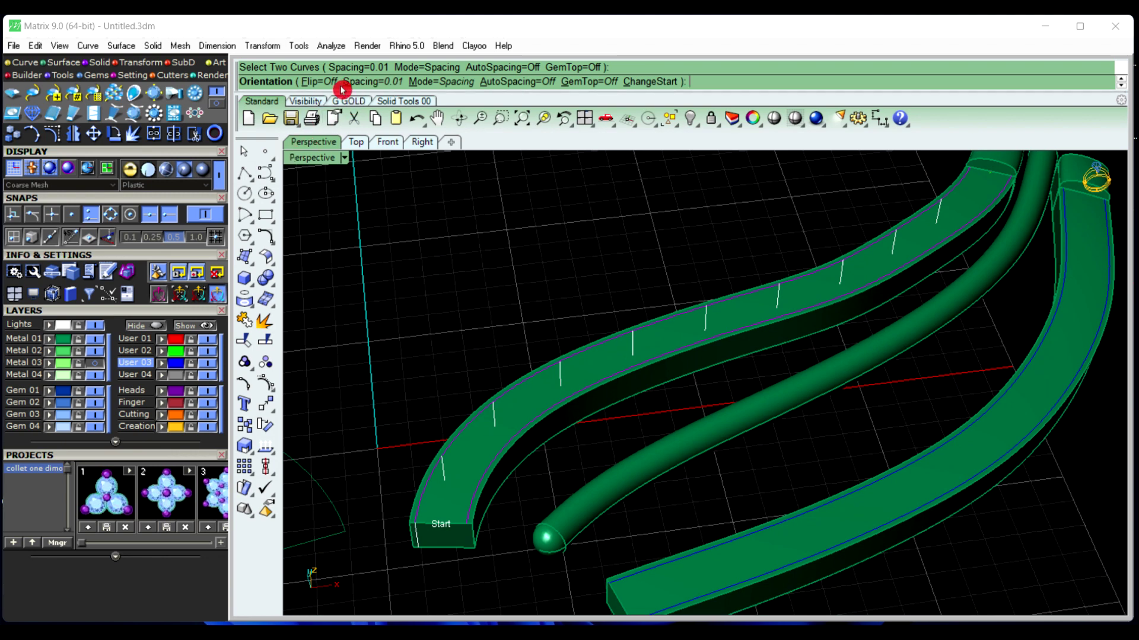
left_click(320, 81)
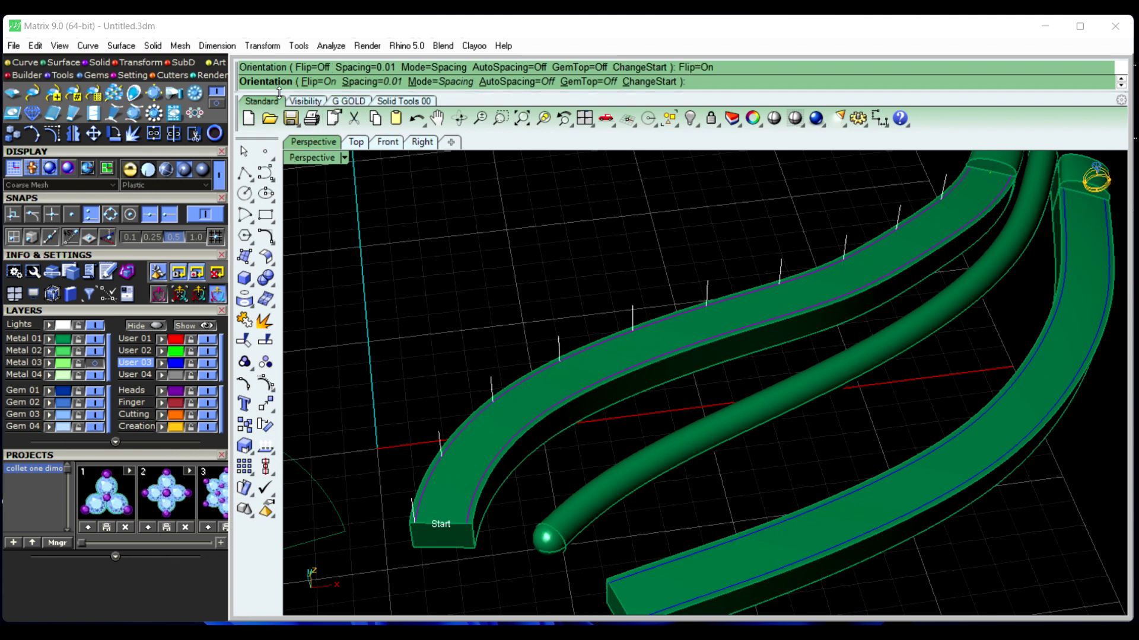
left_click(387, 84)
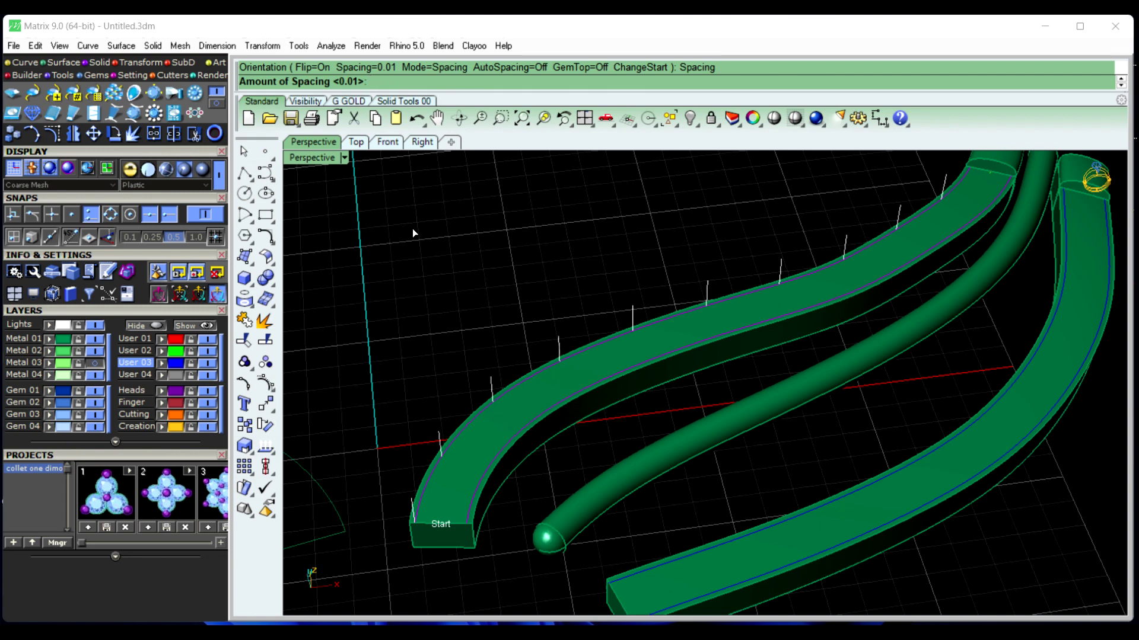
type(".15")
key("Return")
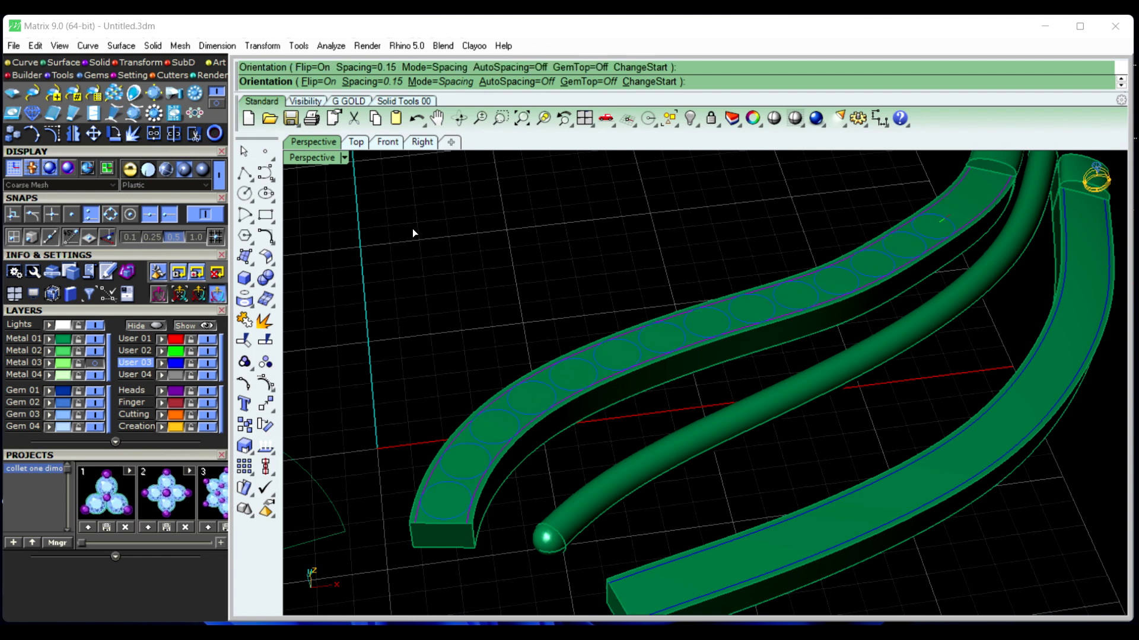
right_click(413, 232)
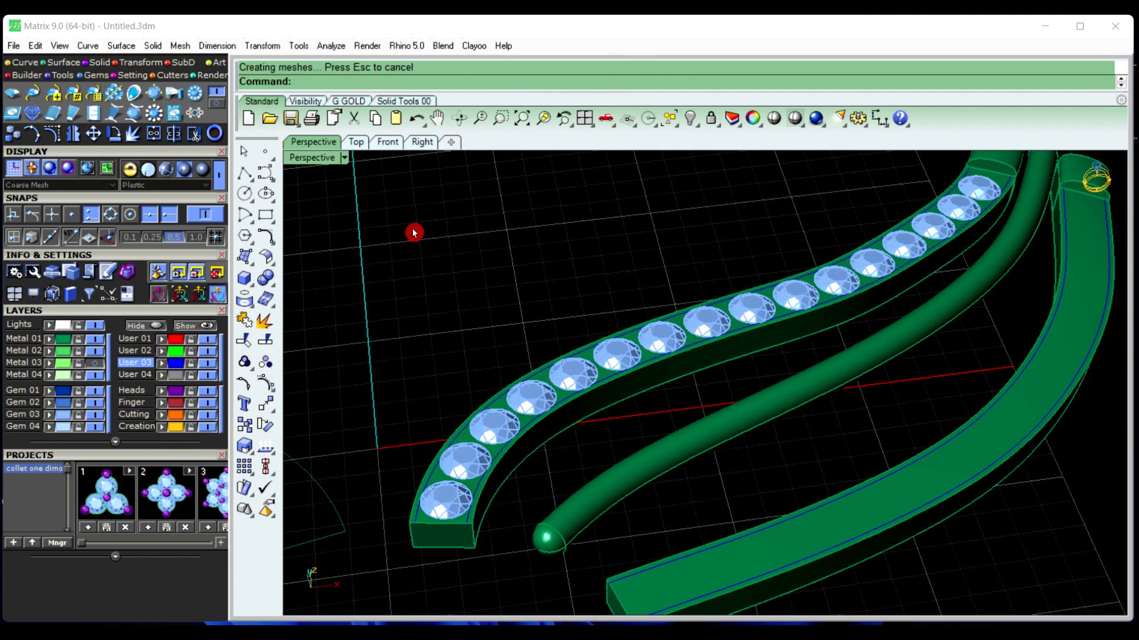
Fill the lower strand with gems between its two offset curves, with Flip on and a spacing of 0.15
right_click_drag(432, 295, 475, 401)
scroll(557, 456, "up", 3)
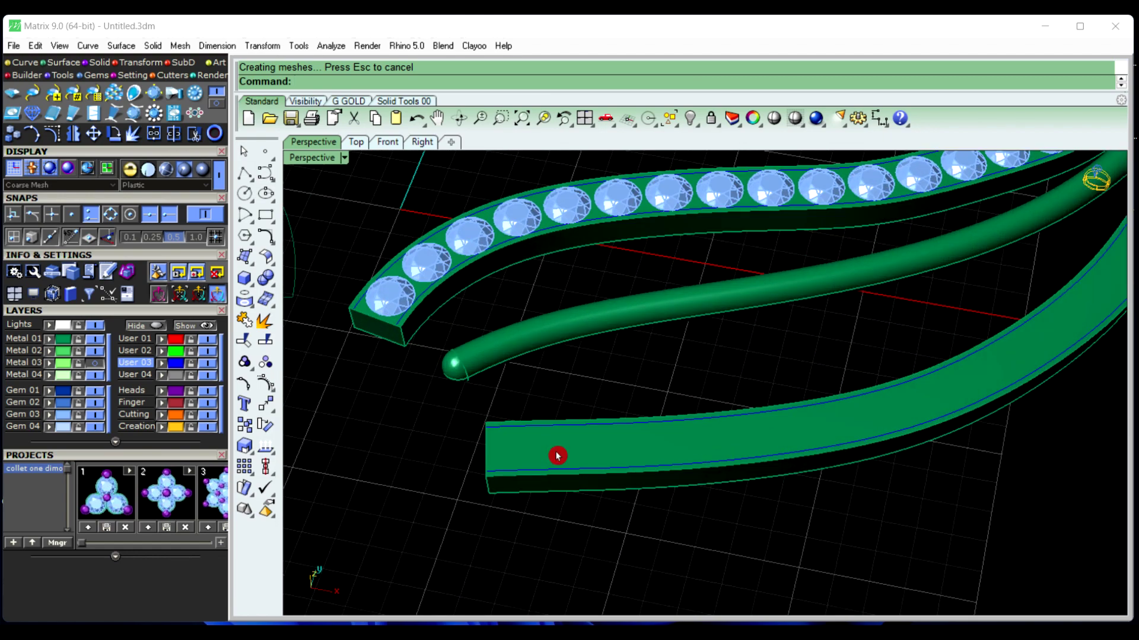
right_click(432, 484)
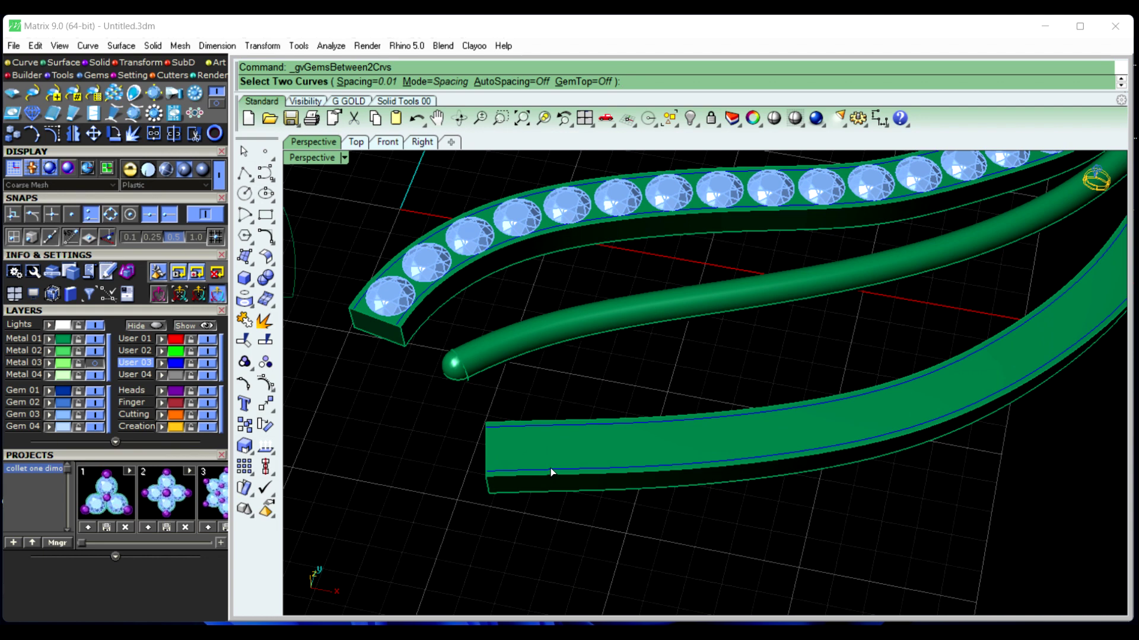
left_click(551, 424)
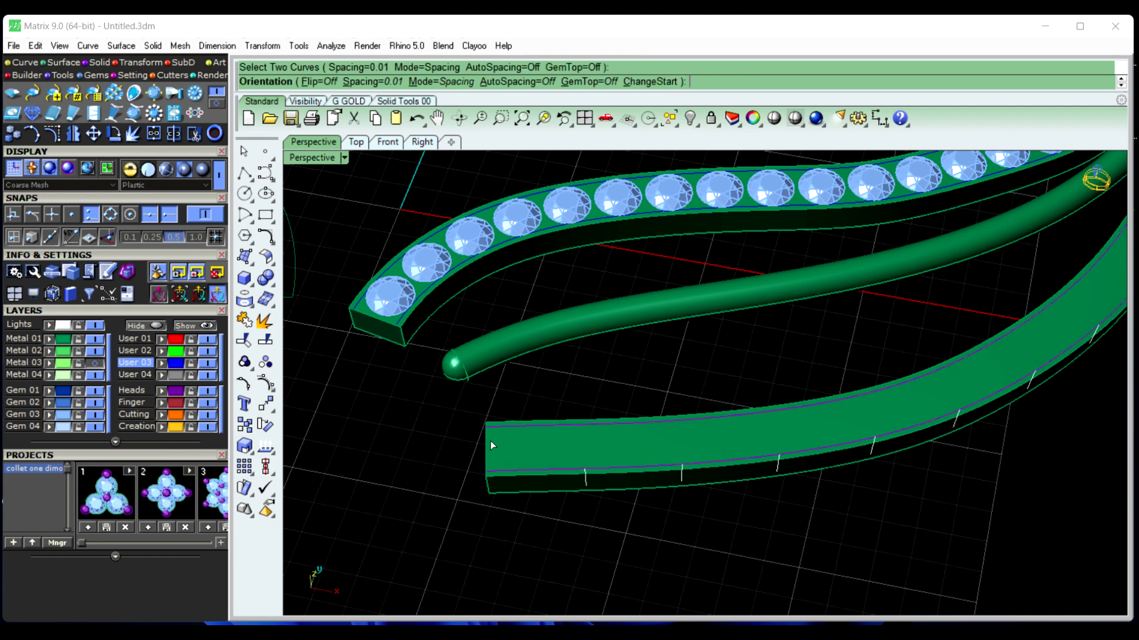
left_click(320, 83)
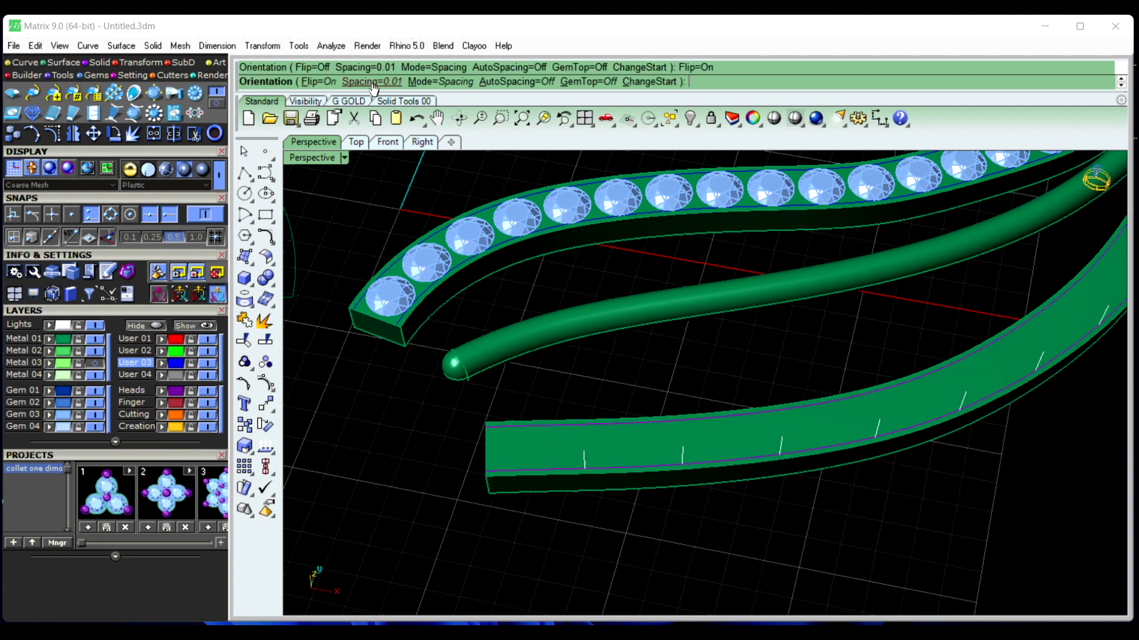
left_click(375, 84)
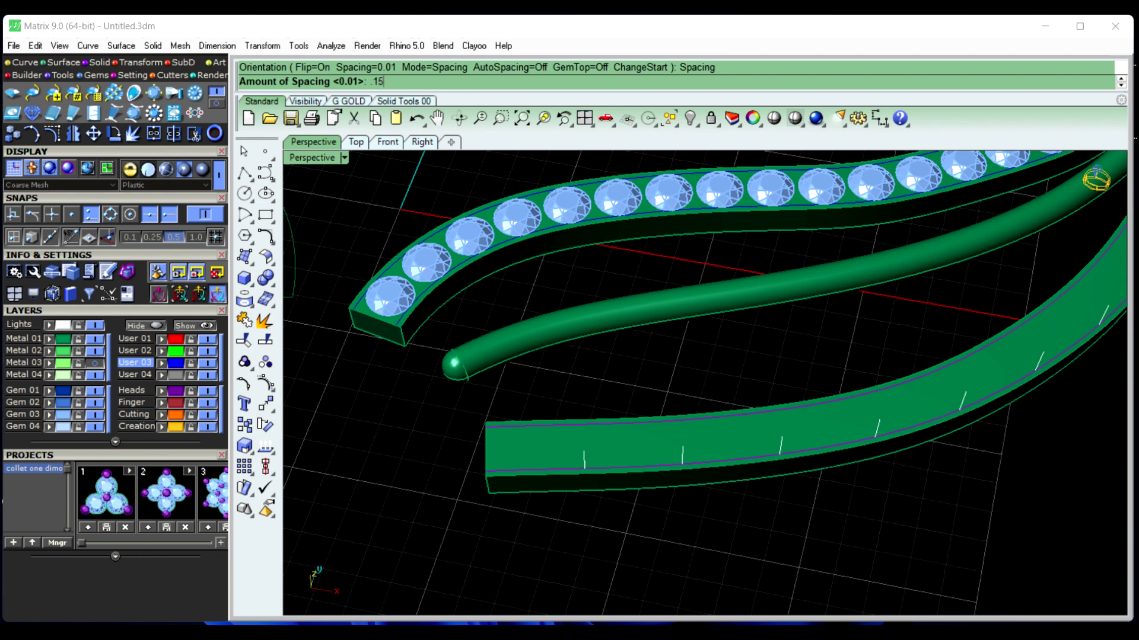
key("Return")
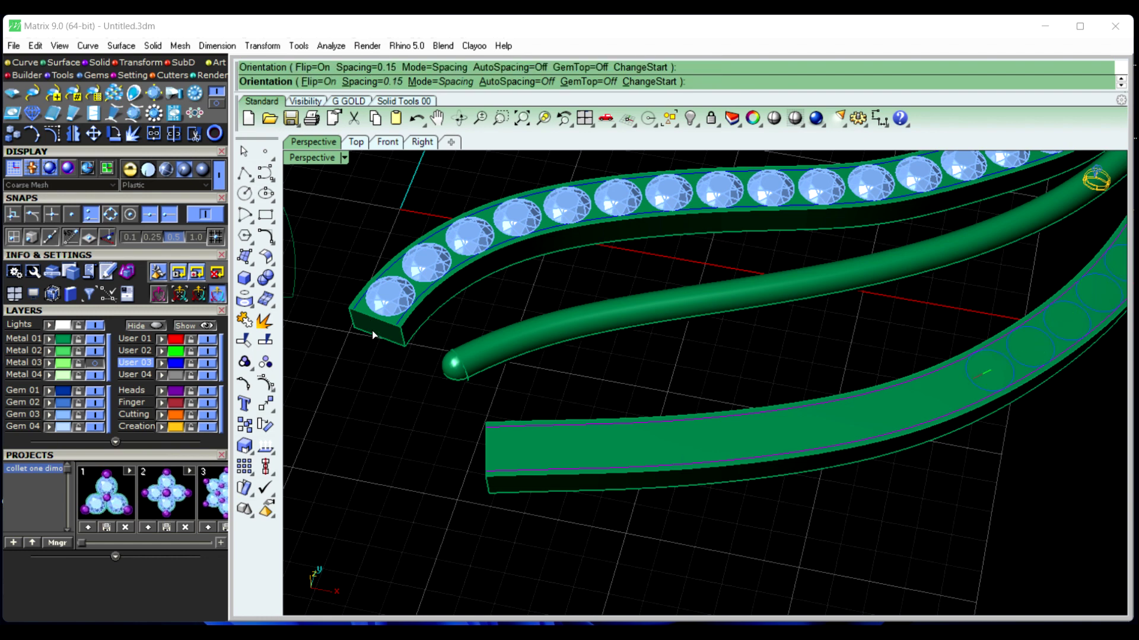
right_click(492, 428)
scroll(495, 430, "down", 3)
right_click_drag(496, 432, 577, 443)
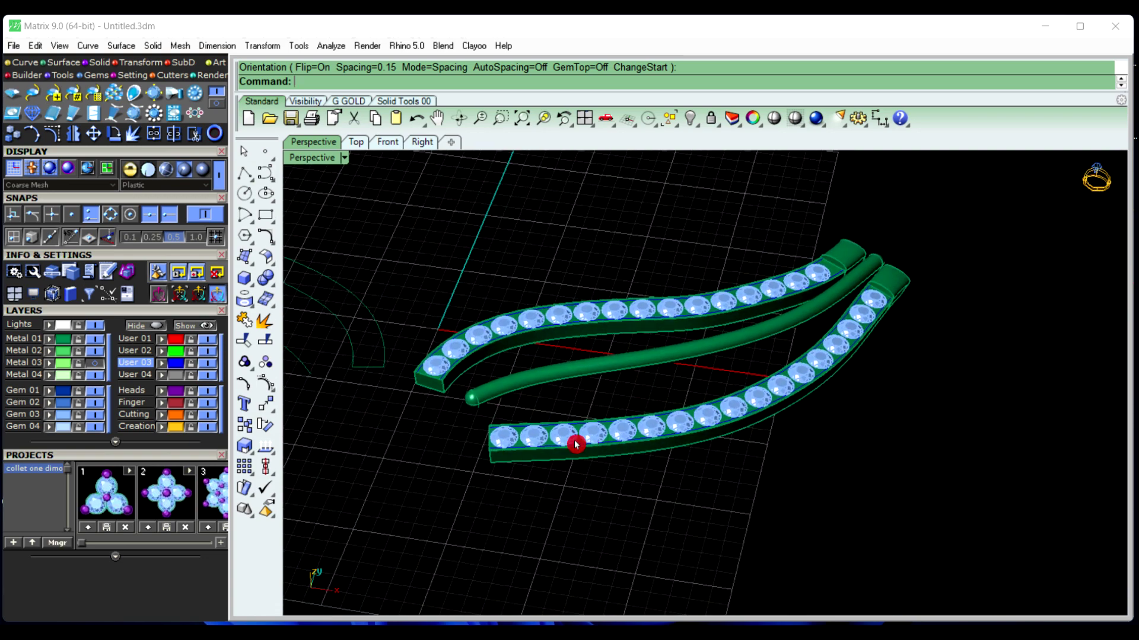
Try to add prongs to the lower strand's row of gems, and undo that attempt
left_click(570, 438)
scroll(432, 465, "down", 2)
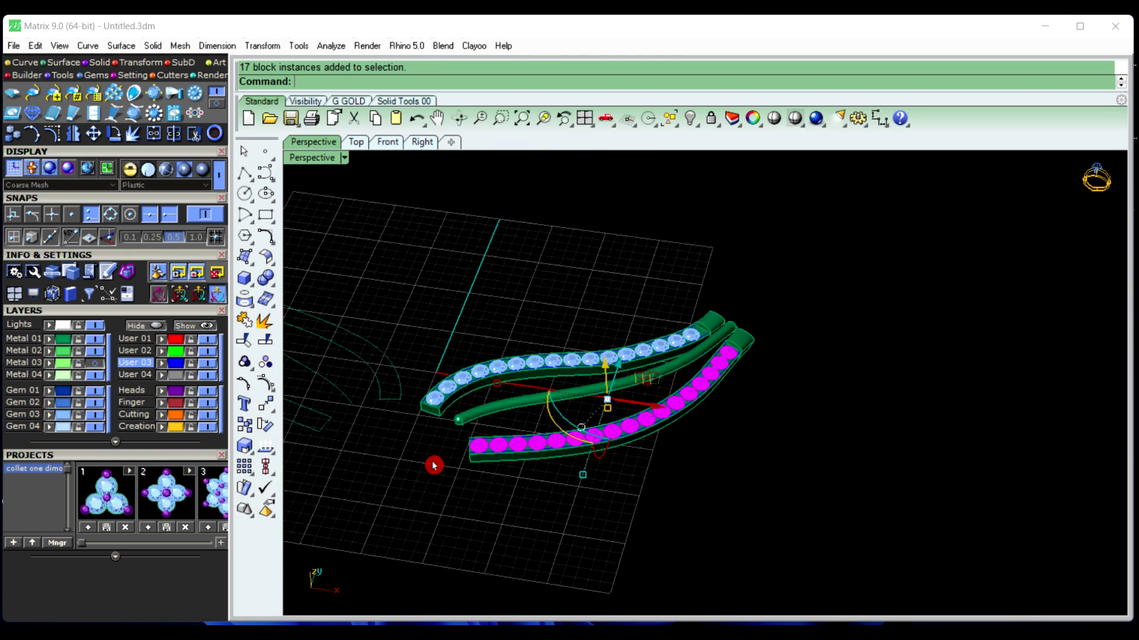
left_click(498, 481)
scroll(498, 480, "down", 2)
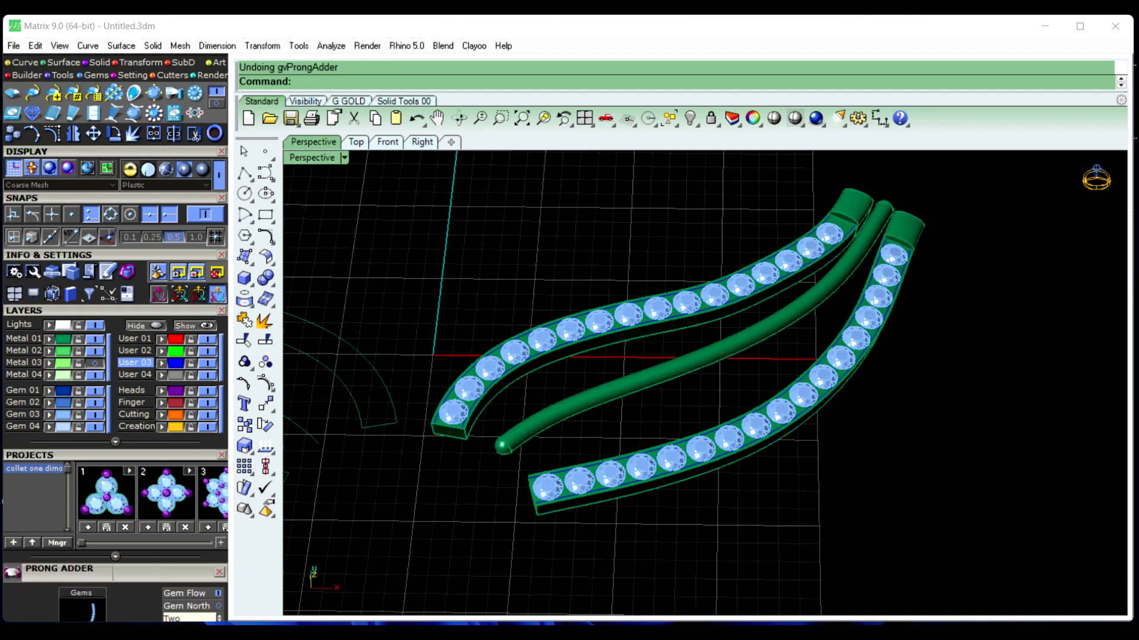
Add prongs to the lower strand's gem row with diameters of 0.5, HeightLarge 0.7, HeightSmall 0.8 and a TwoShared middle layout
scroll(572, 494, "up", 5)
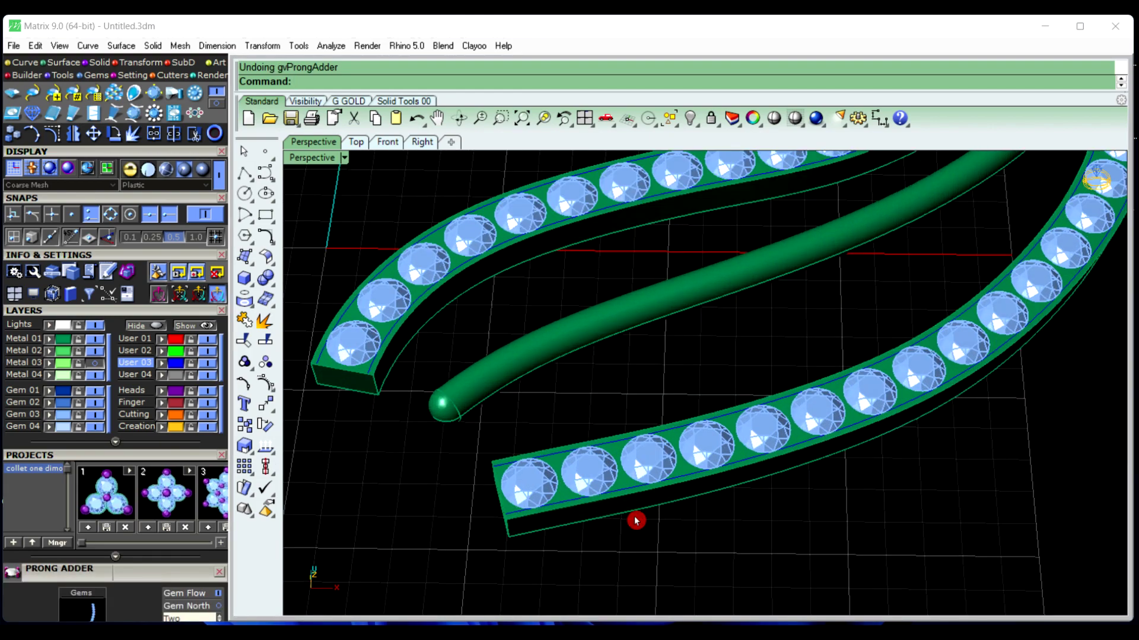
mouse_move(683, 485)
right_mouse_down()
mouse_move(676, 403)
mouse_move(687, 472)
right_mouse_up()
scroll(637, 465, "down", 2)
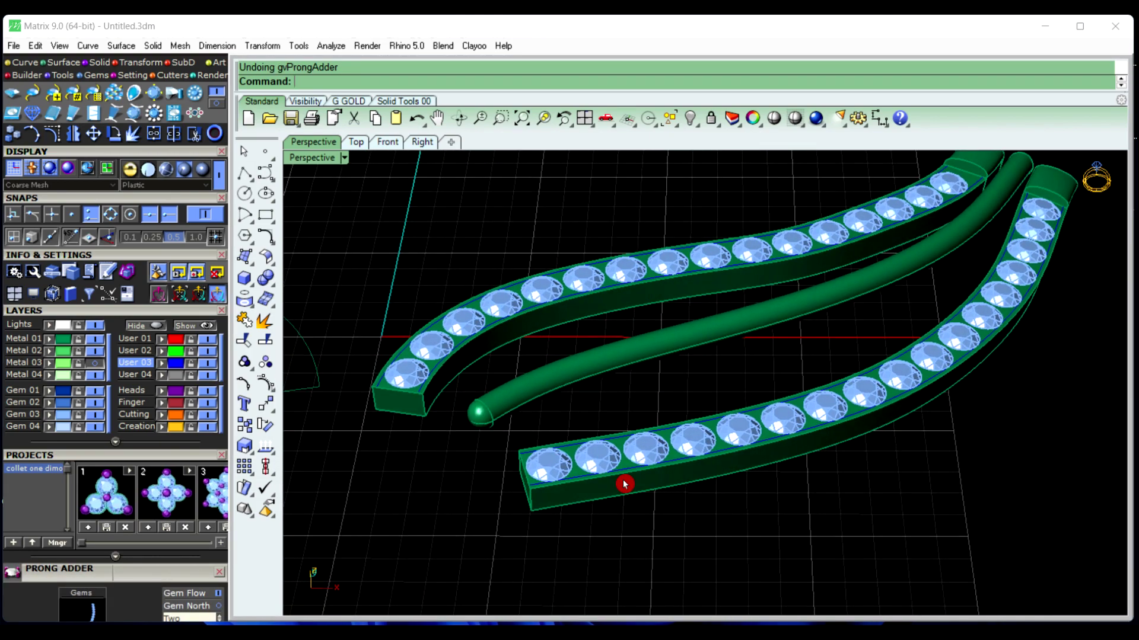
scroll(653, 440, "up", 3)
left_click(653, 442)
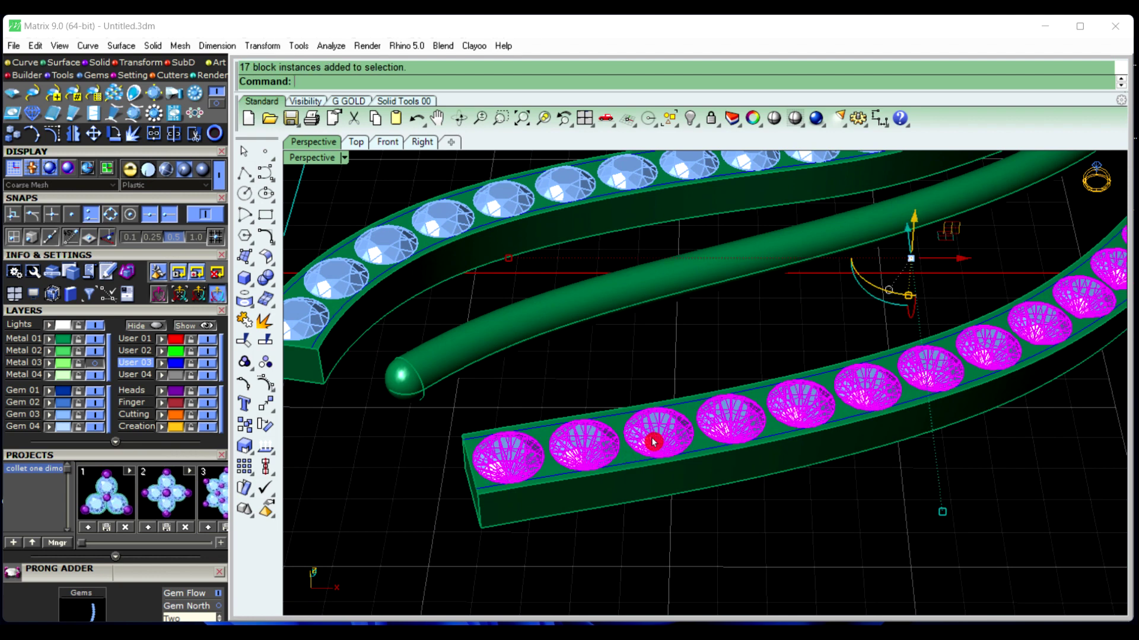
key("F6")
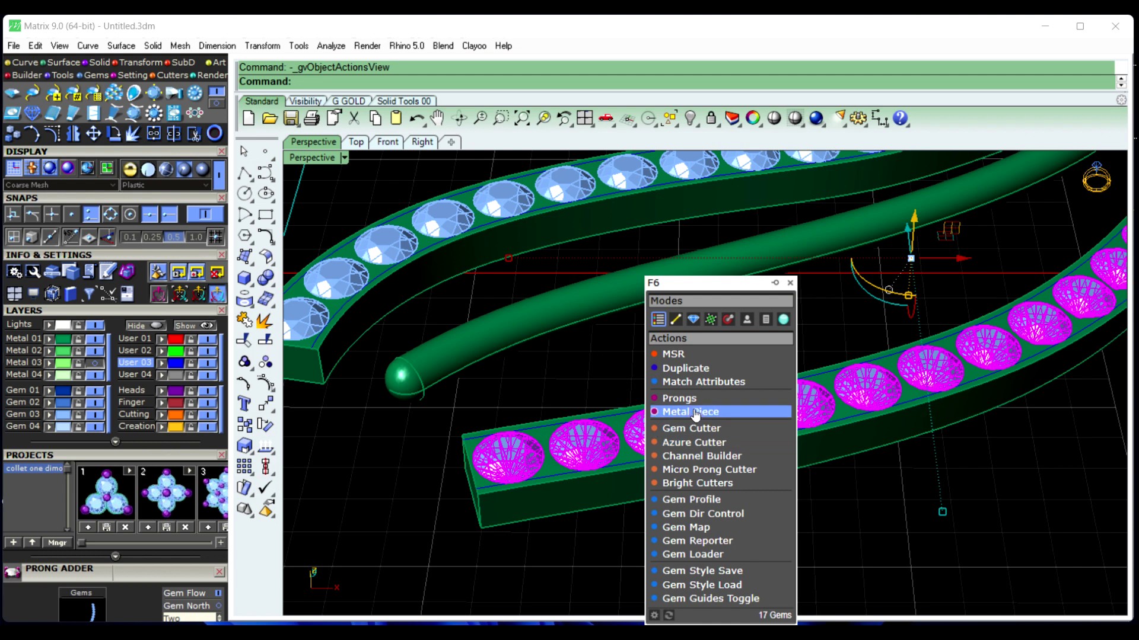
left_click(711, 399)
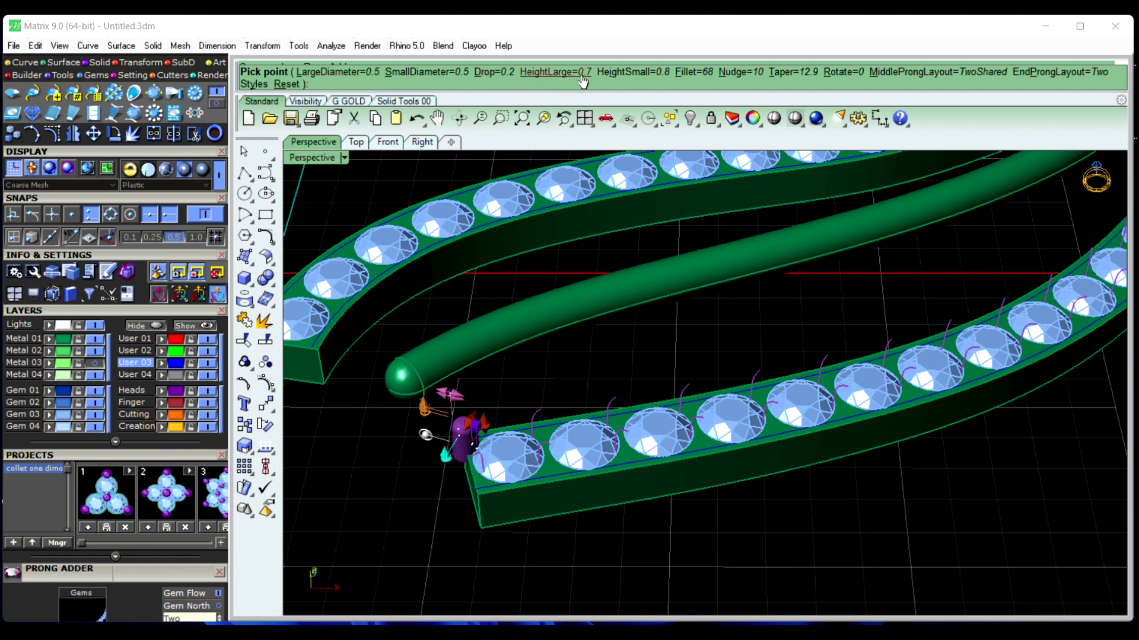
scroll(396, 491, "down", 3)
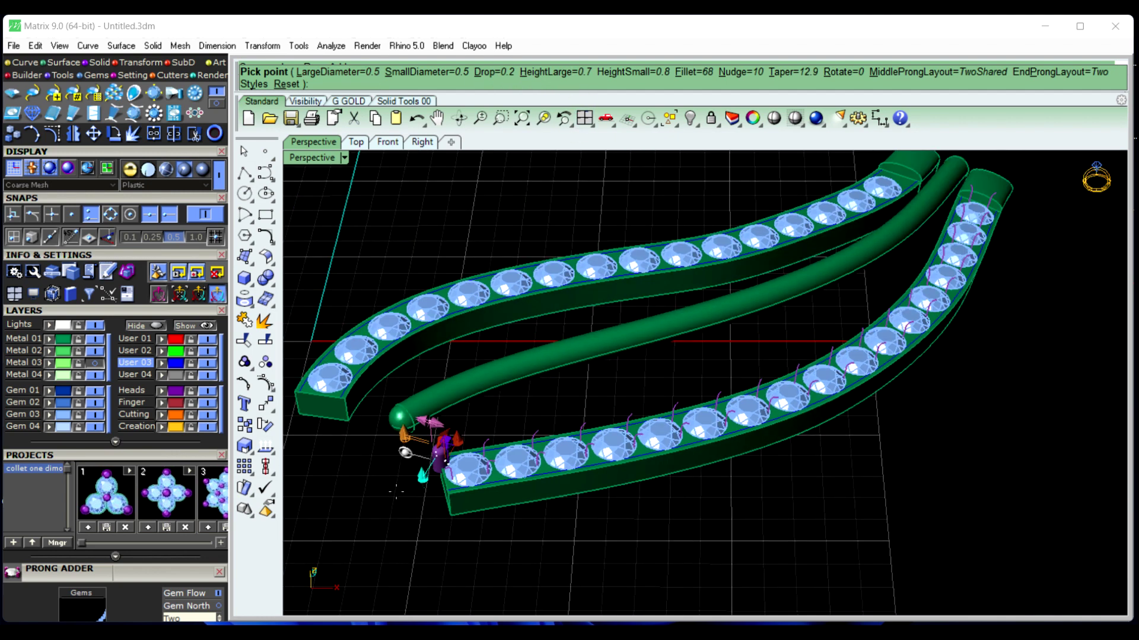
right_click(602, 554)
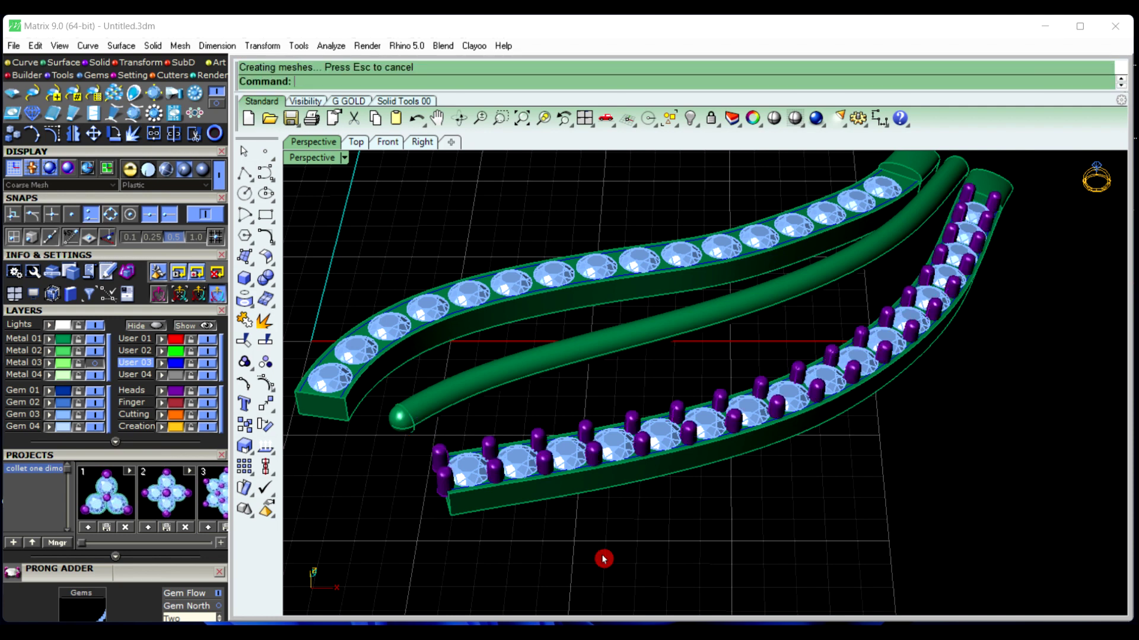
Add prongs to the upper strand's gem row with the same 0.5 diameters and TwoShared middle layout
left_click(396, 327)
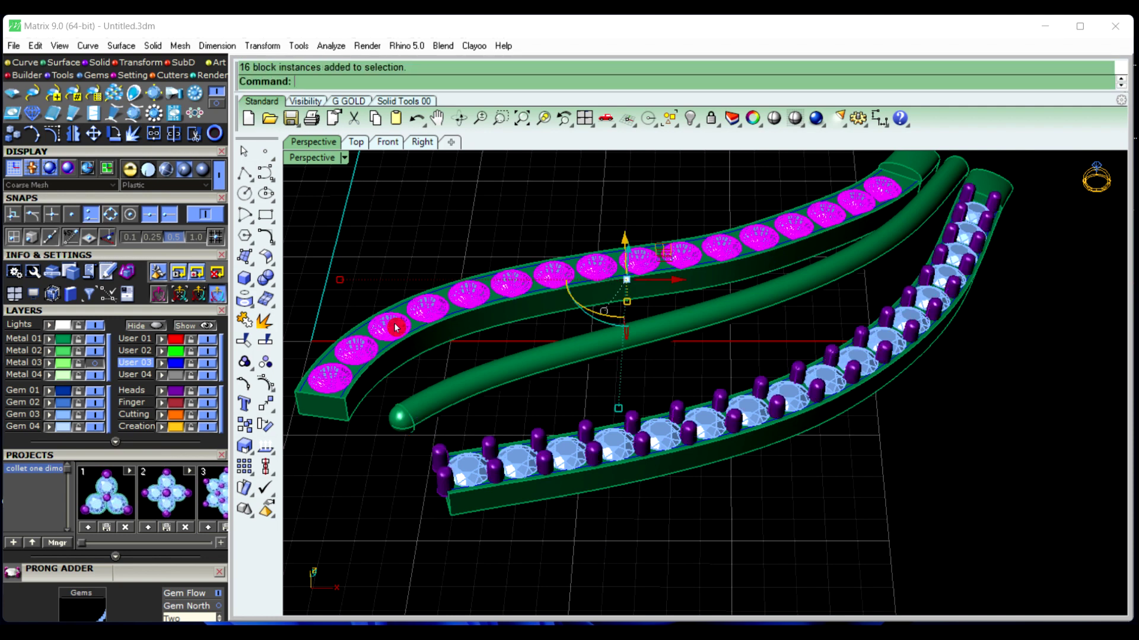
right_click(396, 326)
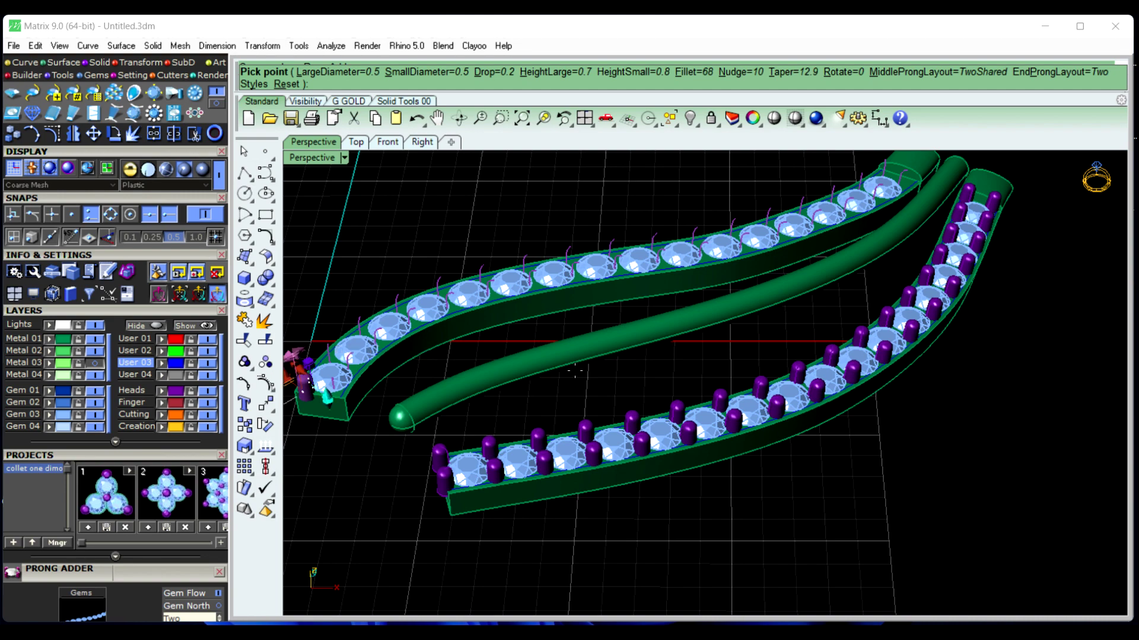
scroll(574, 371, "down", 3)
scroll(413, 433, "up", 5)
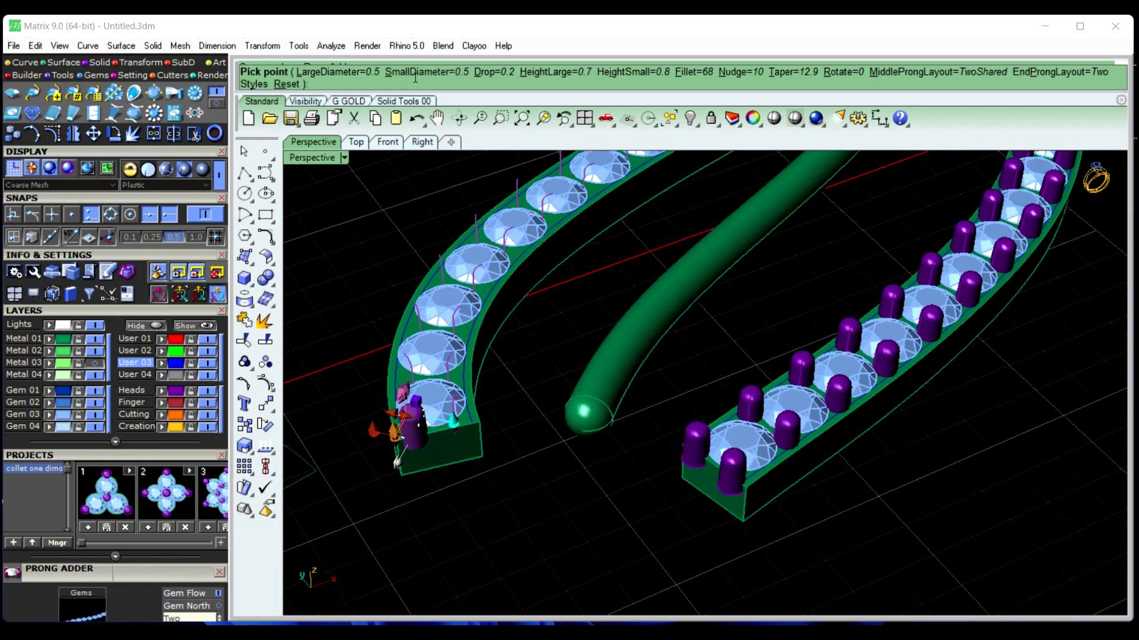
left_click(454, 464)
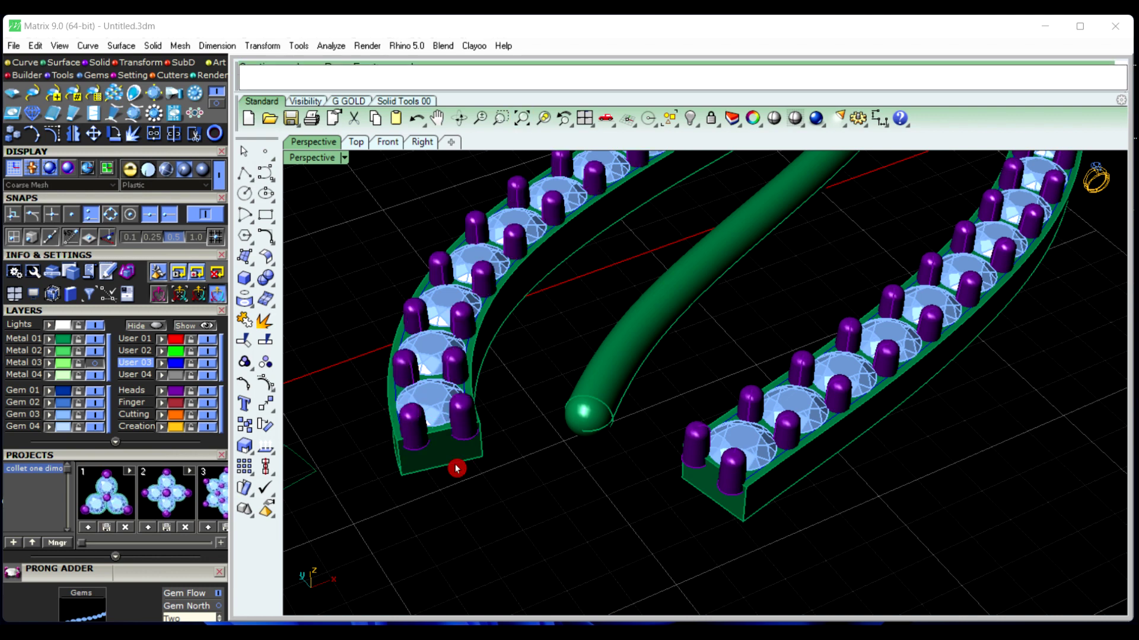
Examine the prongs along both strands, especially around the gems at the open ends
scroll(507, 537, "down", 4)
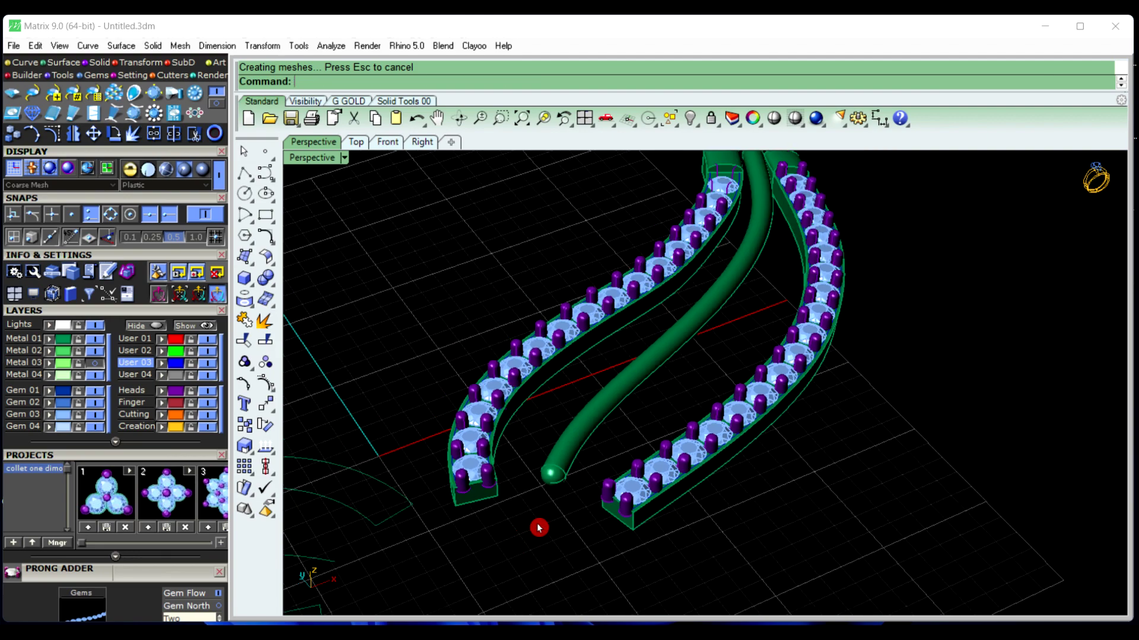
left_click(734, 191)
right_click_drag(444, 386, 475, 463)
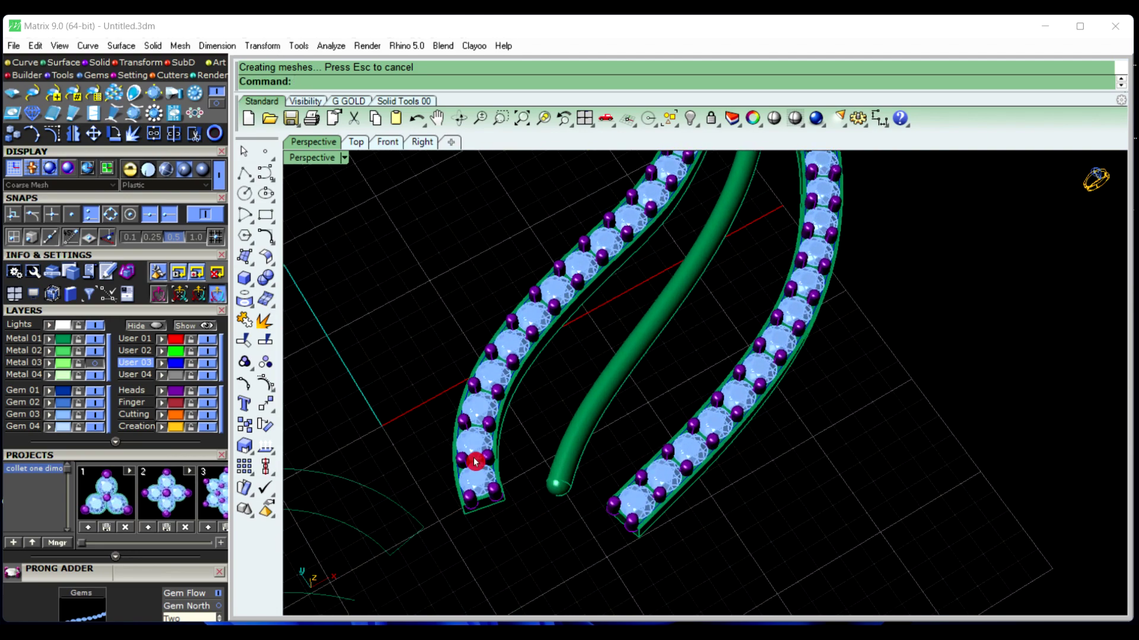
scroll(475, 462, "up", 4)
scroll(555, 460, "down", 4)
right_click_drag(687, 493, 640, 498)
scroll(635, 491, "up", 8)
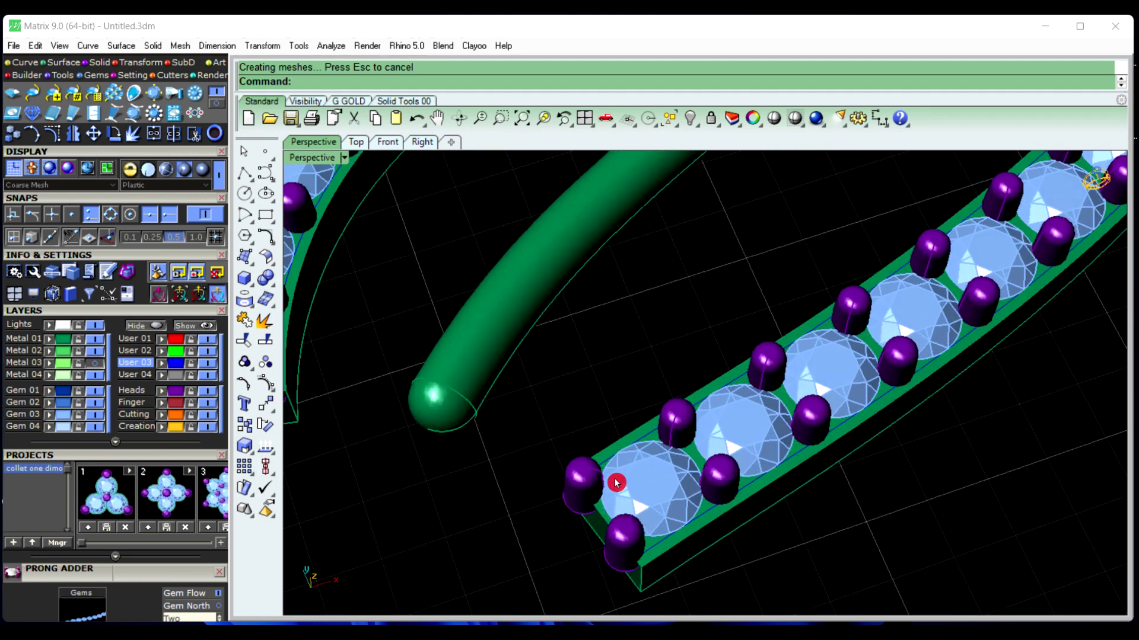
scroll(692, 462, "down", 8)
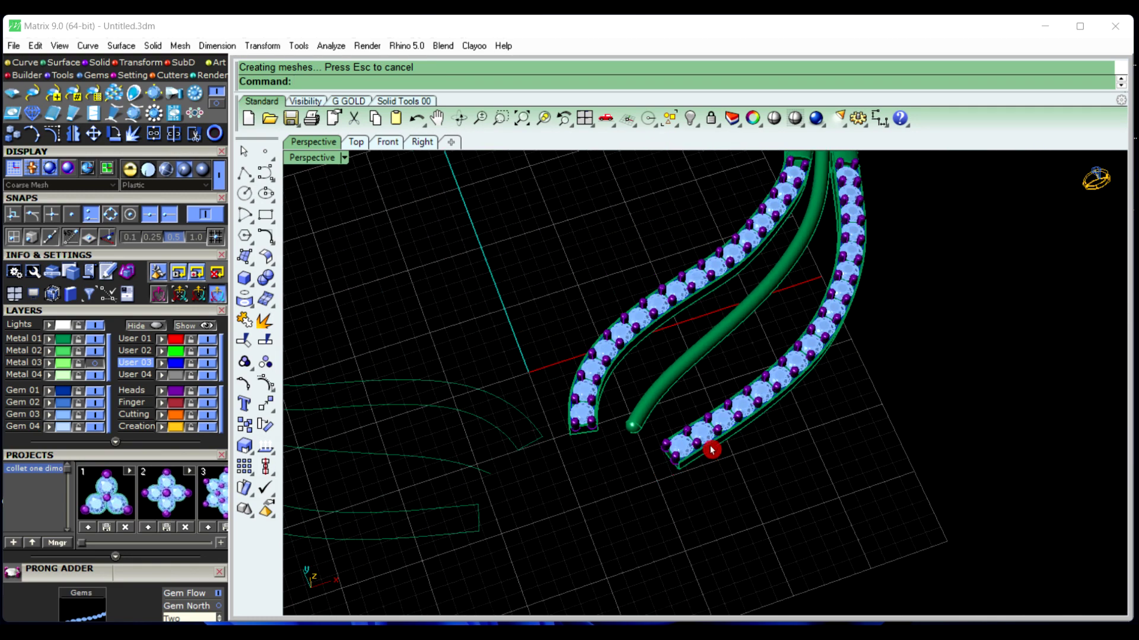
scroll(712, 450, "up", 4)
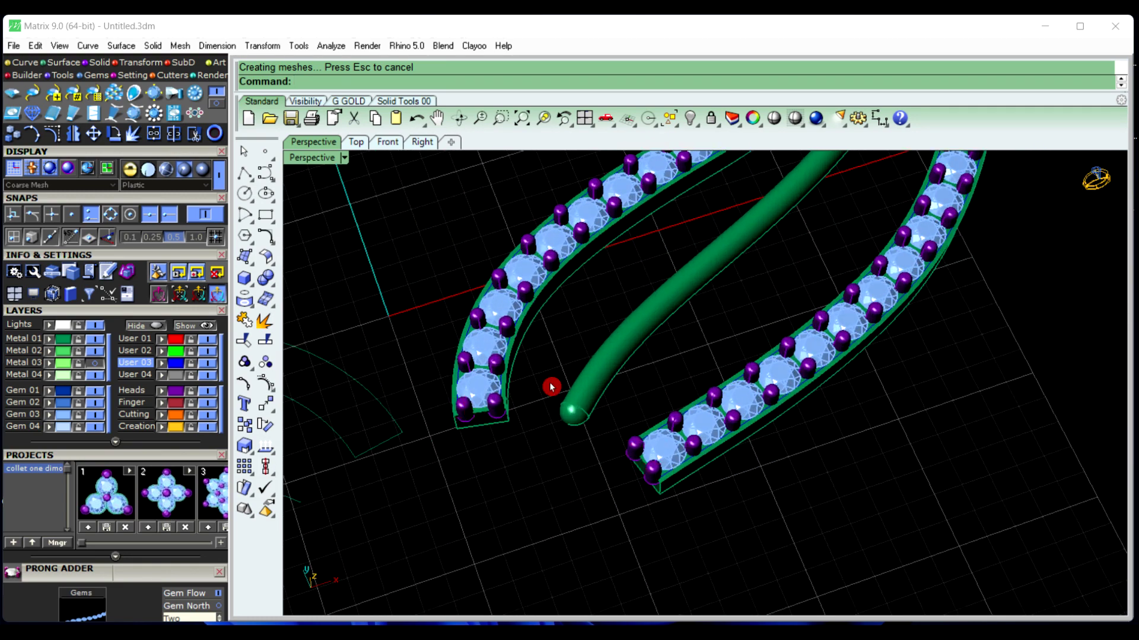
scroll(475, 411, "up", 2)
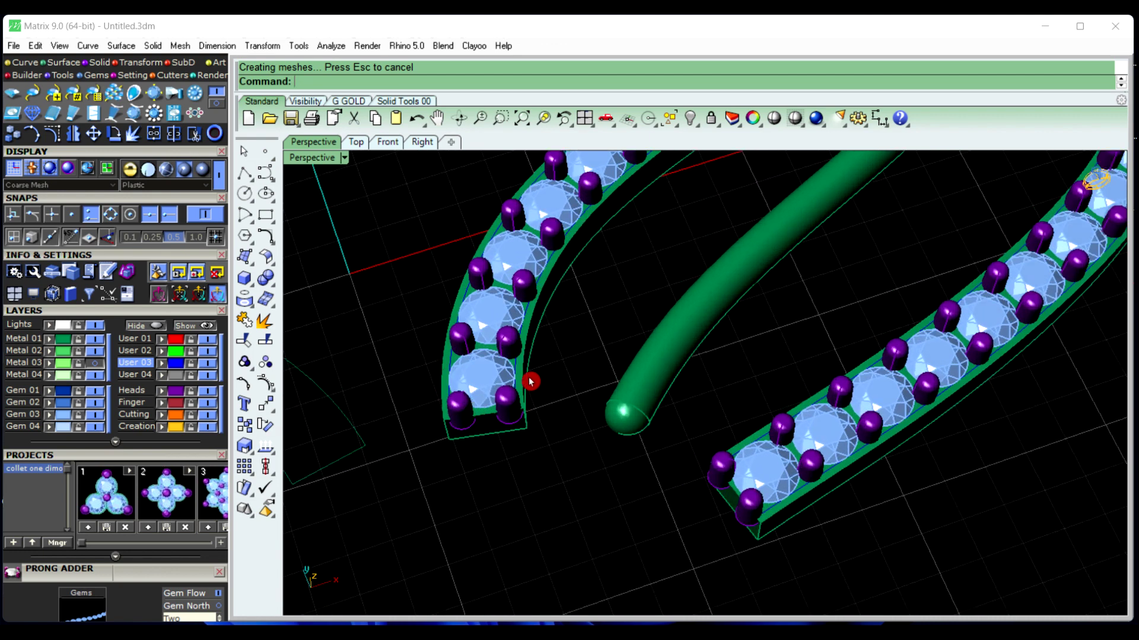
Ungroup the gems and prongs on both strands so that each piece can be selected individually
left_click(728, 464)
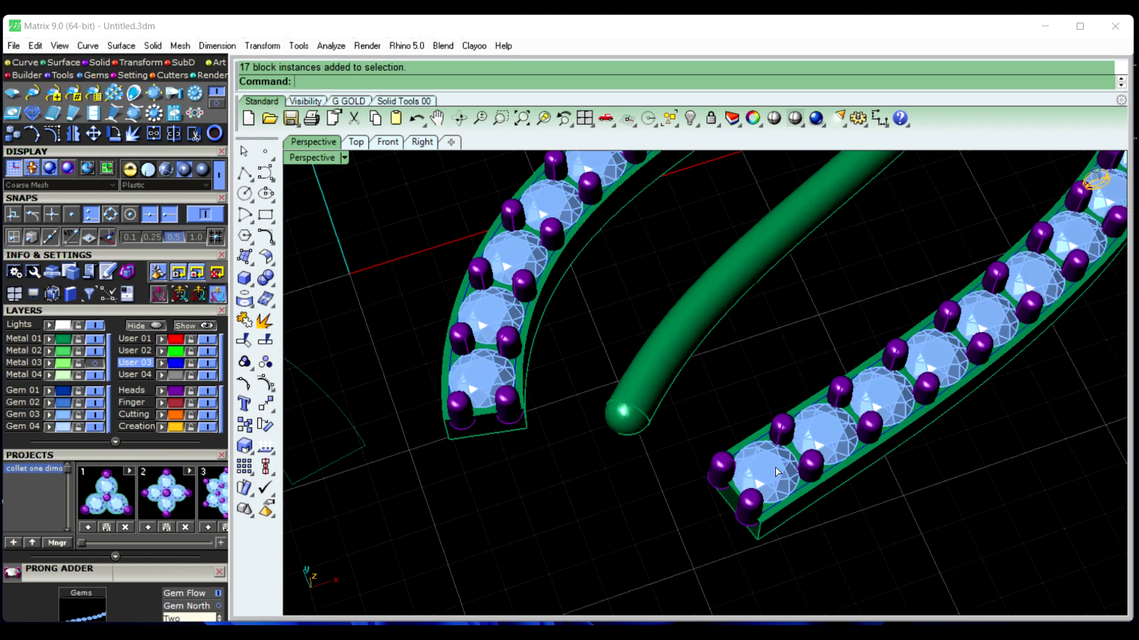
left_click(268, 368)
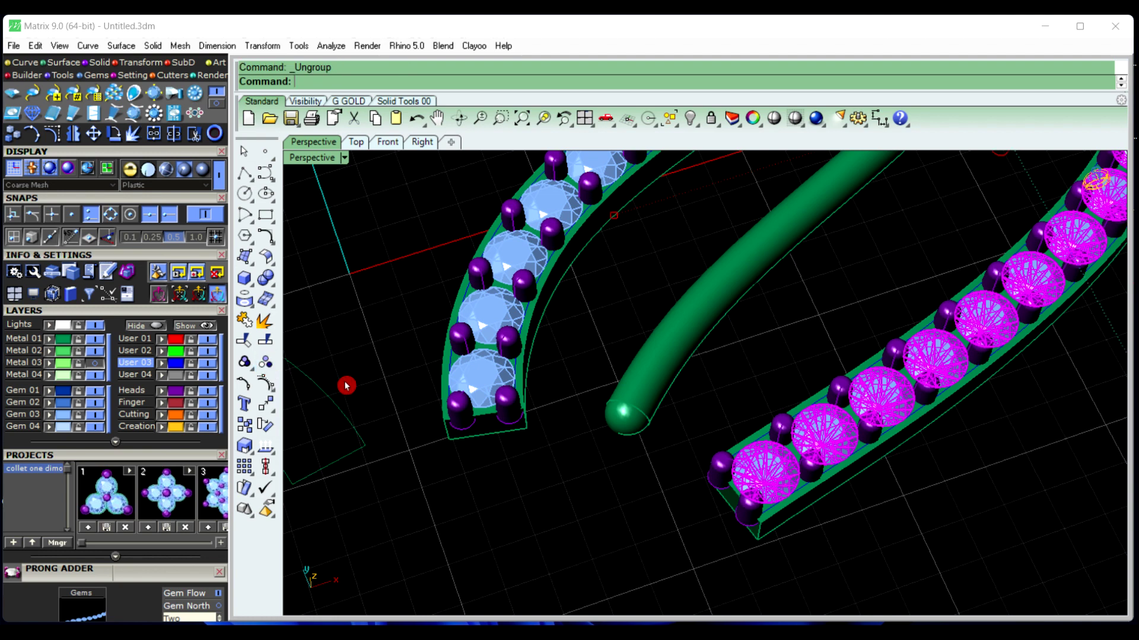
left_click(483, 382)
left_click(265, 363)
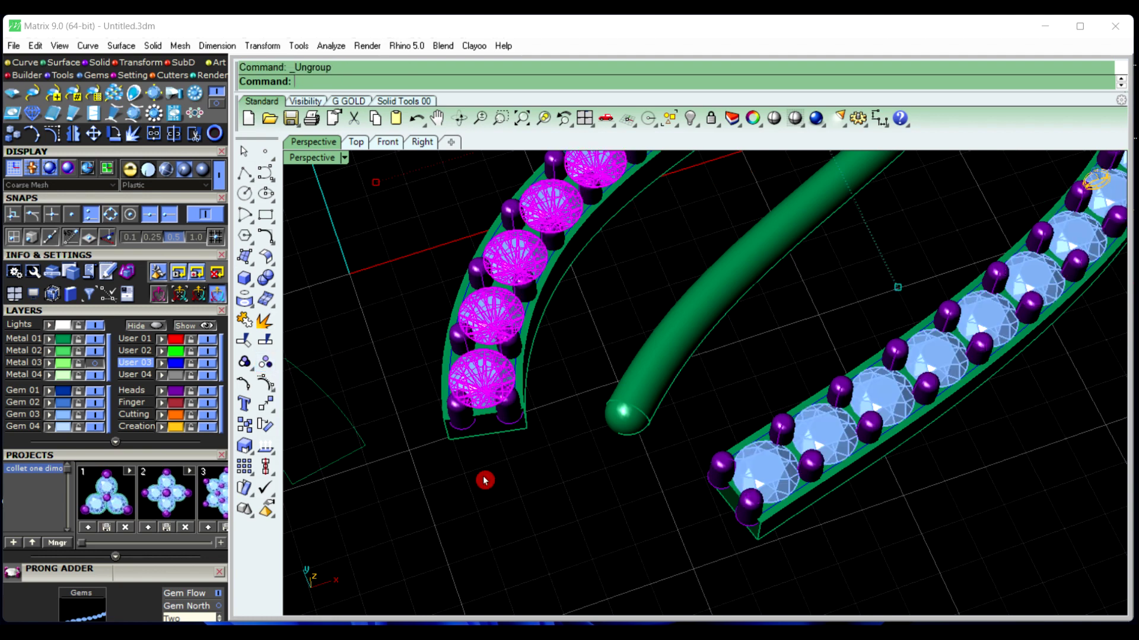
left_click(266, 363)
left_click(717, 478)
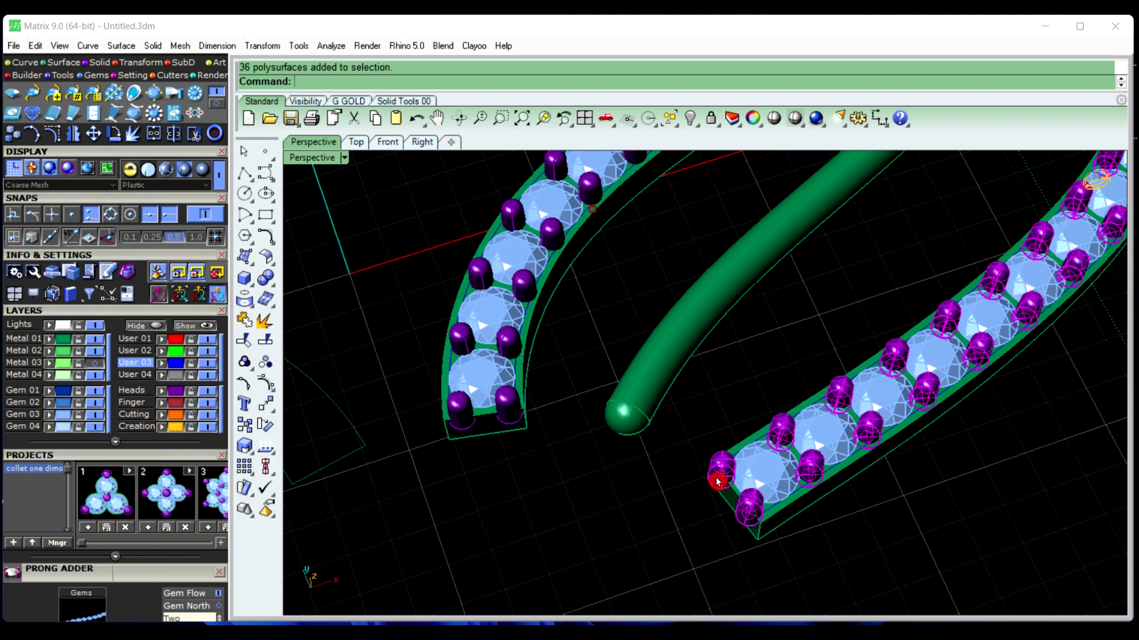
left_click(269, 368)
left_click(451, 483)
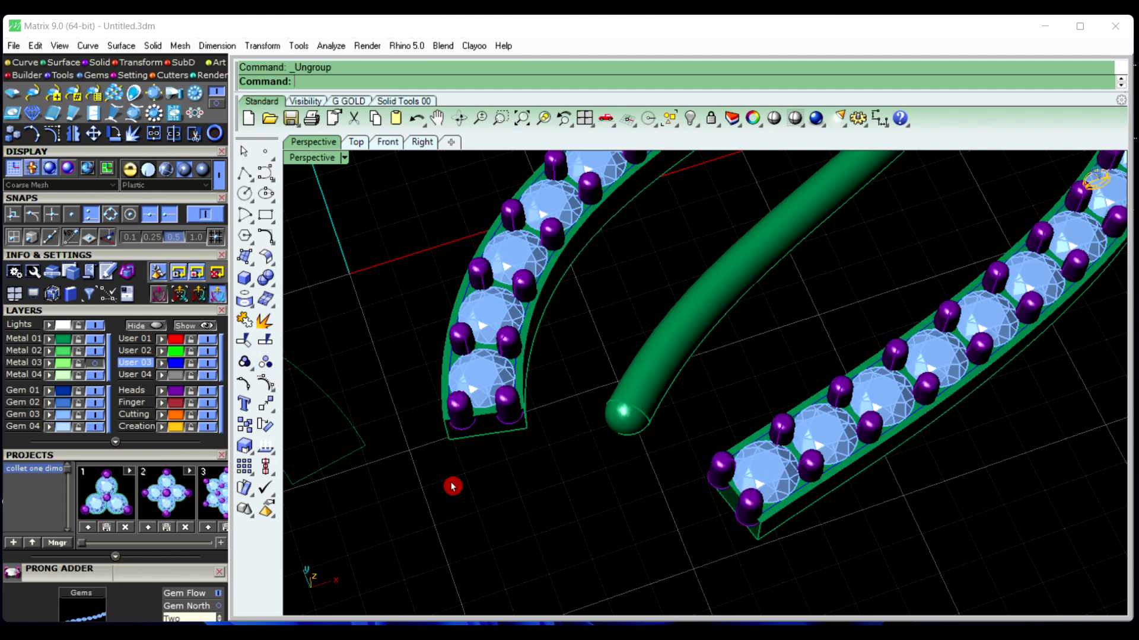
Delete the end gem and its two end prongs from the upper strand's open end
left_click(484, 398)
key("Delete")
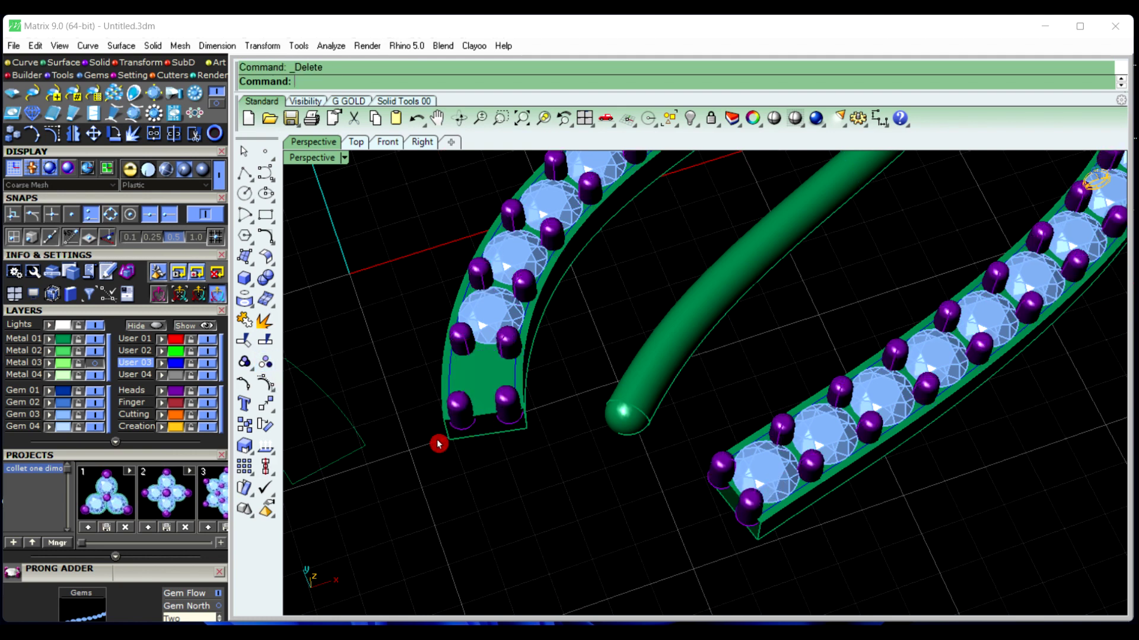
left_click(458, 410)
key("Delete")
left_click(508, 409)
key("Delete")
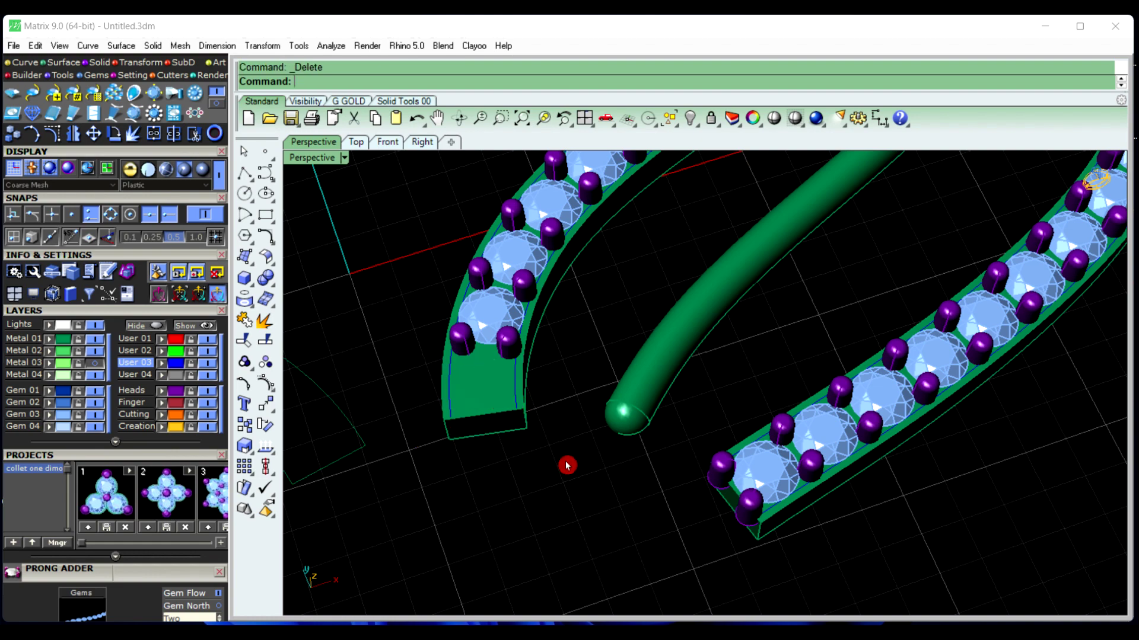
Delete the two end prongs and the end gem from the lower strand's open end
left_click(722, 475)
key("Delete")
left_click(748, 511)
key("Delete")
left_click(757, 472)
key("Delete")
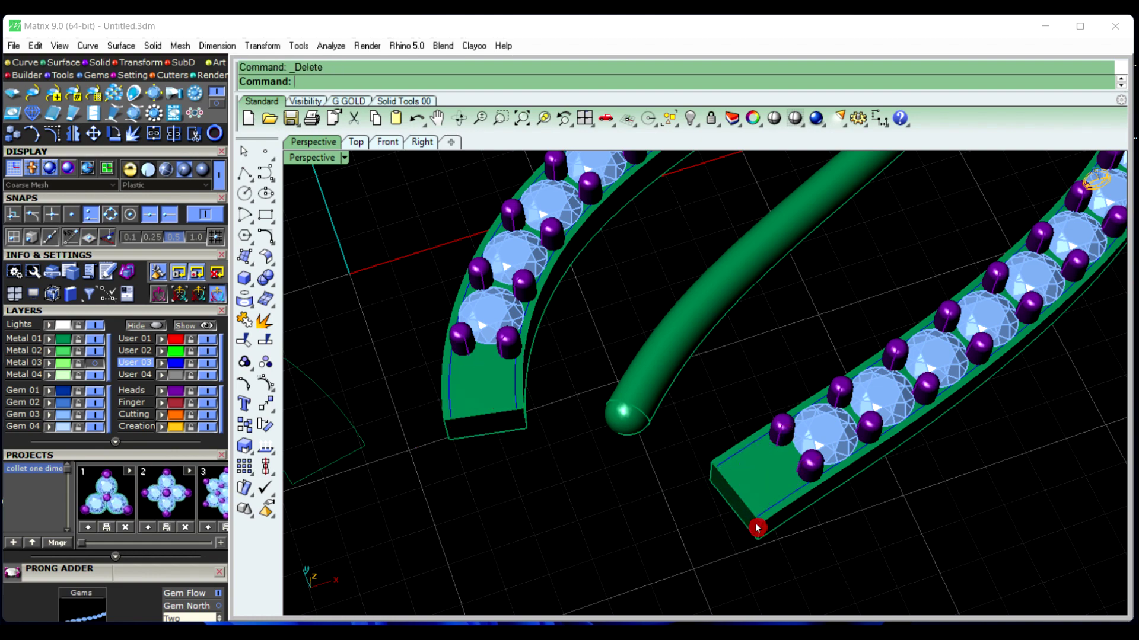
Compare the gem-set strands with the reference photo, including its round centre motif and drop
scroll(611, 516, "down", 6)
right_click_drag(692, 554, 609, 513)
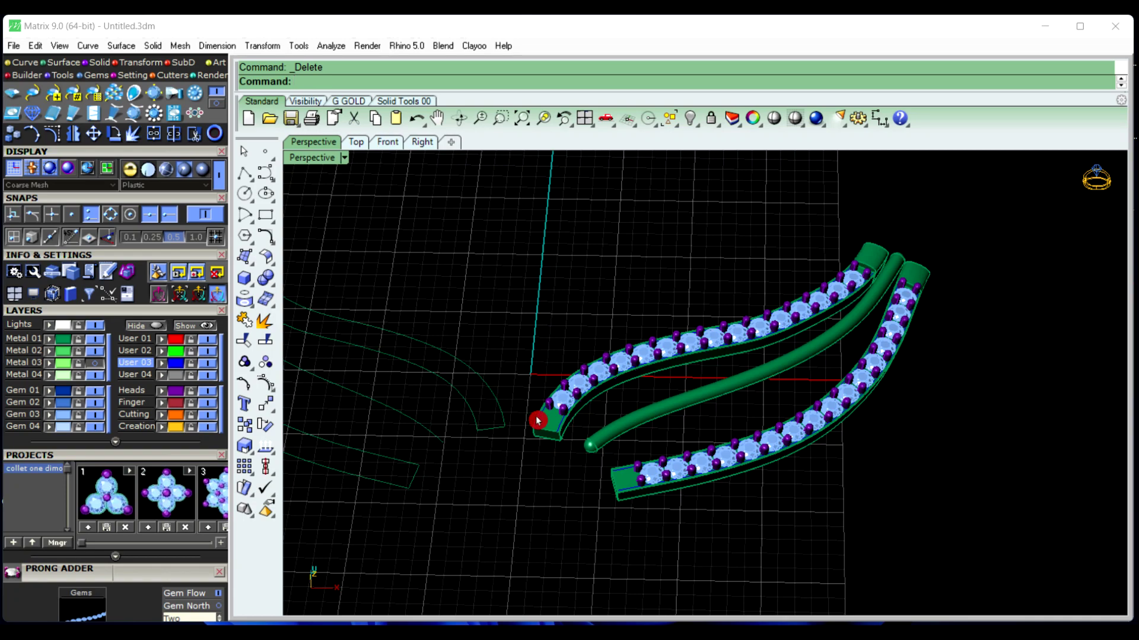
right_click_drag(640, 459, 649, 516)
scroll(613, 419, "down", 10)
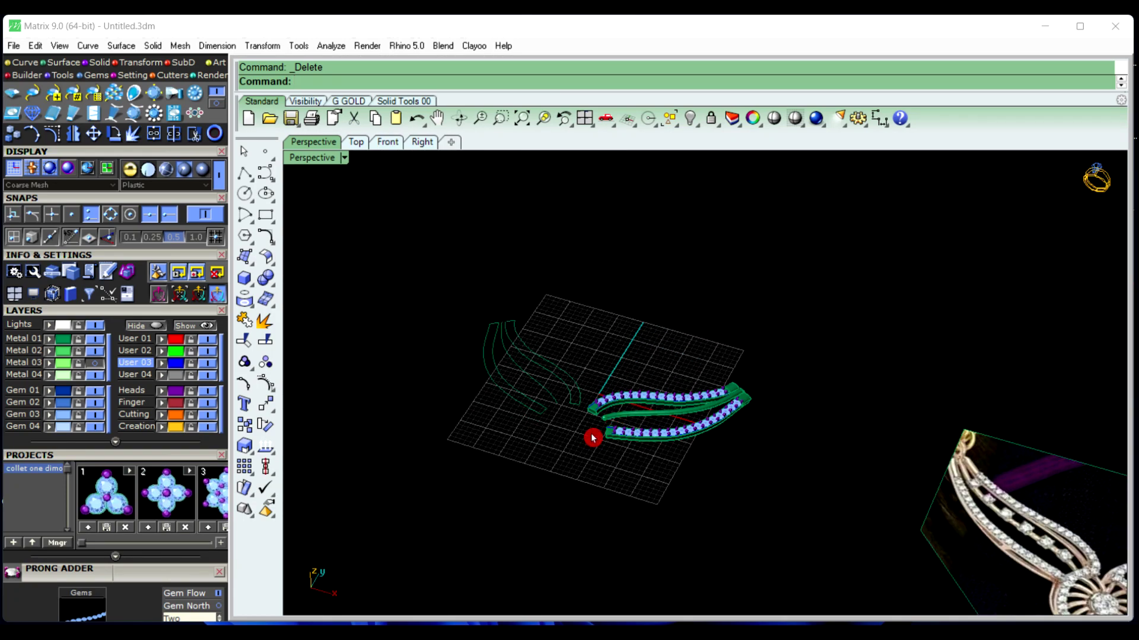
right_click_drag(578, 433, 624, 501)
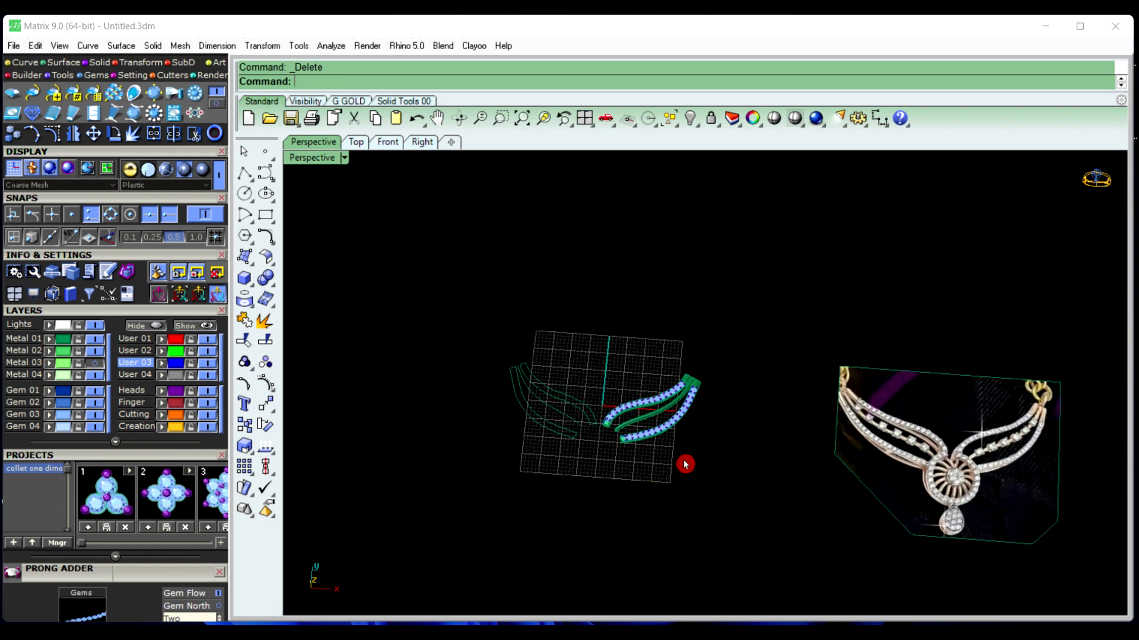
scroll(688, 450, "up", 6)
scroll(604, 383, "down", 6)
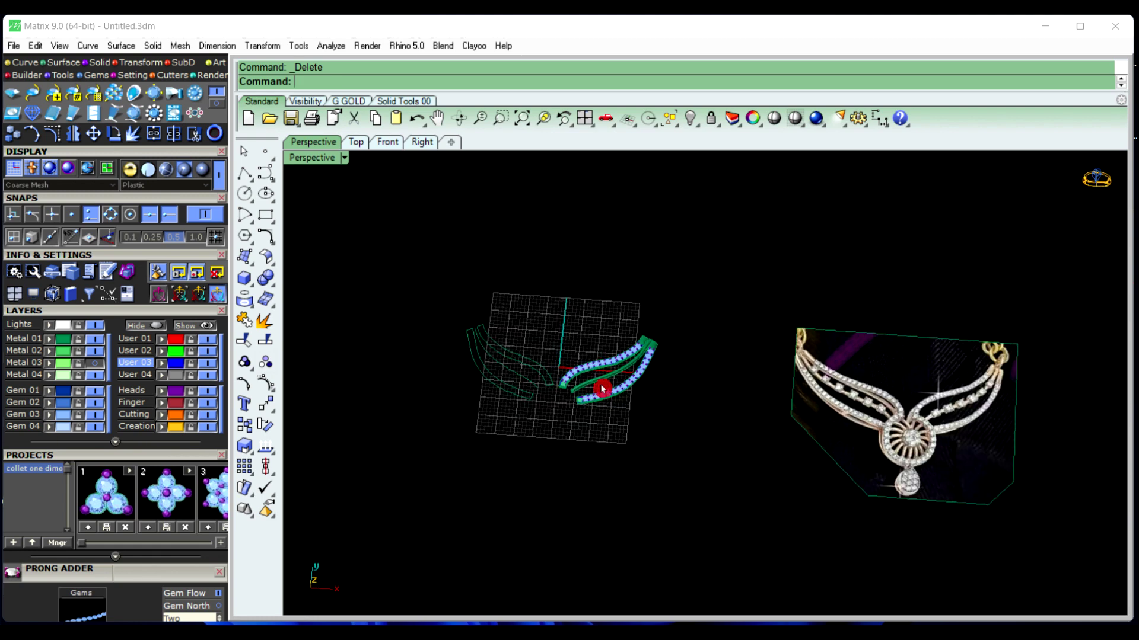
scroll(625, 425, "up", 5)
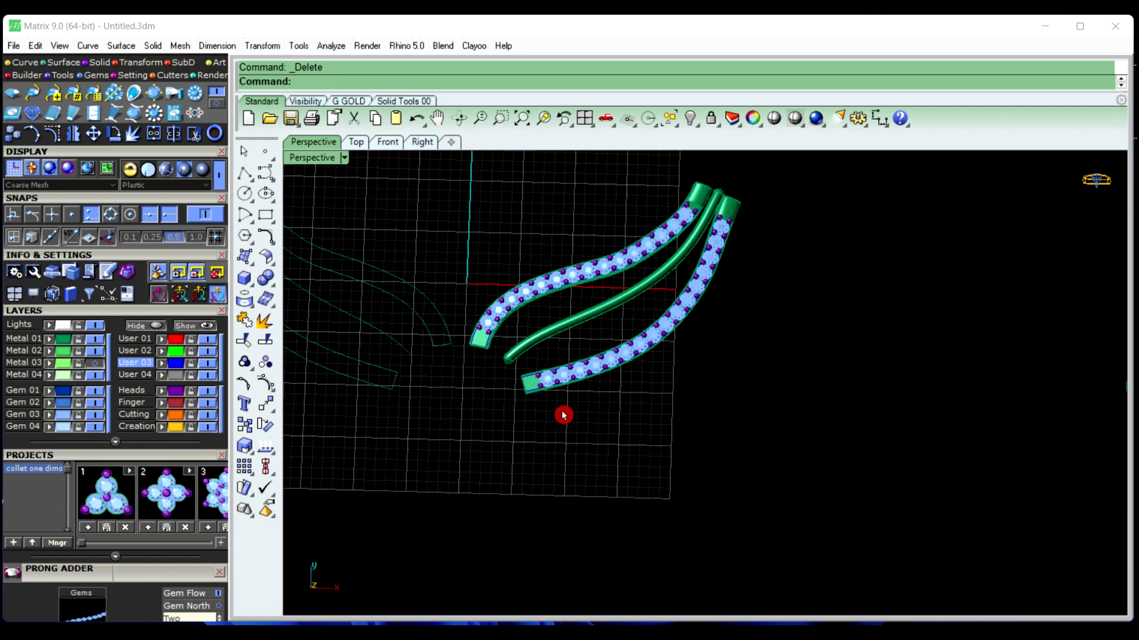
scroll(563, 415, "down", 8)
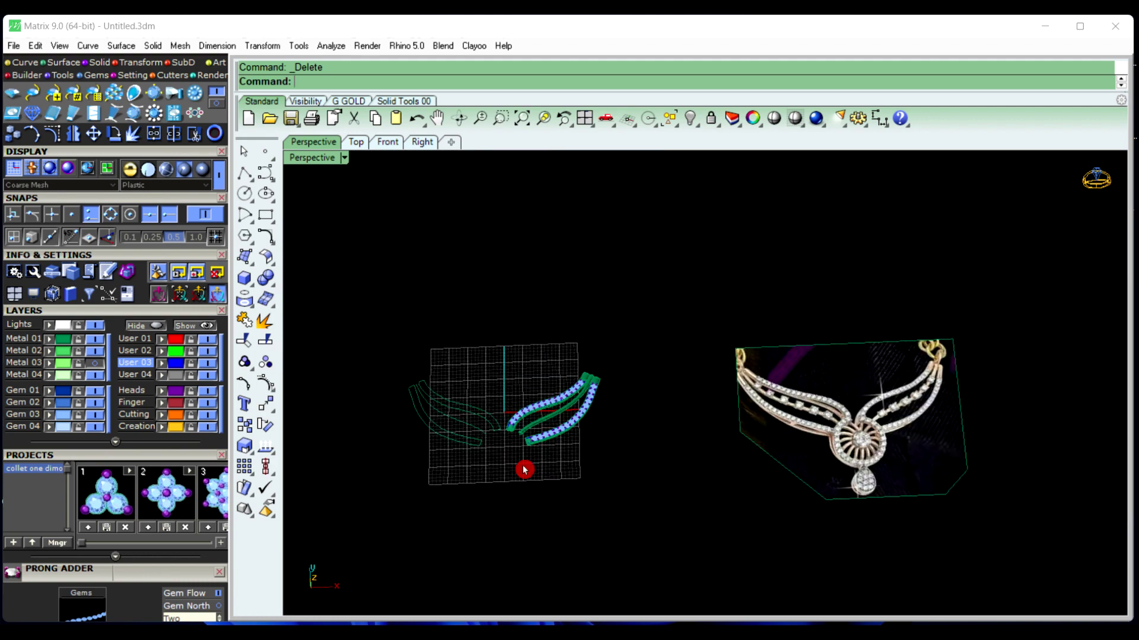
scroll(872, 454, "up", 4)
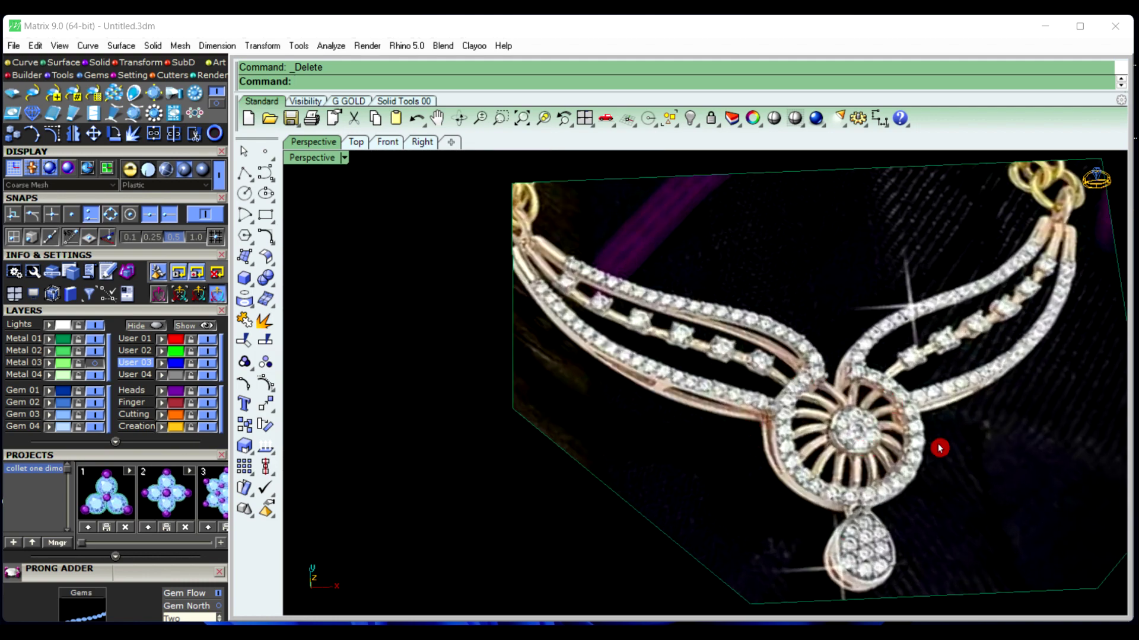
scroll(891, 425, "down", 5)
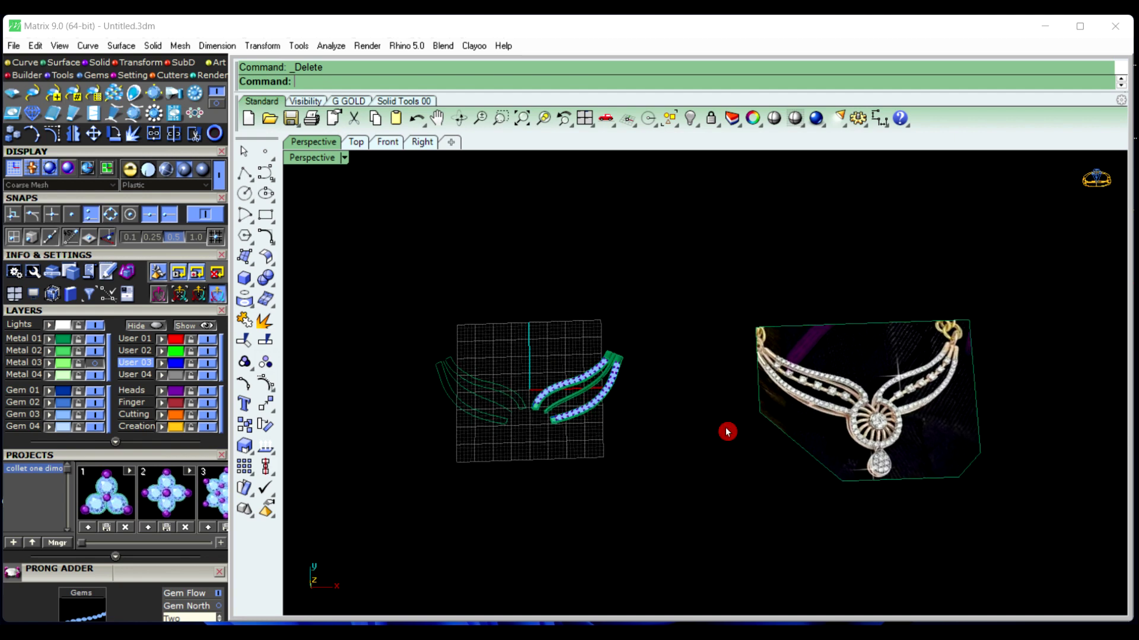
In the Top view, draw a circle of diameter 10 centred on the origin for the round centre motif
left_click(356, 142)
scroll(525, 299, "down", 2)
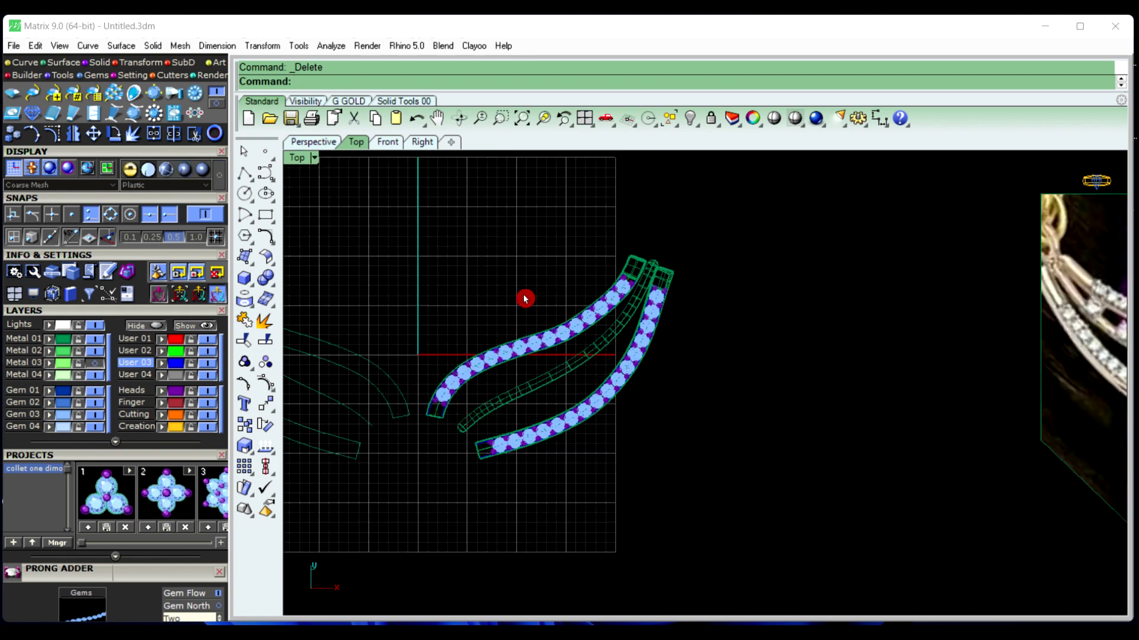
scroll(525, 321, "up", 3)
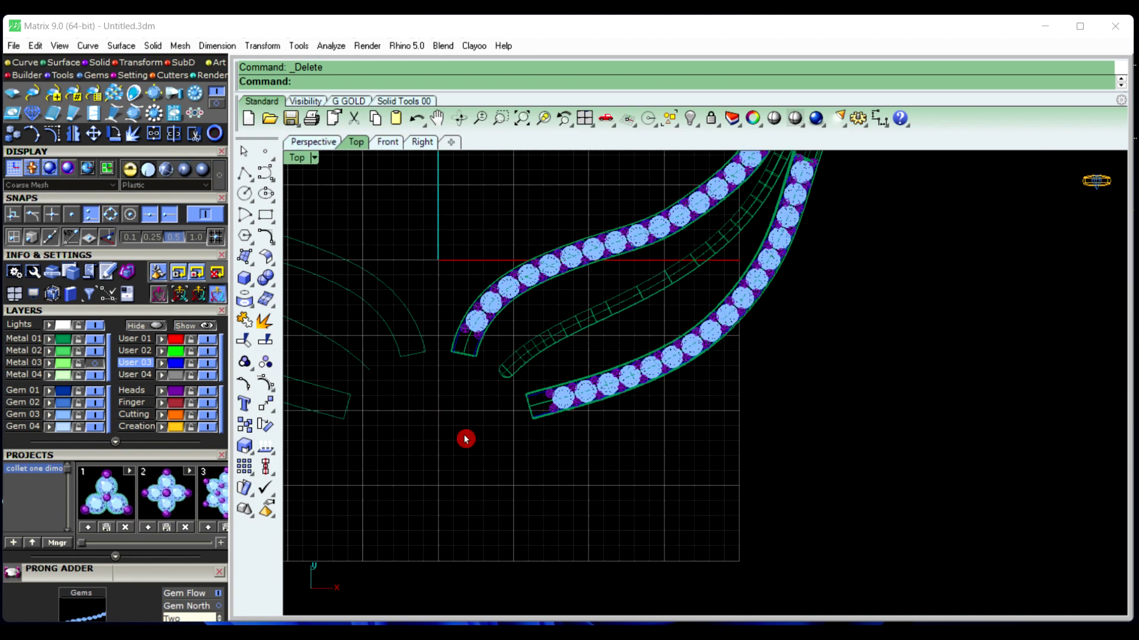
right_click_drag(465, 440, 505, 447)
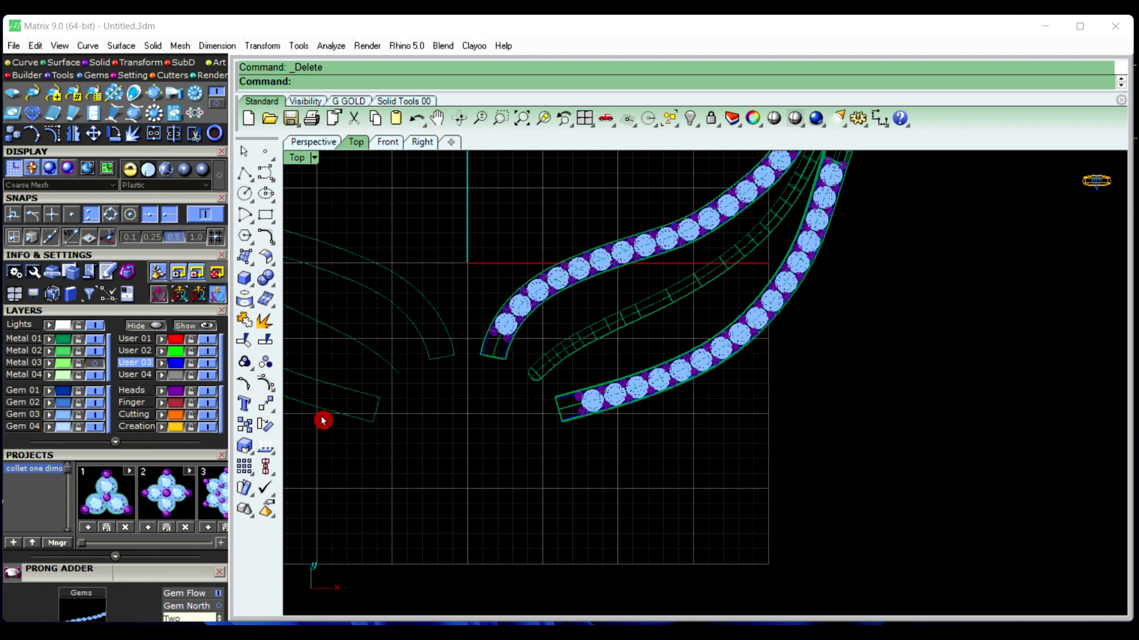
scroll(401, 437, "down", 4)
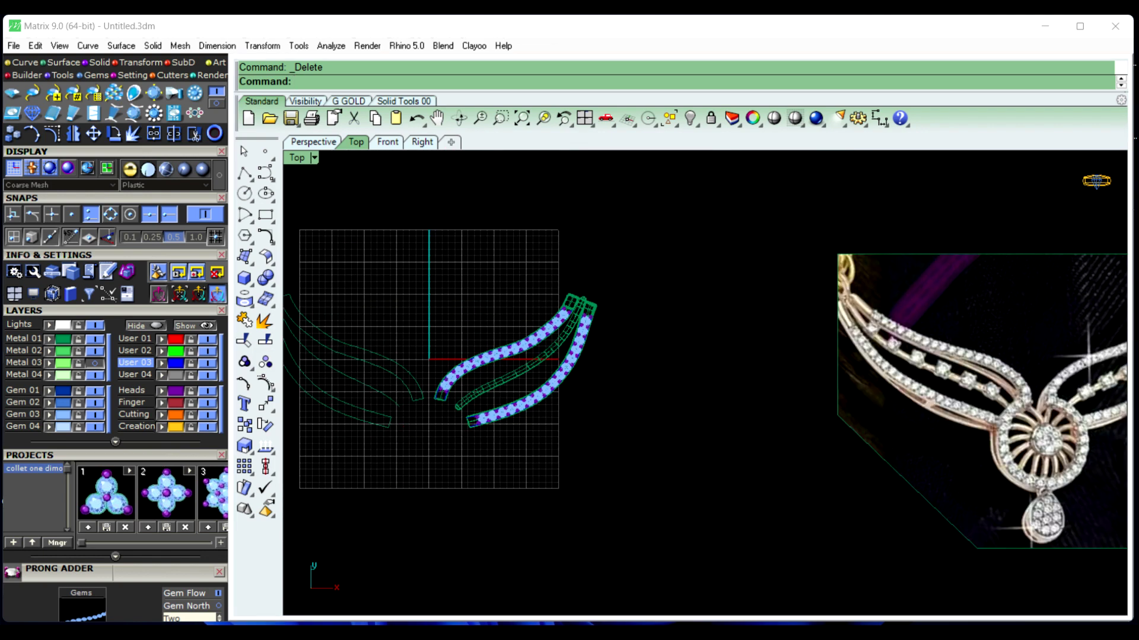
scroll(542, 382, "up", 3)
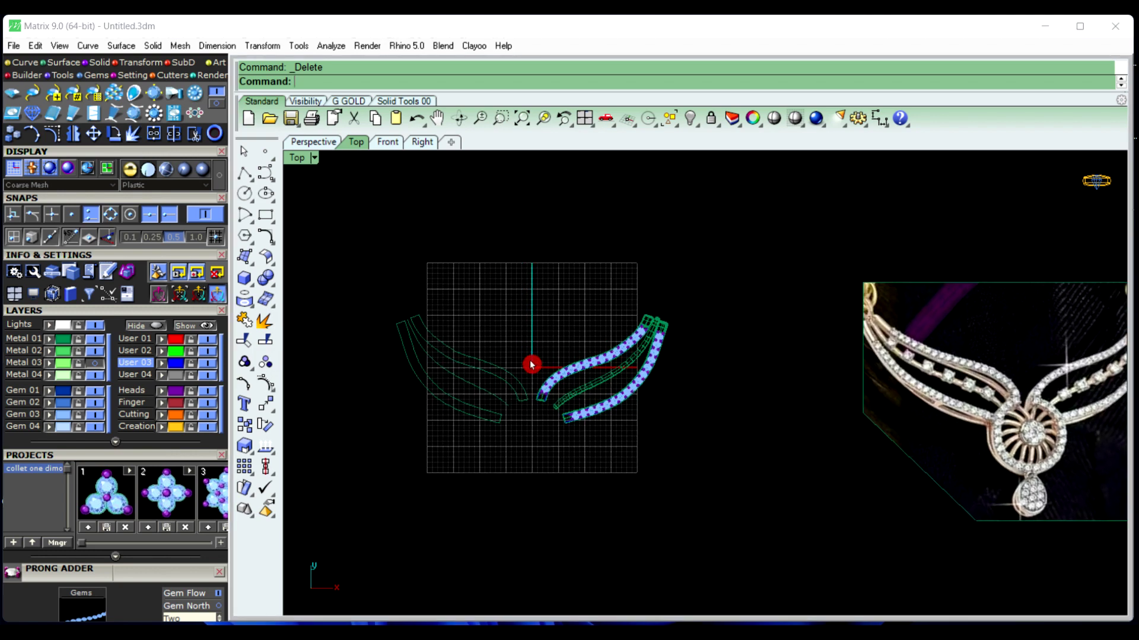
scroll(542, 381, "down", 5)
scroll(735, 403, "up", 2)
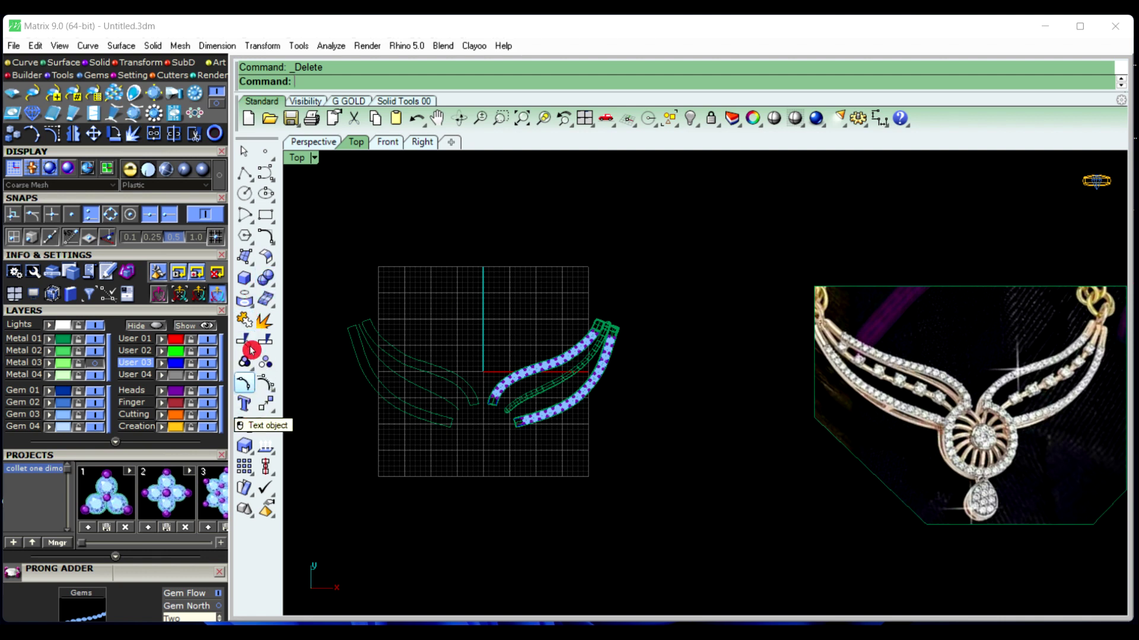
left_click(246, 194)
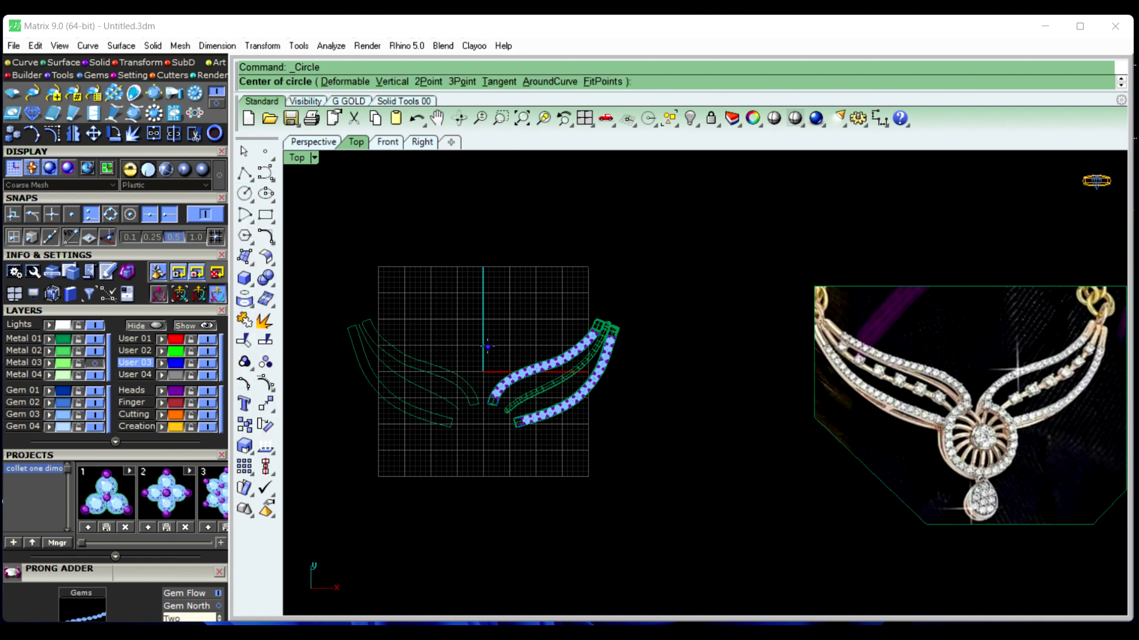
type("0")
key("Return")
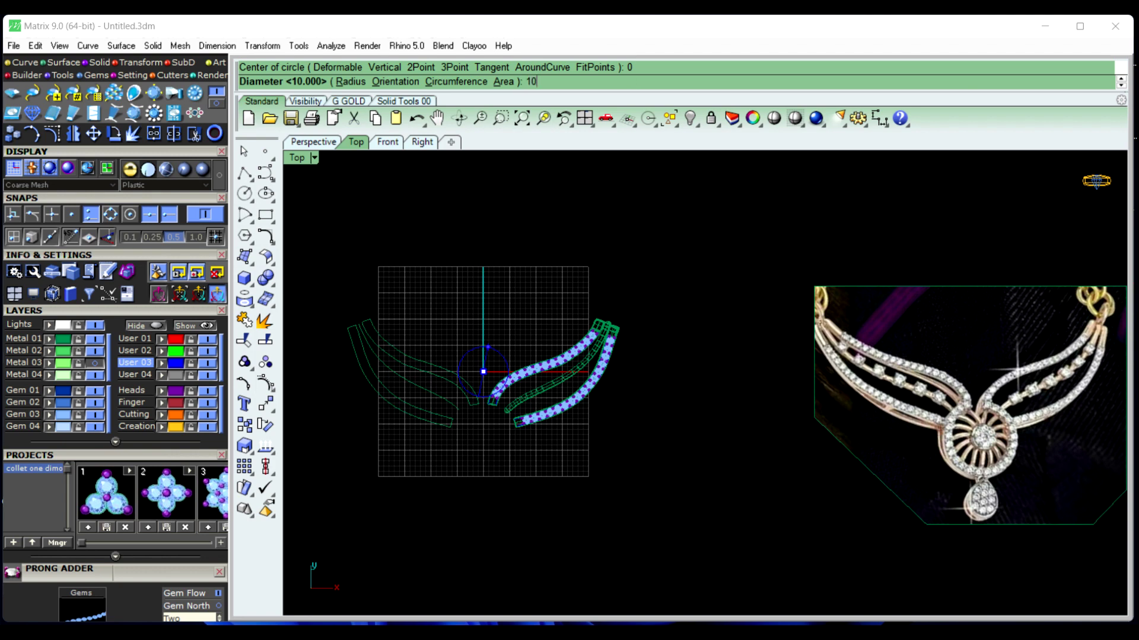
key("Return")
Move the circle straight down below the strands' open ends and scale it up uniformly until its outline overlaps both gem-set strand ends
scroll(488, 395, "up", 8)
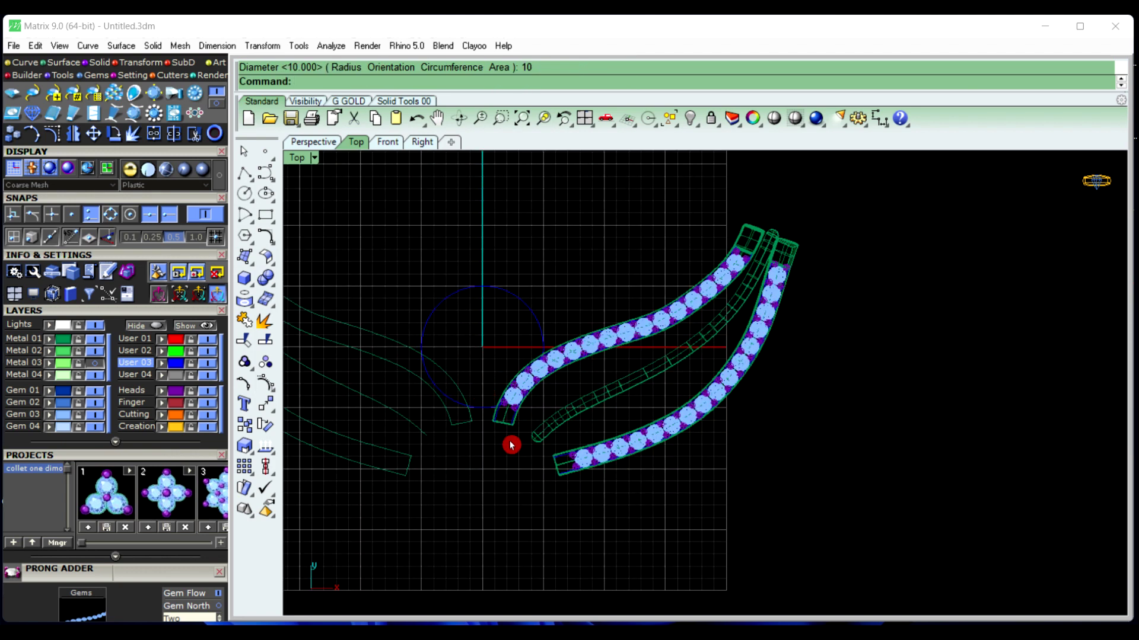
right_click_drag(510, 445, 498, 386)
scroll(490, 372, "down", 4)
scroll(488, 373, "up", 4)
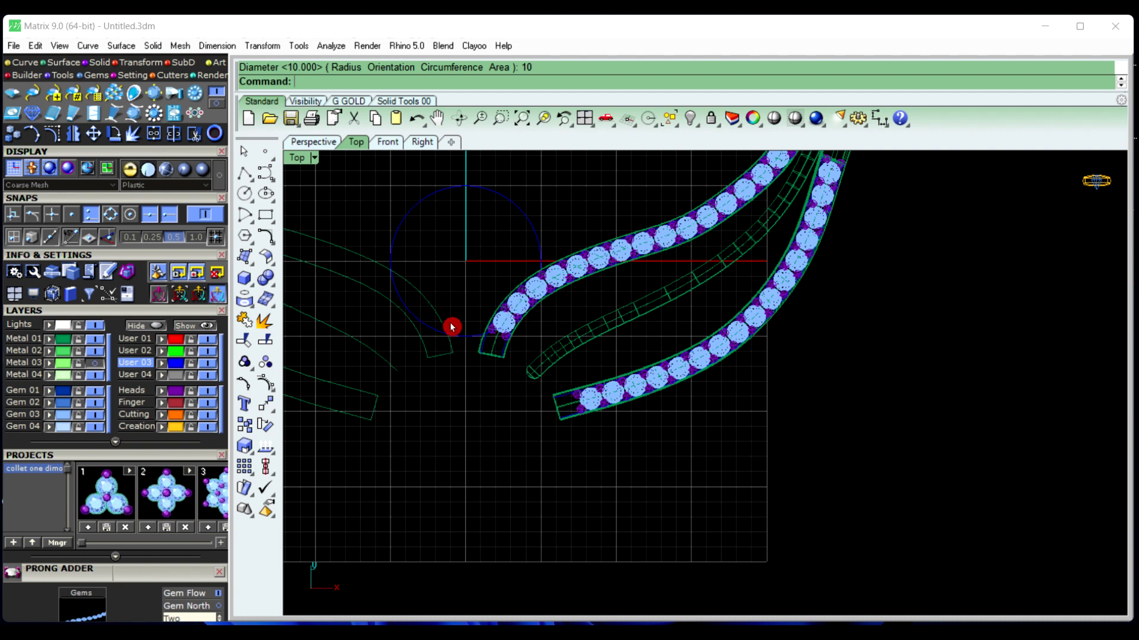
left_click(464, 334)
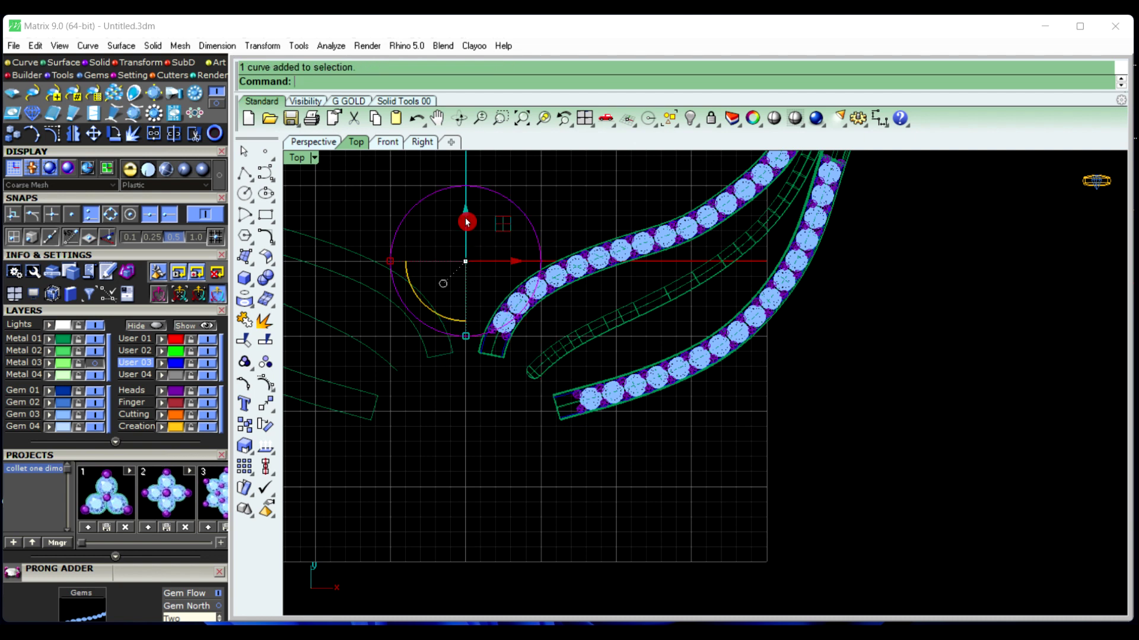
left_click_drag(467, 222, 486, 393)
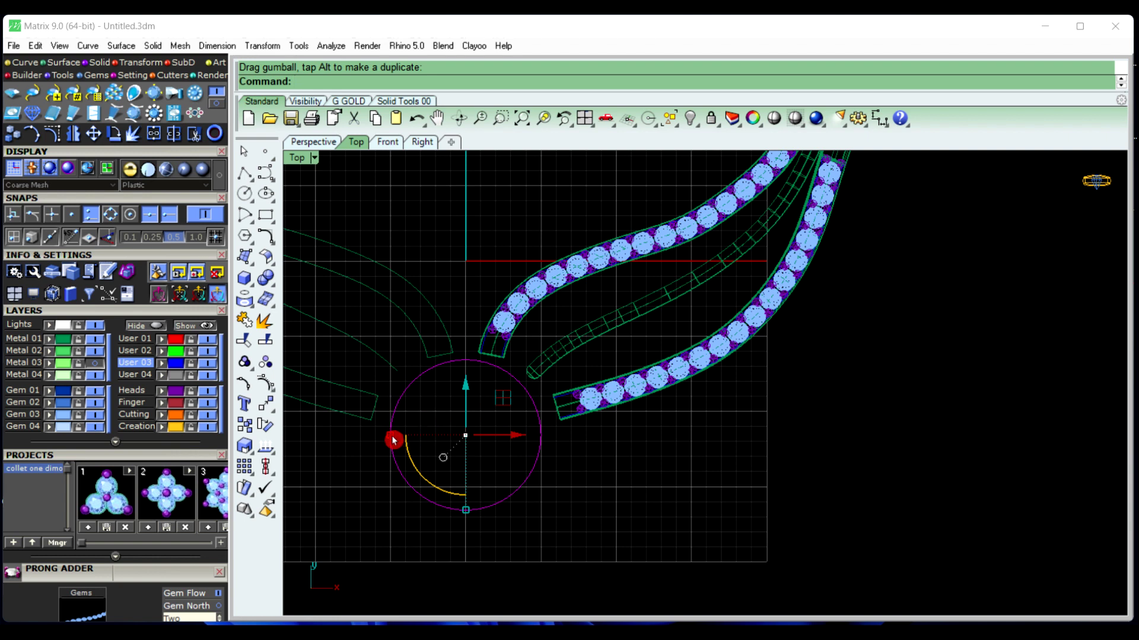
left_click_drag(391, 439, 364, 433)
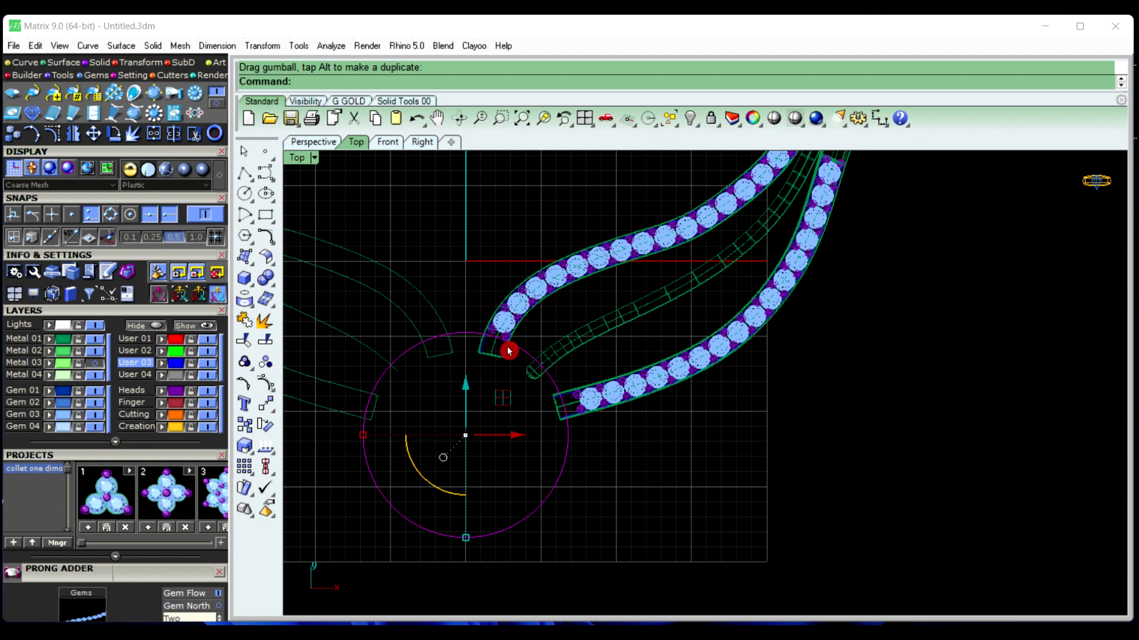
Check the circle's size and its overlap with the strand ends against the round motif in the reference photo
scroll(509, 351, "up", 1)
scroll(494, 353, "up", 3)
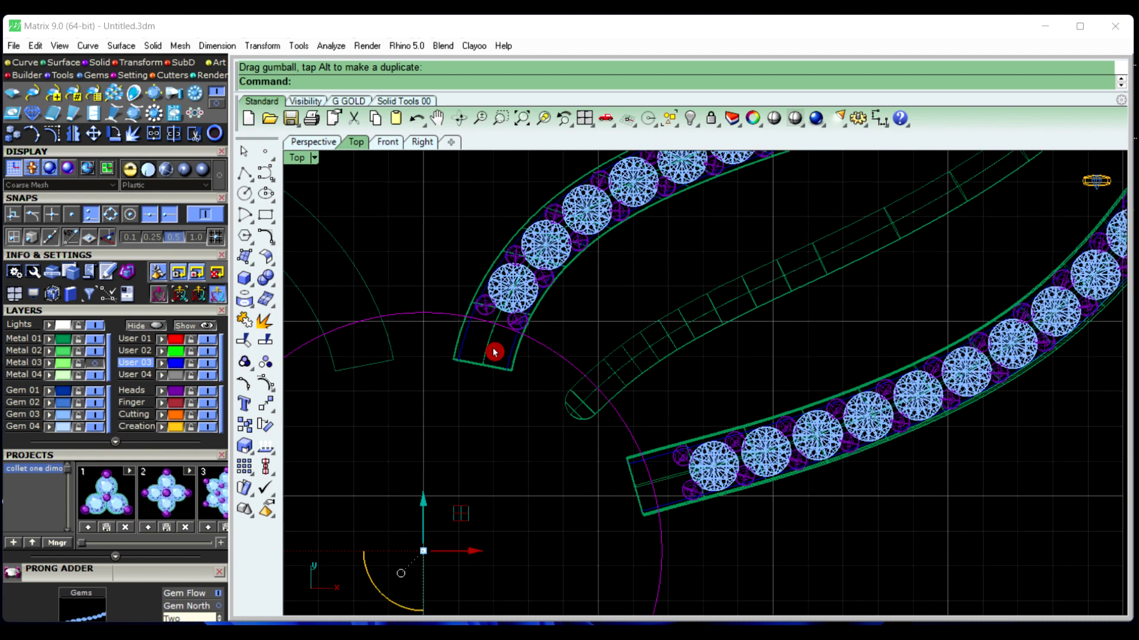
scroll(494, 353, "down", 4)
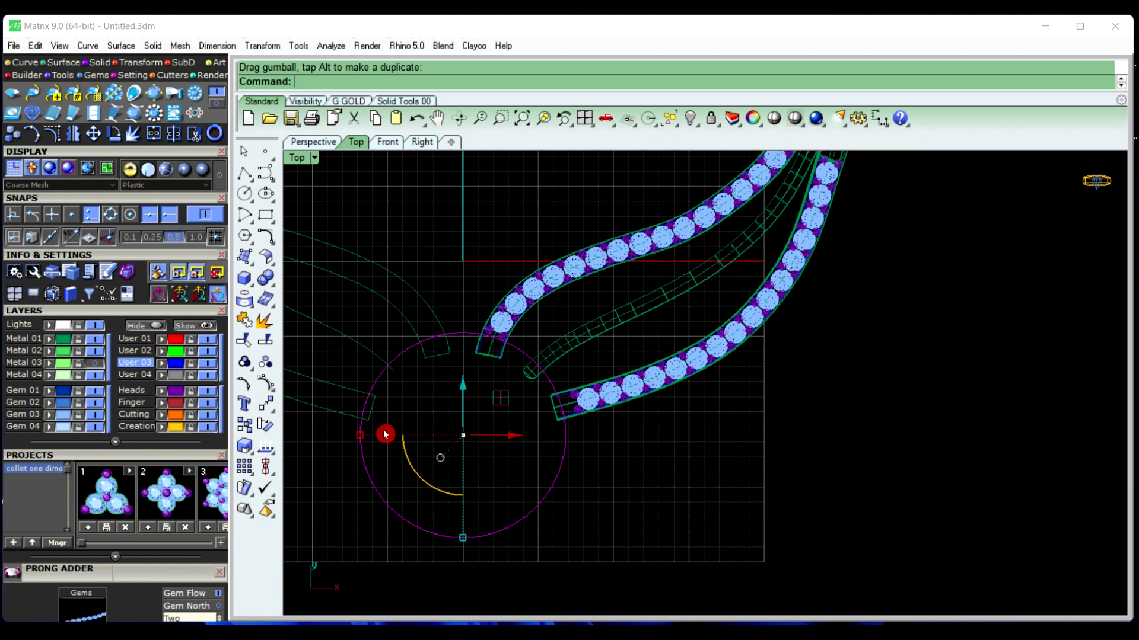
scroll(554, 434, "down", 5)
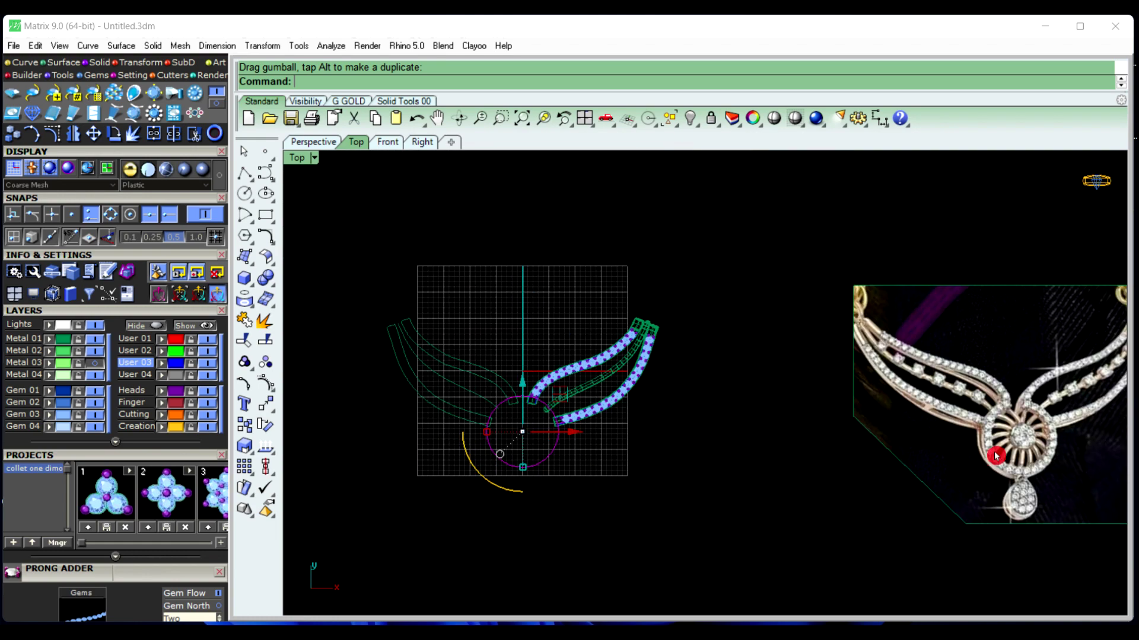
scroll(1034, 413, "up", 5)
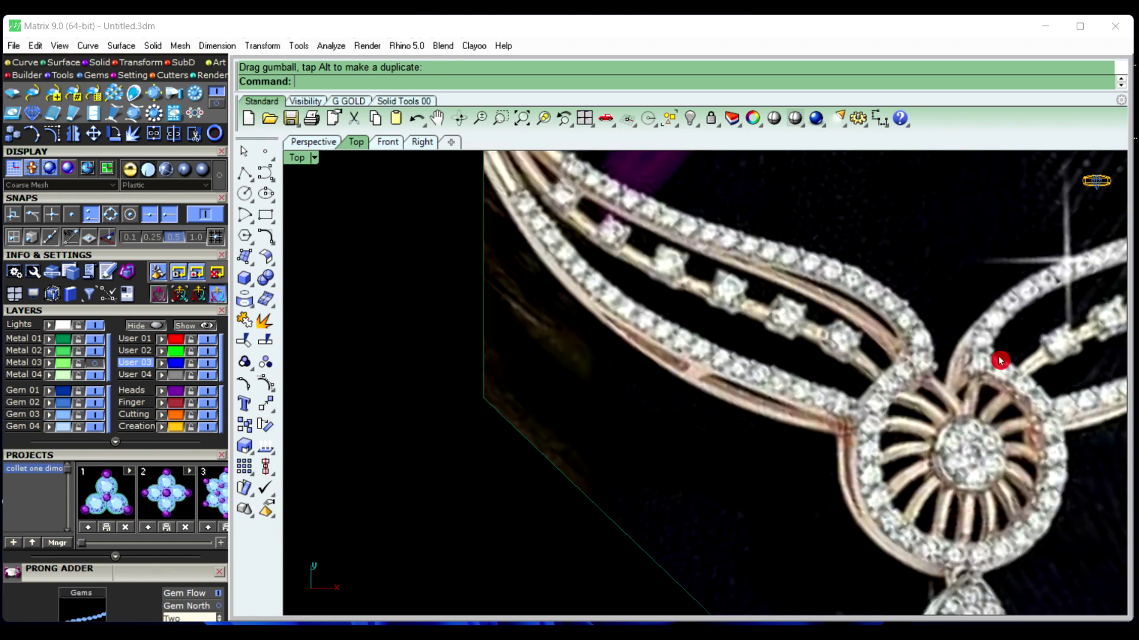
scroll(904, 374, "down", 5)
scroll(376, 393, "up", 4)
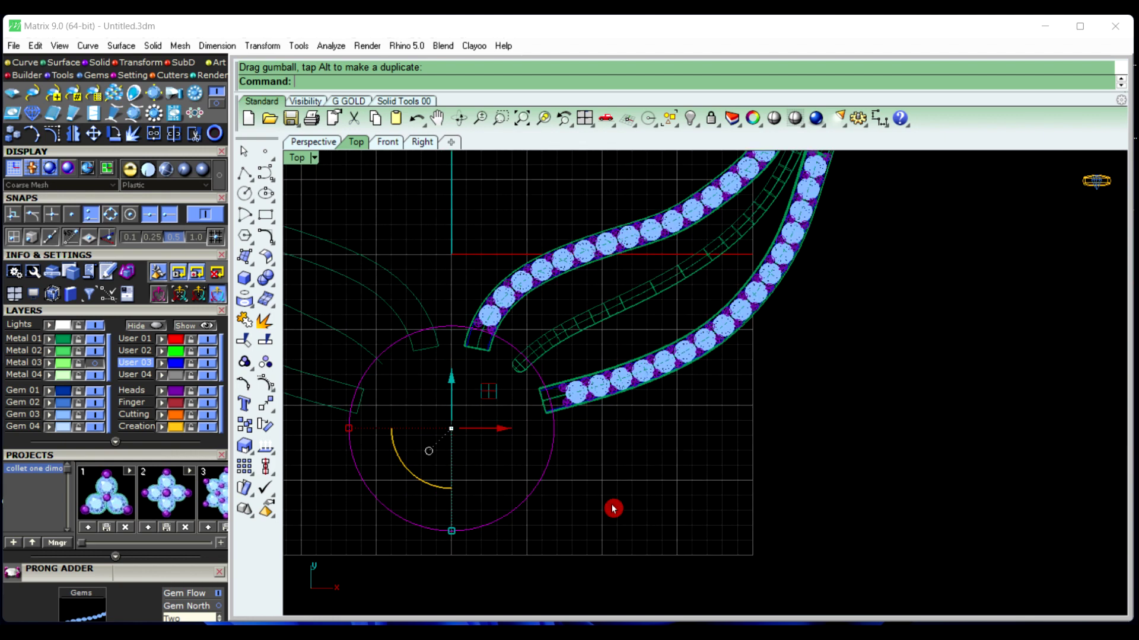
left_click(514, 442)
scroll(514, 442, "down", 5)
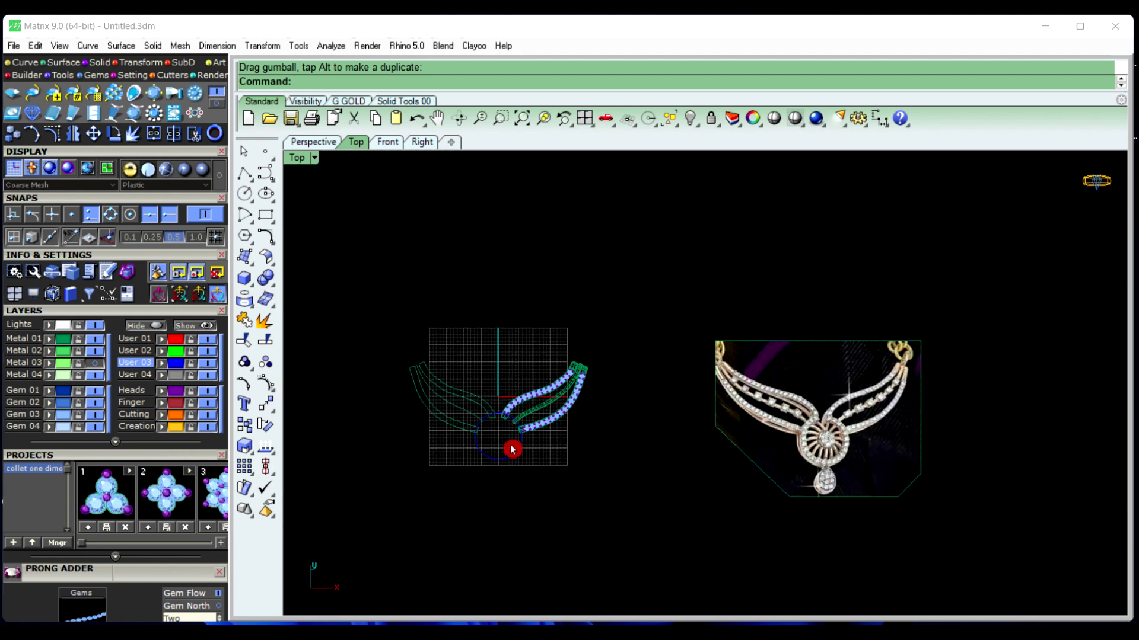
scroll(510, 446, "up", 2)
scroll(505, 445, "down", 2)
scroll(463, 380, "up", 5)
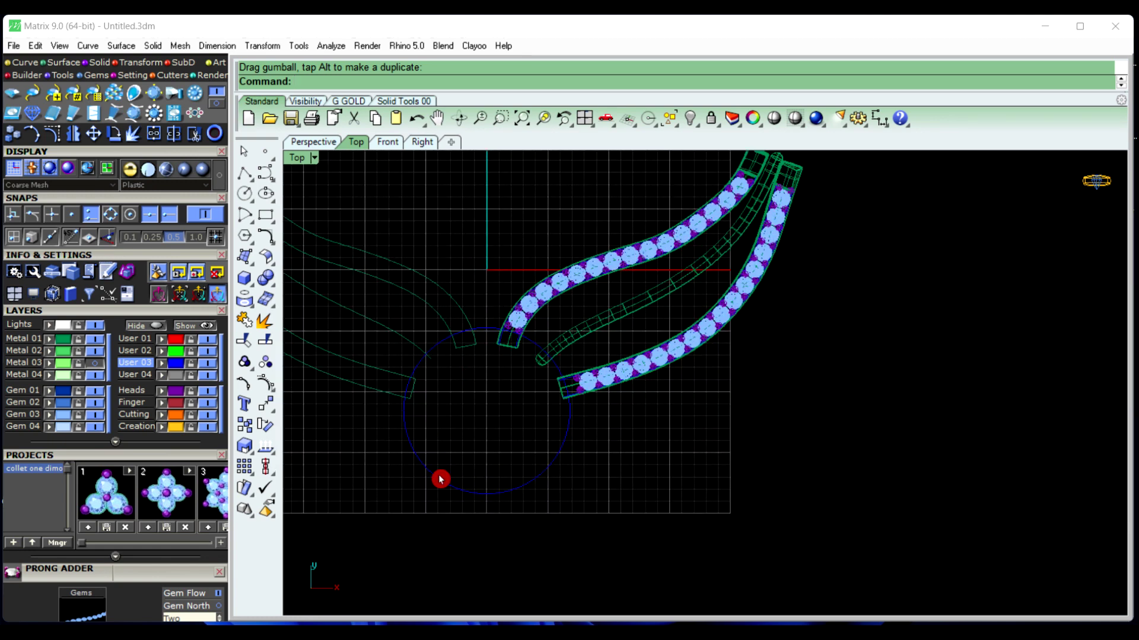
left_click(323, 146)
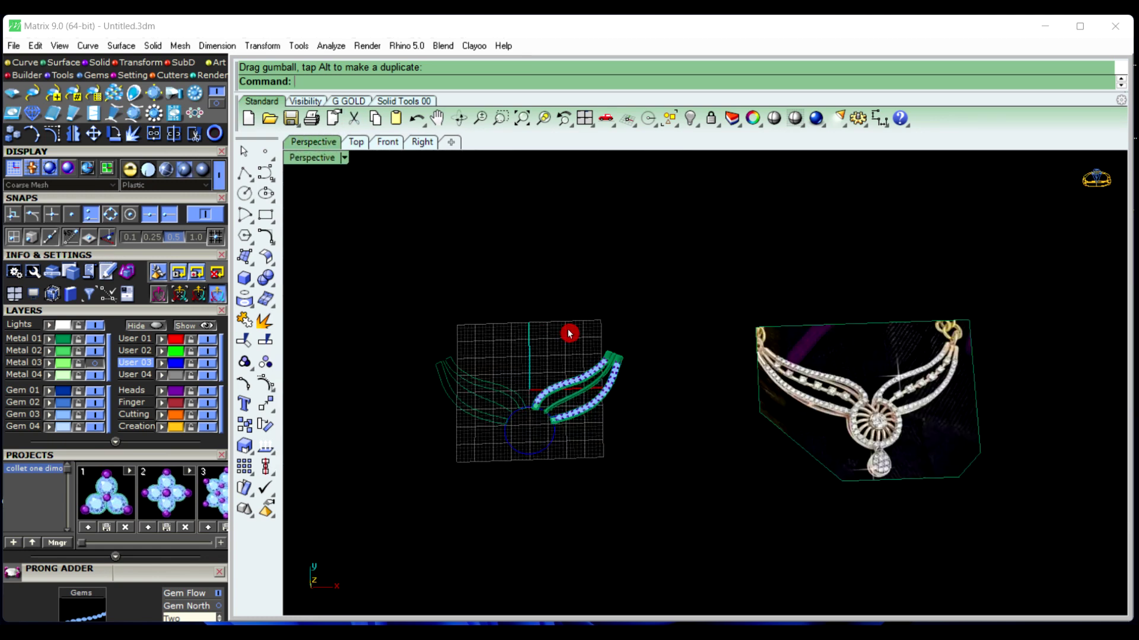
right_click_drag(569, 330, 524, 375)
key("Return")
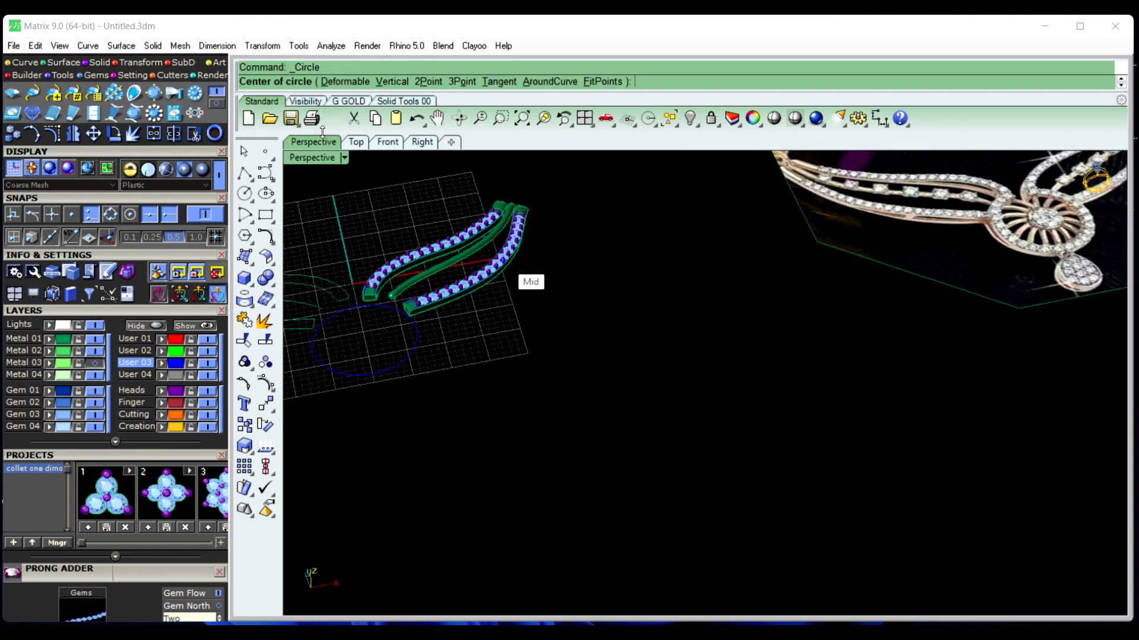
left_click(358, 143)
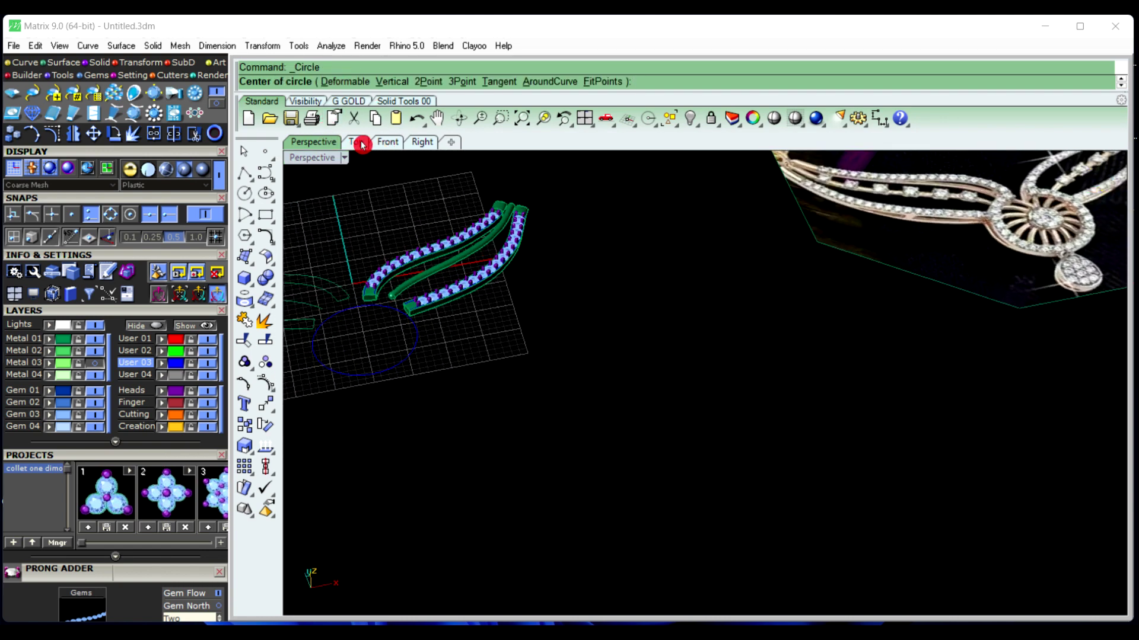
key("Escape")
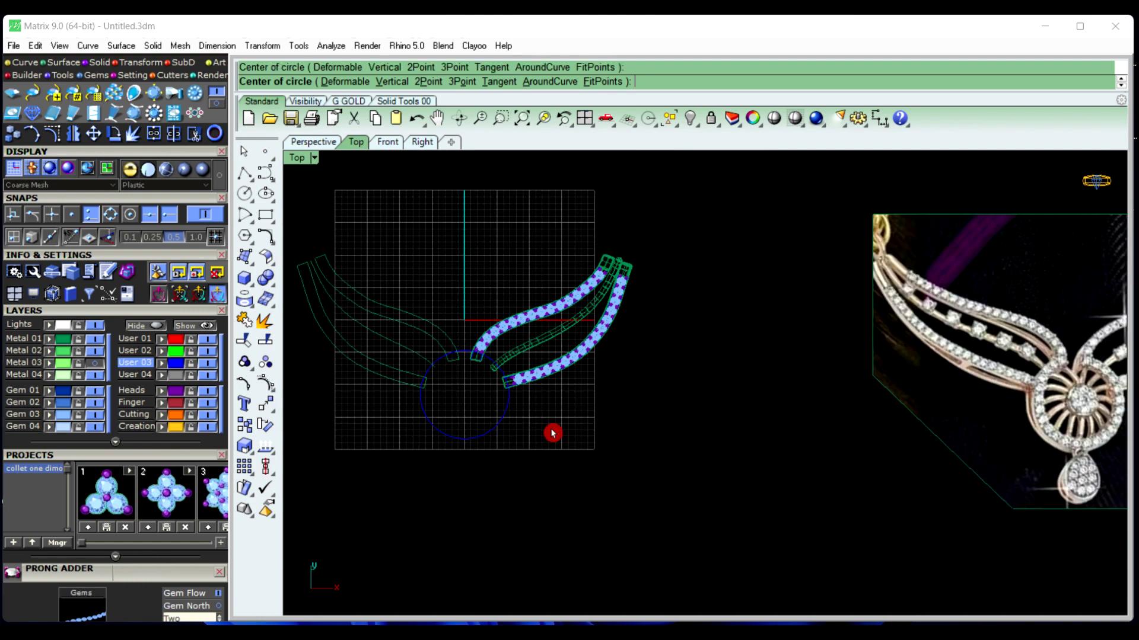
Examine the gem centre, radial ribs and gem-set rim of the reference photo's round motif
scroll(526, 420, "down", 6)
scroll(795, 419, "up", 4)
scroll(846, 400, "up", 8)
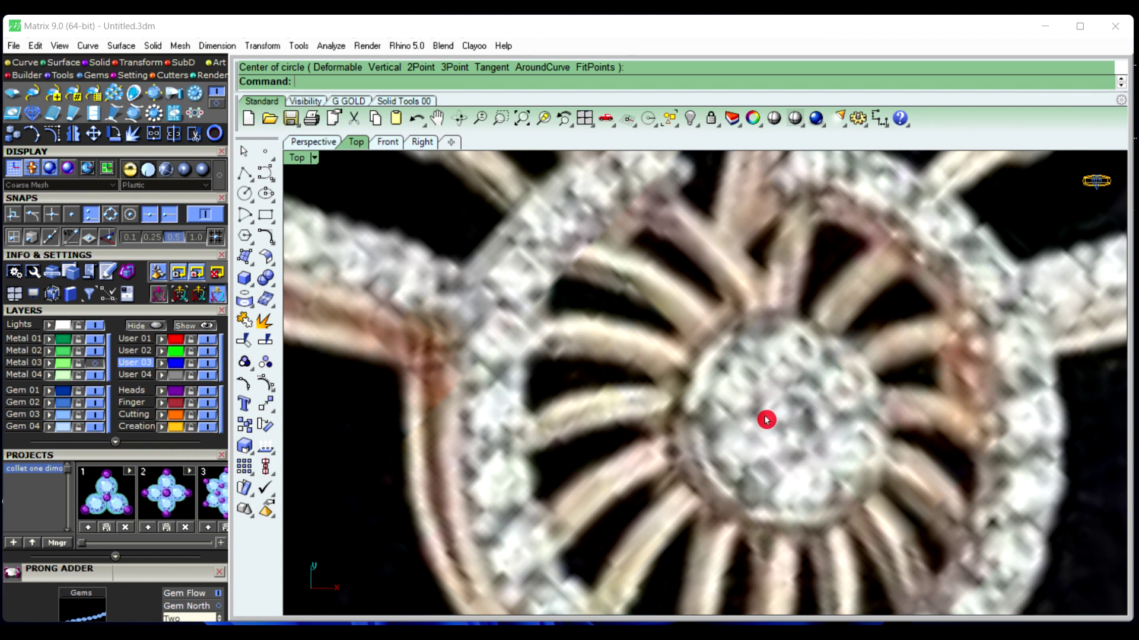
scroll(866, 402, "down", 8)
scroll(920, 388, "down", 2)
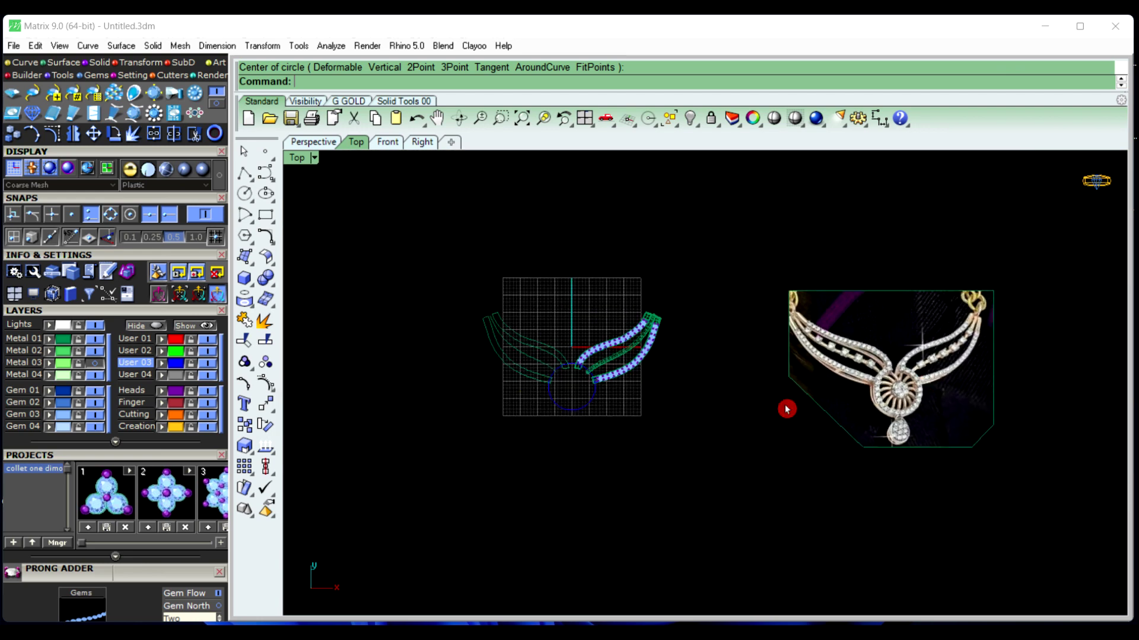
scroll(641, 400, "up", 5)
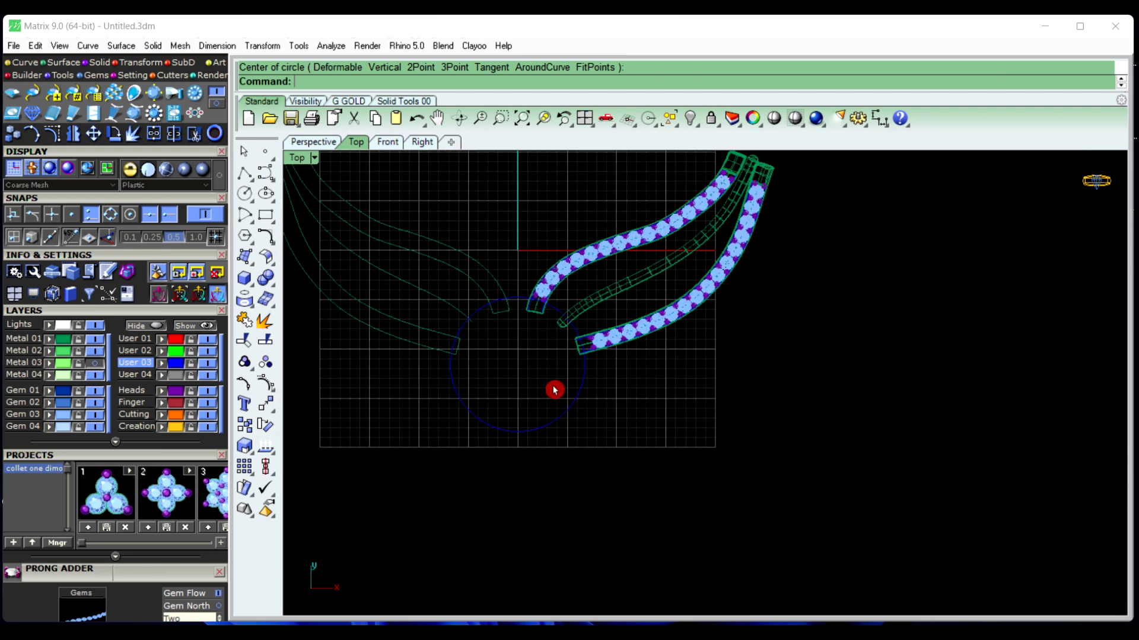
Load a 1.0 mm round diamond at the origin with the Gem Loader
scroll(555, 389, "down", 3)
scroll(548, 345, "up", 2)
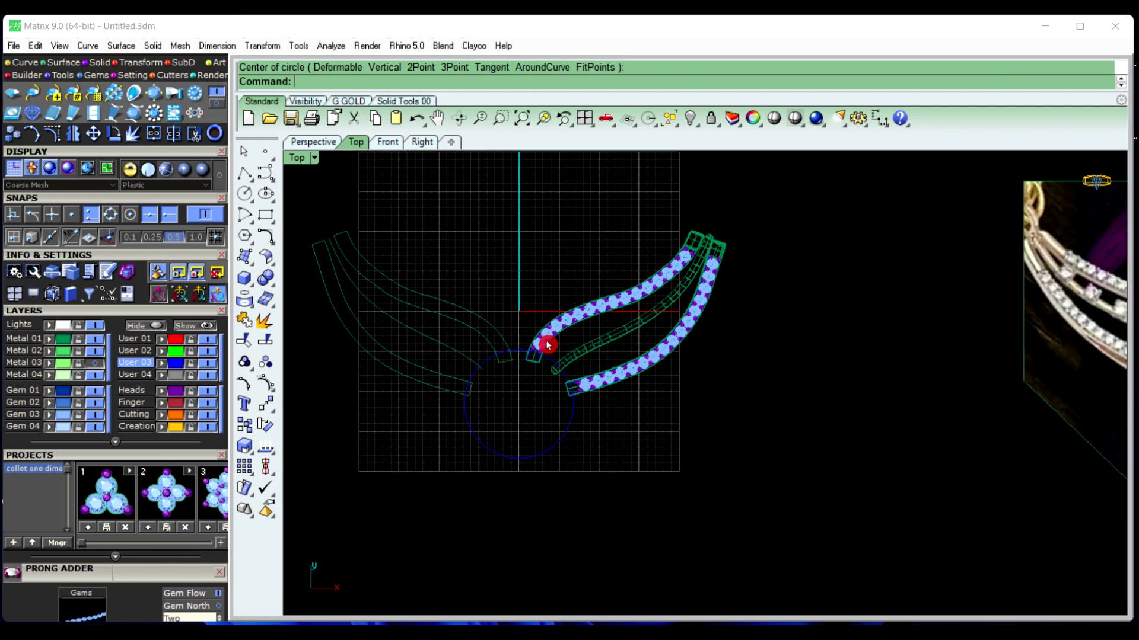
scroll(492, 425, "down", 1)
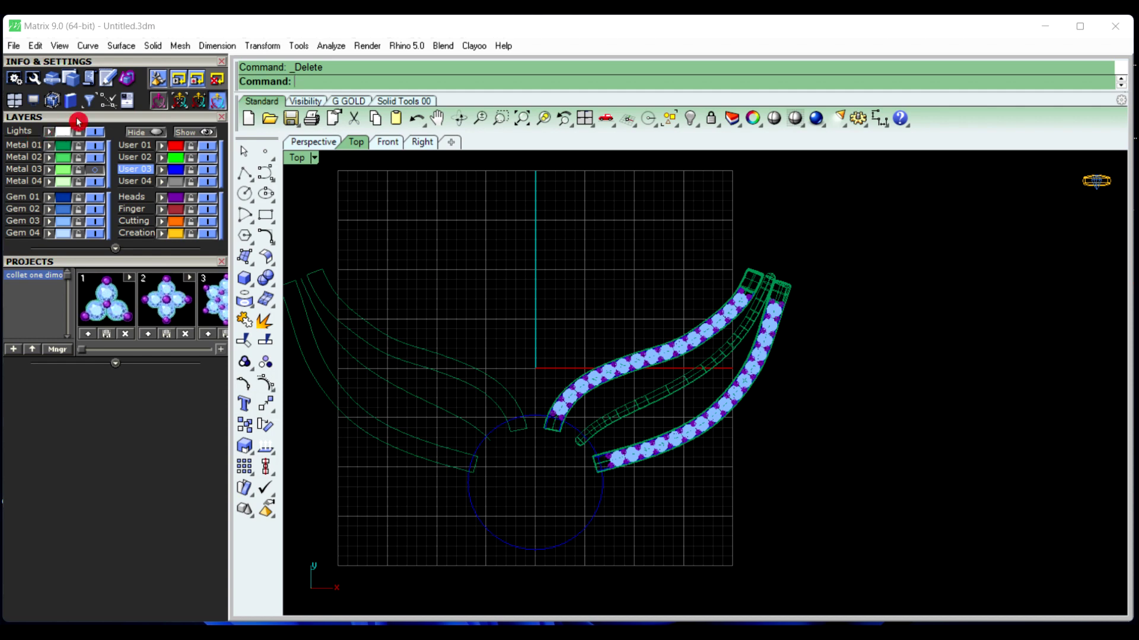
left_click_drag(81, 117, 100, 387)
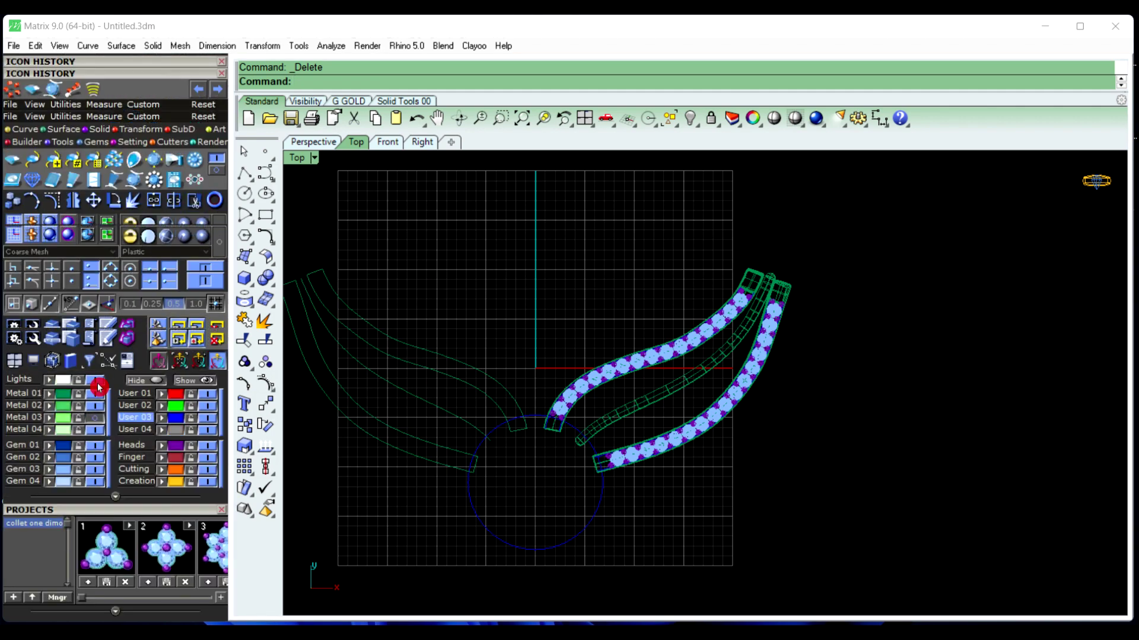
left_click(24, 160)
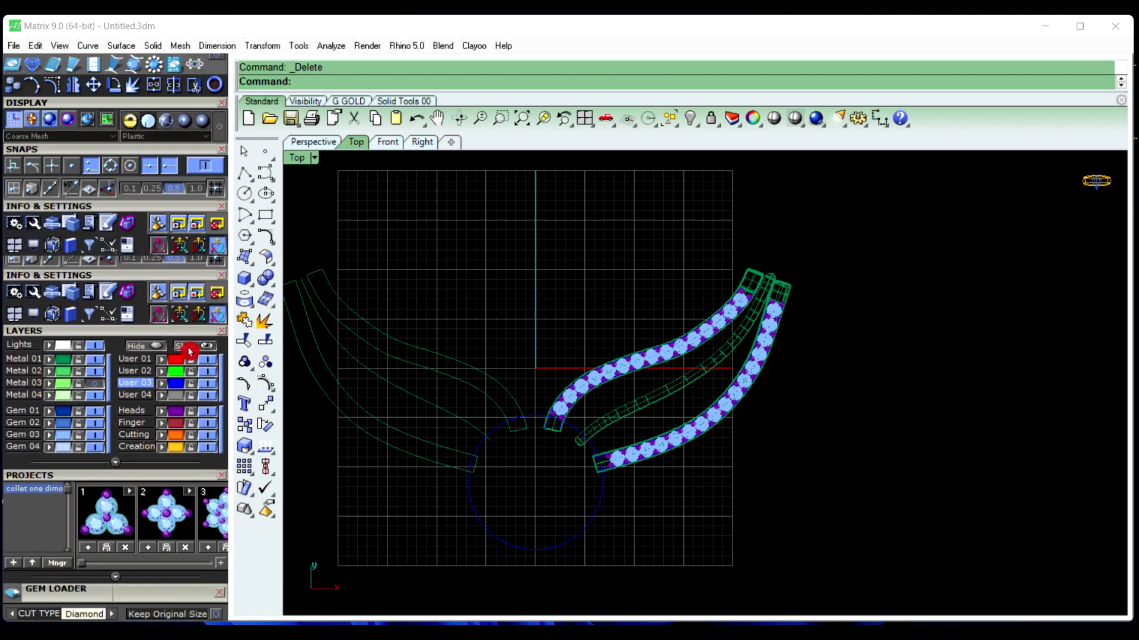
left_click_drag(190, 351, 194, 246)
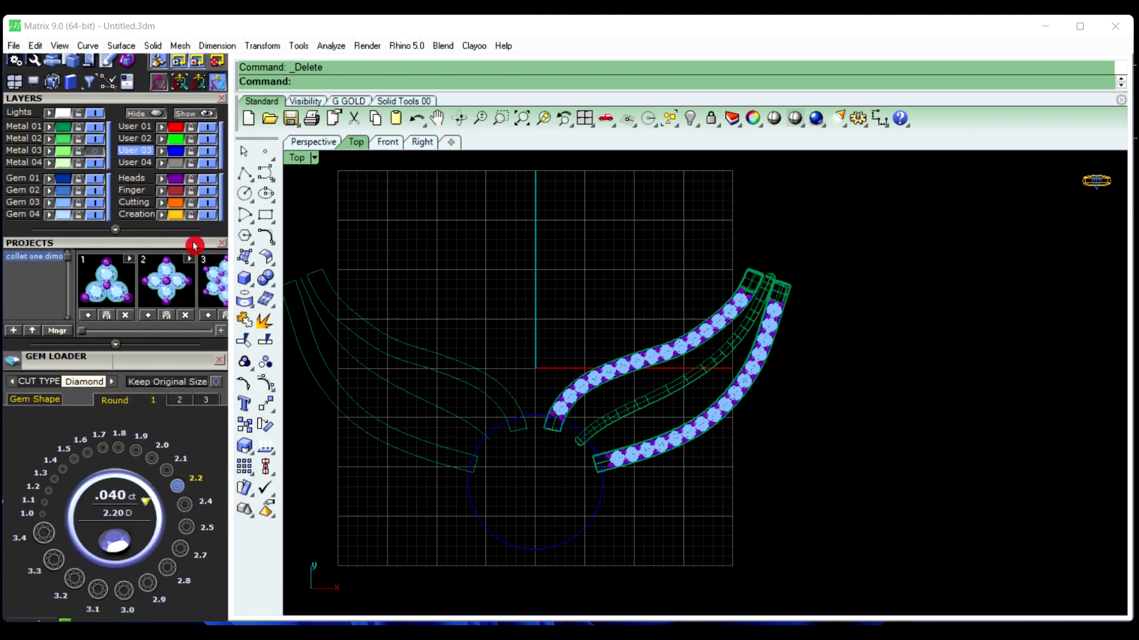
left_click(58, 522)
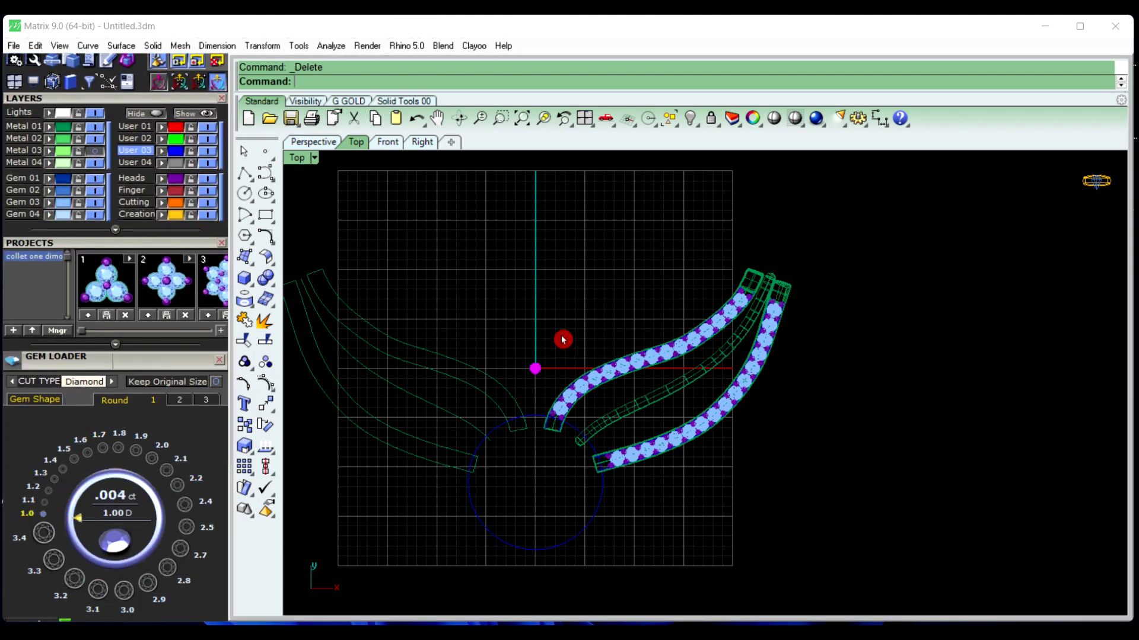
scroll(539, 372, "up", 5)
scroll(541, 373, "up", 4)
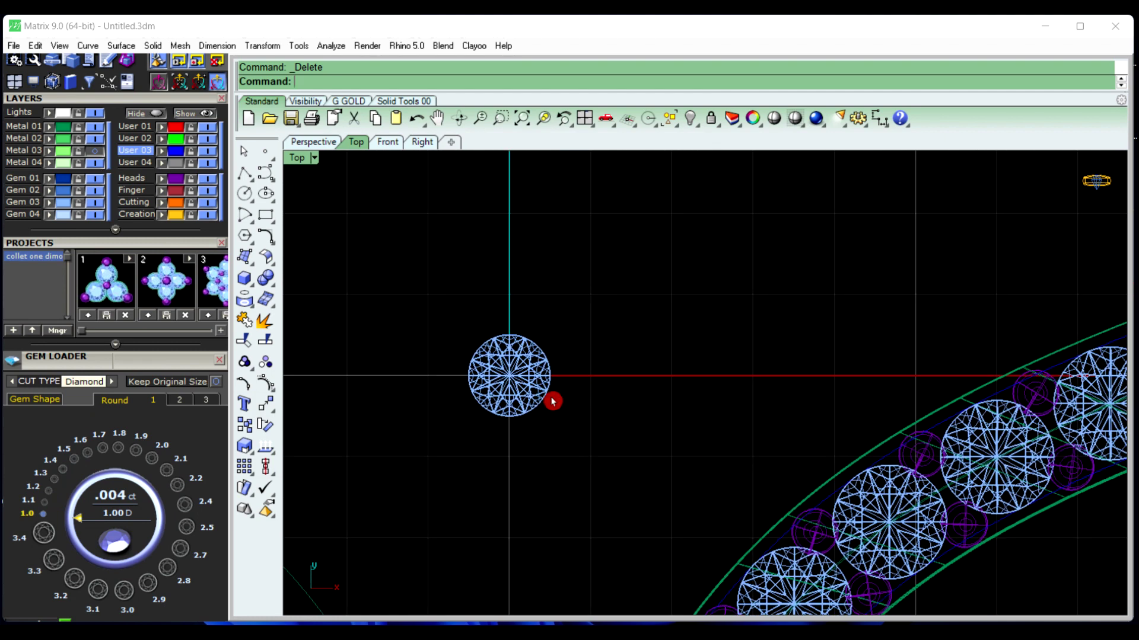
Create a Gem Profile outline curve around the 1.0 mm gem at the origin
left_click(533, 392)
key("F6")
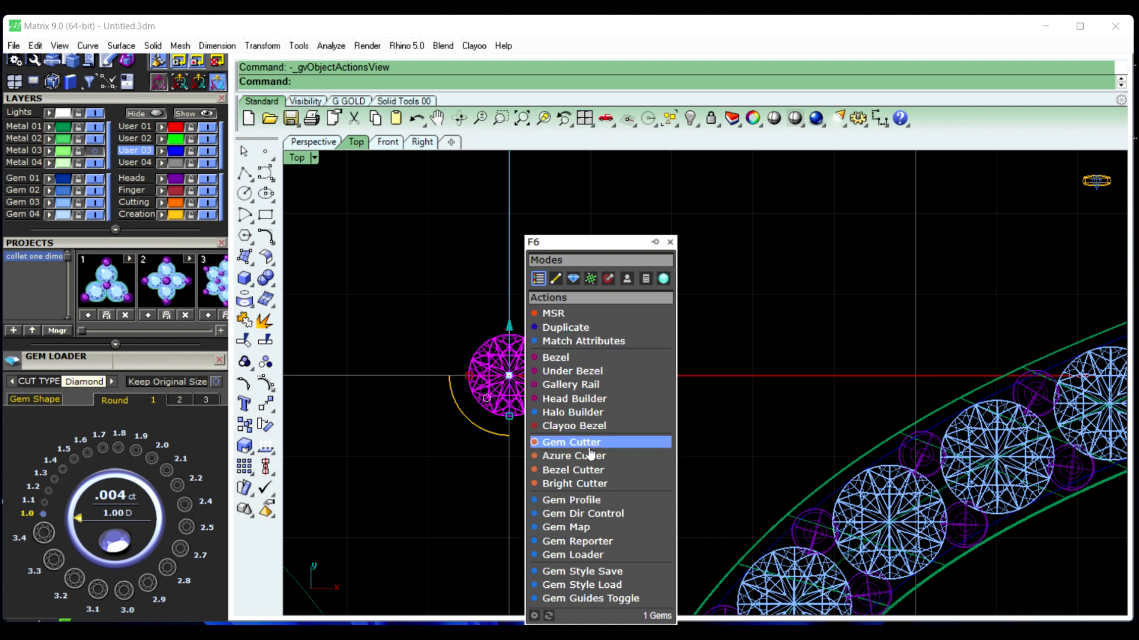
left_click(596, 501)
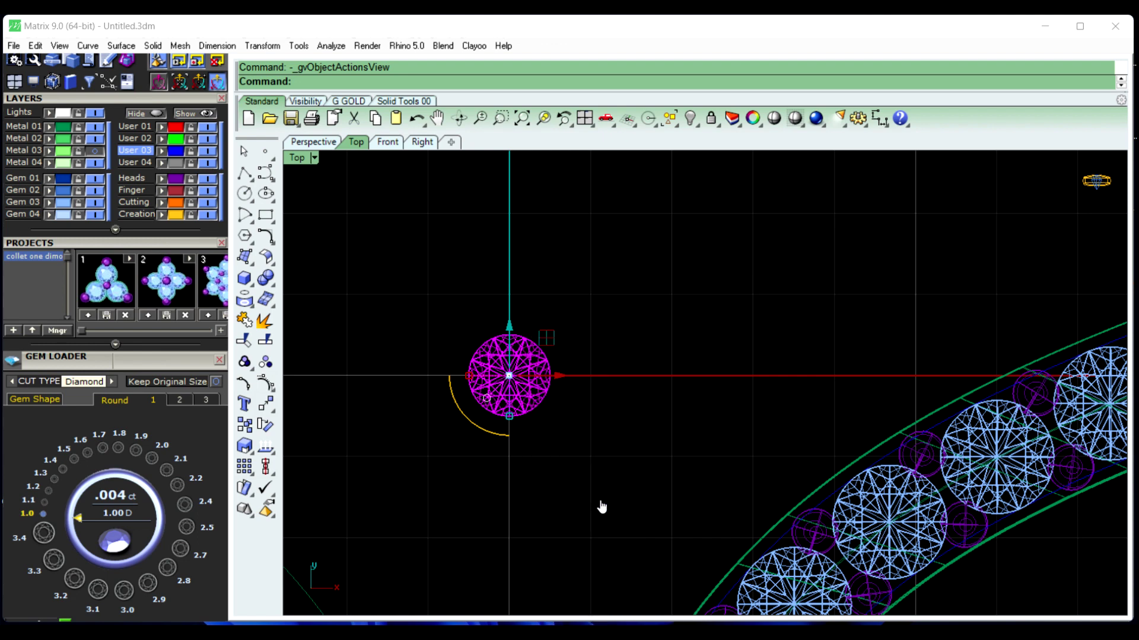
right_click(588, 458)
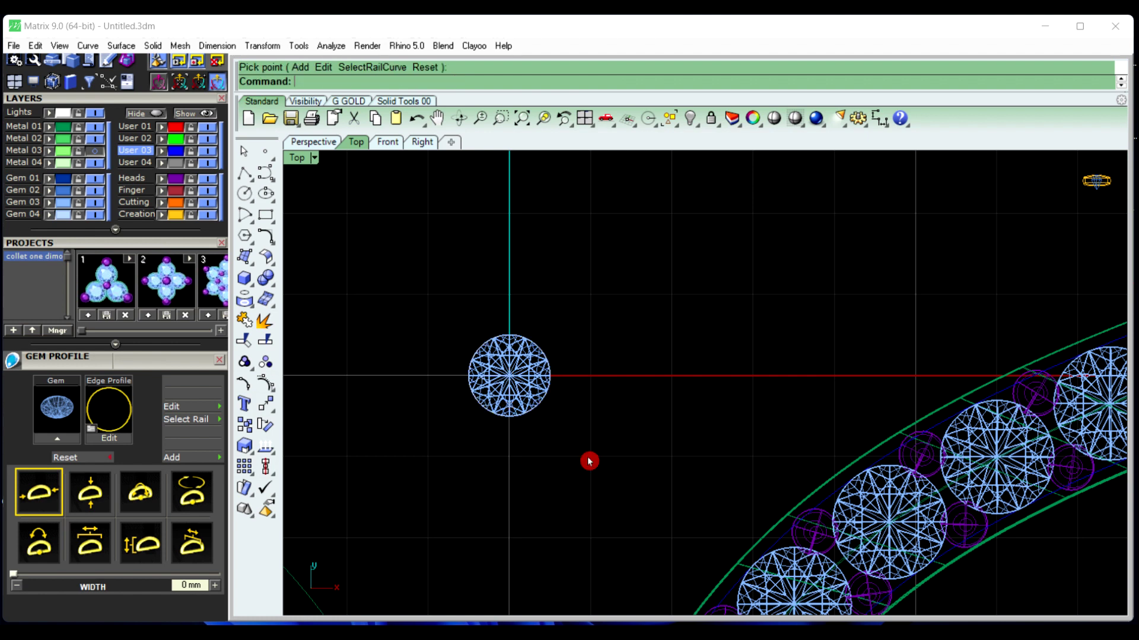
Offset the gem's profile curve outward by 0.2 mm
left_click(573, 403)
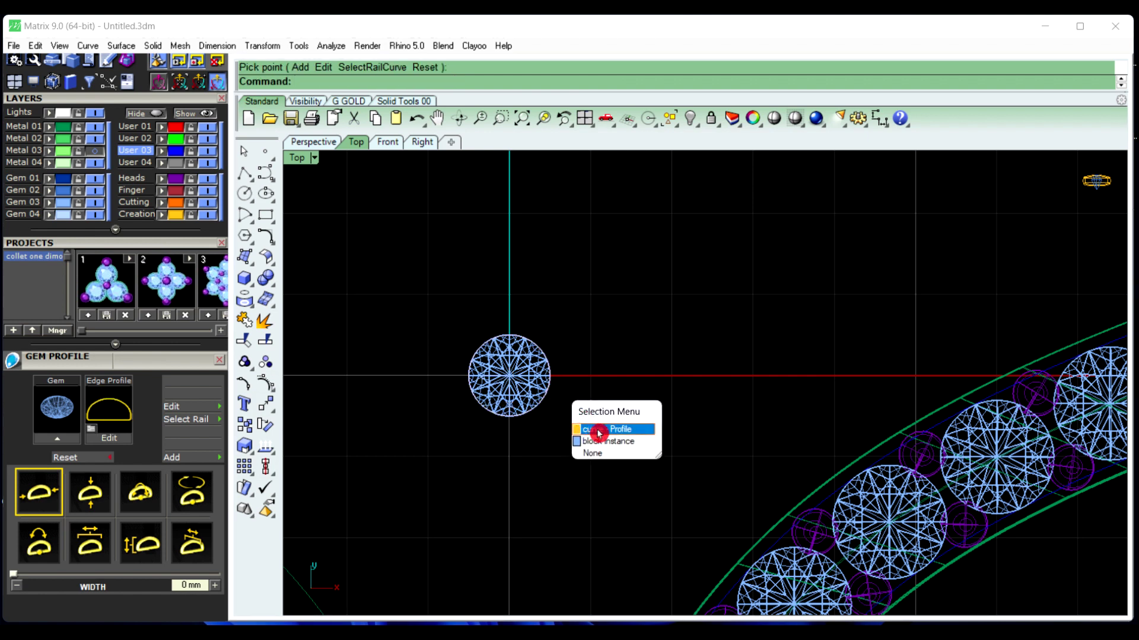
left_click(599, 430)
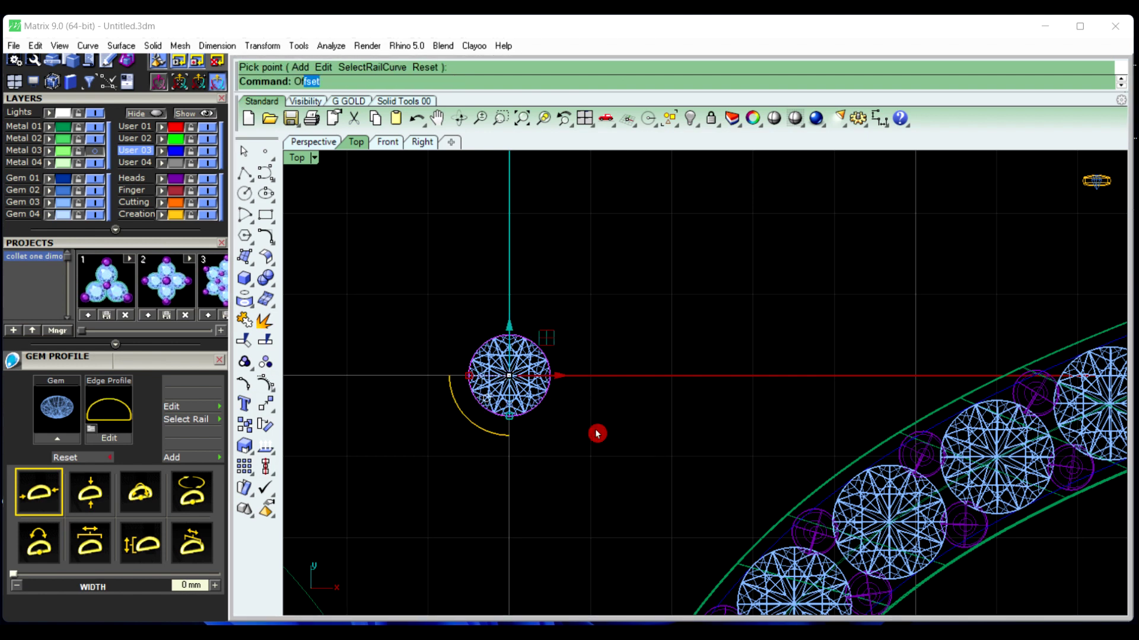
key("Return")
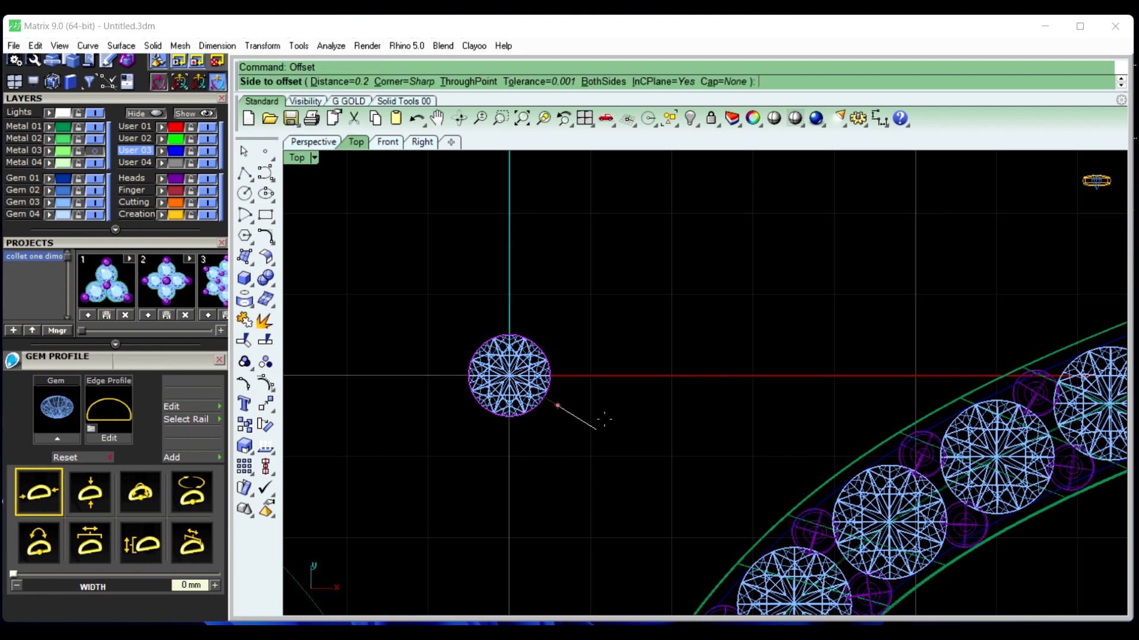
type(".2")
key("Return")
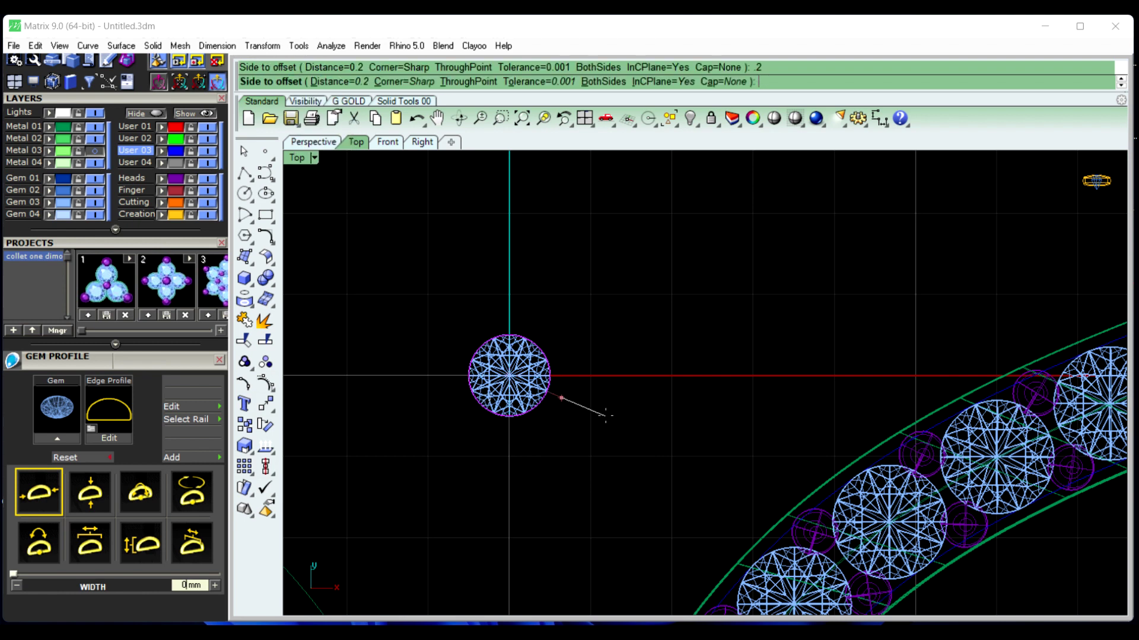
left_click(606, 416)
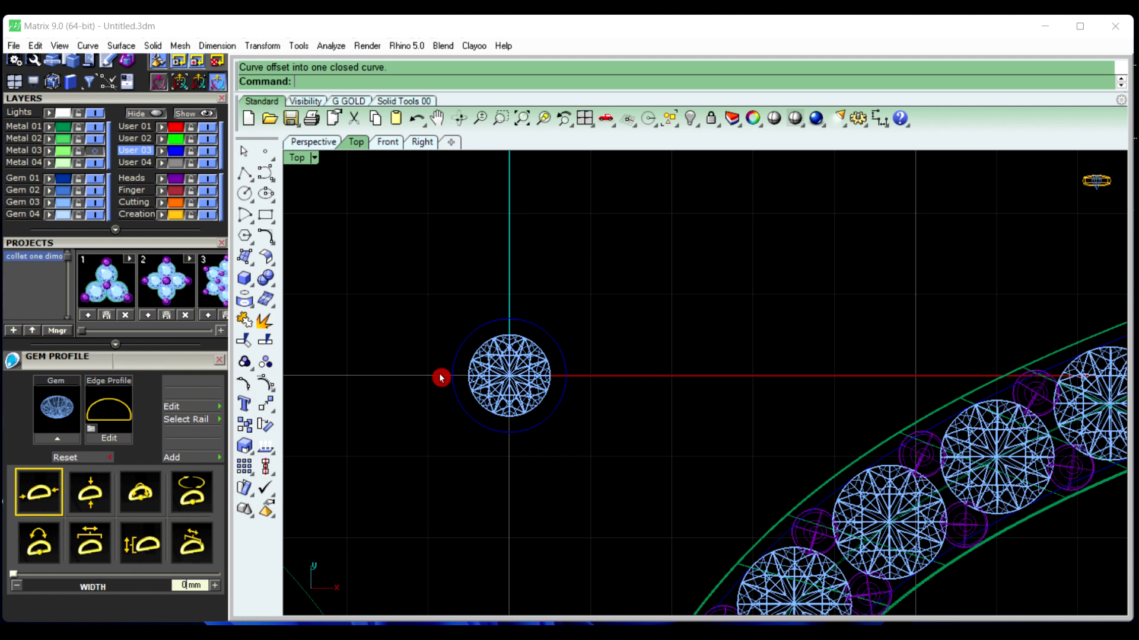
Duplicate the centre gem along the Y axis and align the copy's edge with the offset circle
left_click(530, 374)
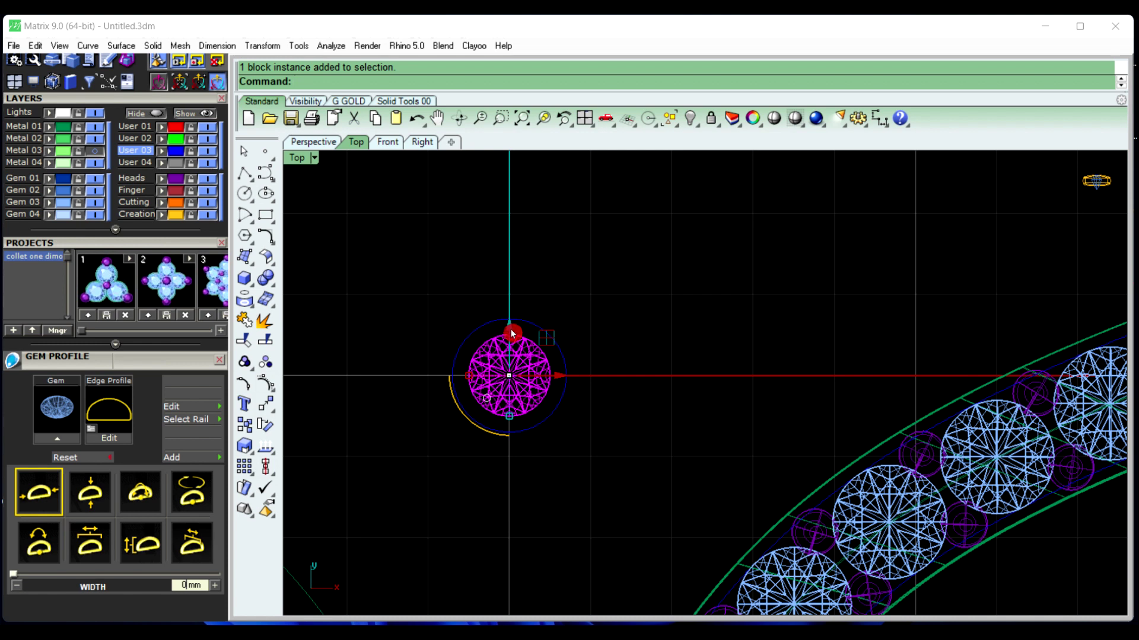
left_click_drag(513, 333, 521, 234)
left_click(605, 314)
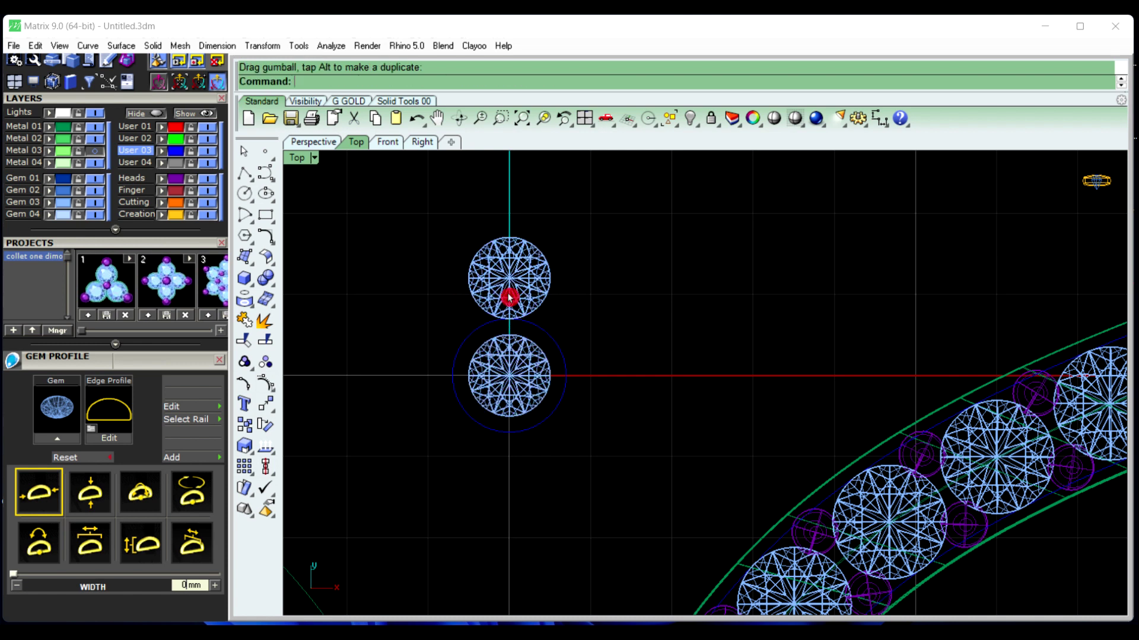
scroll(510, 298, "up", 4)
left_click(516, 273)
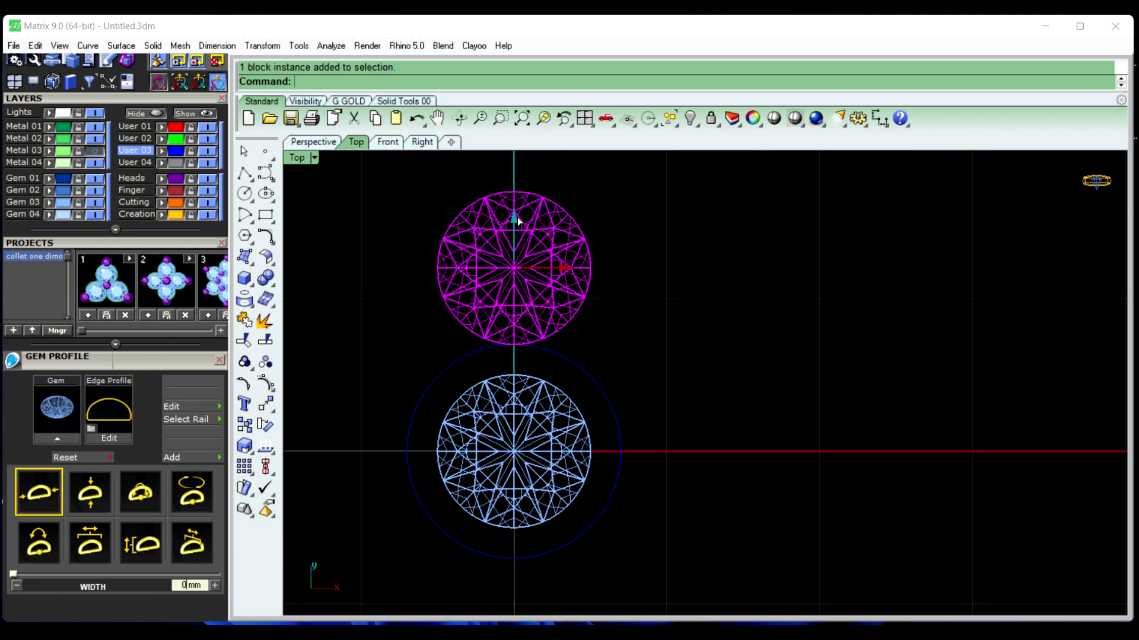
left_click_drag(518, 222, 520, 224)
left_click(620, 330)
Polar array the duplicated gem around the origin with 6 items over 360 degrees
scroll(621, 330, "down", 5)
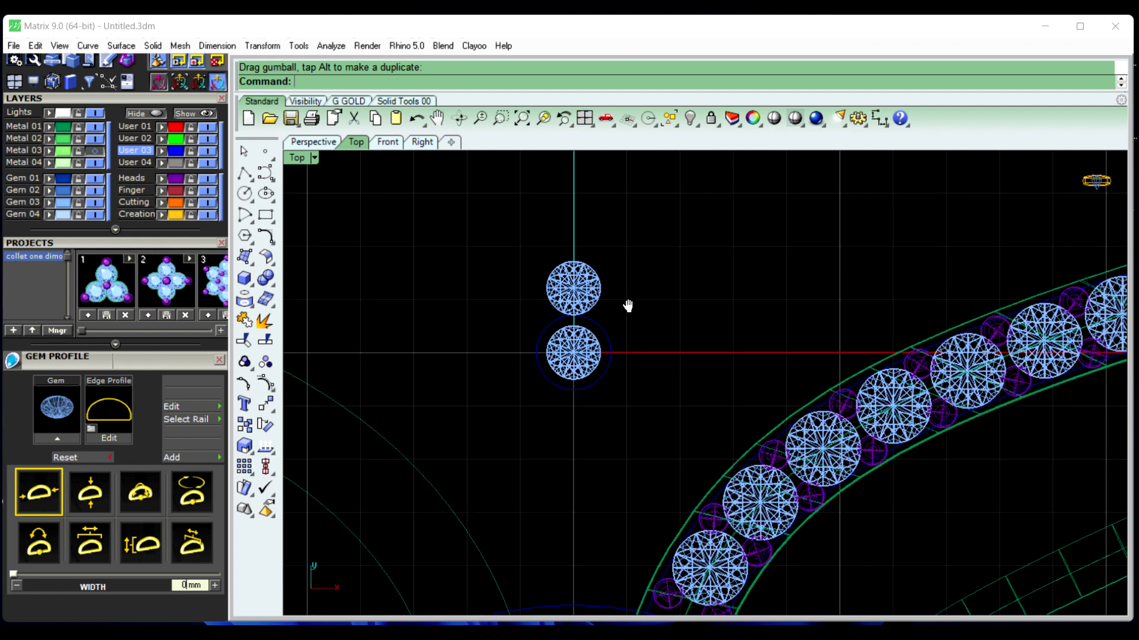
right_click_drag(628, 306, 614, 314)
left_click(568, 297)
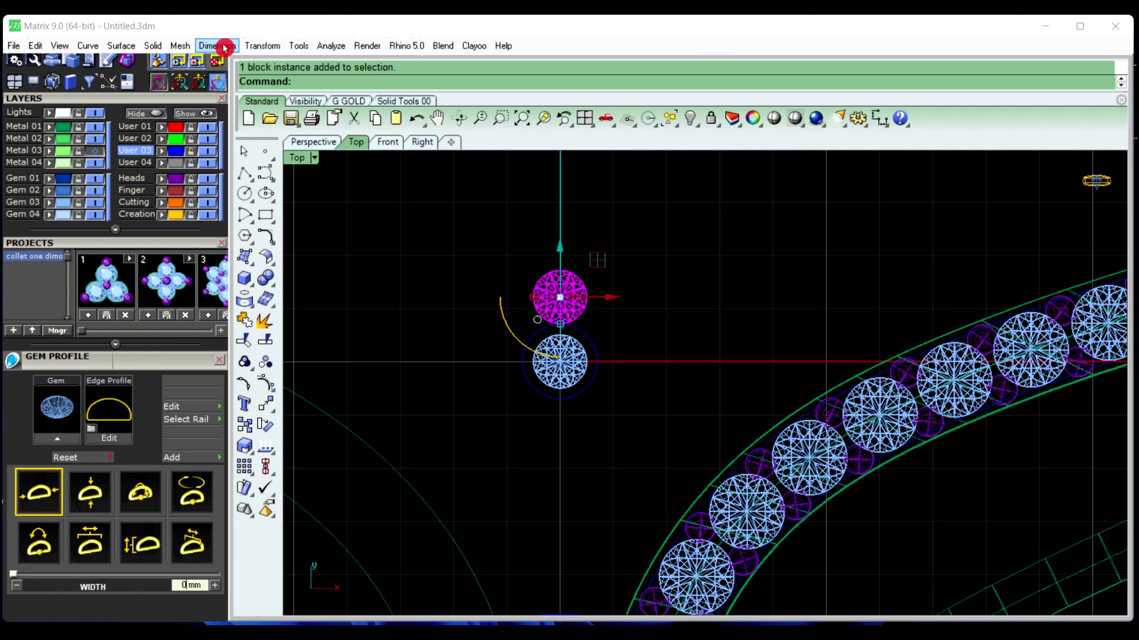
left_click(255, 45)
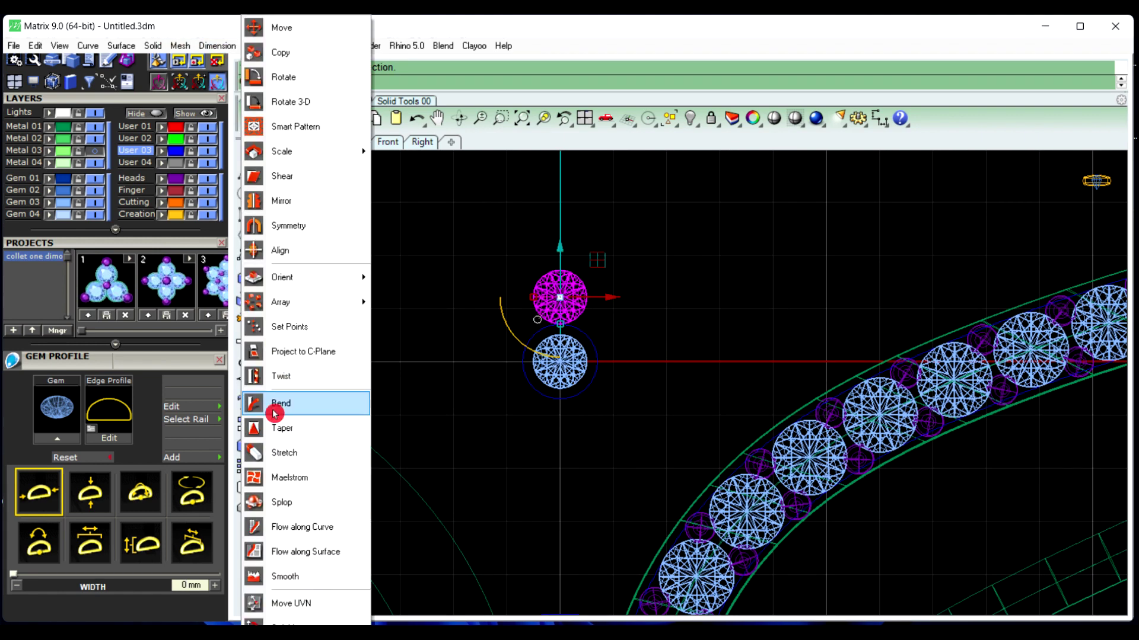
mouse_move(318, 301)
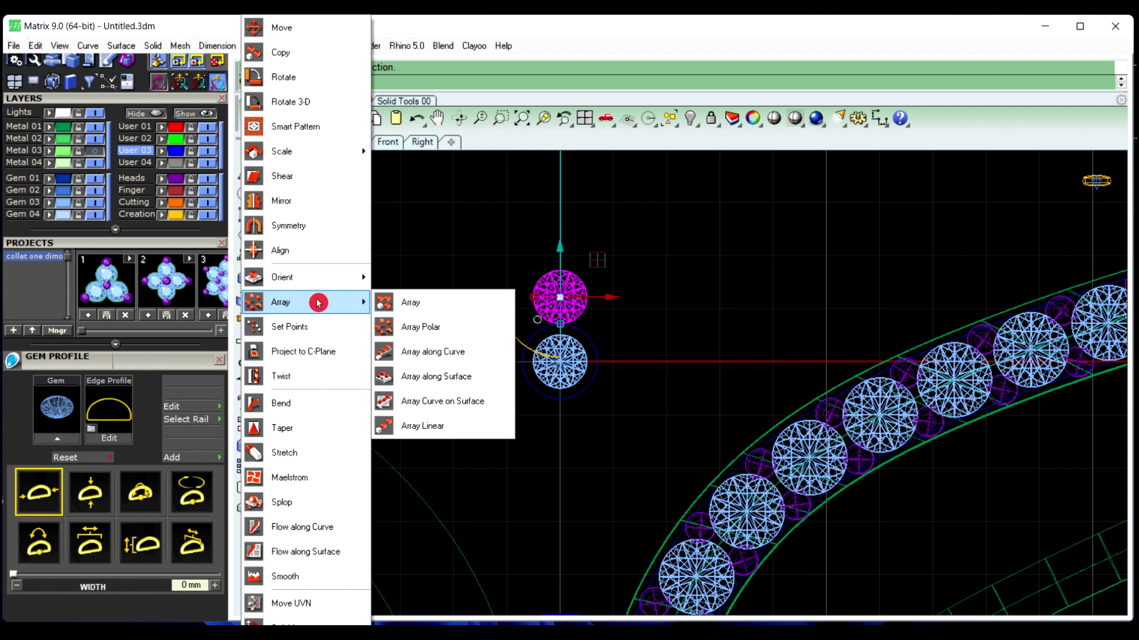
left_click(436, 330)
key("Return")
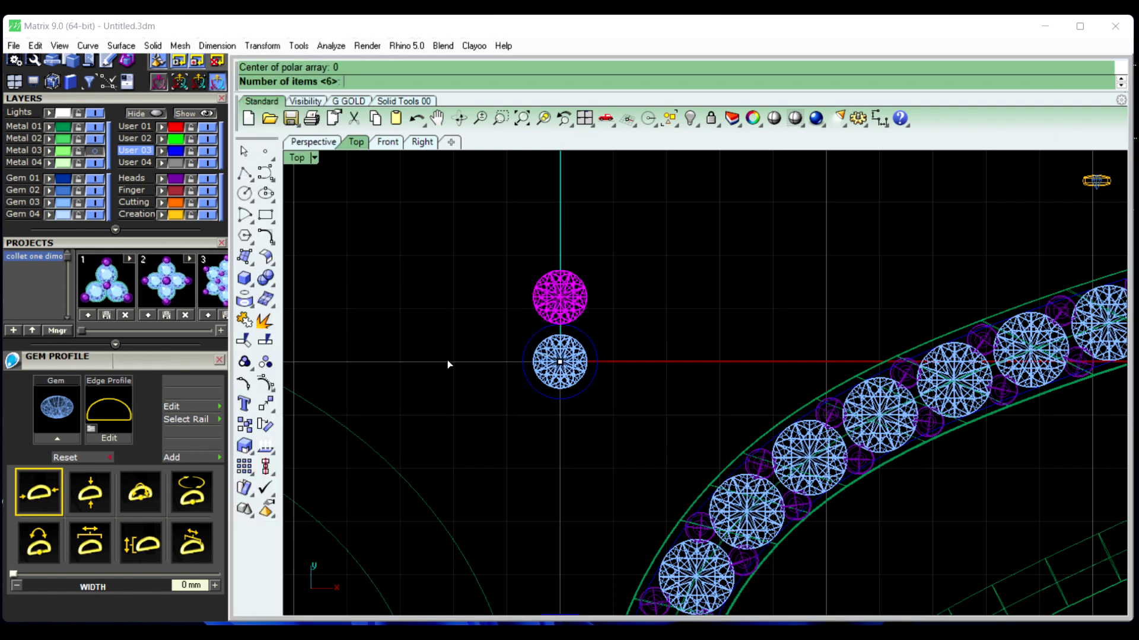
key("Return")
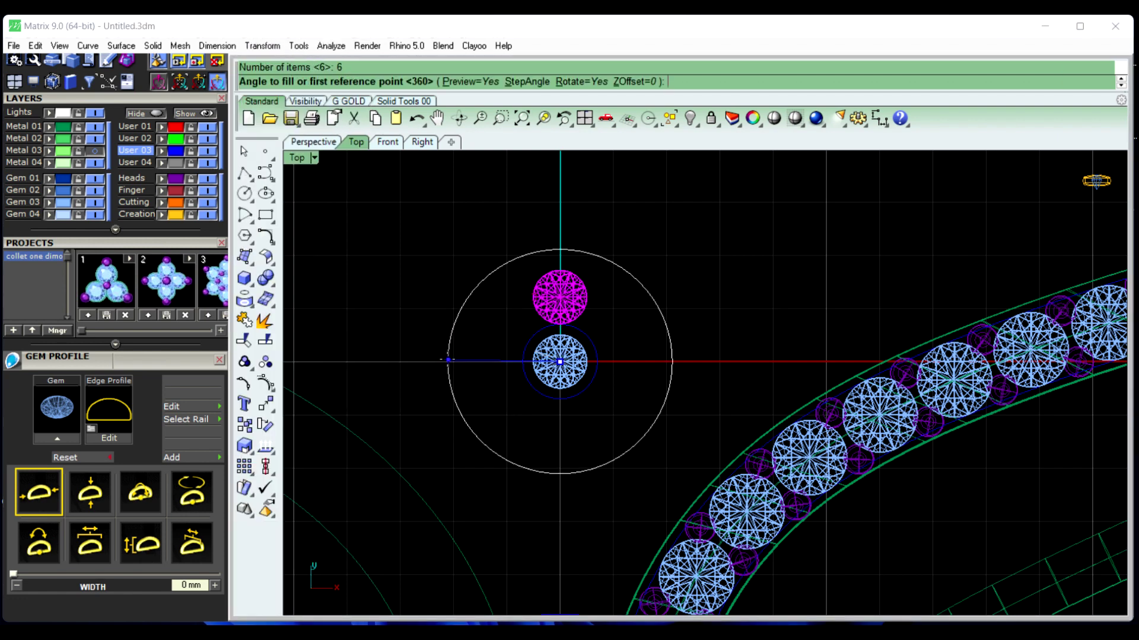
key("Return")
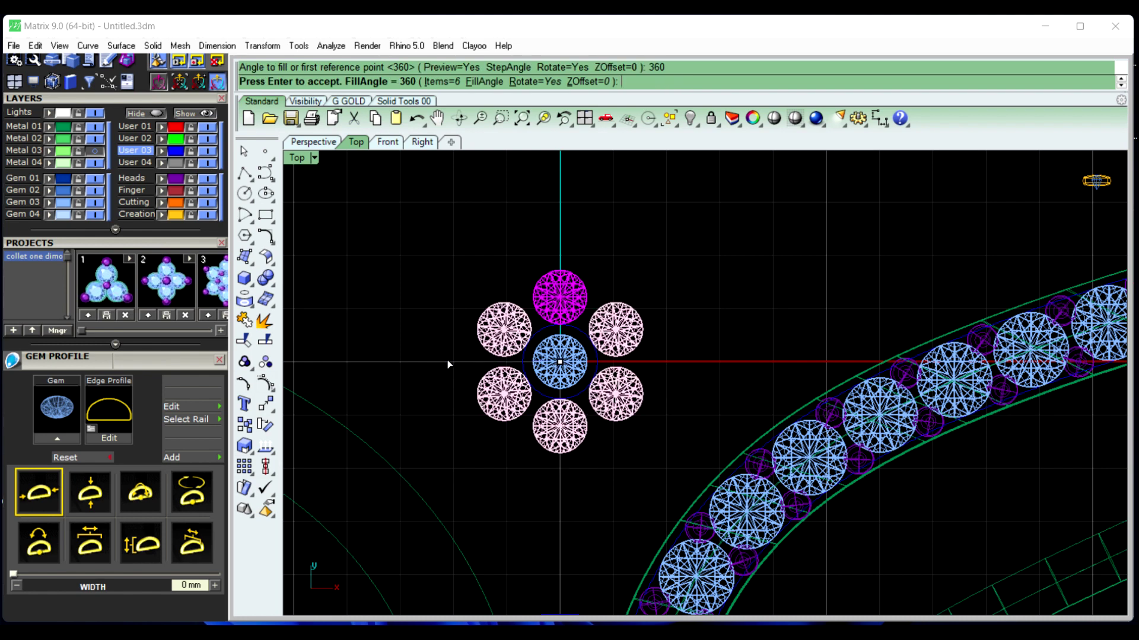
right_click(449, 364)
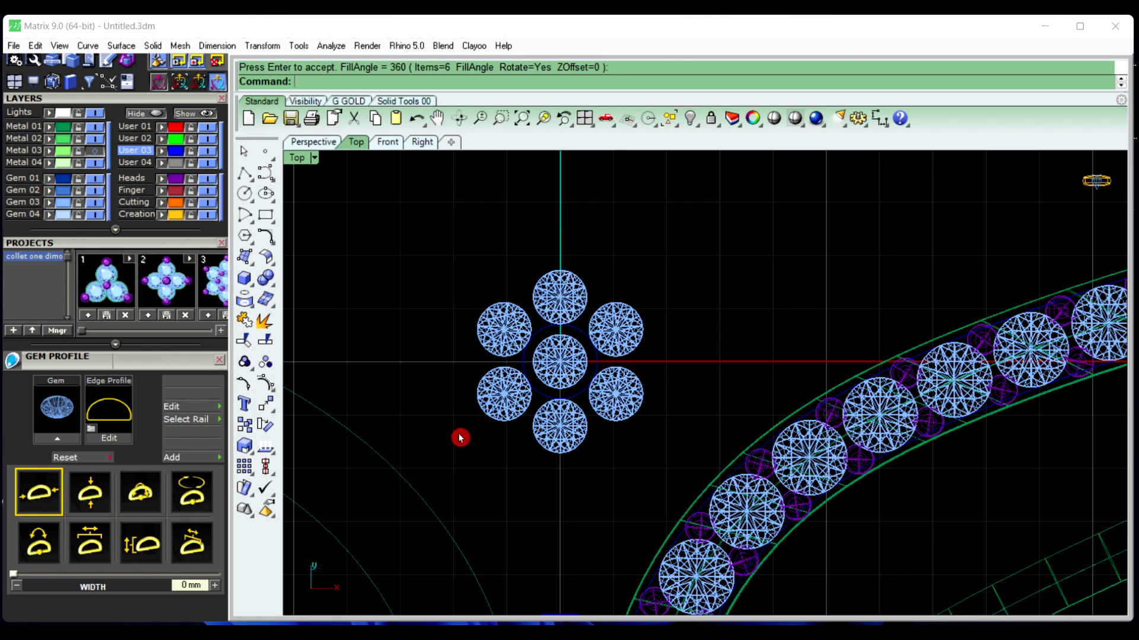
Draw a circle centred at the origin that encloses the seven-gem cluster with a small margin
left_click(245, 193)
type("0")
key("Return")
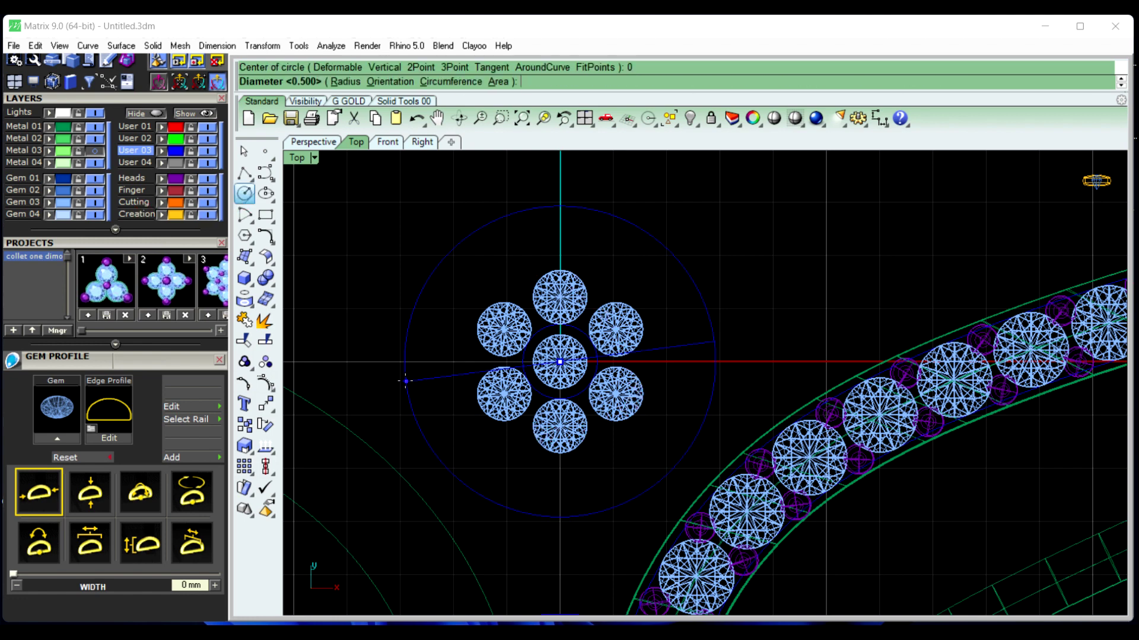
scroll(446, 383, "up", 4)
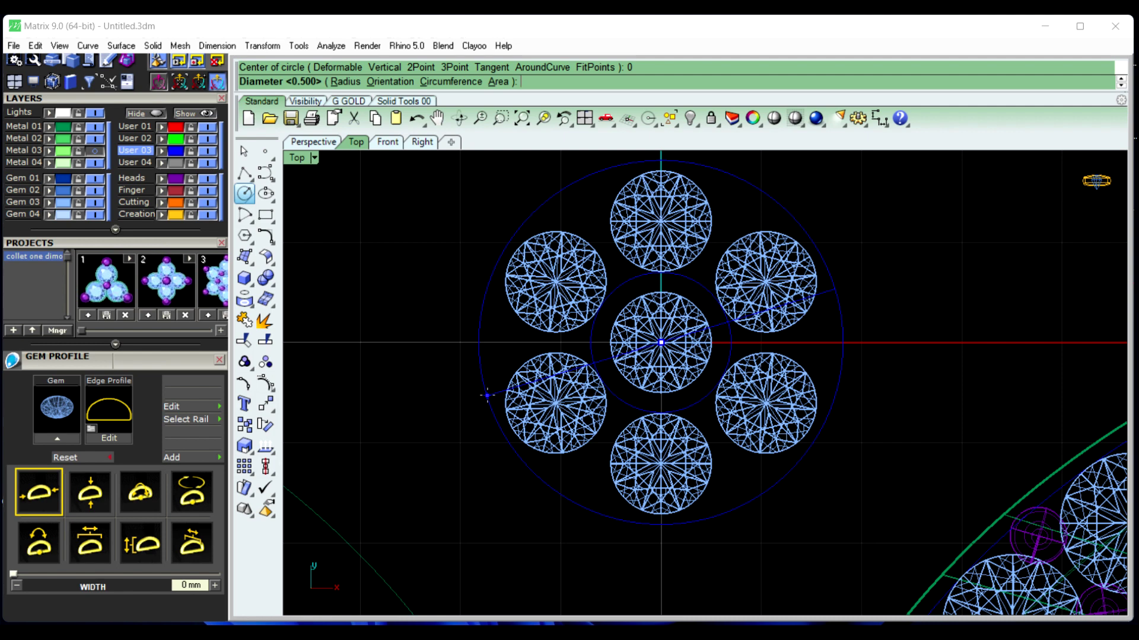
left_click(486, 396)
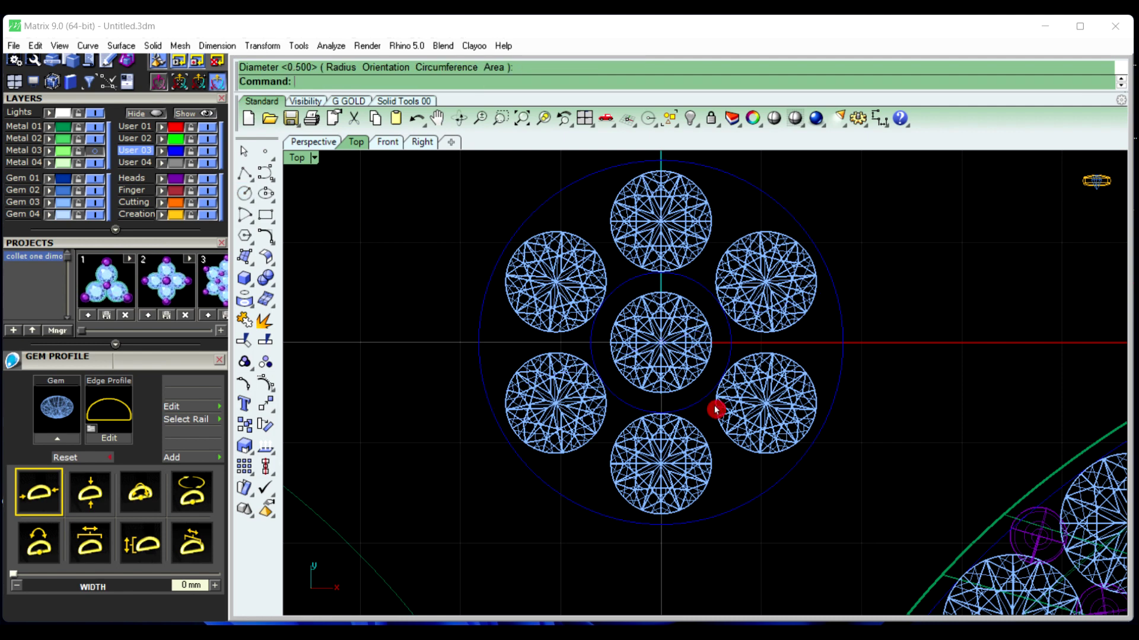
Try to extrude the outer circle around the gem cluster as a solid in both directions
left_click(319, 147)
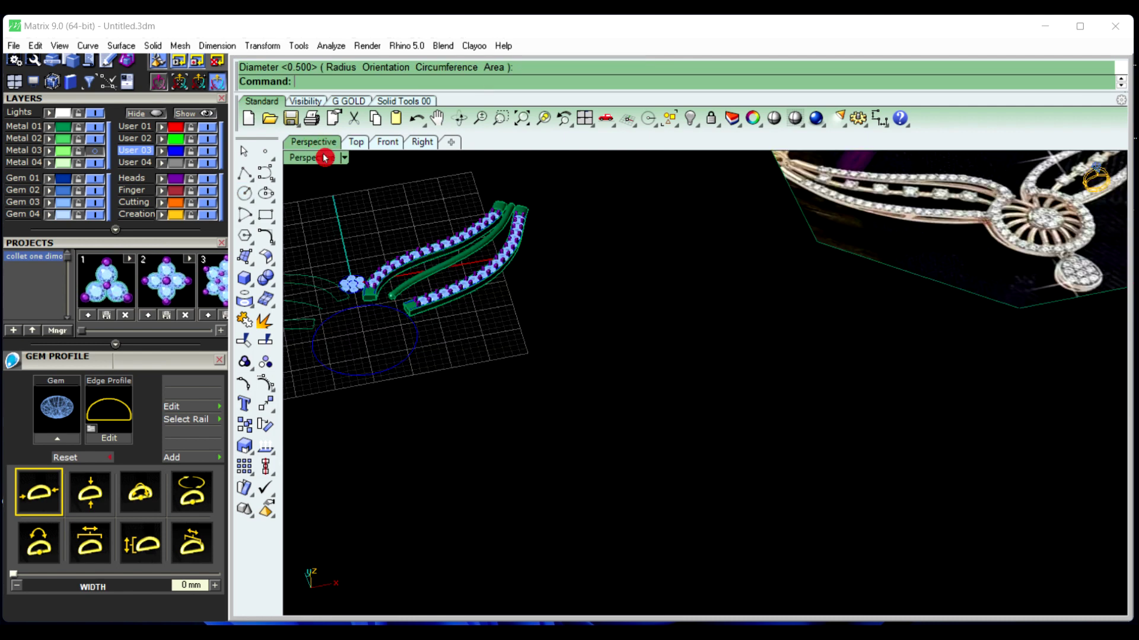
mouse_move(712, 412)
right_mouse_down()
mouse_move(480, 386)
mouse_move(716, 431)
right_mouse_up()
scroll(746, 531, "up", 8)
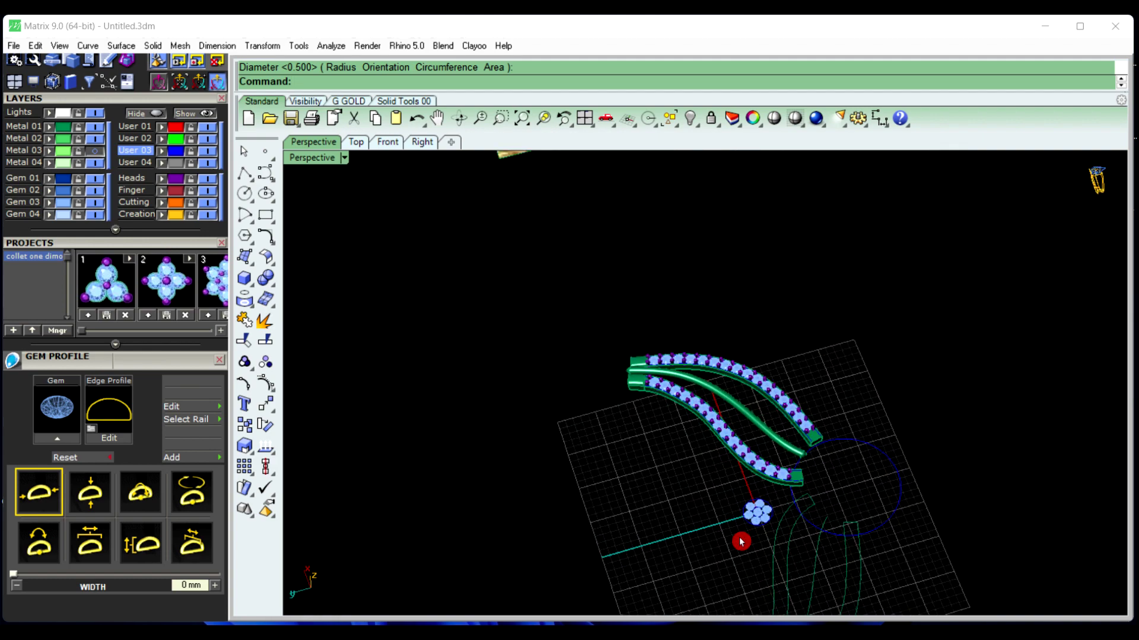
left_click(804, 456)
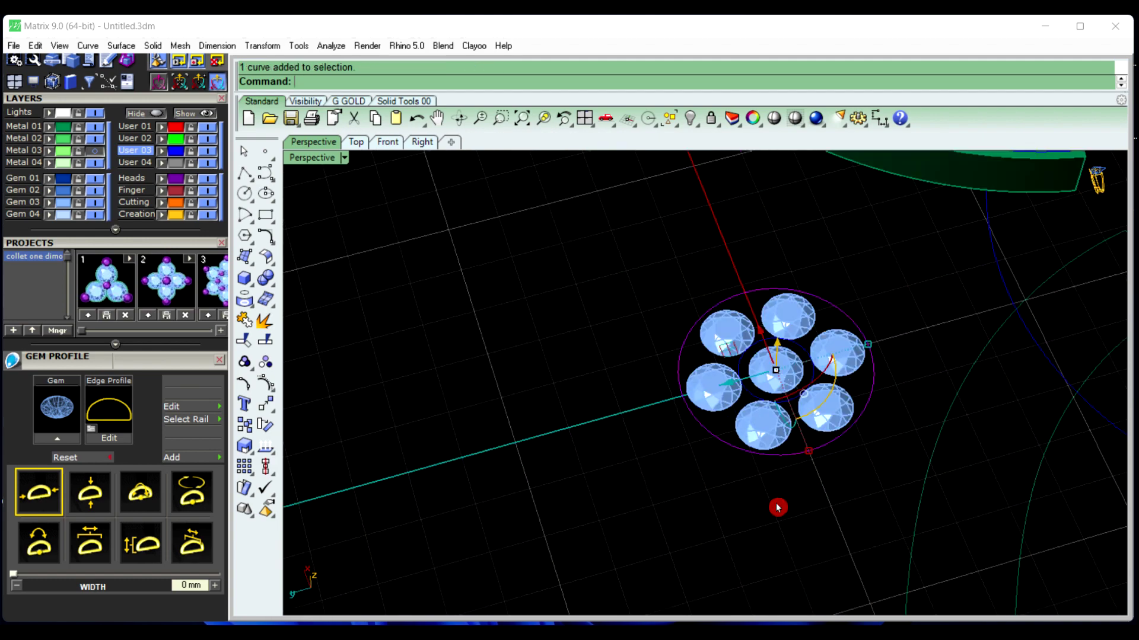
right_click_drag(778, 506, 793, 471)
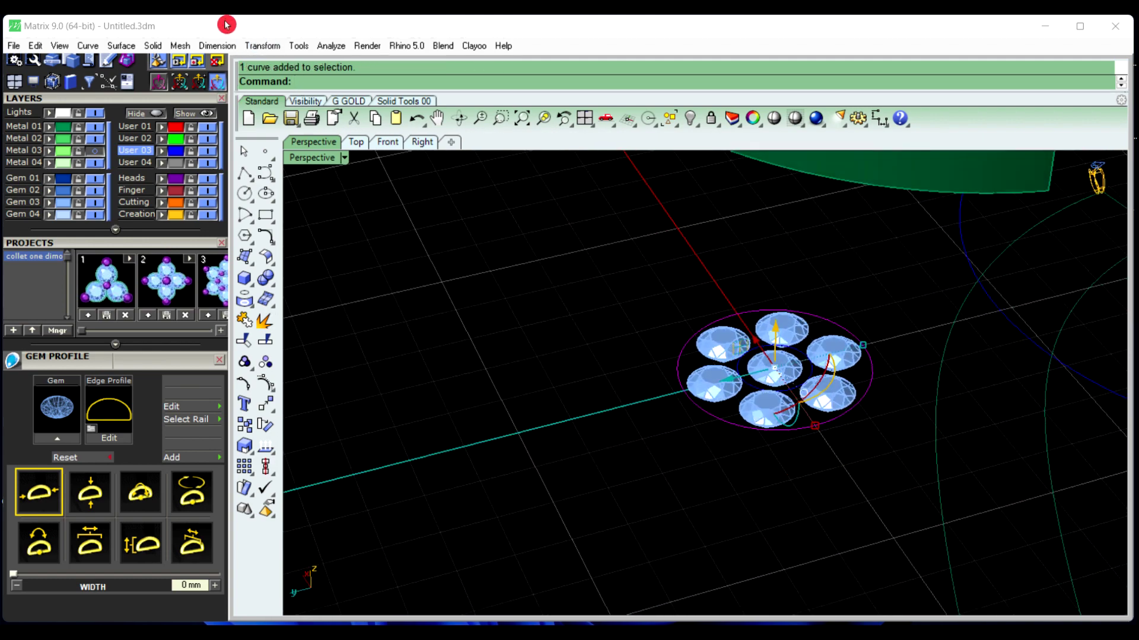
left_click(155, 46)
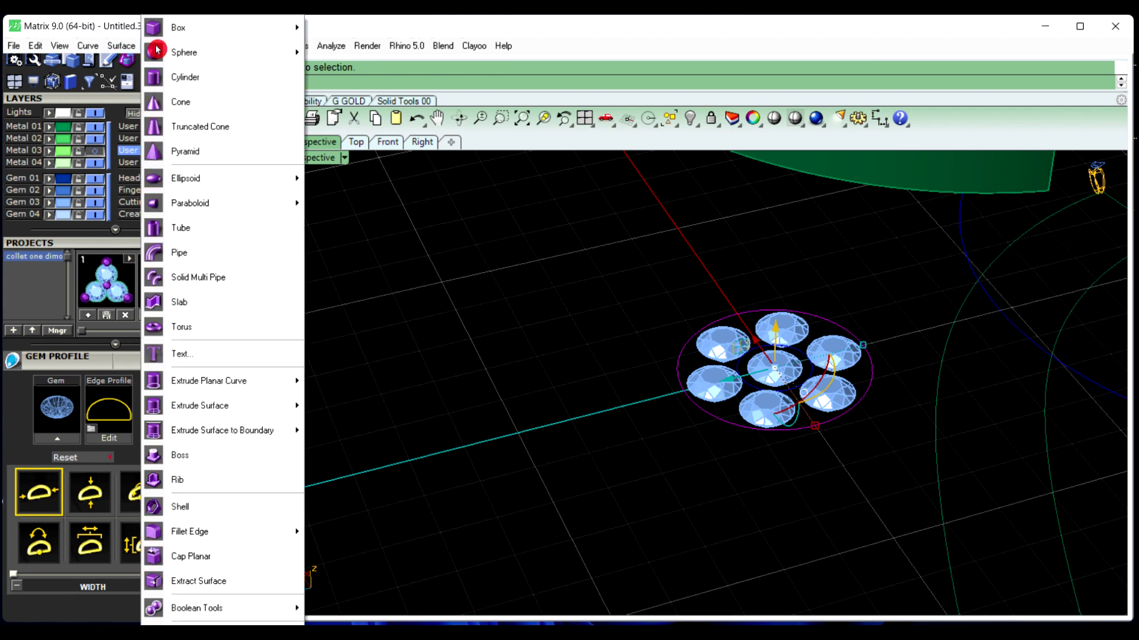
mouse_move(271, 381)
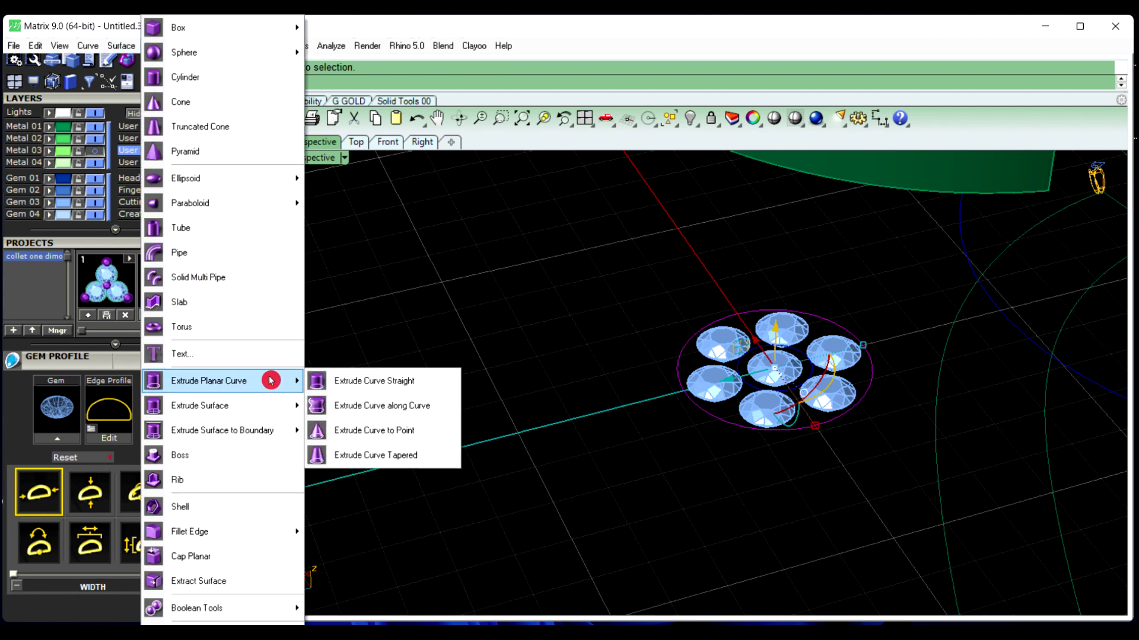
left_click(404, 391)
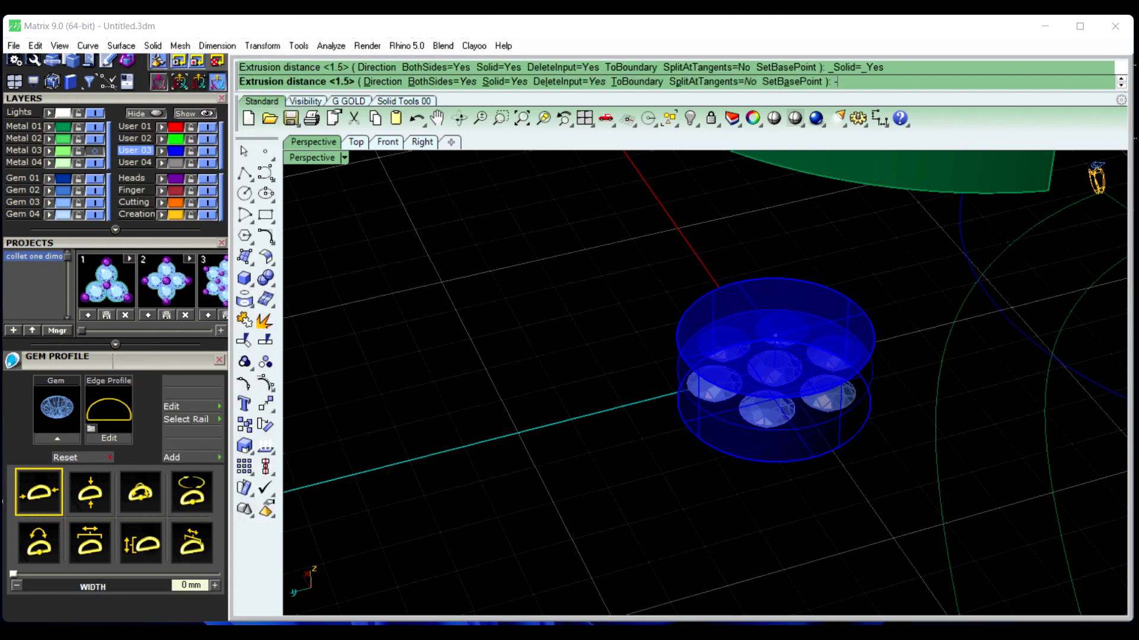
key("Return")
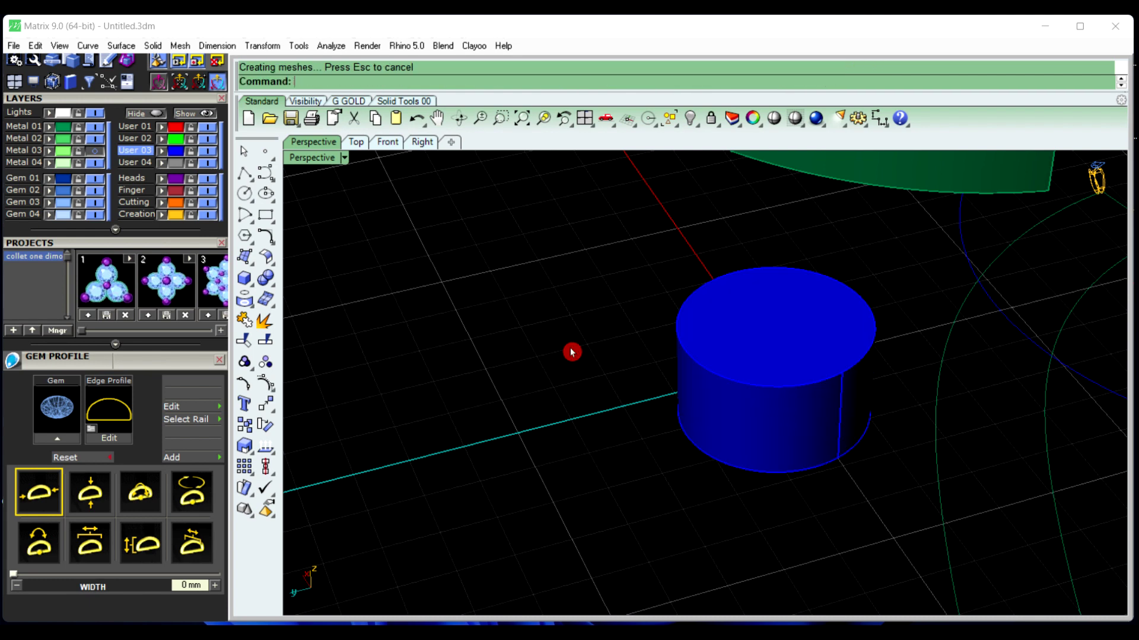
key("ctrl+z")
Extrude the outer circle as a one-sided solid with a distance of -1 to form the base beneath the gems
right_click(572, 351)
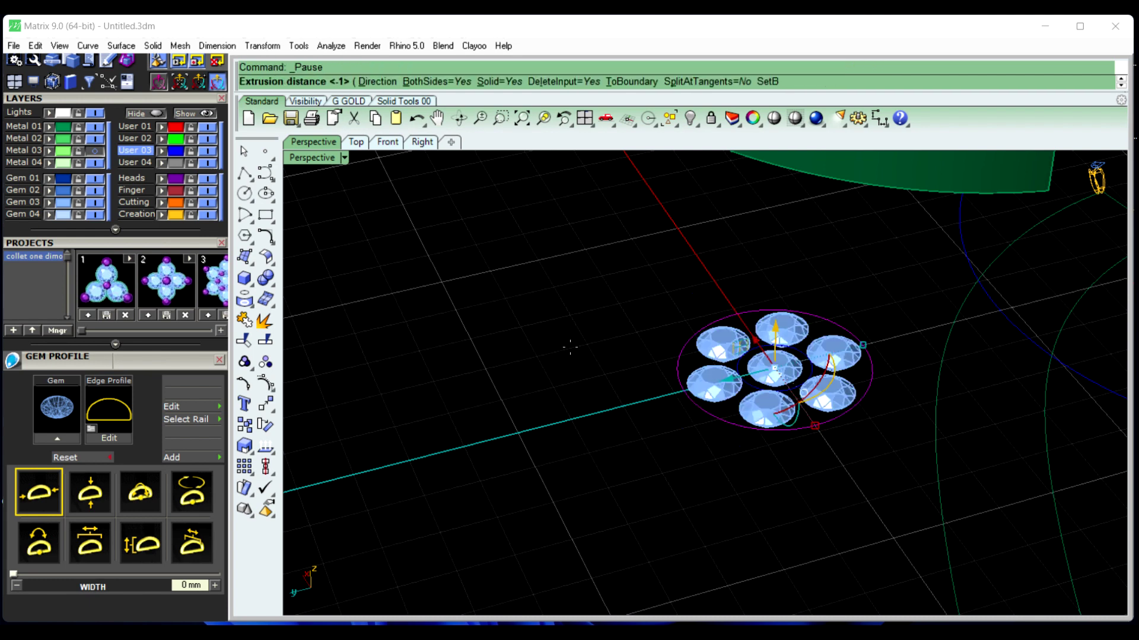
left_click(448, 83)
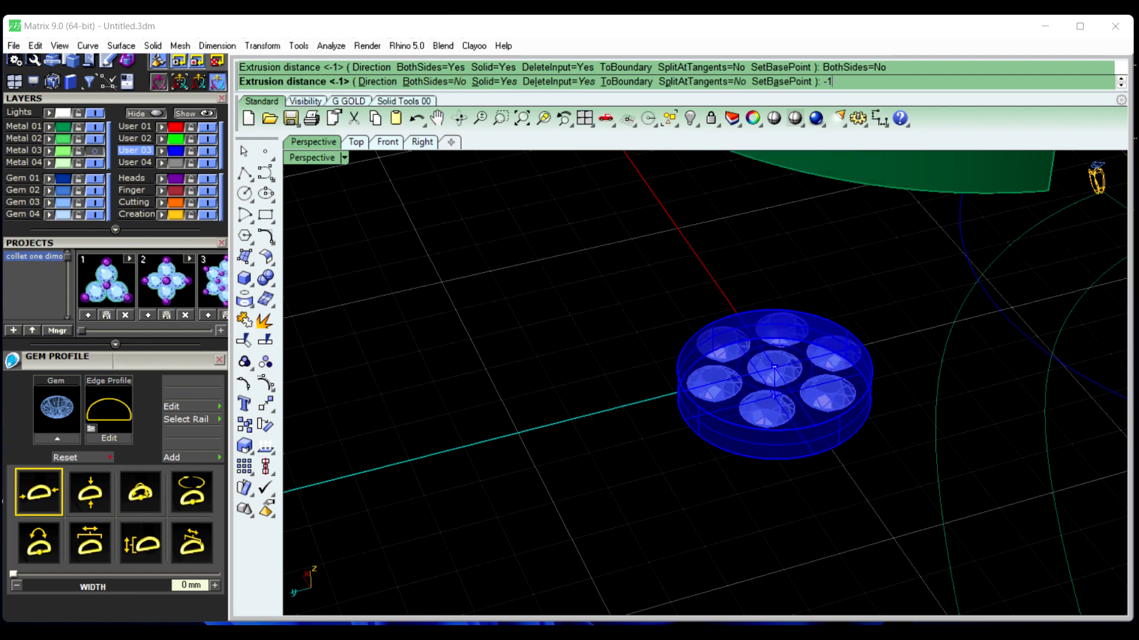
type("-1")
key("Return")
right_click_drag(724, 478, 496, 532)
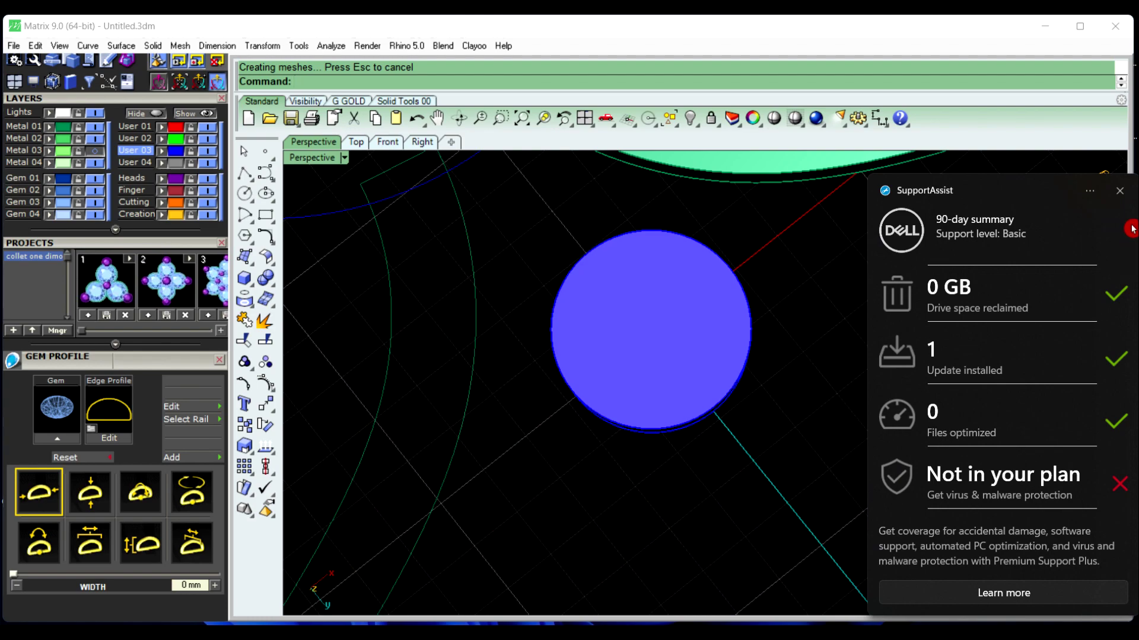
left_click(1123, 194)
right_click_drag(771, 498, 781, 393)
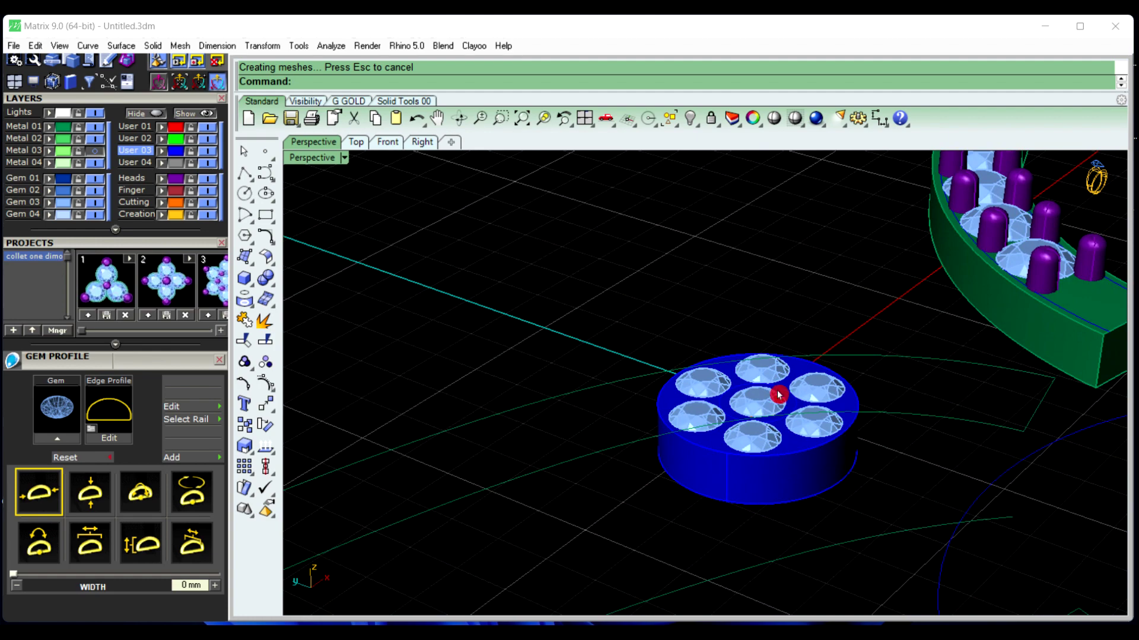
Start Prong on Surface on the round base and set the prong diameter to 0.5 mm
left_click(356, 143)
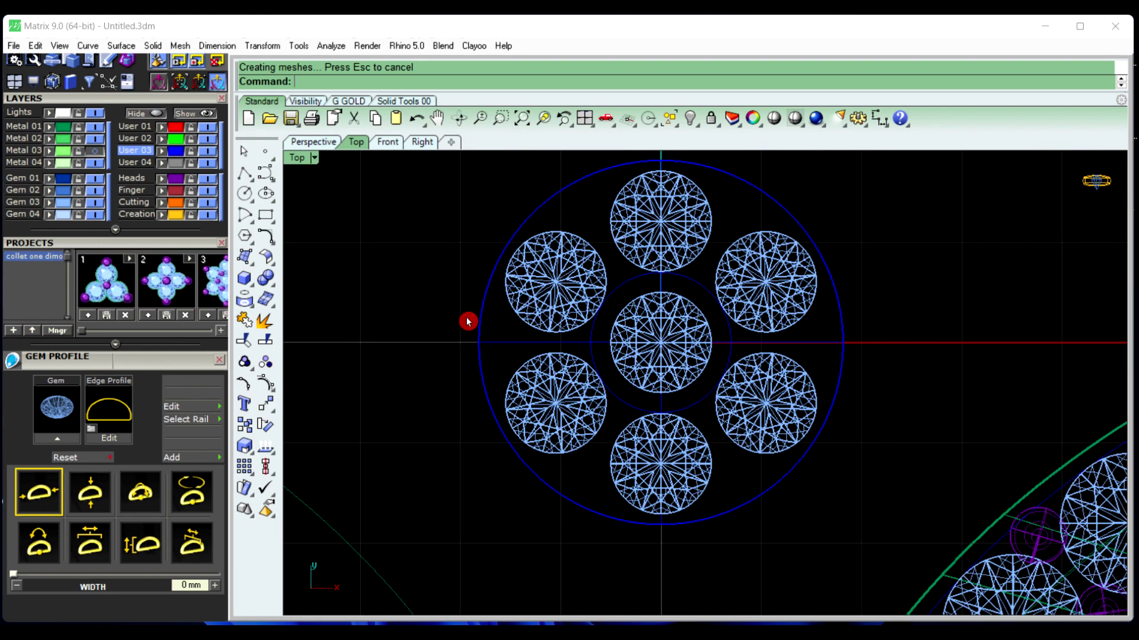
left_click(325, 143)
right_click_drag(557, 371, 748, 514)
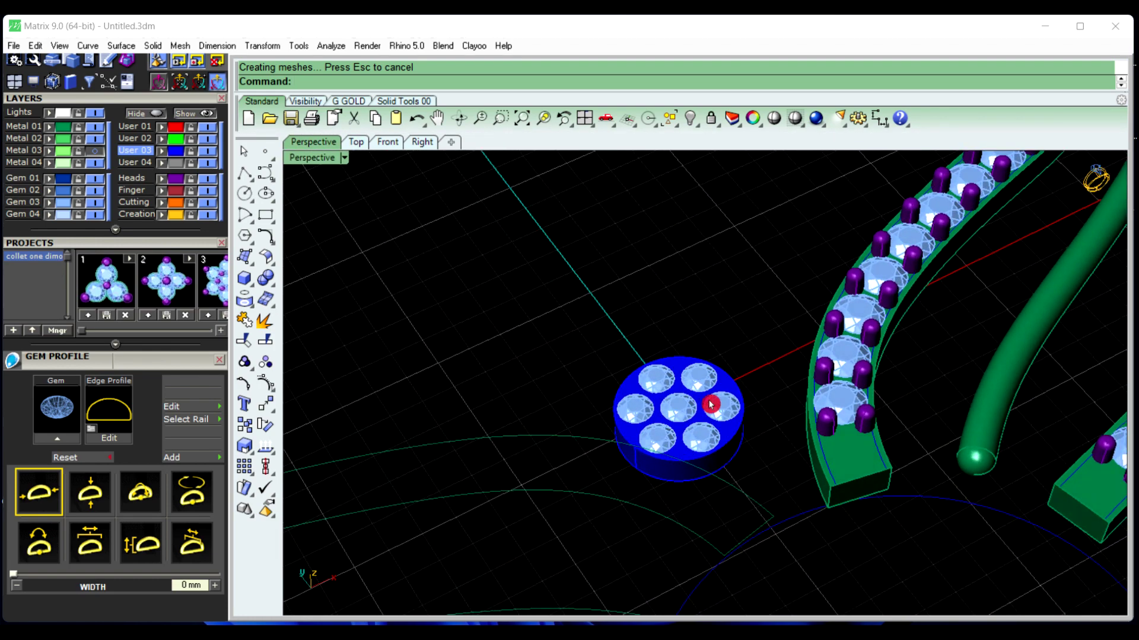
scroll(720, 401, "up", 6)
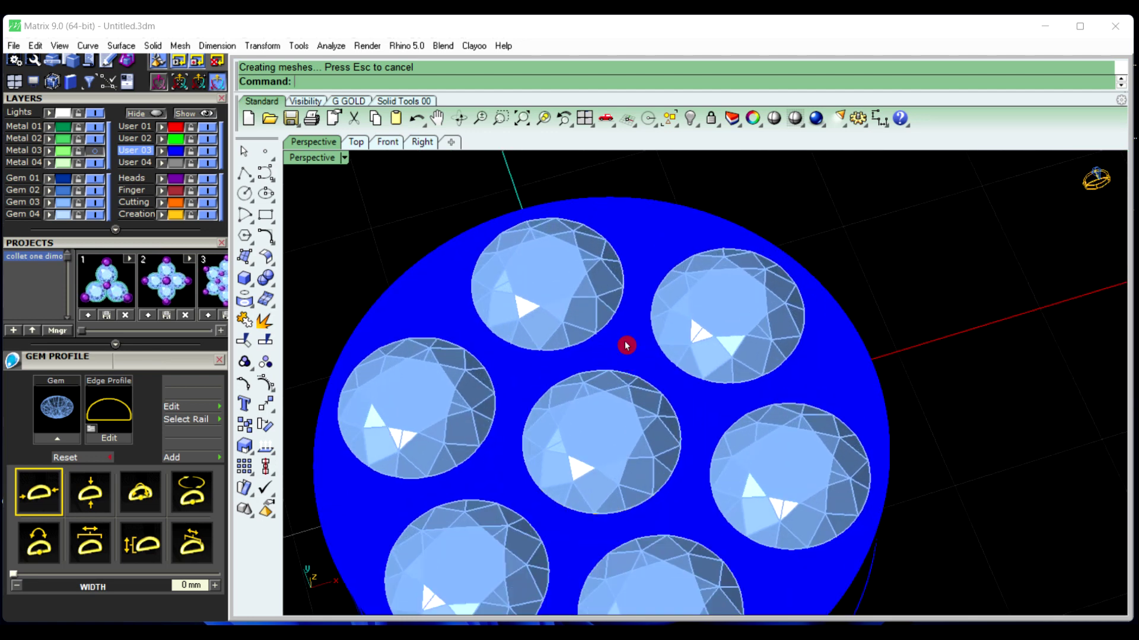
left_click(626, 345)
left_click(627, 328)
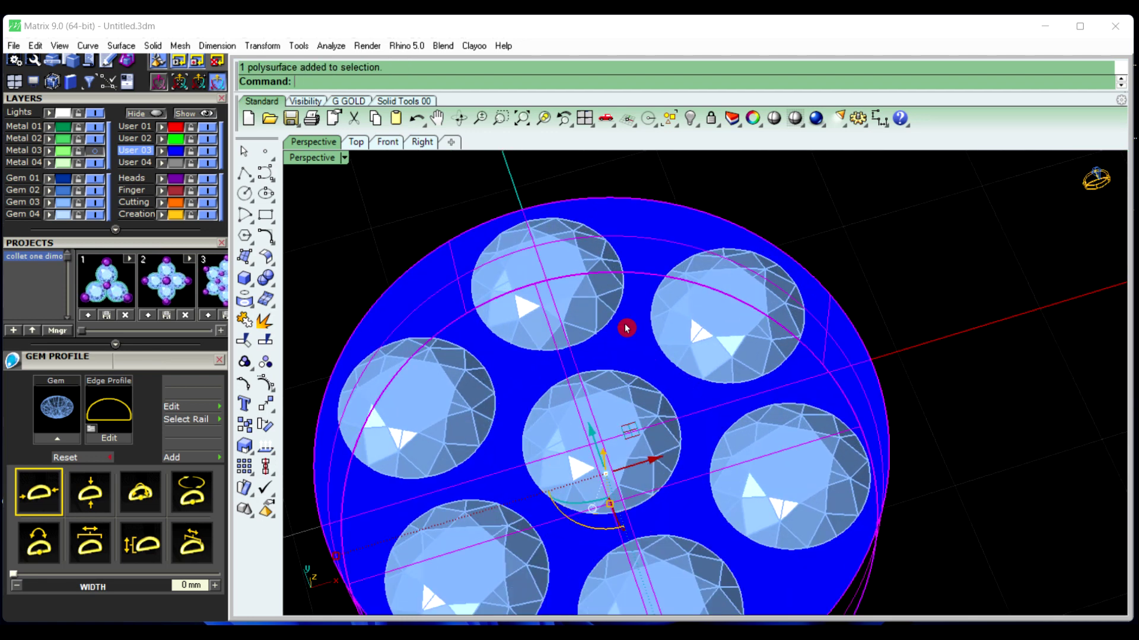
right_click(640, 298)
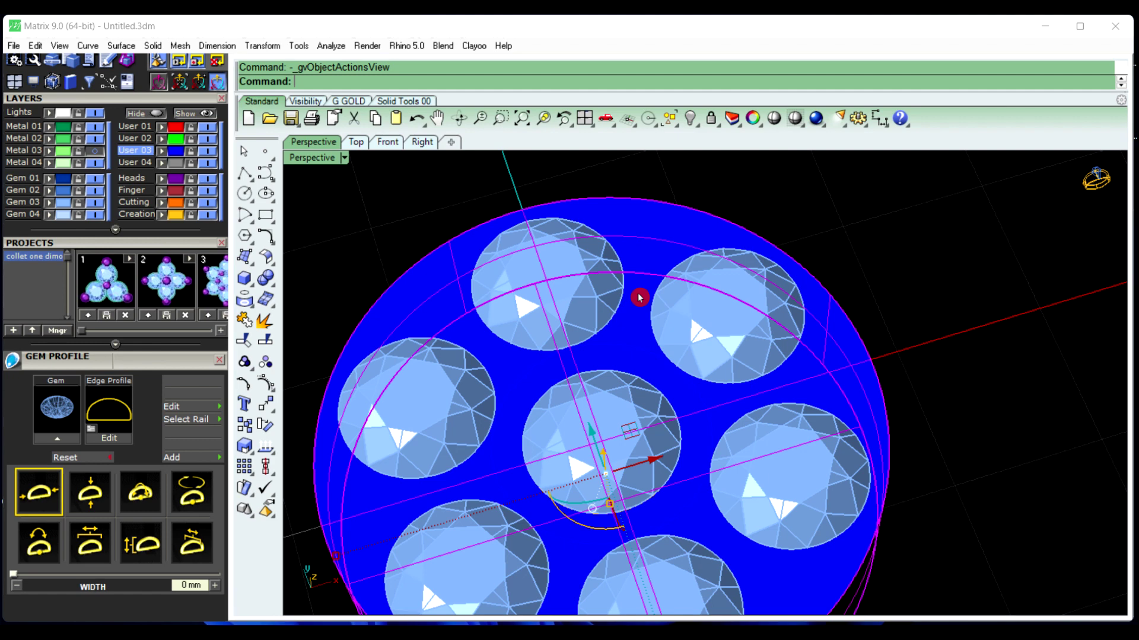
left_click(662, 340)
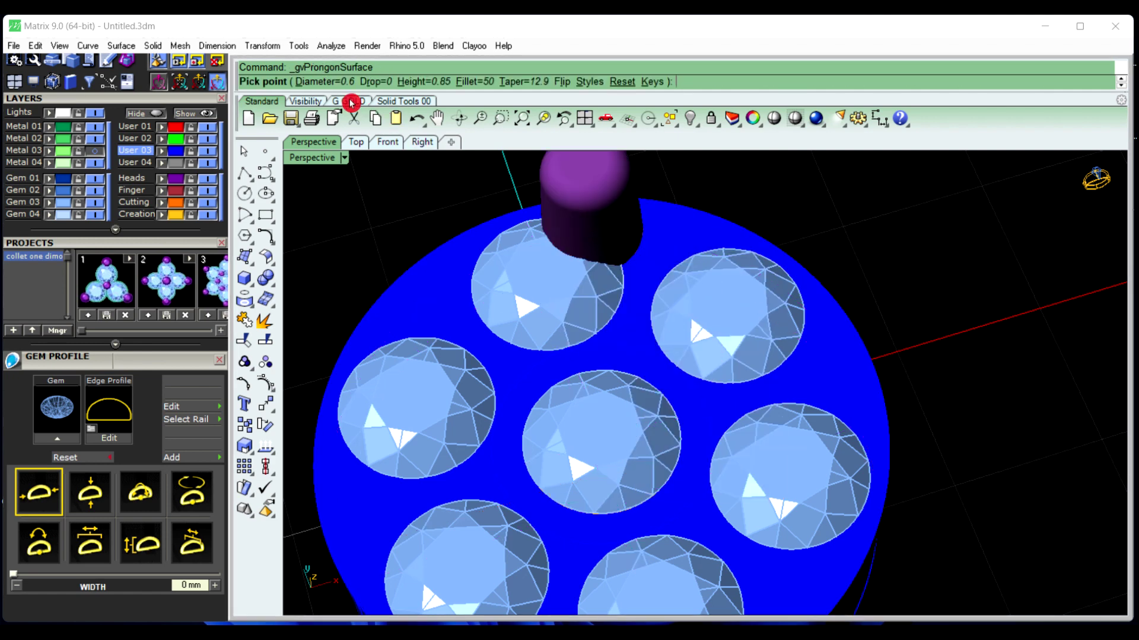
left_click(333, 84)
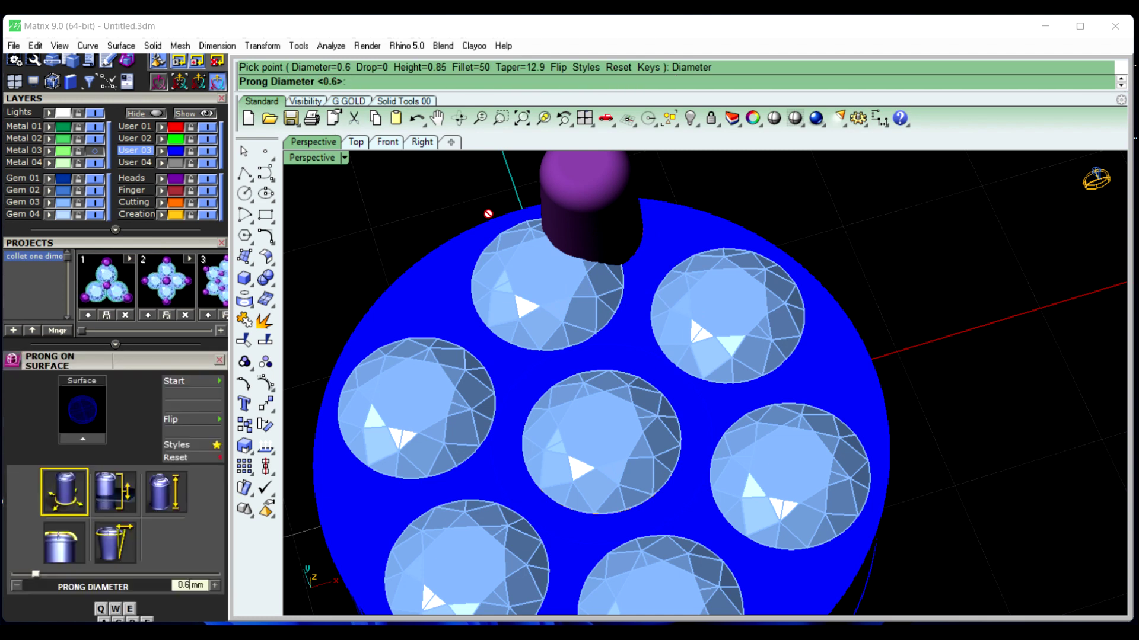
type(".6")
key("Return")
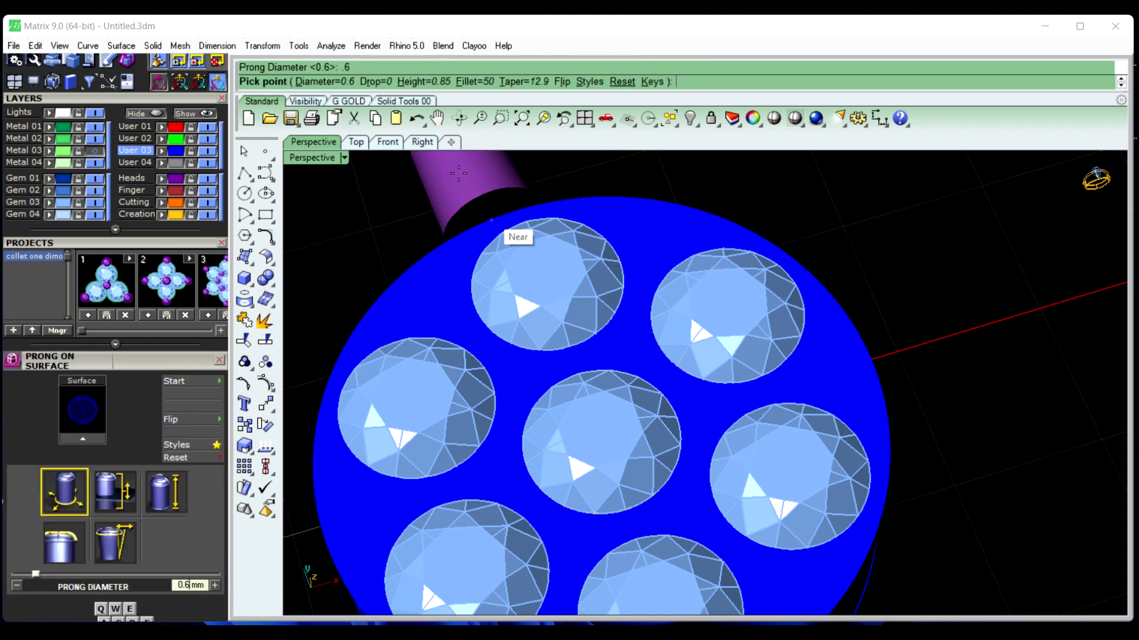
left_click(330, 82)
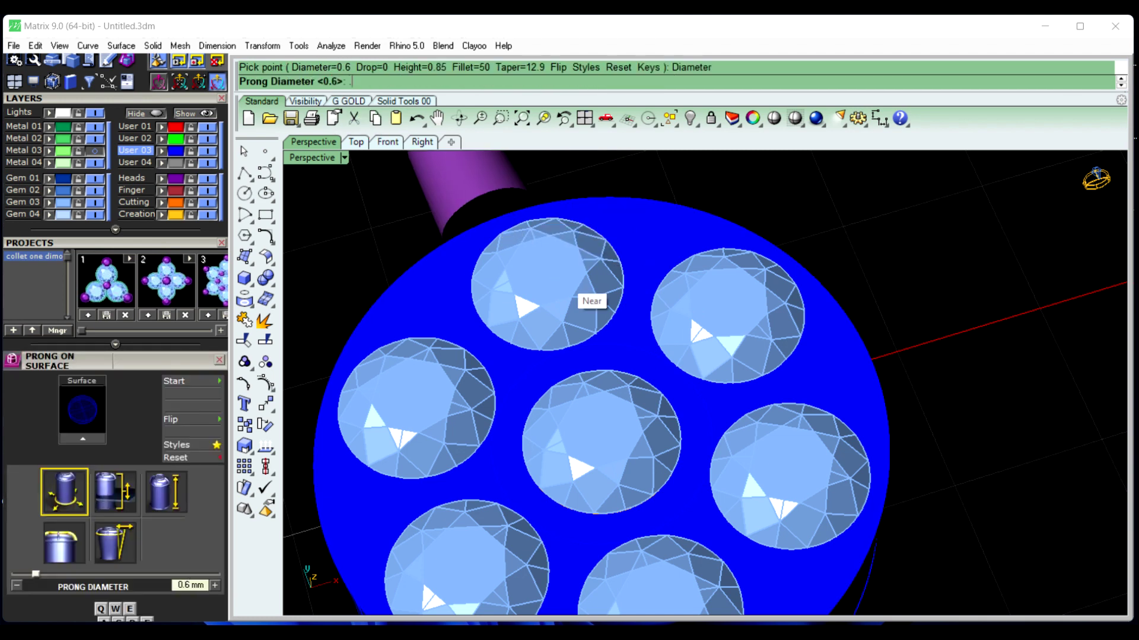
type(".5")
key("Return")
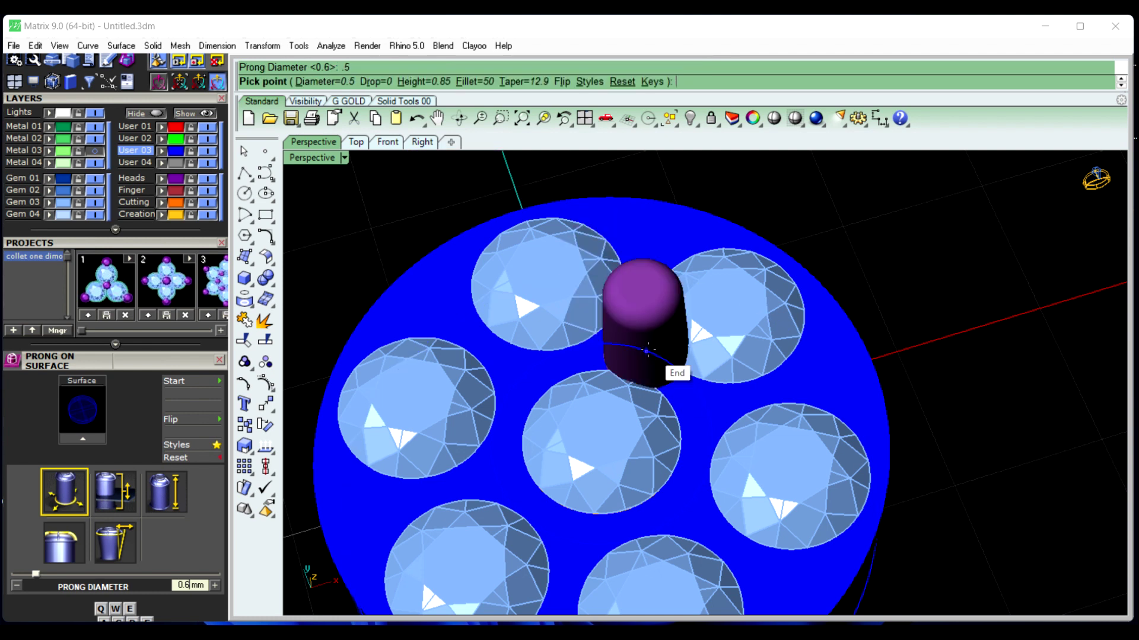
Set the prong drop to 0.2 and the prong height to 0.7
left_click(372, 81)
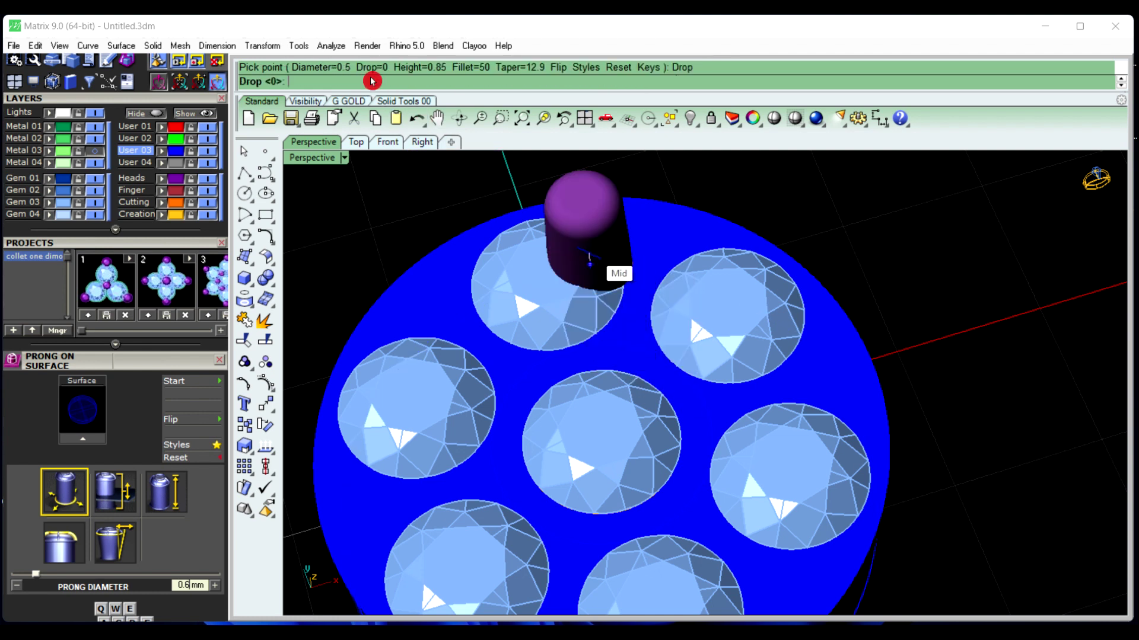
type(".2")
key("Return")
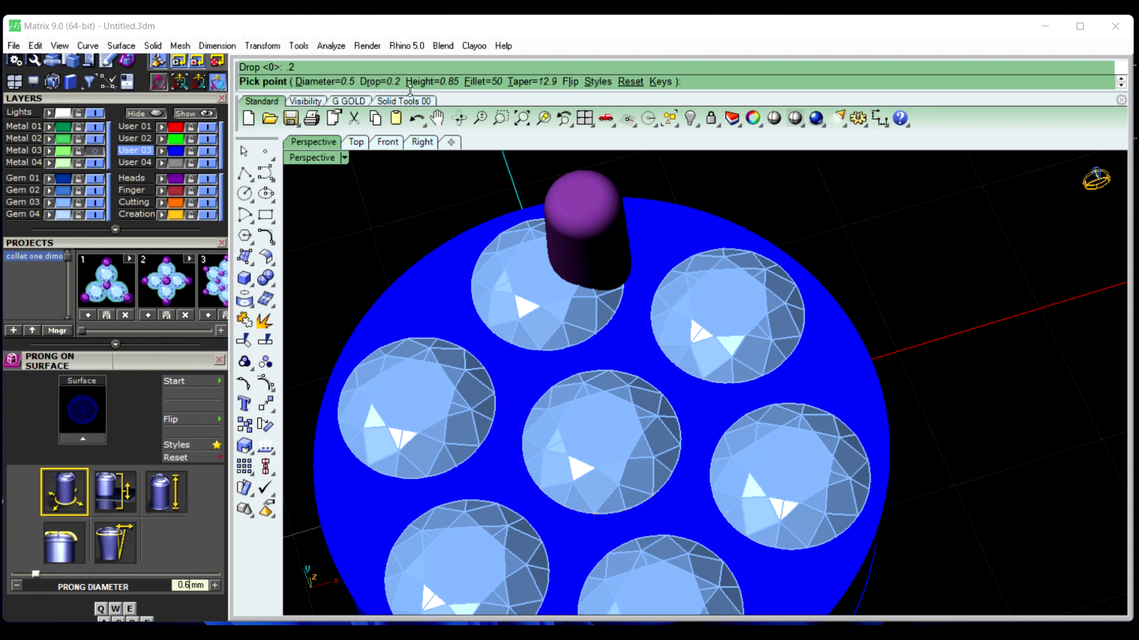
left_click(429, 86)
type(".")
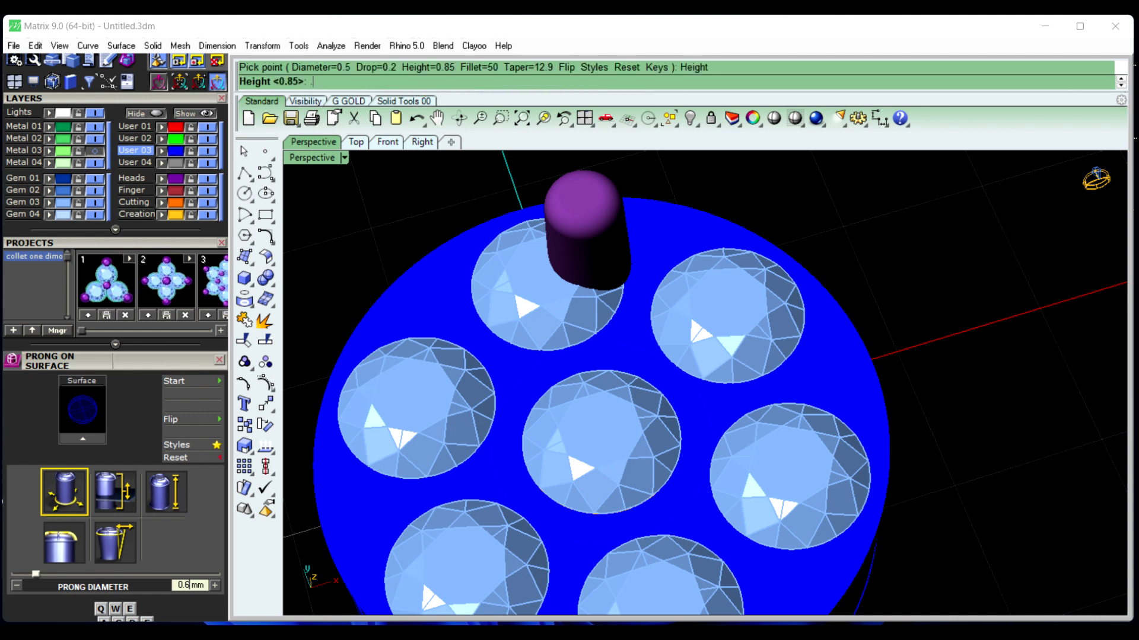
type("7")
key("Return")
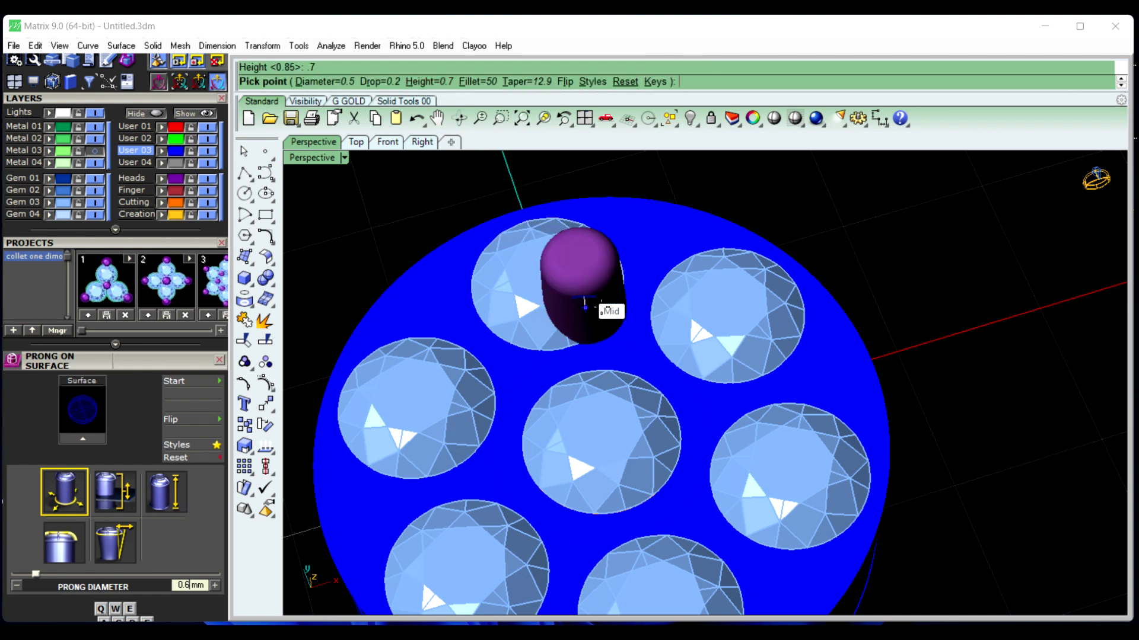
Place a prong on the offset circle in the gap between the centre gem, the upper gem and the upper-right gem
left_click(354, 142)
scroll(677, 225, "up", 3)
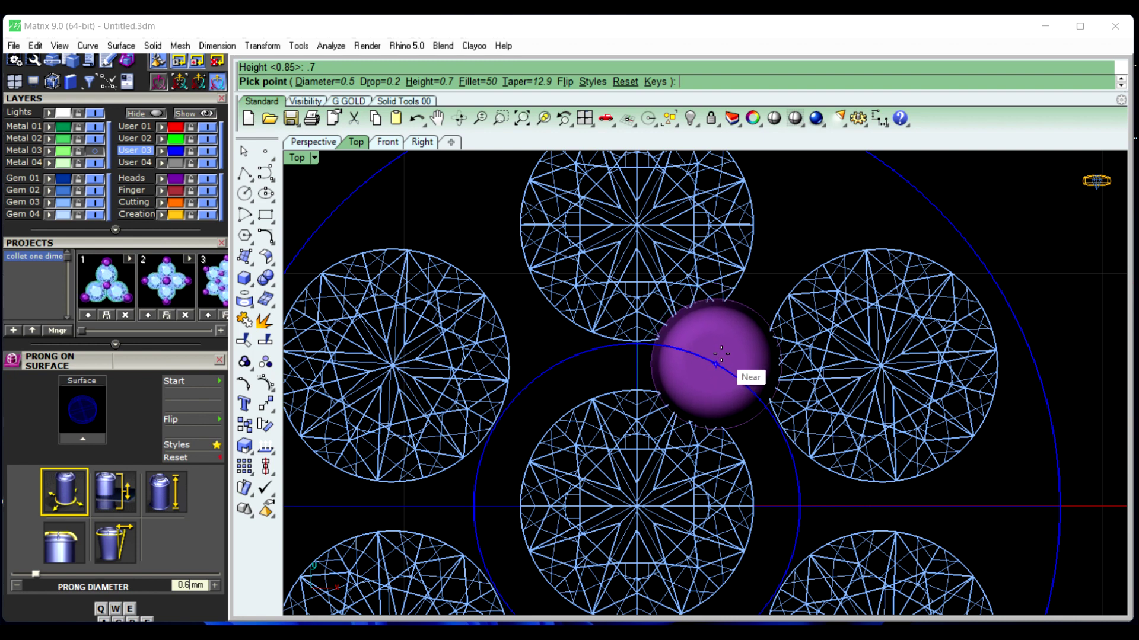
left_click(722, 354)
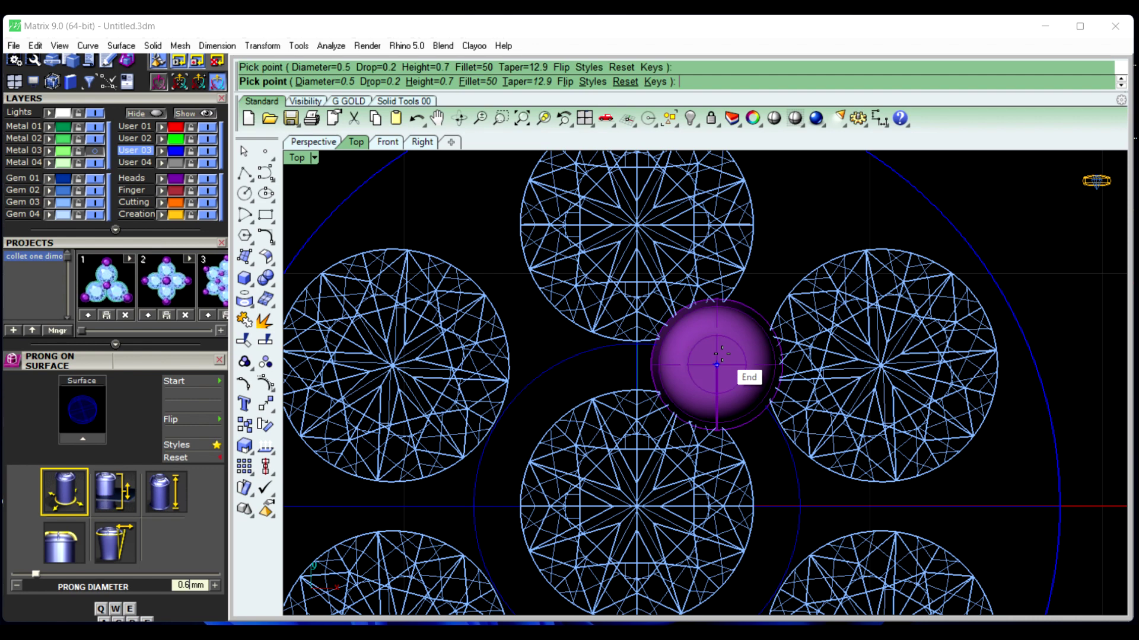
Set the prong diameter to 0.55 and place a prong near the rim between the upper and upper-right gems
scroll(667, 385, "down", 1)
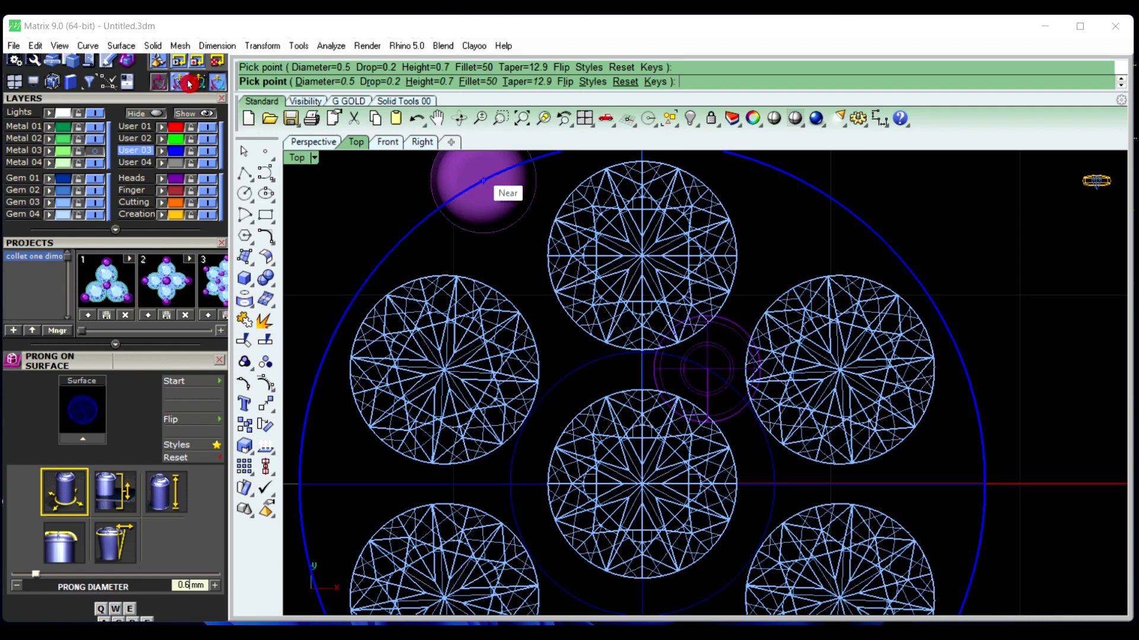
left_click(319, 81)
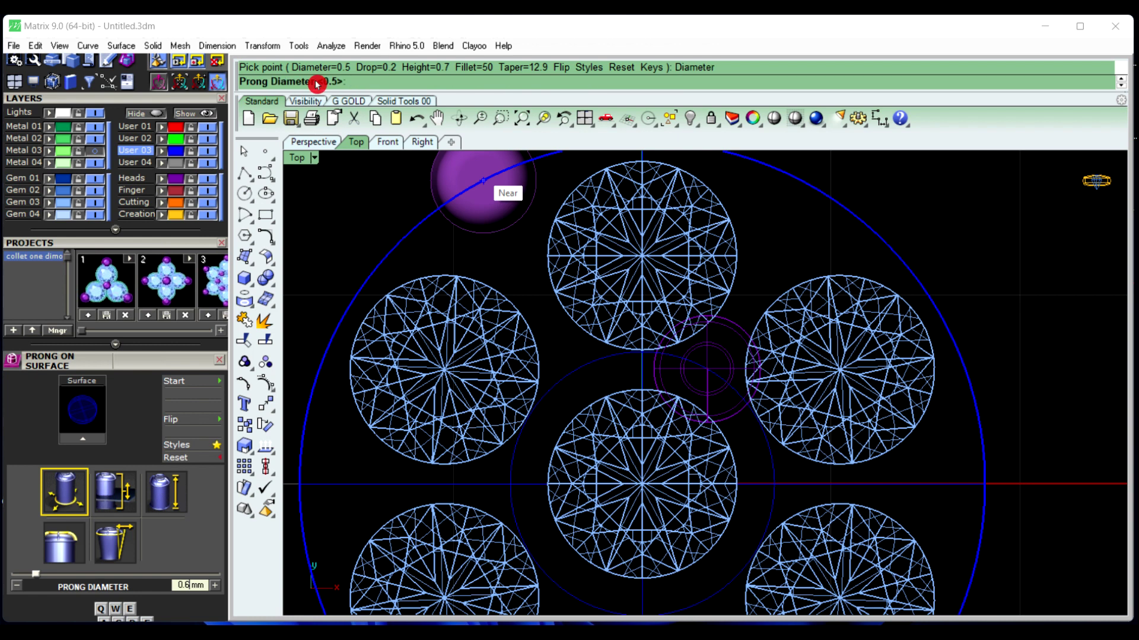
type(".55")
key("Return")
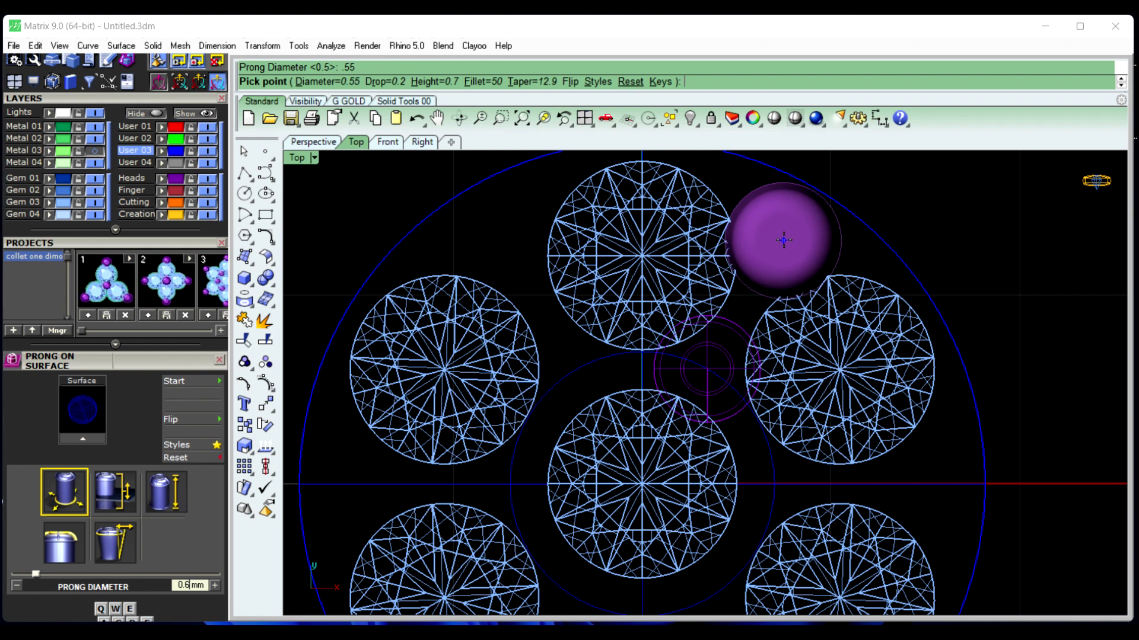
left_click(783, 240)
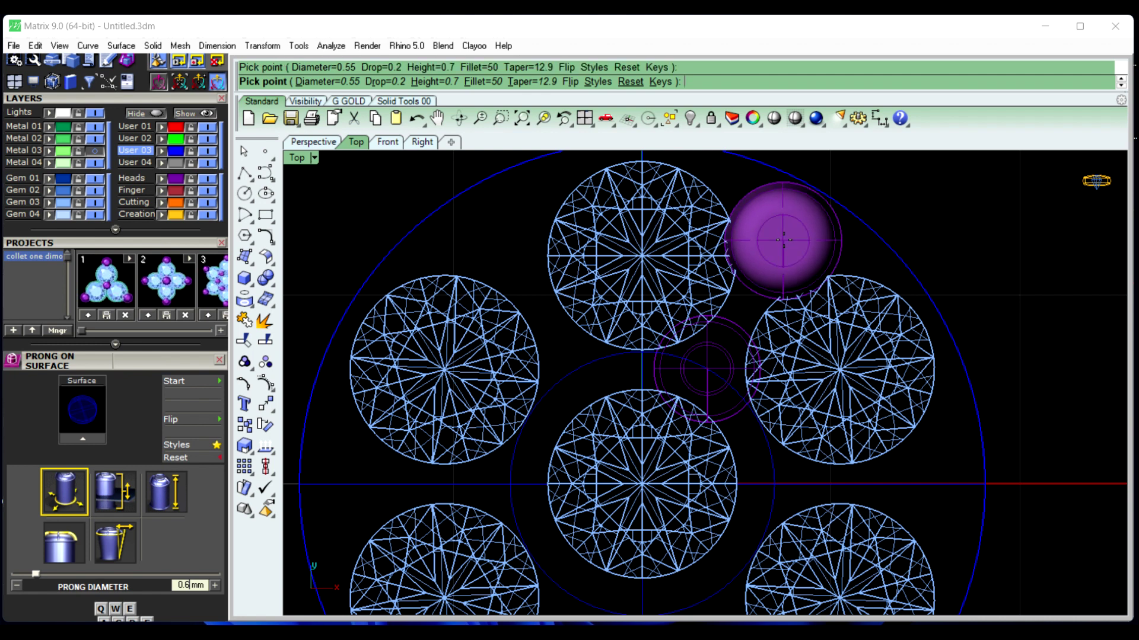
key("Return")
Polar array the inner and outer prongs around the origin with 6 items over 360 degrees
left_click(791, 244)
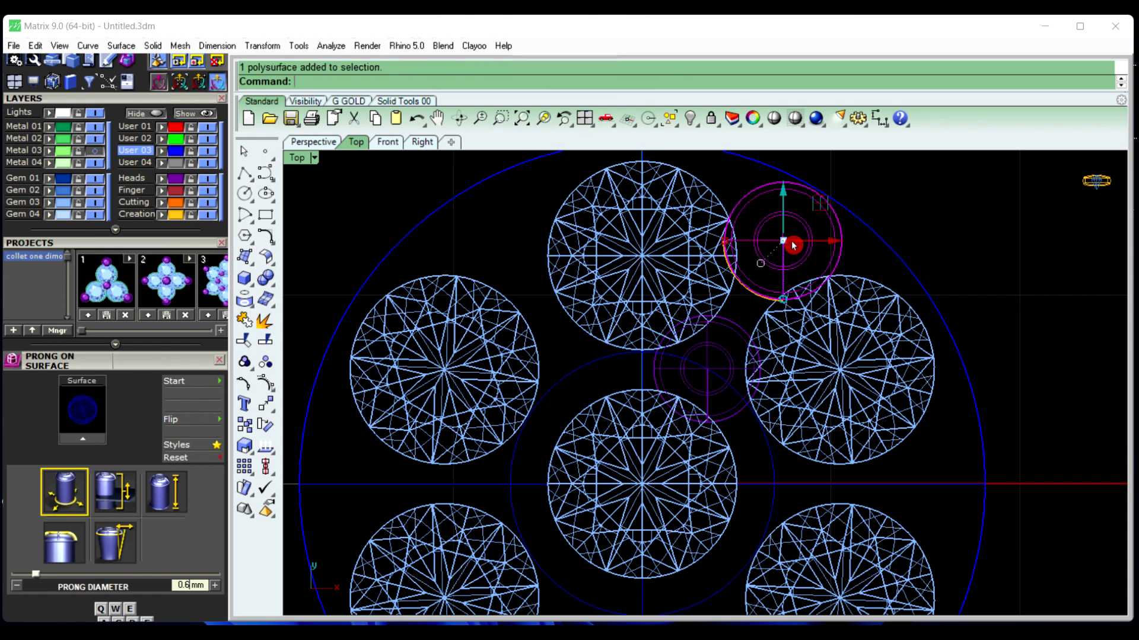
left_click(720, 355, "shift")
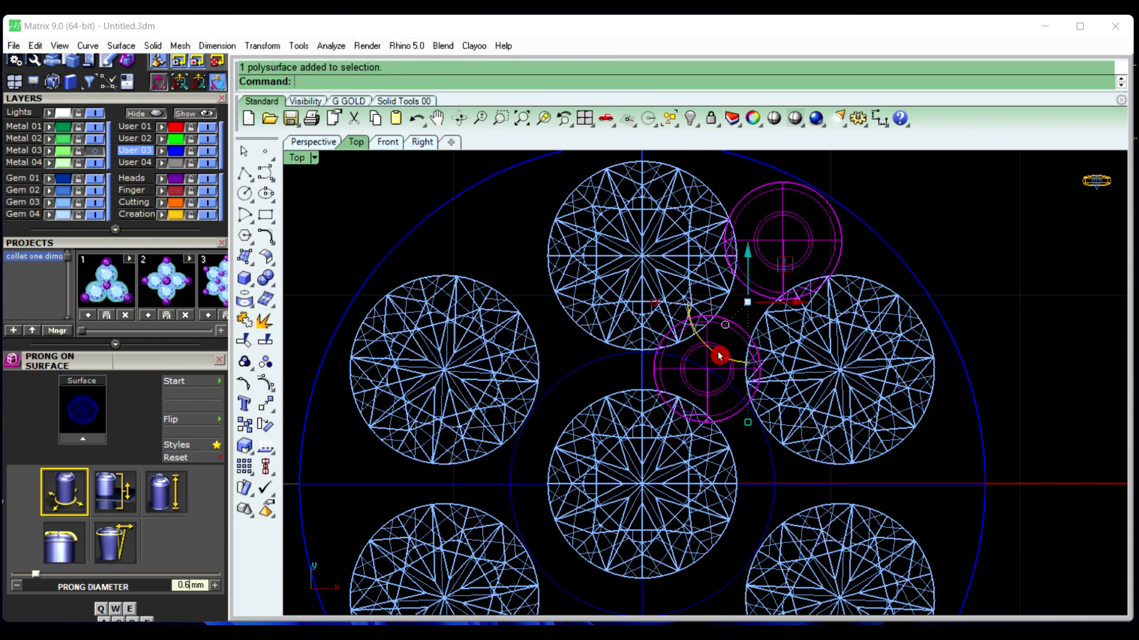
scroll(706, 271, "down", 3)
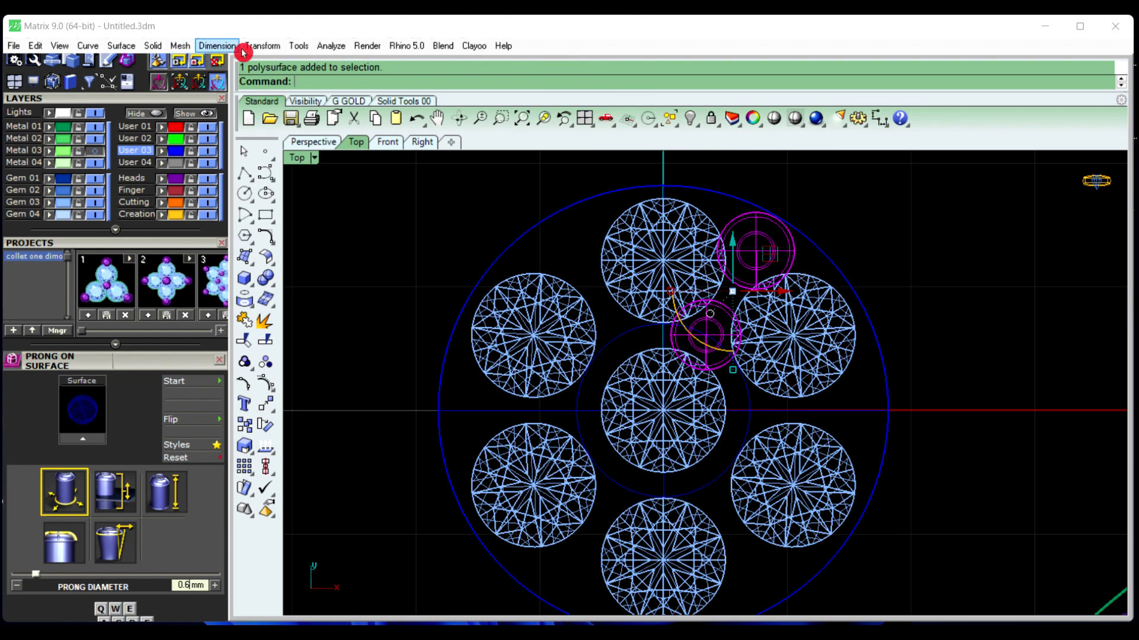
left_click(261, 46)
mouse_move(305, 306)
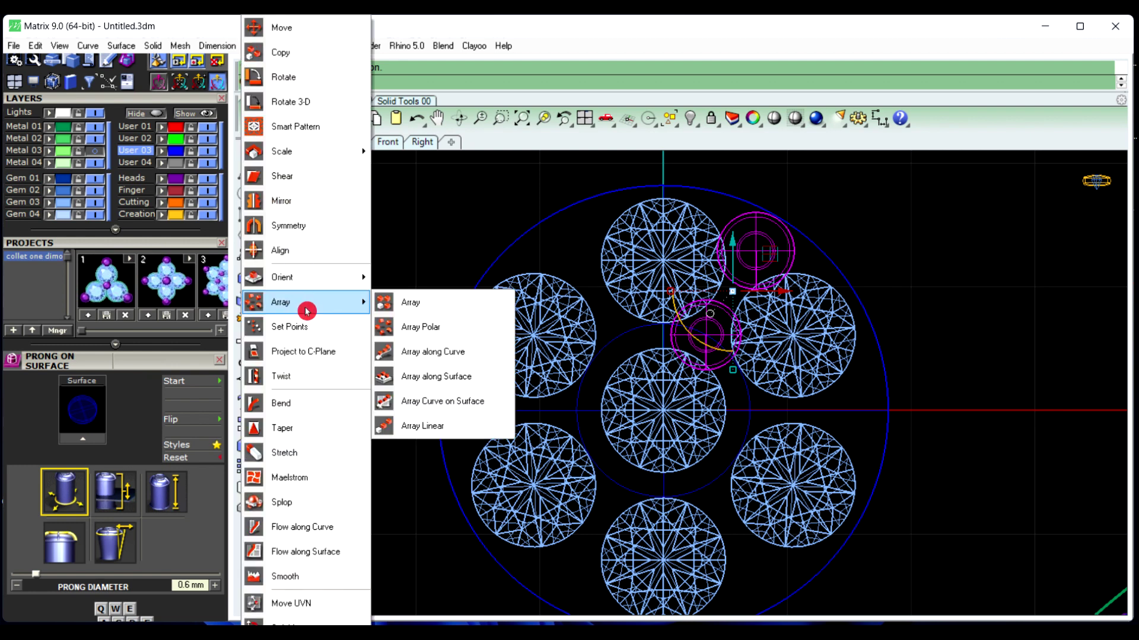
left_click(411, 323)
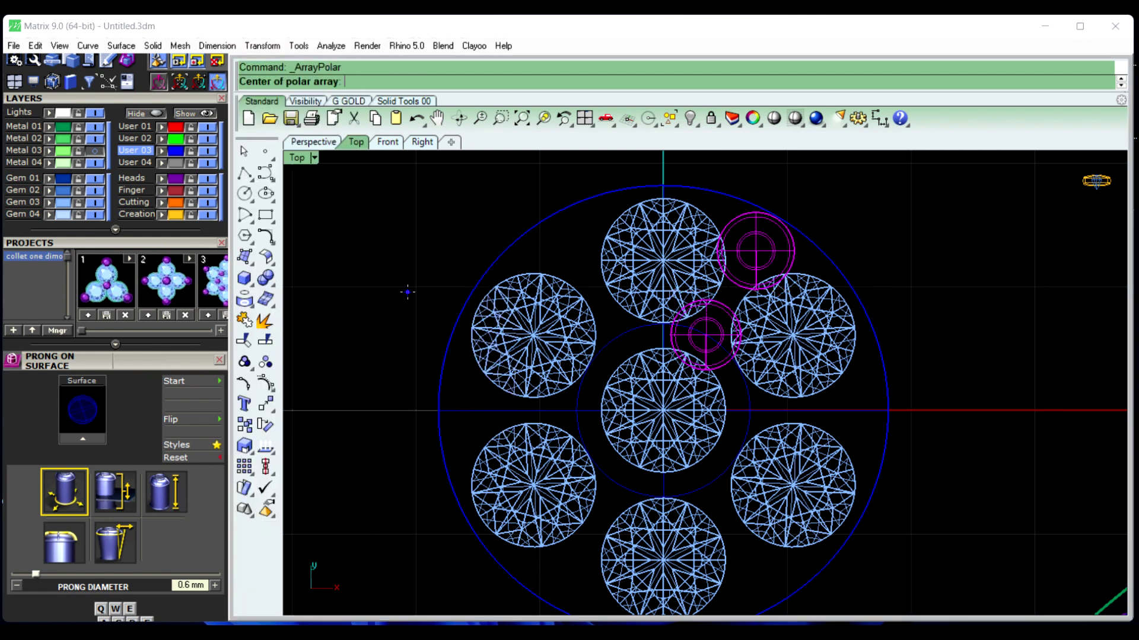
type("0")
key("Return")
type("6")
key("Return")
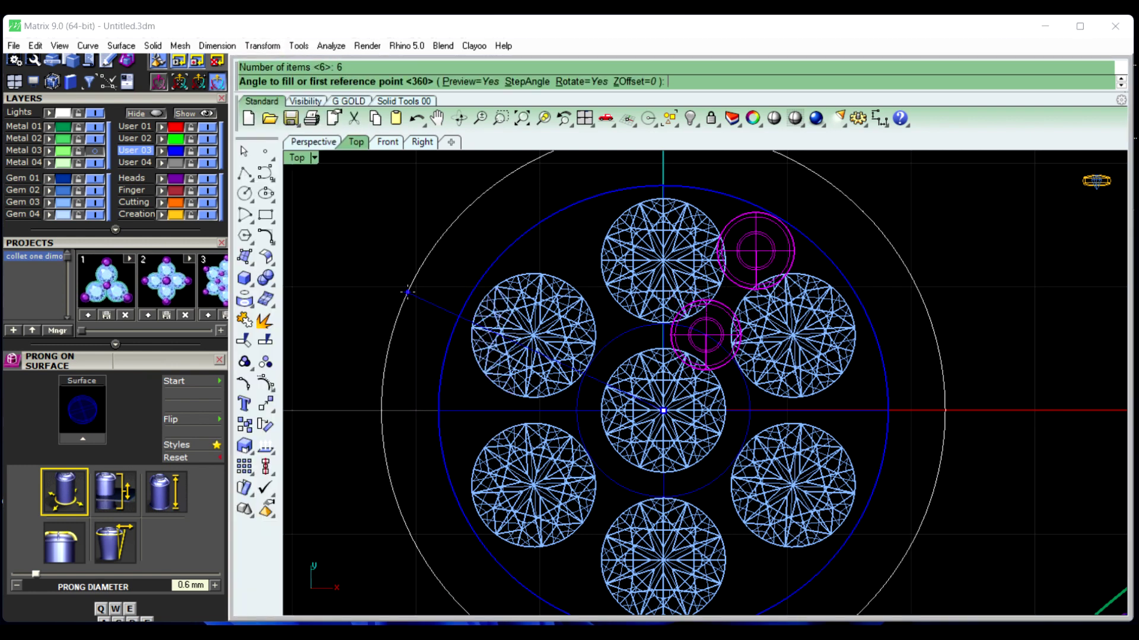
type("360")
key("Return")
right_click(408, 294)
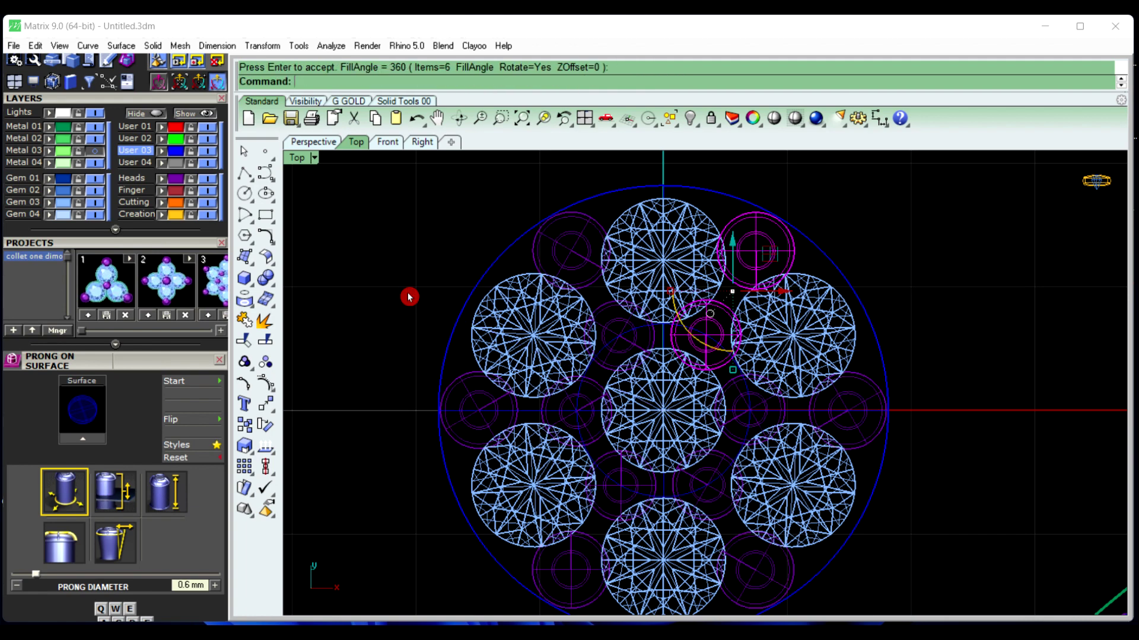
key("Escape")
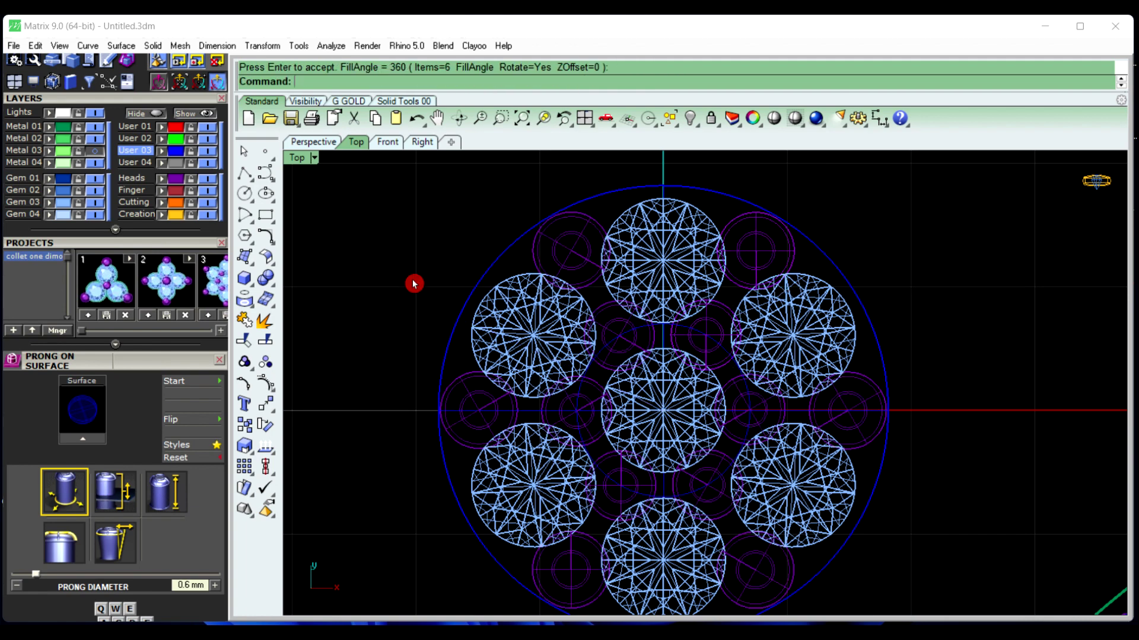
Group the complete round cluster, including its seven gems, all prongs, base and construction circles
left_click(326, 143)
scroll(656, 366, "down", 5)
right_click_drag(656, 366, 618, 345)
scroll(618, 345, "down", 2)
left_click_drag(420, 229, 759, 527)
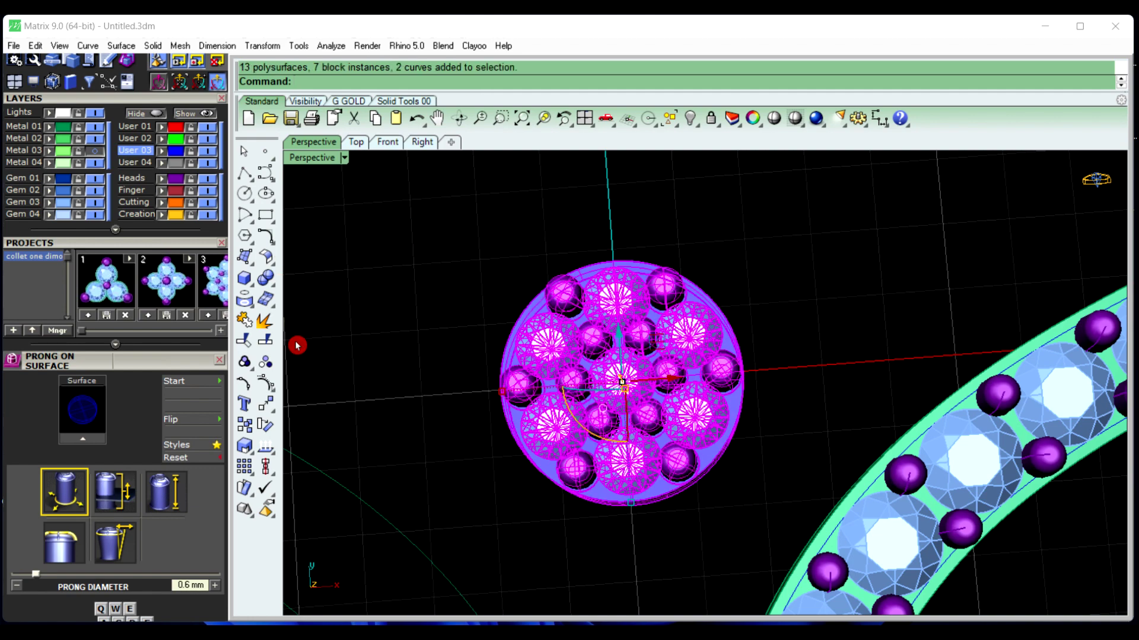
left_click(248, 364)
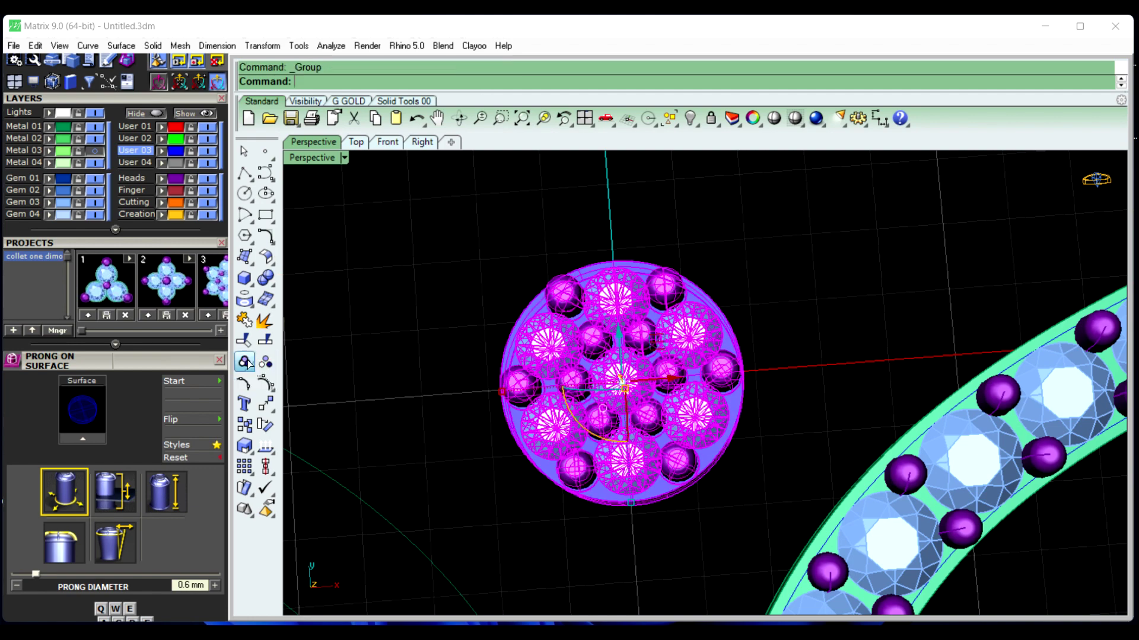
left_click(389, 307)
Put a point at the centre of the large circle below the cluster using Center Object
scroll(389, 307, "down", 3)
scroll(389, 308, "down", 3)
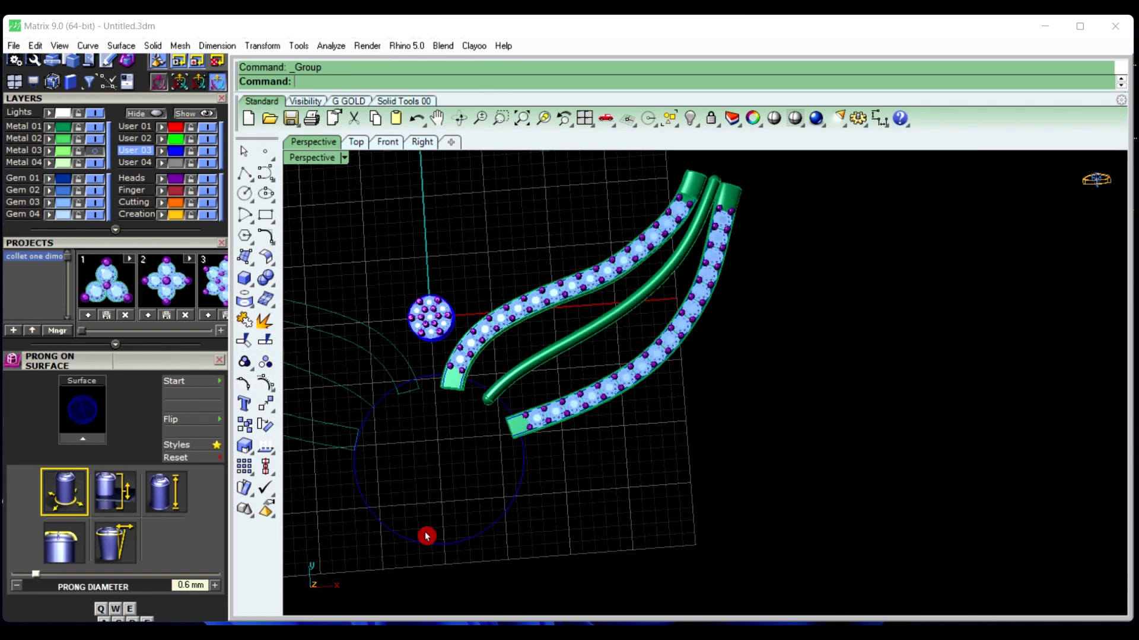
mouse_move(574, 417)
right_mouse_down()
mouse_move(587, 402)
mouse_move(583, 420)
right_mouse_up()
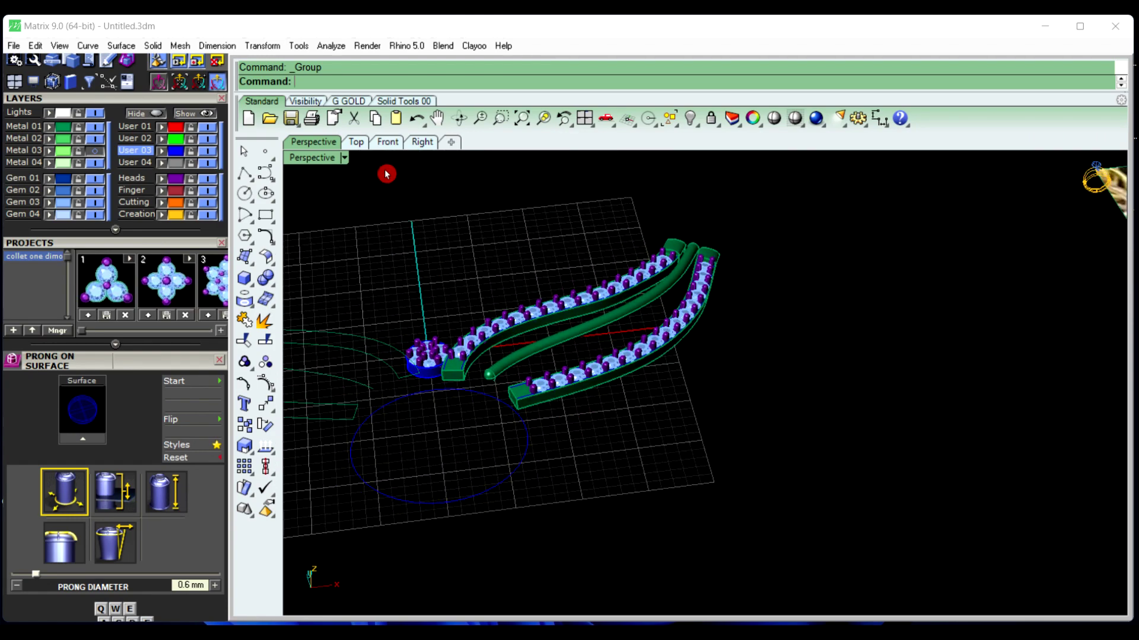
left_click(361, 144)
scroll(615, 283, "down", 6)
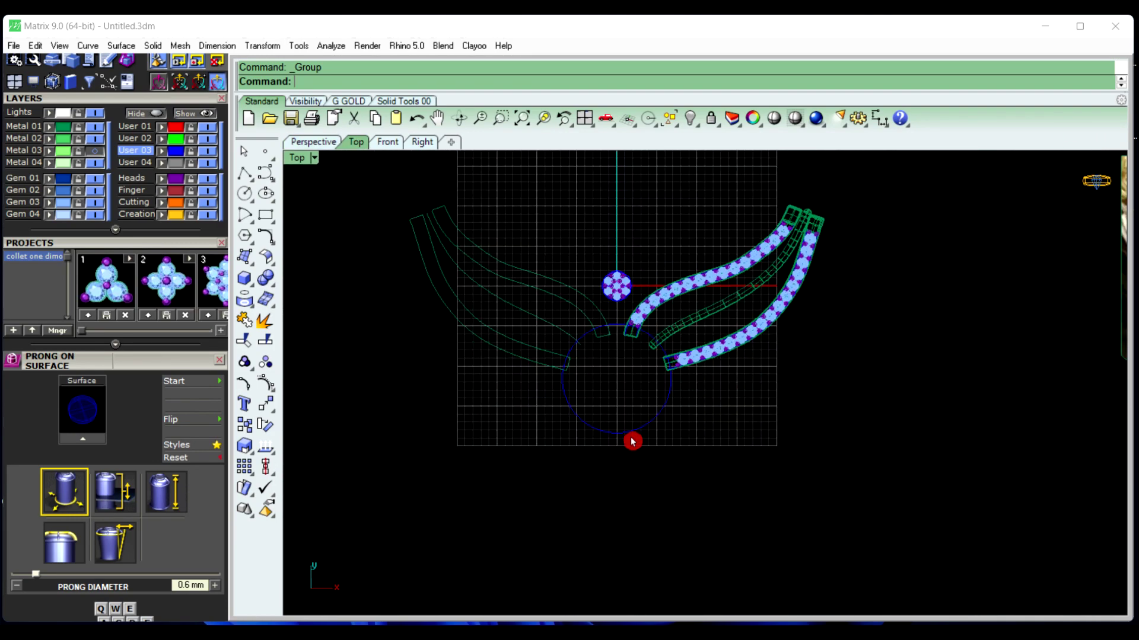
scroll(635, 430, "up", 3)
scroll(638, 338, "up", 2)
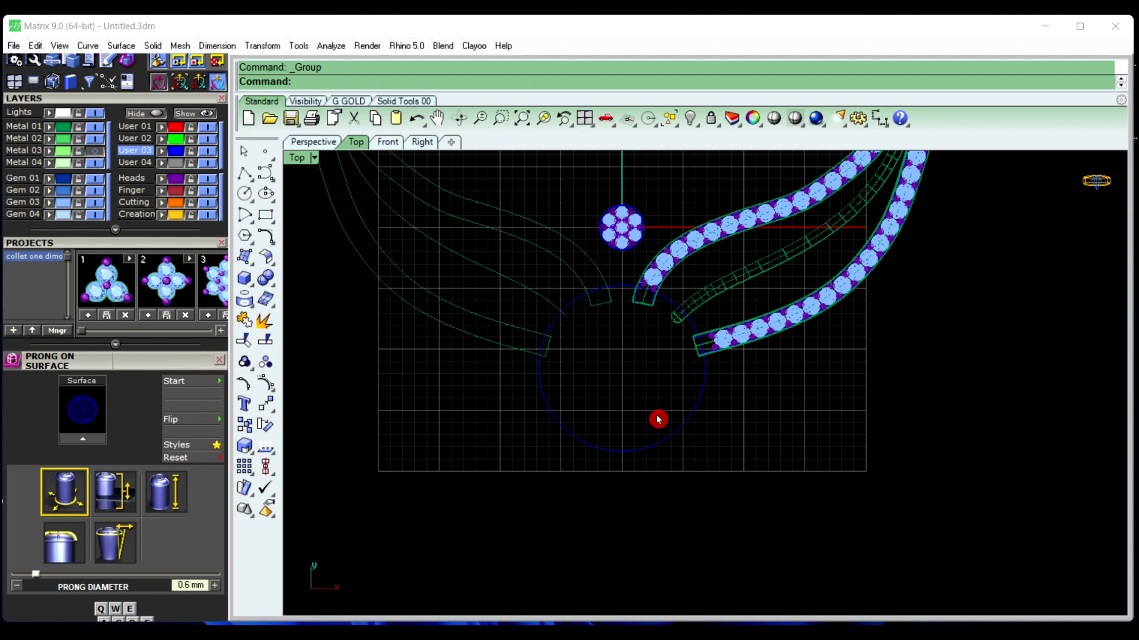
left_click(663, 446)
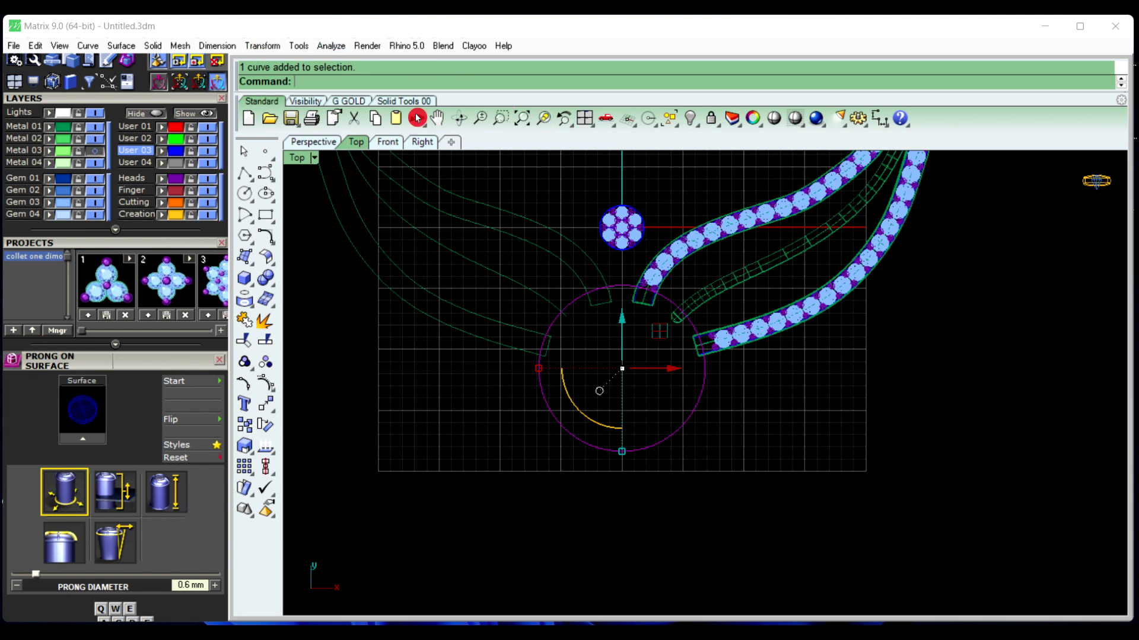
left_click(342, 46)
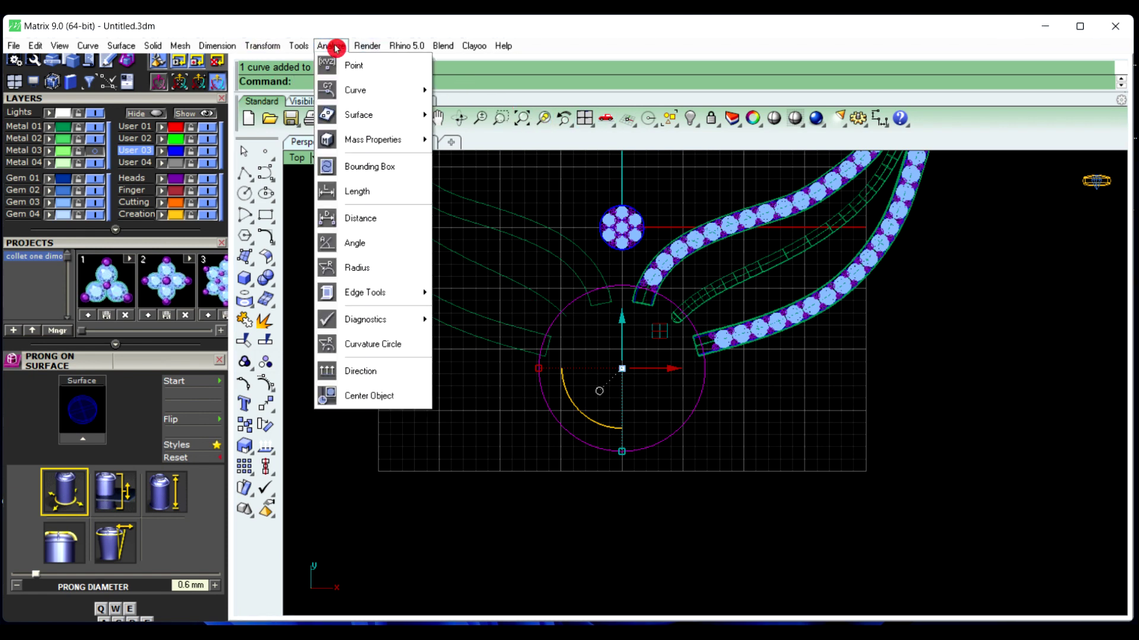
left_click(387, 405)
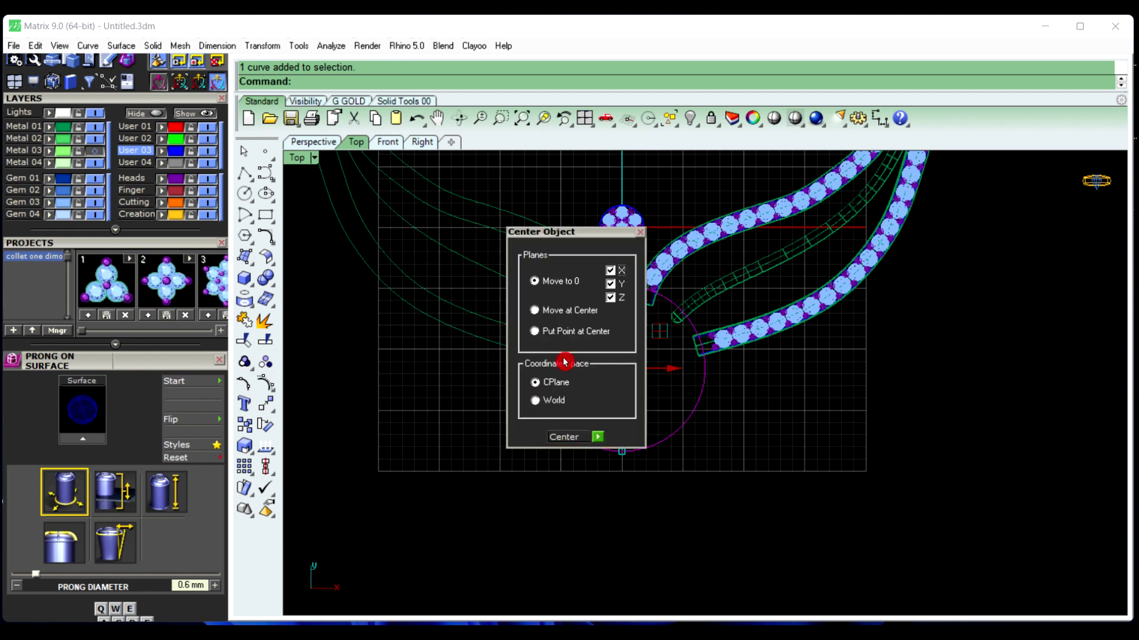
left_click(599, 441)
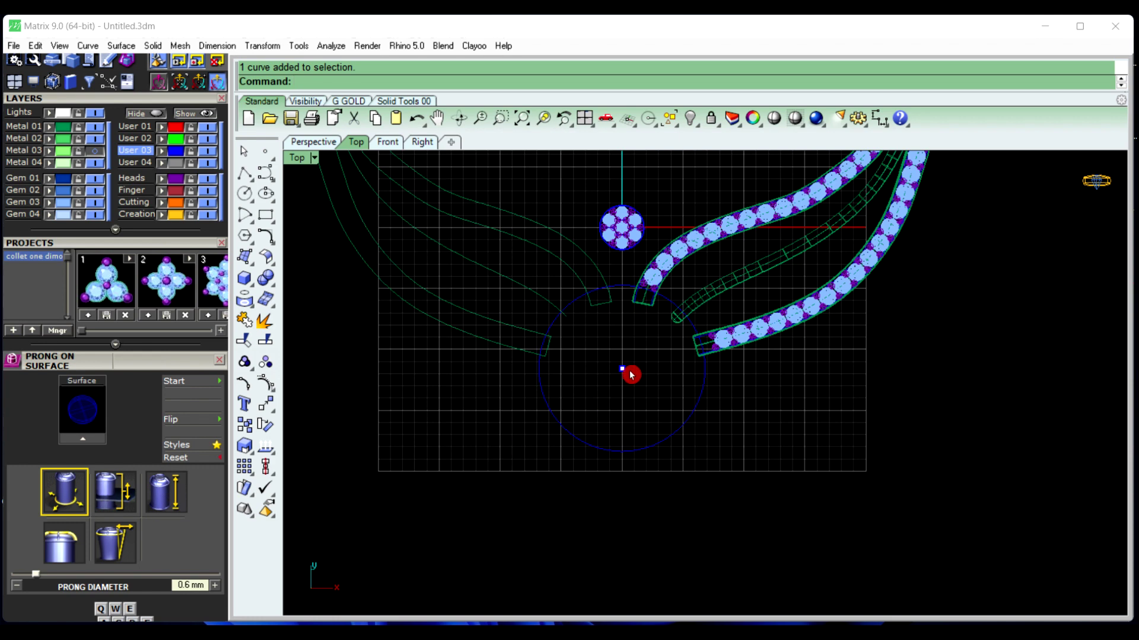
Move the grouped gem cluster straight down so its centre sits on the large circle's centre point
left_click(629, 236)
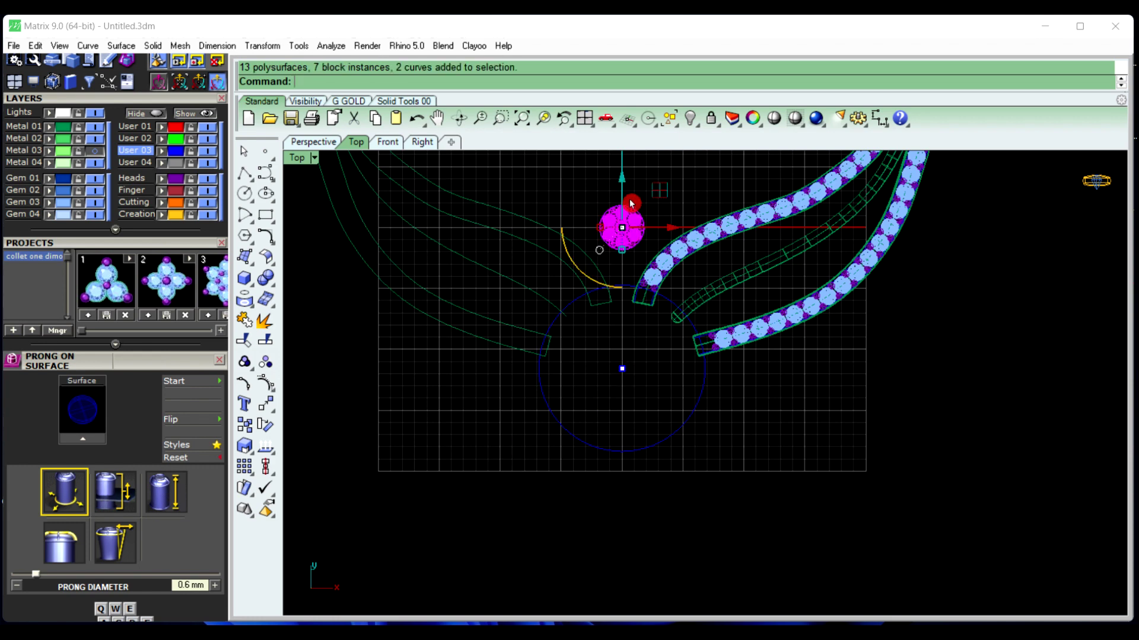
left_click_drag(623, 198, 626, 339)
scroll(623, 372, "up", 10)
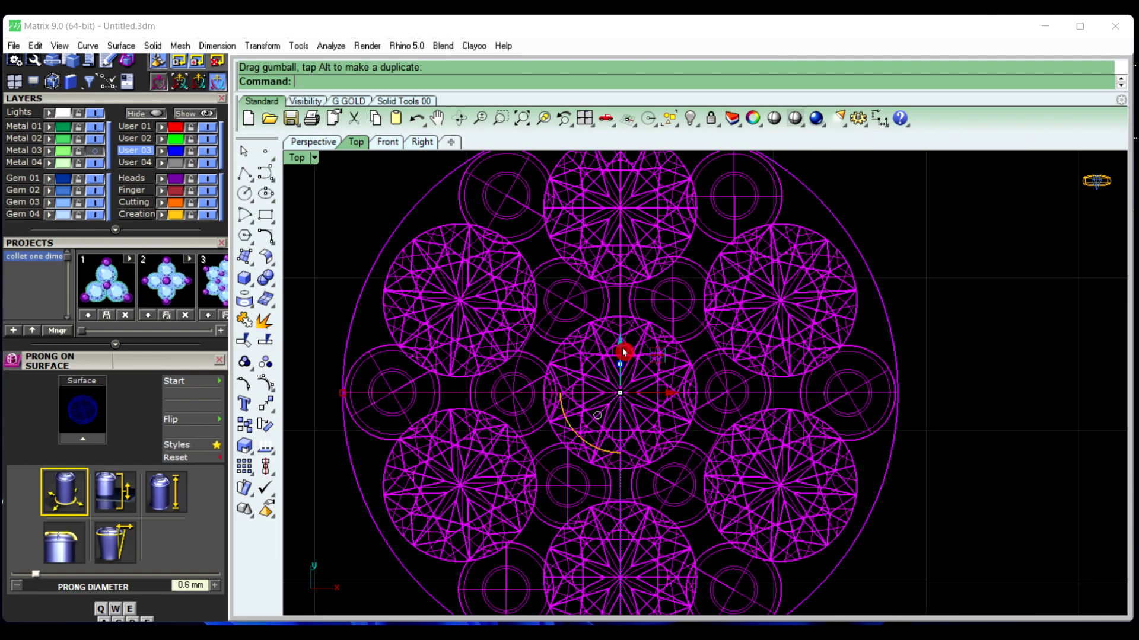
left_click_drag(622, 349, 628, 320)
left_click(1010, 424)
scroll(559, 403, "down", 6)
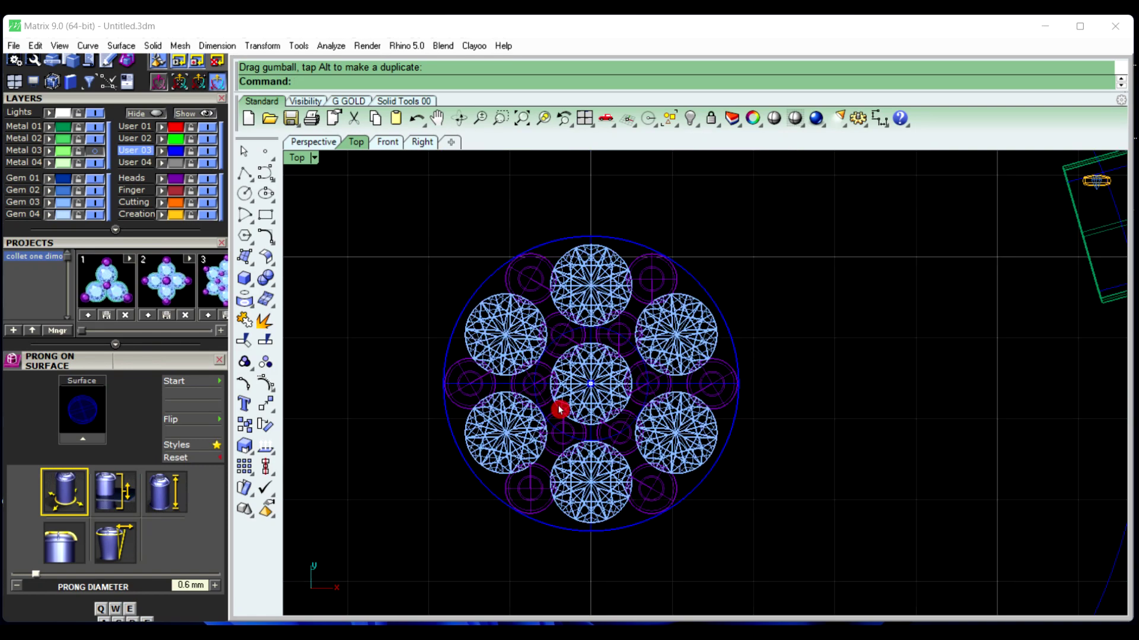
scroll(559, 409, "down", 4)
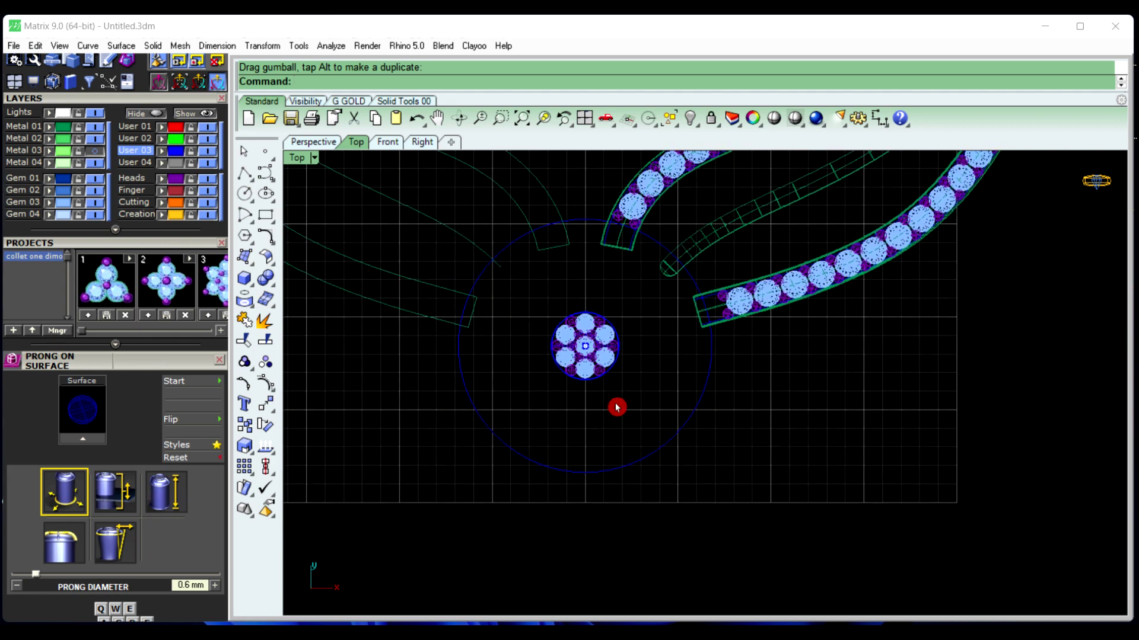
Hide the grouped gem cluster and examine the round gem-set ring in the necklace reference photo
left_click(609, 336)
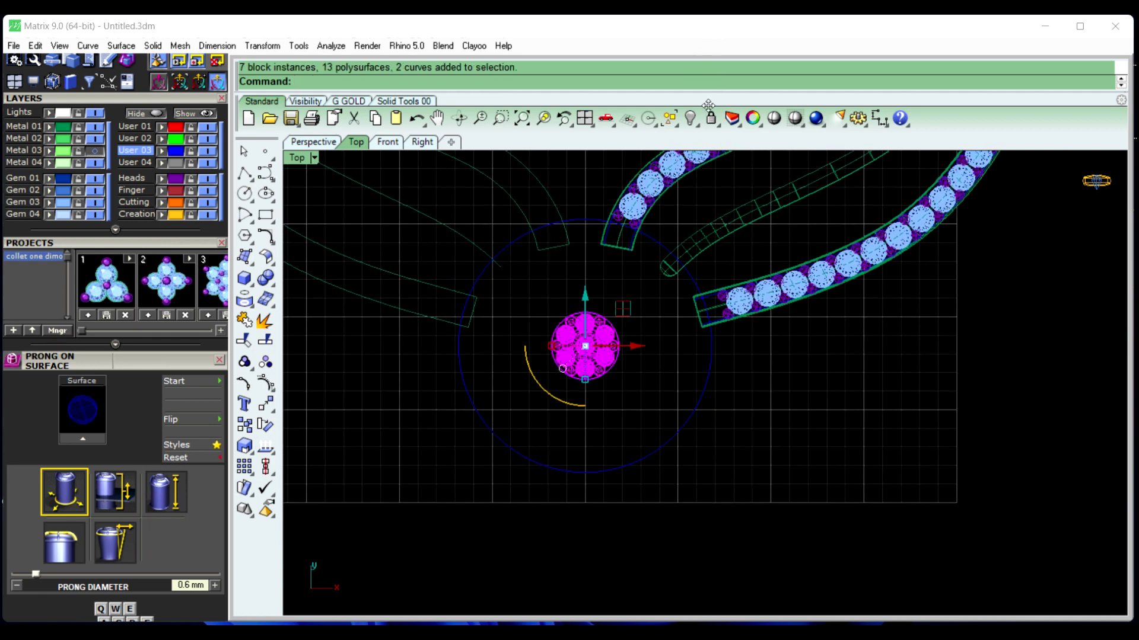
left_click(689, 119)
scroll(607, 333, "down", 5)
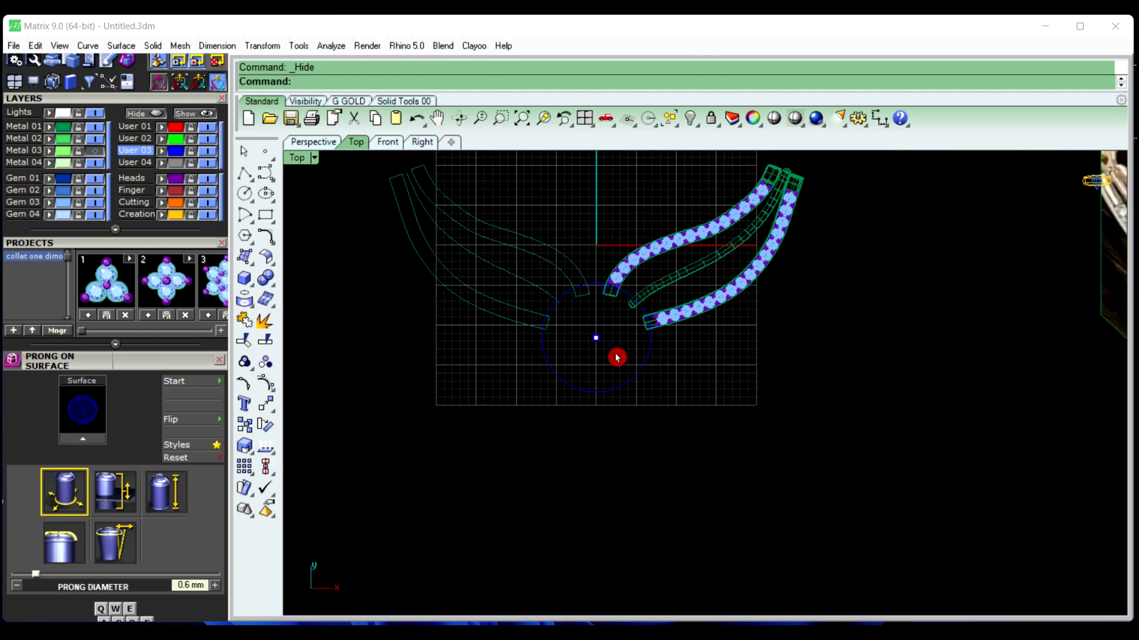
right_click_drag(604, 350, 609, 360)
scroll(545, 397, "down", 5)
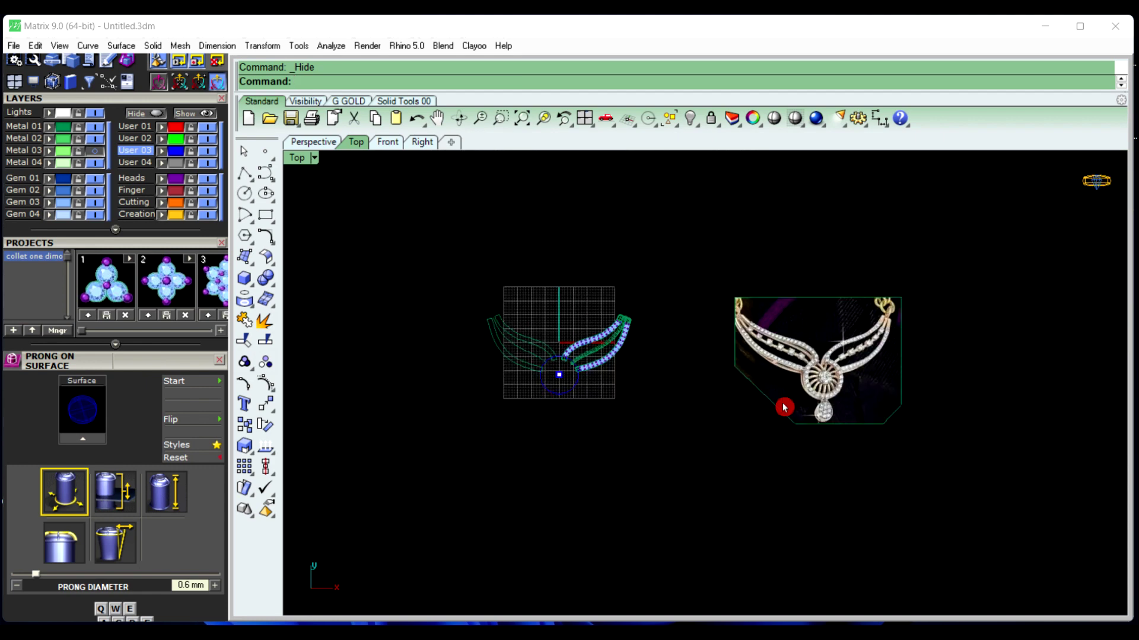
scroll(782, 404, "up", 8)
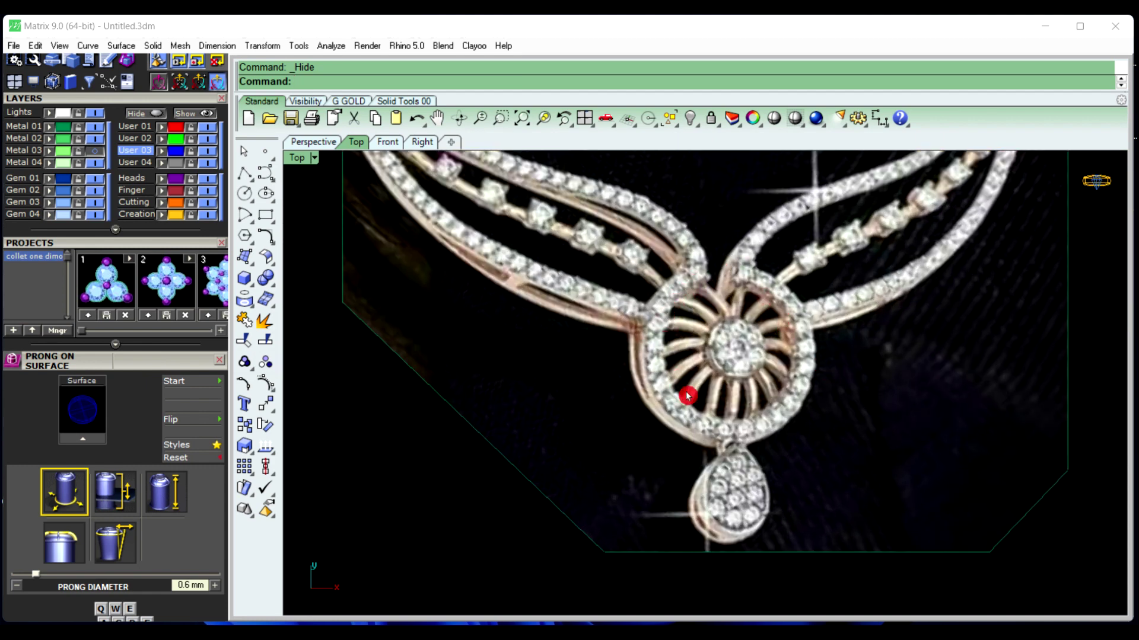
scroll(902, 388, "down", 6)
scroll(602, 417, "up", 6)
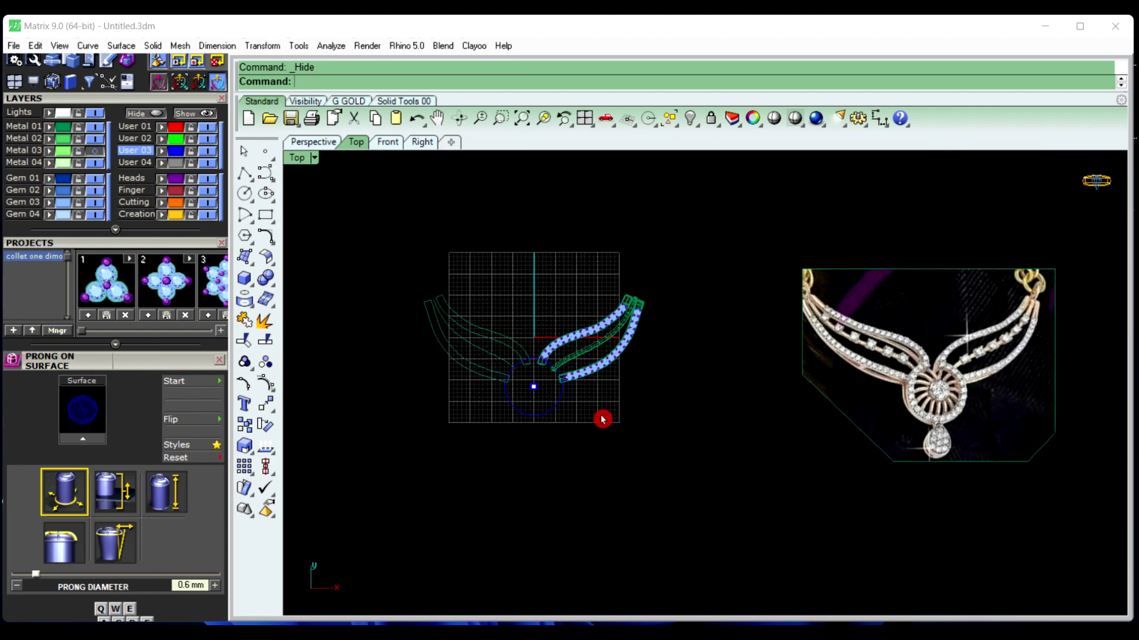
Offset the large circle inward by 1.7 to outline the width of the ring
left_click(554, 425)
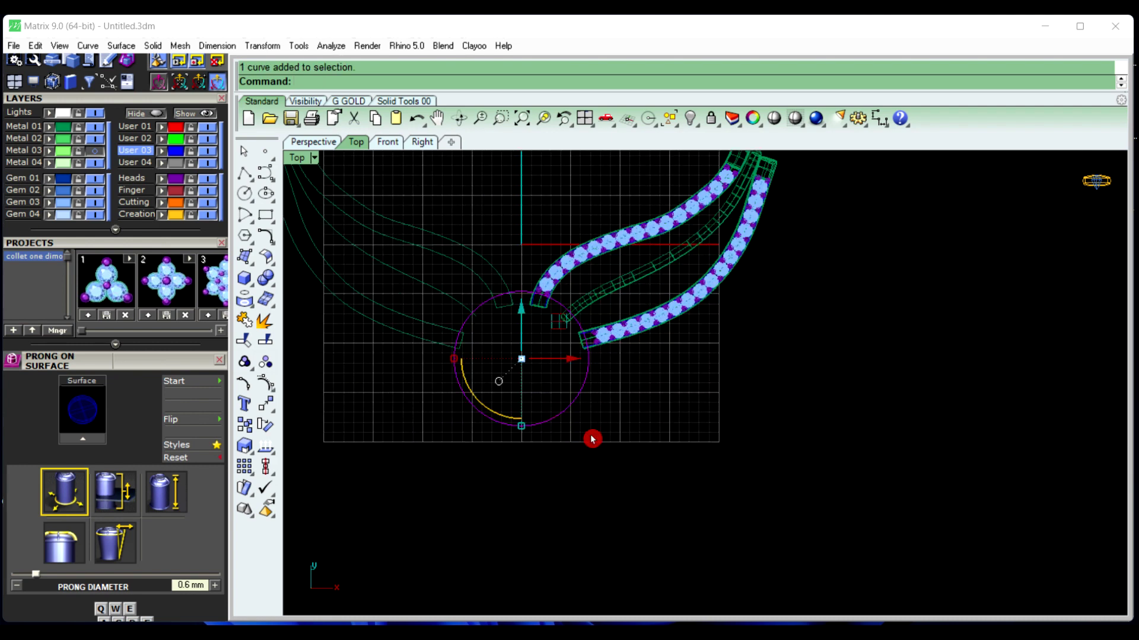
scroll(617, 465, "down", 3)
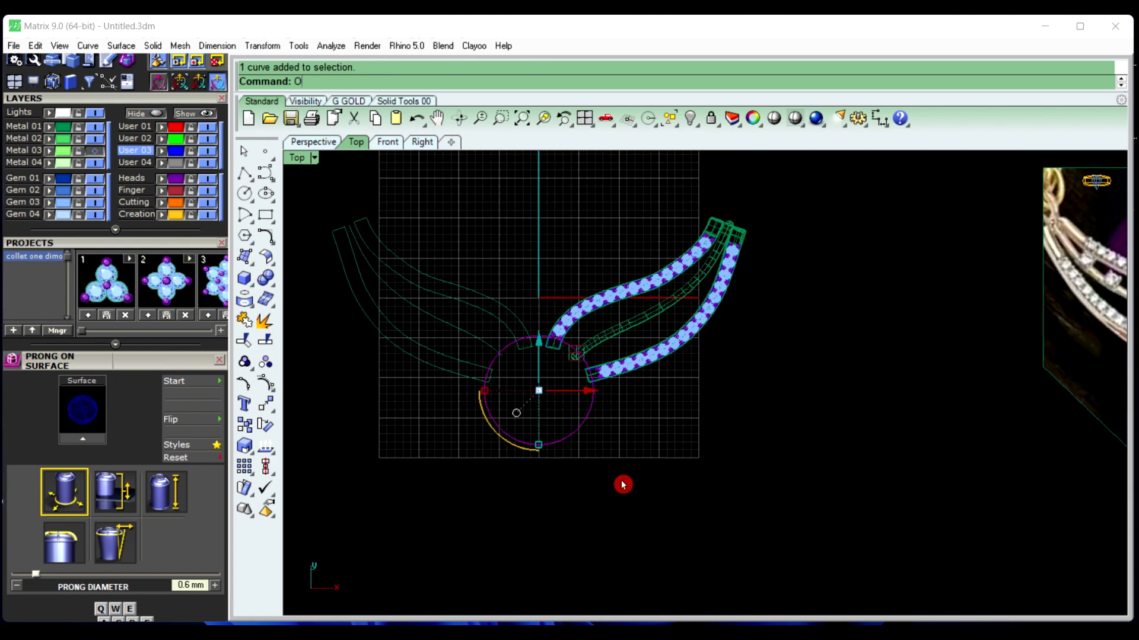
type("Offset")
key("Return")
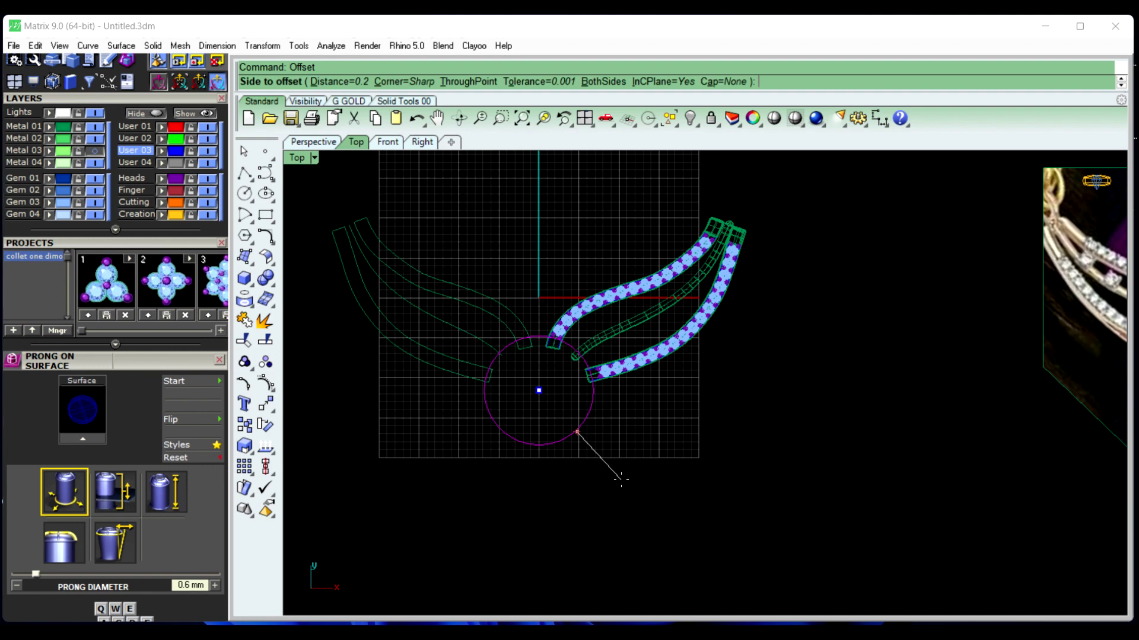
key("Return")
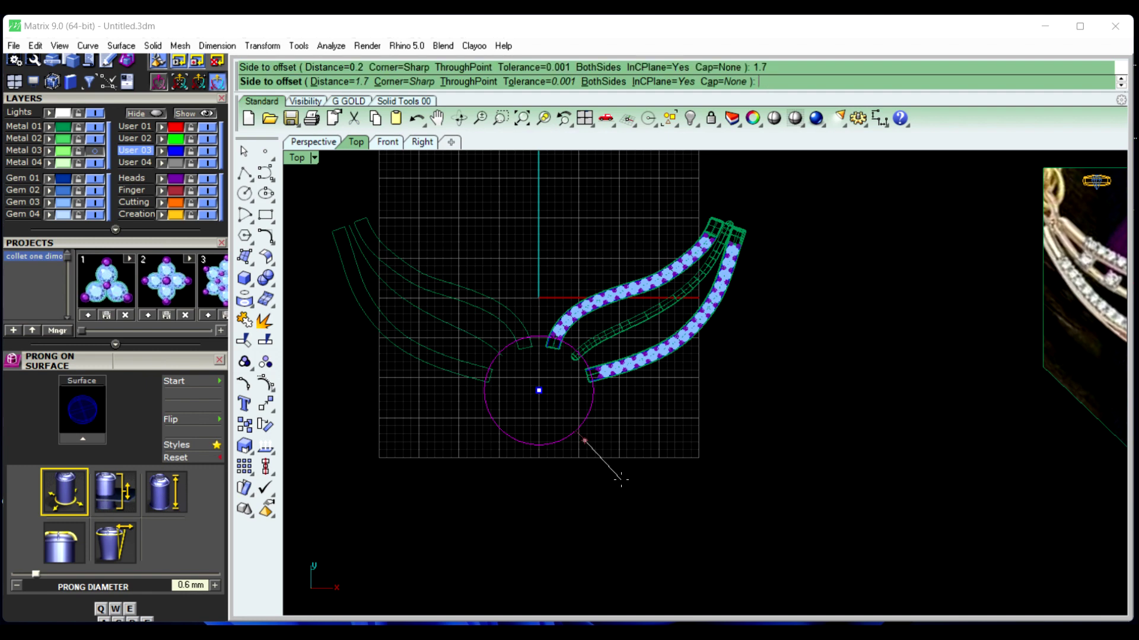
scroll(534, 422, "up", 5)
left_click(521, 415)
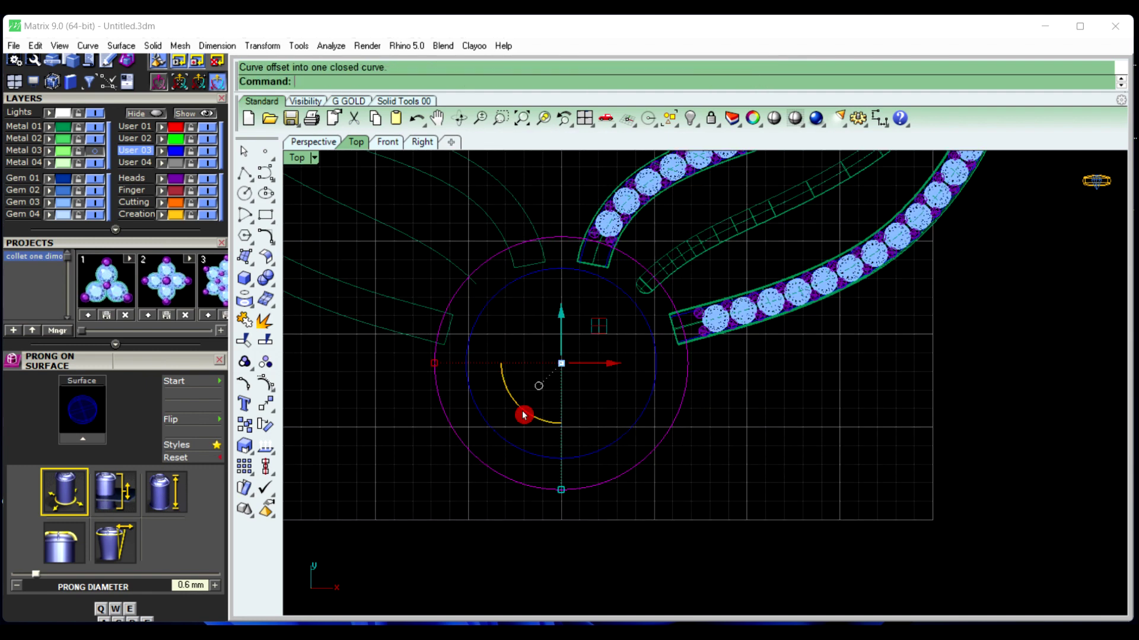
scroll(568, 237, "up", 5)
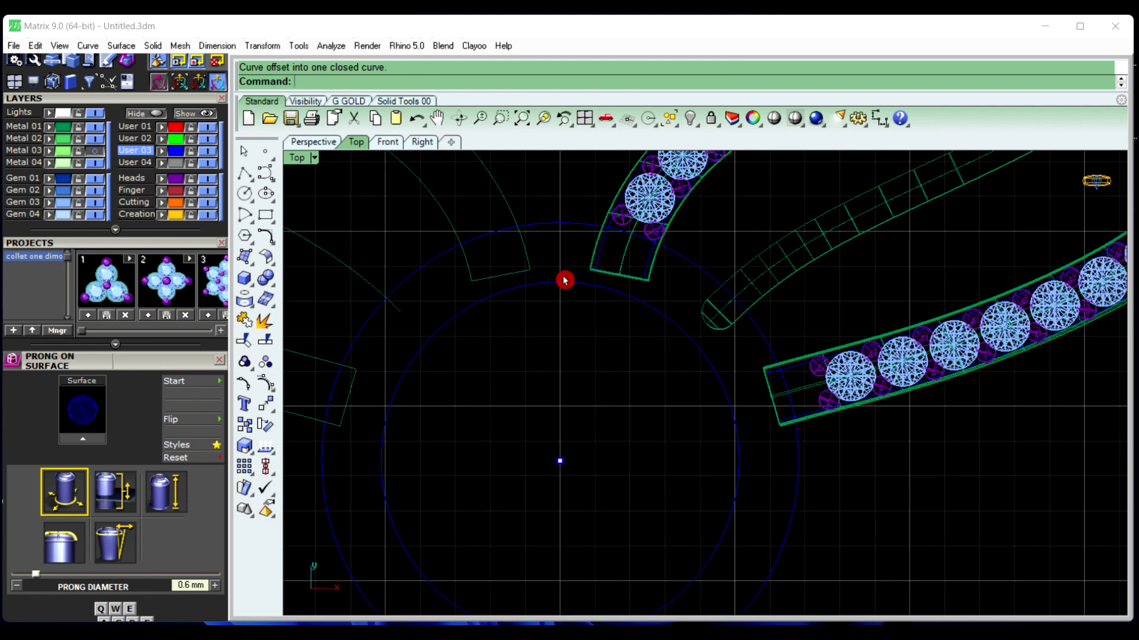
Extrude the large circle and its inner offset together into a solid ring with a distance of -1
scroll(566, 302, "down", 4)
right_click_drag(557, 389, 556, 337)
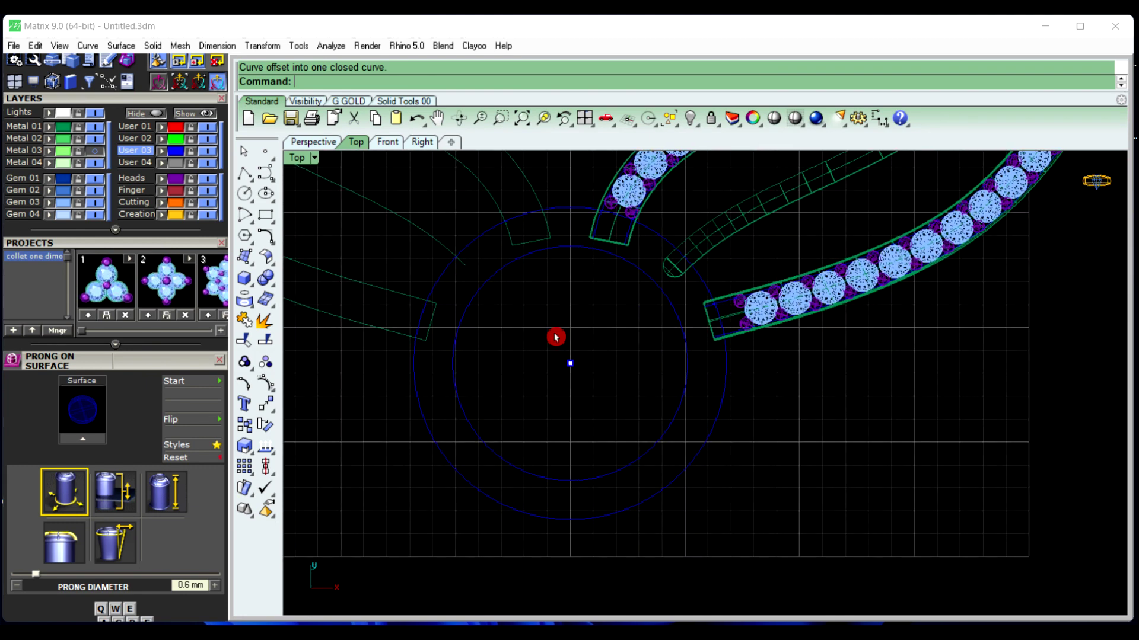
left_click(468, 432)
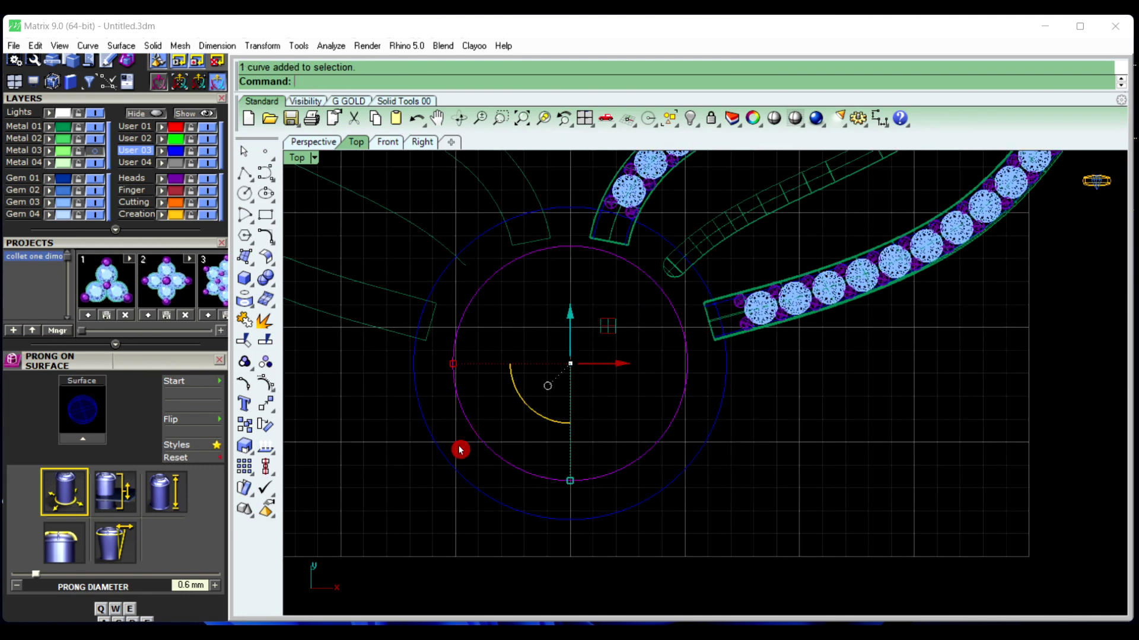
left_click(311, 143)
right_click_drag(540, 351, 524, 186)
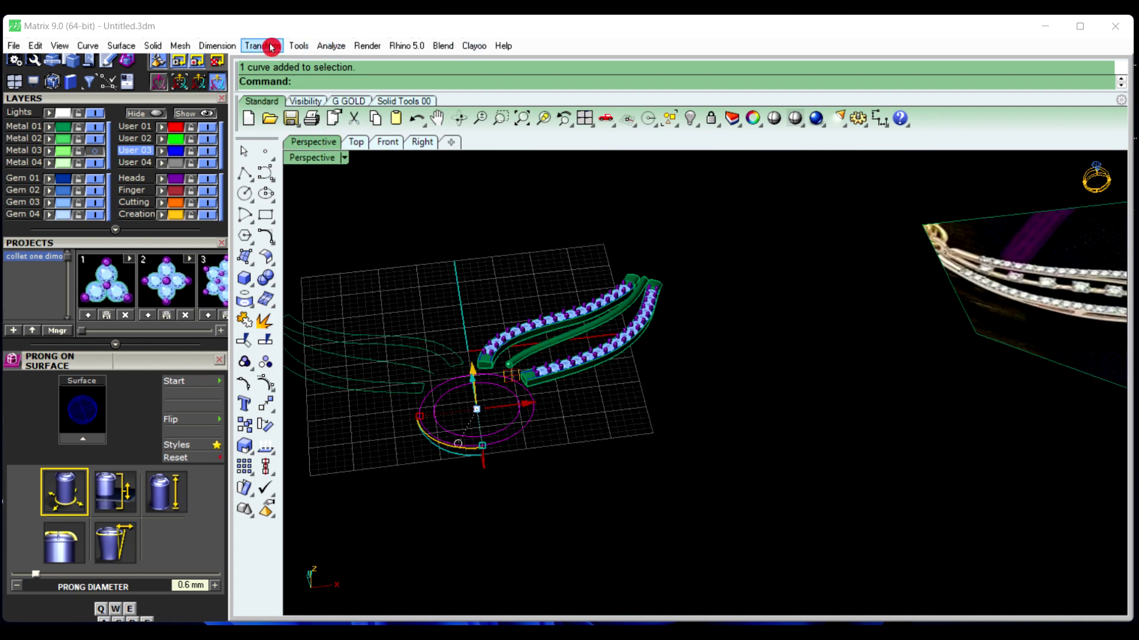
left_click(152, 46)
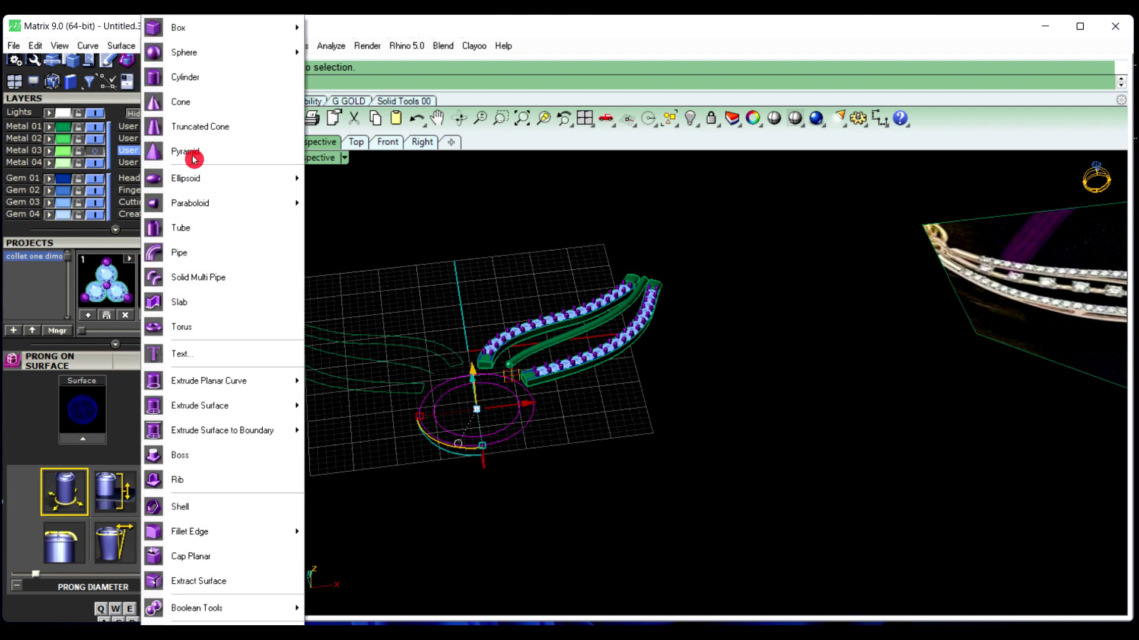
mouse_move(237, 393)
left_click(361, 388)
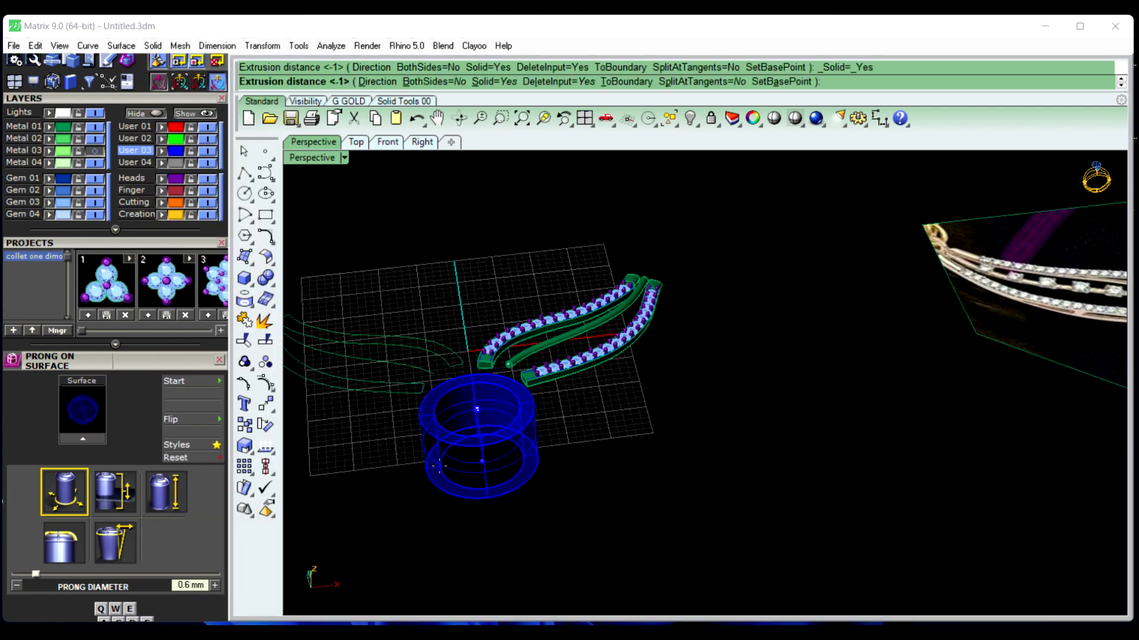
key("Return")
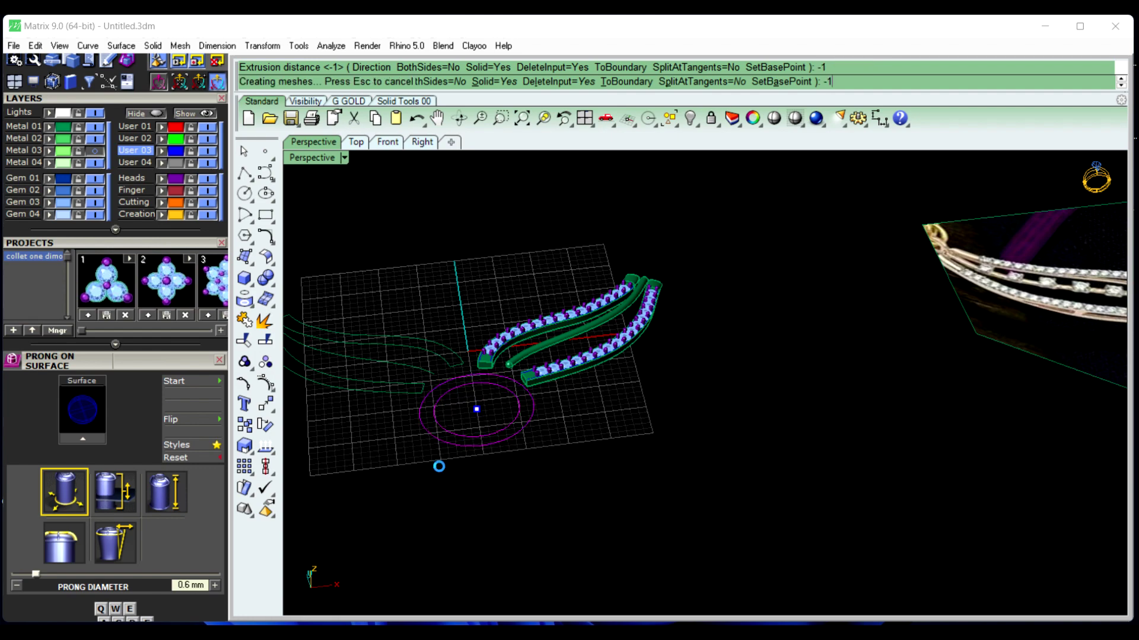
Examine the extruded ring from above and in perspective, including where it meets the ends of the gem-set strands
scroll(458, 414, "up", 2)
scroll(557, 408, "up", 2)
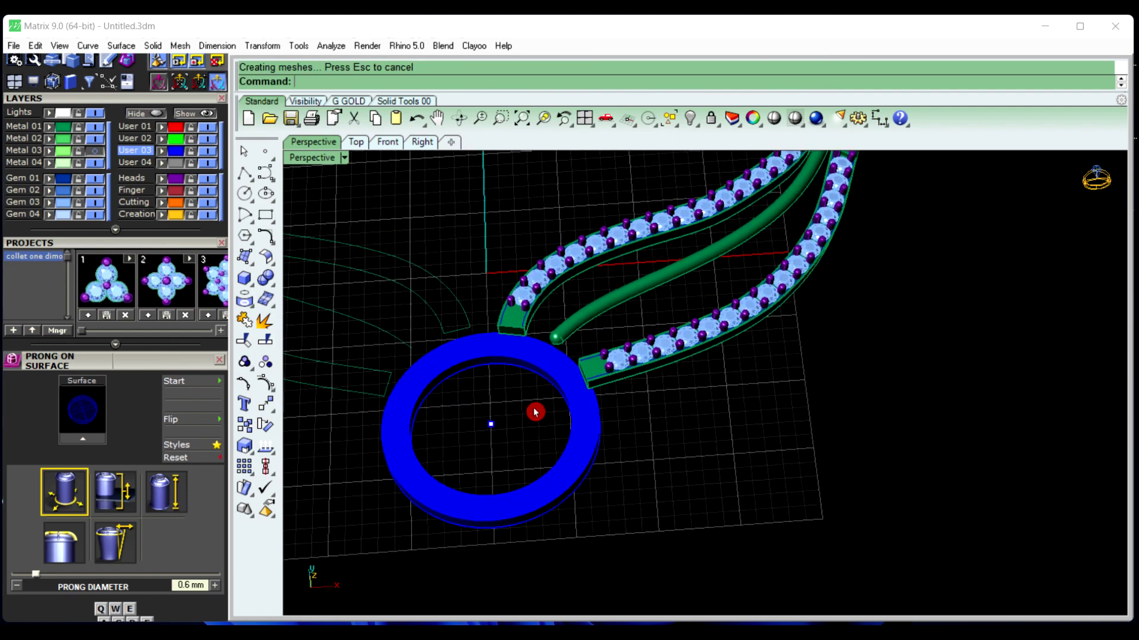
scroll(499, 321, "up", 2)
left_click(356, 147)
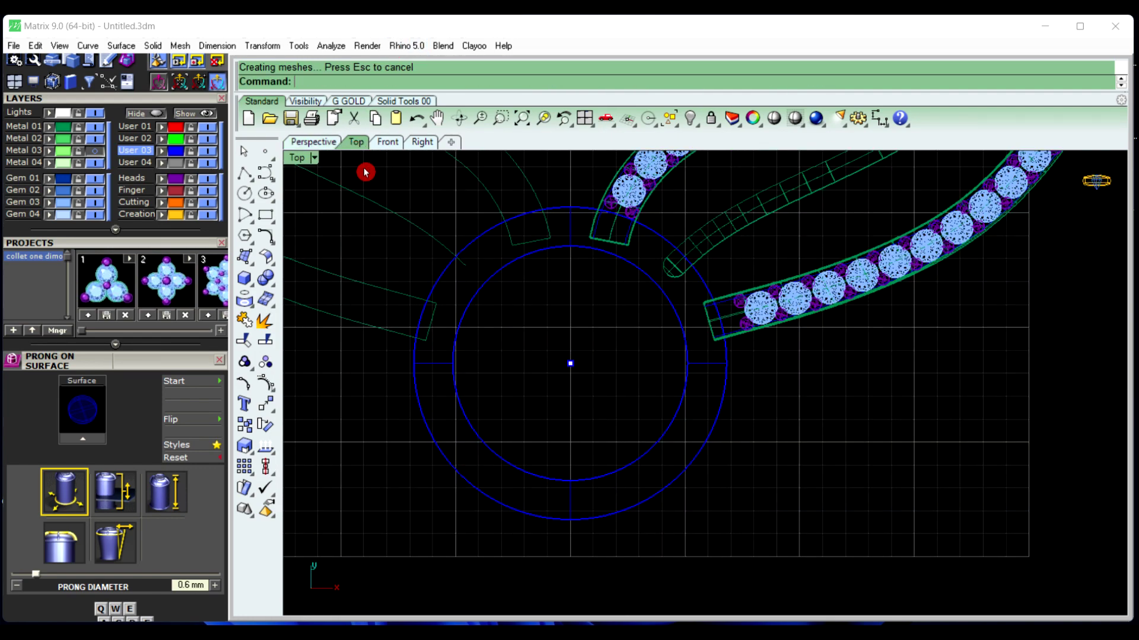
scroll(572, 363, "up", 3)
scroll(582, 286, "up", 3)
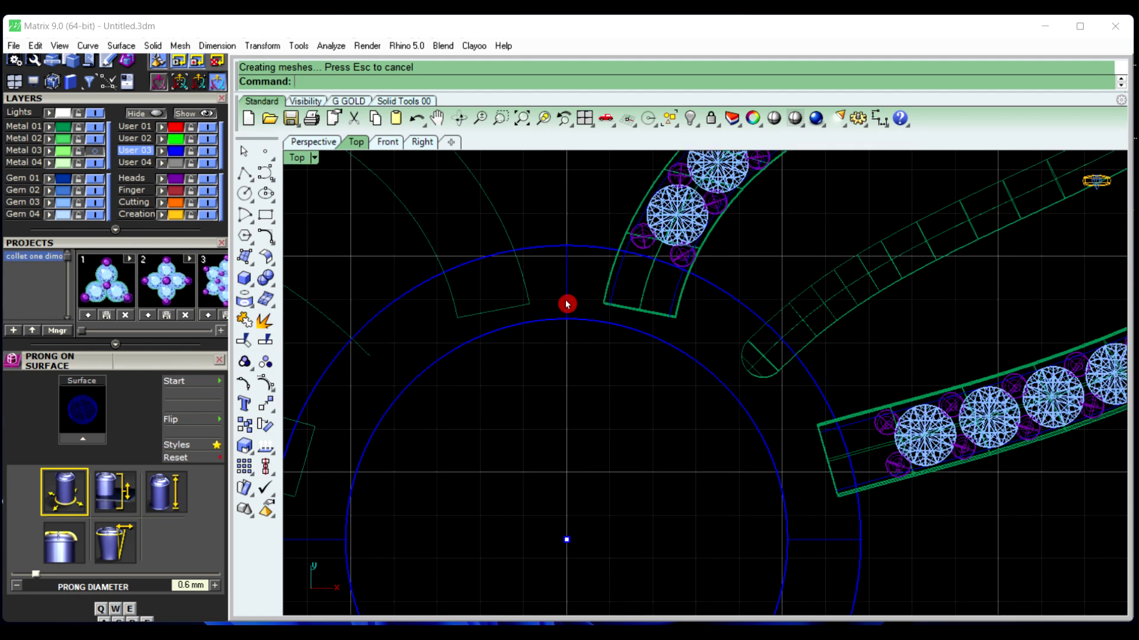
scroll(559, 328, "down", 3)
right_click_drag(572, 386, 552, 342)
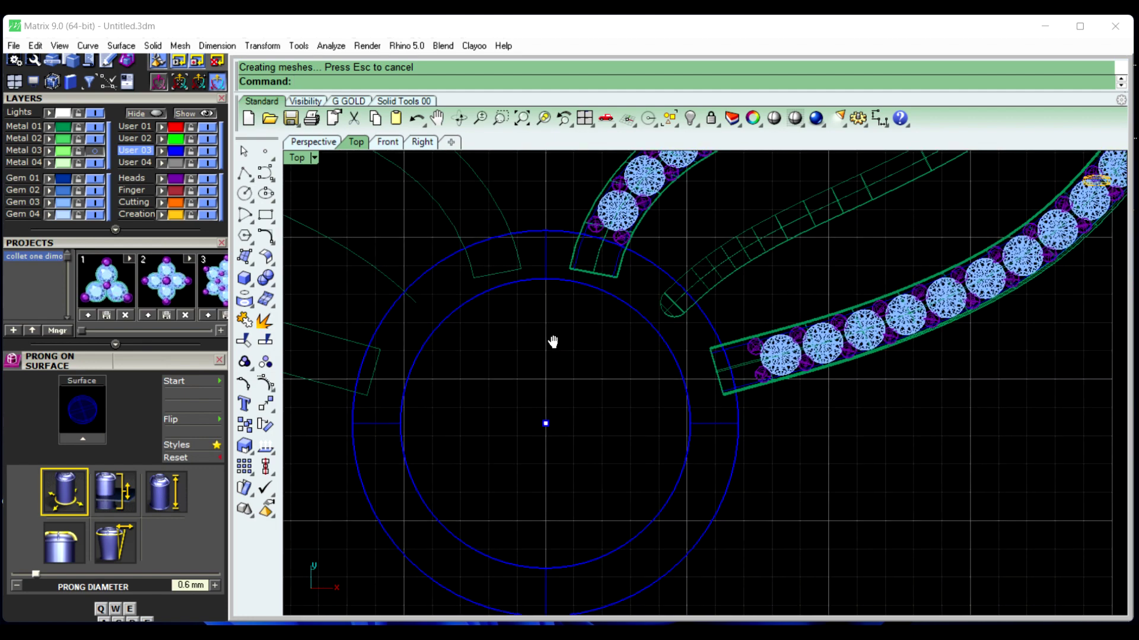
right_click_drag(580, 492, 567, 450)
left_click(322, 148)
scroll(490, 406, "up", 1)
scroll(503, 369, "up", 1)
scroll(522, 362, "up", 1)
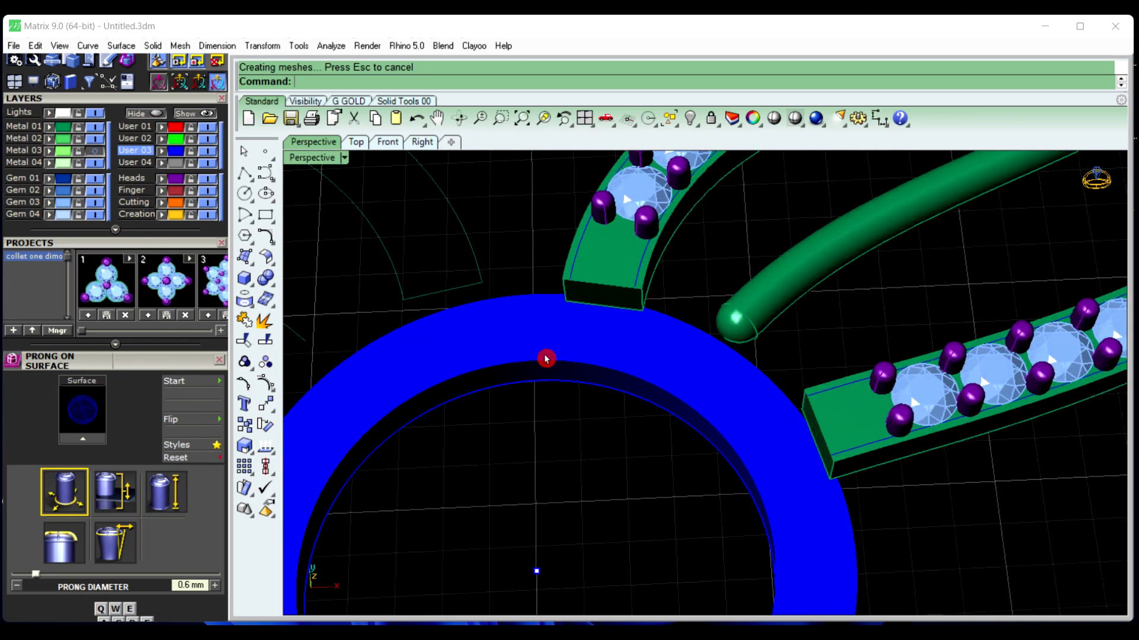
scroll(586, 359, "up", 1)
right_click_drag(586, 359, 635, 478)
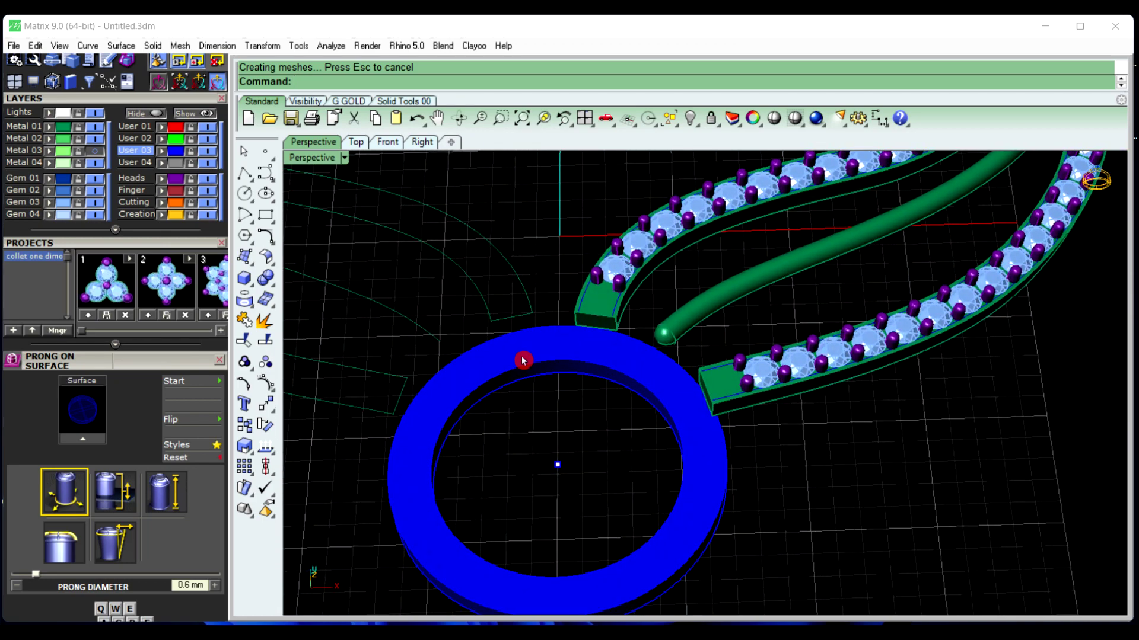
scroll(521, 361, "up", 2)
Place one gem at scale 1.4 with Gem on Surface, midway across the ring's band on its vertical centre line above the centre point
left_click(359, 142)
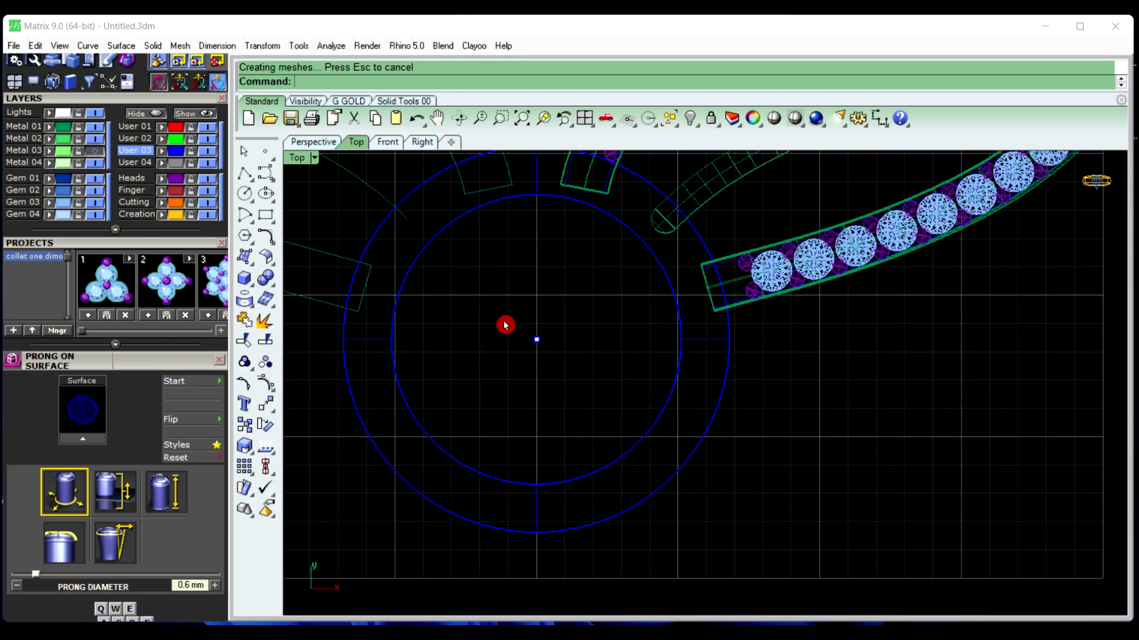
scroll(525, 350, "up", 1)
scroll(543, 261, "up", 1)
scroll(537, 274, "up", 1)
left_click(537, 274)
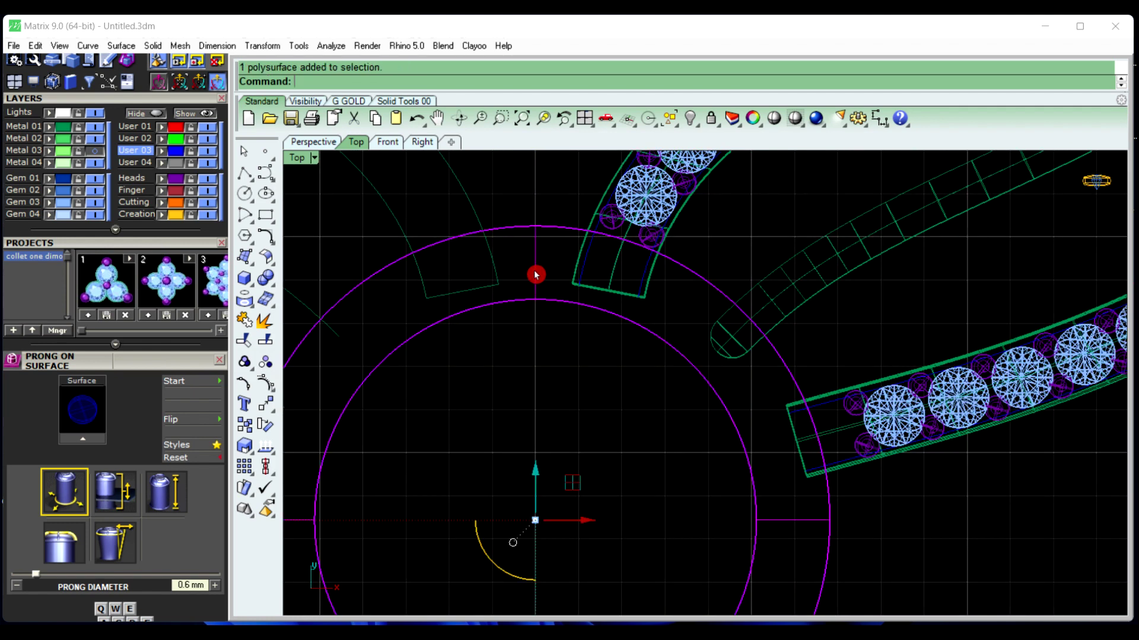
key("F6")
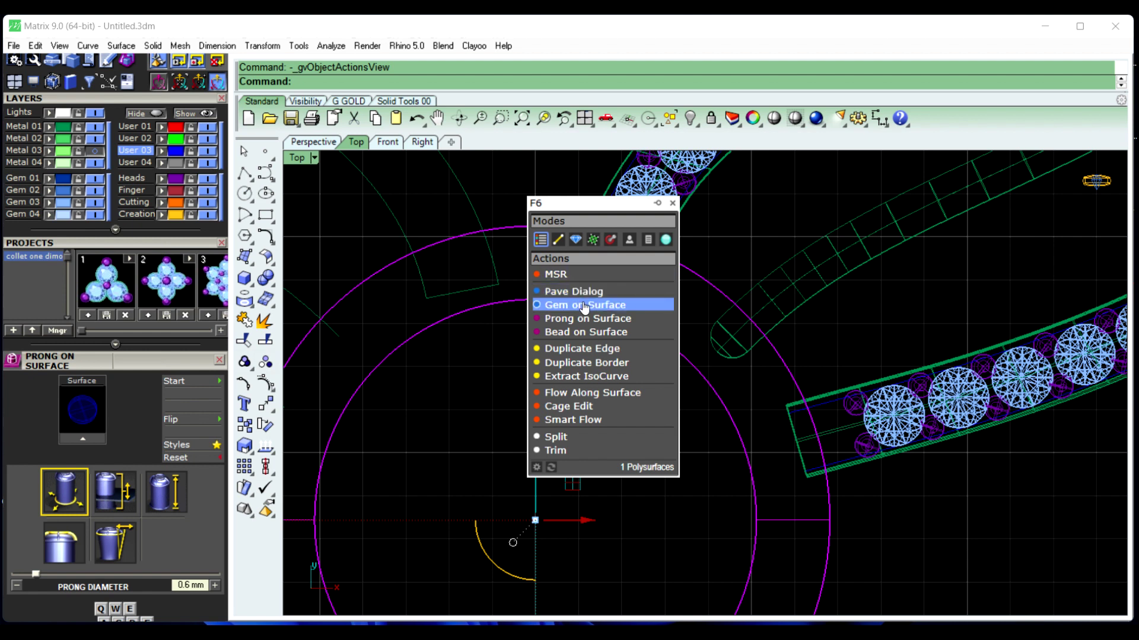
left_click(584, 306)
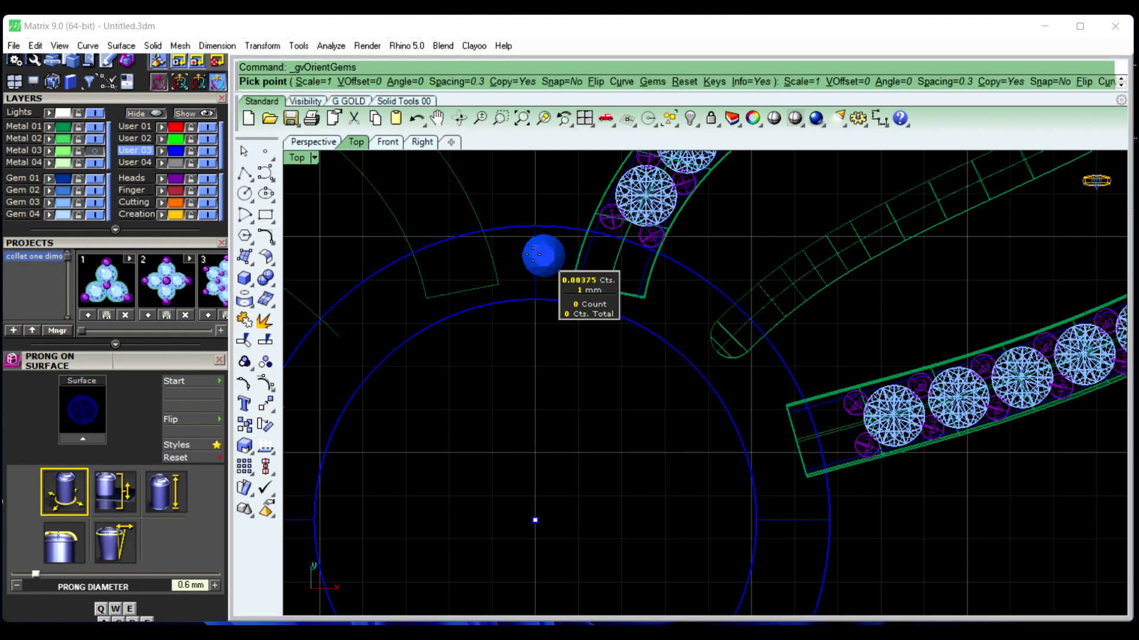
scroll(532, 257, "up", 5)
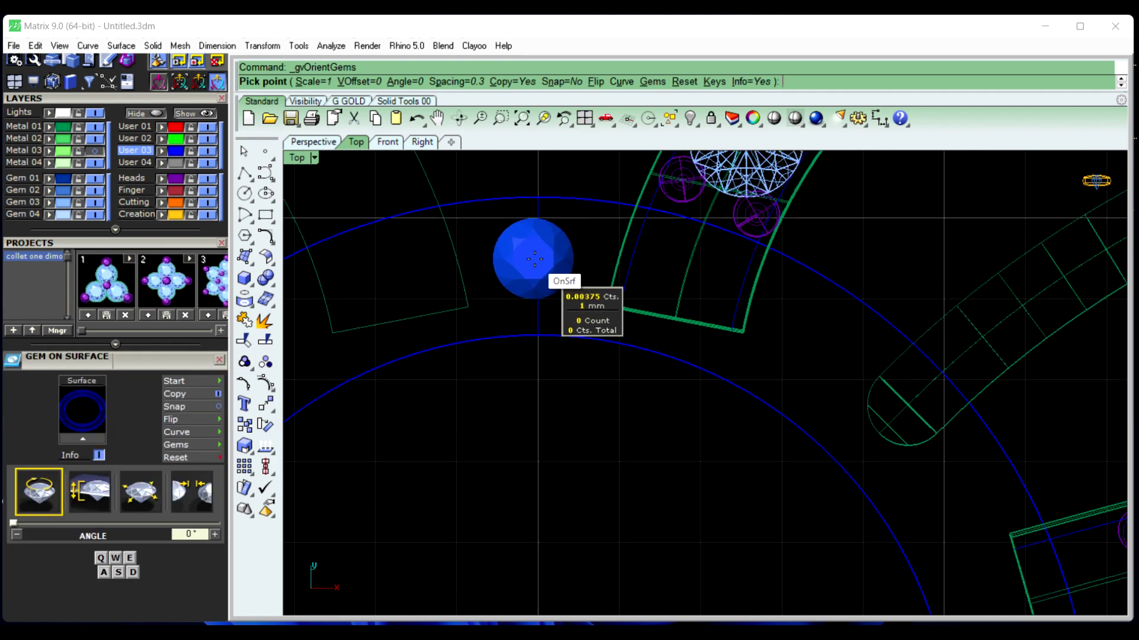
type("s")
key("Return")
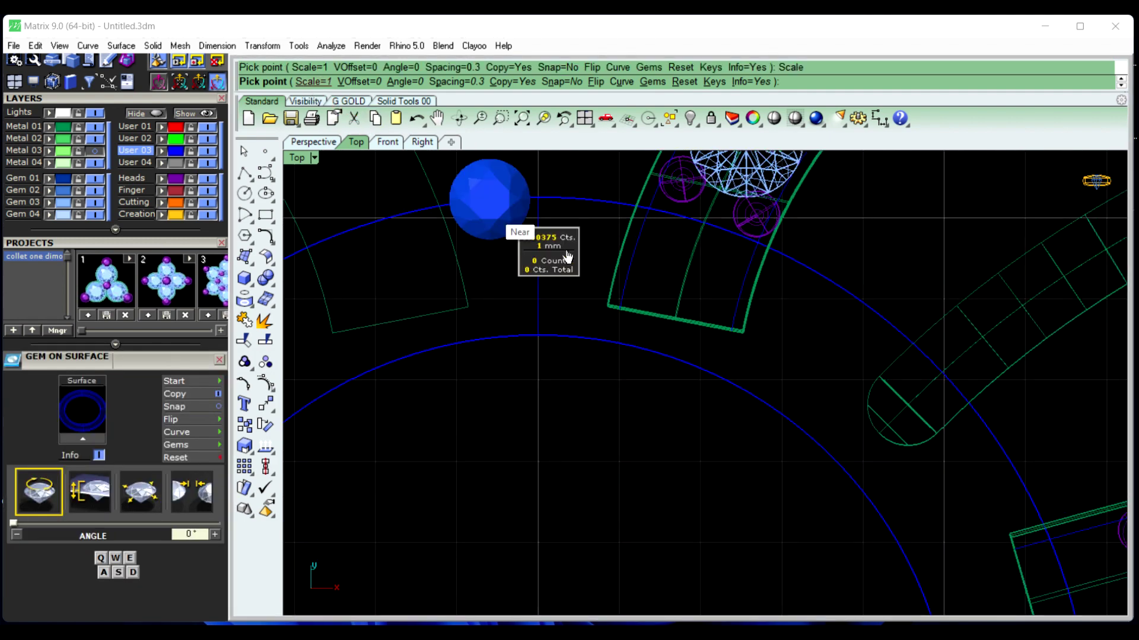
type("1")
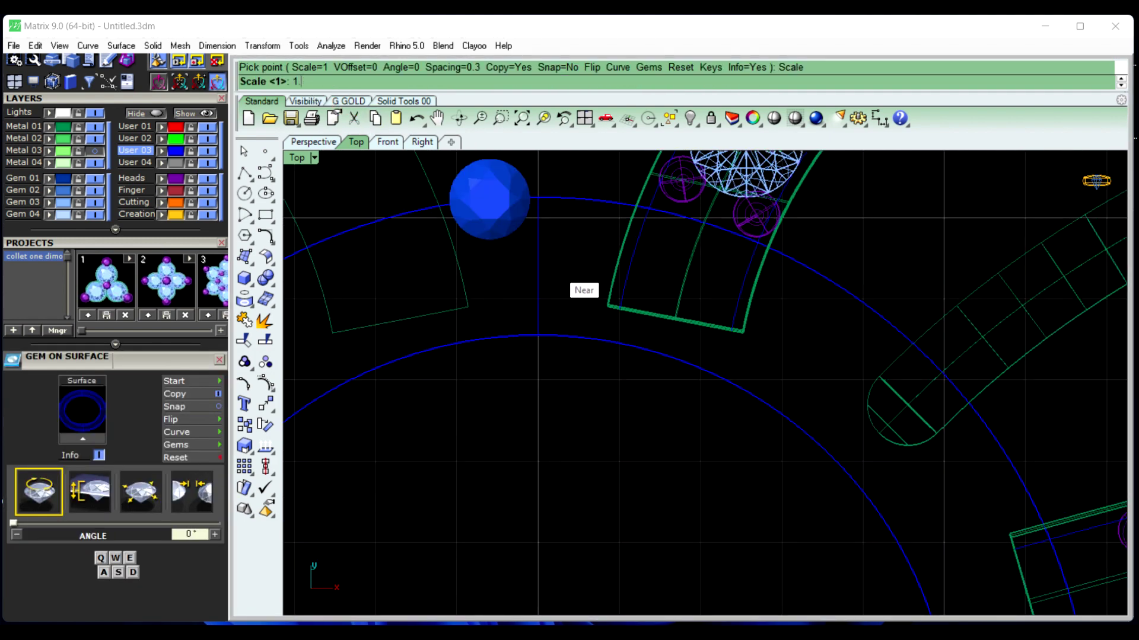
type(".4")
key("Return")
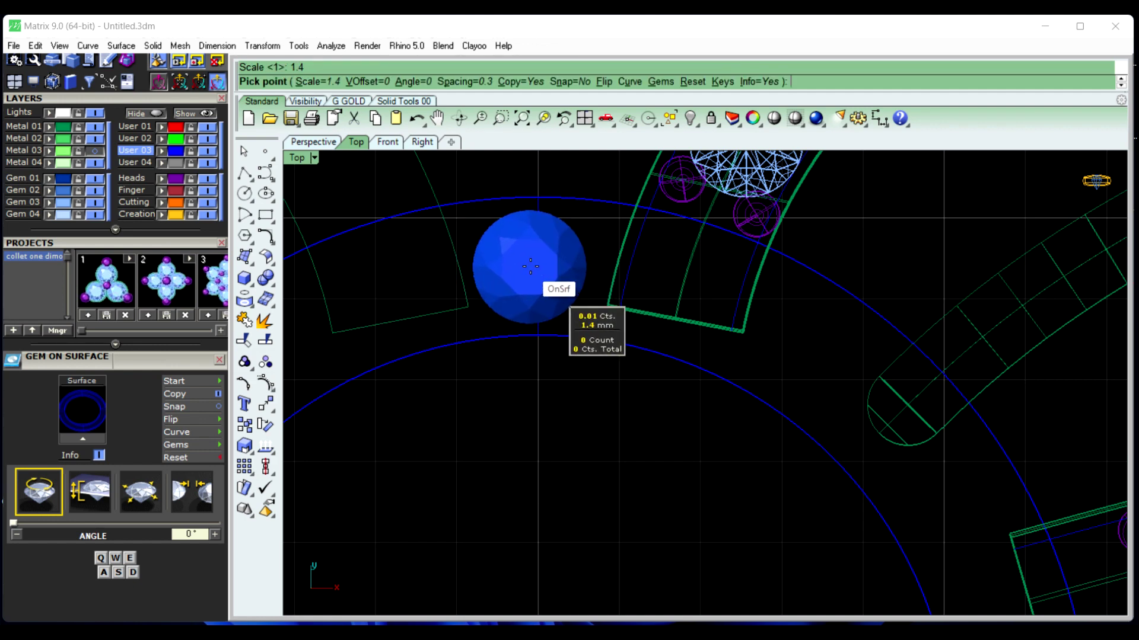
scroll(535, 265, "up", 3)
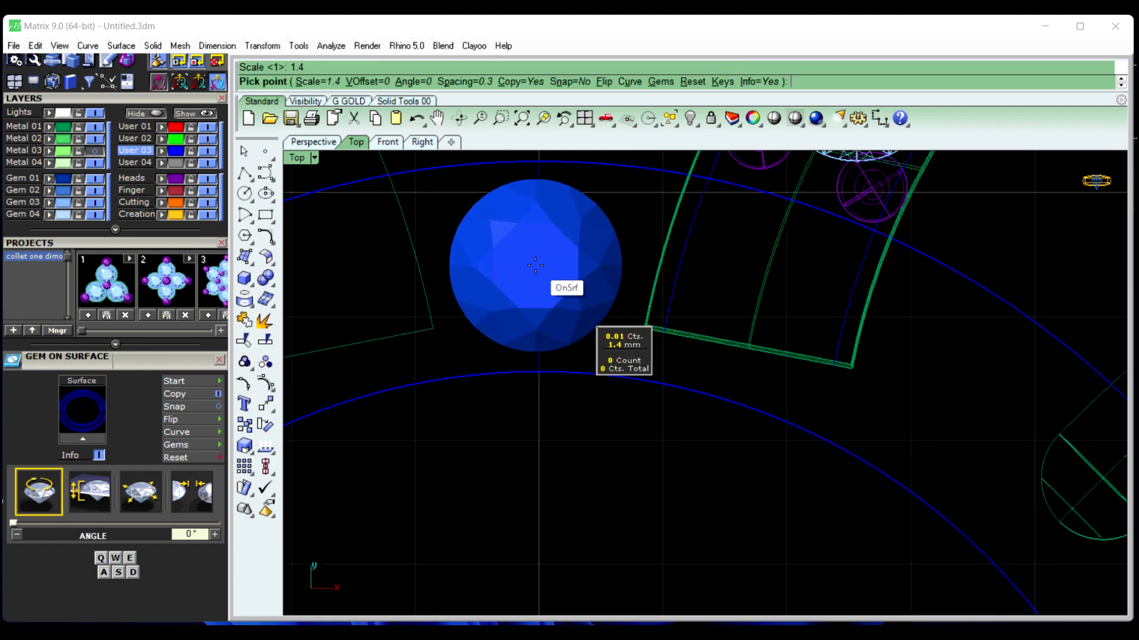
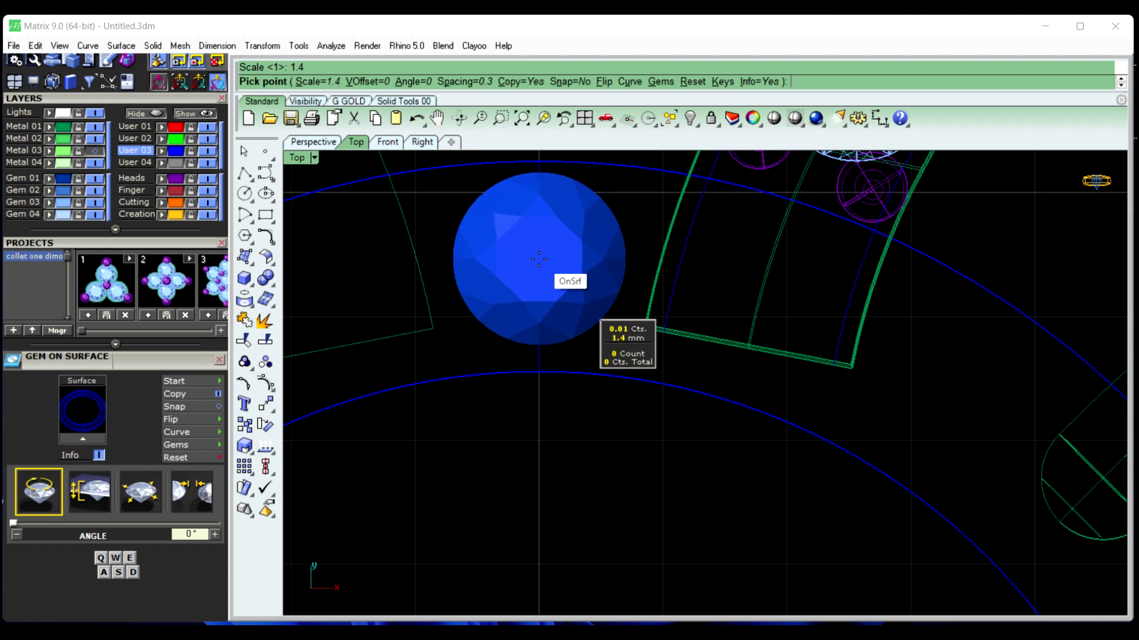
left_click(539, 259)
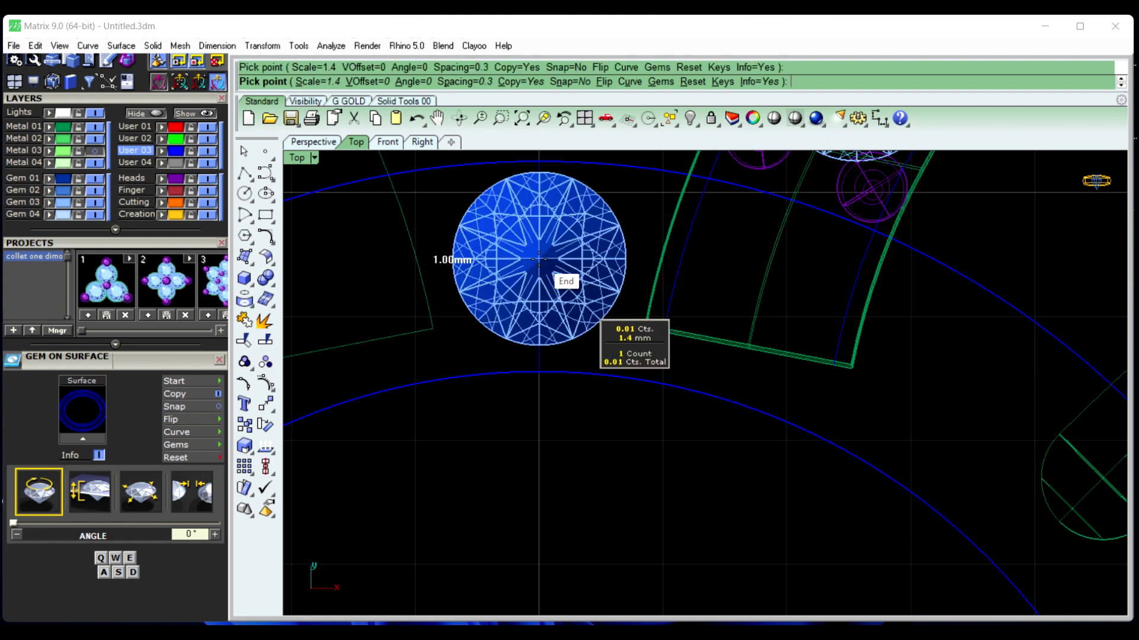
key("Return")
Polar-array the new gem around the ring's centre point with 20 items over 360 degrees
scroll(536, 341, "down", 3)
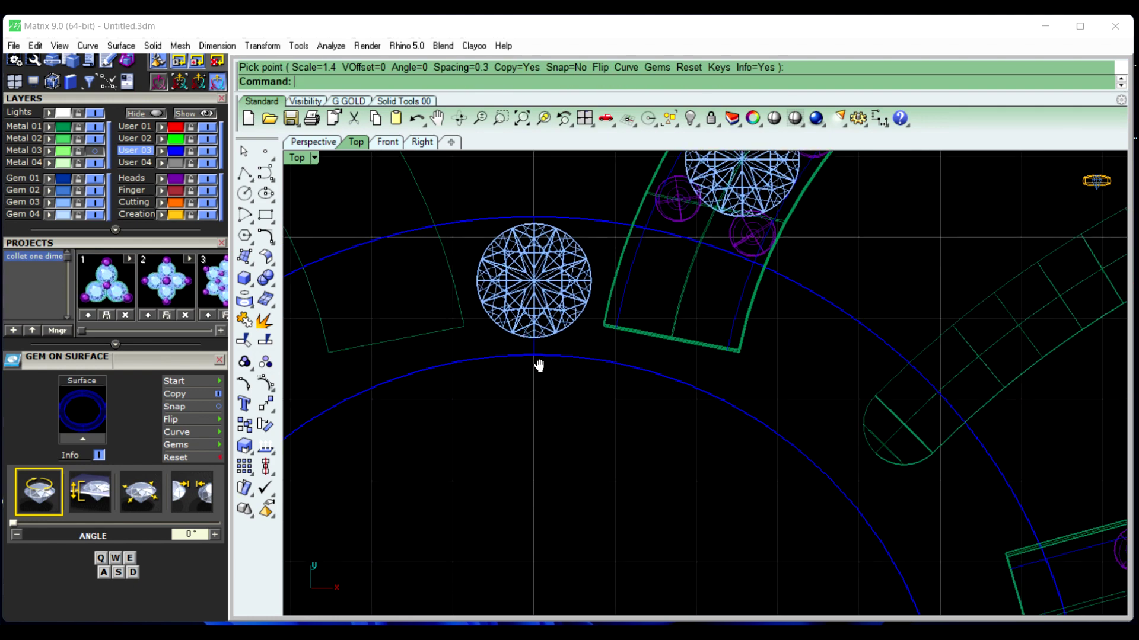
left_click(574, 276)
scroll(541, 367, "down", 4)
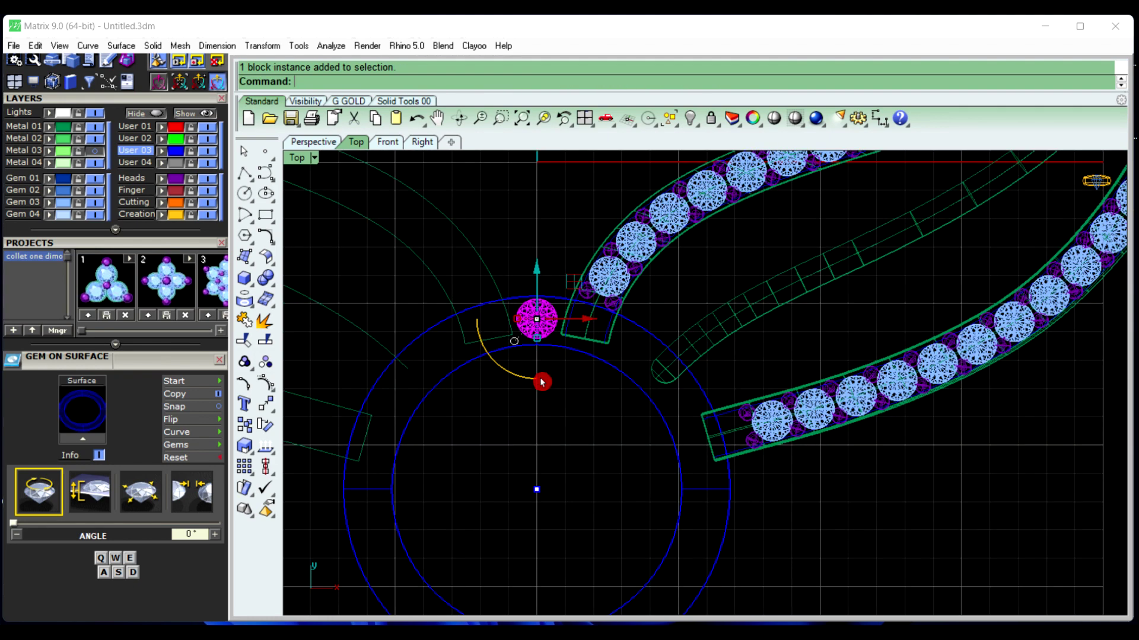
left_click(262, 46)
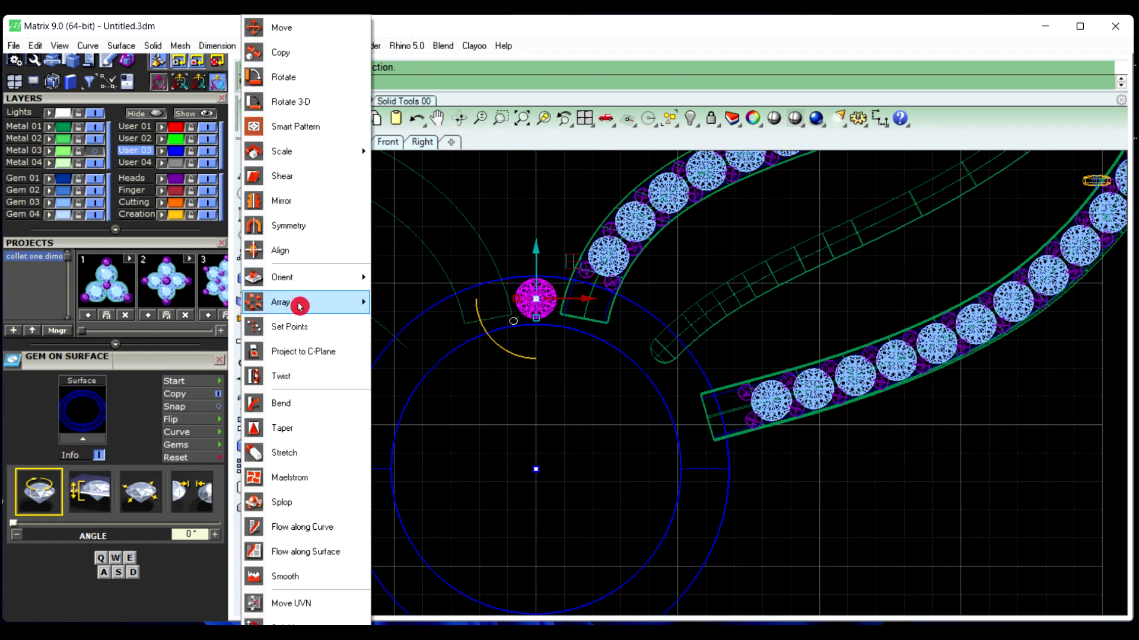
mouse_move(300, 302)
left_click(417, 326)
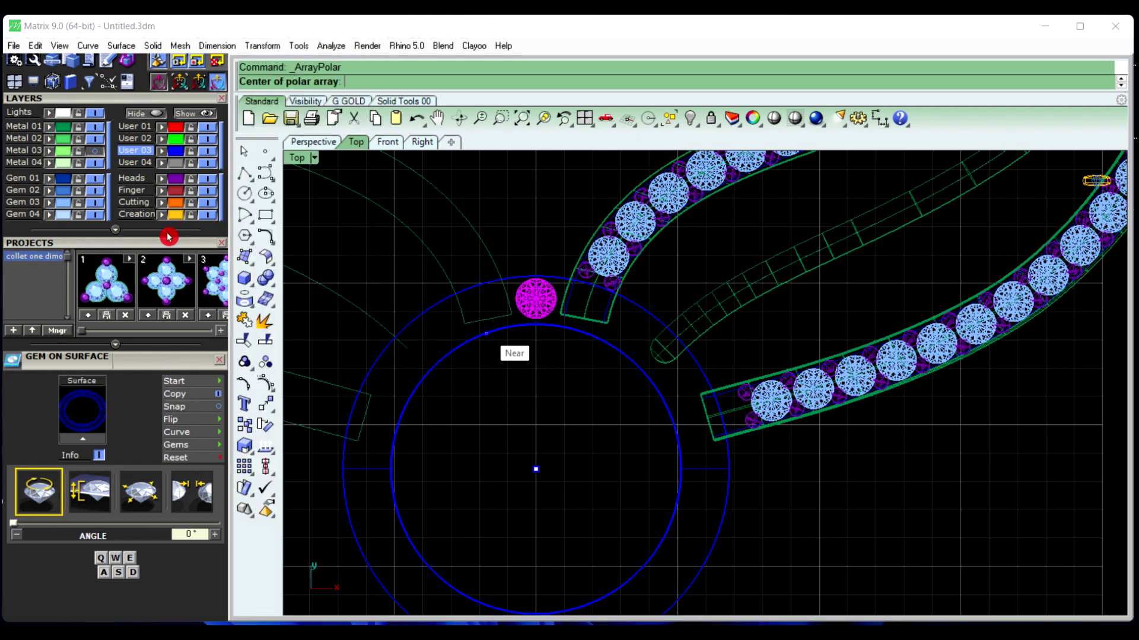
left_click_drag(170, 248, 171, 325)
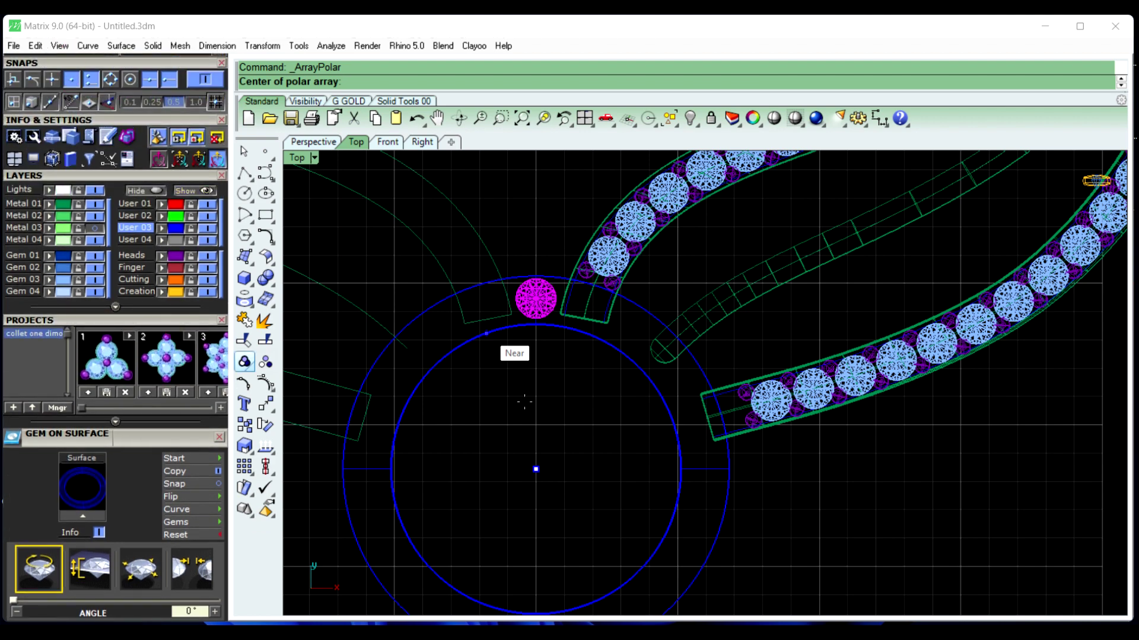
left_click(555, 471)
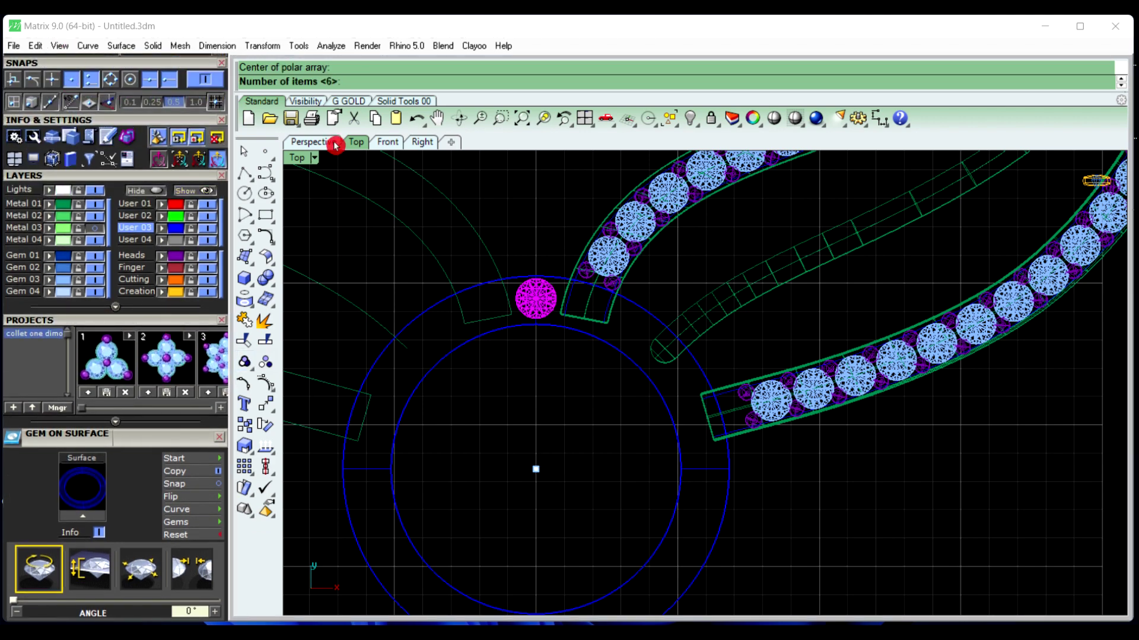
type("20")
key("Return")
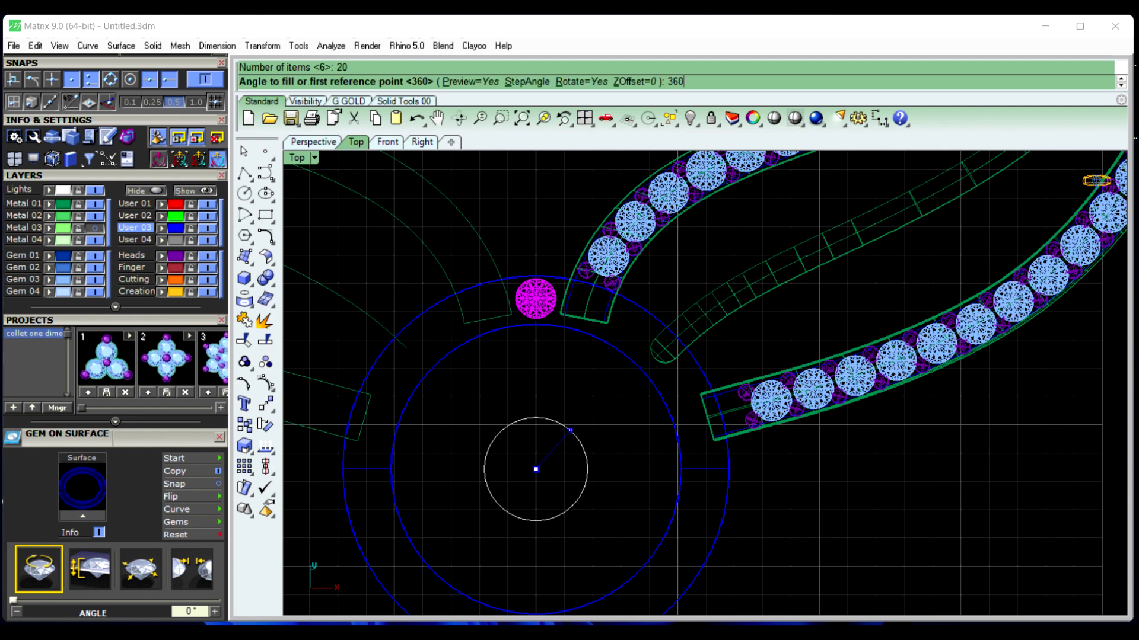
type("360")
key("Return")
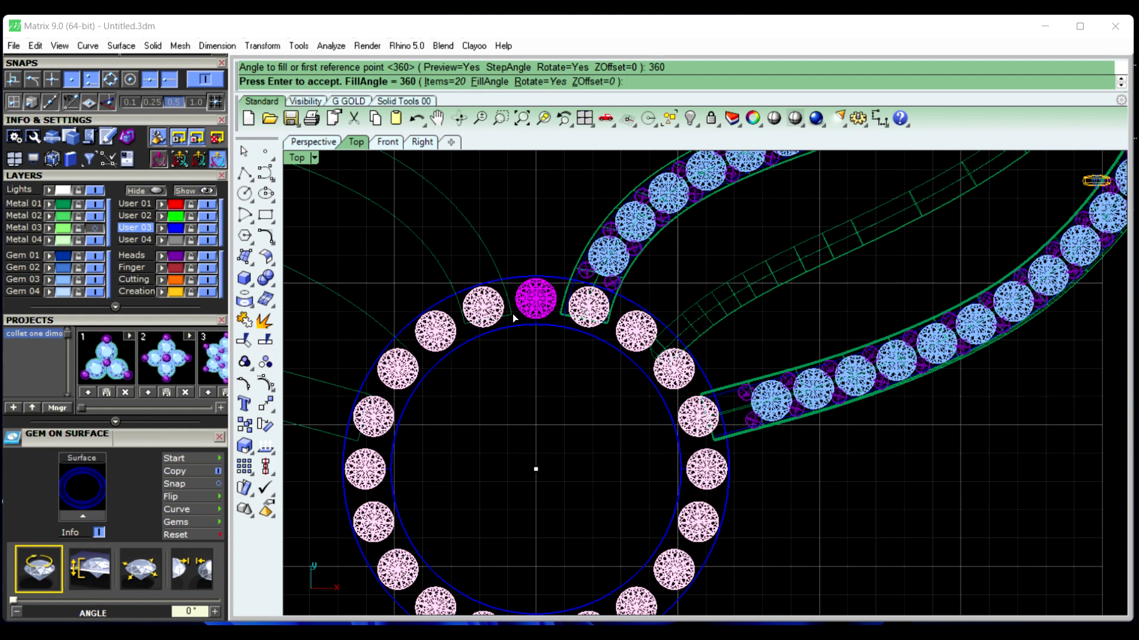
Tighten the gem spacing by trying 22 items in the polar array and raising the count to 24
scroll(512, 314, "up", 2)
left_click(445, 82)
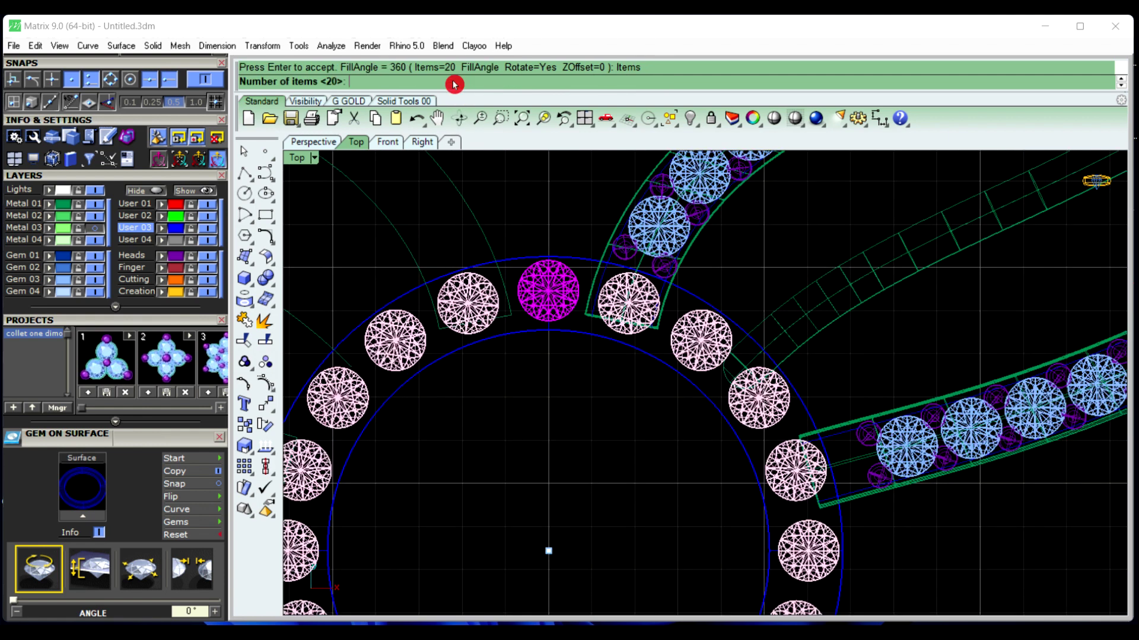
key("Return")
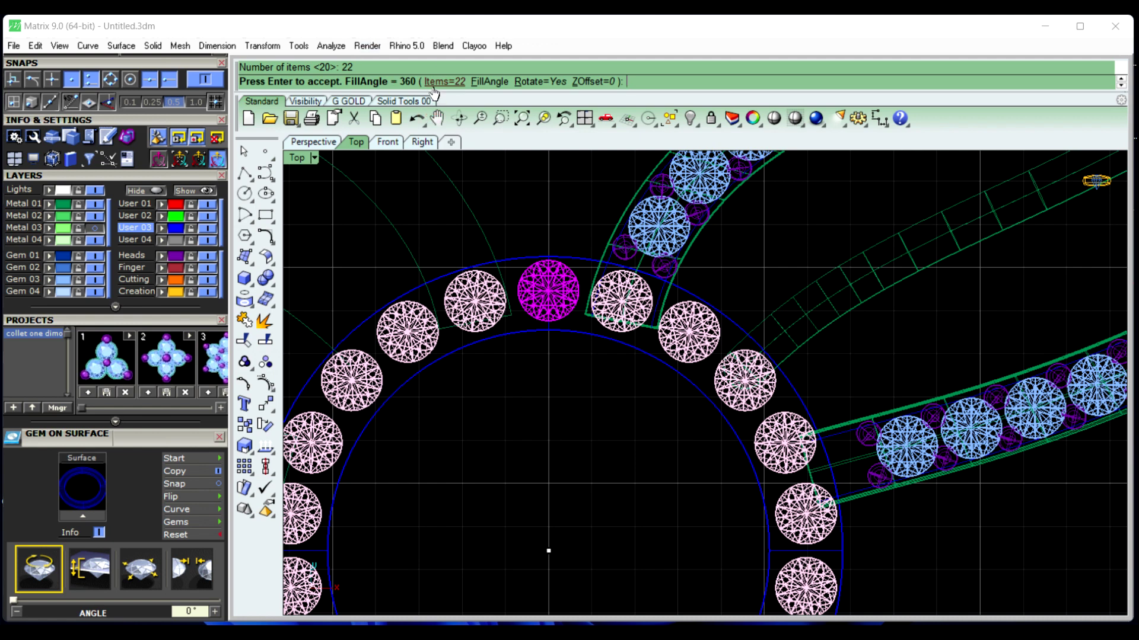
left_click(446, 82)
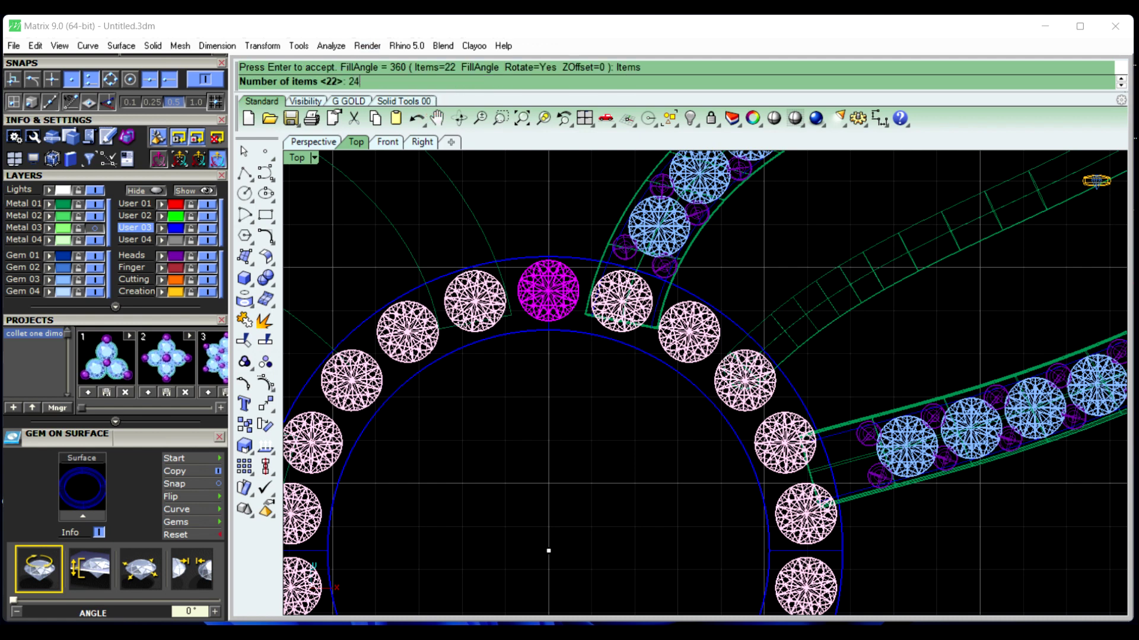
key("Return")
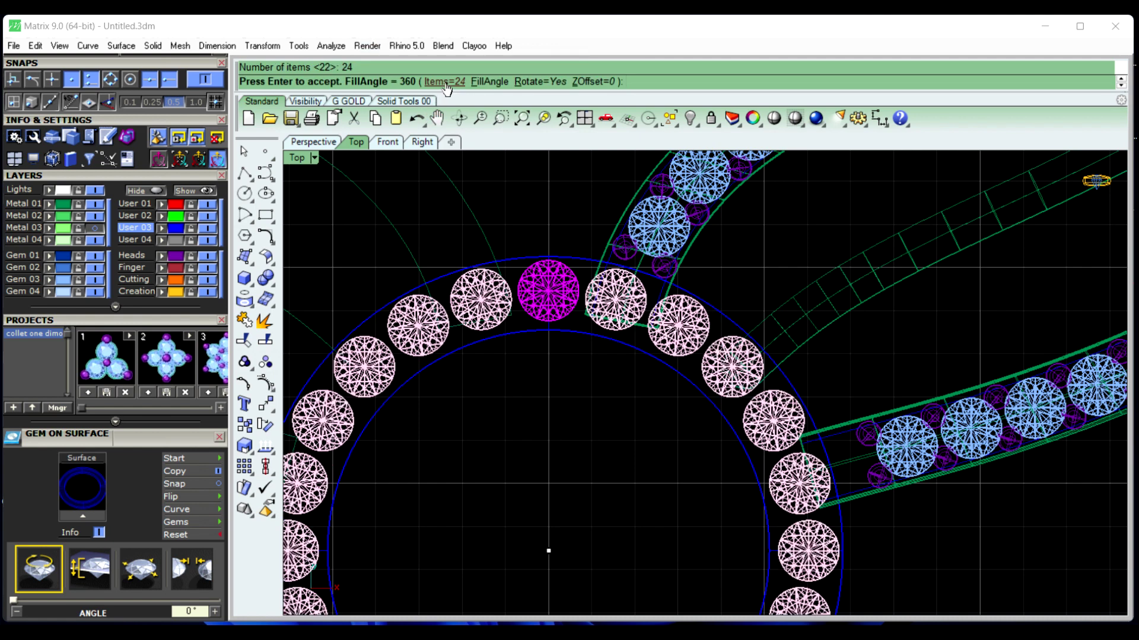
Accept the polar array of 24 gems around the ring and clear the selection
right_click(447, 87)
left_click(493, 408)
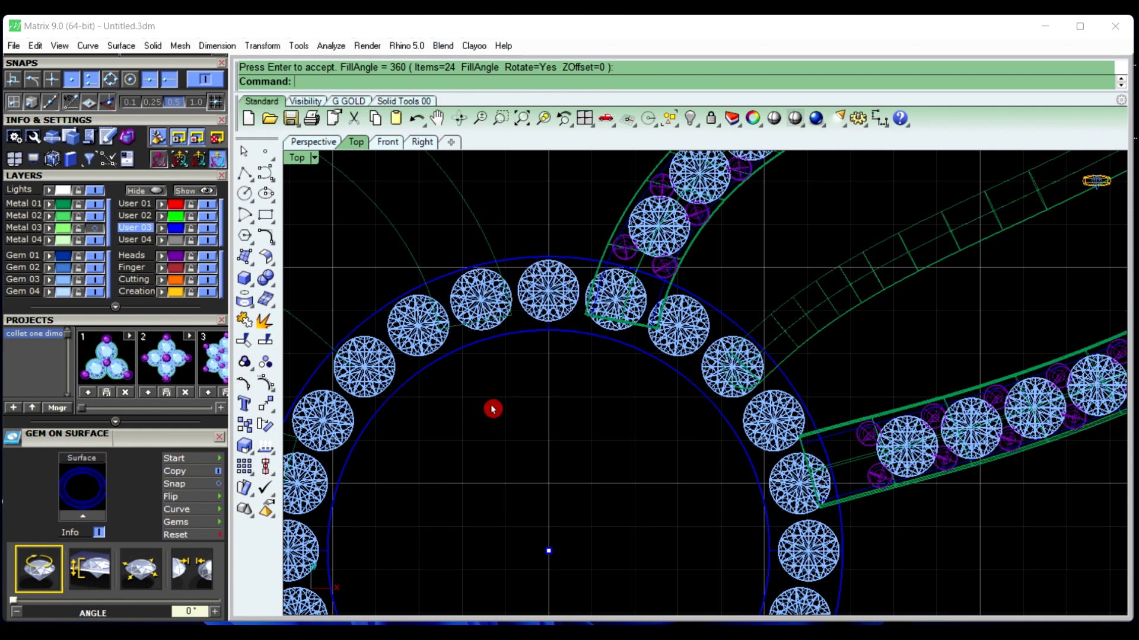
scroll(559, 457, "down", 4)
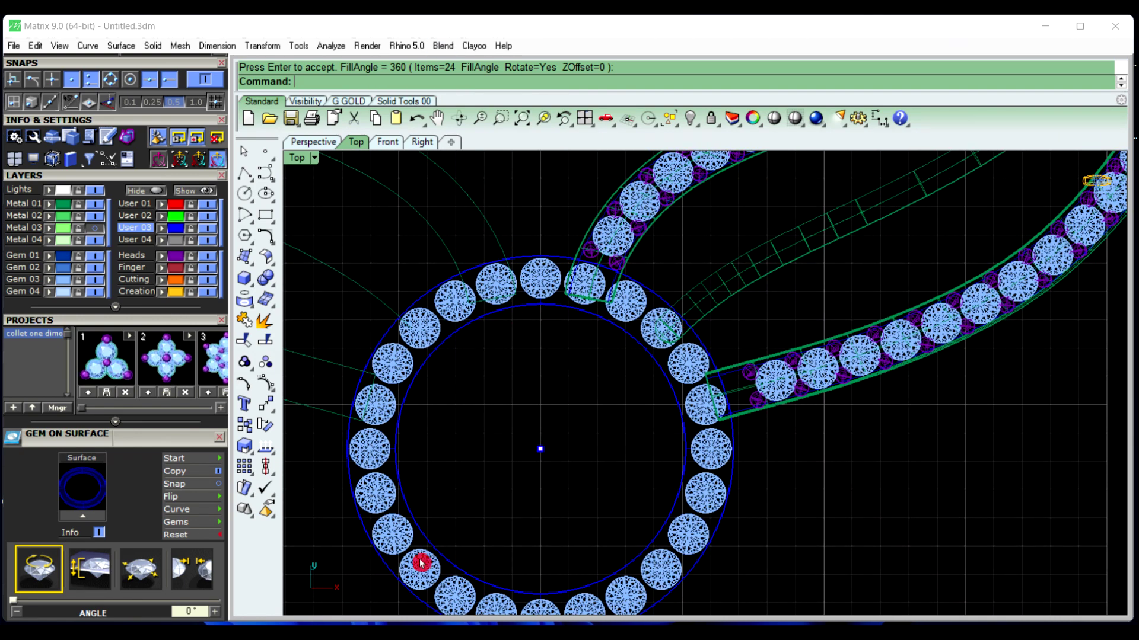
Place two 0.55-diameter prongs with Prong on Surface between the ring's topmost gem and its left neighbour, one near each band edge
scroll(534, 248, "up", 4)
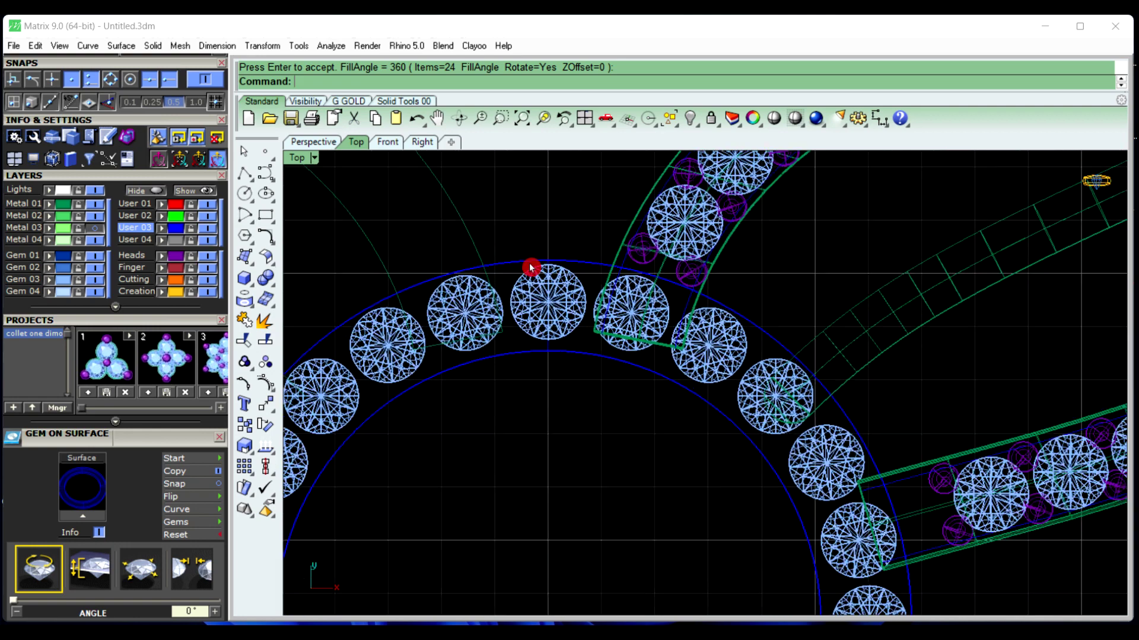
left_click(513, 268)
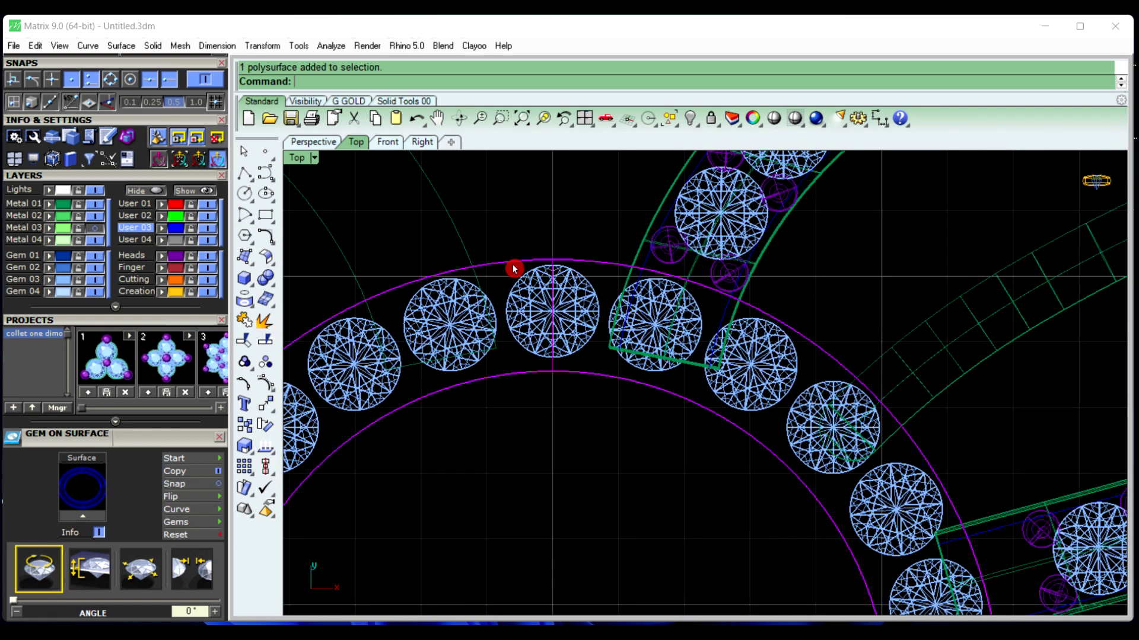
key("F6")
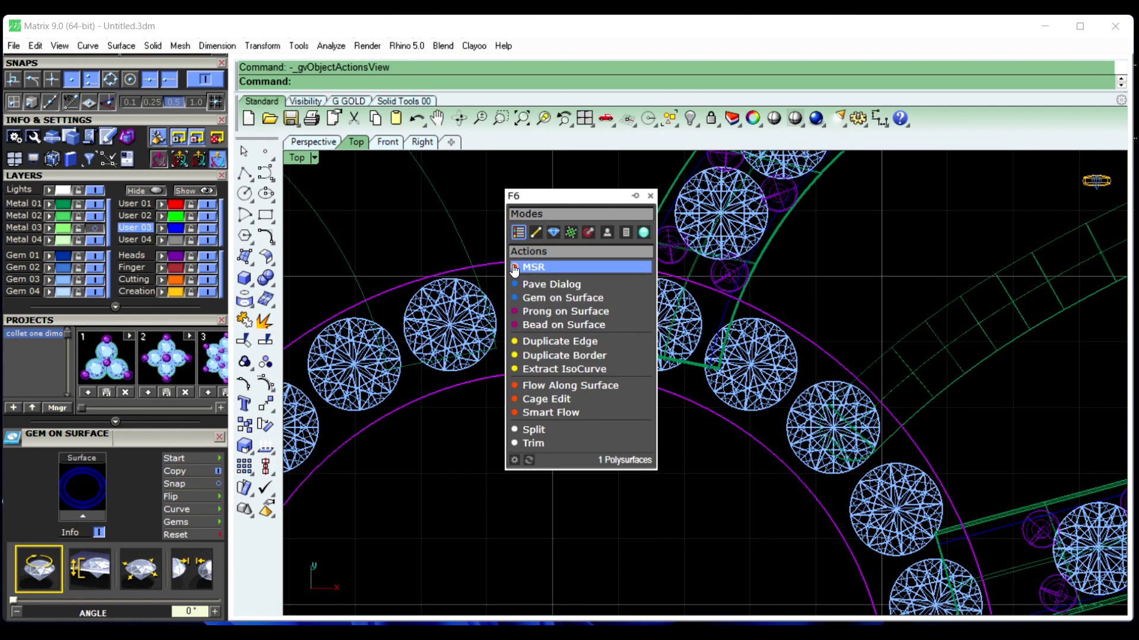
left_click(555, 314)
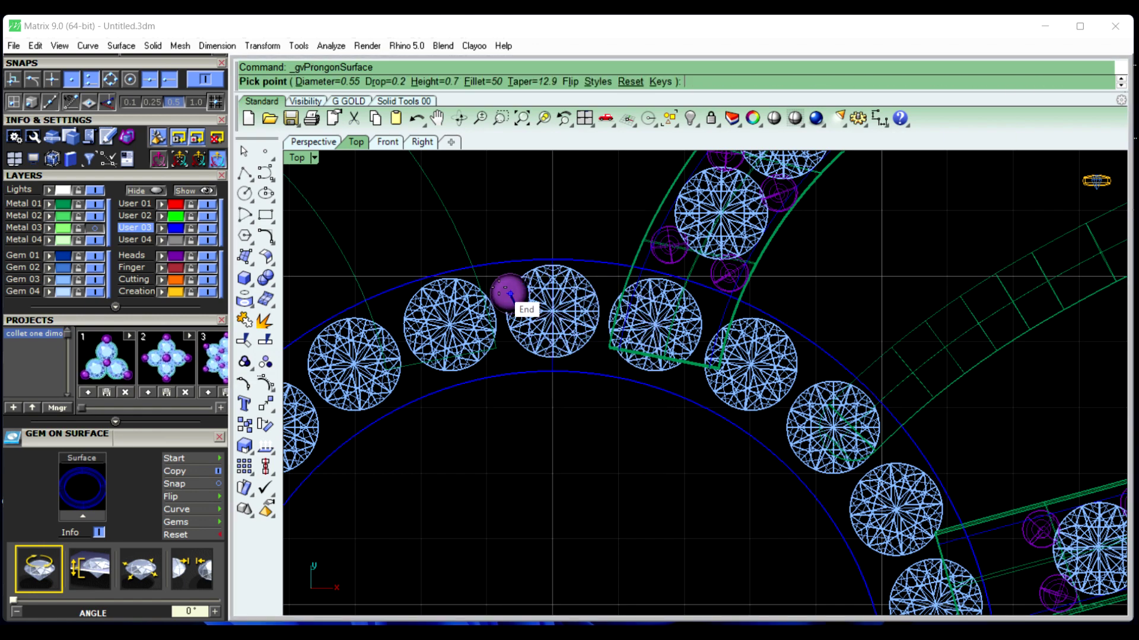
scroll(483, 292, "up", 8)
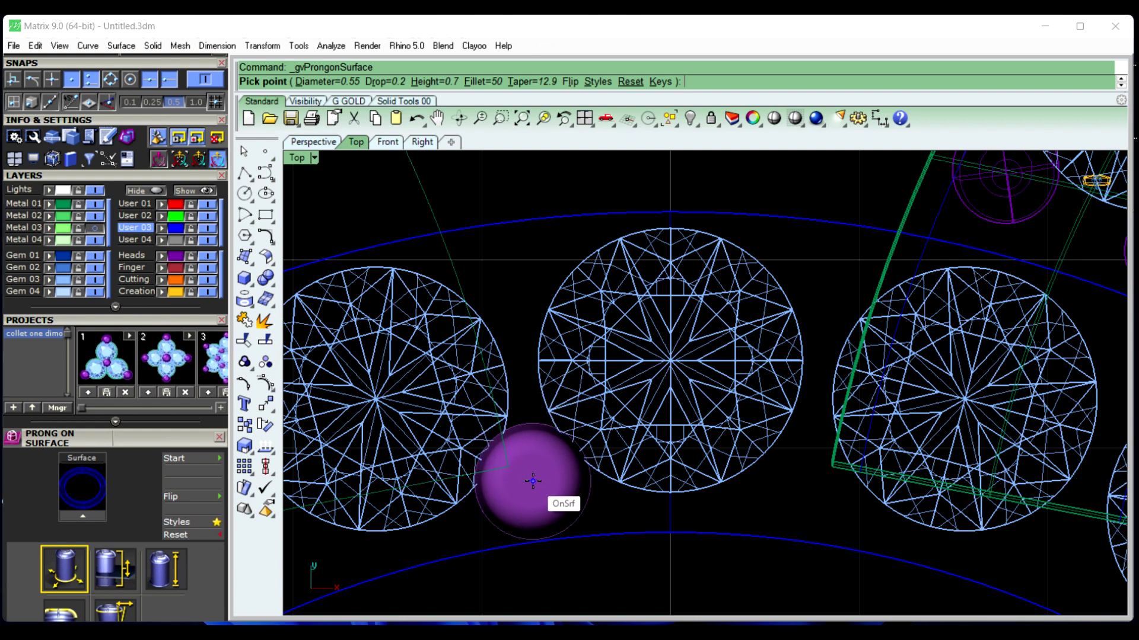
left_click(533, 480)
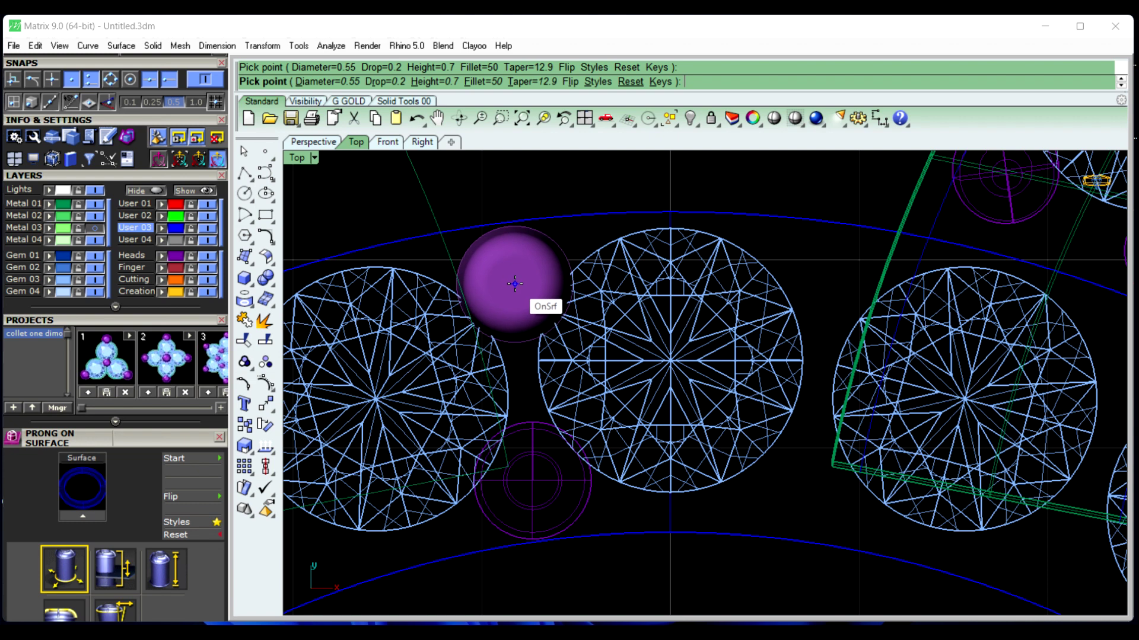
left_click(513, 284)
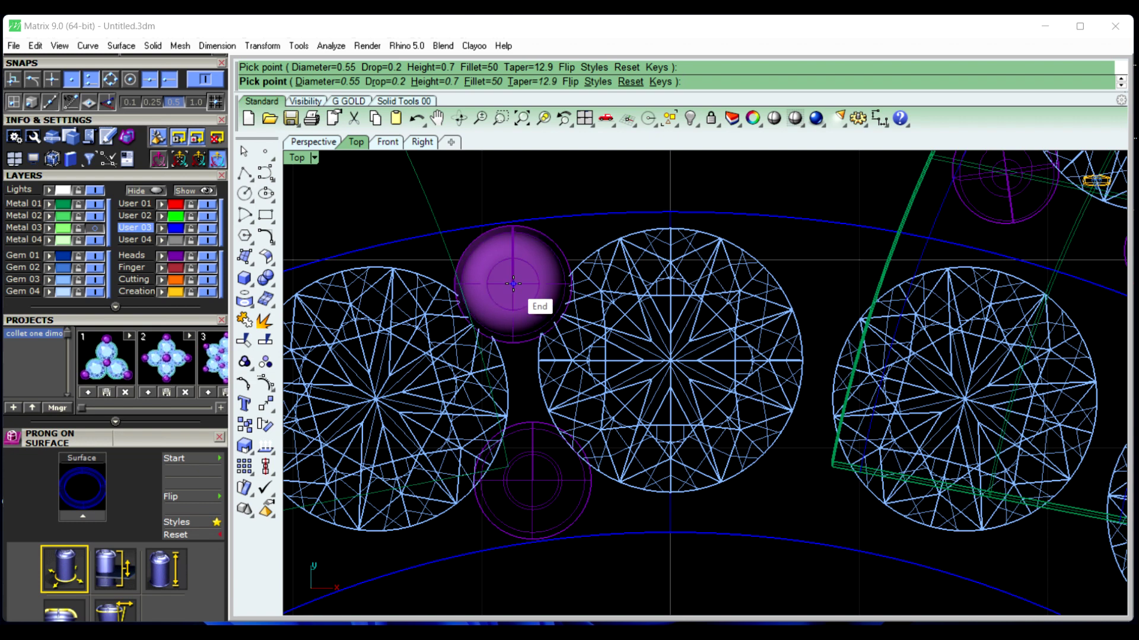
right_click(517, 300)
Polar-array the two new prongs around the ring's centre point with 24 items over 360 degrees
left_click(517, 301)
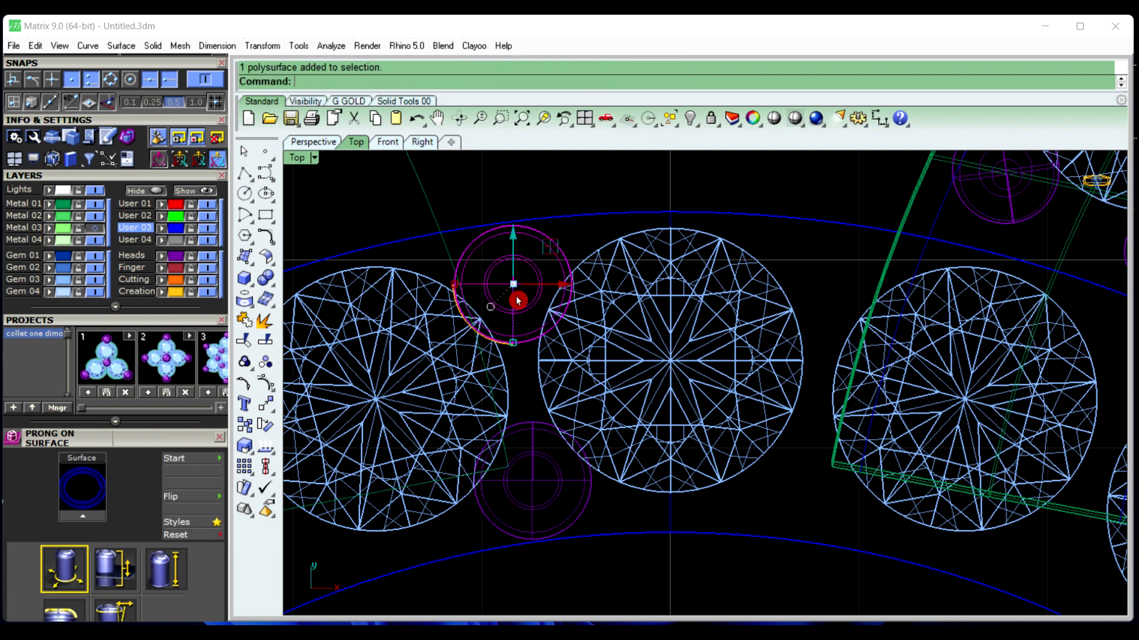
left_click(545, 507)
scroll(633, 175, "down", 5)
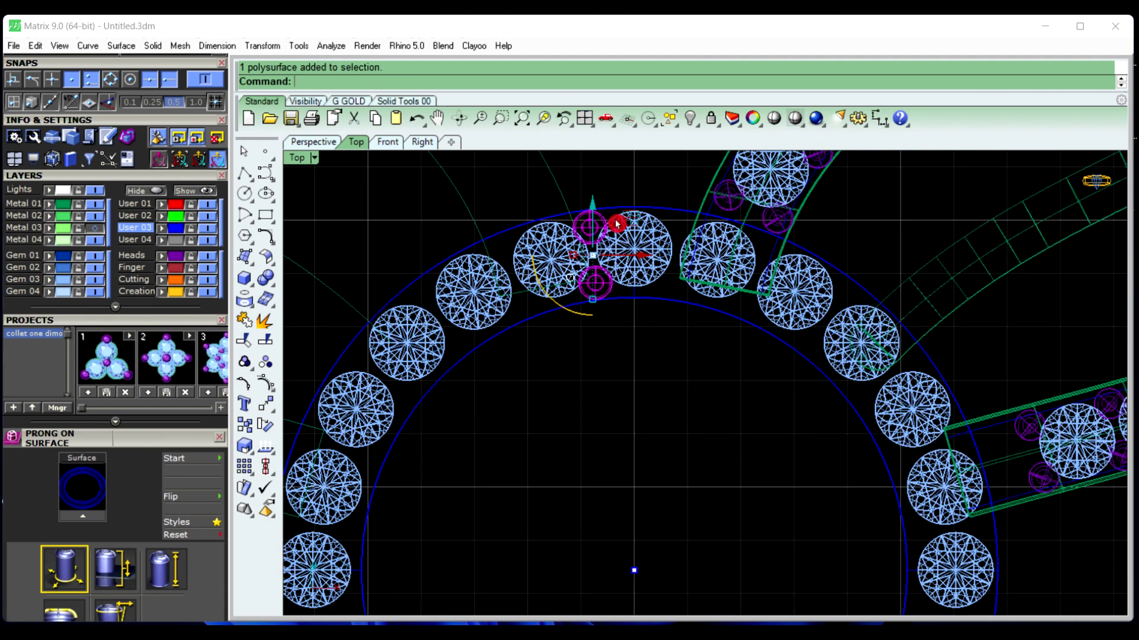
left_click(255, 47)
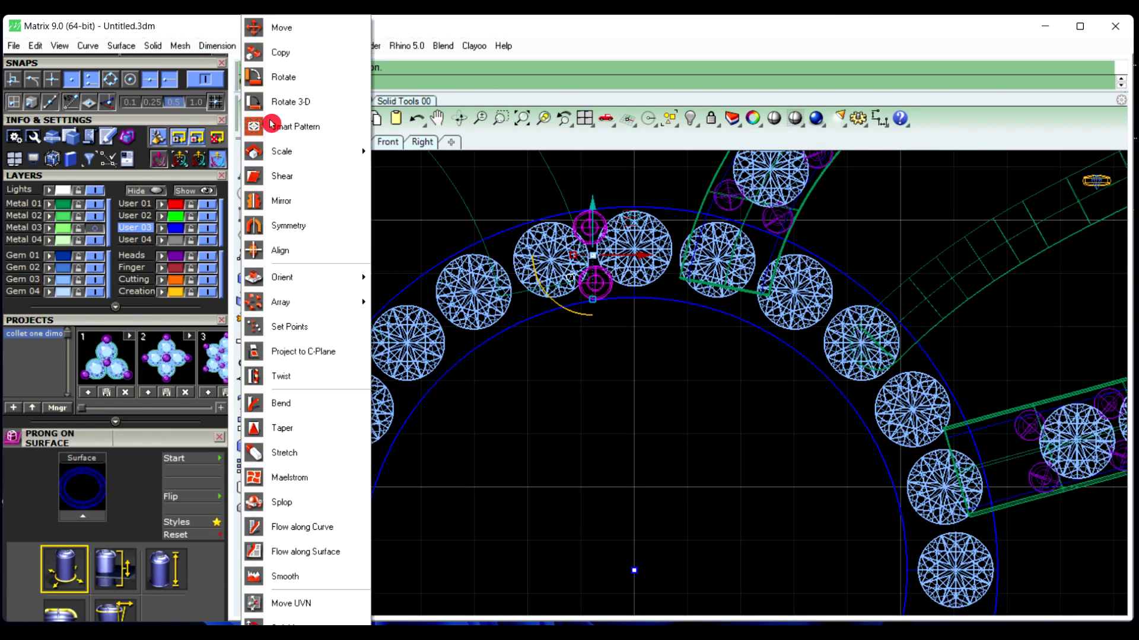
mouse_move(305, 306)
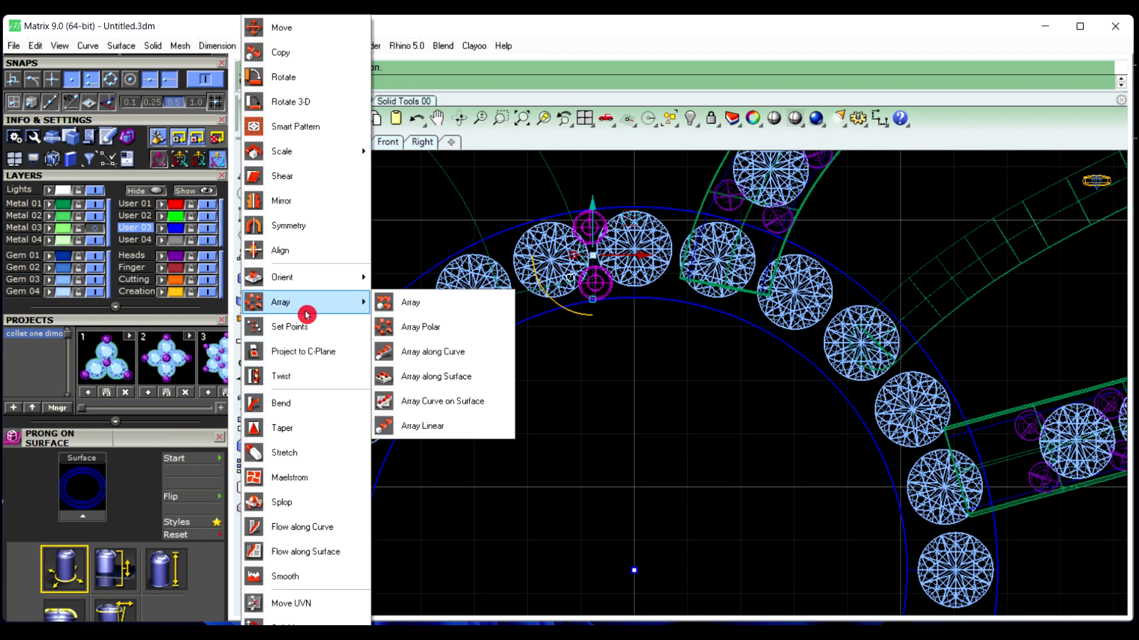
left_click(420, 337)
left_click(634, 571)
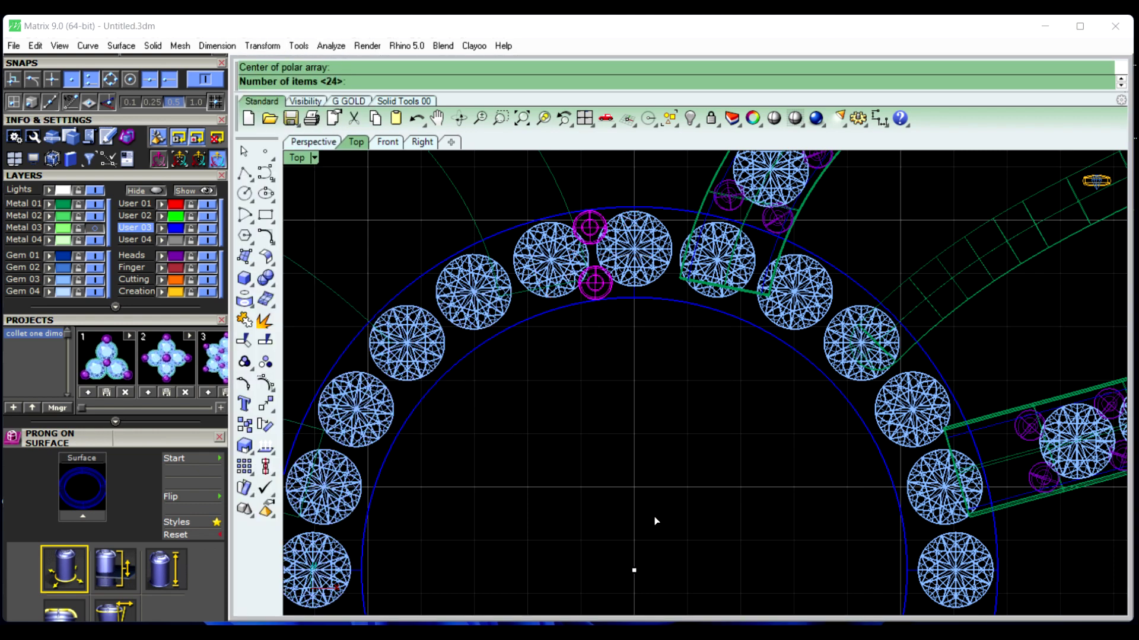
key("Return")
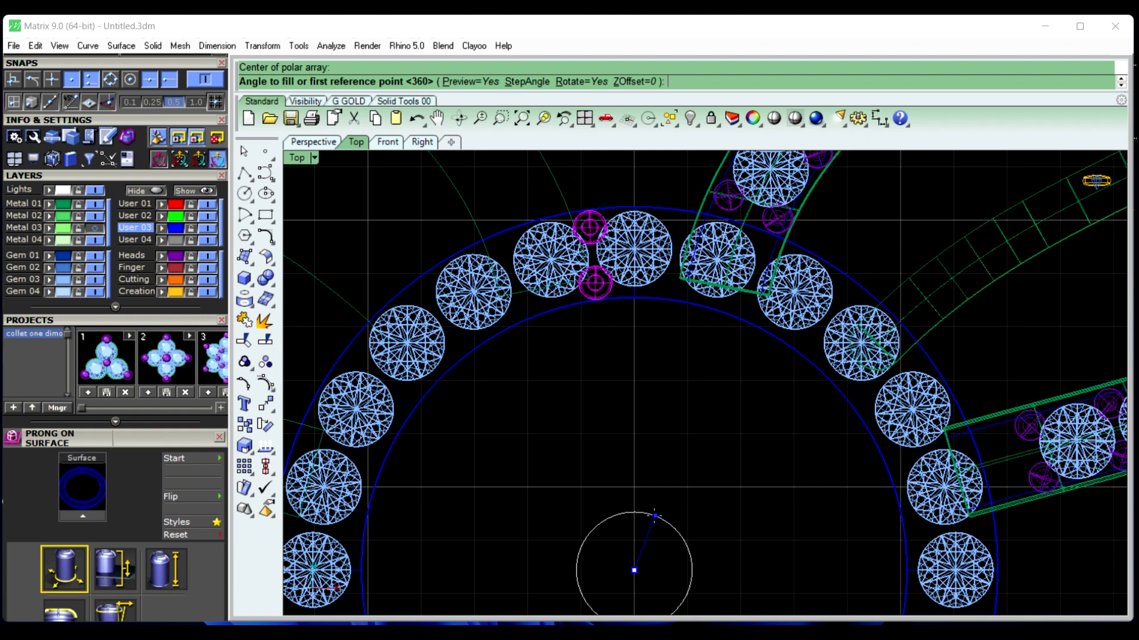
key("Return")
right_click(655, 518)
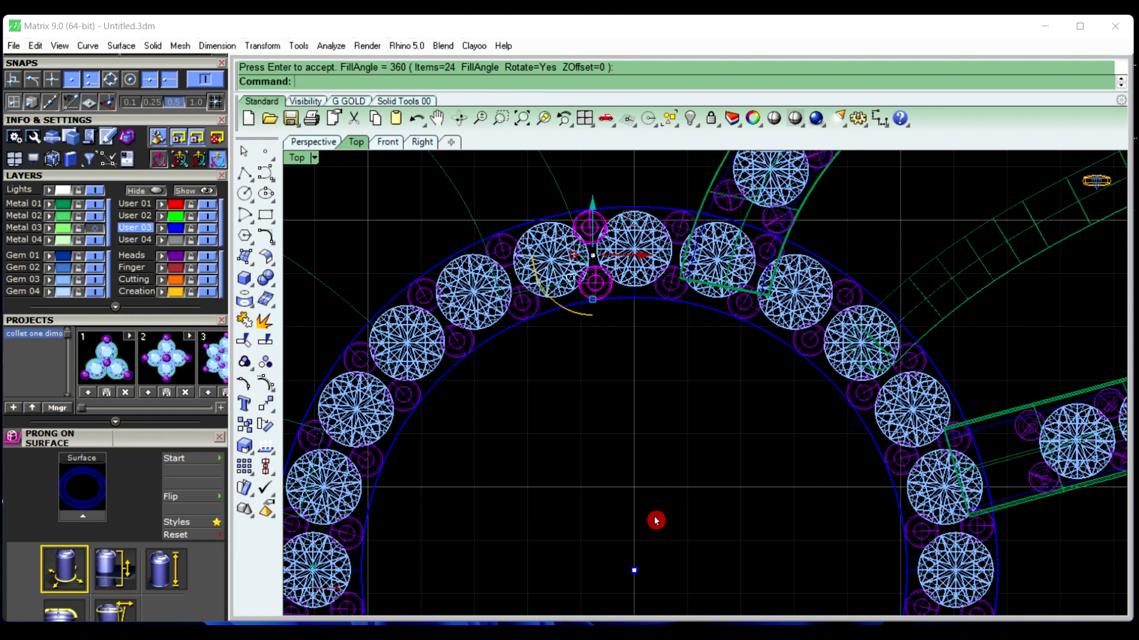
Examine the prong-set ring in perspective and from above, including where it meets the strands
left_click(315, 148)
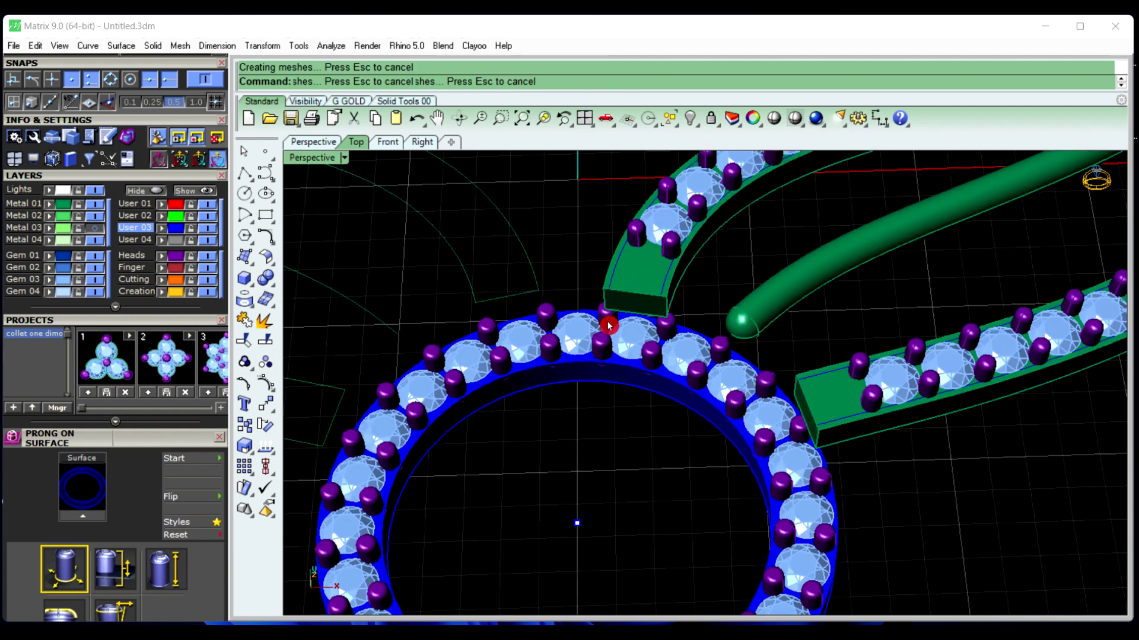
scroll(623, 355, "down", 4)
mouse_move(617, 465)
right_mouse_down()
mouse_move(777, 390)
mouse_move(771, 350)
mouse_move(681, 338)
mouse_move(582, 399)
mouse_move(604, 465)
mouse_move(541, 315)
right_mouse_up()
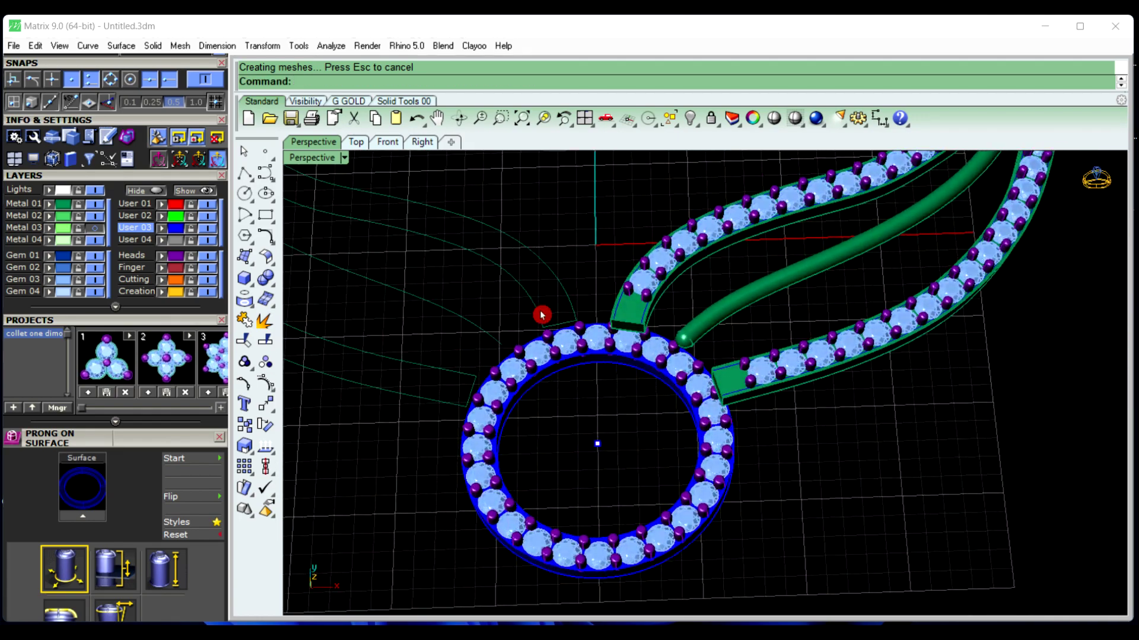
left_click(361, 144)
scroll(610, 402, "down", 5)
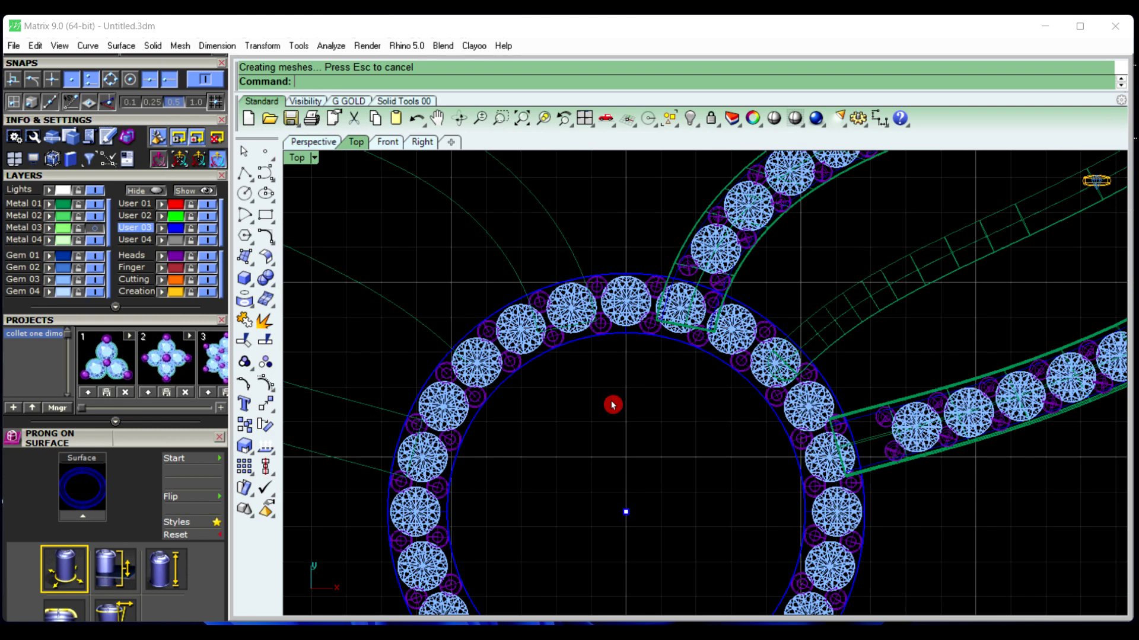
right_click_drag(722, 462, 718, 427)
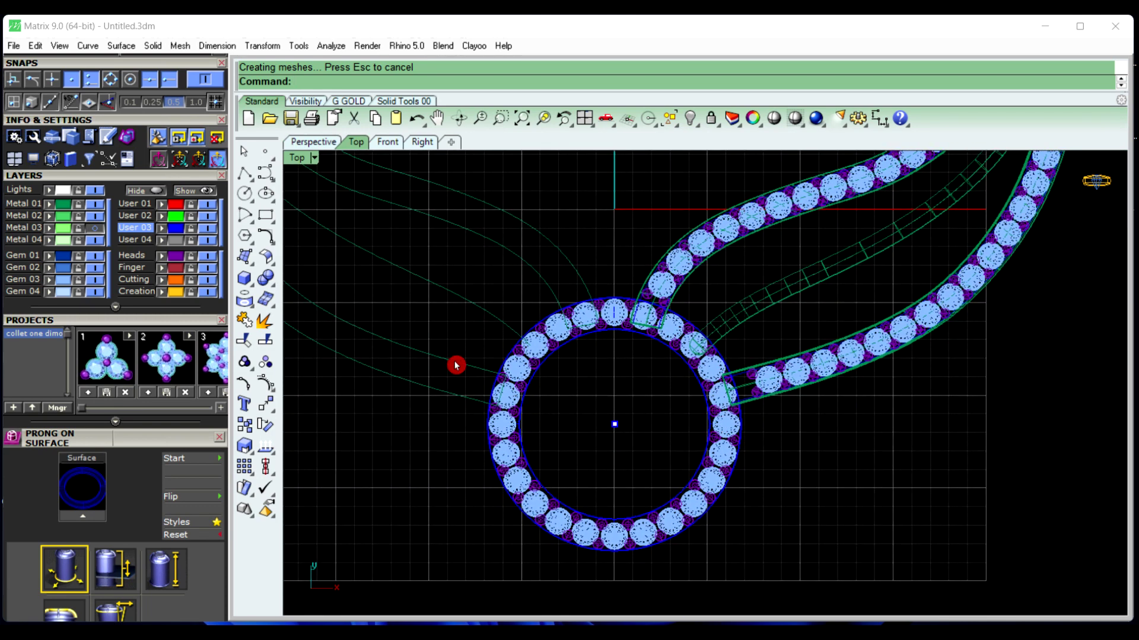
scroll(521, 360, "down", 2)
right_click_drag(614, 423, 611, 387)
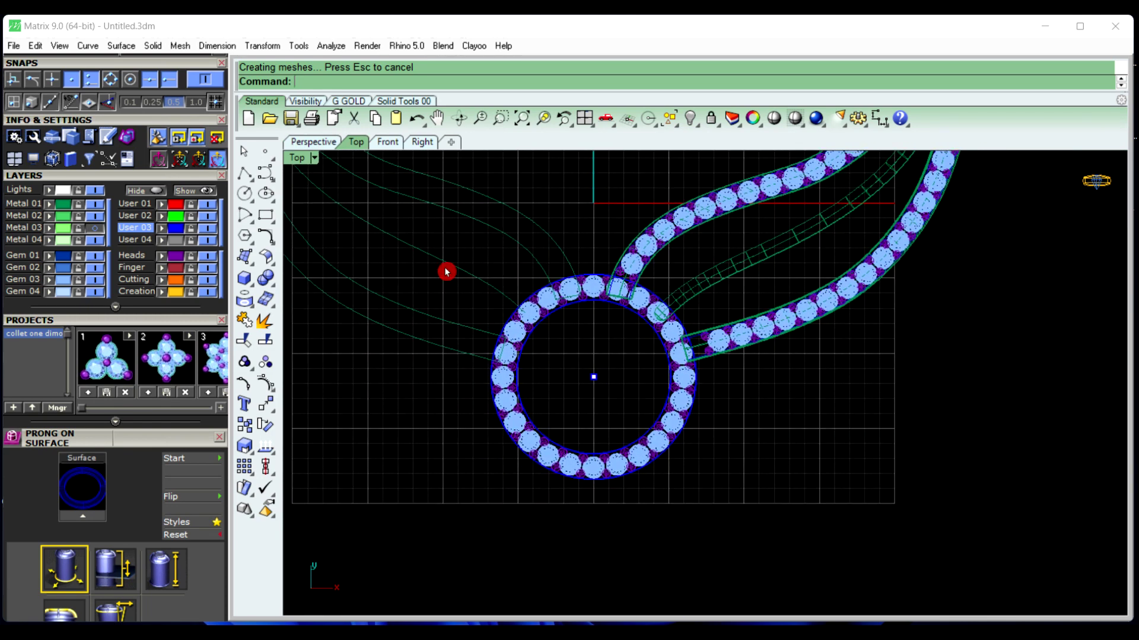
Group the ring with its gems, prongs and centre point, leaving the strands' gems and prongs out of the selection
left_click_drag(400, 248, 715, 550)
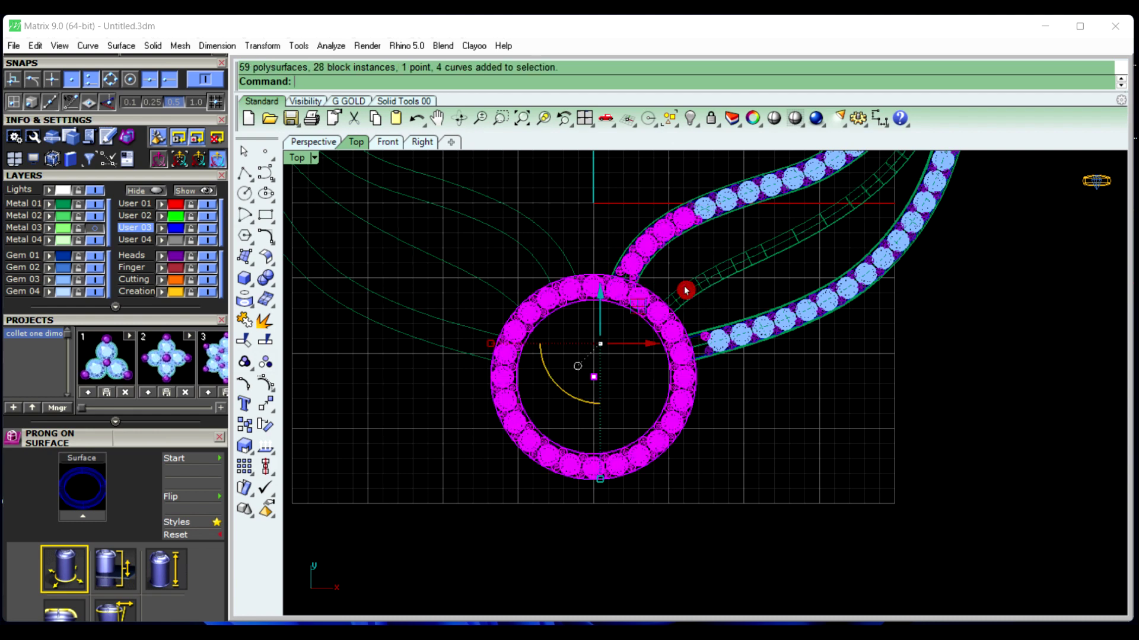
scroll(651, 246, "up", 4)
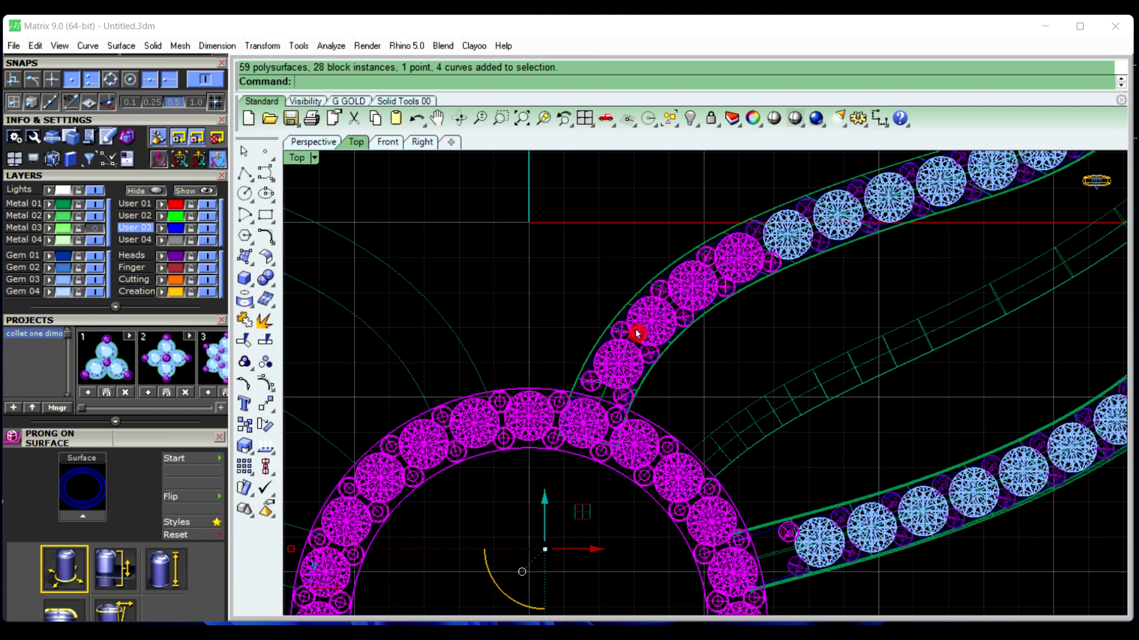
left_click_drag(583, 223, 801, 367, "ctrl")
left_click_drag(562, 296, 694, 384, "ctrl")
left_click(606, 375, "ctrl")
left_click(590, 384, "ctrl")
left_click(626, 402, "ctrl")
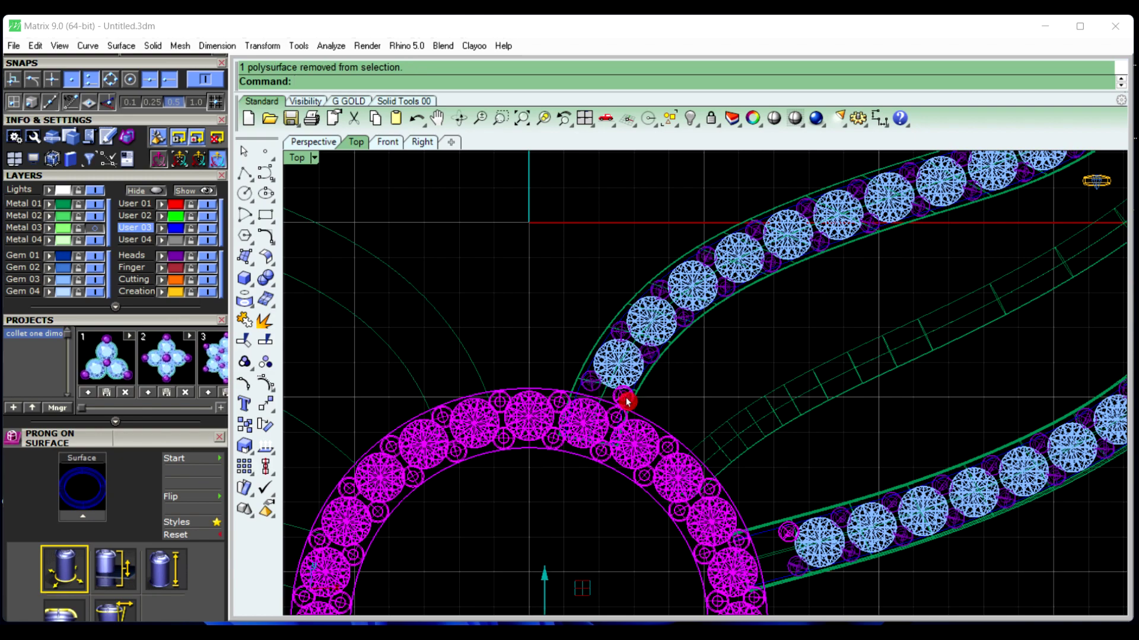
left_click(784, 536, "ctrl")
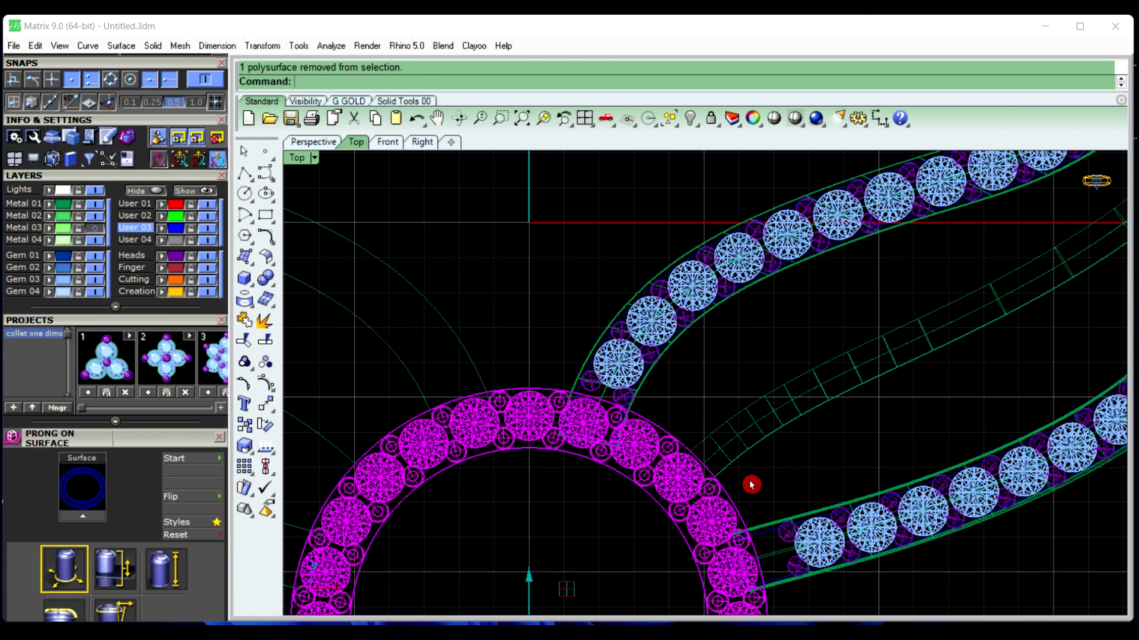
scroll(682, 438, "down", 2)
scroll(666, 363, "up", 4)
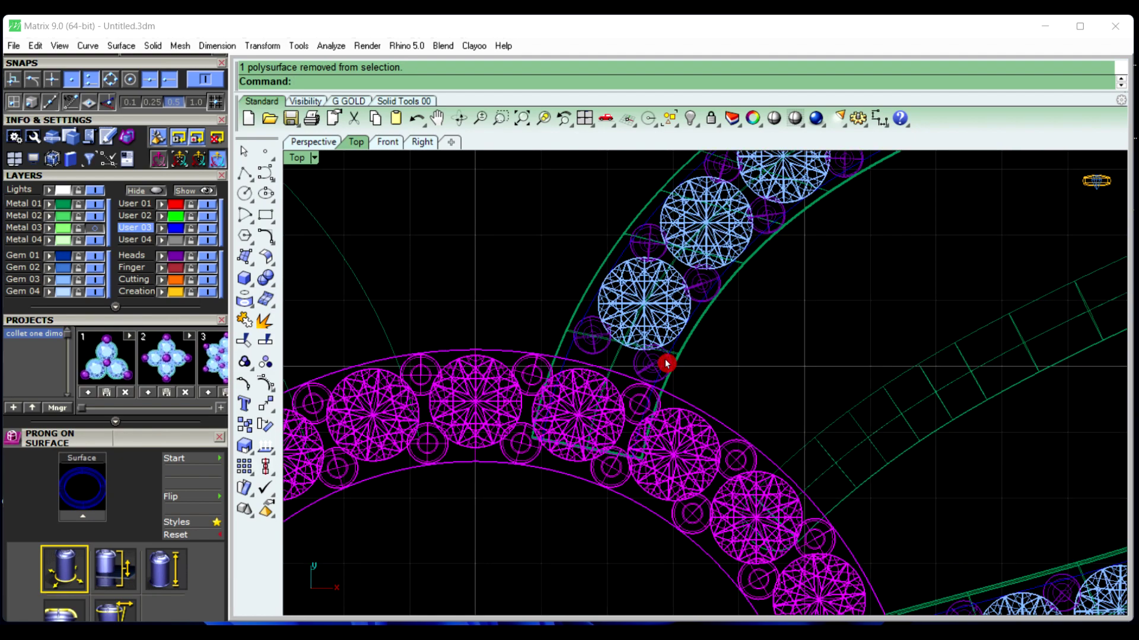
scroll(666, 363, "down", 3)
scroll(666, 363, "down", 2)
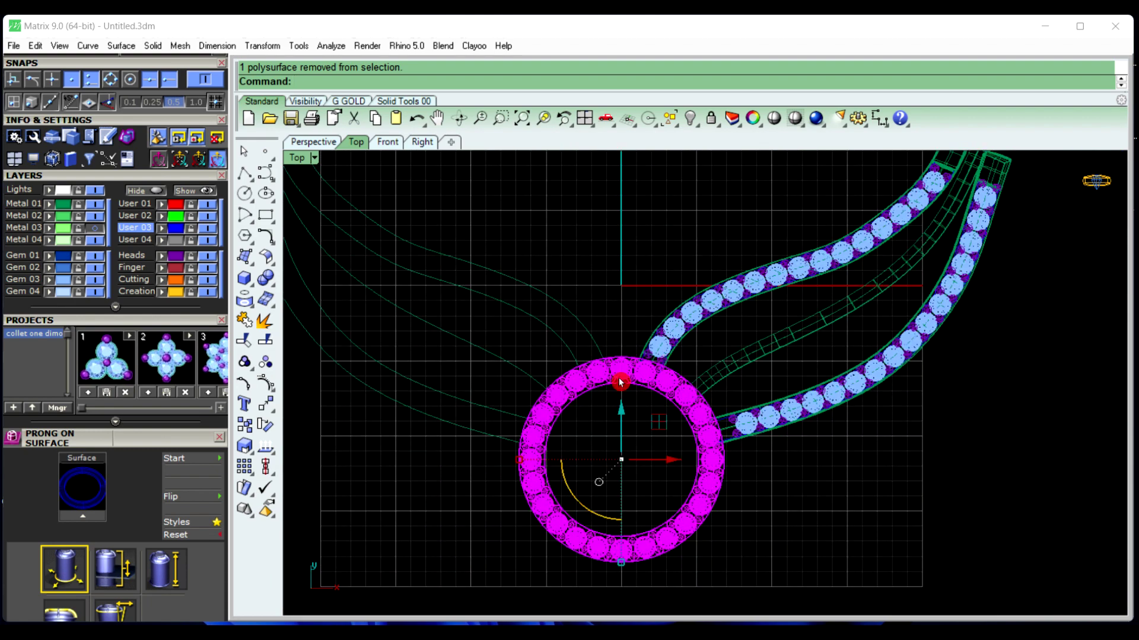
left_click(247, 366)
left_click(381, 485)
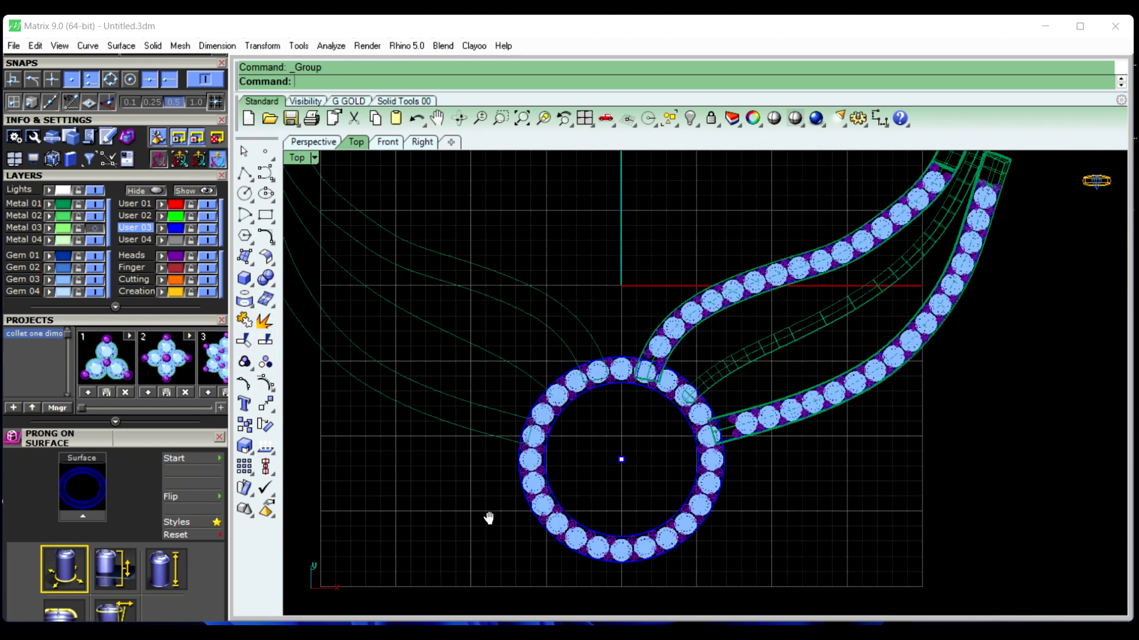
Show all hidden objects to bring back the seven-gem cluster at the ring's centre
right_click_drag(489, 518, 495, 510)
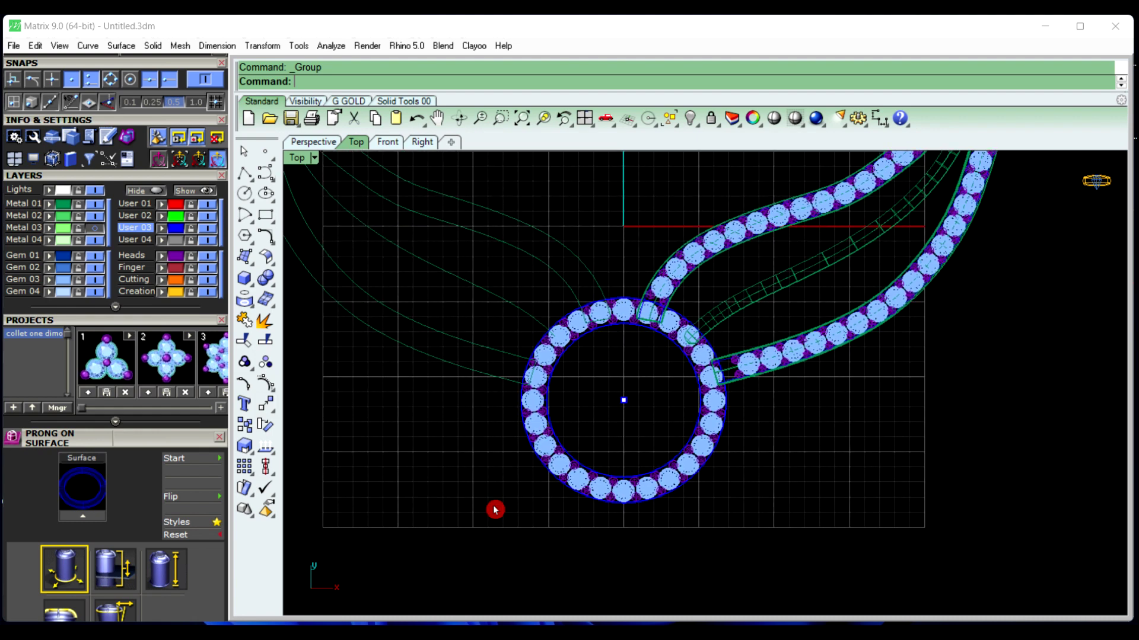
left_click(701, 128)
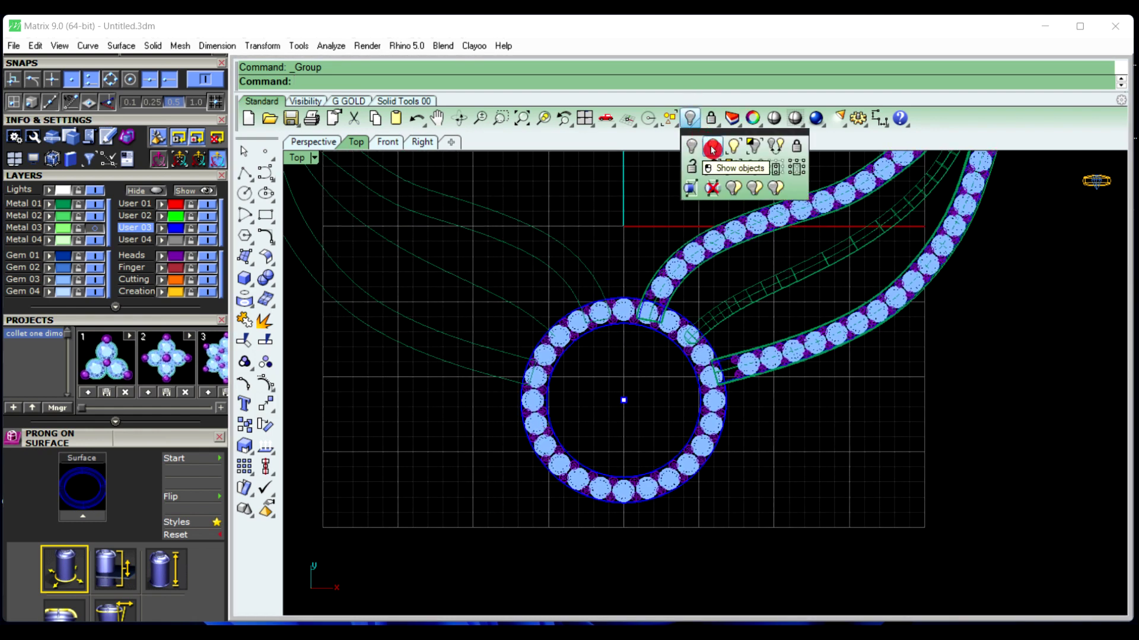
left_click(708, 148)
scroll(490, 436, "down", 3)
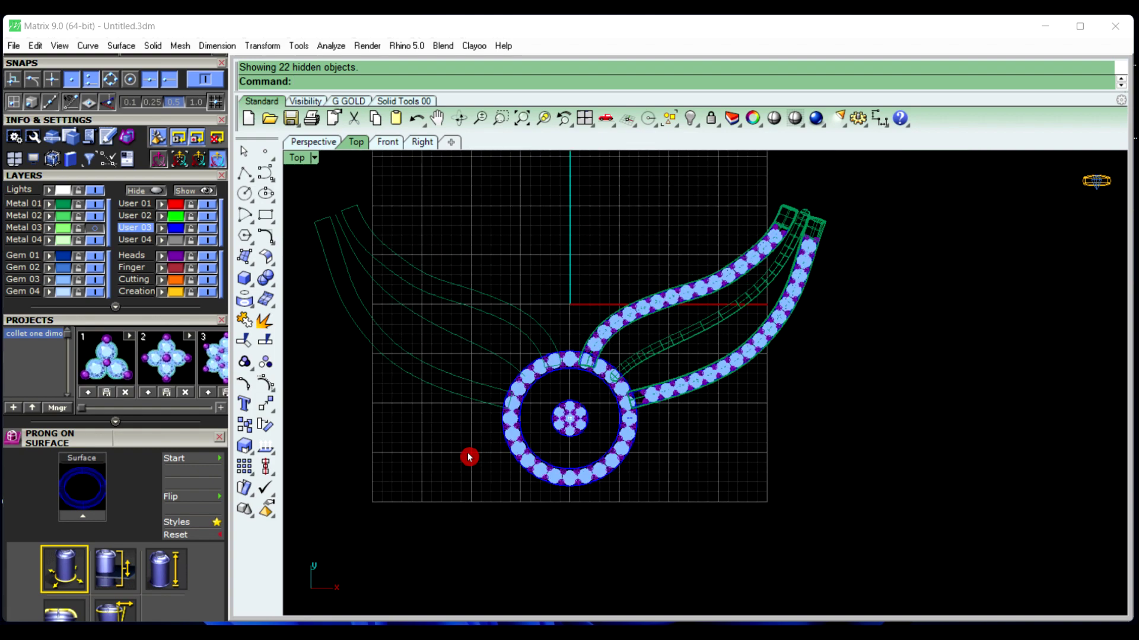
scroll(466, 356, "up", 1)
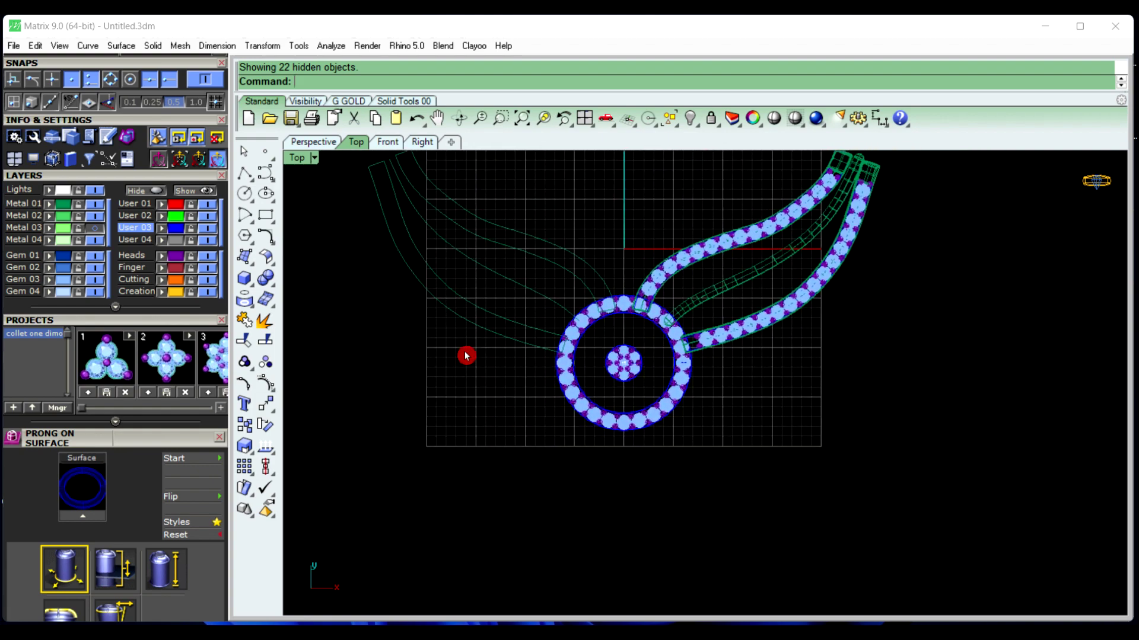
Delete the seven unused guide curves on the side of the necklace opposite the gem-set strands
left_click(309, 145)
right_click_drag(531, 383, 726, 387)
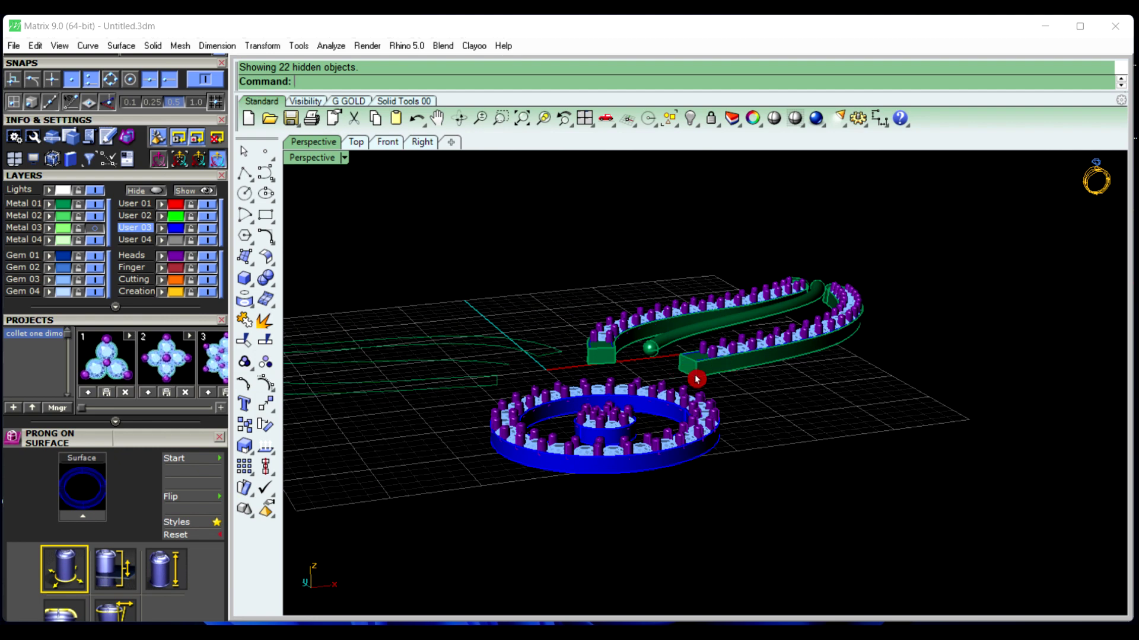
left_click(623, 467)
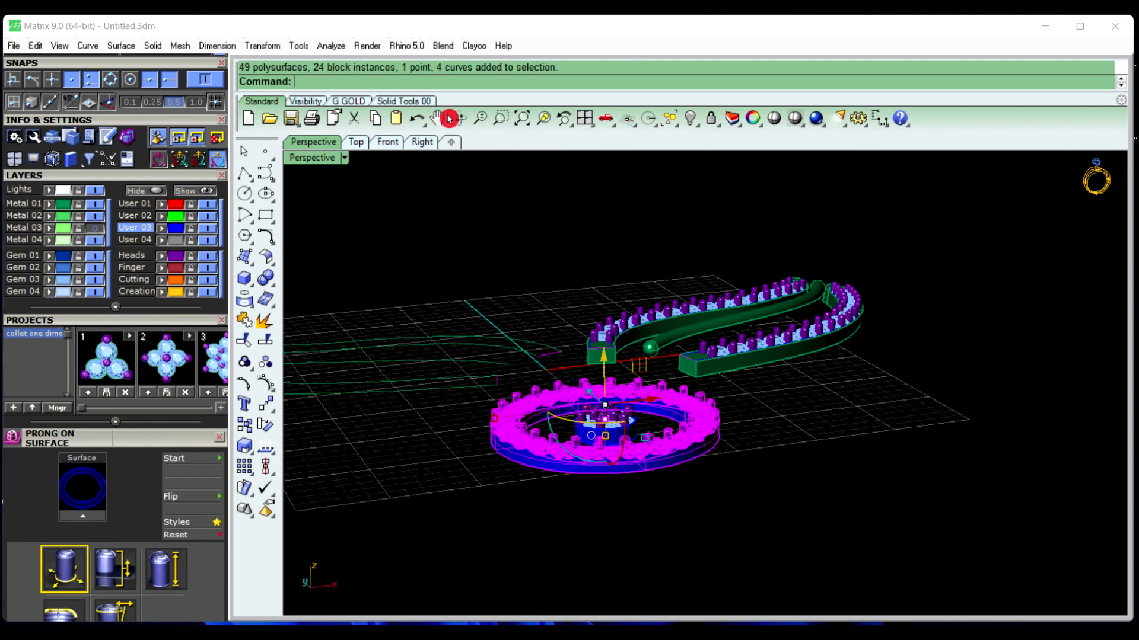
left_click(390, 142)
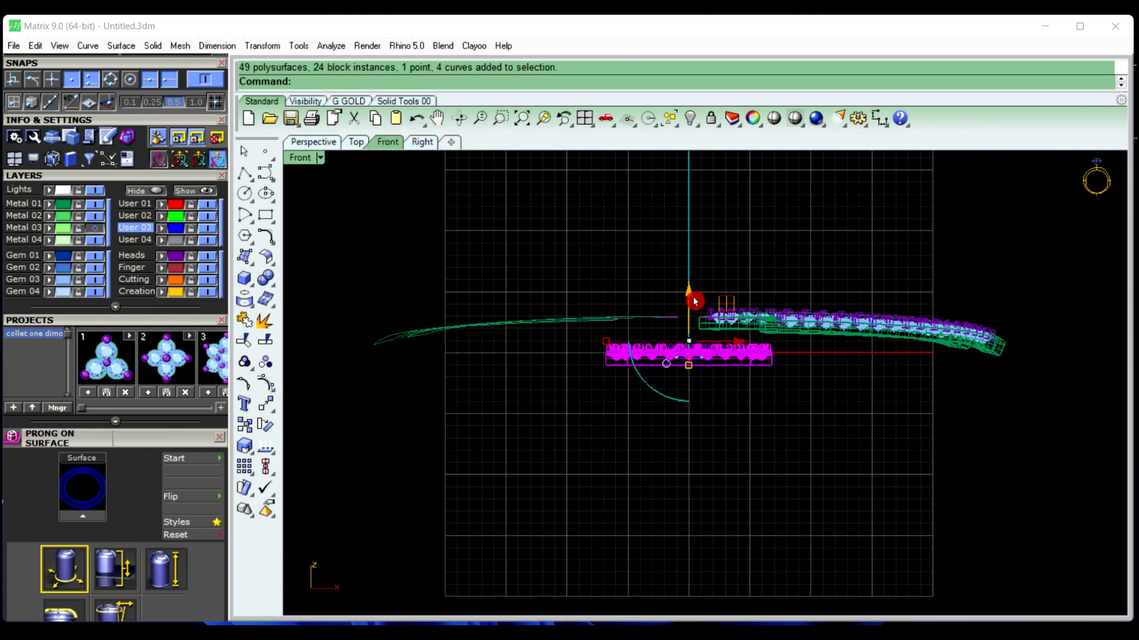
scroll(695, 302, "up", 2)
left_click(658, 287)
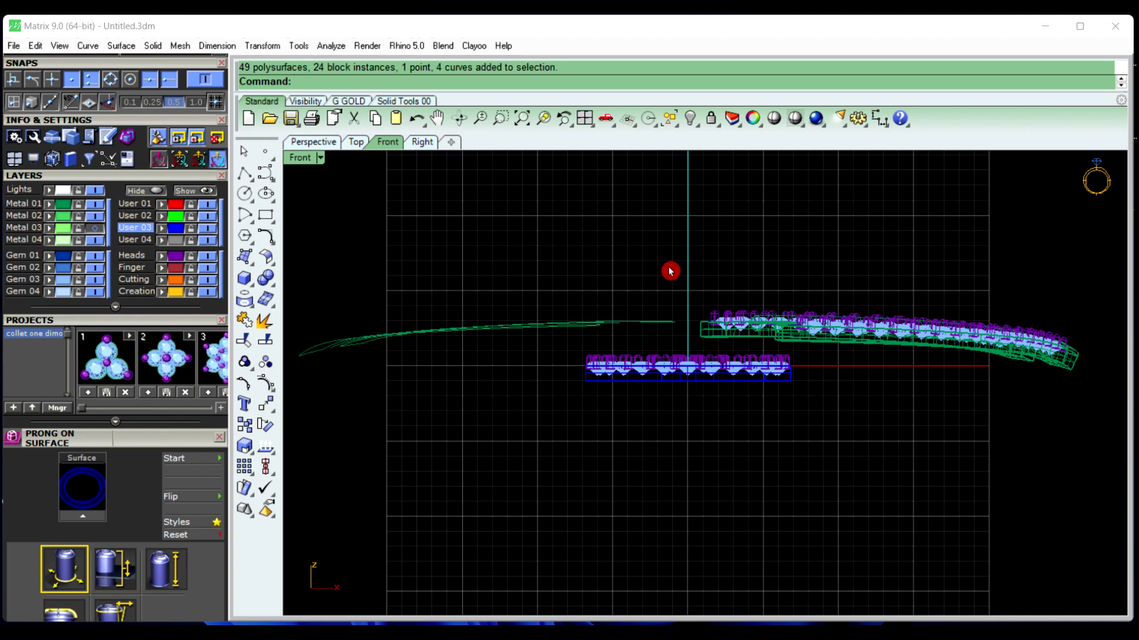
scroll(671, 271, "down", 1)
left_click_drag(329, 280, 680, 346)
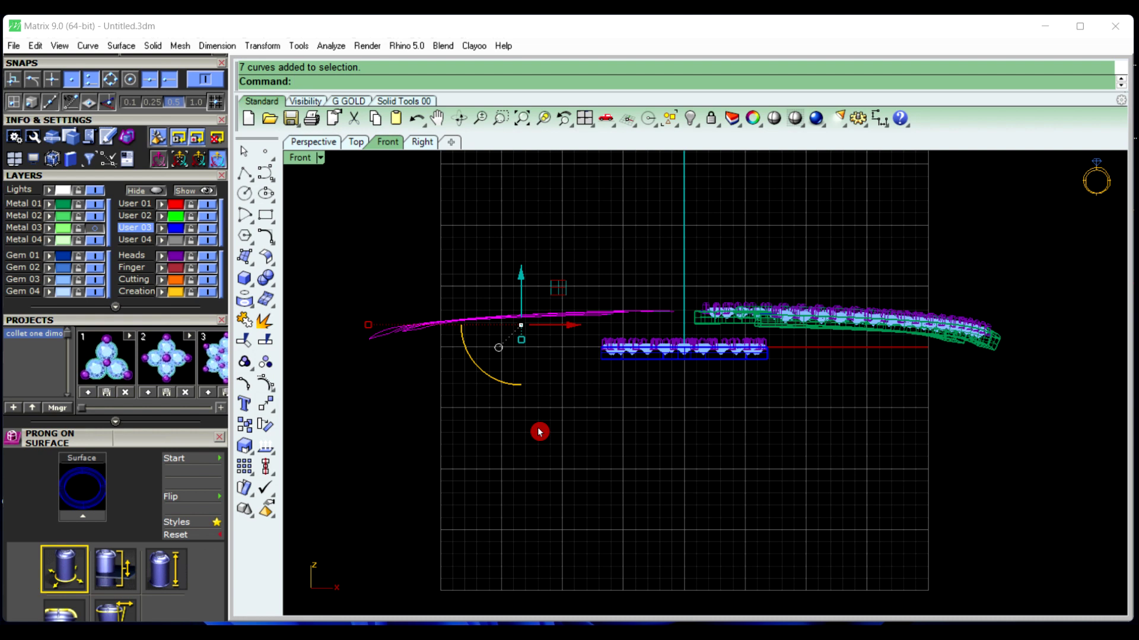
key("Delete")
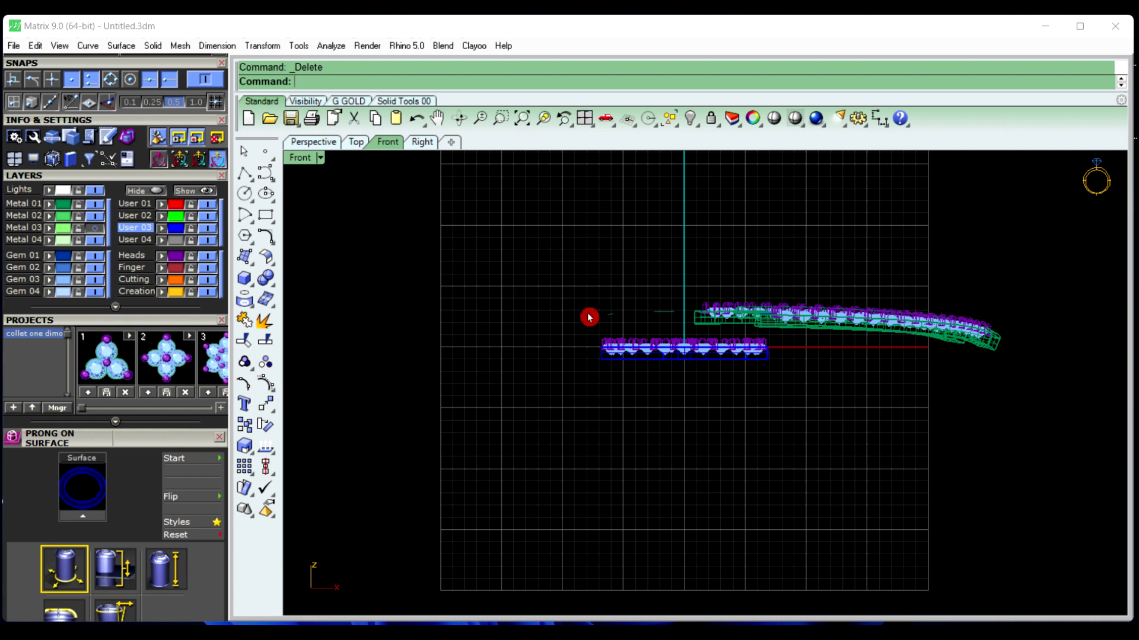
Raise the grouped gem-set ring vertically until it sits at the height of the strands
left_click_drag(591, 289, 679, 335)
scroll(690, 279, "up", 4)
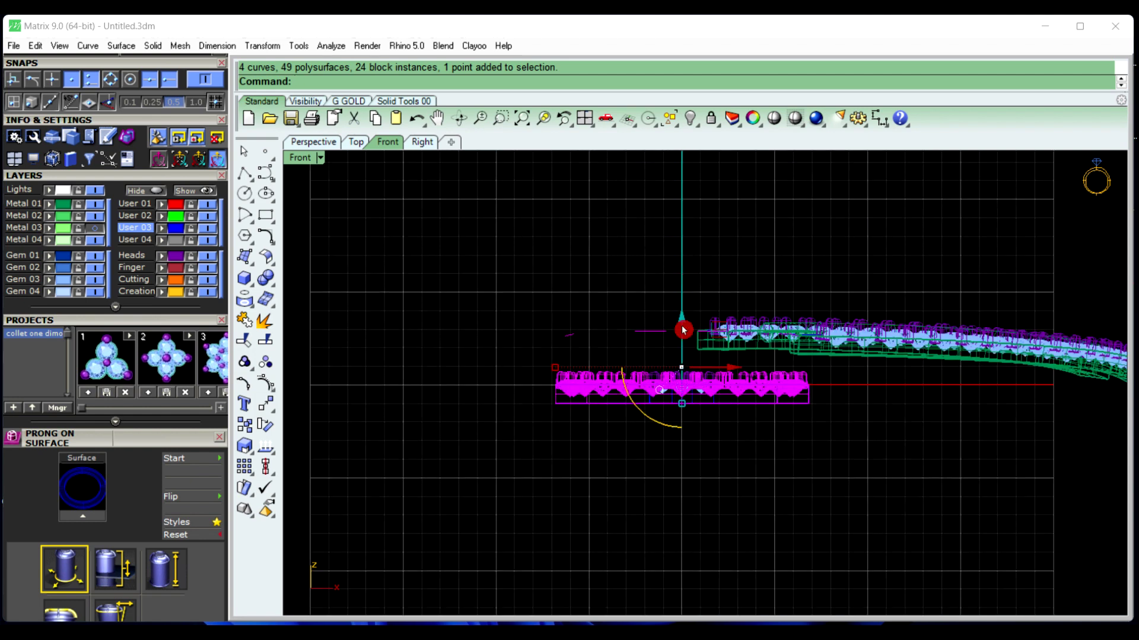
left_click_drag(682, 361, 681, 276)
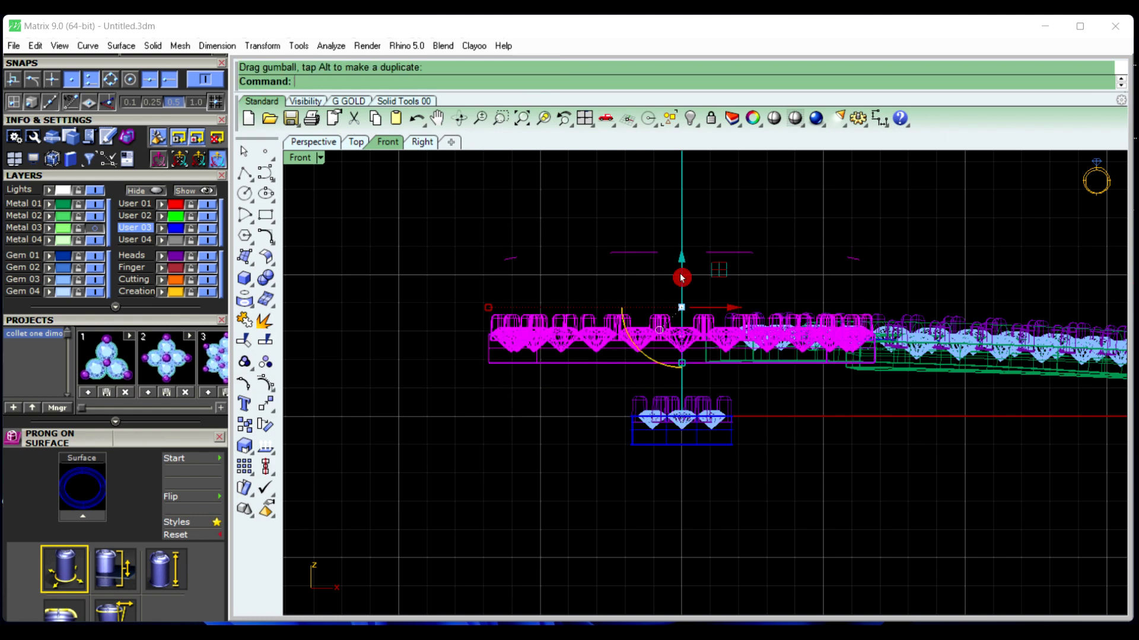
left_click(513, 427)
Examine in perspective how the raised ring's gems and prongs meet the ends of the three strands
left_click(330, 146)
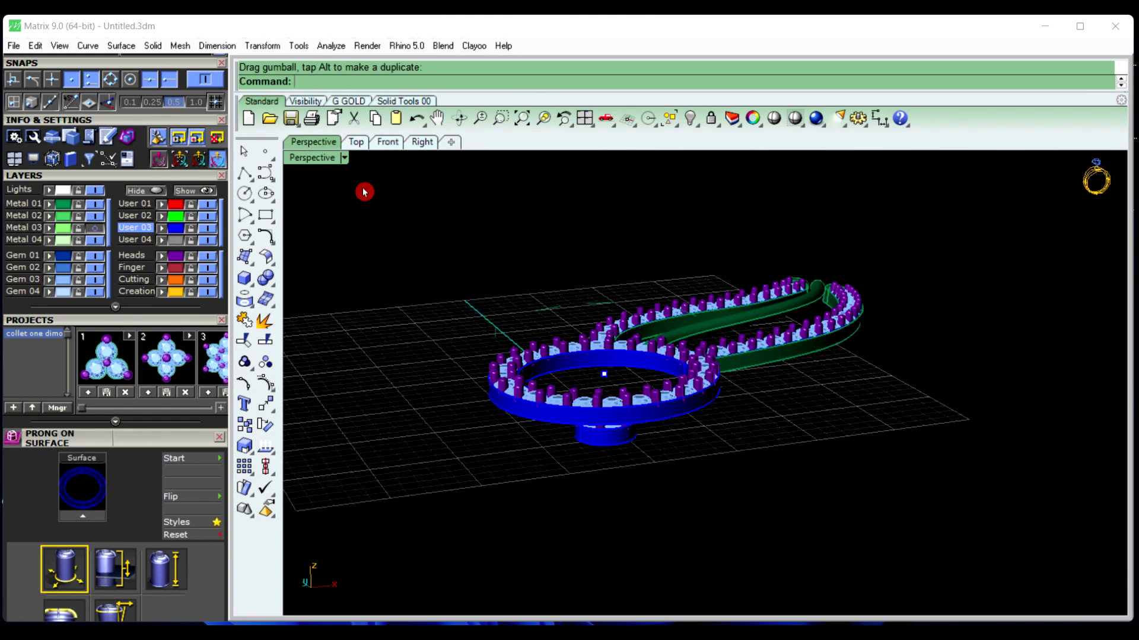
right_click_drag(363, 190, 668, 371)
scroll(668, 372, "up", 5)
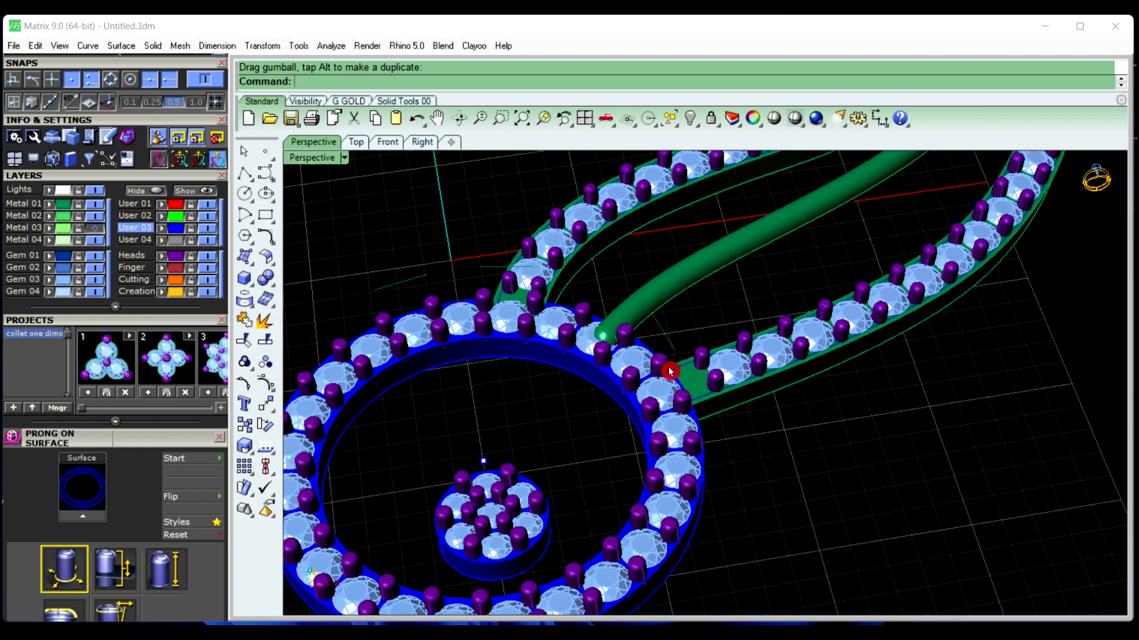
scroll(747, 396, "down", 5)
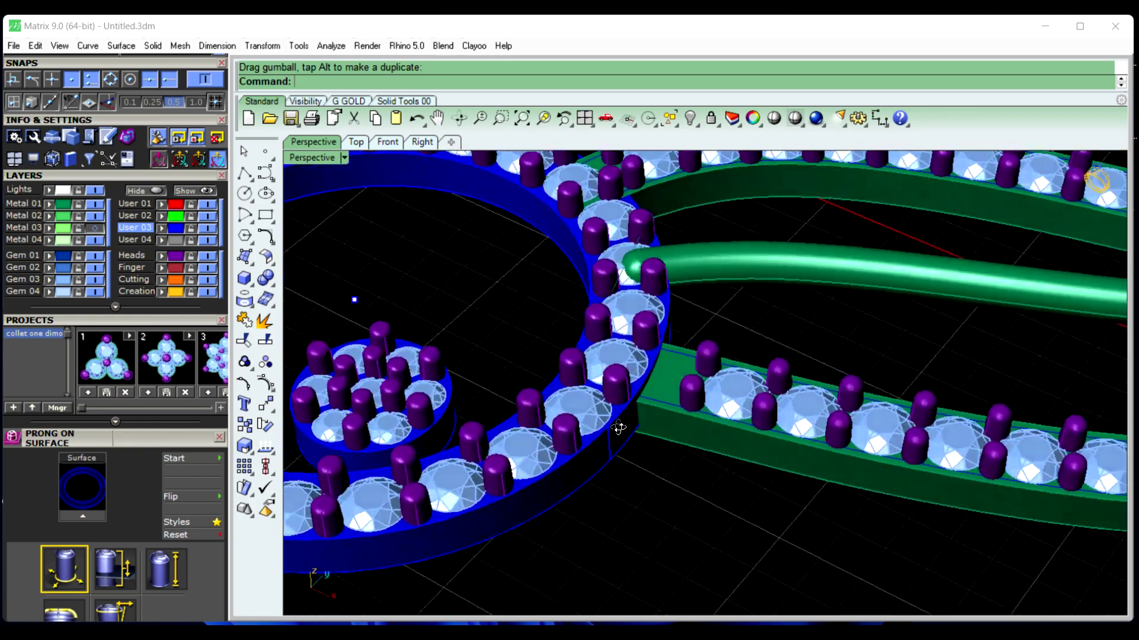
right_click_drag(659, 465, 625, 431)
scroll(640, 272, "up", 4)
scroll(644, 273, "up", 3)
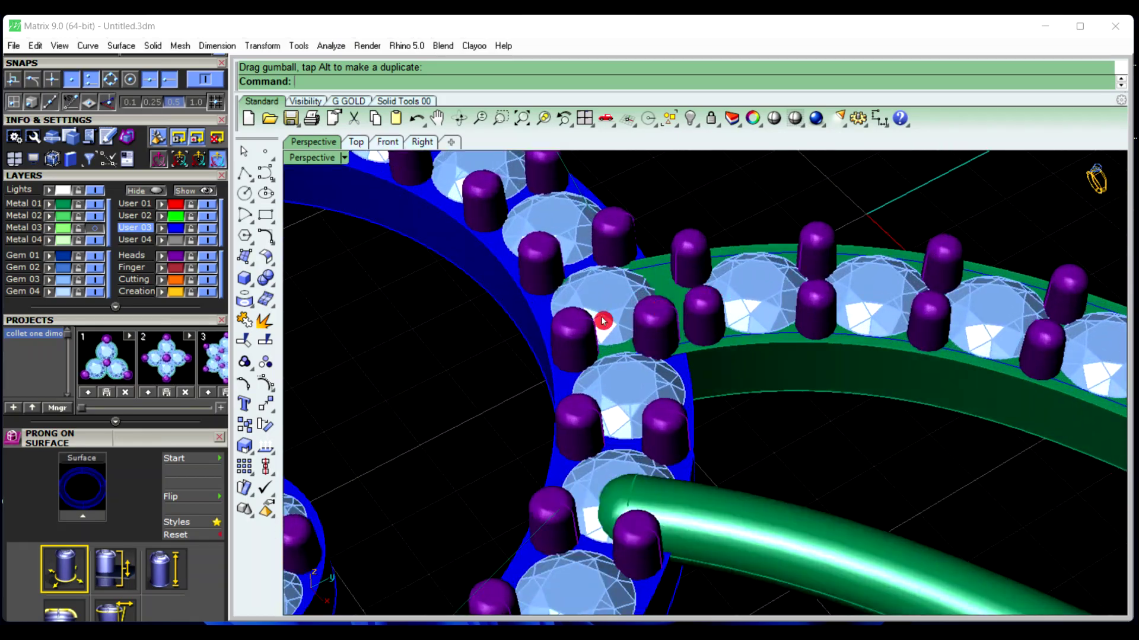
right_click_drag(603, 321, 753, 566)
scroll(741, 351, "up", 5)
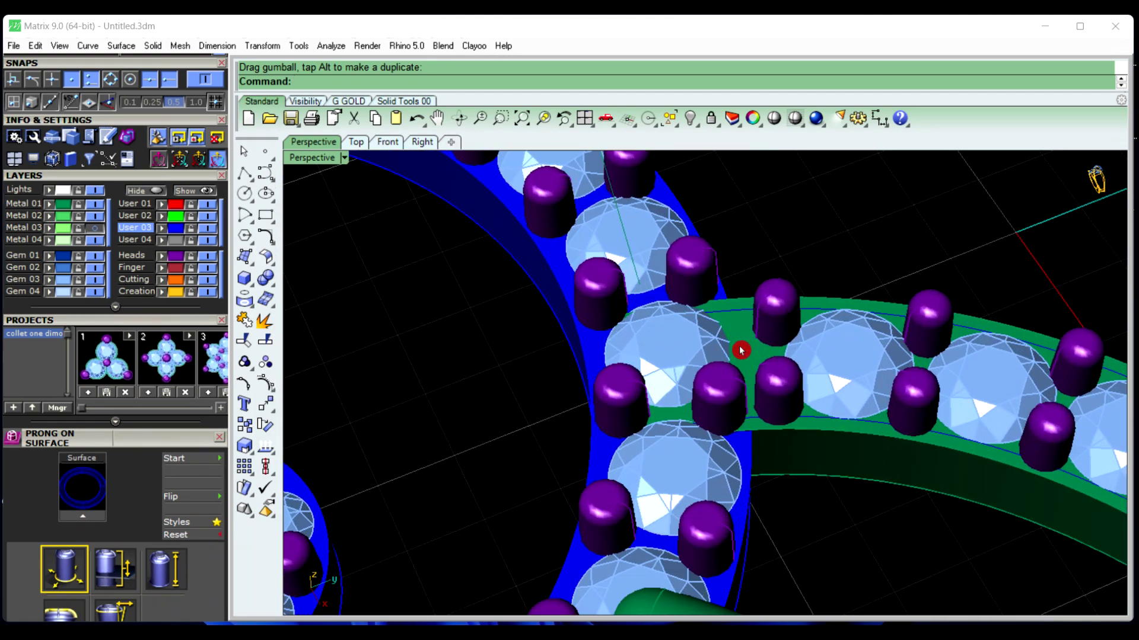
right_click_drag(748, 339, 773, 460)
scroll(806, 391, "down", 5)
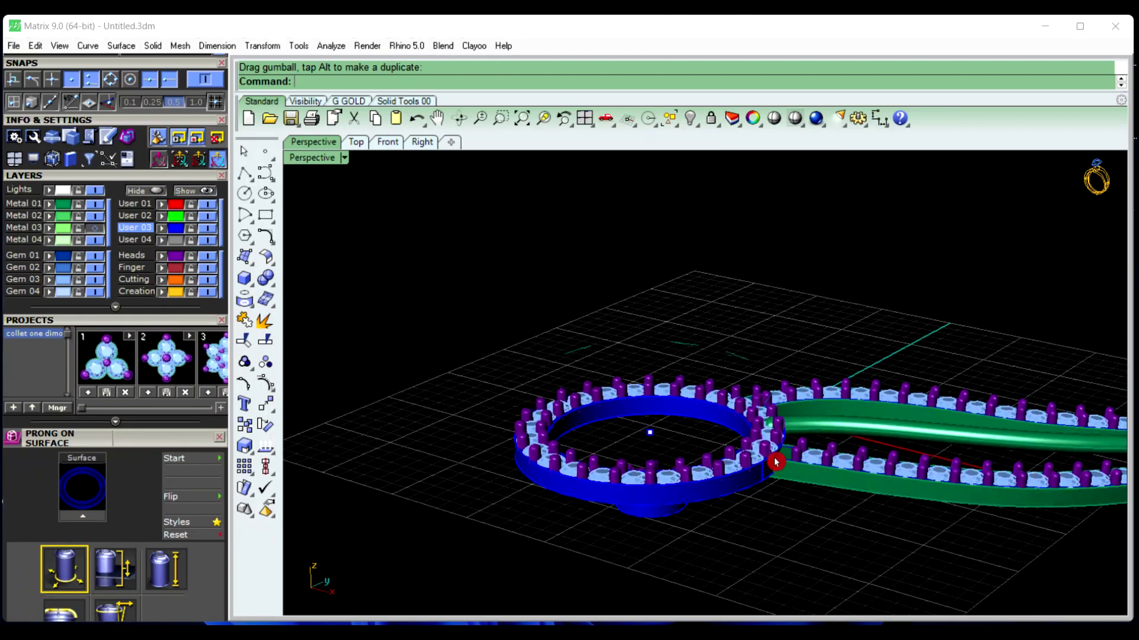
Lower the grouped ring slightly along the vertical axis and check how it overlaps the strand ends
scroll(745, 475, "up", 5)
left_click(739, 480)
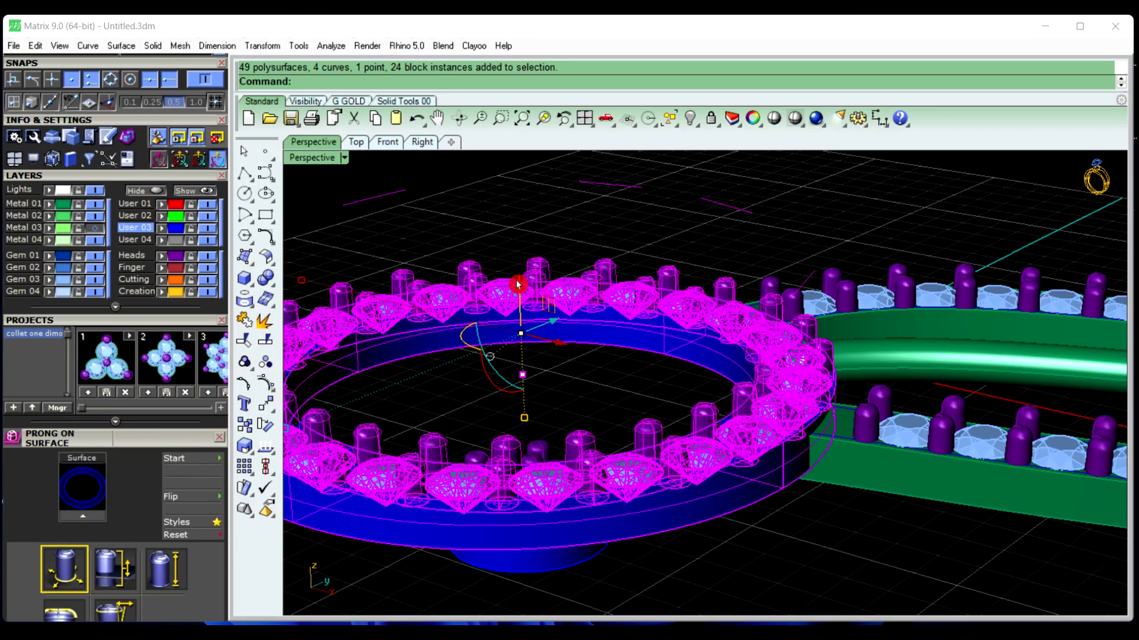
left_click_drag(519, 283, 529, 298)
left_click(874, 544)
right_click_drag(876, 542, 795, 608)
scroll(878, 311, "up", 9)
scroll(878, 311, "down", 4)
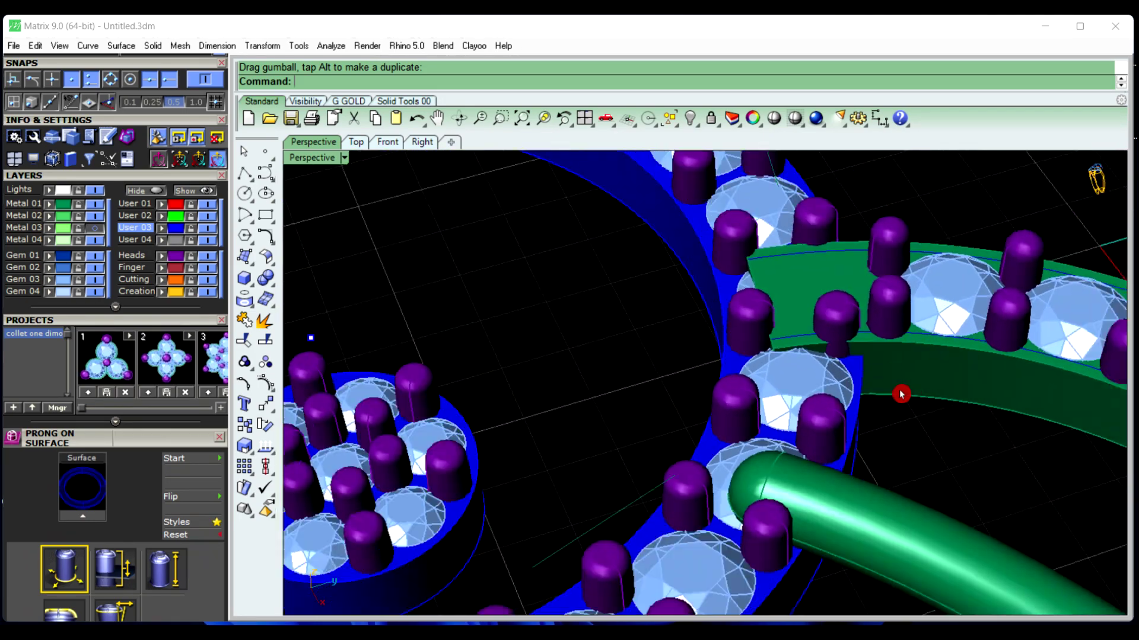
mouse_move(902, 409)
right_mouse_down()
mouse_move(822, 333)
mouse_move(795, 283)
mouse_move(300, 394)
mouse_move(936, 394)
mouse_move(935, 382)
mouse_move(870, 379)
mouse_move(875, 355)
mouse_move(918, 334)
right_mouse_up()
left_click(763, 219)
scroll(792, 278, "down", 5)
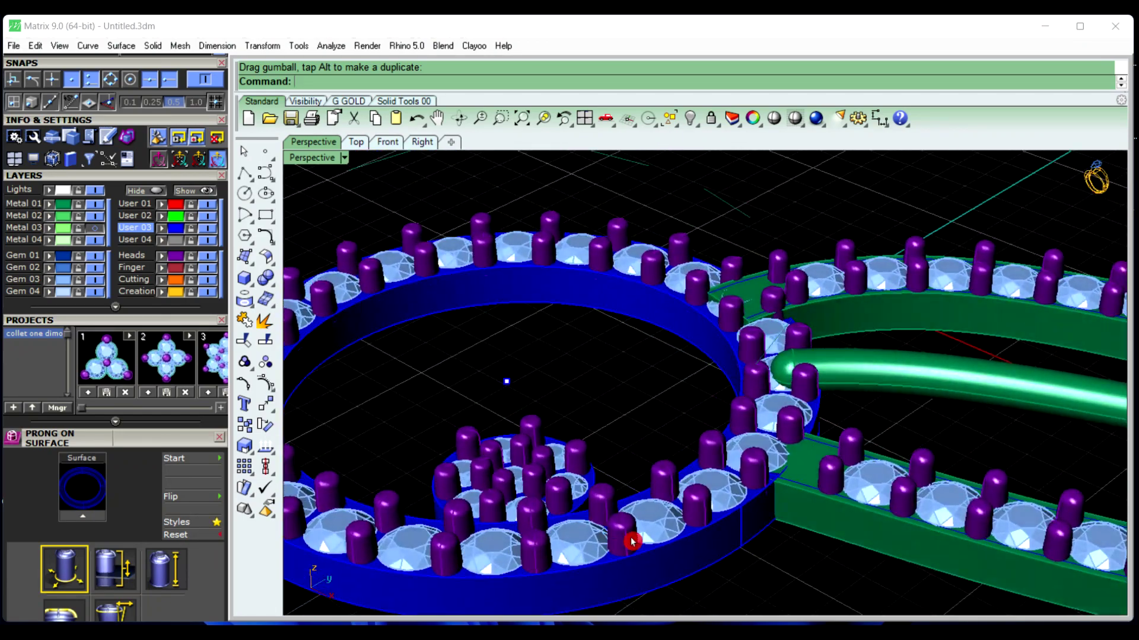
Raise the grouped ring slightly so its gems sit just above the strand ends
left_click(671, 520)
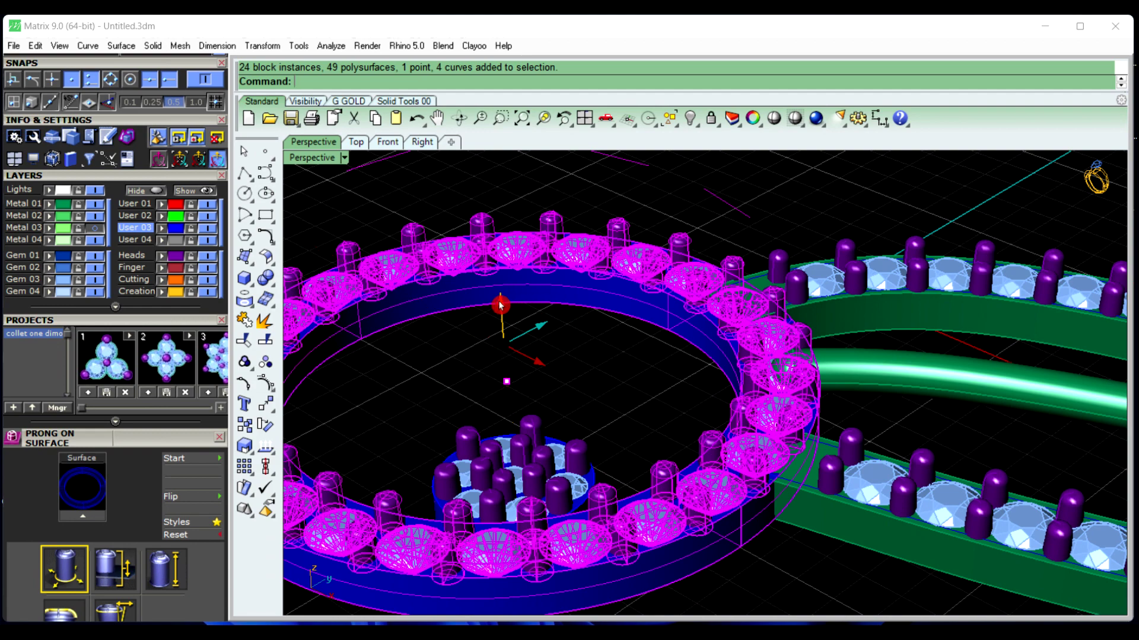
left_click_drag(500, 305, 499, 280)
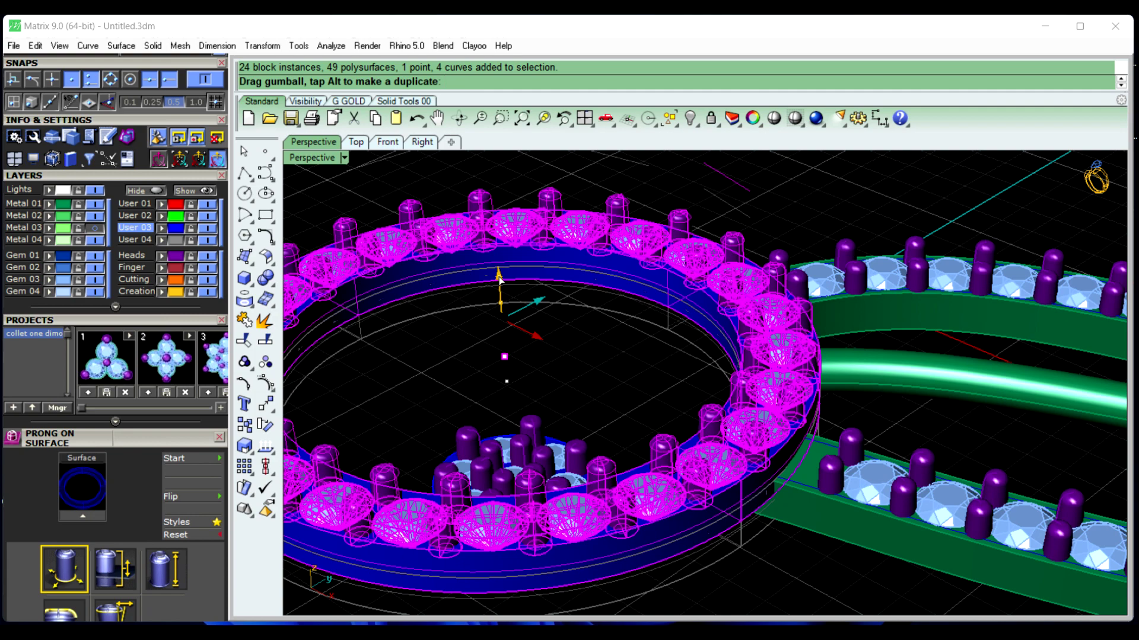
left_click_drag(500, 280, 502, 287)
scroll(717, 390, "down", 6)
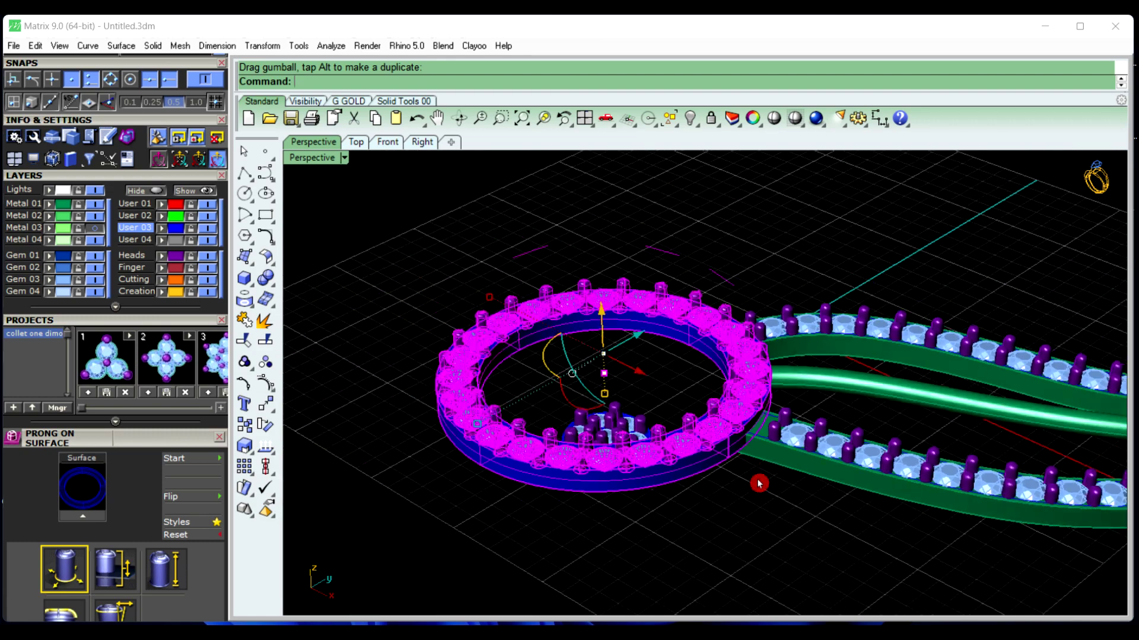
left_click(751, 537)
Ungroup the ring from its gems, prongs, curves and centre point
right_click_drag(751, 537, 866, 486)
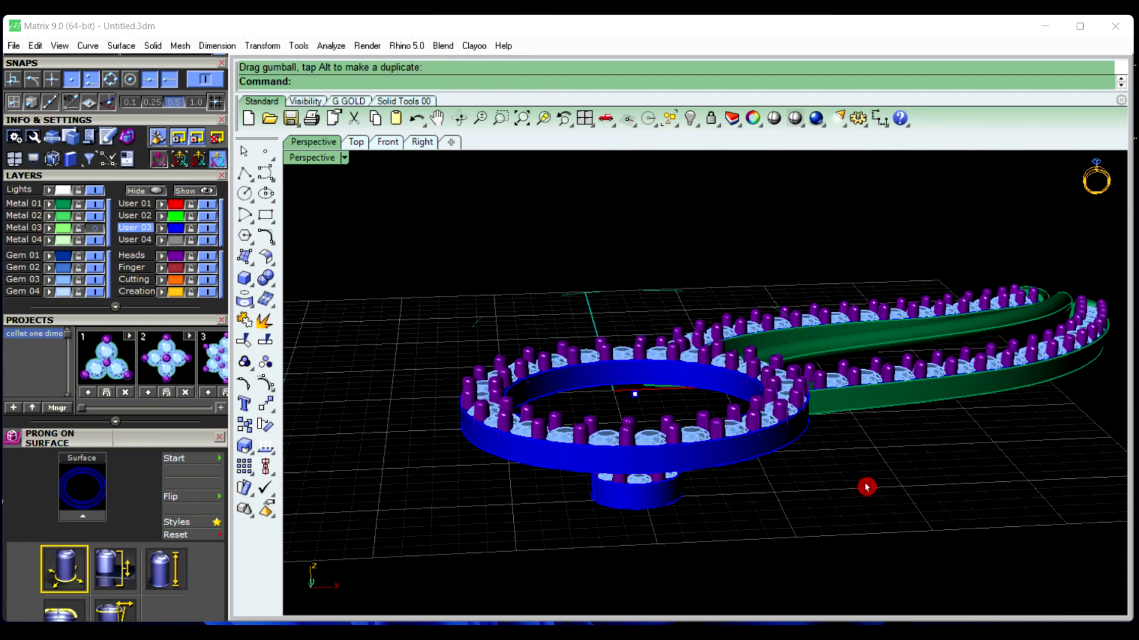
scroll(689, 479, "up", 3)
left_click(692, 463)
scroll(790, 516, "down", 3)
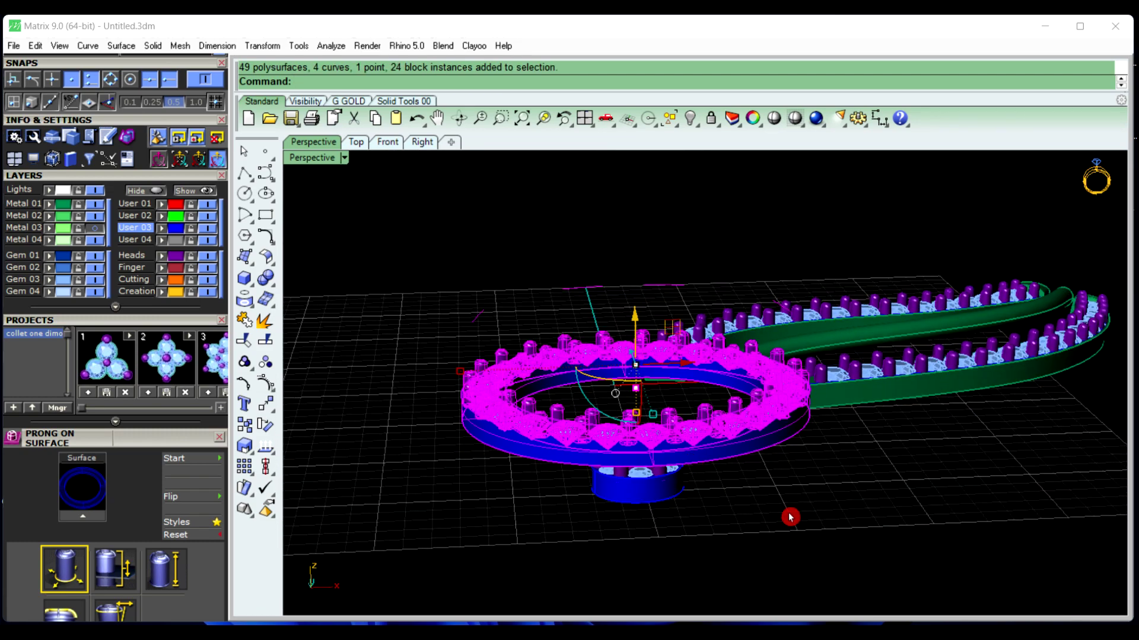
right_click_drag(791, 515, 761, 488)
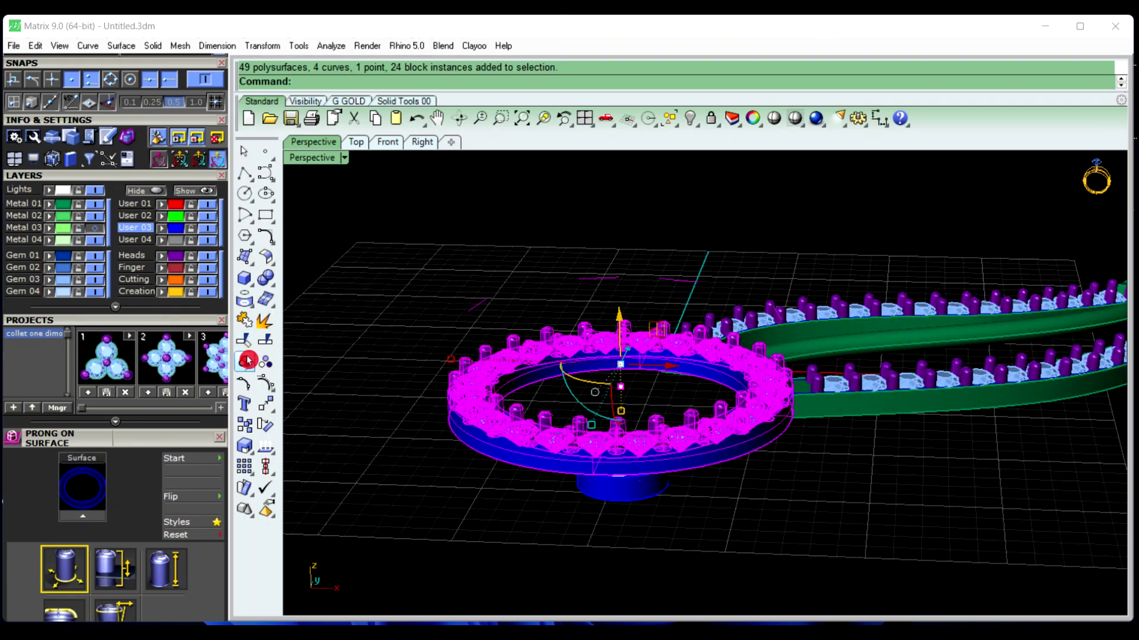
left_click(270, 367)
left_click(424, 442)
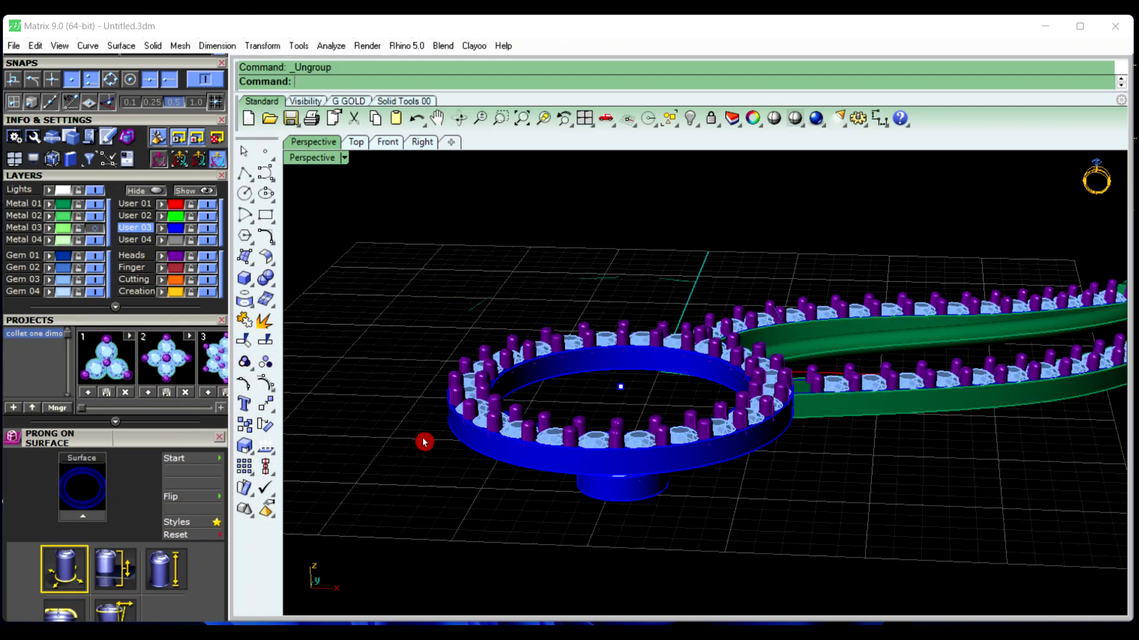
Turn on the solid edit points of the ring's metal body
left_click(522, 466)
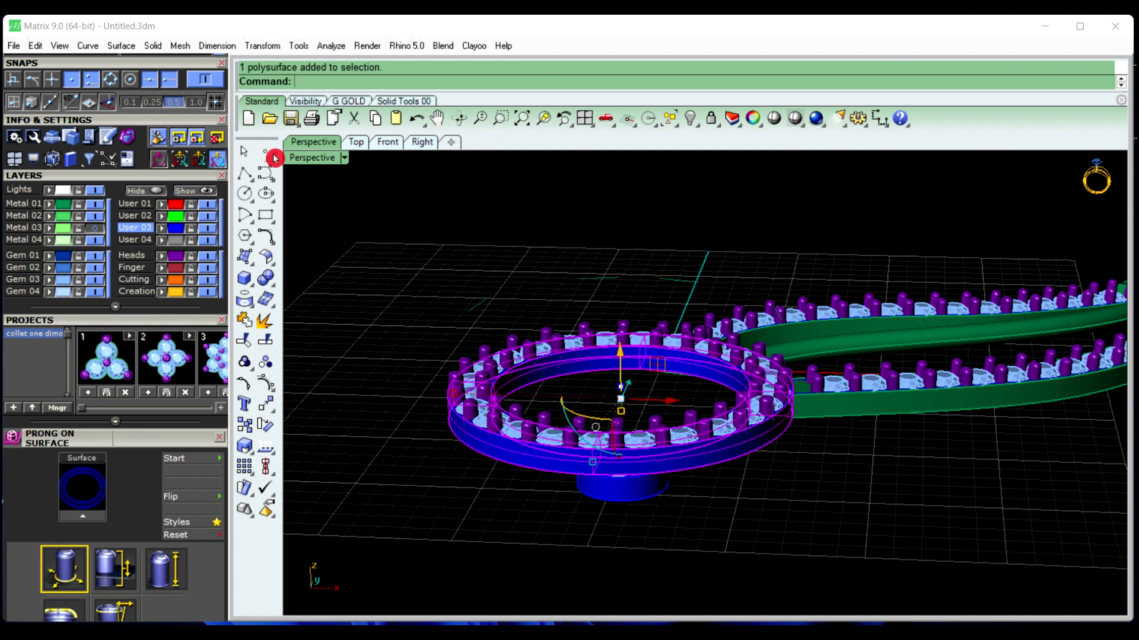
left_click_drag(120, 127, 125, 333)
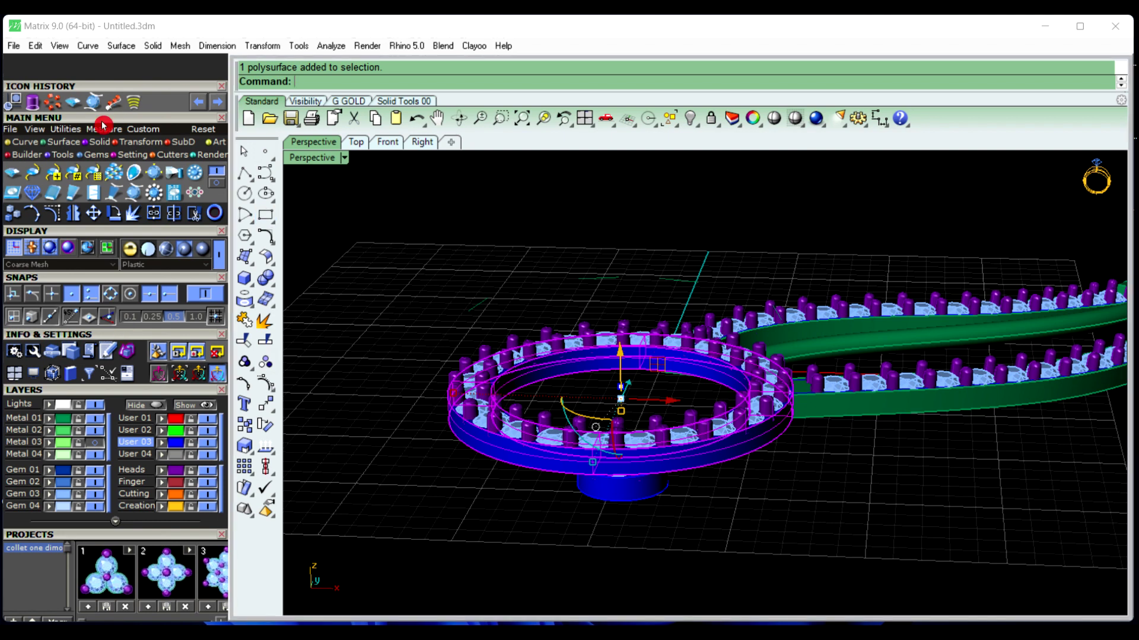
left_click(103, 144)
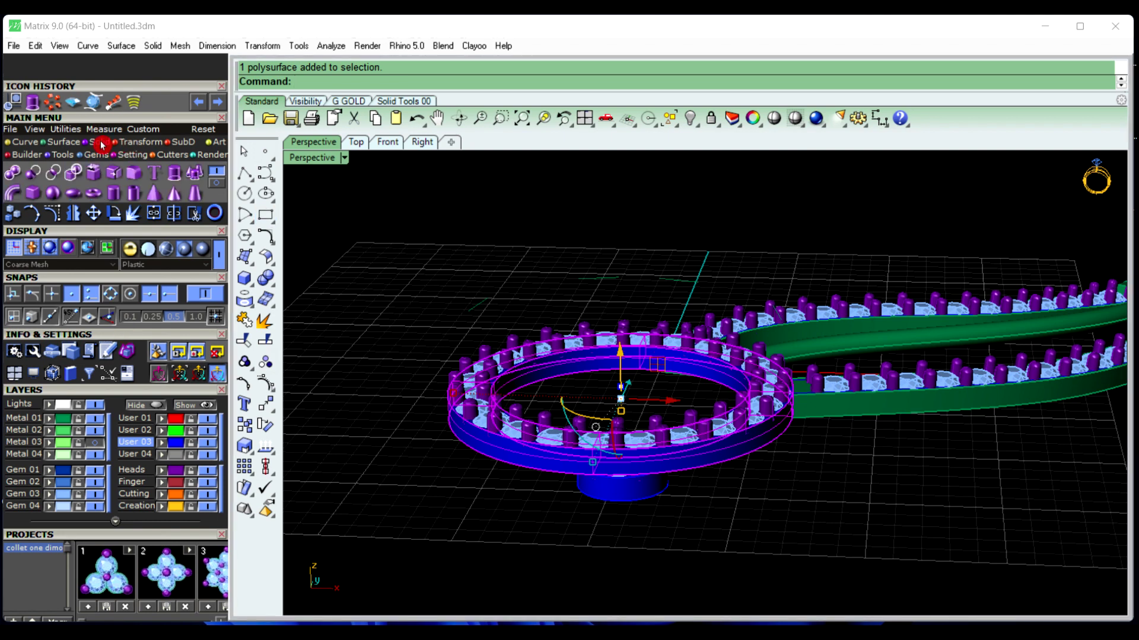
left_click(215, 181)
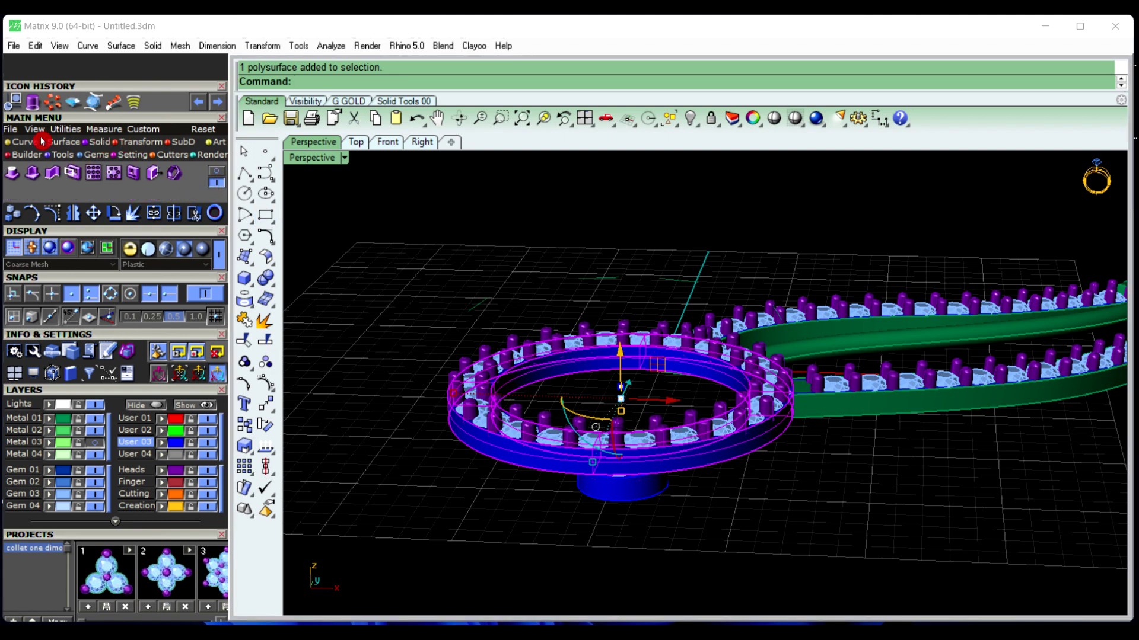
left_click(69, 153)
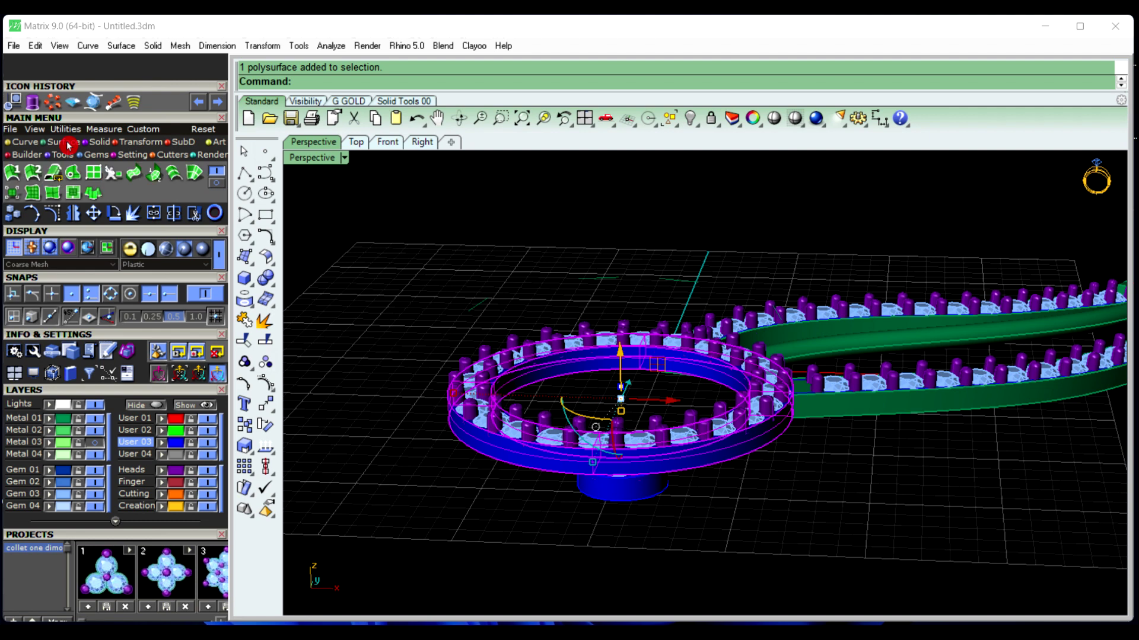
left_click(217, 181)
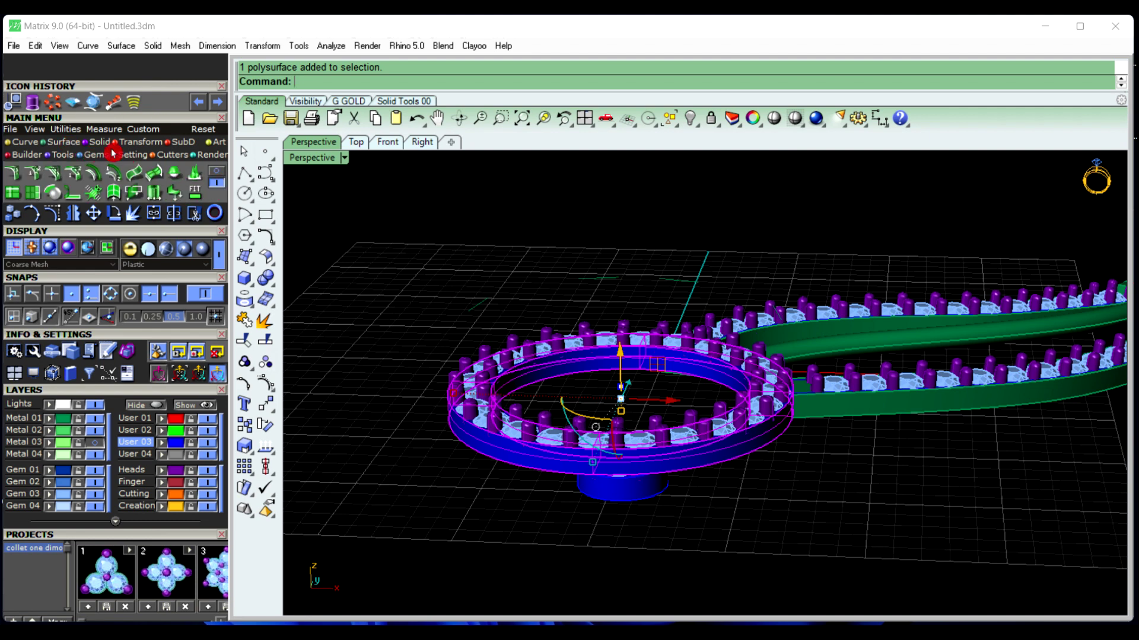
left_click(145, 153)
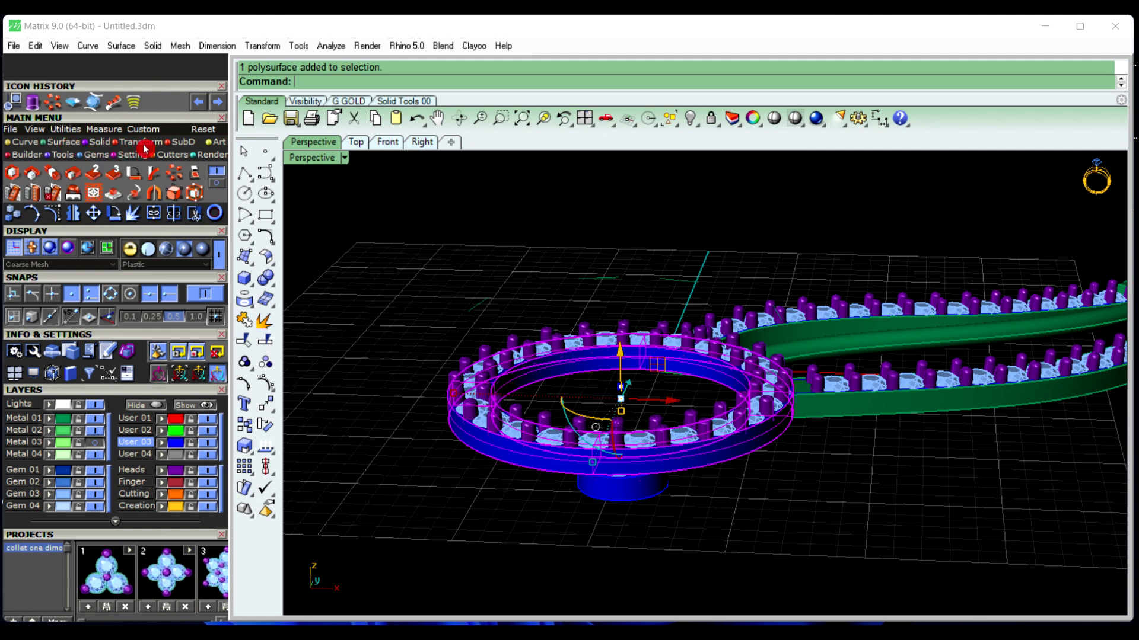
left_click(178, 195)
Select the edit points on the ring body's lower edge and move them down to the level of the strand's underside
right_click_drag(519, 531, 549, 425)
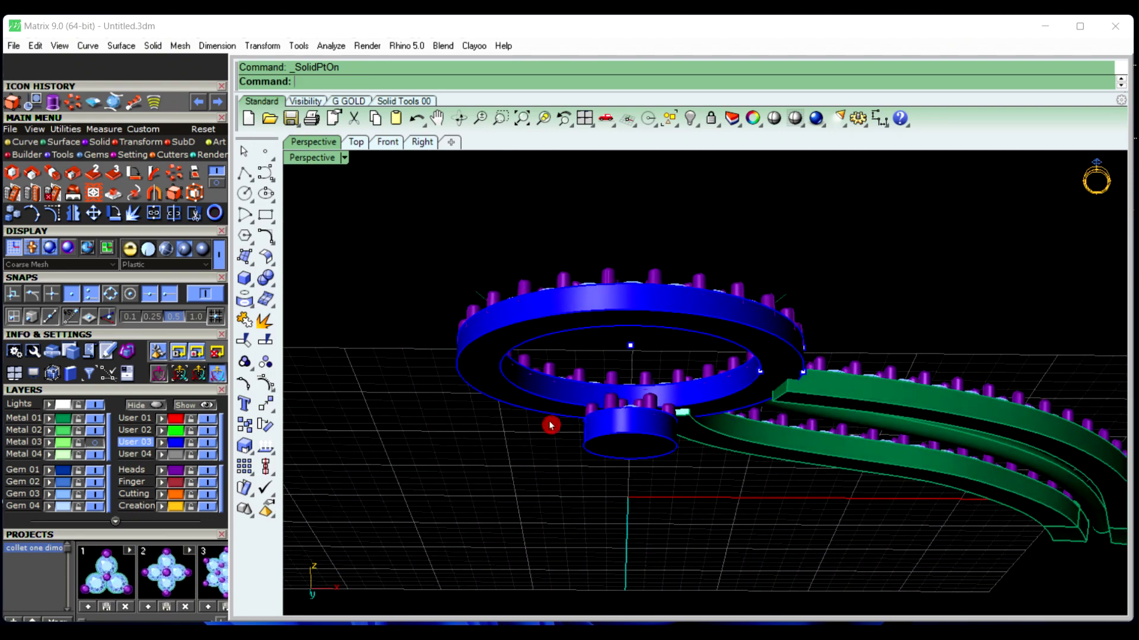
scroll(774, 366, "up", 5)
scroll(774, 366, "up", 6)
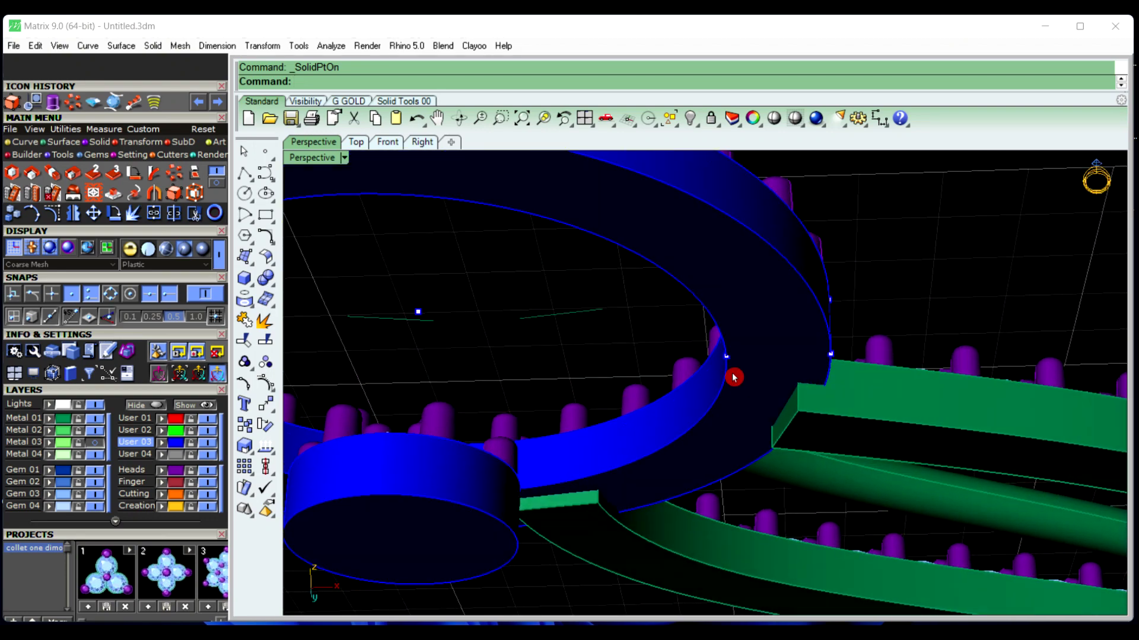
left_click(724, 355)
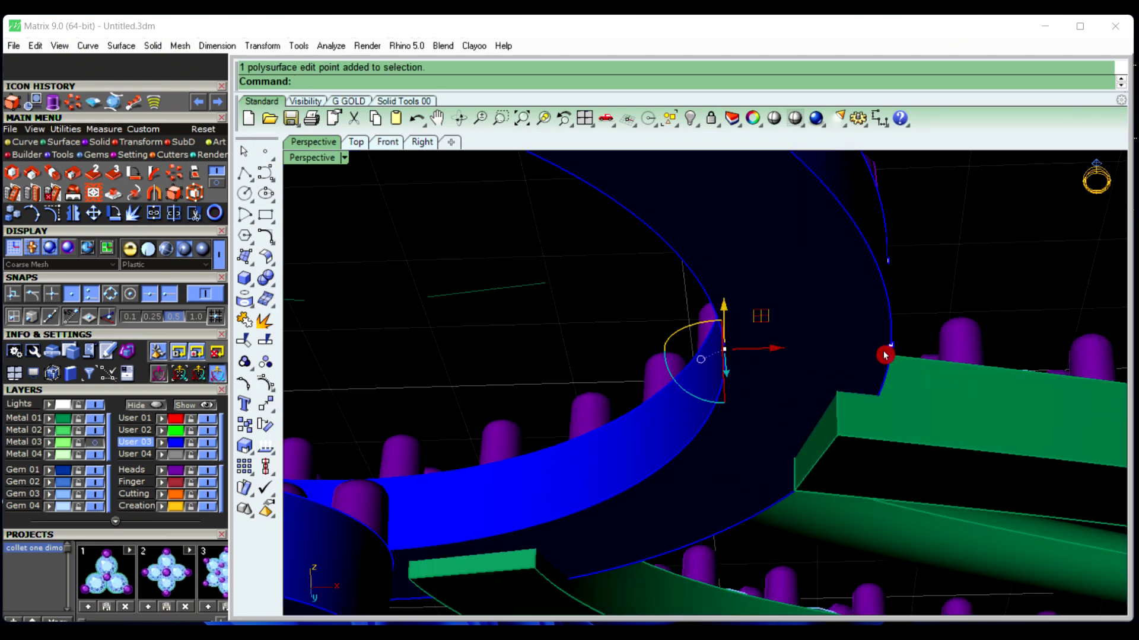
right_click_drag(892, 354, 635, 466)
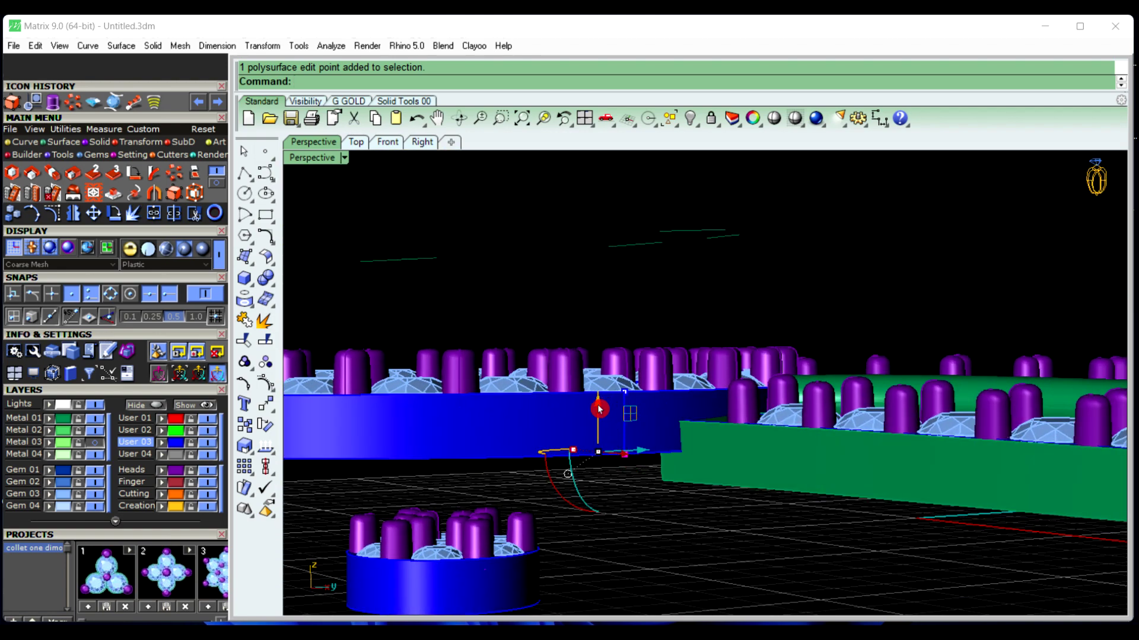
left_click_drag(599, 409, 599, 431)
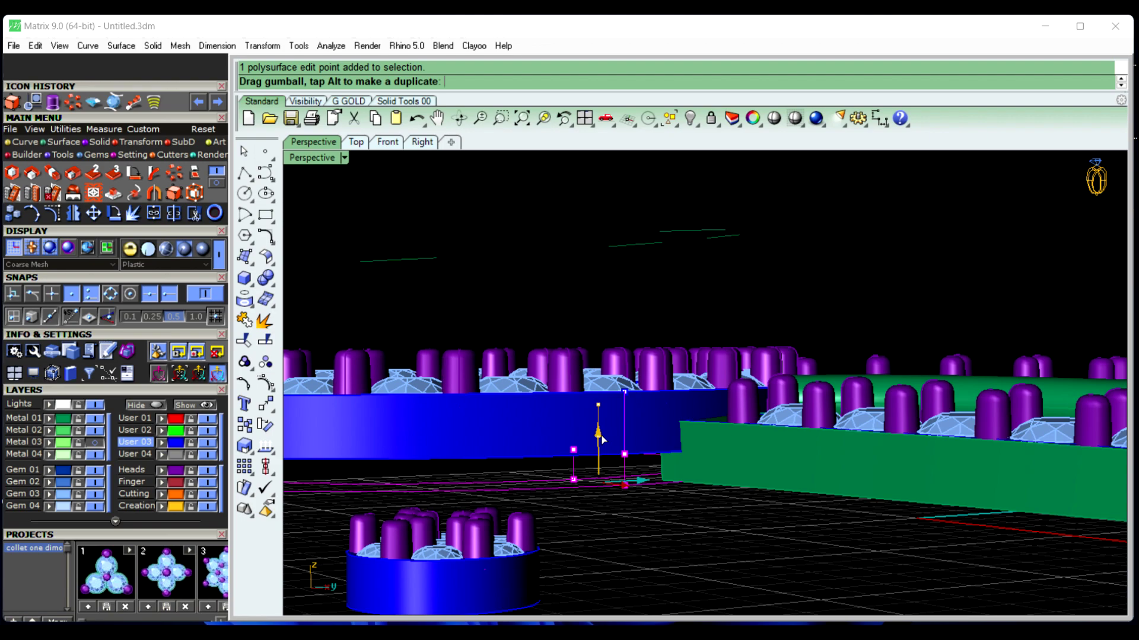
left_click_drag(604, 439, 604, 438)
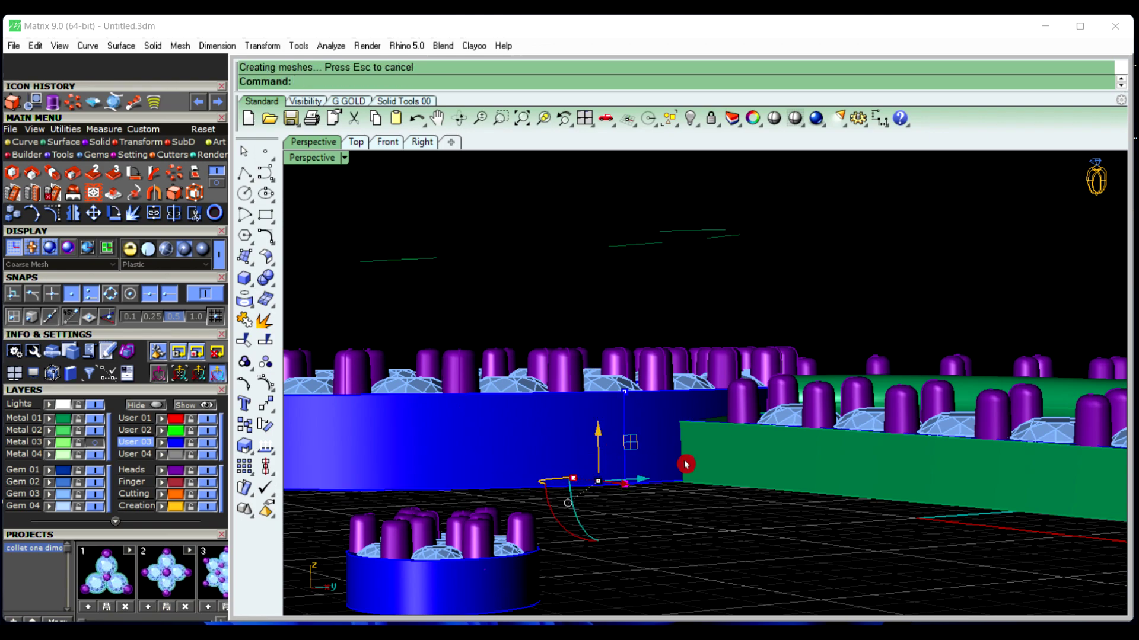
Turn off the ring body's edit points and examine from several angles how the deepened ring meets the strand ends
scroll(686, 464, "down", 3)
right_click_drag(715, 491, 688, 592)
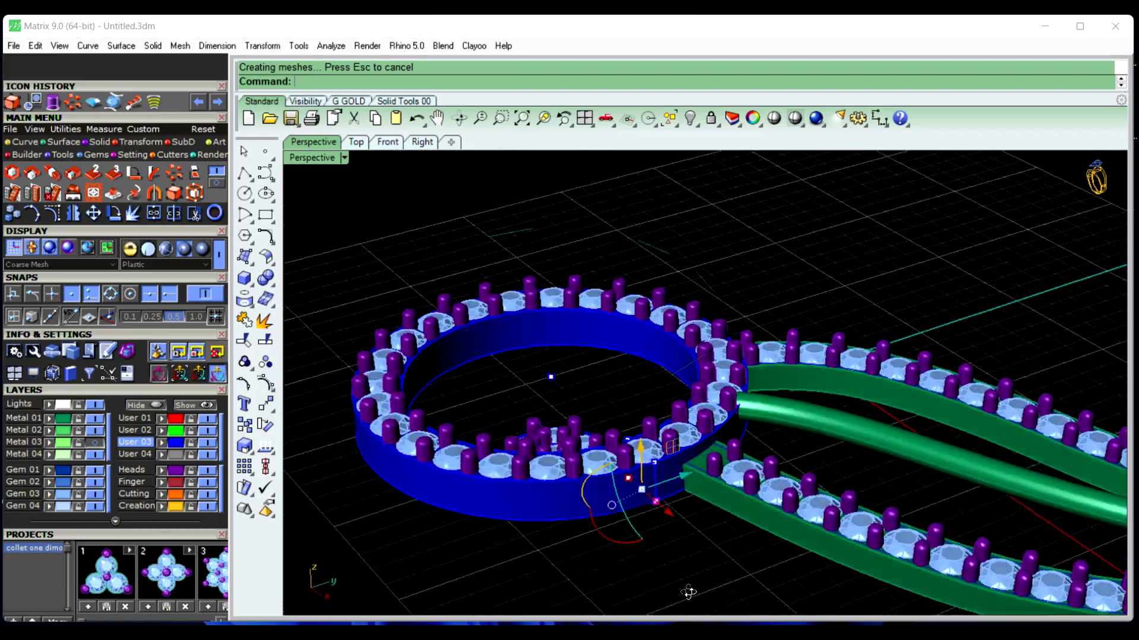
scroll(688, 591, "up", 6)
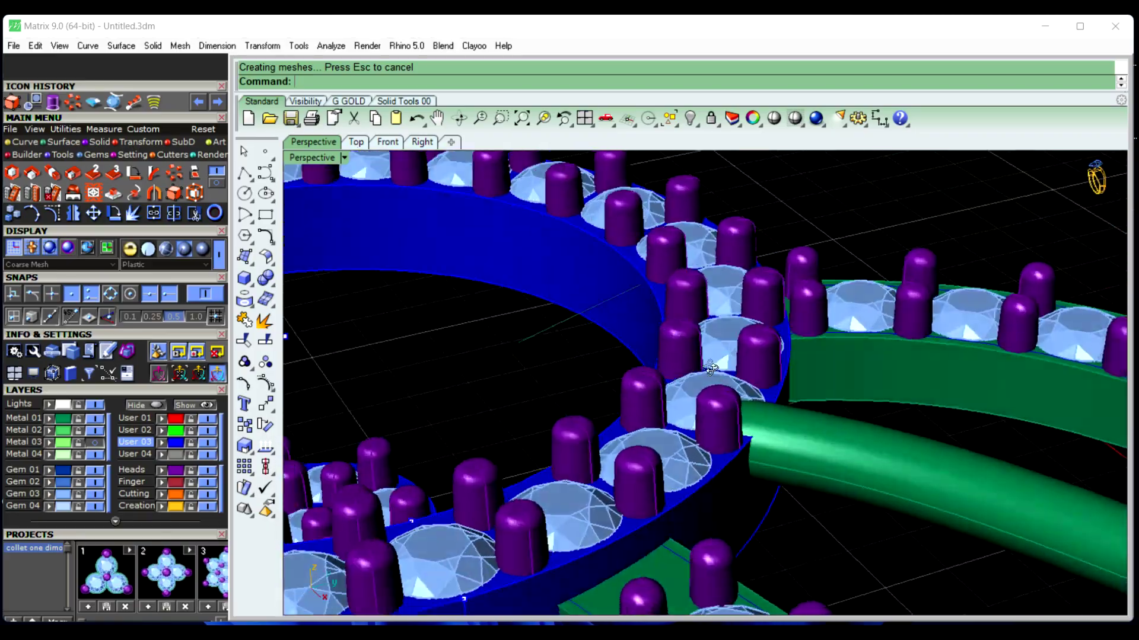
right_click_drag(710, 368, 762, 404)
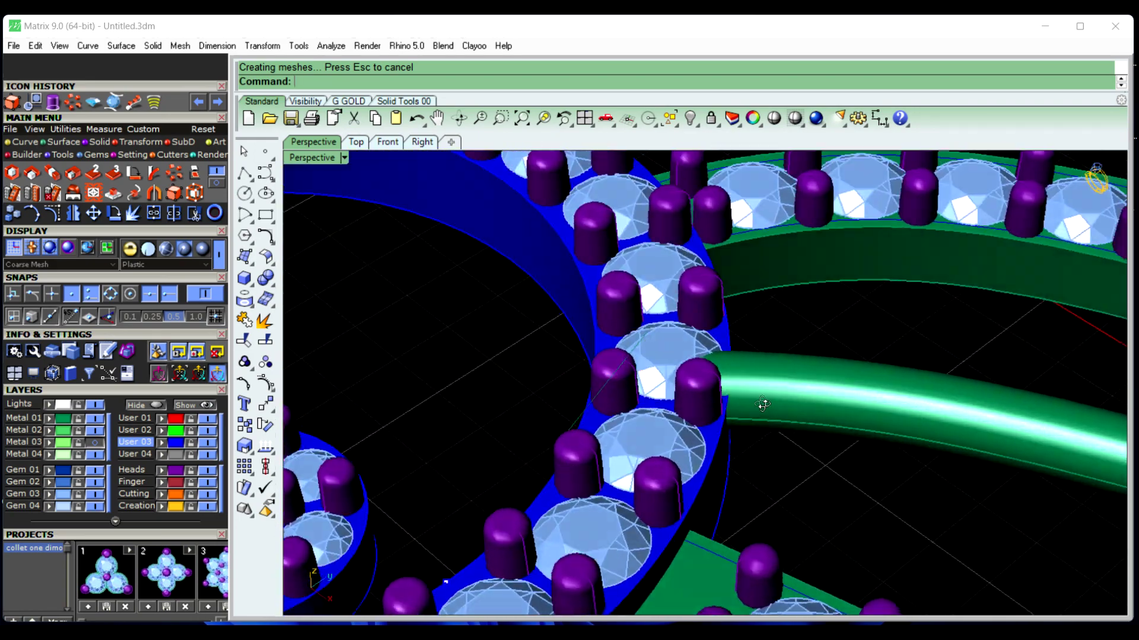
scroll(768, 397, "down", 8)
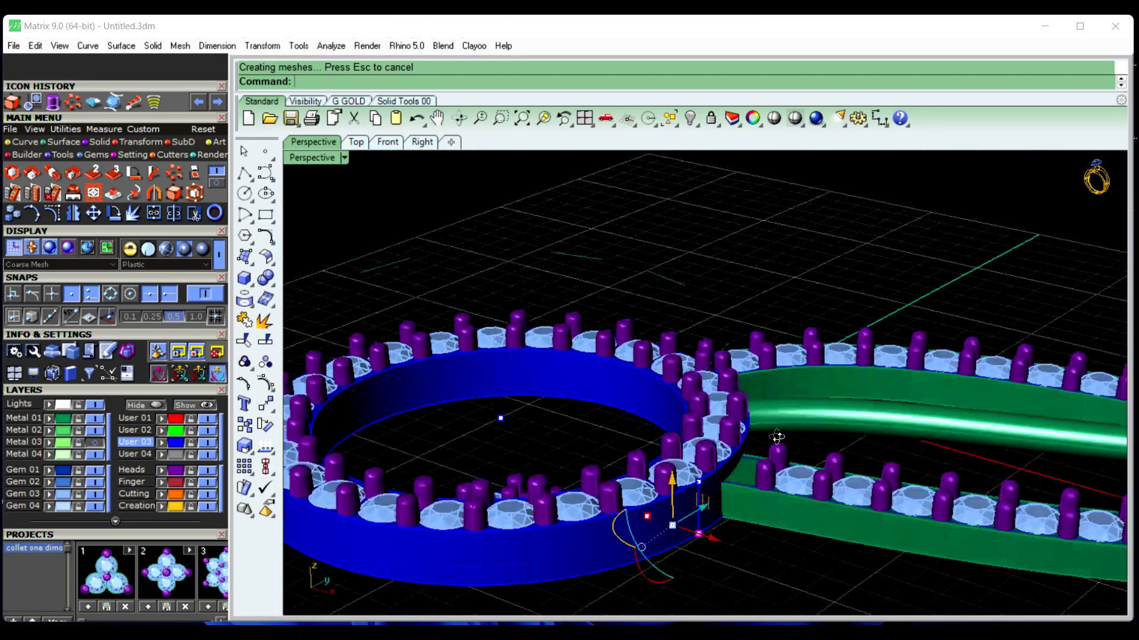
scroll(771, 427, "up", 8)
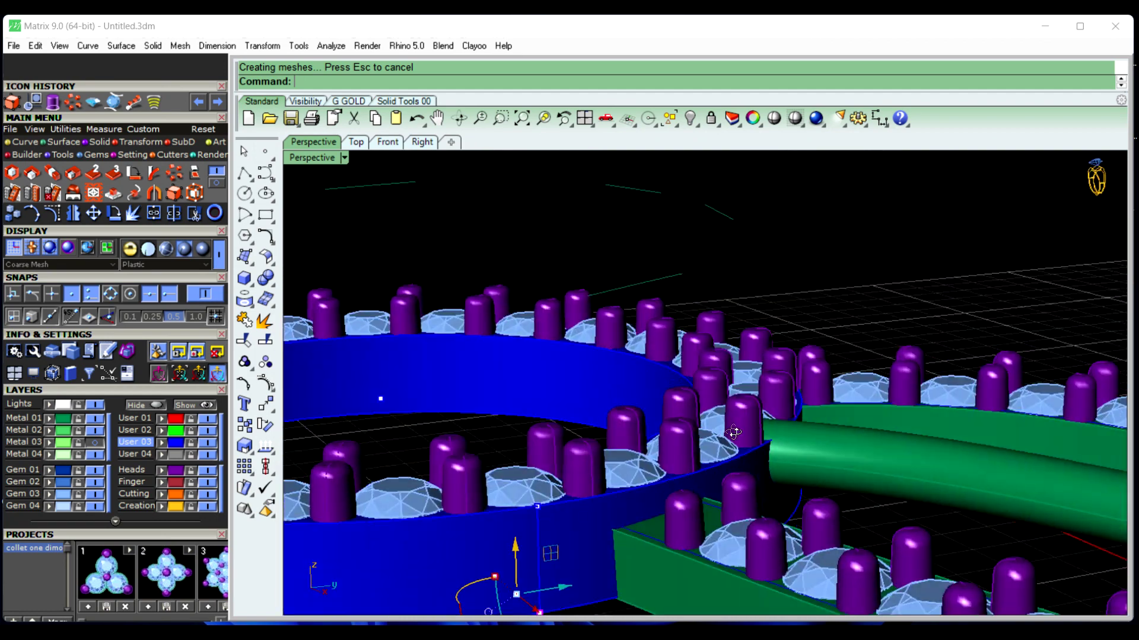
scroll(757, 401, "down", 3)
scroll(762, 406, "down", 4)
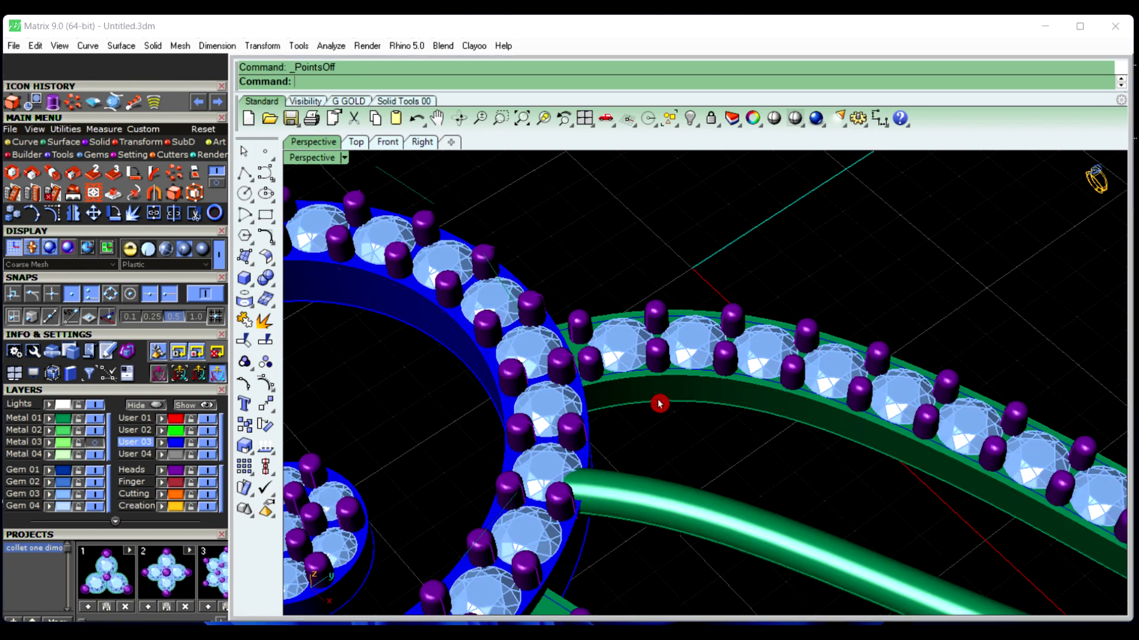
scroll(622, 400, "up", 4)
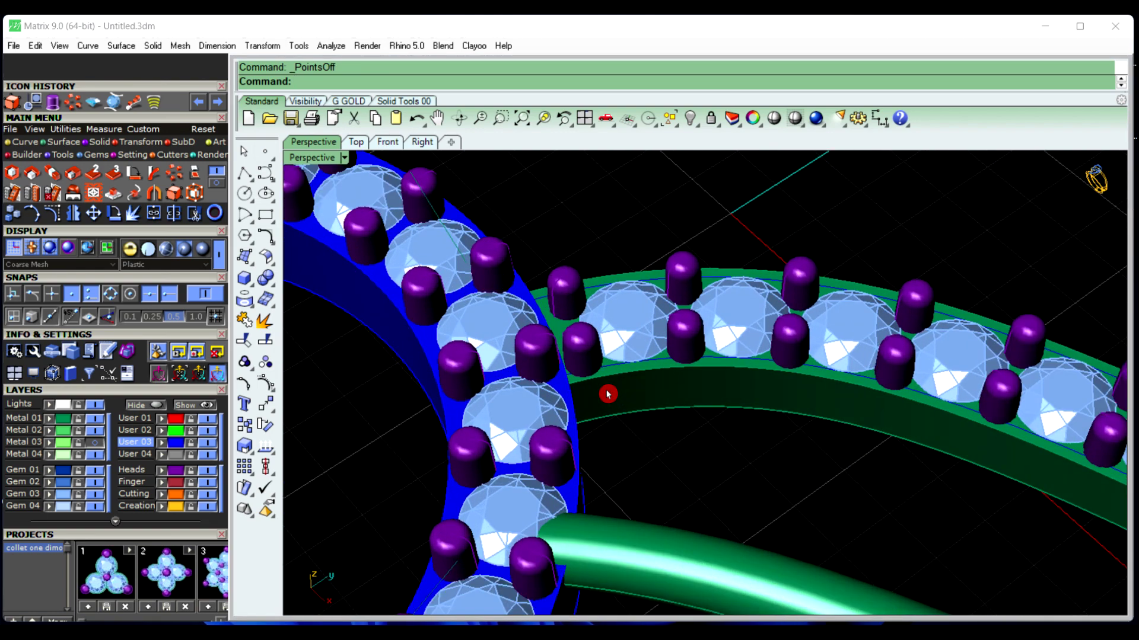
Delete the existing short line crossing the upper gem-set strand's end in the Top view
left_click(356, 143)
scroll(615, 387, "down", 3)
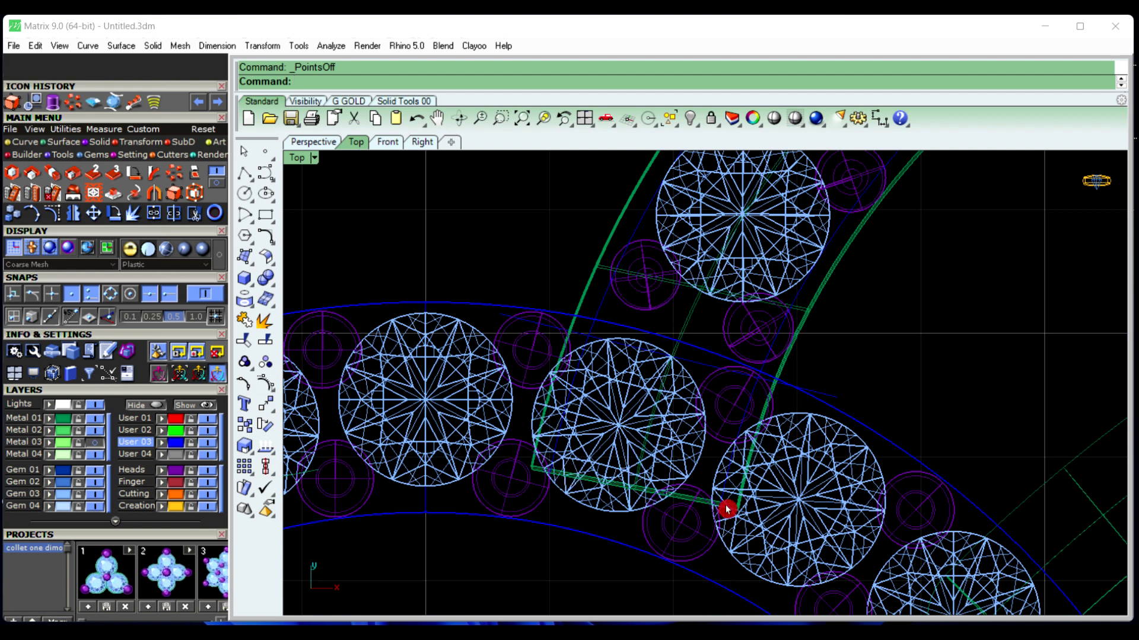
left_click(831, 397)
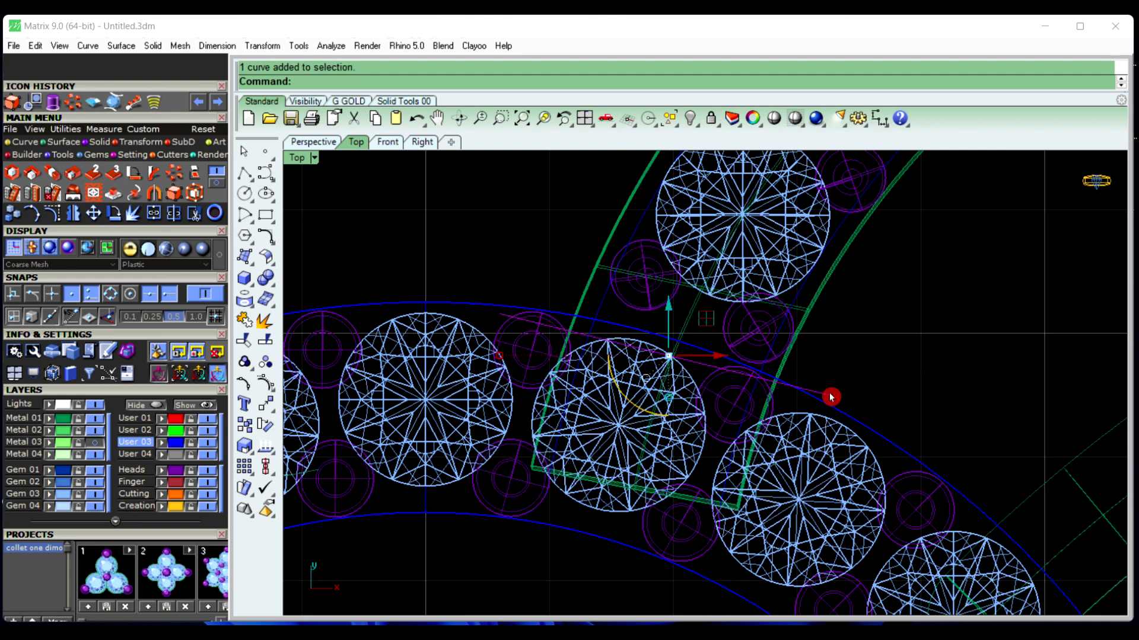
key("Delete")
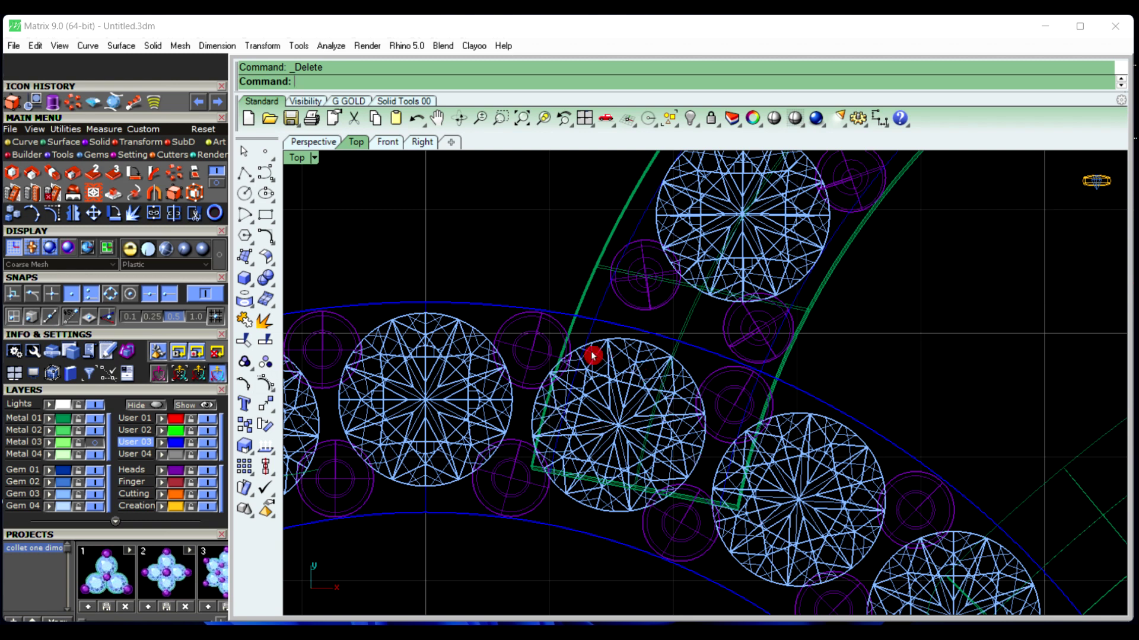
Draw a new straight two-point curve across the upper gem-set strand, roughly along the ring's outer edge
left_click(262, 174)
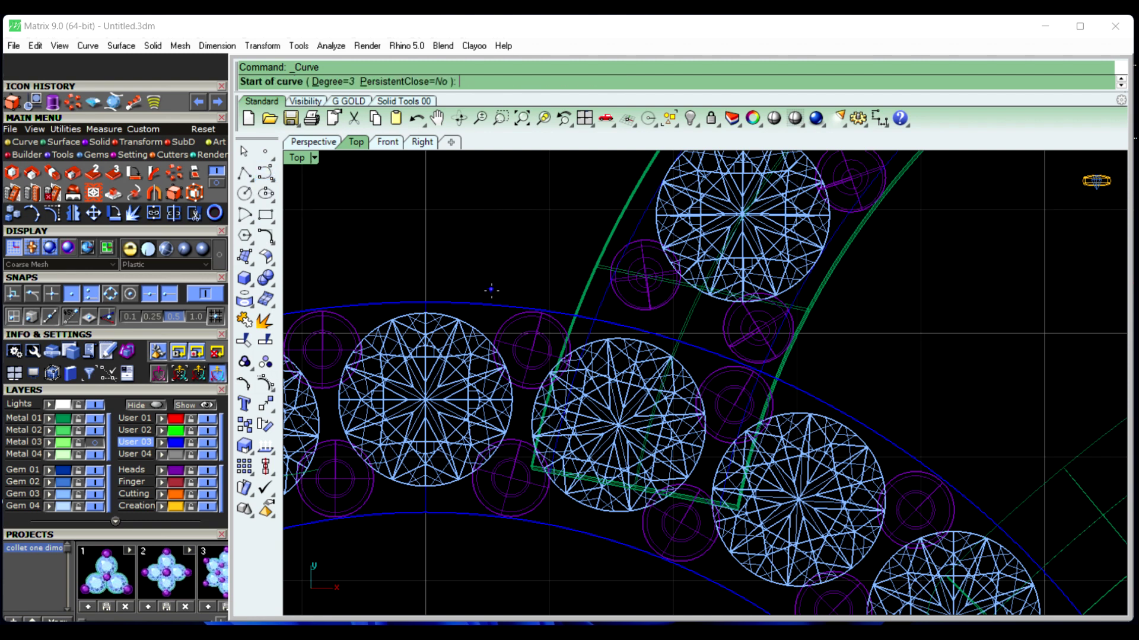
left_click(492, 293)
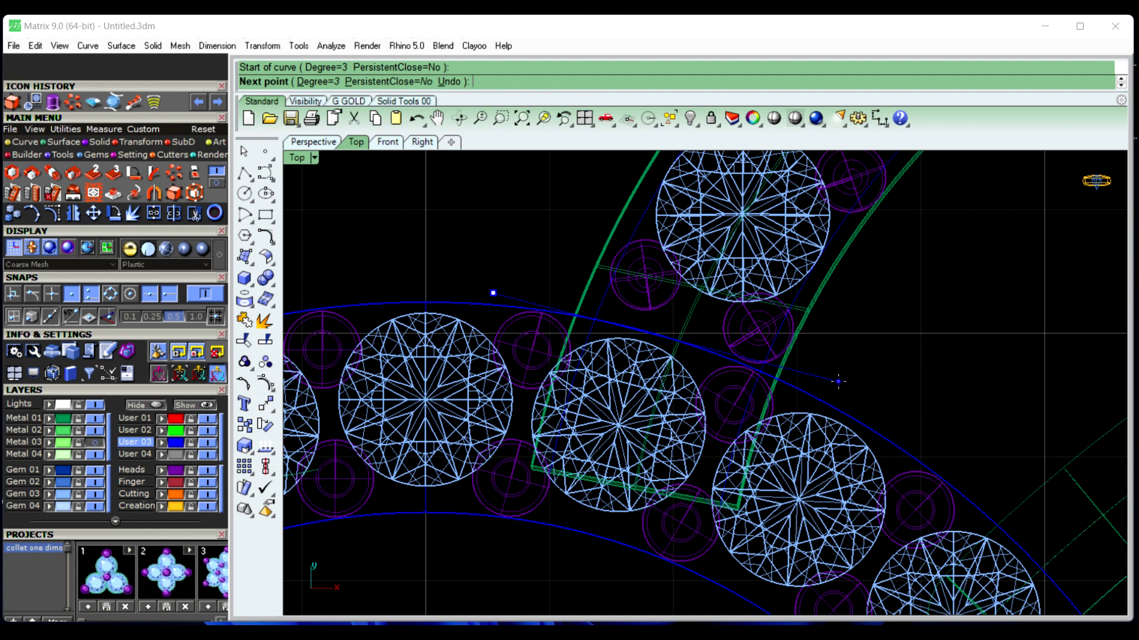
left_click(838, 381)
key("Return")
left_click(821, 380)
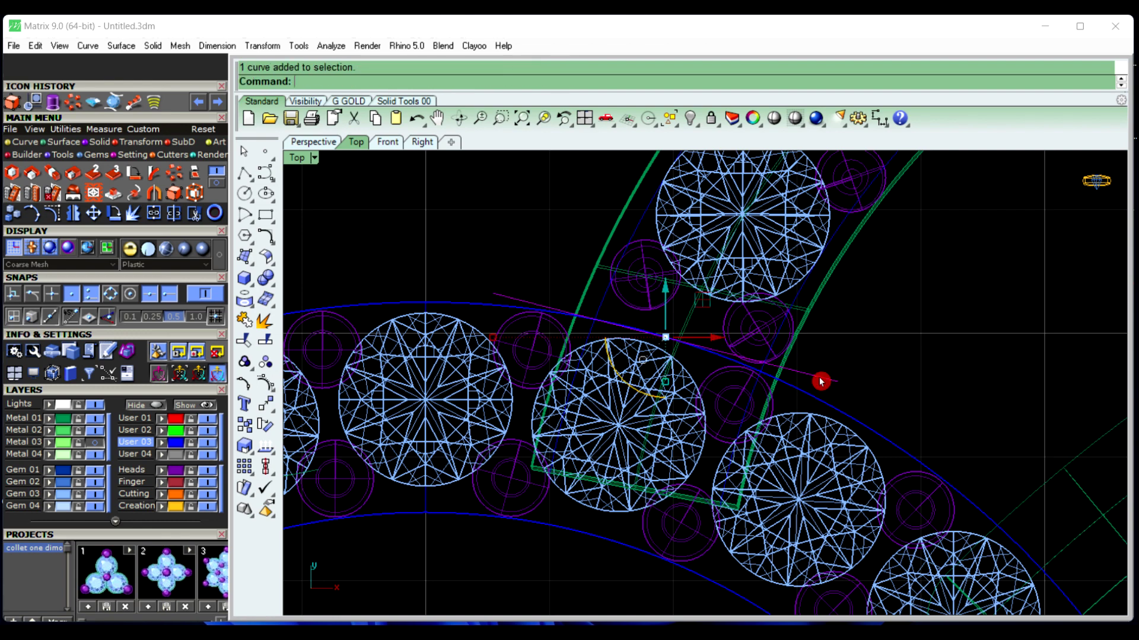
Move the new line slightly inside the ring's outer edge and rotate it slightly to follow the edge's direction
scroll(694, 354, "up", 5)
left_click_drag(645, 281, 643, 319)
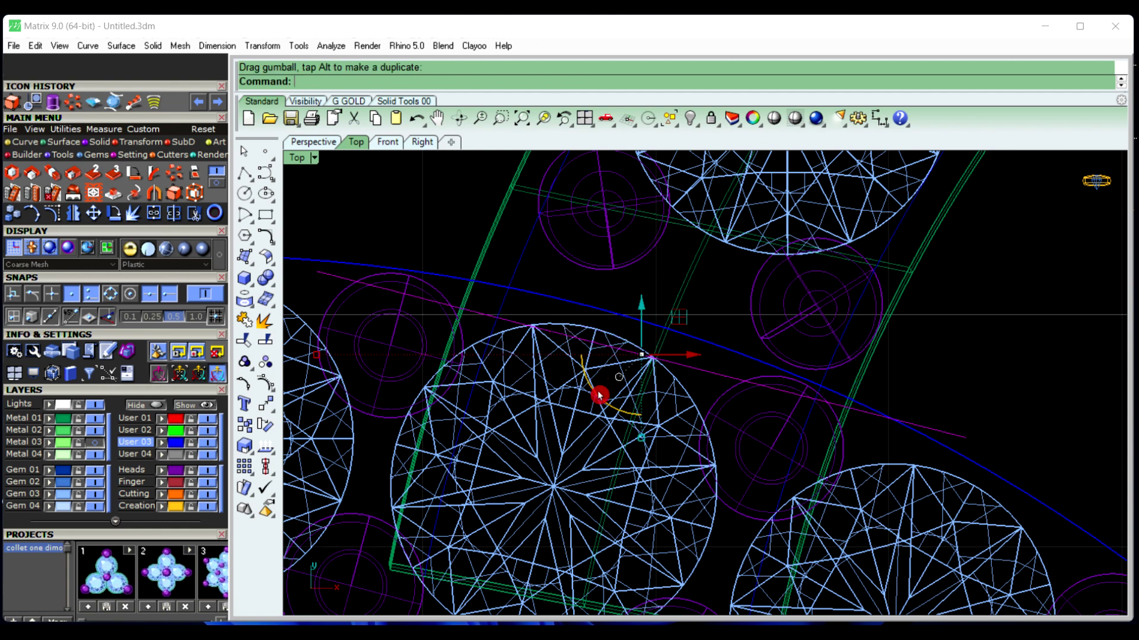
left_click_drag(596, 396, 599, 389)
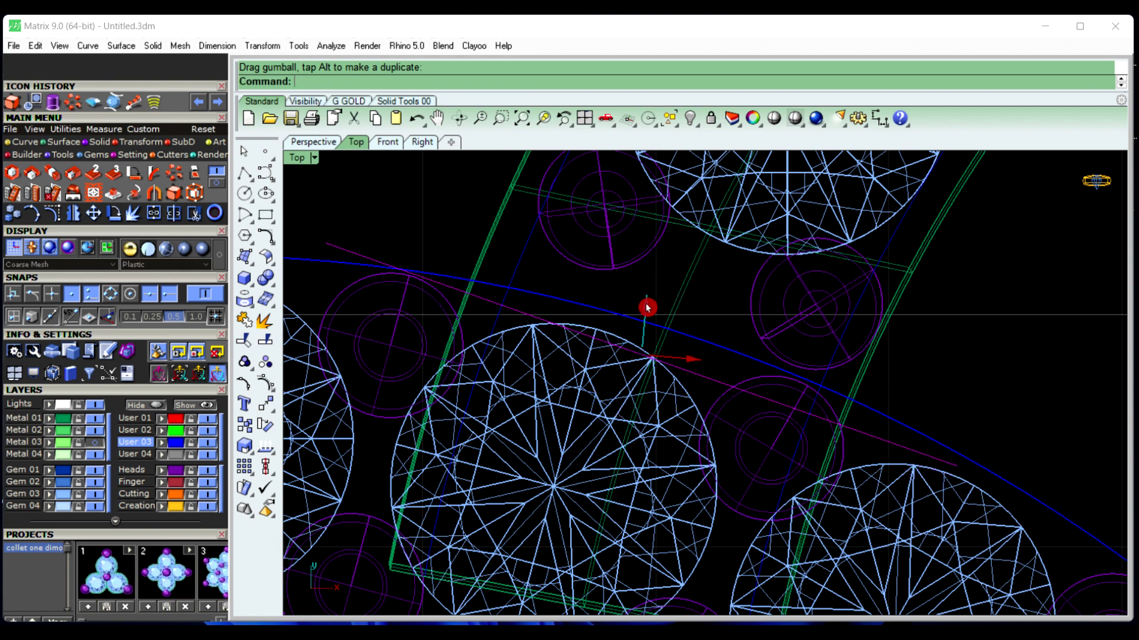
left_click_drag(645, 307, 649, 305)
left_click(788, 330)
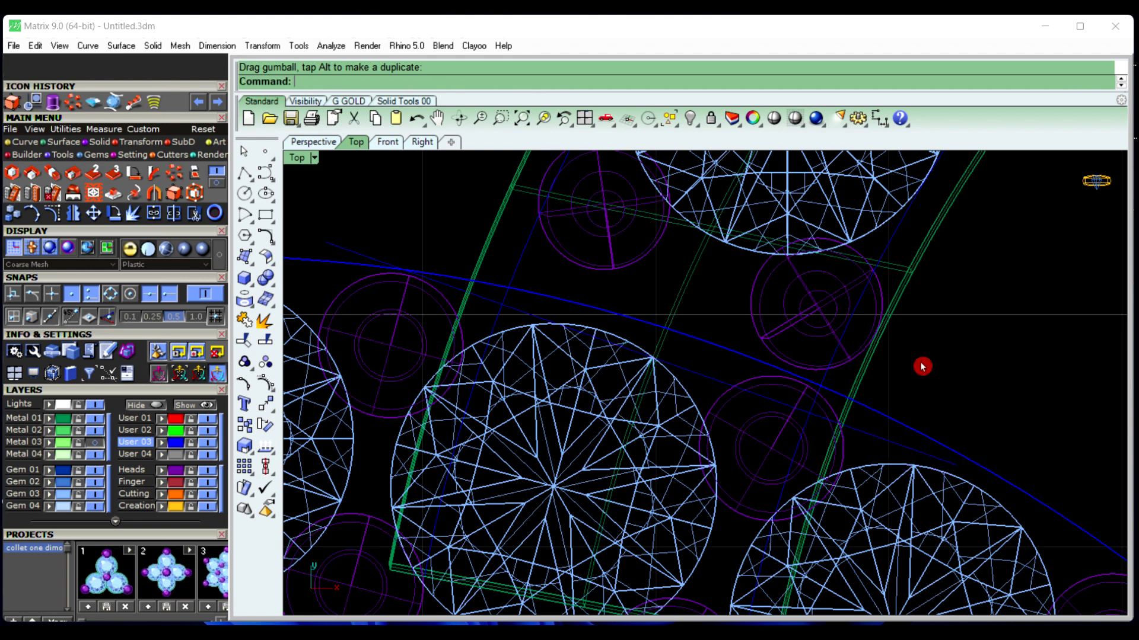
Split the upper gem-set strand's metal polysurface with the line and delete the end piece lying under the ring's gems
left_click(865, 381)
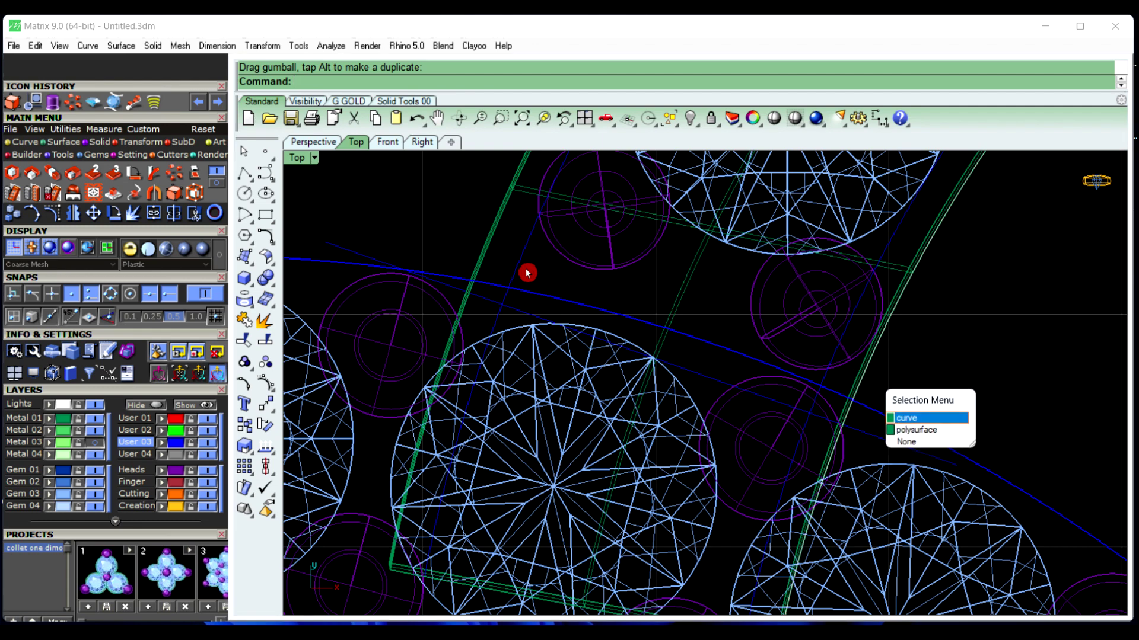
left_click(936, 434)
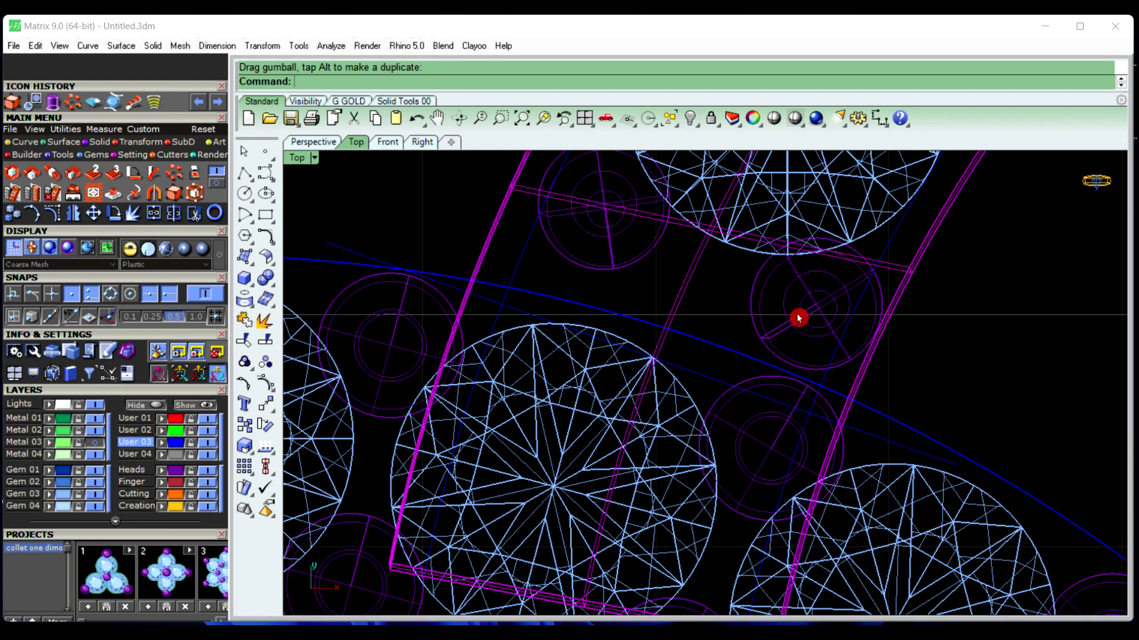
scroll(765, 324, "down", 3)
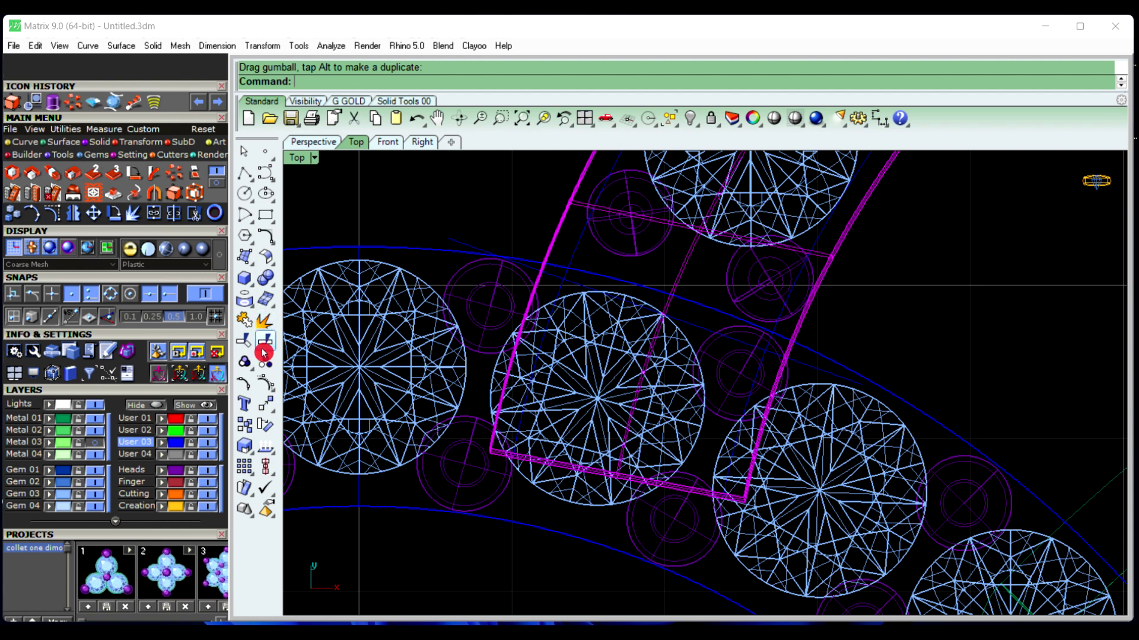
left_click(265, 346)
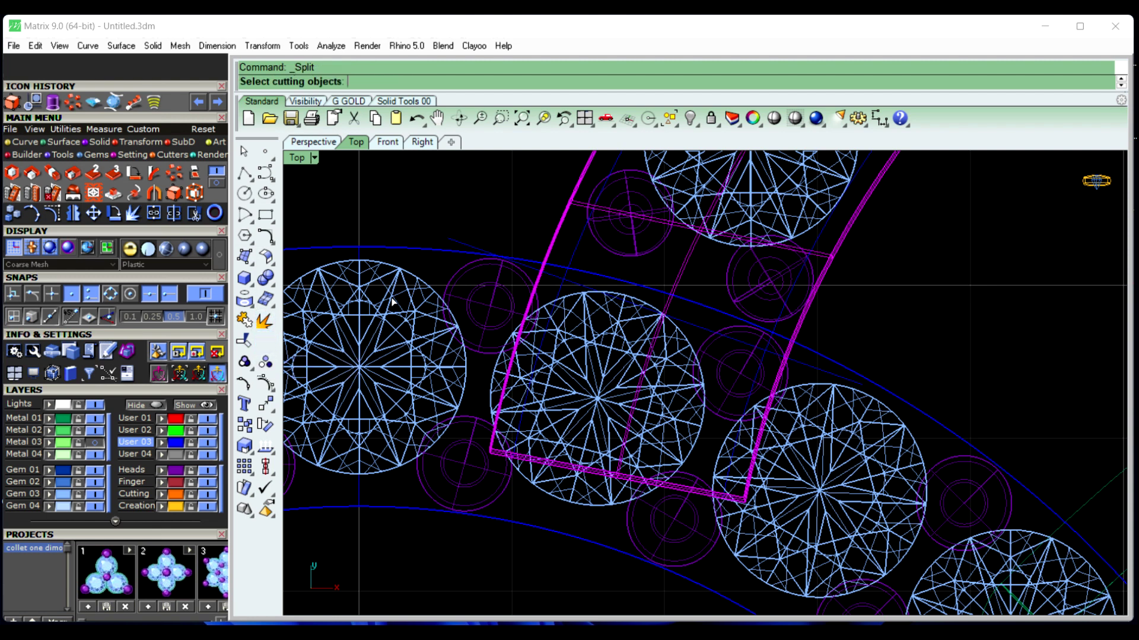
left_click(462, 249)
key("Return")
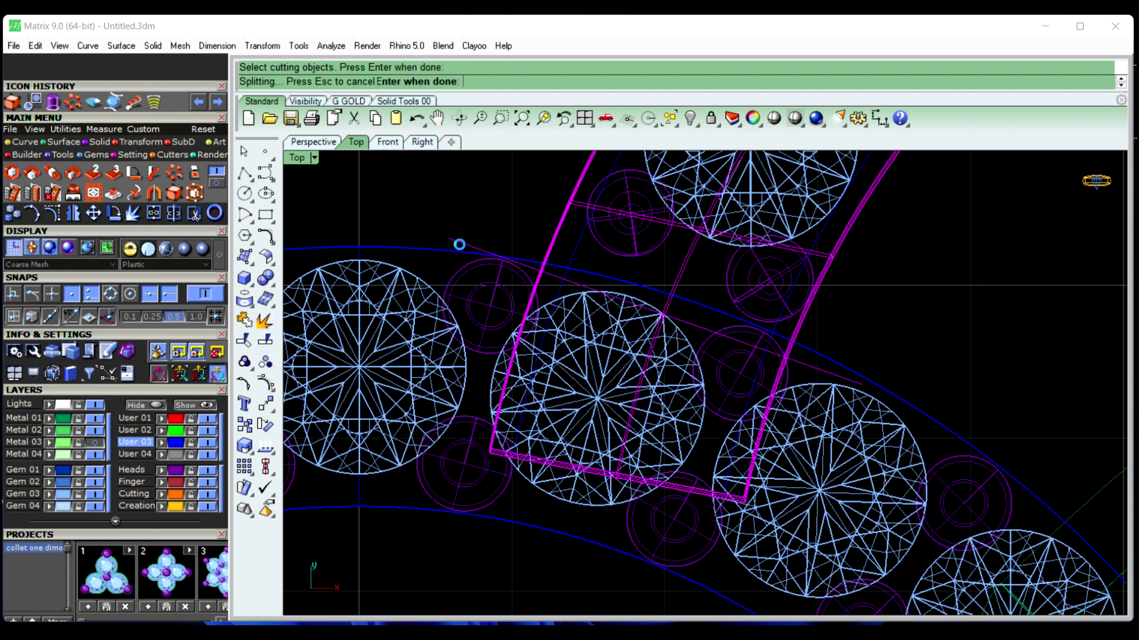
left_click(694, 495)
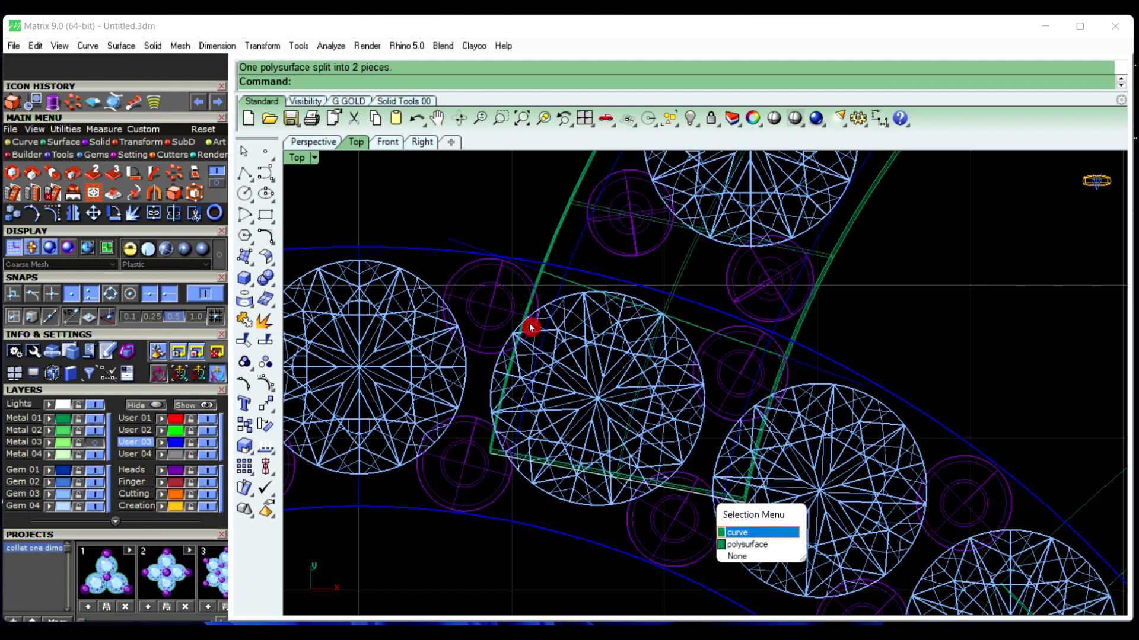
left_click(759, 547)
key("Delete")
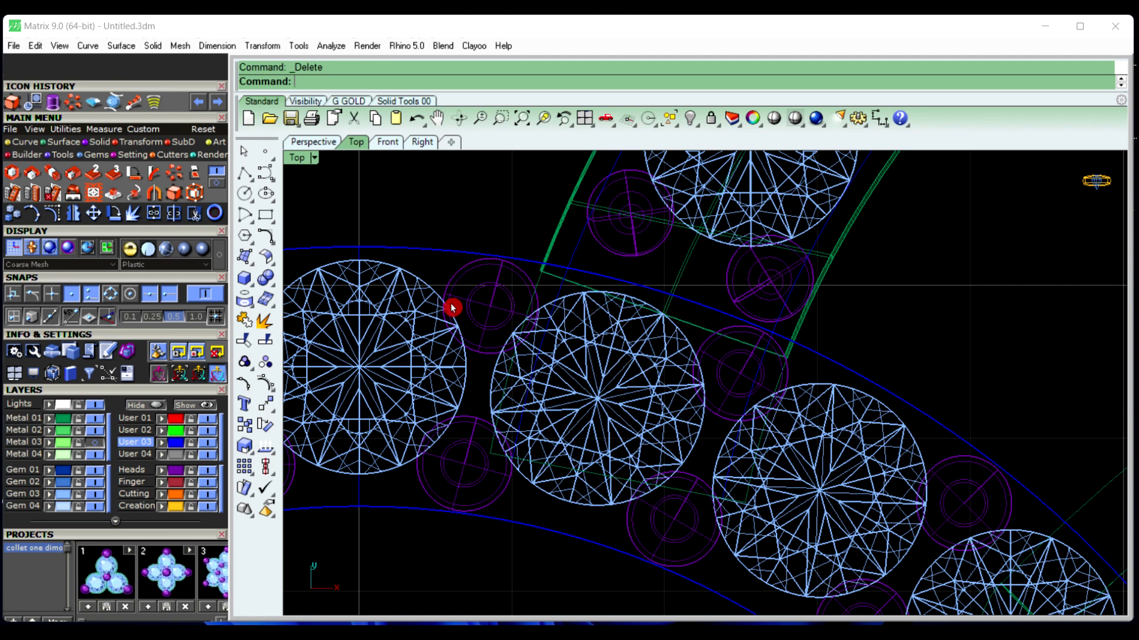
Select the plain round middle strand and draw a straight two-point polyline across it where it enters the ring
scroll(452, 308, "down", 5)
right_click_drag(735, 377, 404, 257)
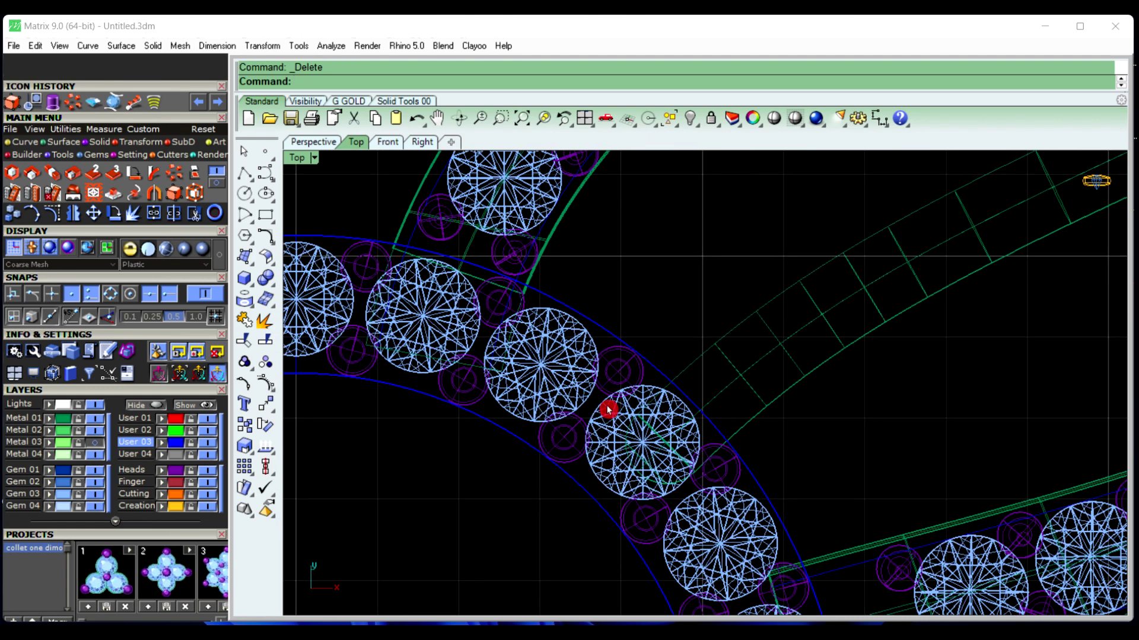
right_click_drag(608, 409, 605, 325)
scroll(666, 346, "up", 4)
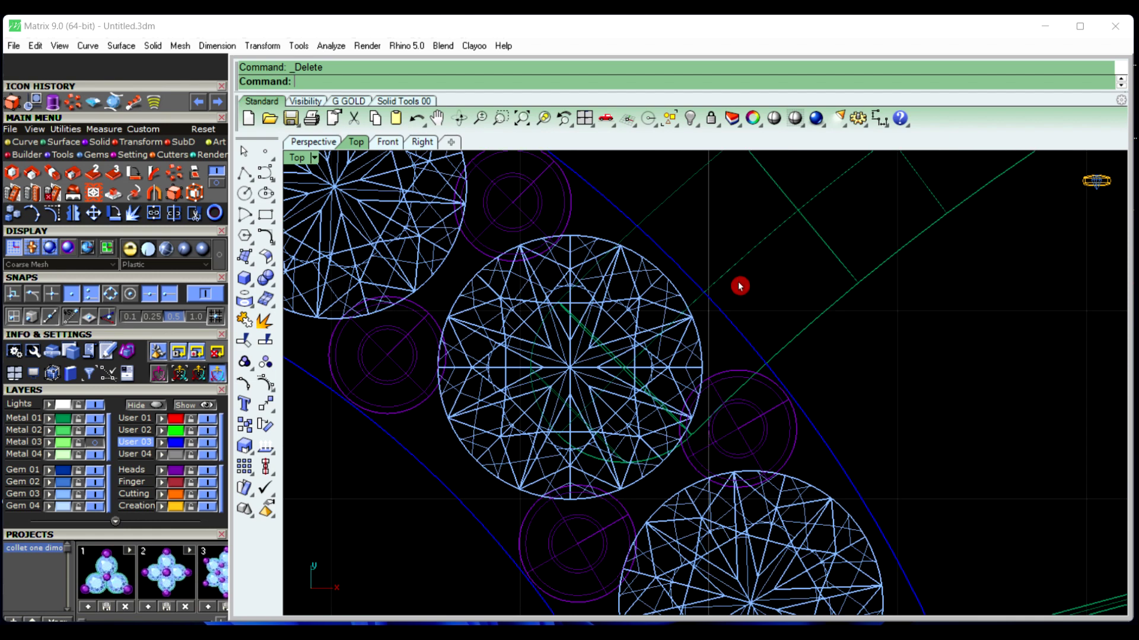
left_click(742, 284)
left_click(796, 322)
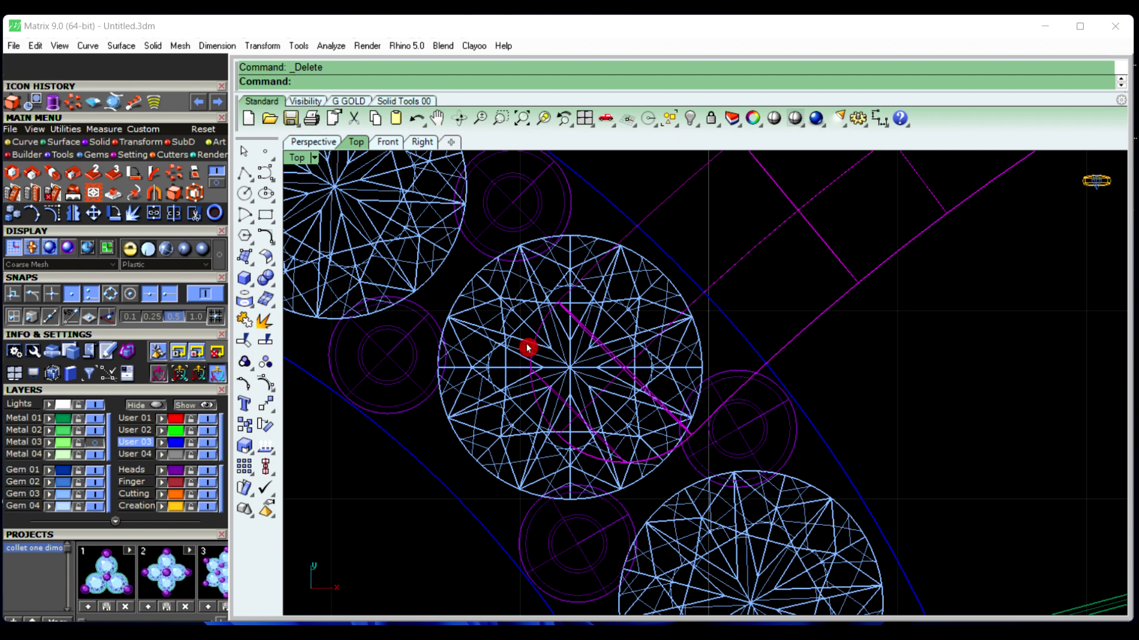
left_click(245, 176)
left_click(633, 195)
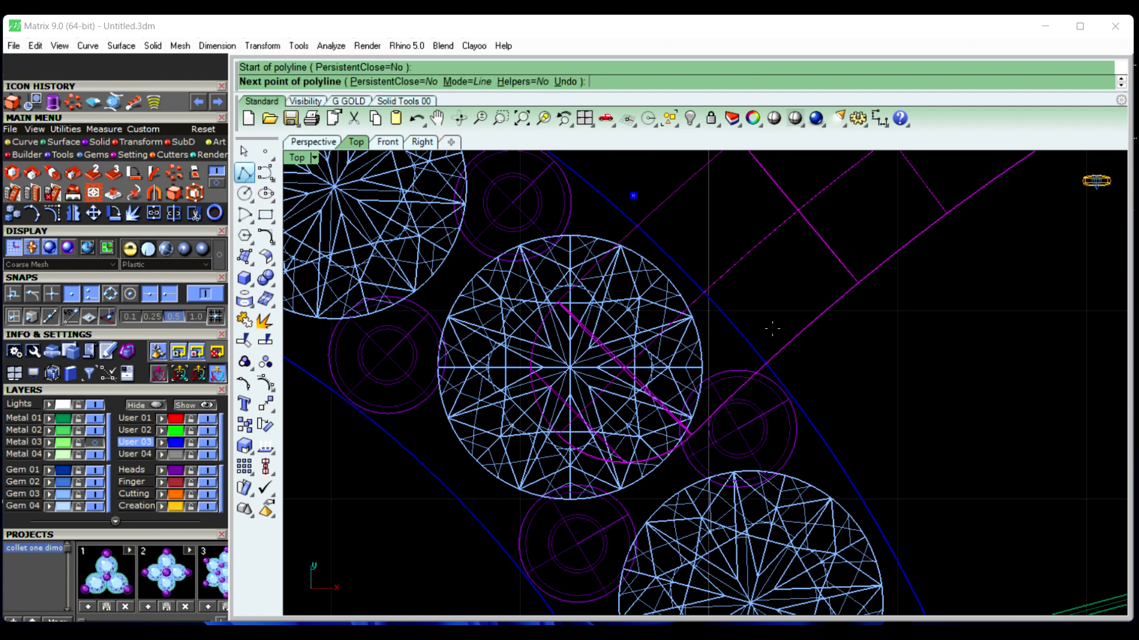
left_click(805, 379)
right_click(775, 335)
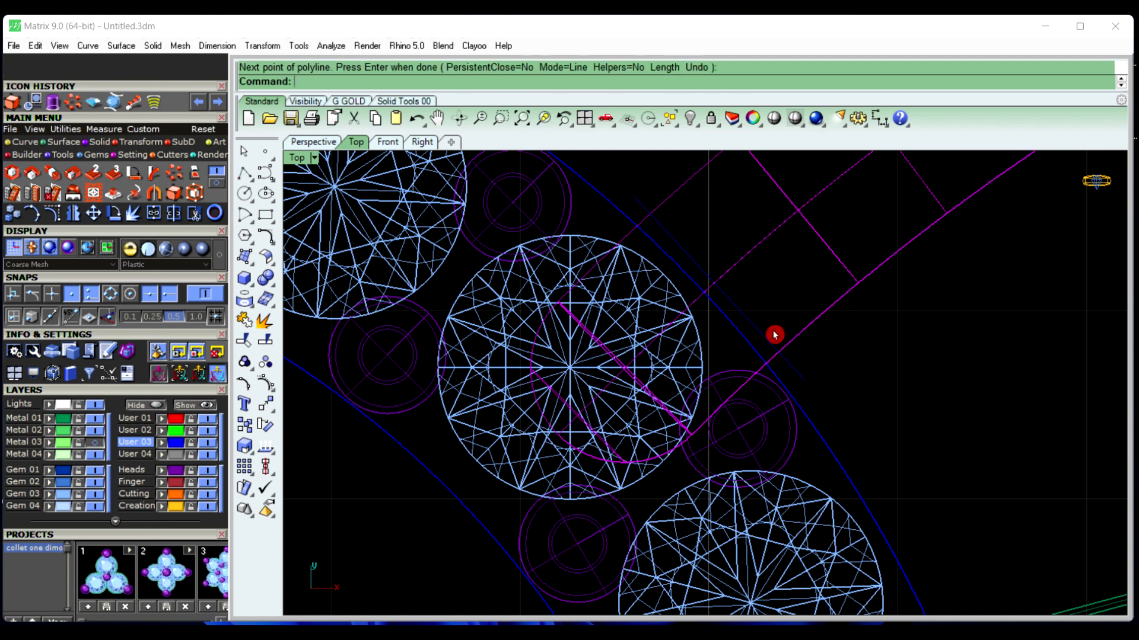
Move the polyline inward and slightly down so it crosses the middle strand inside the ring's outer edge
left_click(761, 335)
left_click_drag(765, 289, 729, 288)
left_click_drag(688, 241, 688, 259)
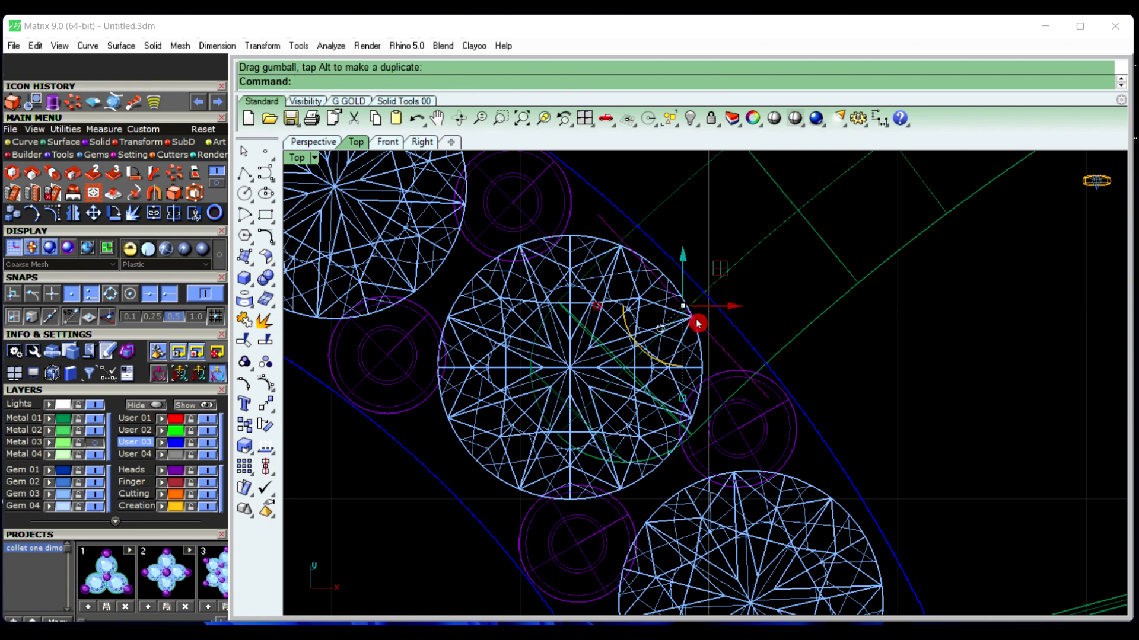
Split the round middle strand with the nudged line and delete both the end piece lying under the ring's gems and the cutting line
left_click_drag(727, 309, 729, 310)
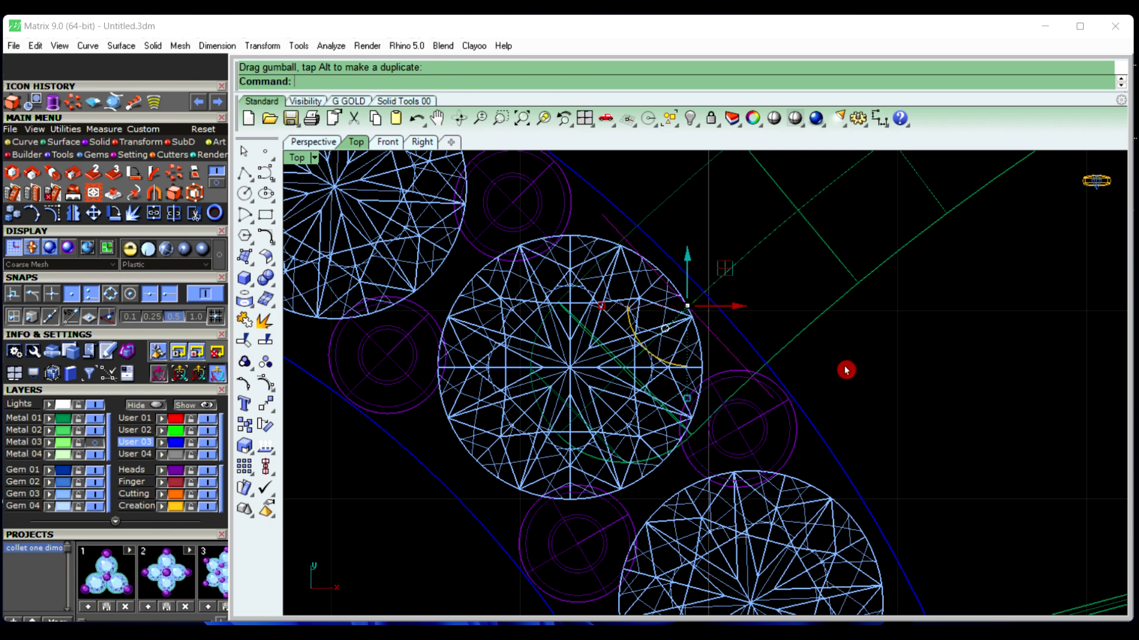
left_click(792, 338)
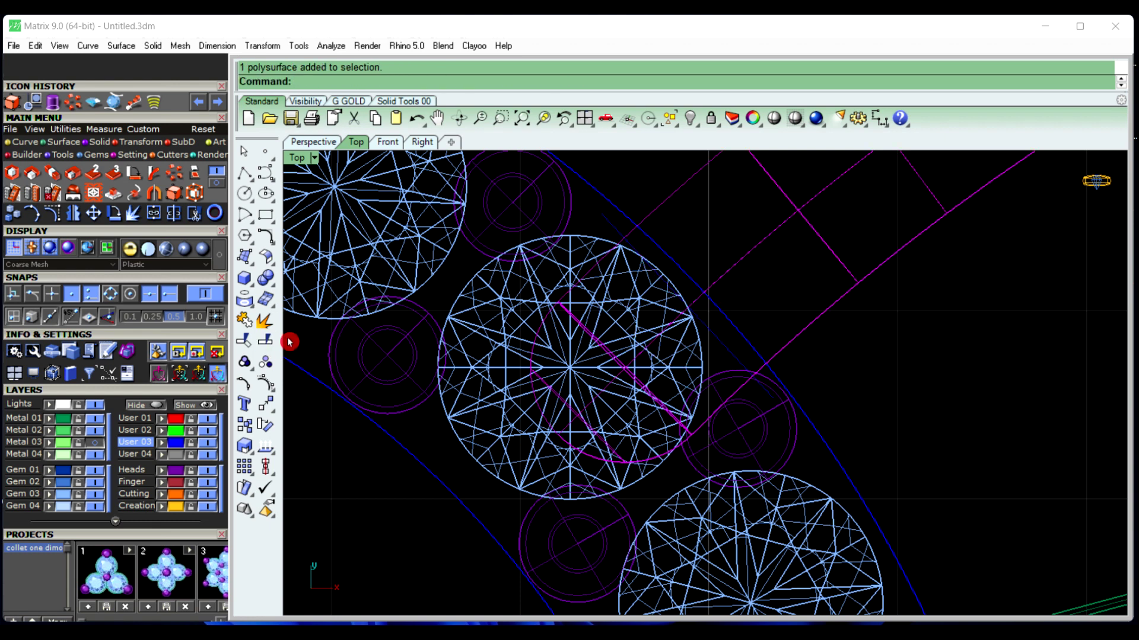
left_click(265, 340)
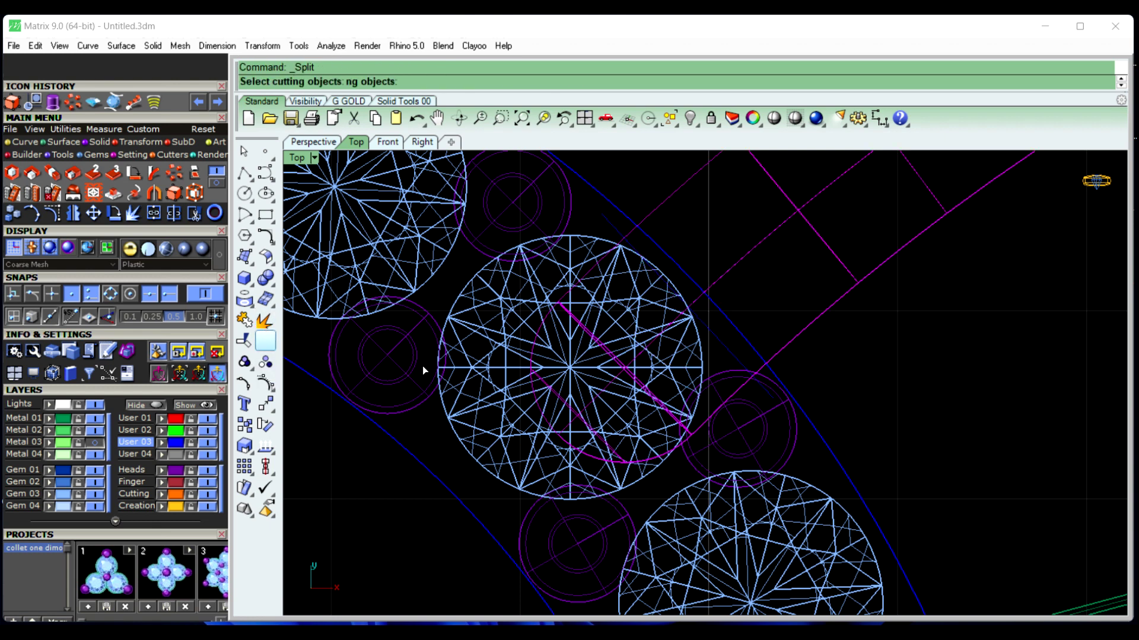
left_click(733, 362)
right_click(732, 357)
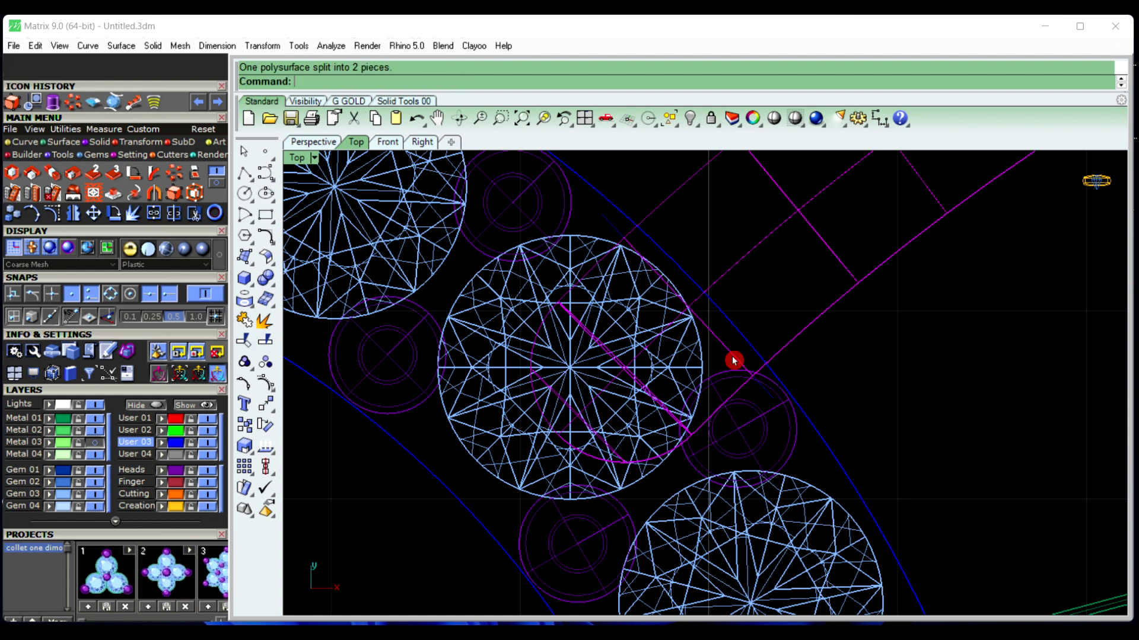
left_click(735, 397)
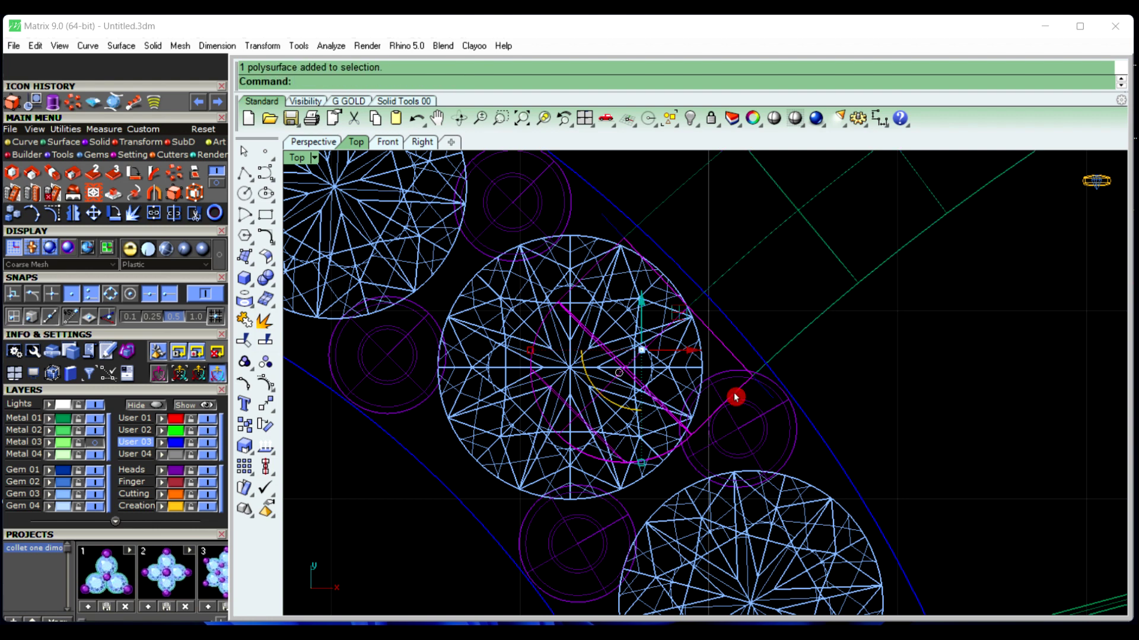
key("Delete")
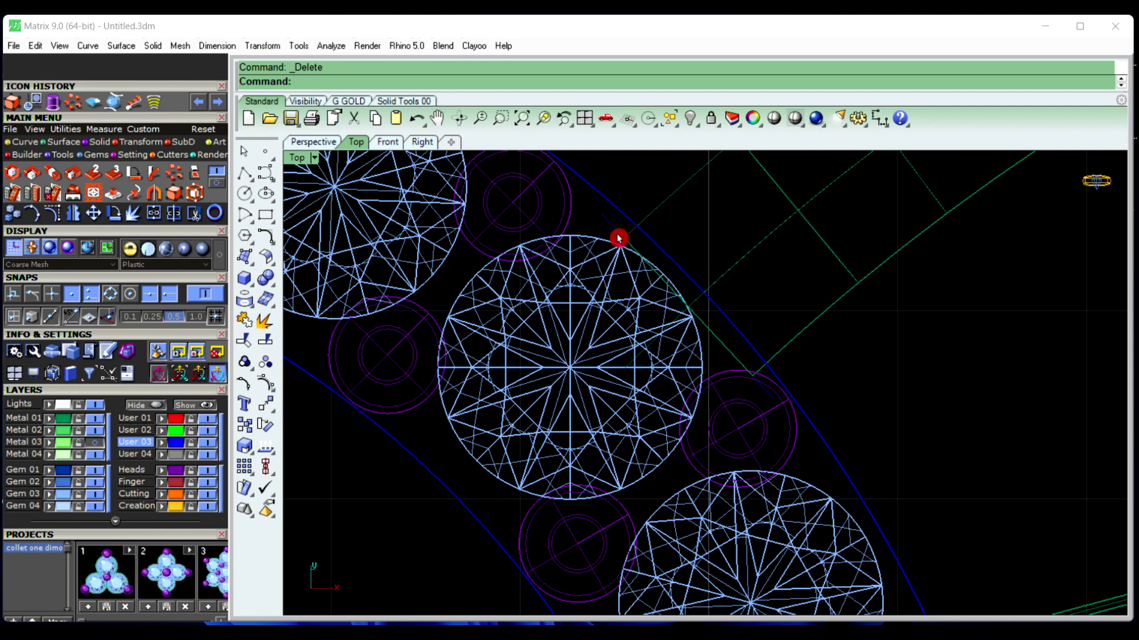
left_click(614, 232)
key("Delete")
Cap the open cut end of the plain round middle strand to close it
scroll(776, 336, "down", 3)
left_click(776, 337)
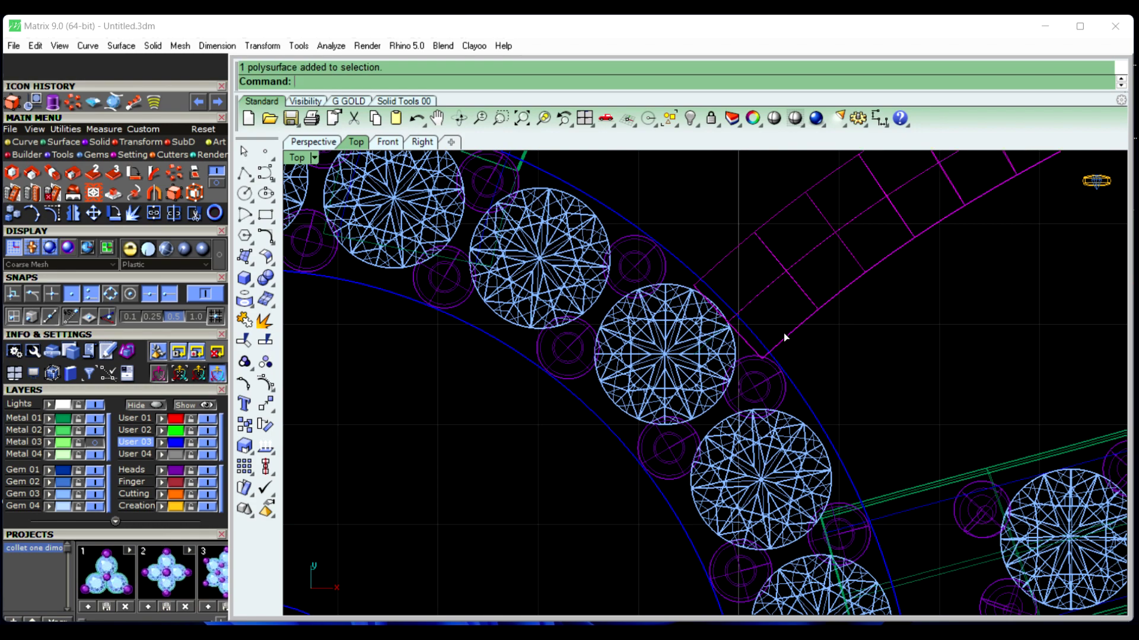
left_click(293, 147)
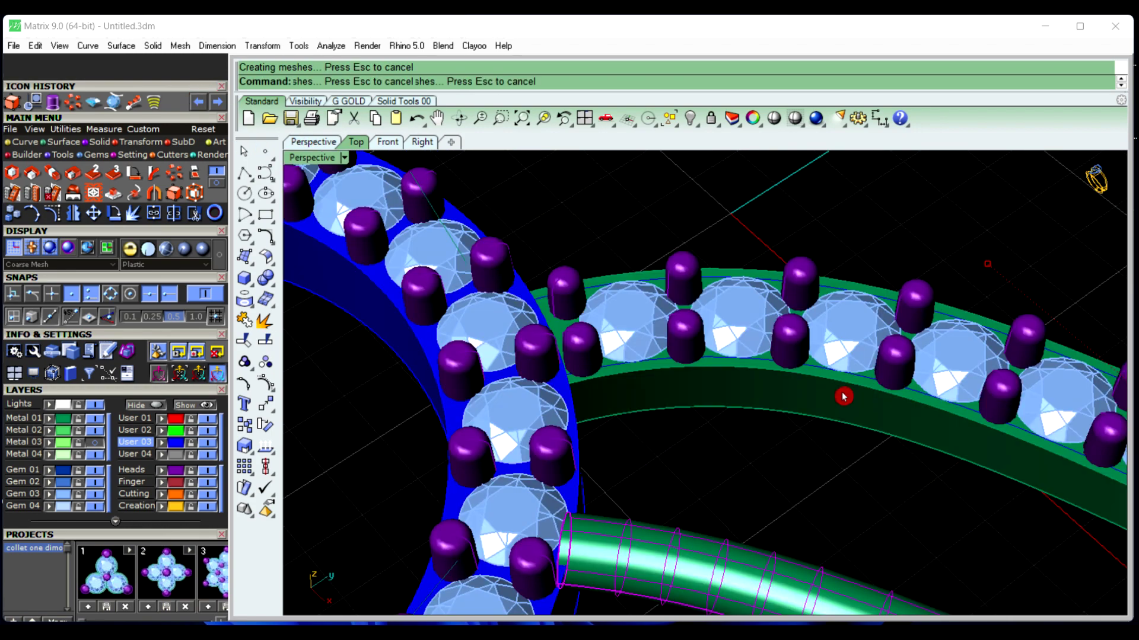
scroll(836, 356, "up", 5)
scroll(539, 482, "up", 3)
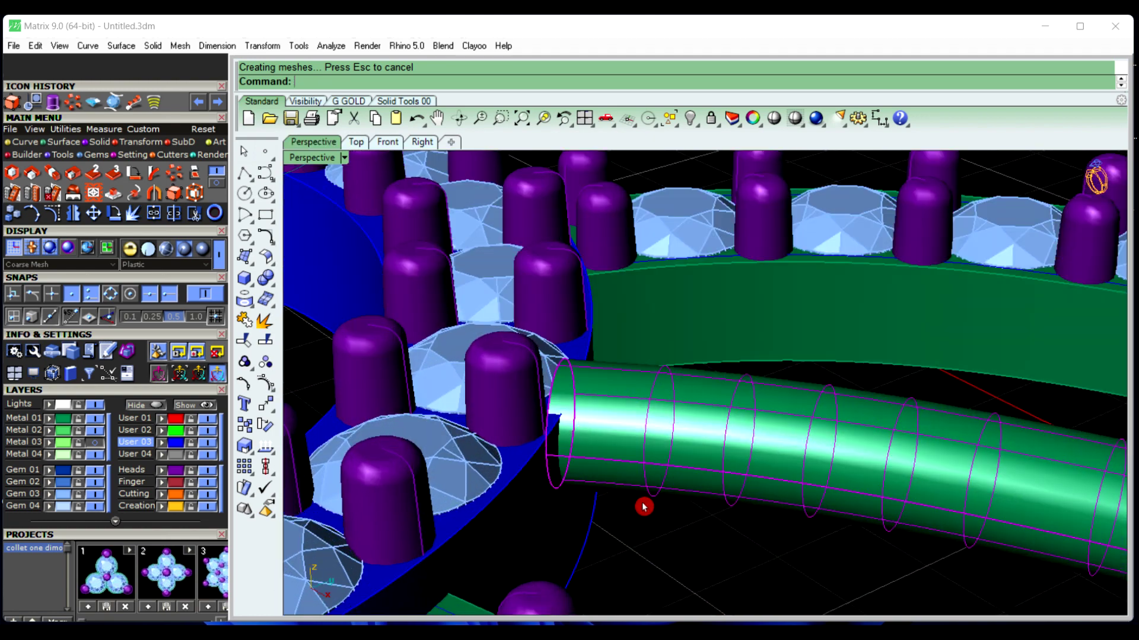
key("Return")
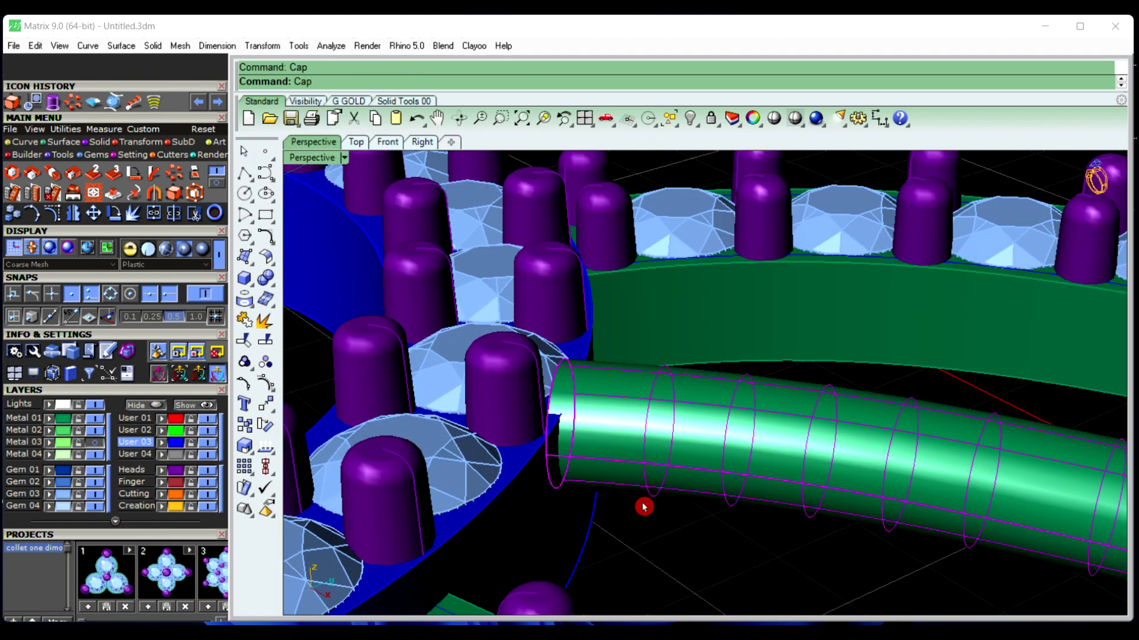
Cap the cut end of the upper gem-set strand's metal body
scroll(700, 356, "down", 5)
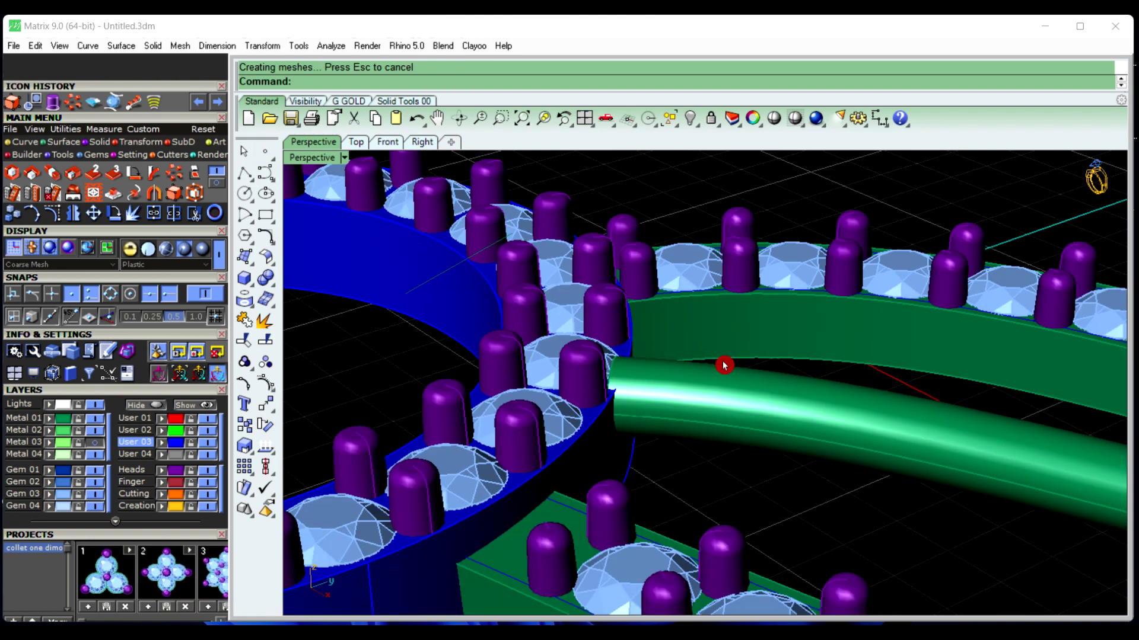
left_click(710, 366)
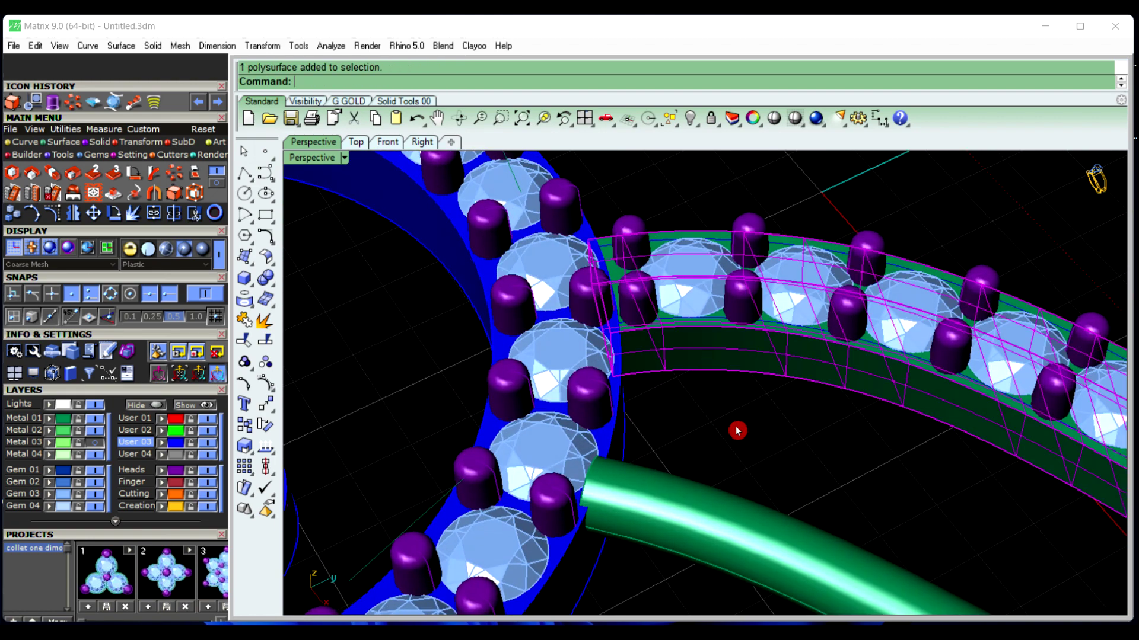
type("Cap")
key("Return")
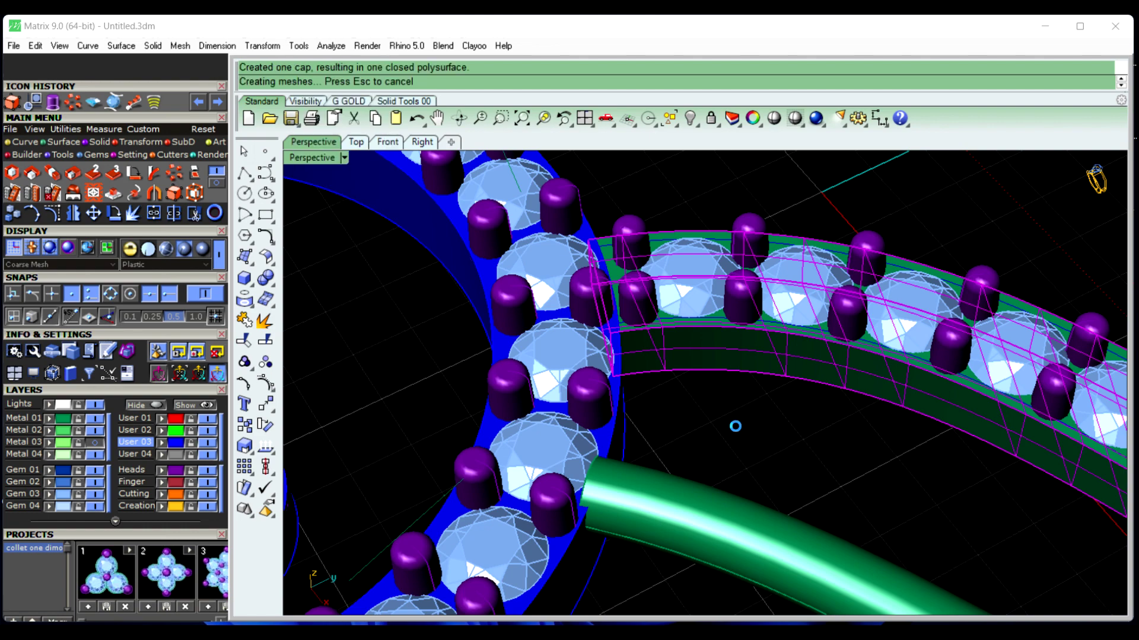
right_click_drag(704, 457, 740, 379)
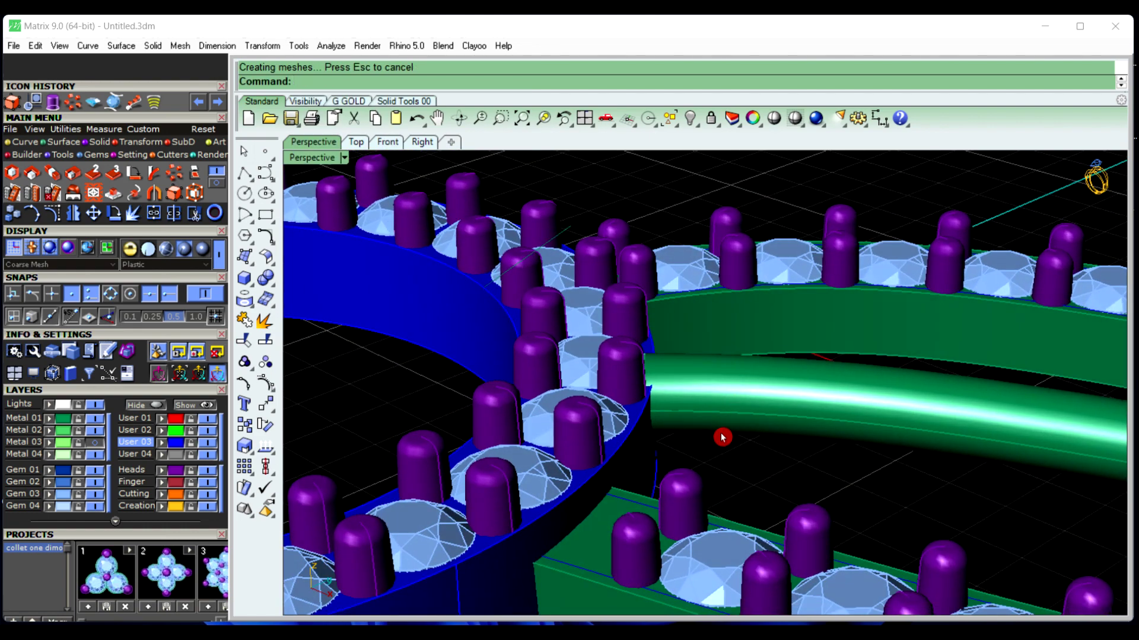
Add an editing cage with control points around the plain round middle strand
right_click_drag(722, 438, 705, 463)
scroll(701, 463, "up", 3)
left_click(696, 458)
scroll(698, 463, "down", 3)
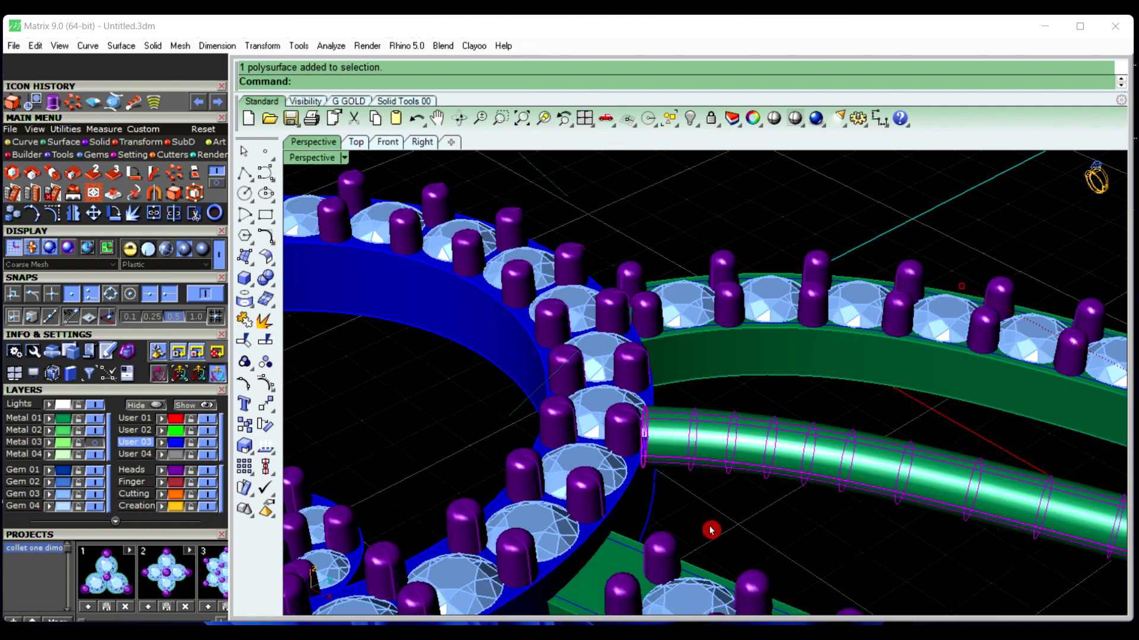
left_click(347, 101)
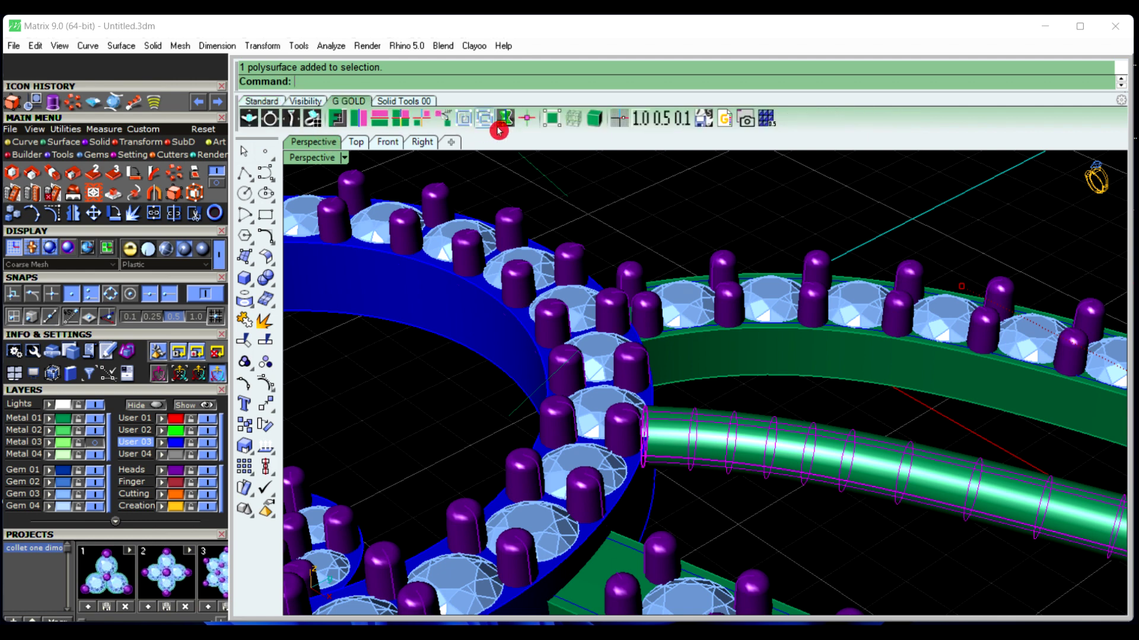
left_click(556, 119)
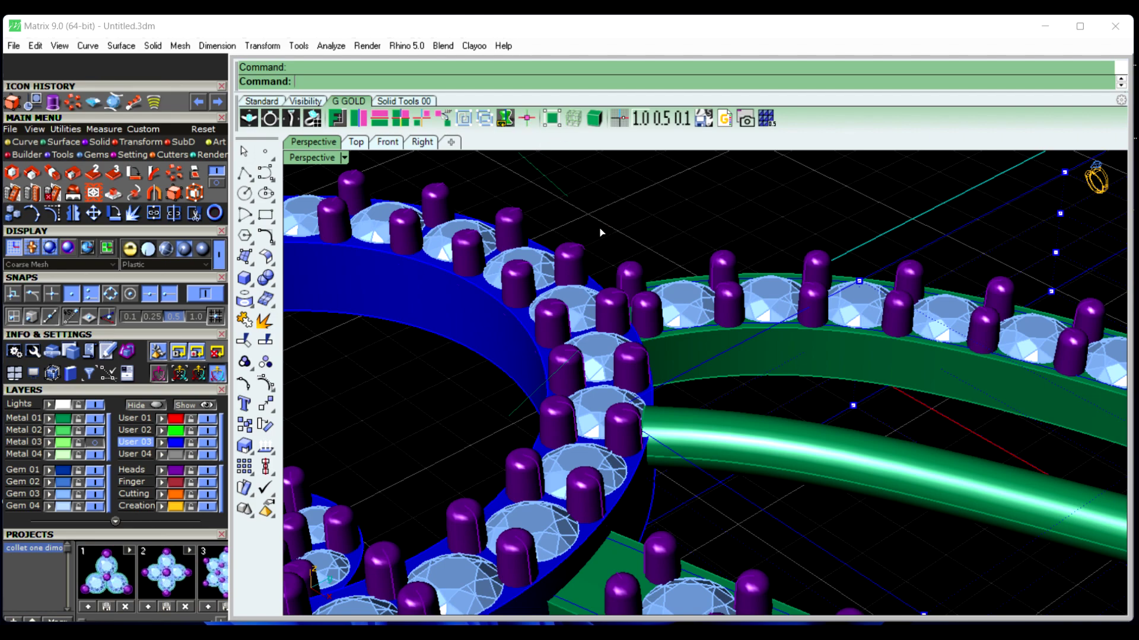
Hide the blue ring body and turn off the Heads and Gem 03 layers to expose the strand ends
scroll(601, 232, "down", 3)
right_click_drag(692, 382, 443, 455)
scroll(700, 384, "down", 4)
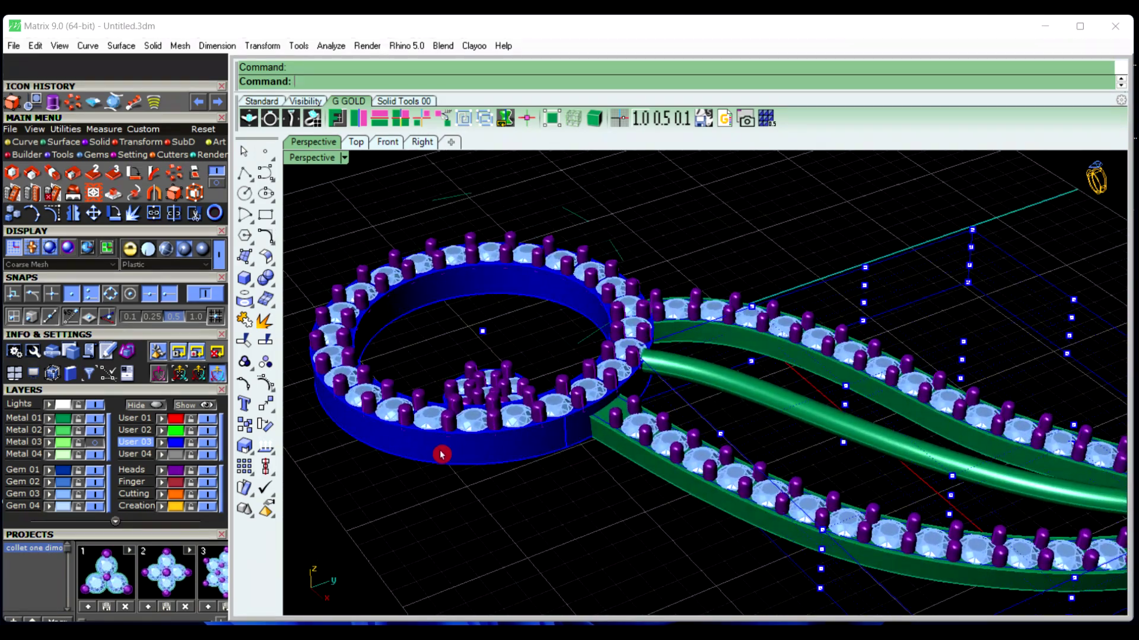
left_click(479, 456)
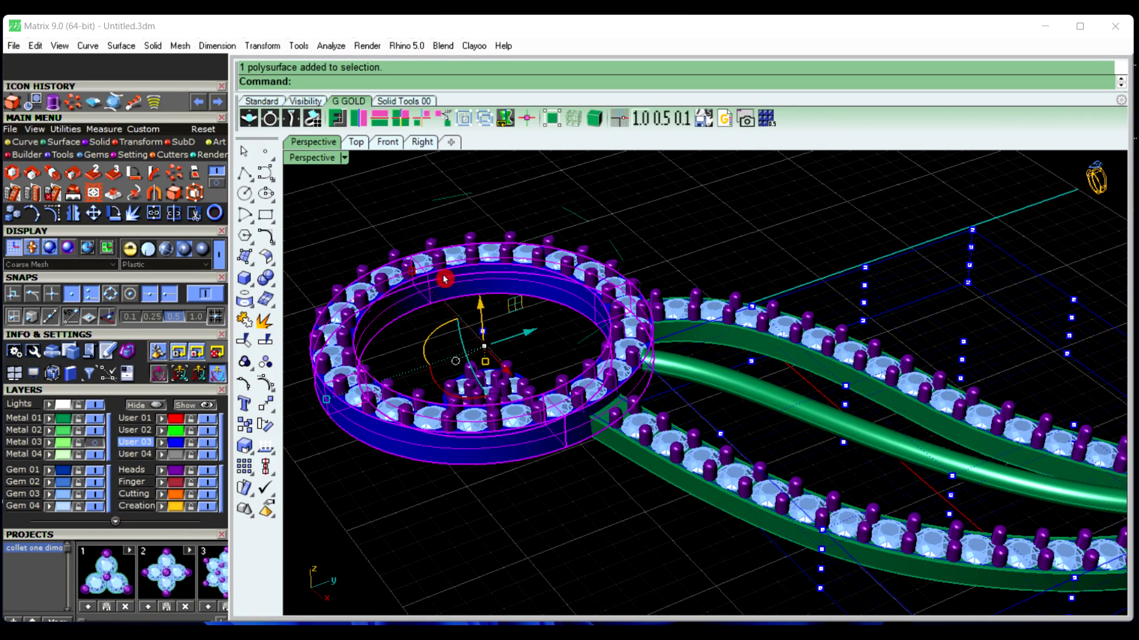
scroll(531, 350, "down", 1)
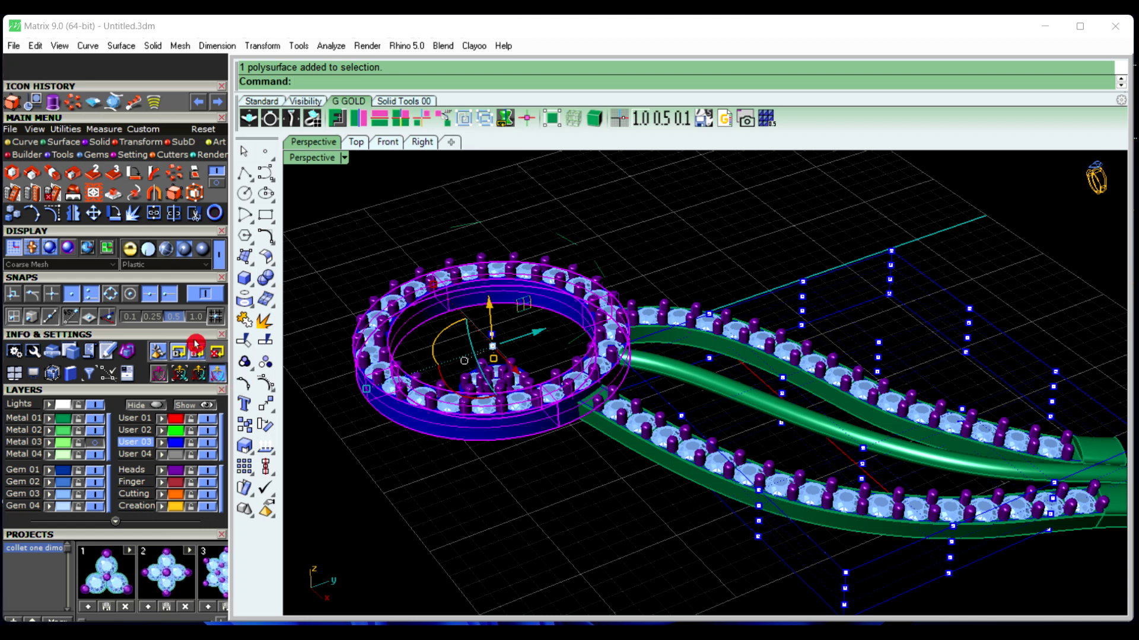
left_click(158, 410)
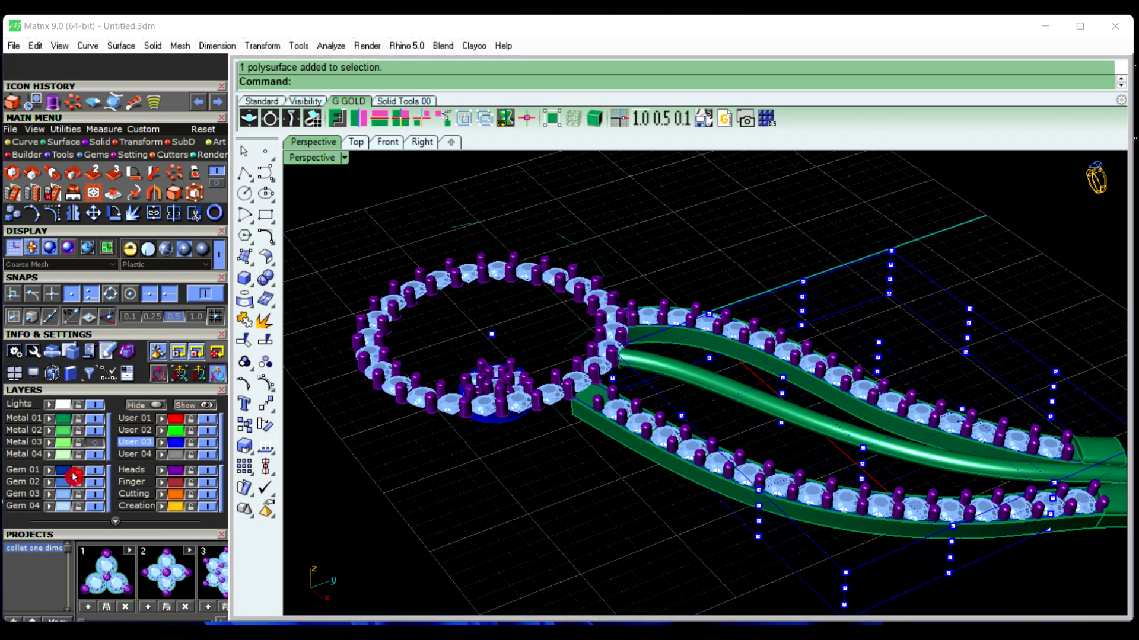
left_click(210, 474)
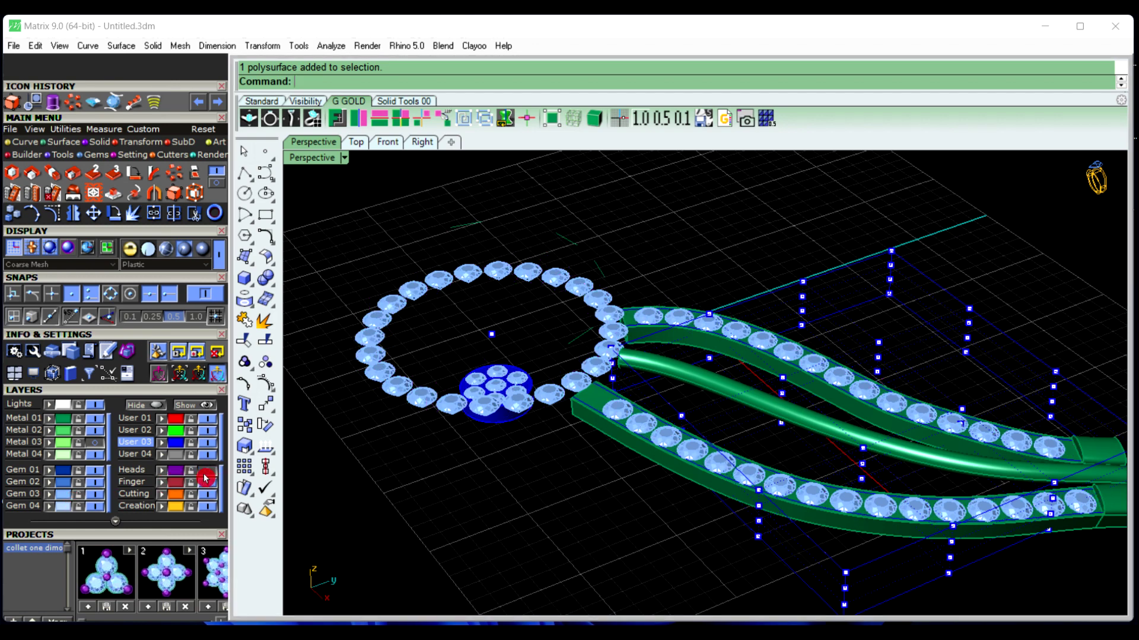
left_click(98, 500)
Select the cage points at the middle strand's ring end and lower them slightly
right_click_drag(502, 491, 517, 517)
scroll(576, 409, "up", 6)
left_click_drag(551, 307, 701, 446)
right_click_drag(551, 534, 556, 501)
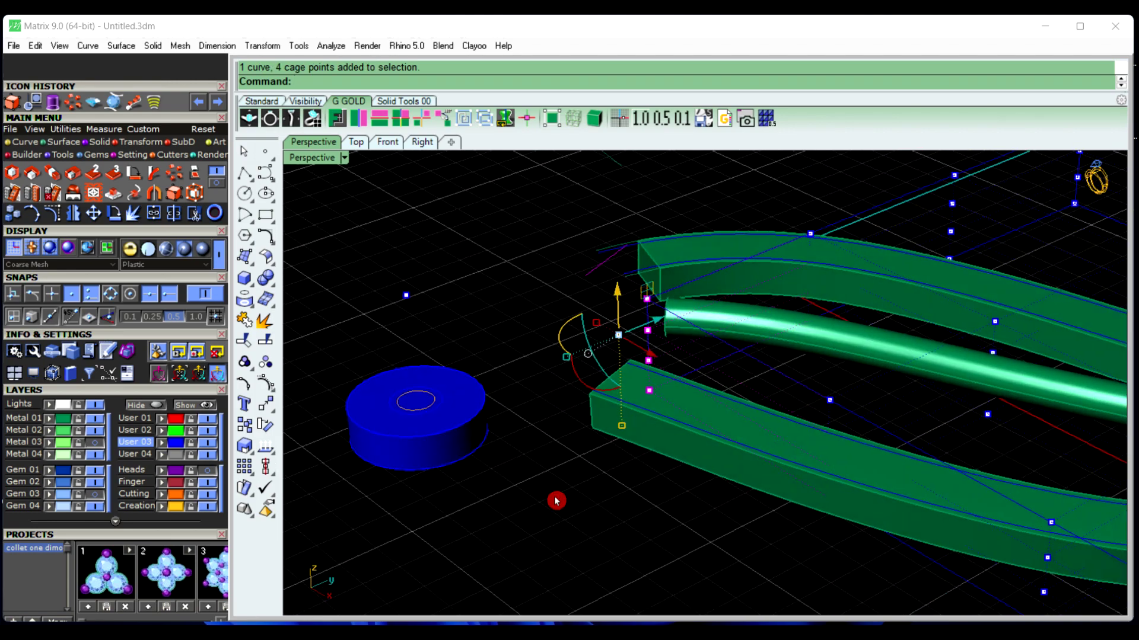
left_click_drag(620, 298, 624, 307)
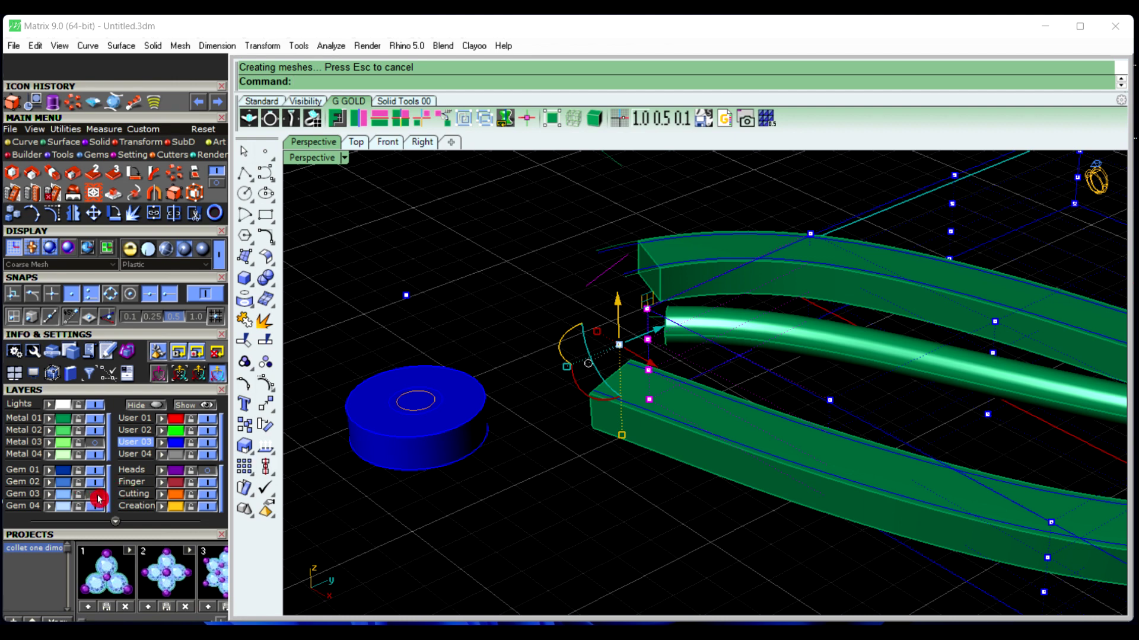
Show the hidden ring body and turn the Gem 03 and Heads layers back on
left_click(190, 408)
right_click_drag(663, 406, 648, 310)
scroll(648, 310, "up", 3)
scroll(648, 311, "down", 2)
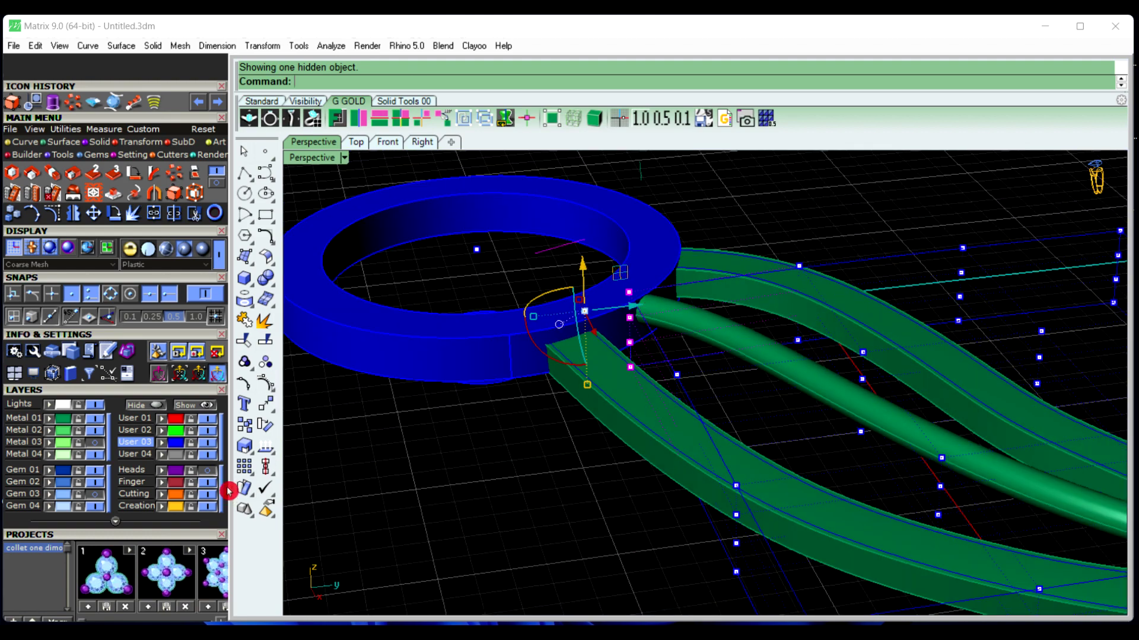
left_click(92, 501)
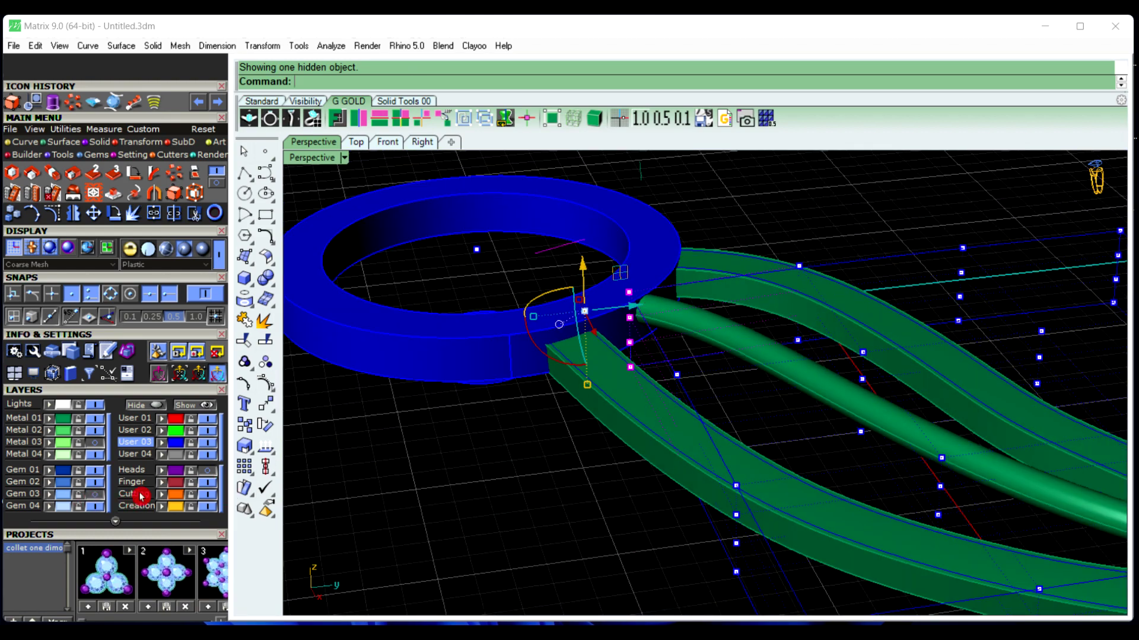
left_click(211, 473)
scroll(492, 455, "down", 3)
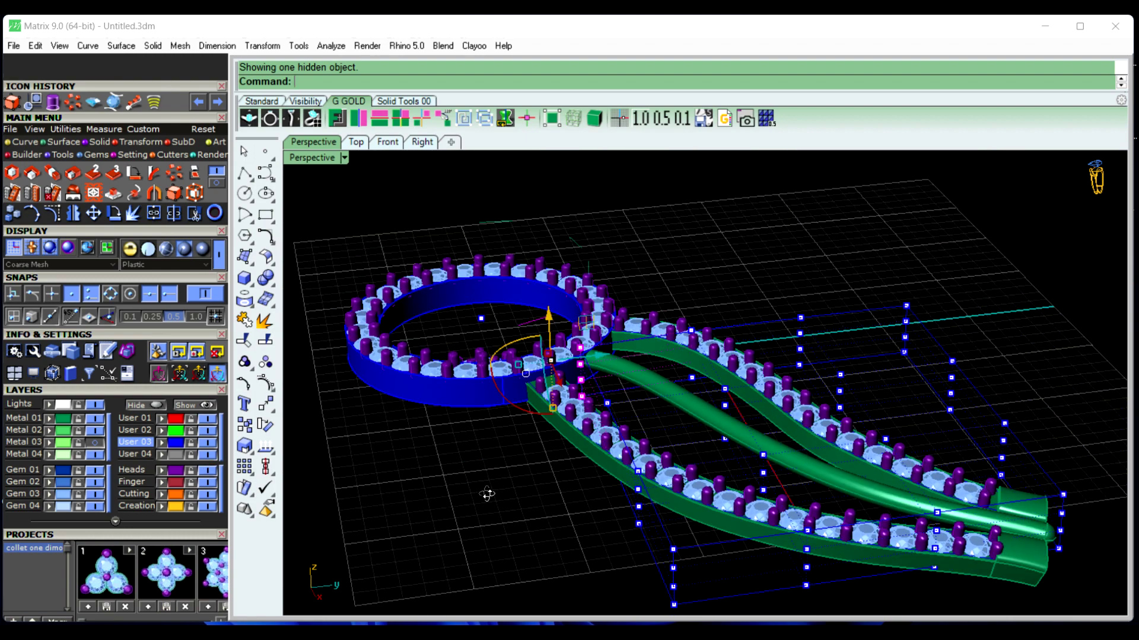
Delete the stray point object at the centre of the ring
right_click_drag(487, 494, 585, 453)
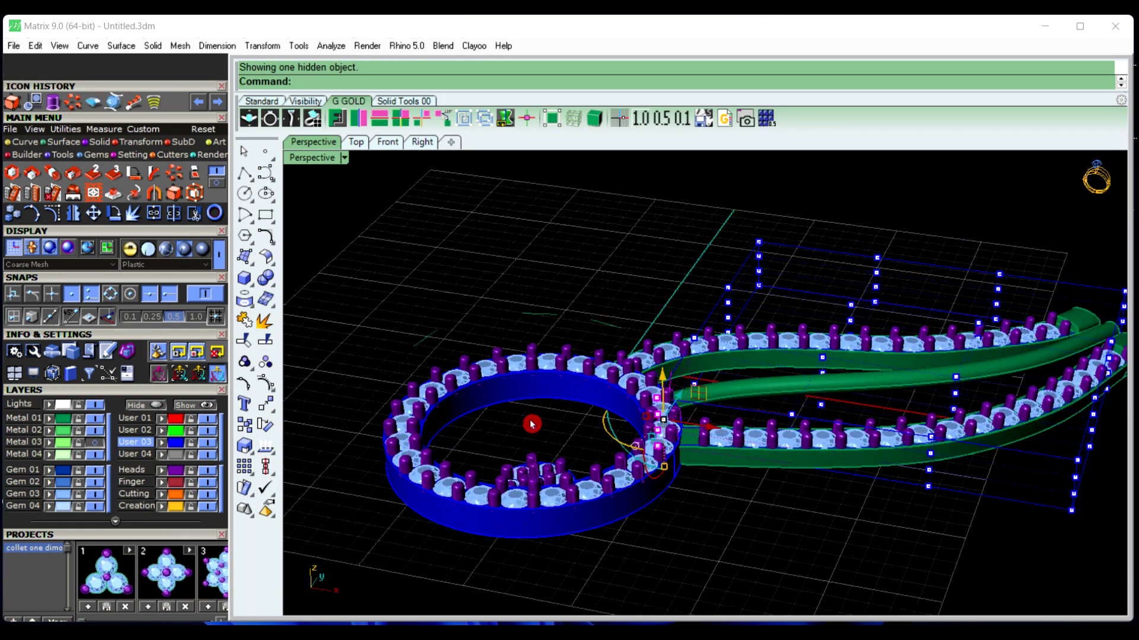
scroll(531, 425, "up", 2)
left_click(536, 439)
key("ctrl+alt+h")
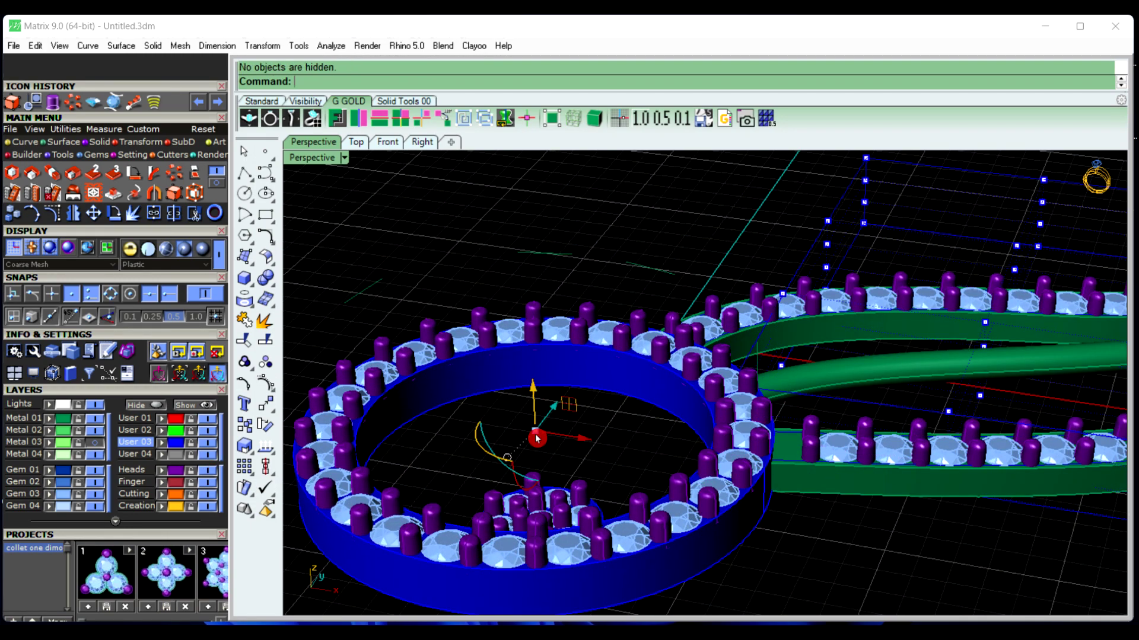
key("Delete")
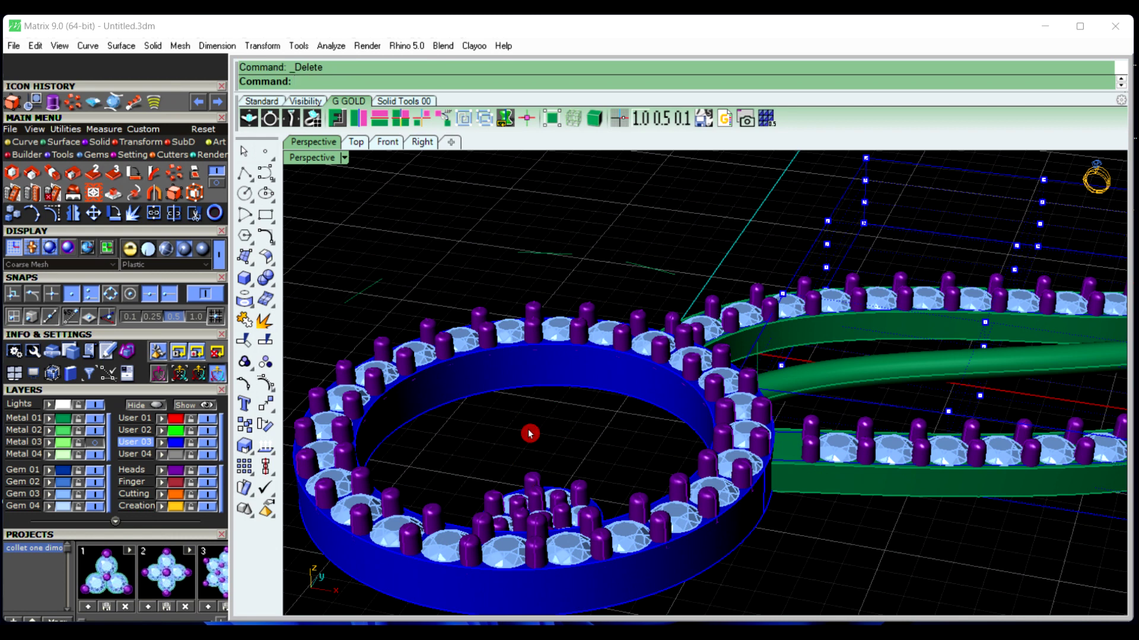
Turn off the cage's control points and delete the cage around the middle strand
scroll(530, 434, "down", 2)
right_click(248, 388)
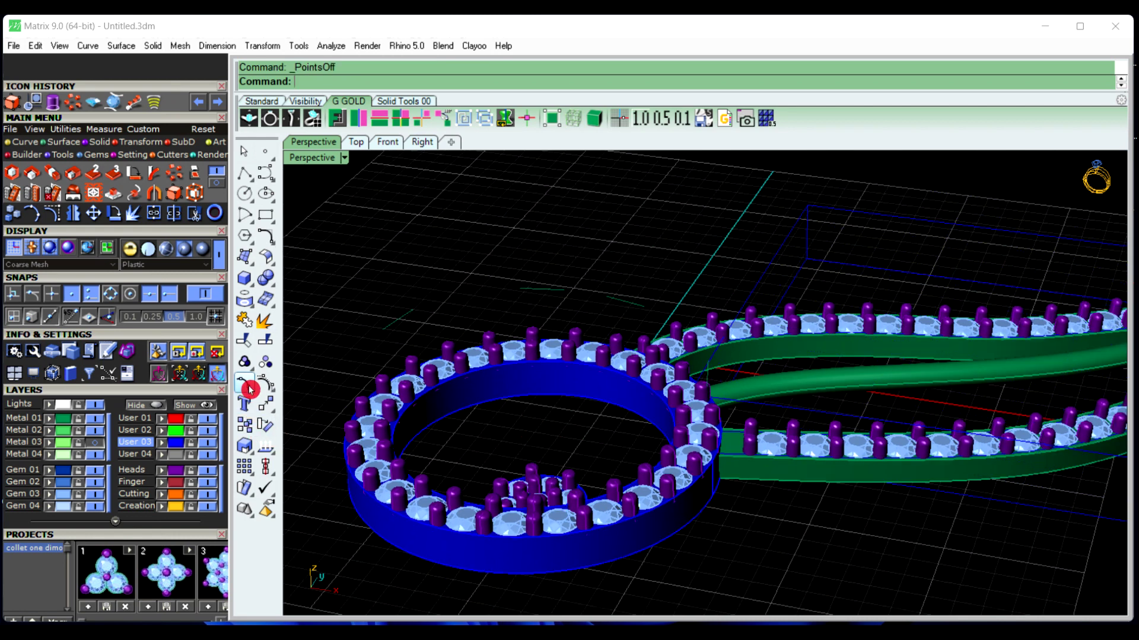
left_click(811, 235)
key("Delete")
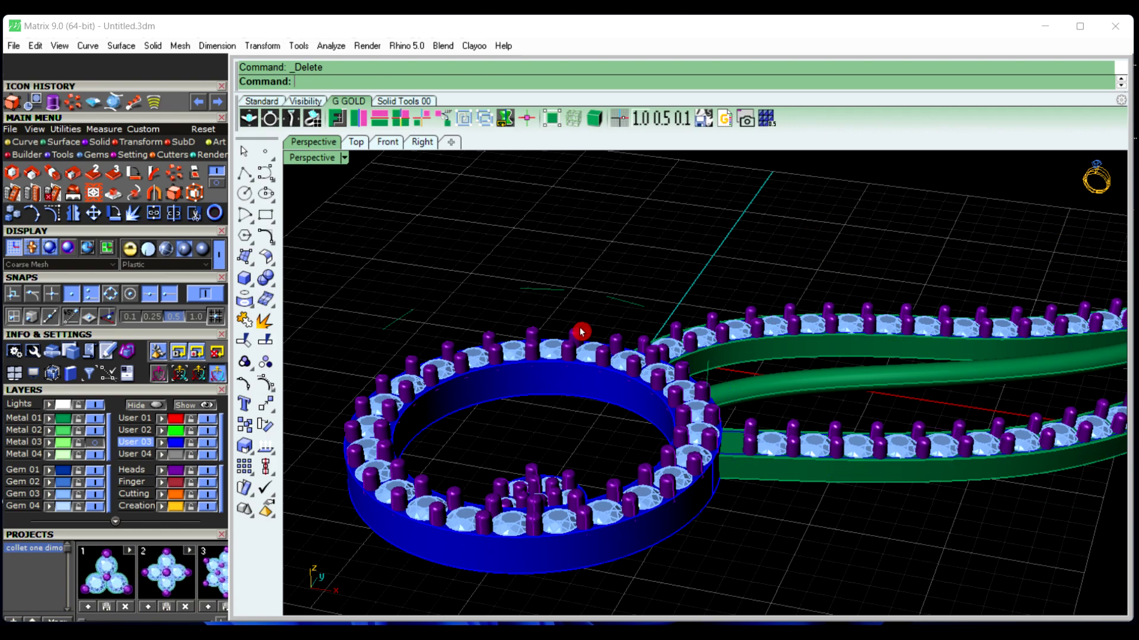
Select all leftover curves in the model with SelCrv and delete them
scroll(581, 331, "down", 2)
right_click_drag(766, 410, 493, 315)
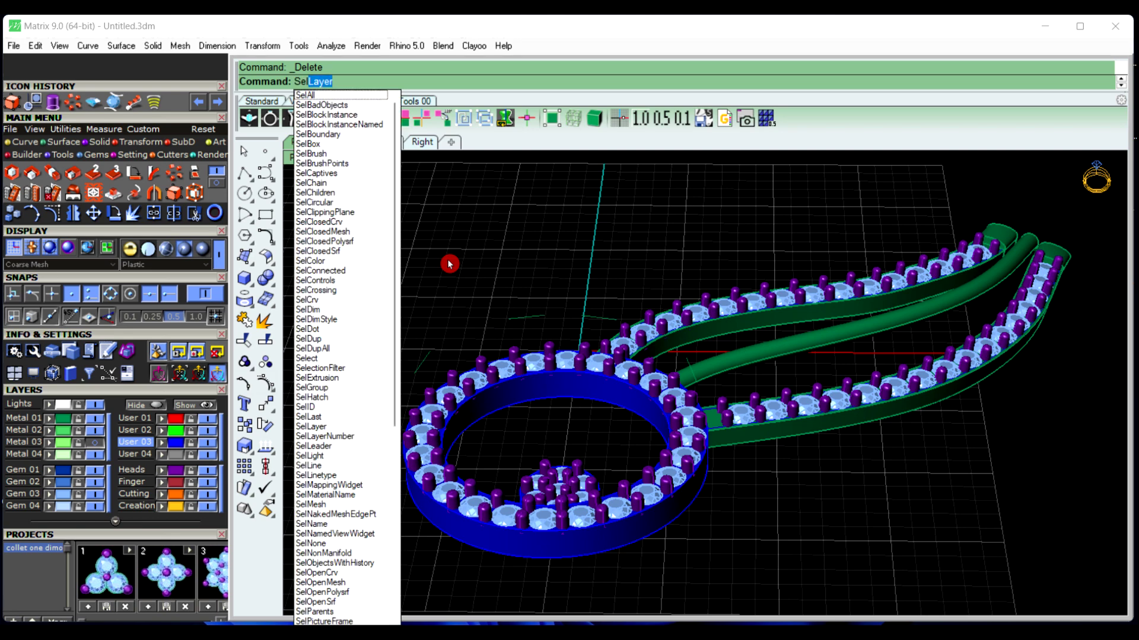
type("Crv")
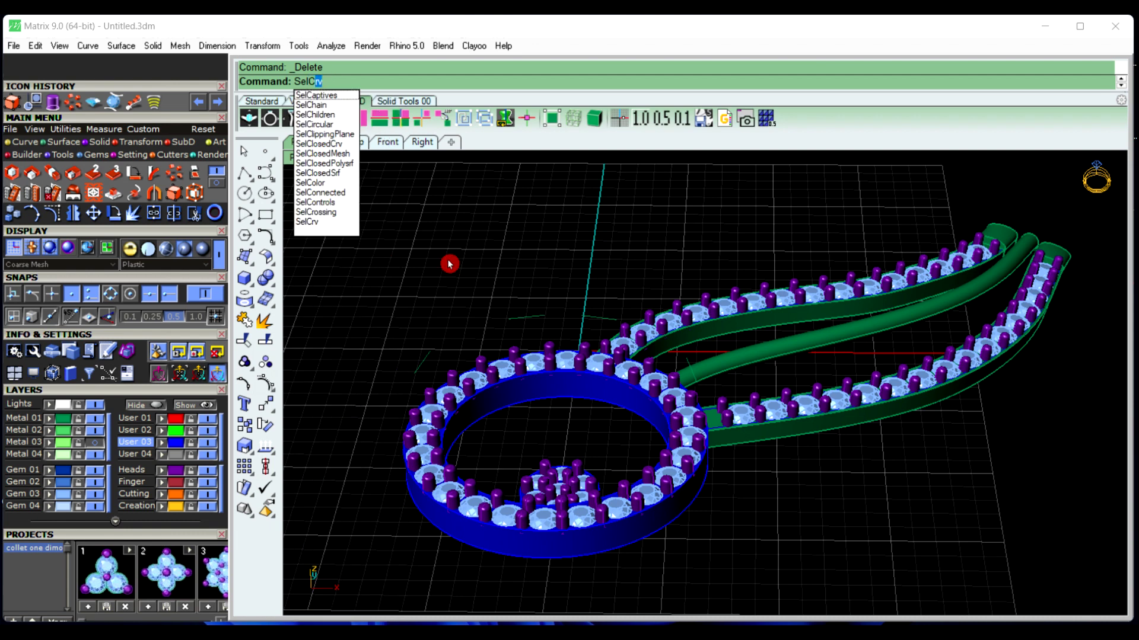
key("Return")
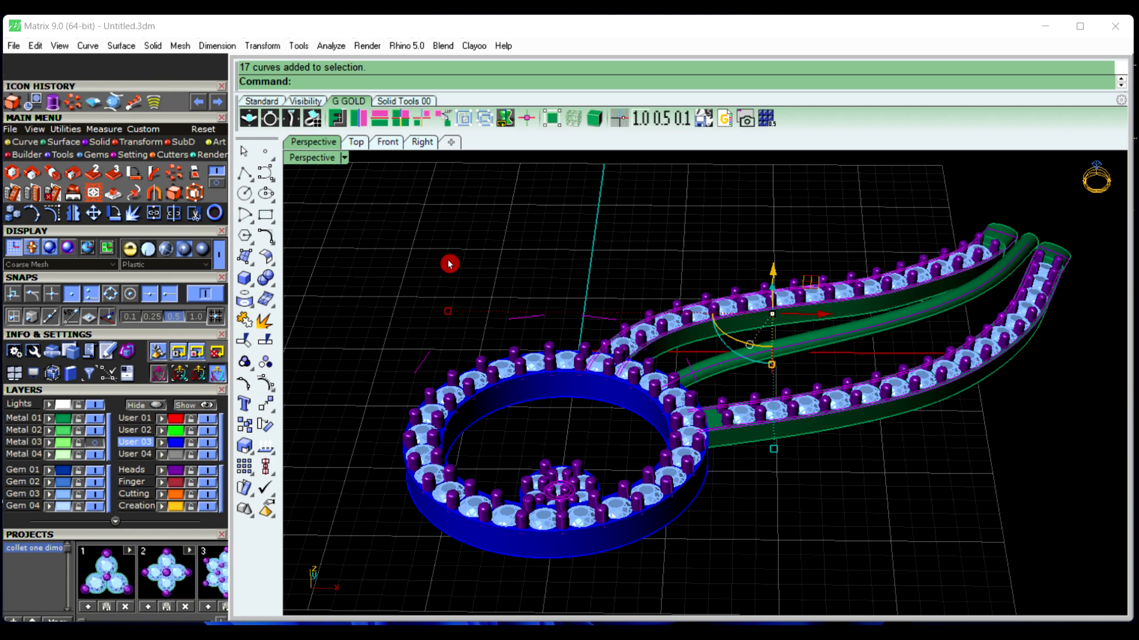
key("Delete")
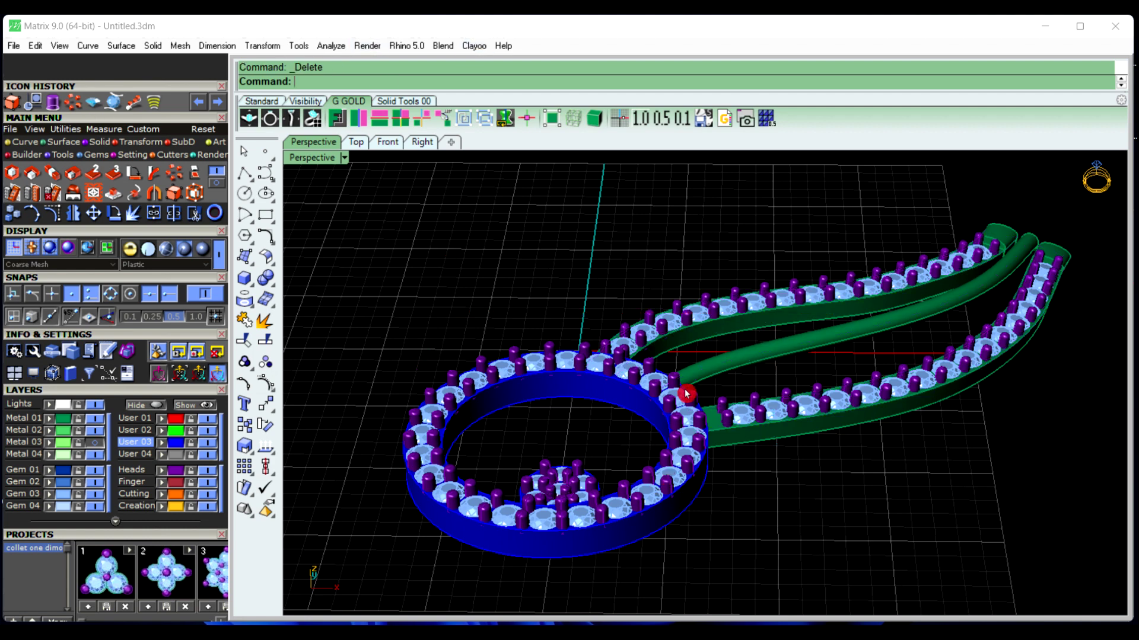
Select the seven-stone cluster at the ring's centre and raise it vertically above the ring in the Front view
right_click_drag(686, 393, 744, 498)
left_click(658, 515)
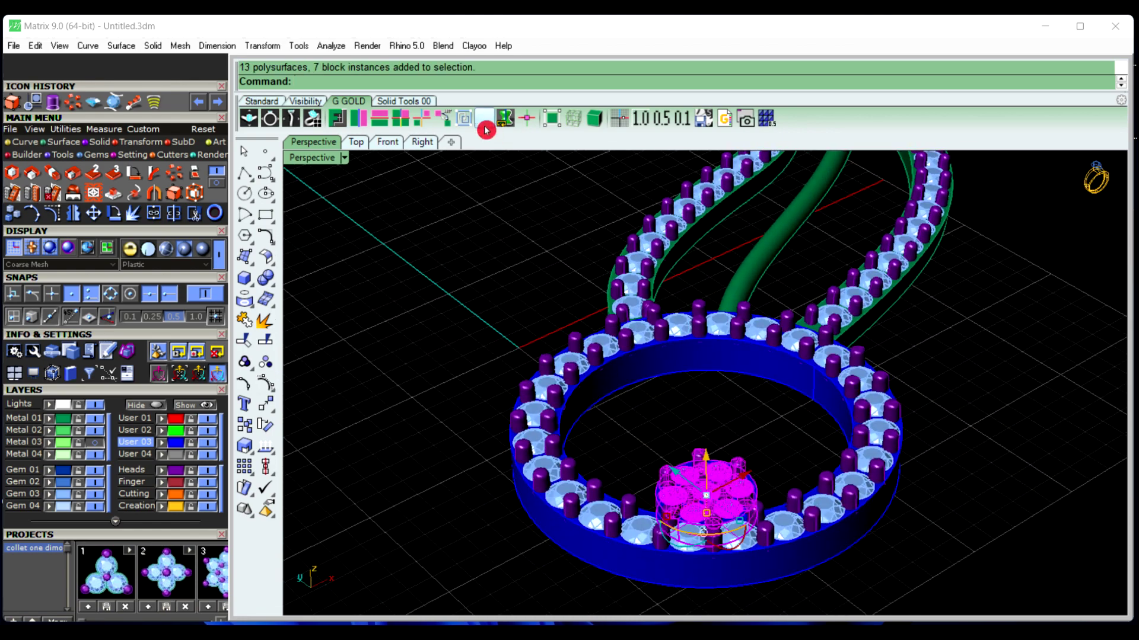
left_click(387, 142)
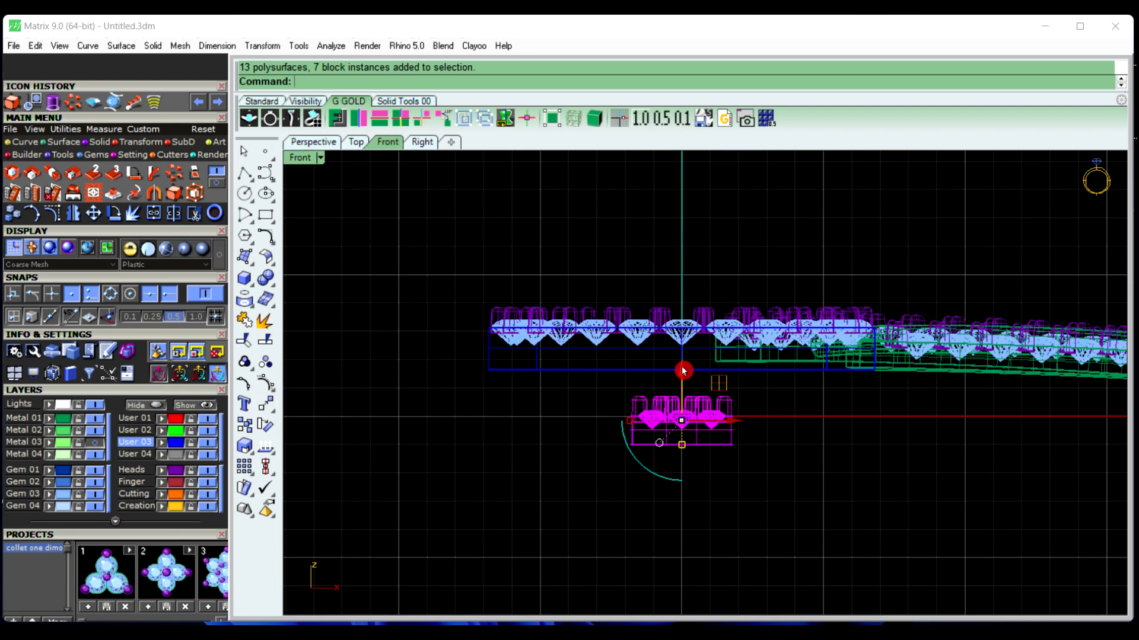
mouse_move(683, 371)
left_mouse_down()
mouse_move(683, 196)
mouse_move(681, 230)
left_mouse_up()
scroll(689, 201, "up", 4)
left_click(492, 241)
left_click(302, 141)
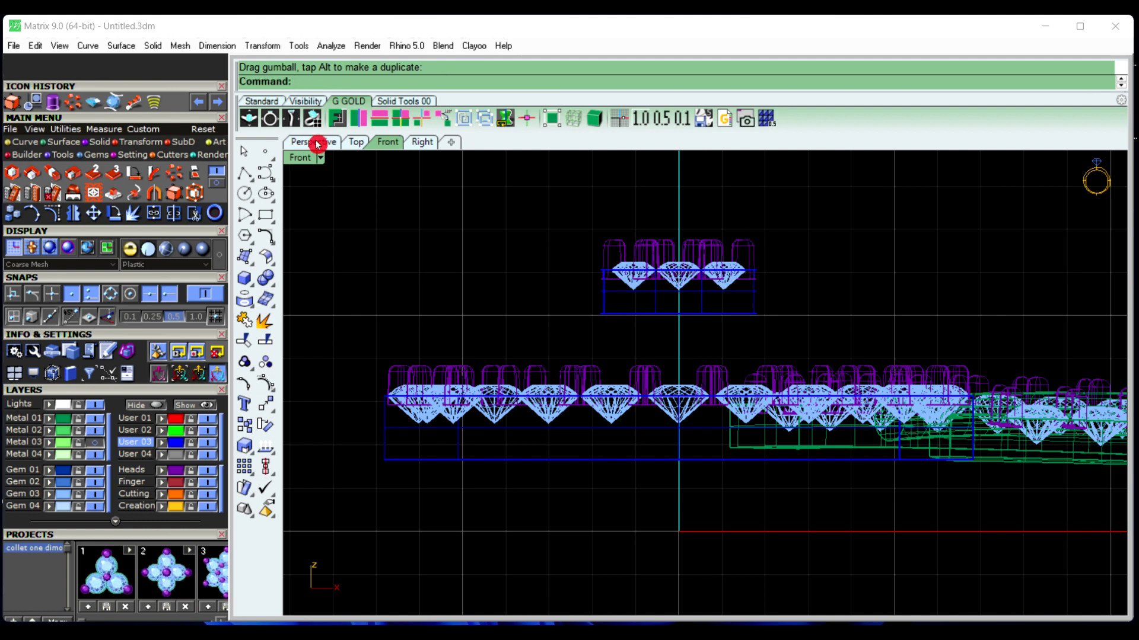
right_click_drag(443, 247, 785, 381)
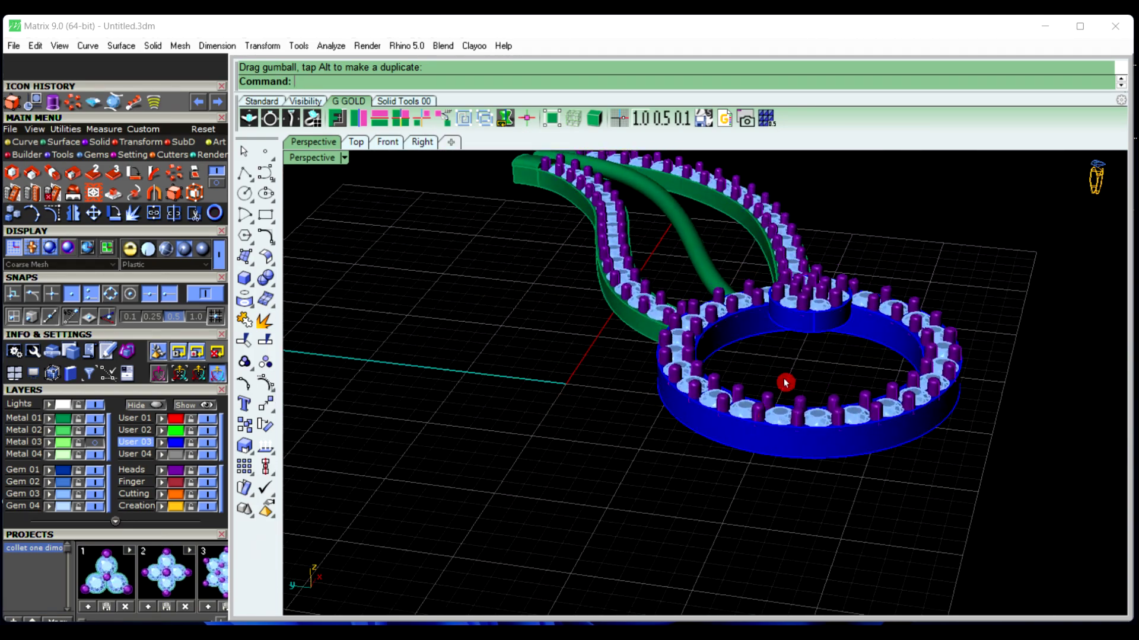
Lower the raised stone cluster slightly in the Front view and check its height in perspective
left_click(387, 142)
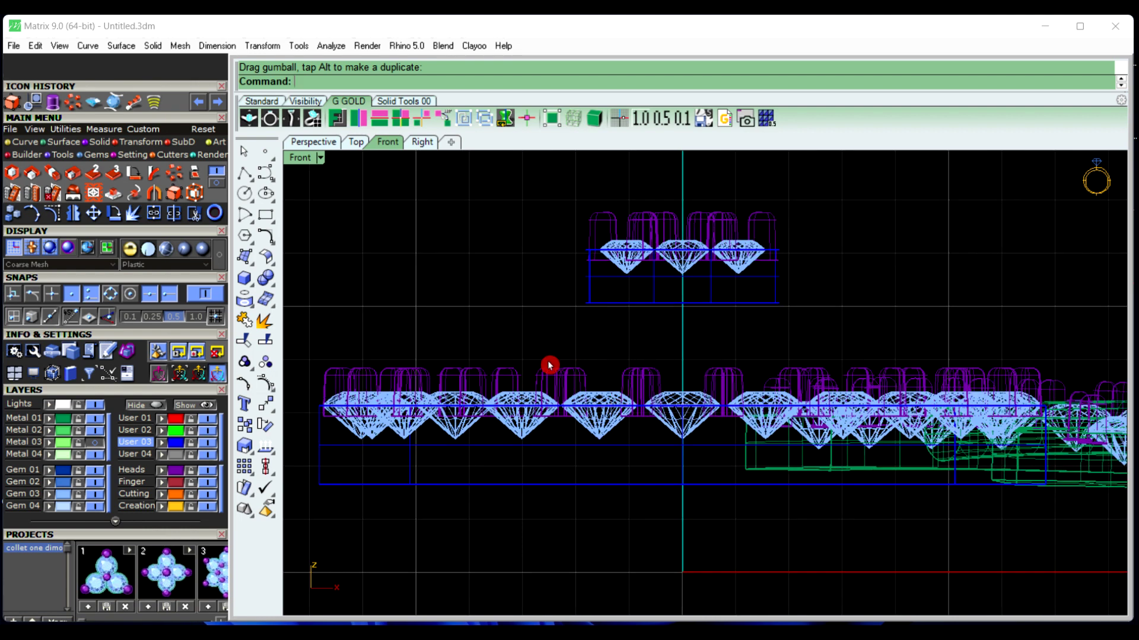
left_click(701, 254)
left_click_drag(684, 214, 685, 231)
left_click(546, 264)
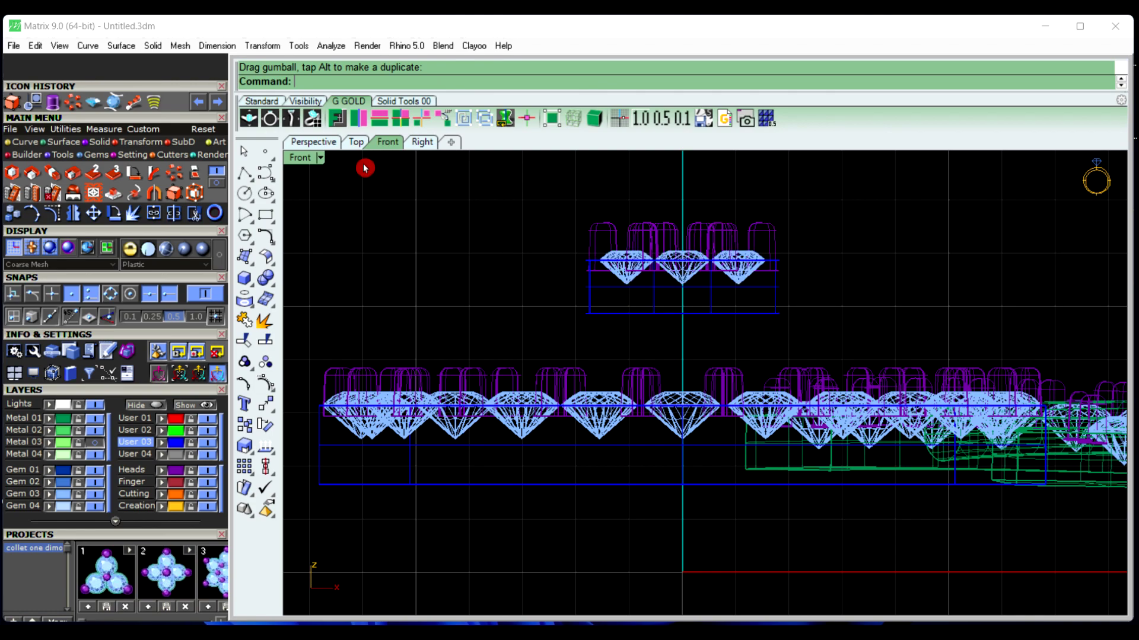
left_click(319, 143)
right_click_drag(460, 251, 833, 437)
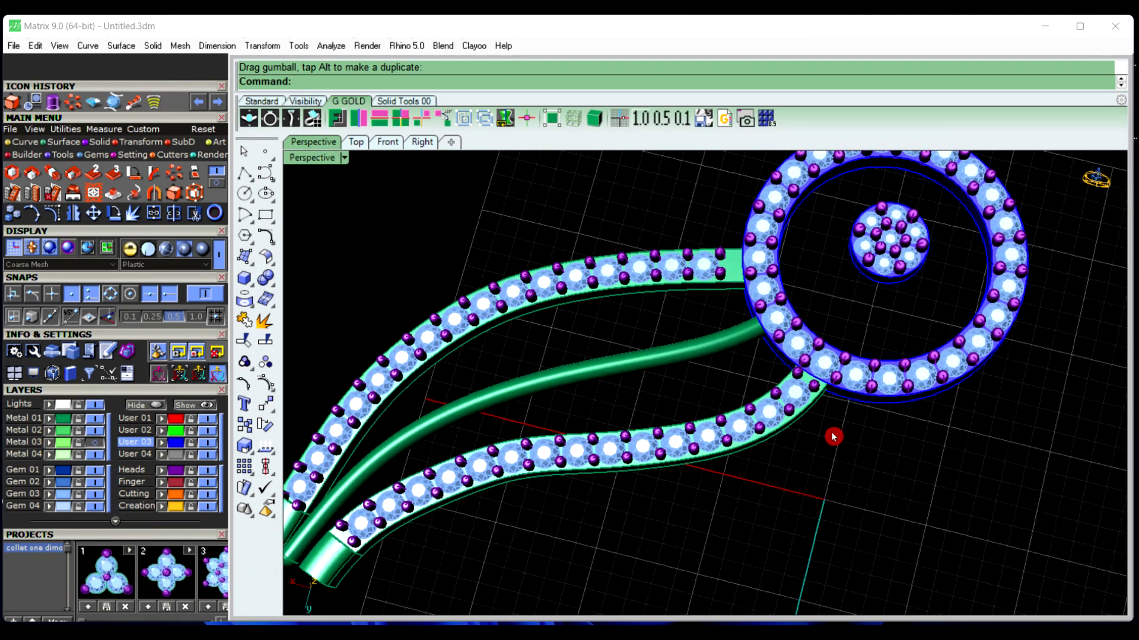
Draw a straight polyline from the ring's inner top edge to the stone cluster's base, using only the Near snap
left_click(244, 173)
right_click_drag(313, 192, 821, 316)
scroll(822, 316, "up", 3)
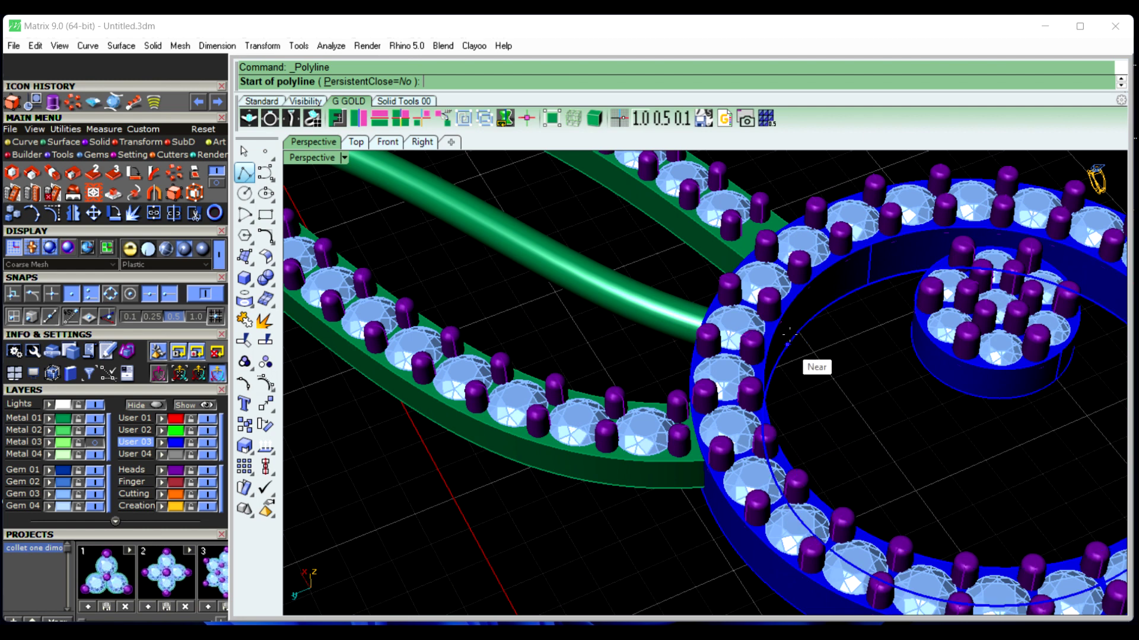
left_click(74, 294)
left_click(147, 295)
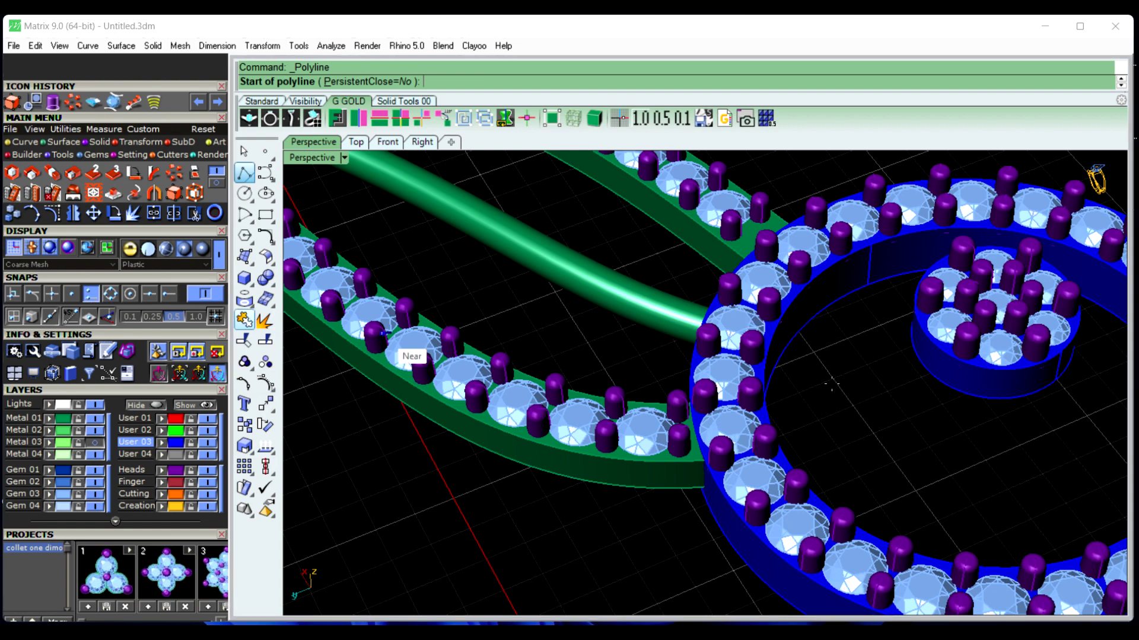
scroll(764, 363, "up", 5)
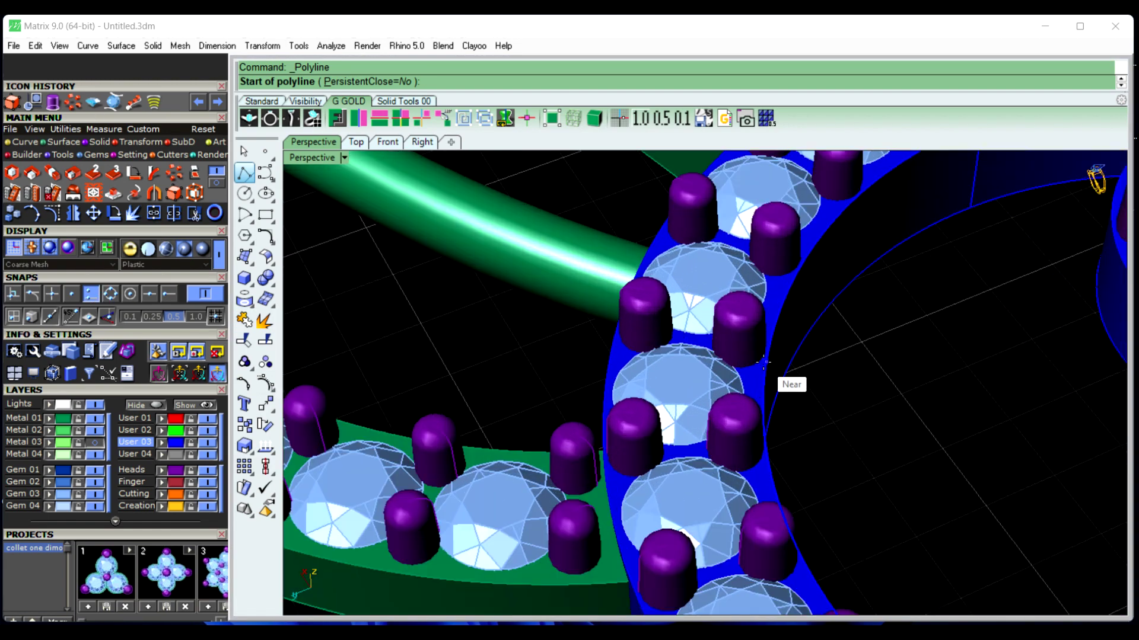
left_click(768, 368)
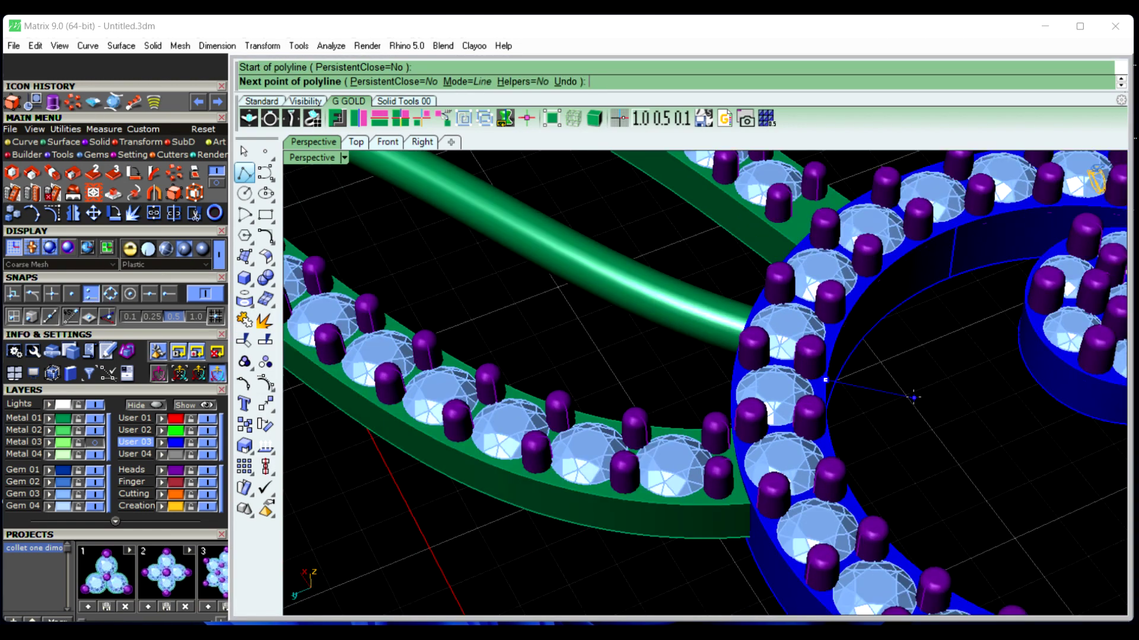
scroll(916, 396, "down", 2)
scroll(1034, 327, "up", 3)
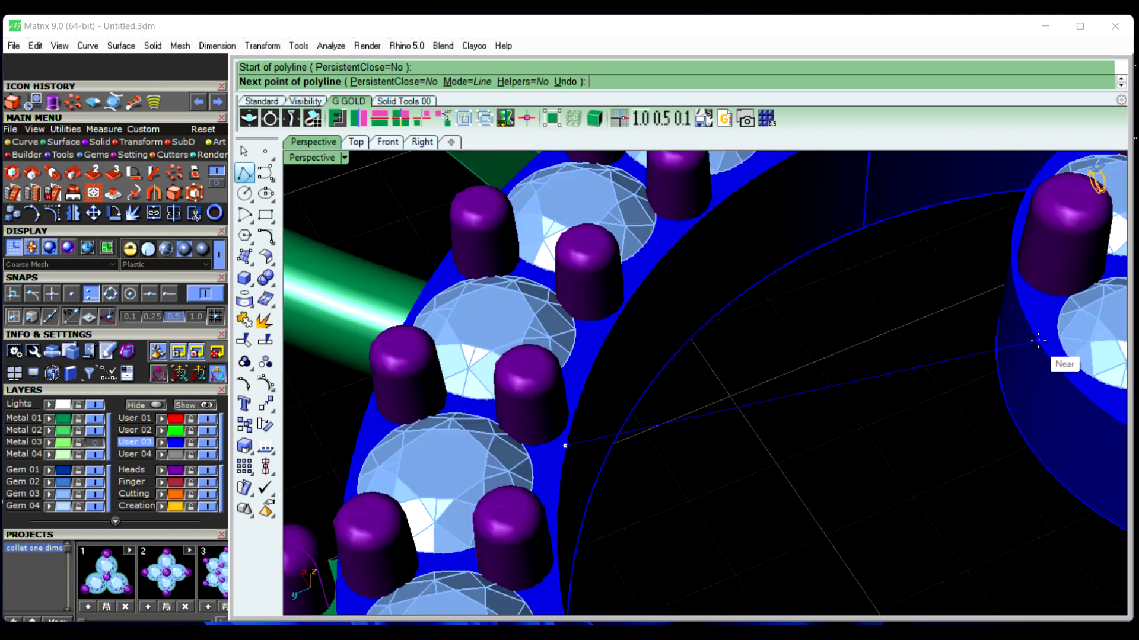
left_click(1039, 340)
right_click(869, 383)
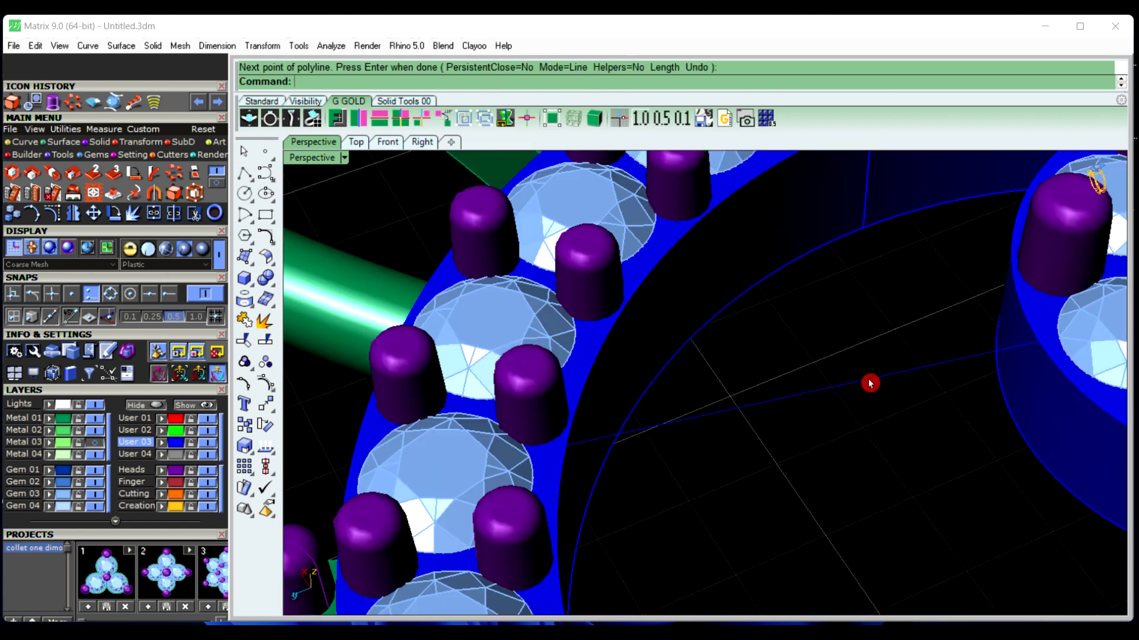
Rebuild the connecting line between the ring and the cluster as a degree 3 curve with four points
scroll(870, 385, "down", 4)
right_click_drag(887, 450, 851, 376)
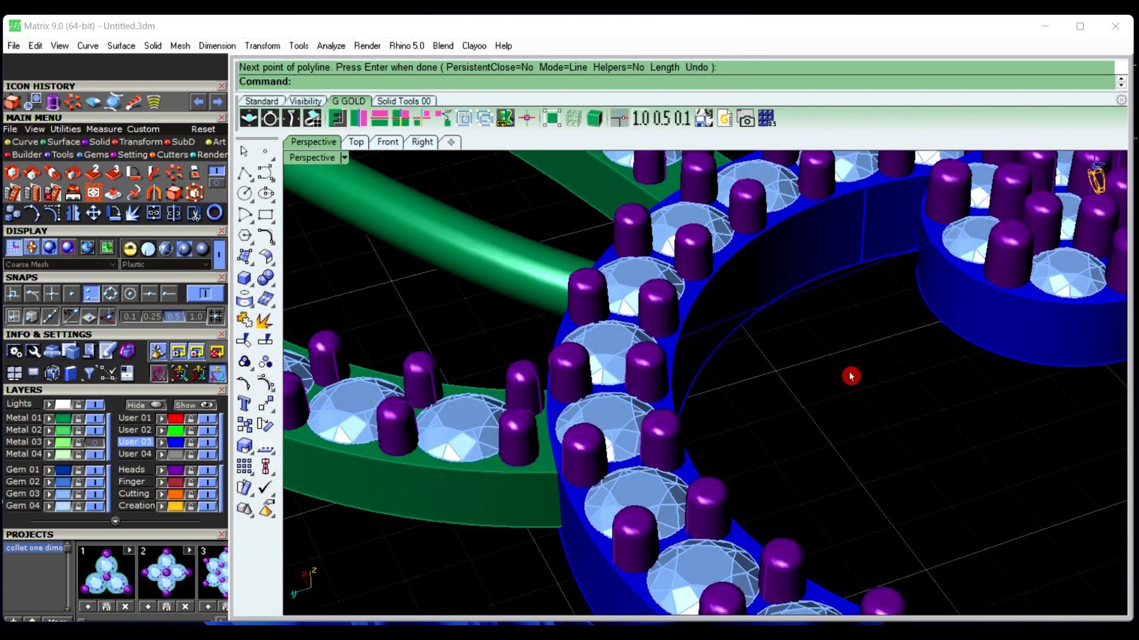
left_click(790, 305)
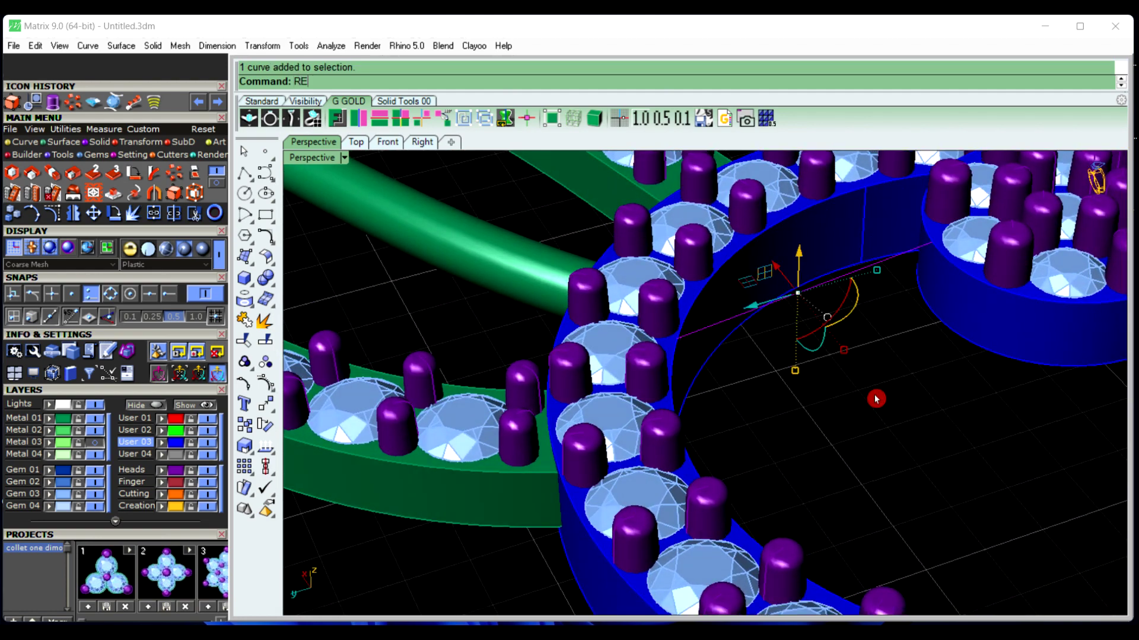
type("REb")
key("Return")
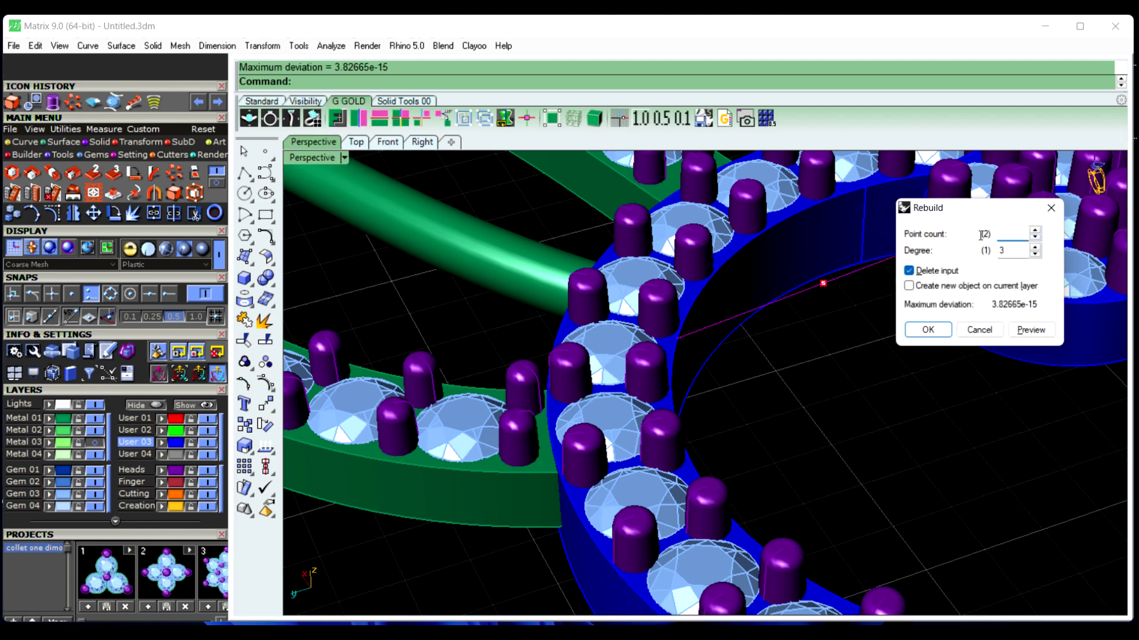
key("Return")
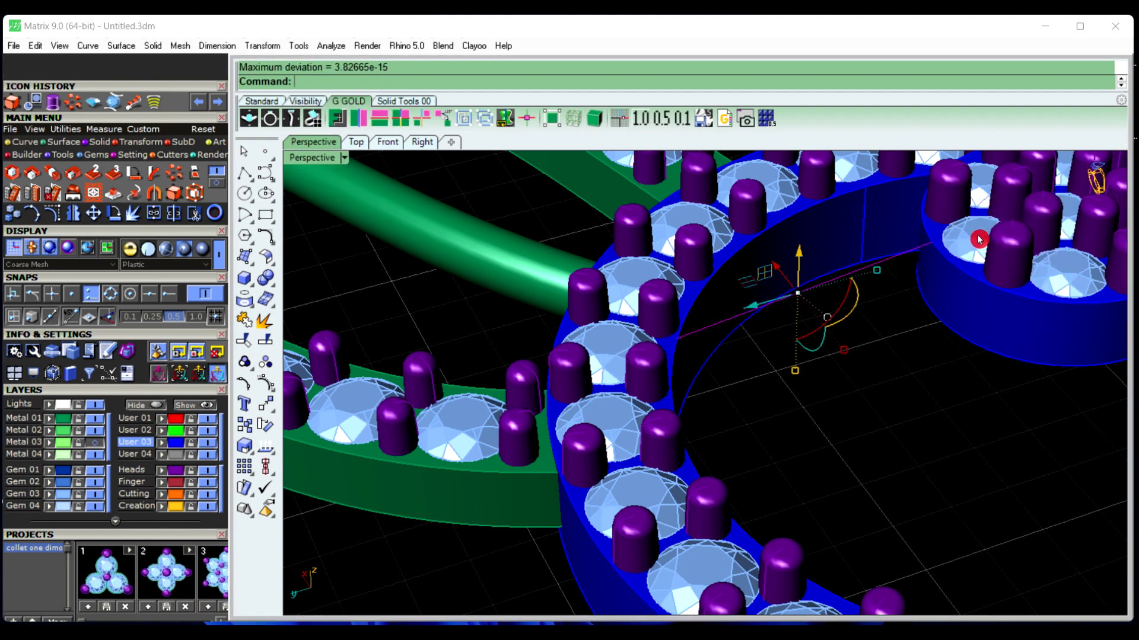
Raise the connecting curve's two middle edit points to arch it upward, leaving its edit points switched off
left_click(243, 383)
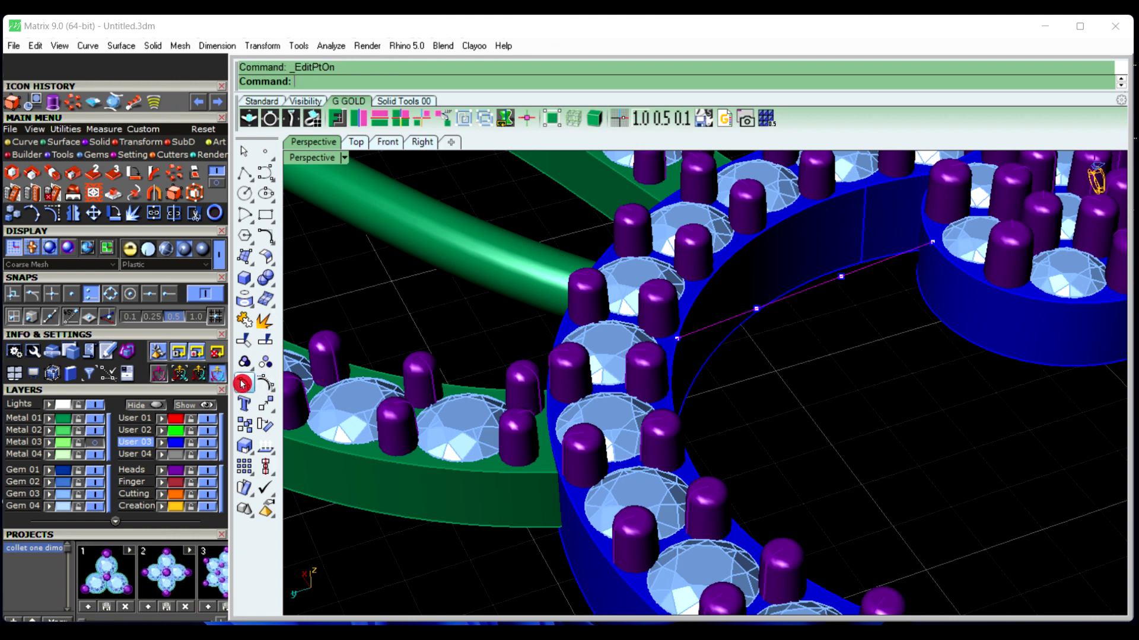
left_click(757, 309)
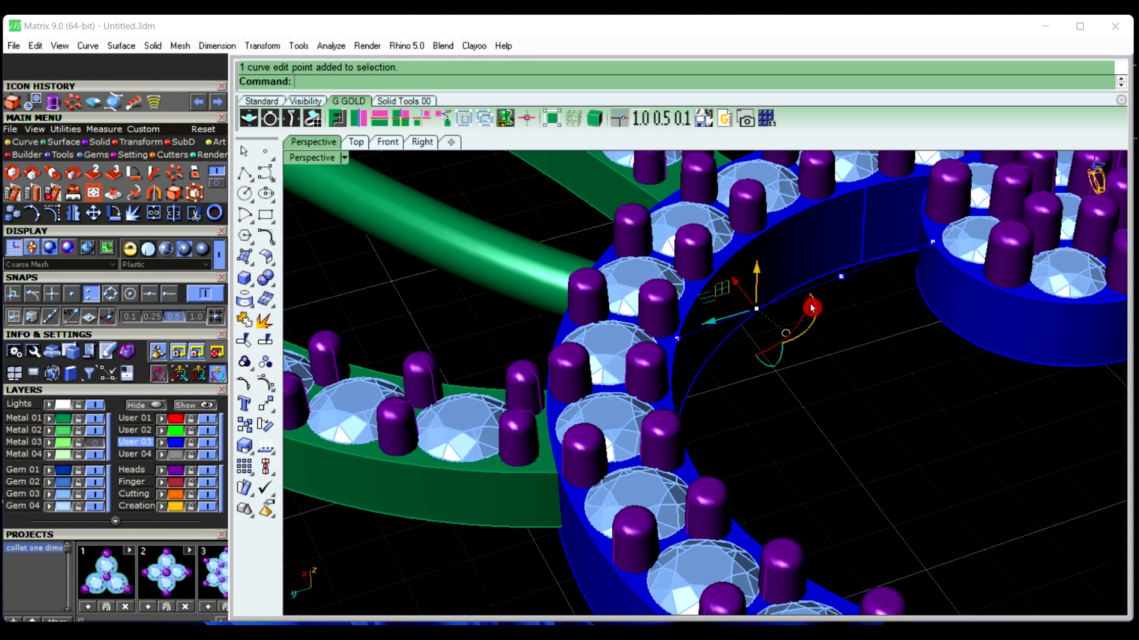
left_click(841, 278, "shift")
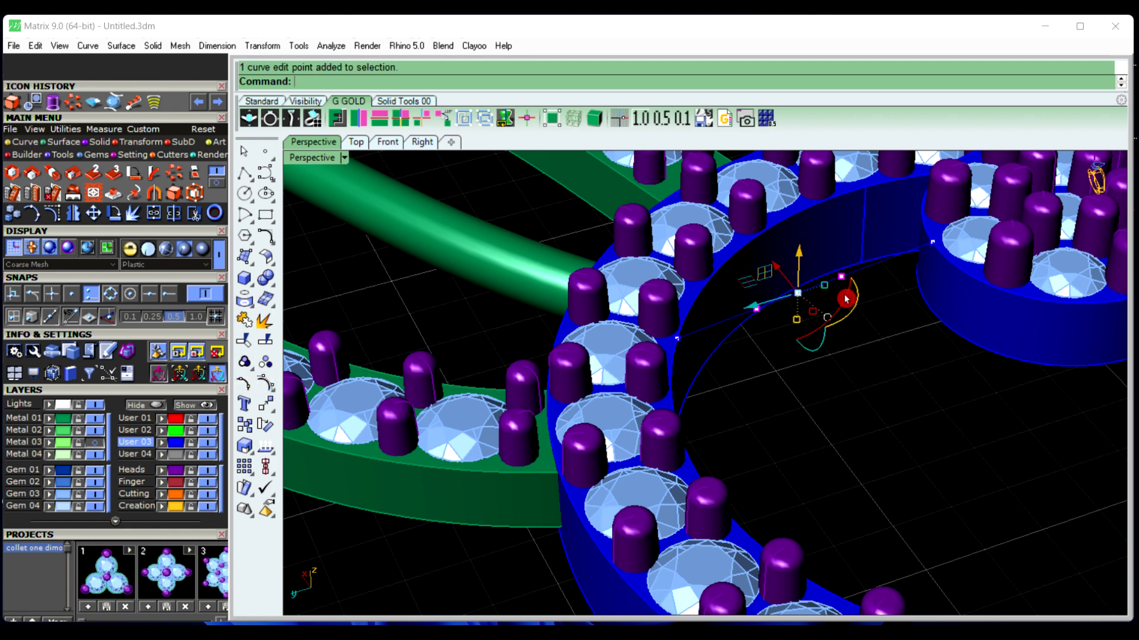
right_click_drag(880, 397, 861, 383)
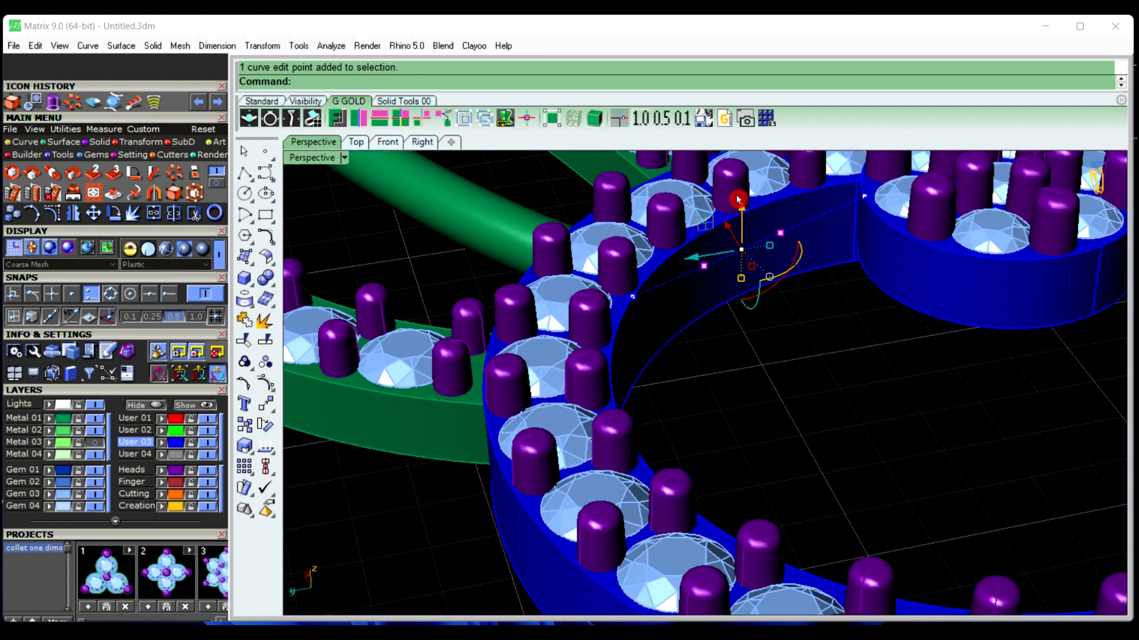
left_click_drag(743, 215, 720, 173)
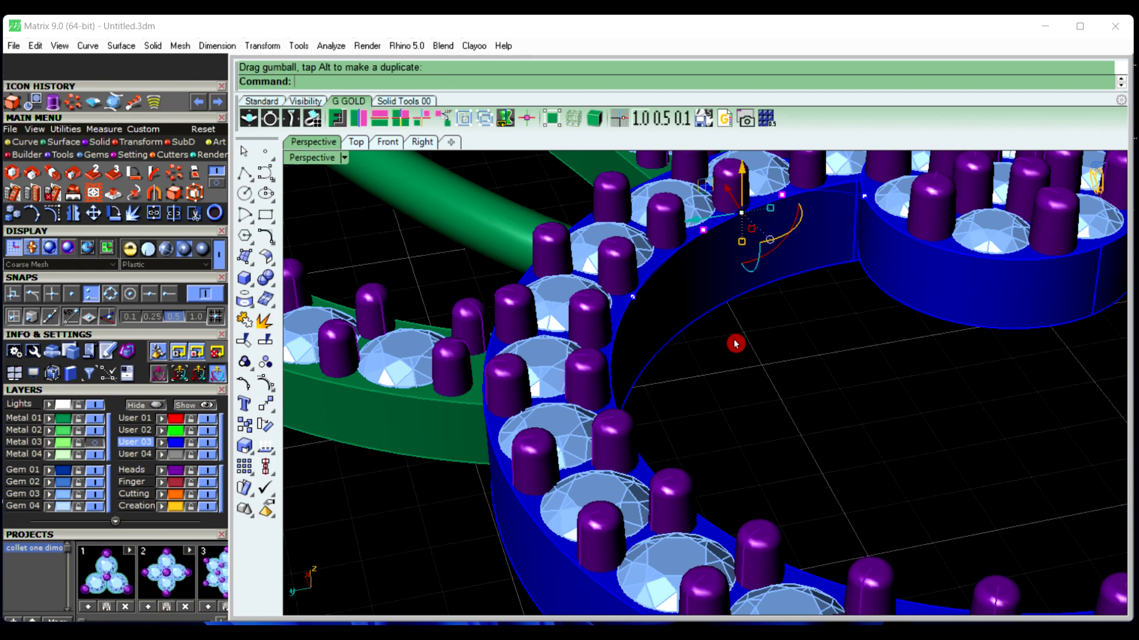
right_click_drag(735, 344, 777, 354)
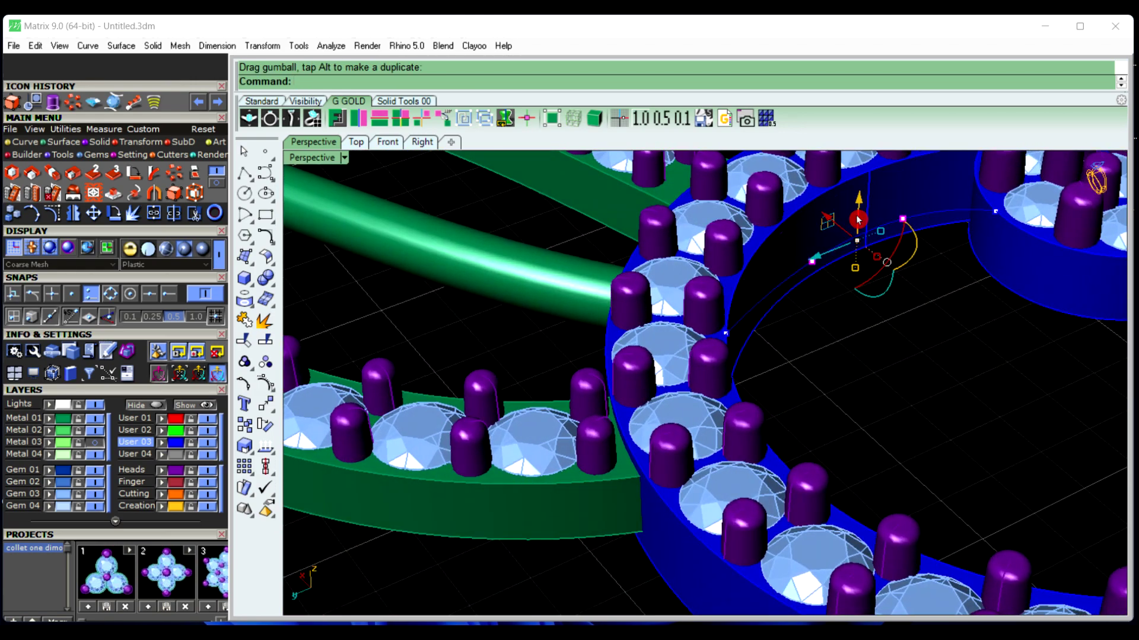
left_click_drag(863, 204, 863, 199)
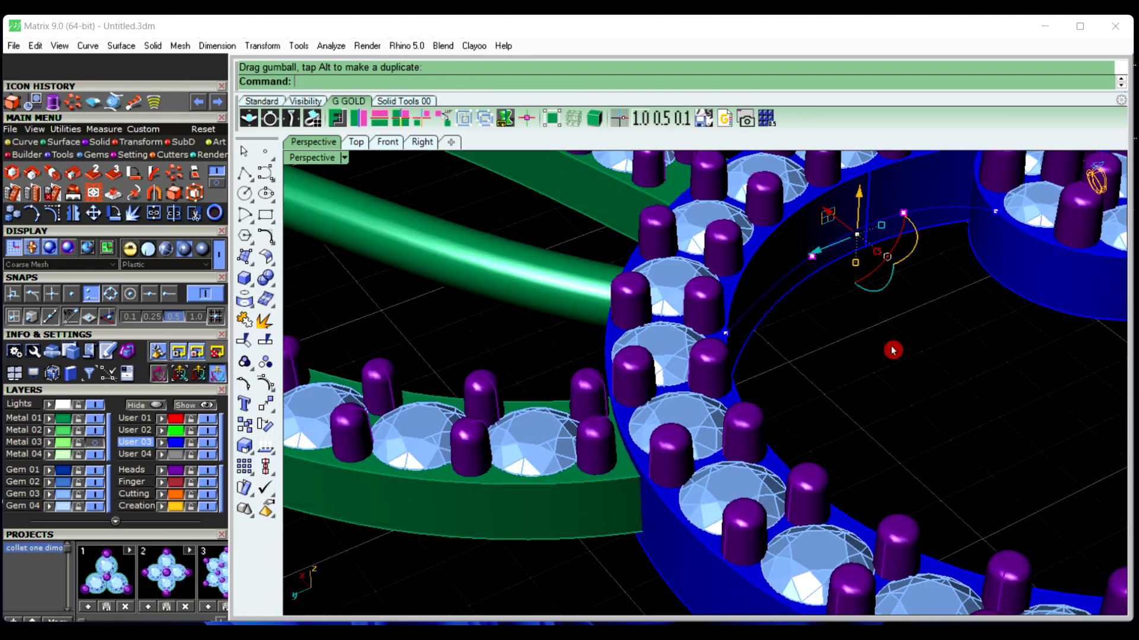
right_click(245, 383)
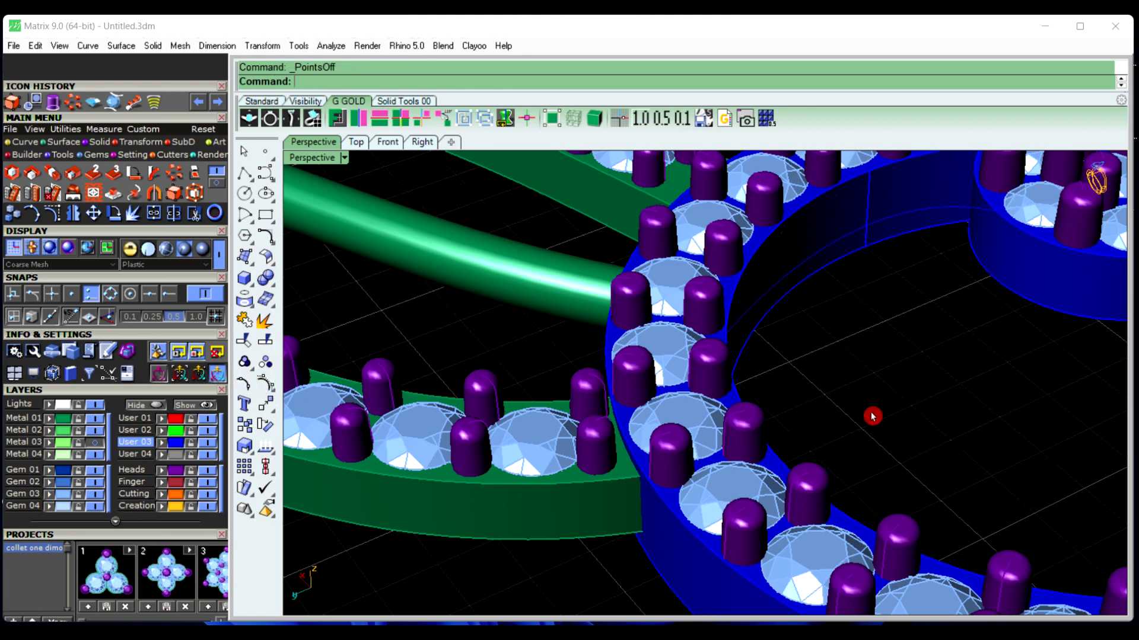
Create a round-capped pipe along the arched connecting curve with start and end diameters of 0.7
mouse_move(871, 415)
right_mouse_down()
mouse_move(947, 383)
mouse_move(923, 409)
mouse_move(890, 403)
right_mouse_up()
left_click(830, 420)
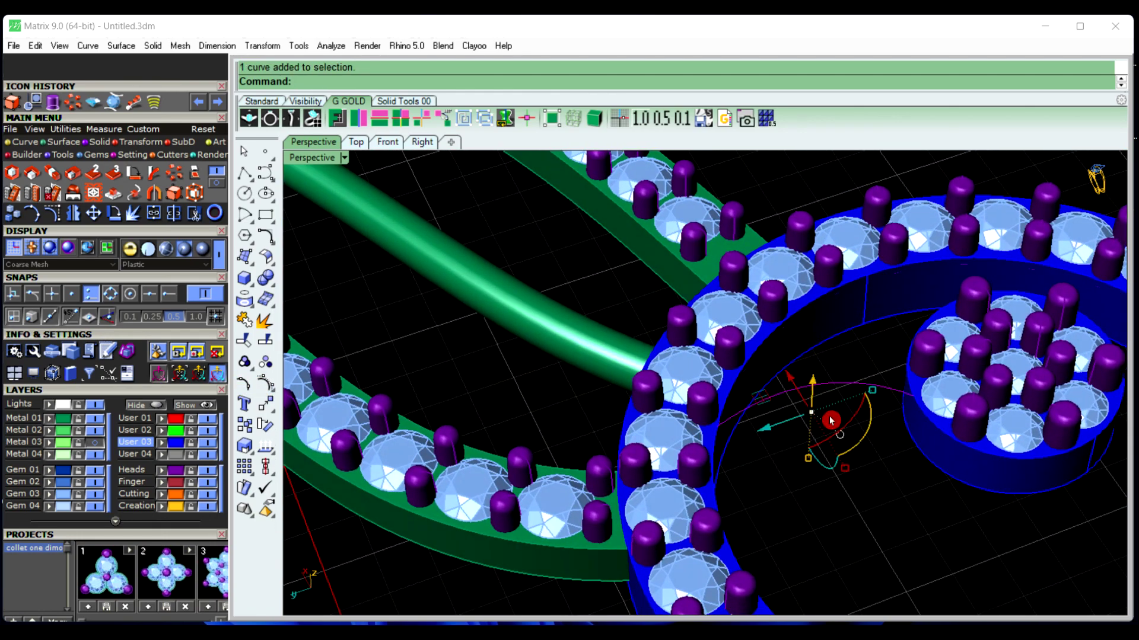
type("e")
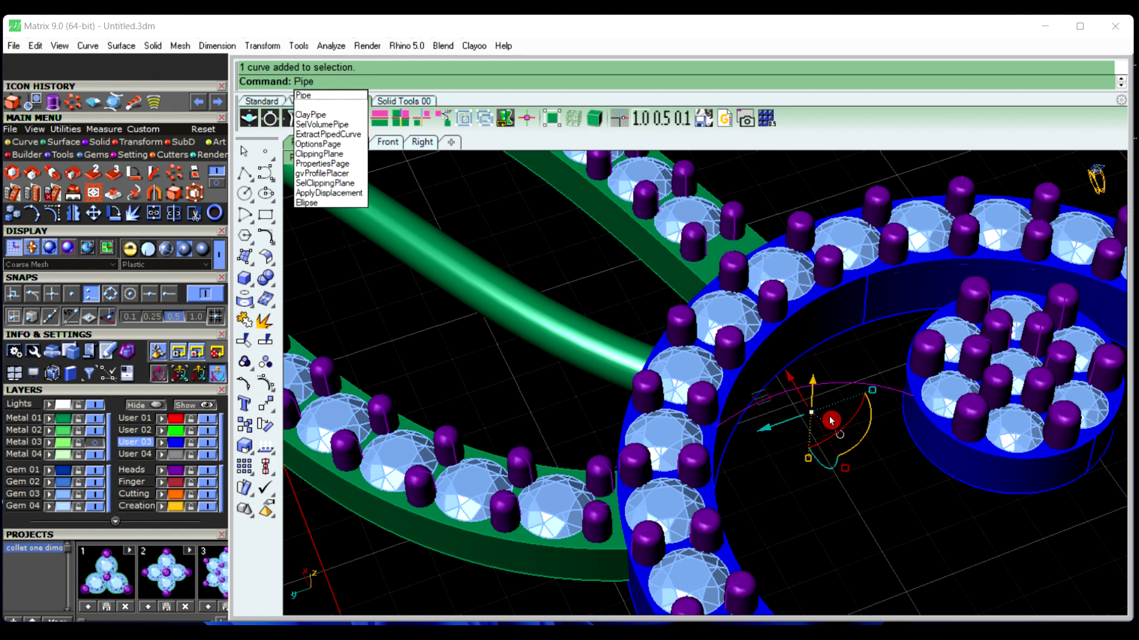
key("Return")
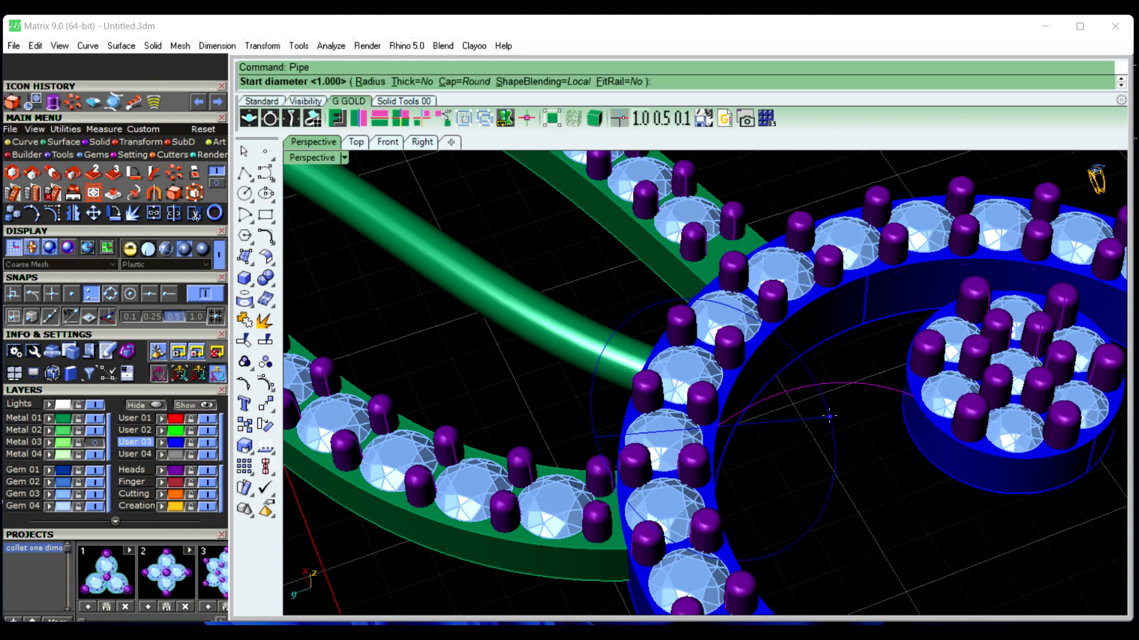
scroll(829, 416, "down", 2)
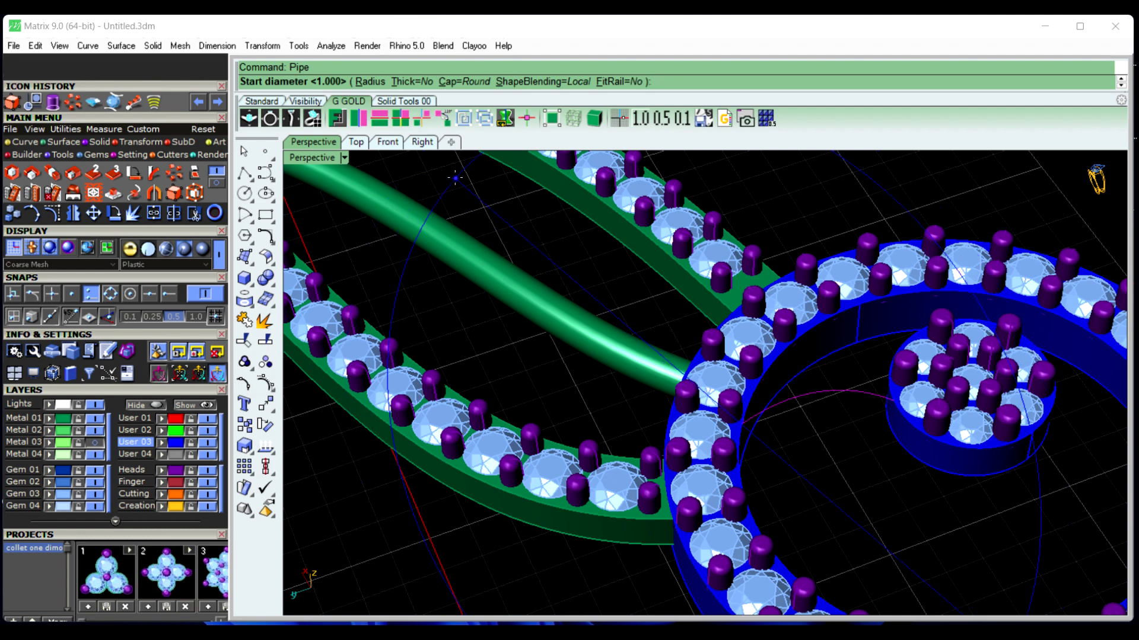
key("Return")
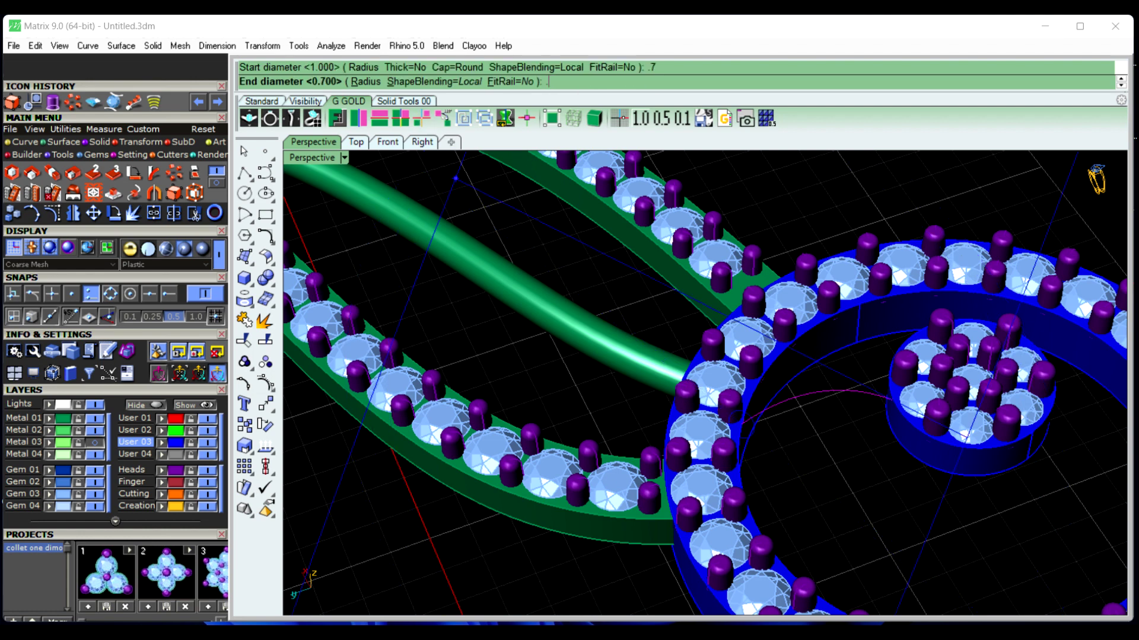
type(".7")
key("Return")
right_click(457, 182)
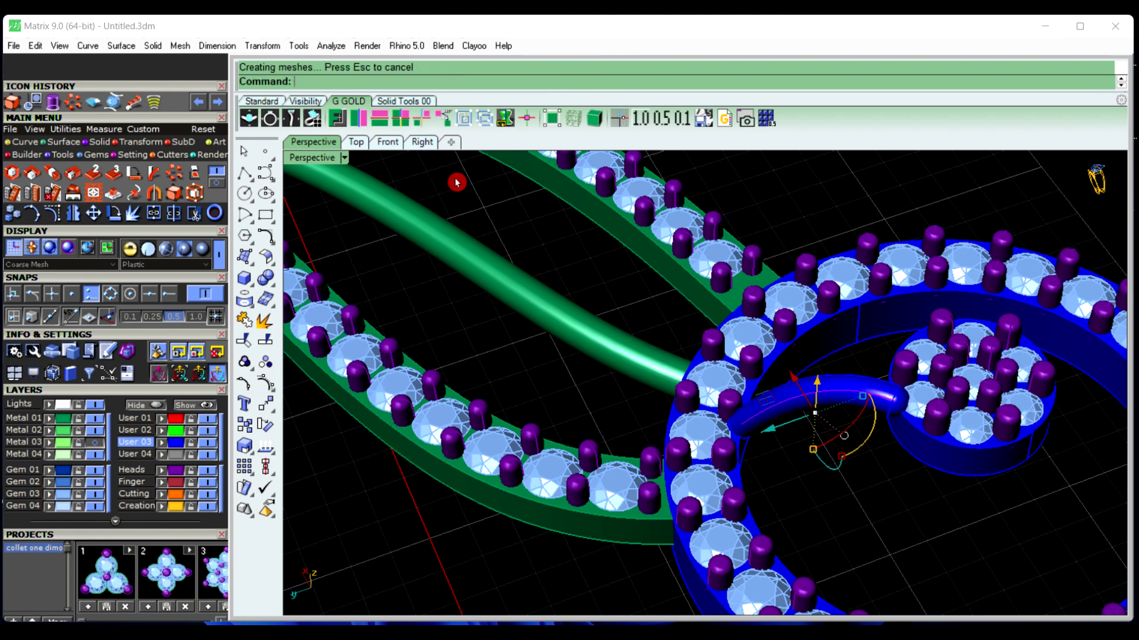
Rotate the arched pipe horizontally about its own centre so it runs radially between the stone cluster and the ring
right_click_drag(899, 530, 834, 491)
scroll(715, 459, "up", 3)
scroll(718, 463, "down", 3)
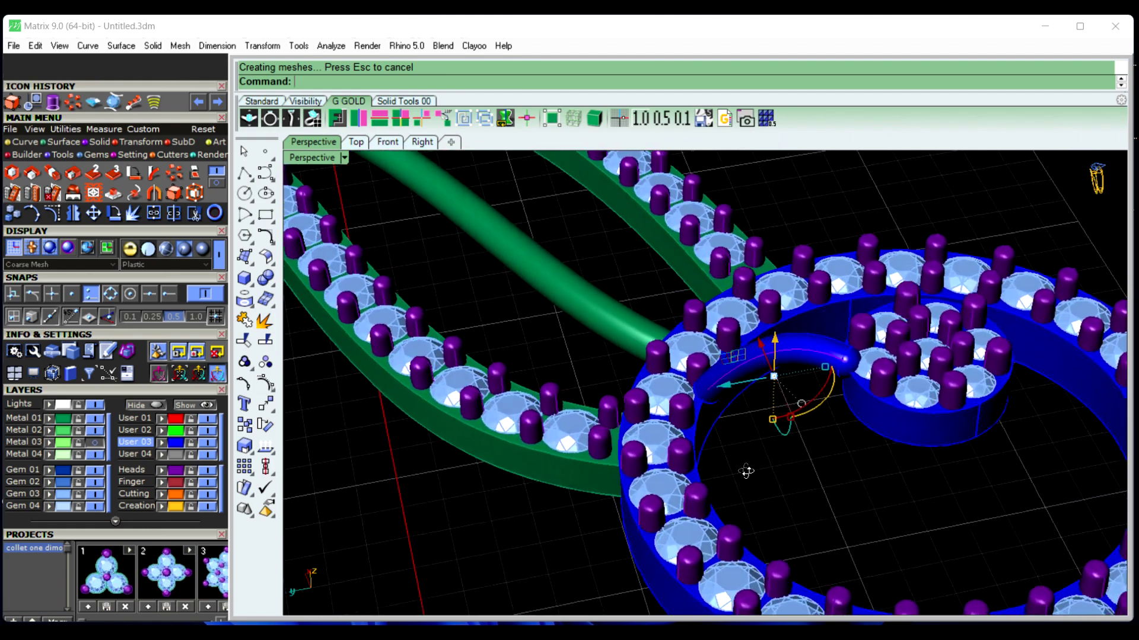
right_click_drag(813, 475, 981, 465)
scroll(895, 559, "down", 4)
right_click_drag(761, 455, 862, 464)
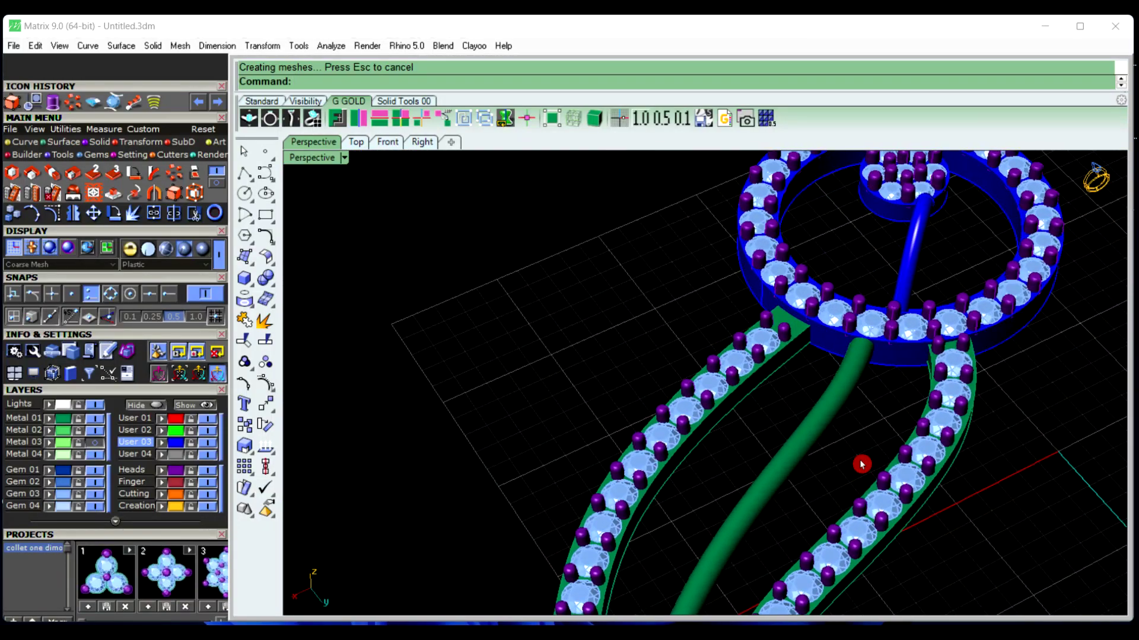
scroll(899, 243, "up", 4)
left_click(891, 283)
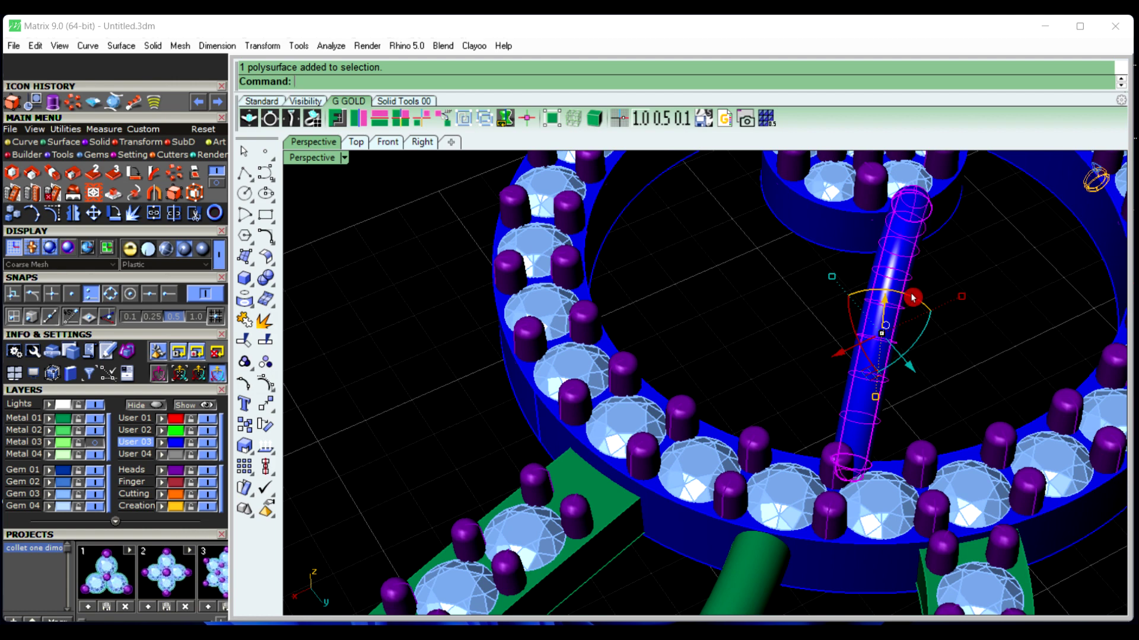
left_click_drag(913, 297, 901, 276)
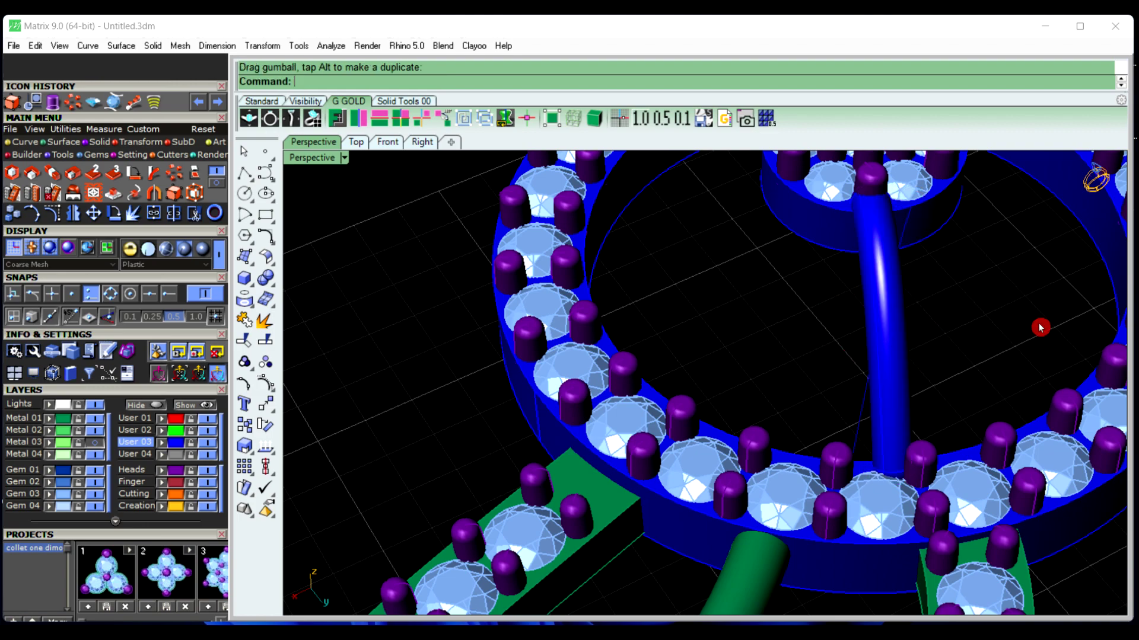
Lower the arched pipe vertically so its ends meet the sides of the ring and the stone cluster
right_click_drag(1037, 325, 681, 386)
left_click(676, 385)
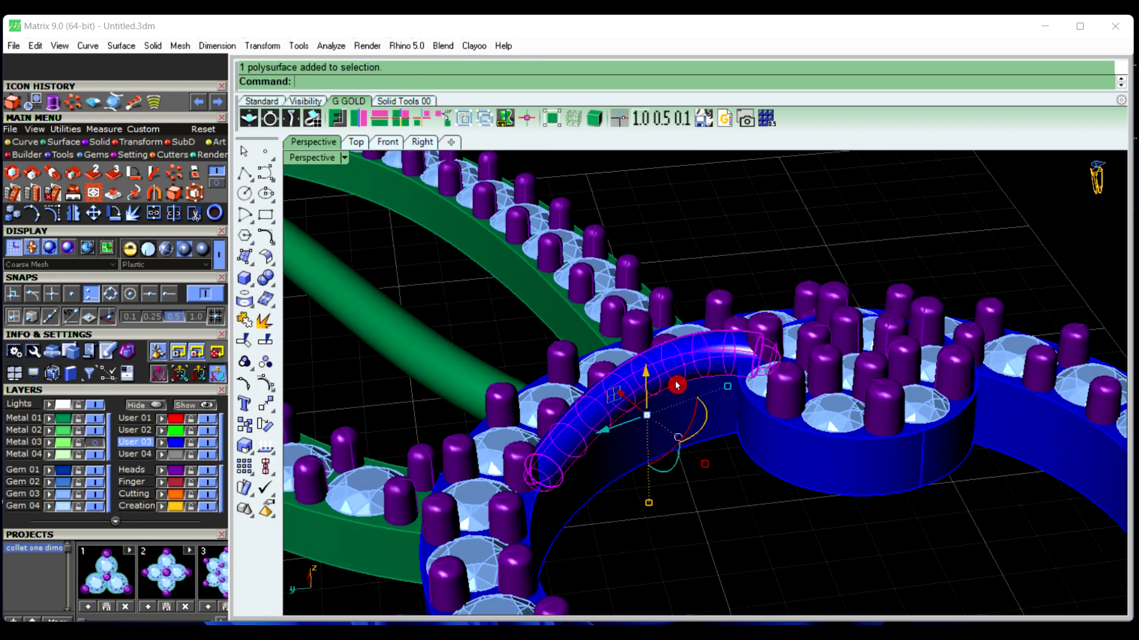
left_click_drag(646, 379, 656, 416)
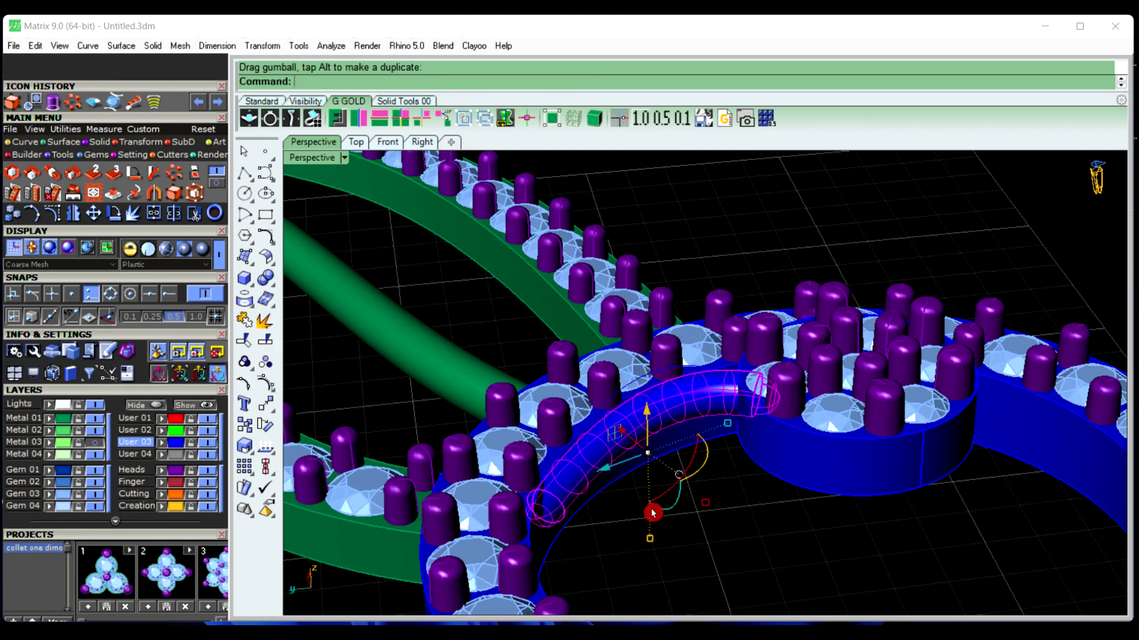
left_click(653, 513)
Delete the leftover construction curve beside the arched pipe
scroll(724, 485, "down", 2)
right_click_drag(724, 485, 855, 401)
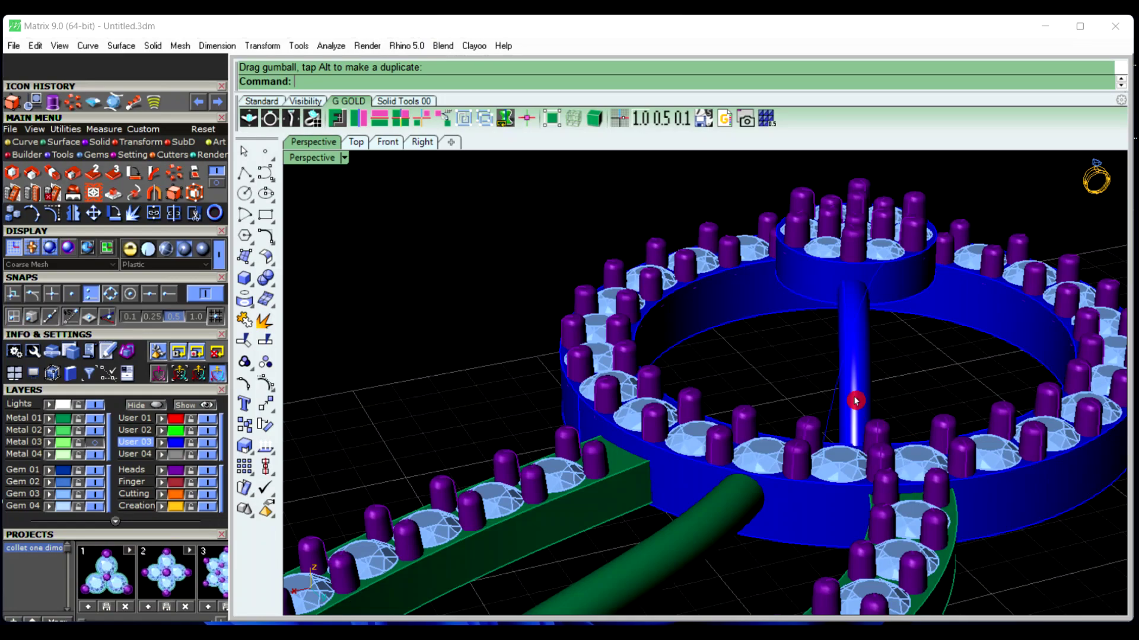
left_click(830, 417)
key("Delete")
Set up a polar array of the arched pipe around the cluster's centre stone in the Top view, with 24 items filling 360 degrees
scroll(775, 407, "down", 2)
right_click_drag(775, 407, 750, 536)
left_click(717, 468)
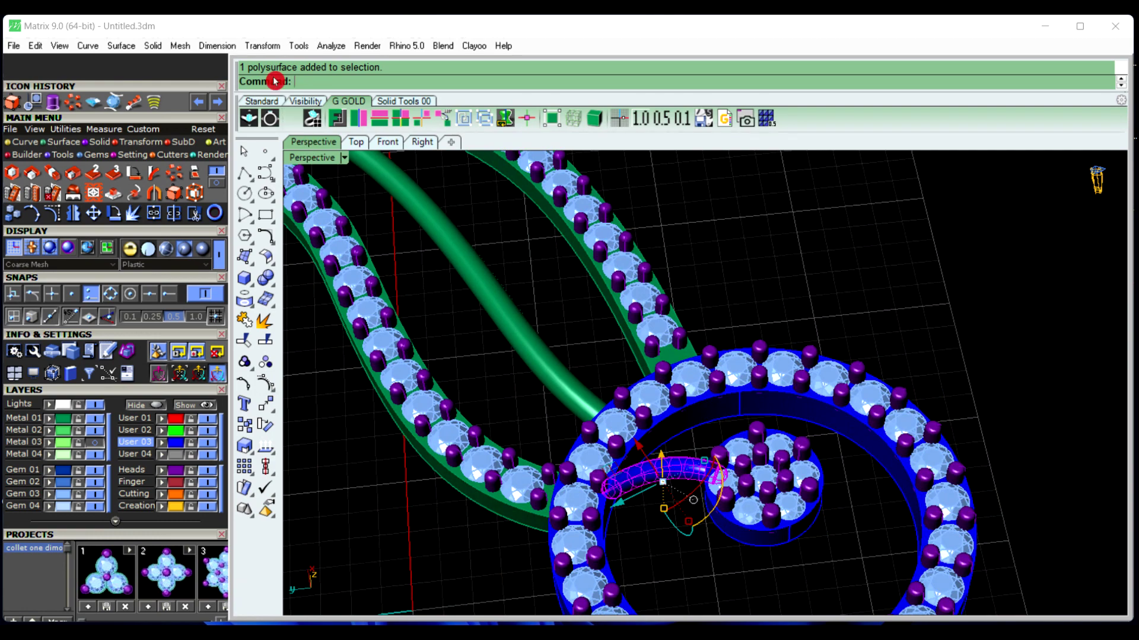
left_click(73, 108)
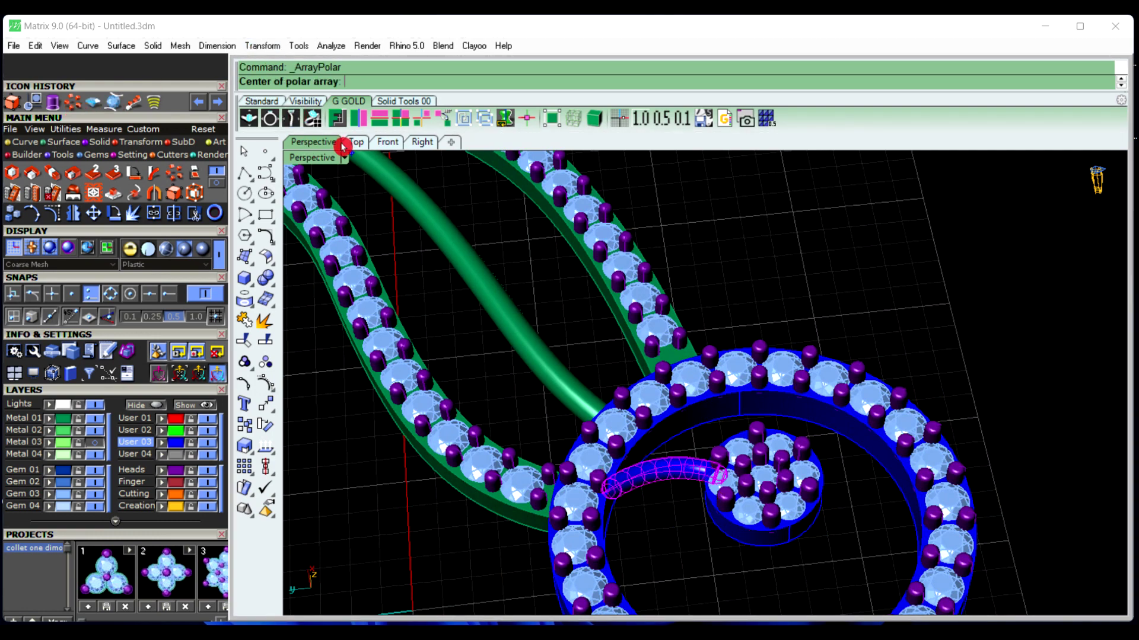
left_click(356, 147)
scroll(717, 394, "down", 4)
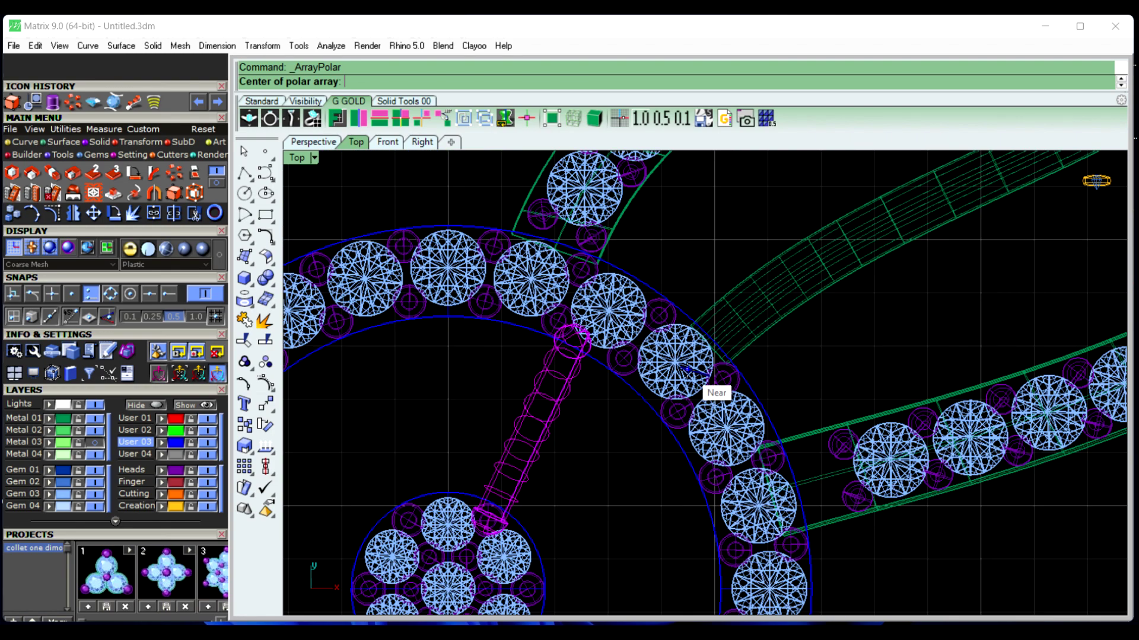
scroll(534, 513, "up", 6)
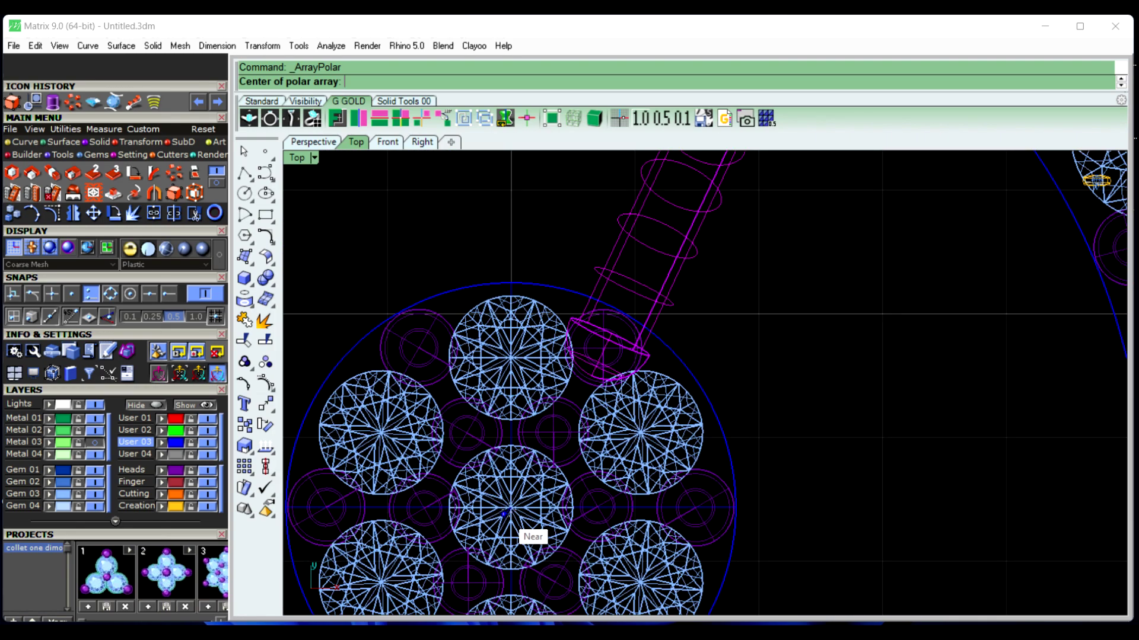
scroll(509, 508, "up", 3)
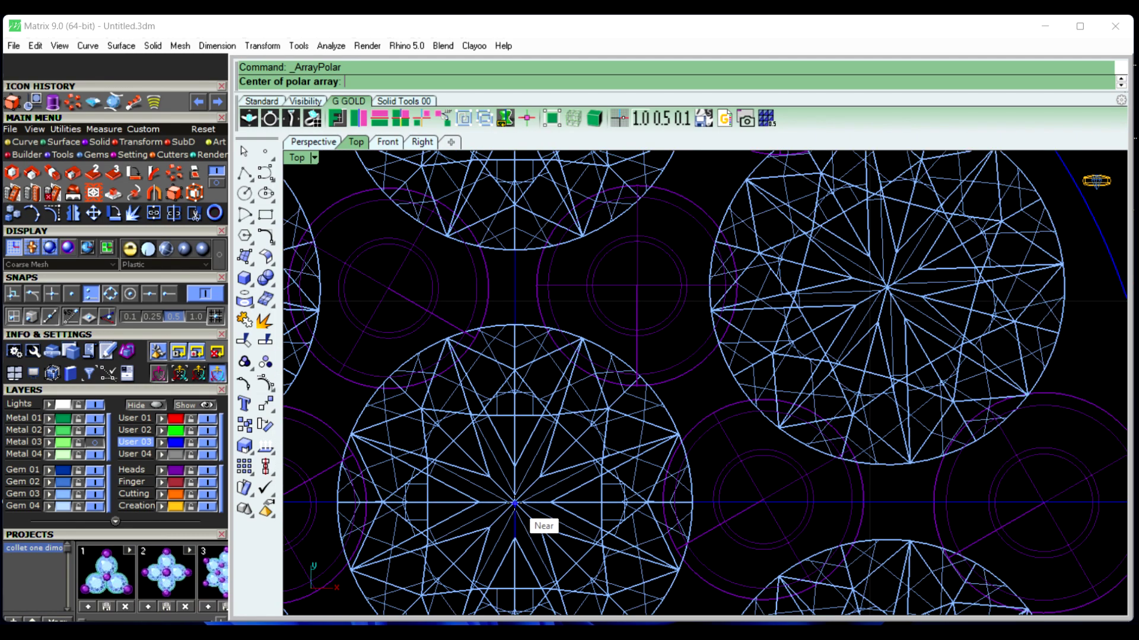
left_click(515, 501)
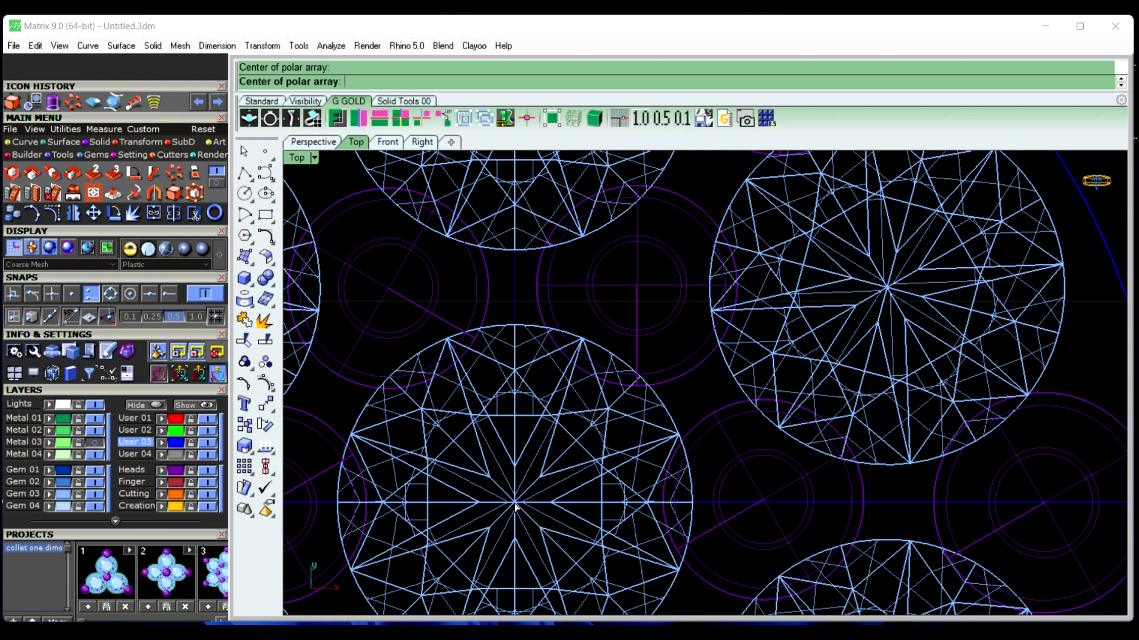
scroll(613, 495, "down", 3)
scroll(615, 493, "down", 5)
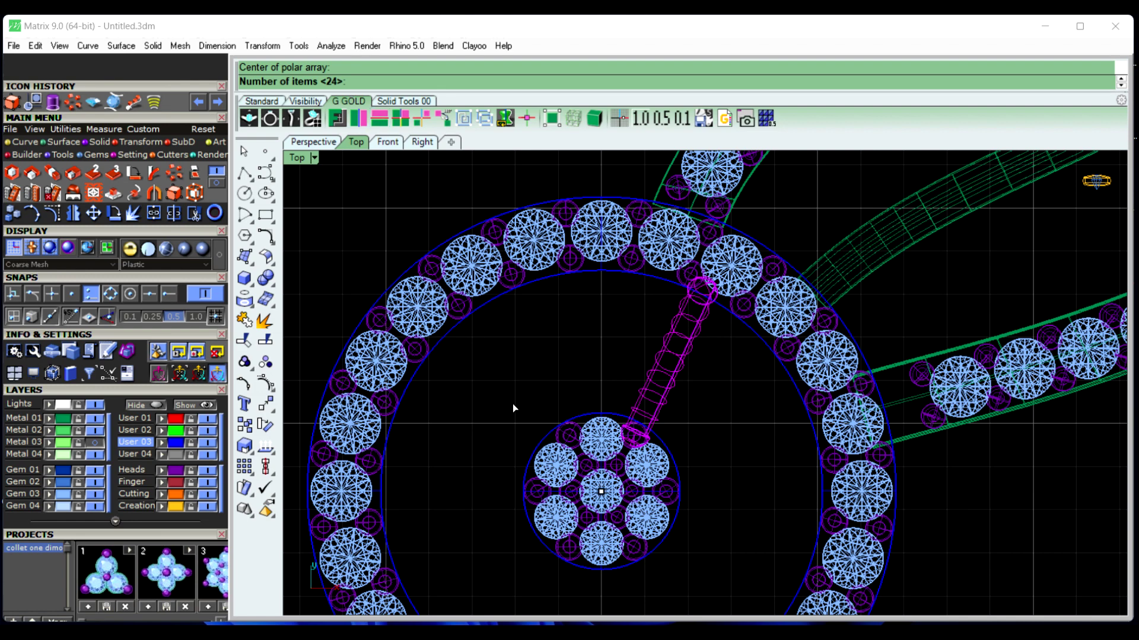
key("Return")
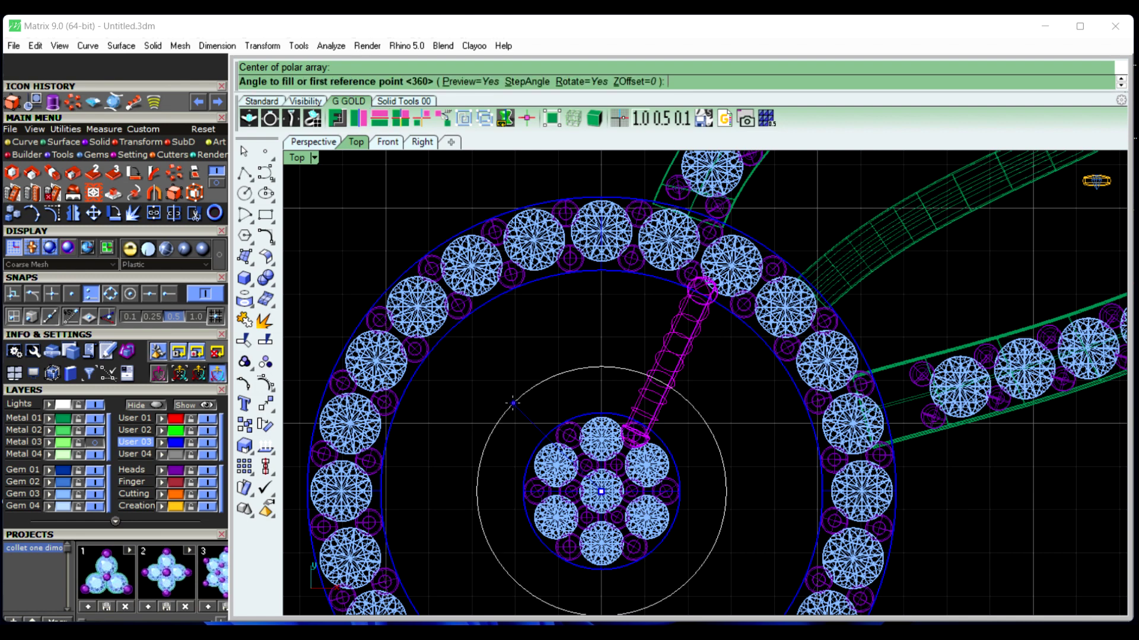
type("360")
key("Return")
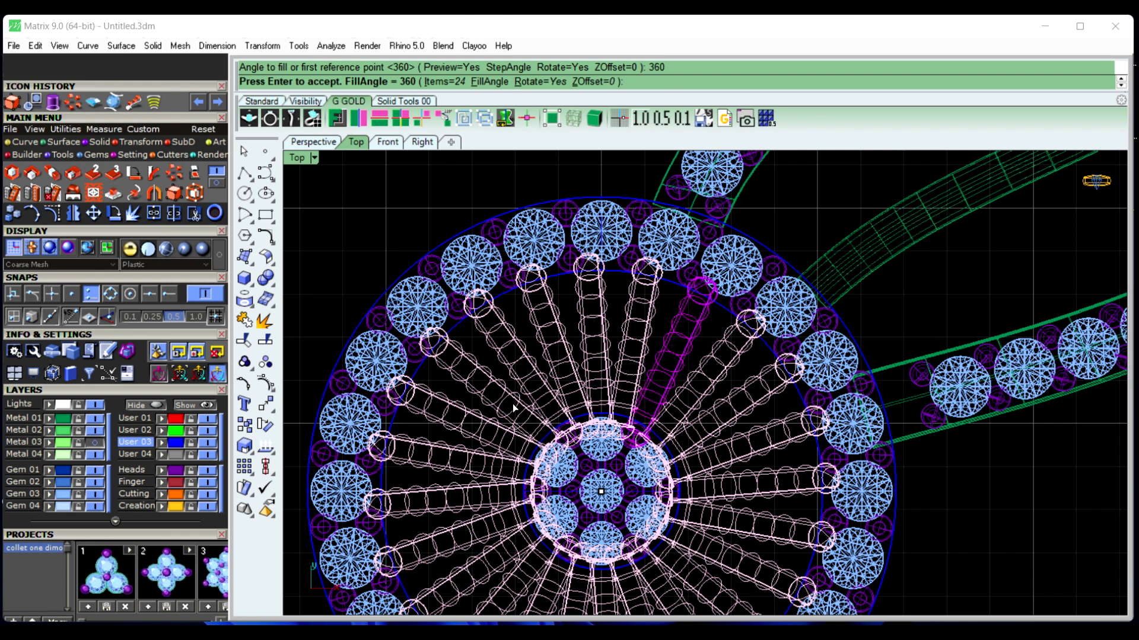
Reduce the polar array to 20 items in the Perspective view and accept it
left_click(300, 142)
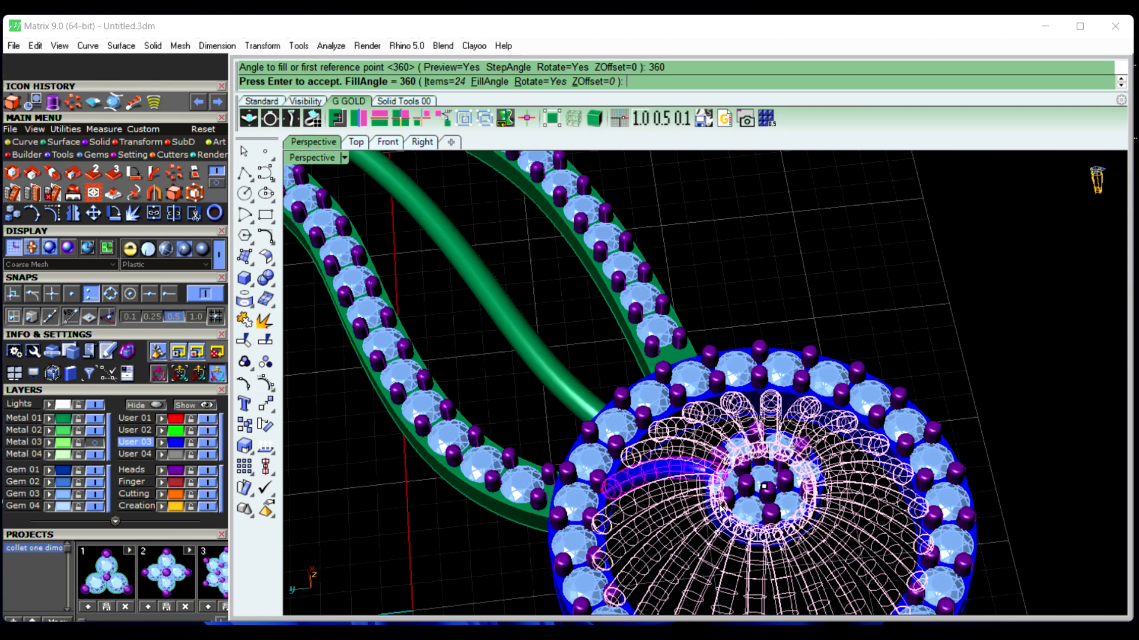
scroll(720, 506, "up", 3)
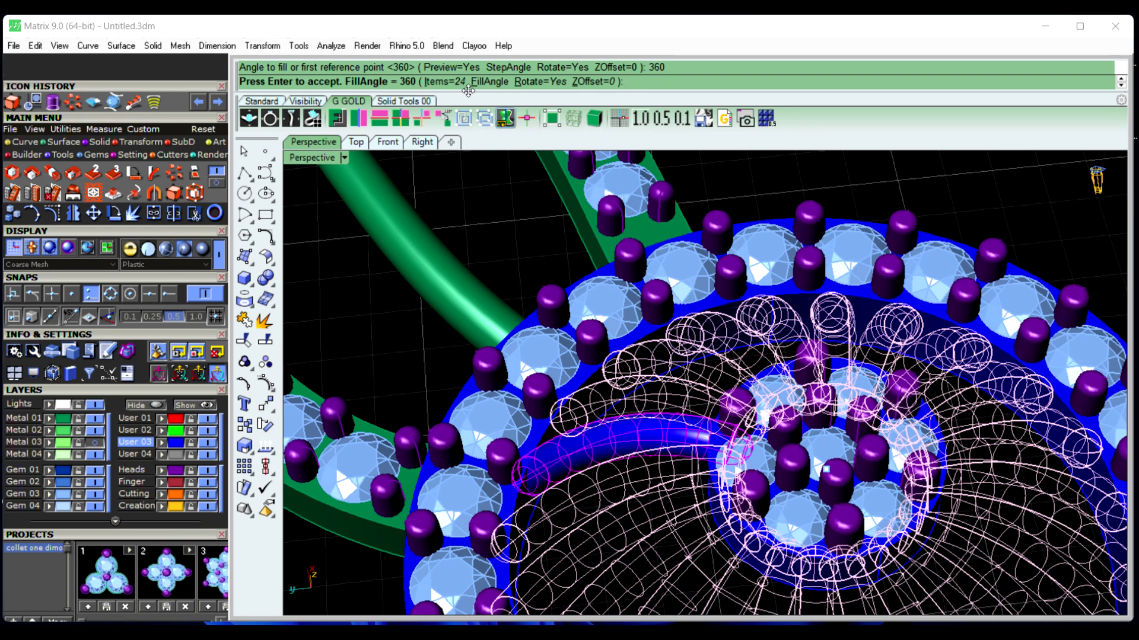
left_click(444, 81)
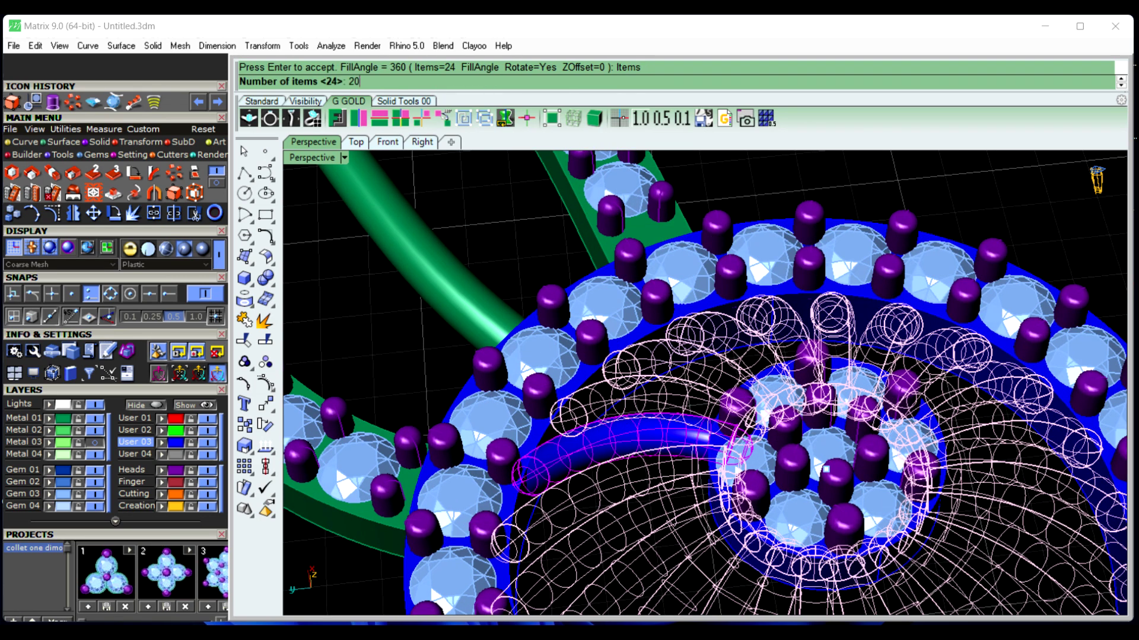
key("Return")
right_click(445, 86)
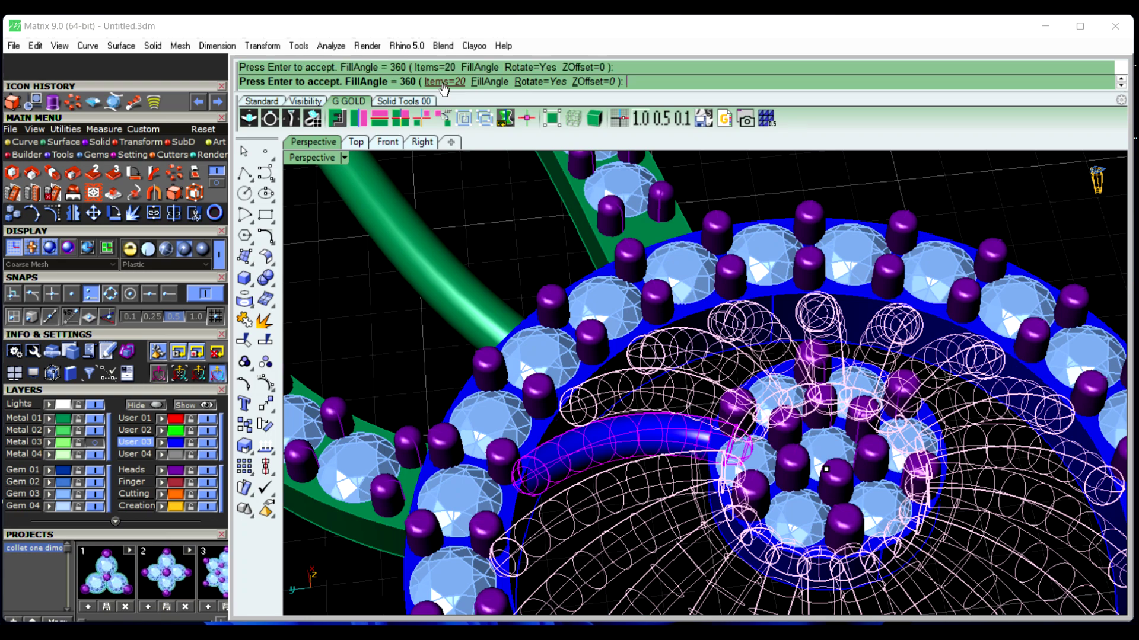
Compare the arrayed spokes with the reference photo and examine the pear-shaped drop hanging below its ring
scroll(655, 356, "down", 3)
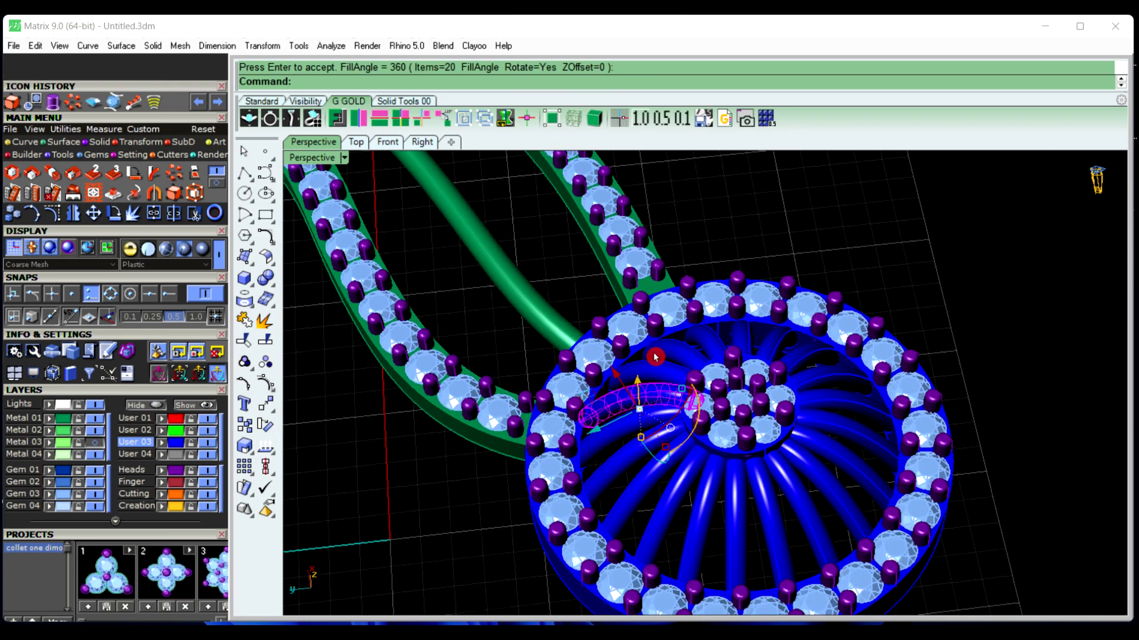
right_click_drag(596, 538, 934, 555)
scroll(934, 555, "up", 2)
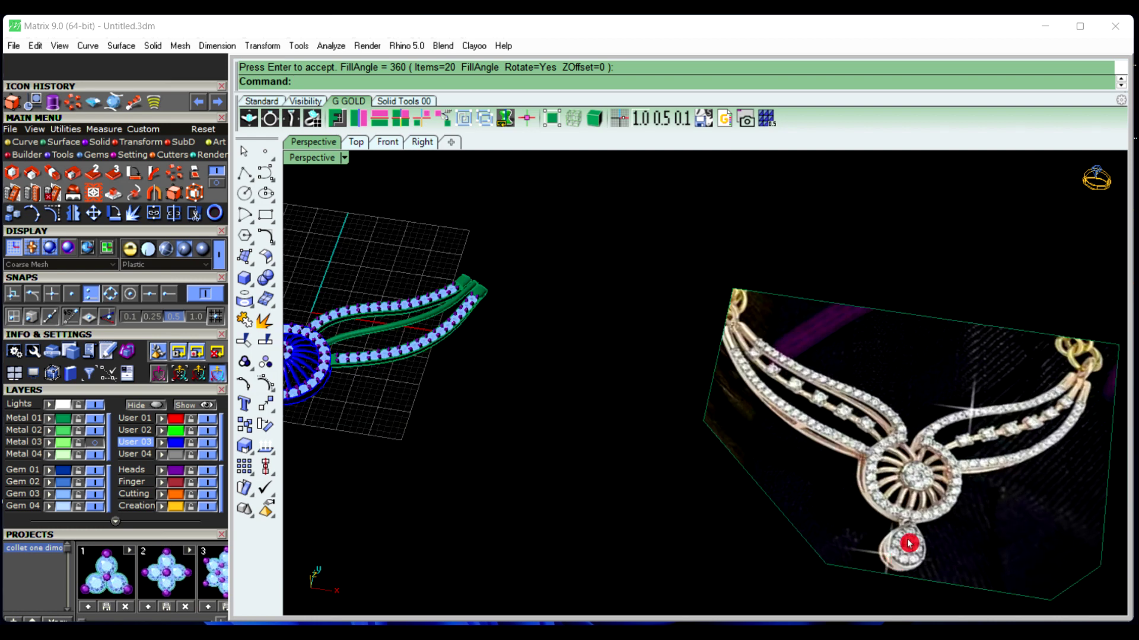
scroll(968, 495, "down", 2)
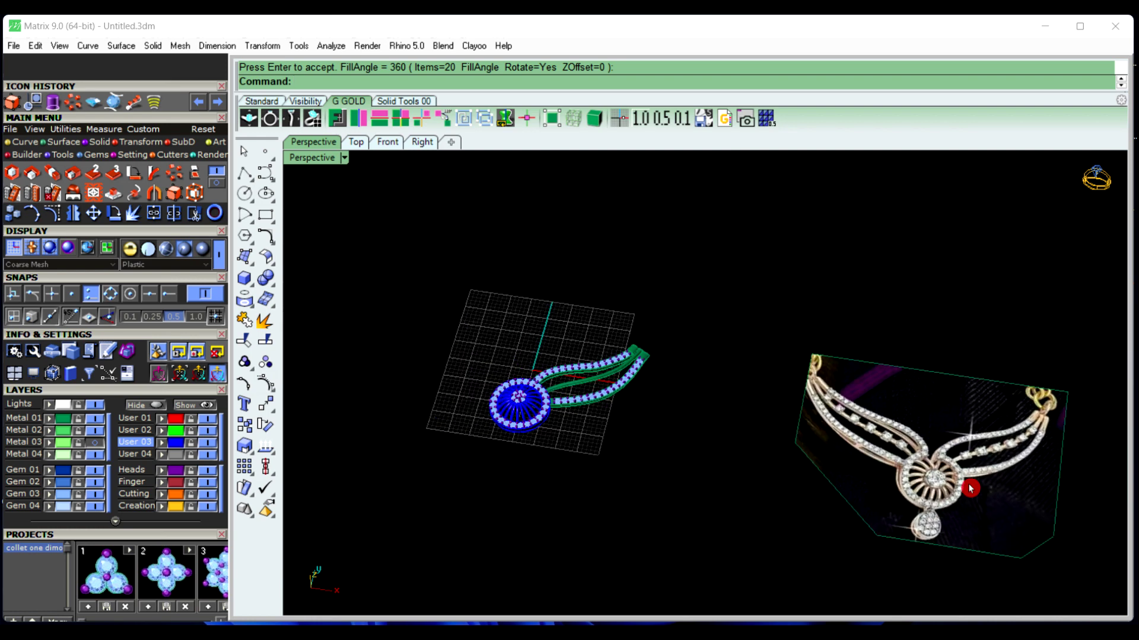
mouse_move(506, 471)
right_mouse_down()
mouse_move(524, 437)
mouse_move(517, 469)
right_mouse_up()
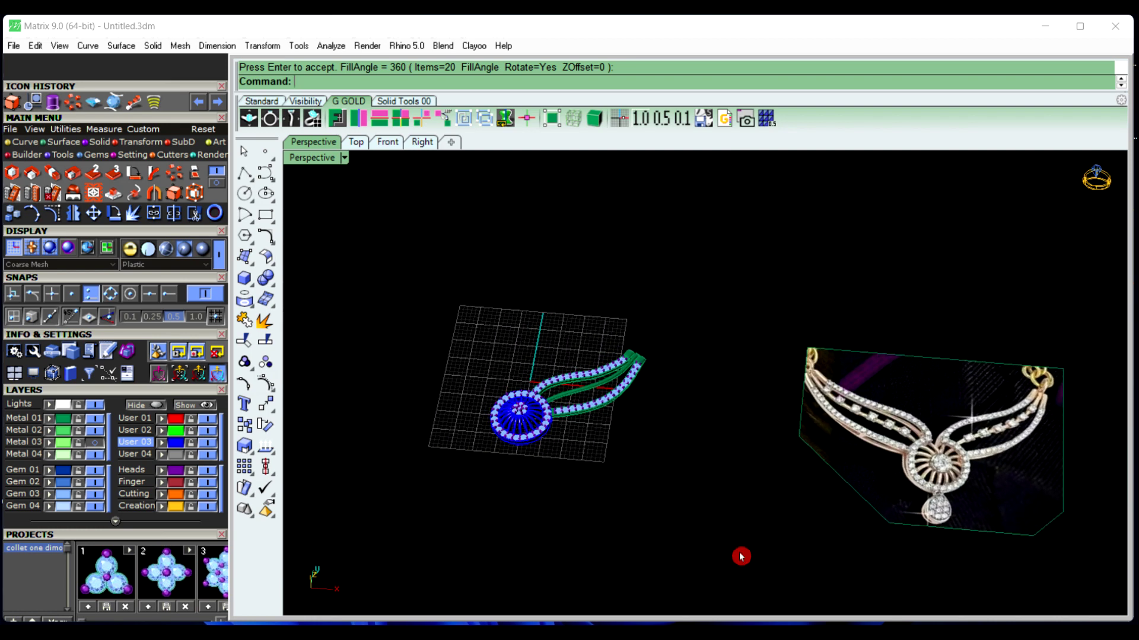
scroll(912, 545, "up", 2)
scroll(978, 481, "up", 5)
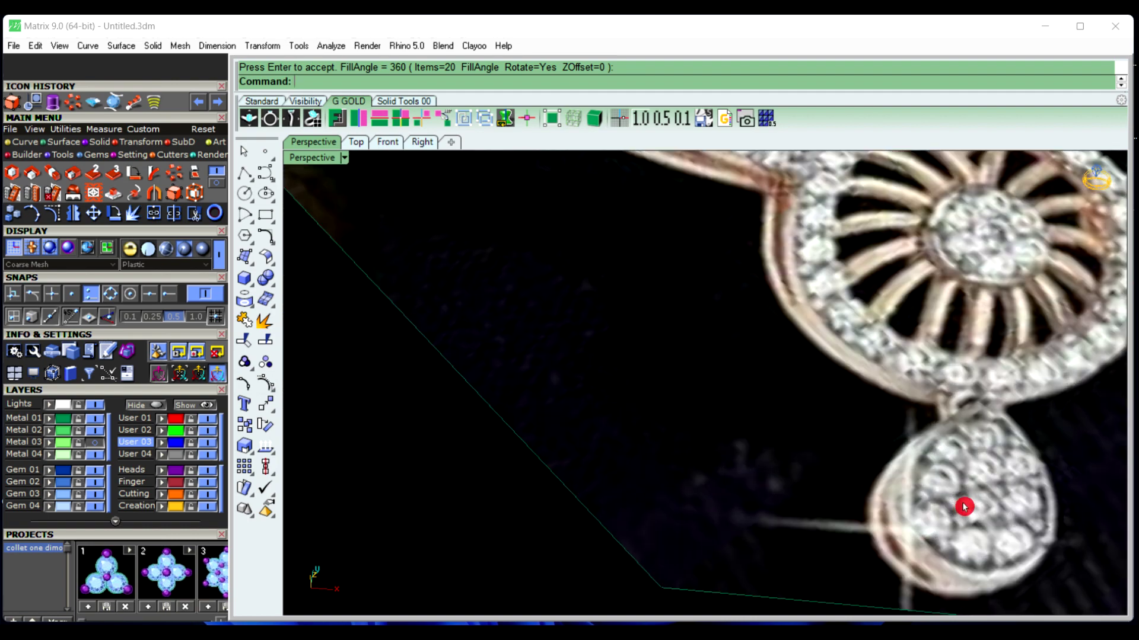
scroll(1009, 477, "down", 6)
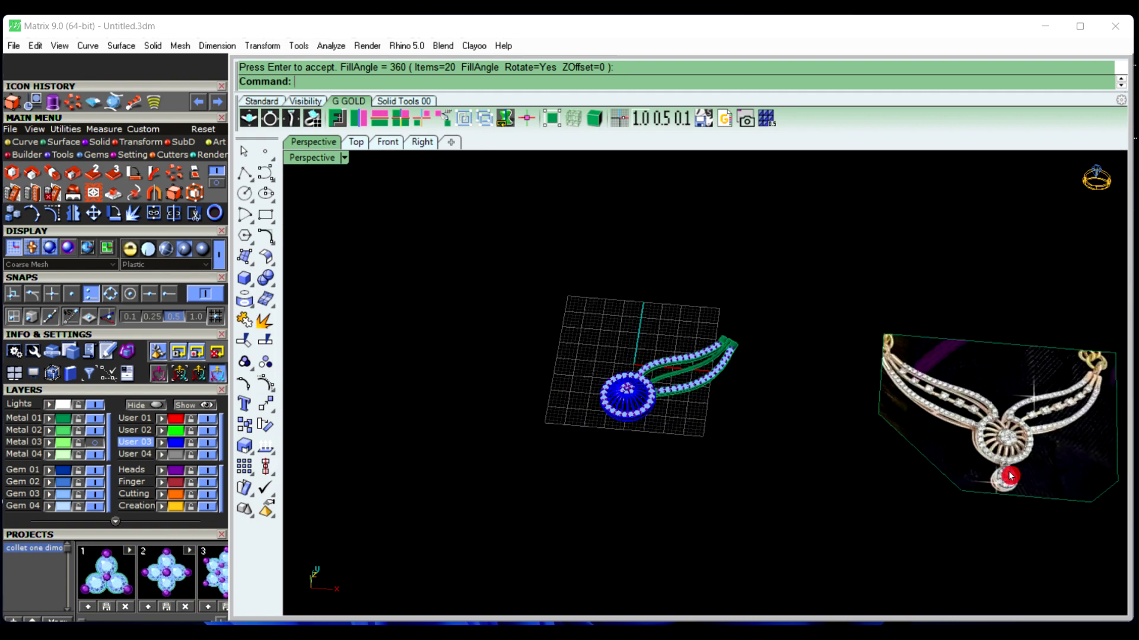
Open the Gem Loader for the Top view and choose the Pear gem shape
left_click(359, 150)
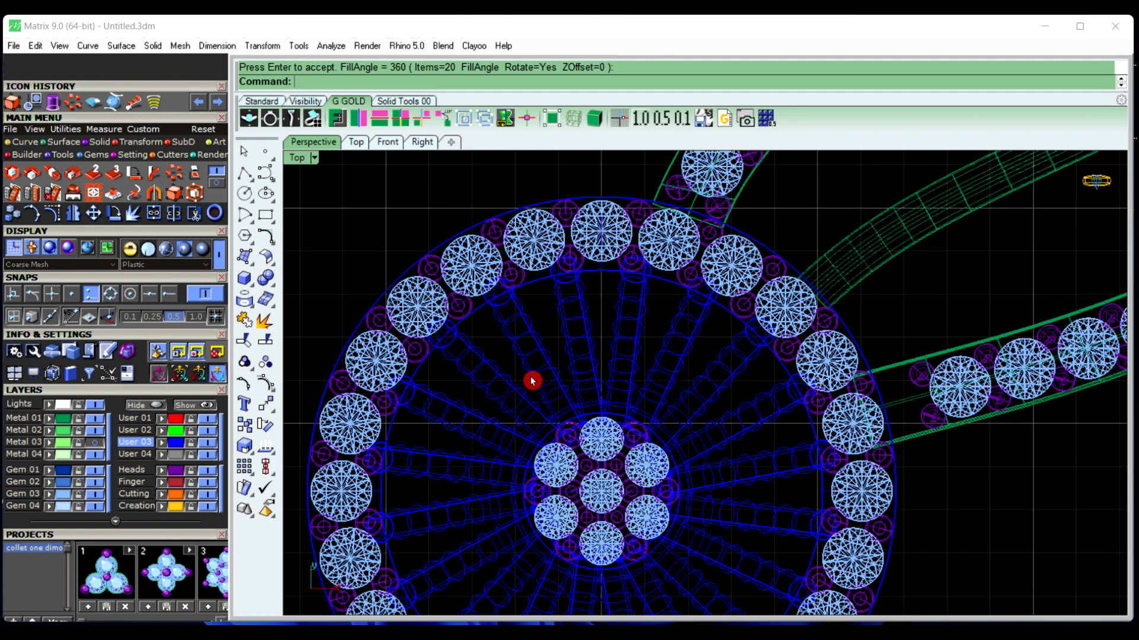
scroll(534, 382, "down", 5)
right_click_drag(579, 427, 583, 393)
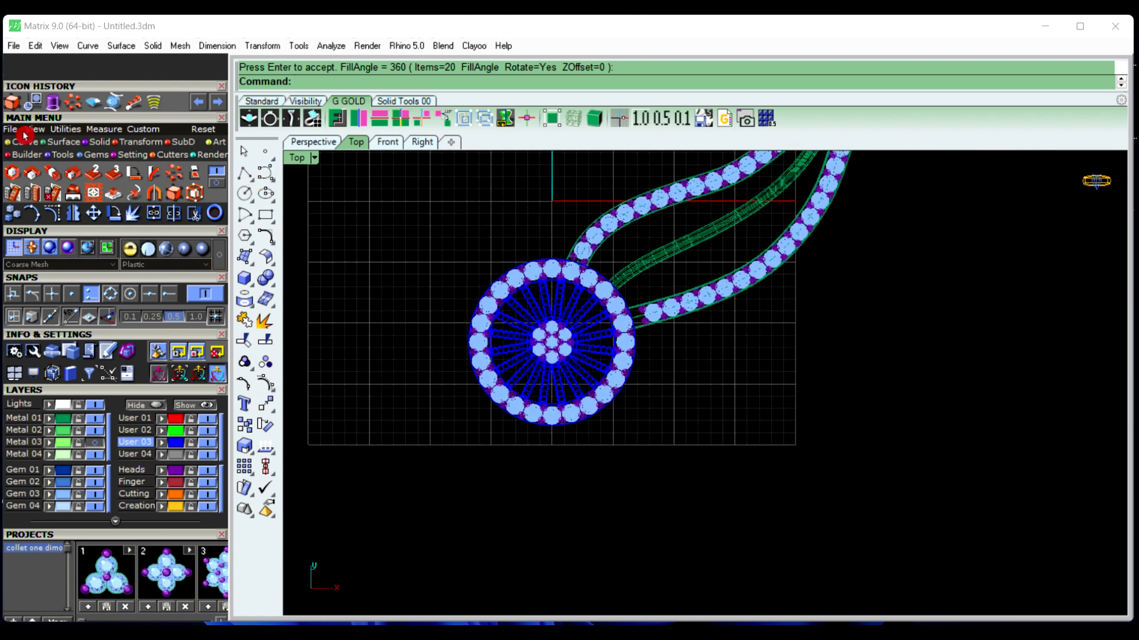
left_click(86, 155)
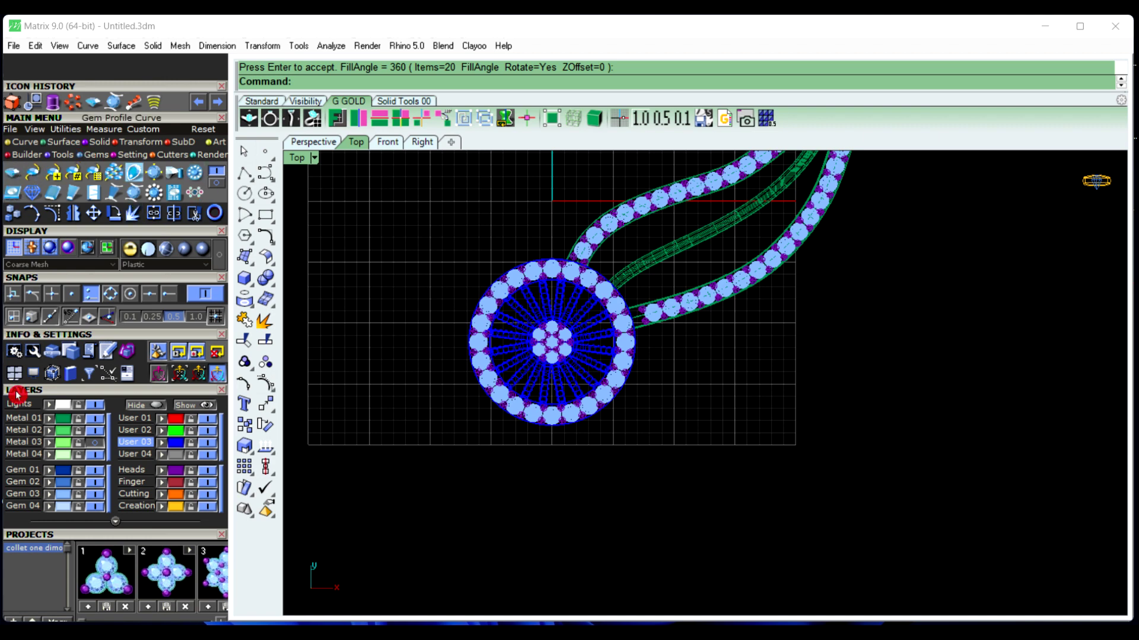
left_click_drag(176, 536, 208, 199)
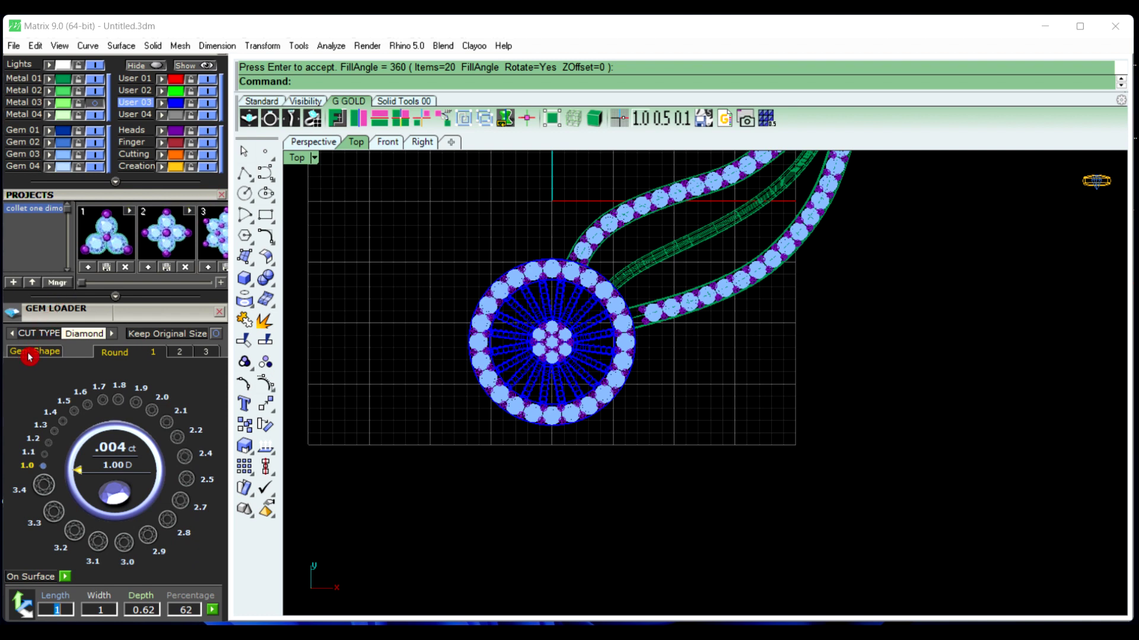
left_click(29, 356)
left_click(34, 452)
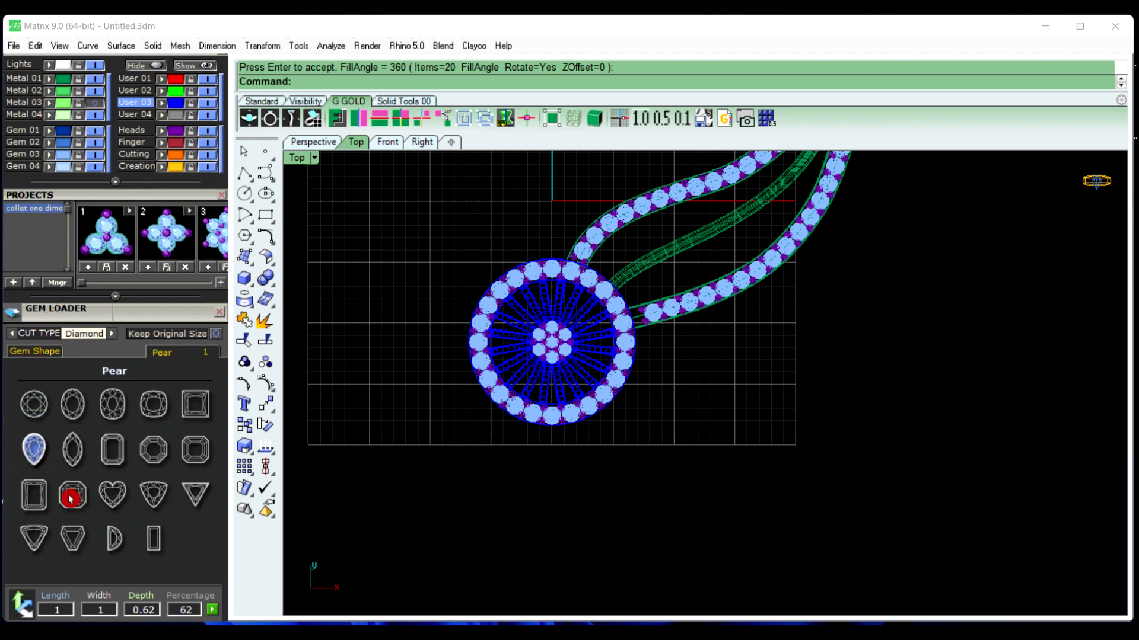
Load a pear diamond, trying the 7.00 × 5.00 size before choosing 8.00 × 5.00
left_click_drag(171, 318, 175, 233)
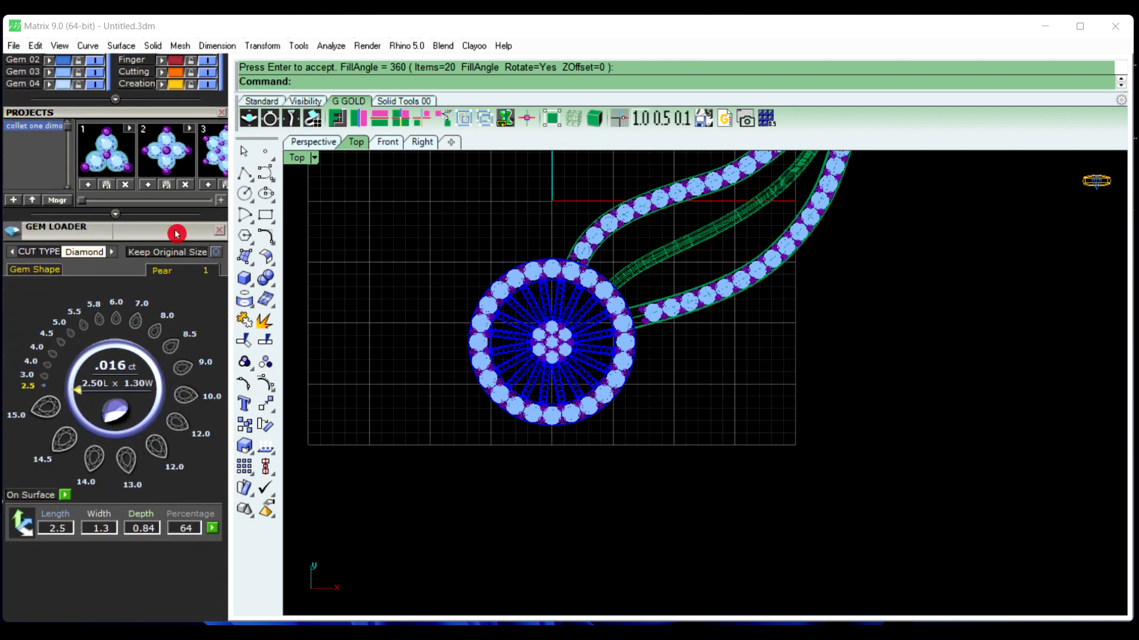
left_click(147, 309)
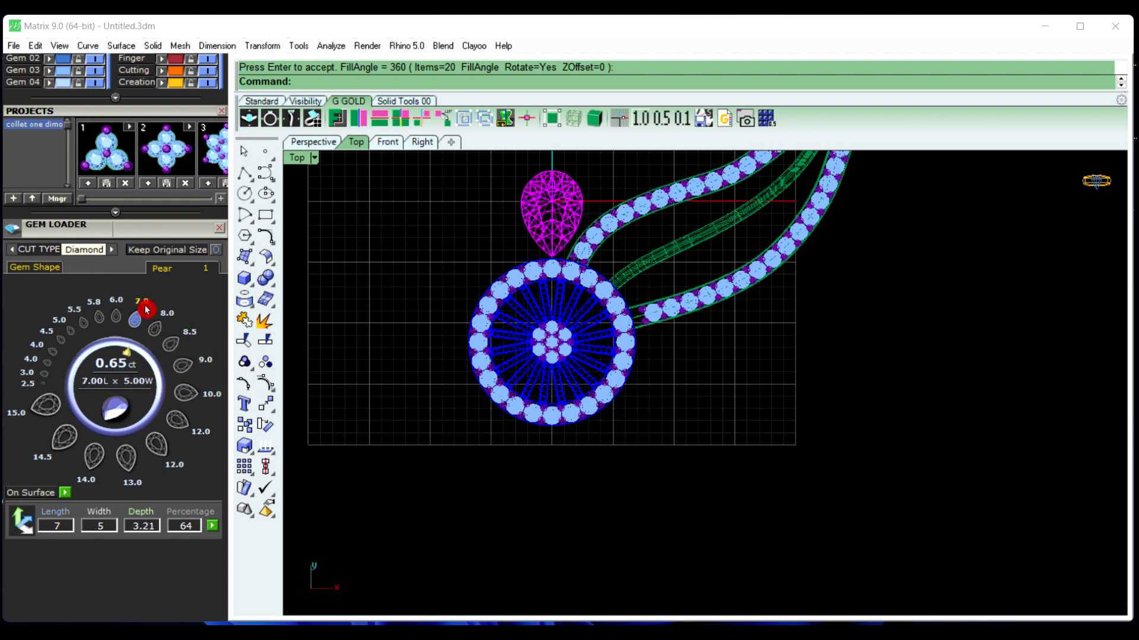
scroll(354, 417, "down", 4)
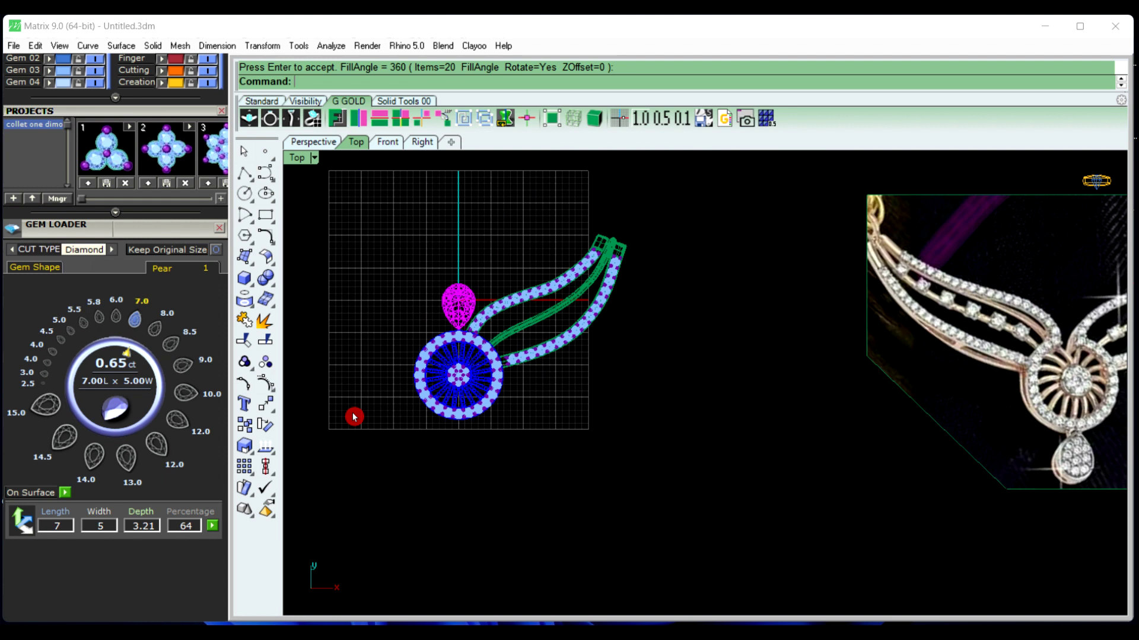
left_click(157, 325)
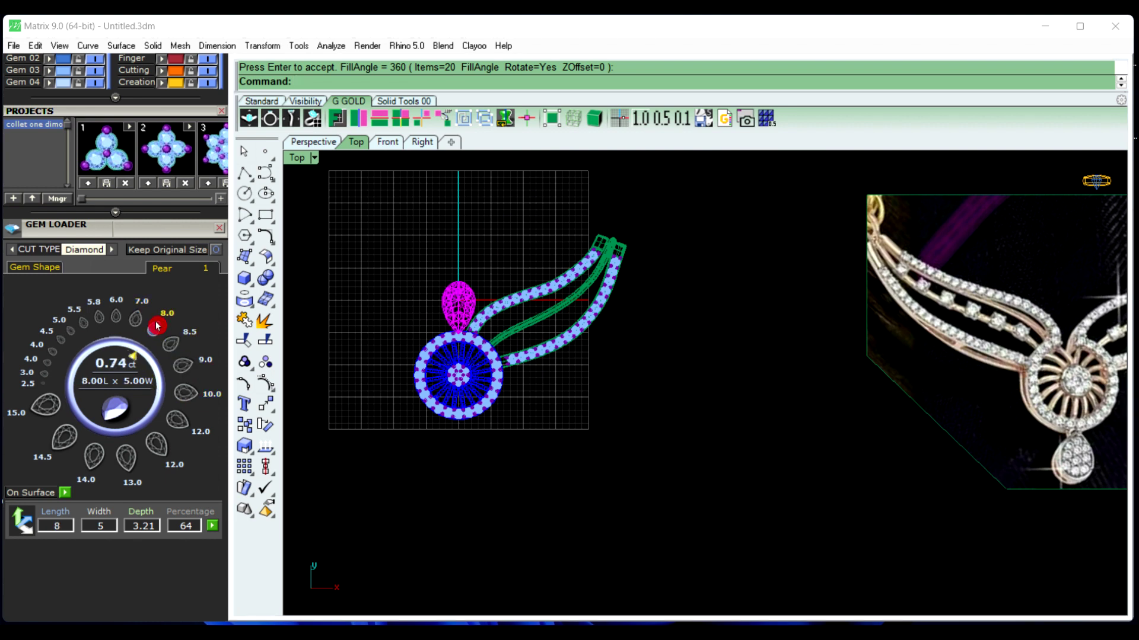
Switch the pear diamond to the 8.5 × 5.5 size and move it down below the round gem ring
left_click(174, 342)
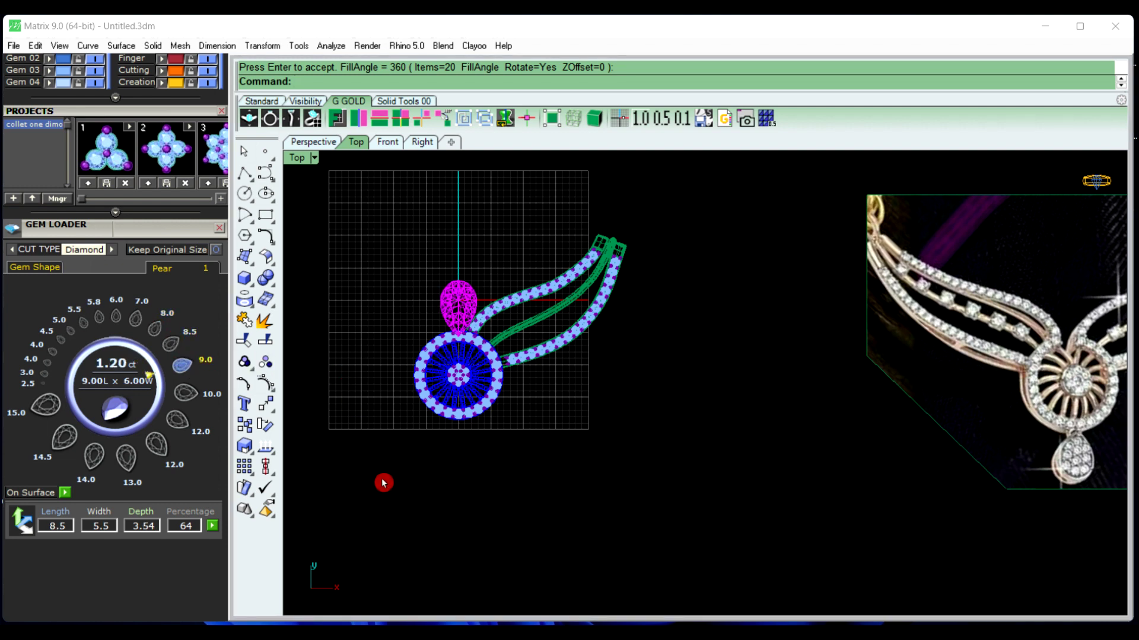
left_click(403, 435)
left_click(458, 293)
left_click_drag(459, 293, 458, 469)
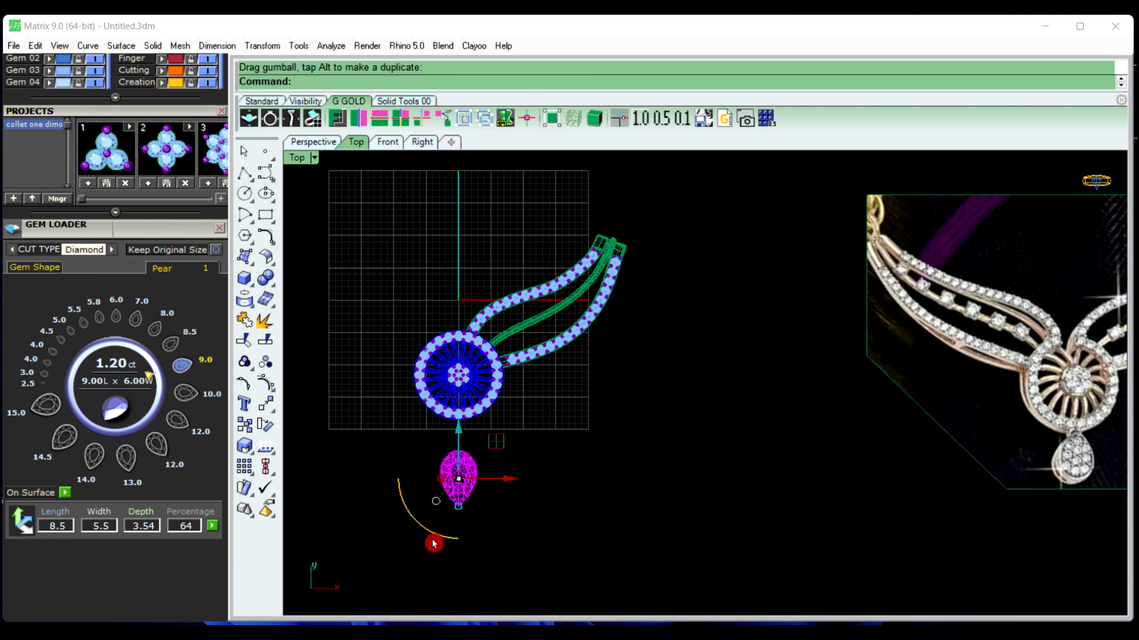
Rotate the pear diamond half a turn so its point faces up towards the ring
left_click_drag(436, 534, 393, 450)
left_click_drag(423, 534, 490, 434)
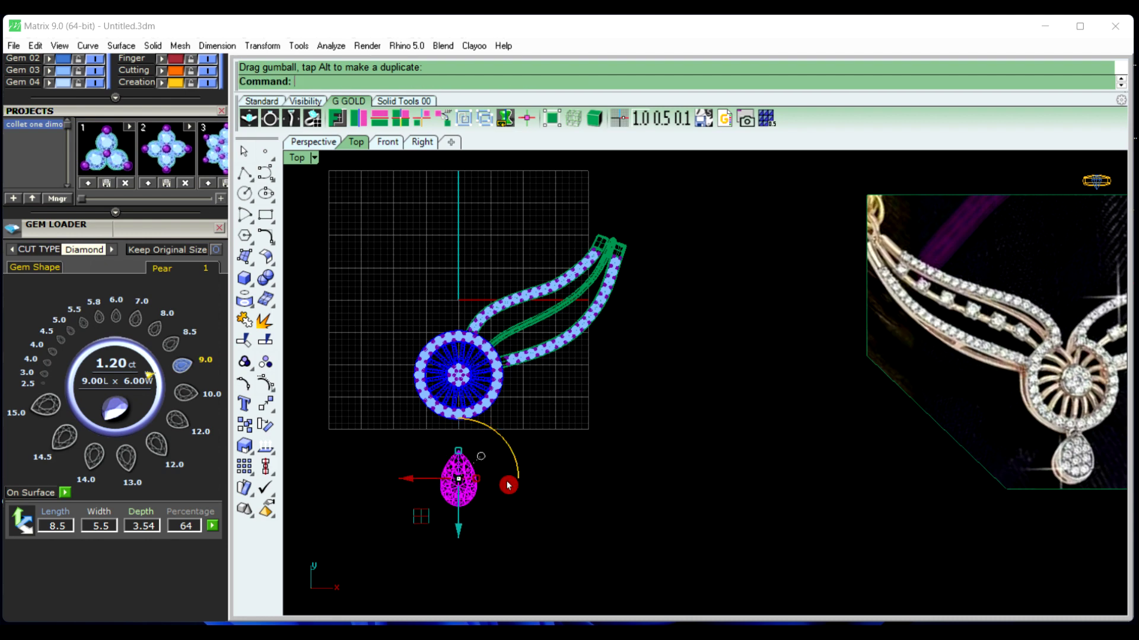
left_click(517, 526)
Create a Gem Profile outline curve from the pear diamond and delete the gem, keeping only the curve
right_click_drag(518, 526, 520, 486)
scroll(426, 448, "up", 3)
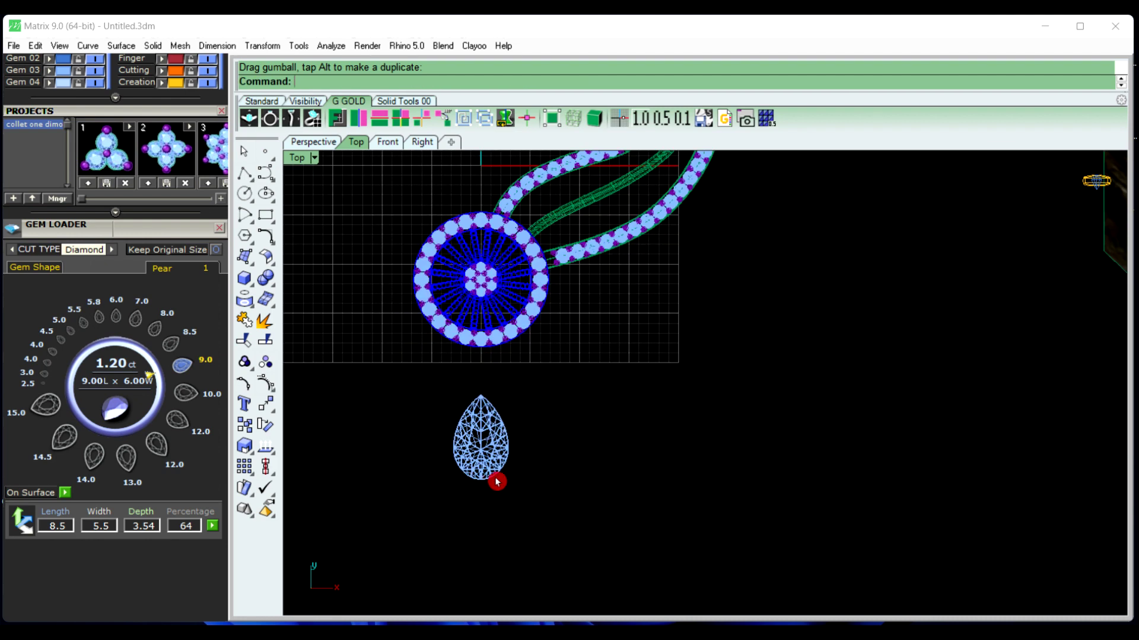
left_click(493, 458)
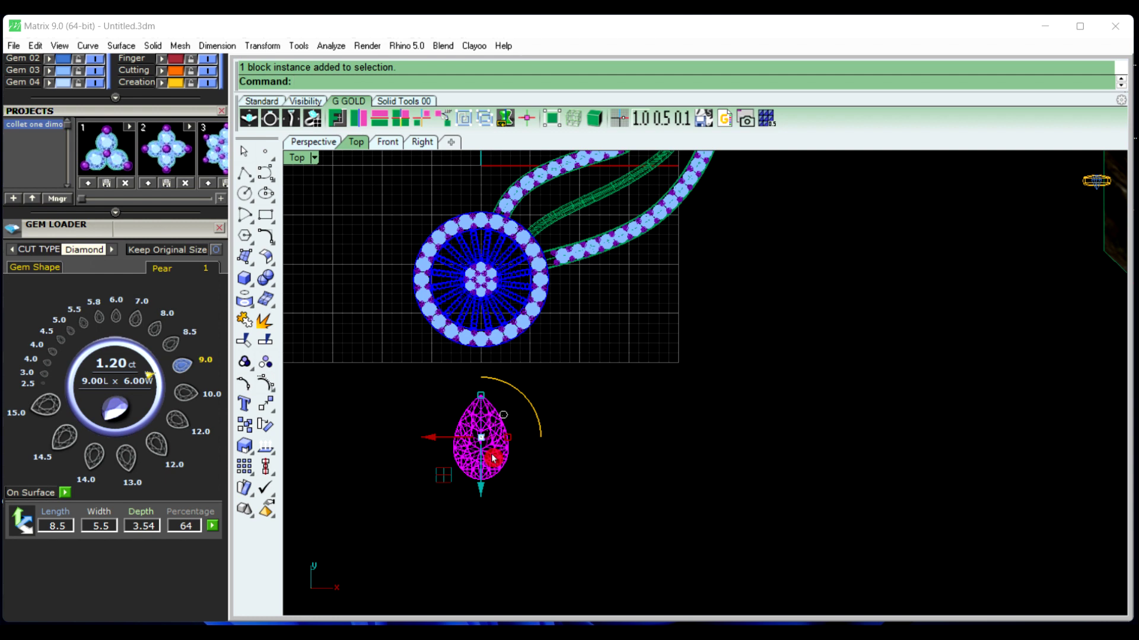
key("F6")
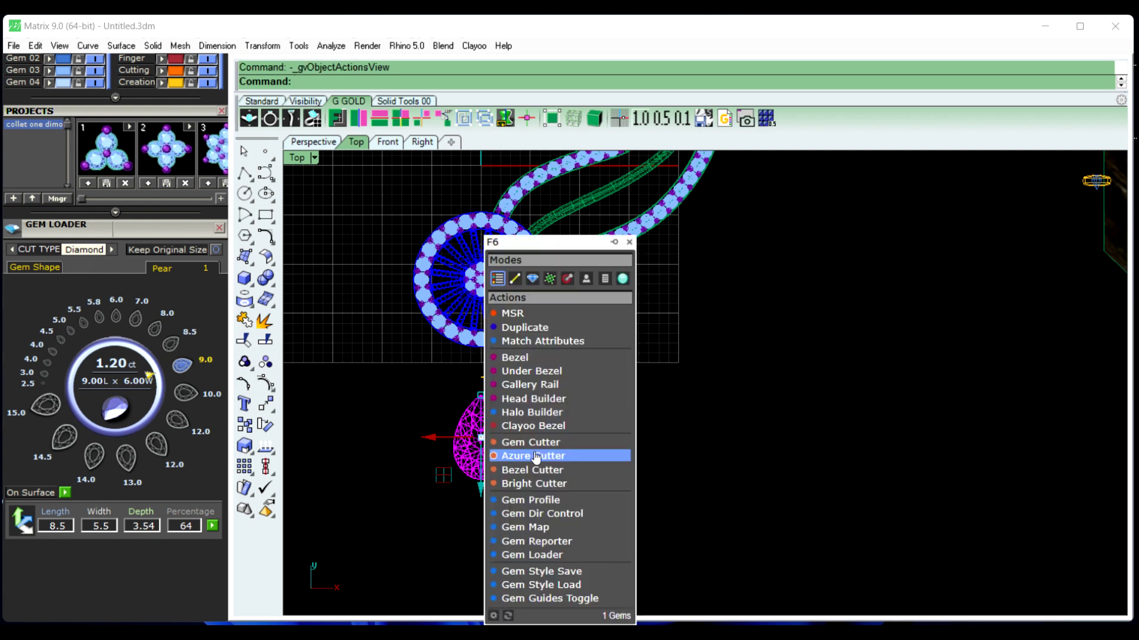
left_click(547, 501)
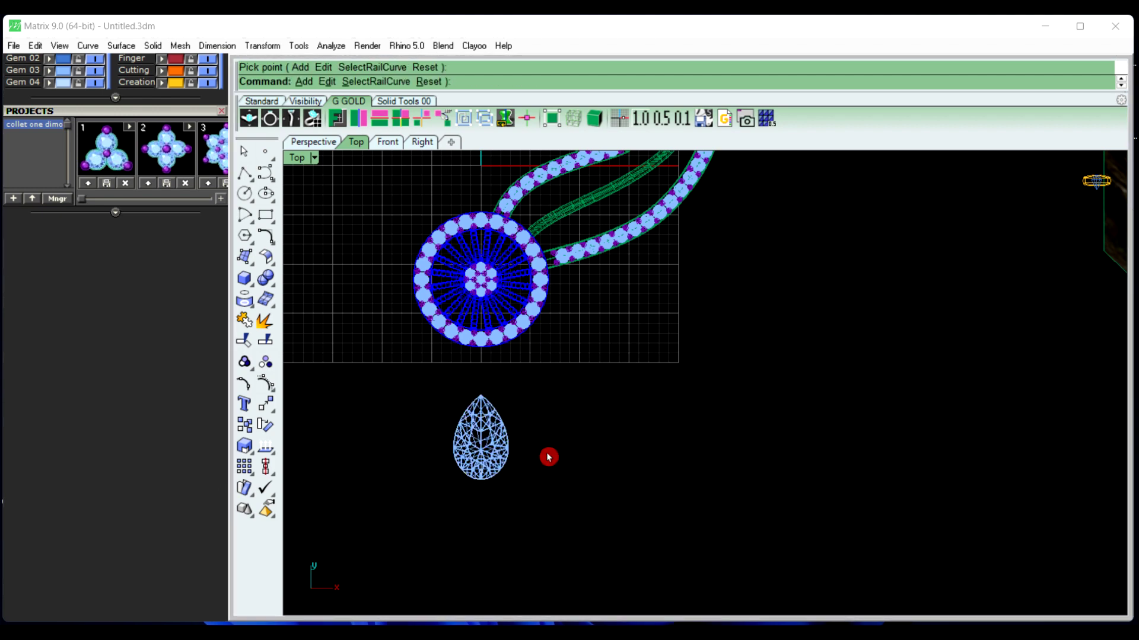
left_click(483, 445)
left_click(487, 447)
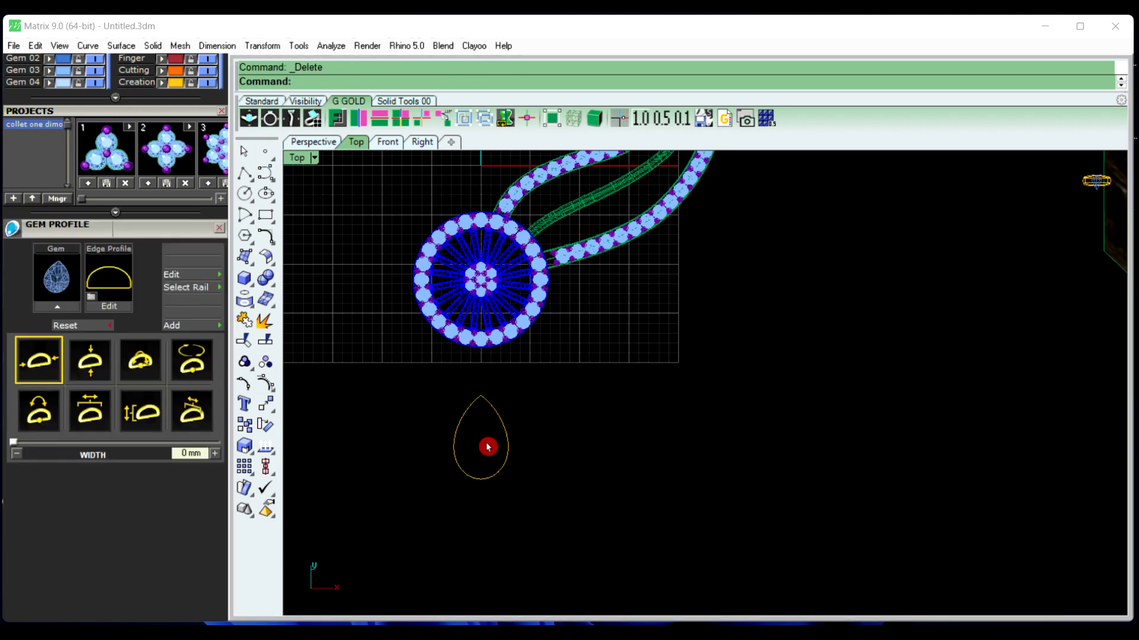
Move the pear outline curve straight up until its point sits just below the gem ring
scroll(474, 453, "down", 5)
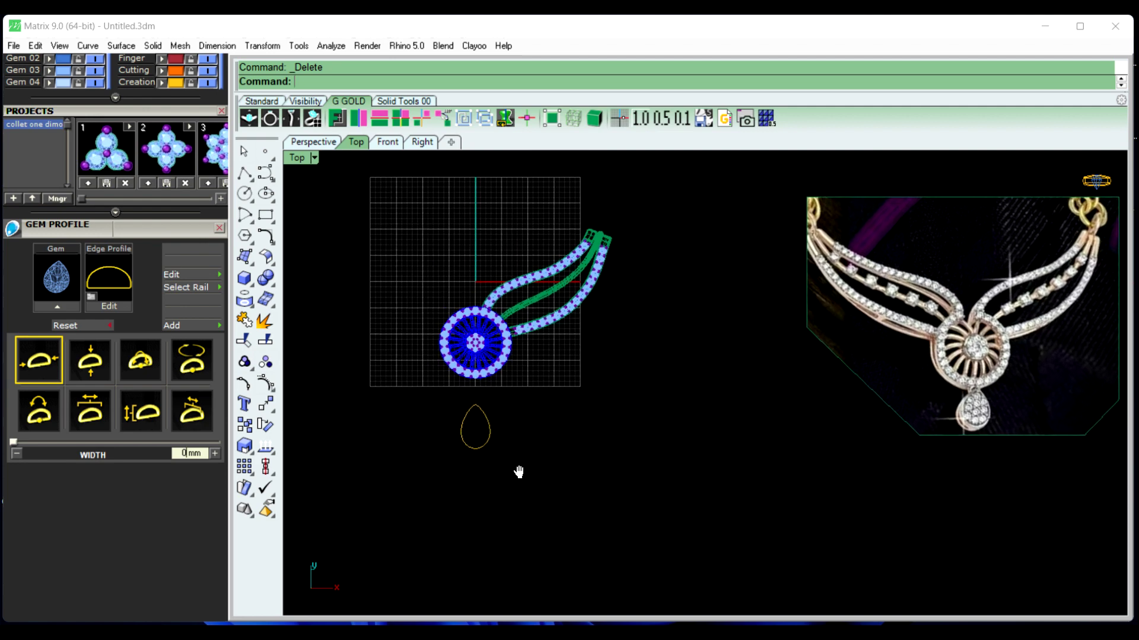
scroll(473, 437, "up", 6)
left_click(486, 481)
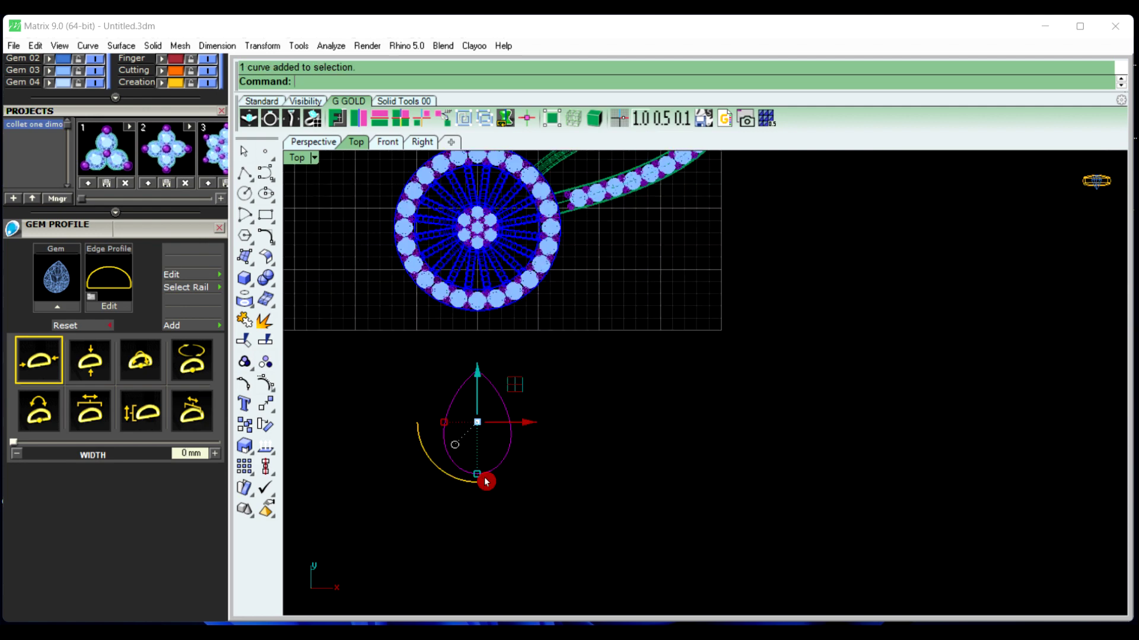
left_click_drag(477, 392, 478, 341)
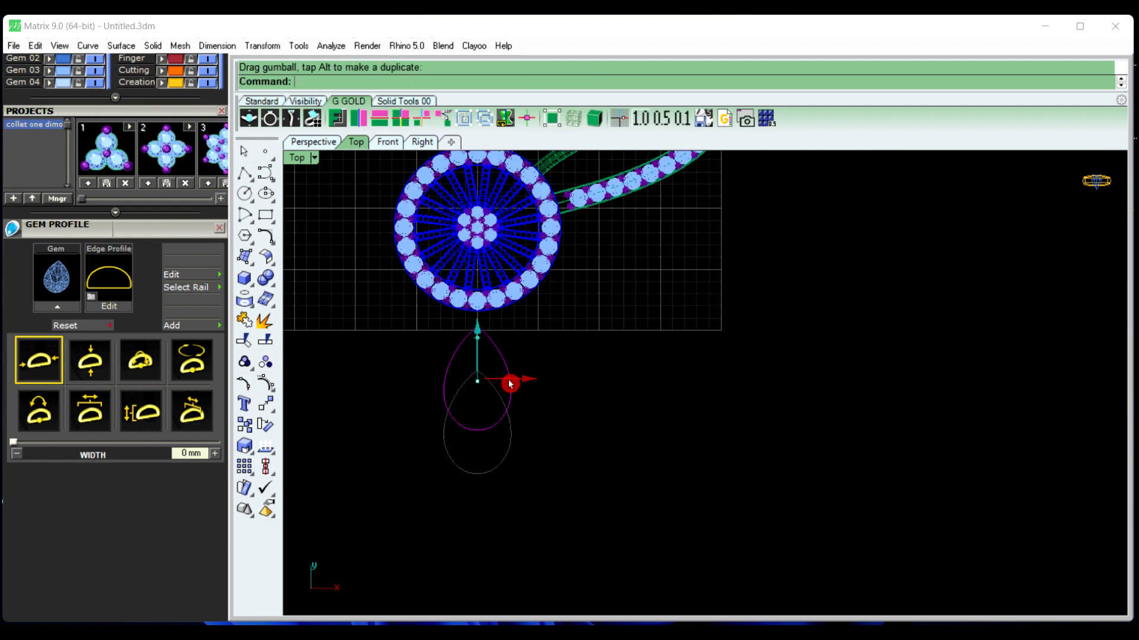
left_click(546, 432)
scroll(546, 432, "down", 3)
right_click_drag(547, 432, 550, 478)
Extrude the pear outline straight in the Perspective view as a solid with a distance of 1
left_click(343, 143)
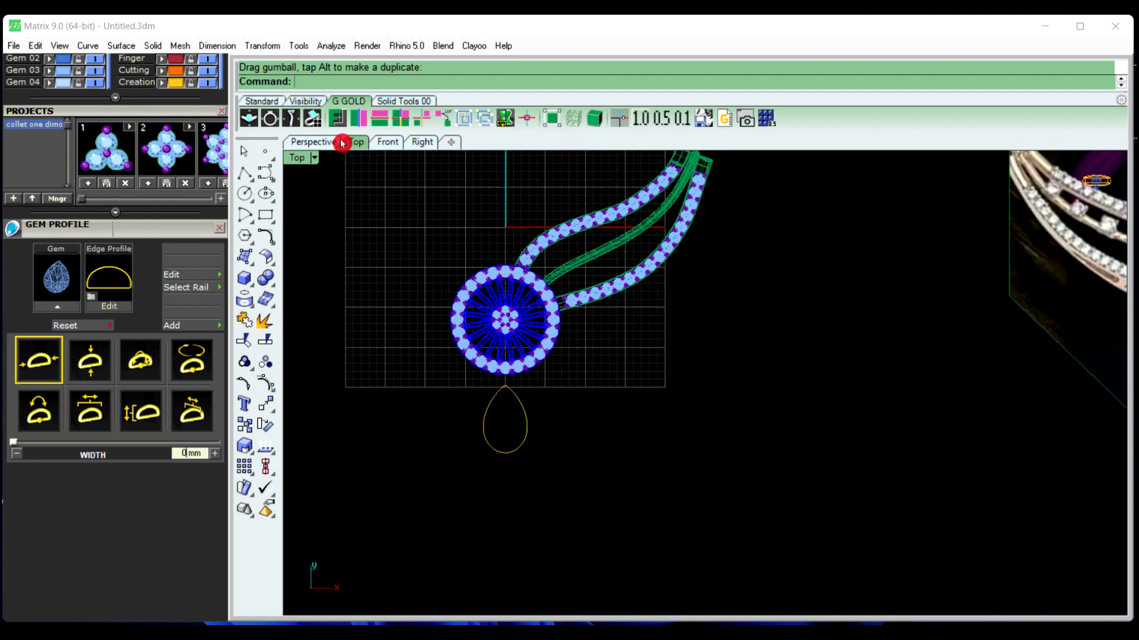
scroll(679, 529, "down", 3)
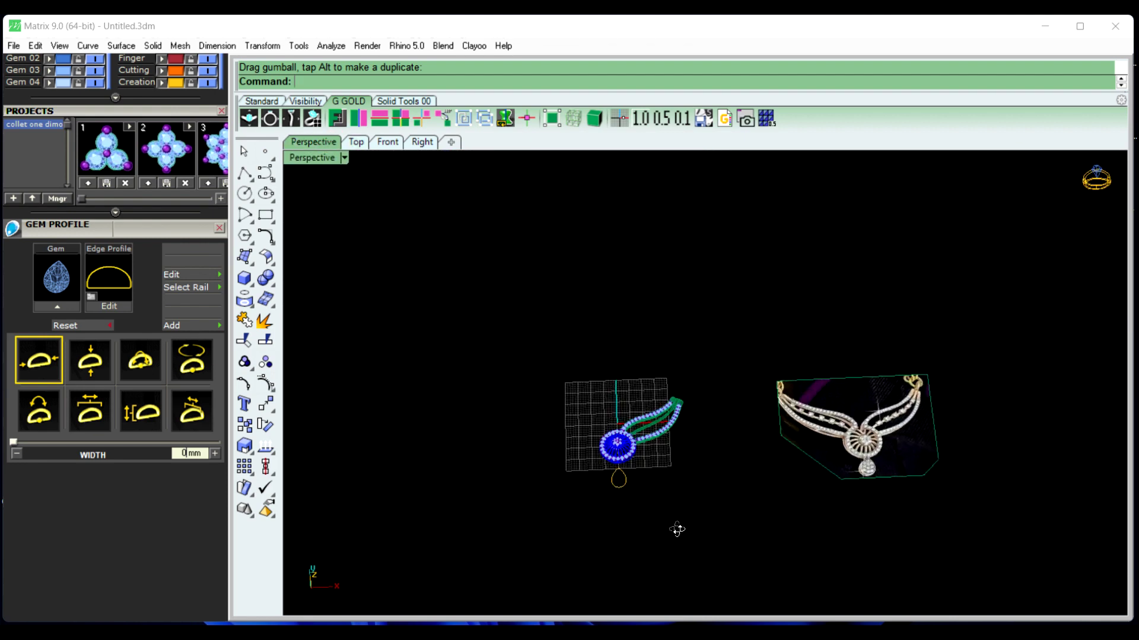
right_click_drag(679, 529, 722, 525)
scroll(721, 524, "up", 10)
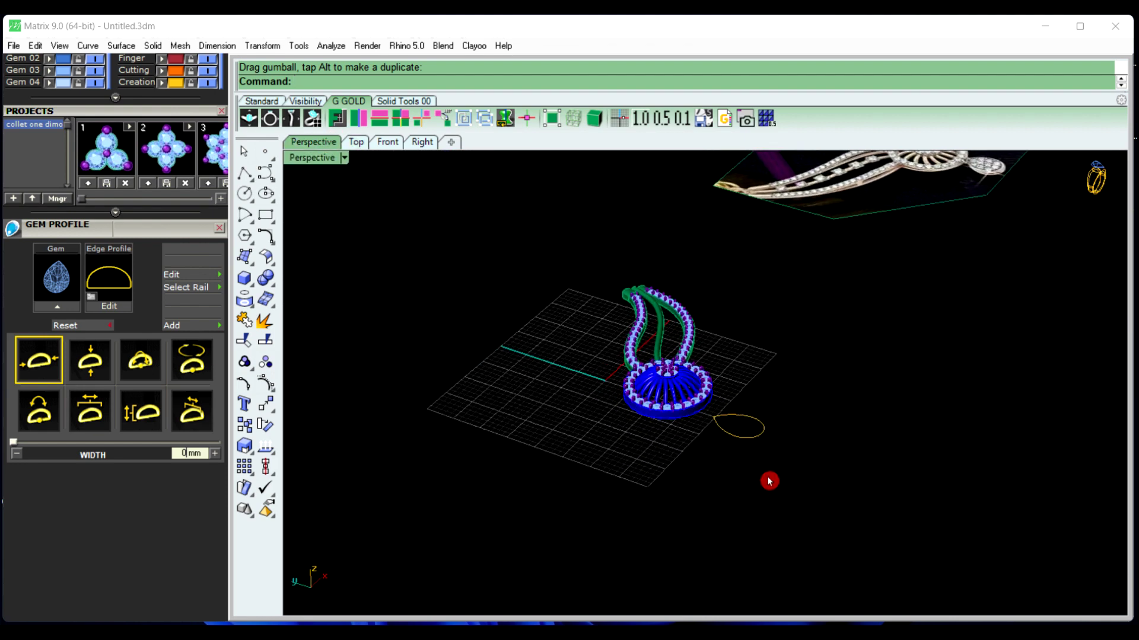
left_click(741, 443)
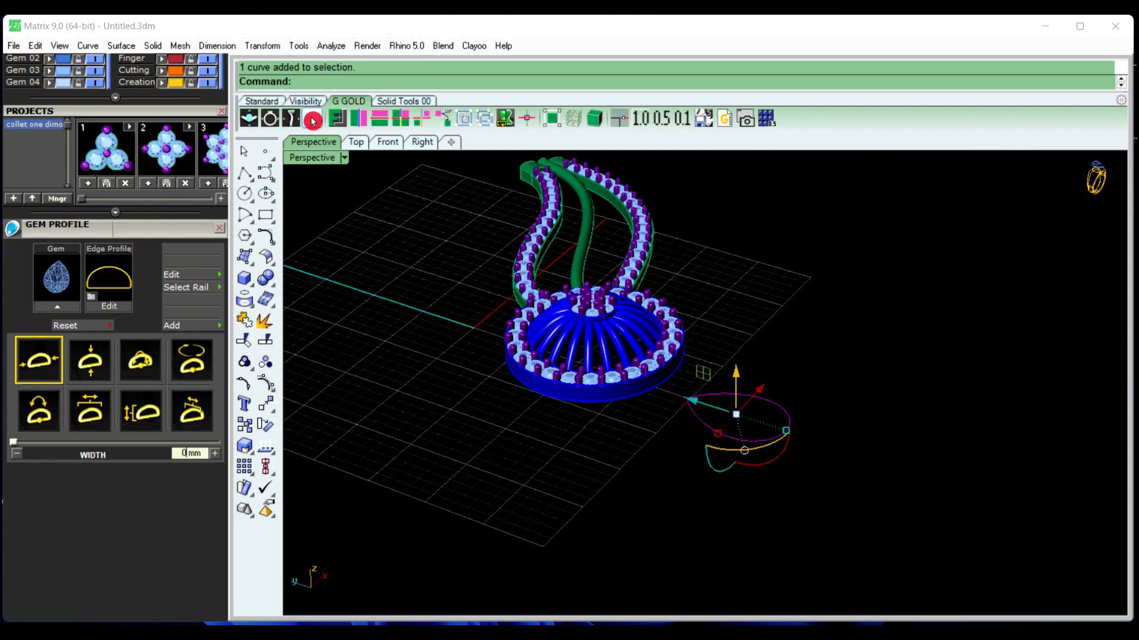
left_click(161, 47)
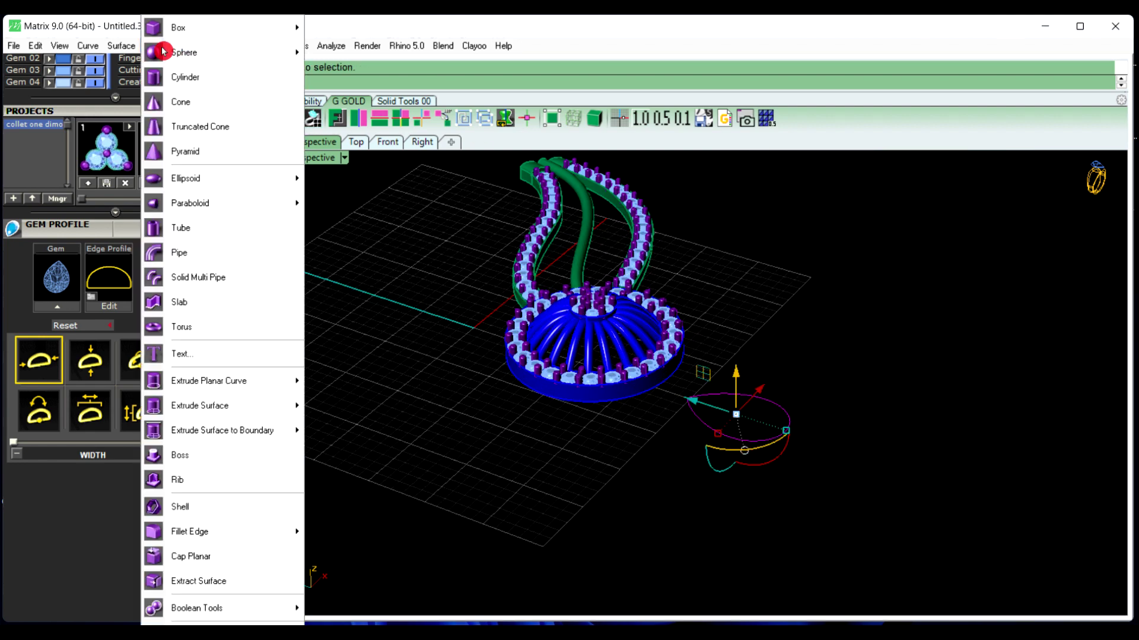
mouse_move(232, 393)
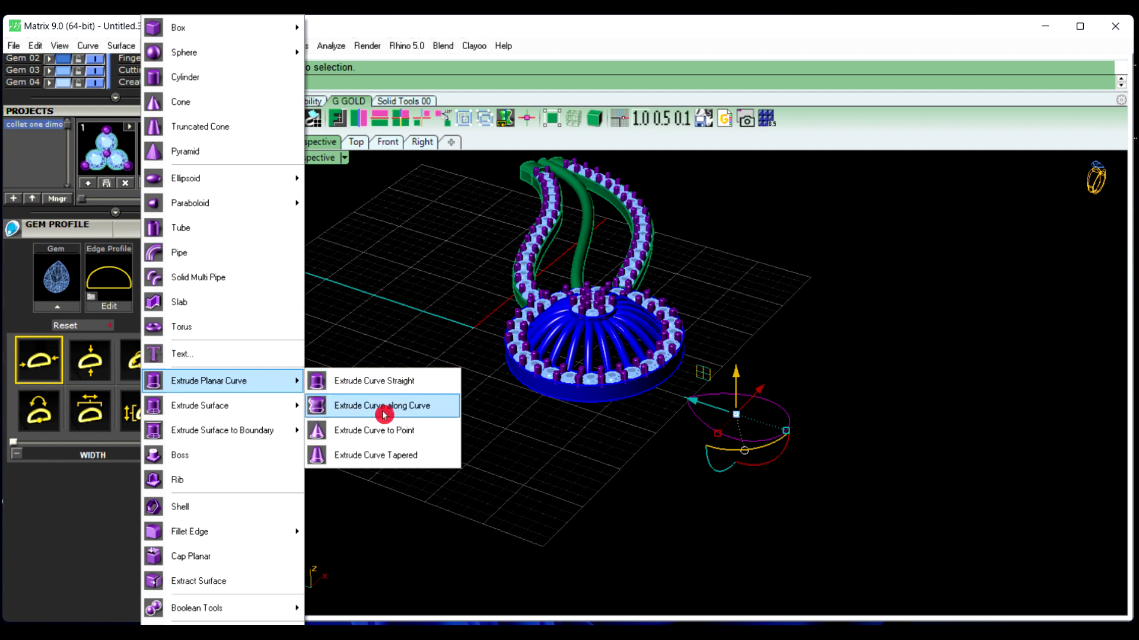
left_click(398, 382)
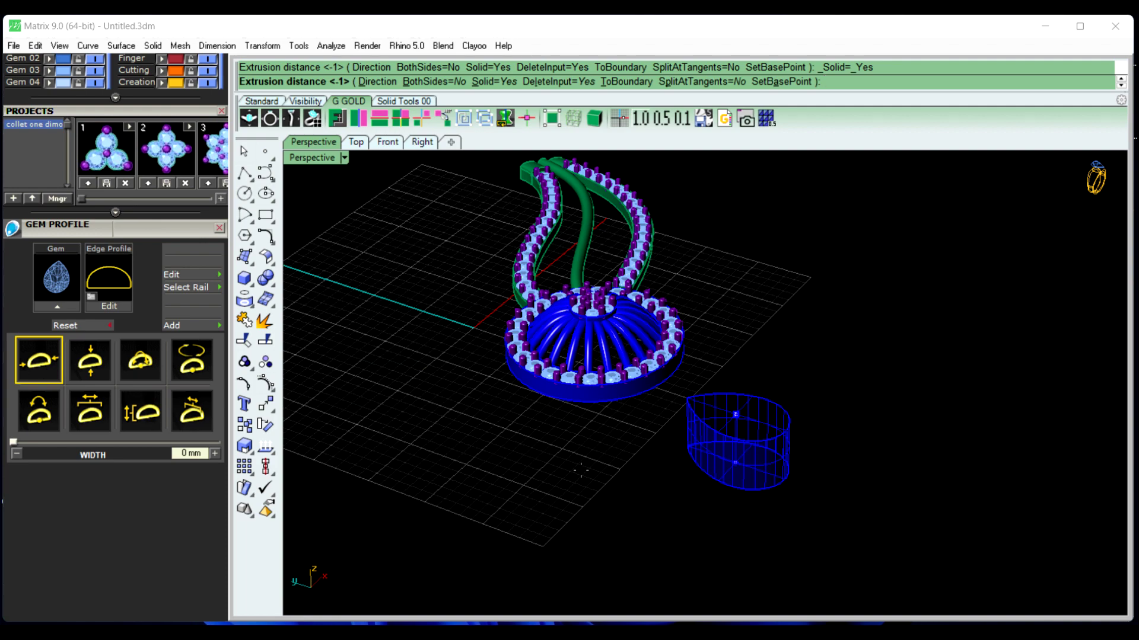
type("1")
key("Return")
mouse_move(583, 472)
right_mouse_down()
mouse_move(569, 473)
mouse_move(705, 554)
mouse_move(686, 445)
mouse_move(651, 425)
mouse_move(660, 500)
mouse_move(653, 366)
mouse_move(650, 437)
right_mouse_up()
Start Gem on Surface on the pear solid in the Top view and set the stone spacing to 0.2
left_click(372, 123)
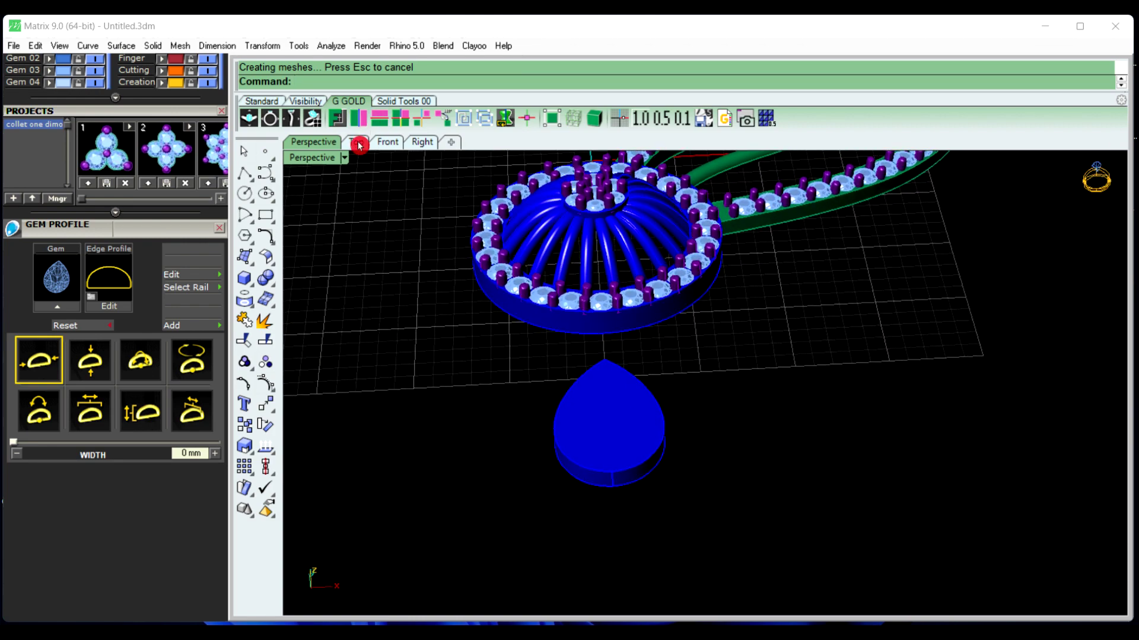
left_click(357, 142)
scroll(507, 424, "up", 4)
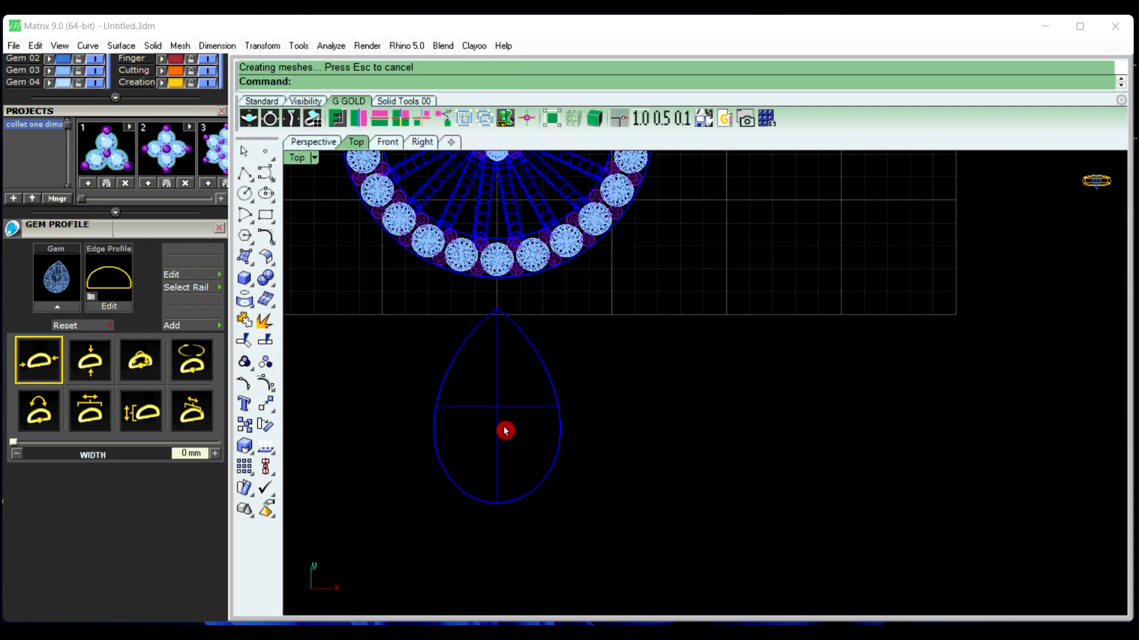
left_click(529, 407)
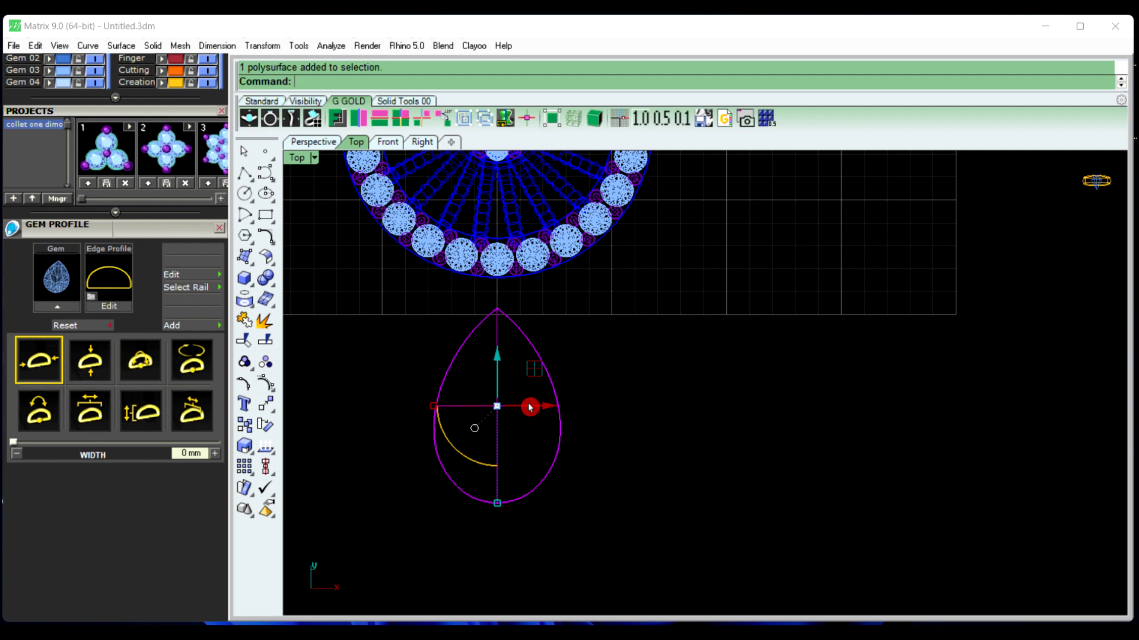
key("F6")
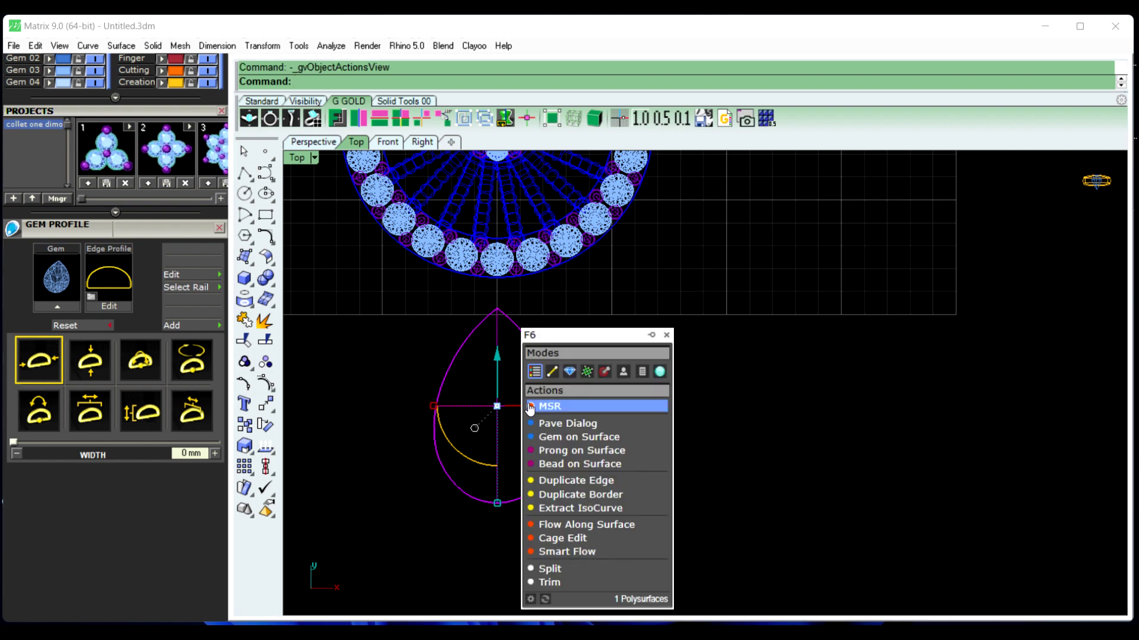
left_click(552, 437)
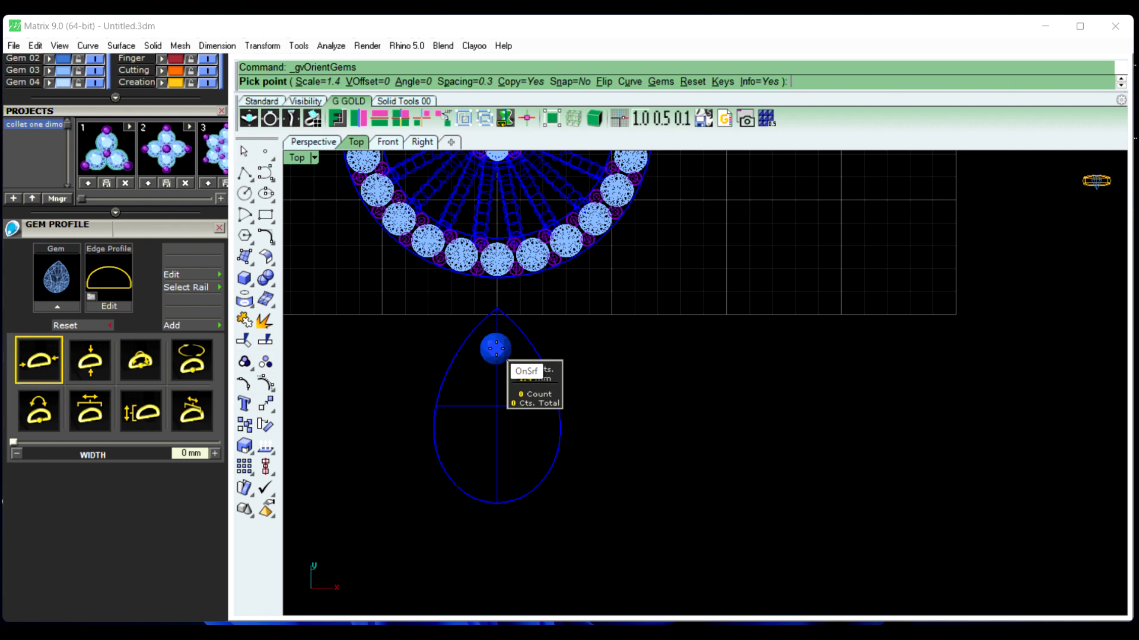
scroll(494, 472, "up", 2)
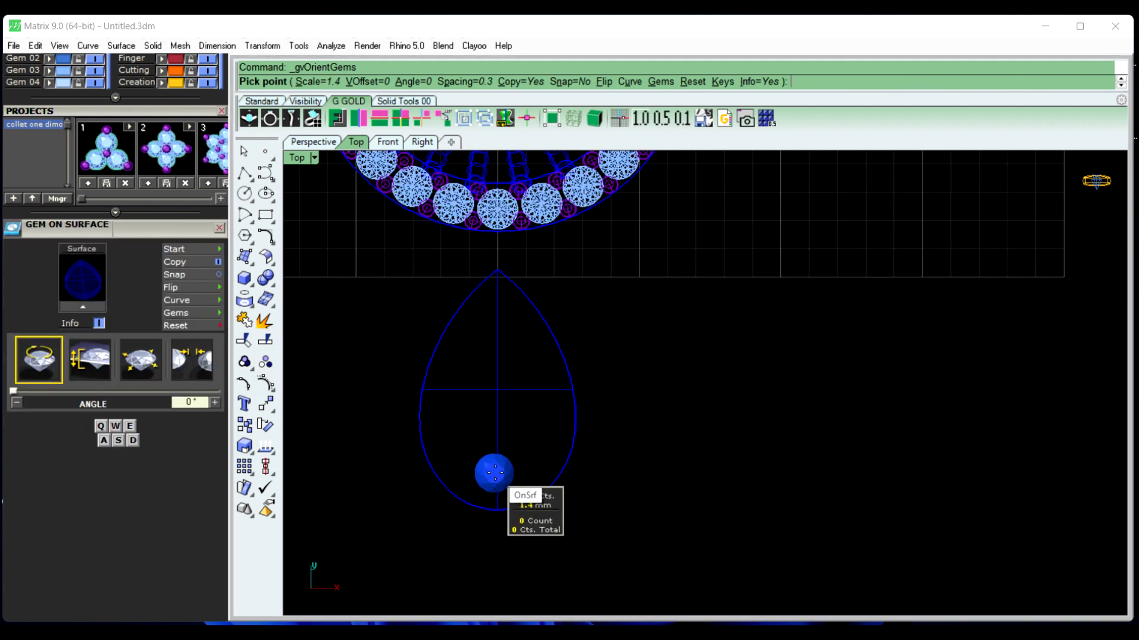
scroll(494, 472, "up", 2)
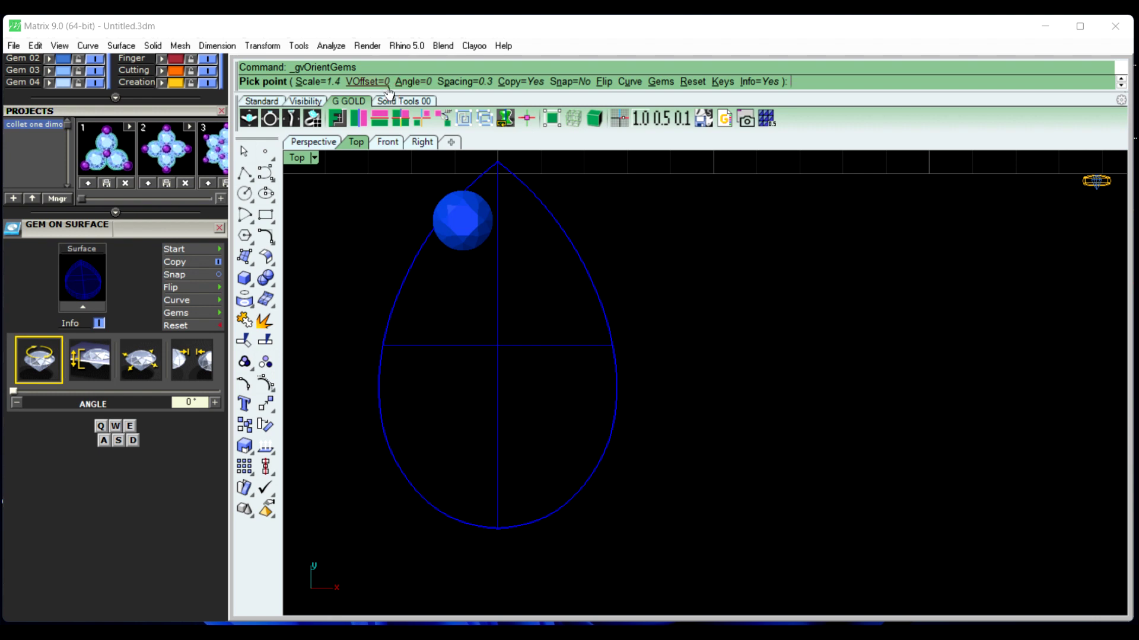
left_click(477, 86)
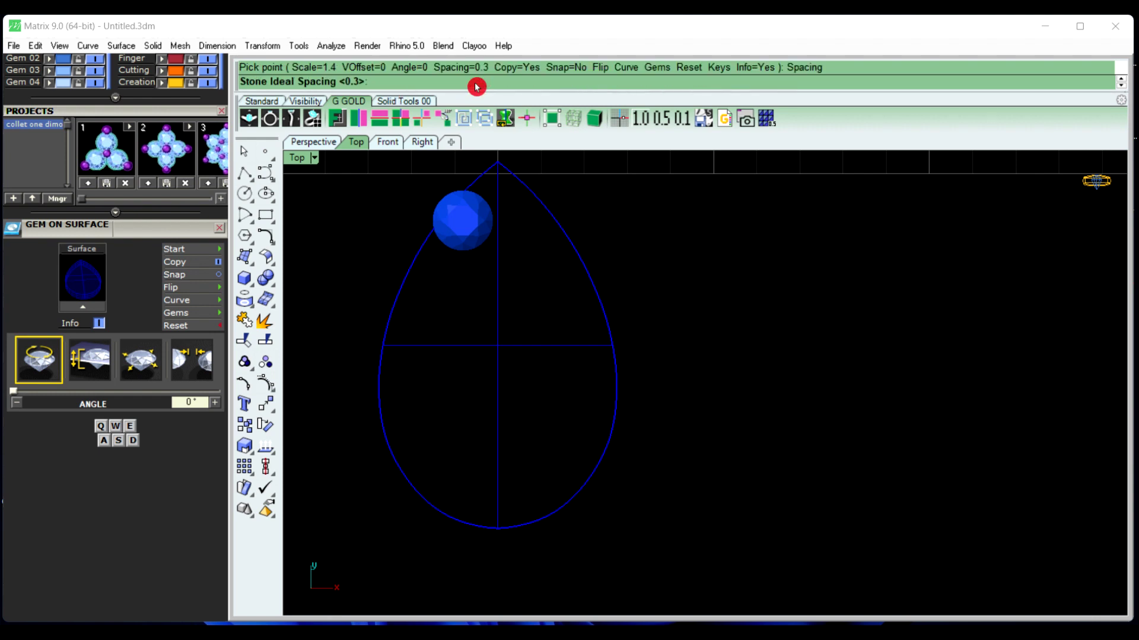
type(".2")
key("Return")
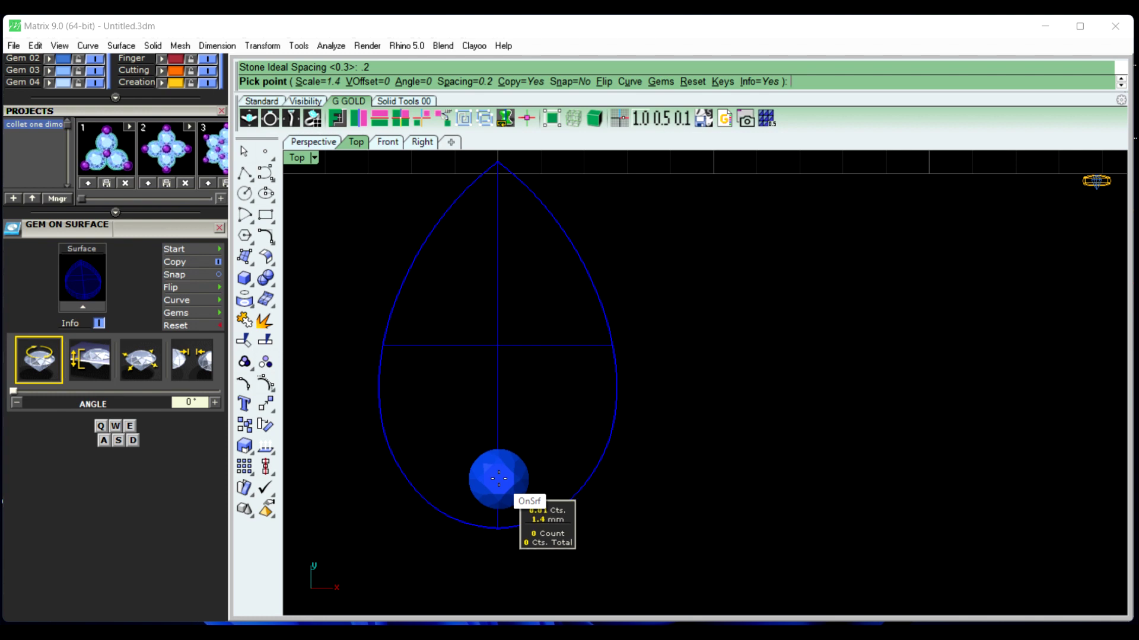
Place four 1.4 mm round gems in a column along the pear solid's vertical centre line
left_click(499, 474)
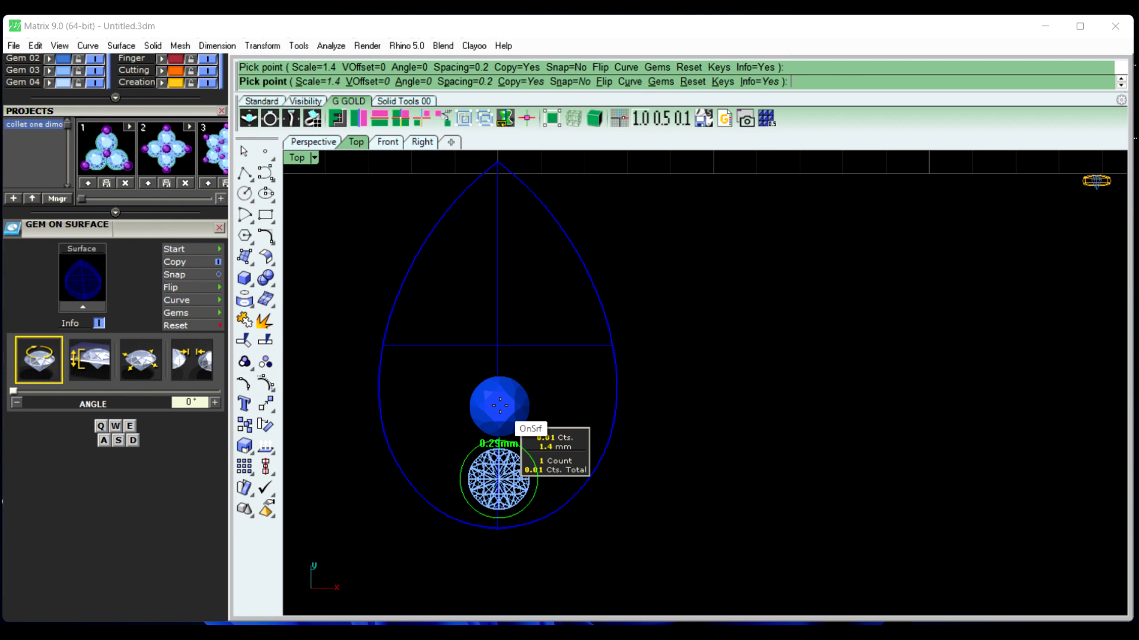
left_click(500, 405)
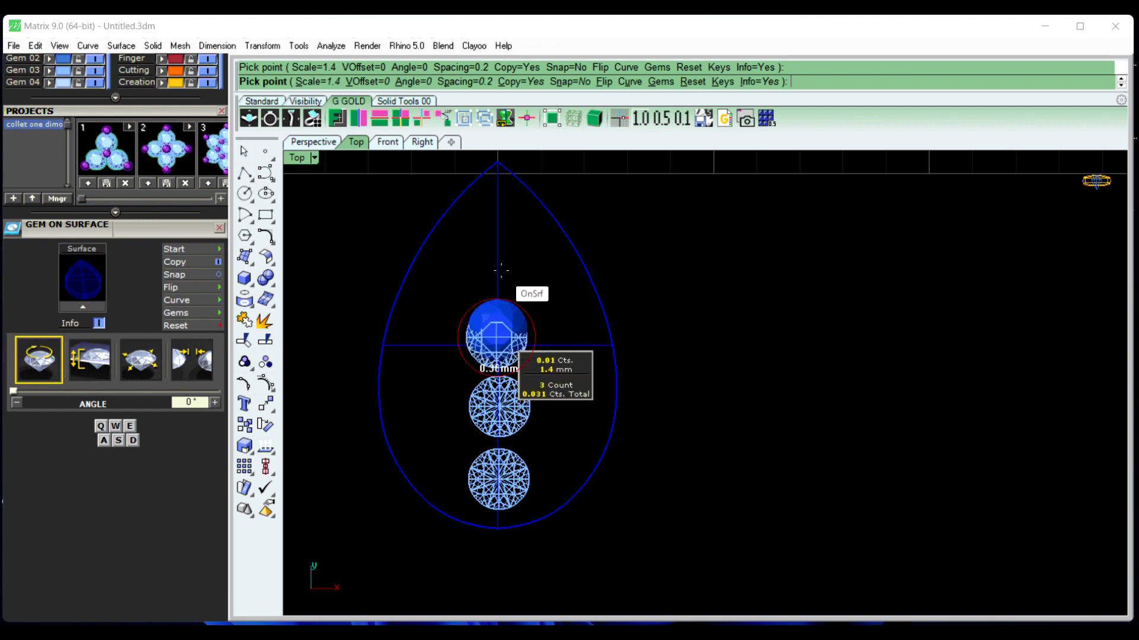
left_click(497, 337)
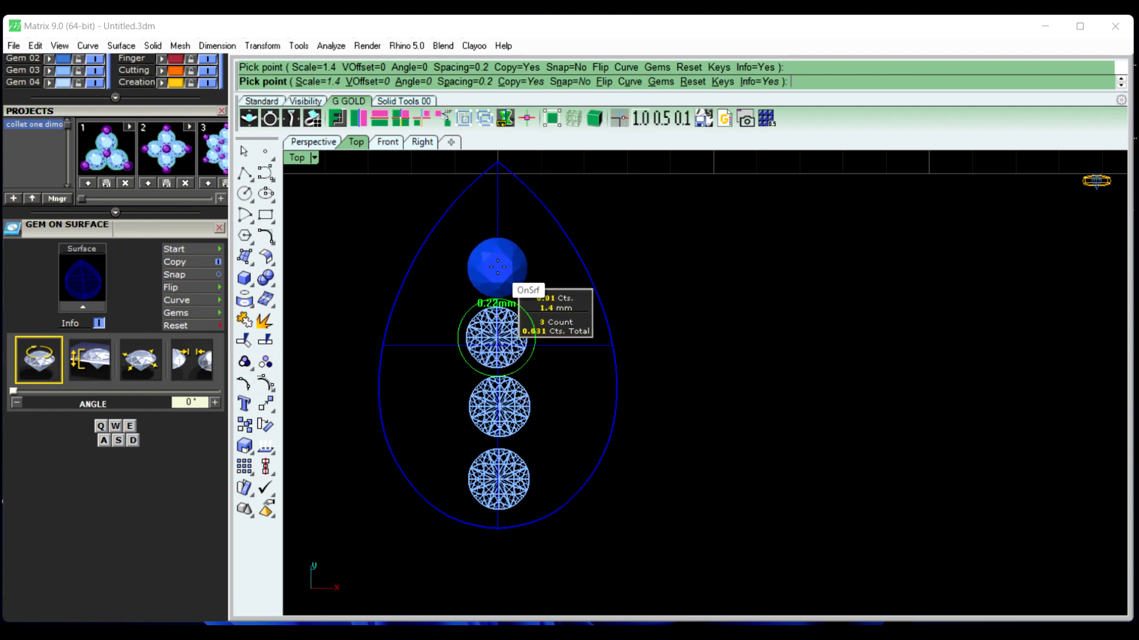
left_click(498, 267)
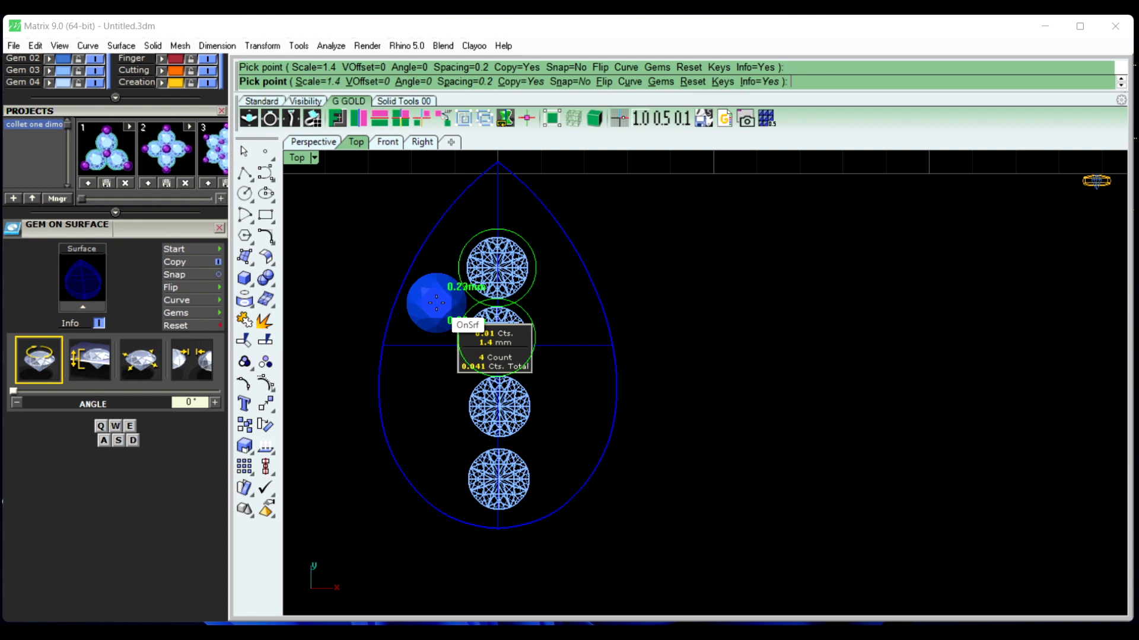
Place three 1.4 mm gems in a second column on the left half of the pear, staggered beside the centre column
left_click(436, 303)
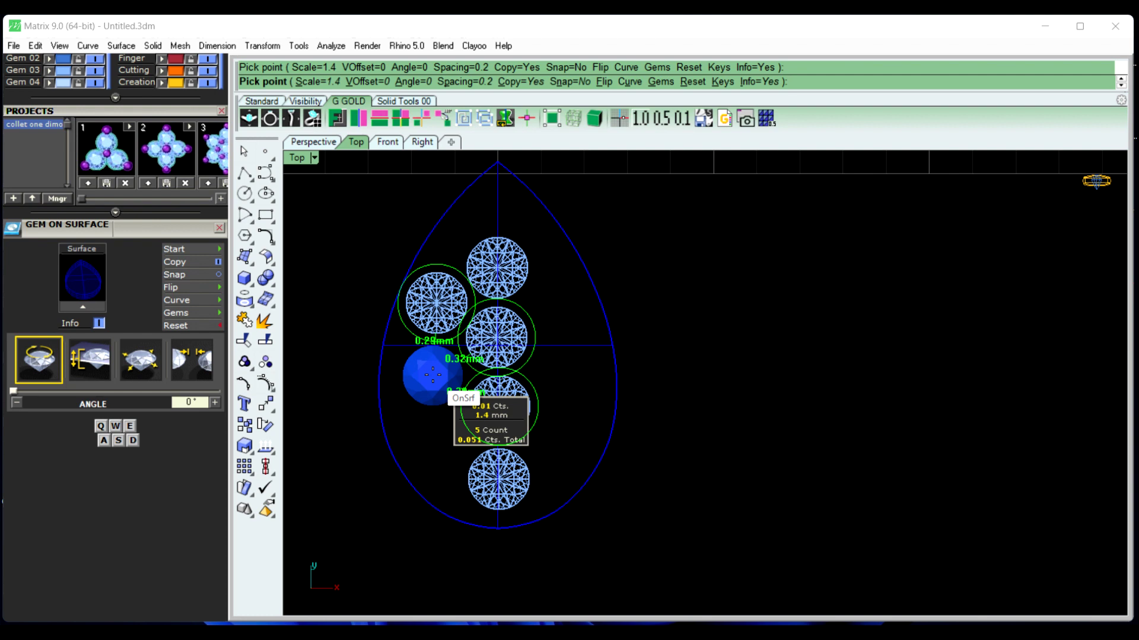
left_click(432, 374)
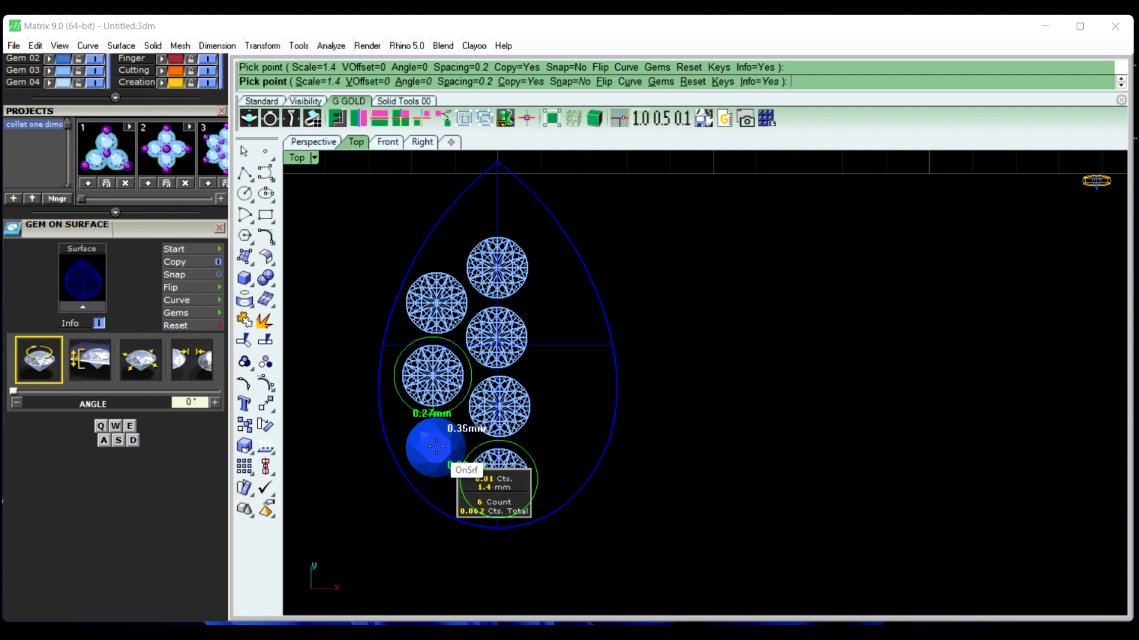
left_click(435, 446)
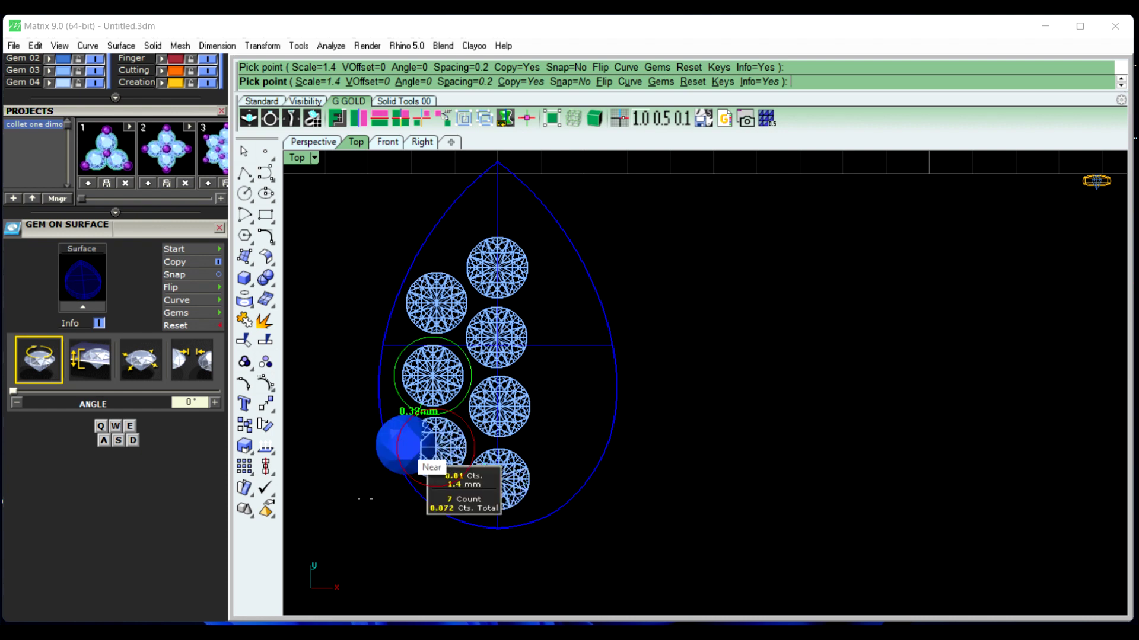
Set the gem scale to 1 and place one 1 mm gem near the pear's pointed tip, above the centre column
left_click(315, 82)
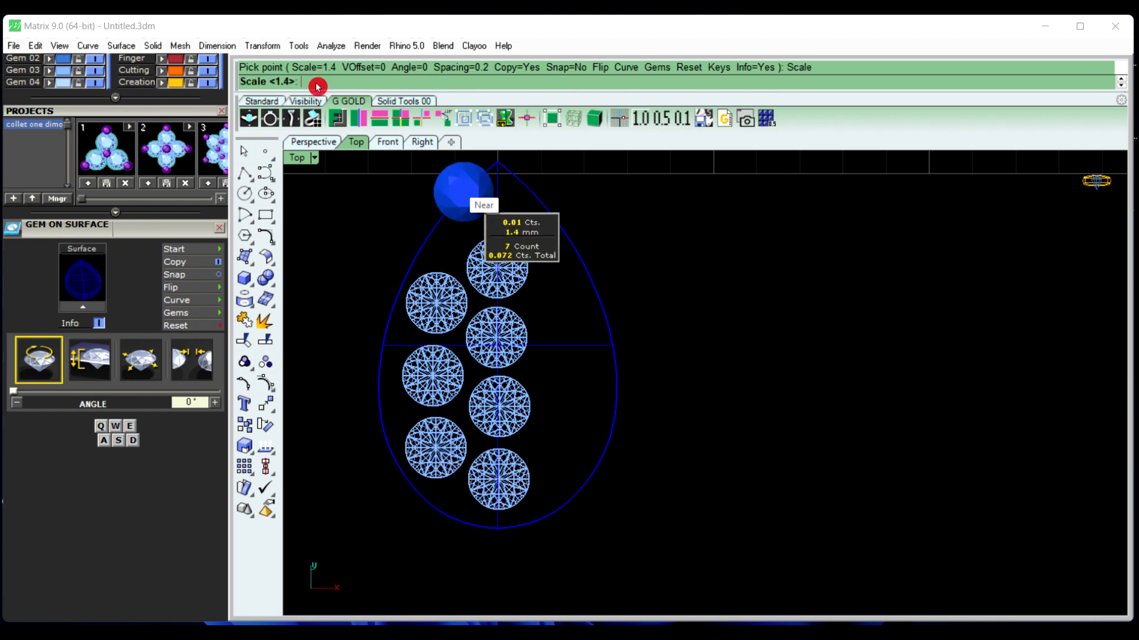
key("Return")
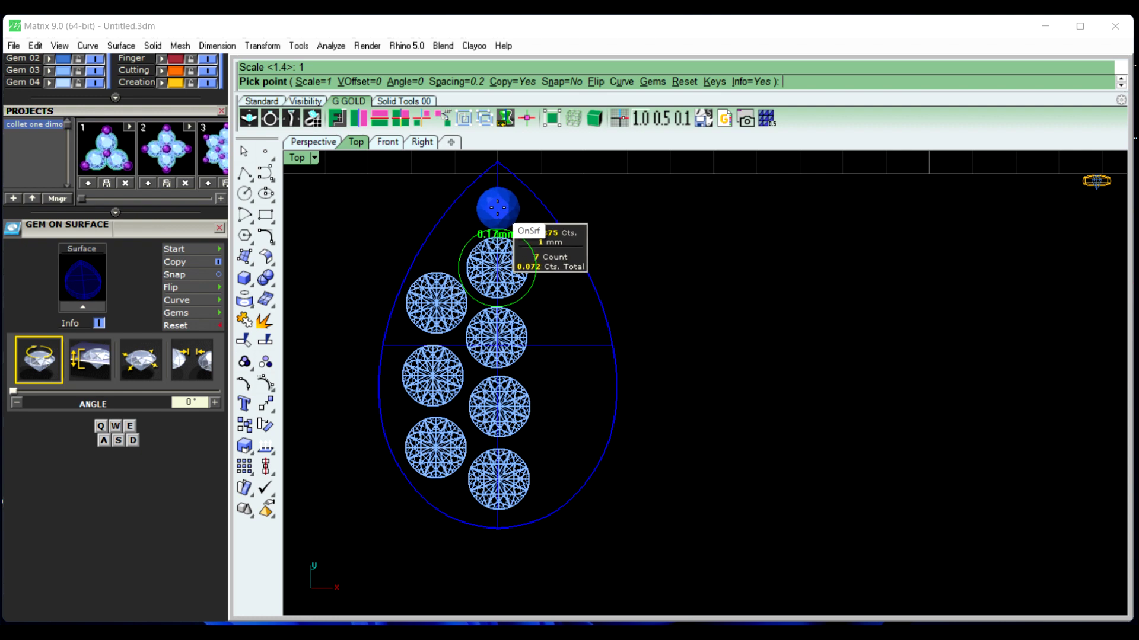
left_click(497, 207)
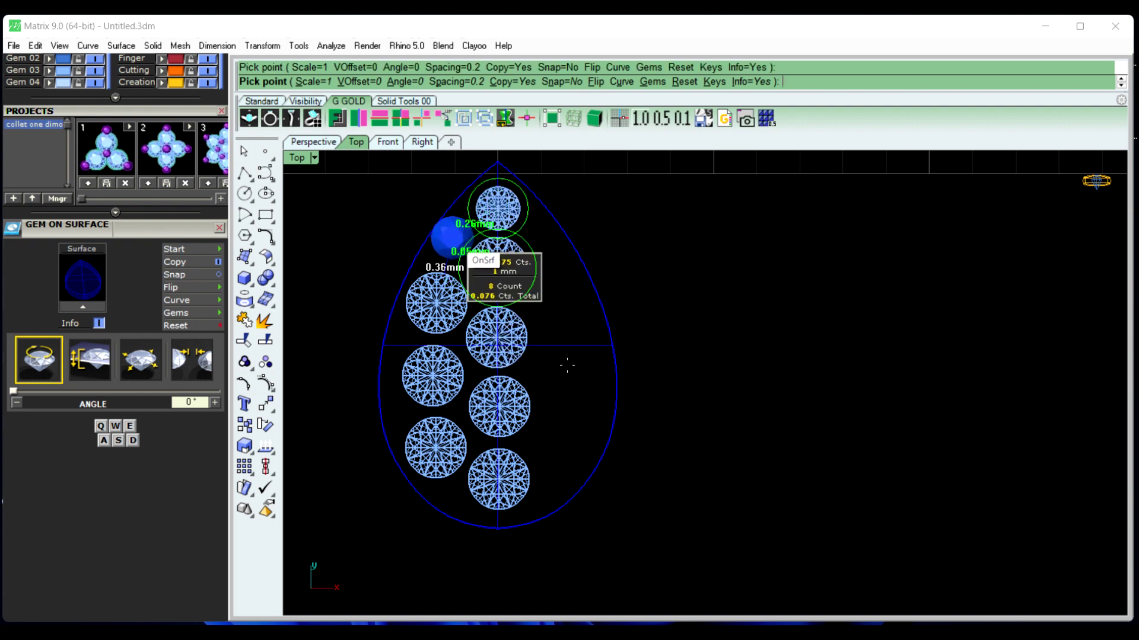
right_click(513, 339)
left_click(432, 294)
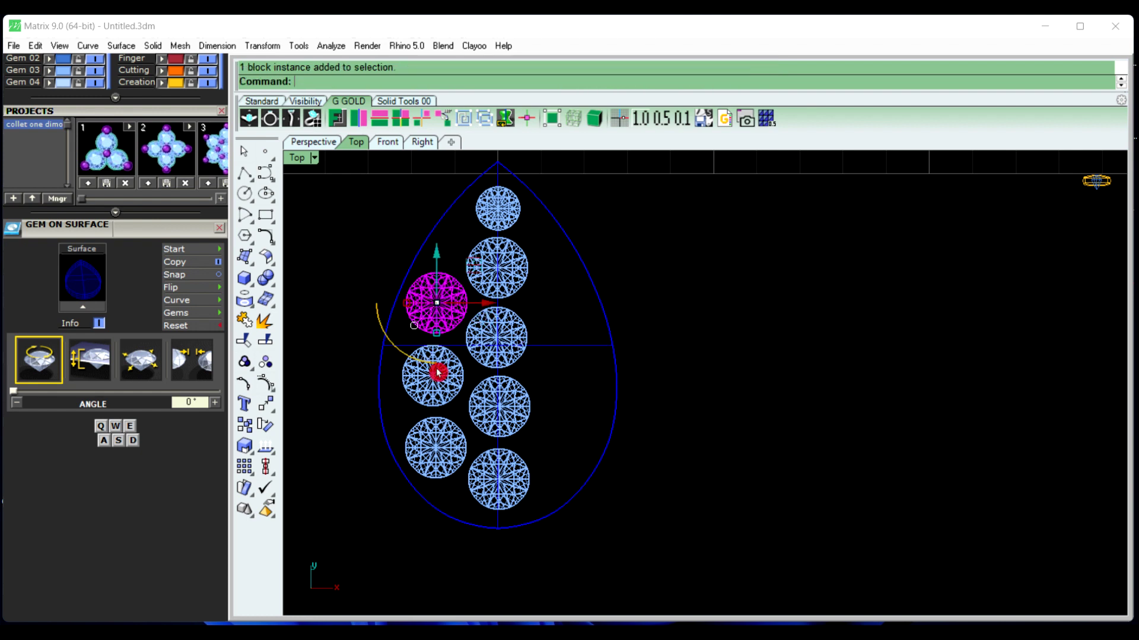
left_click(648, 351)
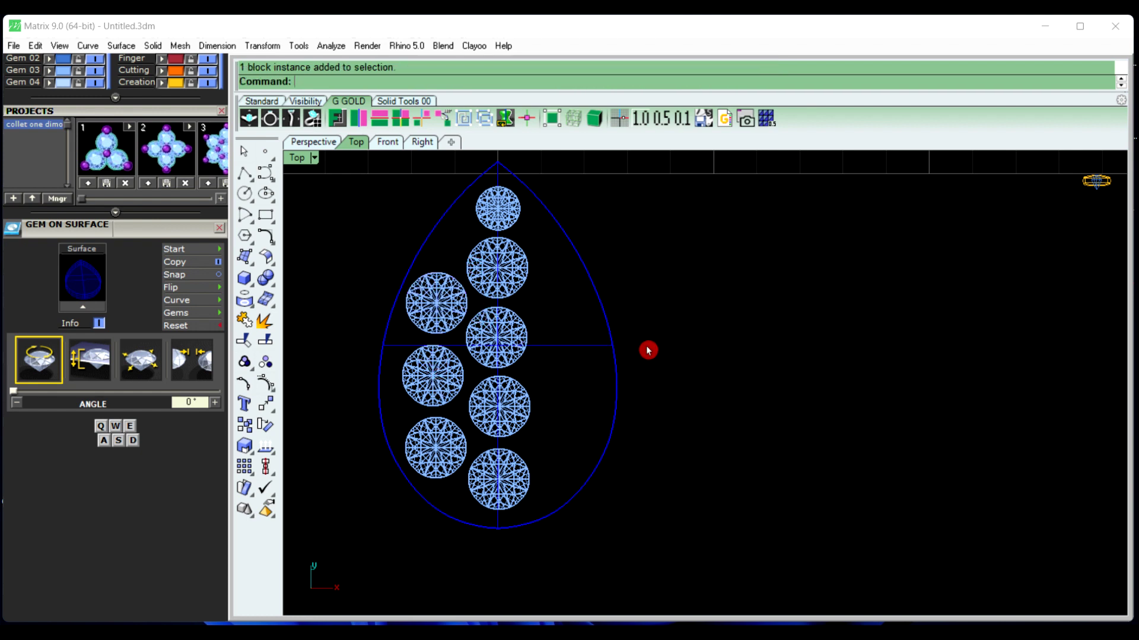
Start Prong on Surface on the pear solid, flip the prong direction, and set the prong diameter to 0.6
left_click(436, 239)
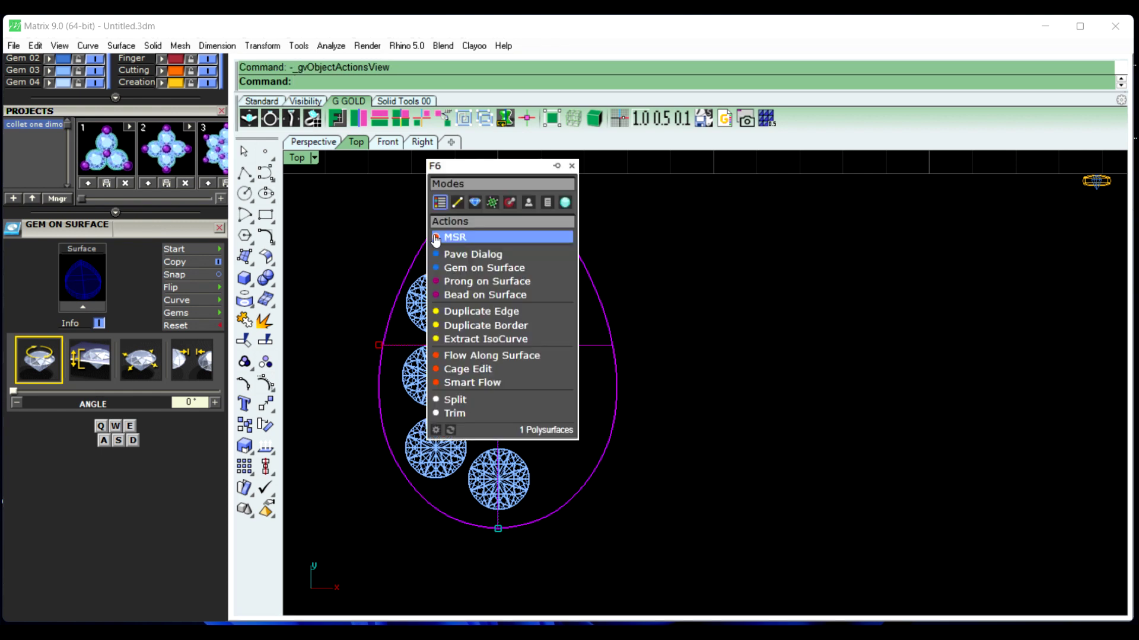
left_click(486, 283)
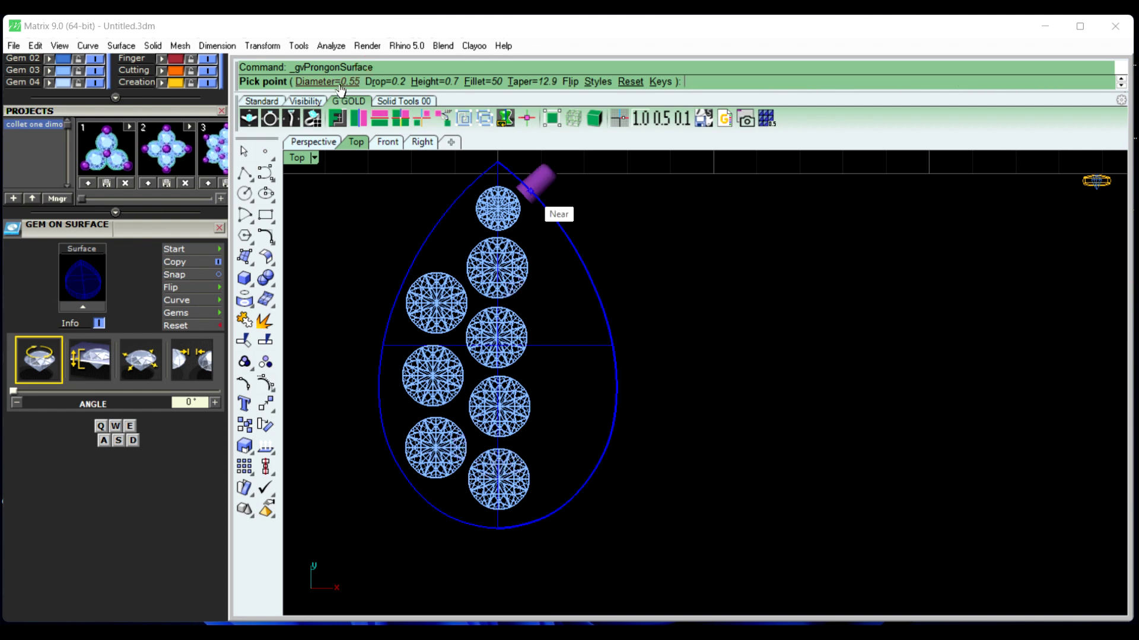
left_click(573, 85)
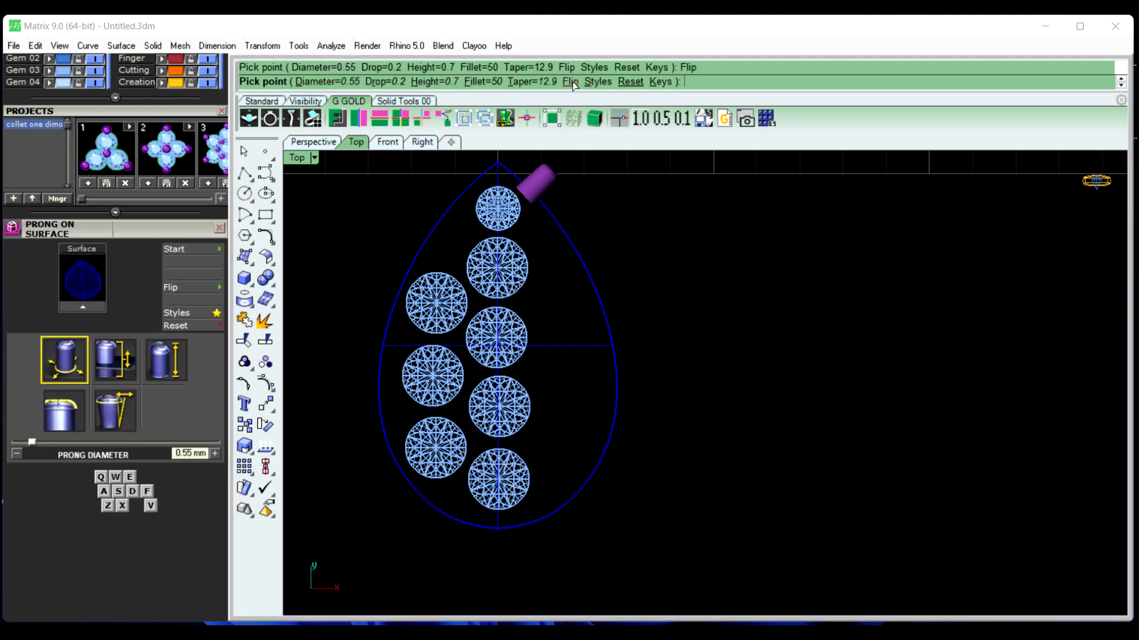
scroll(468, 444, "up", 5)
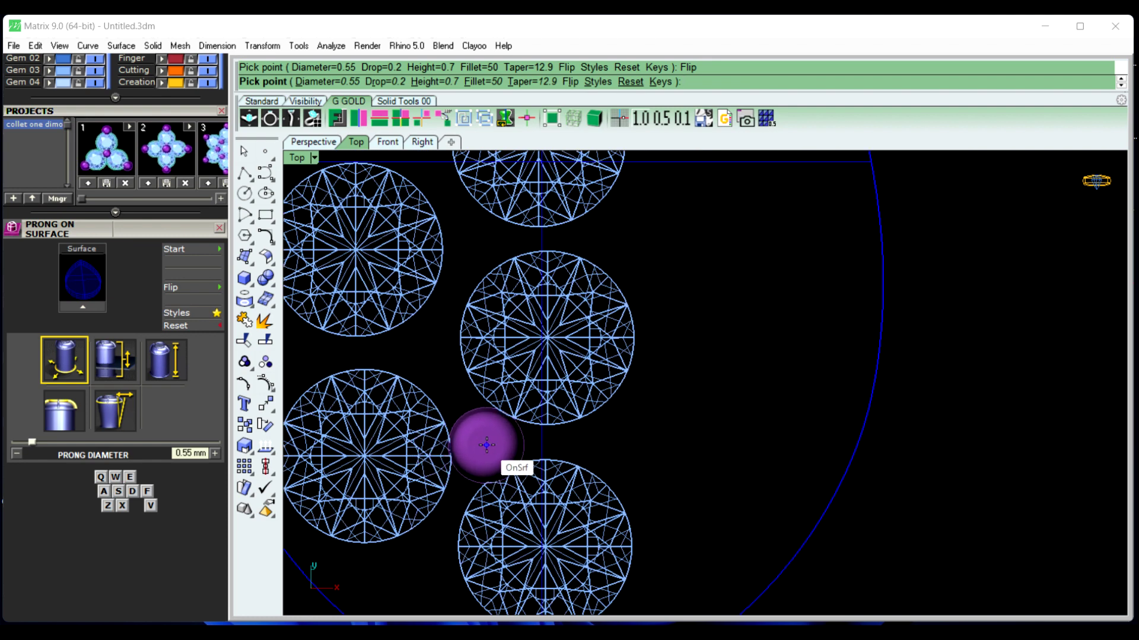
left_click(343, 83)
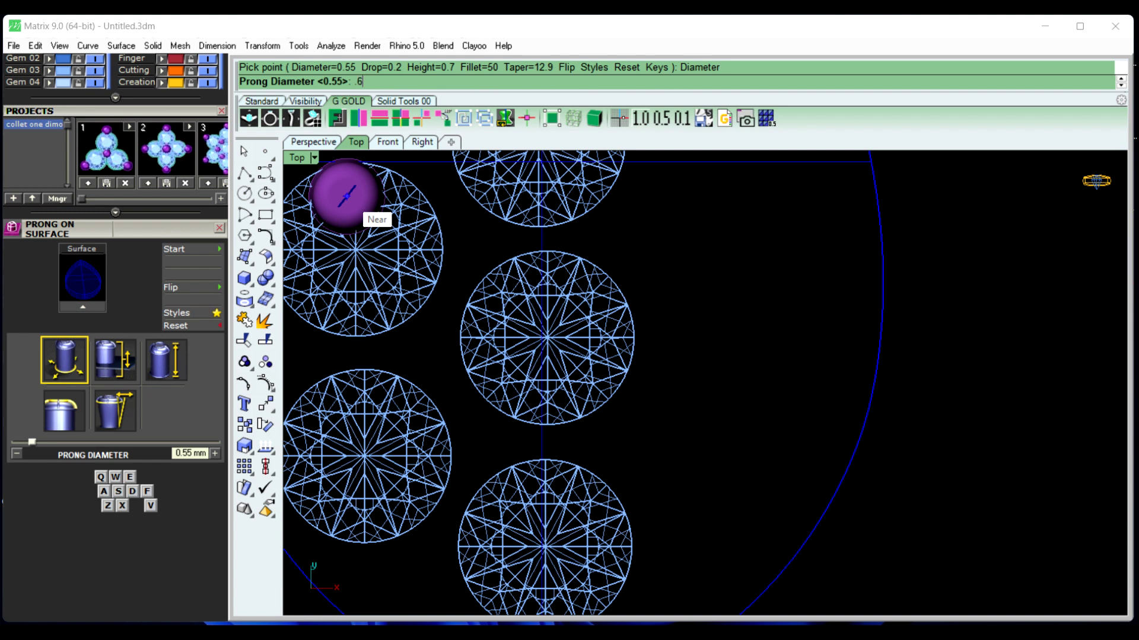
type(".6")
key("Return")
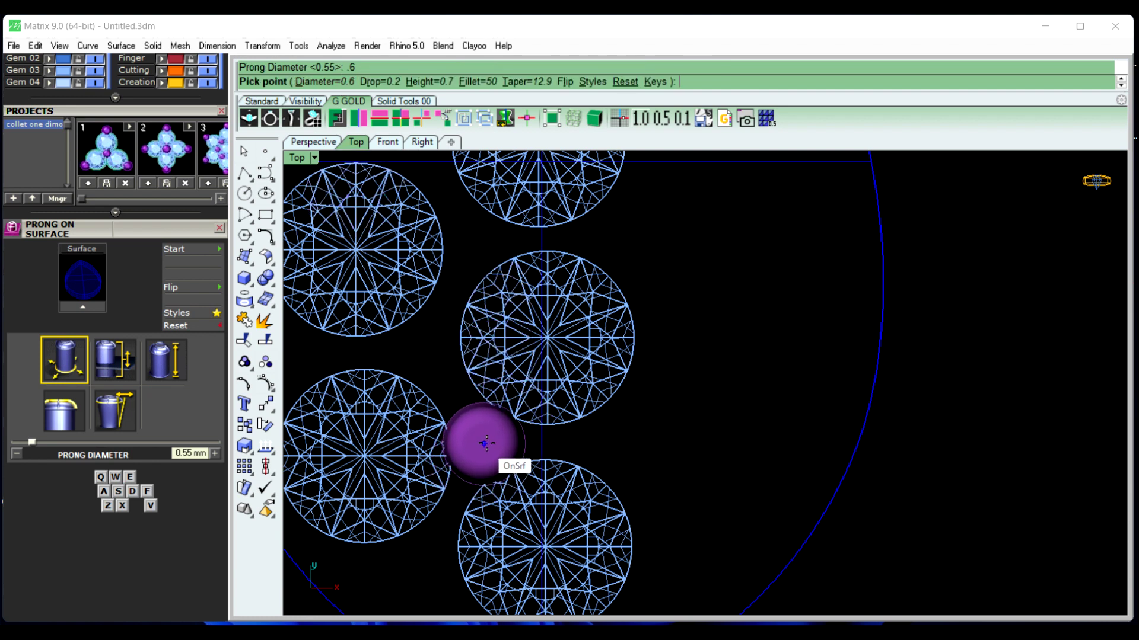
Place five 0.6 mm prongs in the gaps between the centre and left gem columns
left_click(486, 443)
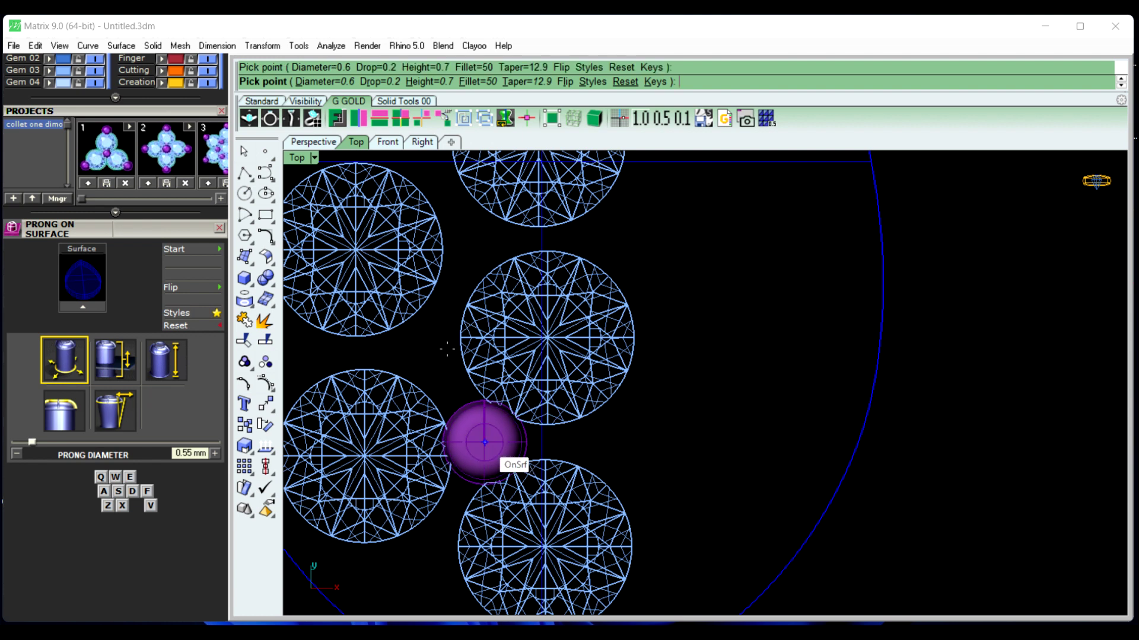
left_click(420, 348)
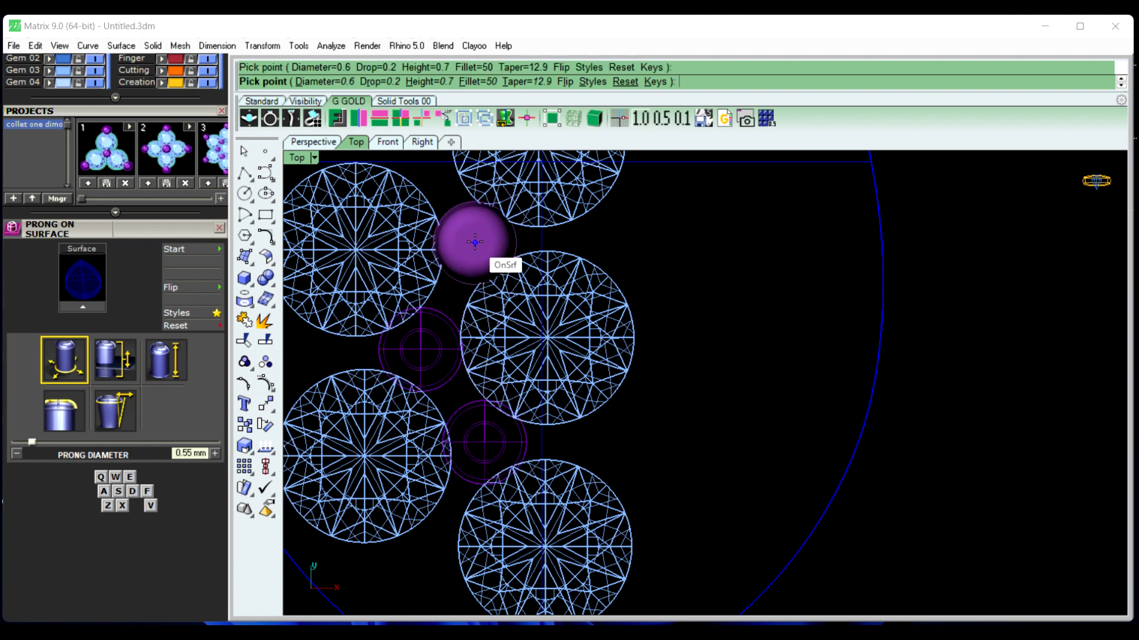
scroll(600, 399, "down", 4)
scroll(511, 235, "up", 3)
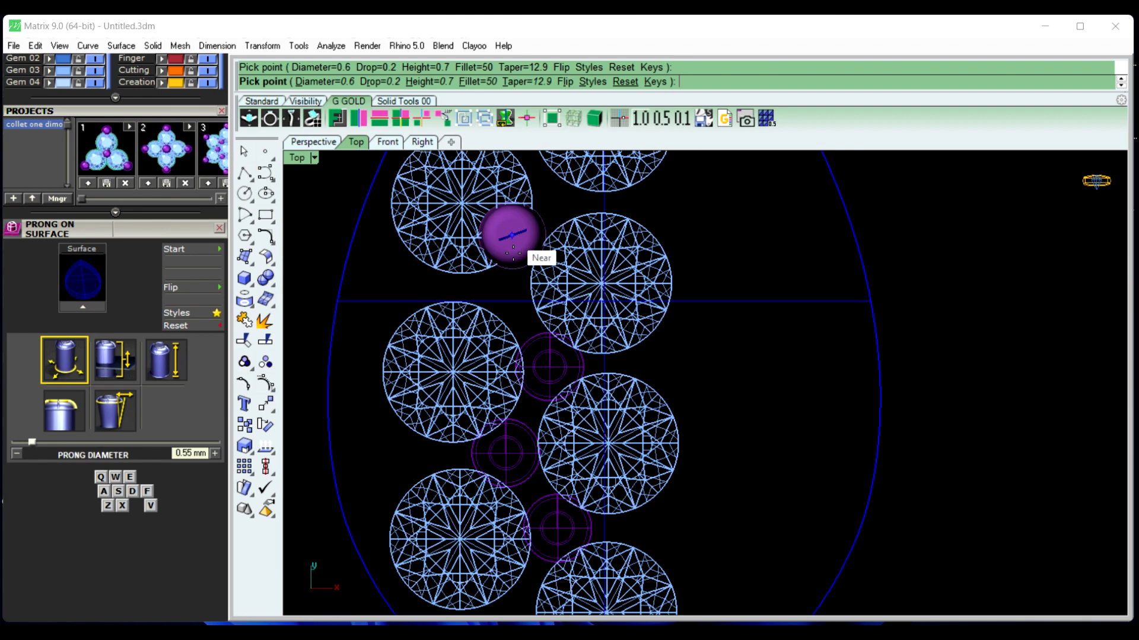
scroll(513, 254, "up", 1)
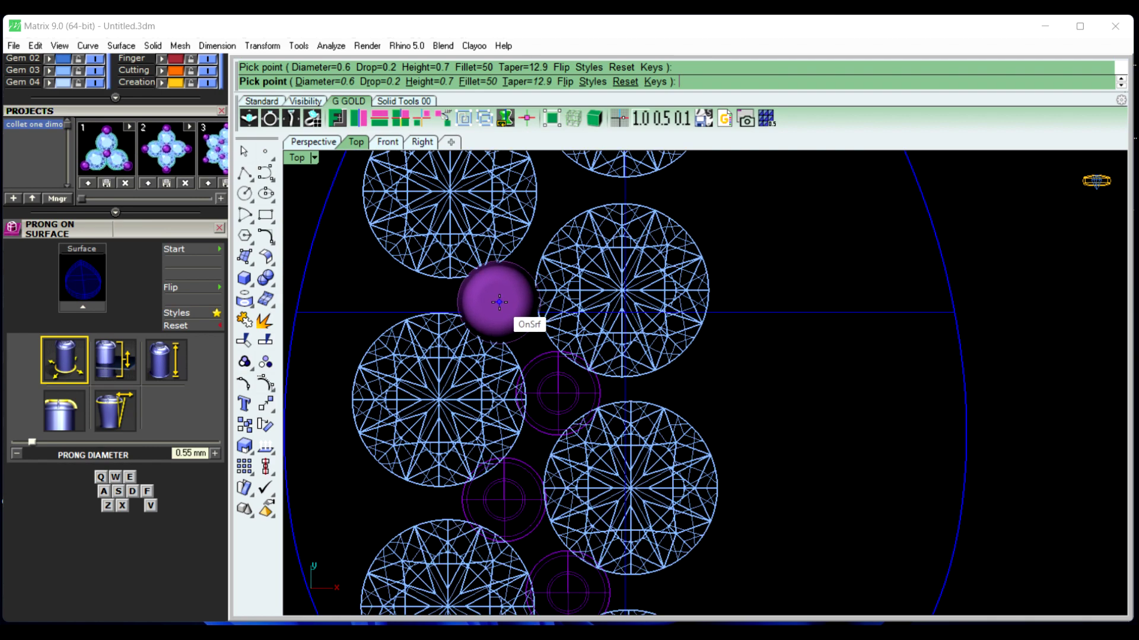
left_click(500, 307)
scroll(540, 309, "down", 2)
scroll(559, 230, "up", 2)
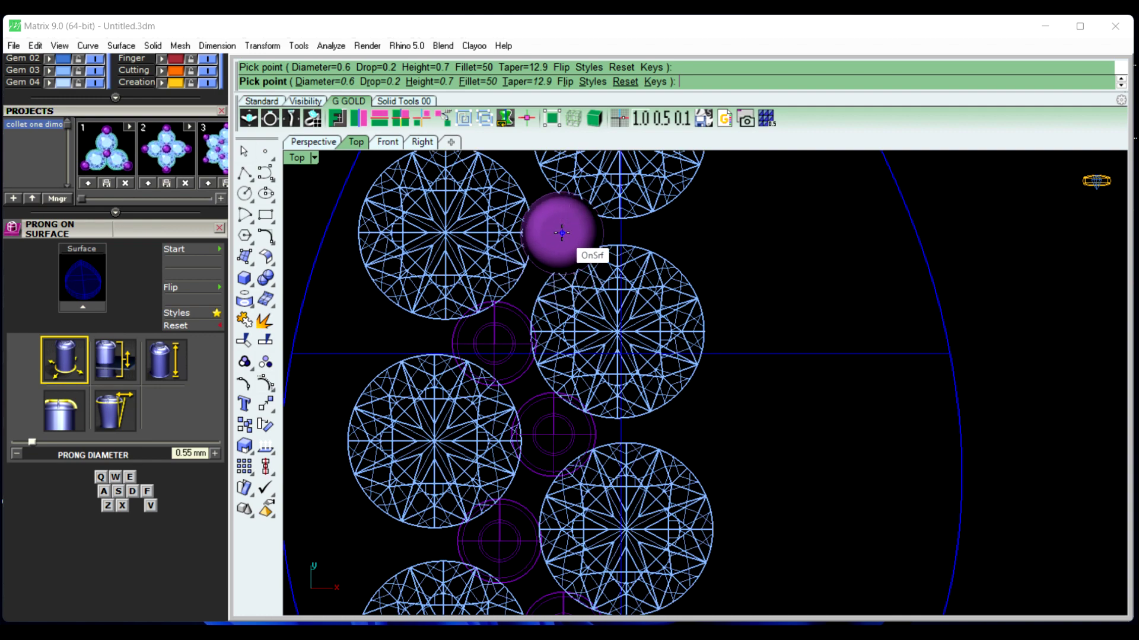
left_click(561, 231)
scroll(602, 381, "down", 3)
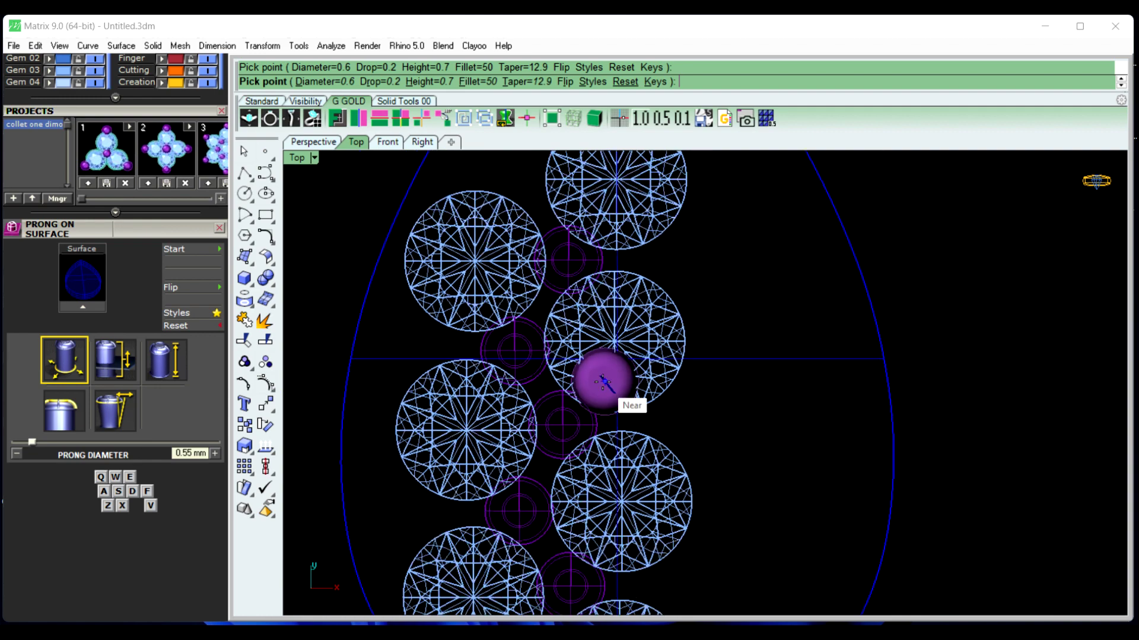
Place two more 0.6 mm prongs on the left side of the centre column's topmost 1.4 mm gem
scroll(544, 265, "up", 2)
scroll(545, 265, "up", 1)
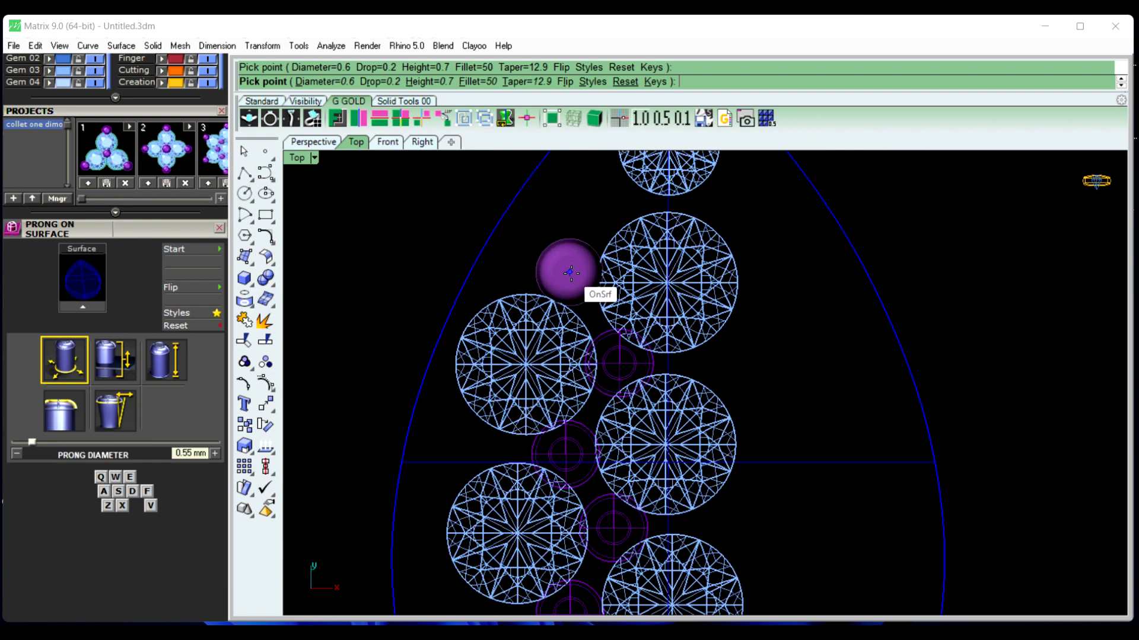
left_click(564, 274)
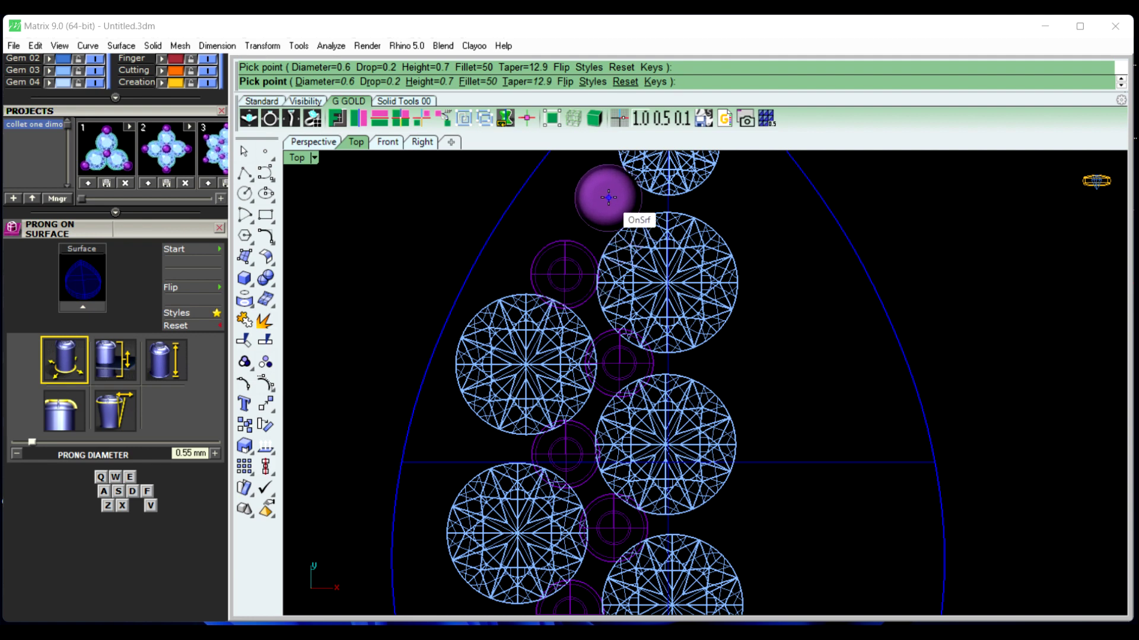
left_click(609, 198)
scroll(591, 251, "down", 2)
Place two 0.6 mm prongs along the left column's outer side and one between the lowest gems of both columns
scroll(477, 457, "up", 6)
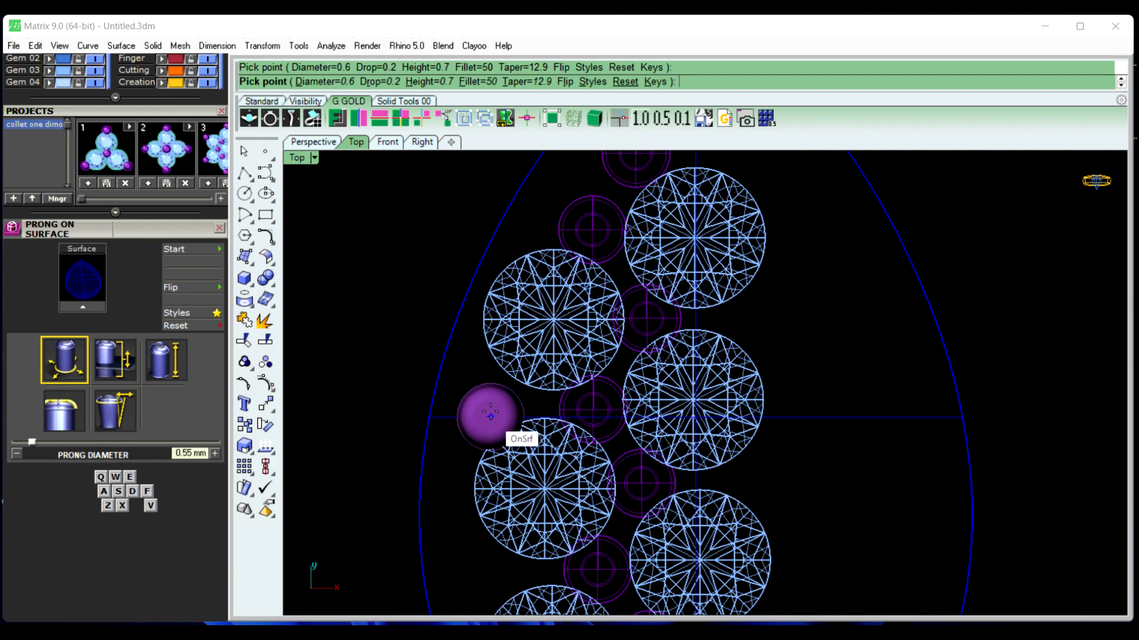
left_click(493, 394)
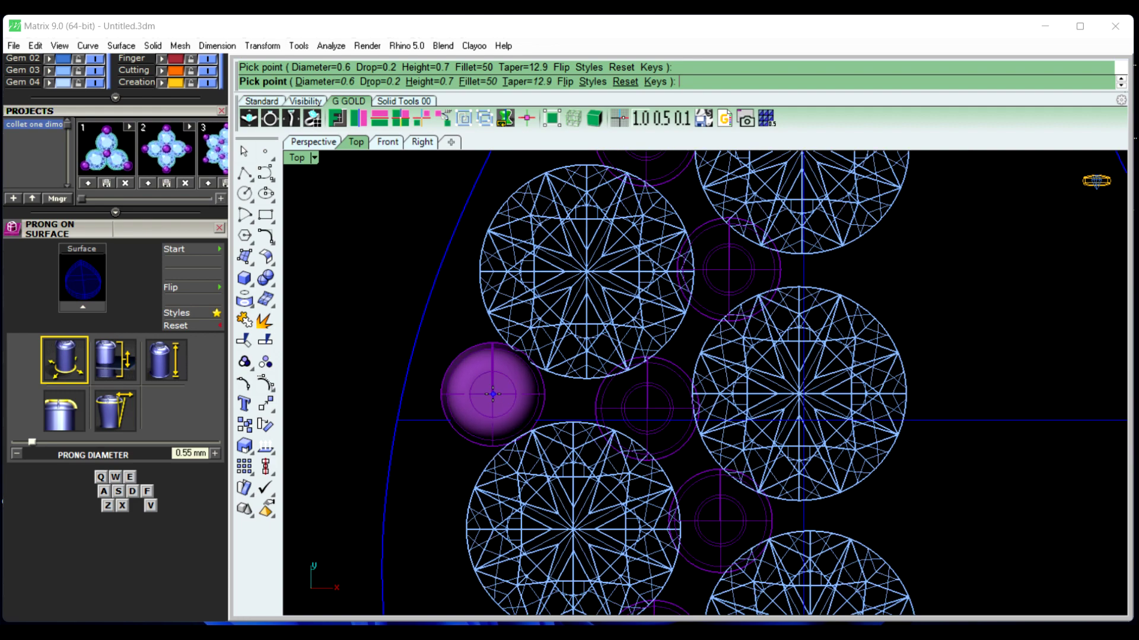
scroll(496, 409, "down", 5)
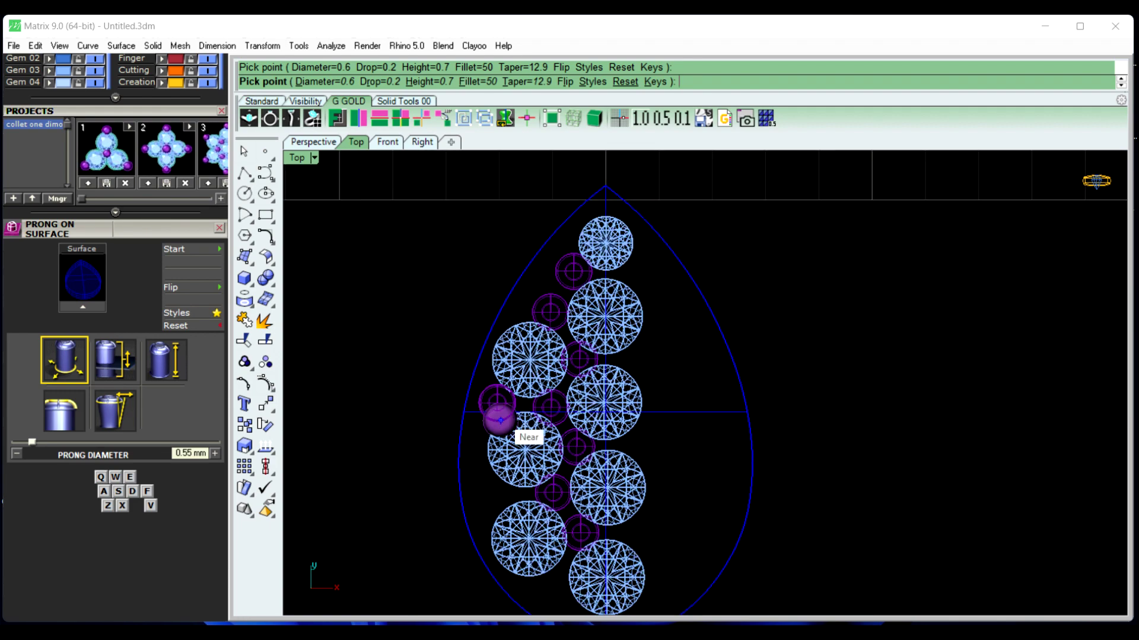
scroll(498, 475, "up", 3)
scroll(493, 549, "up", 2)
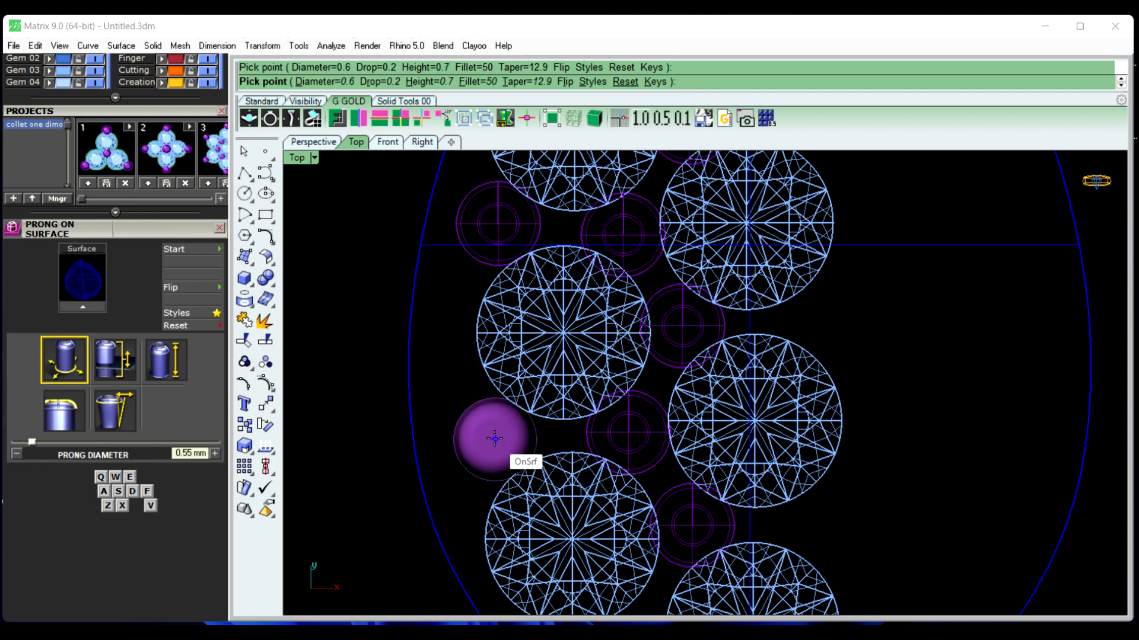
scroll(475, 433, "down", 5)
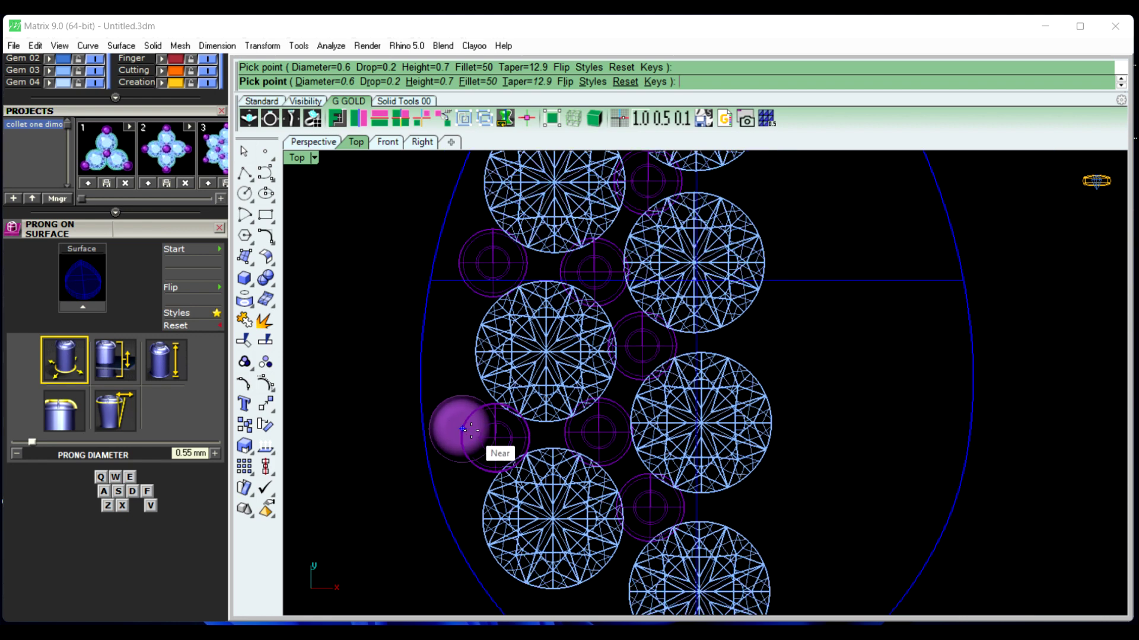
scroll(574, 550, "up", 4)
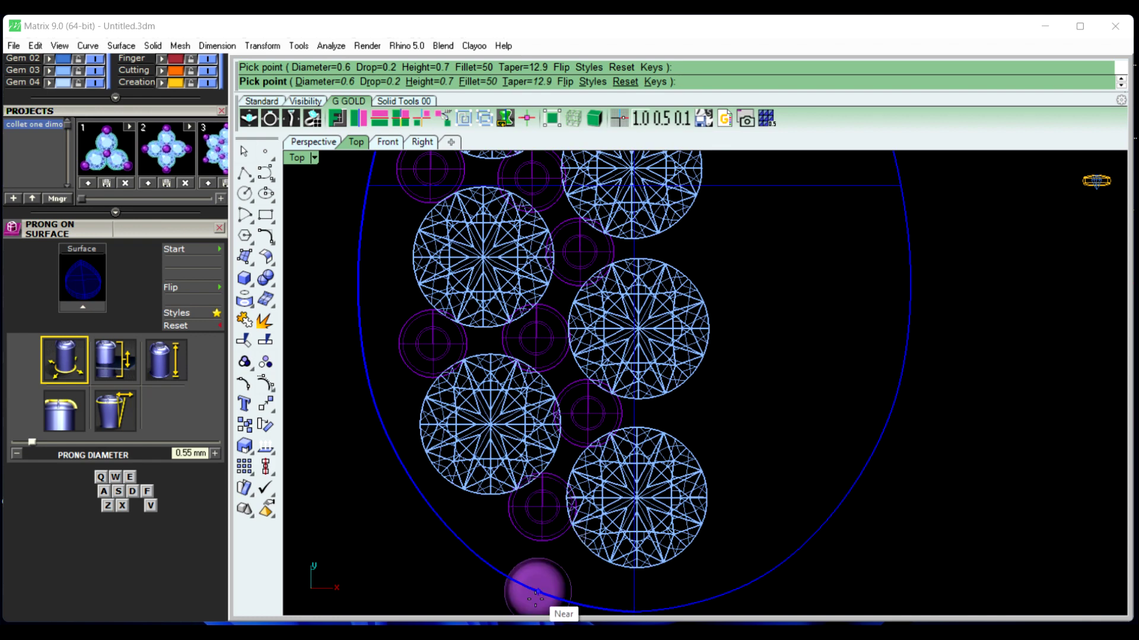
scroll(537, 593, "down", 1)
scroll(581, 596, "down", 2)
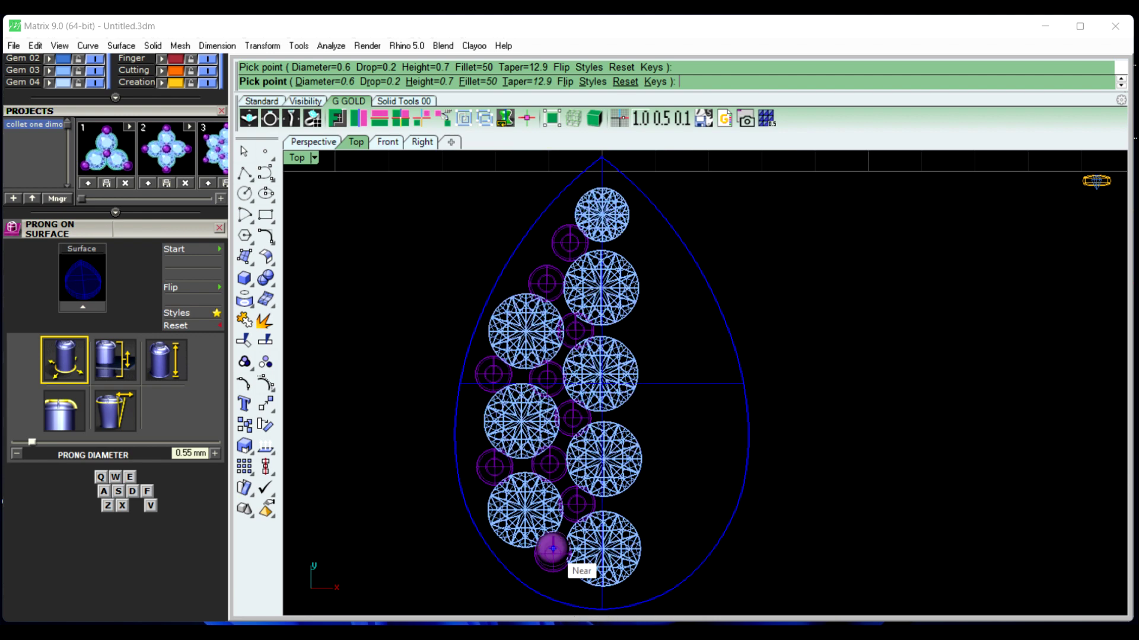
Set the prong diameter to 0.5 and position a prong beside the 1 mm gem at the pear's tip
left_click(394, 104)
left_click(332, 83)
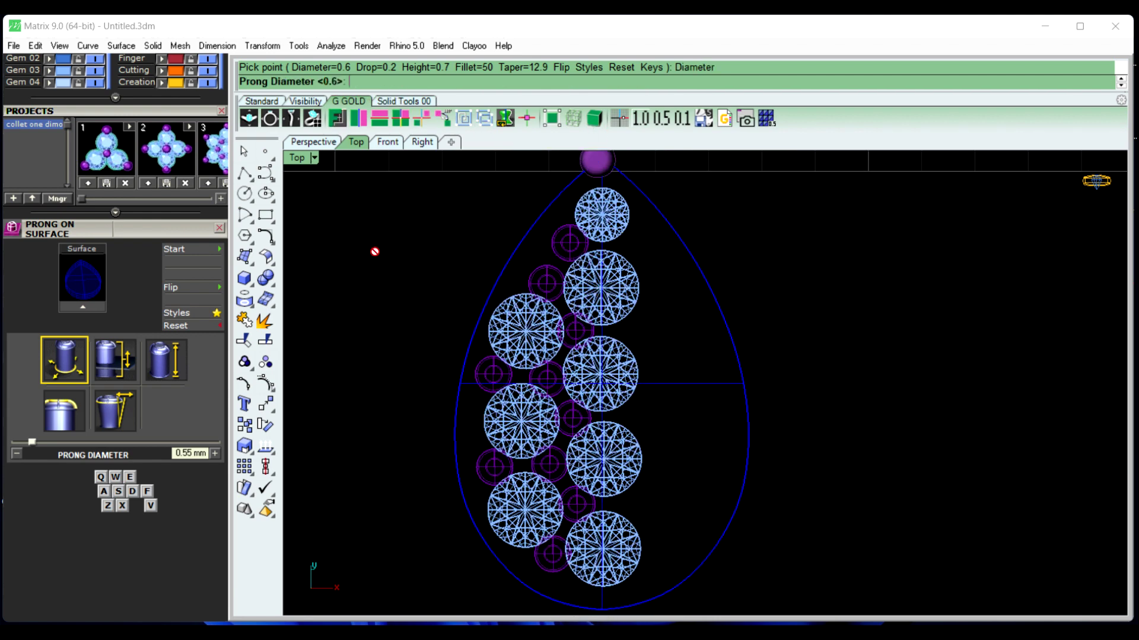
type(".5")
key("Return")
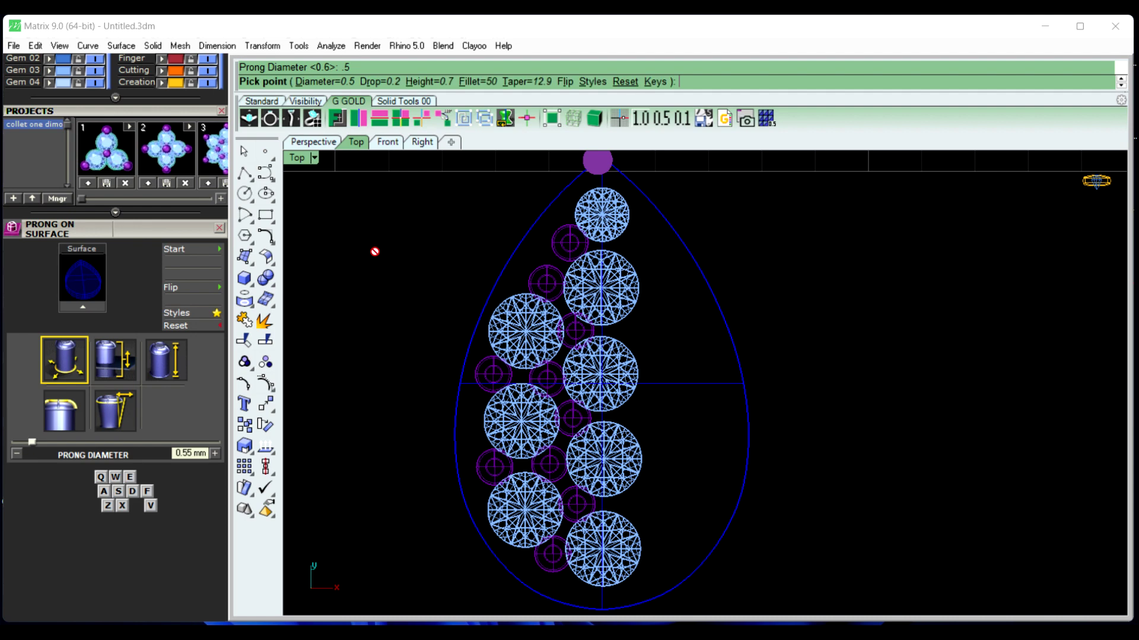
scroll(603, 204, "up", 4)
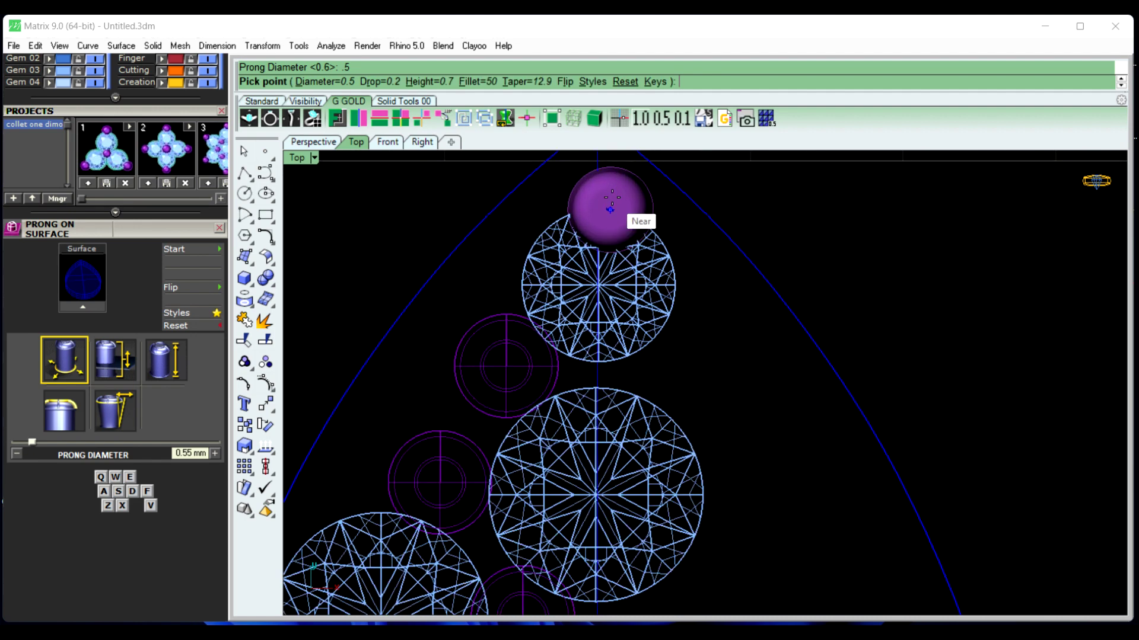
scroll(620, 275, "down", 2)
scroll(621, 273, "up", 2)
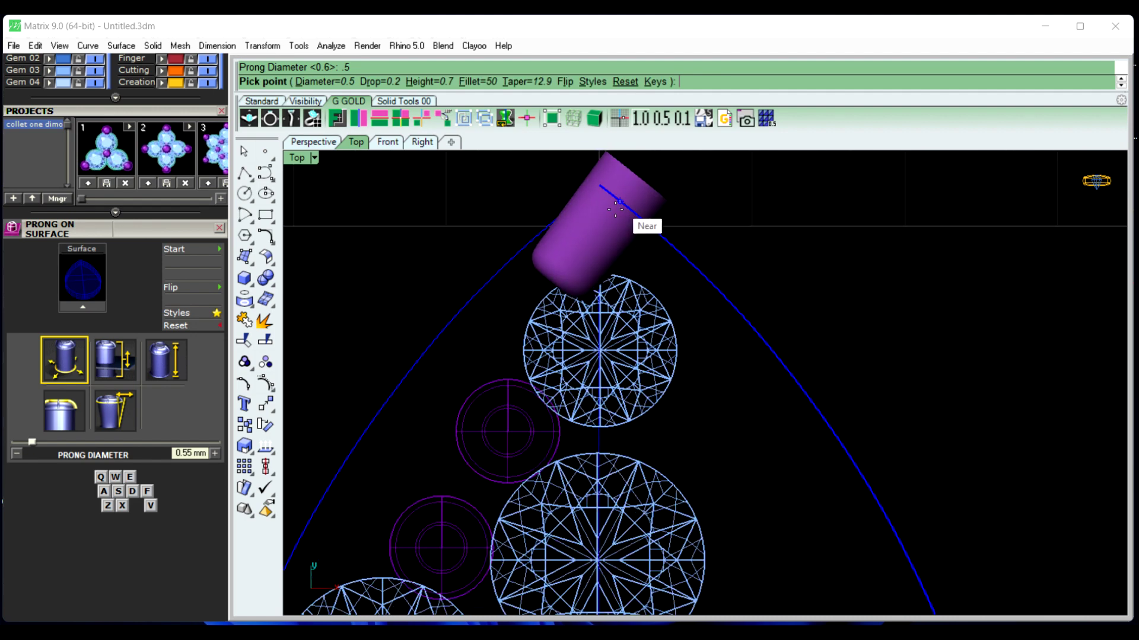
Place a 0.5 mm diameter prong on the surface at the pear's pointed tip and finish placing prongs
left_click(597, 241)
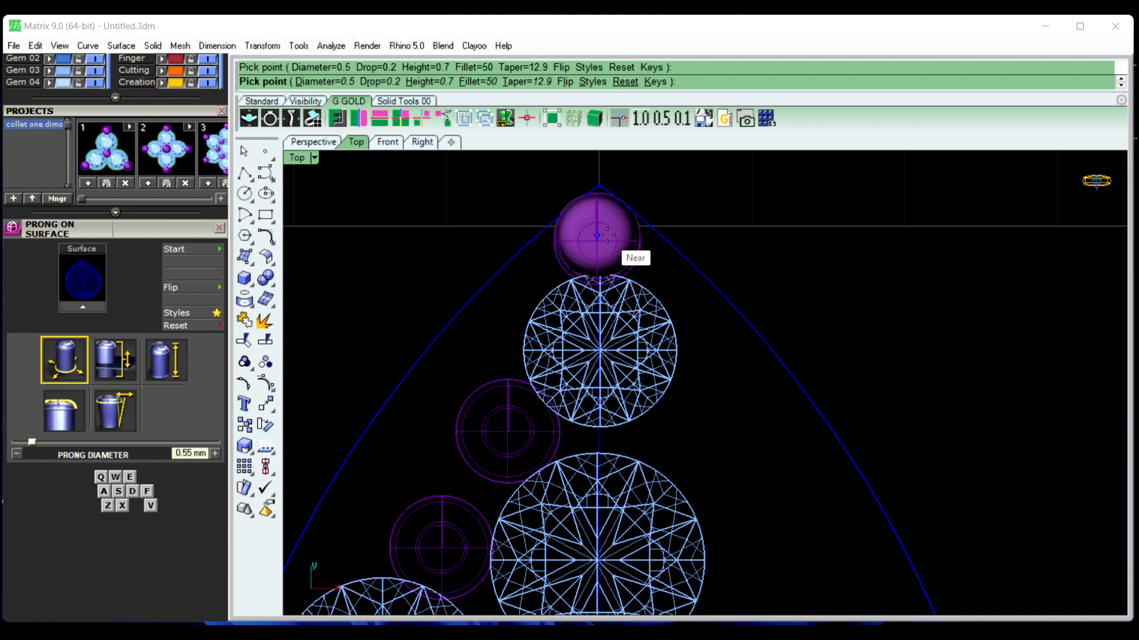
scroll(594, 238, "down", 5)
scroll(585, 477, "up", 5)
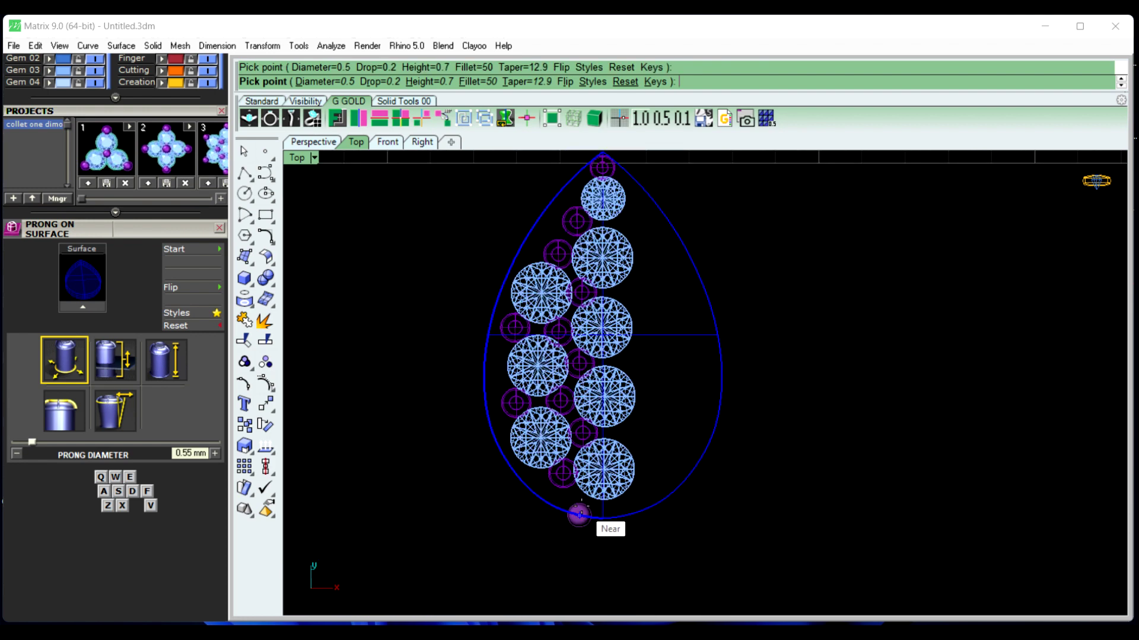
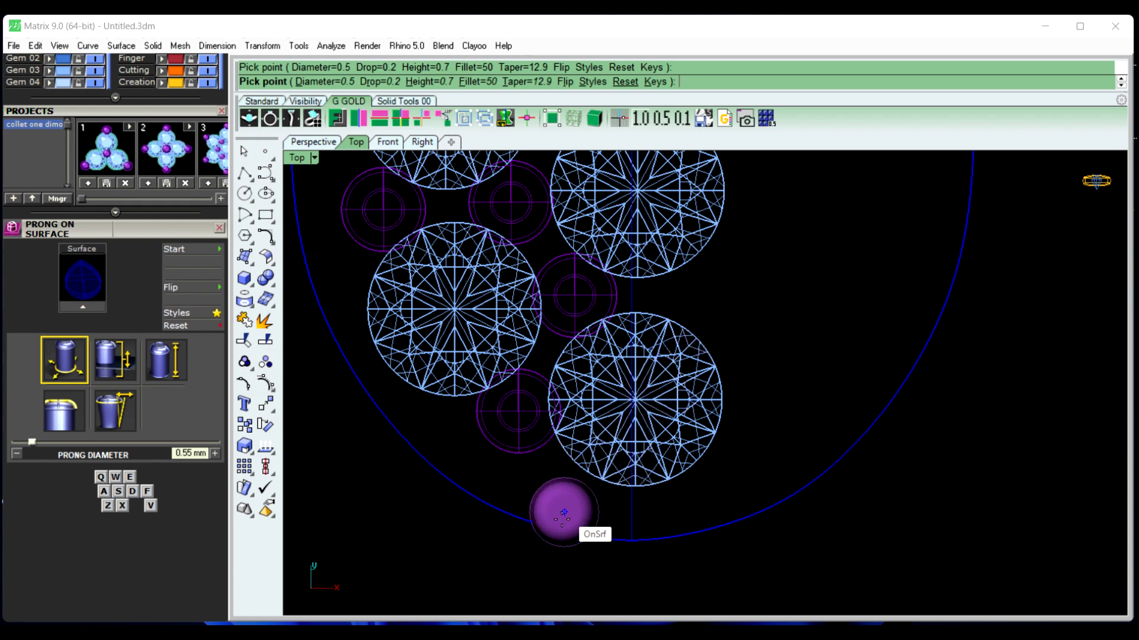
scroll(557, 504, "down", 5)
right_click(484, 504)
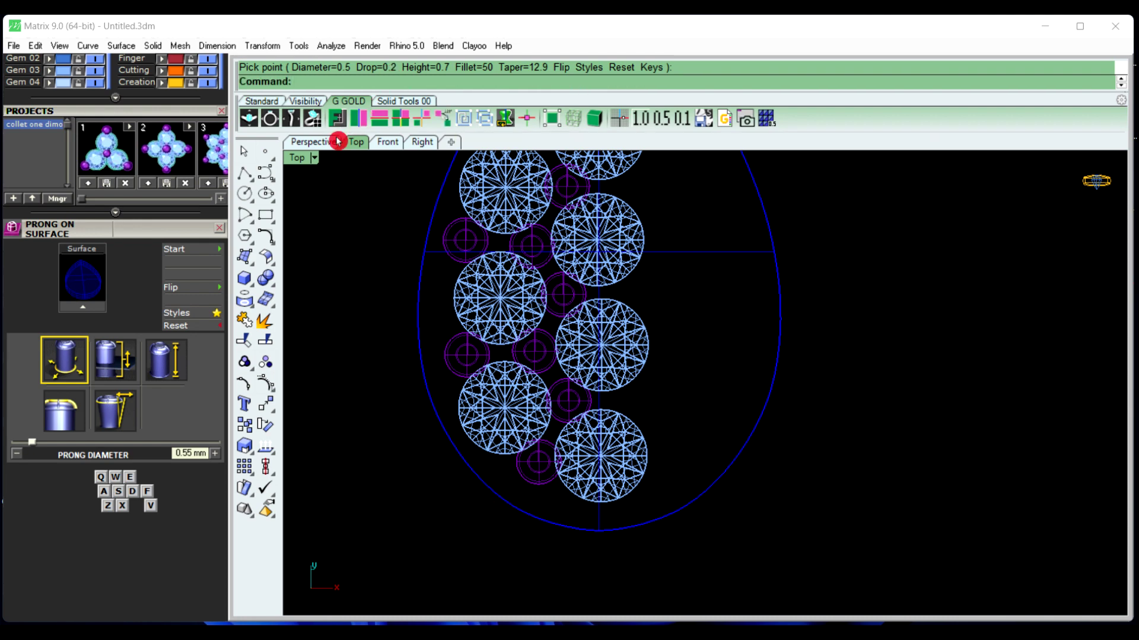
Mirror all the pear's left-half prongs except the tip one, plus its three left-column gems, across the vertical centre line
left_click(319, 146)
right_click_drag(544, 356, 610, 493)
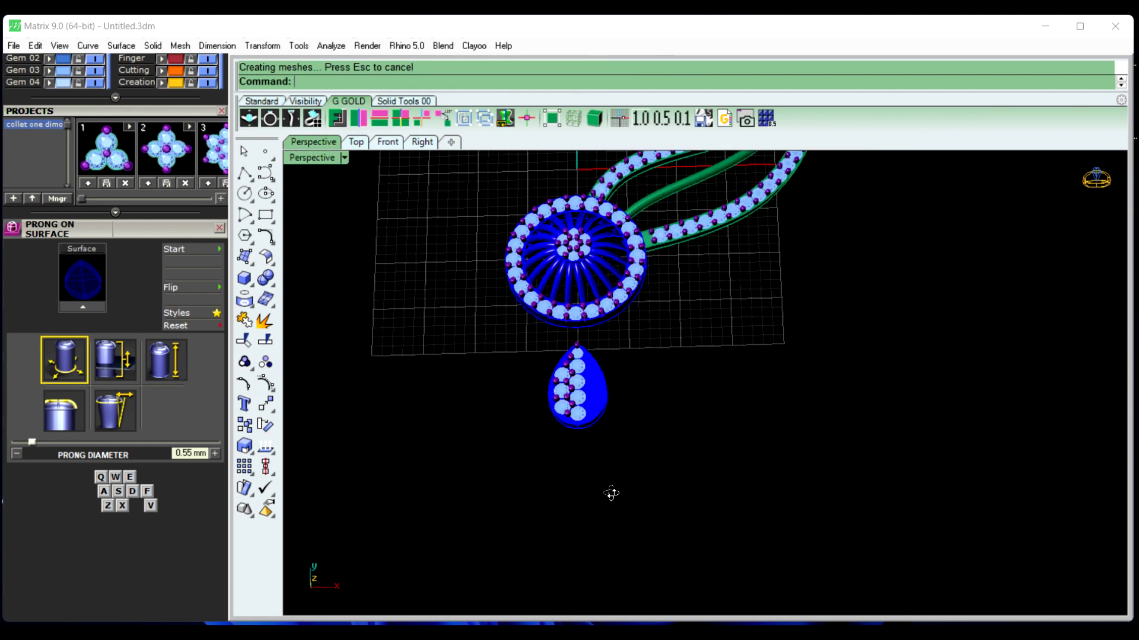
scroll(580, 397, "up", 5)
scroll(570, 374, "up", 2)
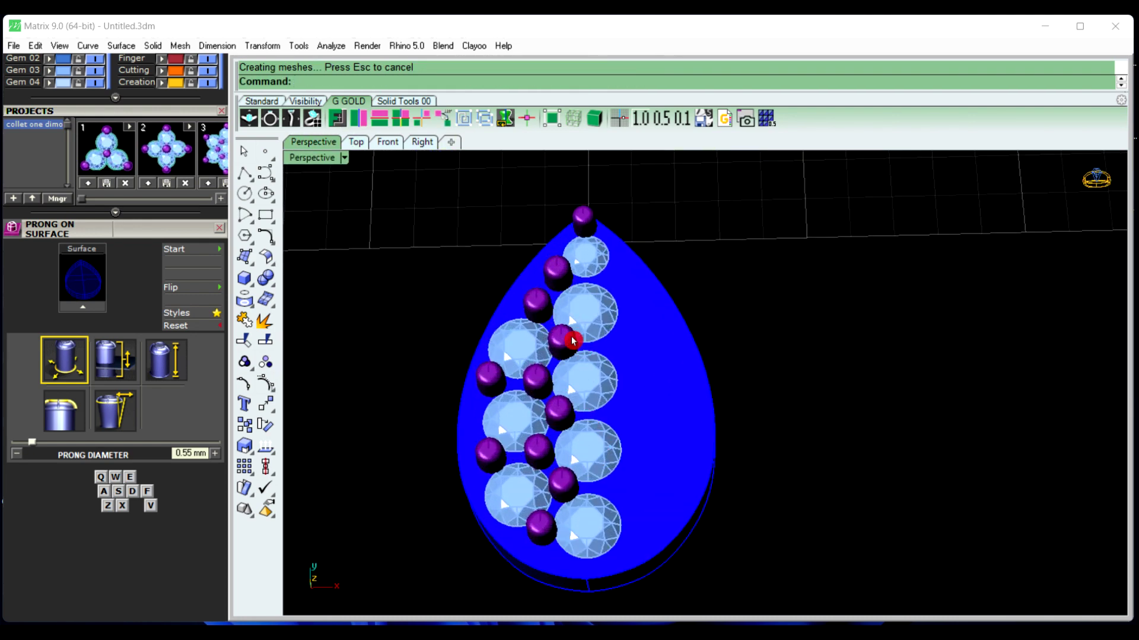
scroll(558, 385, "down", 2)
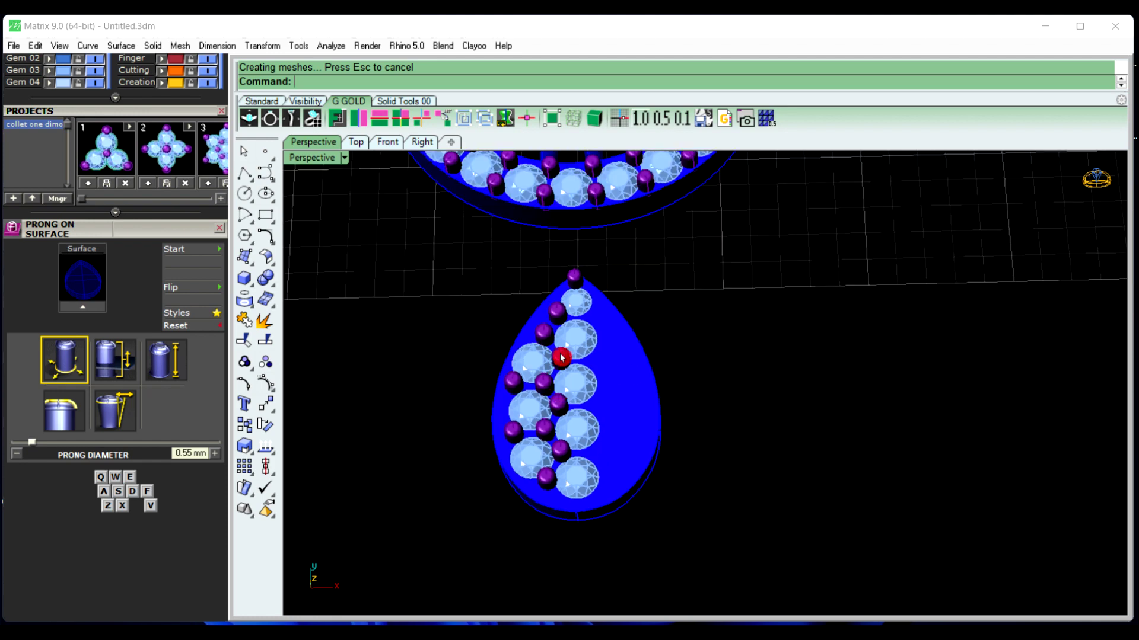
scroll(556, 318, "up", 2)
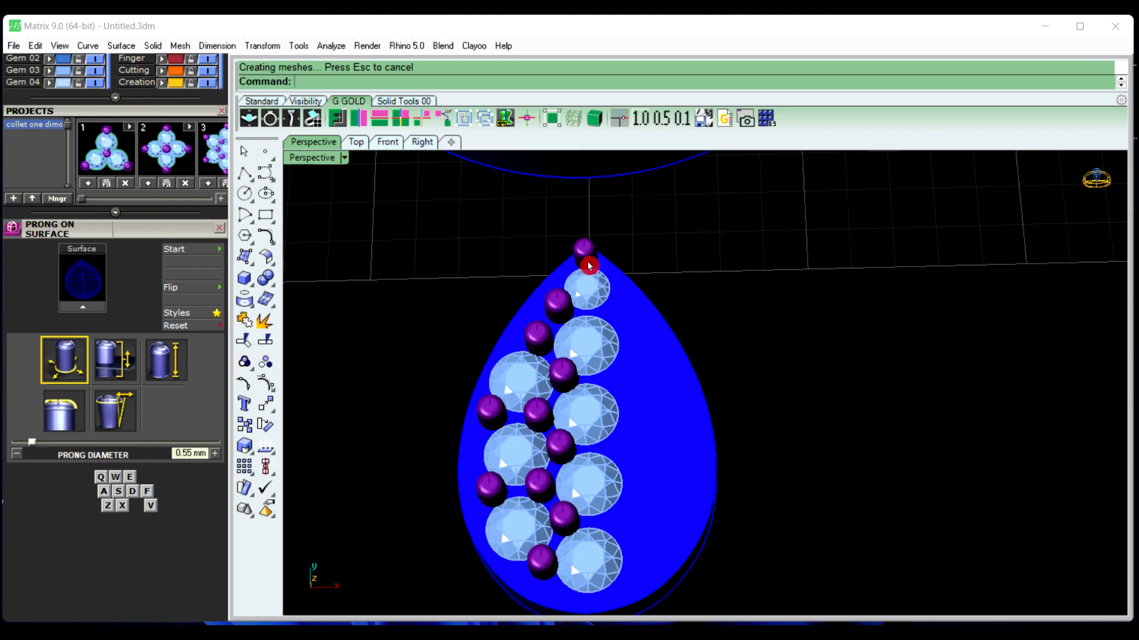
left_click(586, 262)
left_click(559, 300, "shift")
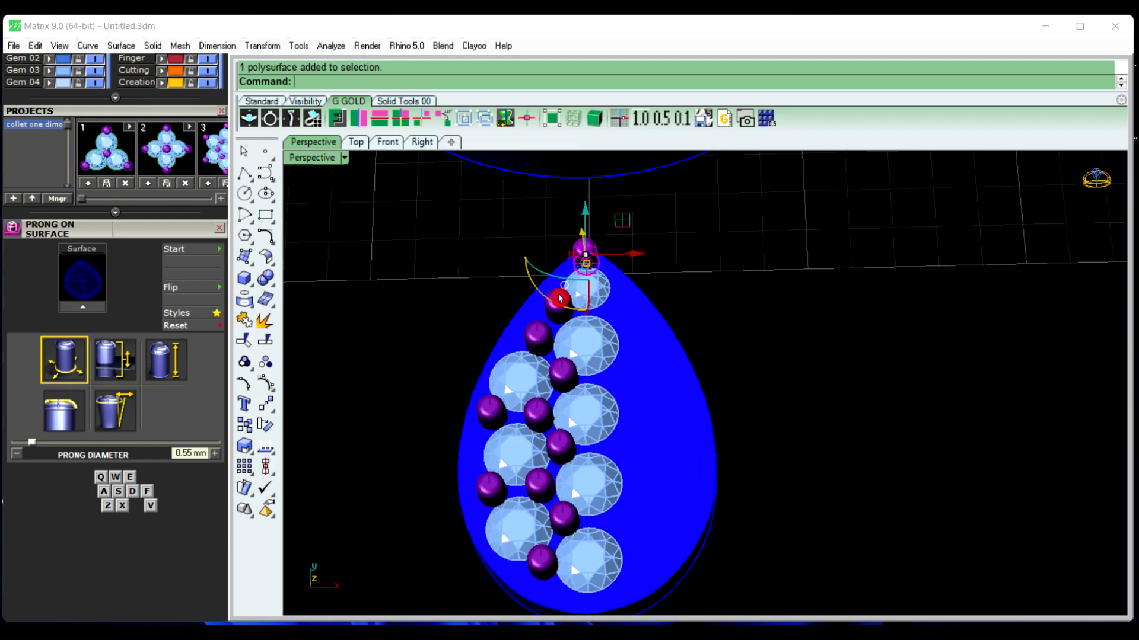
left_click(532, 338, "shift")
left_click(484, 409, "shift")
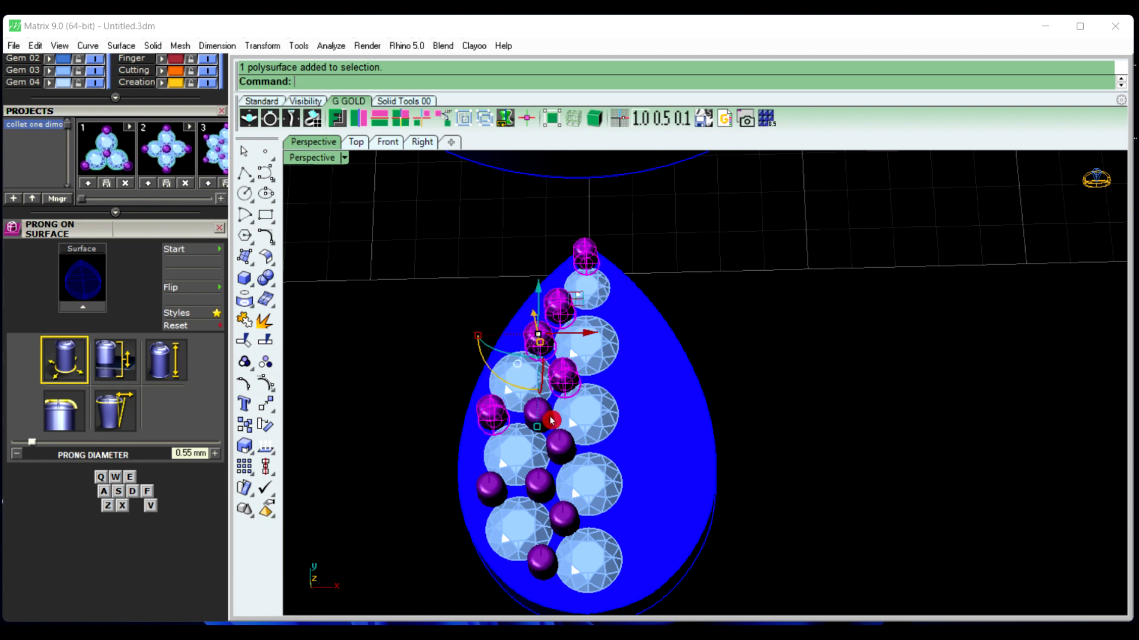
left_click(537, 427)
left_click(495, 490, "shift")
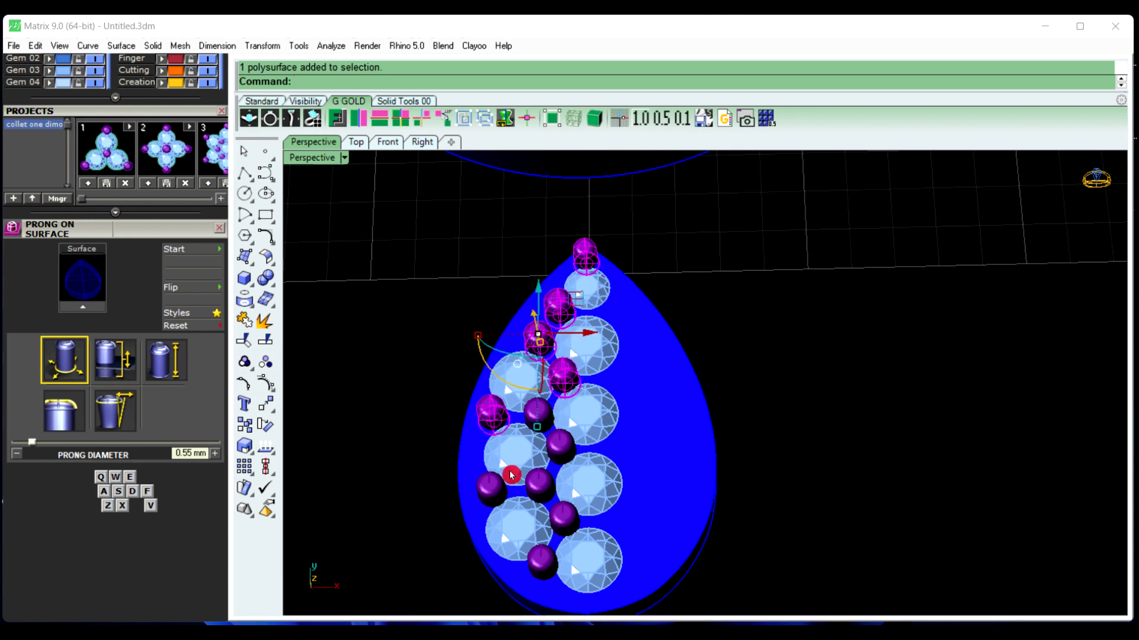
left_click(582, 253, "ctrl")
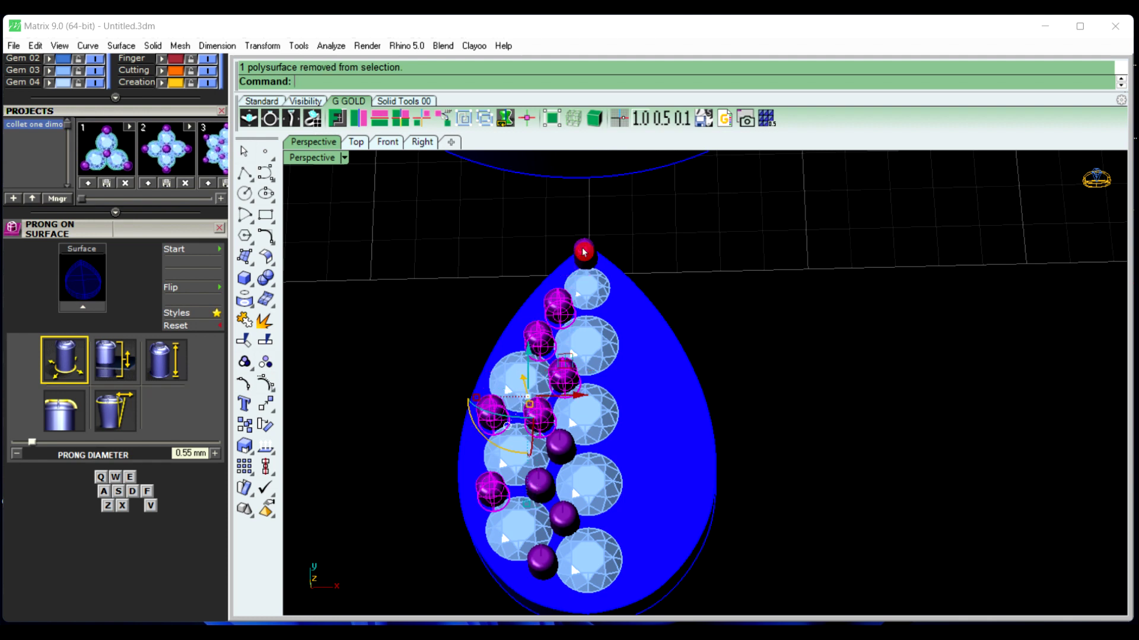
left_click(565, 455, "shift")
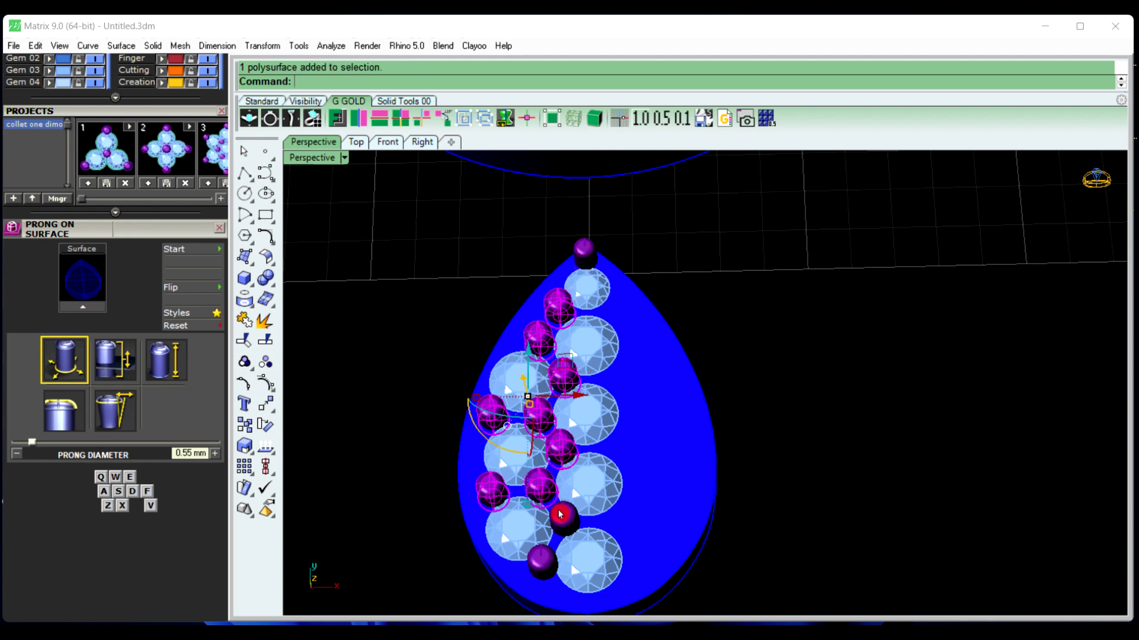
left_click(559, 517, "shift")
left_click(549, 558, "shift")
left_click(508, 534, "shift")
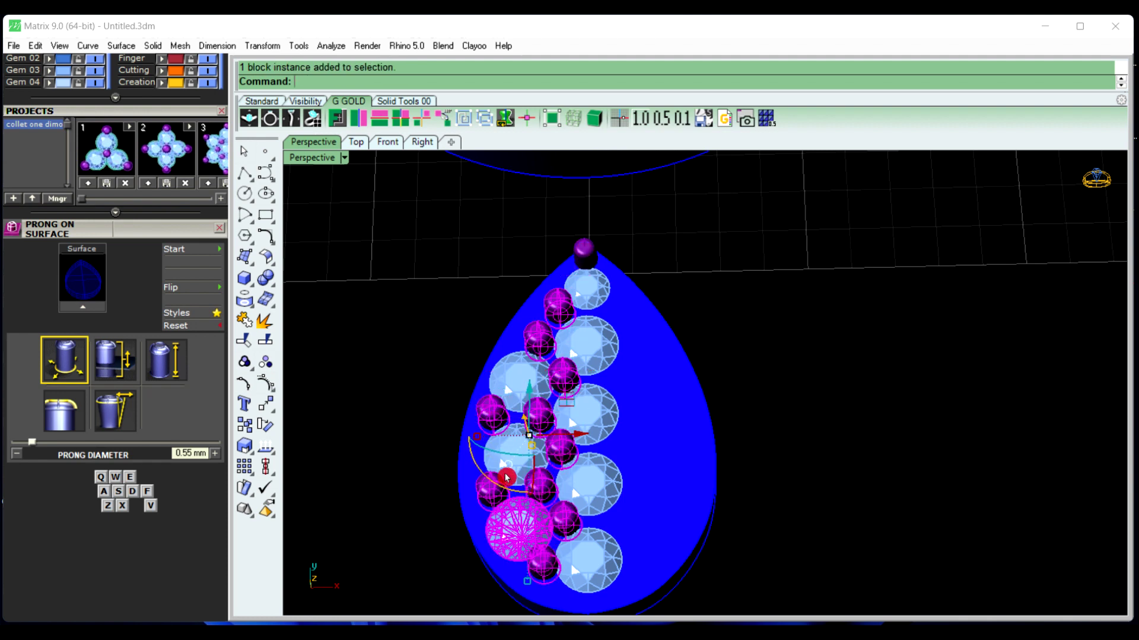
left_click(511, 428, "shift")
left_click(508, 388, "shift")
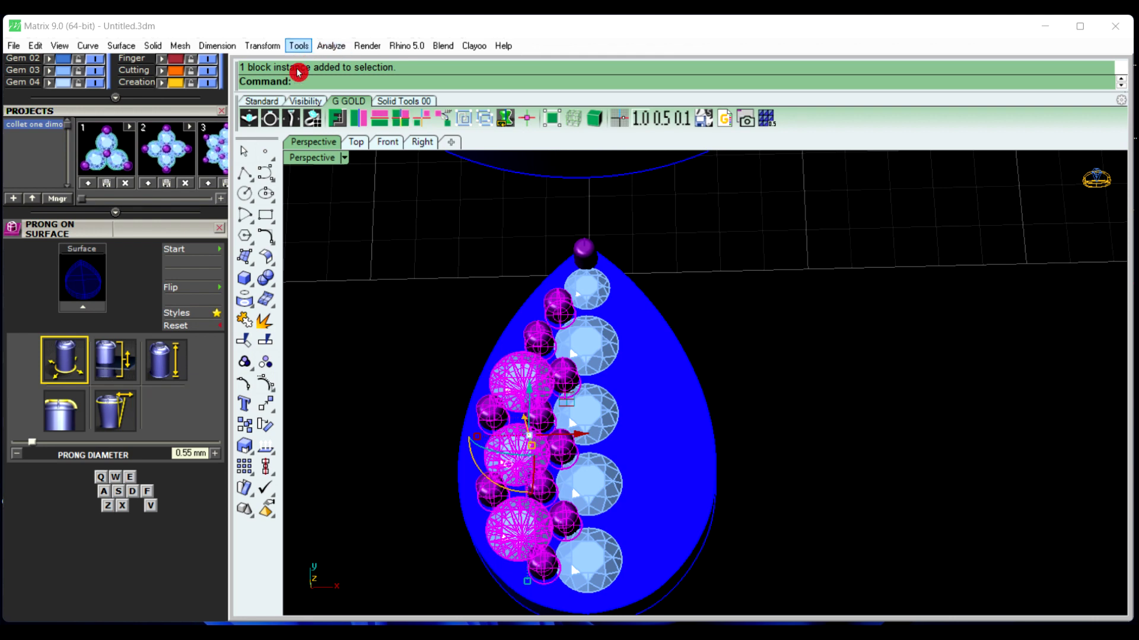
left_click(361, 121)
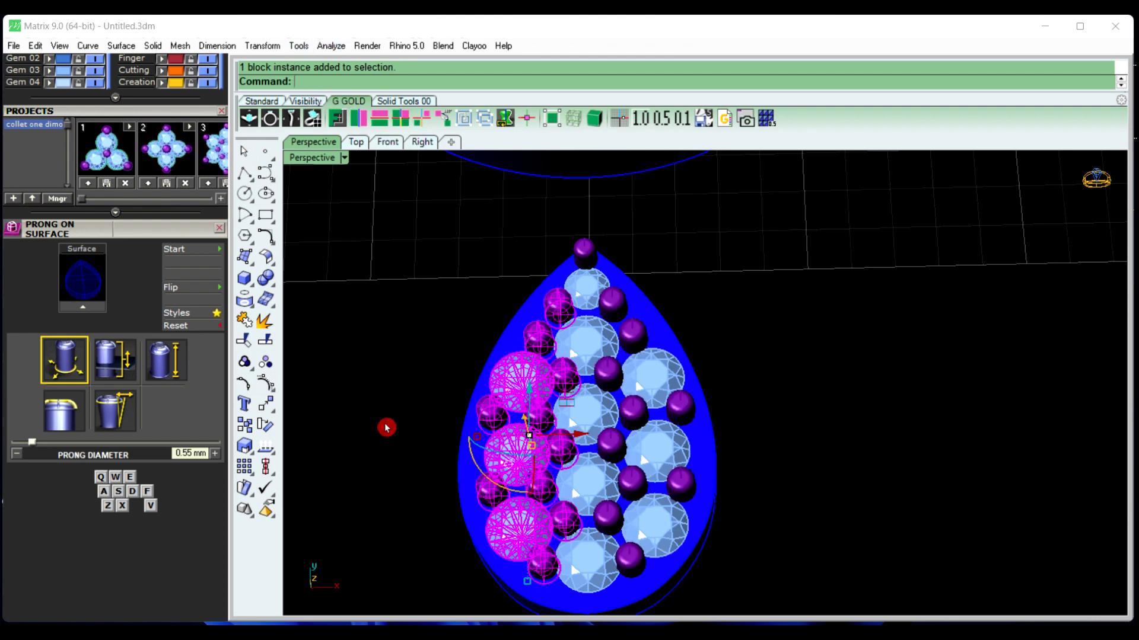
Compare the pear drop's gem and prong layout with the drop in the necklace reference photo
scroll(546, 330, "down", 3)
right_click_drag(545, 330, 536, 460)
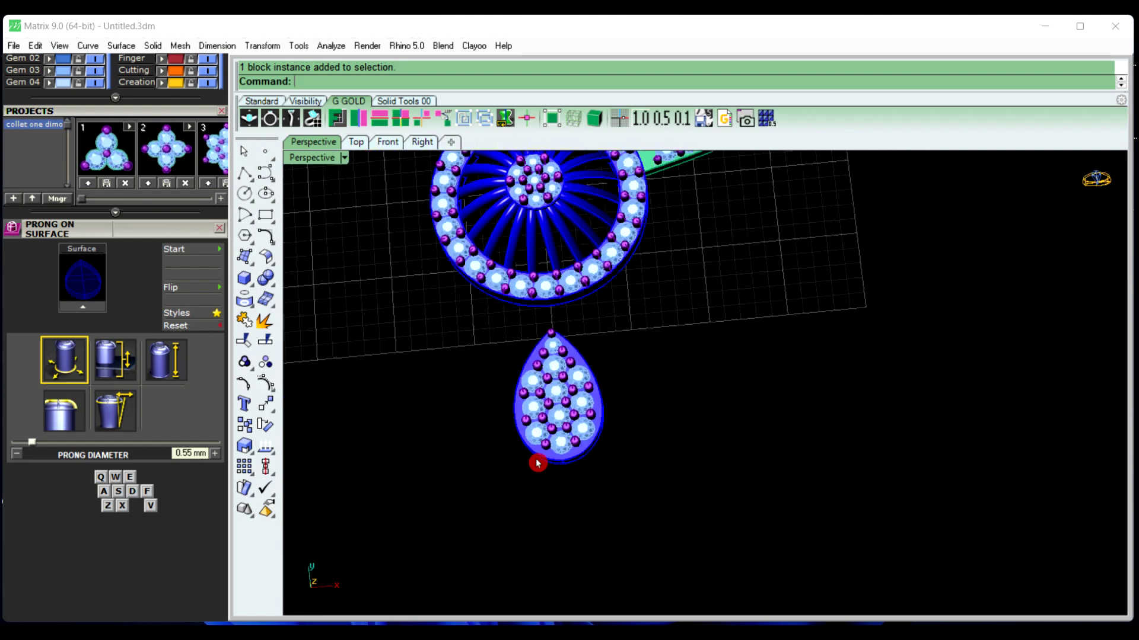
scroll(536, 460, "down", 2)
scroll(562, 488, "up", 4)
scroll(562, 487, "up", 2)
mouse_move(594, 483)
right_mouse_down()
mouse_move(737, 401)
mouse_move(585, 468)
right_mouse_up()
scroll(561, 483, "down", 5)
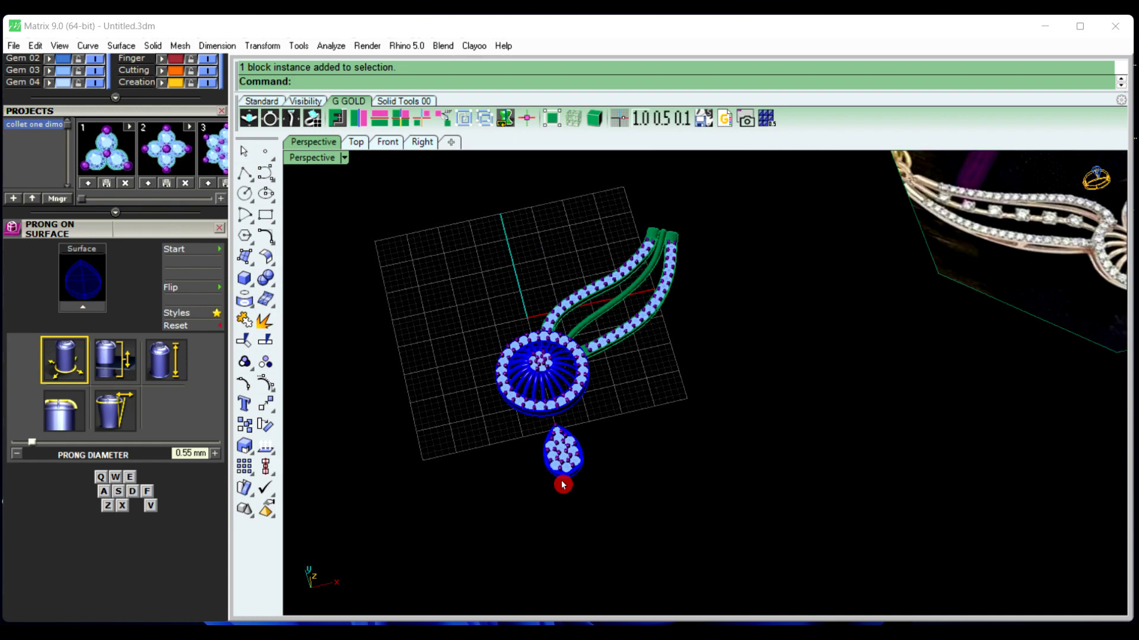
scroll(866, 413, "up", 2)
scroll(925, 394, "up", 5)
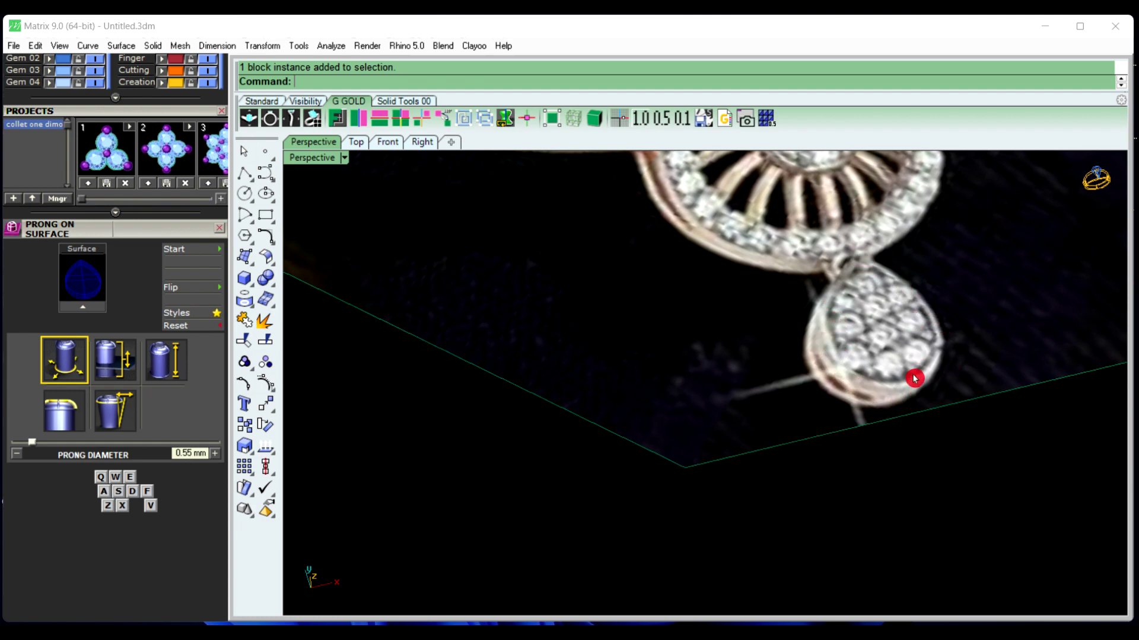
scroll(965, 291, "down", 2)
scroll(605, 348, "down", 2)
scroll(386, 435, "down", 1)
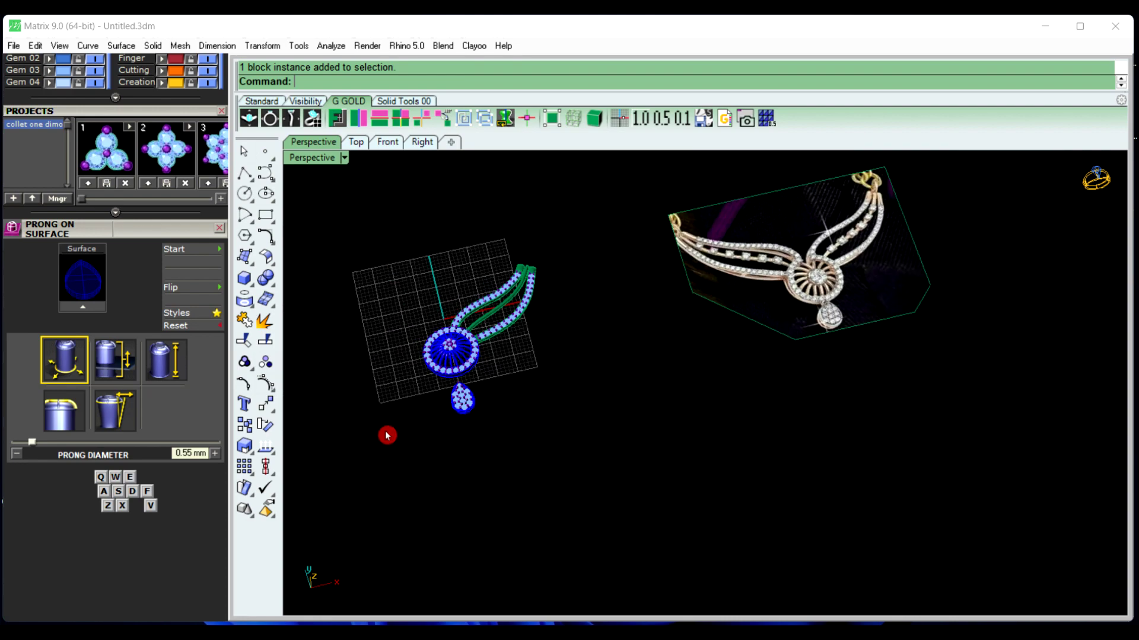
scroll(506, 379, "up", 4)
scroll(561, 301, "up", 3)
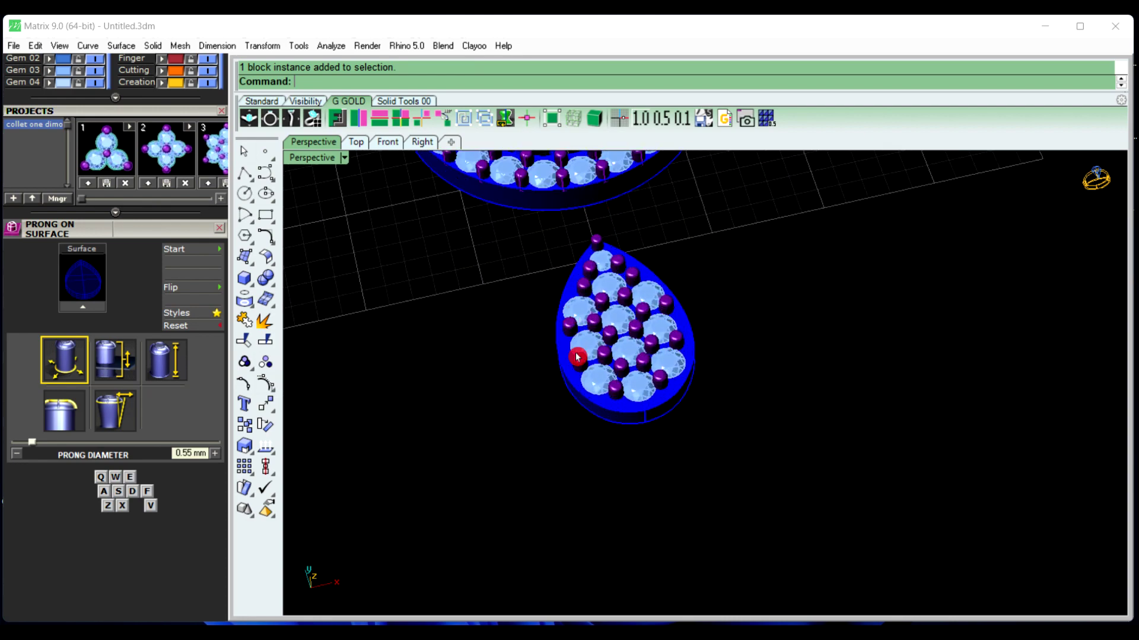
Duplicate the two upper outer edges of the pear drop's body and join them into one closed curve
right_click_drag(733, 348, 666, 381)
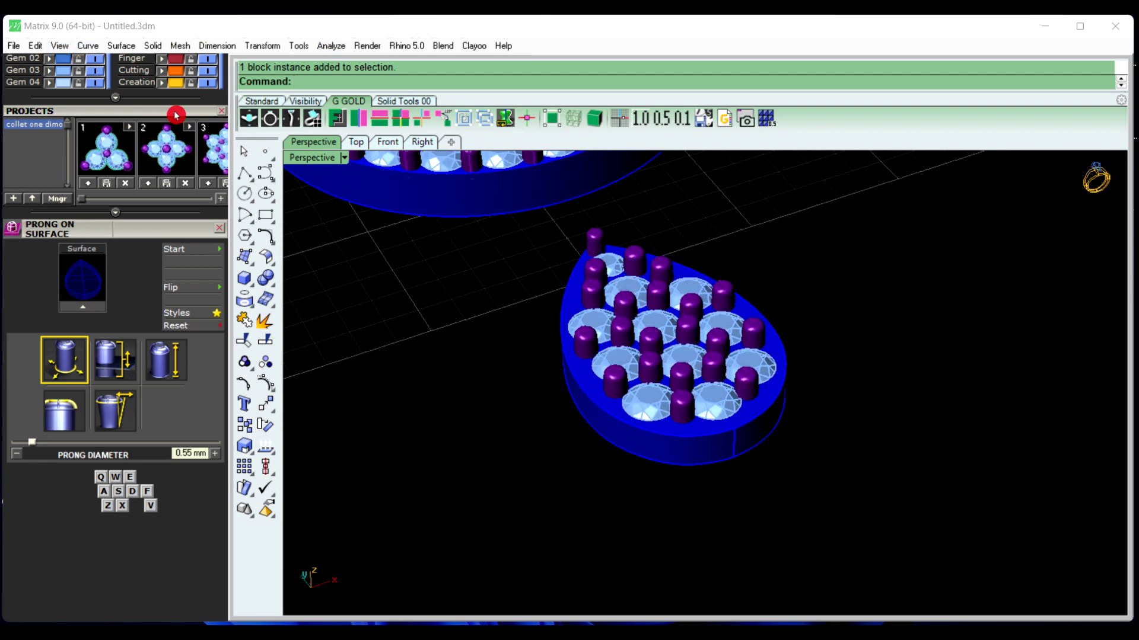
left_click_drag(176, 114, 173, 478)
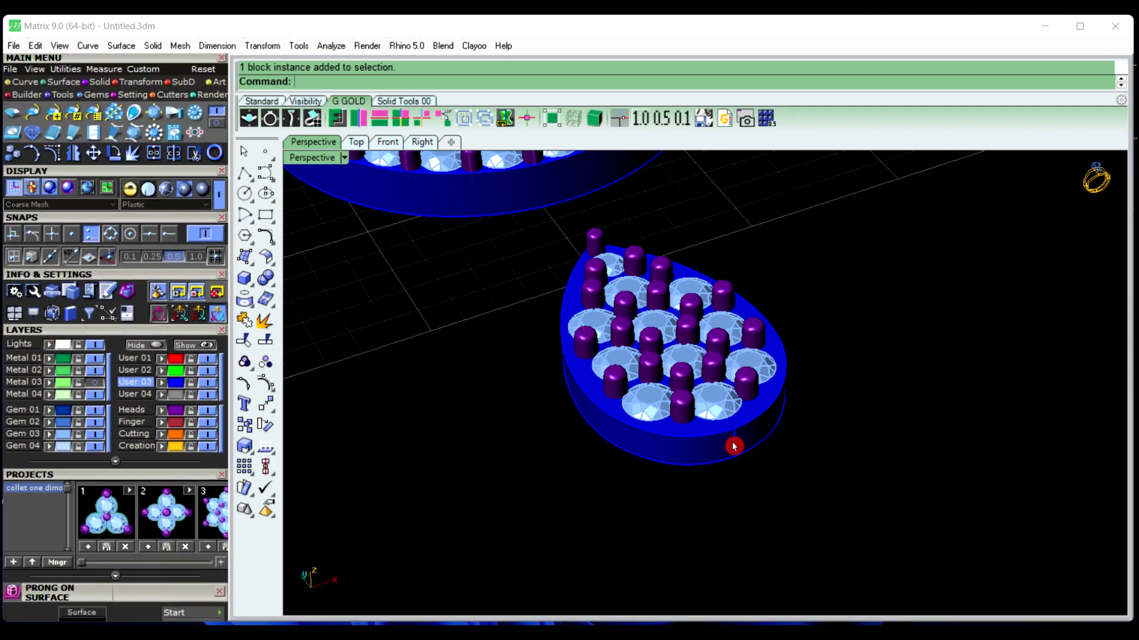
left_click(723, 438)
left_click(467, 289)
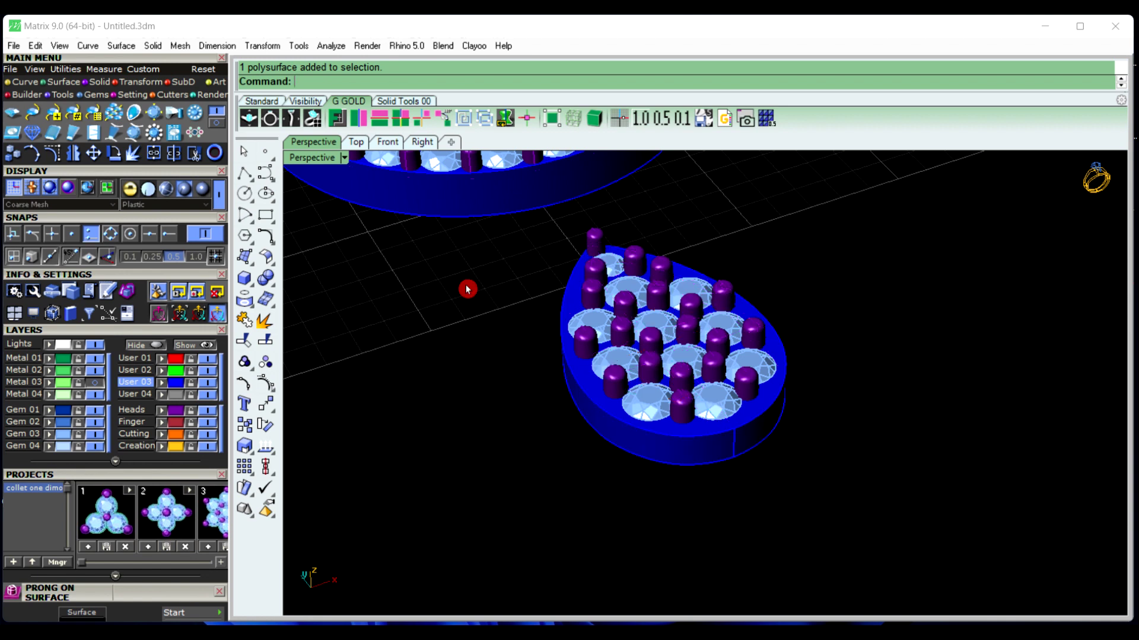
left_click(25, 82)
left_click(178, 140)
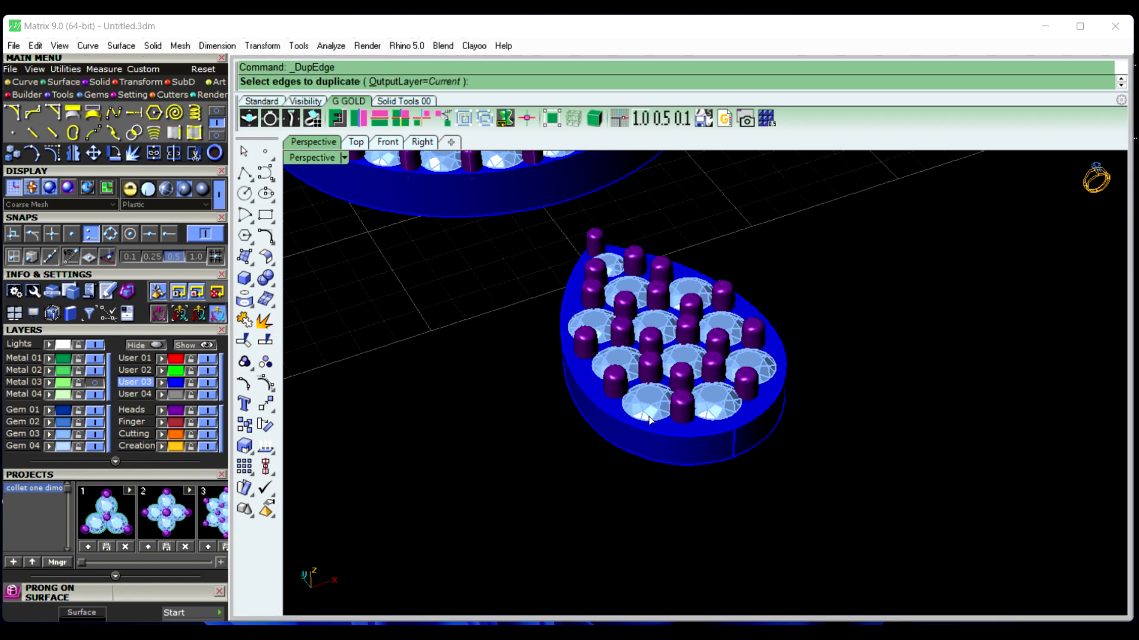
left_click(670, 432)
left_click(749, 426)
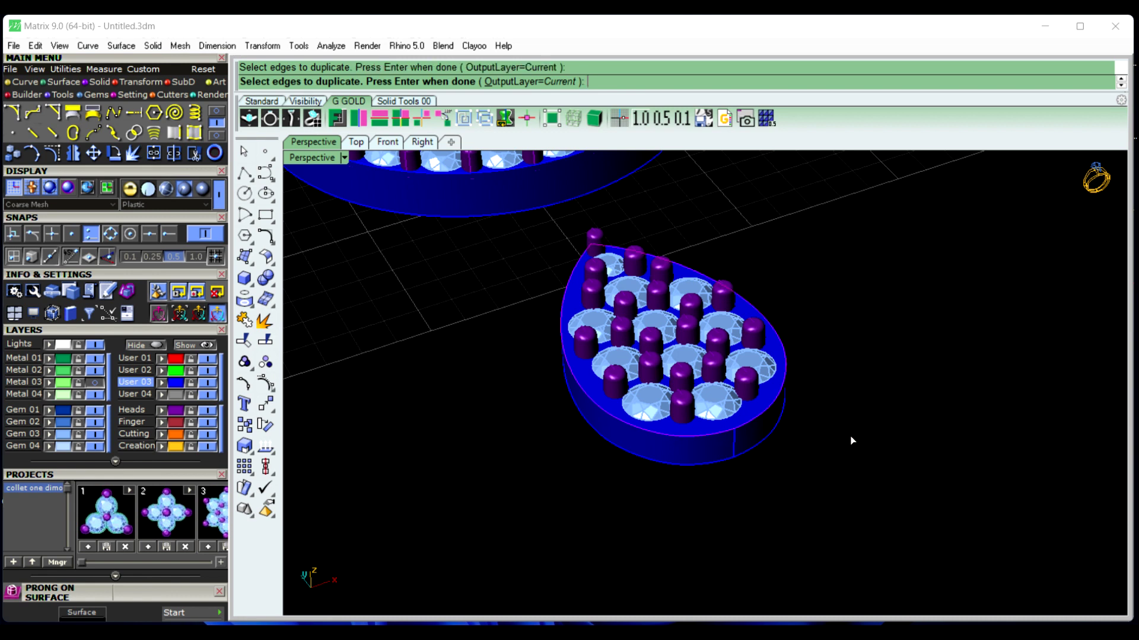
key("Return")
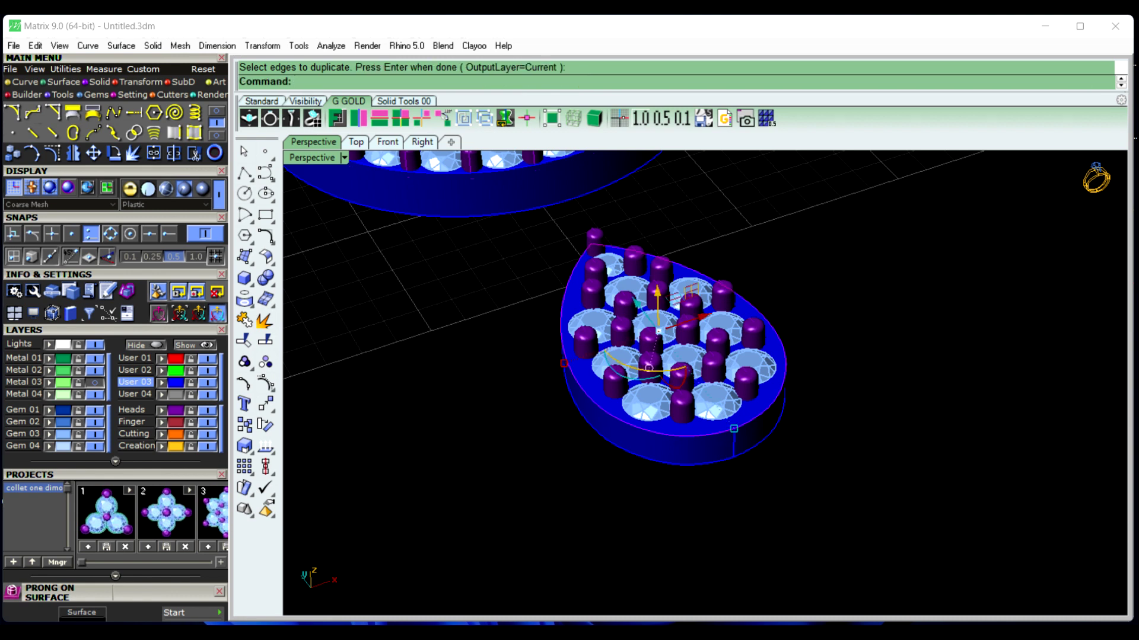
type("Join")
key("Return")
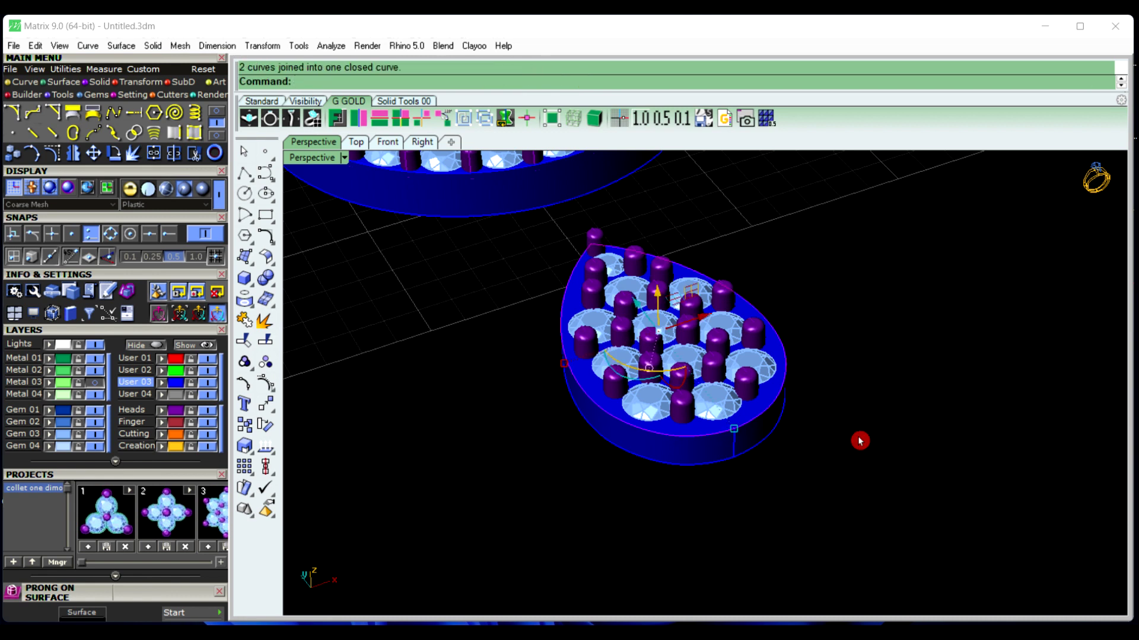
Create a closed pipe with a 0.5 mm diameter along the joined pear outline curve
type("Pipe")
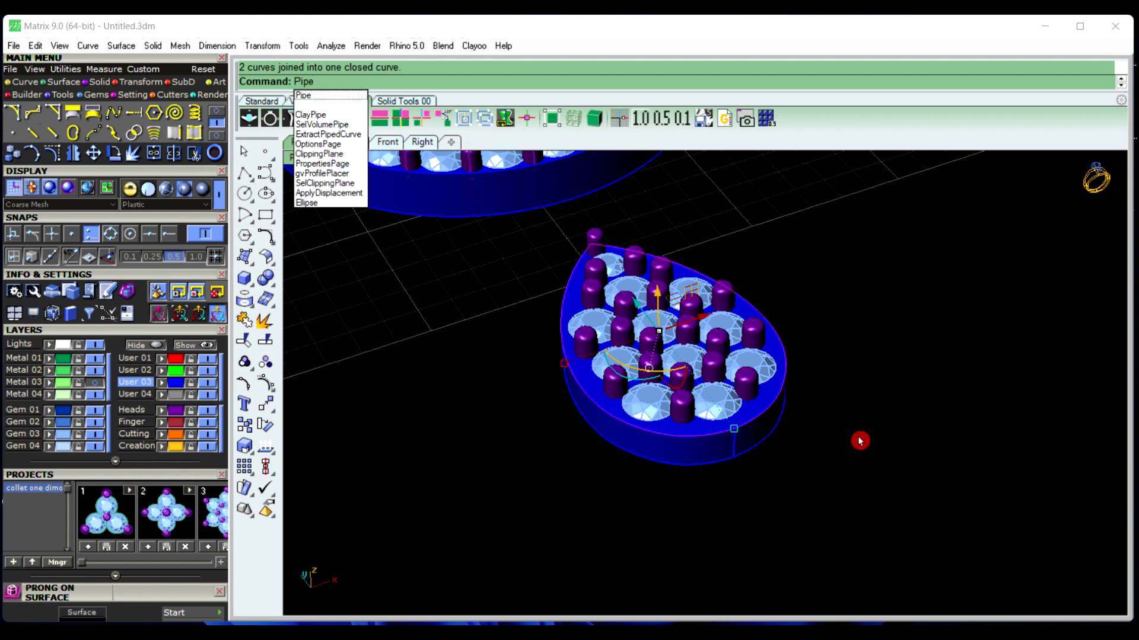
key("Return")
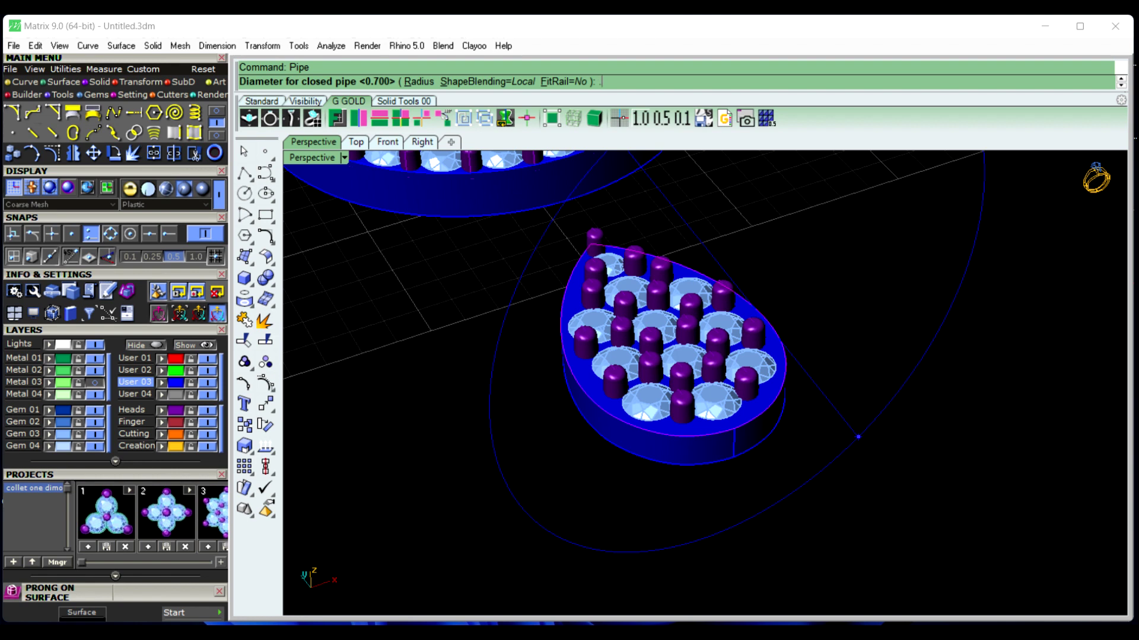
key("Return")
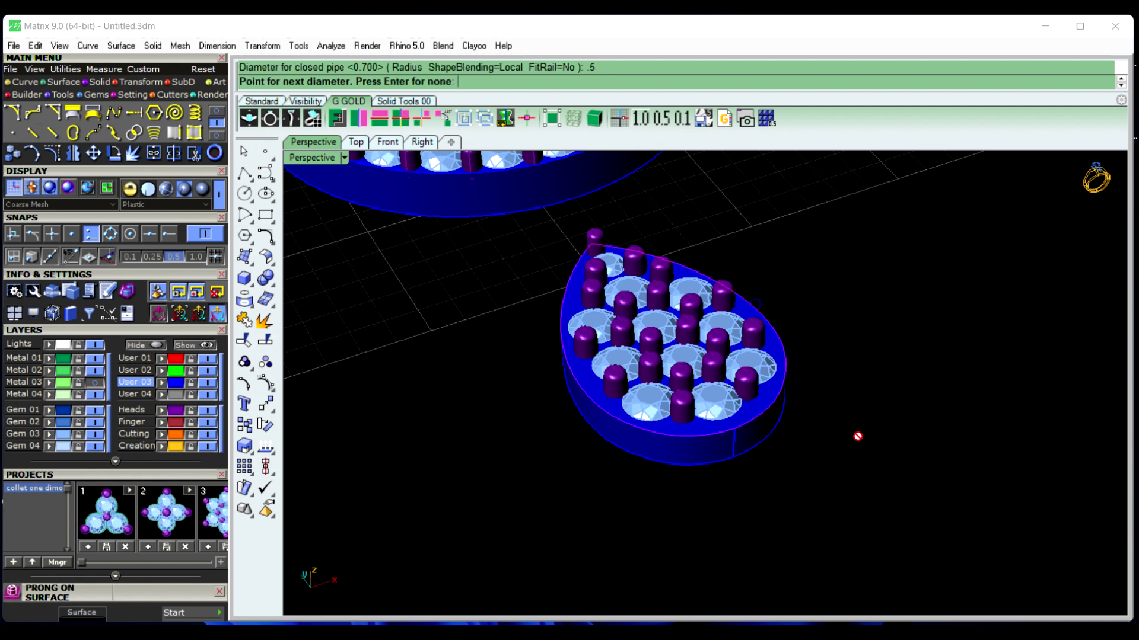
key("Return")
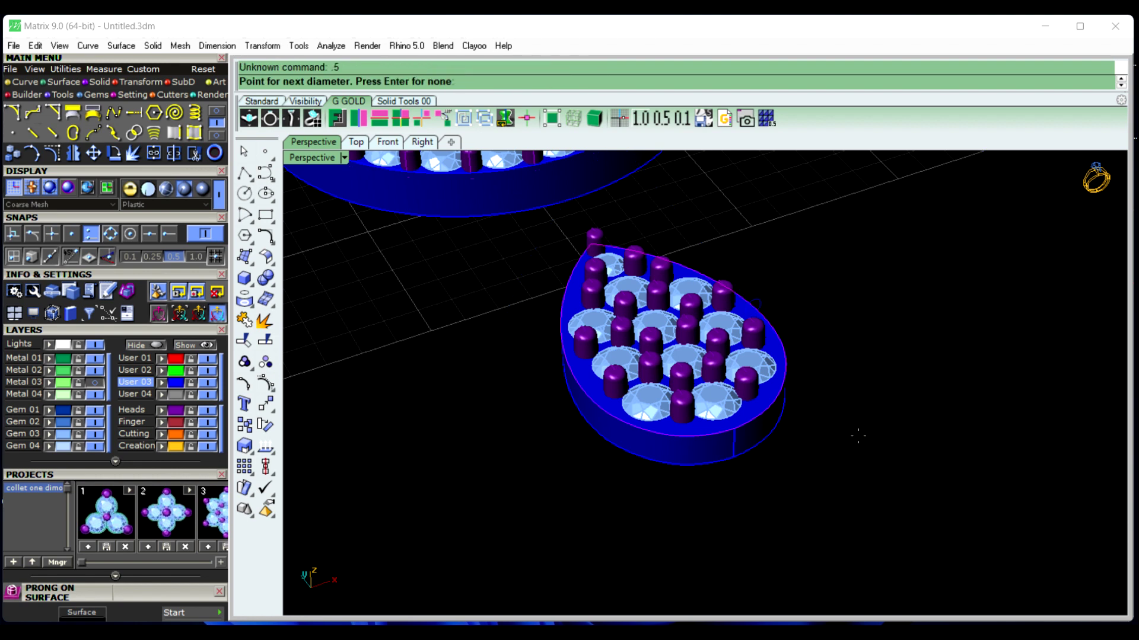
right_click(860, 439)
scroll(714, 318, "up", 6)
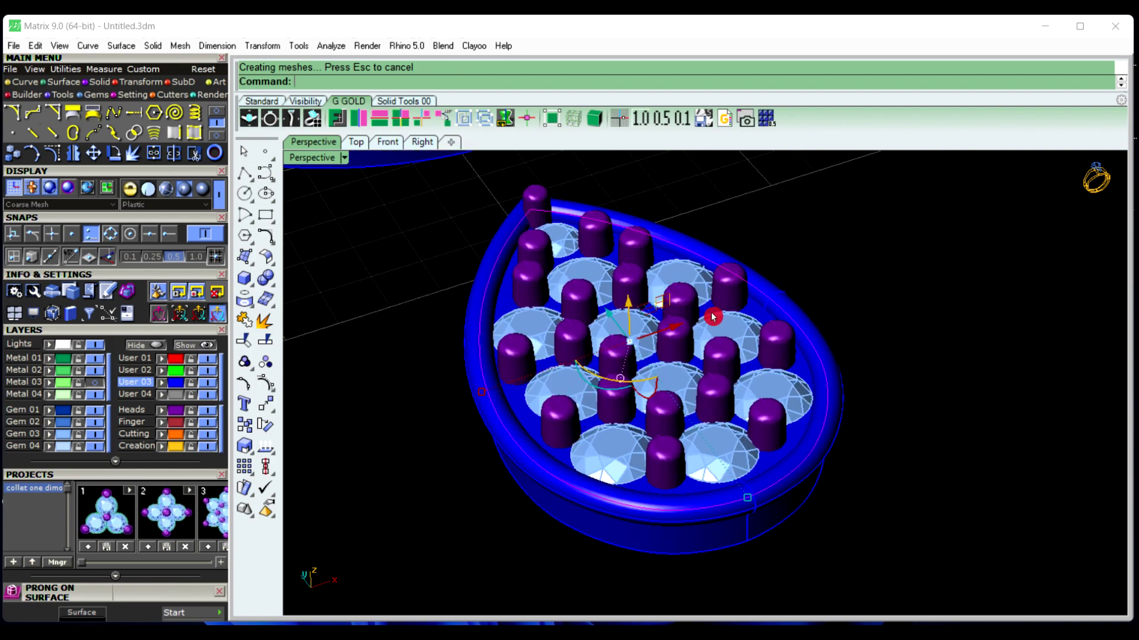
right_click_drag(747, 362, 737, 331)
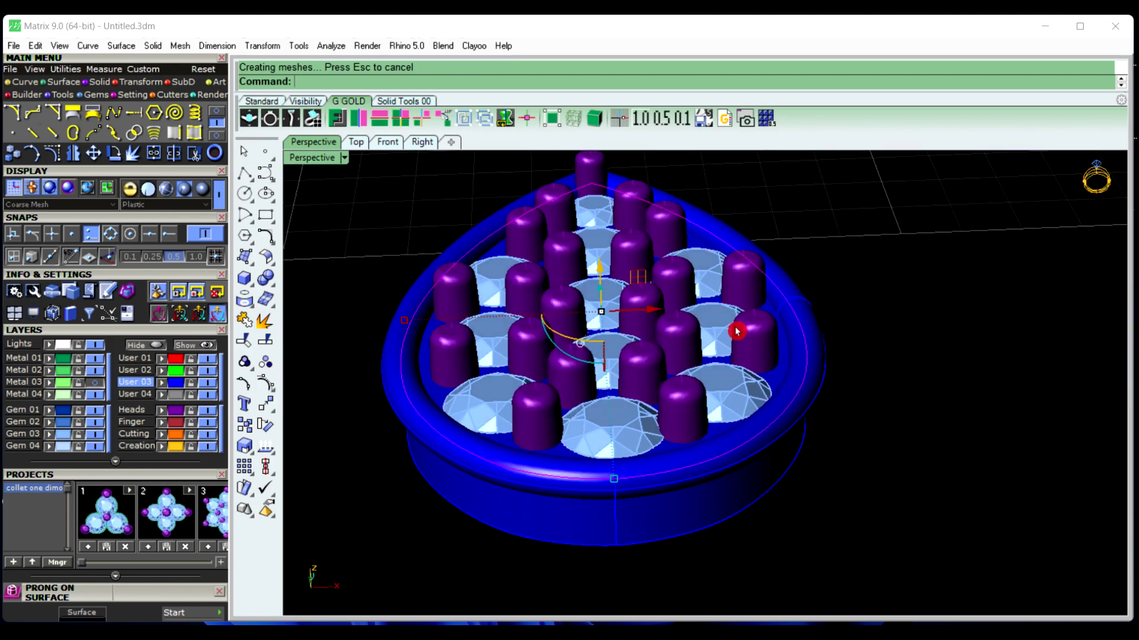
scroll(550, 460, "down", 5)
right_click_drag(542, 460, 617, 482)
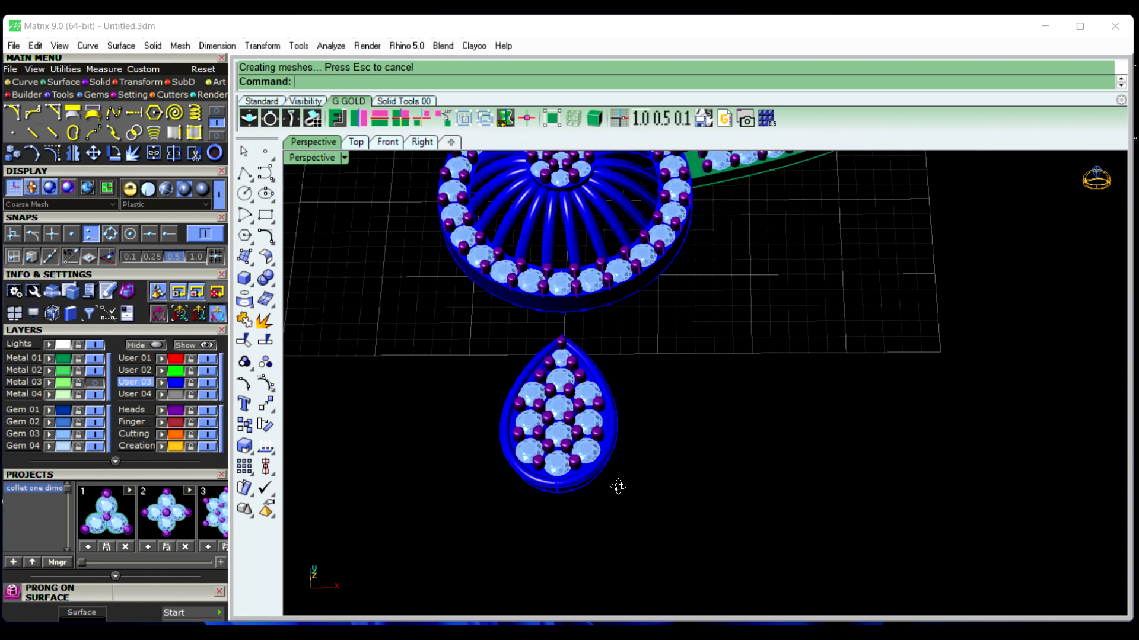
Compare the pear drop and the modelled pendant's proportions and drop attachment with the necklace reference photo
scroll(559, 437, "up", 6)
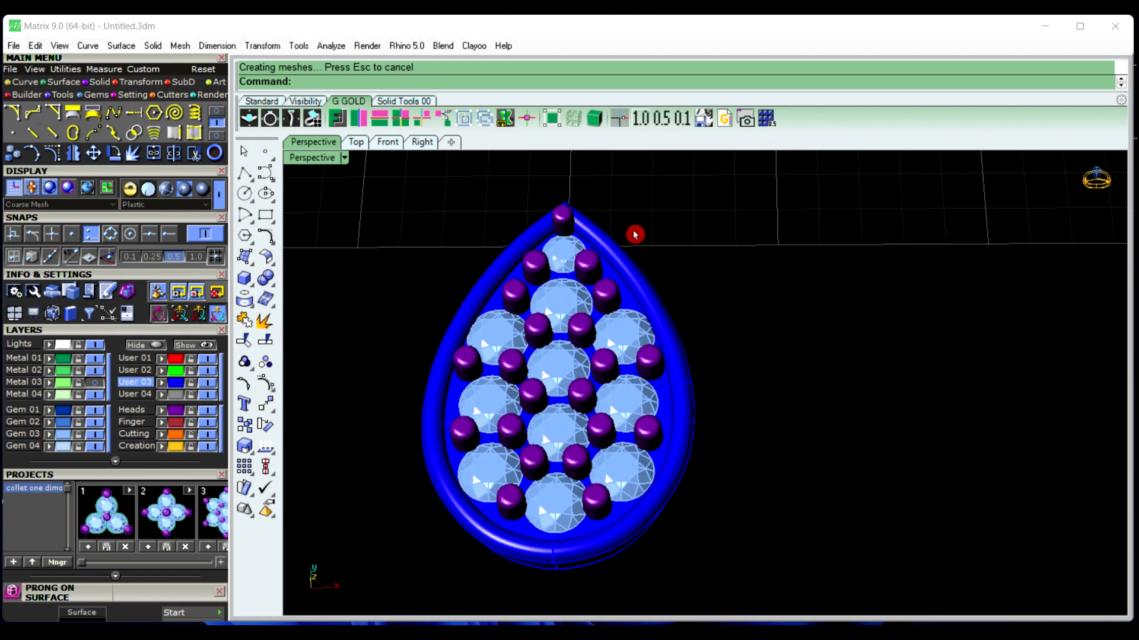
scroll(520, 400, "down", 10)
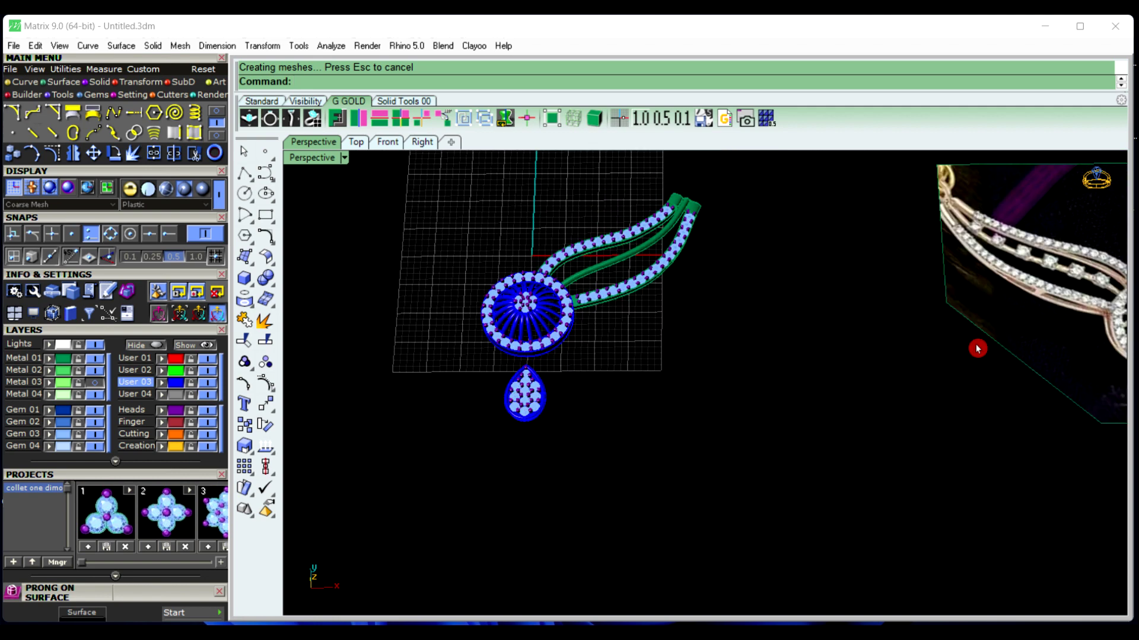
scroll(890, 424, "up", 8)
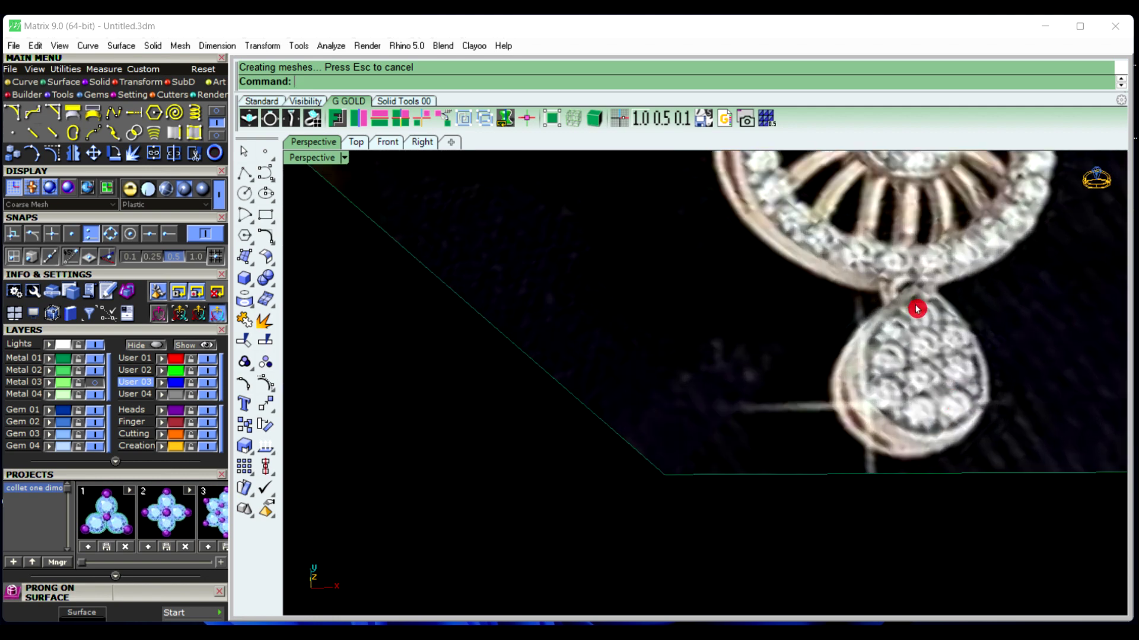
scroll(1008, 363, "down", 10)
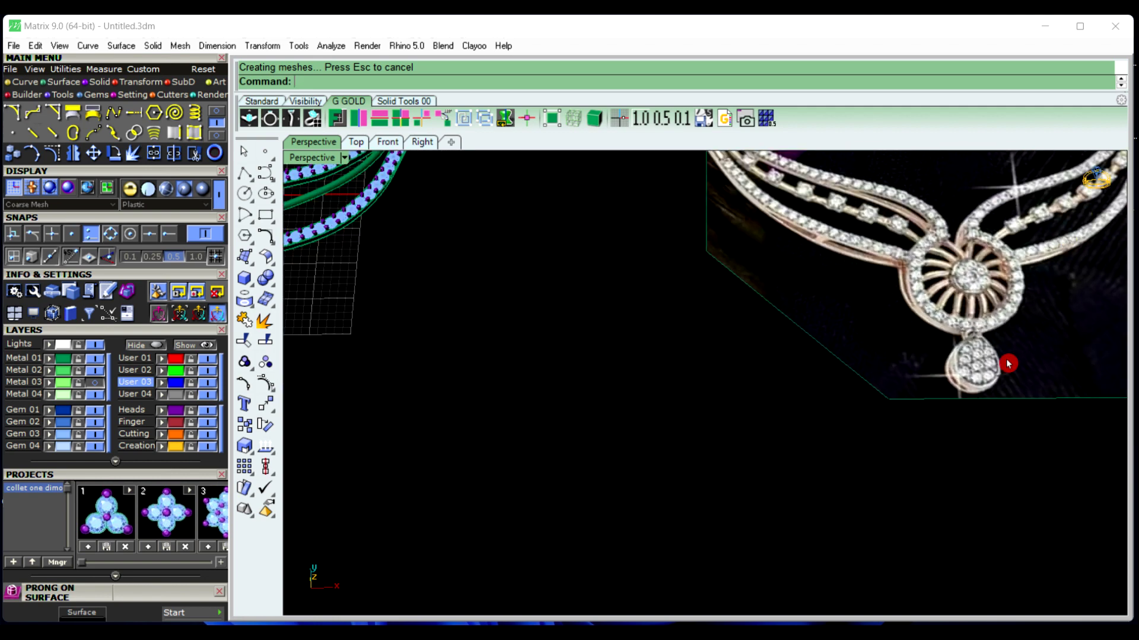
scroll(582, 343, "up", 8)
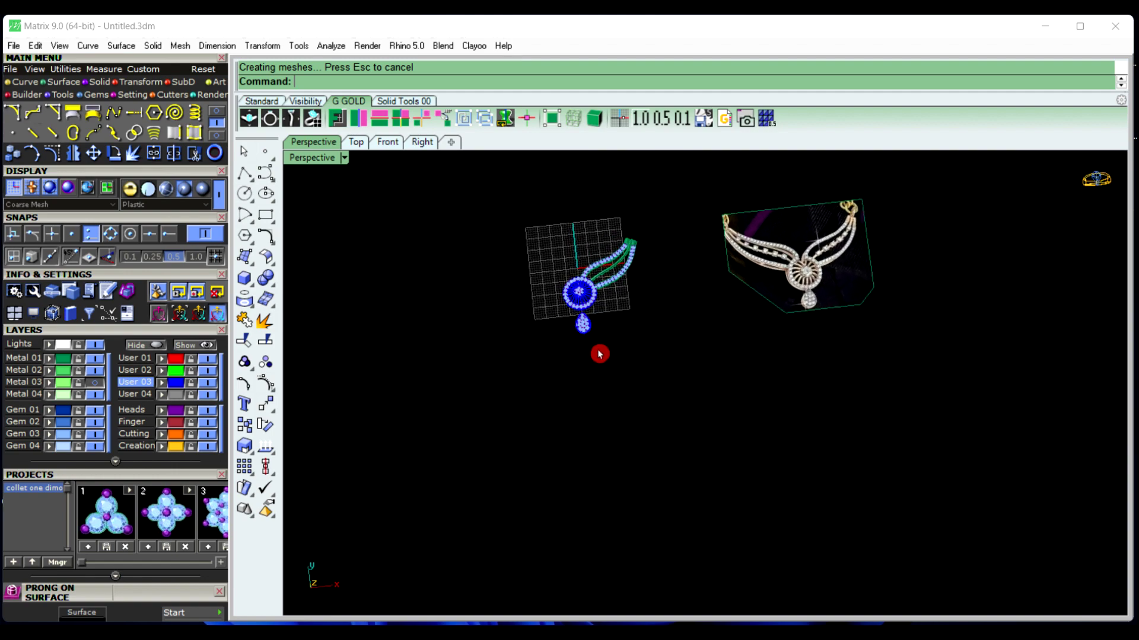
right_click_drag(577, 338, 752, 270)
scroll(752, 270, "down", 9)
scroll(737, 366, "down", 3)
right_click_drag(736, 366, 585, 443)
scroll(428, 393, "down", 4)
scroll(427, 393, "down", 2)
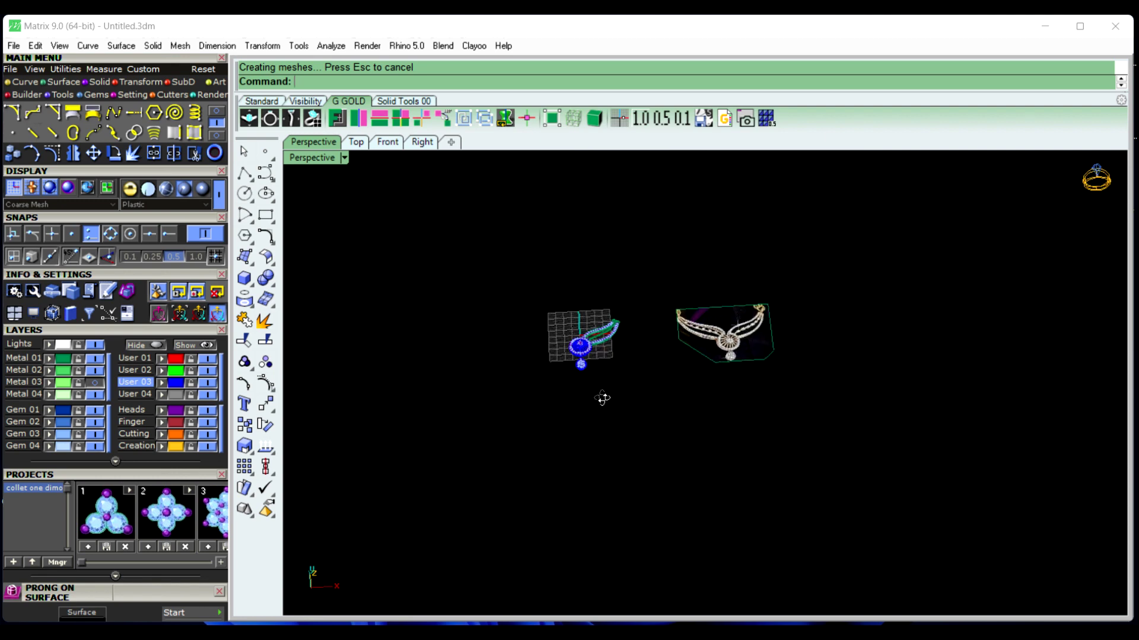
right_click_drag(603, 399, 590, 342)
scroll(599, 440, "up", 8)
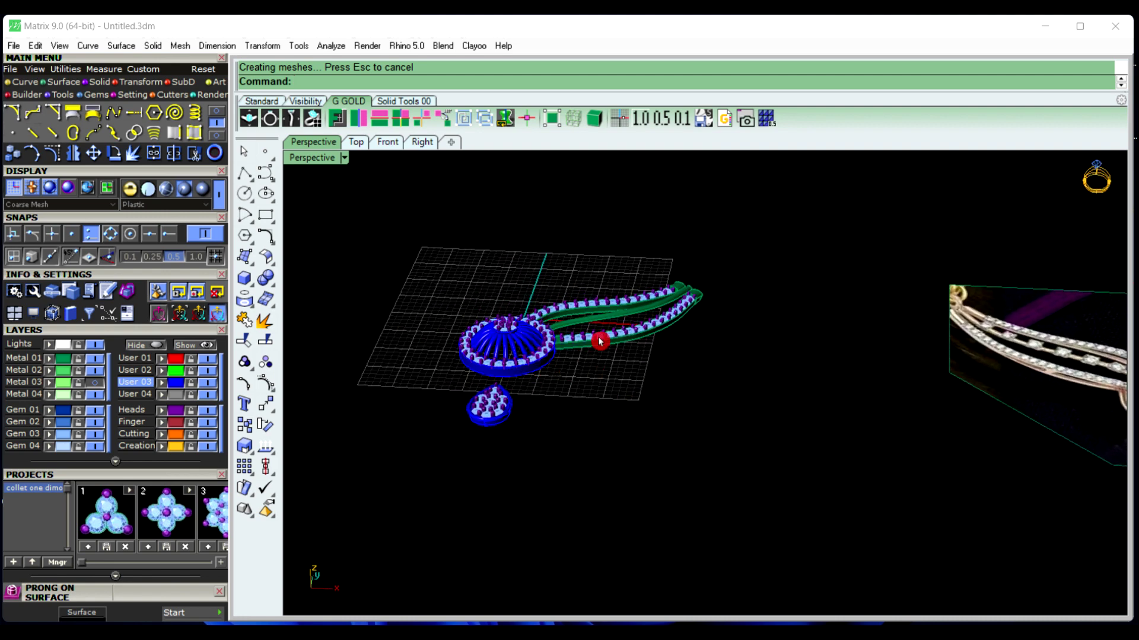
right_click_drag(630, 368, 621, 402)
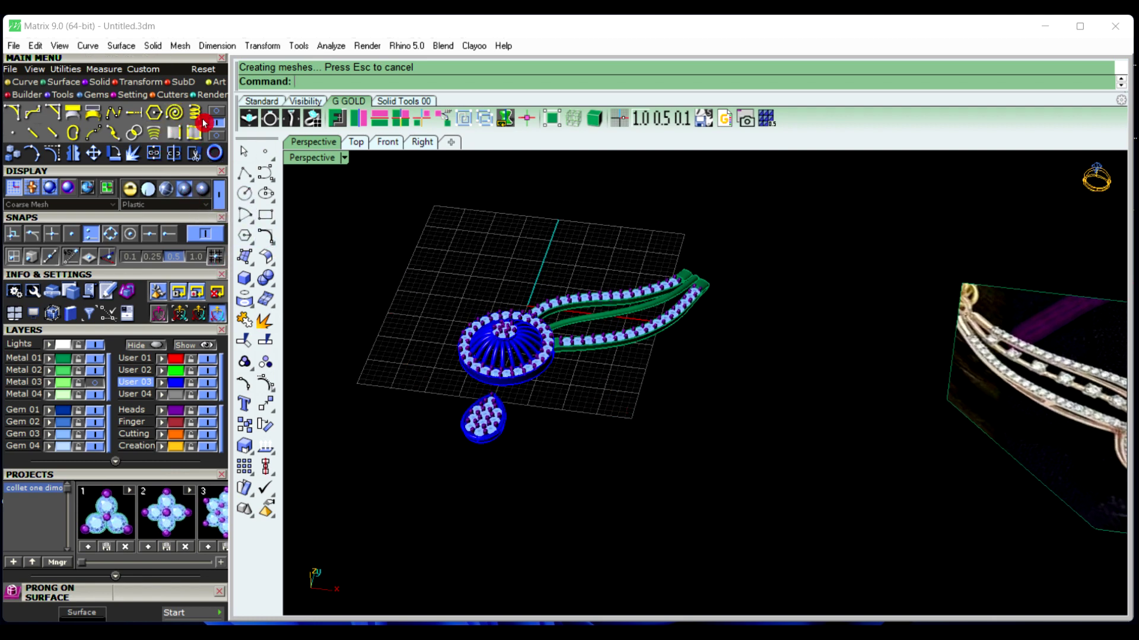
left_click(175, 137)
scroll(514, 449, "up", 5)
right_click_drag(595, 459, 756, 454)
right_click(698, 395)
scroll(742, 384, "up", 4)
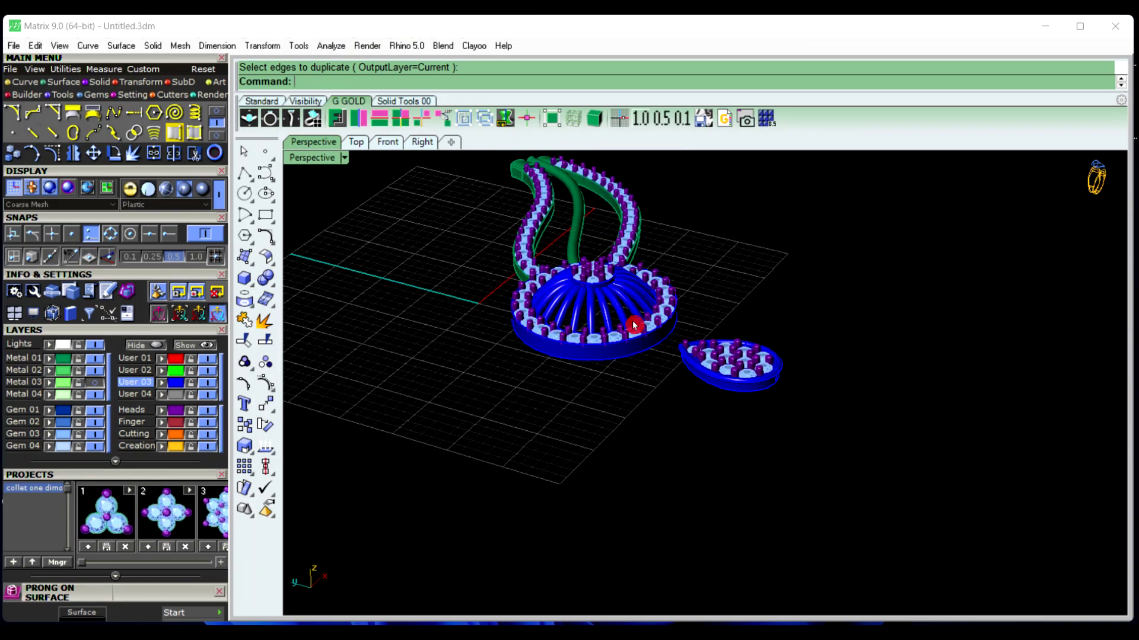
Raise the whole pear drop with its gems, prongs and rim until its base is roughly level with the round domed cluster's base
left_click(386, 142)
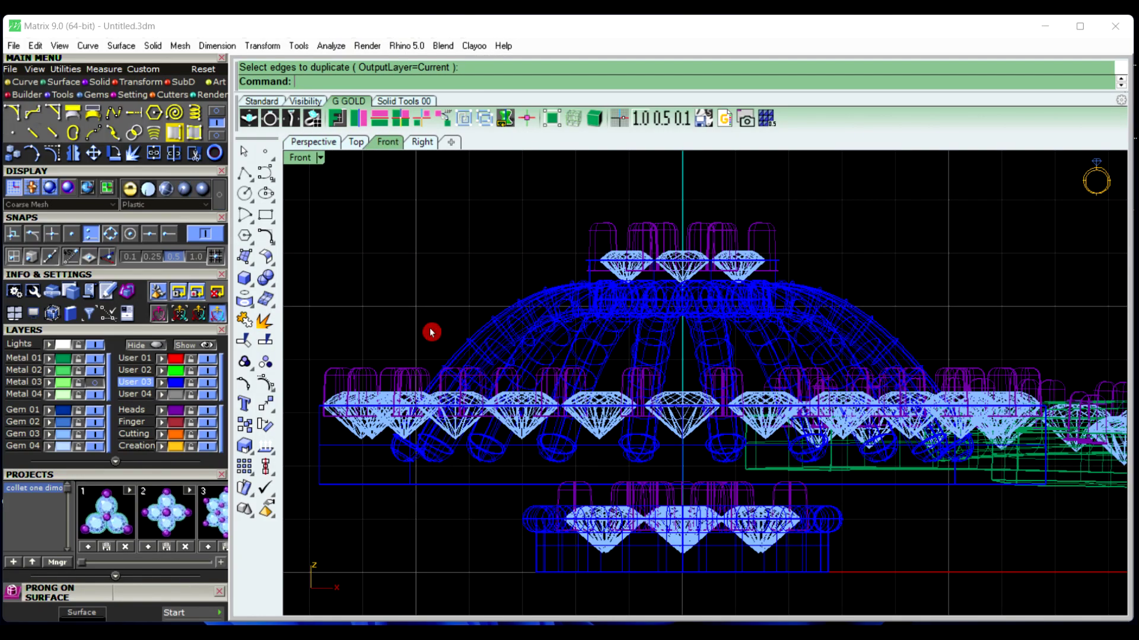
scroll(431, 332, "down", 4)
left_click(426, 142)
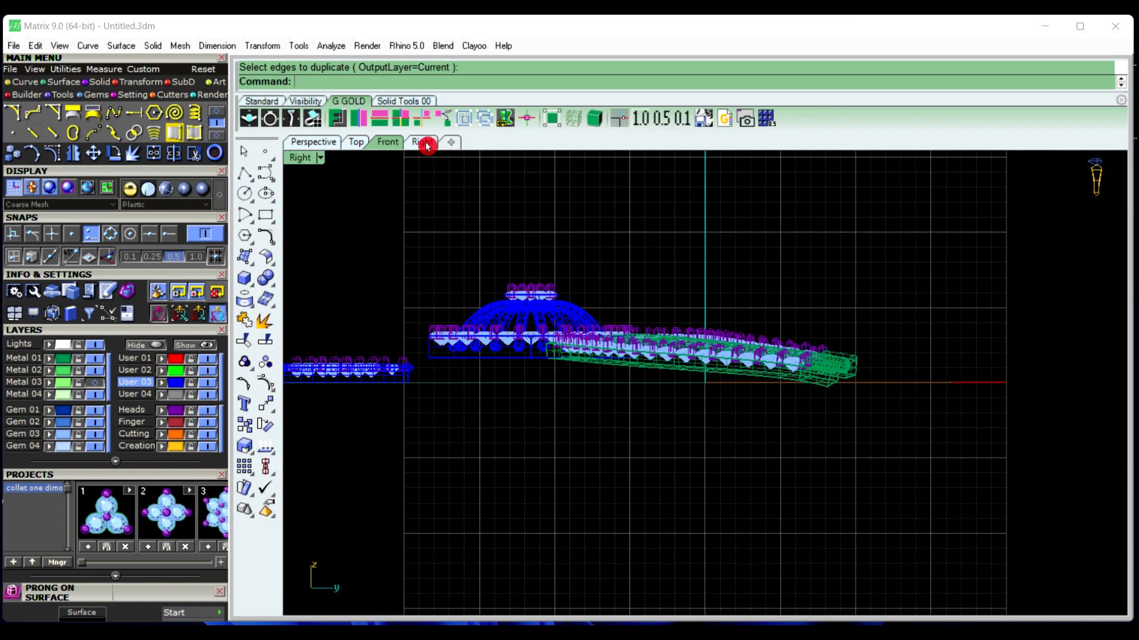
scroll(418, 353, "down", 2)
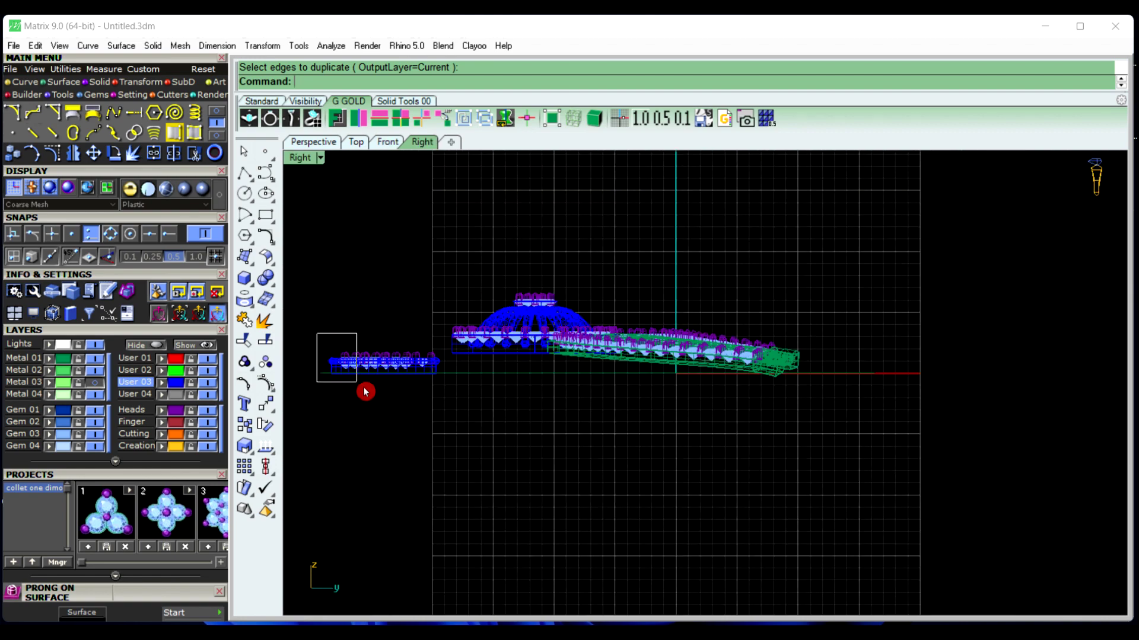
left_click_drag(365, 392, 443, 448)
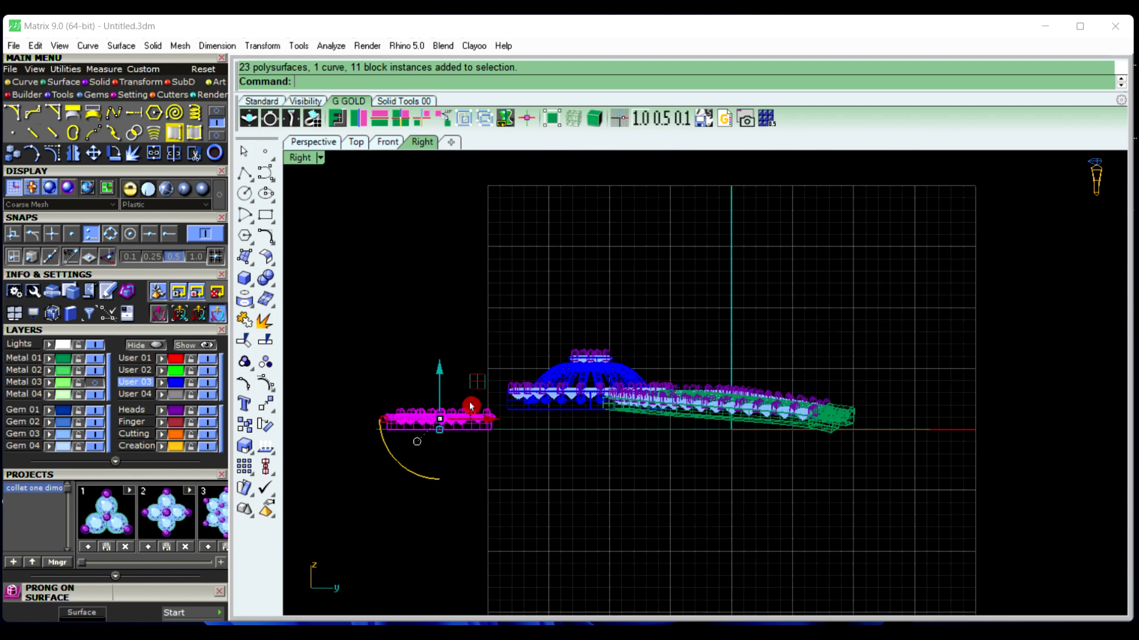
scroll(451, 401, "up", 2)
left_click_drag(436, 380, 427, 350)
scroll(431, 353, "up", 3)
left_click(564, 307)
scroll(564, 308, "down", 2)
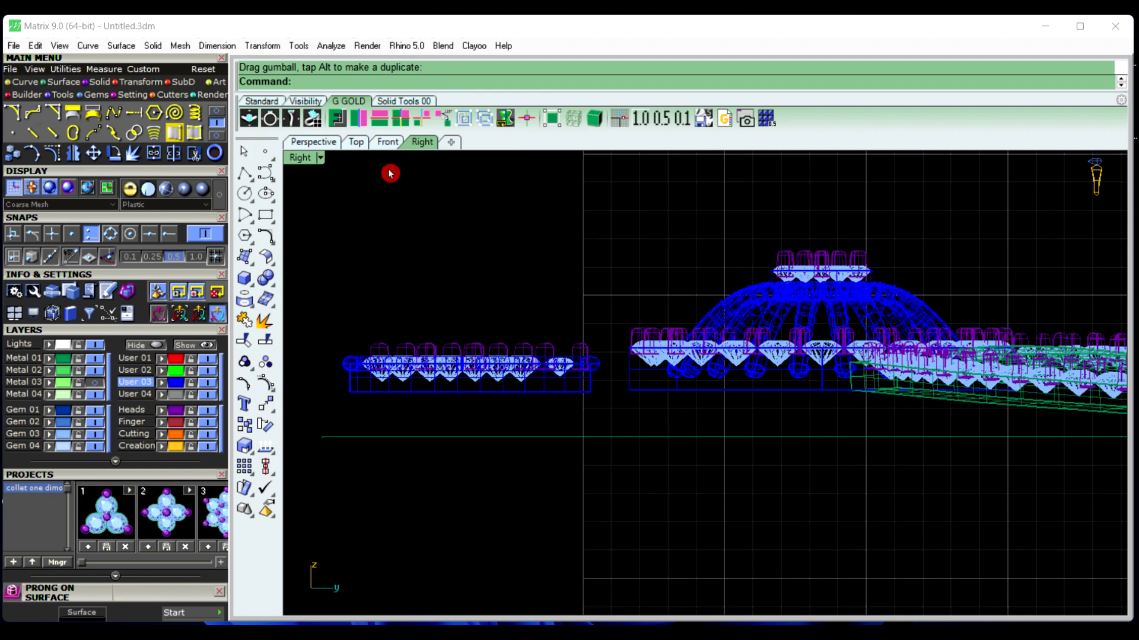
Duplicate the two bottom outer edges of the pear drop's body and join them into one closed curve
left_click(320, 142)
right_click_drag(620, 397, 610, 374)
left_click(198, 140)
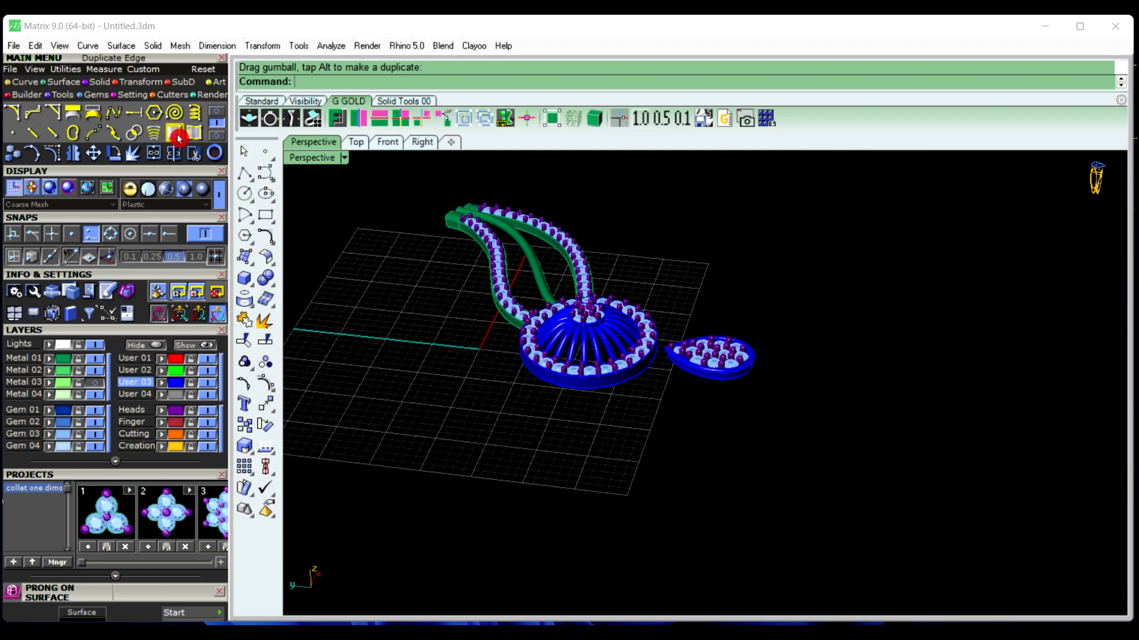
left_click(178, 137)
scroll(717, 347, "up", 5)
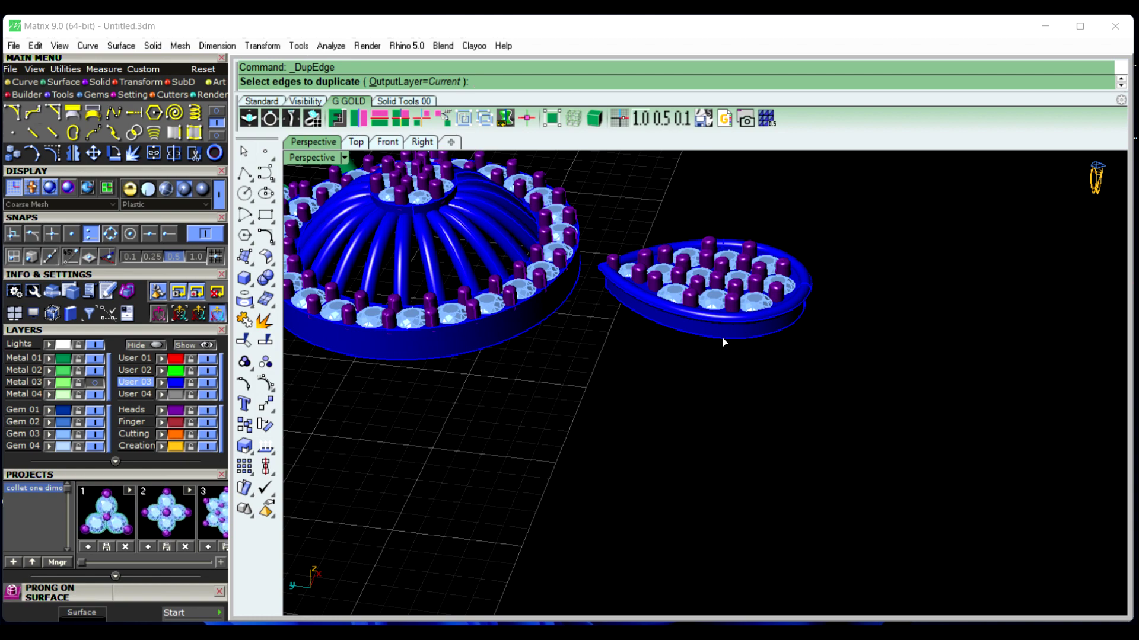
left_click(722, 339)
right_click_drag(731, 360, 639, 341)
left_click(753, 298)
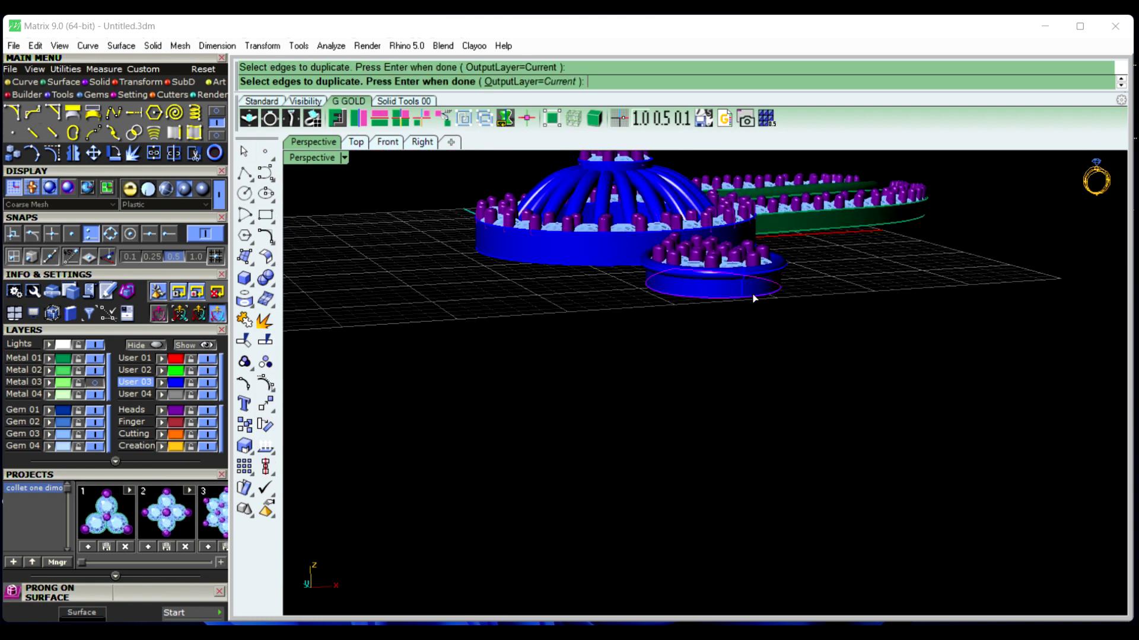
right_click(774, 346)
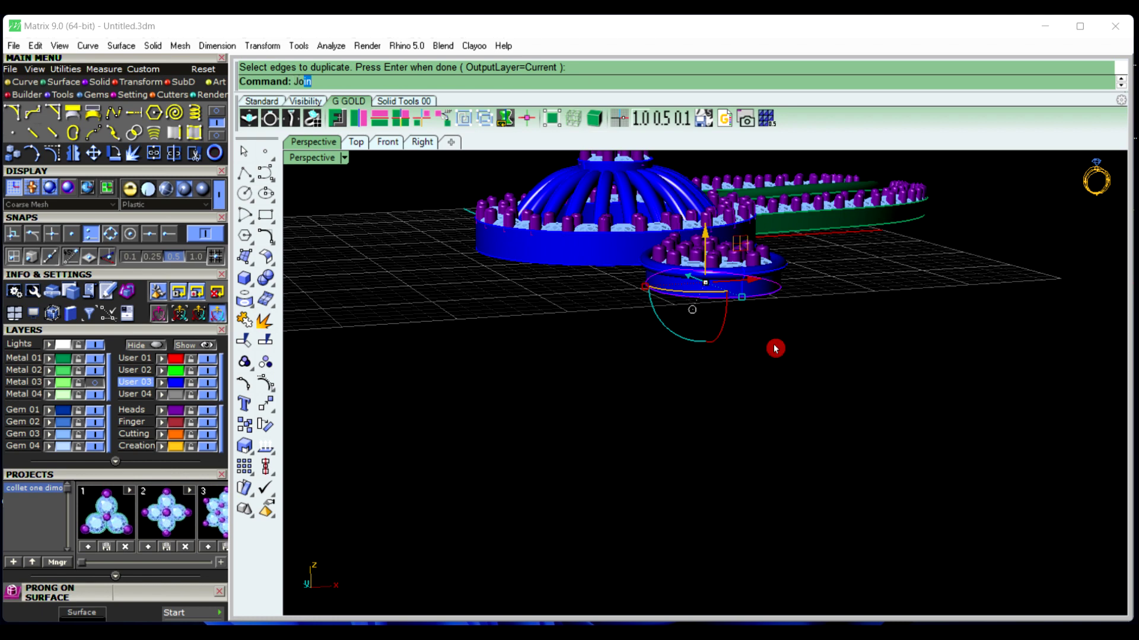
right_click(774, 349)
right_click_drag(496, 407, 601, 419)
left_click(556, 352)
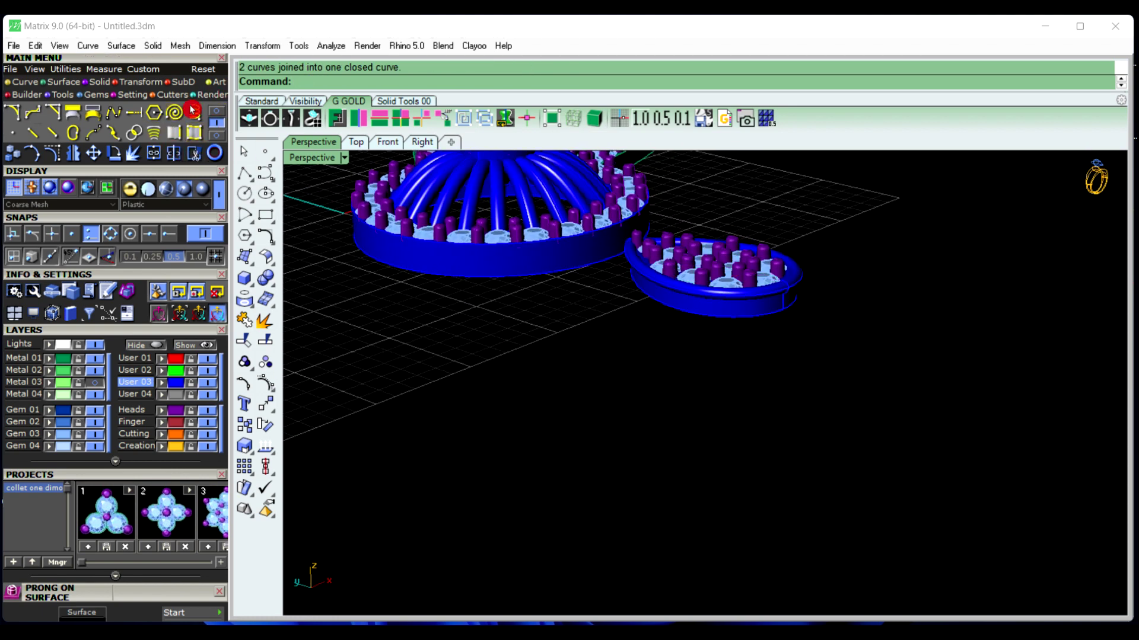
Duplicate the bottom outer edge of the round domed cluster's base ring
left_click(175, 133)
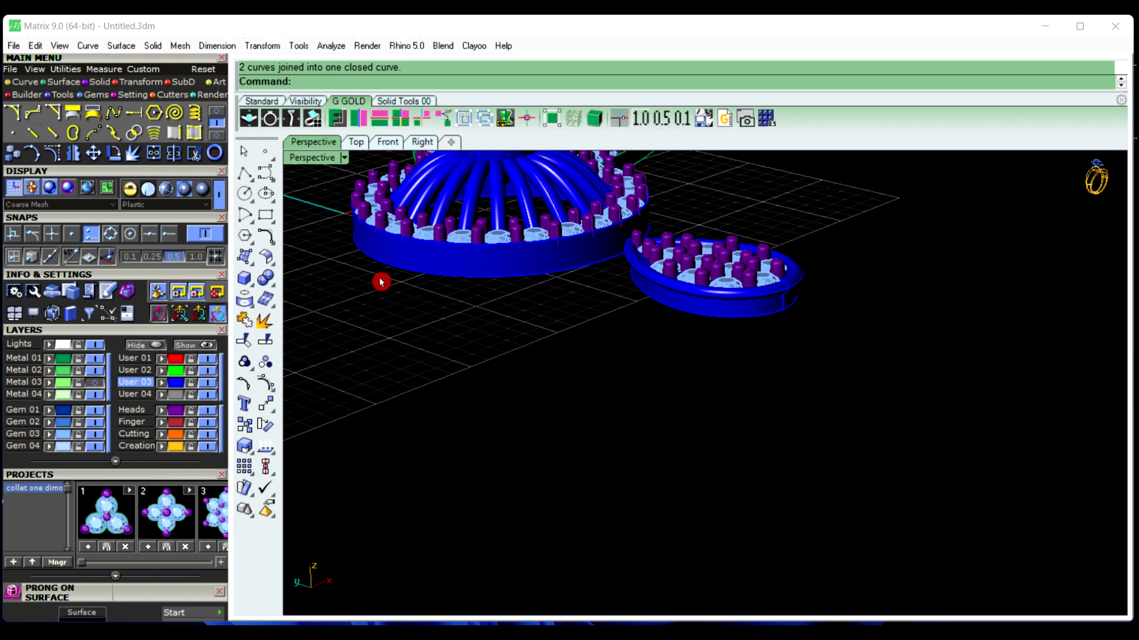
left_click(432, 277)
right_click(510, 391)
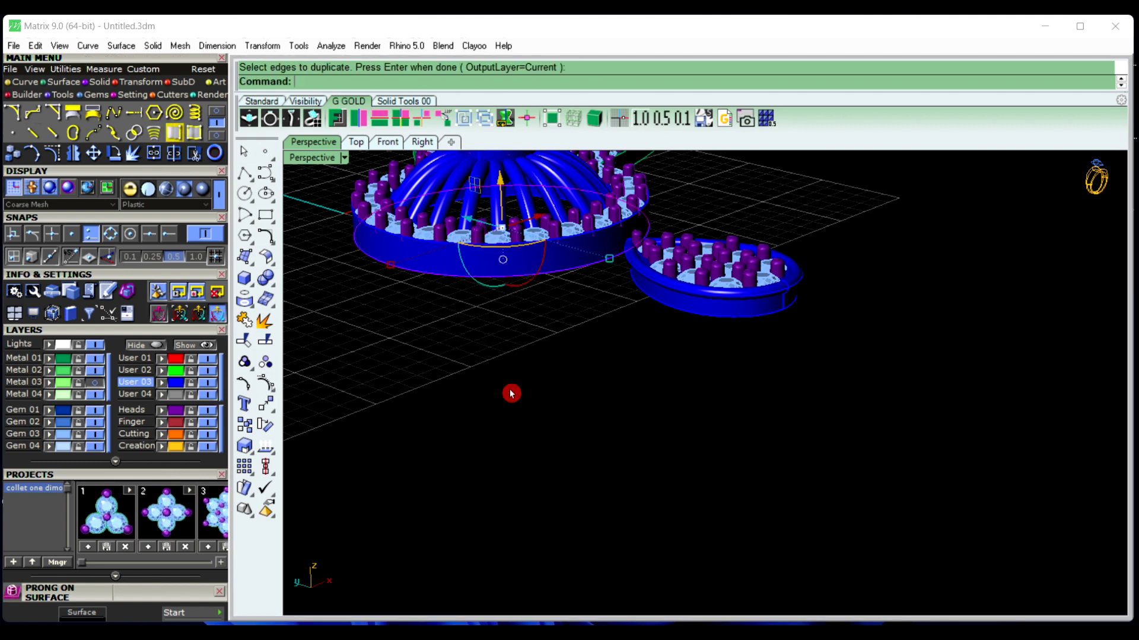
Duplicate the bottom edges of the two green gem-set bands, the outer edge of the lower band and the inner edge of the upper band
right_click_drag(512, 394, 575, 516)
mouse_move(818, 295)
right_mouse_down()
mouse_move(826, 261)
mouse_move(829, 290)
right_mouse_up()
right_click(828, 289)
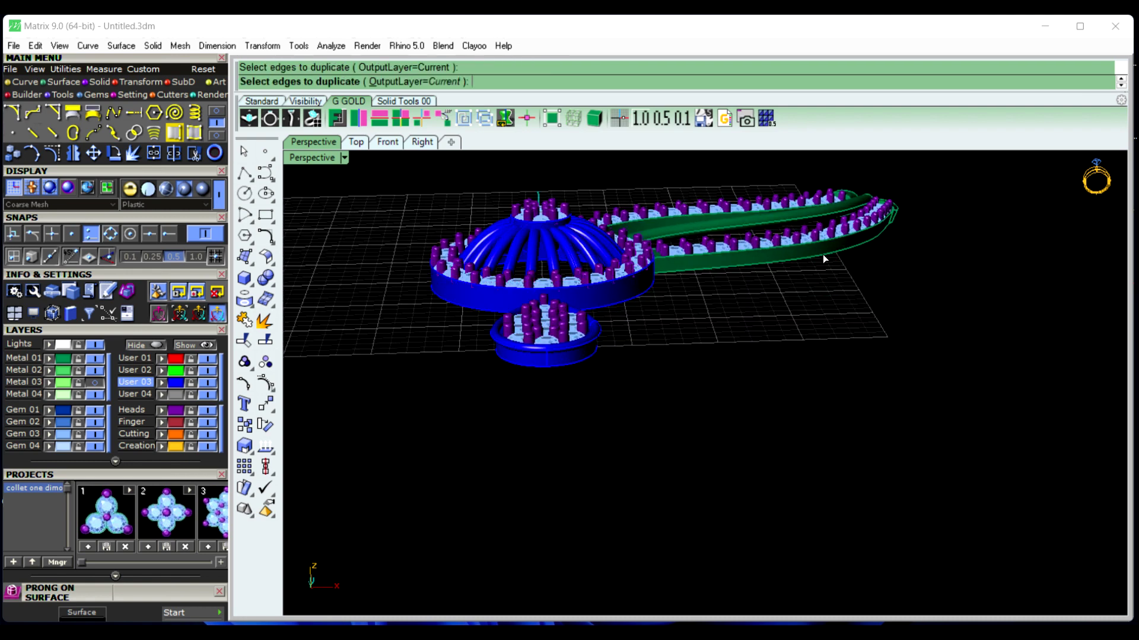
left_click(823, 255)
right_click_drag(843, 335, 770, 432)
scroll(795, 333, "down", 2)
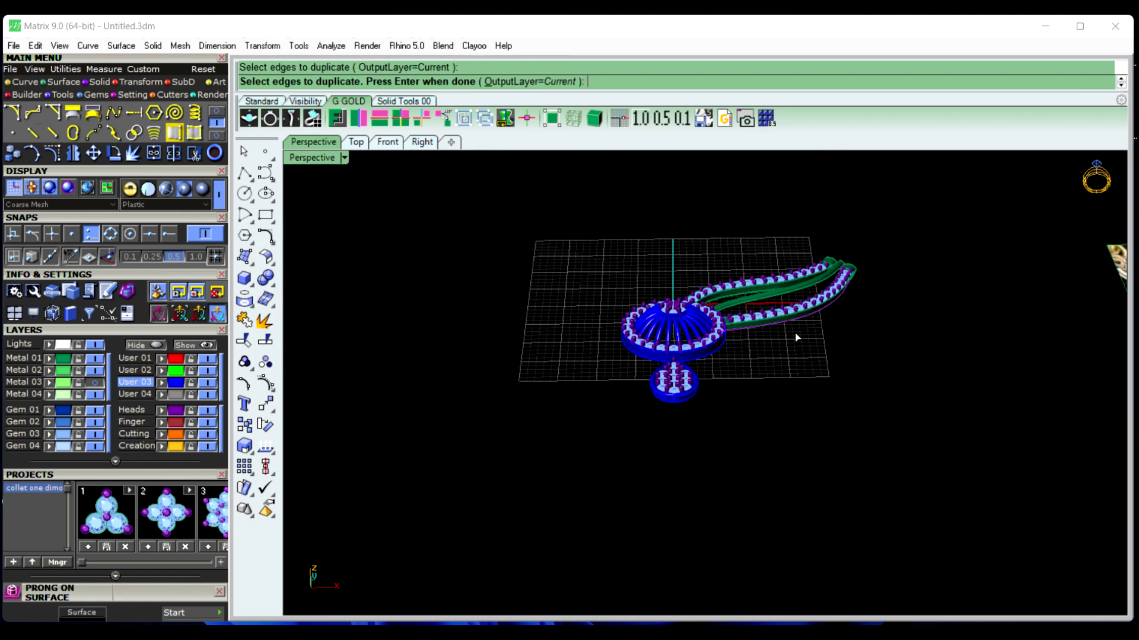
scroll(724, 297, "up", 6)
left_click(674, 308)
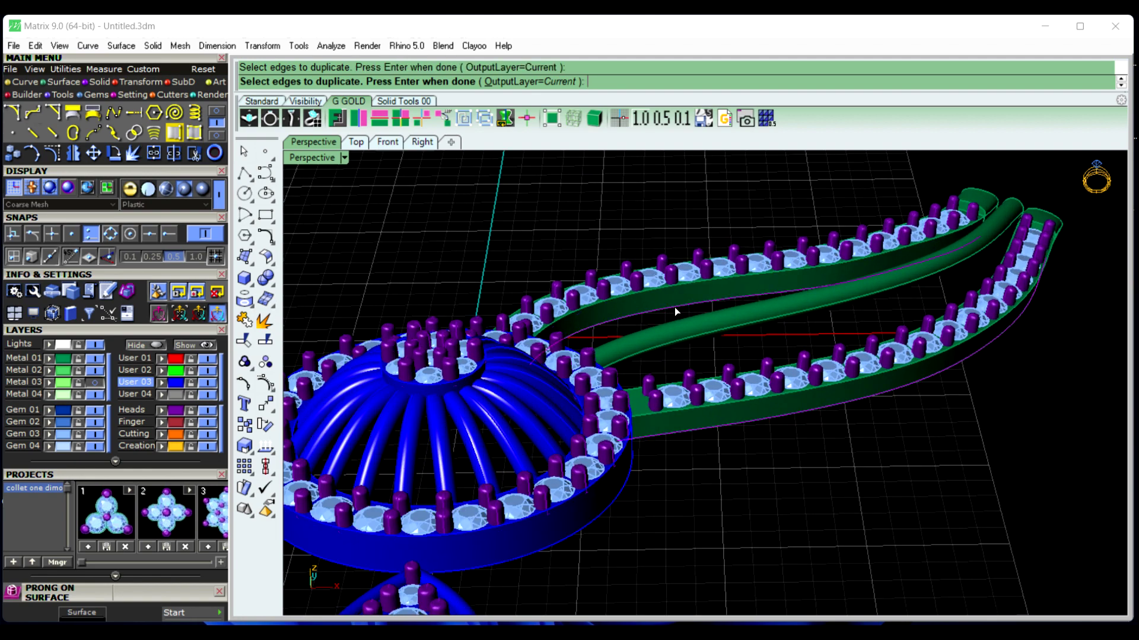
right_click(768, 594)
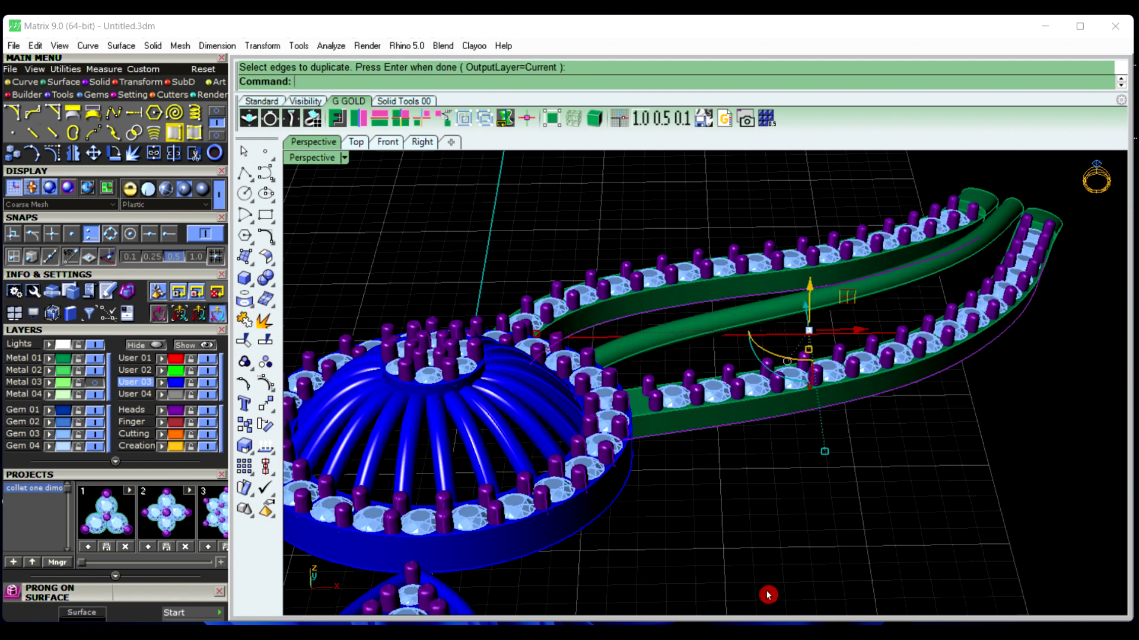
Add the round cluster's and pear drop's bottom outline curves to the selected band edges and move them all down by 1 mm
mouse_move(793, 354)
right_mouse_down("ctrl")
mouse_move(750, 445)
mouse_move(802, 456)
mouse_move(834, 401)
mouse_move(590, 529)
mouse_move(568, 496)
right_mouse_up("ctrl")
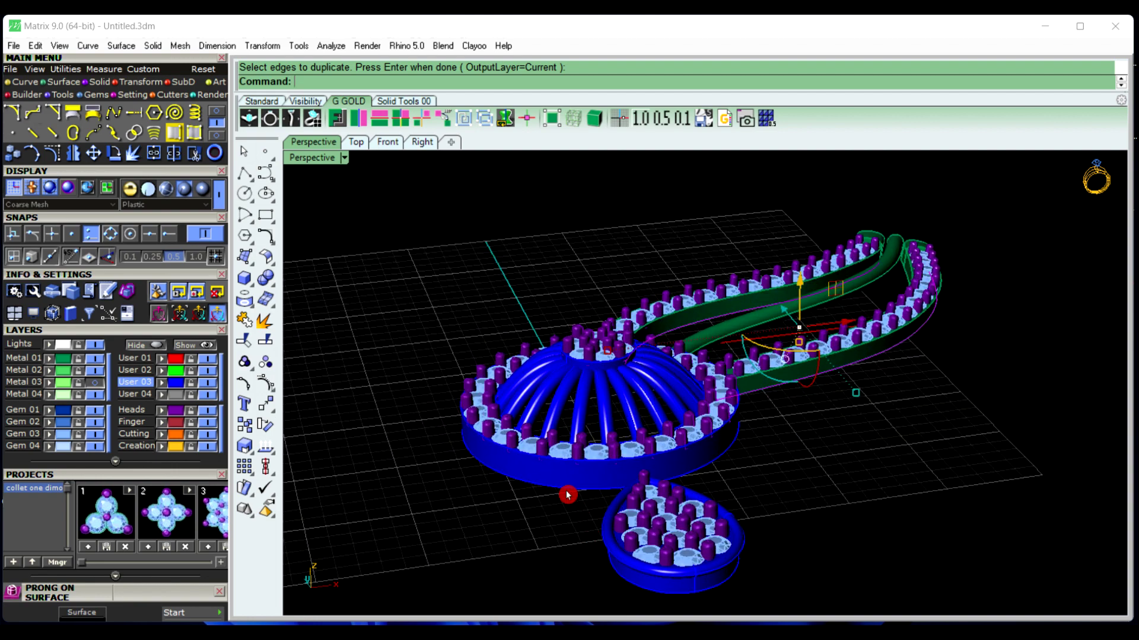
left_click(567, 495)
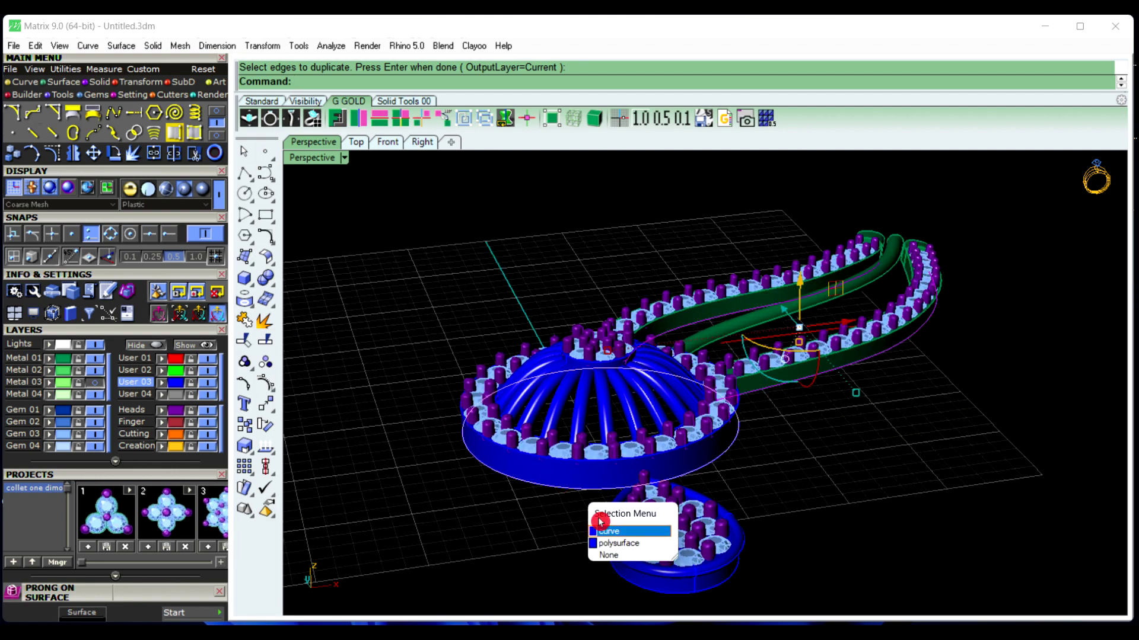
left_click(615, 536)
scroll(747, 460, "down", 4)
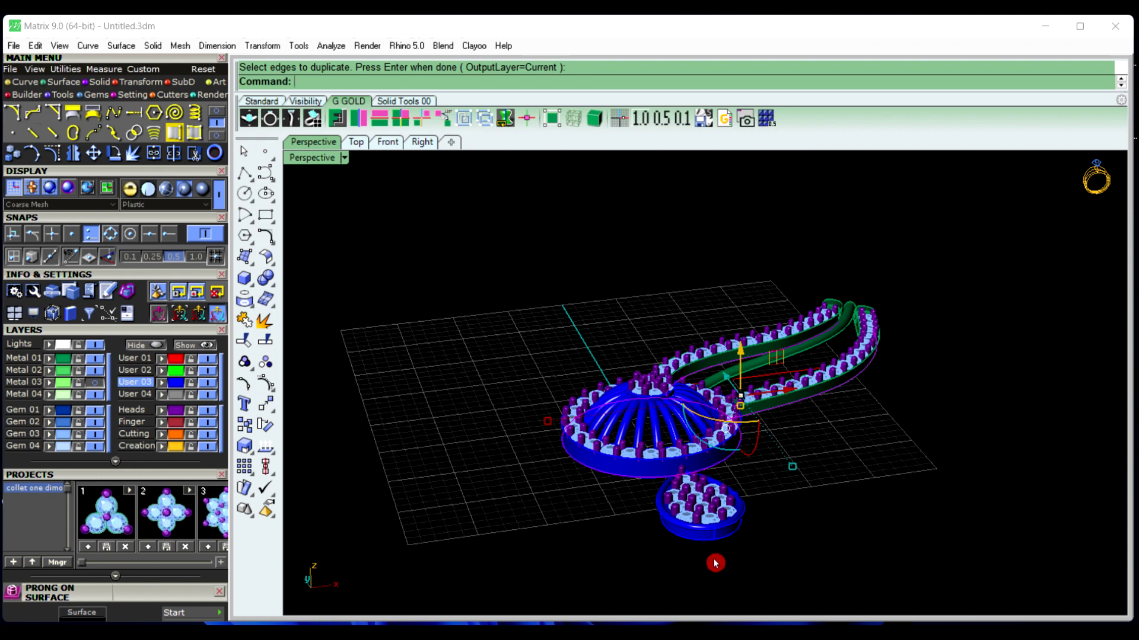
scroll(715, 564, "up", 3)
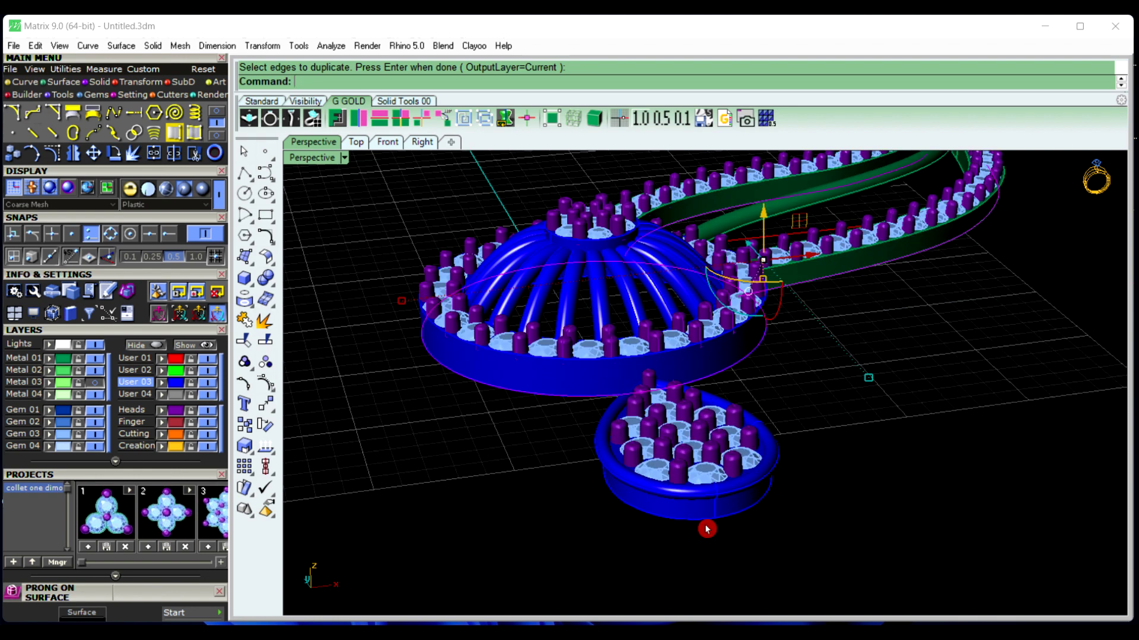
left_click(702, 529)
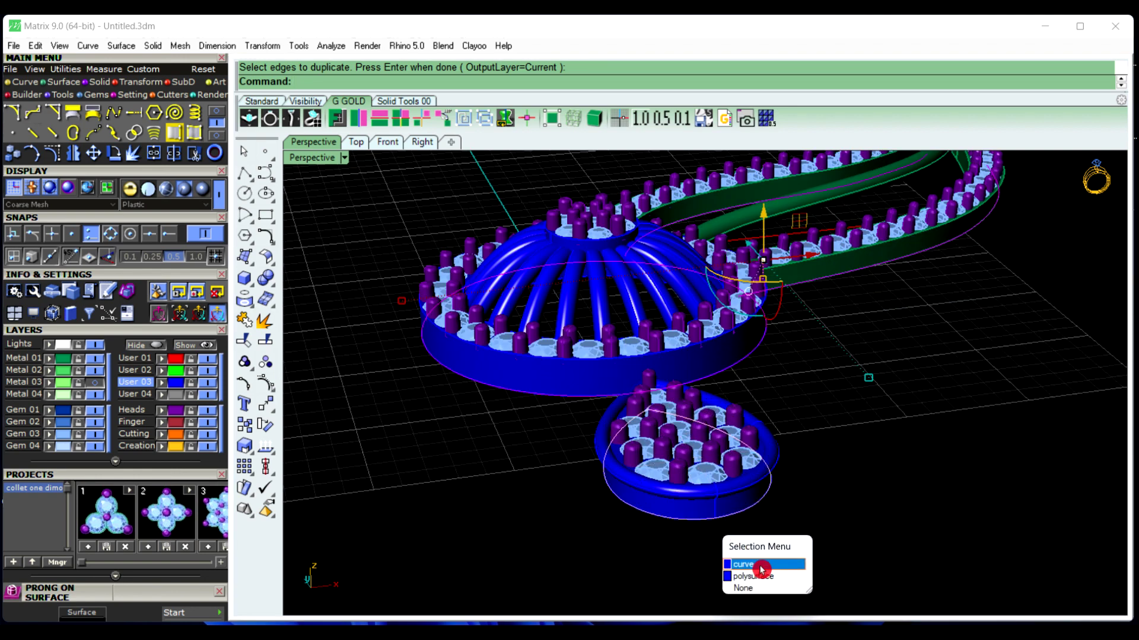
left_click(762, 566)
mouse_move(789, 463)
right_mouse_down()
mouse_move(788, 451)
mouse_move(826, 453)
mouse_move(829, 478)
right_mouse_up()
left_click(791, 238)
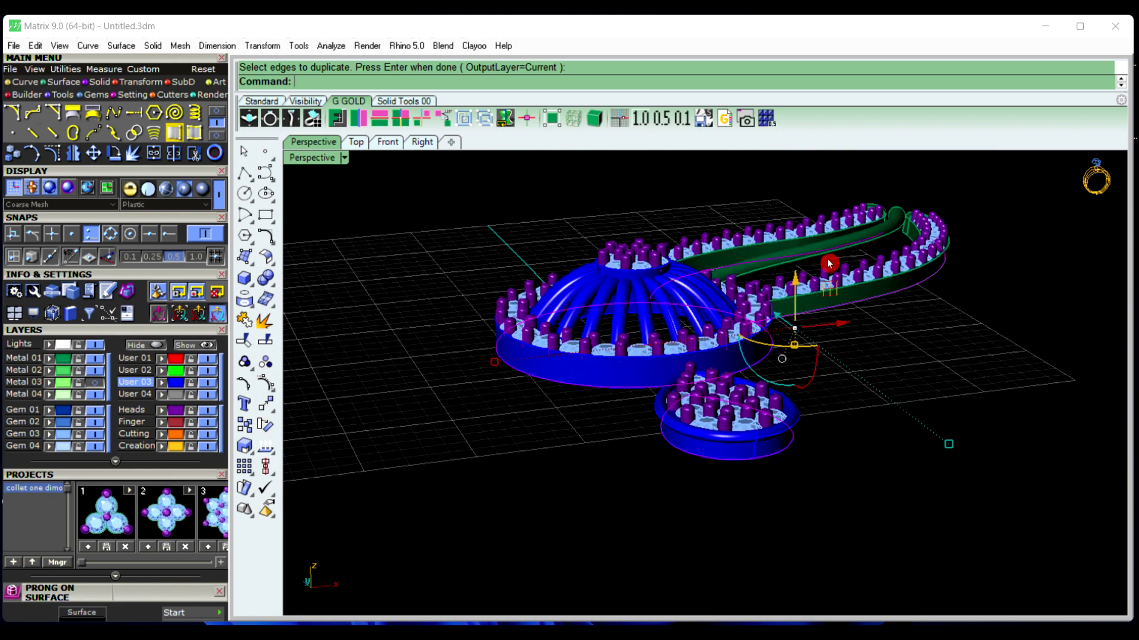
left_click(795, 283)
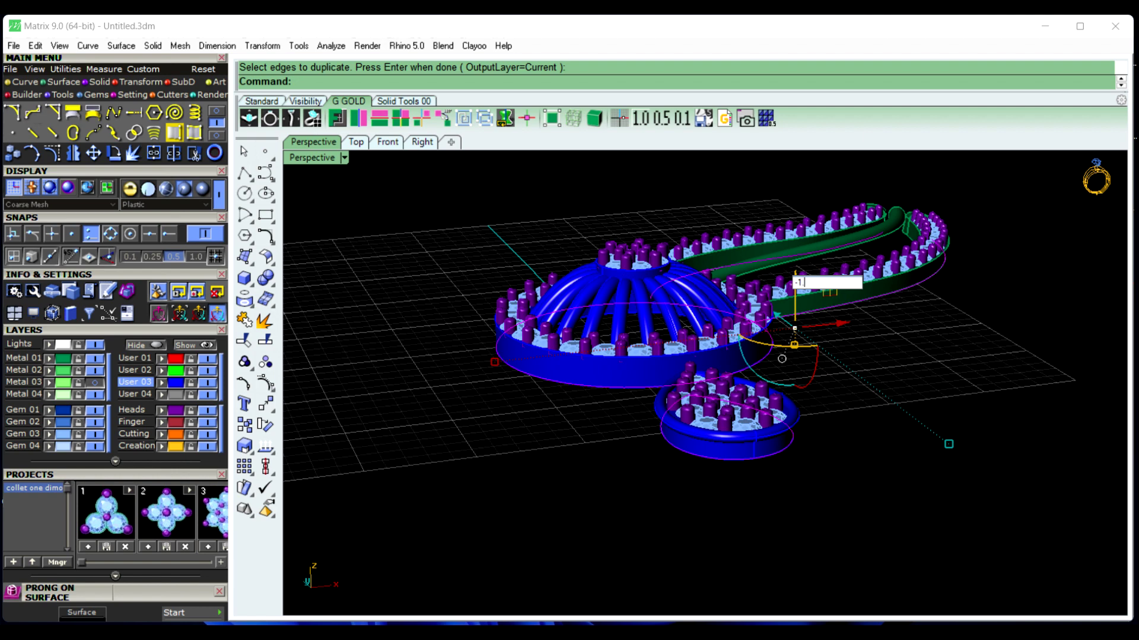
key("Return")
left_click(873, 344)
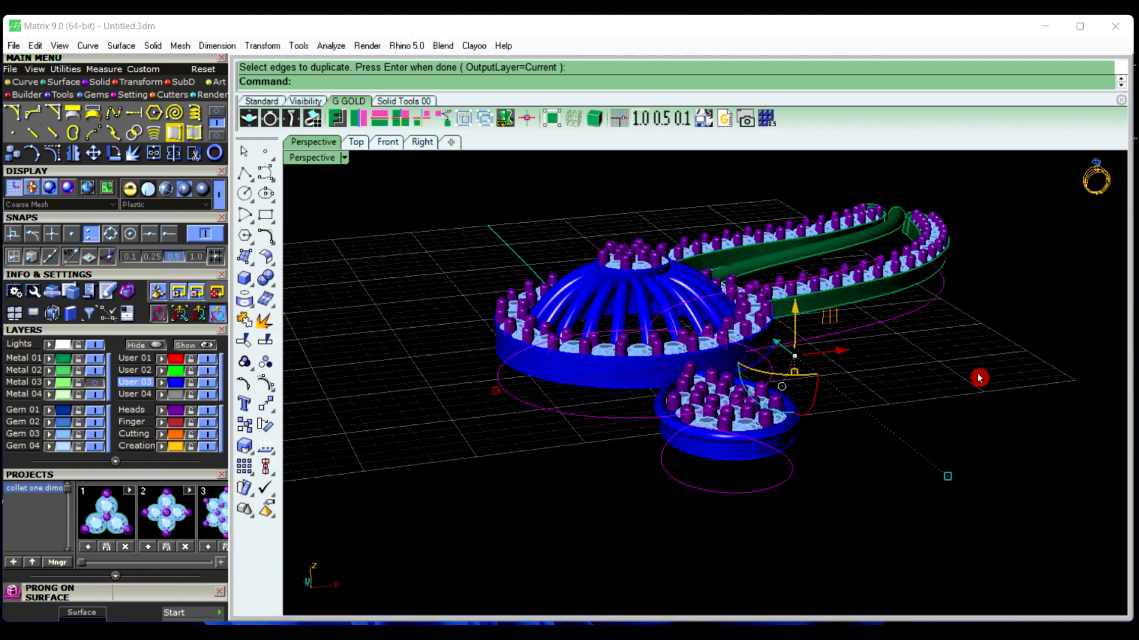
Hide the gems, prongs, domed cluster, pear drop and one green band above the lowered outline curves
right_click_drag(927, 427, 854, 415)
scroll(836, 437, "down", 3)
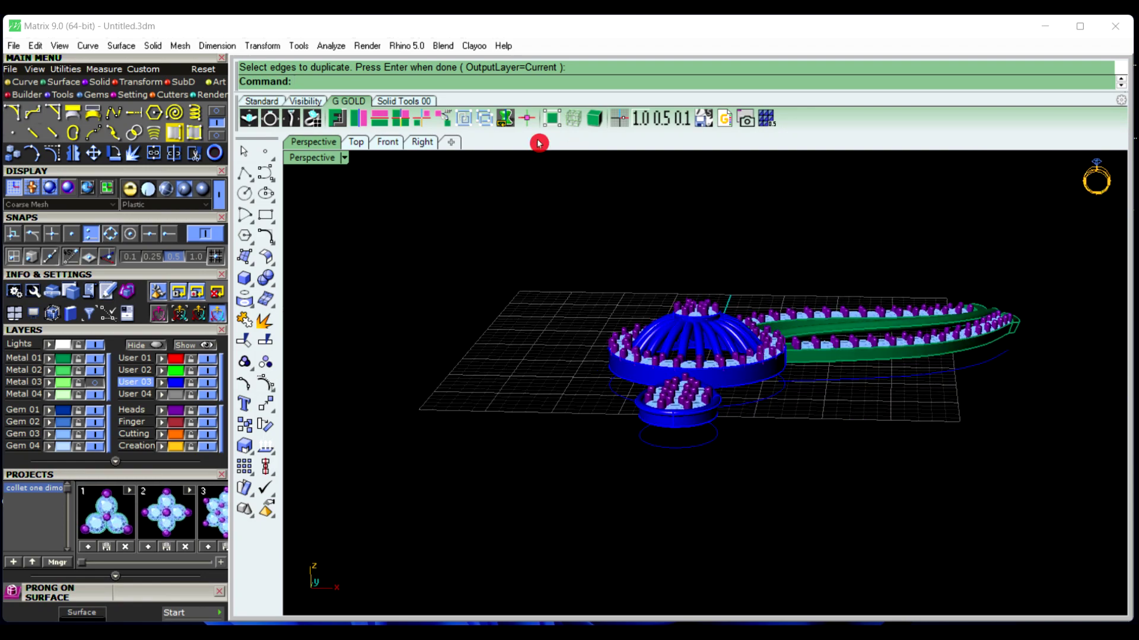
left_click(361, 146)
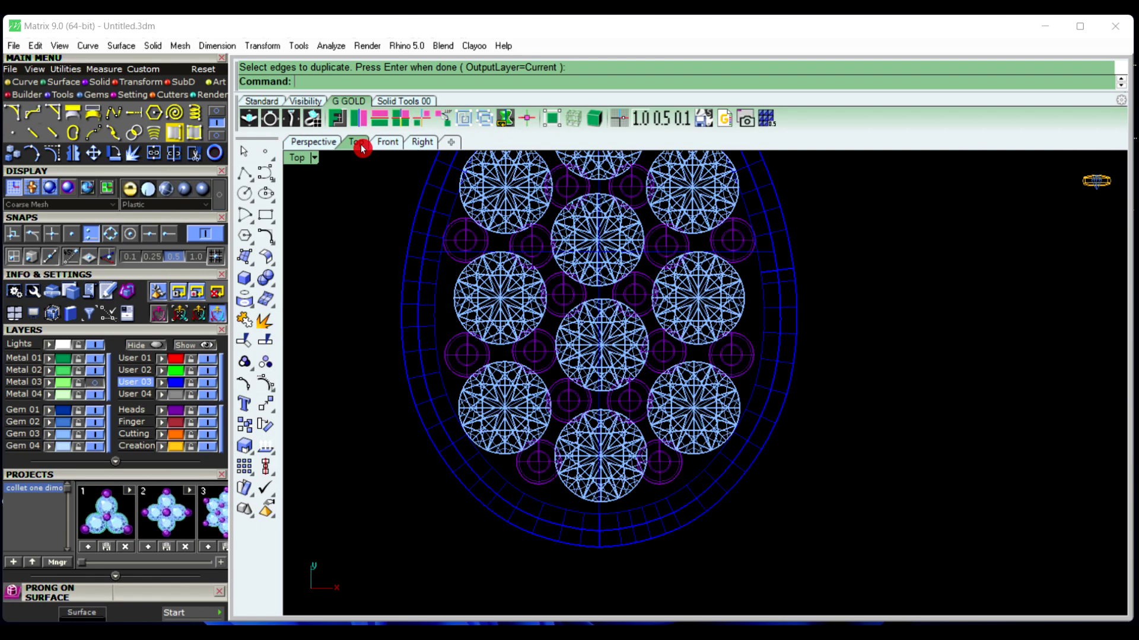
left_click(330, 145)
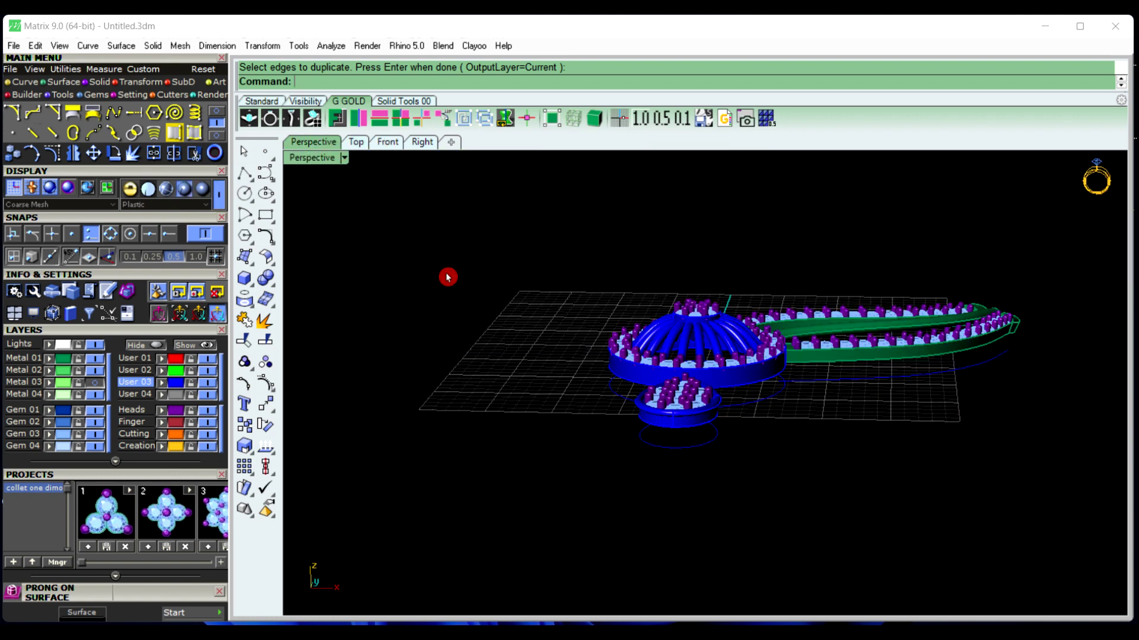
left_click(388, 144)
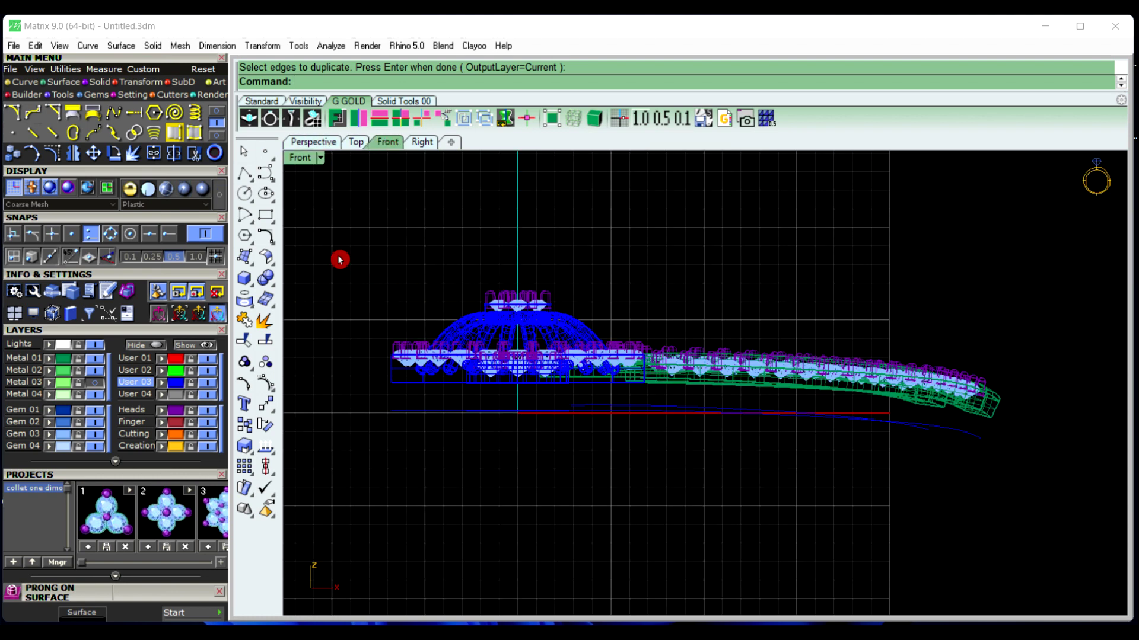
left_click_drag(340, 260, 1025, 399)
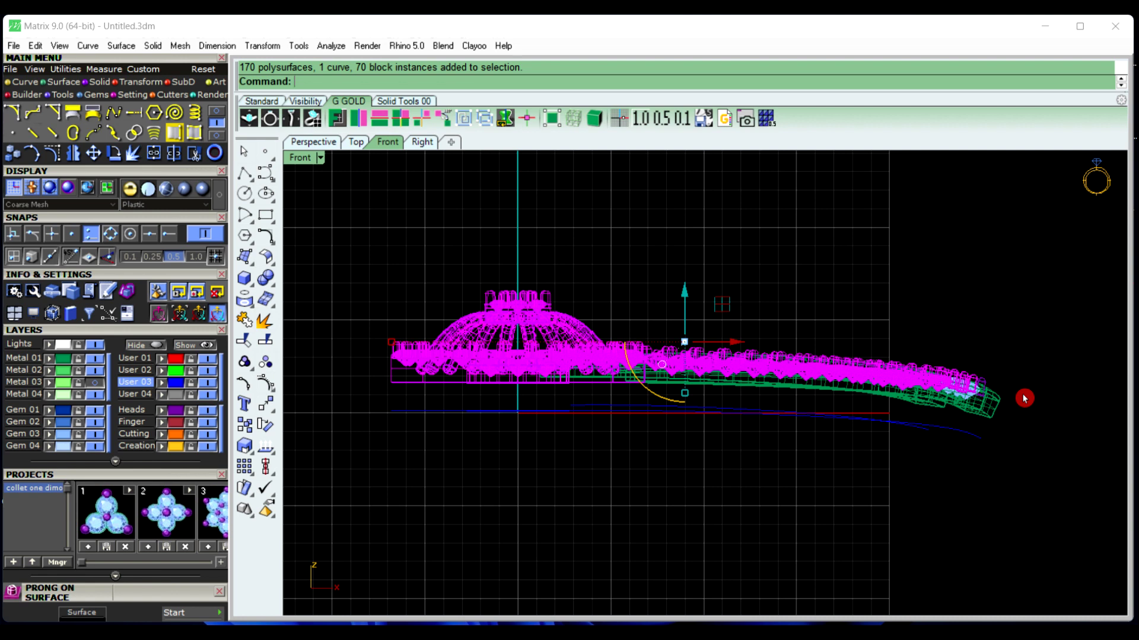
left_click(138, 348)
left_click_drag(504, 306, 1025, 410)
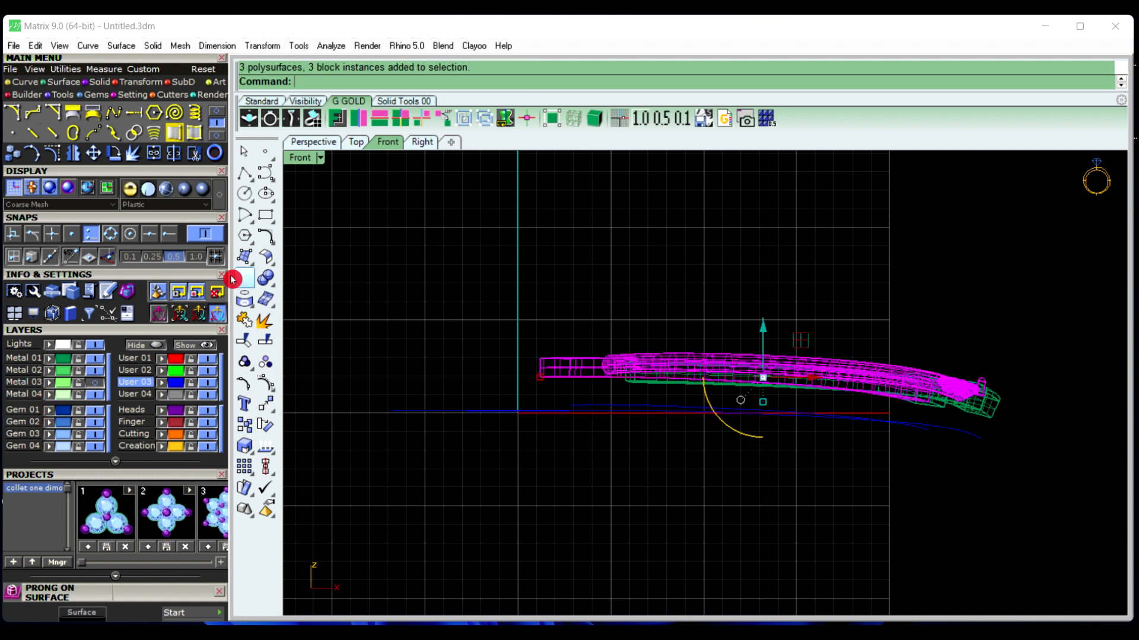
left_click(153, 349)
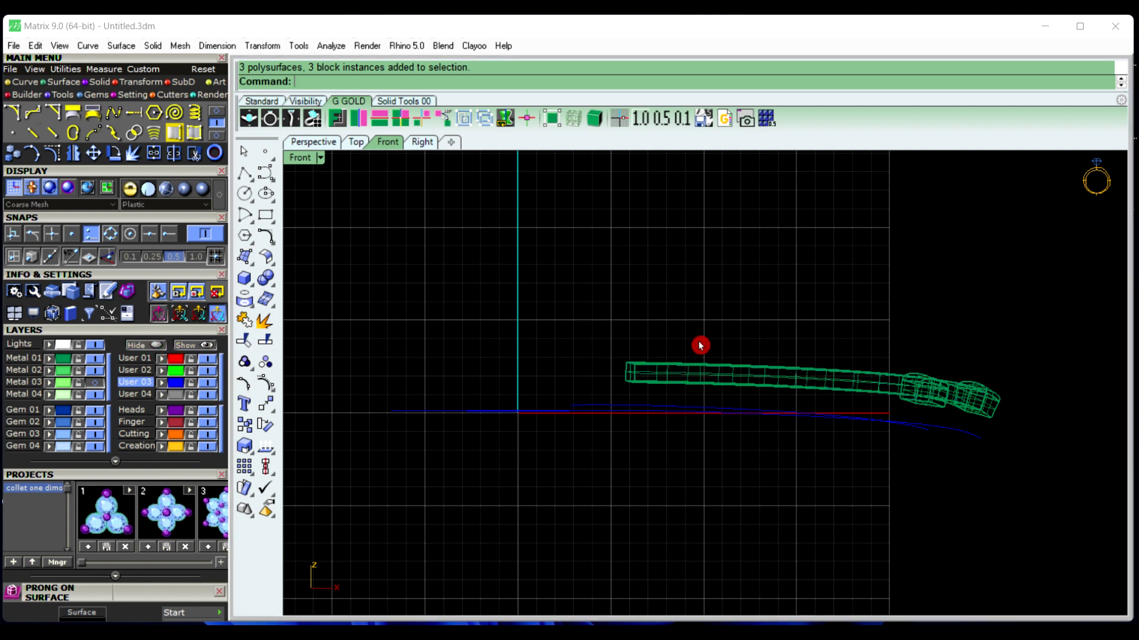
Hide the remaining green band and the two small end pieces so only the outline curves are left
left_click(726, 378)
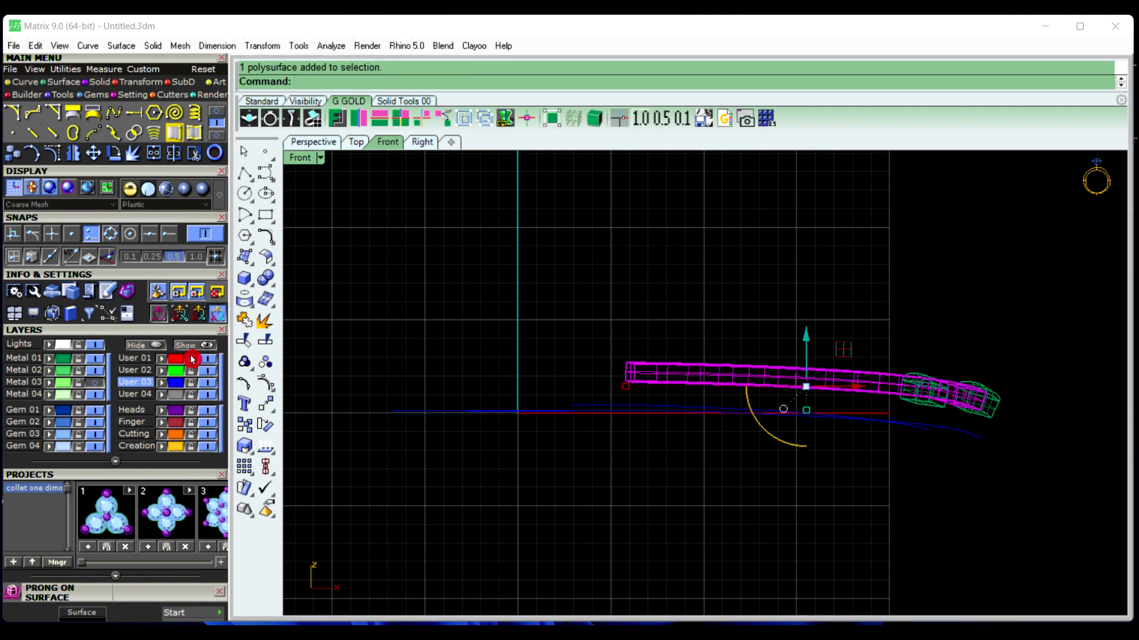
left_click(150, 350)
left_click_drag(829, 330, 1004, 418)
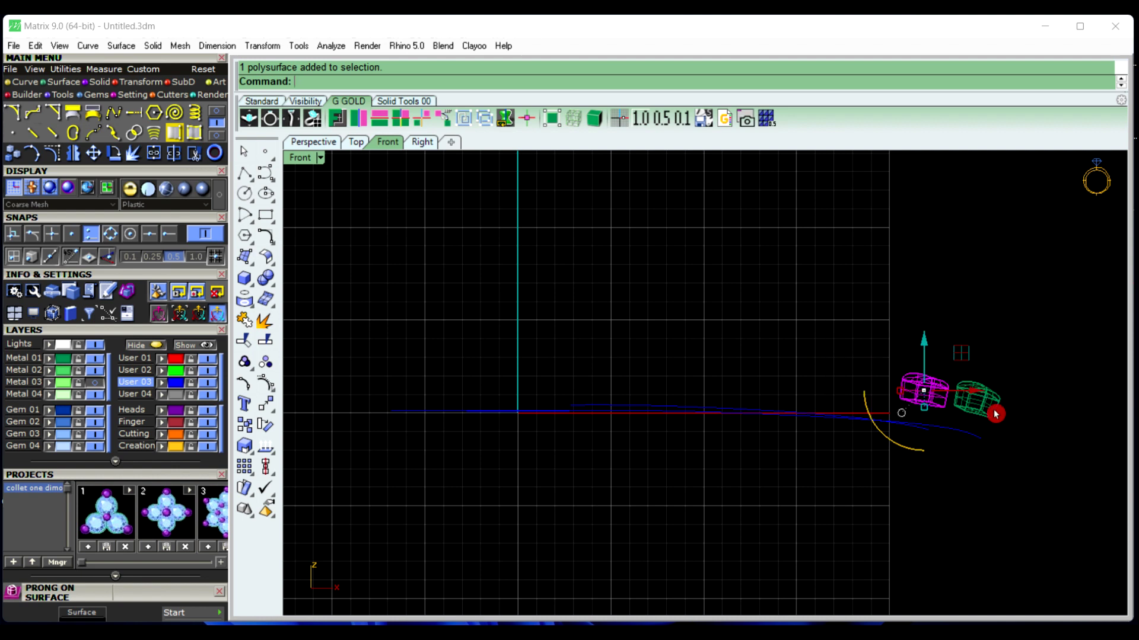
left_click(996, 414, "shift")
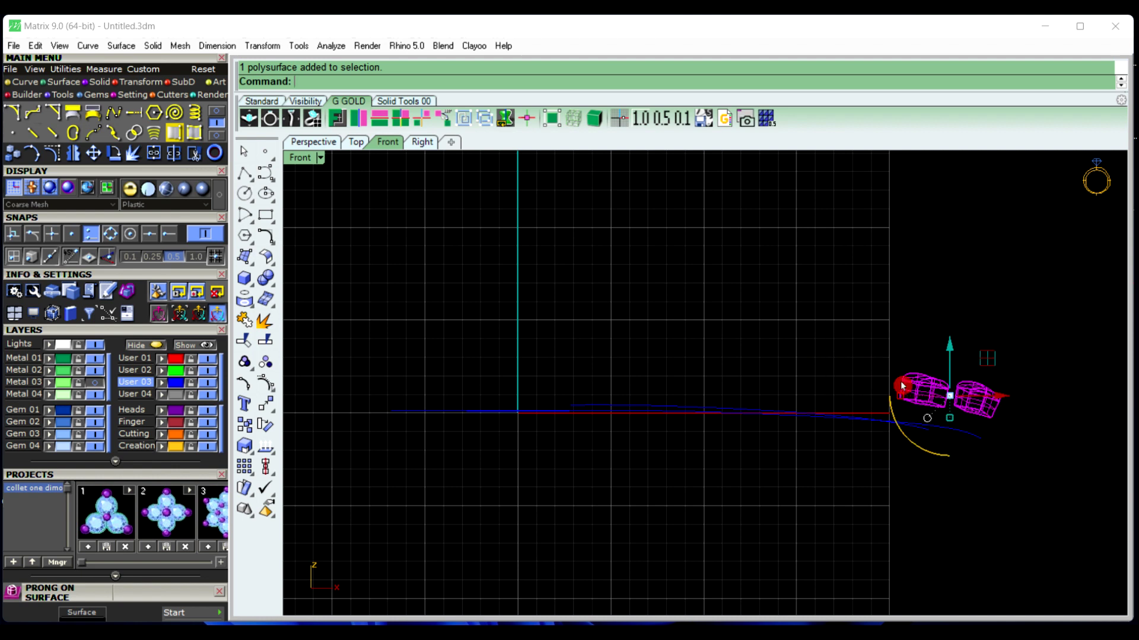
left_click(149, 347)
Offset the pear drop's outline curve inward by 0.75 mm
left_click(319, 145)
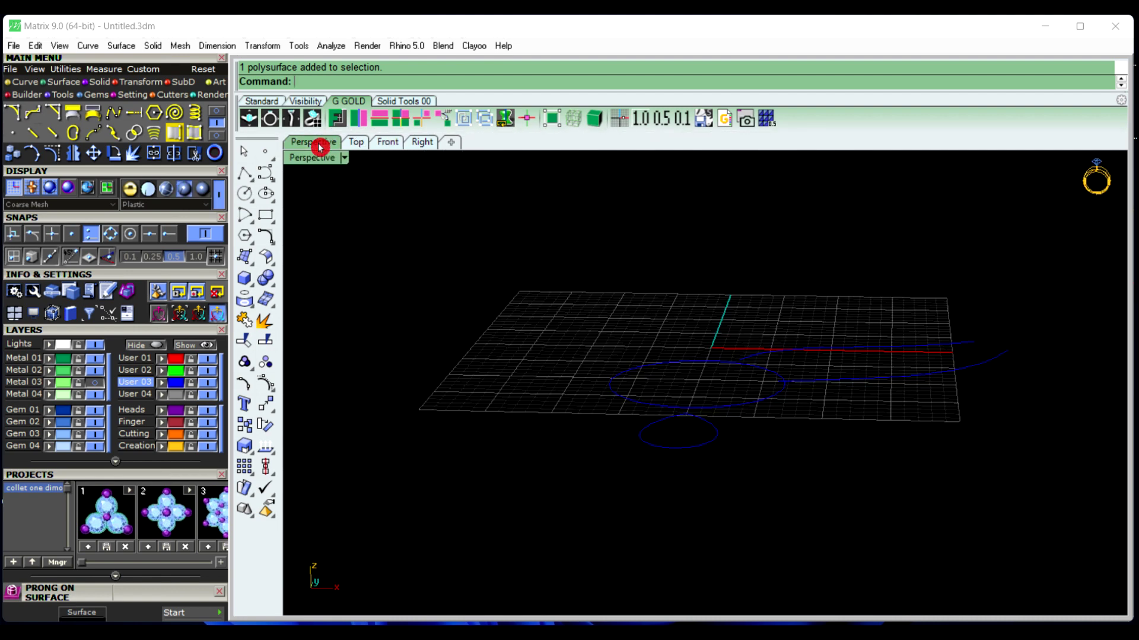
right_click_drag(610, 330, 775, 475)
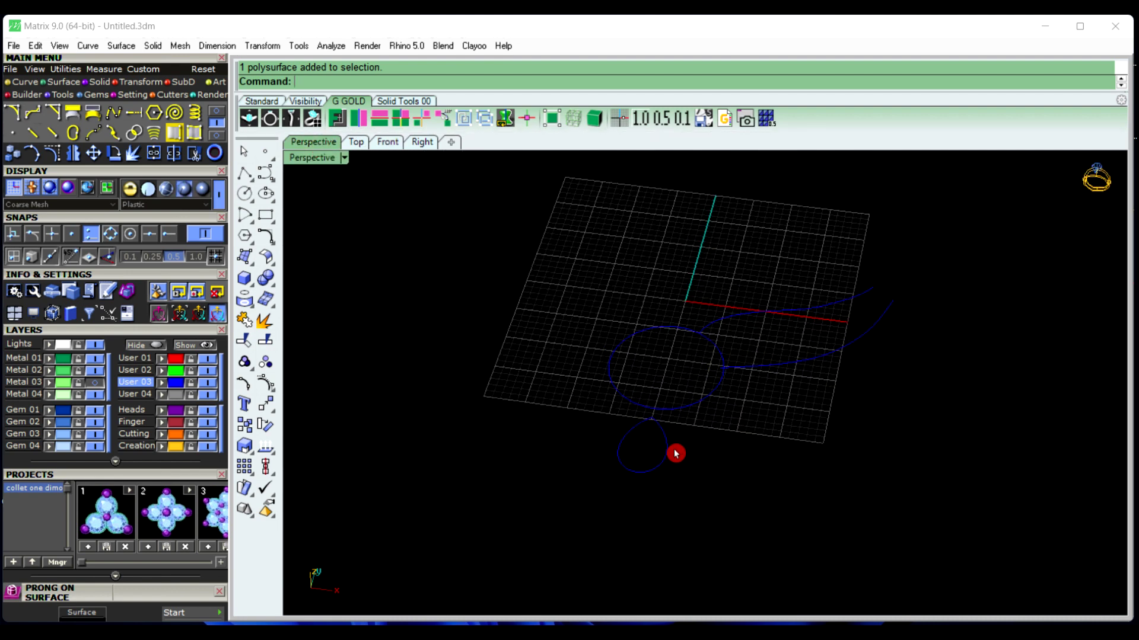
scroll(644, 477, "up", 2)
left_click(644, 477)
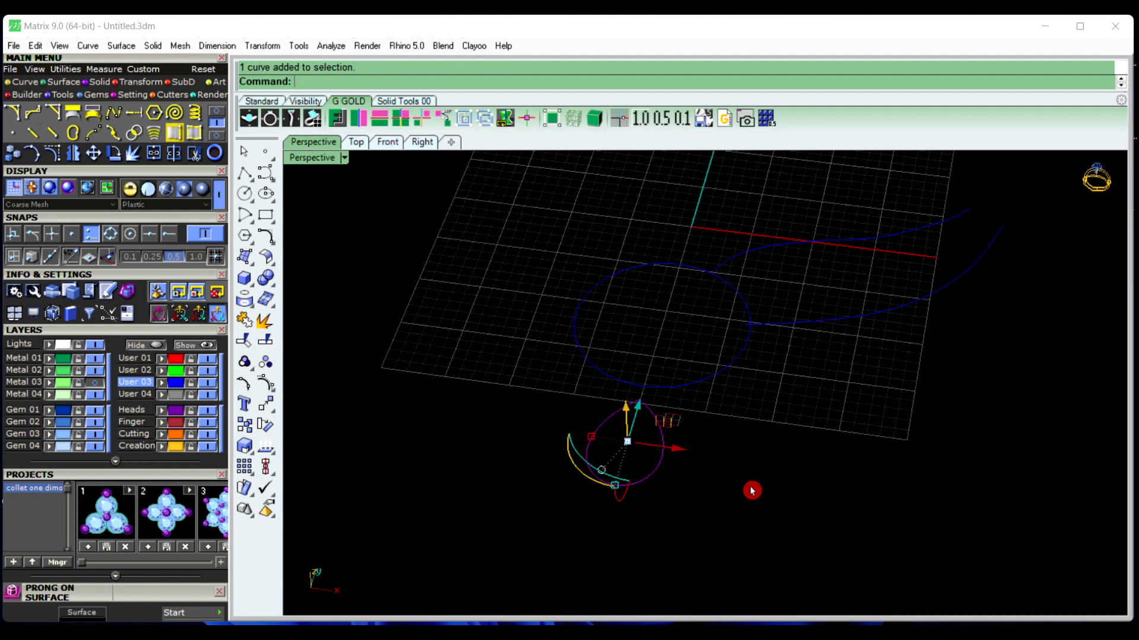
type("Offset")
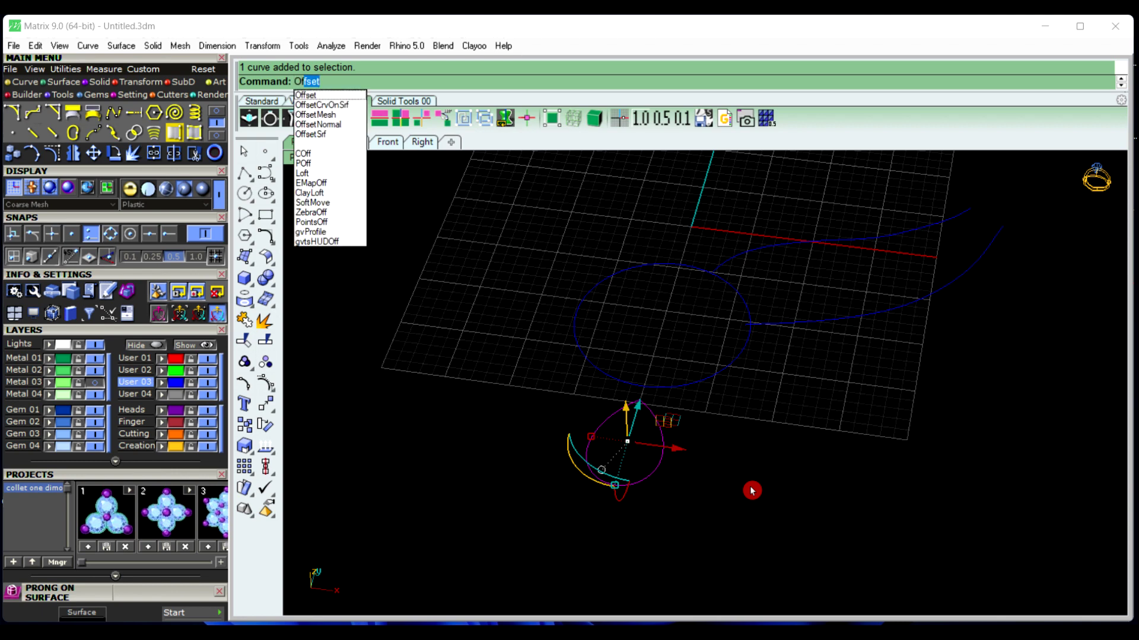
key("Return")
scroll(679, 489, "up", 5)
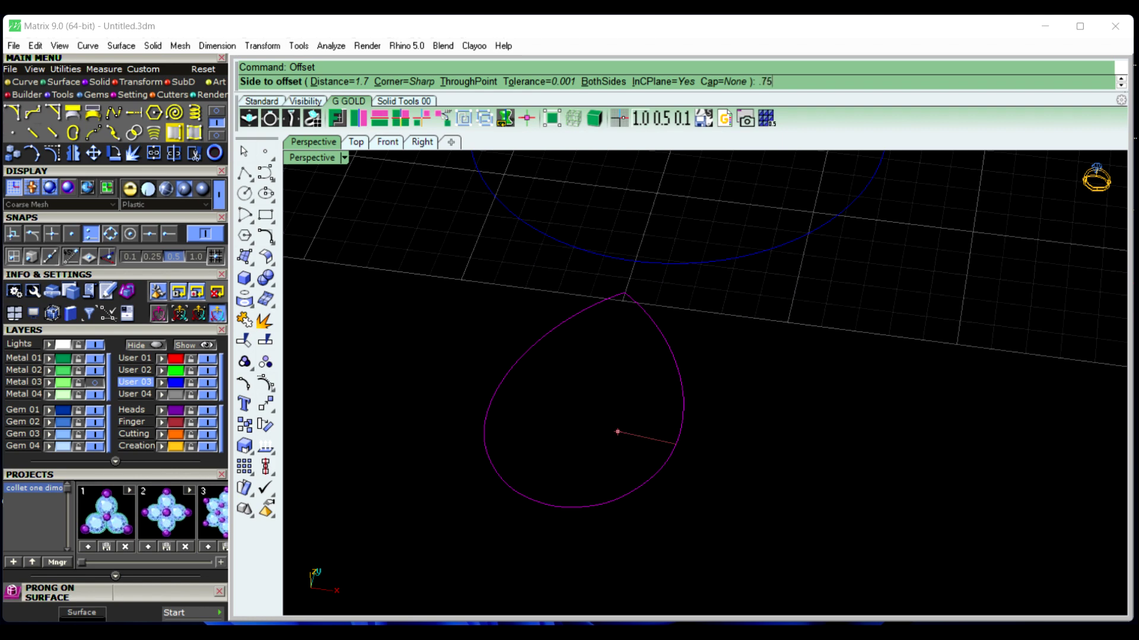
type(".75")
key("Return")
left_click(617, 433)
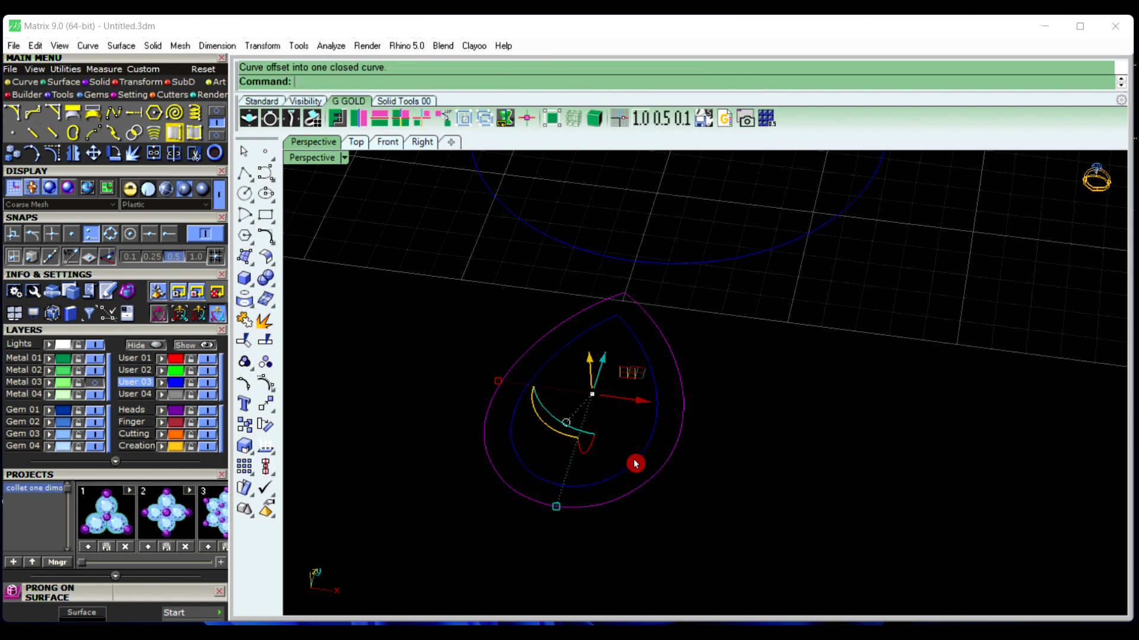
Offset the round cluster's outline curve inward by the same 0.75 mm distance
scroll(742, 415, "down", 3)
left_click(745, 341)
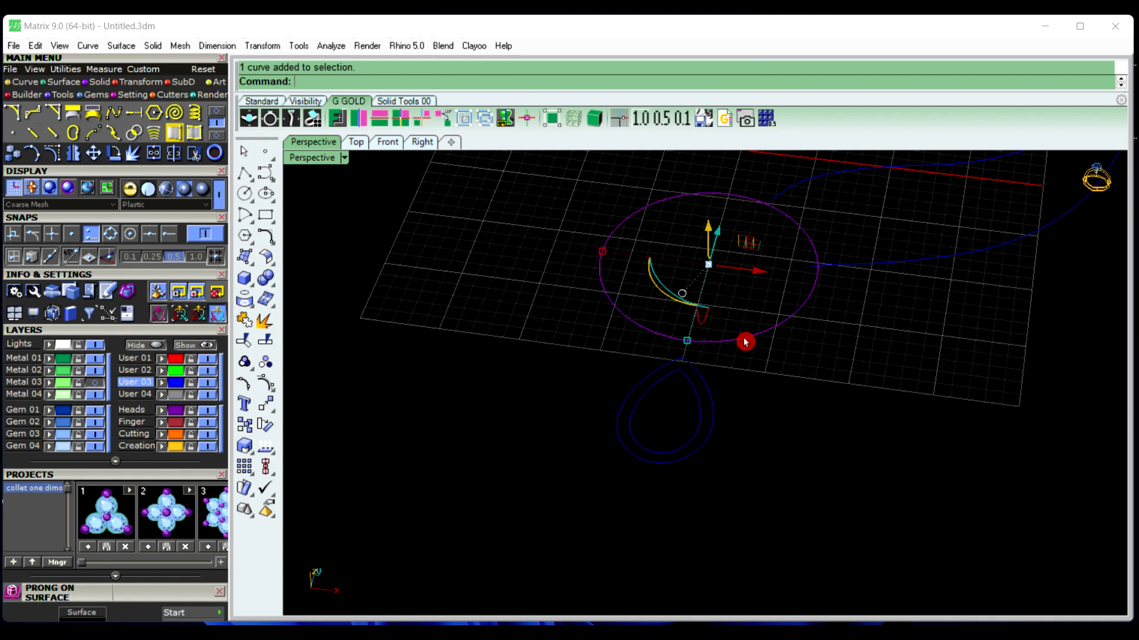
key("Return")
left_click(737, 326)
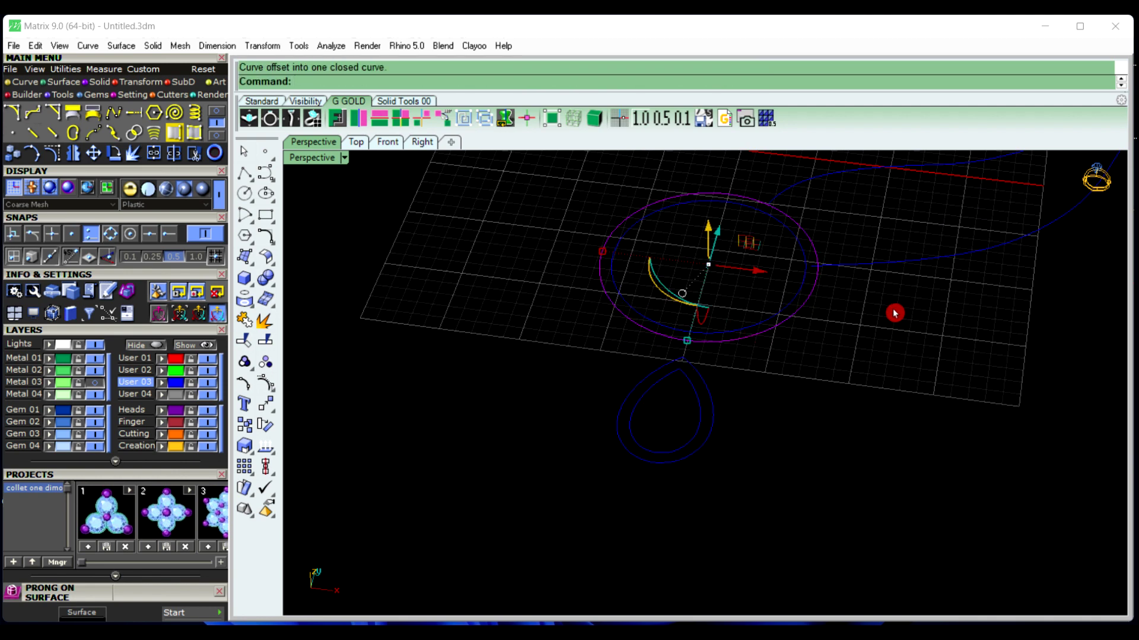
key("Return")
scroll(774, 415, "down", 3)
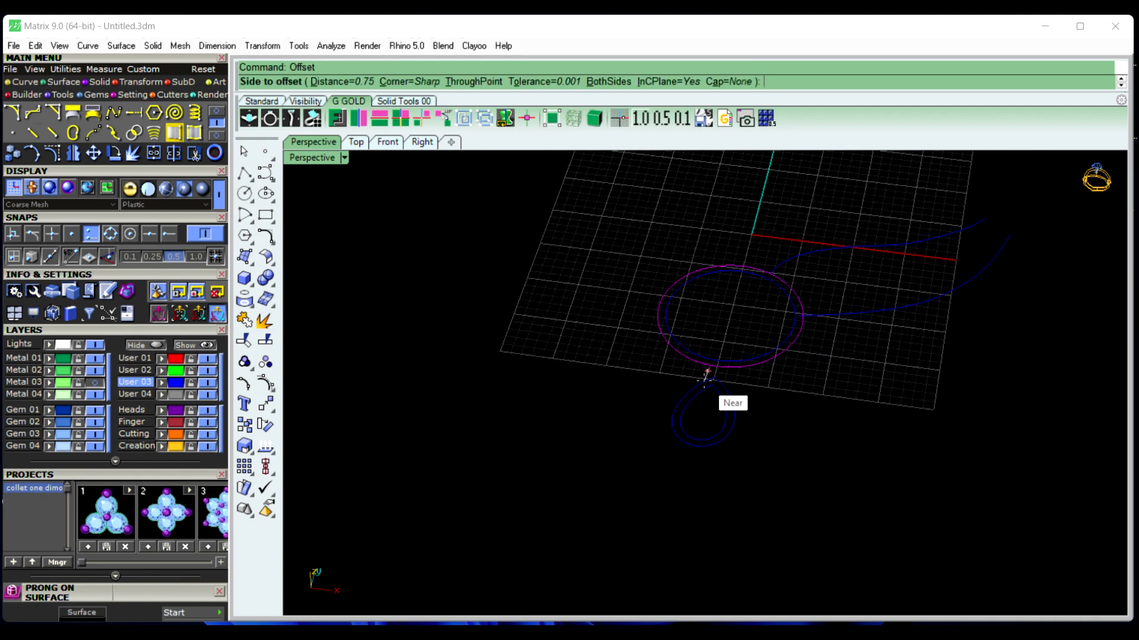
left_click(244, 153)
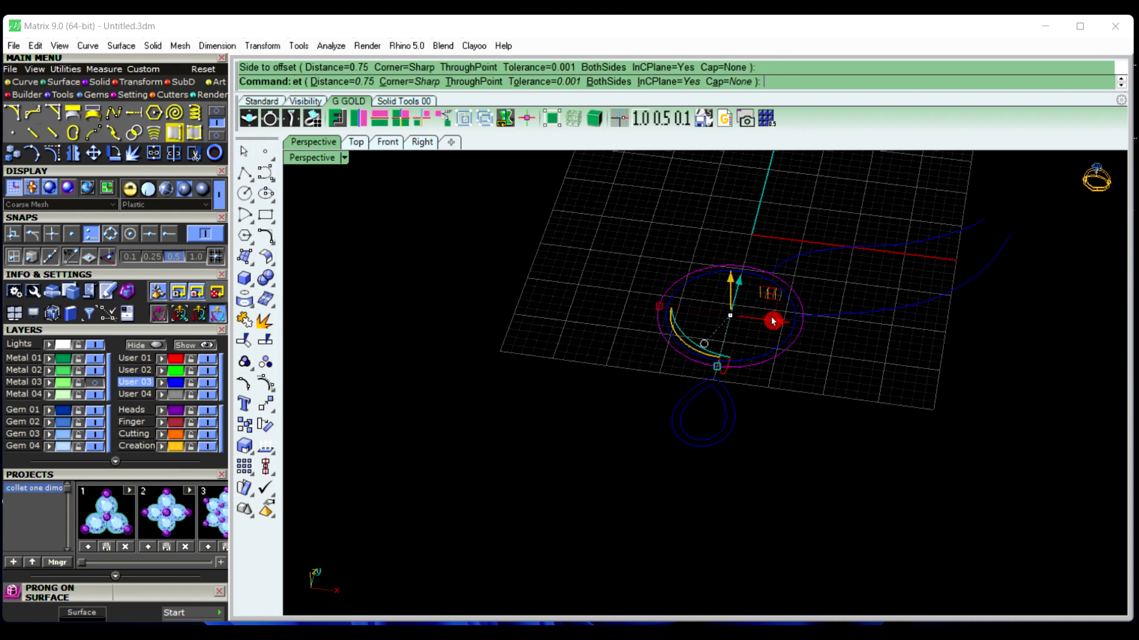
Offset the lower band curve 0.75 mm toward the upper band, and the upper band curve 0.75 mm away from the lower one
scroll(920, 321, "up", 2)
left_click(916, 303)
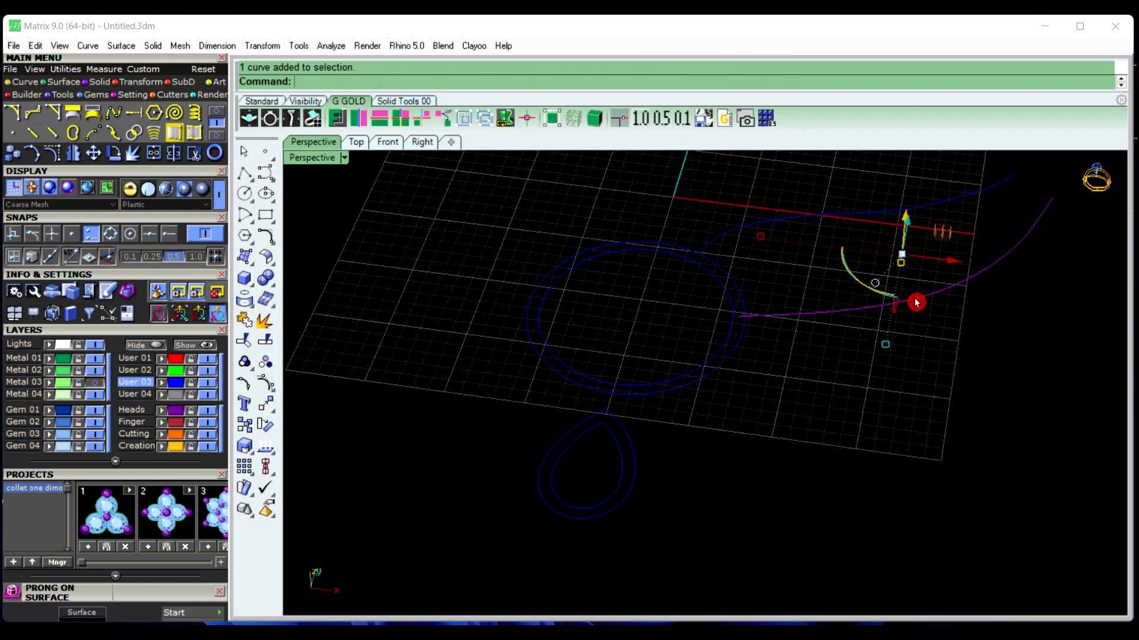
key("Return")
left_click(909, 284)
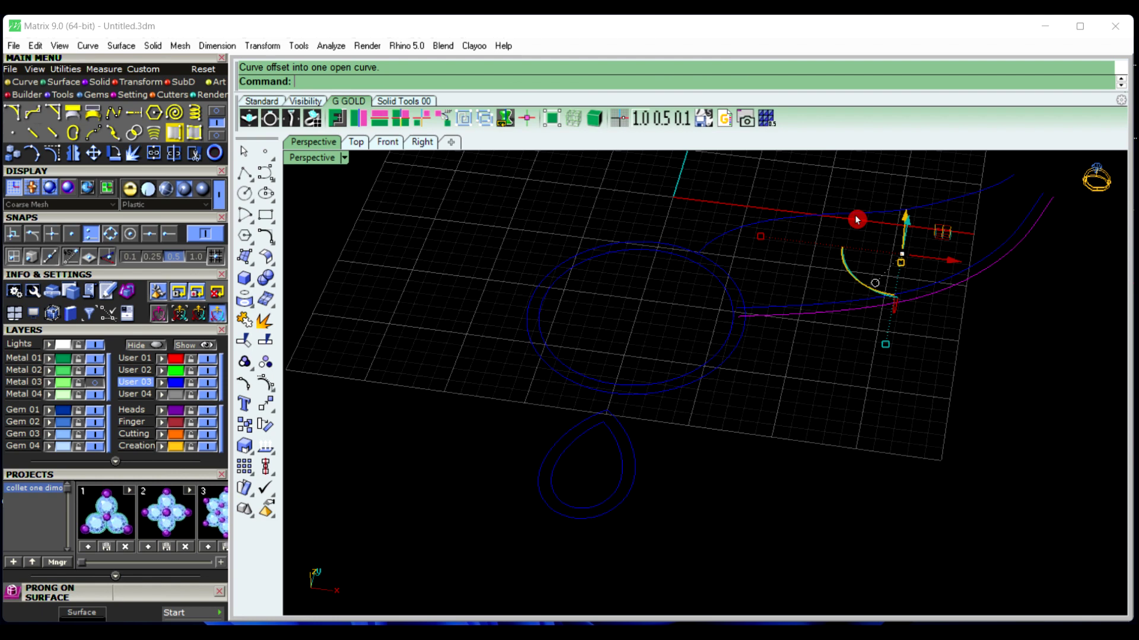
left_click(787, 219)
key("Return")
left_click(779, 202)
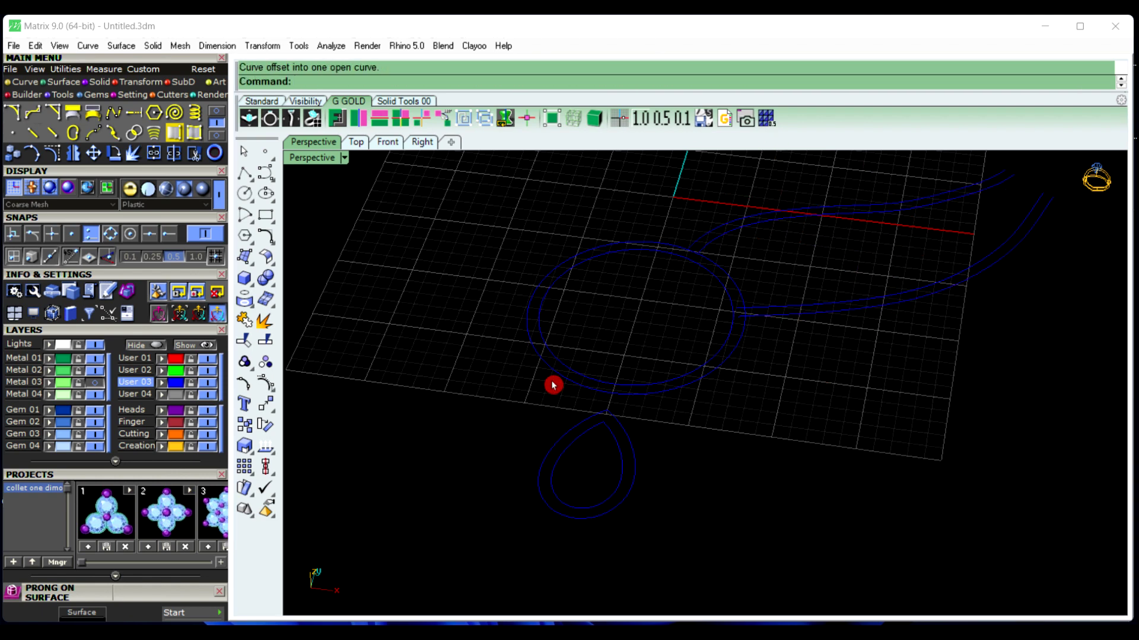
Draw a polyline joining the two upper band curves at their far end, away from the round cluster
left_click(255, 176)
scroll(920, 257, "up", 5)
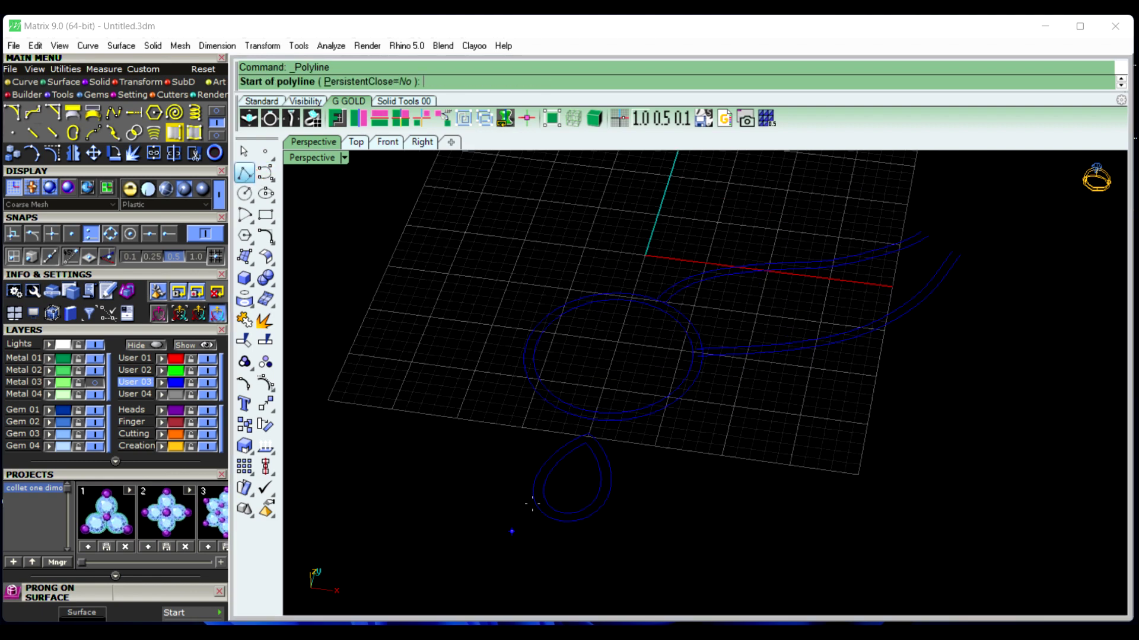
left_click(924, 217)
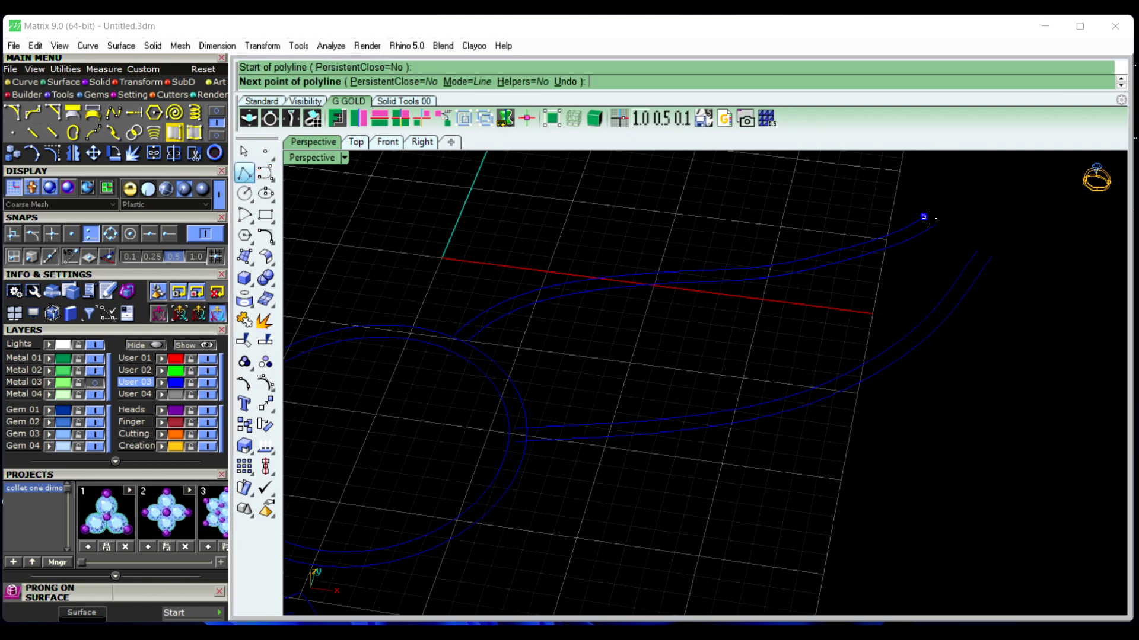
left_click(935, 223)
key("Return")
Draw a polyline joining the two upper band curves at their end beside the round cluster outline
right_click_drag(484, 356, 448, 315)
right_click(447, 315)
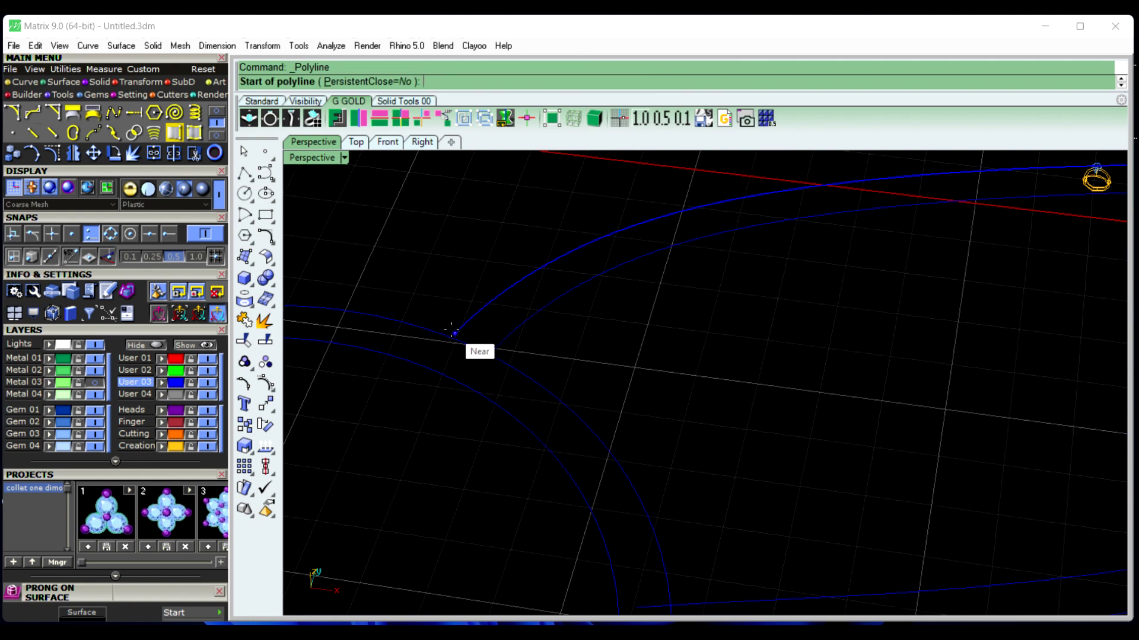
scroll(454, 330, "up", 3)
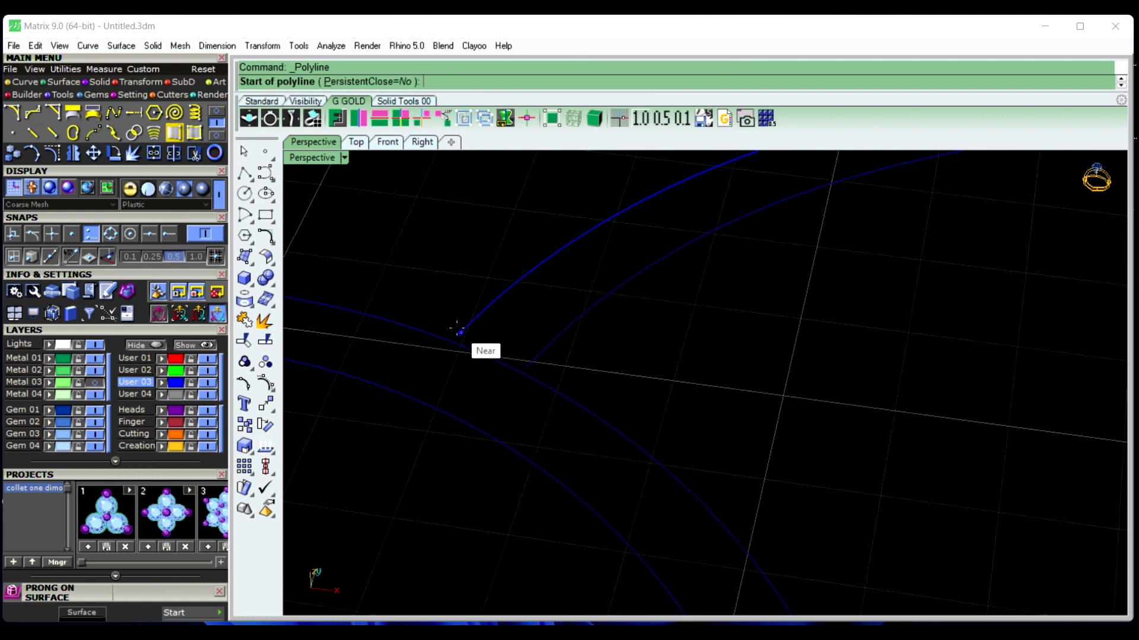
left_click(458, 332)
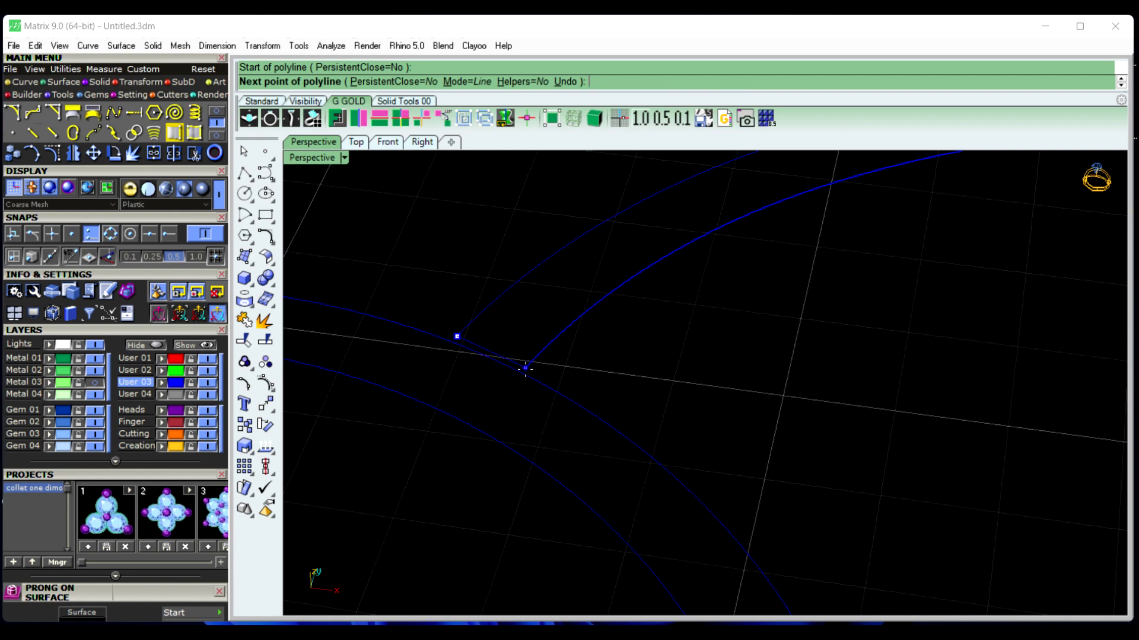
left_click(526, 369)
right_click(562, 381)
scroll(531, 368, "down", 5)
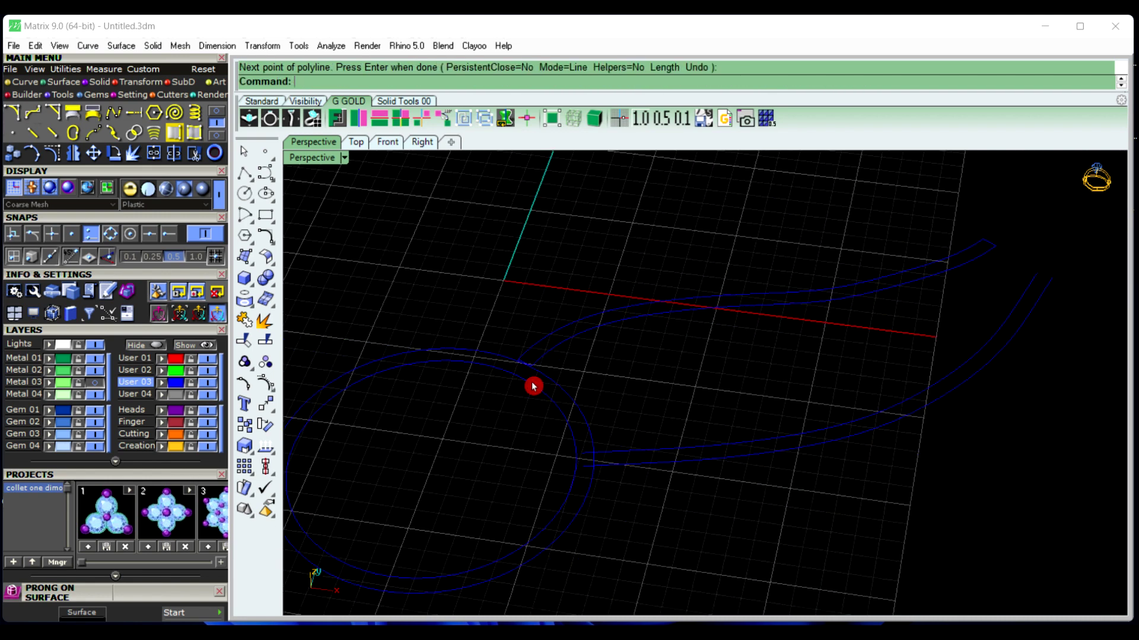
Draw a polyline joining the two lower band curves at their end inside the round cluster's outline ring
scroll(564, 488, "up", 5)
right_click(689, 321)
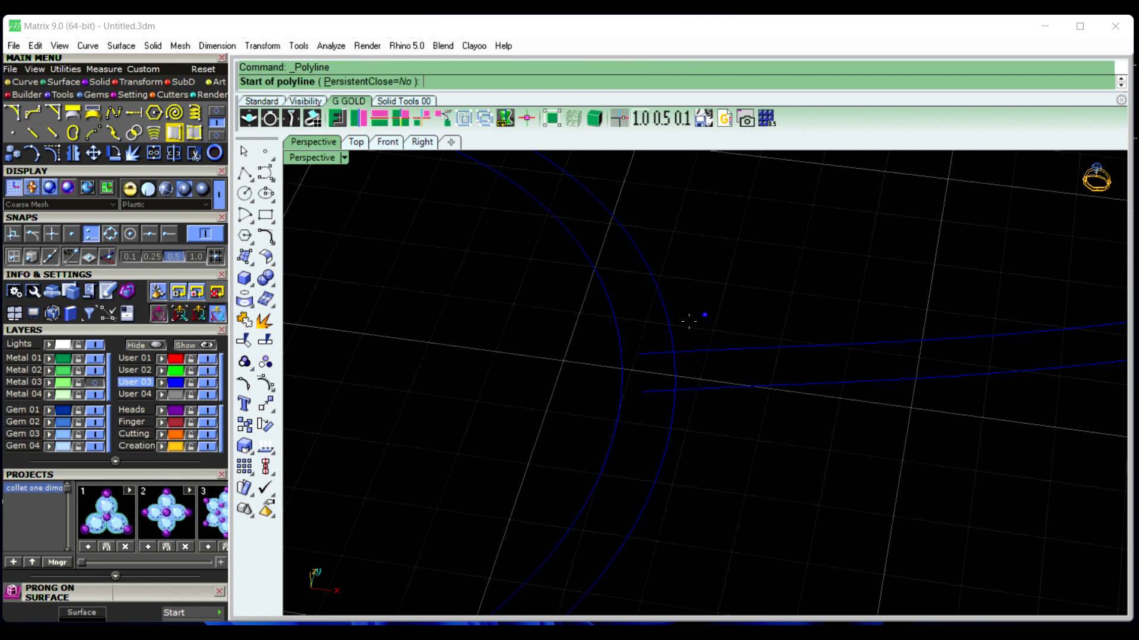
left_click(639, 354)
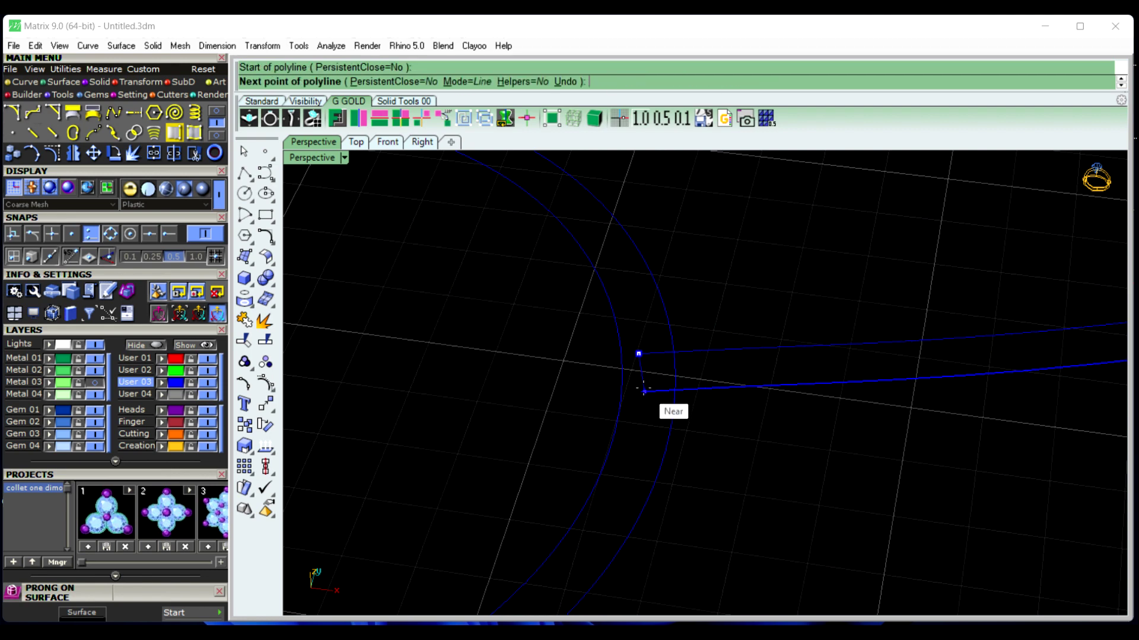
left_click(642, 389)
right_click(641, 435)
scroll(640, 434, "down", 5)
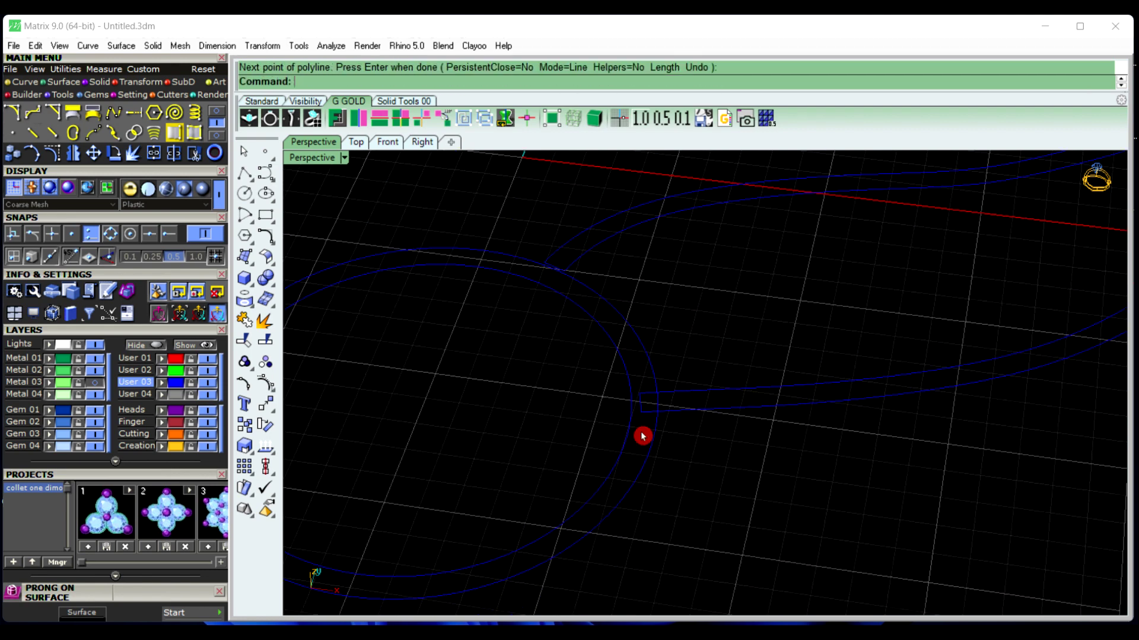
Sweep a surface along the two upper band curves with Sweep2, using the joining lines at both ends as cross sections
right_click_drag(650, 425, 691, 466)
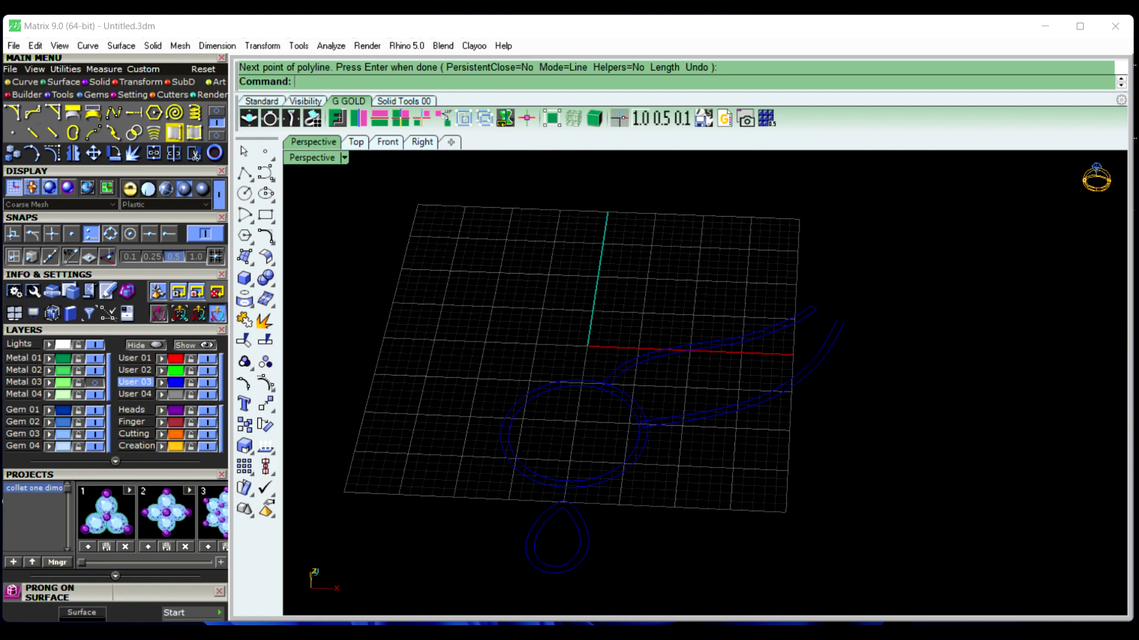
right_click(729, 407)
scroll(712, 368, "up", 4)
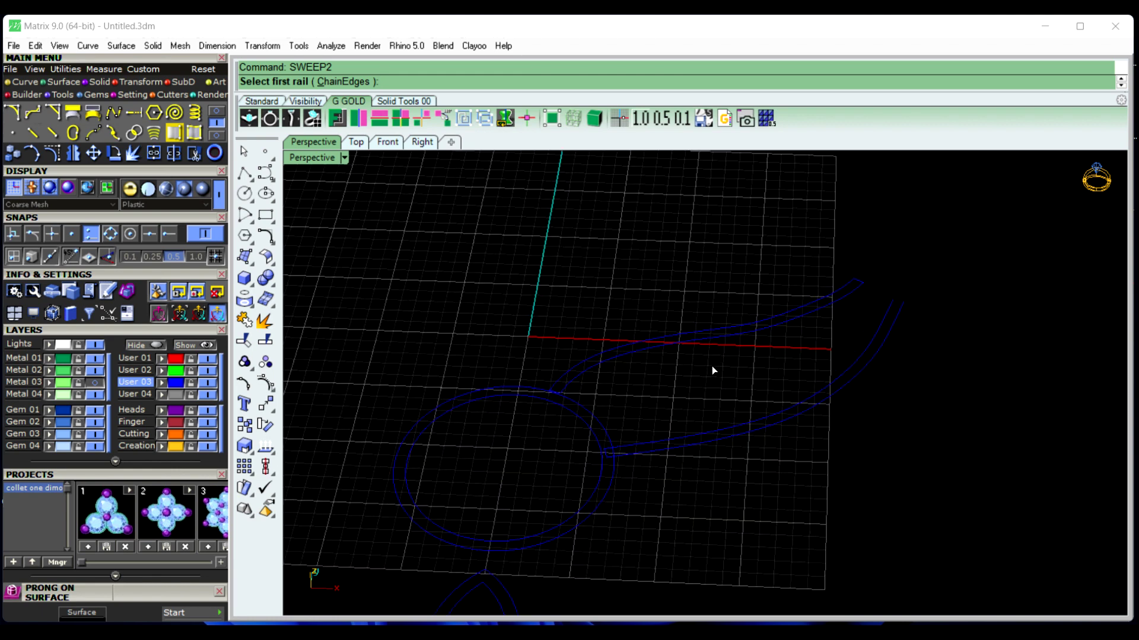
left_click(704, 332)
left_click(700, 342)
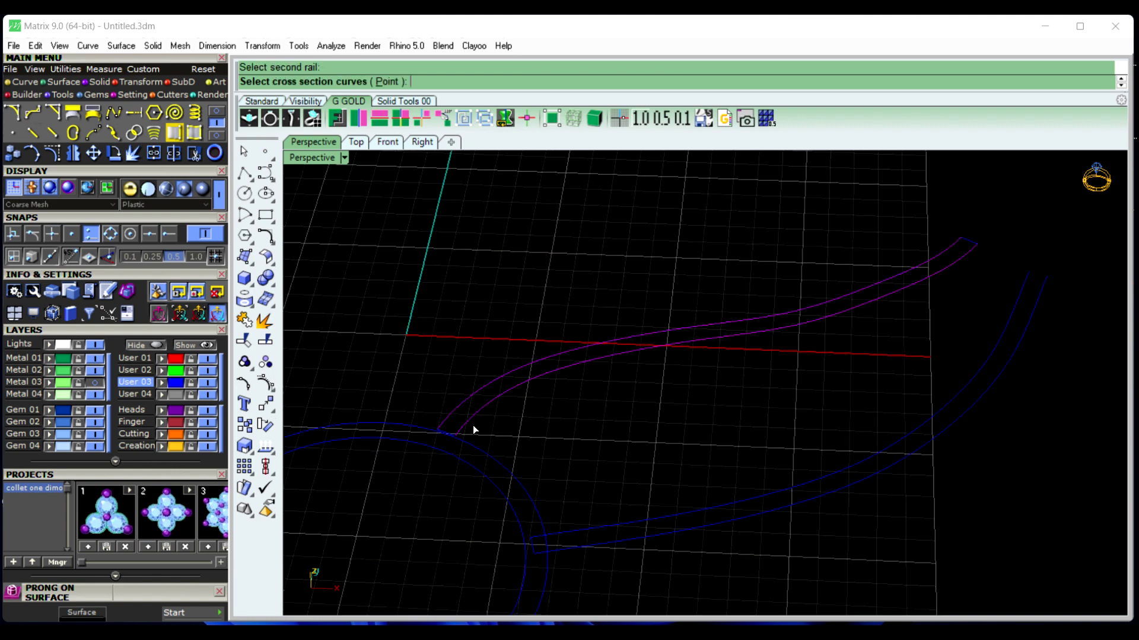
left_click(446, 432)
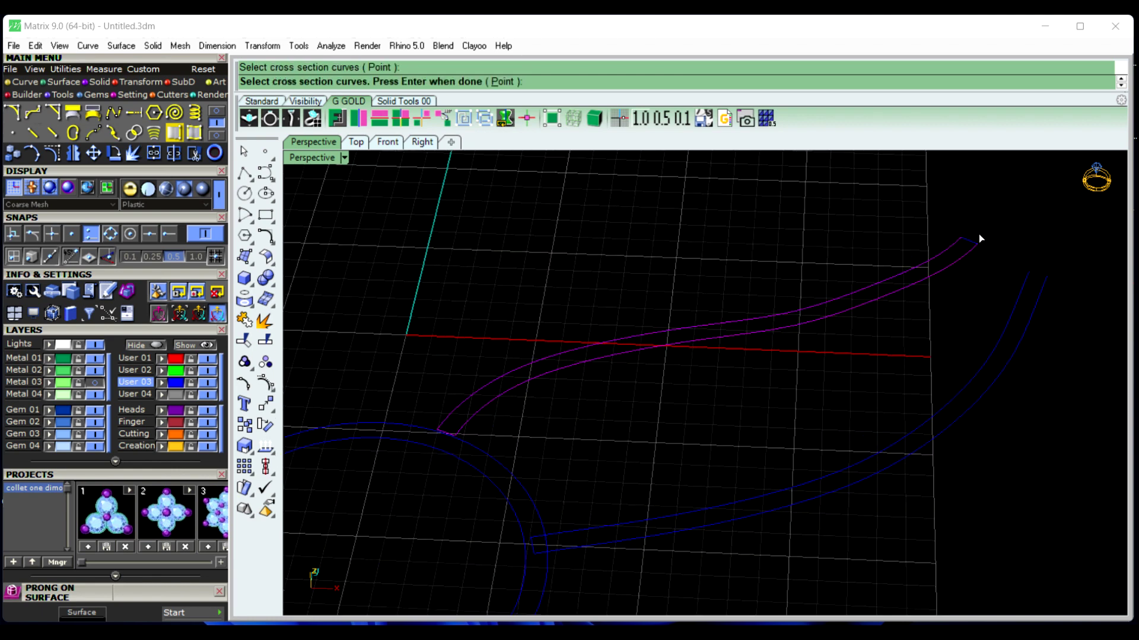
left_click(973, 241)
right_click(913, 400)
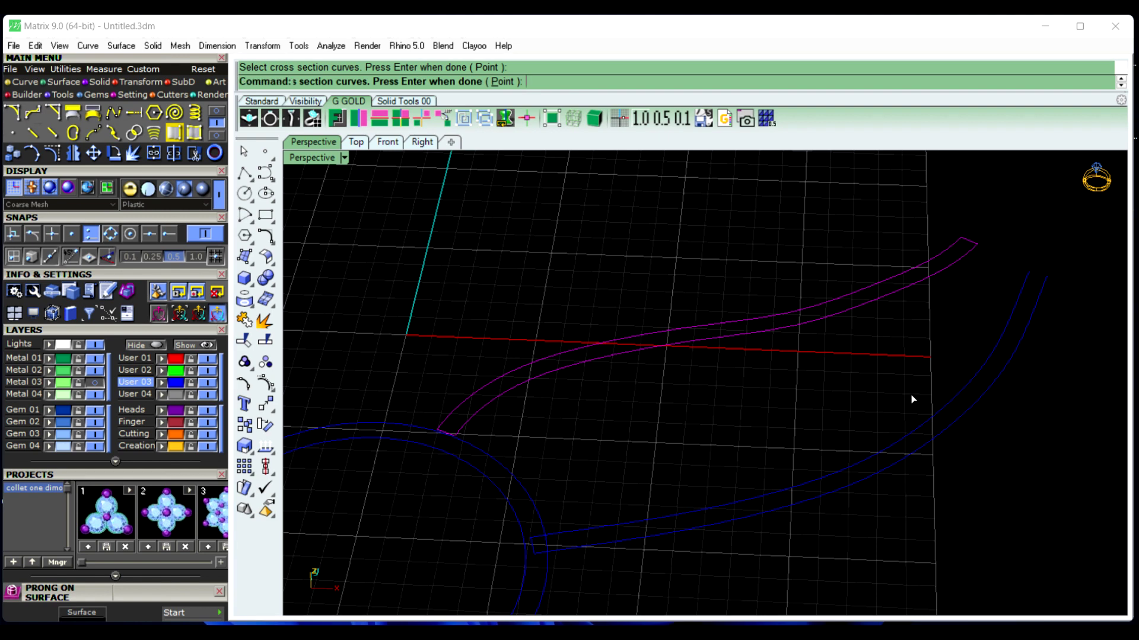
key("Return")
right_click(790, 465)
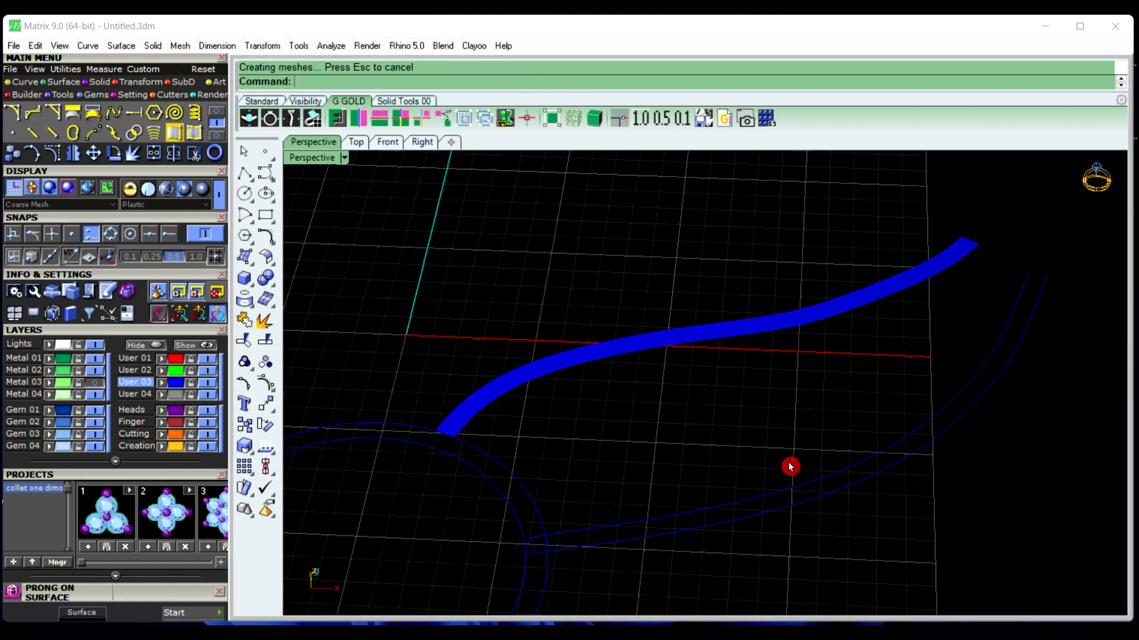
left_click(798, 484)
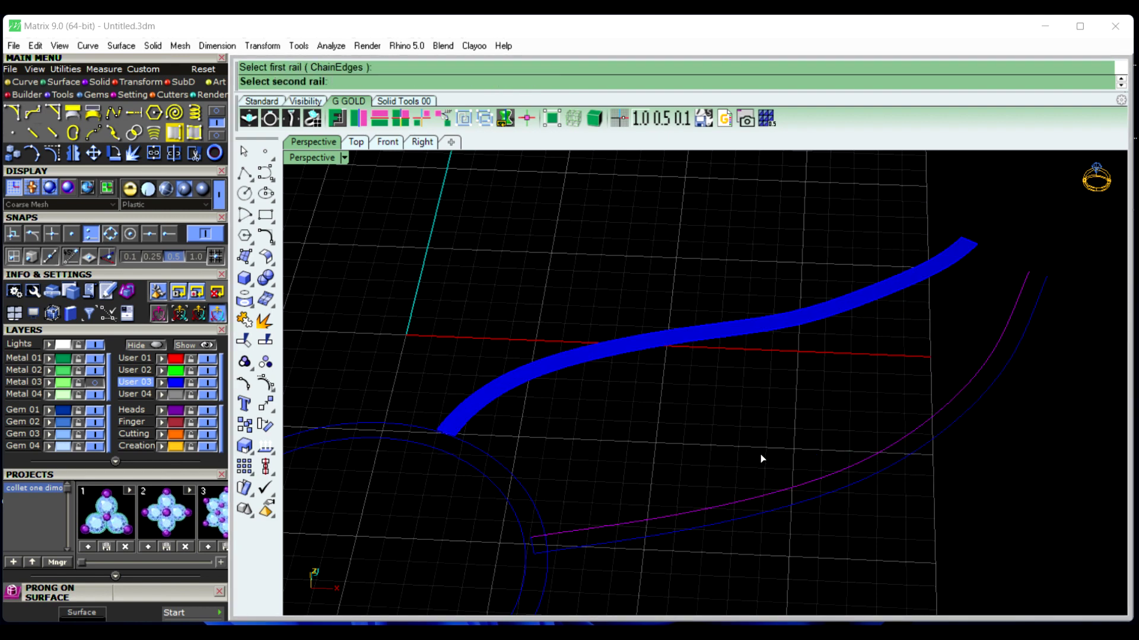
left_click(255, 208)
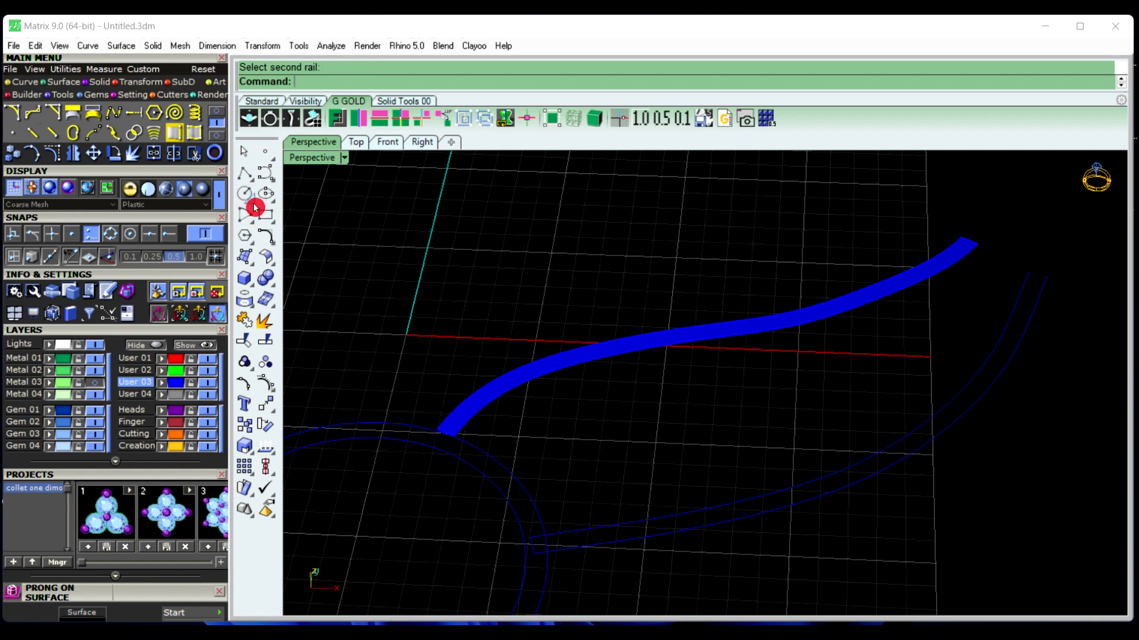
Draw a polyline joining the two lower band curves at their far end, away from the round cluster outline
left_click(244, 173)
left_click(1033, 264)
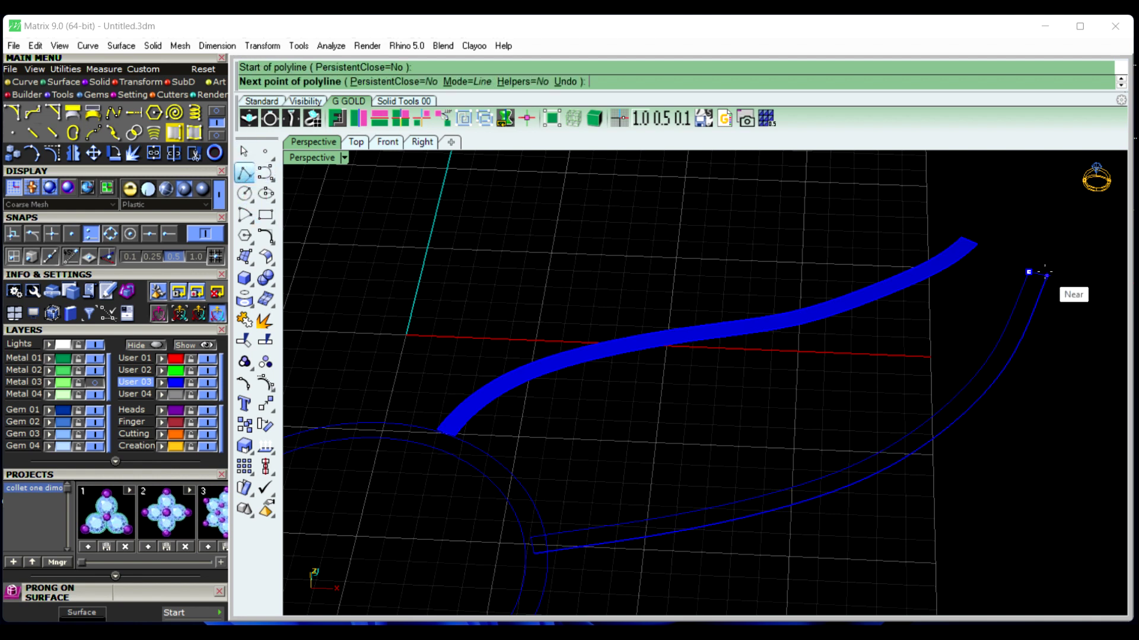
left_click(1046, 274)
right_click(871, 350)
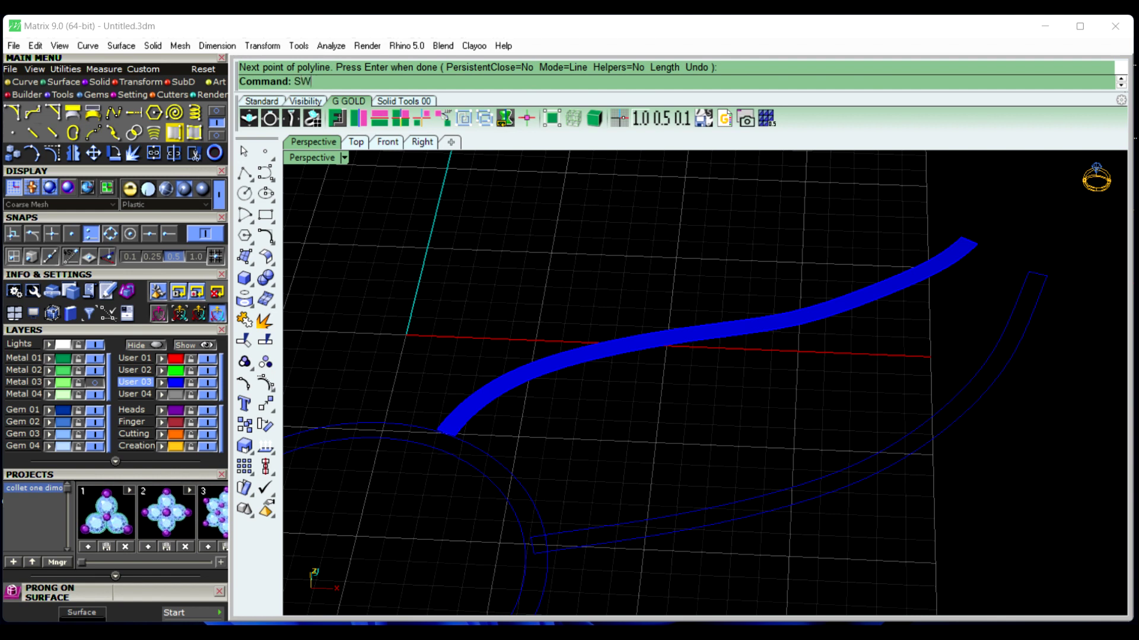
Sweep a surface along the two lower band curves with Sweep2, using the joining lines at both ends as cross sections
type("SW2")
key("Return")
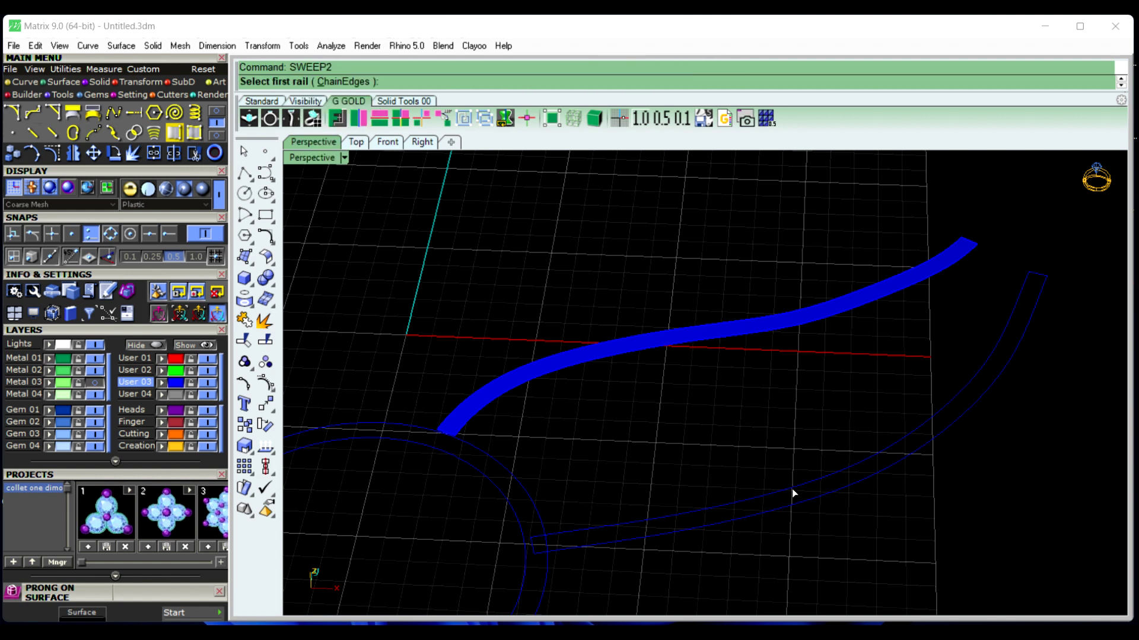
left_click(792, 488)
left_click(797, 503)
left_click(534, 546)
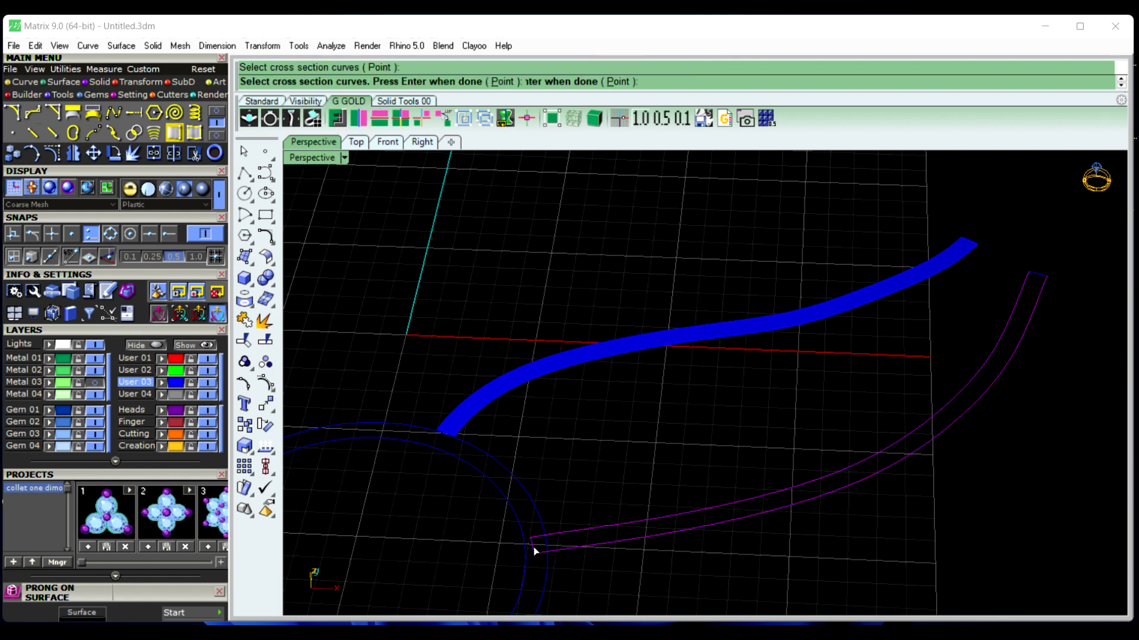
left_click(1038, 278)
key("Return")
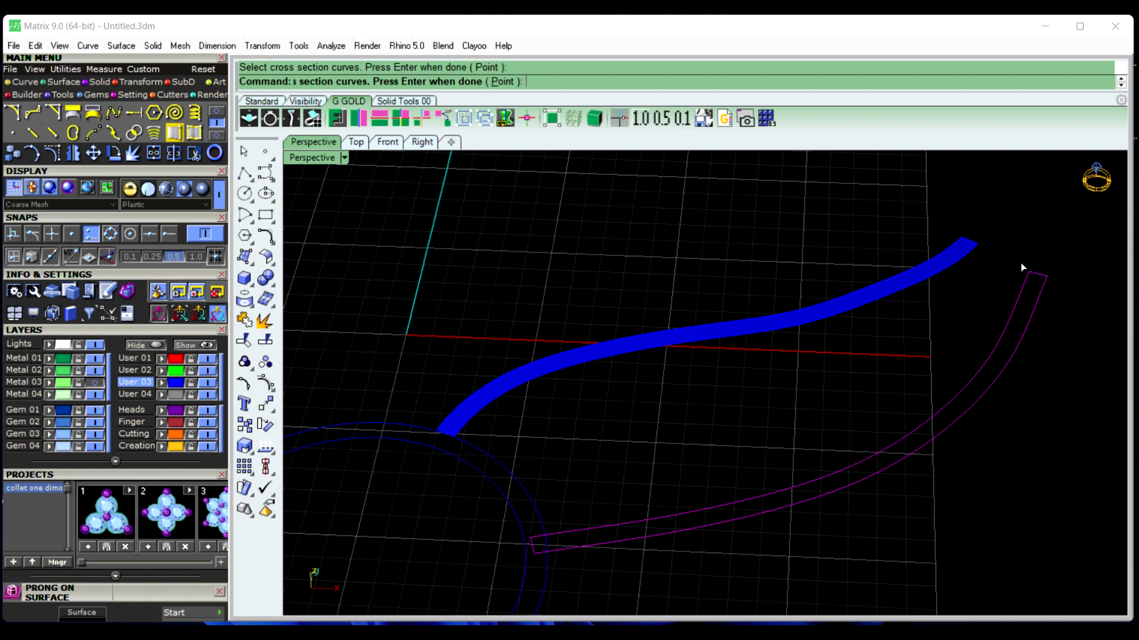
left_click(896, 454)
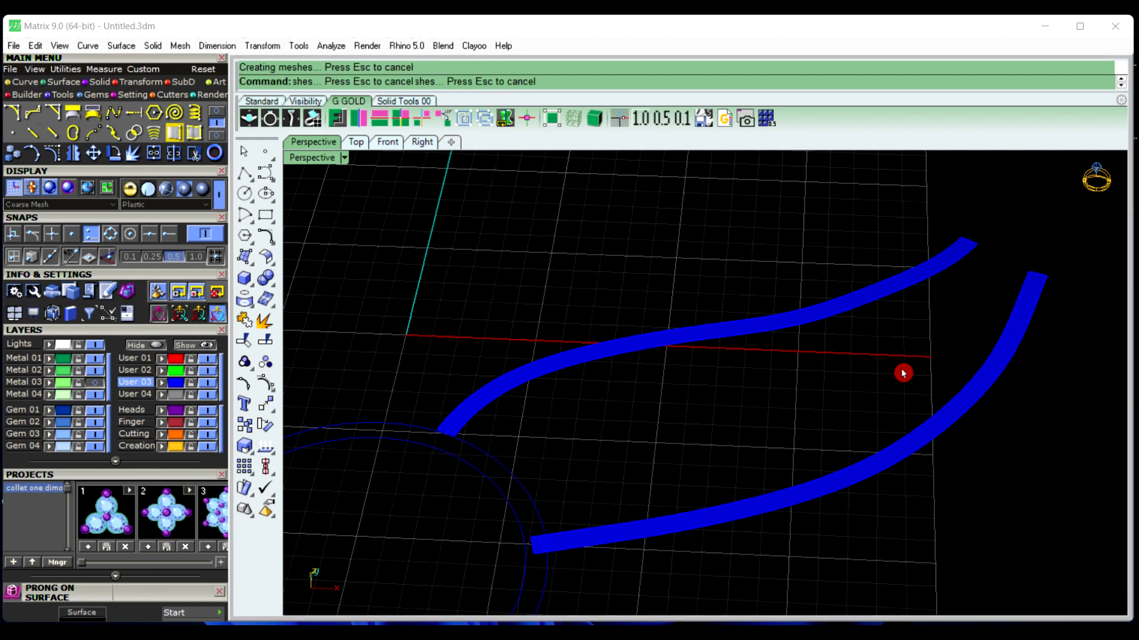
Extrude the two round cluster outline curves straight by -0.5 mm as a solid ring
scroll(902, 374, "down", 6)
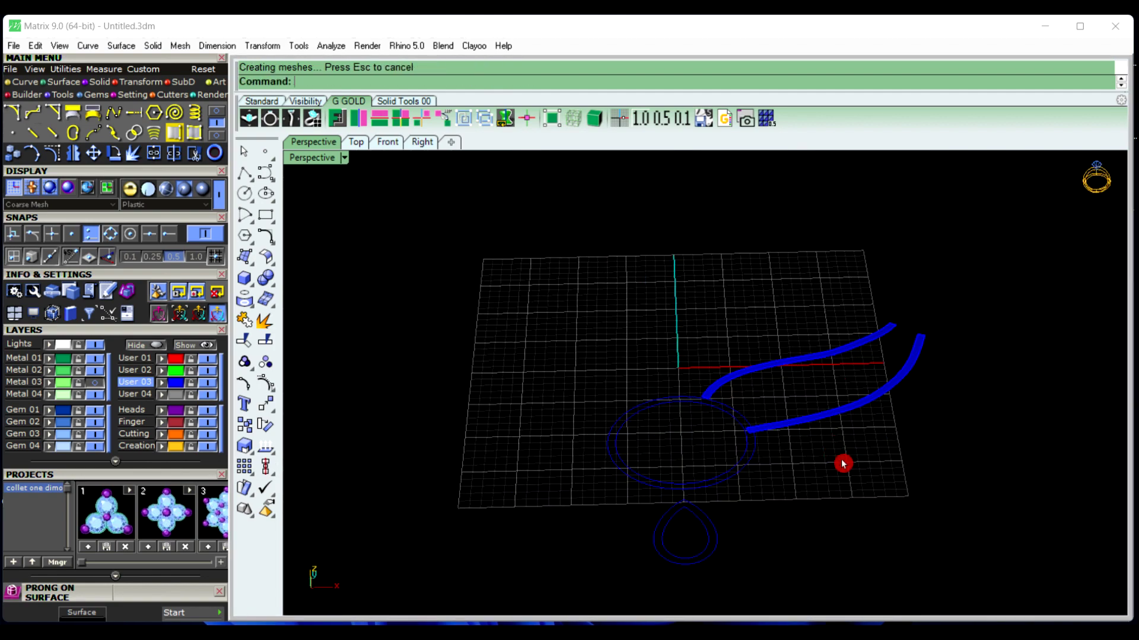
scroll(777, 488, "up", 8)
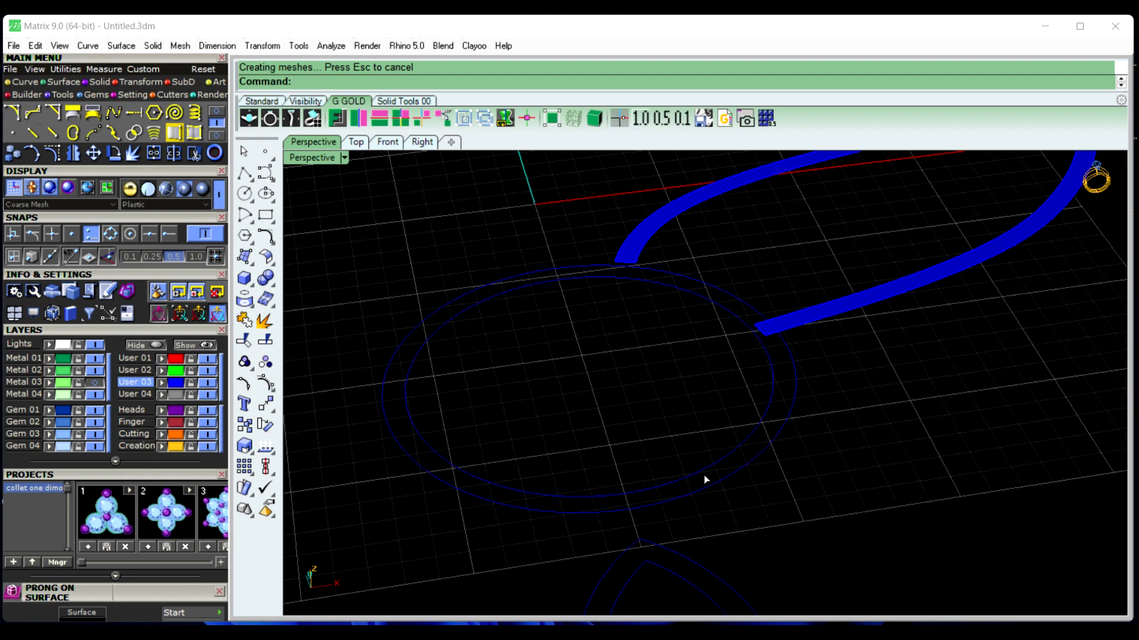
left_click(706, 479)
left_click(716, 493, "shift")
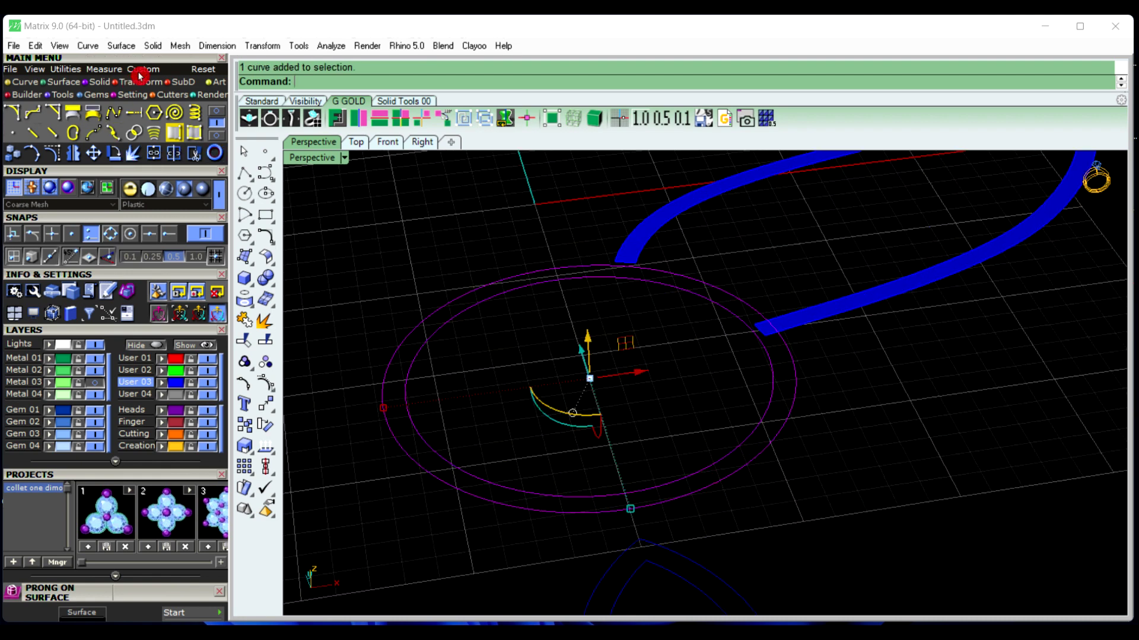
left_click(151, 45)
mouse_move(272, 390)
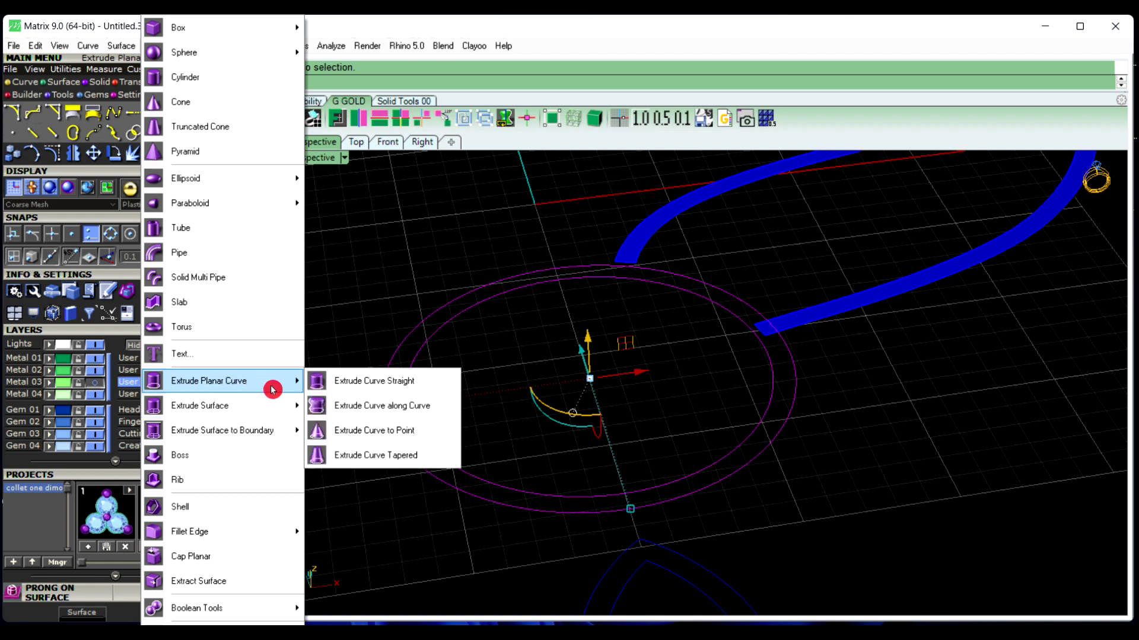
left_click(344, 382)
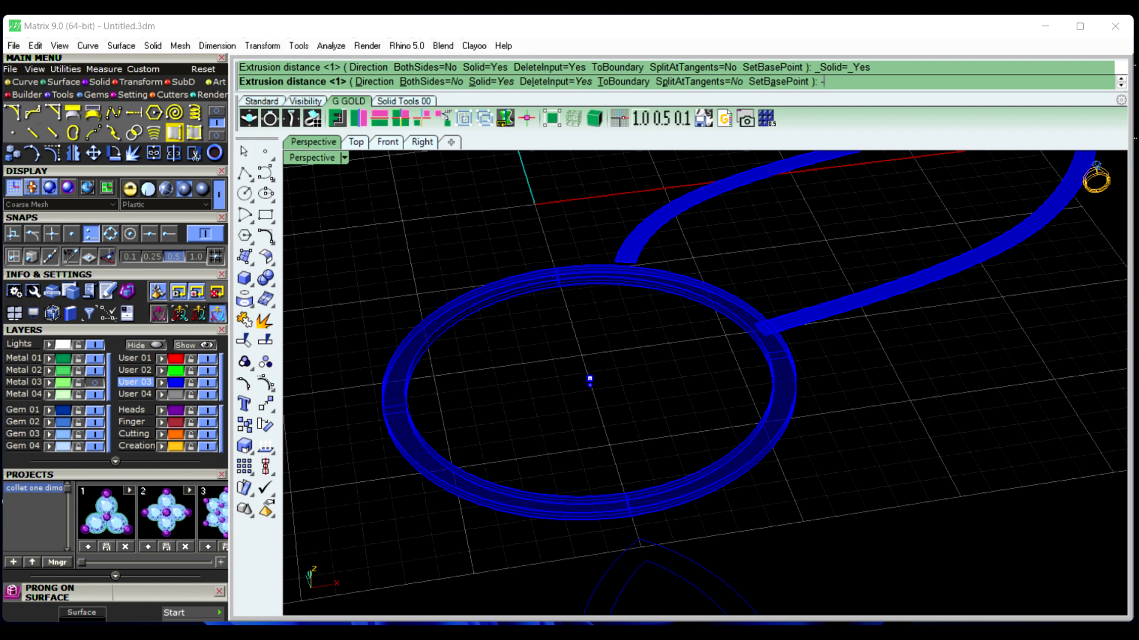
key("Return")
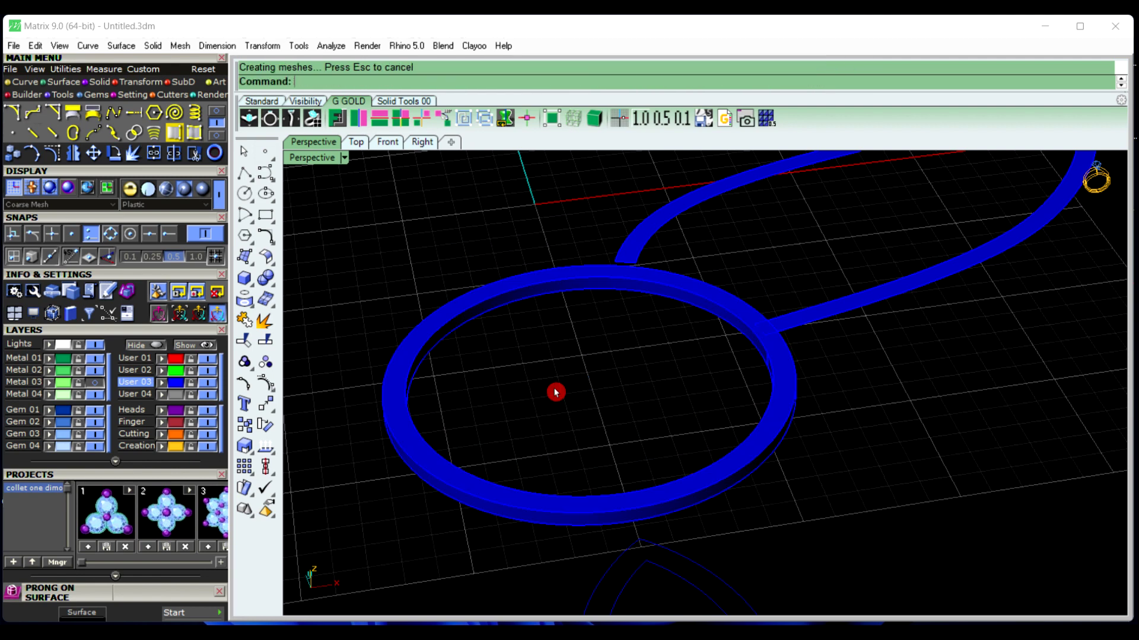
Extrude the inner and outer drop outline curves straight by -0.5 mm as a solid
scroll(556, 392, "down", 6)
left_click(582, 513)
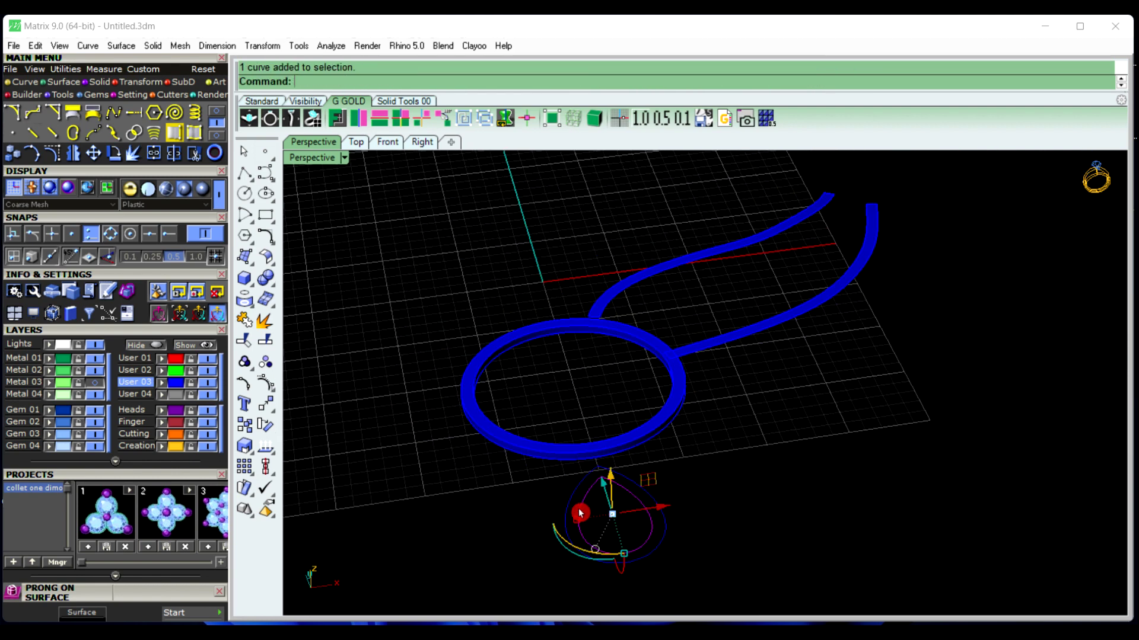
left_click(567, 506, "shift")
right_click(567, 506)
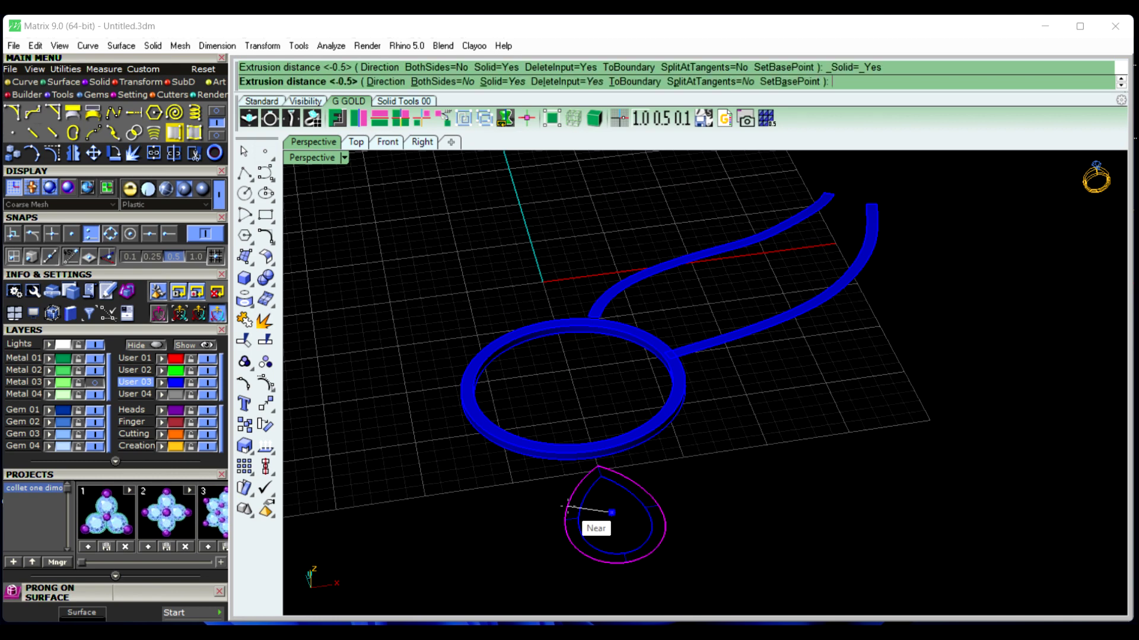
key("Return")
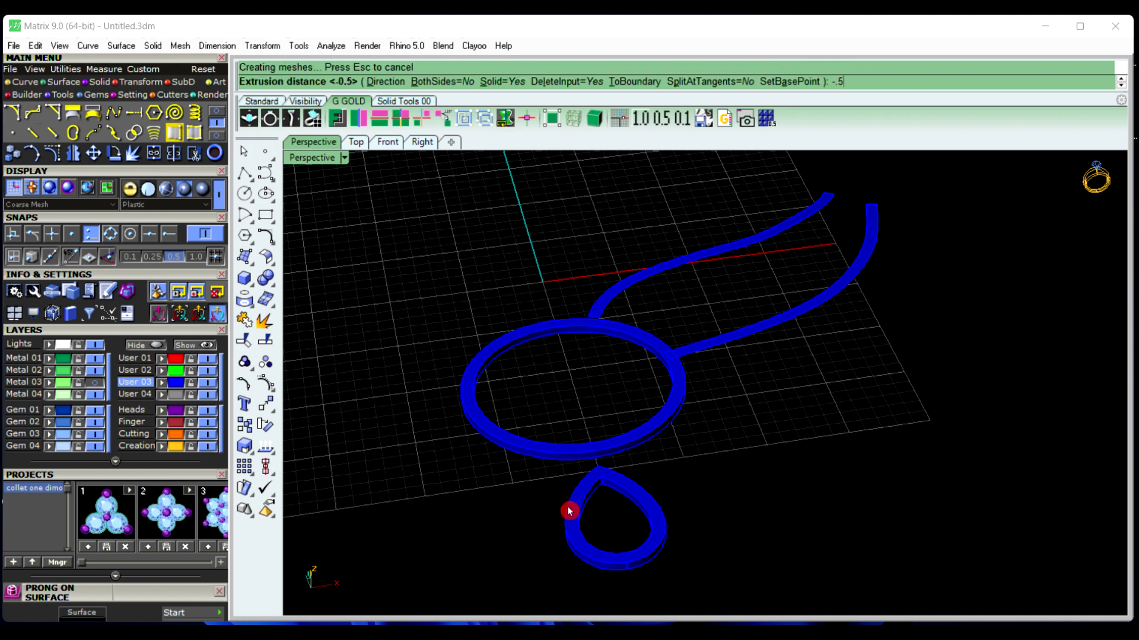
Offset both band surfaces downward 0.5 mm with OffsetSrf as solids
scroll(651, 488, "down", 4)
scroll(755, 323, "up", 5)
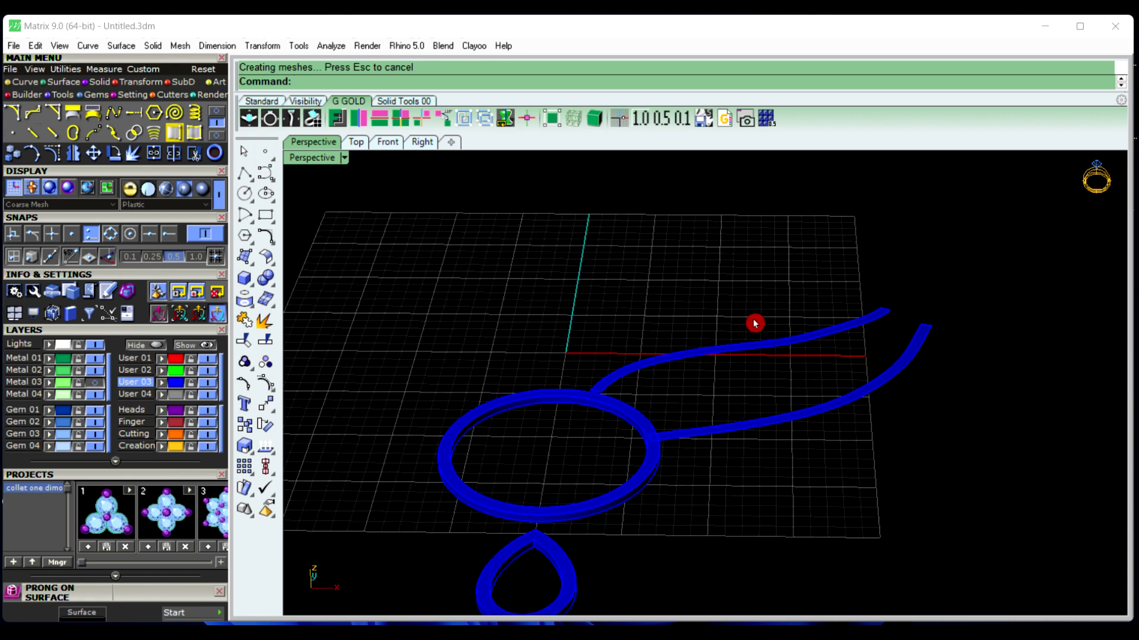
left_click(753, 354)
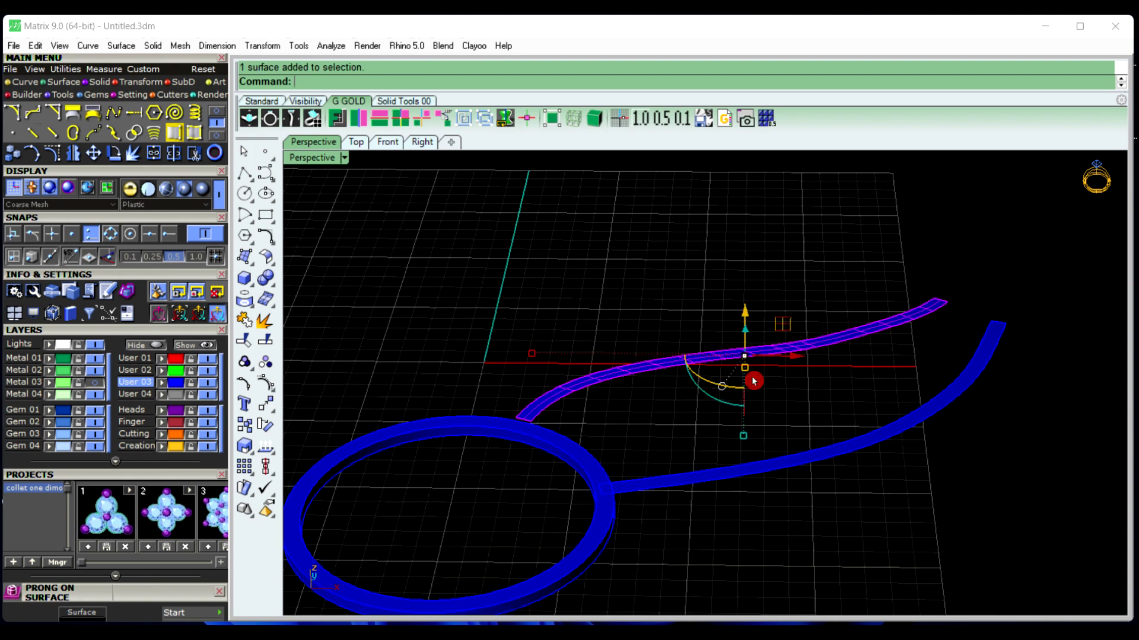
left_click(767, 473, "shift")
left_click(816, 518)
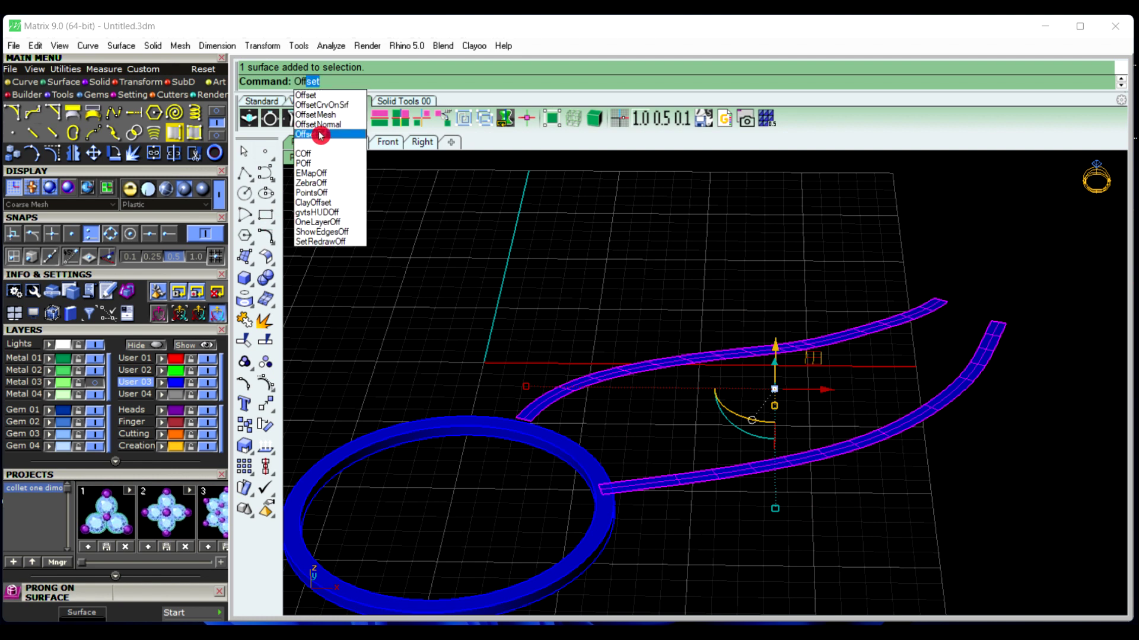
left_click(323, 132)
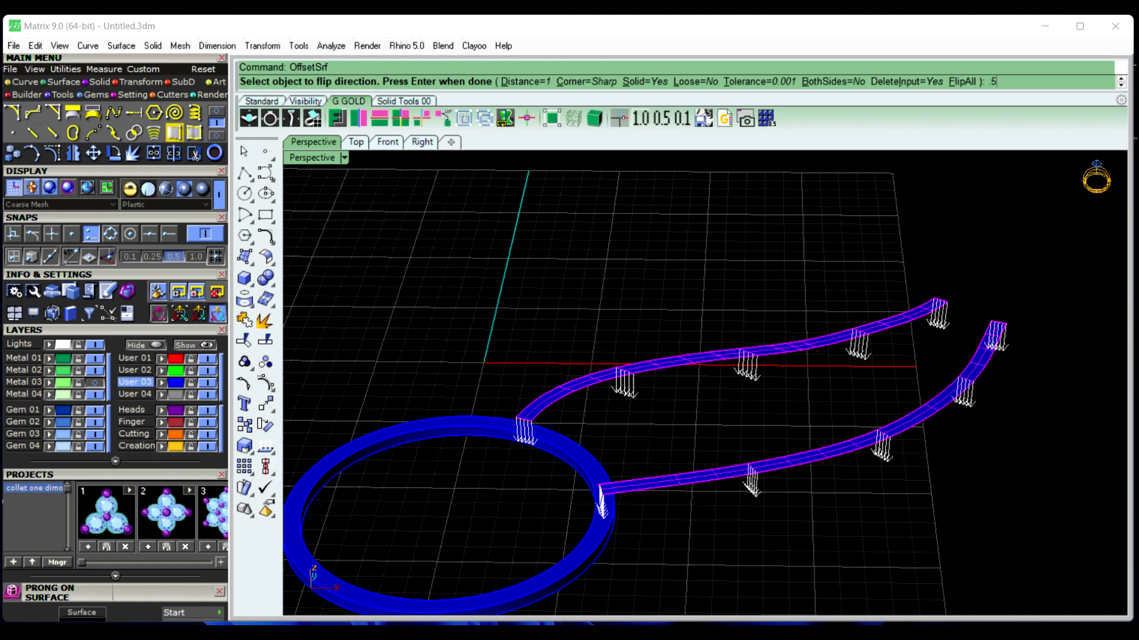
type(".5")
key("Return")
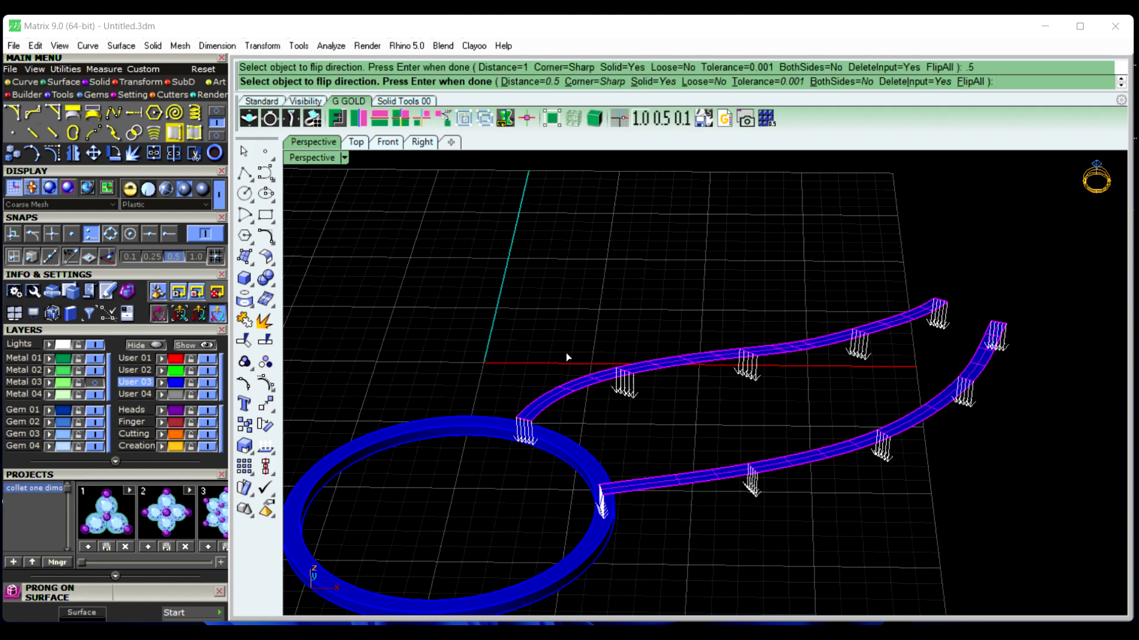
key("Return")
Show all hidden pendant parts together with the lower frame
right_click_drag(565, 353, 562, 511)
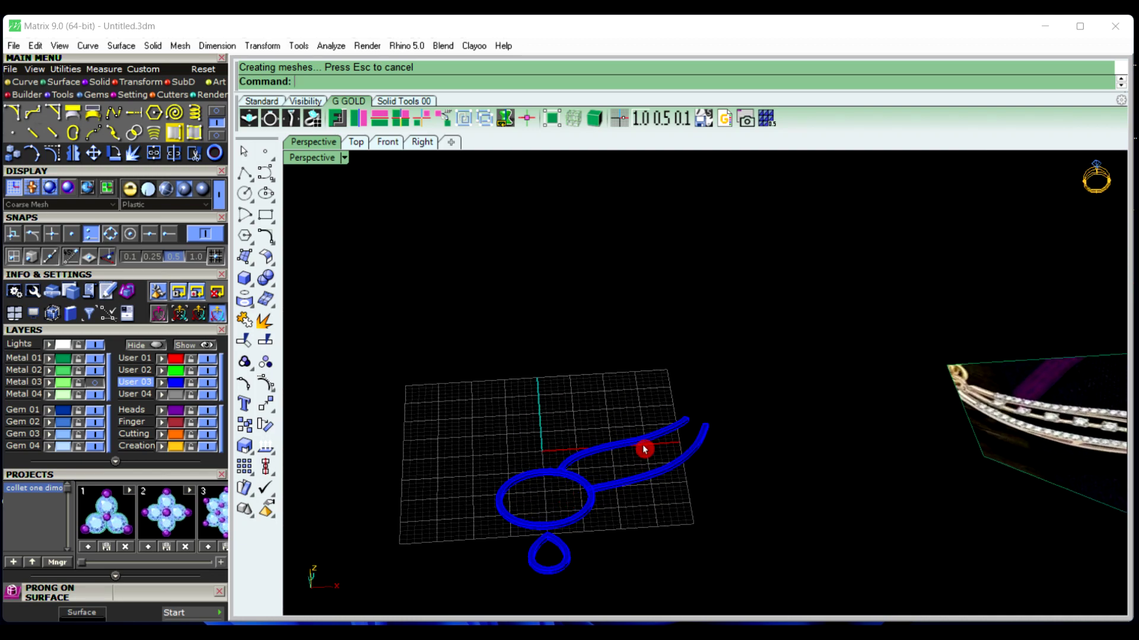
right_click_drag(580, 517, 550, 244)
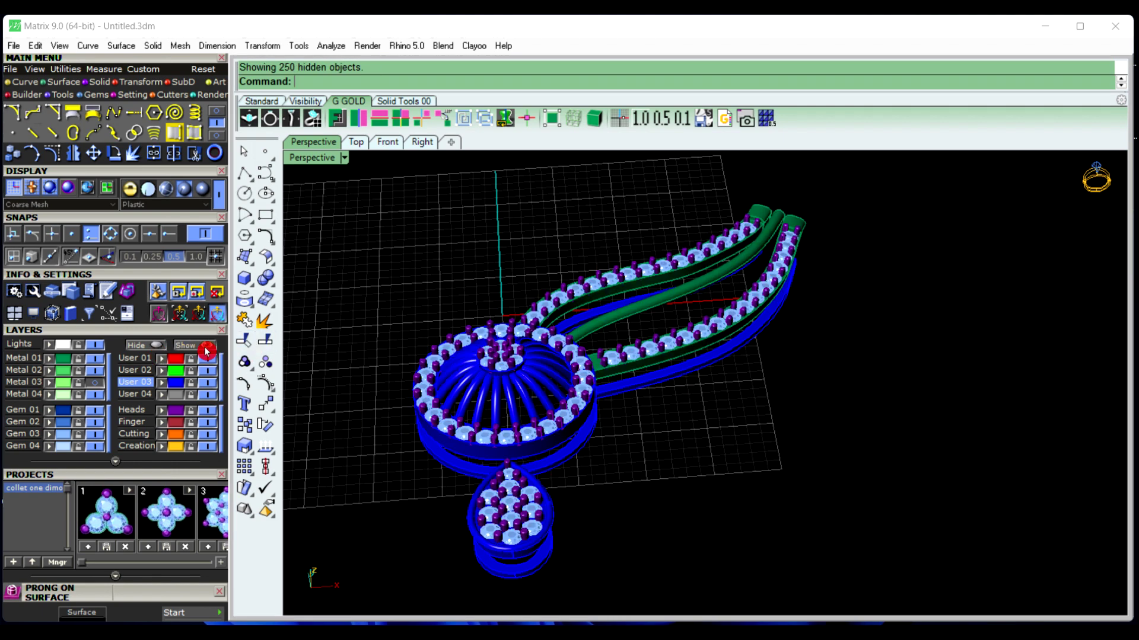
Examine from the side and from above how the lower frame sits beneath the cluster, drop and bands
right_click_drag(782, 466, 554, 376)
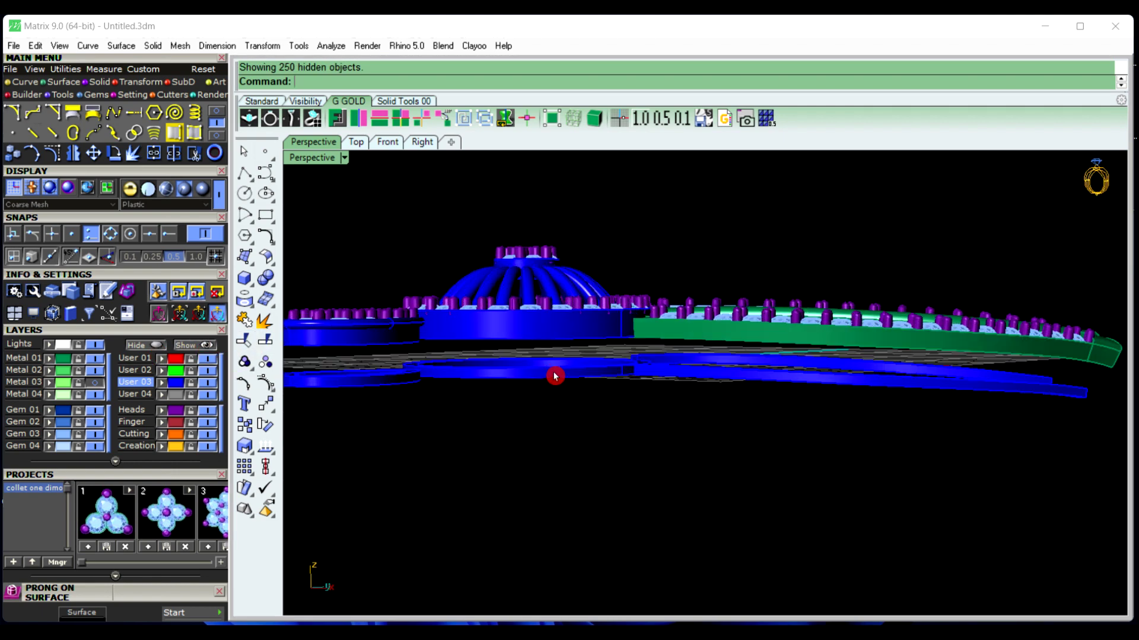
right_click_drag(750, 344, 466, 405)
right_click_drag(749, 342, 1028, 458)
scroll(865, 417, "up", 3)
right_click_drag(865, 416, 692, 390)
scroll(693, 390, "down", 2)
right_click_drag(816, 435, 742, 486)
scroll(742, 486, "up", 4)
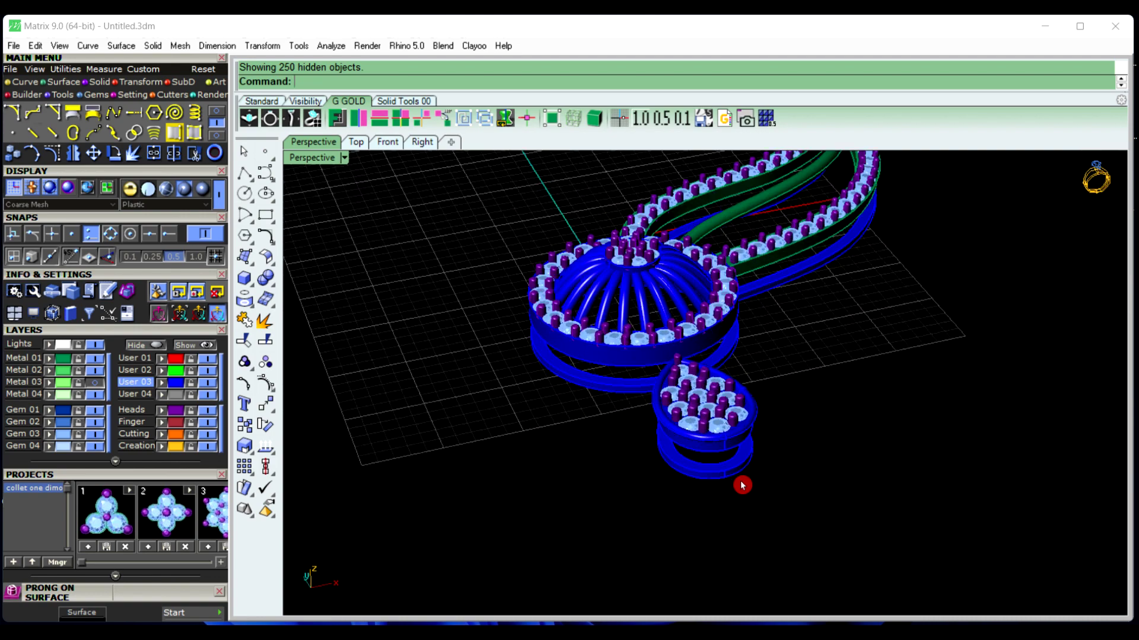
Create a solid cube measuring 0.6 by 0.6 by 0.6 mm in the empty space beyond the drop
left_click(242, 278)
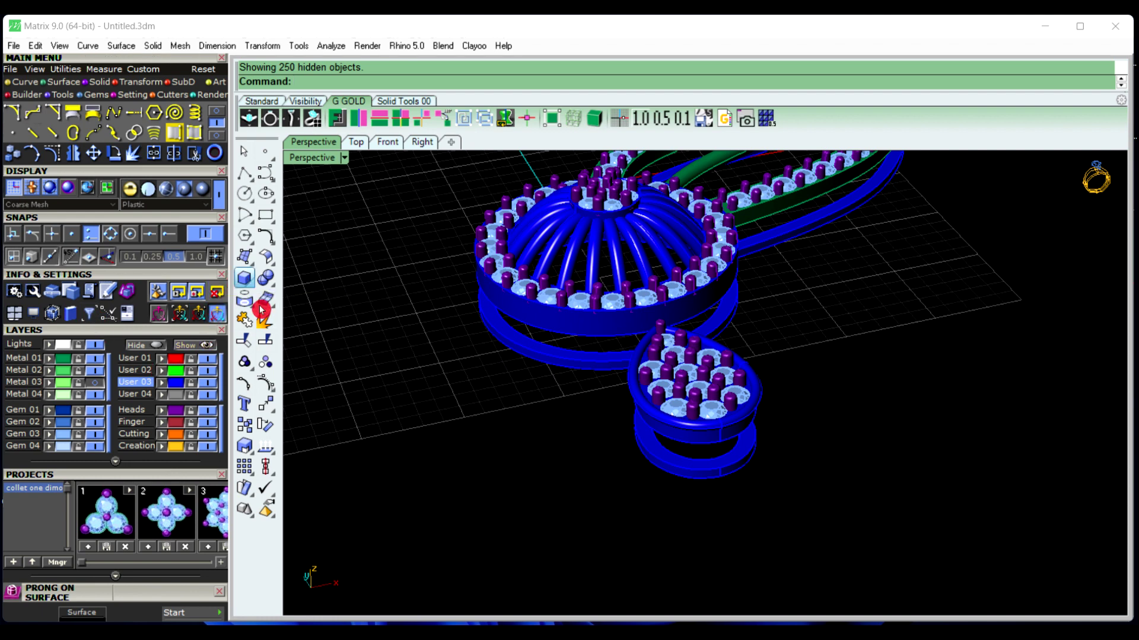
scroll(371, 345, "down", 3)
left_click(473, 516)
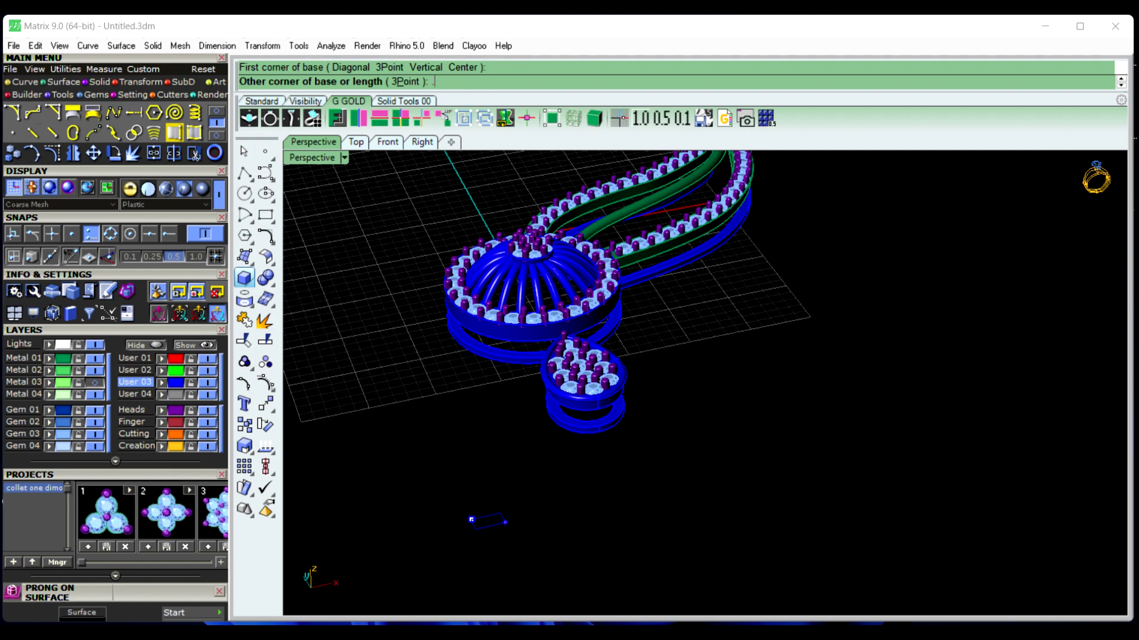
type(".6")
key("Return")
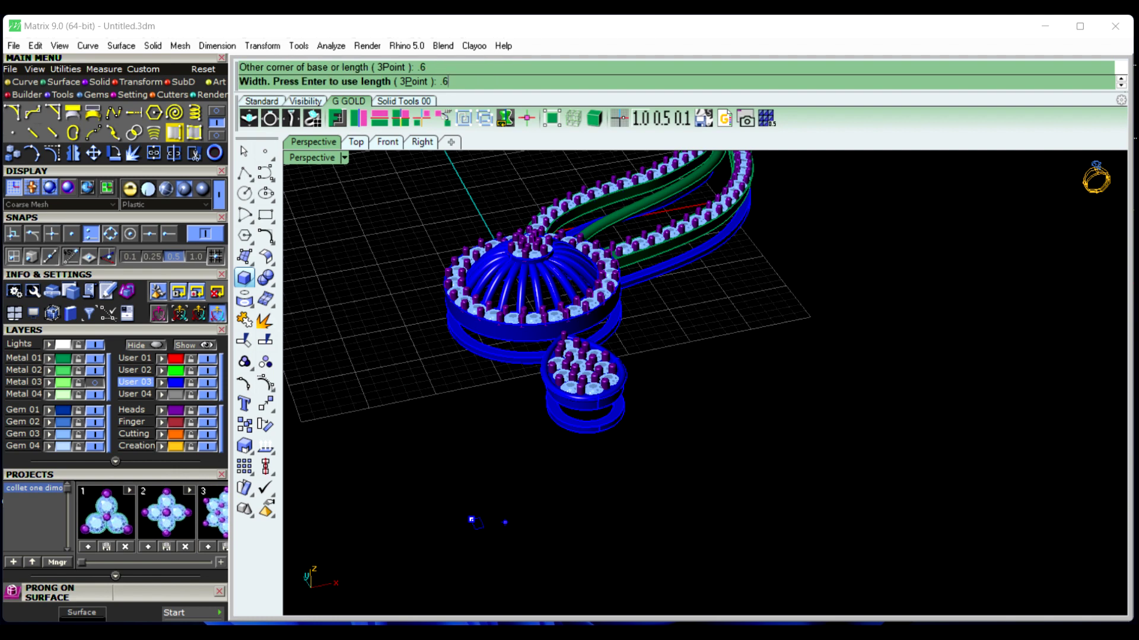
type(".6")
key("Return")
type(".6")
key("Return")
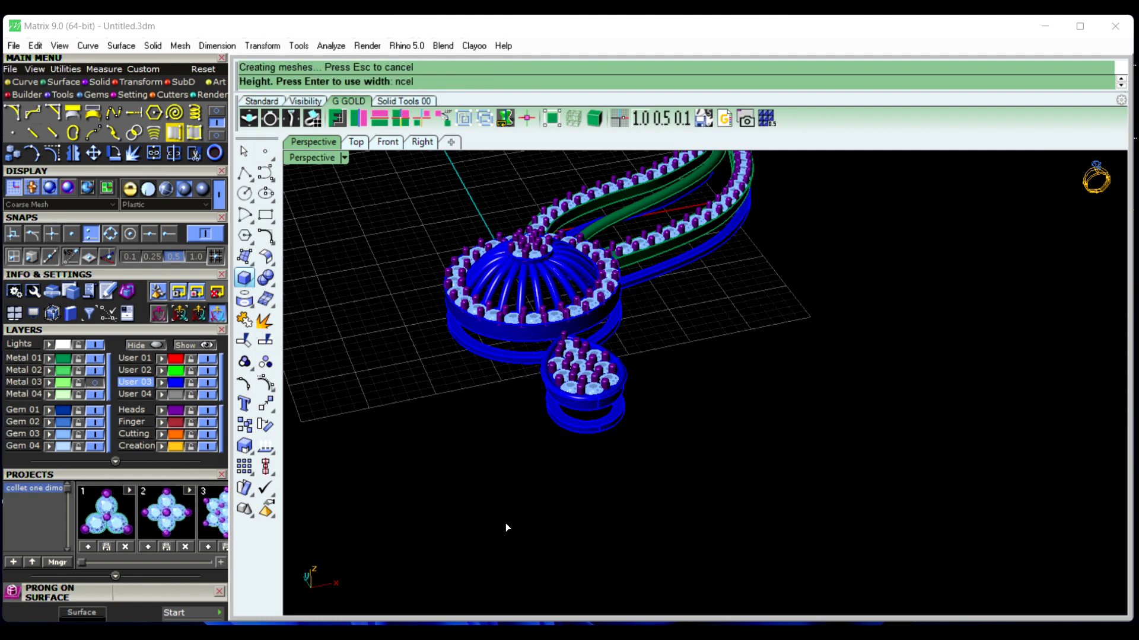
Move the cube close to the outer edge of the drop's rounded end in plan
scroll(478, 498, "up", 5)
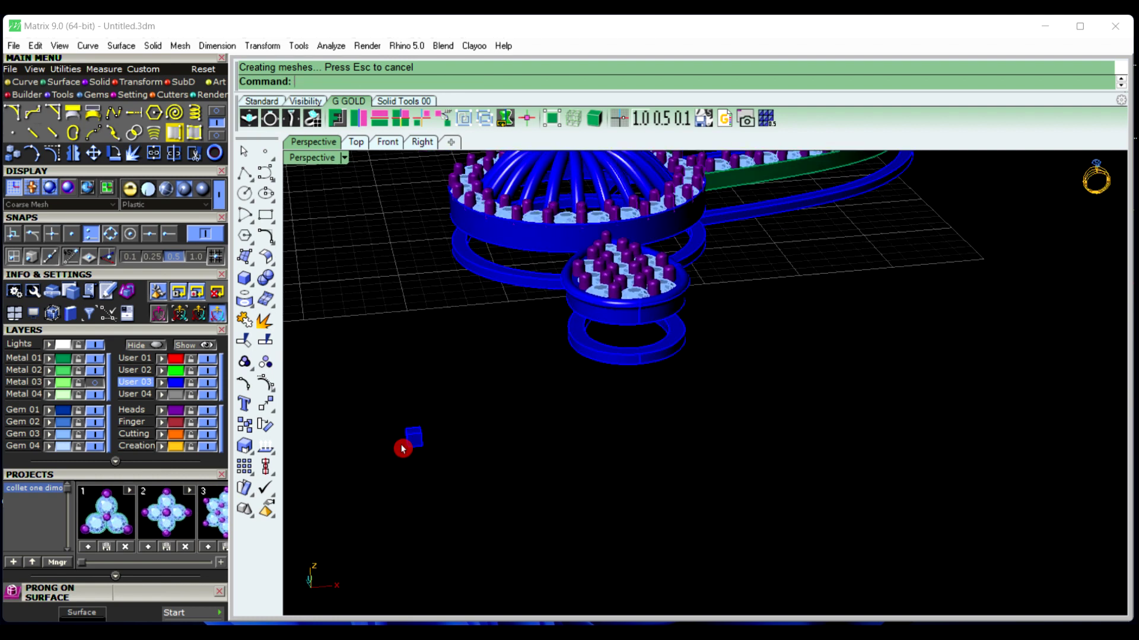
left_click(411, 439)
left_click_drag(415, 435, 589, 418)
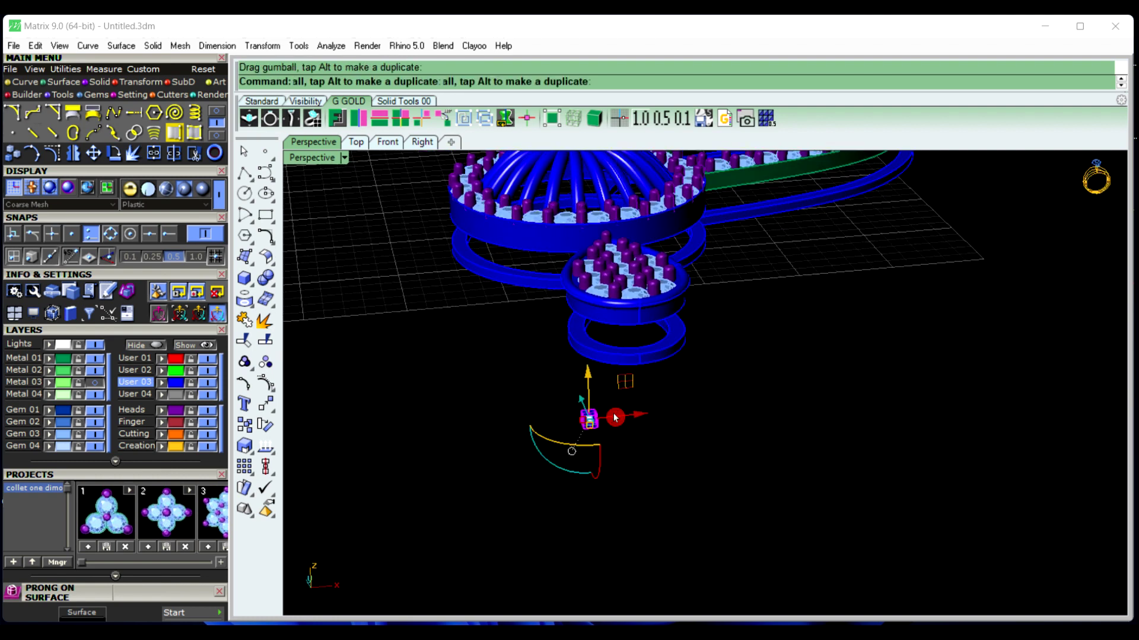
left_click(356, 142)
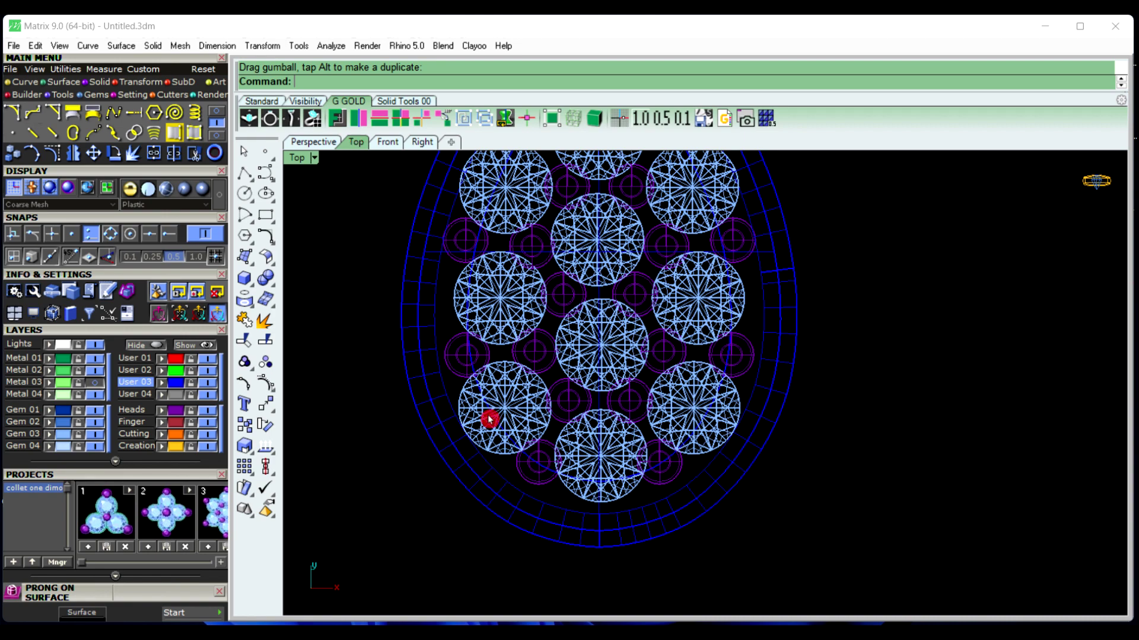
scroll(490, 420, "down", 10)
right_click_drag(507, 517, 505, 485)
scroll(462, 503, "up", 8)
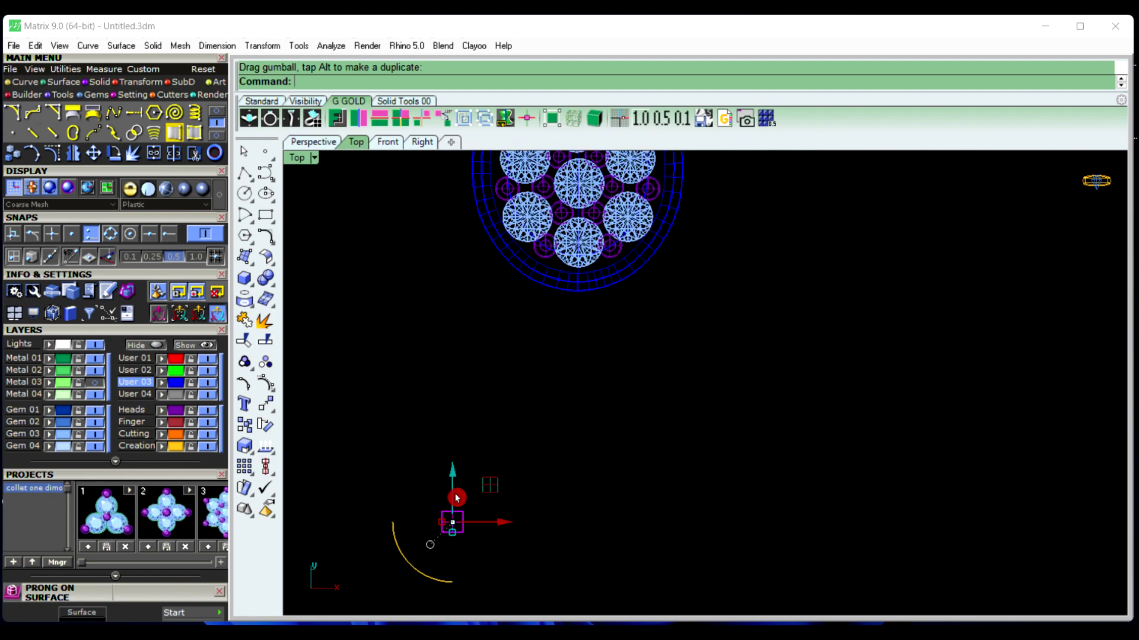
left_click_drag(453, 493, 466, 320)
right_click_drag(614, 387, 593, 428)
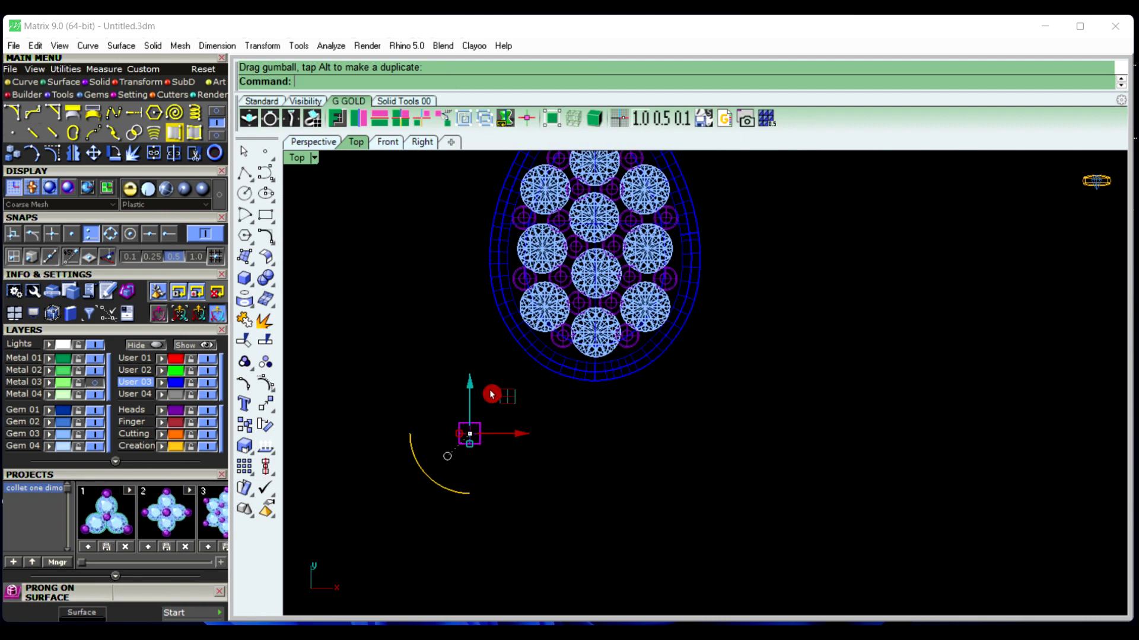
scroll(492, 394, "up", 4)
left_click_drag(463, 410, 462, 347)
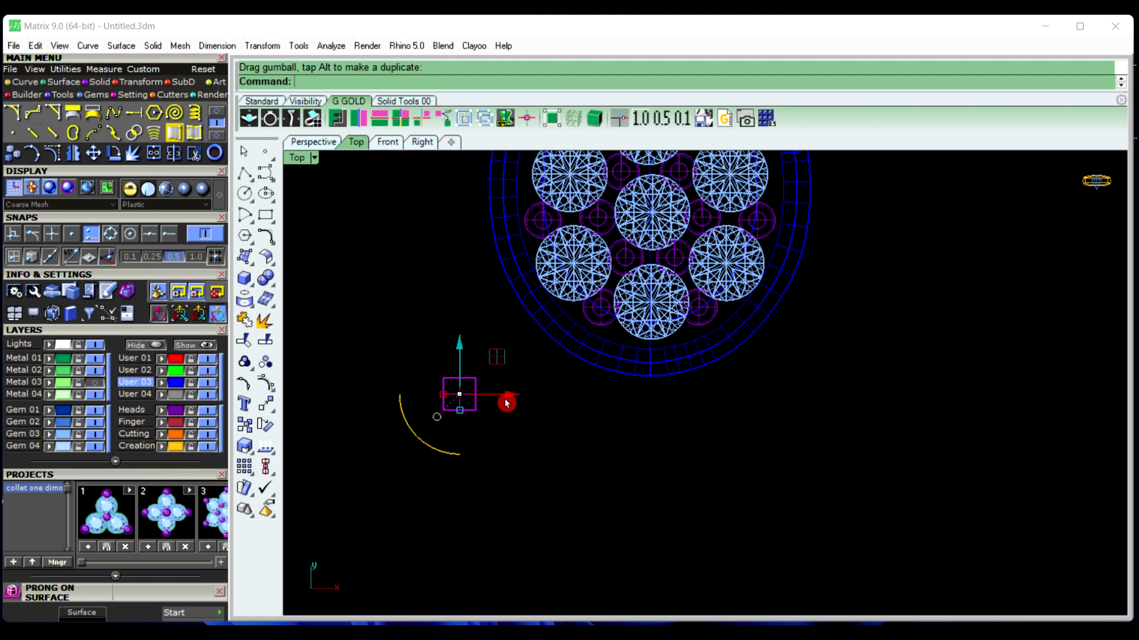
Position the cube on the drop's rim, centred on the rounded end
left_click_drag(507, 403, 669, 289)
scroll(692, 457, "up", 3)
scroll(625, 423, "up", 3)
right_click_drag(682, 441, 681, 485)
left_click_drag(702, 359, 700, 357)
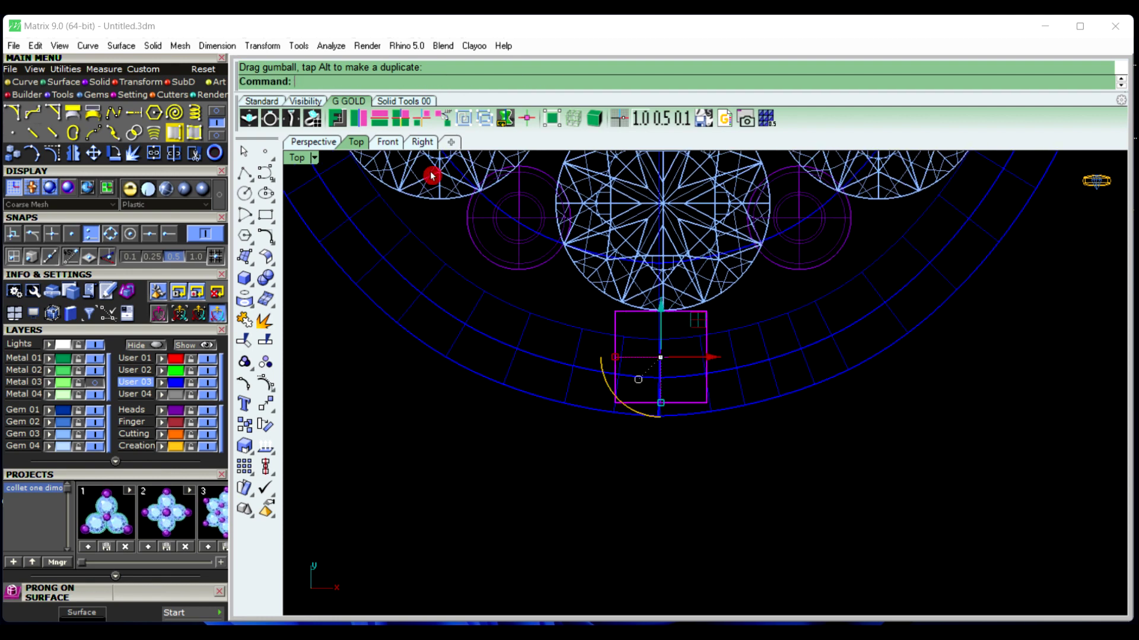
Stretch the cube vertically and raise it into a post bridging the lower drop frame and the drop's body
left_click(319, 145)
right_click_drag(617, 490, 627, 460)
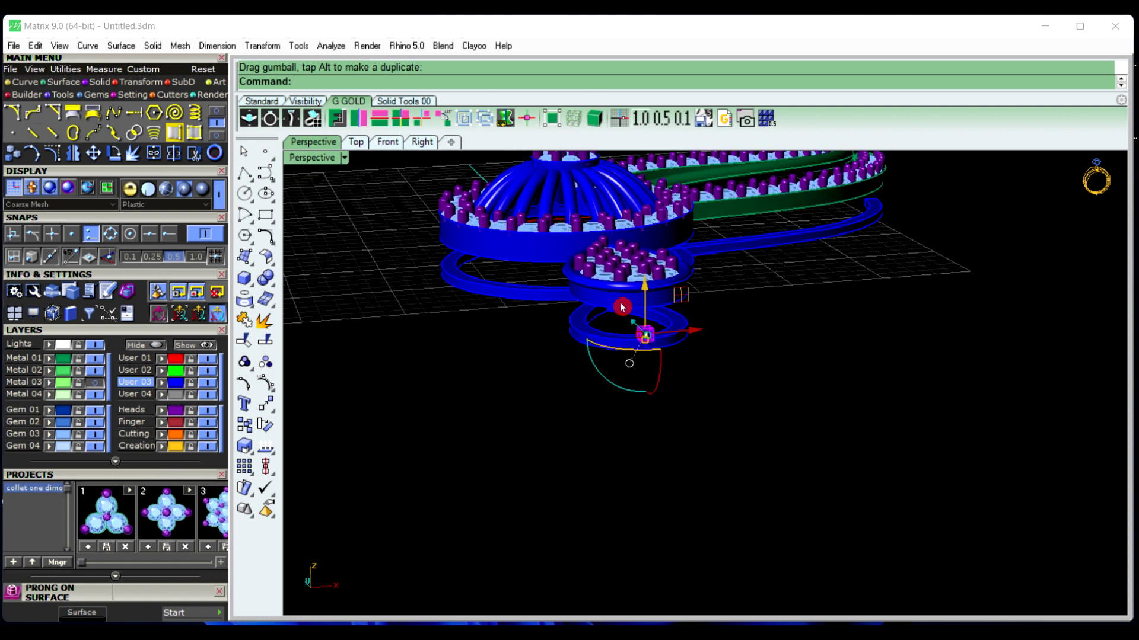
scroll(630, 313, "up", 6)
scroll(678, 329, "up", 2)
left_click(697, 412)
left_click(706, 496)
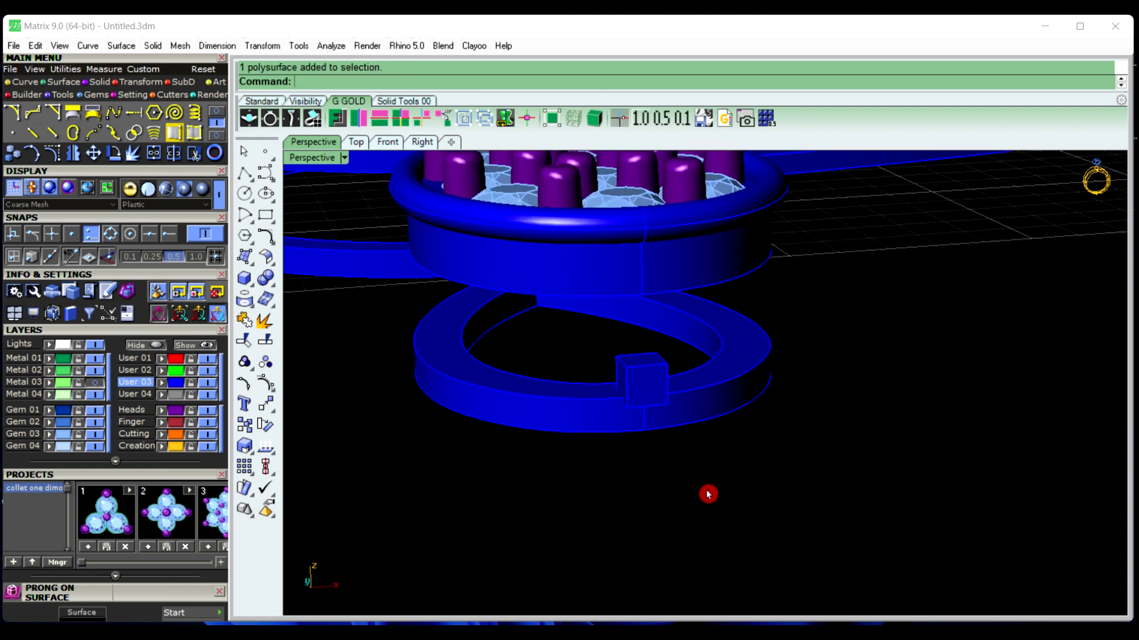
left_click(665, 375)
scroll(691, 463, "up", 4)
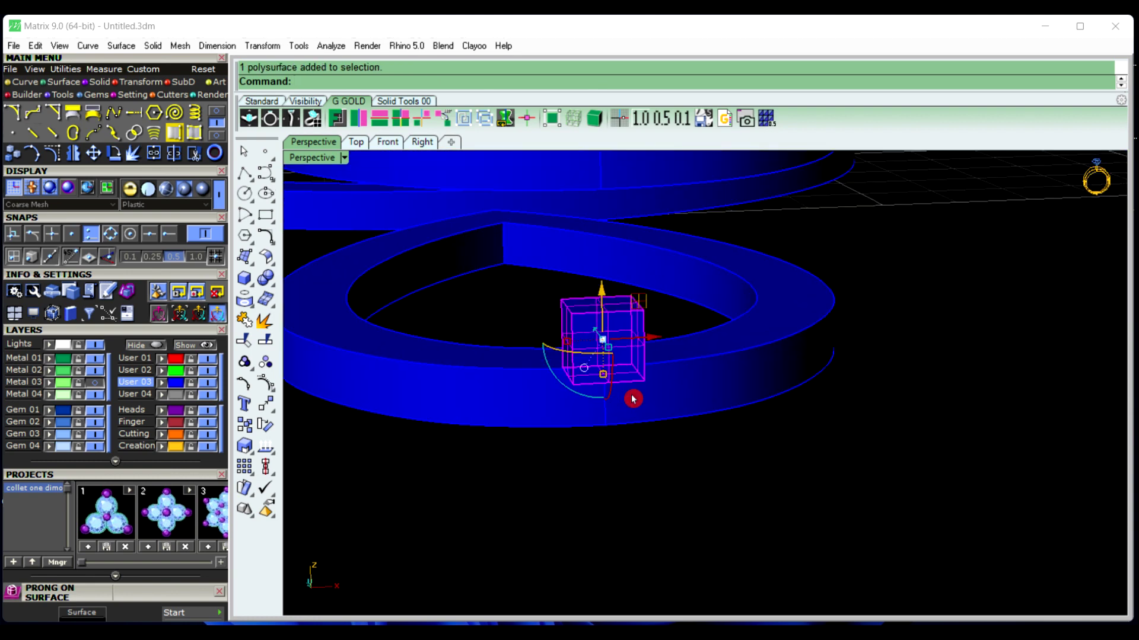
left_click_drag(610, 375, 617, 429)
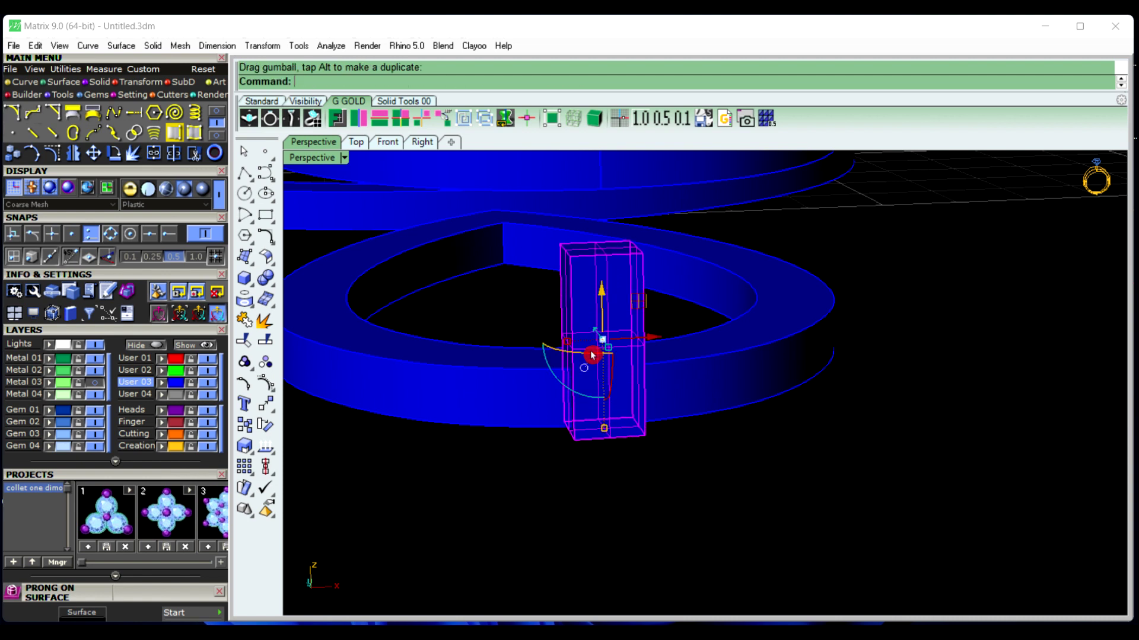
left_click_drag(608, 306, 605, 240)
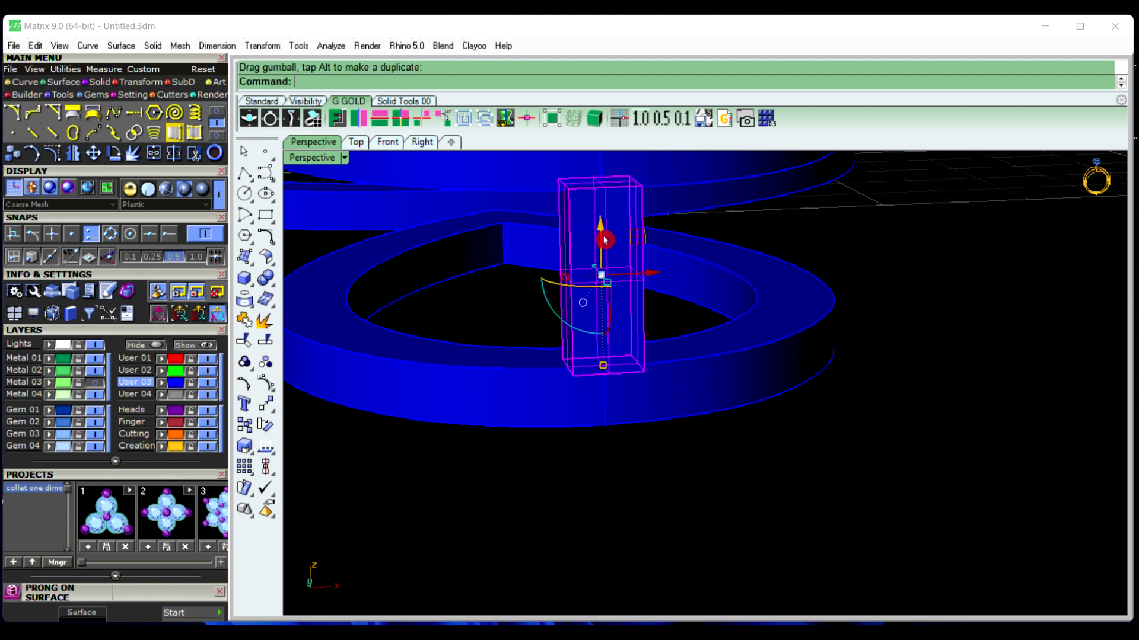
left_click_drag(603, 364, 602, 374)
left_click(649, 502)
Shift the post slightly inward so it stays within the rim at the drop's rounded end
right_click_drag(598, 458, 638, 475)
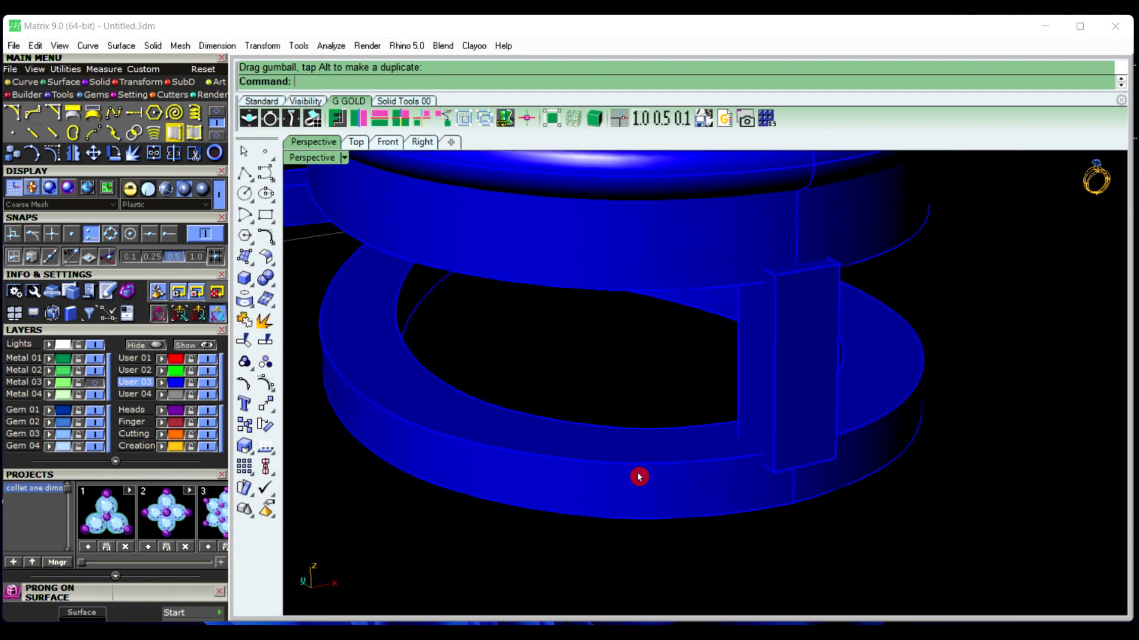
right_click_drag(751, 485, 983, 420)
left_click(1011, 419)
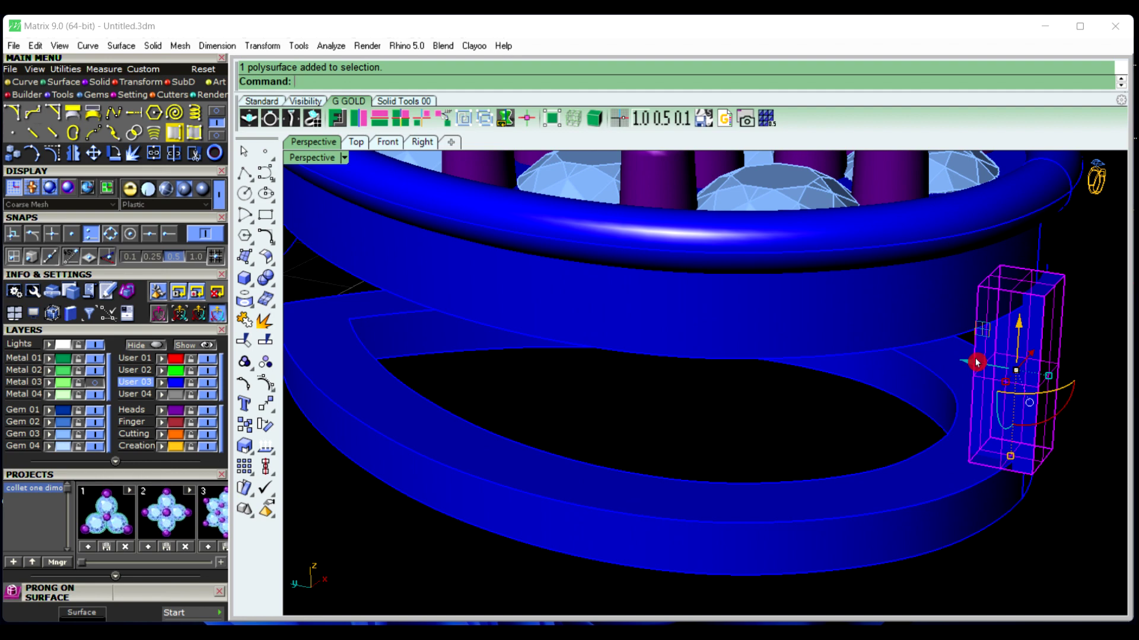
left_click_drag(977, 362, 953, 358)
left_click(896, 472)
right_click_drag(897, 472, 864, 480)
Copy the post to the lower left side of the drop's rim and rotate it to follow the outline
left_click(855, 449)
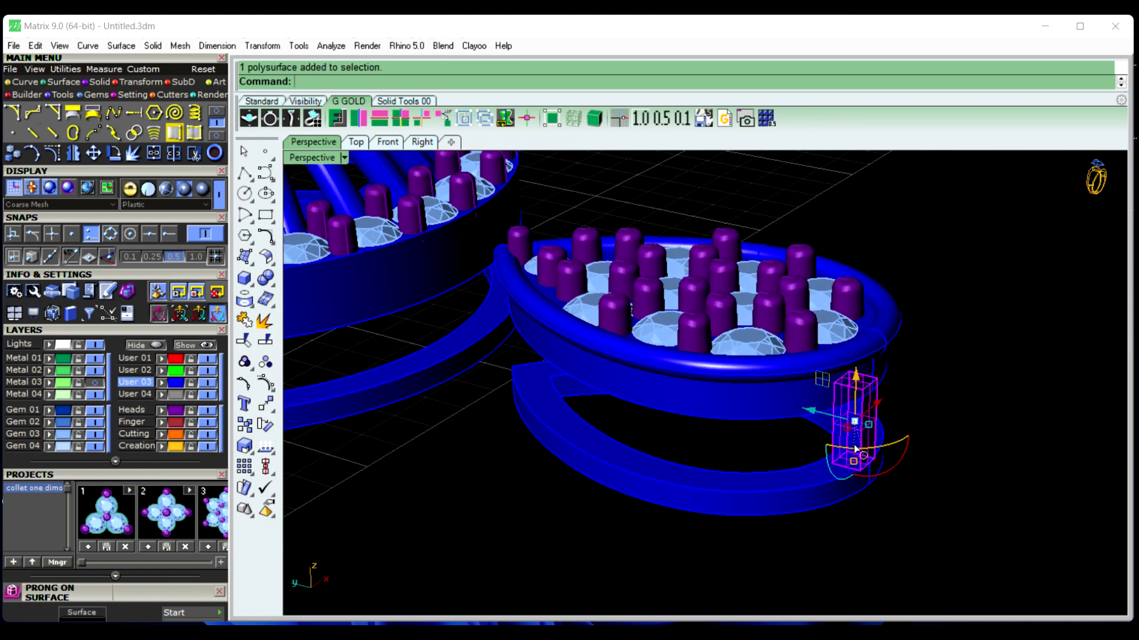
left_click(355, 145)
scroll(587, 435, "down", 5)
right_click_drag(554, 429, 654, 498)
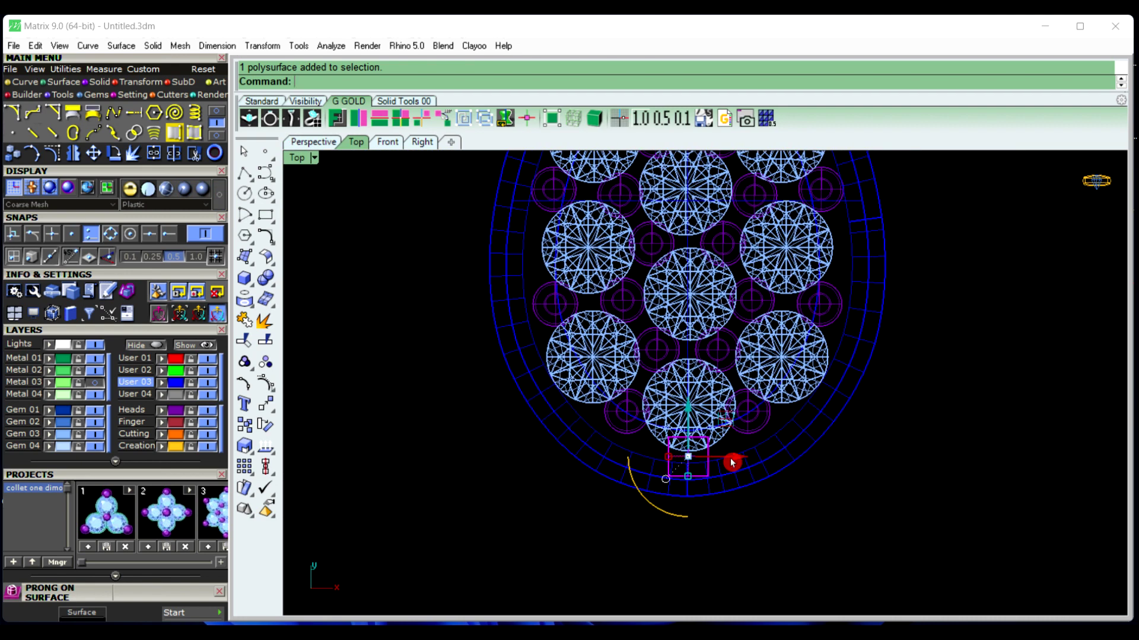
left_click_drag(732, 463, 610, 463)
left_click_drag(580, 411, 548, 291)
scroll(569, 416, "up", 4)
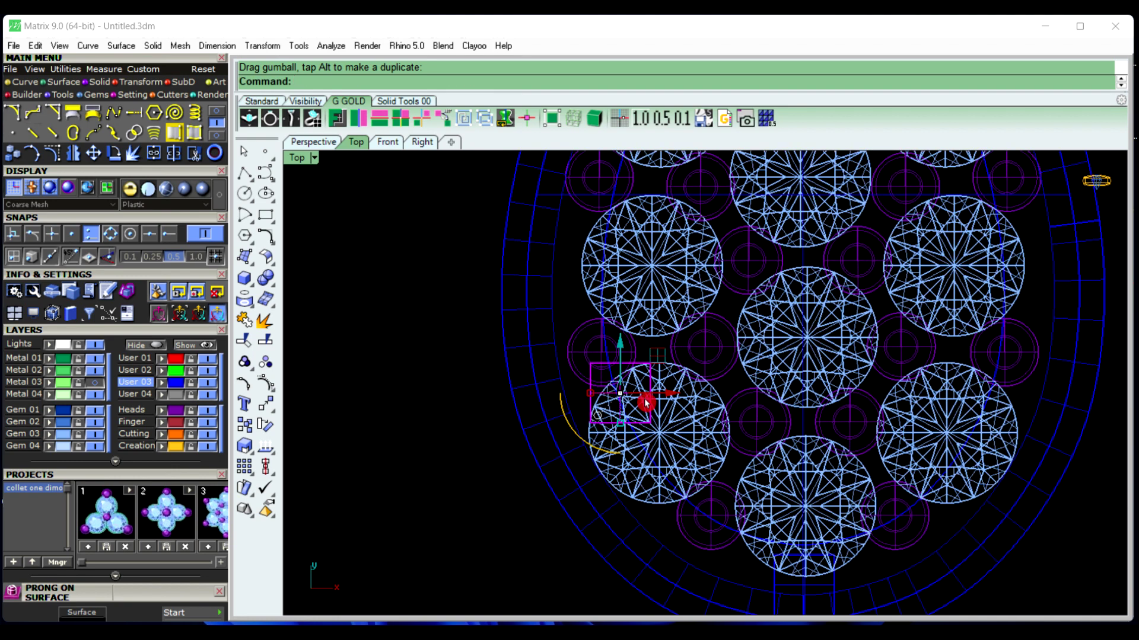
left_click_drag(654, 398, 607, 399)
left_click_drag(535, 439, 549, 448)
scroll(489, 475, "down", 2)
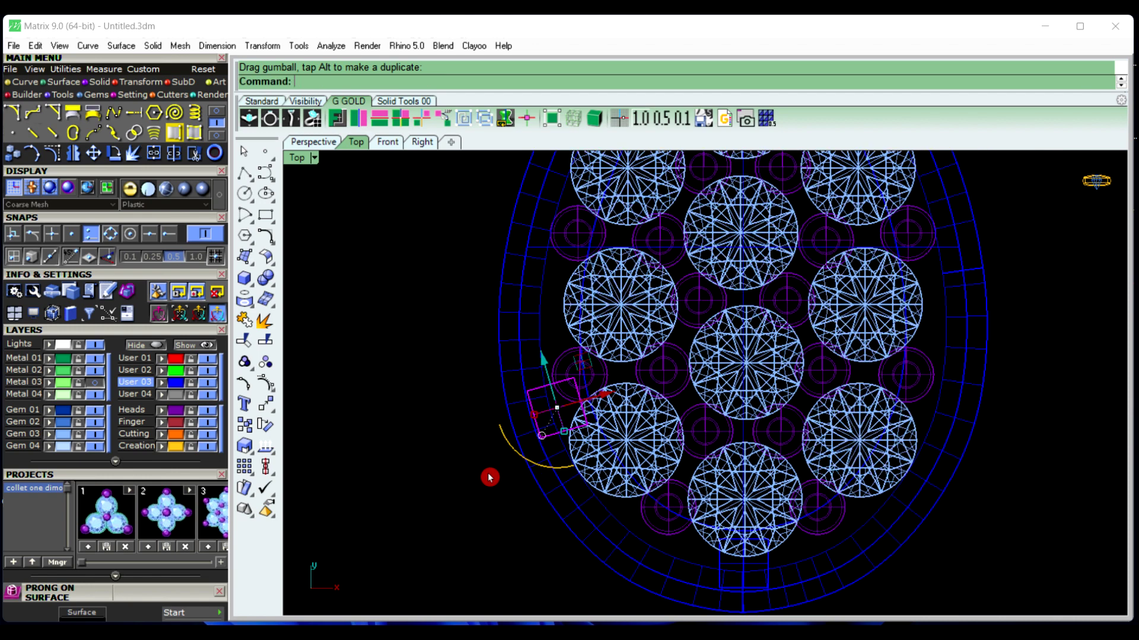
Copy the side post further up the drop's left rim, rotate it nearly upright and fit it to the outline
left_click_drag(551, 409, 545, 253, "alt")
right_click_drag(475, 416, 469, 520)
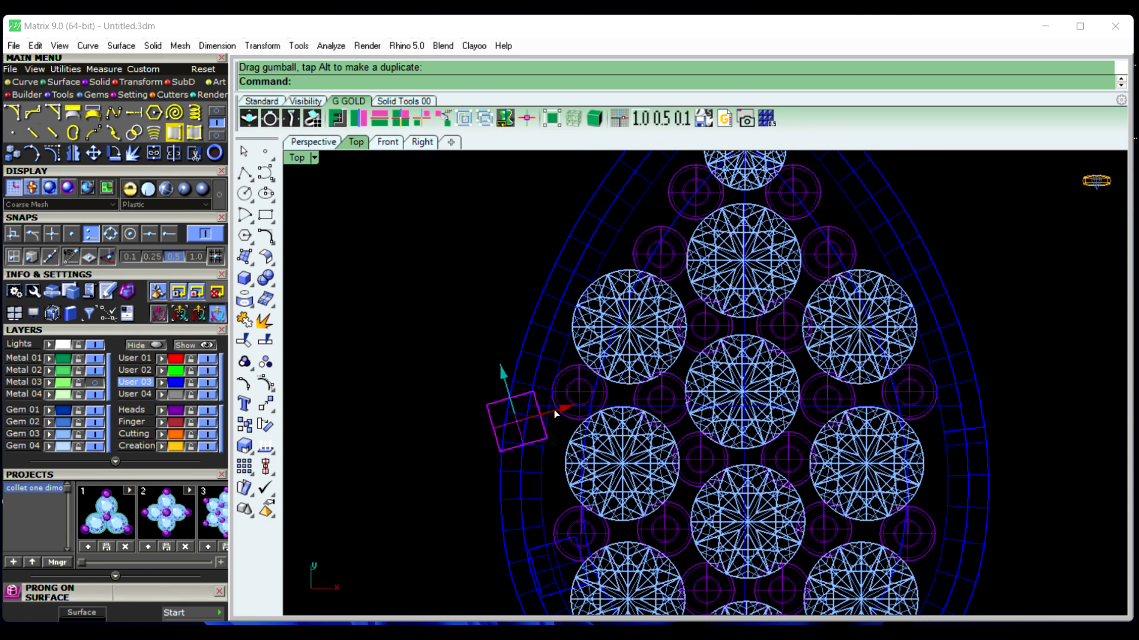
left_click_drag(557, 411, 578, 412)
left_click_drag(534, 368, 528, 346)
scroll(531, 351, "up", 2)
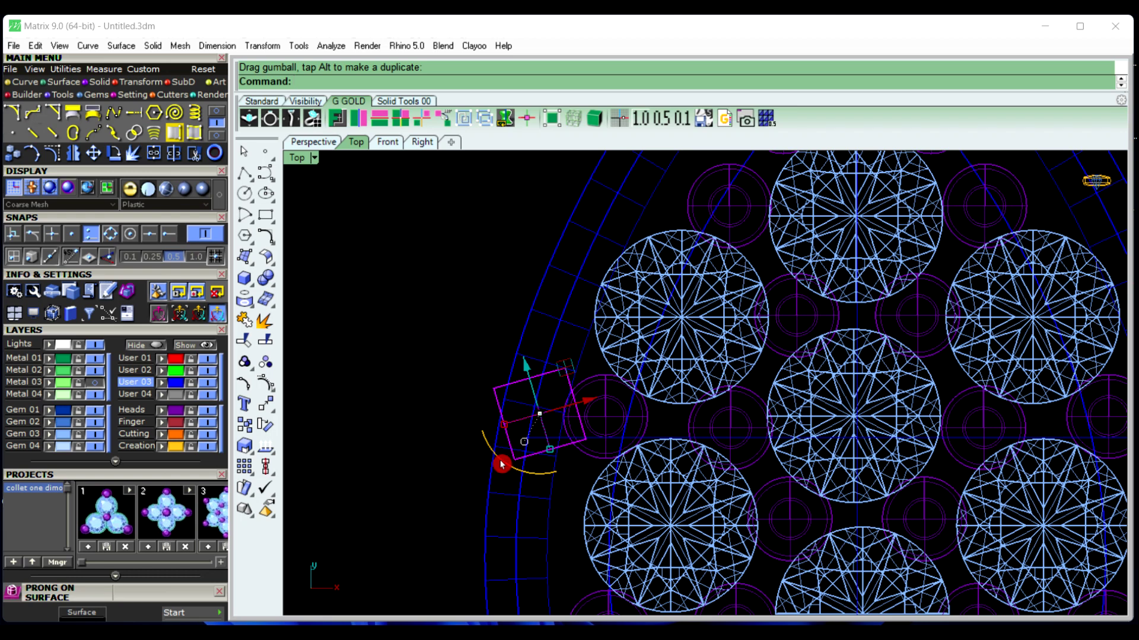
left_click_drag(502, 464, 604, 417)
mouse_move(572, 375)
left_mouse_down()
mouse_move(561, 358)
mouse_move(571, 352)
left_mouse_up()
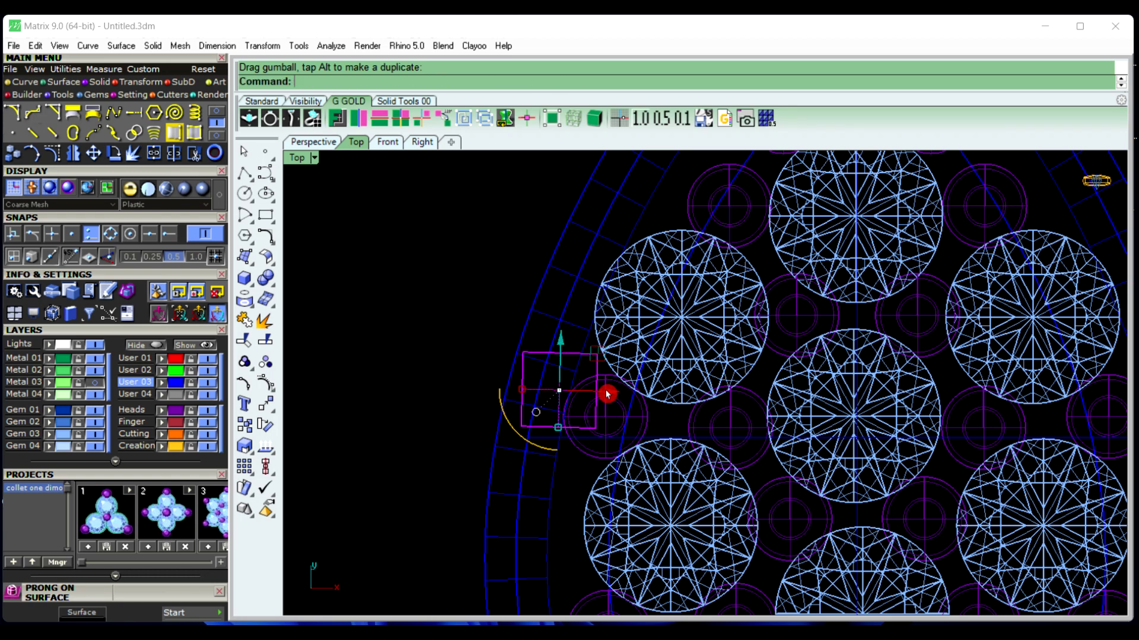
left_click_drag(607, 391, 613, 393)
left_click_drag(575, 343, 572, 335)
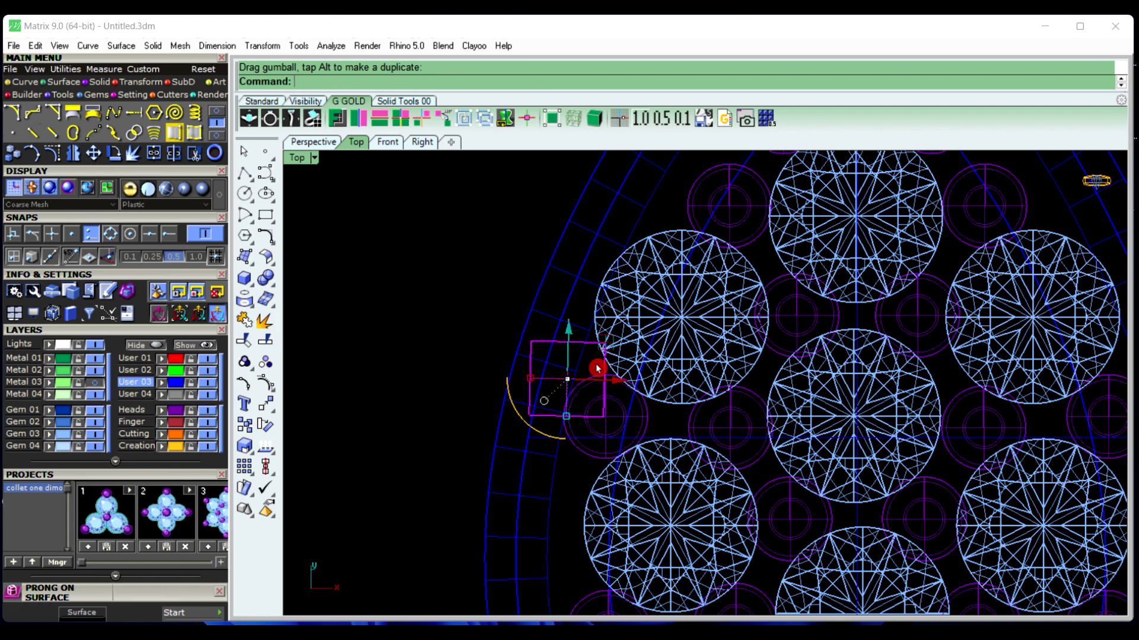
left_click_drag(608, 383, 613, 385)
scroll(467, 389, "down", 4)
scroll(468, 389, "down", 3)
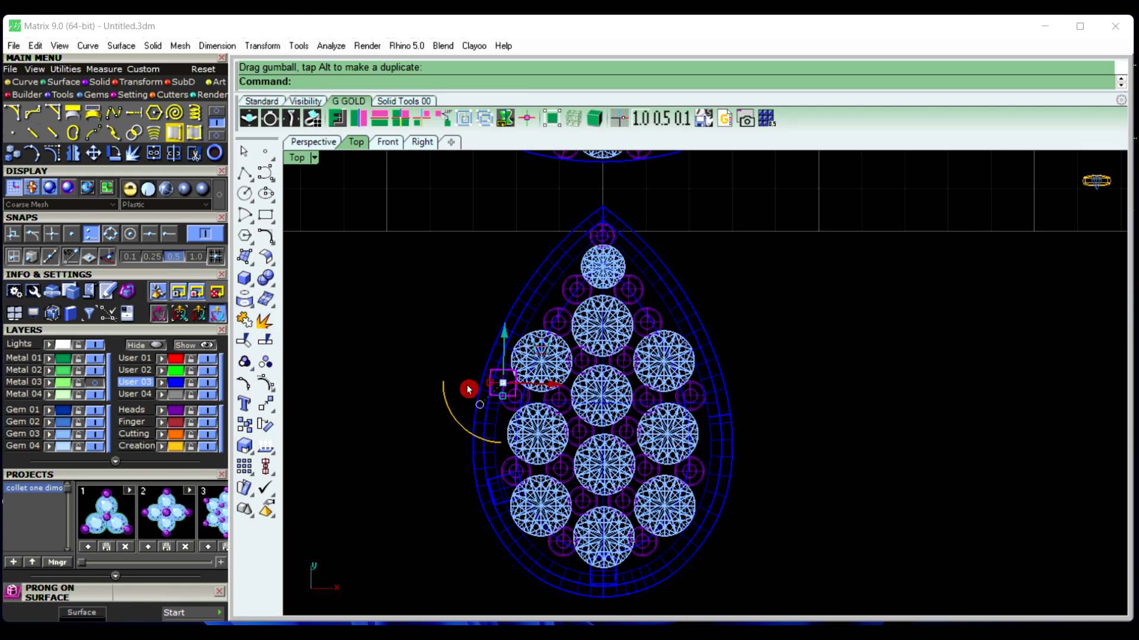
Copy the post to the upper left rim, between the middle and the tip, and rotate it along the outline
scroll(475, 432, "up", 2)
left_click_drag(514, 404, 522, 268)
left_click_drag(559, 310, 605, 344)
scroll(564, 277, "up", 3)
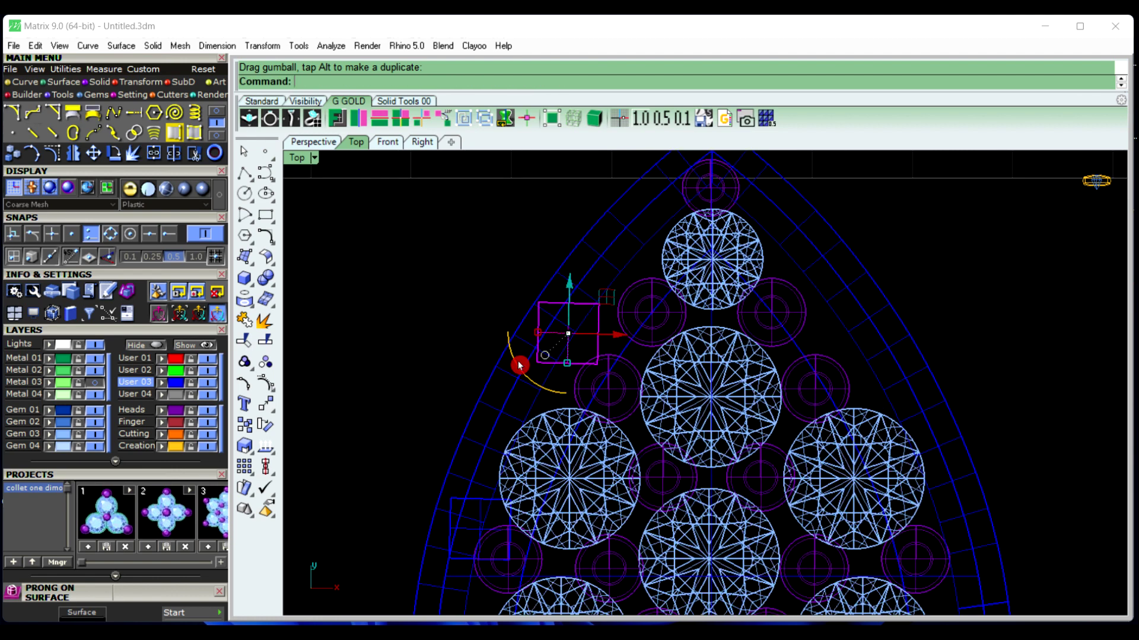
left_click_drag(520, 365, 530, 346)
Copy the tilted post to the drop's pointed tip, centre it there and rotate it to fit between the sides
right_click_drag(529, 346, 490, 441)
left_click_drag(539, 386, 678, 230, "alt")
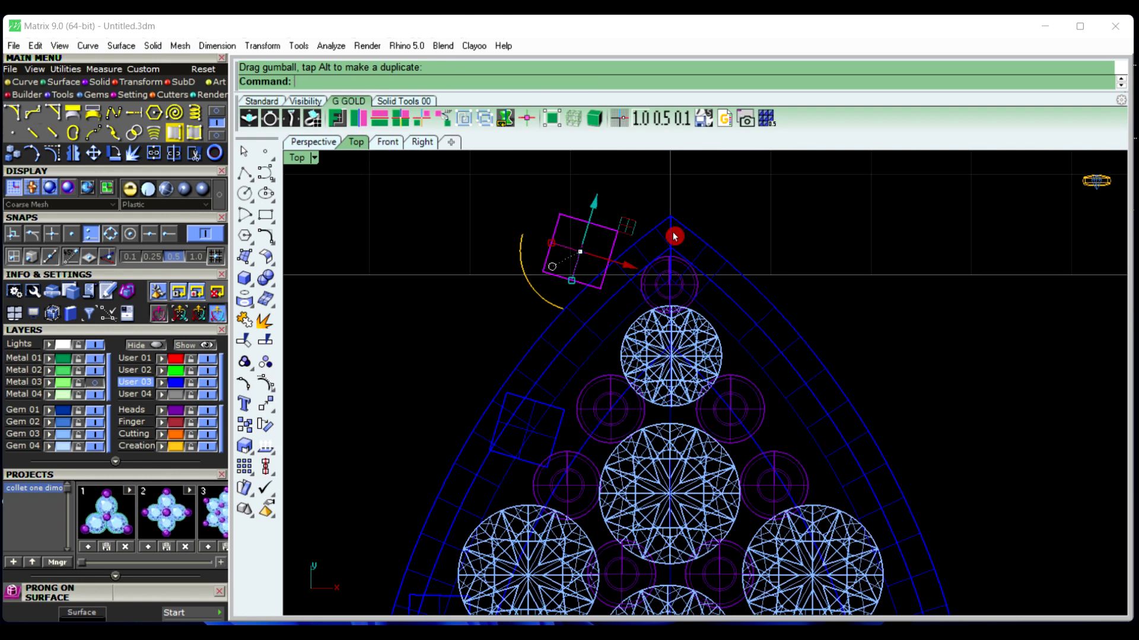
left_click_drag(617, 263, 699, 304)
scroll(651, 279, "up", 2)
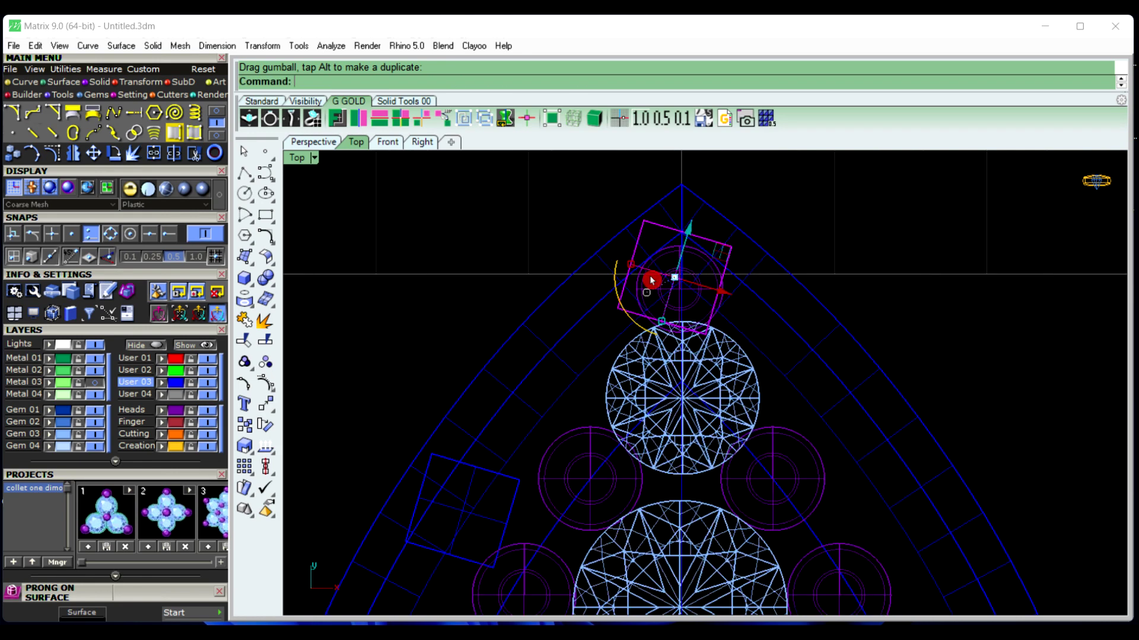
left_click_drag(630, 326, 612, 302)
left_click_drag(603, 303, 602, 300)
Move the two lower left side posts along the rim towards the rounded end to even out the spacing
scroll(554, 308, "down", 3)
mouse_move(546, 452)
right_mouse_down()
mouse_move(542, 339)
mouse_move(478, 465)
mouse_move(473, 356)
mouse_move(478, 449)
right_mouse_up()
left_click(443, 439)
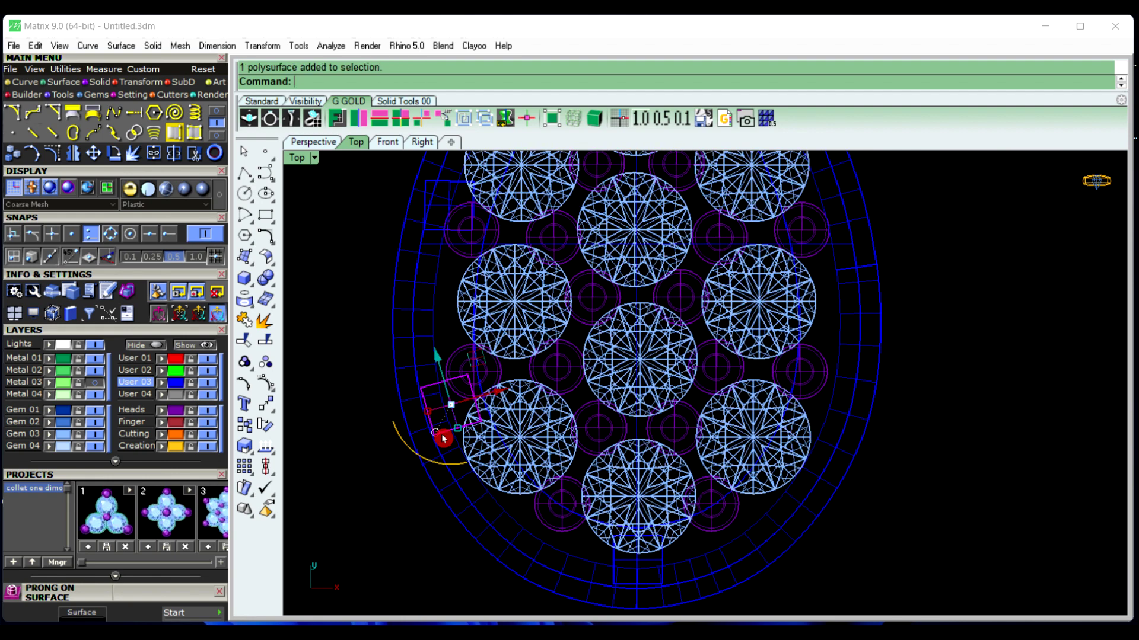
left_click_drag(445, 437, 465, 372)
right_click_drag(473, 309, 483, 367)
left_click(446, 291)
left_click_drag(463, 235, 496, 325)
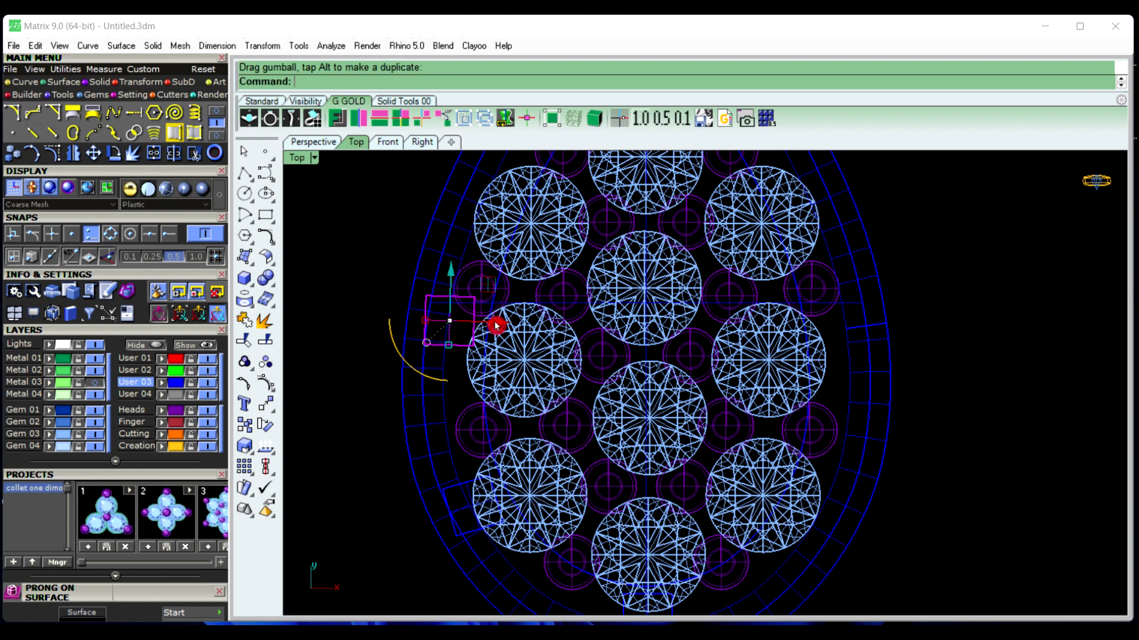
Nudge the lower left side post, nearest the drop's rounded end, inward along X so it sits under the rim
left_click(323, 144)
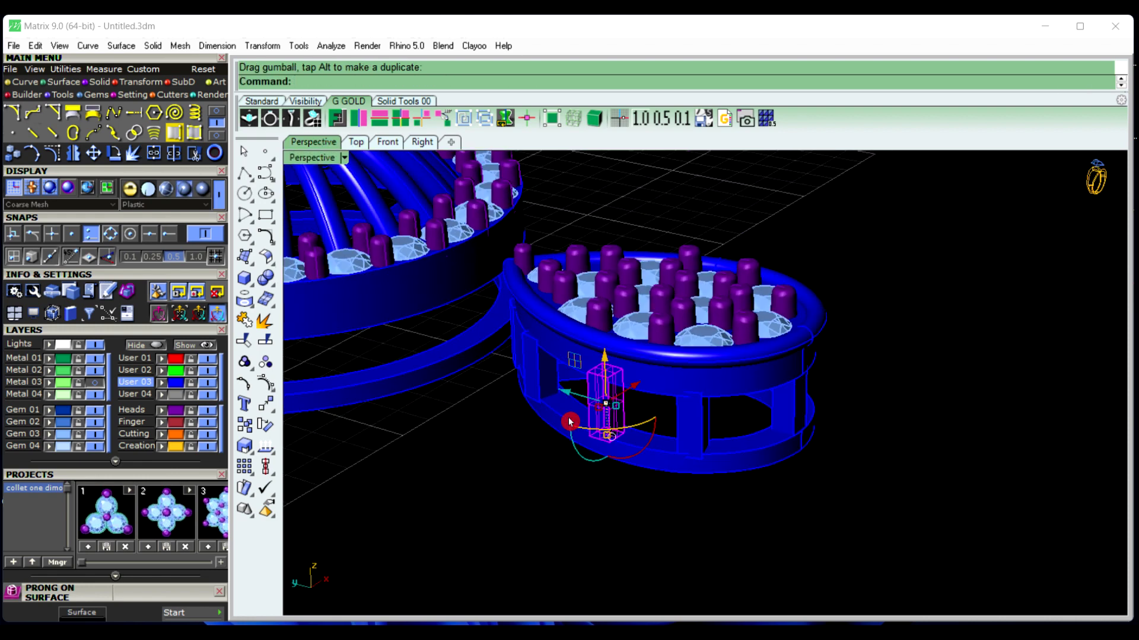
key("Escape")
scroll(686, 491, "up", 6)
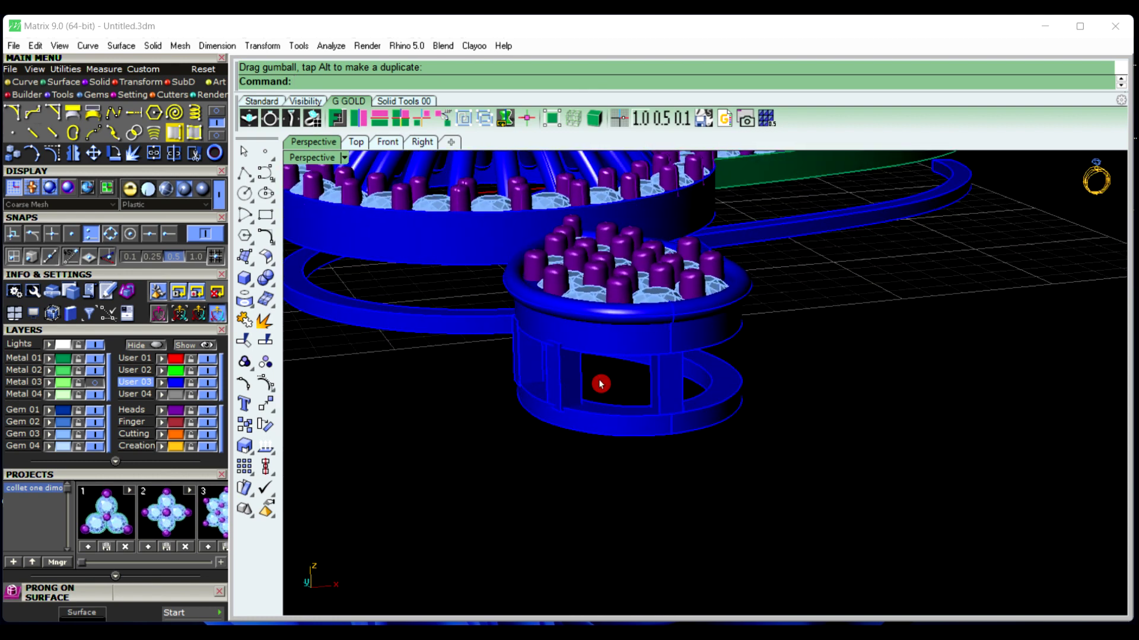
scroll(584, 380, "up", 3)
left_click(508, 401)
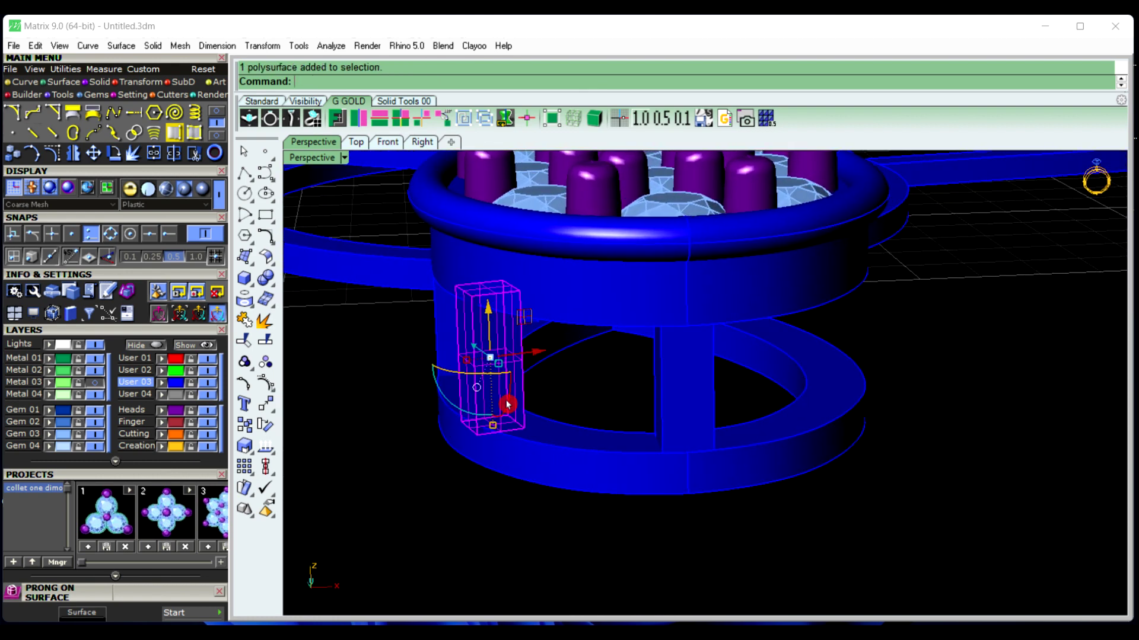
left_click_drag(532, 356, 544, 357)
key("Escape")
Shift the next side post along the drop's left rim slightly inward to line up with the upper and lower frames
right_click_drag(460, 498, 727, 463)
scroll(638, 452, "up", 5)
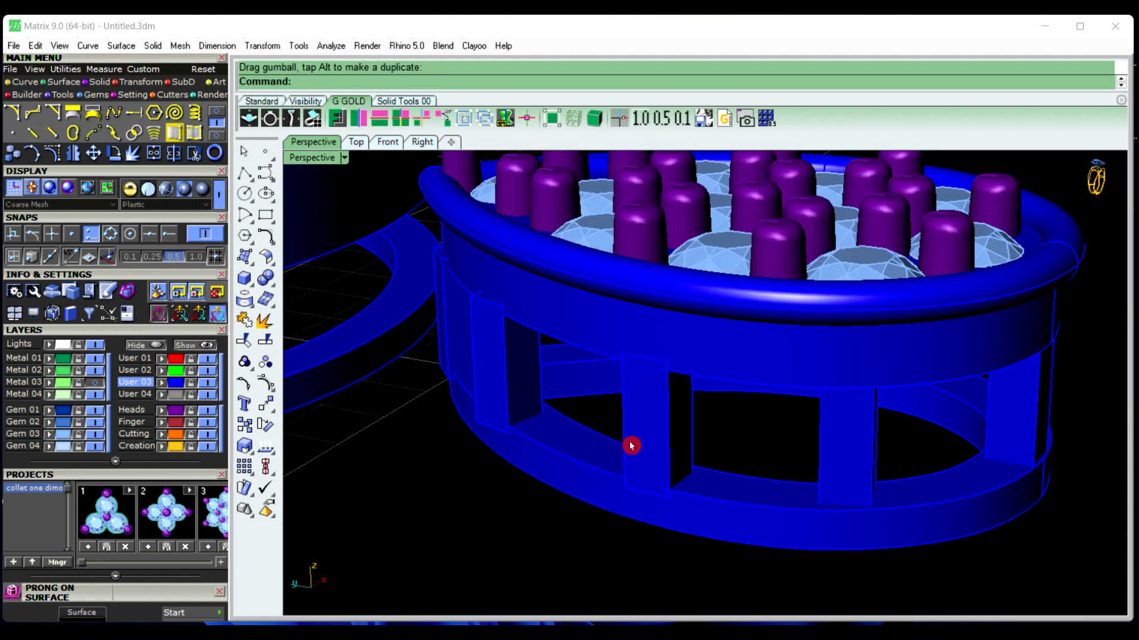
left_click(663, 438)
left_click_drag(671, 408, 678, 406)
left_click_drag(678, 407, 678, 407)
left_click(525, 519)
Fit the middle post of the drop's left side to the outline by nudging it inward under the rim
scroll(598, 487, "down", 2)
scroll(597, 487, "up", 3)
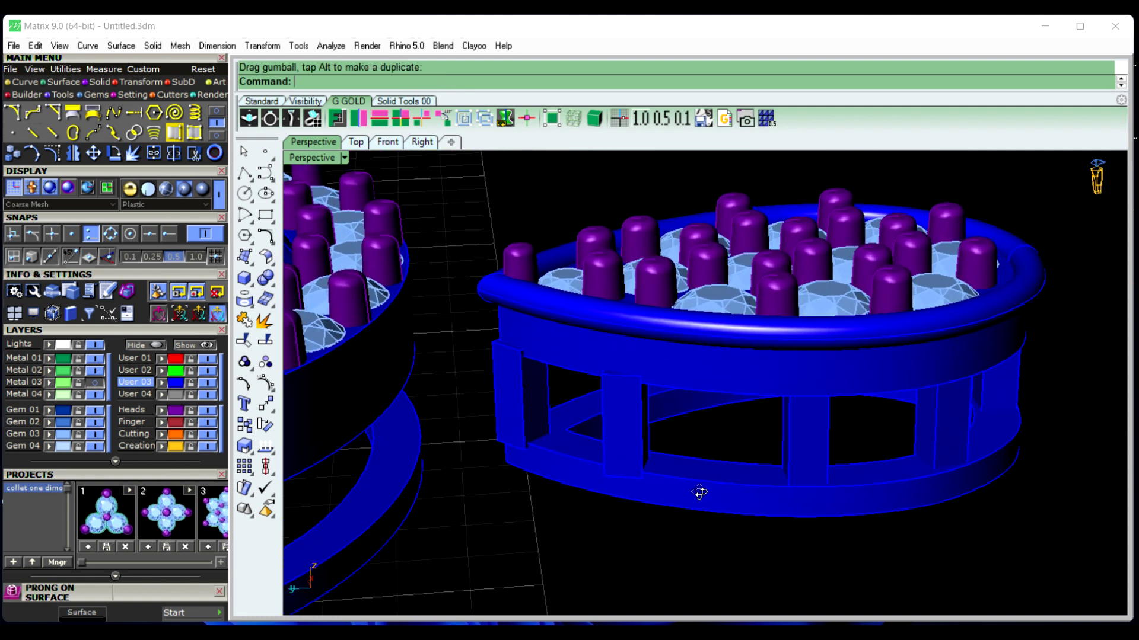
left_click(625, 452)
scroll(714, 468, "up", 2)
left_click_drag(618, 411, 624, 405)
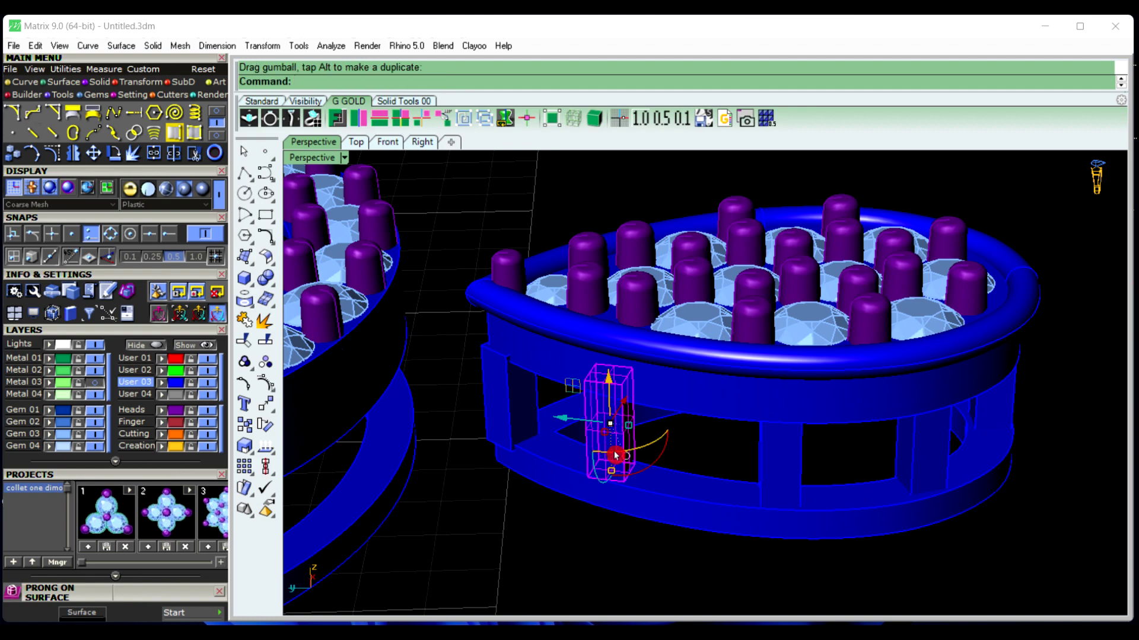
left_click_drag(615, 454, 605, 455)
Adjust the left side post nearest the drop's pointed tip so it stands between the rim and the lower frame
right_click_drag(585, 509, 524, 410)
left_click(505, 419)
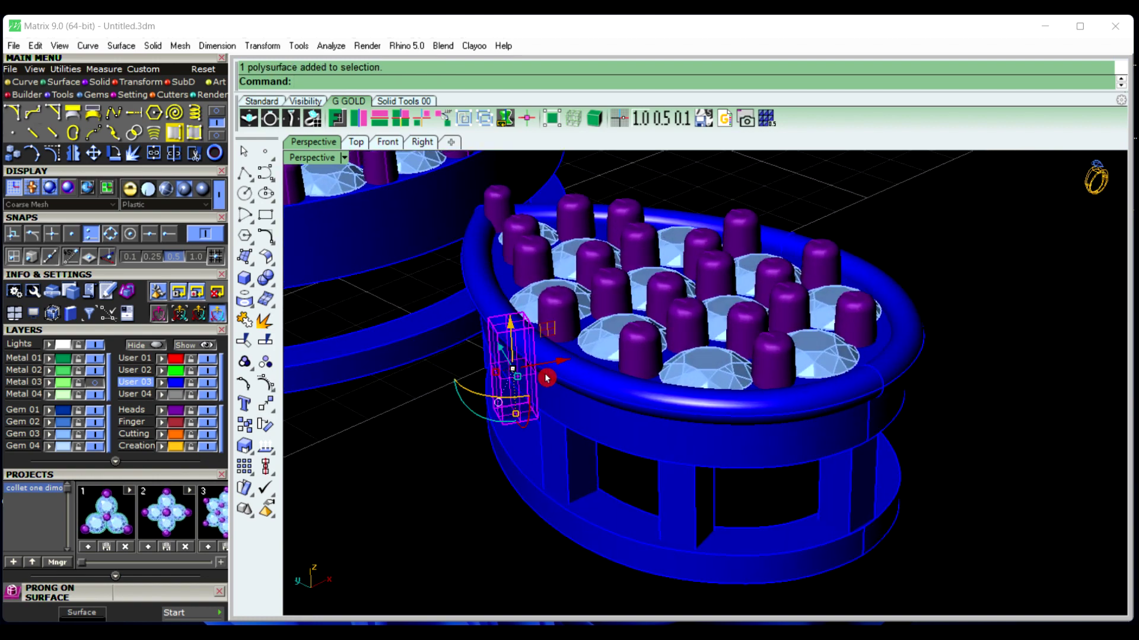
left_click_drag(551, 367, 547, 367)
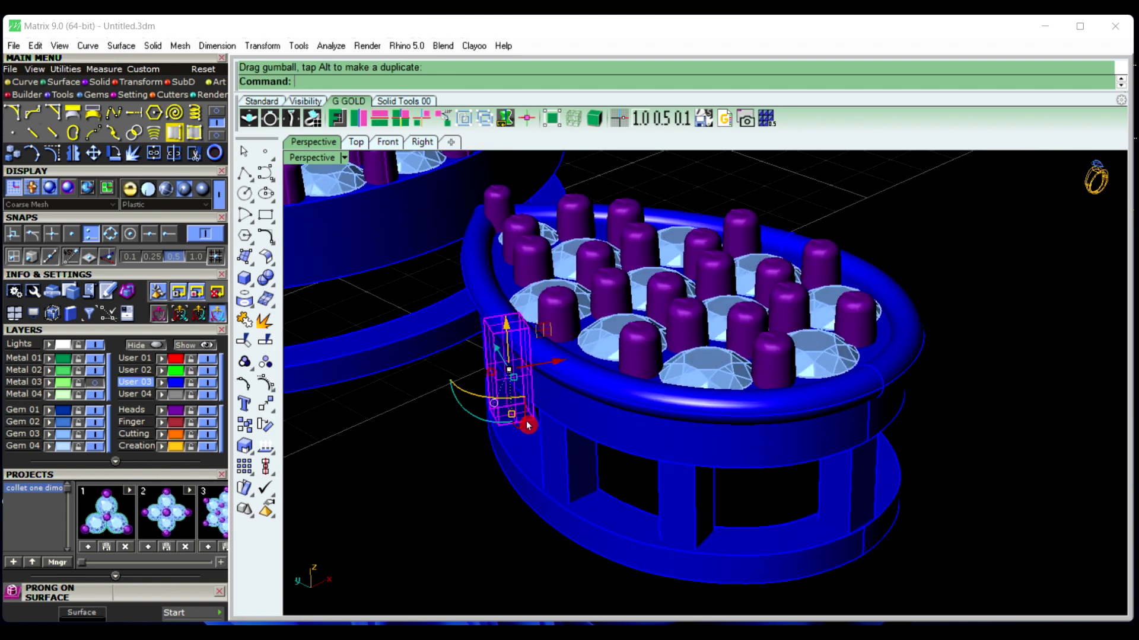
left_click(483, 496)
right_click_drag(483, 496, 564, 447)
scroll(563, 446, "up", 3)
left_click(563, 447)
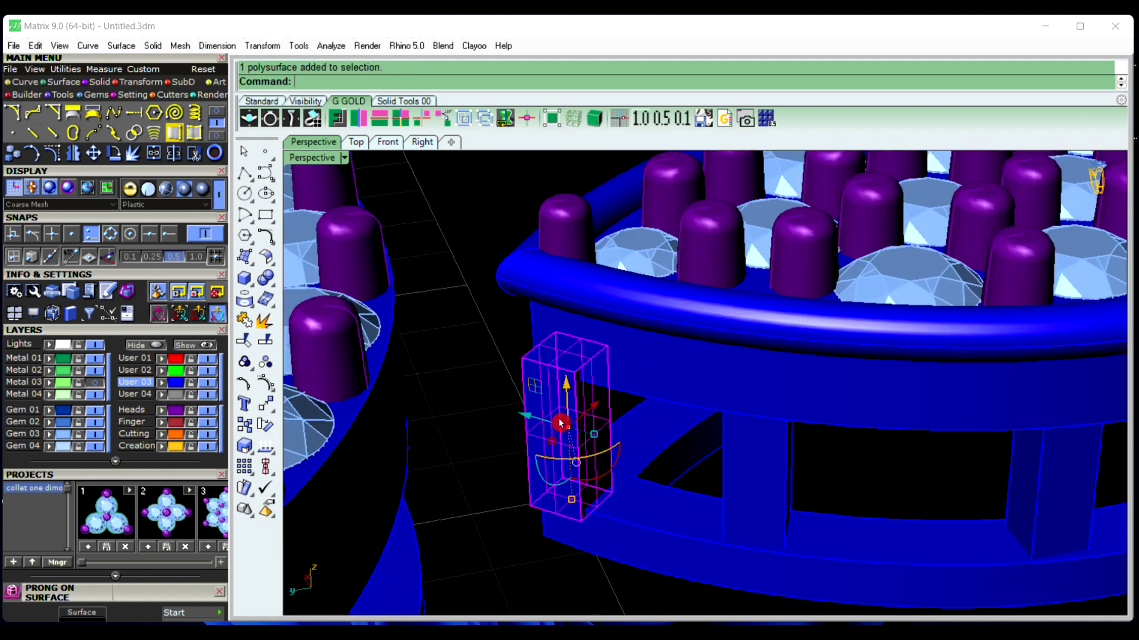
mouse_move(544, 423)
left_mouse_down()
mouse_move(632, 418)
mouse_move(615, 399)
mouse_move(548, 413)
left_mouse_up()
left_click(505, 536)
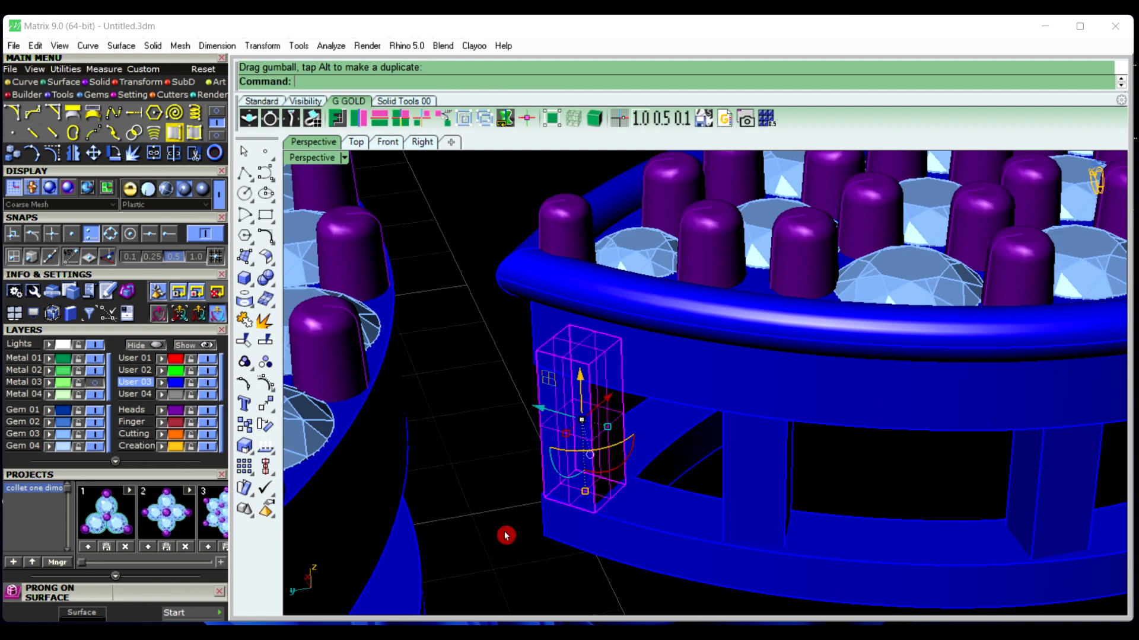
Select the side posts along the drop's left rim together
right_click_drag(639, 519, 667, 575)
scroll(470, 465, "down", 10)
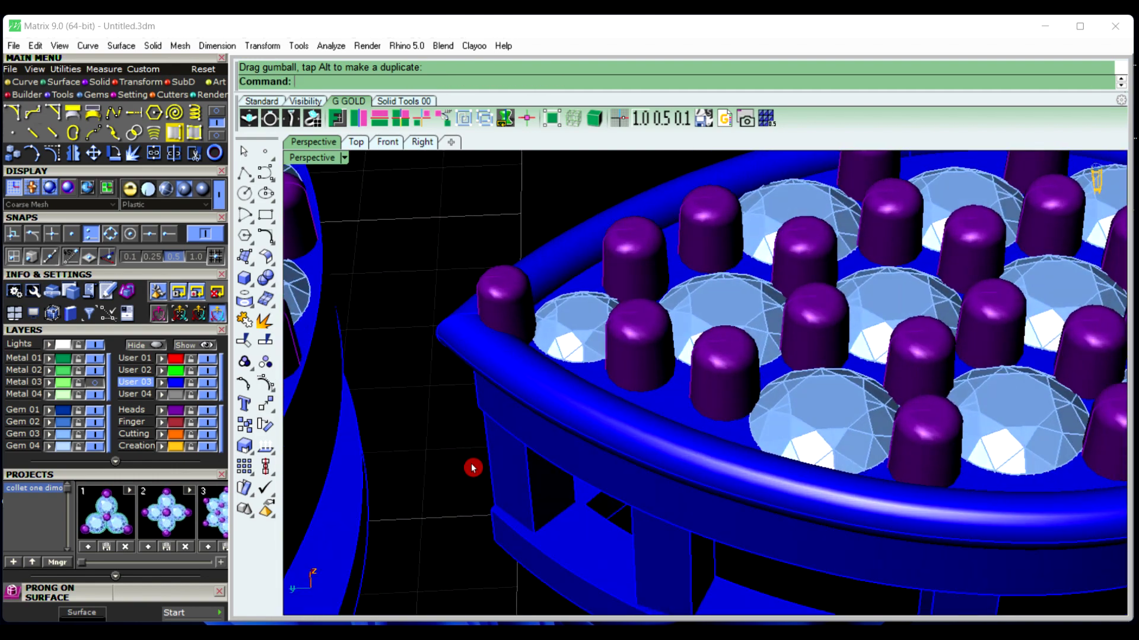
scroll(518, 445, "up", 3)
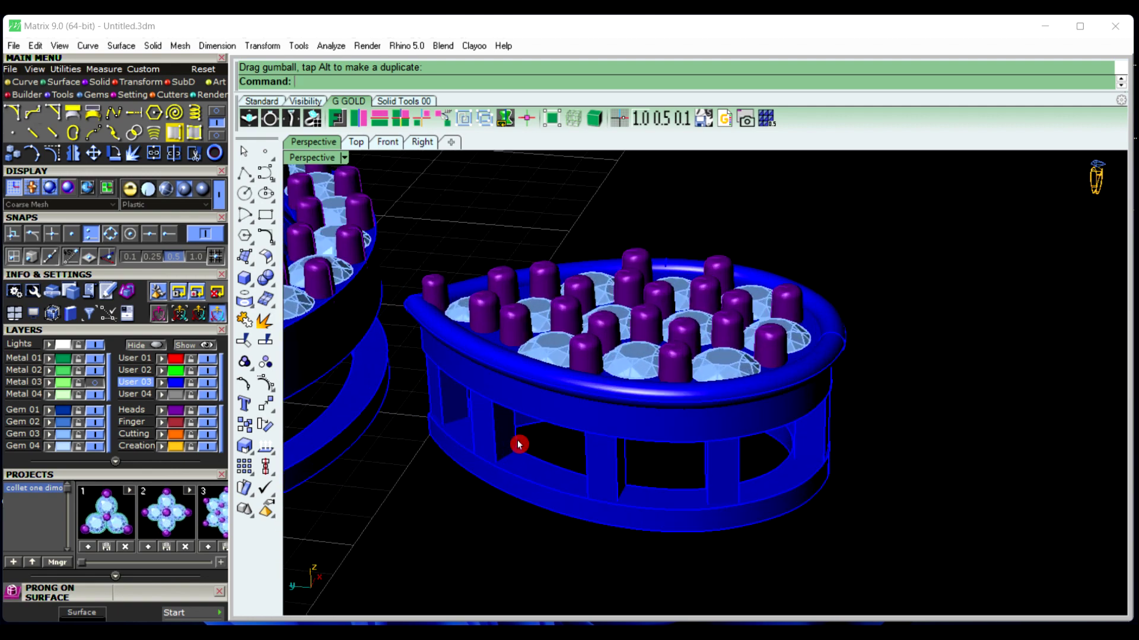
left_click(502, 433)
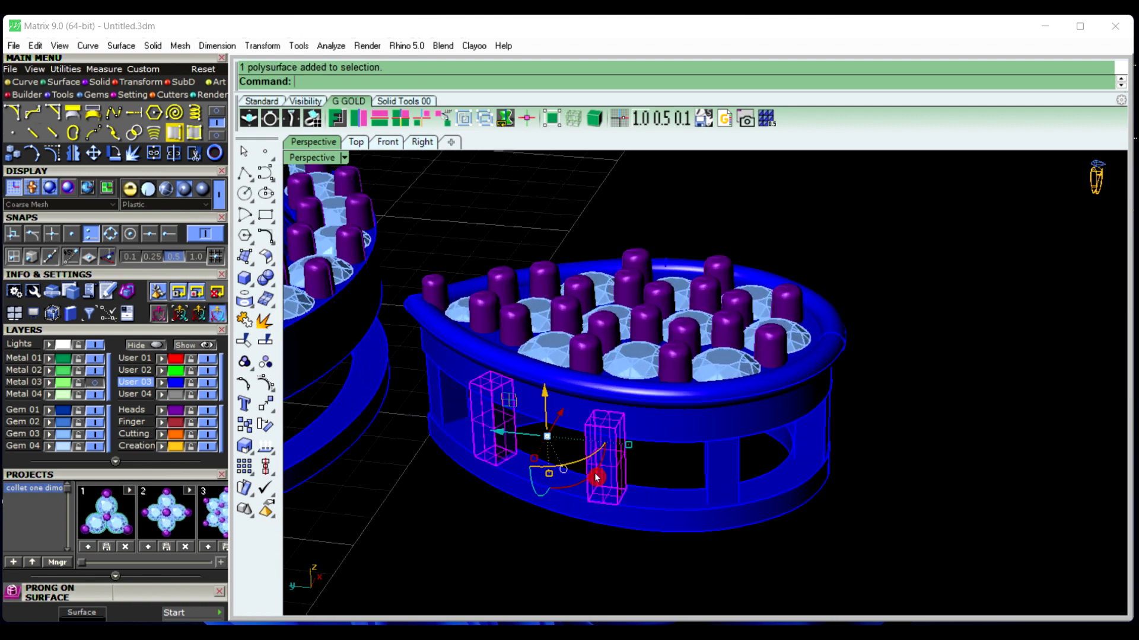
right_click_drag(793, 506, 638, 511)
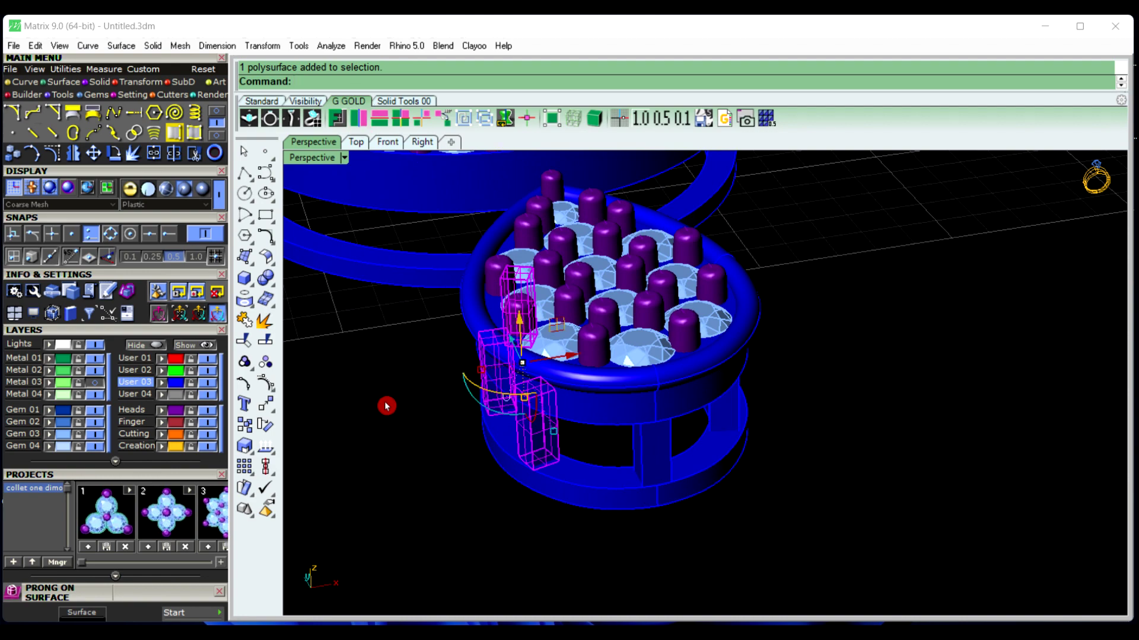
right_click_drag(386, 406, 559, 333)
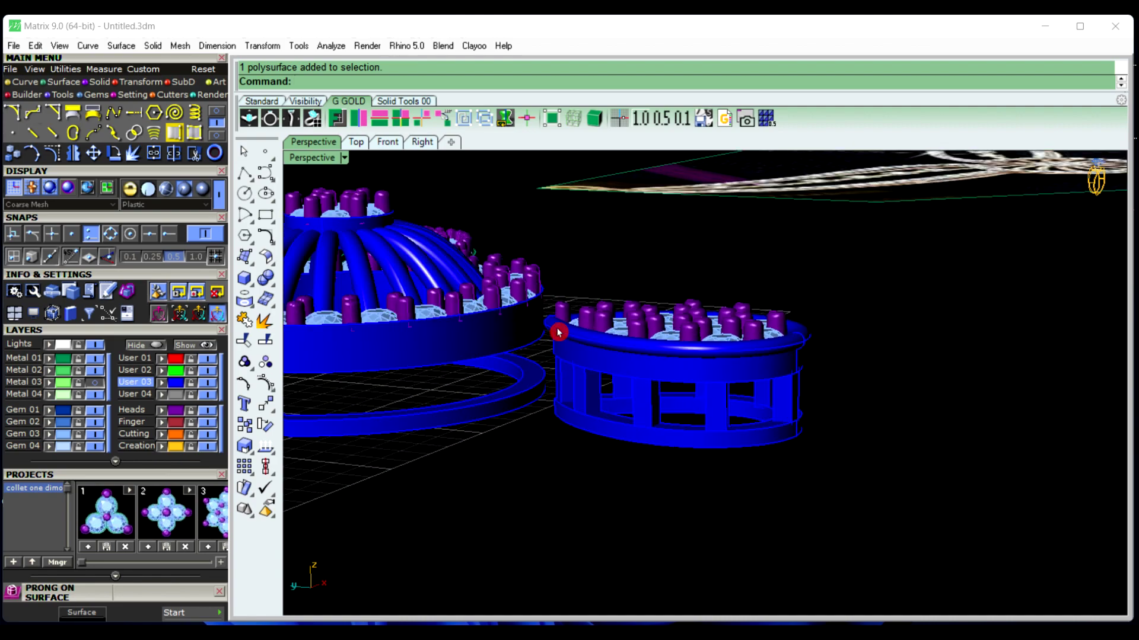
right_click_drag(744, 421, 681, 497)
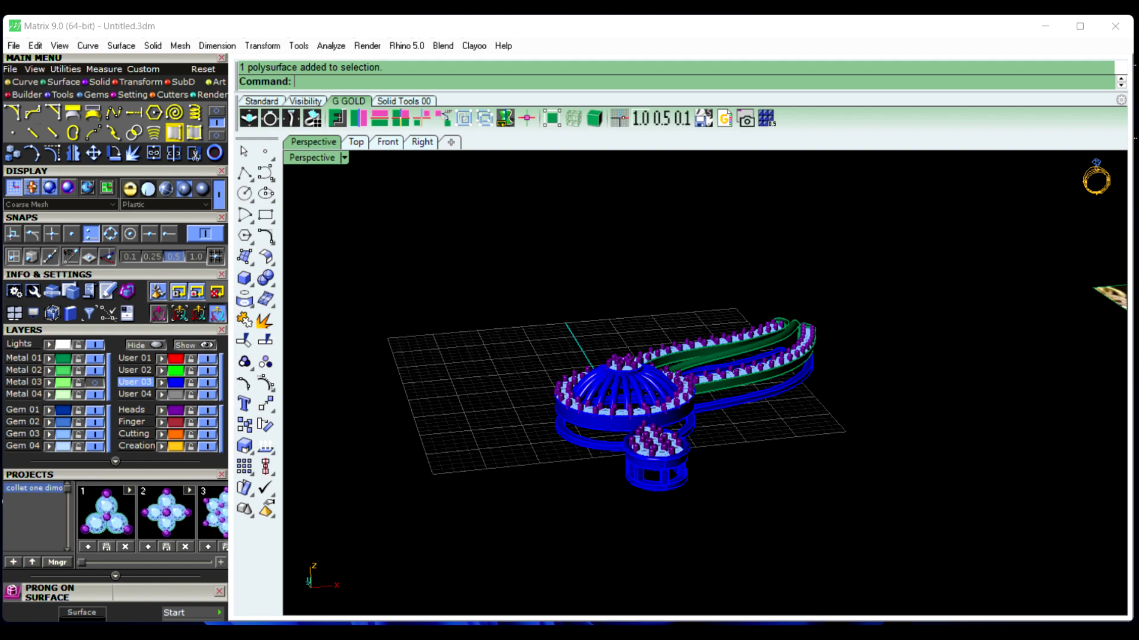
Undo the last torus and examine the gap between the drop and the round cluster from the side
key("ctrl+z")
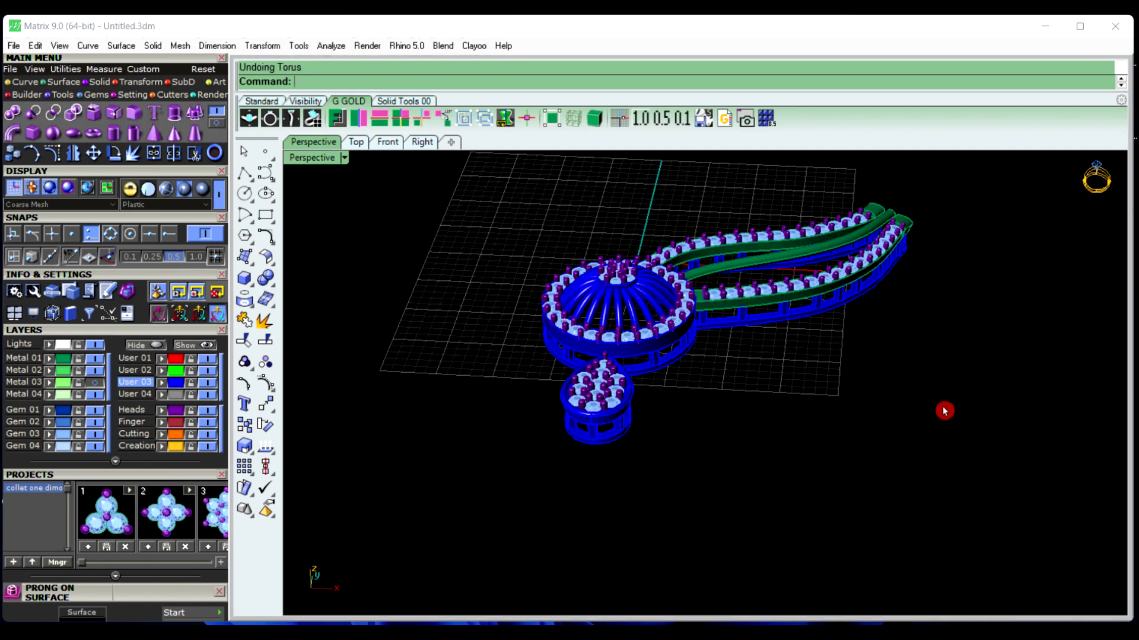
right_click_drag(946, 409, 876, 361)
right_click_drag(581, 375, 554, 351)
scroll(553, 351, "up", 5)
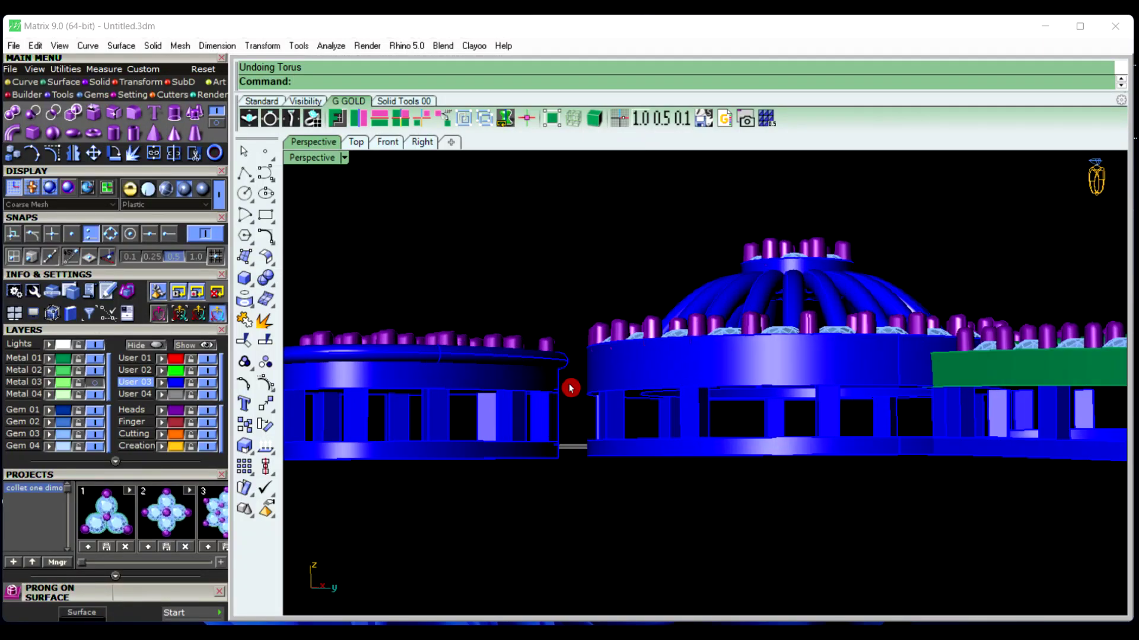
scroll(551, 423, "down", 5)
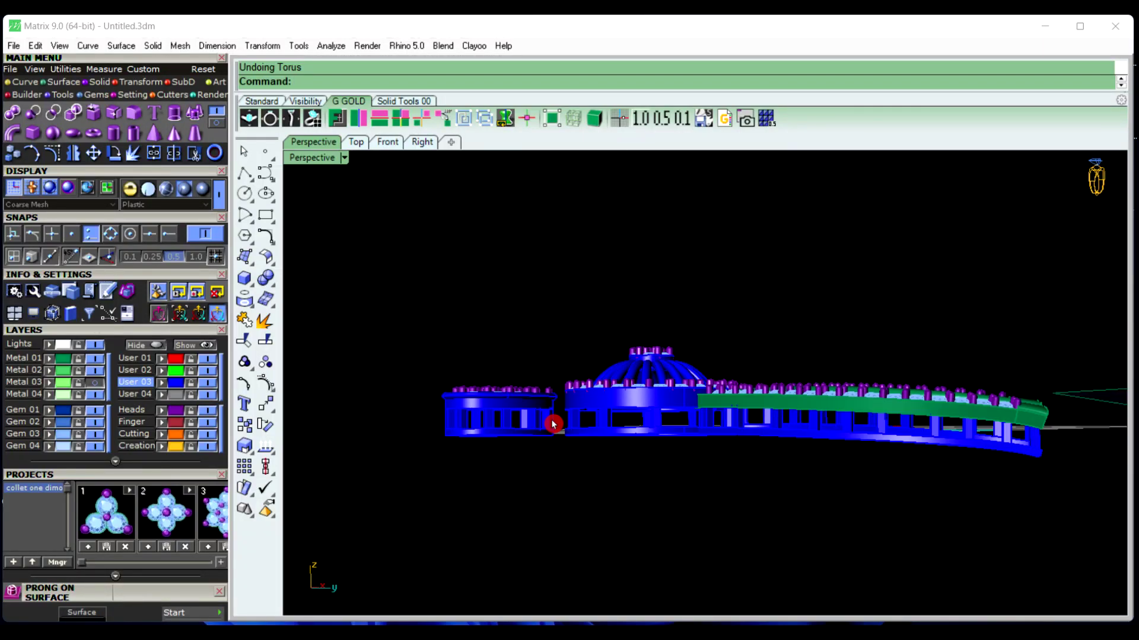
Draw a straight polyline joining the facing lower corners of the two green band ends
right_click_drag(553, 422, 688, 482)
scroll(701, 465, "up", 5)
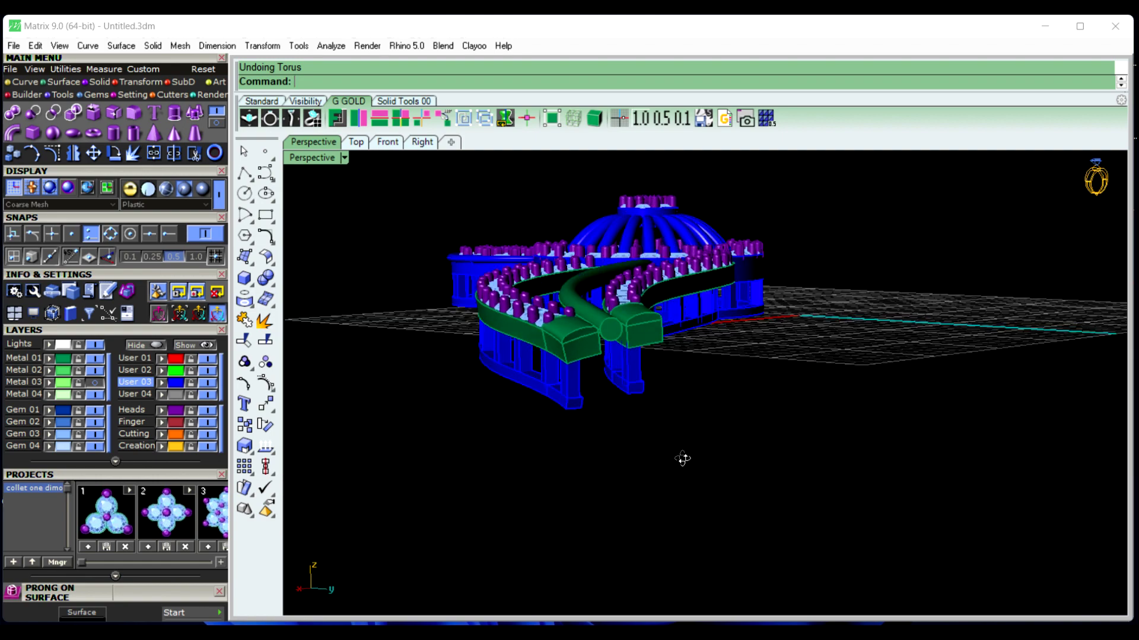
scroll(628, 339, "up", 8)
mouse_move(639, 410)
right_mouse_down()
mouse_move(649, 392)
mouse_move(656, 399)
right_mouse_up()
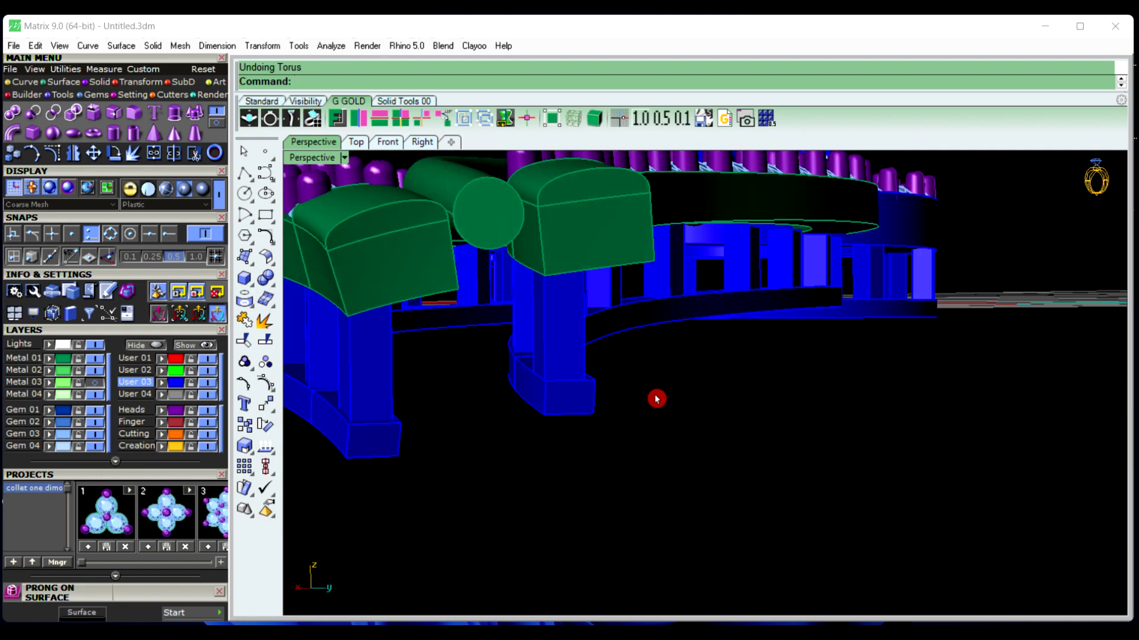
right_click_drag(434, 333, 530, 289)
scroll(472, 349, "up", 3)
scroll(551, 276, "down", 4)
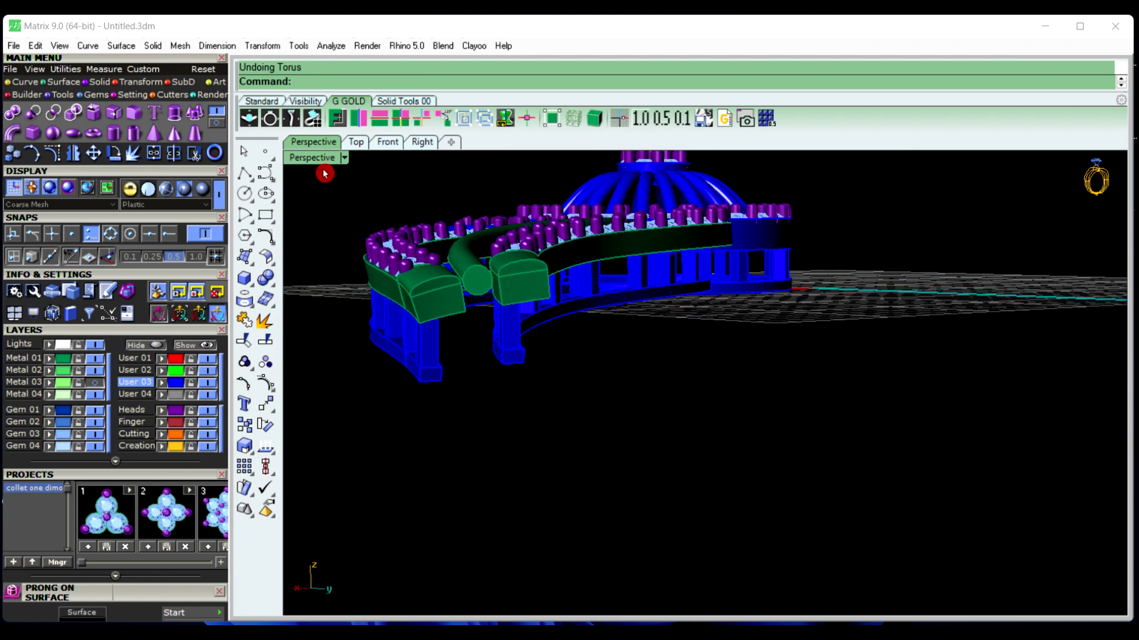
left_click(243, 177)
scroll(457, 338, "up", 5)
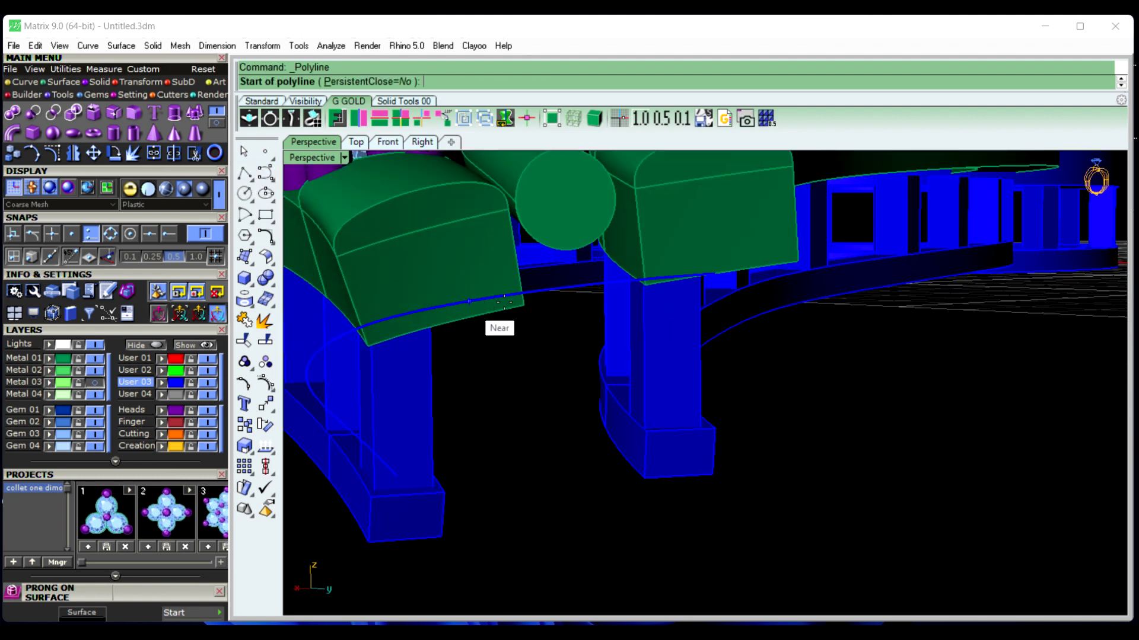
left_click(524, 306)
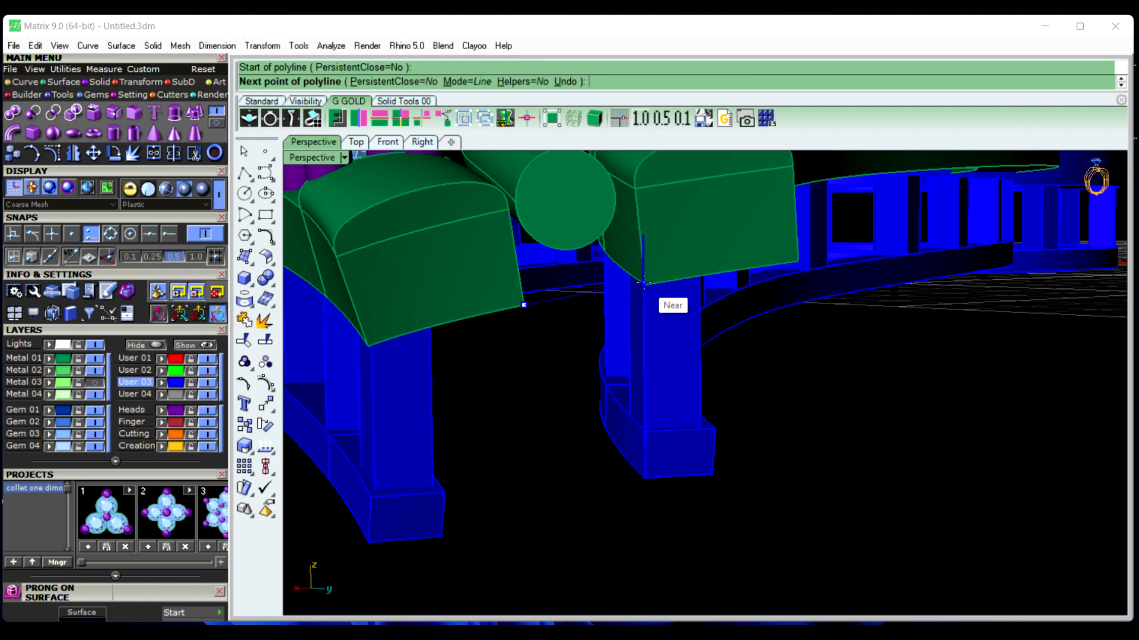
right_click_drag(634, 280, 627, 280)
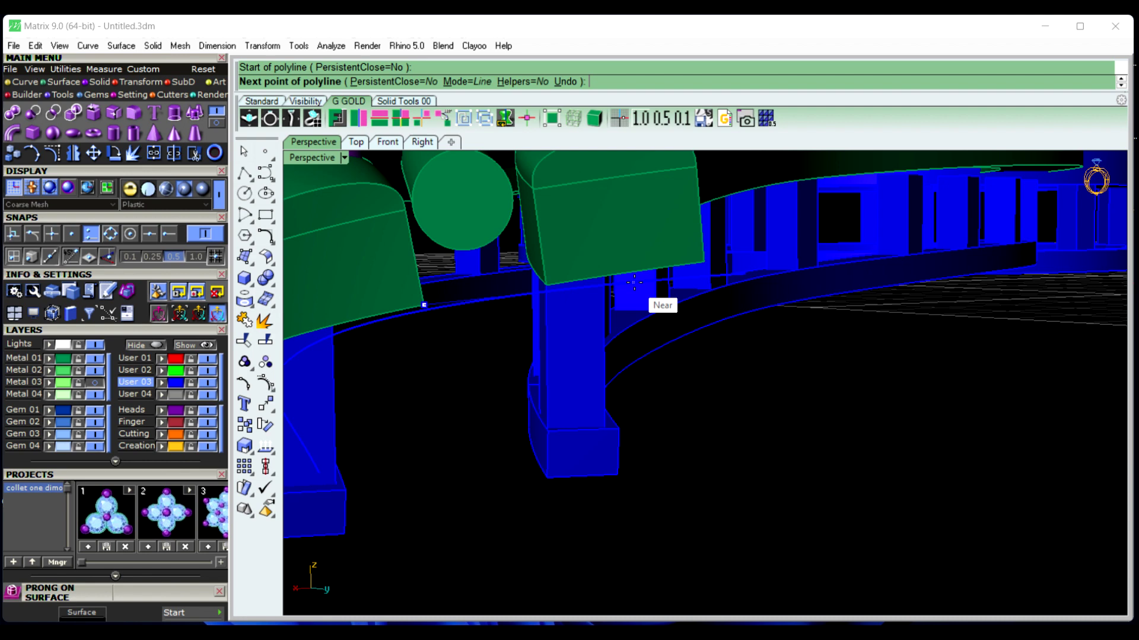
left_click(547, 282)
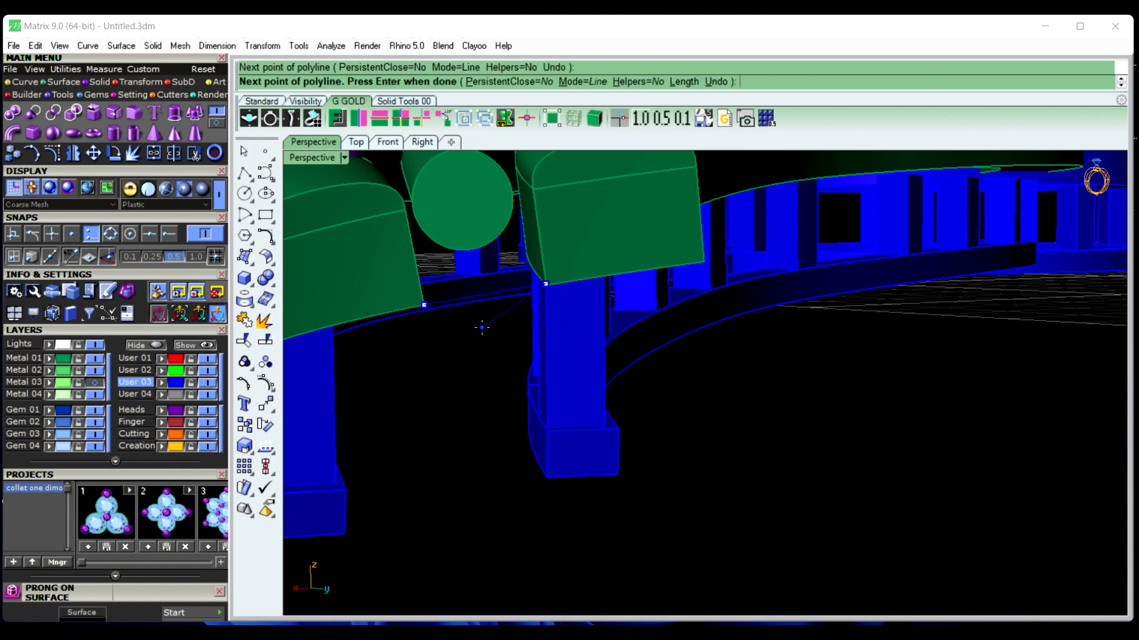
right_click(481, 328)
Offset the line between the band ends by a distance of 1 towards the bands' inner side
scroll(482, 347, "down", 5)
mouse_move(482, 347)
right_mouse_down()
mouse_move(475, 325)
mouse_move(483, 354)
right_mouse_up()
scroll(486, 350, "up", 5)
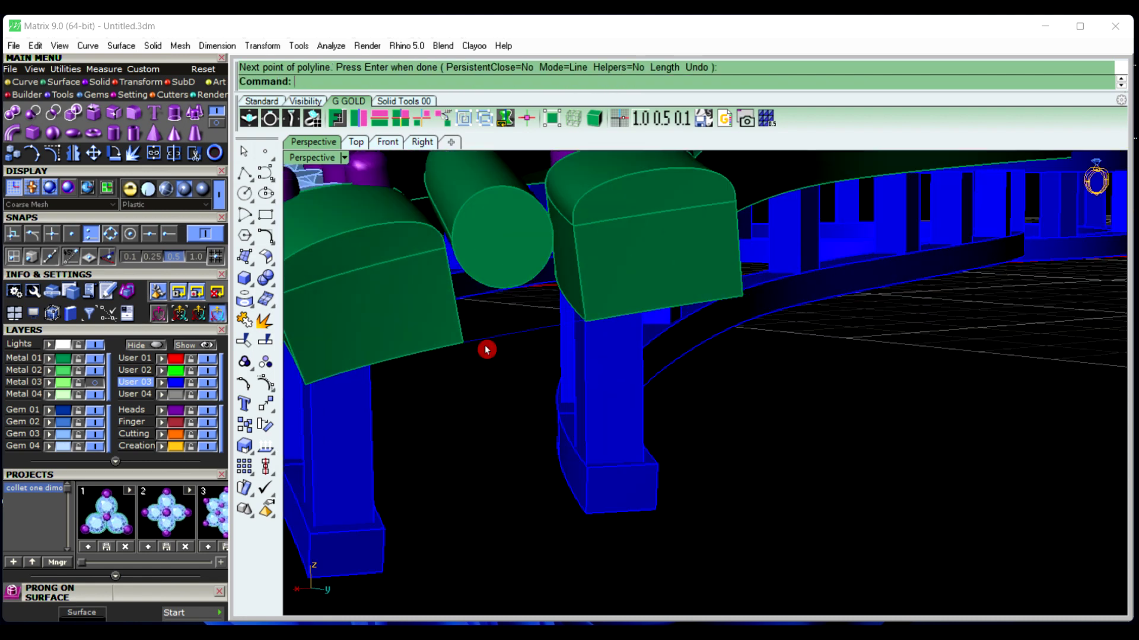
left_click(517, 337)
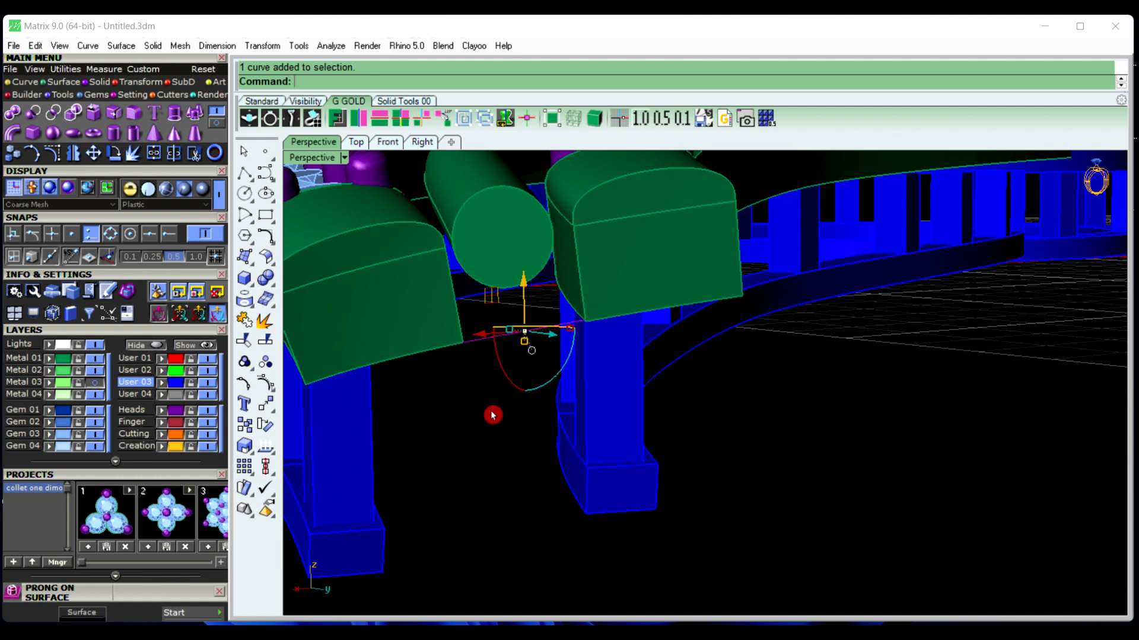
key("Return")
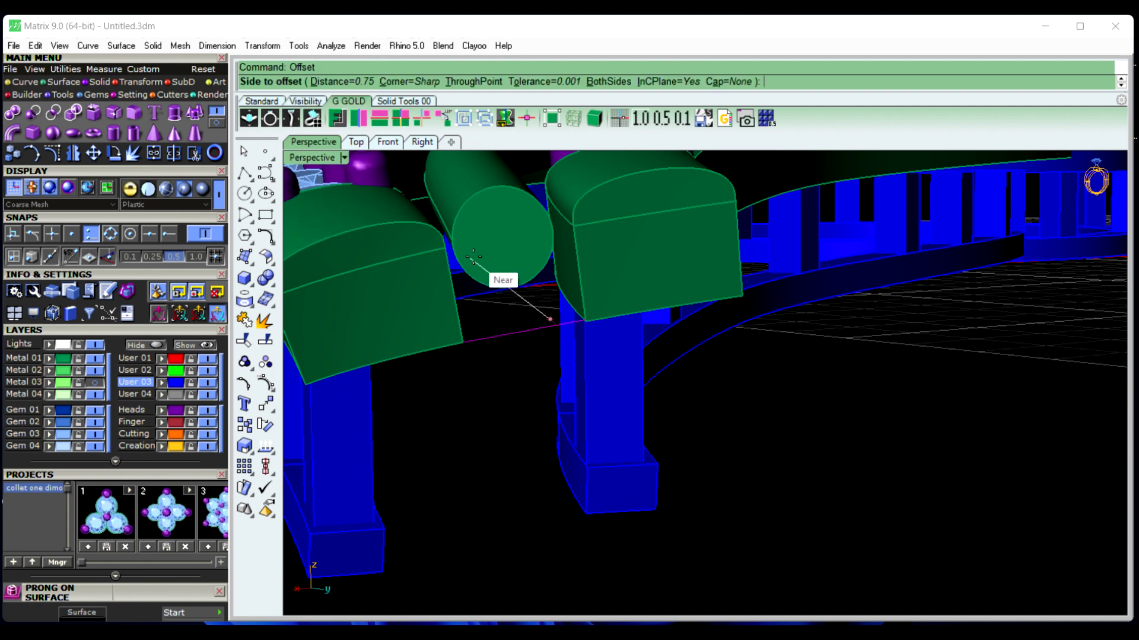
left_click(395, 148)
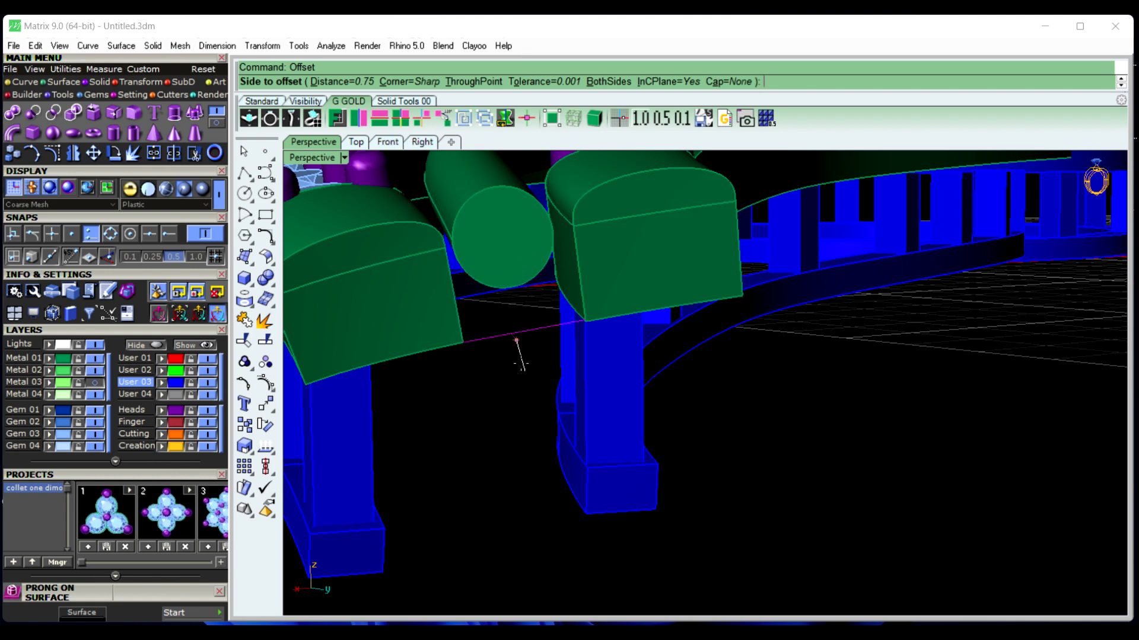
scroll(510, 339, "up", 3)
scroll(563, 385, "up", 2)
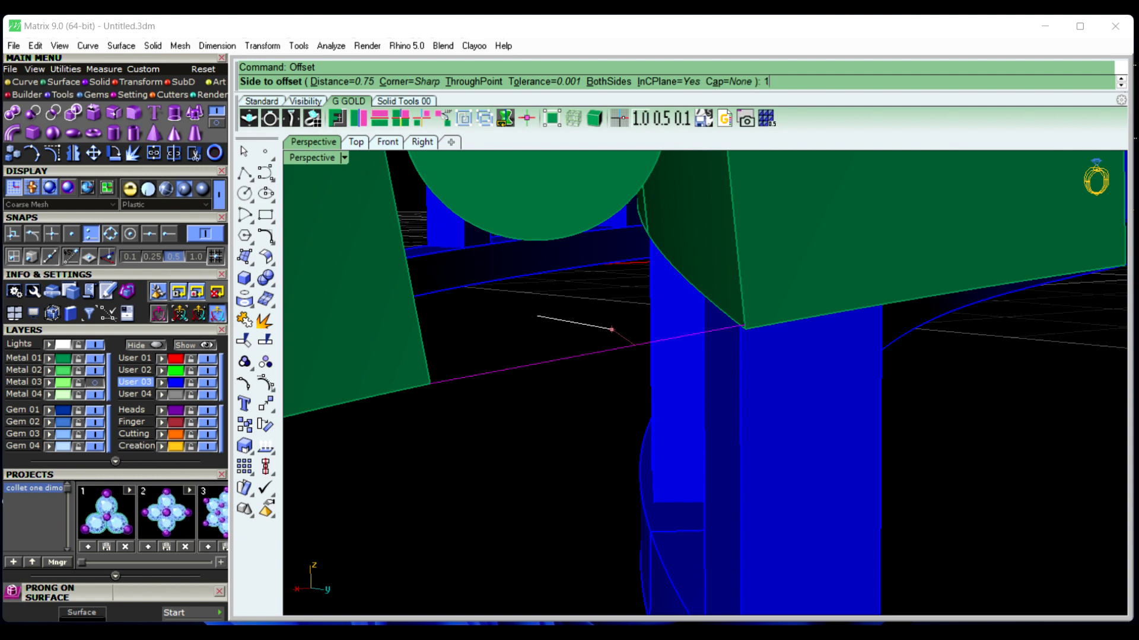
key("Return")
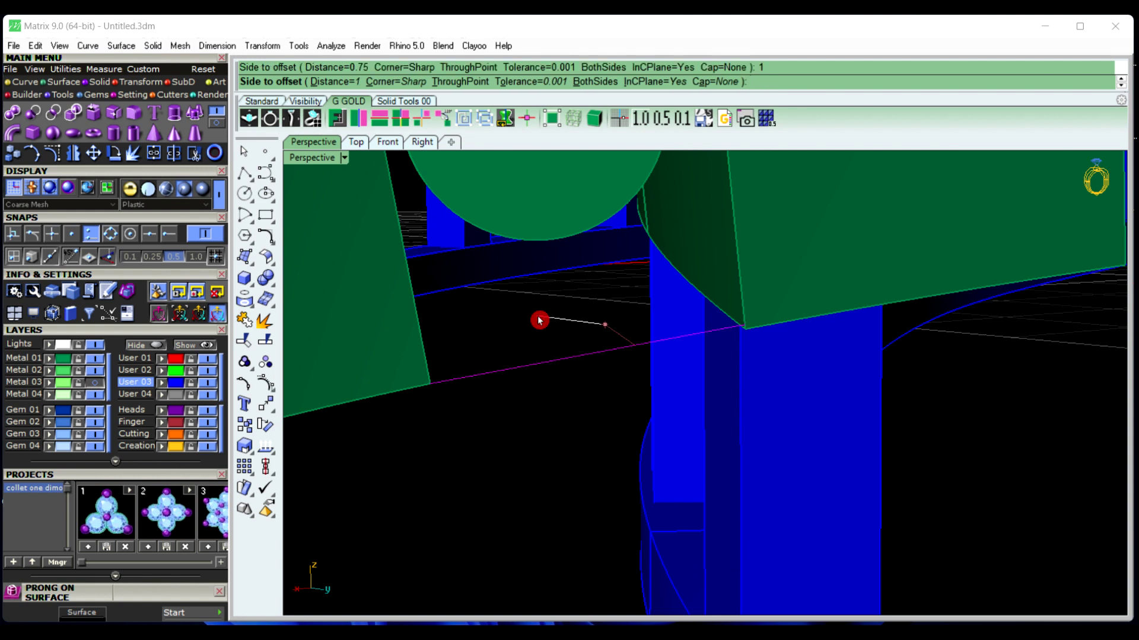
left_click(539, 320)
left_click(557, 424)
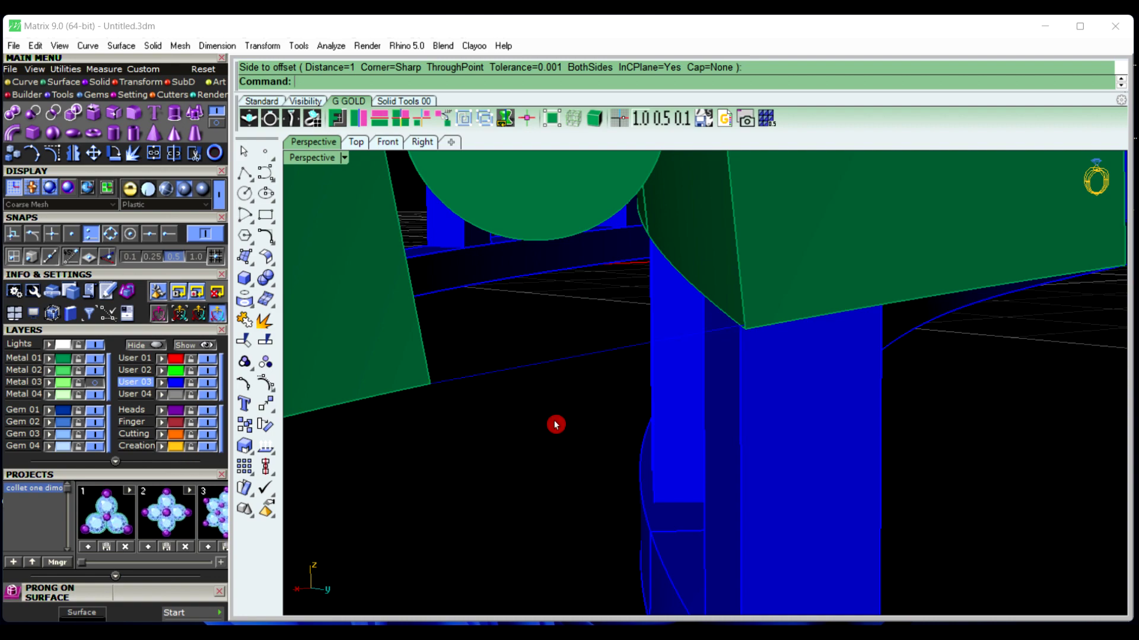
Delete the connecting line between the two band ends
scroll(556, 424, "down", 8)
right_click_drag(556, 424, 579, 437)
scroll(528, 407, "down", 5)
scroll(581, 450, "up", 5)
scroll(580, 446, "down", 4)
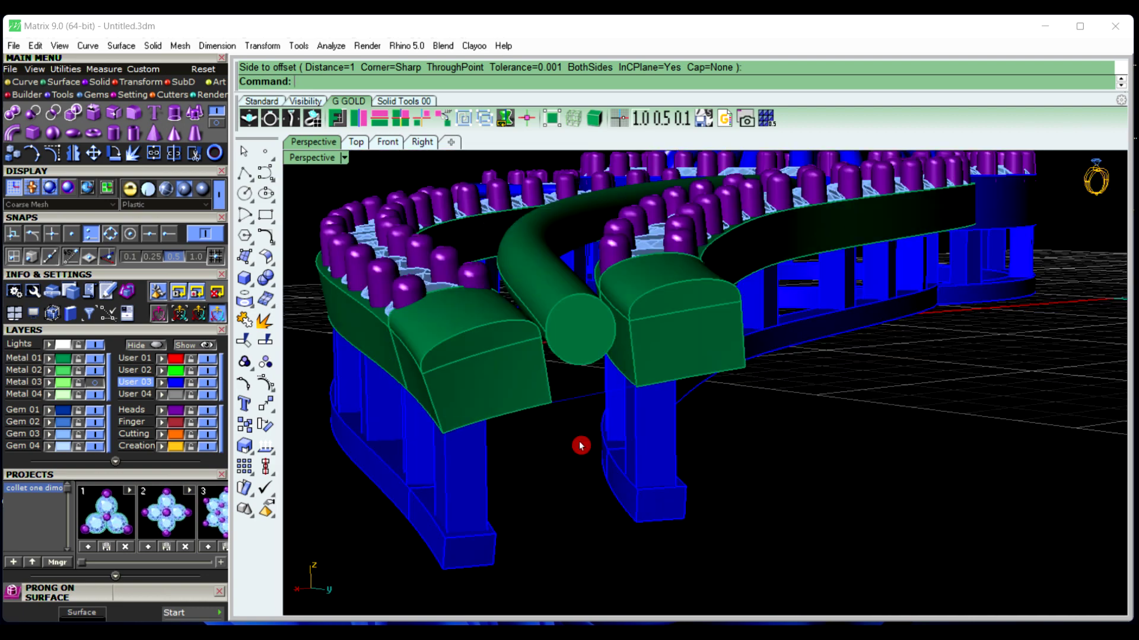
left_click(585, 405)
key("Delete")
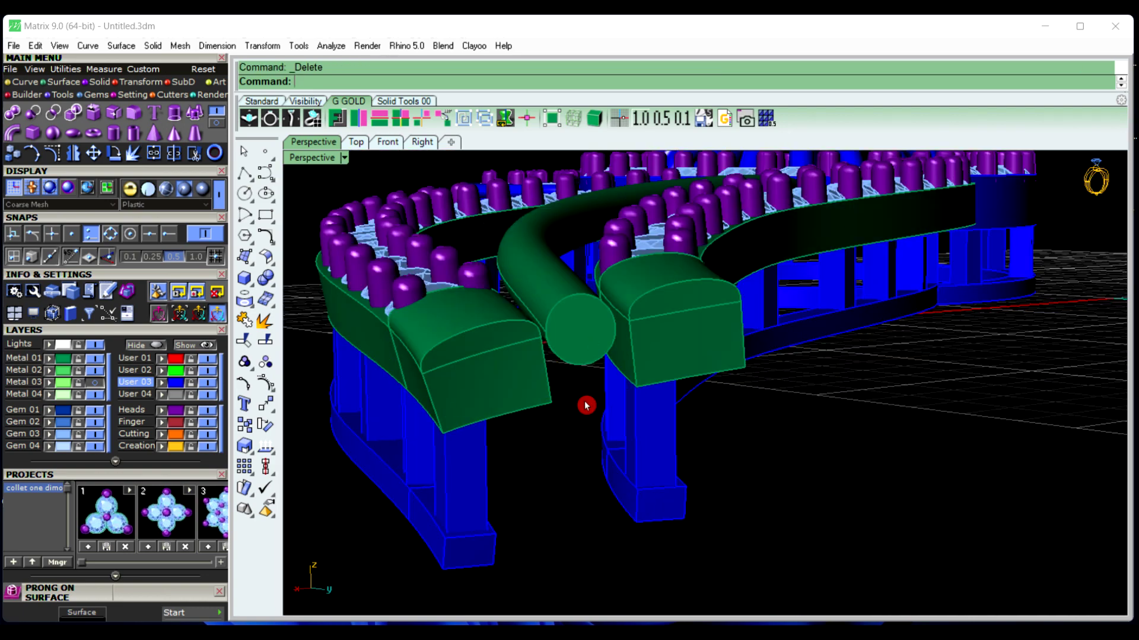
Draw a straight polyline between the facing lower corners of the two green band ends, below the round wire
scroll(566, 407, "down", 3)
right_click_drag(565, 407, 569, 422)
scroll(540, 423, "up", 6)
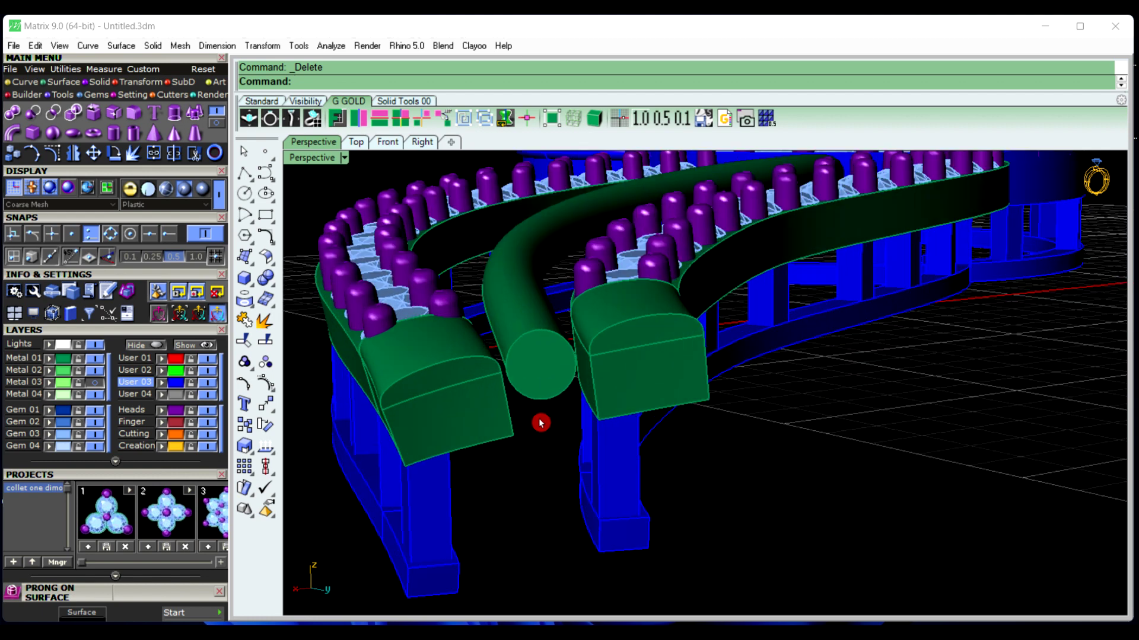
right_click_drag(564, 518, 558, 513)
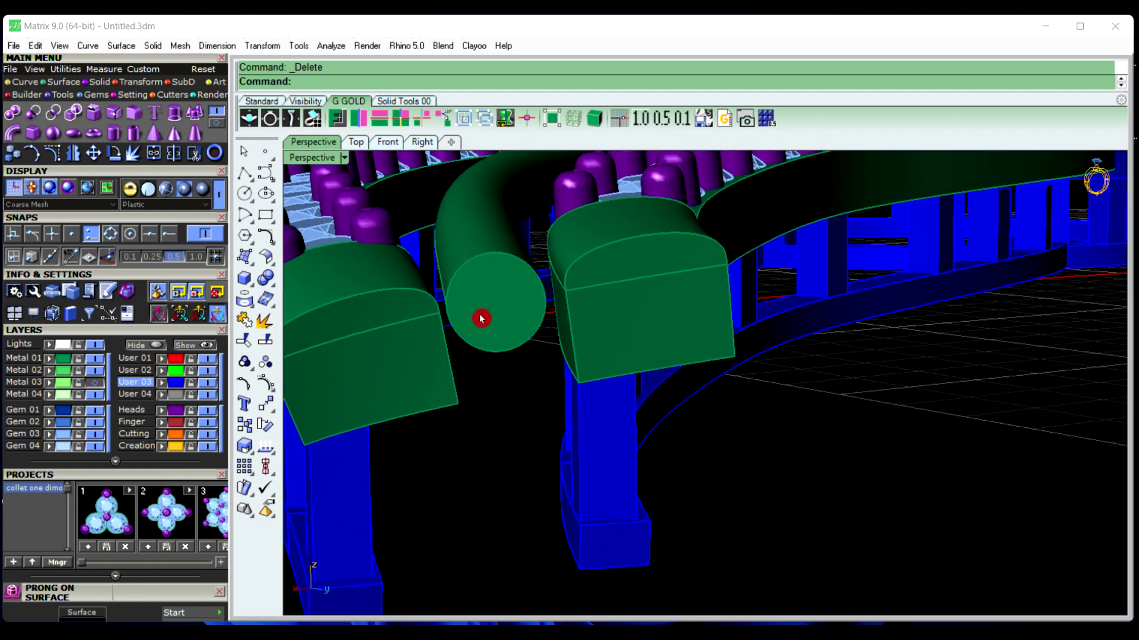
left_click(451, 385)
left_click(466, 459)
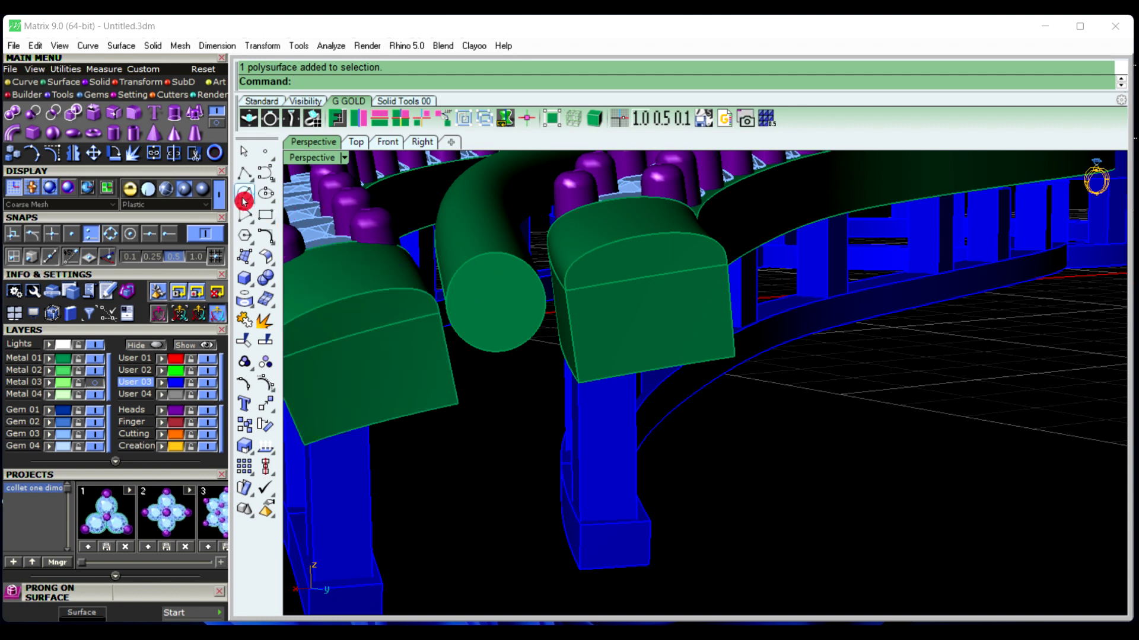
left_click(243, 176)
left_click(457, 404)
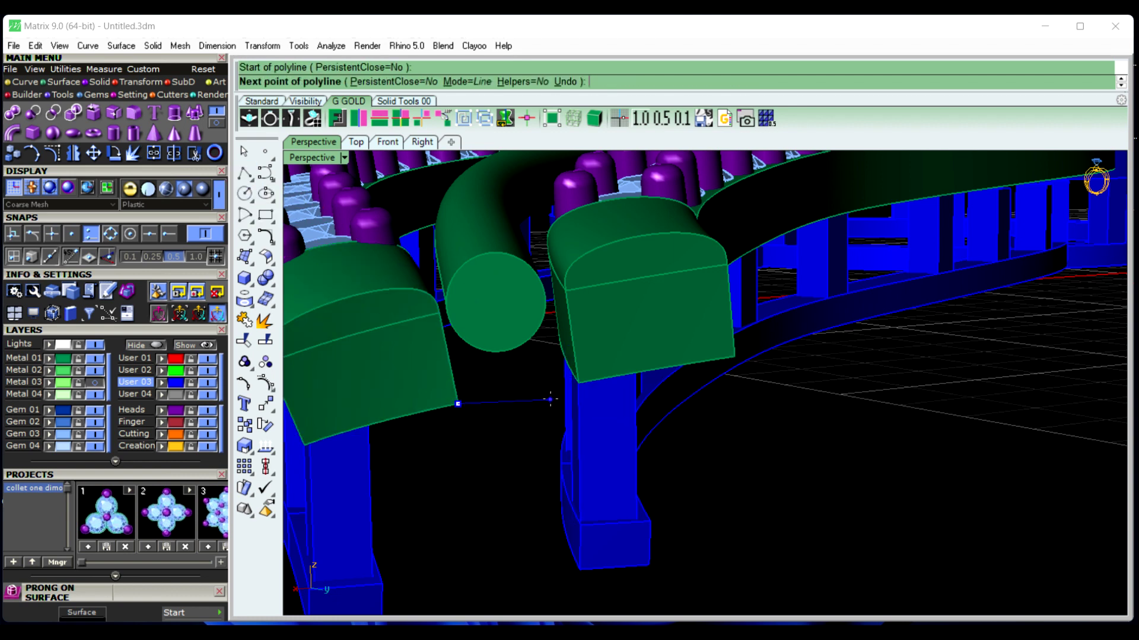
scroll(568, 389, "up", 5)
scroll(592, 371, "down", 5)
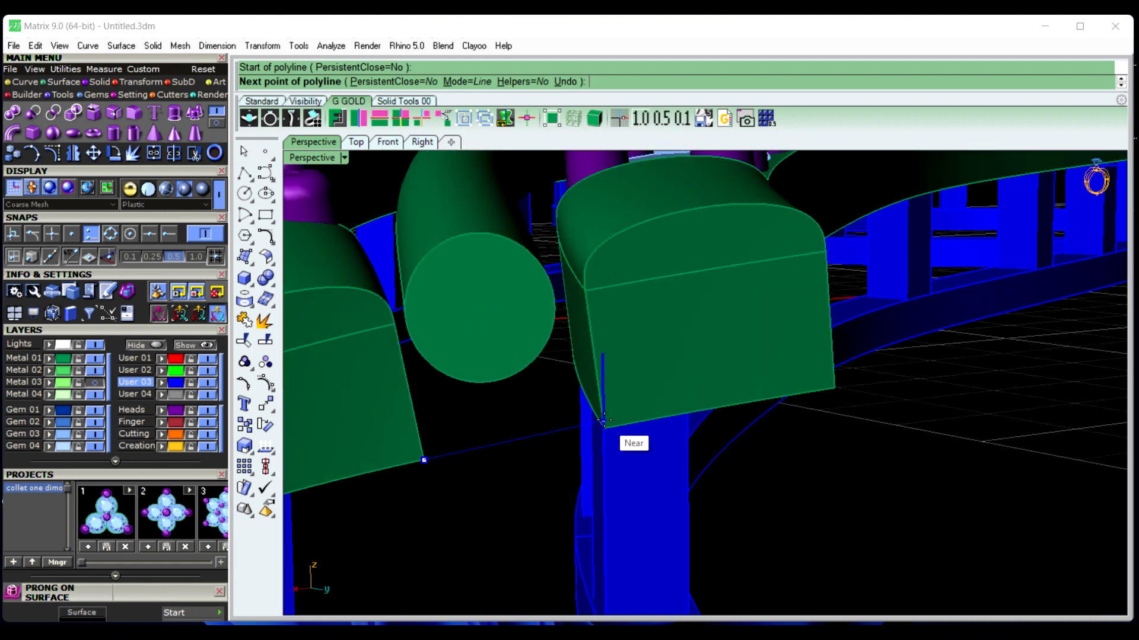
left_click(604, 426)
key("Return")
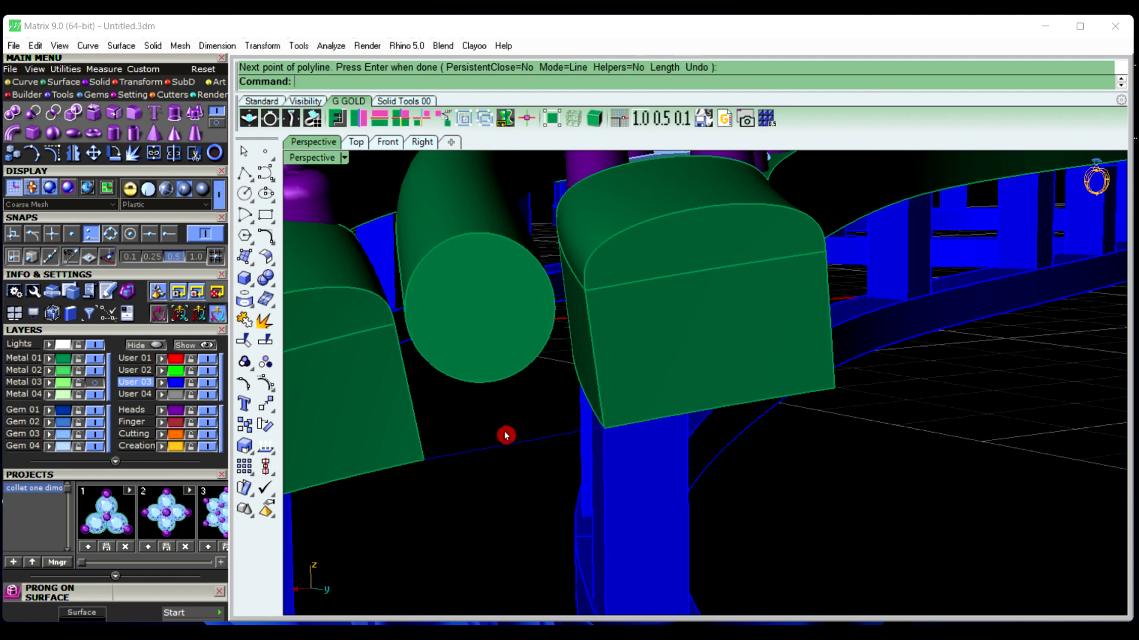
Copy the connecting line straight up to the level of the round wire's end face and shift the copy horizontally
left_click(513, 444)
scroll(476, 509, "down", 8)
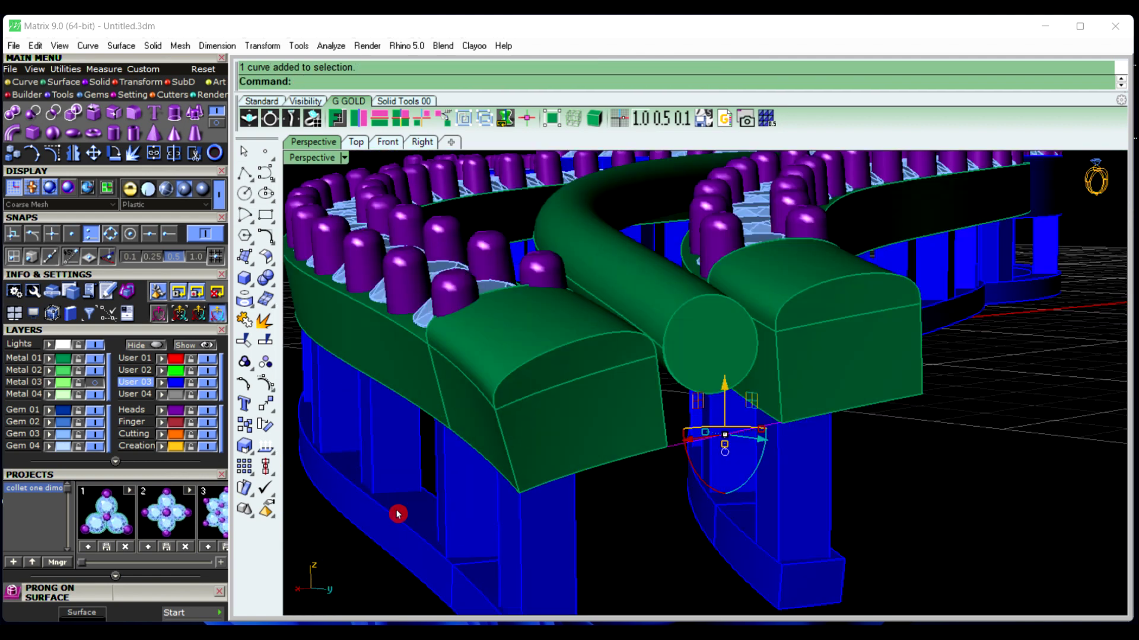
scroll(580, 419, "up", 4)
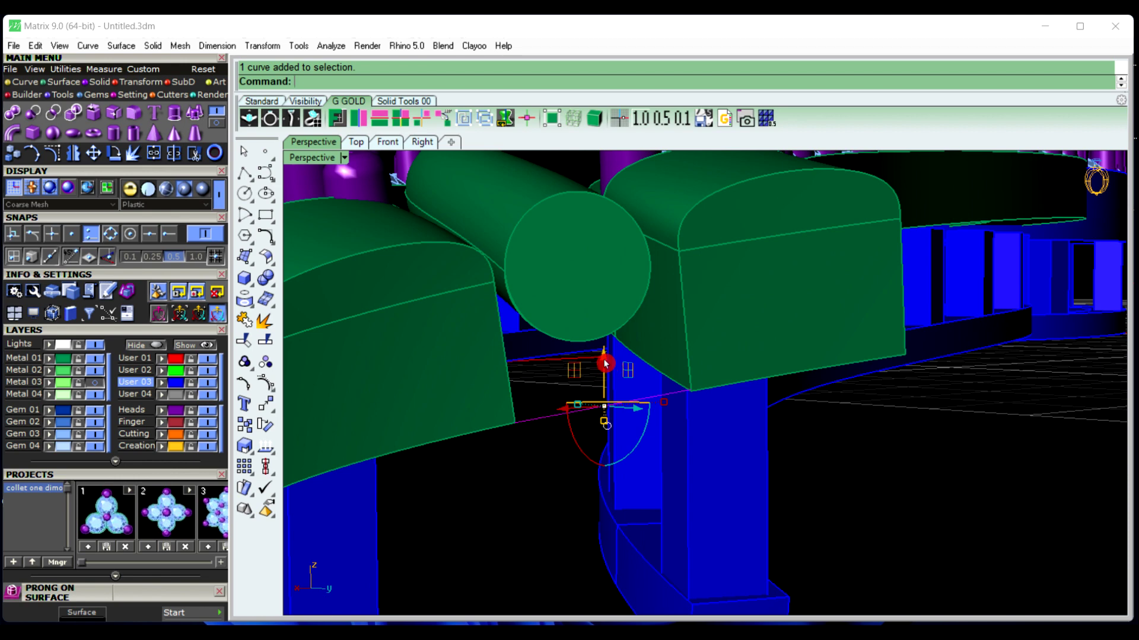
left_click_drag(605, 363, 595, 225)
right_click_drag(624, 327, 605, 326)
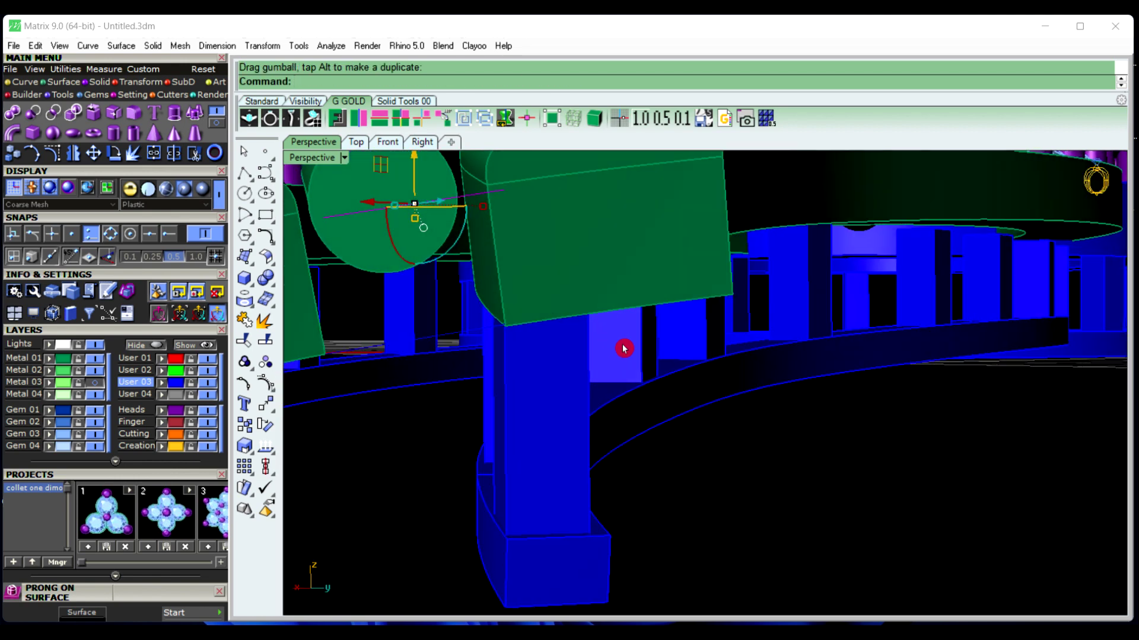
scroll(626, 350, "down", 4)
left_click_drag(462, 252, 440, 256)
left_click(428, 497)
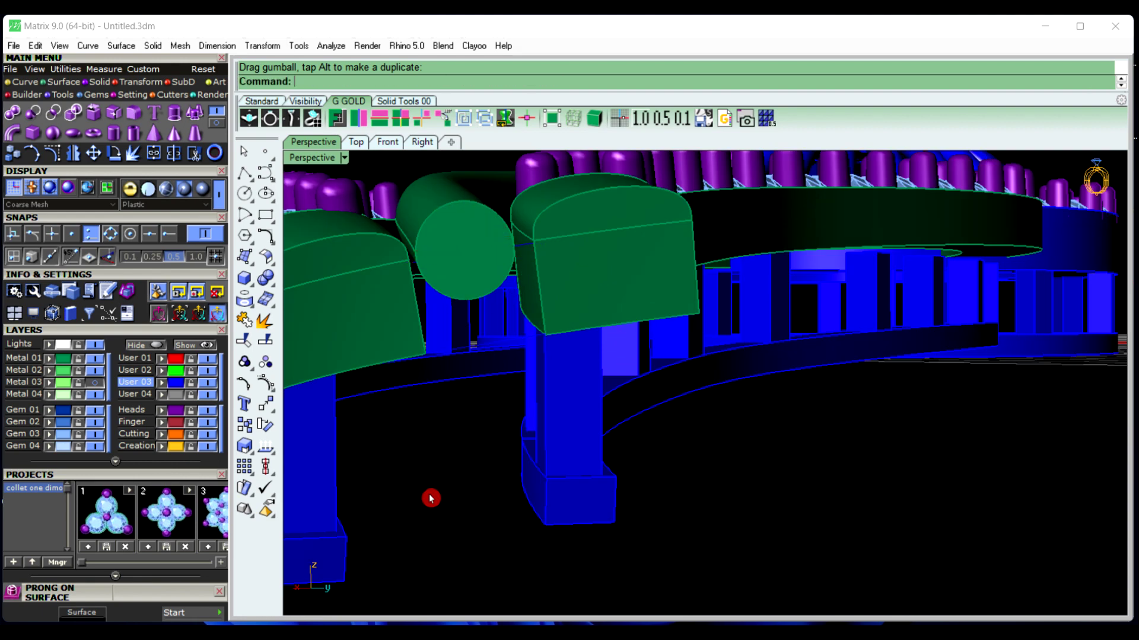
Select the raised copy of the connecting line and shift it horizontally relative to the band end faces
scroll(439, 505, "down", 5)
mouse_move(455, 504)
right_mouse_down()
mouse_move(441, 491)
mouse_move(457, 488)
right_mouse_up()
scroll(460, 361, "up", 5)
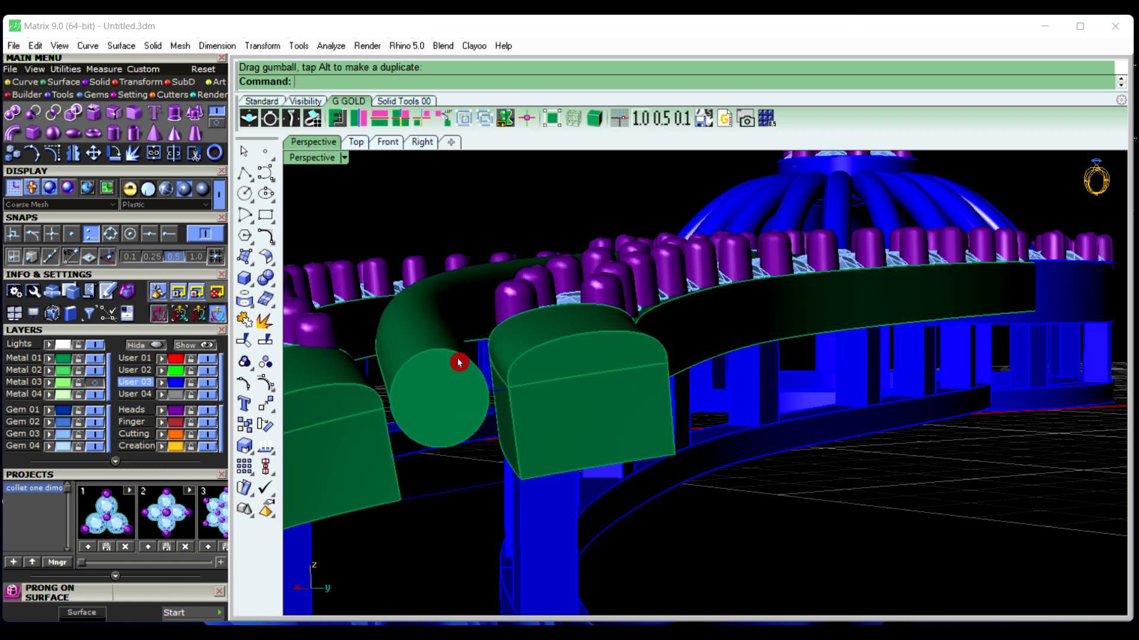
left_click(515, 404)
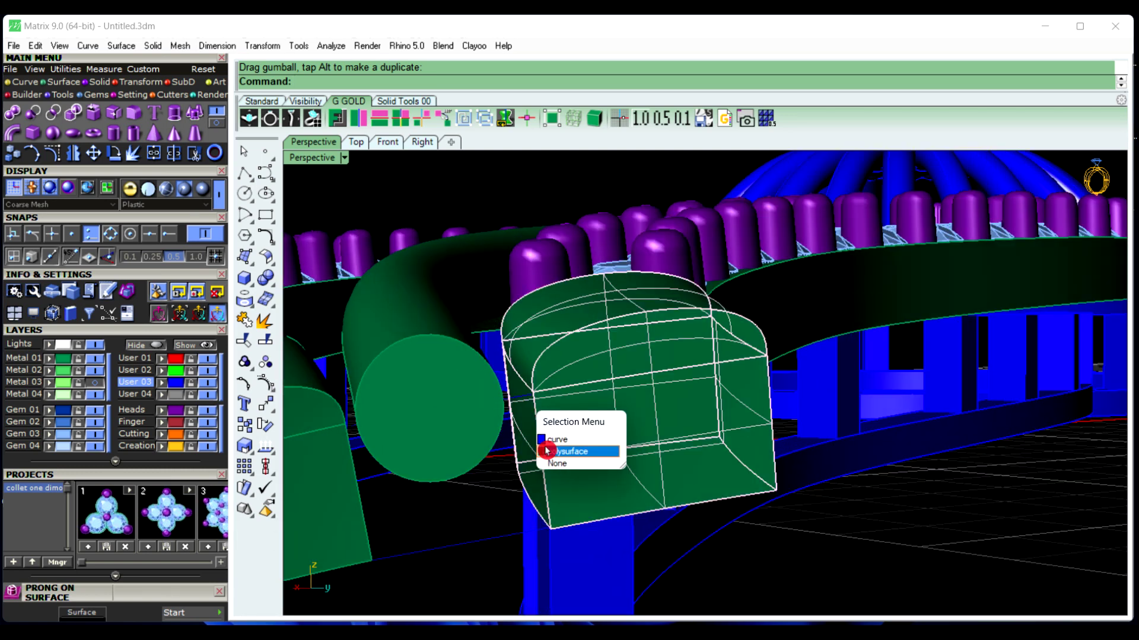
left_click(560, 439)
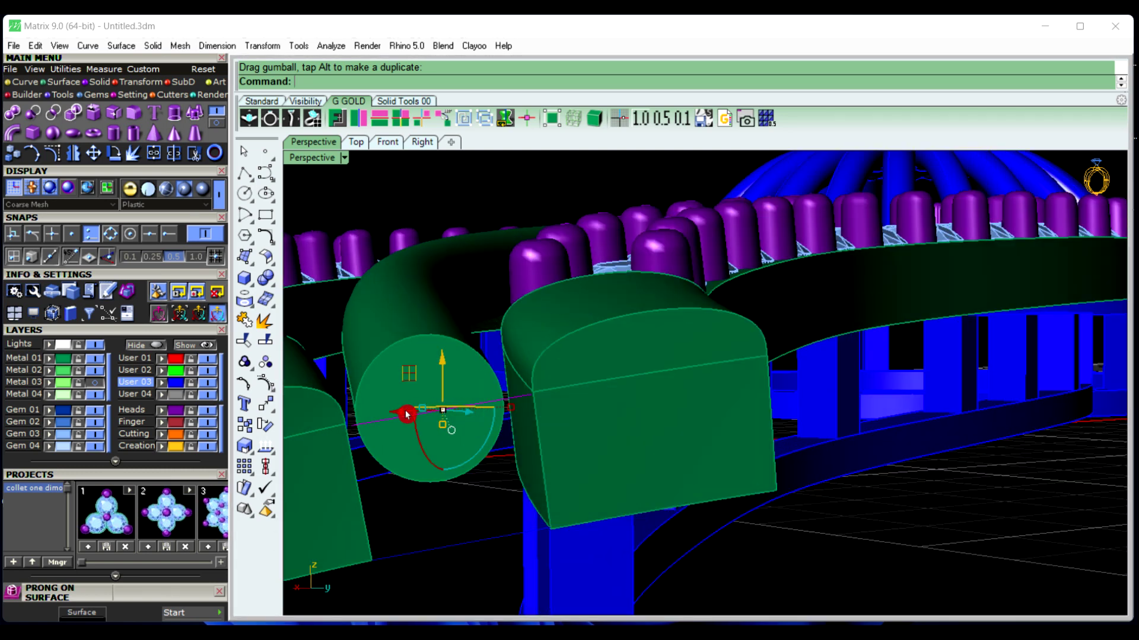
left_click_drag(406, 415, 427, 579)
left_click(450, 494)
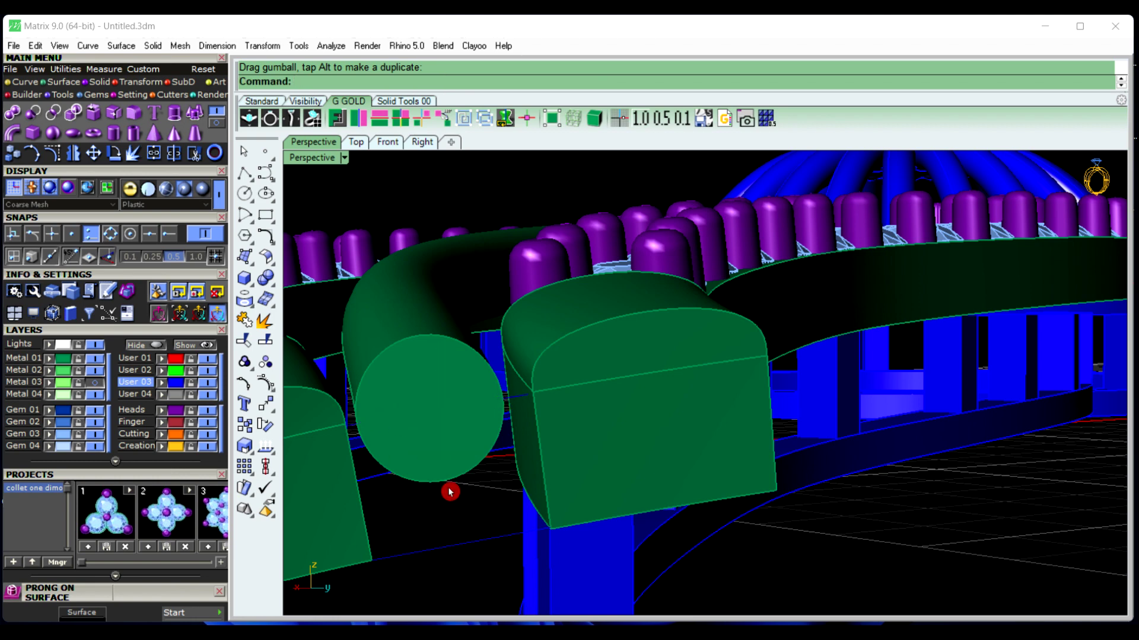
Try to sweep along two rails using the lower and raised lines between the band ends
scroll(450, 492, "down", 4)
scroll(550, 481, "down", 2)
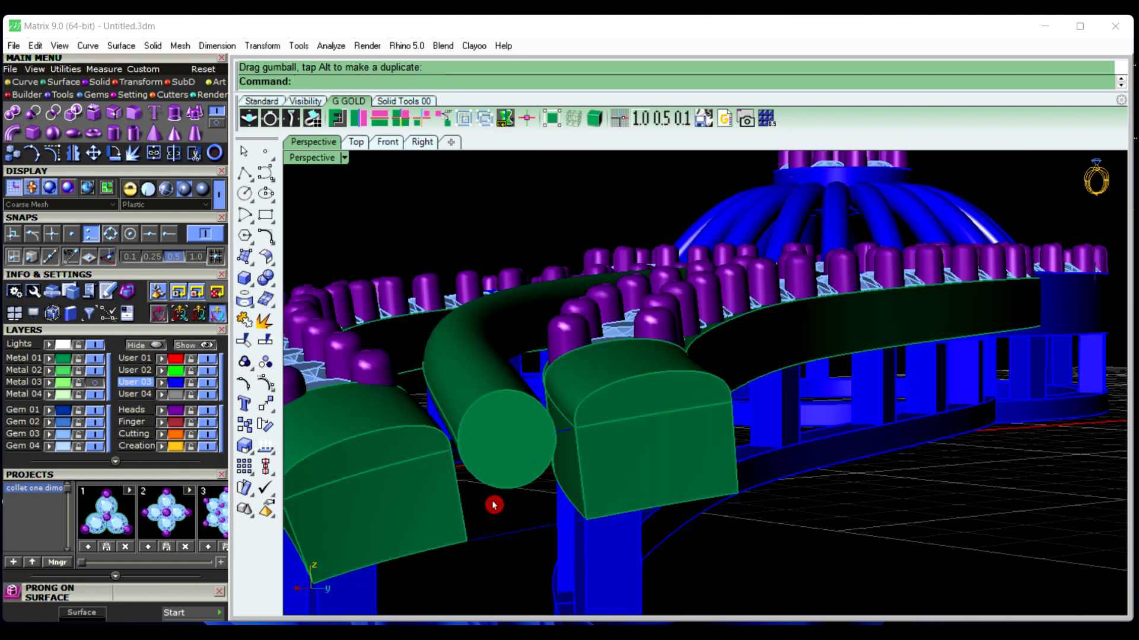
type("SW2")
key("Return")
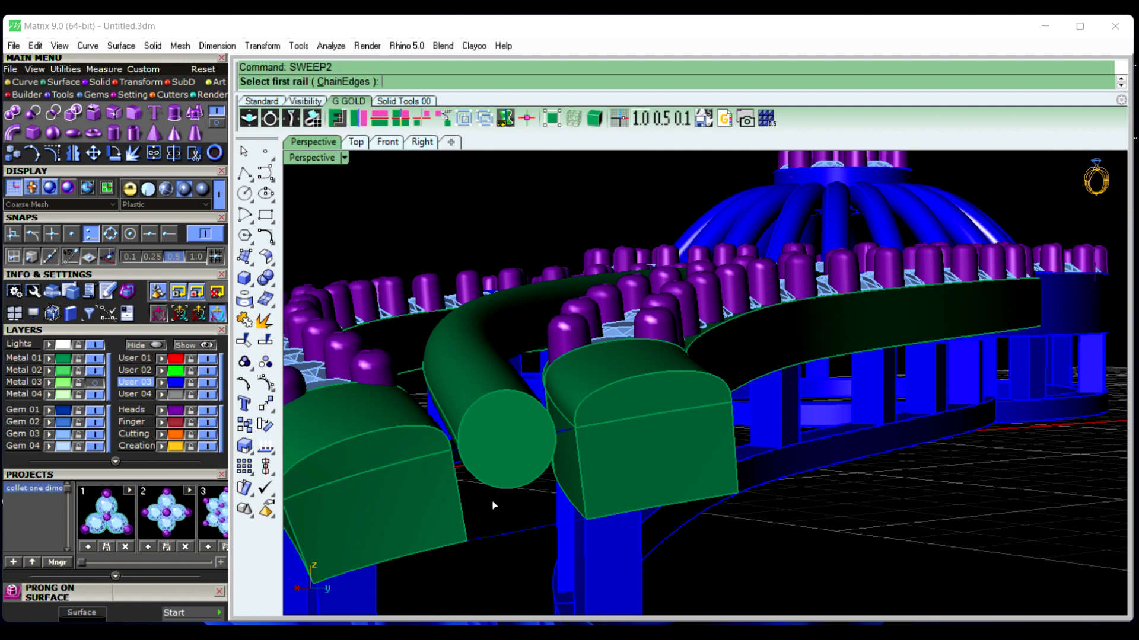
left_click(514, 532)
left_click(559, 429)
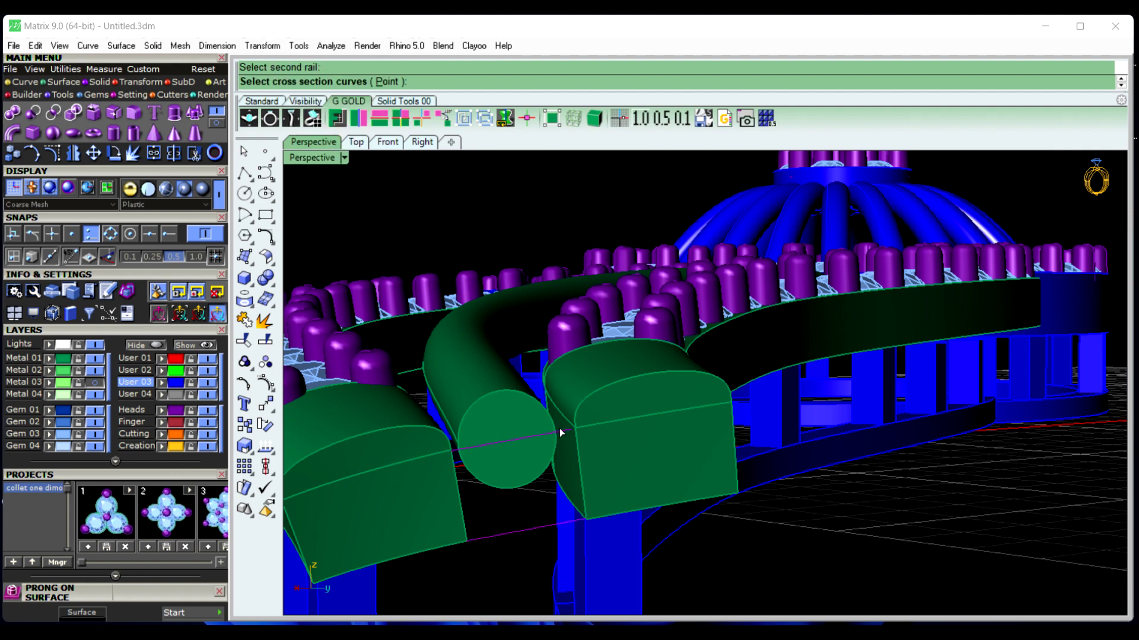
left_click(560, 428)
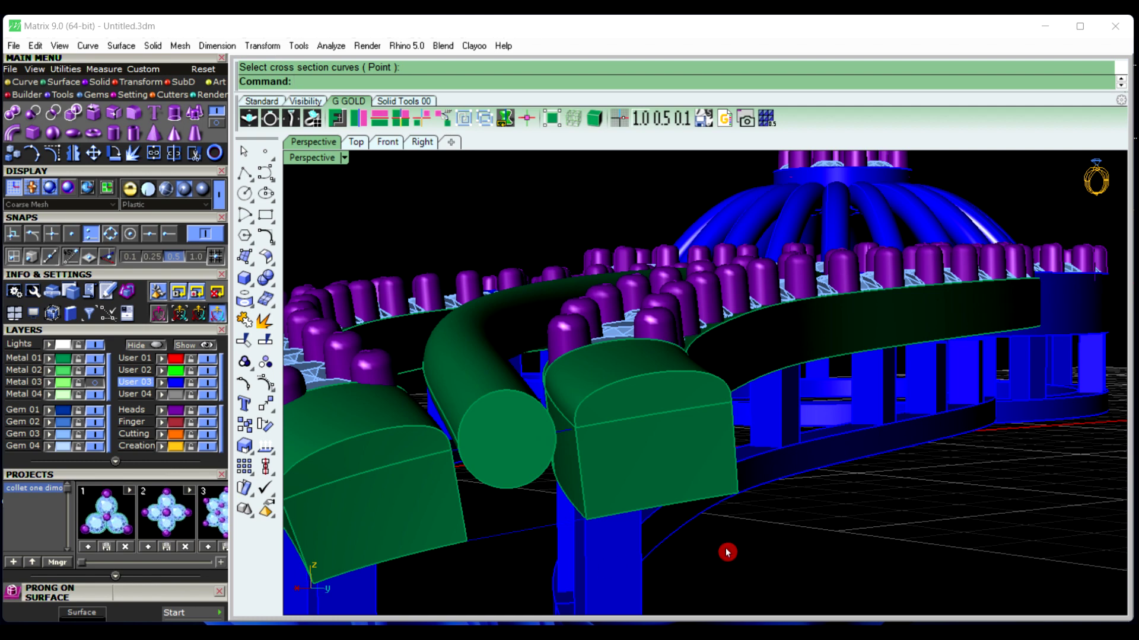
right_click(775, 562)
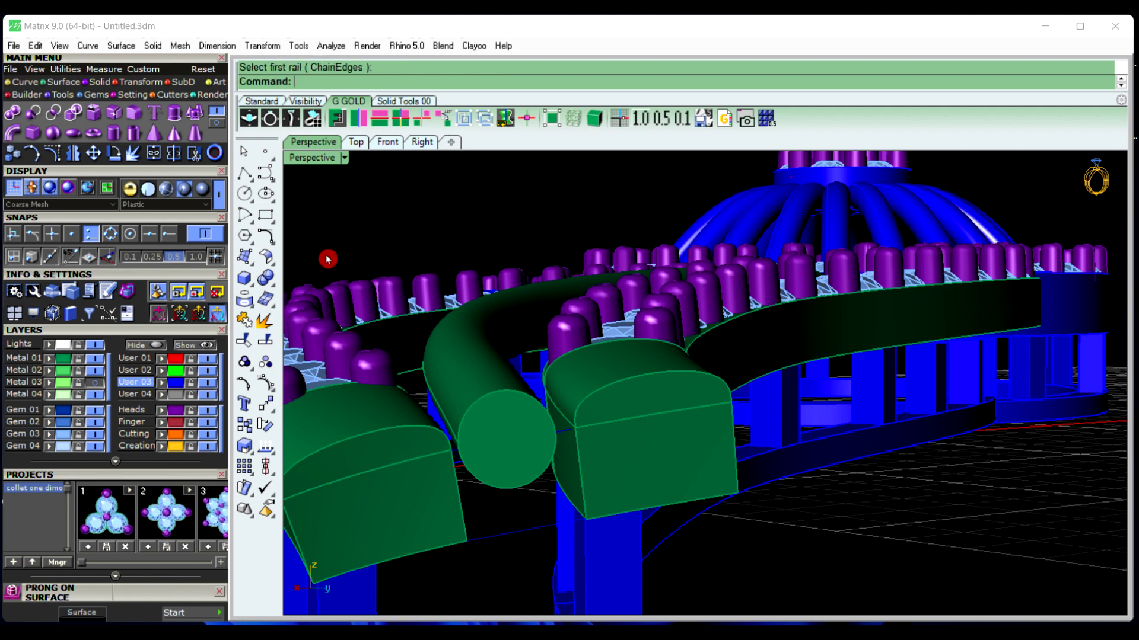
Draw a polyline from the band end's lower corner up to the raised line's end, and delete the construction lines between the bands
left_click(244, 173)
scroll(587, 498, "up", 5)
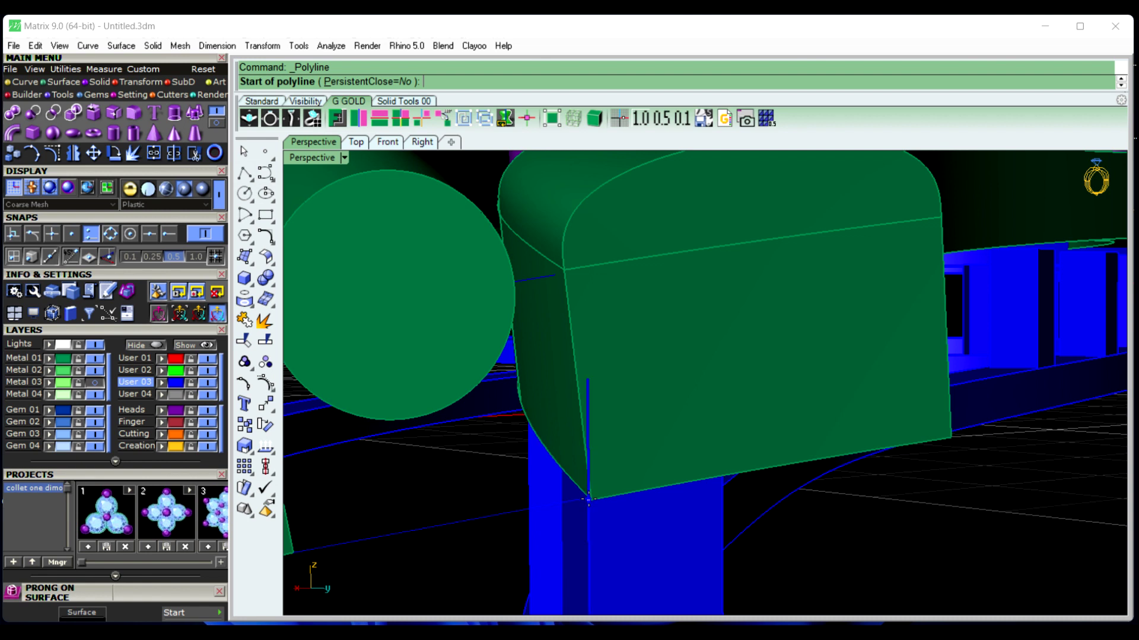
left_click(587, 498)
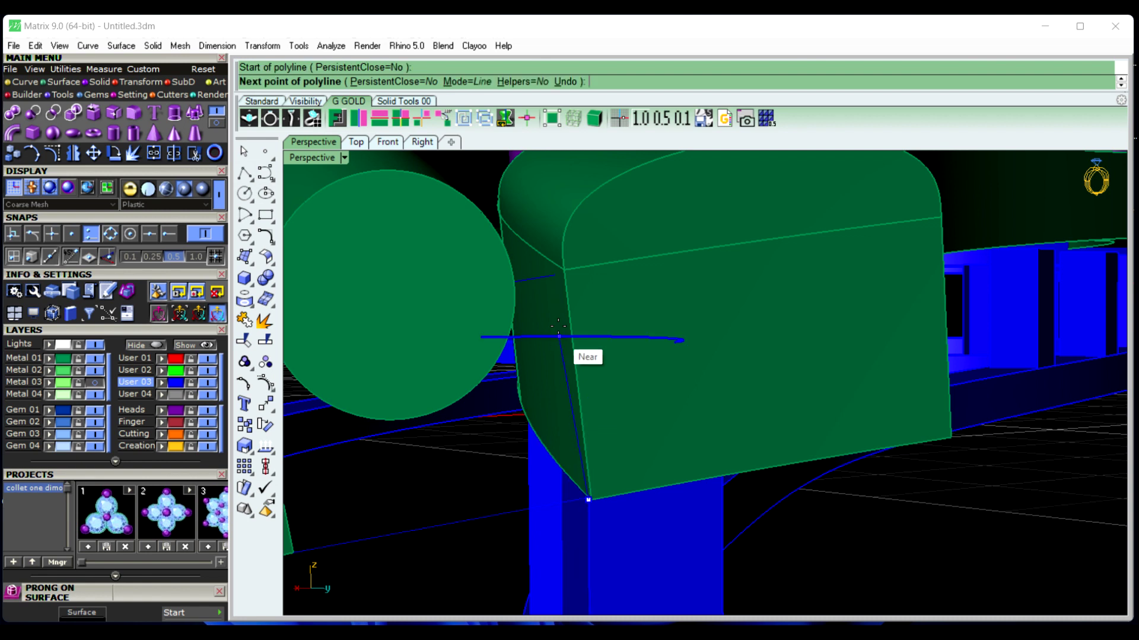
left_click(554, 275)
key("Return")
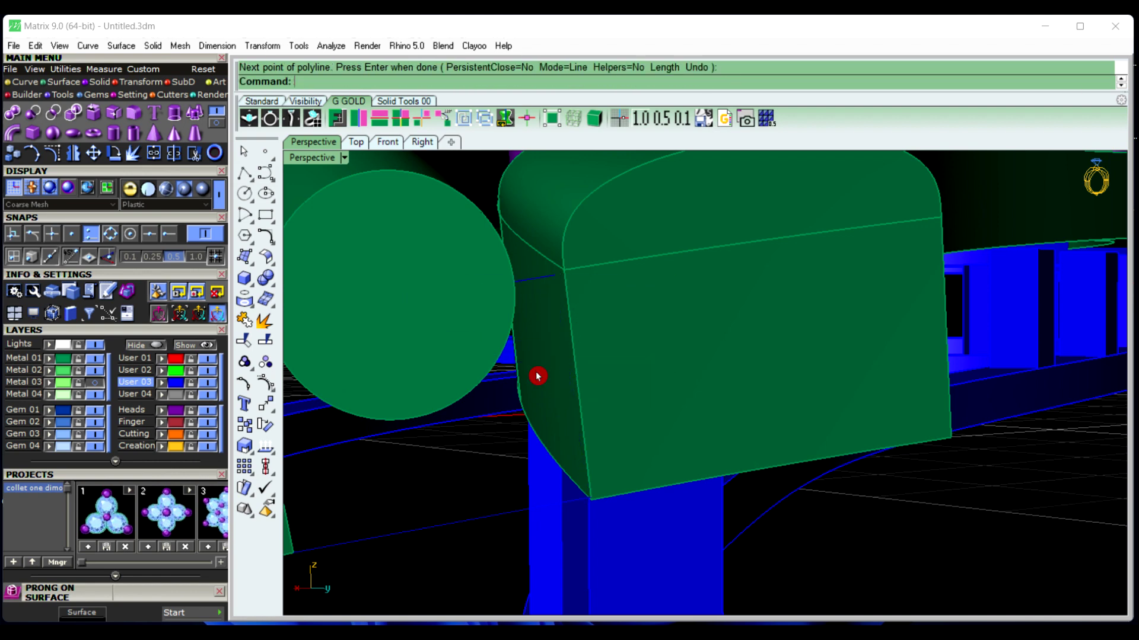
scroll(536, 376, "down", 5)
left_click(513, 432)
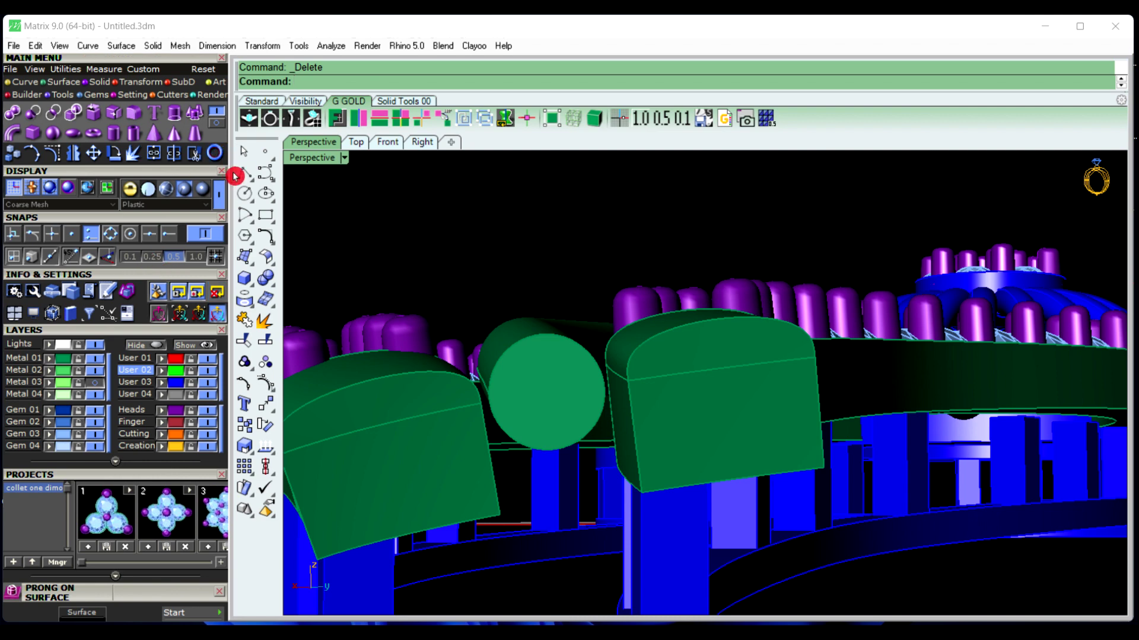
Draw a straight polyline on the Metal 01 layer joining the facing lower corners of the two green band ends
left_click(246, 176)
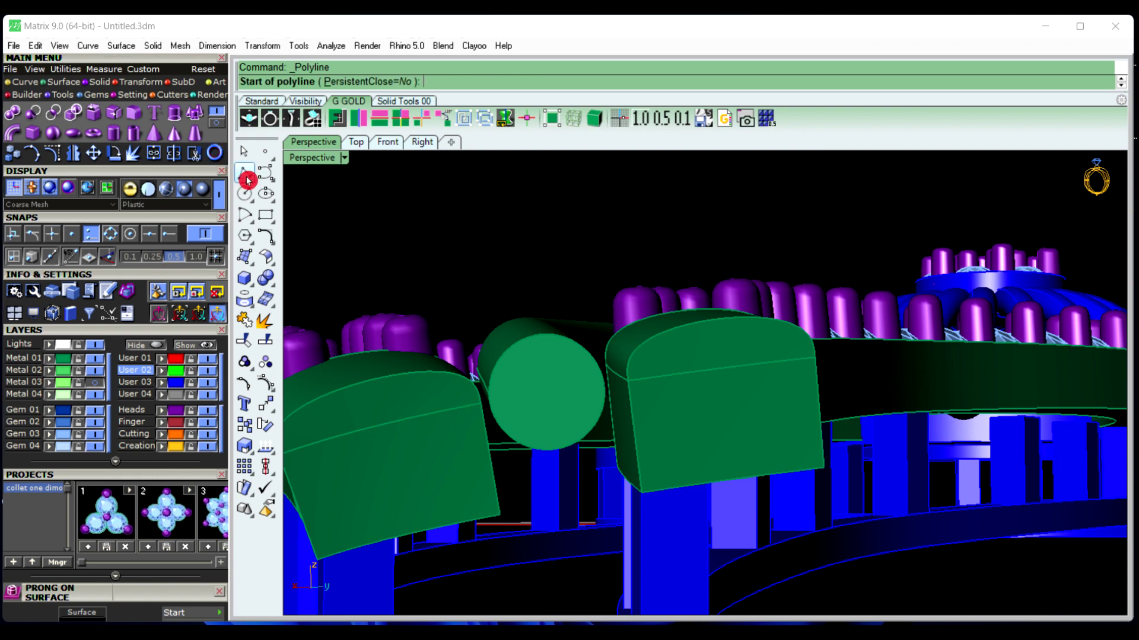
scroll(542, 536, "up", 3)
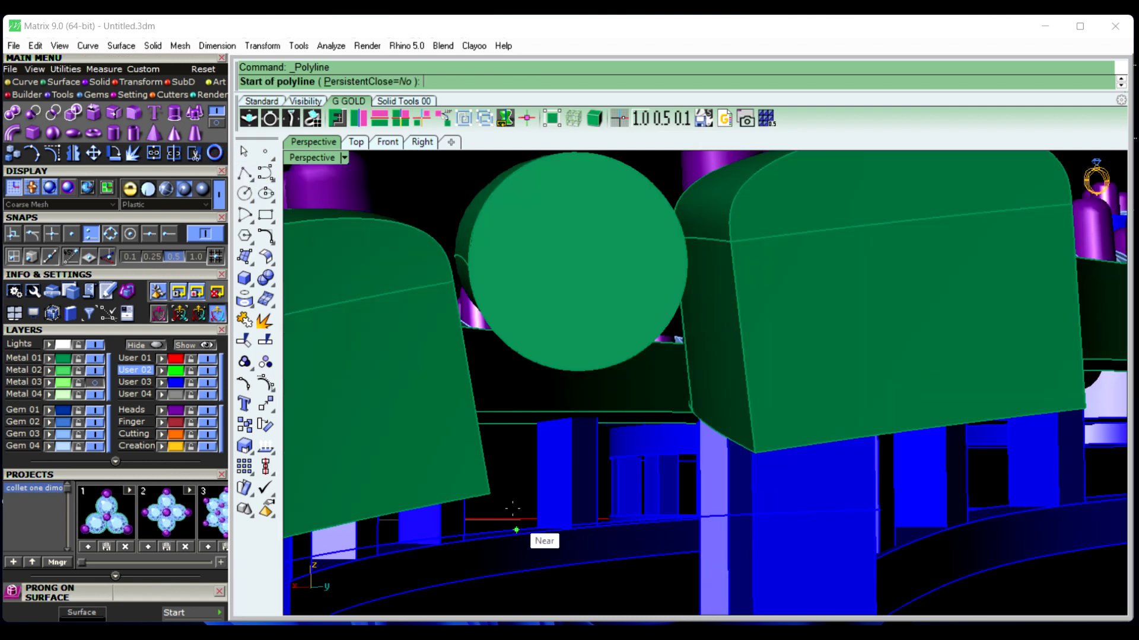
left_click(23, 359)
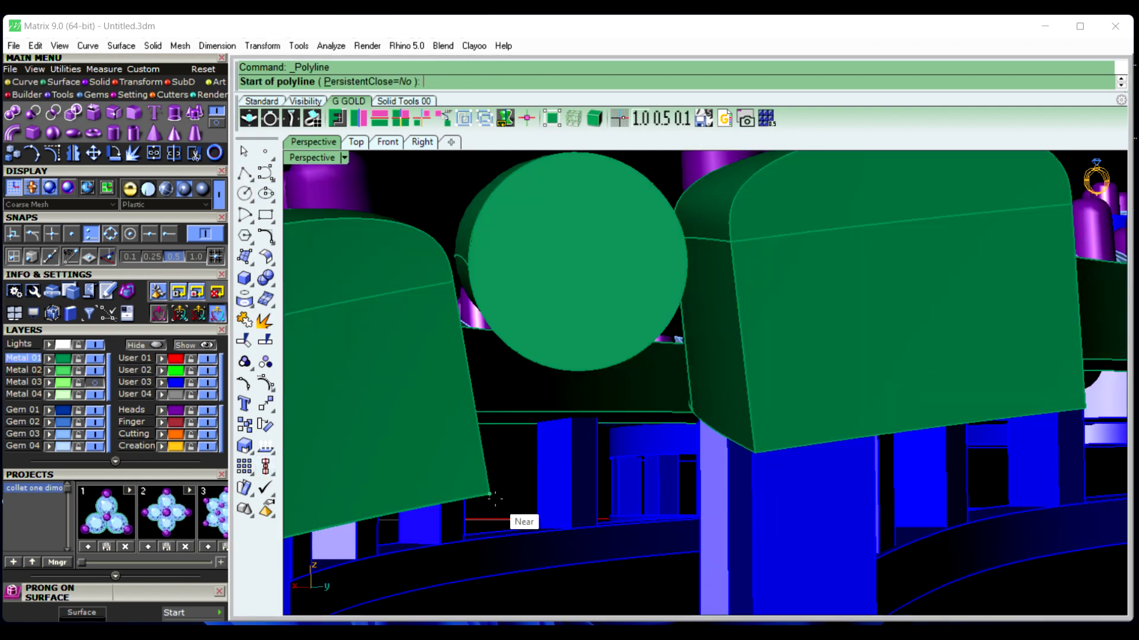
left_click(489, 493)
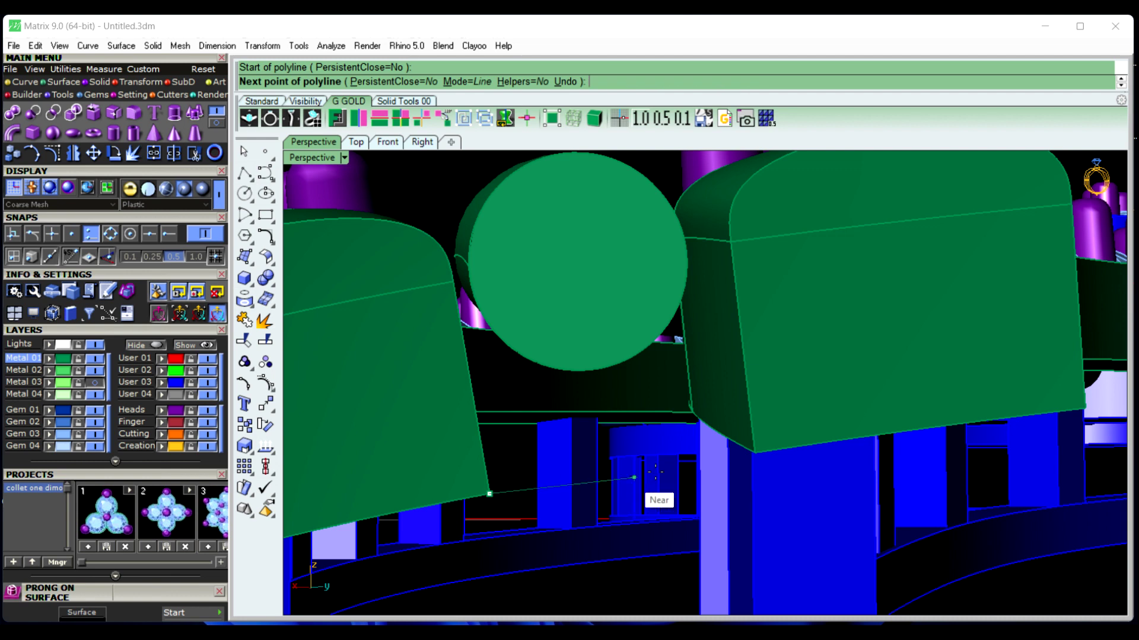
left_click(755, 452)
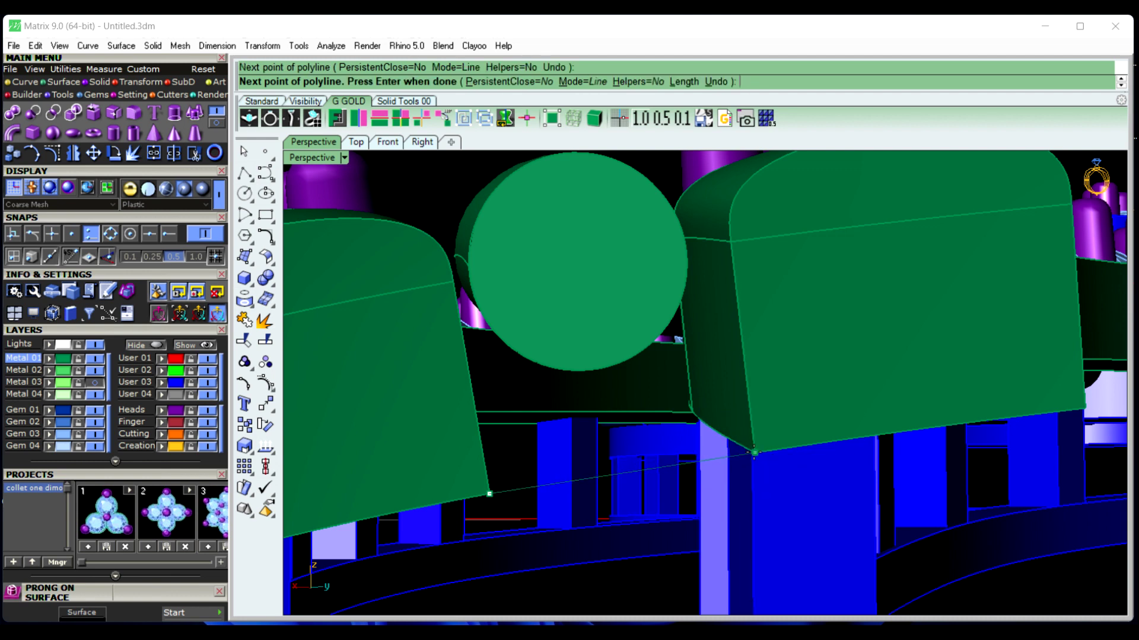
right_click(571, 493)
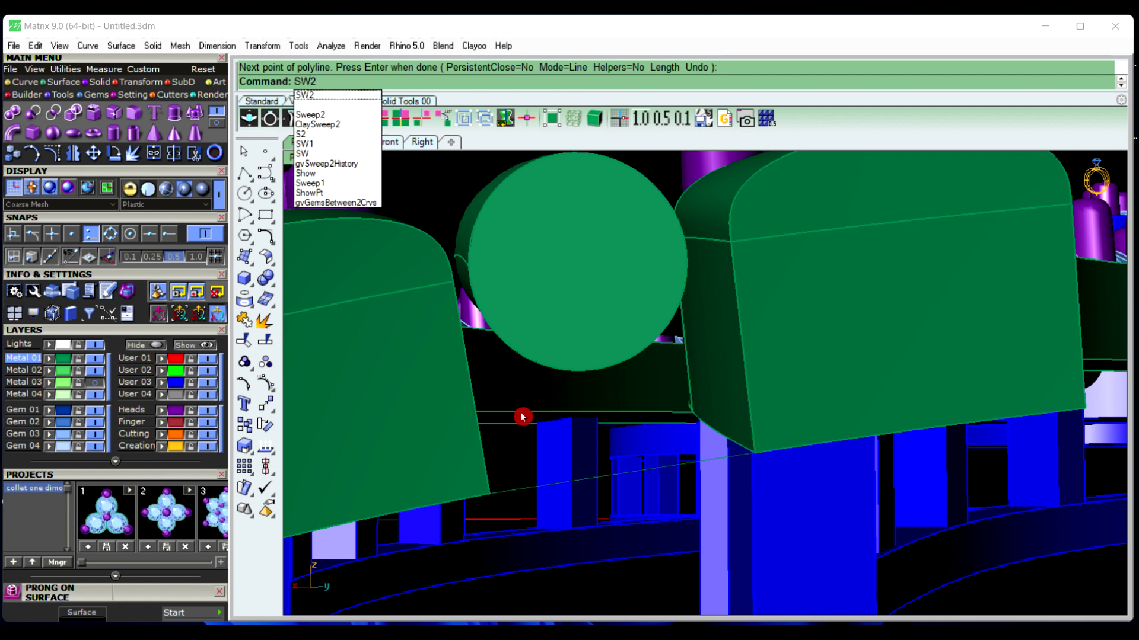
Sweep the connecting line along the facing vertical edges of the two band ends with Sweep 2 Rails, using the Do not simplify option
key("Return")
left_click(484, 451)
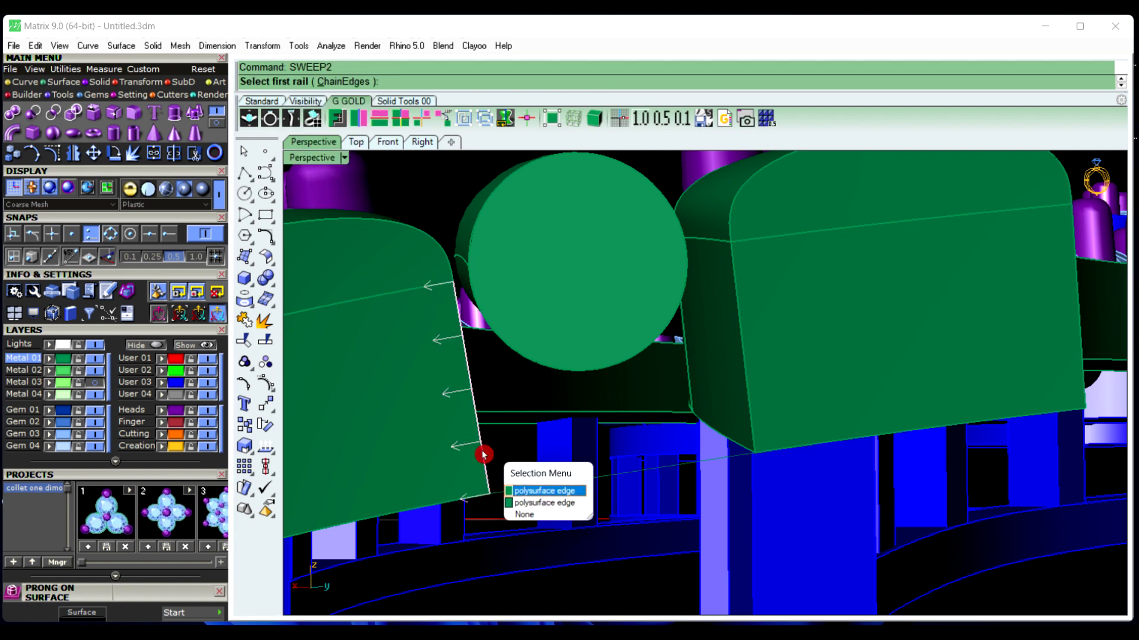
left_click(536, 494)
left_click(744, 394)
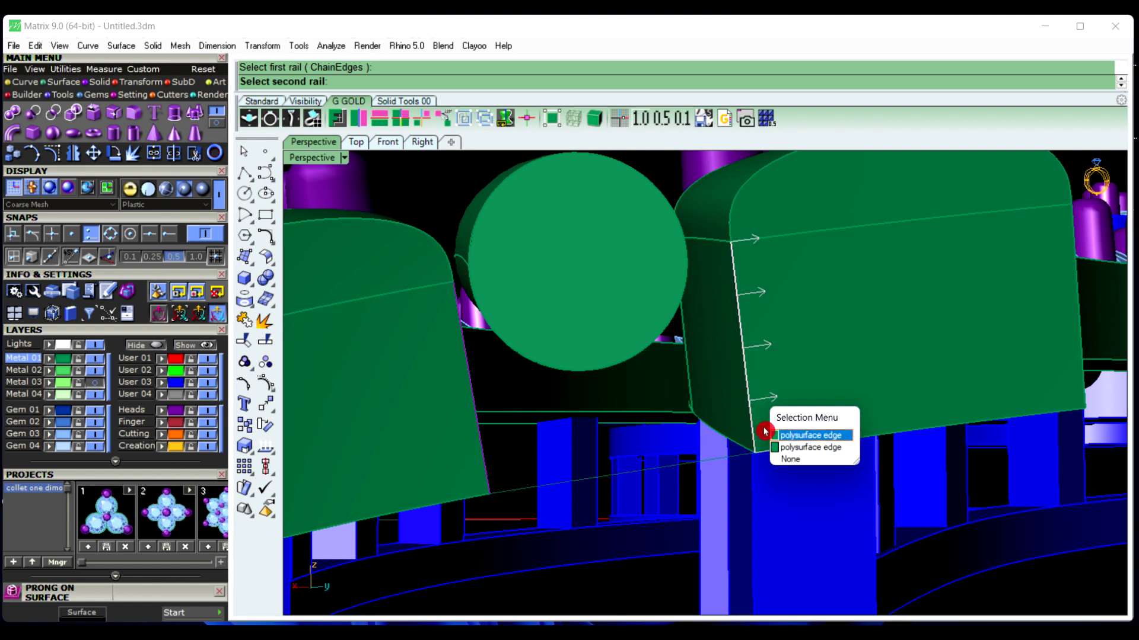
left_click(810, 436)
left_click(613, 471)
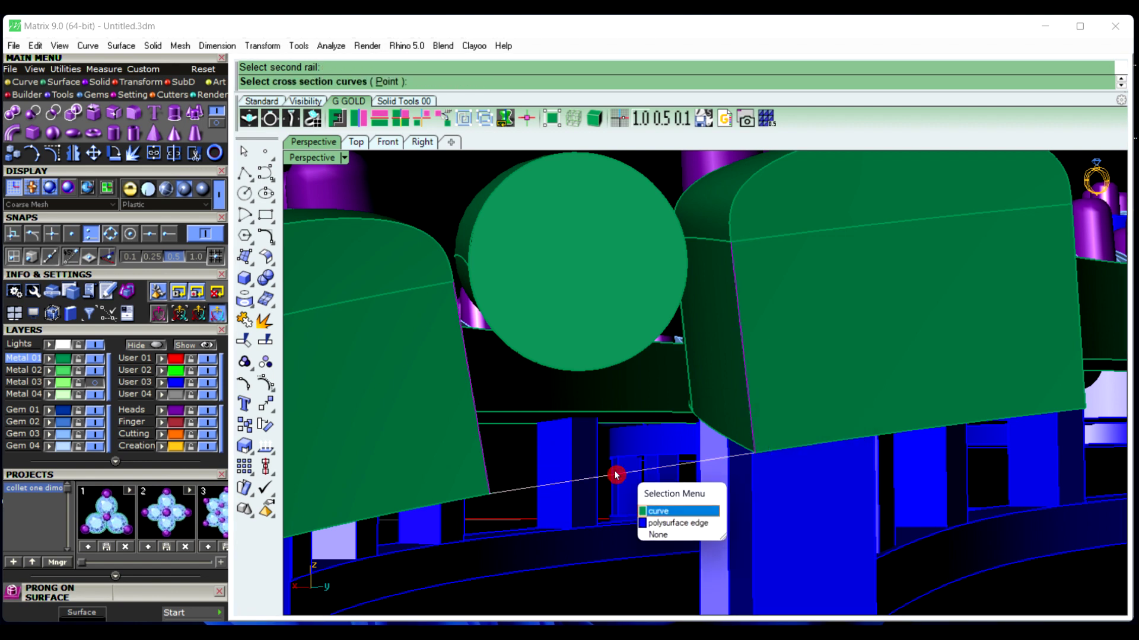
left_click(663, 512)
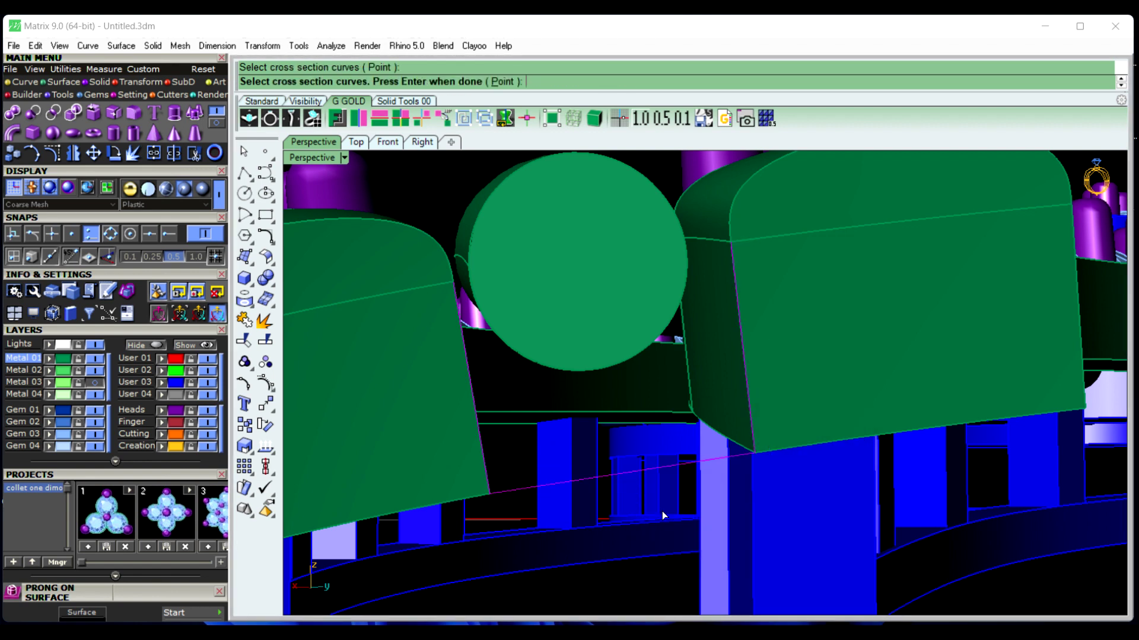
key("Return")
left_click(873, 458)
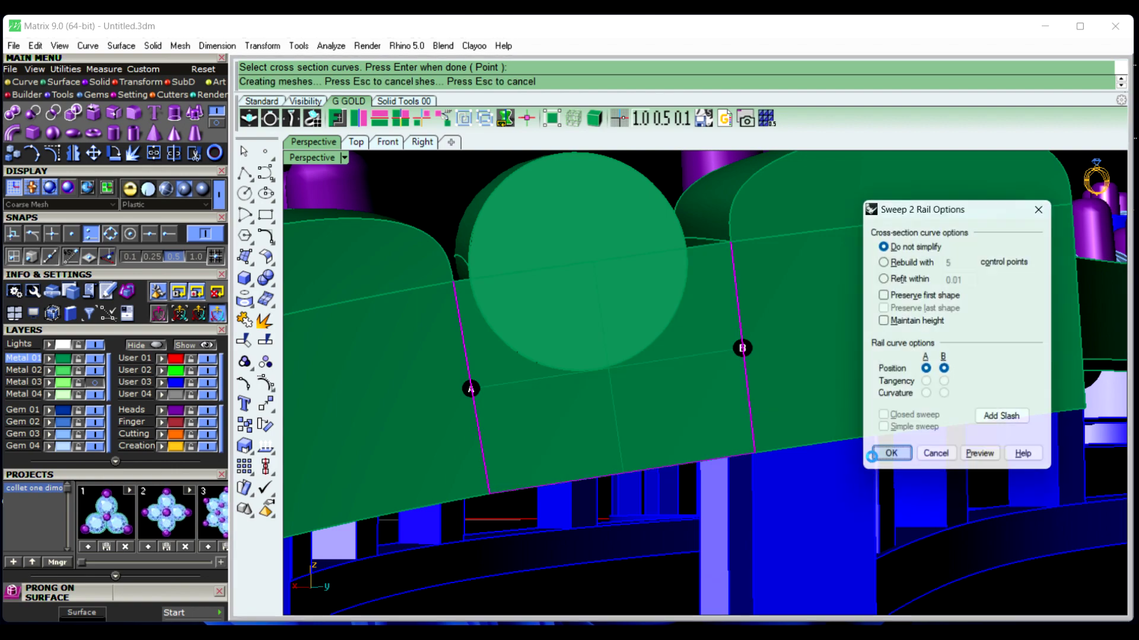
scroll(681, 386, "down", 5)
right_click_drag(639, 416, 687, 450)
scroll(625, 361, "down", 4)
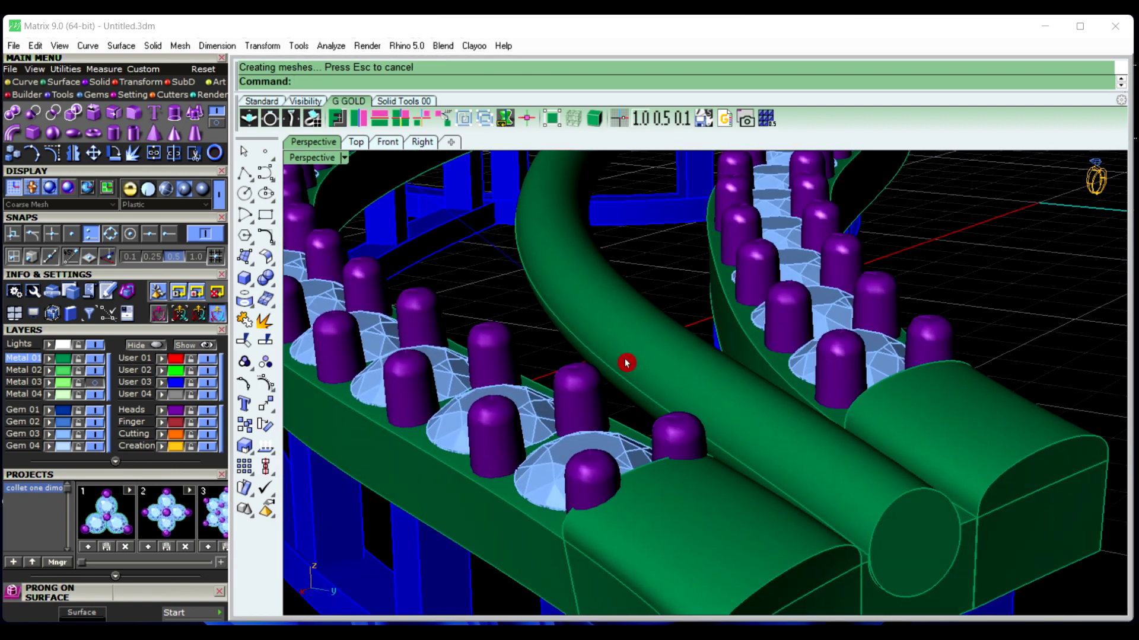
Offset the surface closing the gap between the green band ends by 1 as a solid
scroll(802, 504, "up", 6)
left_click(761, 514)
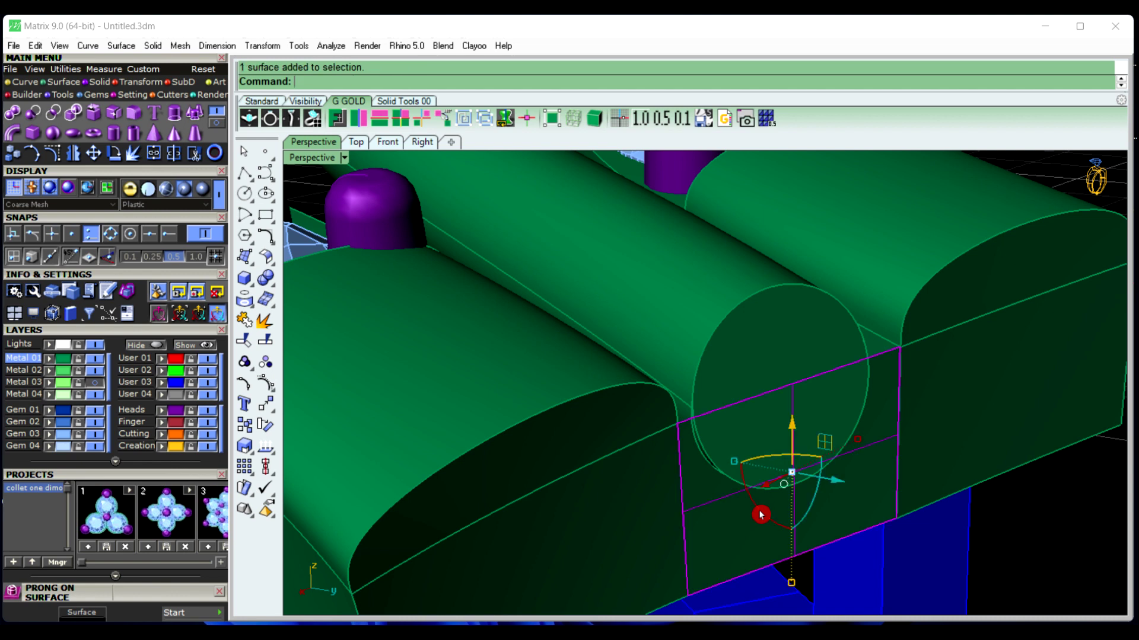
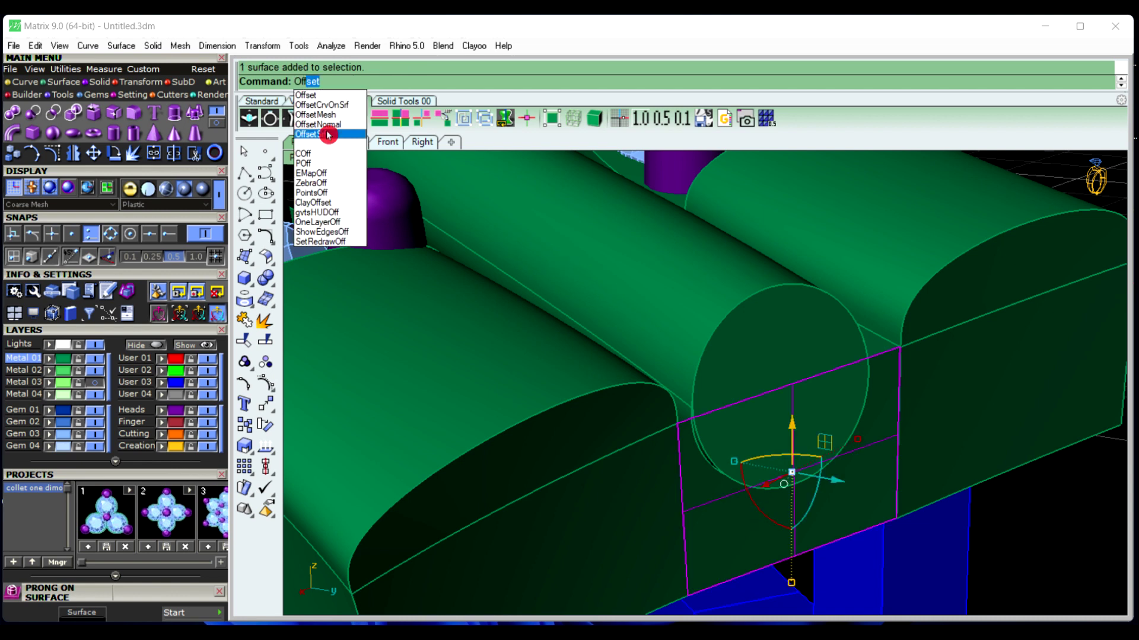
left_click(328, 136)
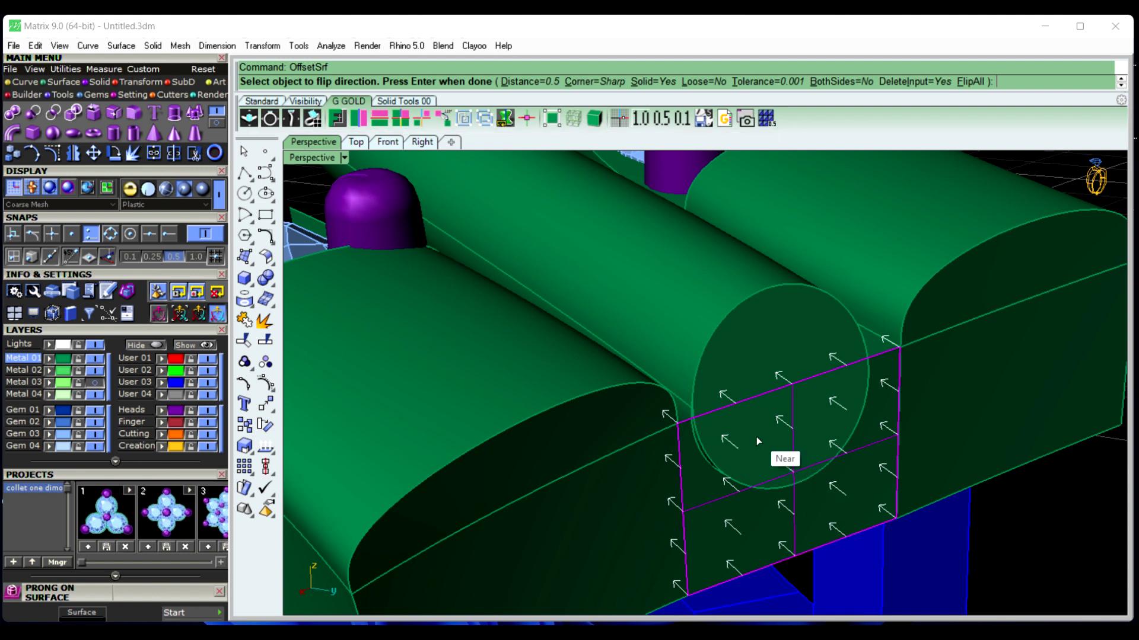
type("1")
key("Return")
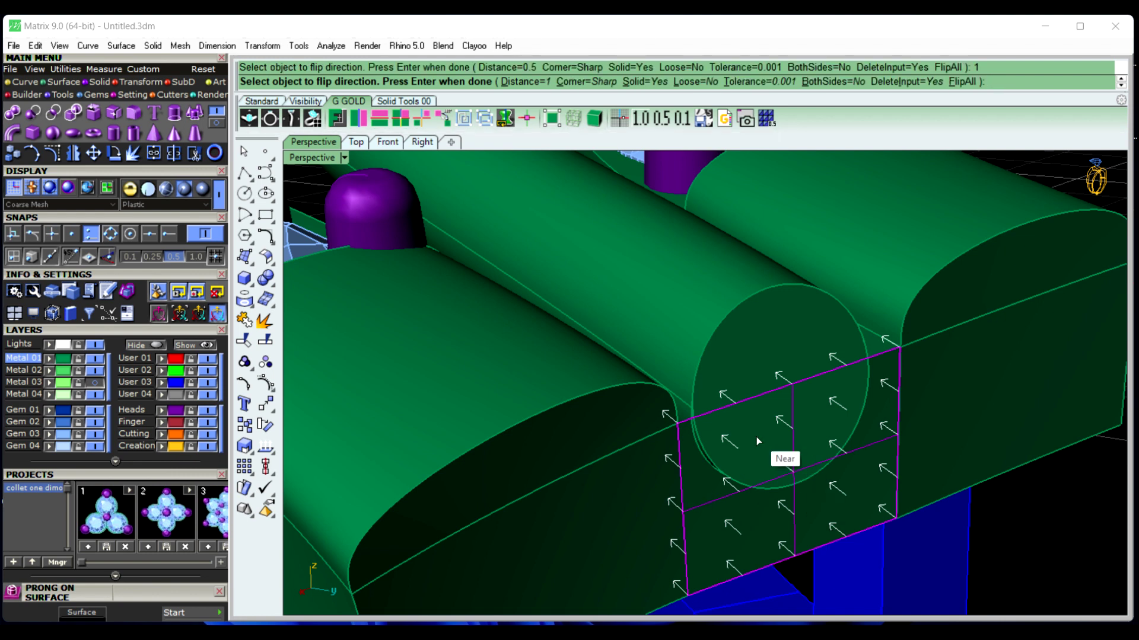
right_click(756, 440)
scroll(756, 440, "down", 5)
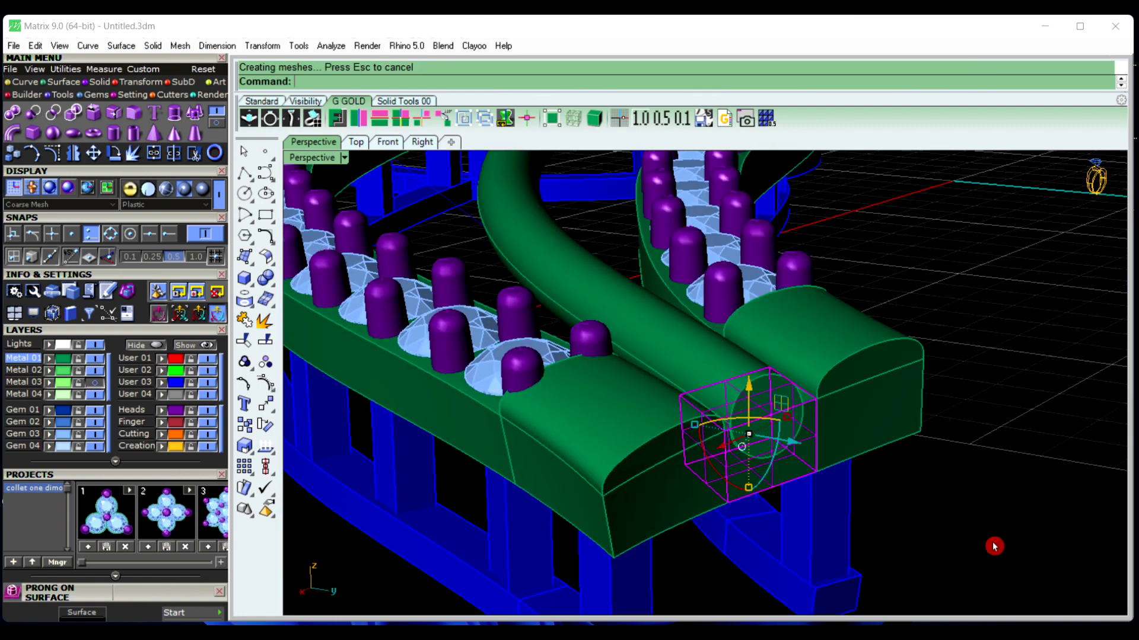
key("Escape")
Inspect the solid block between the band ends and the gap between the dome and the drop from several angles
scroll(755, 427, "up", 6)
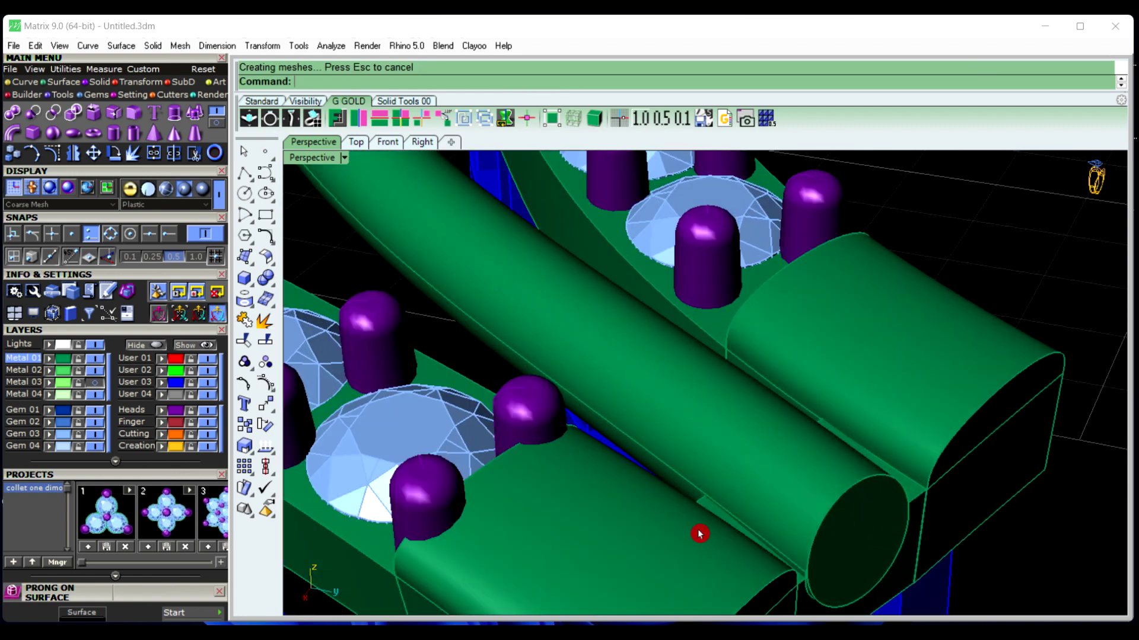
right_click_drag(703, 561, 499, 500)
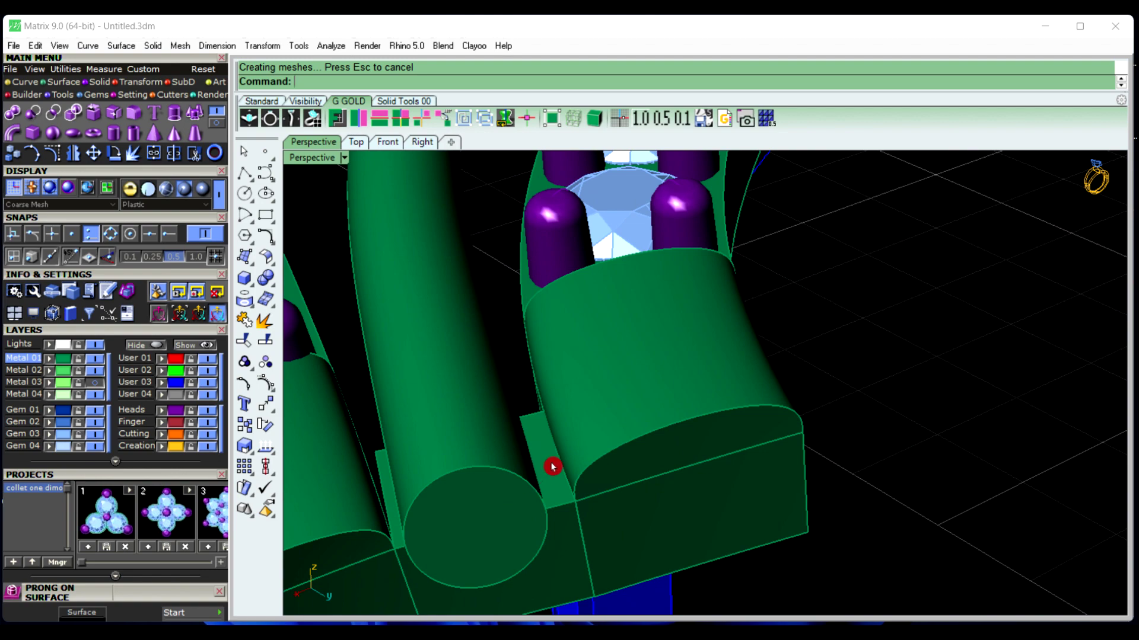
scroll(553, 467, "down", 5)
scroll(439, 465, "up", 5)
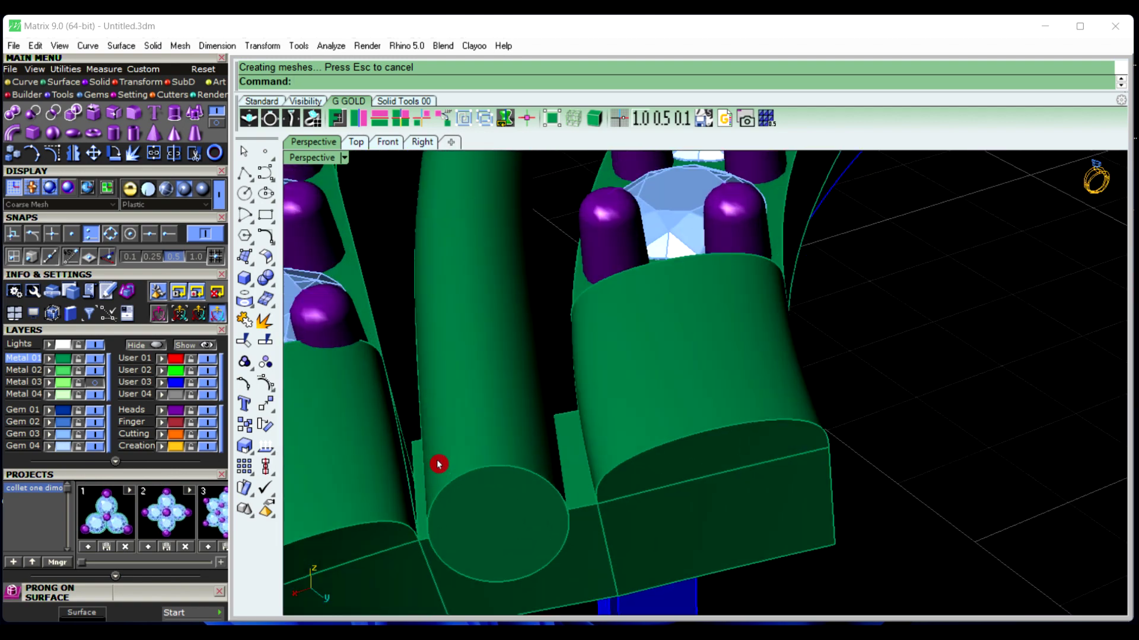
left_click(568, 468)
scroll(580, 412, "down", 3)
mouse_move(584, 456)
right_mouse_down()
mouse_move(585, 476)
mouse_move(591, 455)
right_mouse_up()
scroll(523, 460, "up", 3)
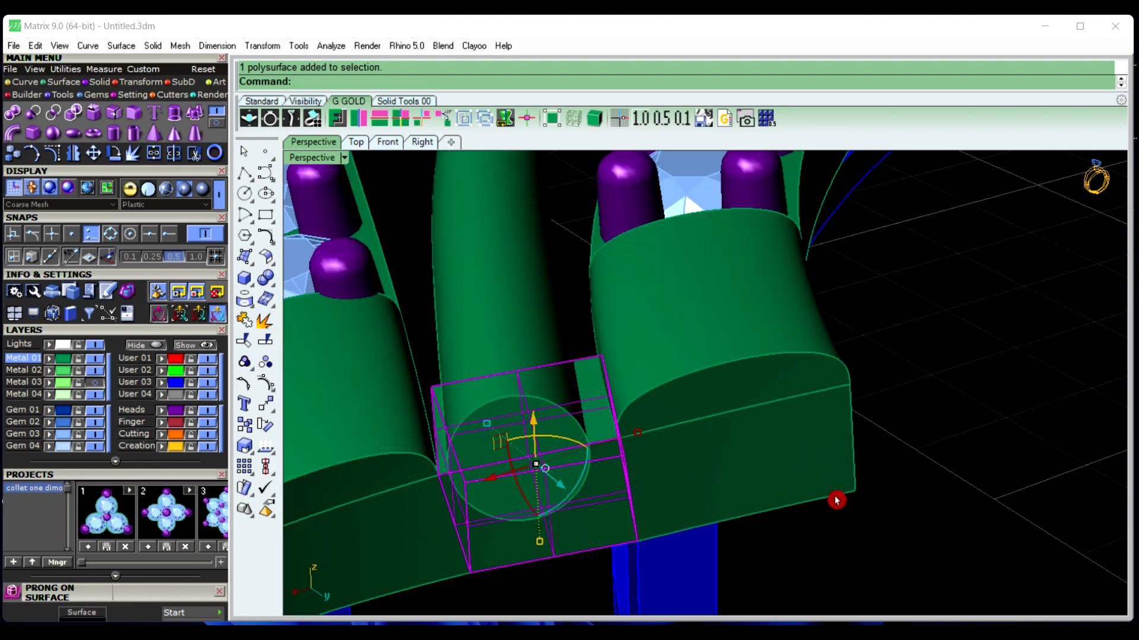
left_click(919, 514)
scroll(646, 425, "down", 6)
right_click_drag(646, 425, 770, 442)
scroll(770, 442, "down", 6)
right_click_drag(682, 463, 843, 388)
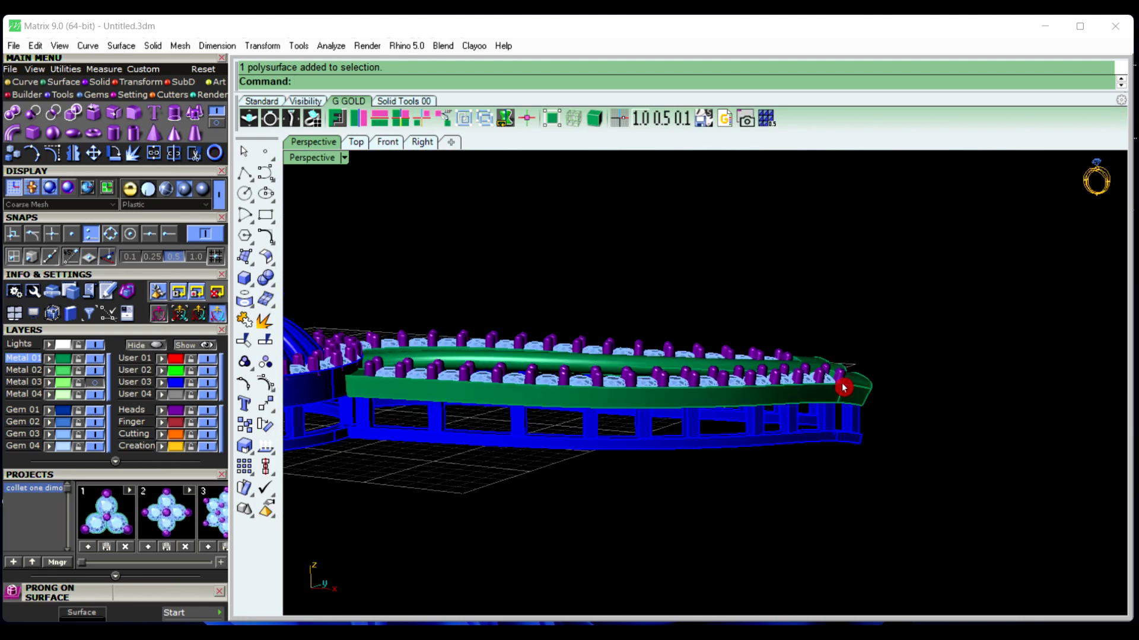
scroll(870, 352, "down", 4)
right_click_drag(870, 352, 572, 453)
scroll(542, 412, "up", 6)
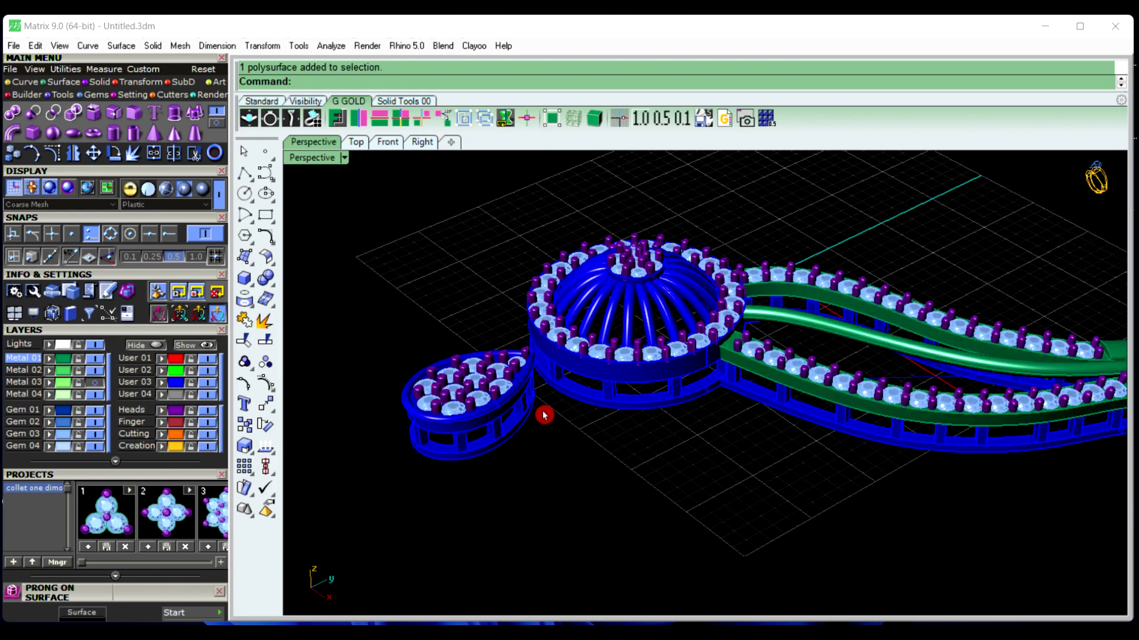
right_click_drag(598, 388, 534, 331)
scroll(551, 399, "up", 5)
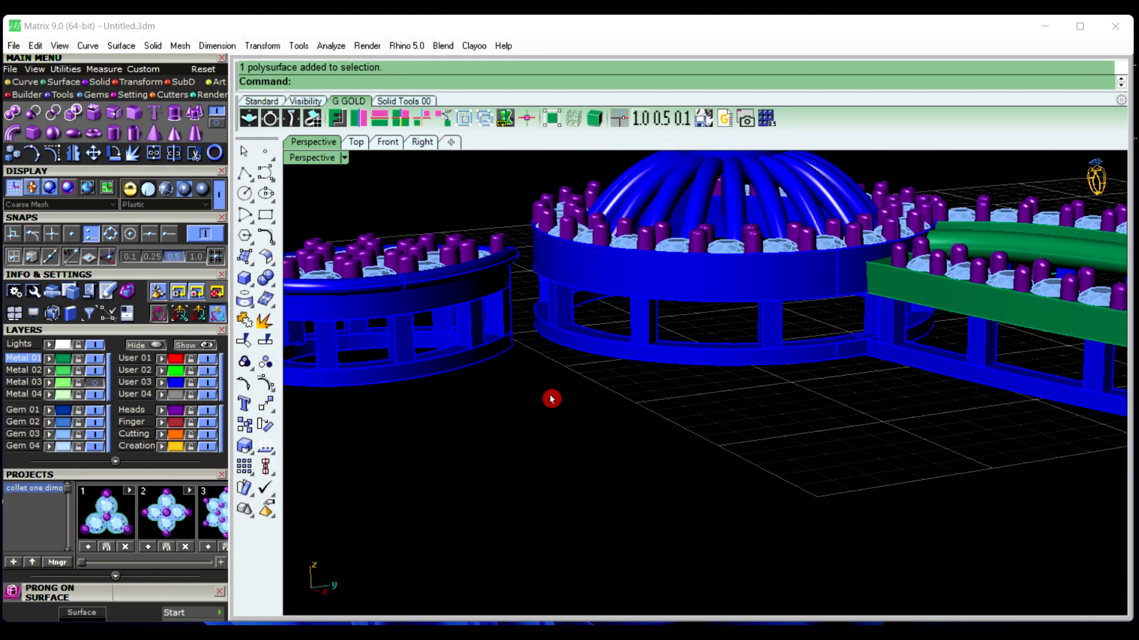
In the Top view, create a torus centred between the dome and the drop's tip, with diameter 1.5 and second diameter 0.9
left_click(359, 147)
scroll(478, 305, "down", 2)
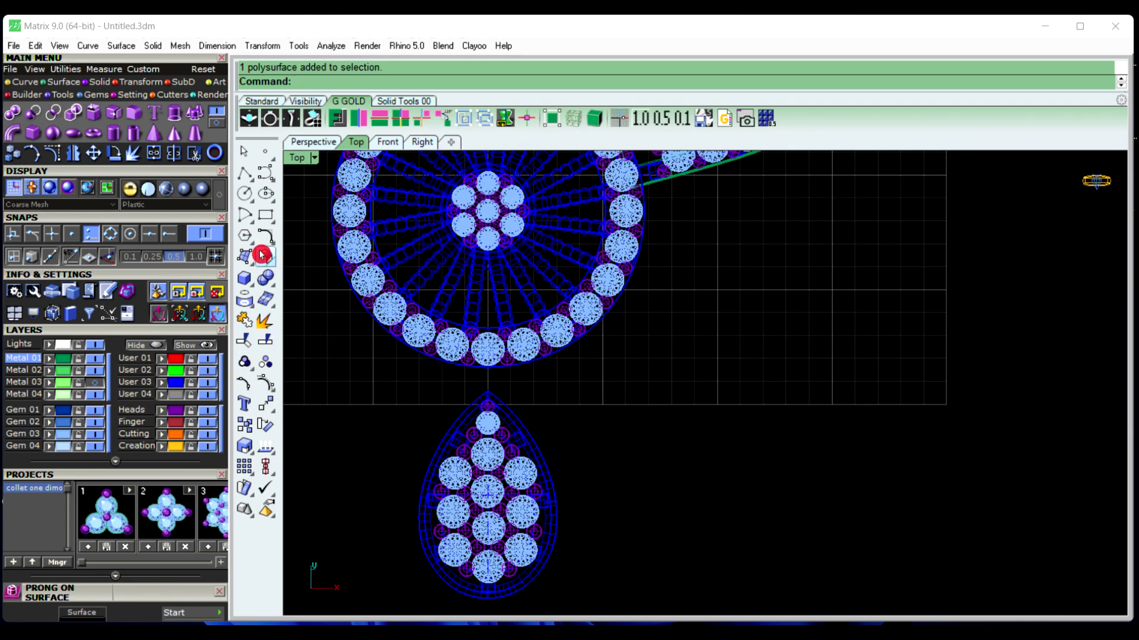
left_click(90, 137)
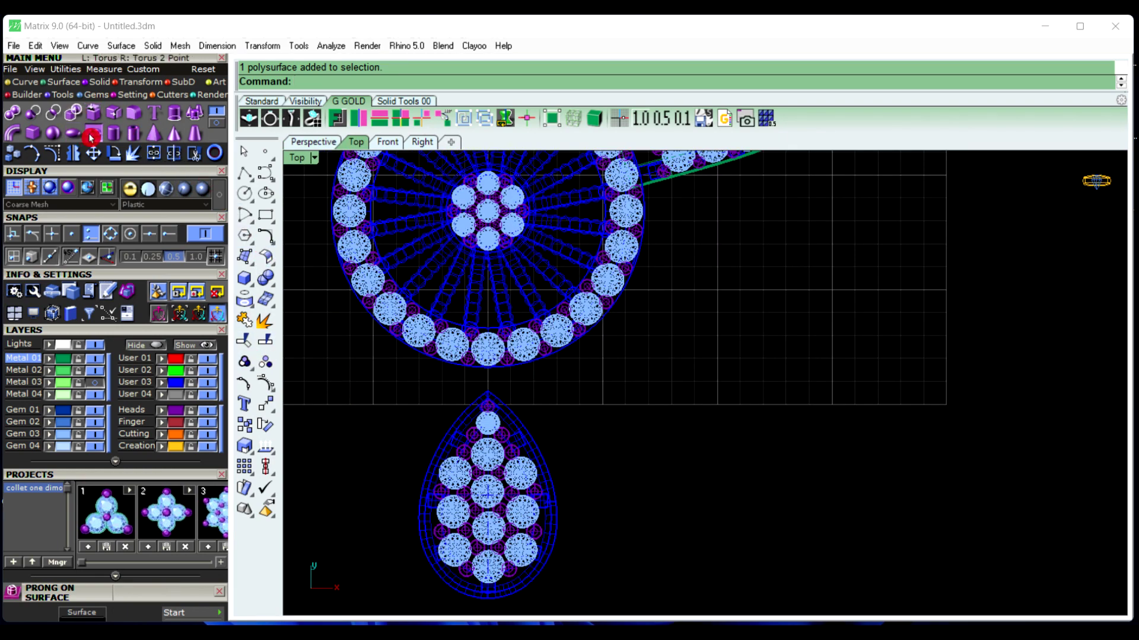
scroll(468, 377, "up", 6)
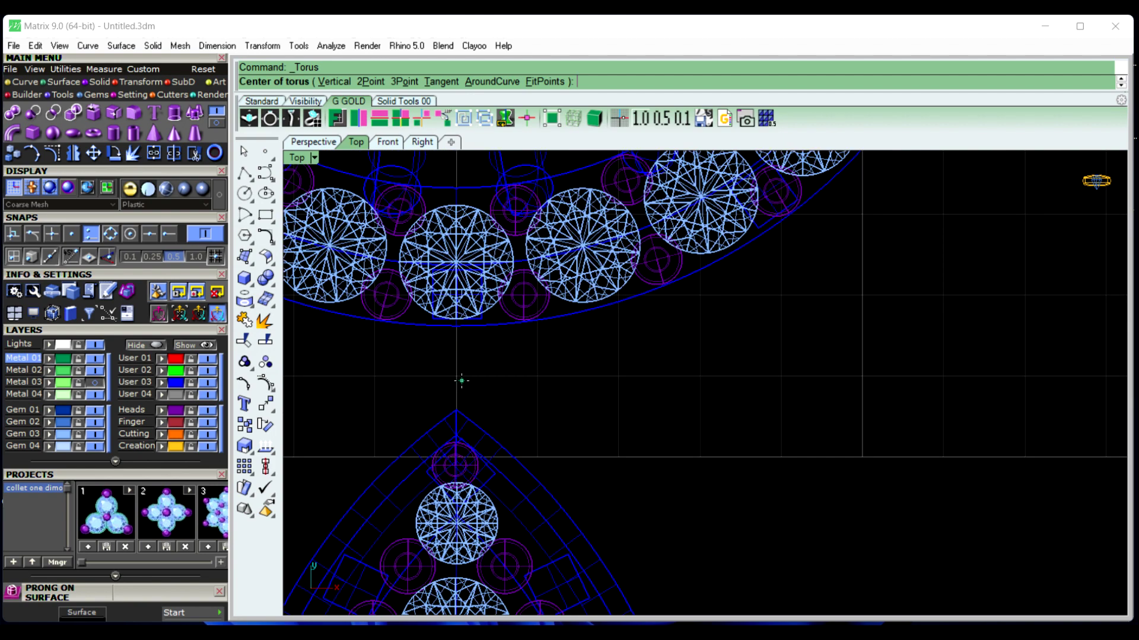
left_click(456, 378)
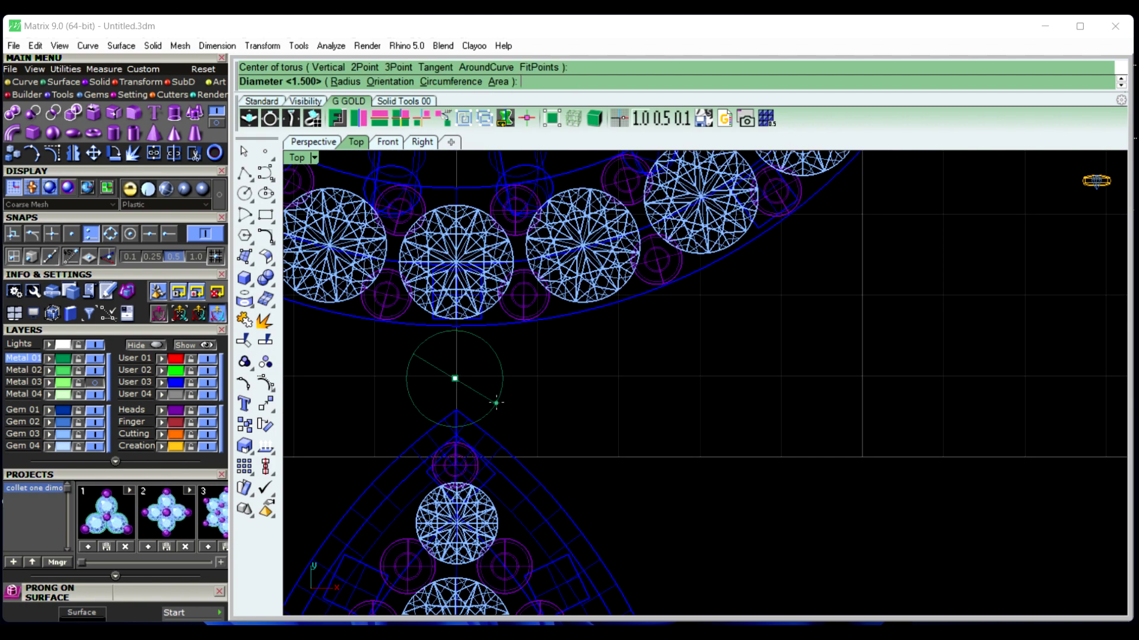
type("1.5")
key("Return")
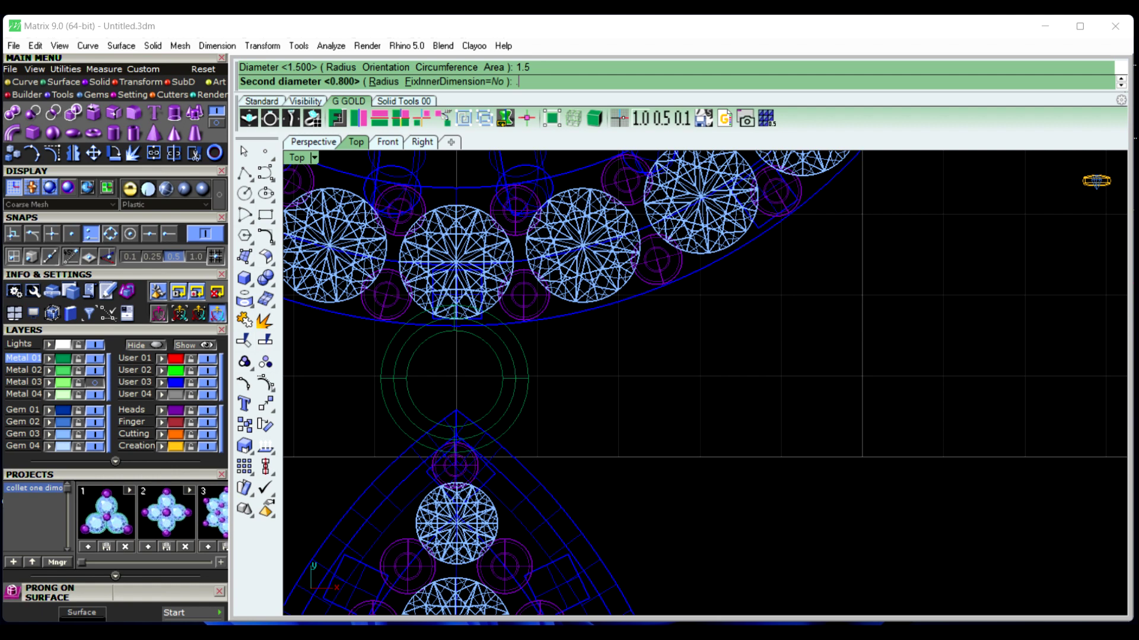
right_click(498, 407)
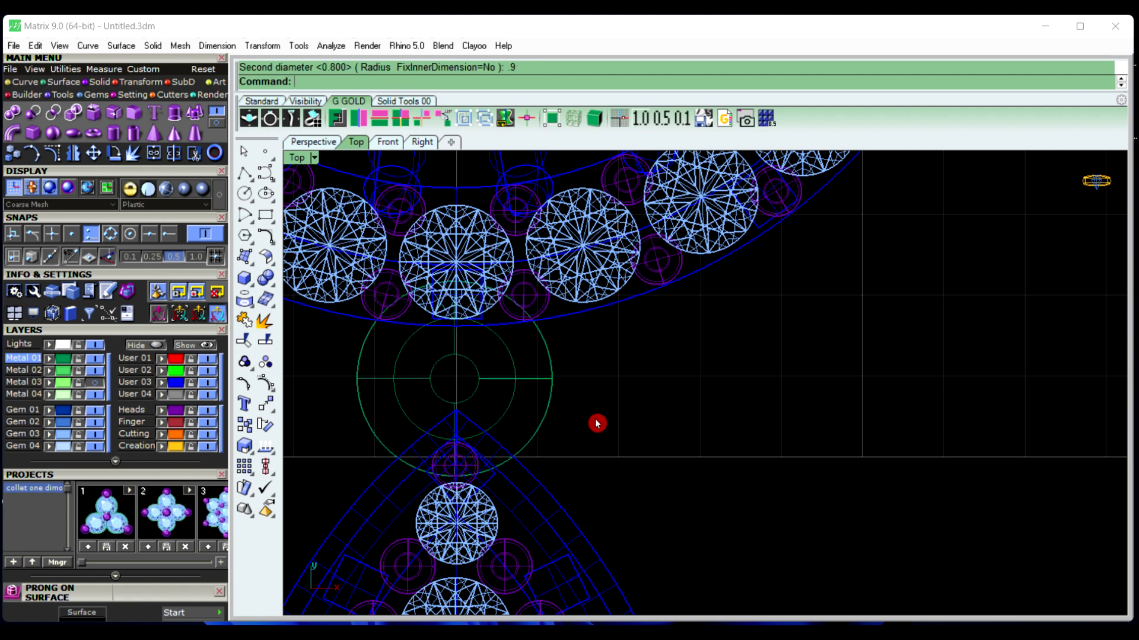
Raise the torus vertically between the drop and dome frames in the Perspective view
left_click(406, 406)
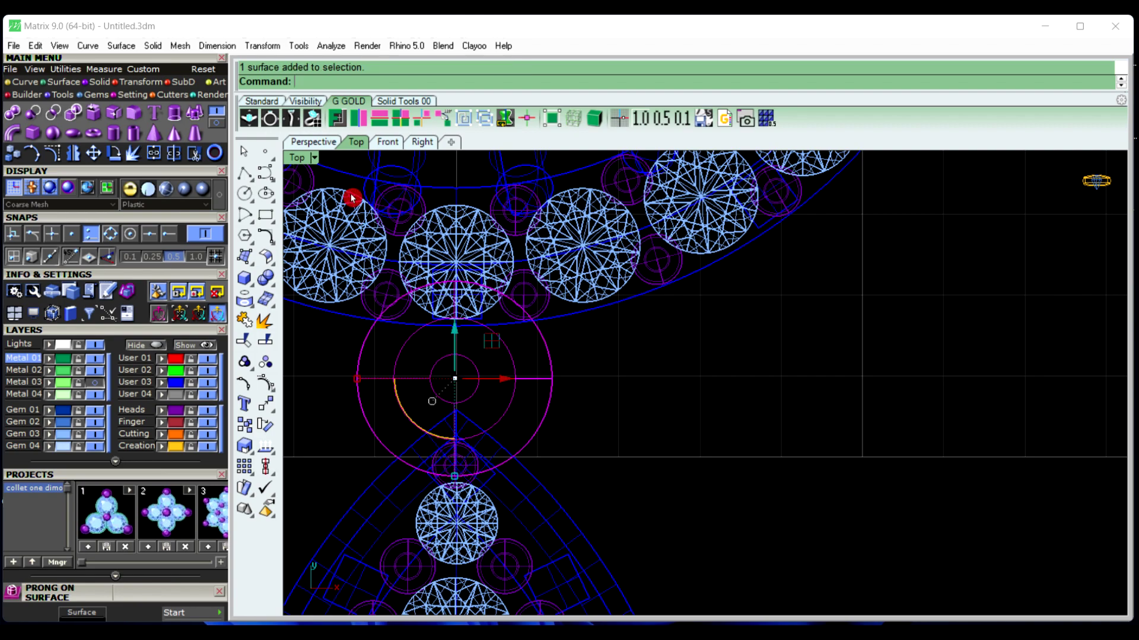
left_click(330, 145)
scroll(536, 356, "down", 4)
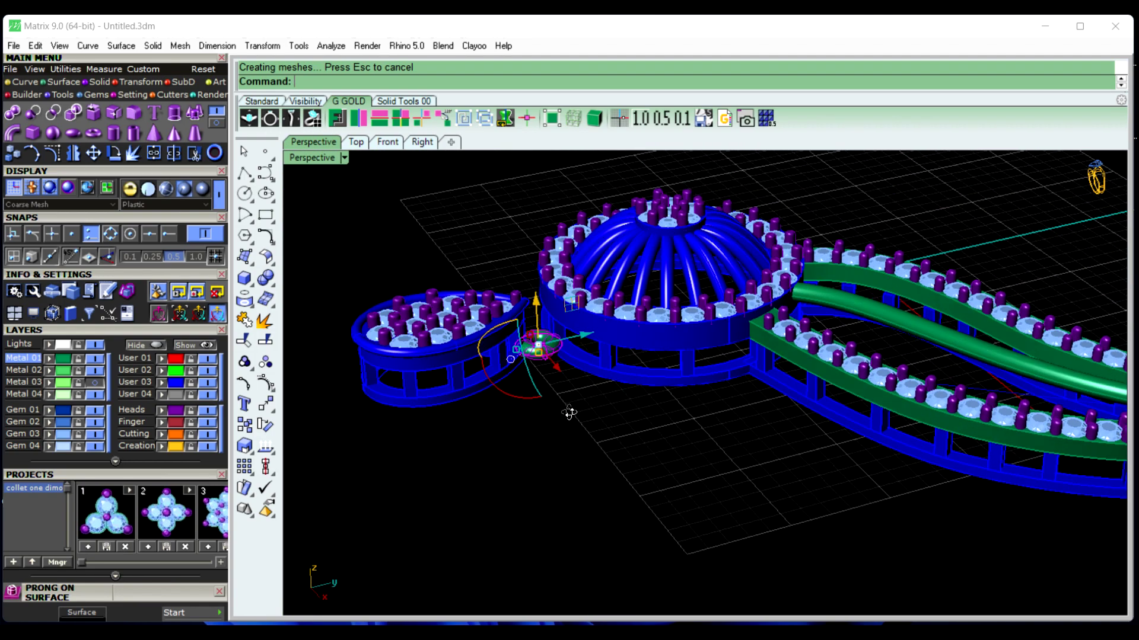
scroll(538, 344, "up", 8)
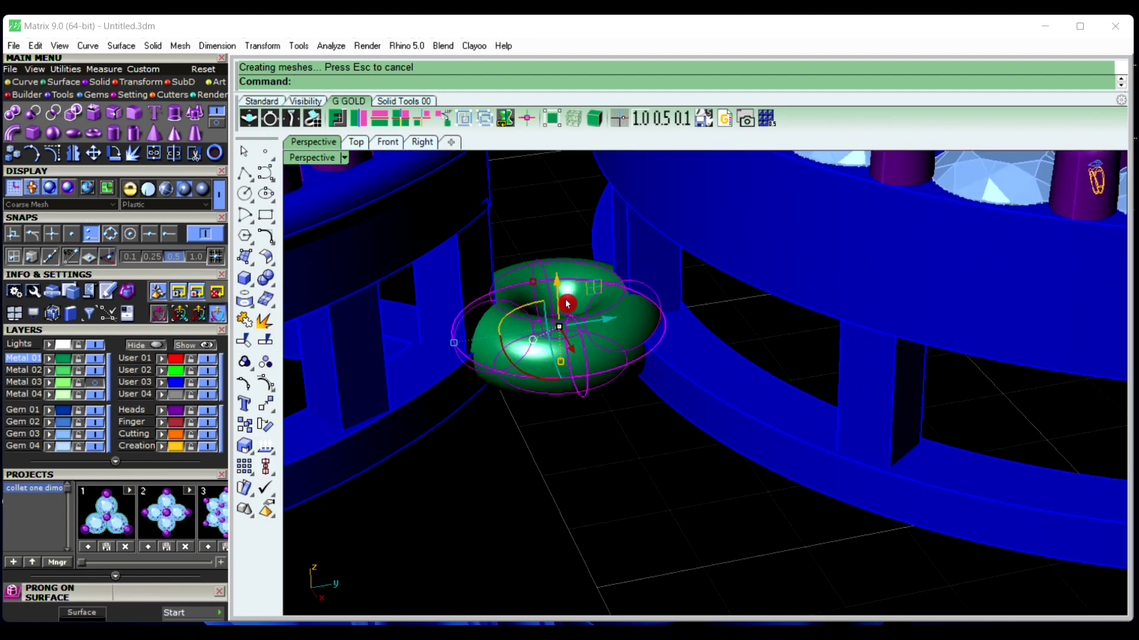
left_click_drag(560, 289, 555, 246)
key("Escape")
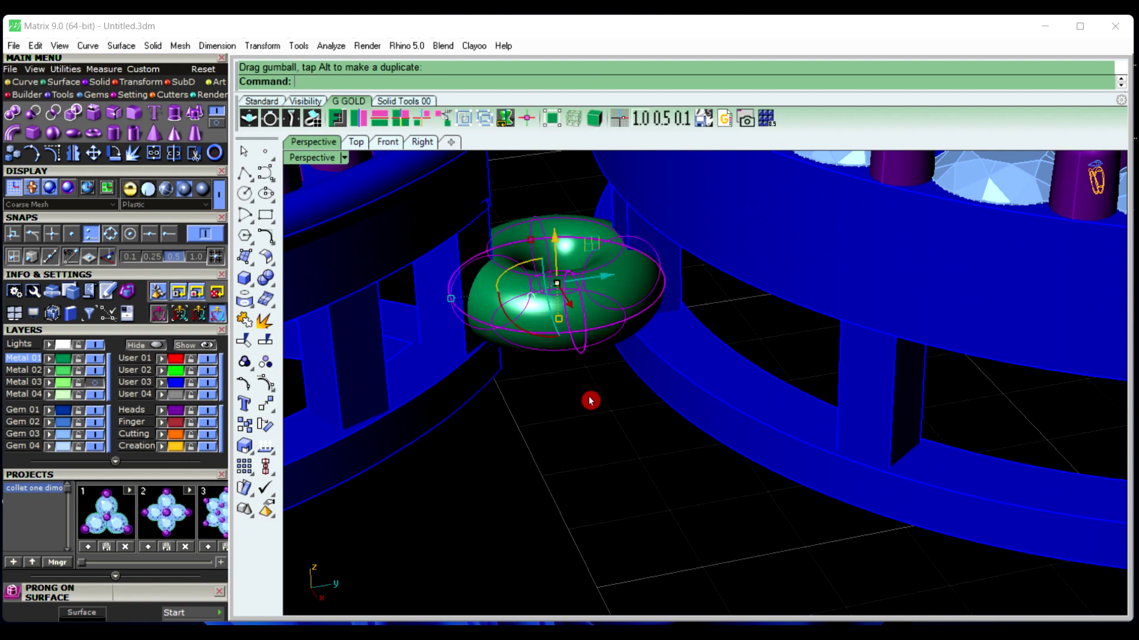
Select the whole gem-set drop with its frame and move it towards the dome so its tip overlaps the torus
scroll(593, 410, "down", 10)
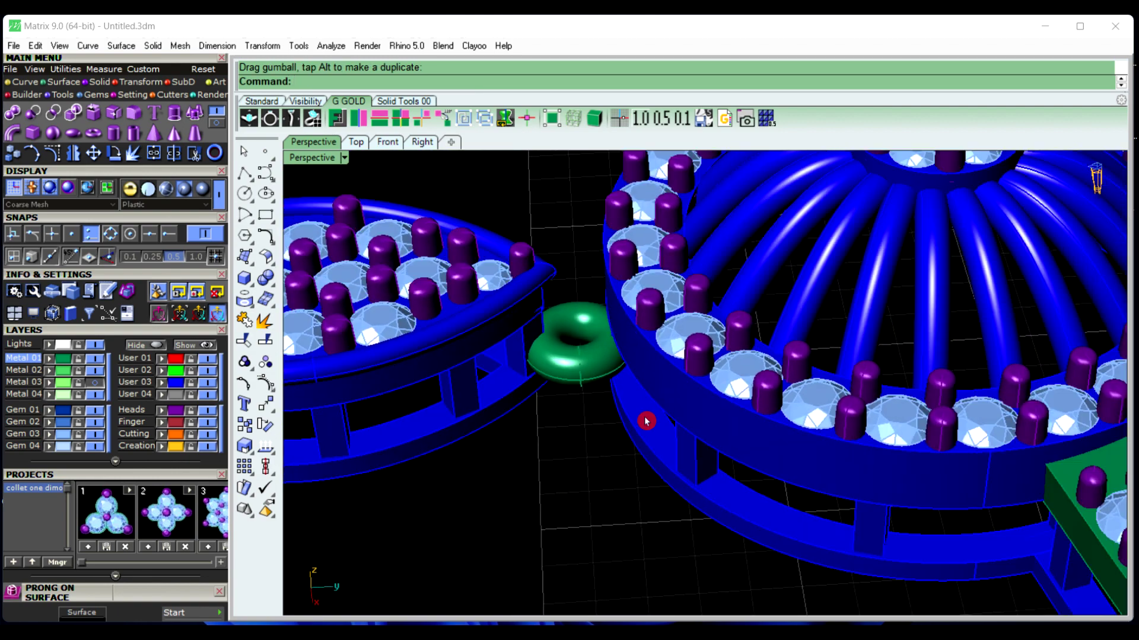
left_click_drag(328, 274, 603, 521)
right_click_drag(602, 522, 601, 472)
scroll(596, 389, "up", 4)
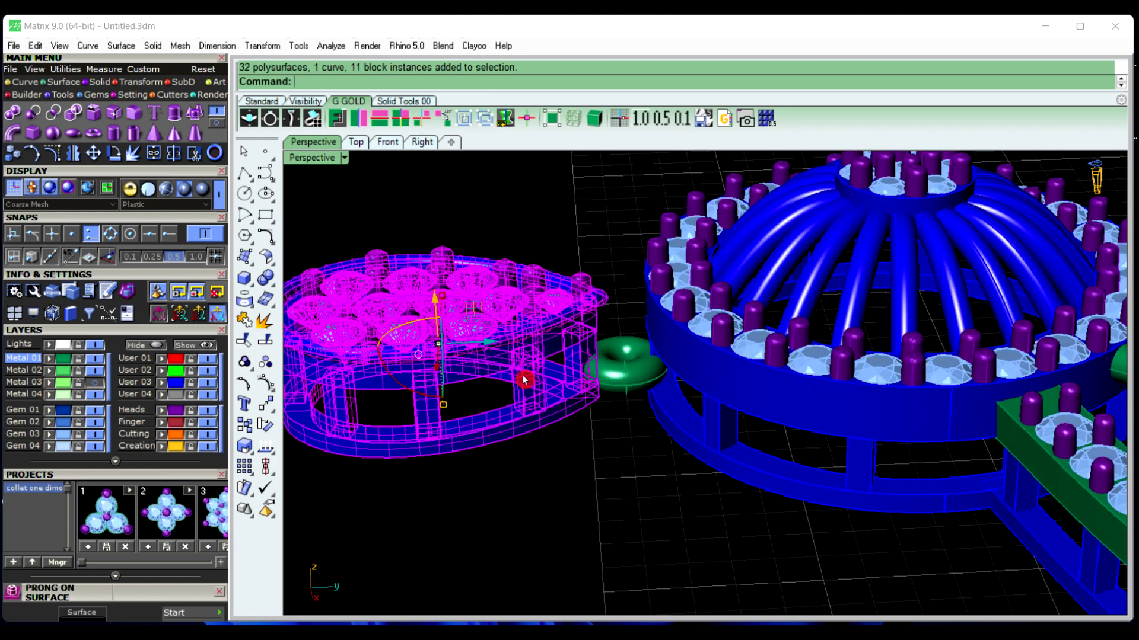
scroll(522, 375, "up", 4)
left_click_drag(442, 328, 508, 332)
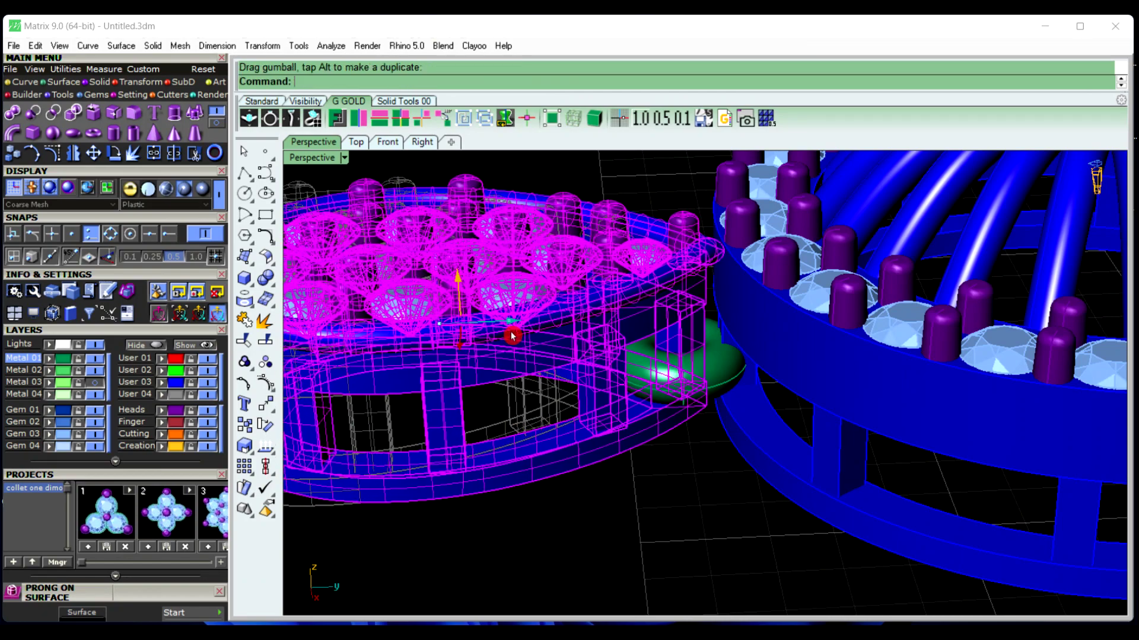
left_click(646, 492)
Raise the torus slightly more towards the upper rims of the drop and dome
right_click_drag(693, 474, 688, 348)
left_click(689, 349)
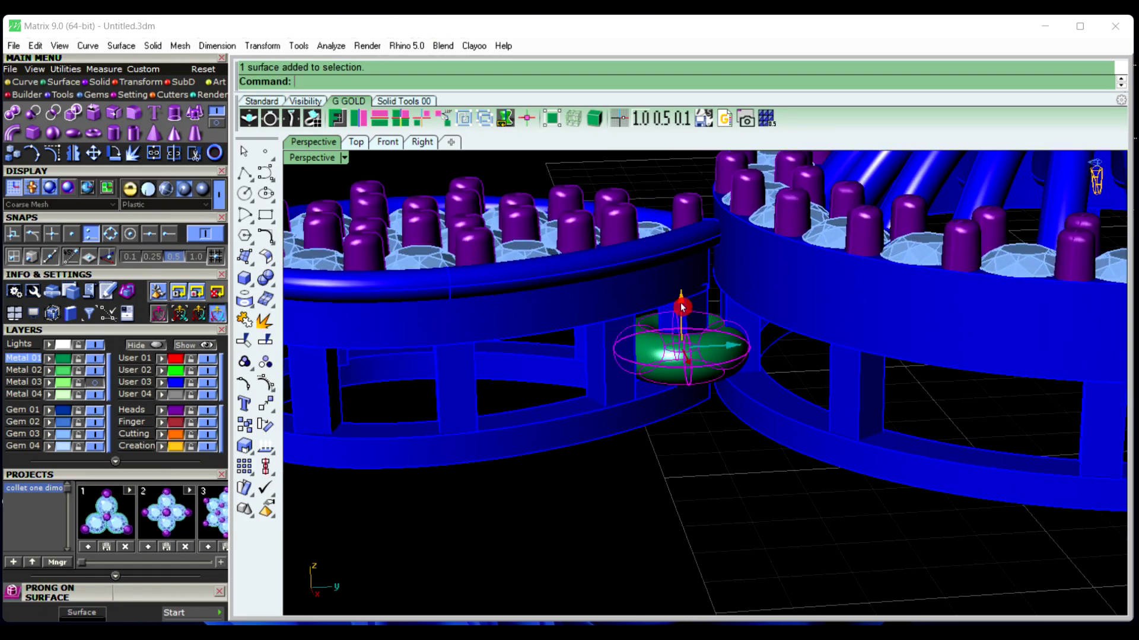
mouse_move(682, 307)
left_mouse_down()
mouse_move(681, 332)
mouse_move(682, 297)
left_mouse_up()
left_click(688, 430)
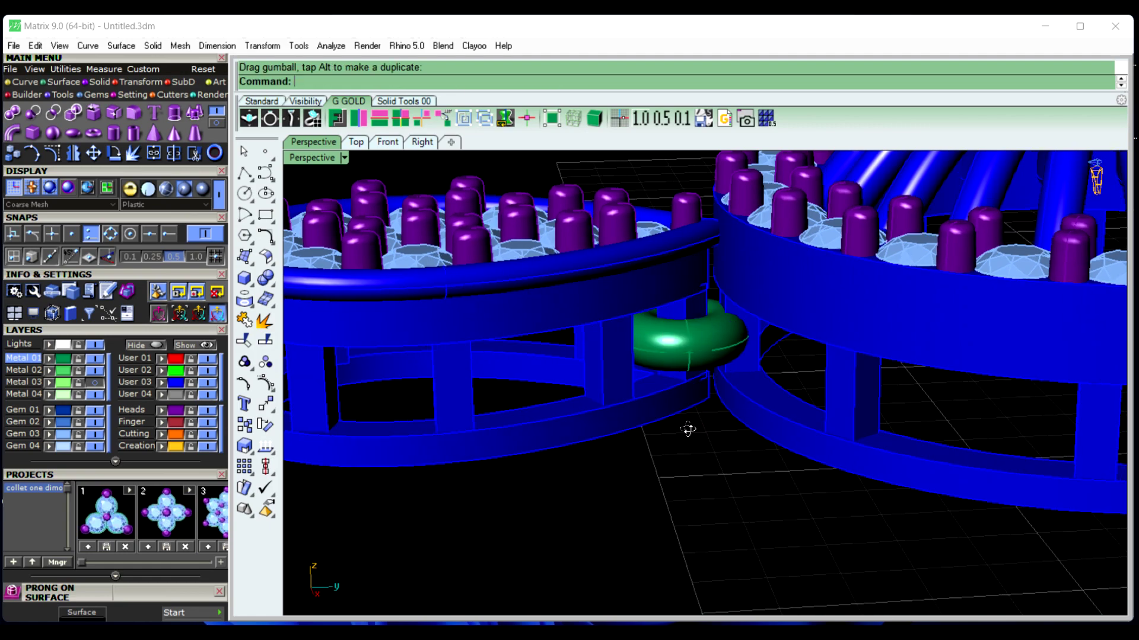
Review the whole pendant and the torus joint between drop and dome from several angles
right_click_drag(688, 429, 1044, 495)
right_click_drag(706, 401, 770, 457)
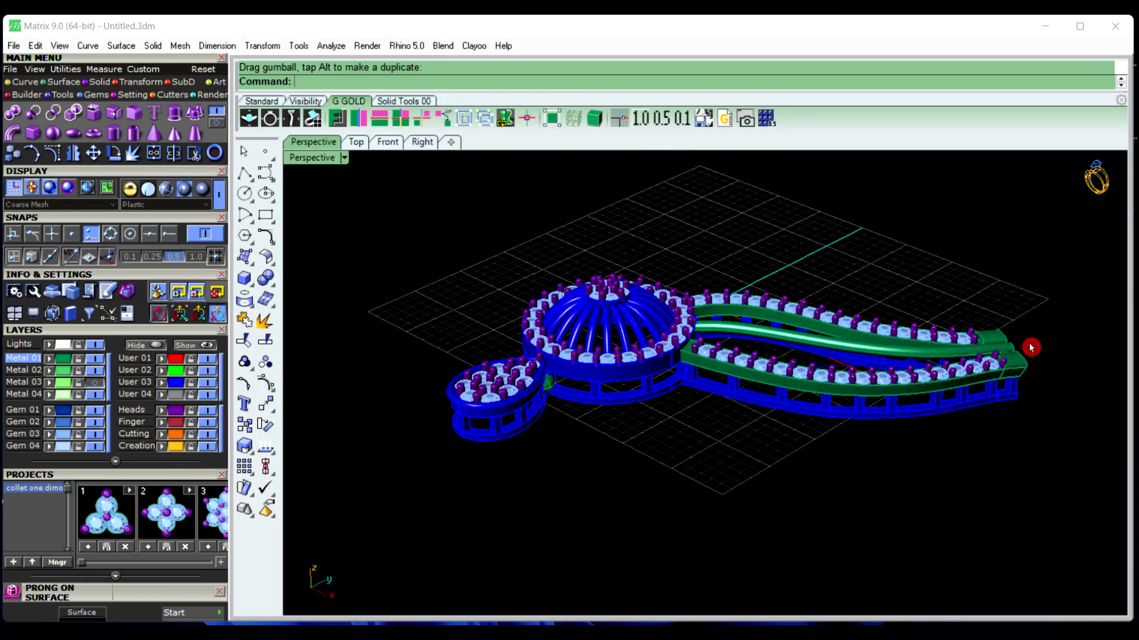
scroll(557, 408, "up", 2)
scroll(661, 471, "down", 4)
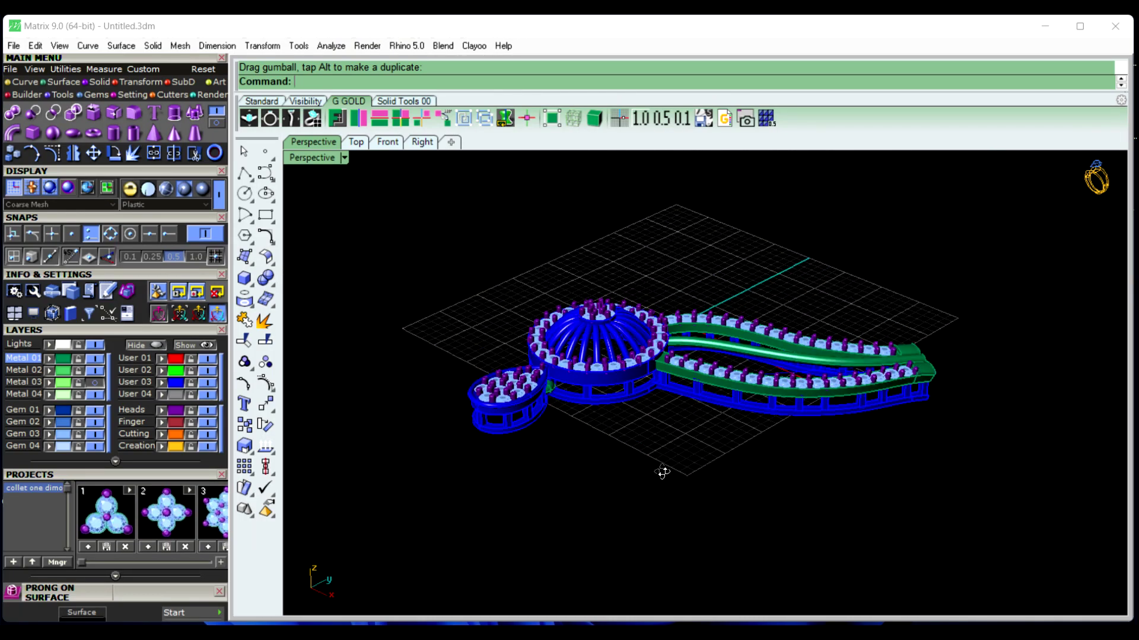
scroll(615, 432, "up", 5)
scroll(554, 407, "down", 4)
right_click_drag(554, 407, 549, 362)
scroll(549, 362, "up", 4)
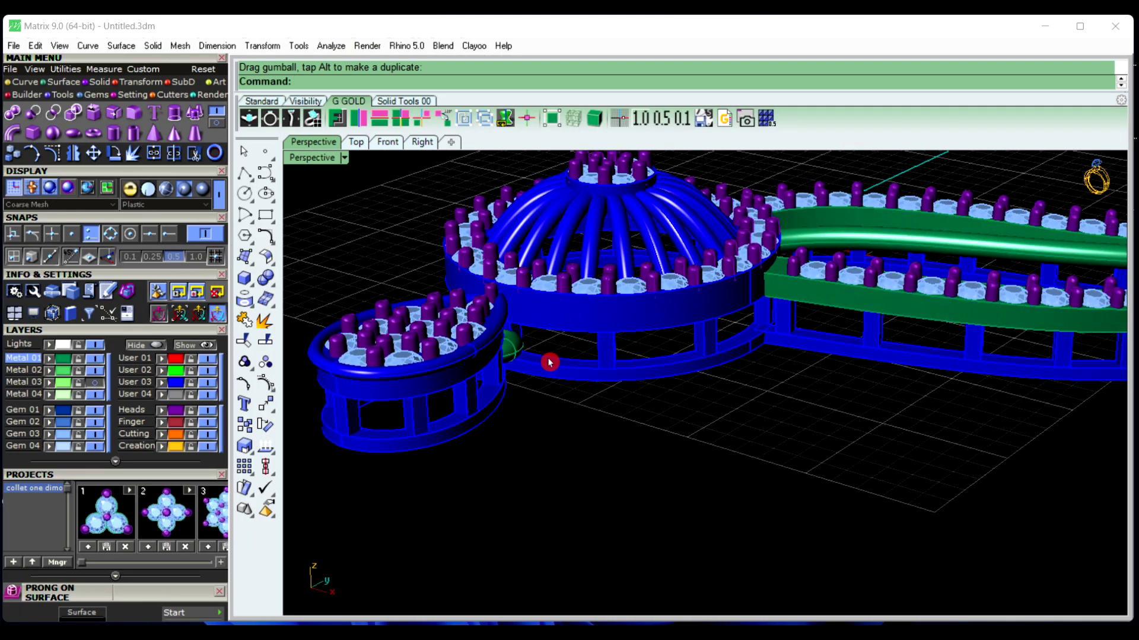
Duplicate the connecting torus and place the copy in the empty space beside the pendant
left_click(514, 356)
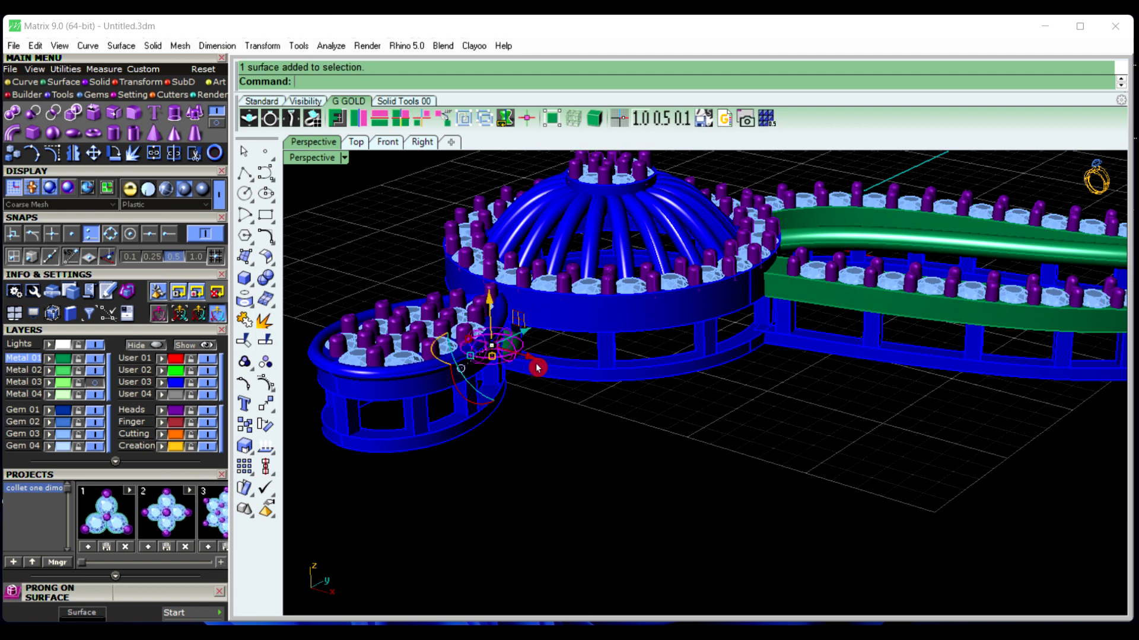
left_click_drag(536, 363, 889, 479)
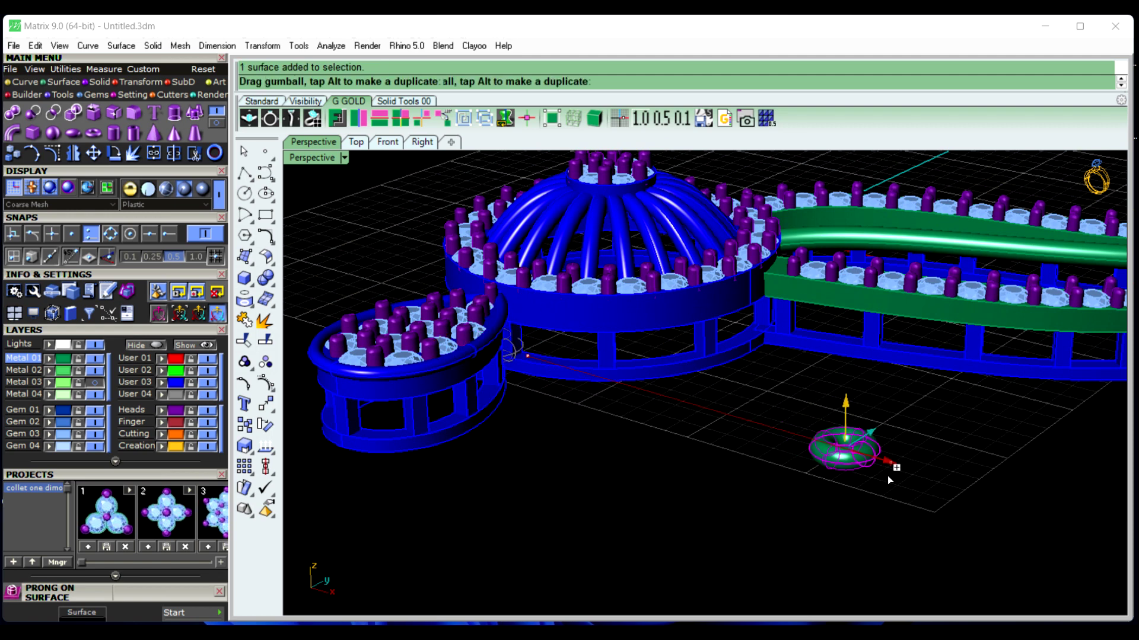
left_click(701, 457)
Move the copied torus away from the pendant to beyond the band ends and rotate it upright
scroll(702, 457, "down", 5)
scroll(854, 498, "up", 3)
left_click(755, 491)
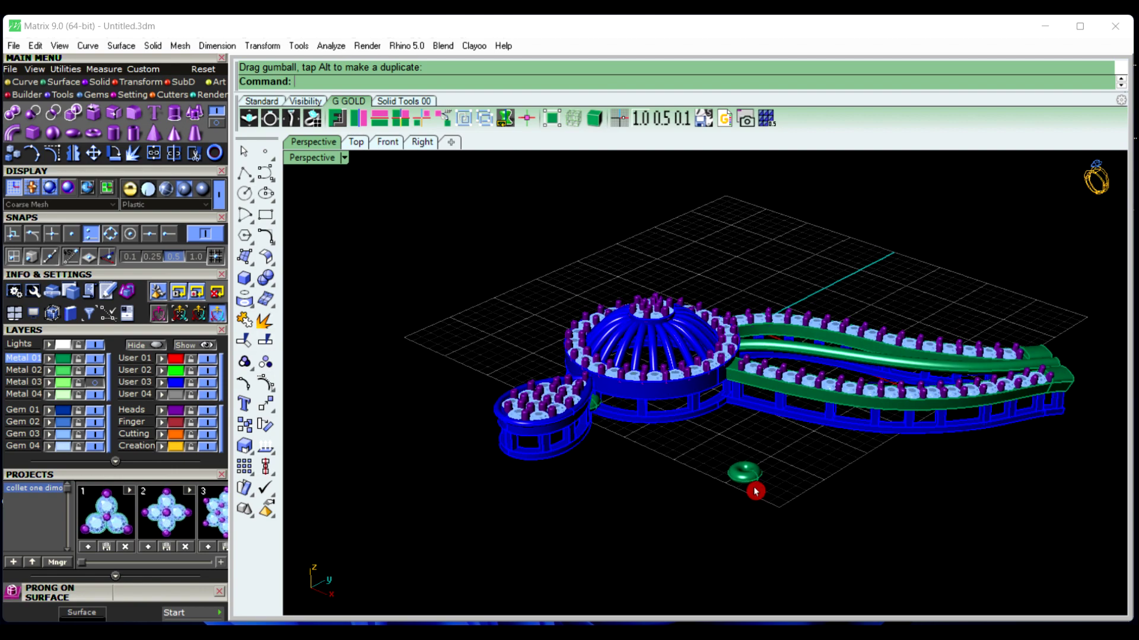
left_click(750, 484)
left_click_drag(770, 459, 1095, 352)
right_click_drag(1071, 424, 968, 431)
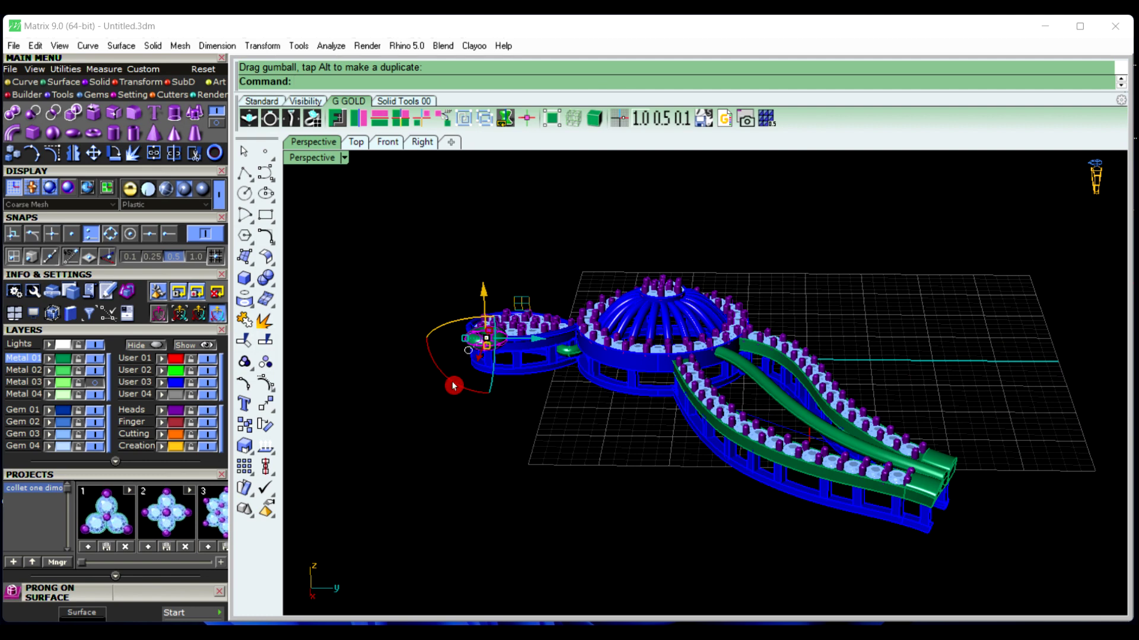
left_click_drag(454, 386, 556, 392)
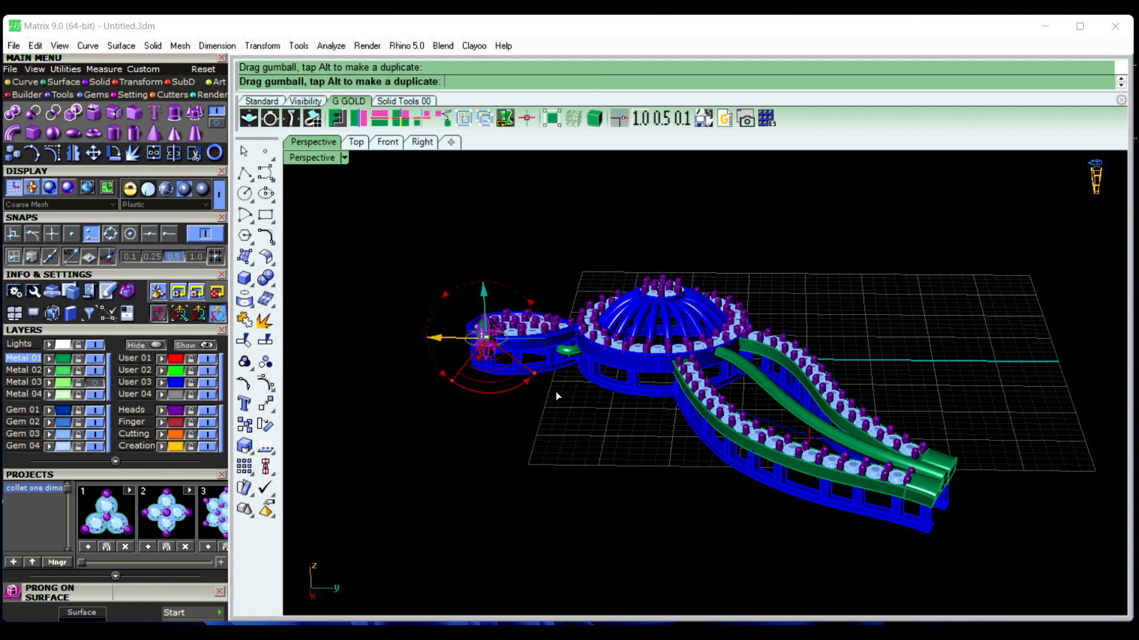
left_click(564, 421)
right_click_drag(564, 422, 733, 447)
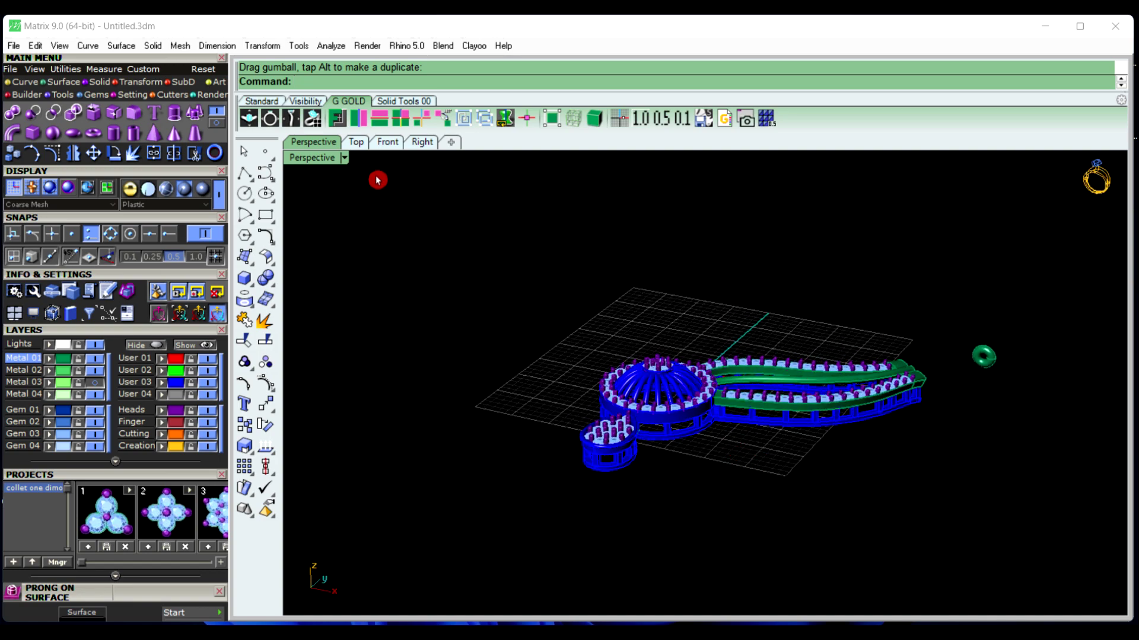
In the Top view, move the torus copy to the joined band ends and centre it between the two gem rows
left_click(354, 148)
scroll(465, 400, "down", 8)
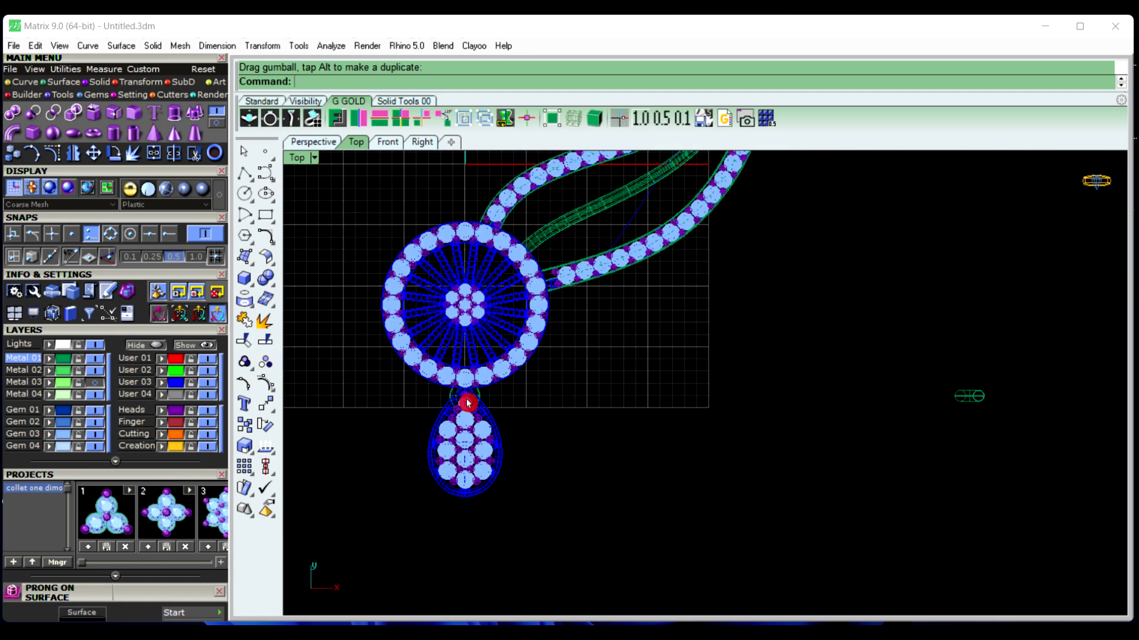
right_click_drag(694, 424, 721, 526)
left_click(822, 502)
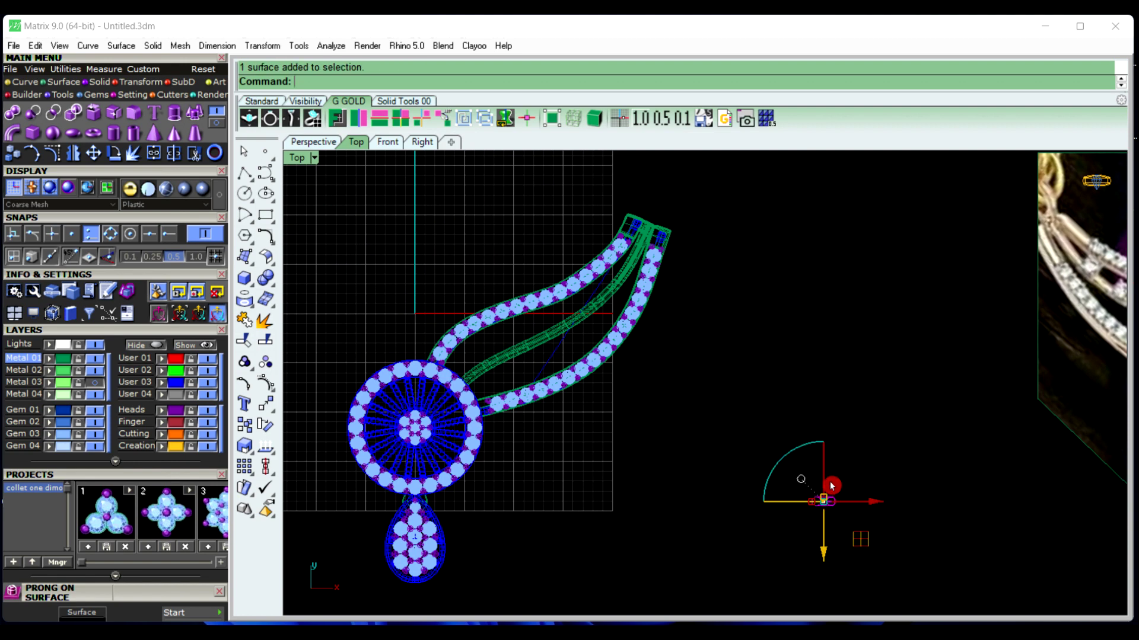
left_click_drag(829, 549, 829, 246)
right_click_drag(856, 229, 909, 346)
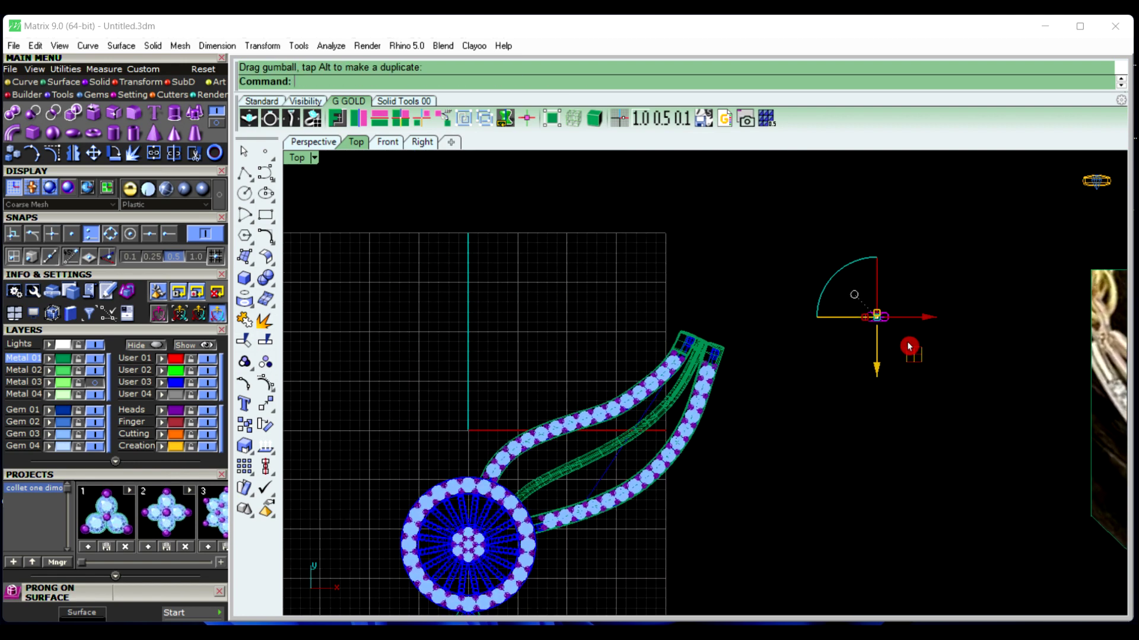
left_click_drag(932, 323, 699, 390)
scroll(711, 397, "up", 5)
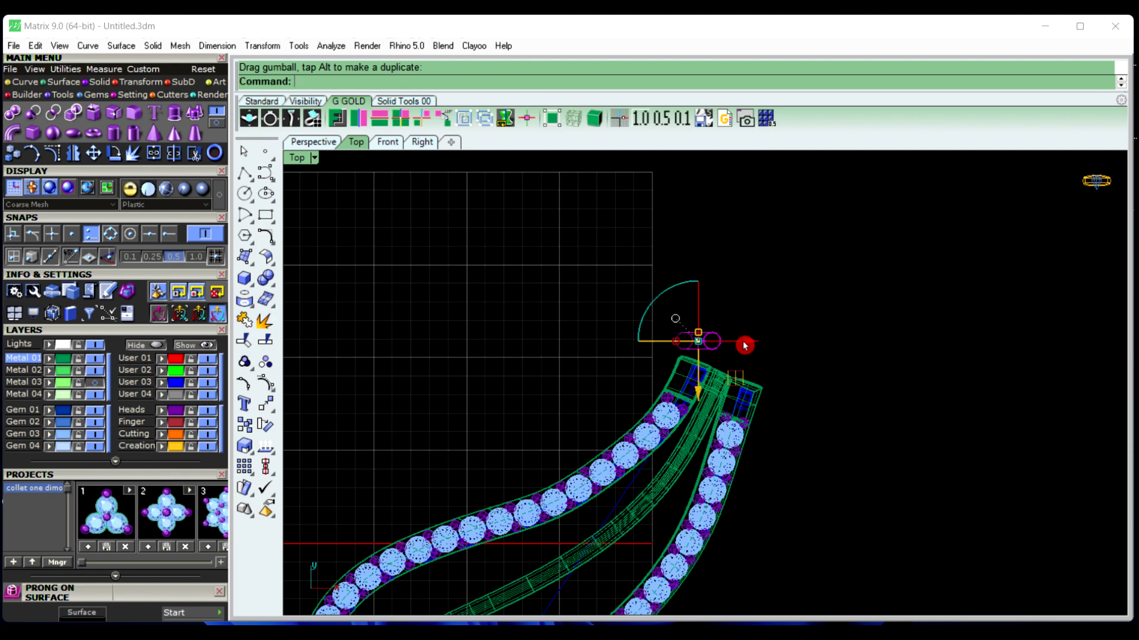
left_click_drag(747, 344, 778, 359)
left_click_drag(723, 388, 724, 405)
In the Front view, adjust the torus copy's height to sit at the end of the bands
left_click(387, 142)
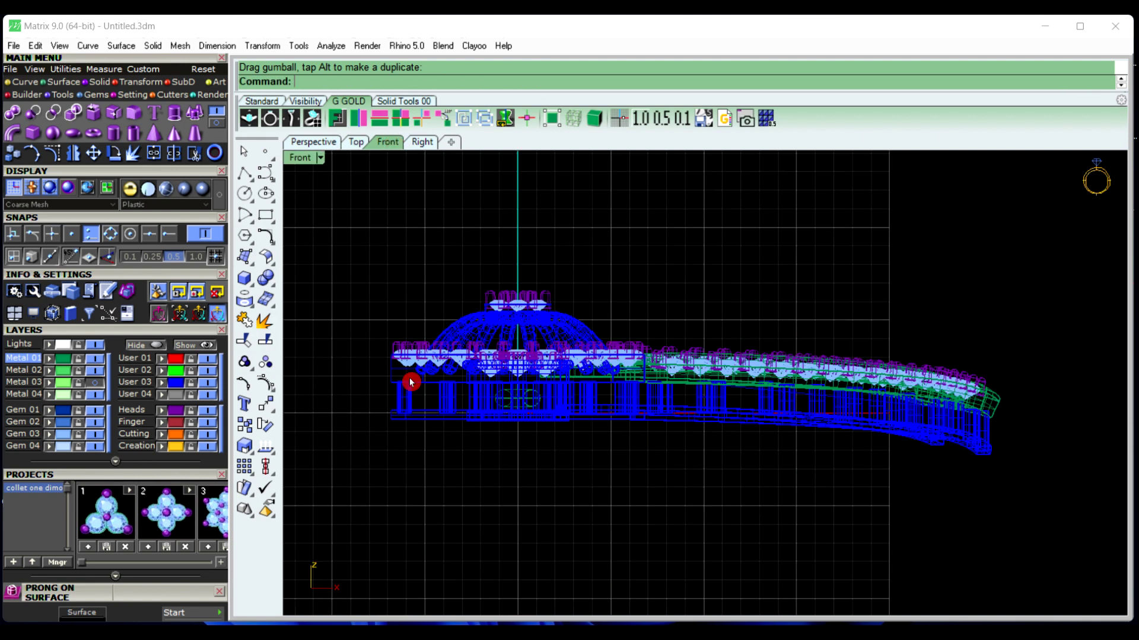
scroll(399, 395, "down", 4)
left_click_drag(585, 228, 640, 444)
scroll(615, 402, "up", 3)
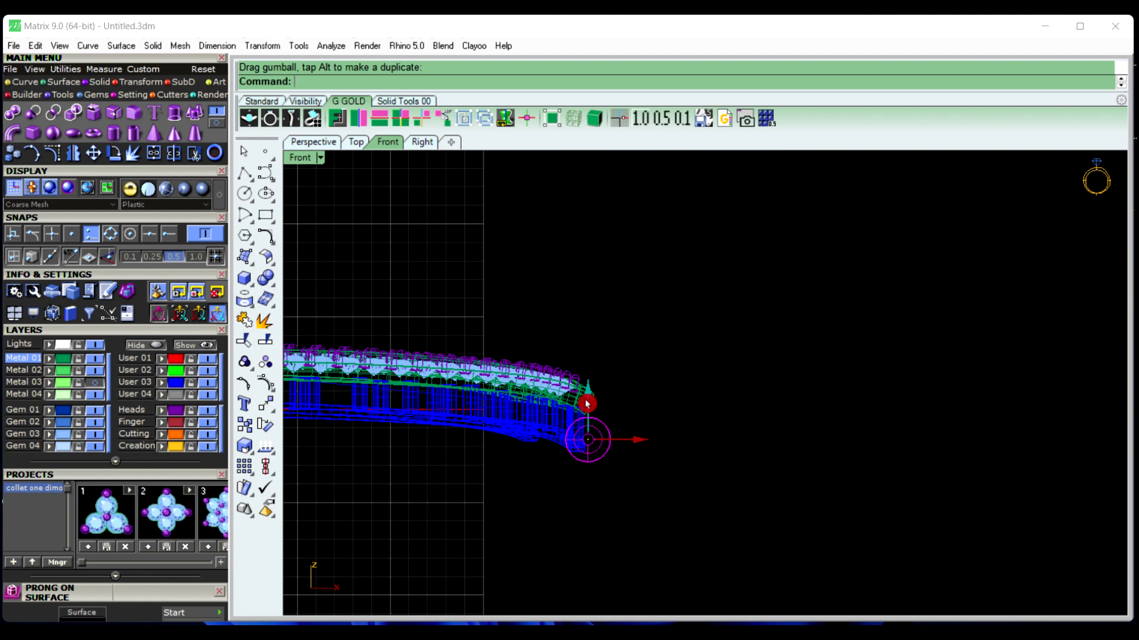
left_click_drag(586, 404, 587, 388)
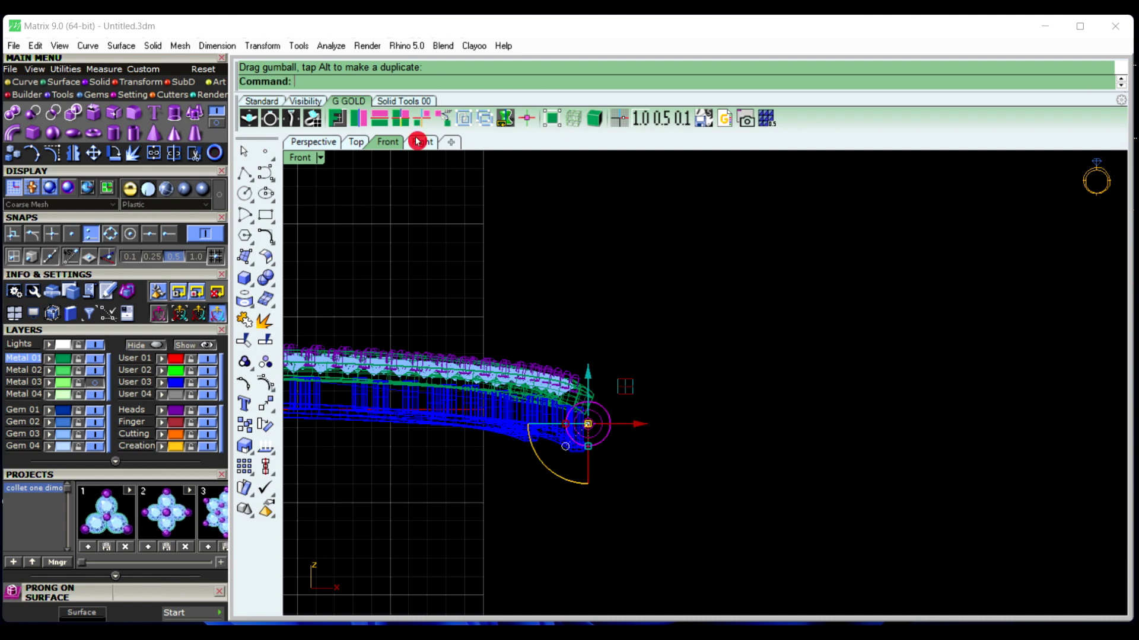
Try rotating and tilting the torus copy below the band ends
left_click(335, 143)
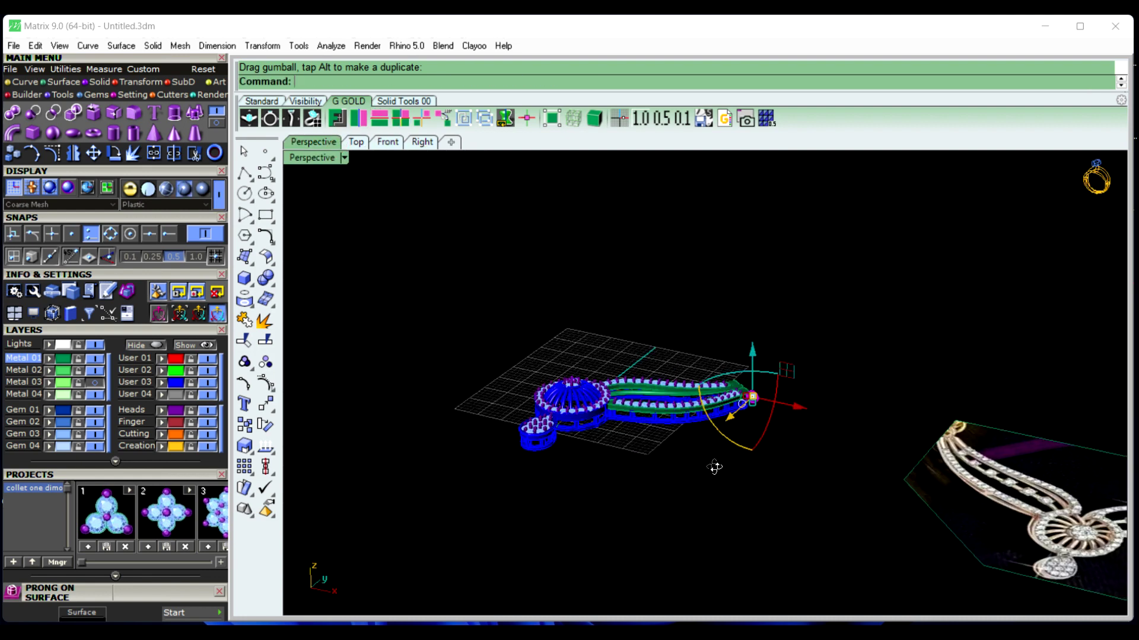
right_click_drag(714, 468, 616, 459)
scroll(698, 436, "up", 8)
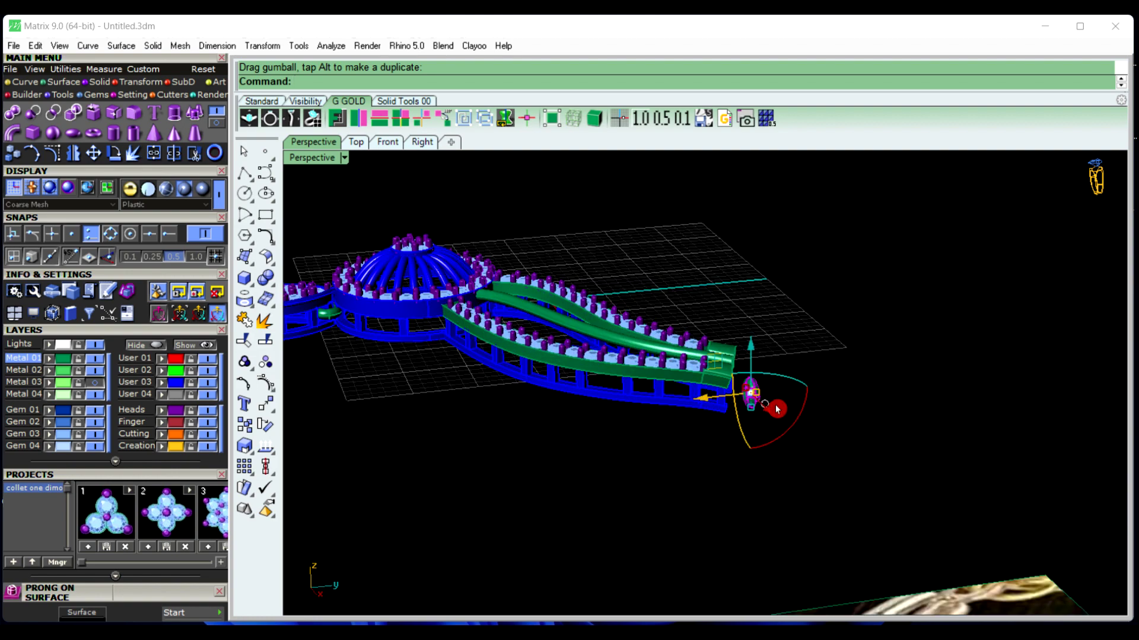
scroll(777, 409, "up", 3)
right_click_drag(793, 440, 635, 385)
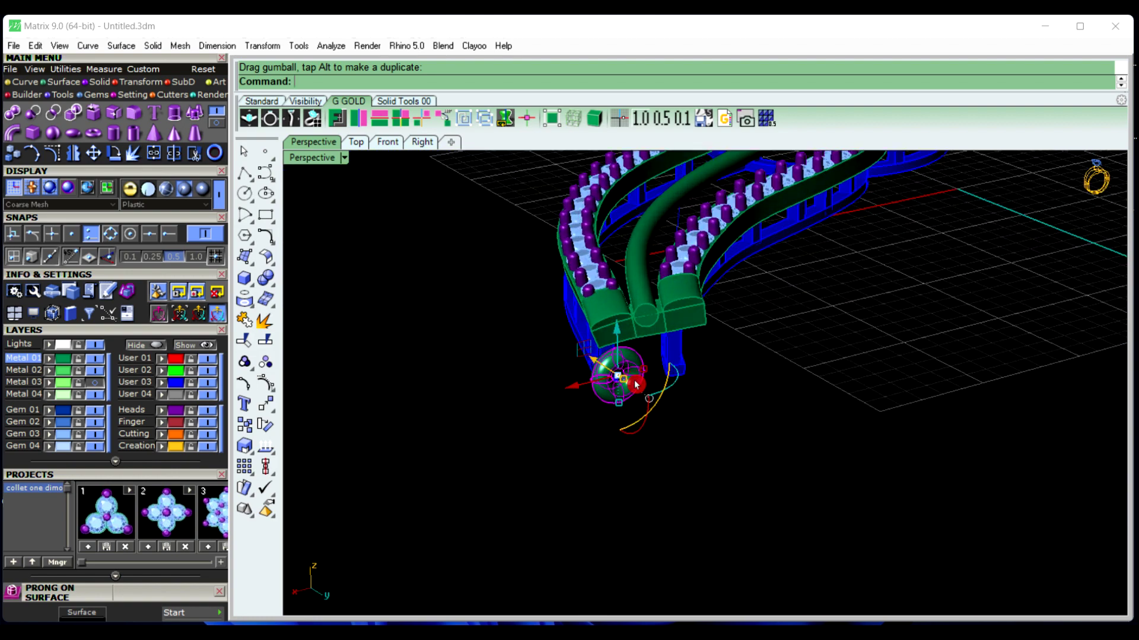
scroll(635, 386, "up", 3)
mouse_move(660, 439)
right_mouse_down()
mouse_move(640, 453)
mouse_move(697, 452)
mouse_move(658, 453)
mouse_move(655, 428)
right_mouse_up()
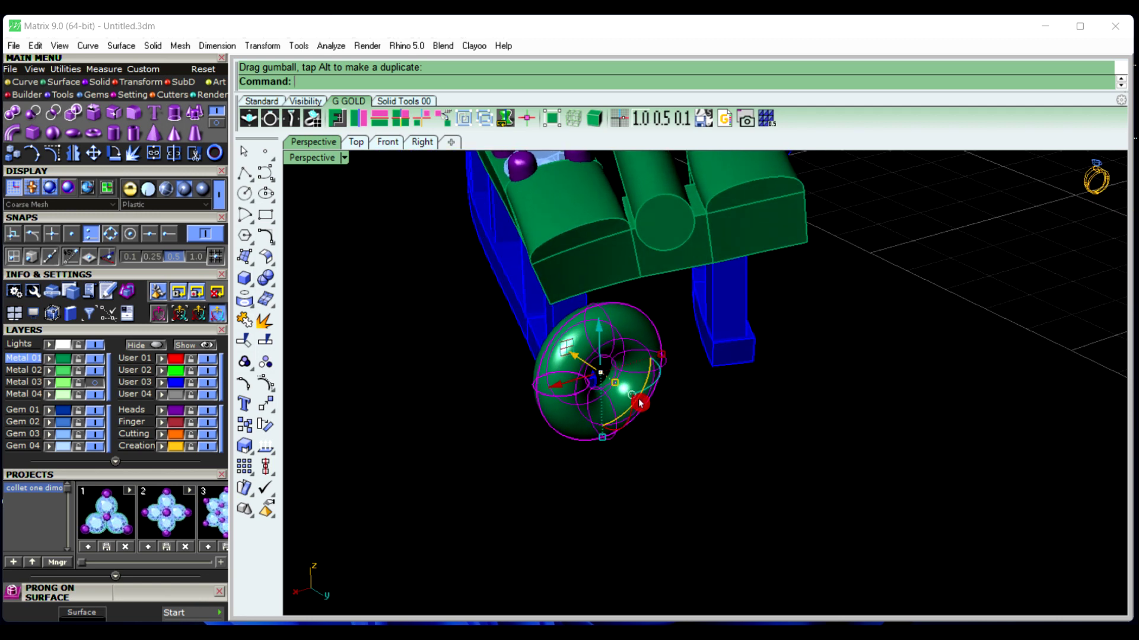
mouse_move(640, 394)
left_mouse_down()
mouse_move(669, 390)
mouse_move(651, 398)
left_mouse_up()
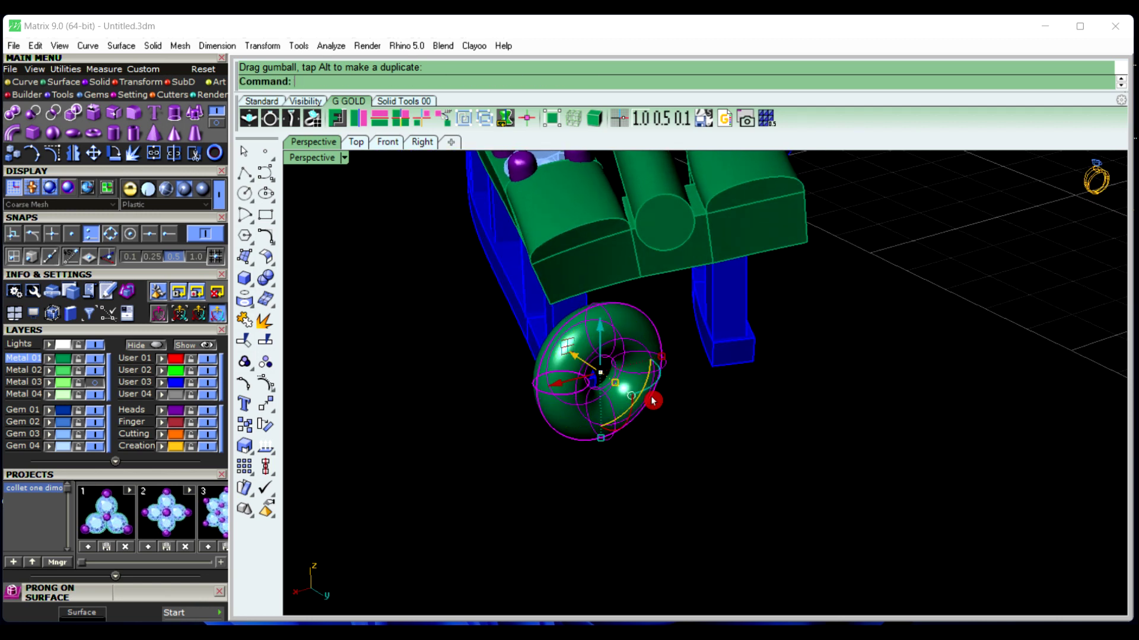
left_click_drag(614, 437, 640, 433)
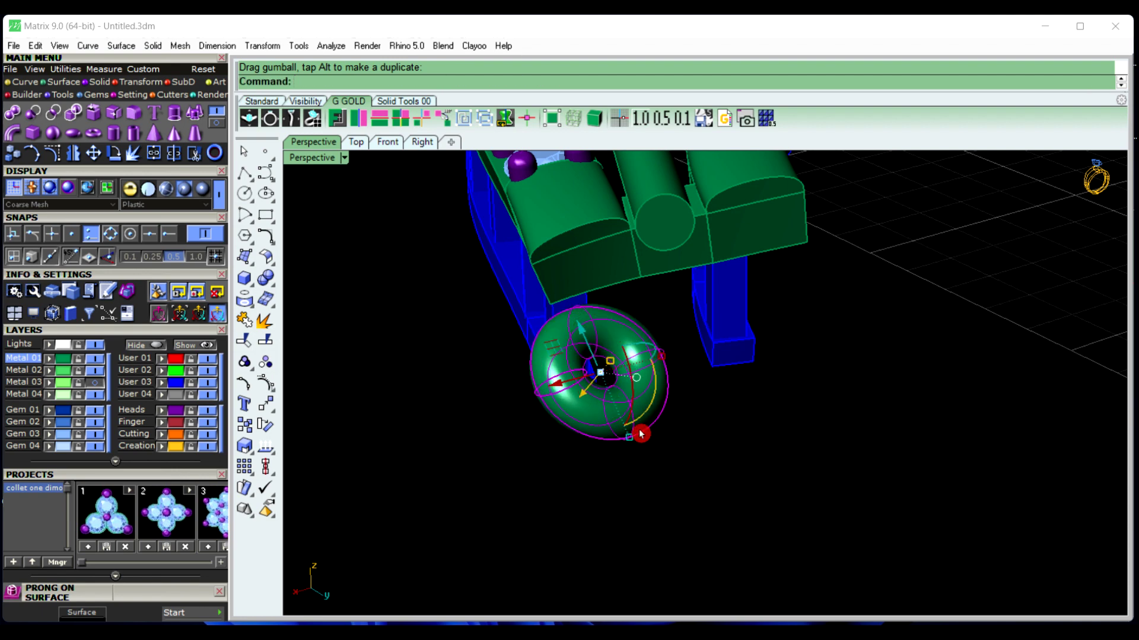
key("ctrl+z")
Move the torus copy up against the end face of the joined bands
scroll(673, 399, "up", 5)
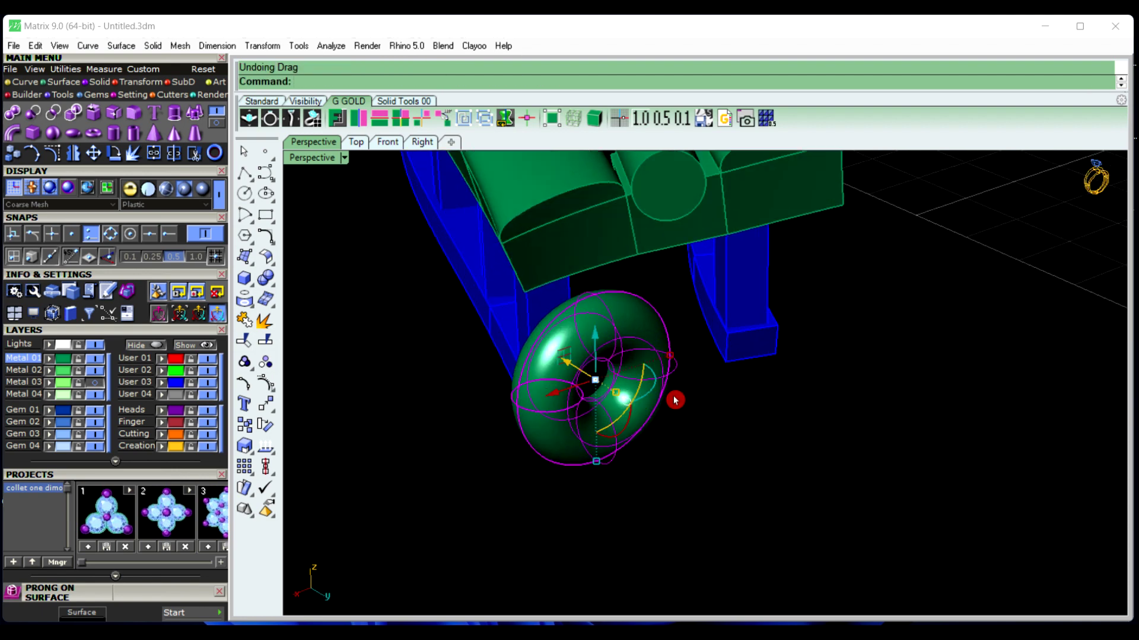
left_click_drag(579, 367, 560, 219)
left_click(706, 509)
scroll(706, 511, "down", 4)
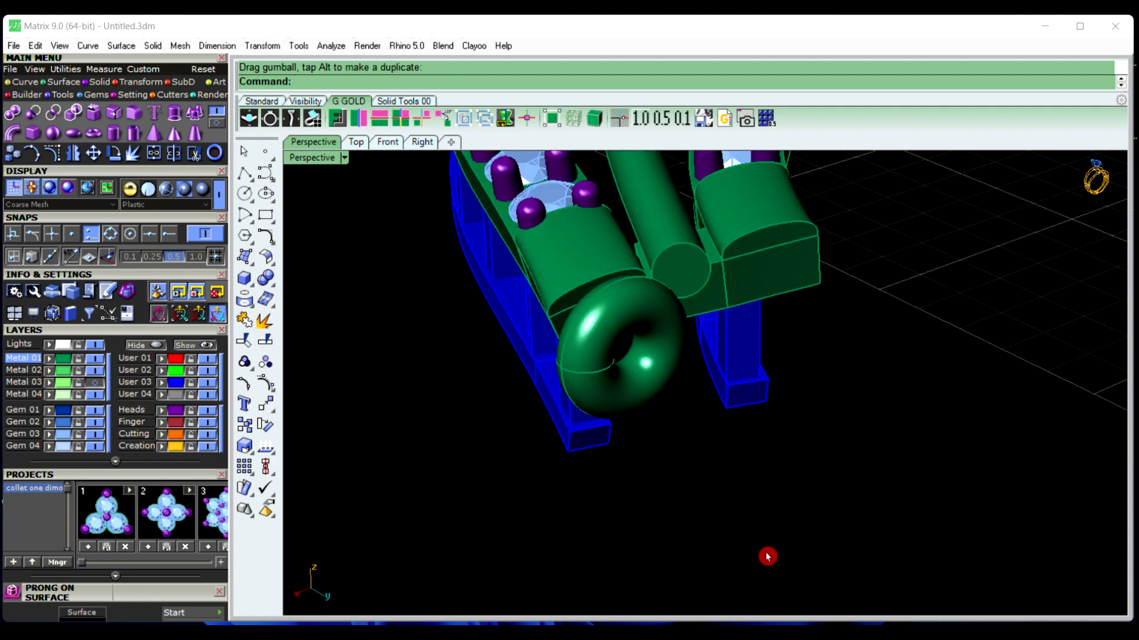
right_click_drag(767, 556, 685, 579)
Shift the torus sideways to the middle of the band ends and refine its position and angle
left_click(563, 324)
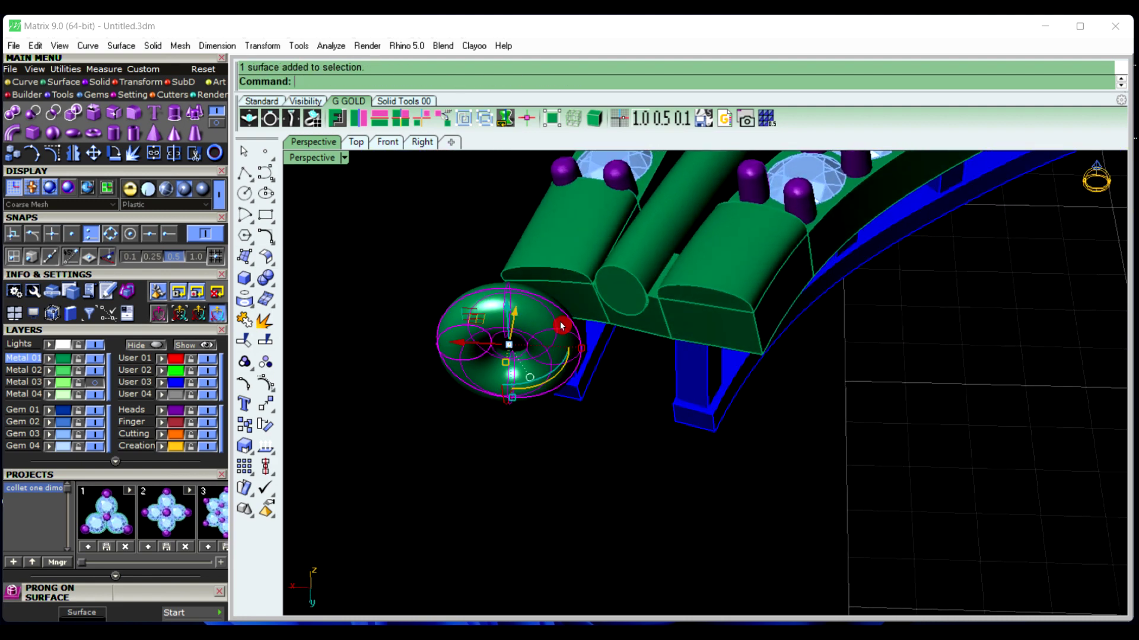
left_click_drag(481, 340, 649, 313)
left_click_drag(559, 354, 600, 352)
left_click_drag(567, 390, 575, 379)
left_click(566, 461)
Fine-tune the torus's placement so its rim overlaps the end of the middle rod
right_click_drag(566, 461, 786, 406)
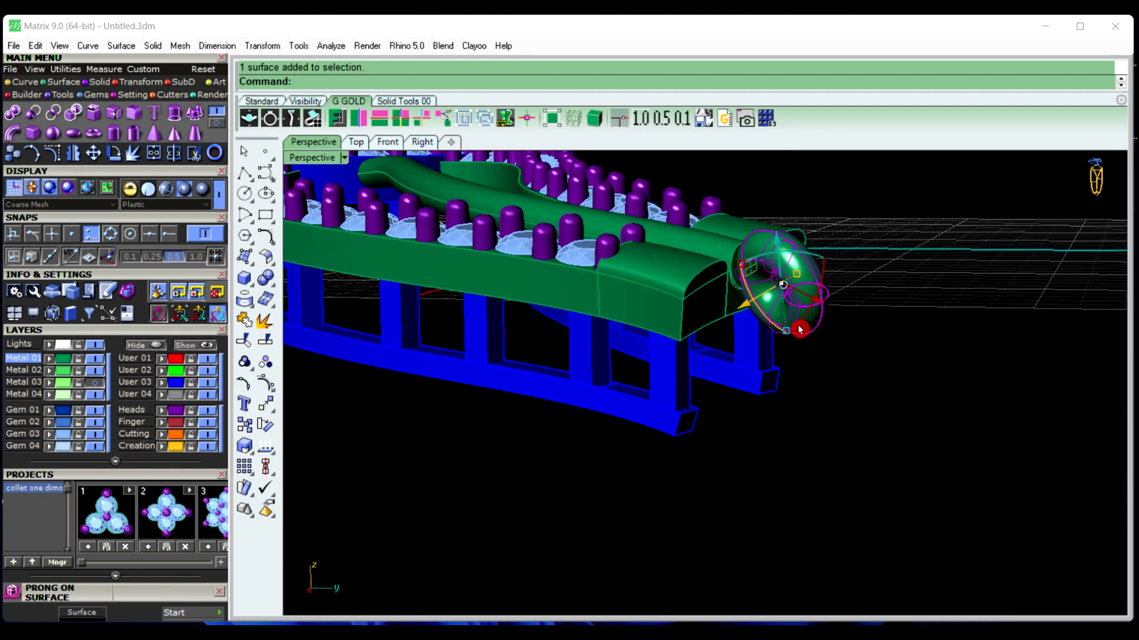
mouse_move(799, 329)
left_mouse_down()
mouse_move(780, 325)
mouse_move(792, 370)
mouse_move(794, 340)
left_mouse_up()
right_click_drag(802, 386, 833, 302)
left_click(849, 280)
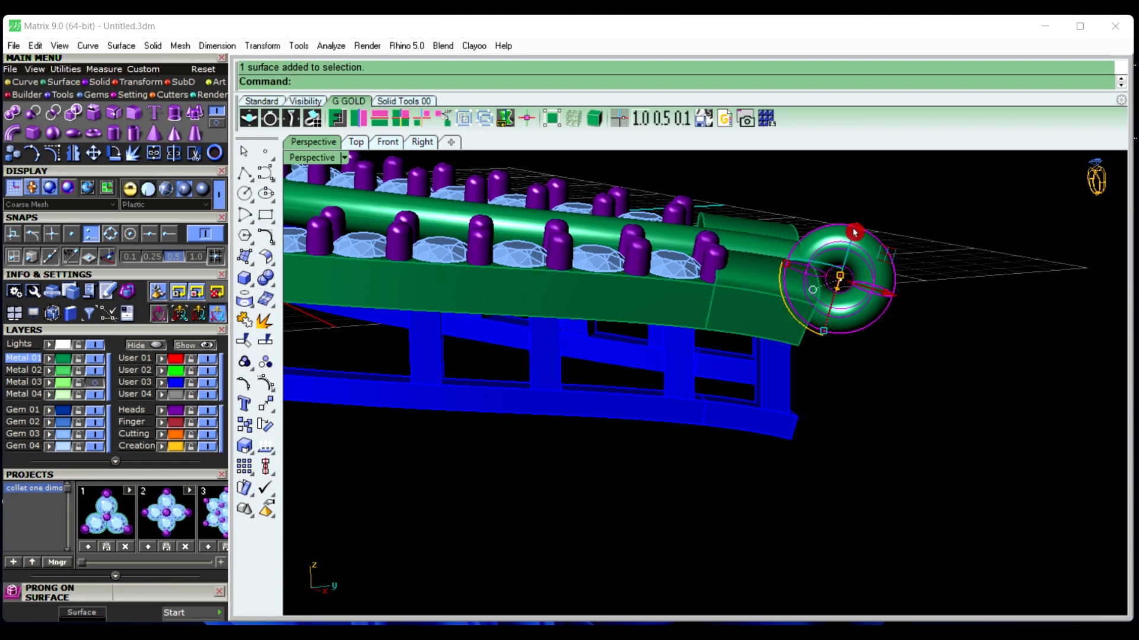
left_click_drag(854, 232, 843, 411)
Review the torus joint at the band ends and the whole pendant from several angles
scroll(843, 411, "down", 5)
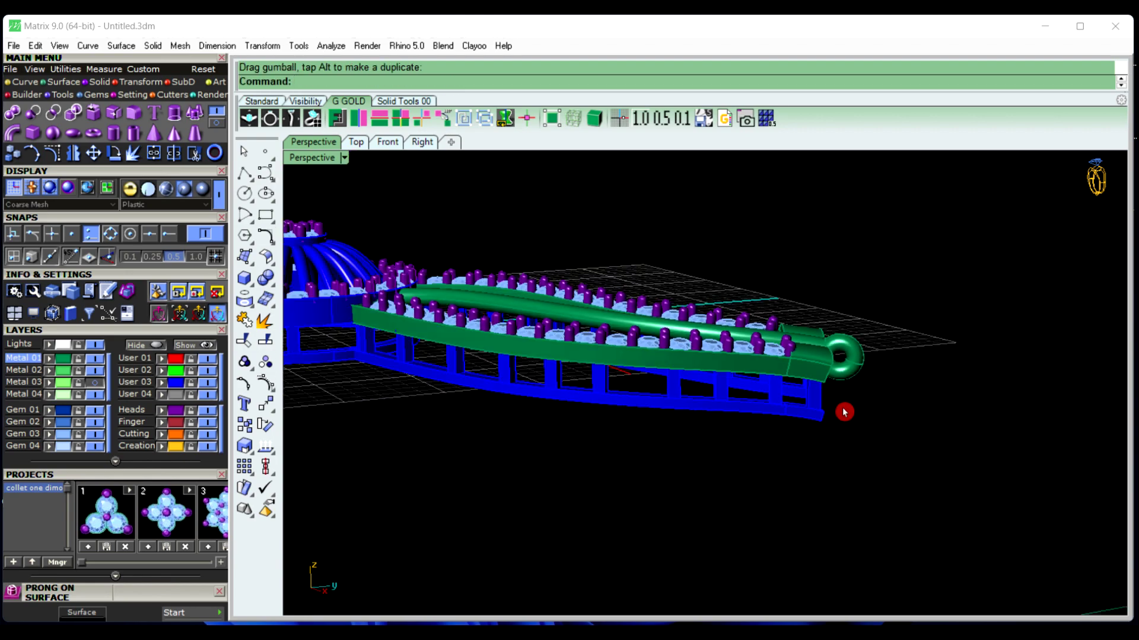
right_click_drag(844, 412, 654, 349)
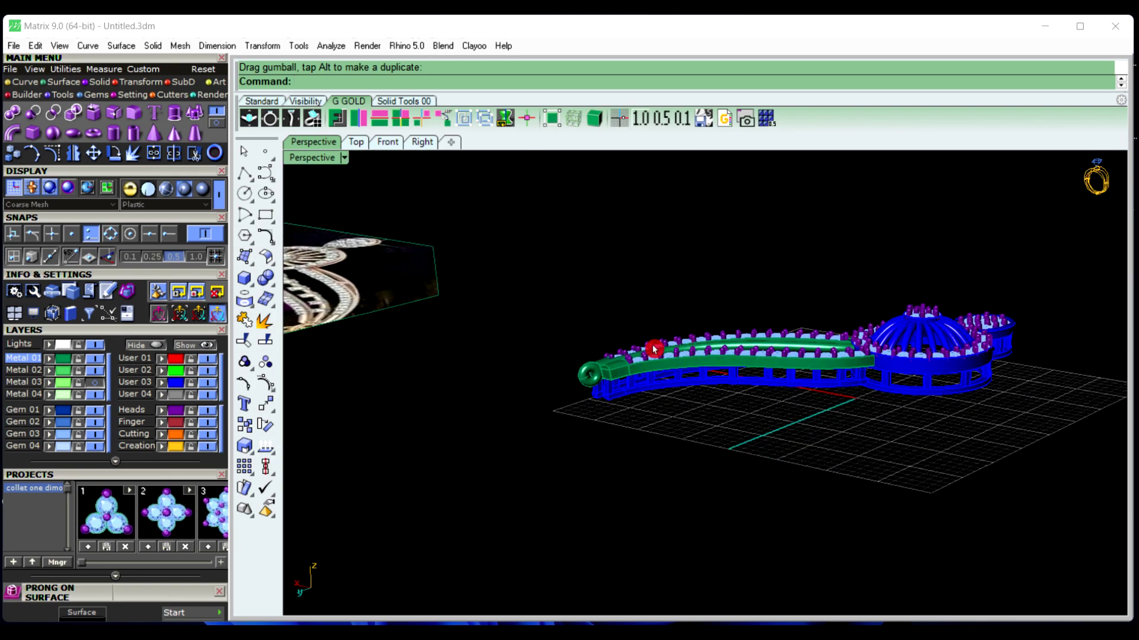
scroll(617, 365, "up", 10)
right_click_drag(612, 435, 501, 467)
scroll(501, 468, "down", 14)
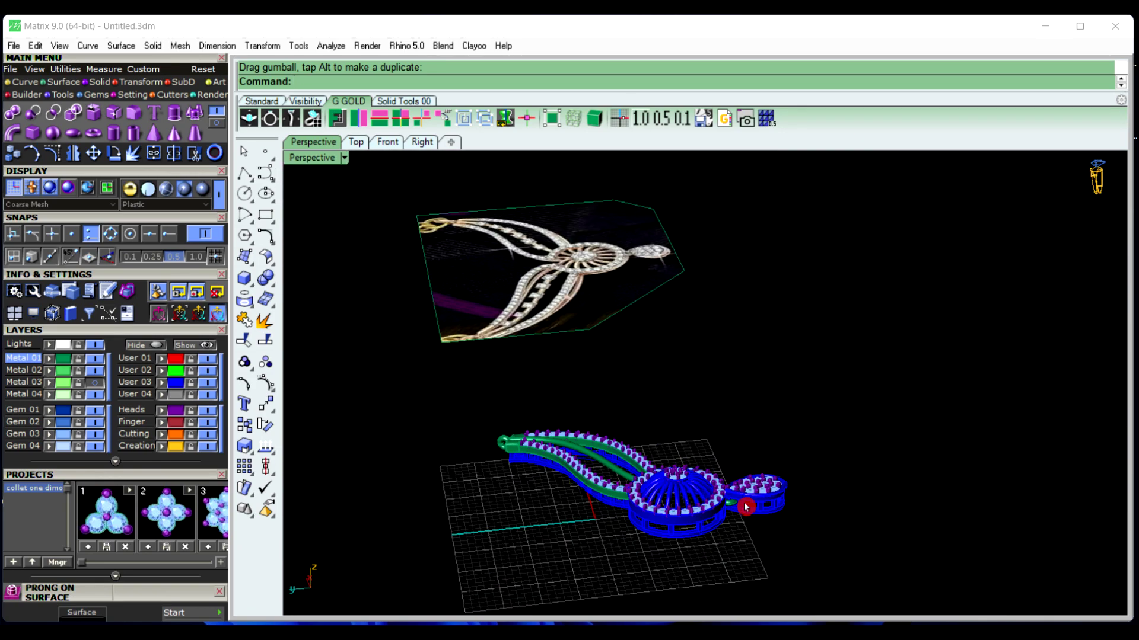
right_click_drag(746, 507, 515, 571)
scroll(682, 283, "up", 8)
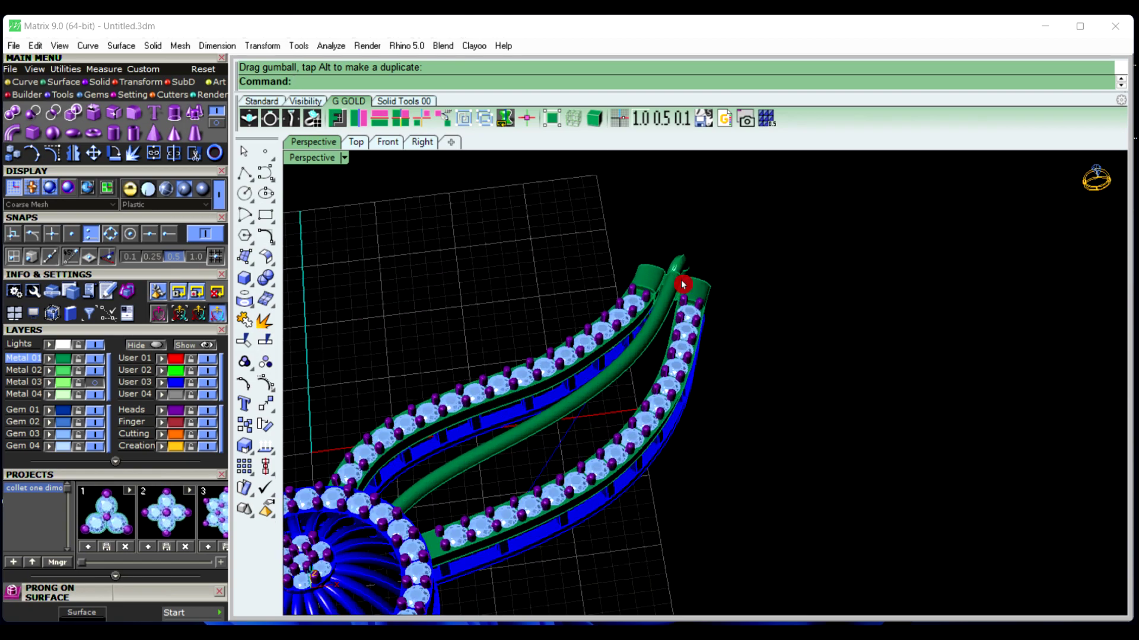
scroll(682, 282, "up", 5)
right_click_drag(726, 324, 681, 342)
Compare the whole pendant with the reference photo and examine the gem settings along the photo's middle strand
scroll(681, 343, "down", 4)
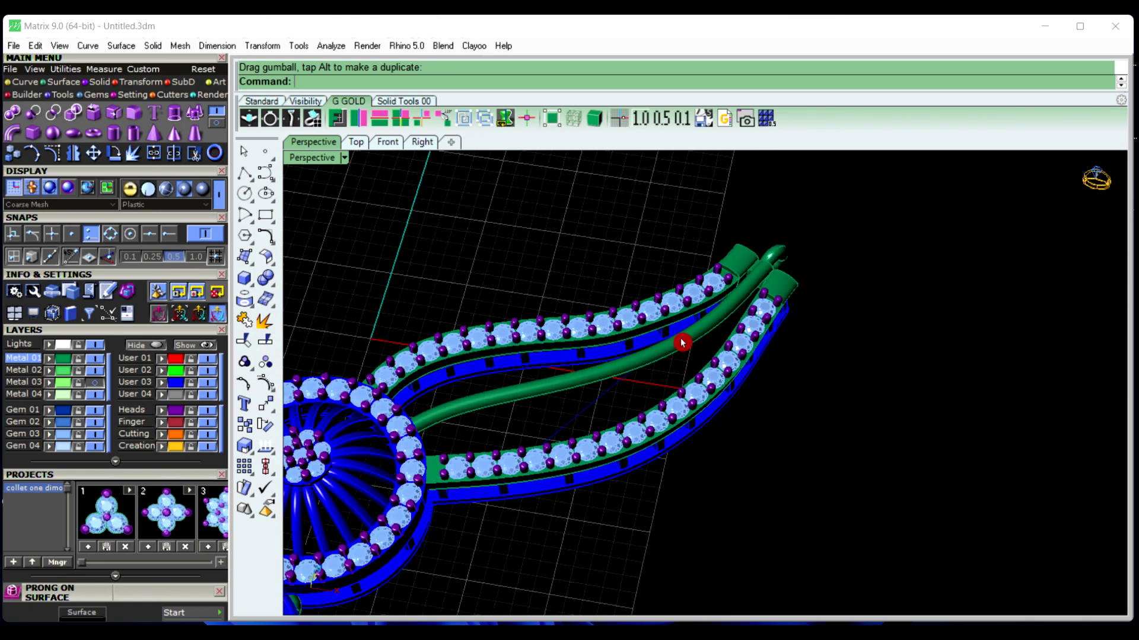
scroll(682, 343, "down", 6)
scroll(667, 380, "up", 2)
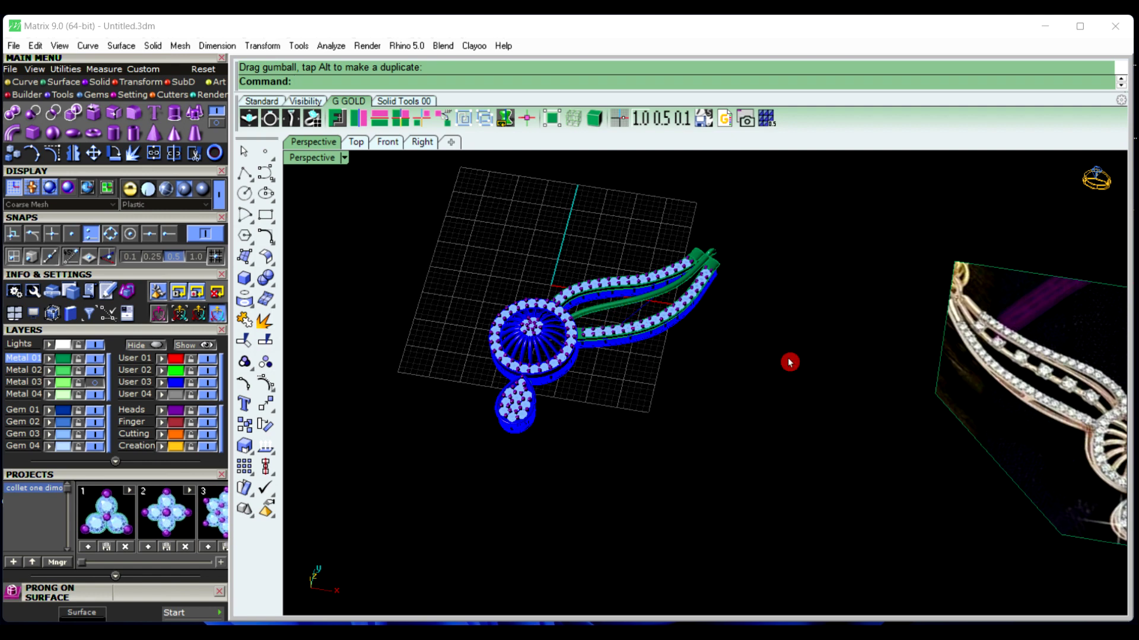
scroll(1029, 384, "up", 8)
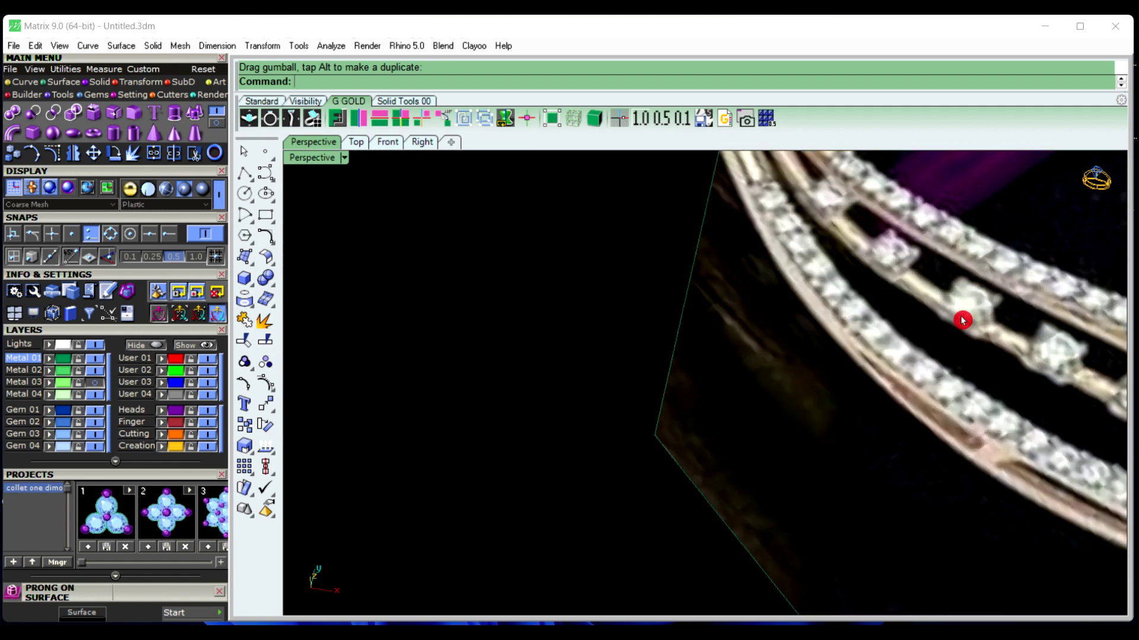
scroll(971, 348, "down", 8)
right_click_drag(971, 348, 572, 431)
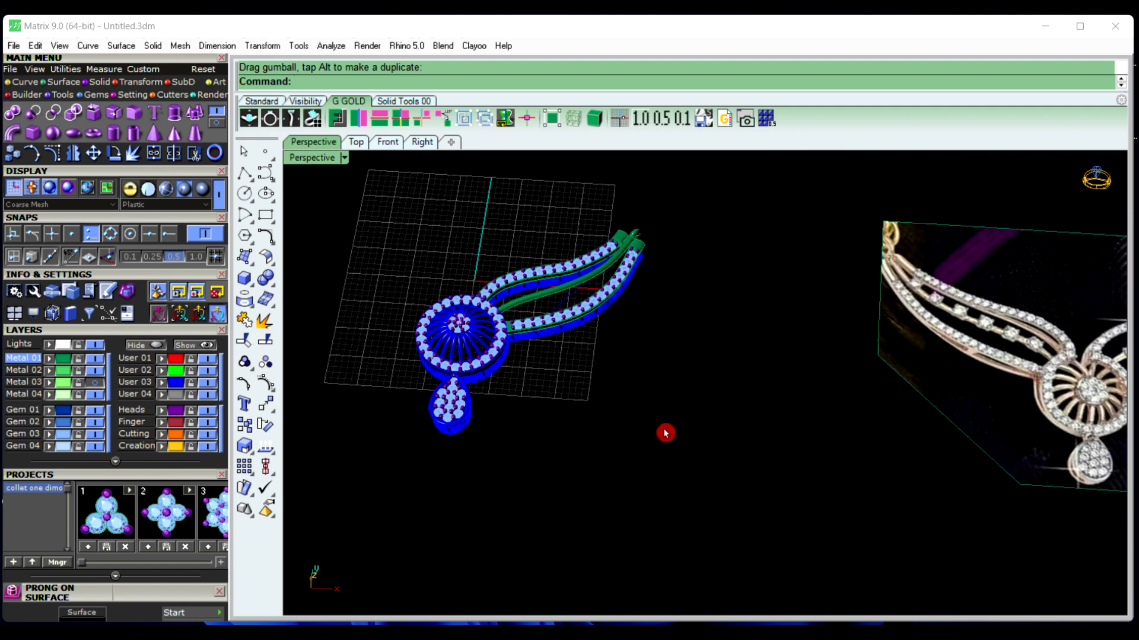
scroll(665, 434, "down", 4)
right_click_drag(659, 430, 682, 460)
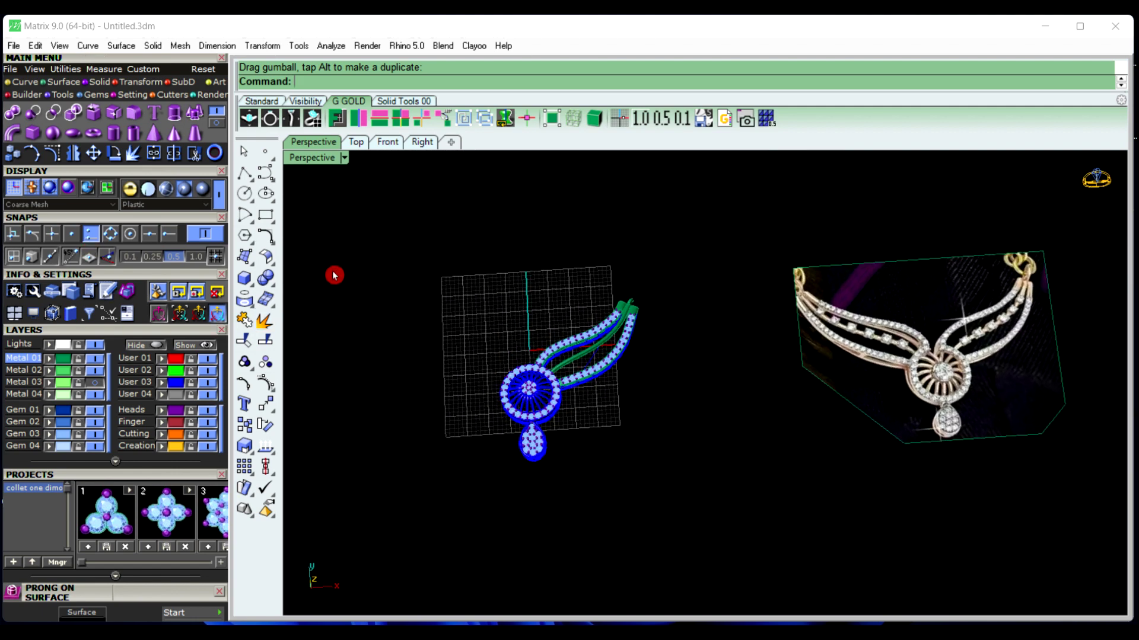
Select the whole modelled pendant and hide it, leaving only the reference photo displayed
left_click_drag(417, 276, 676, 526)
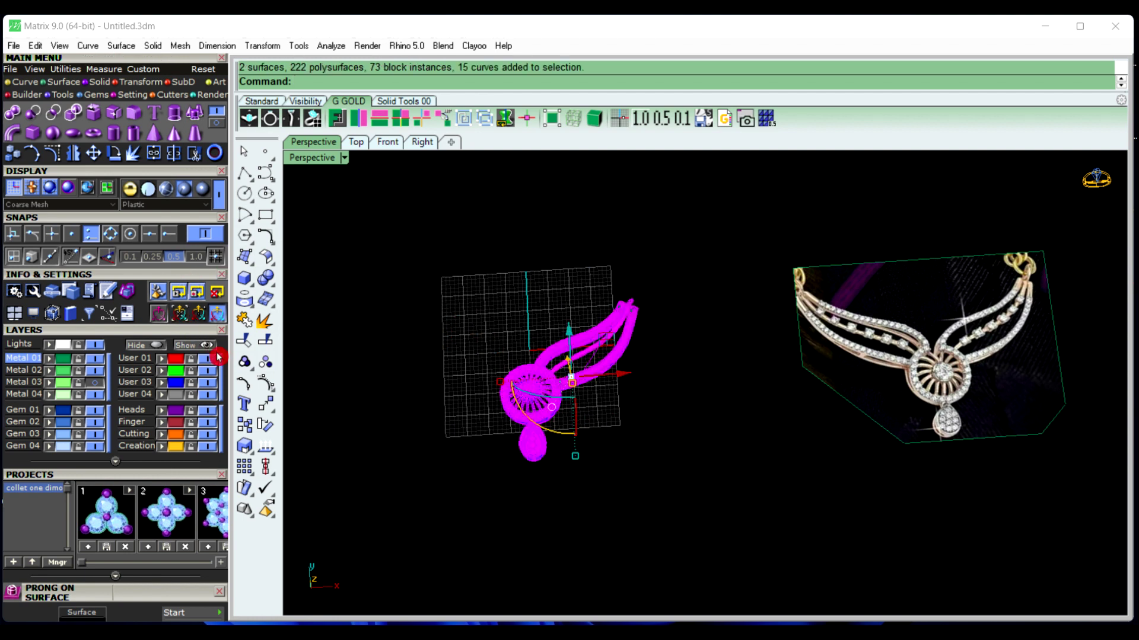
left_click(156, 349)
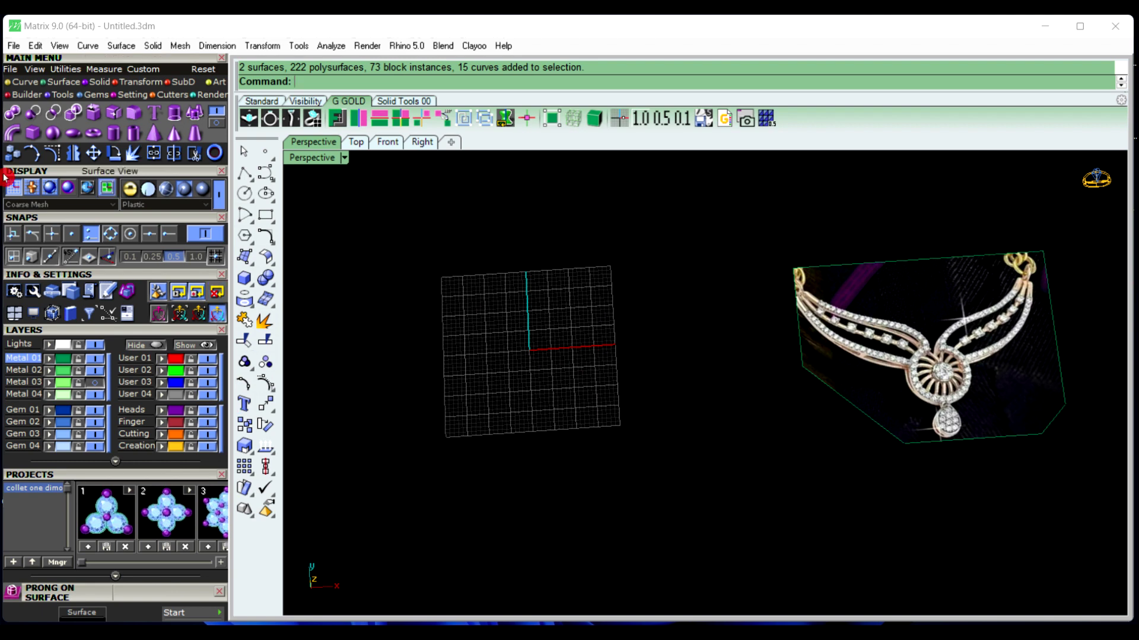
Load a 2.0 mm round diamond at the origin with the Gem Loader
left_click(93, 95)
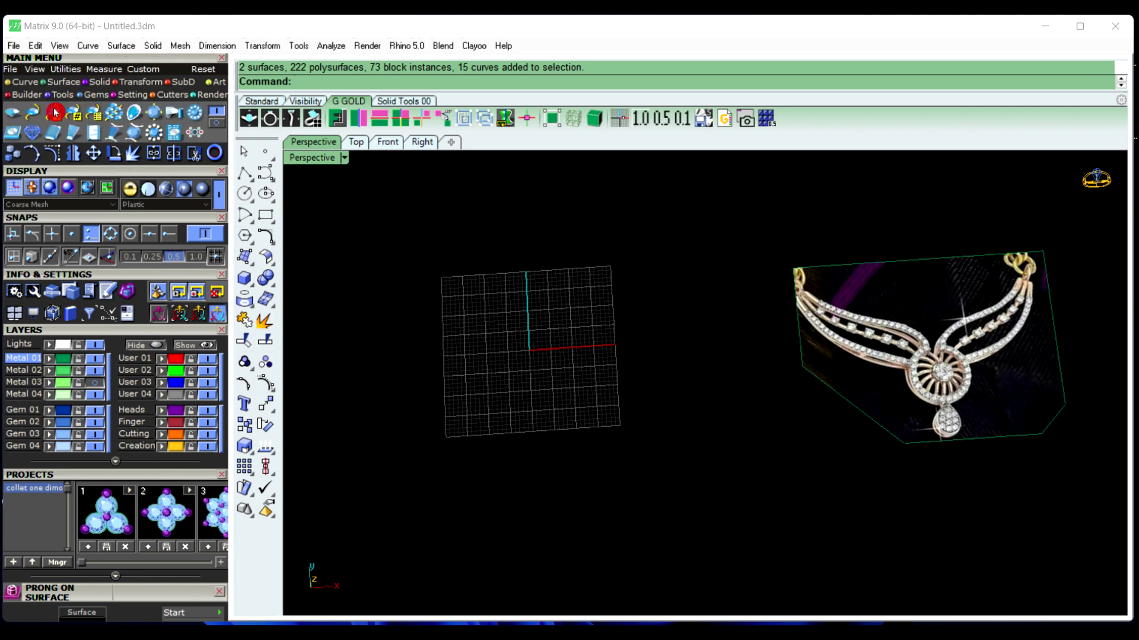
left_click(17, 117)
left_click(151, 594)
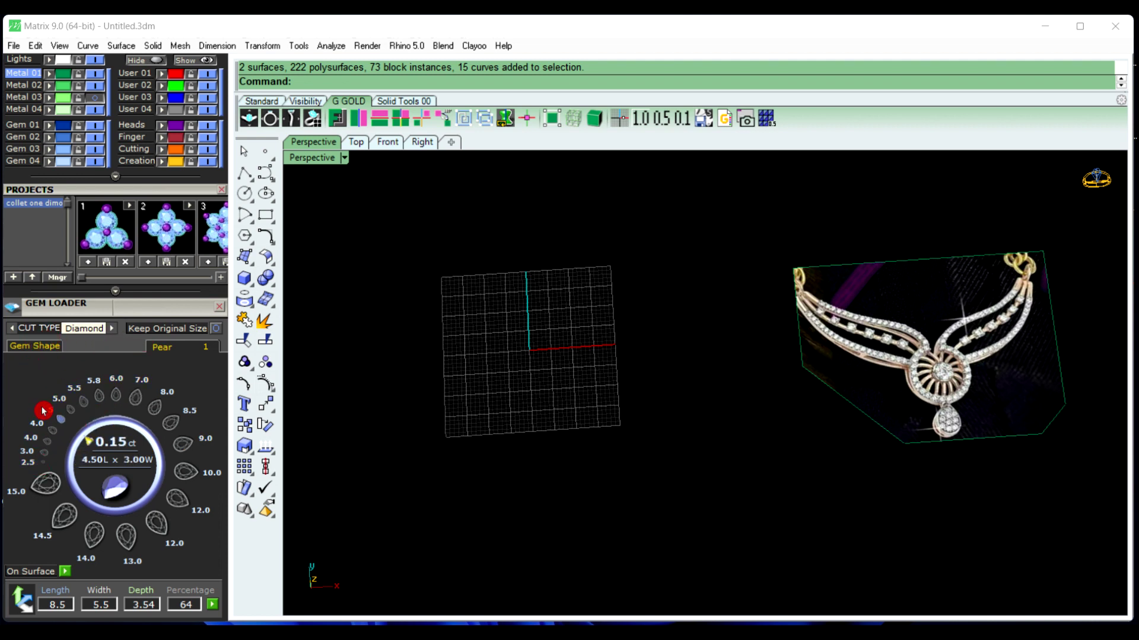
left_click(33, 351)
left_click(32, 392)
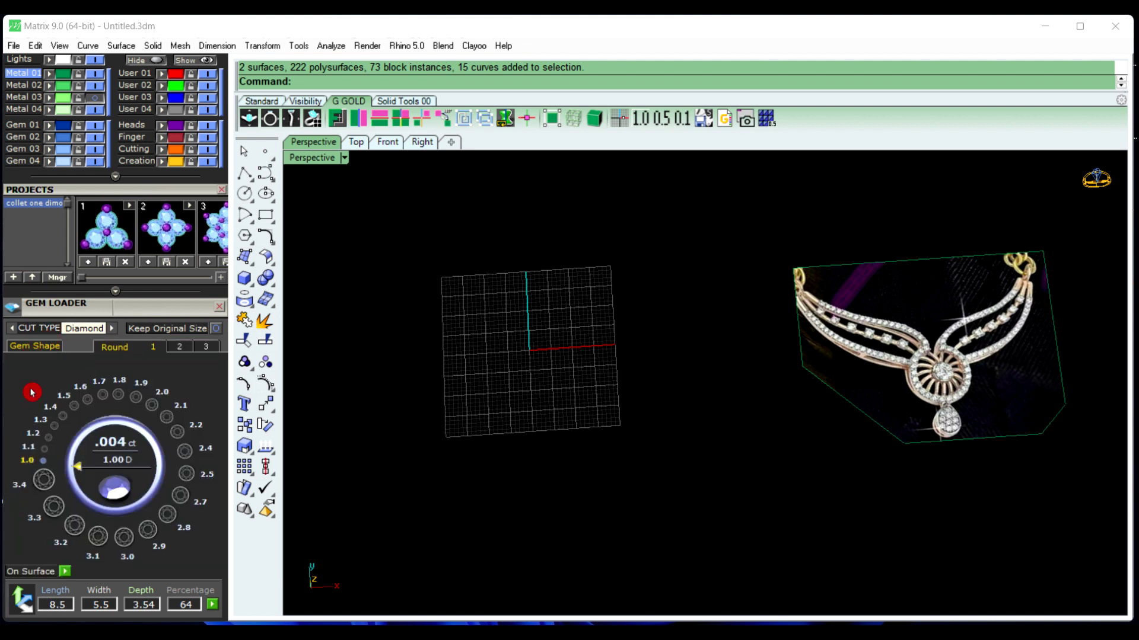
left_click(61, 425)
scroll(457, 383, "up", 2)
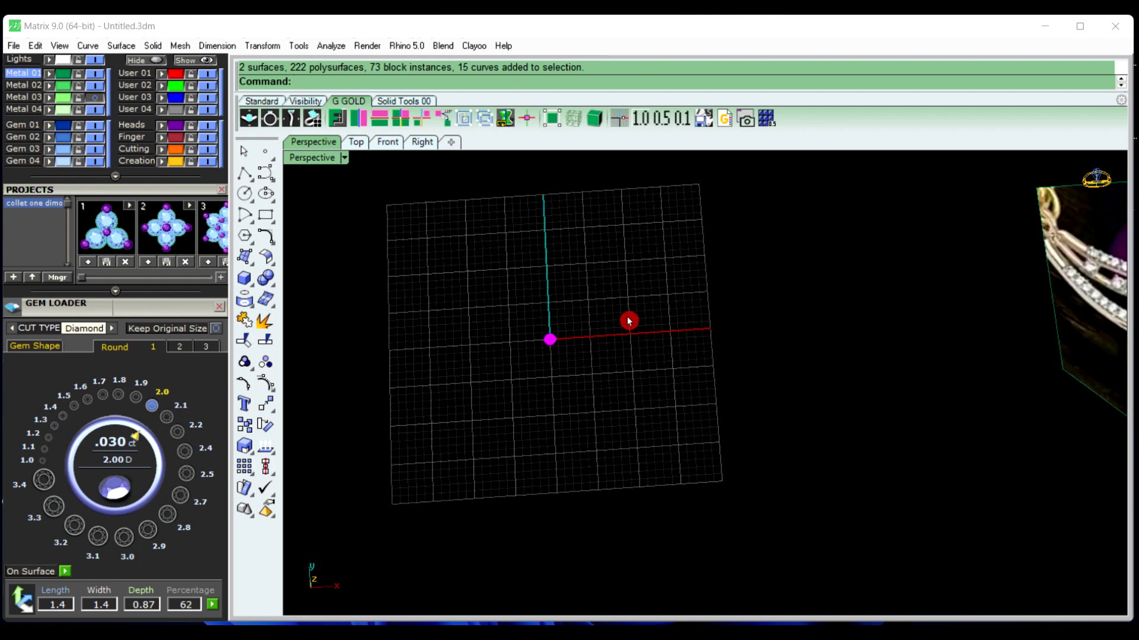
scroll(627, 320, "up", 3)
scroll(511, 353, "up", 4)
Start a Head Builder setting on the round diamond and apply the four-prong Base Setting 01 style
left_click(513, 356)
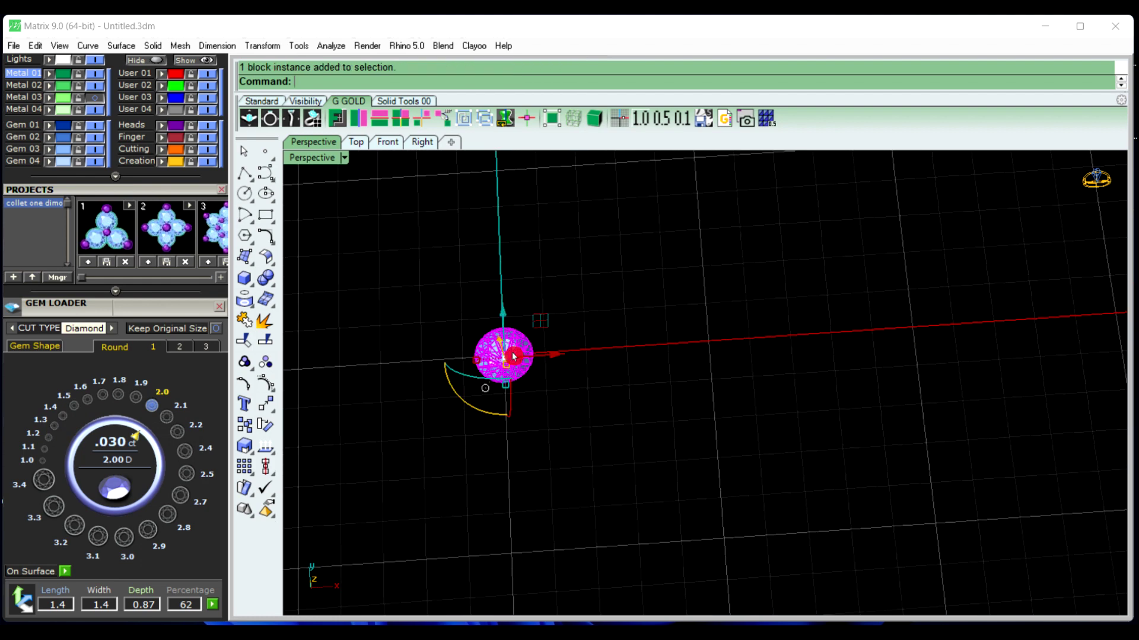
key("F6")
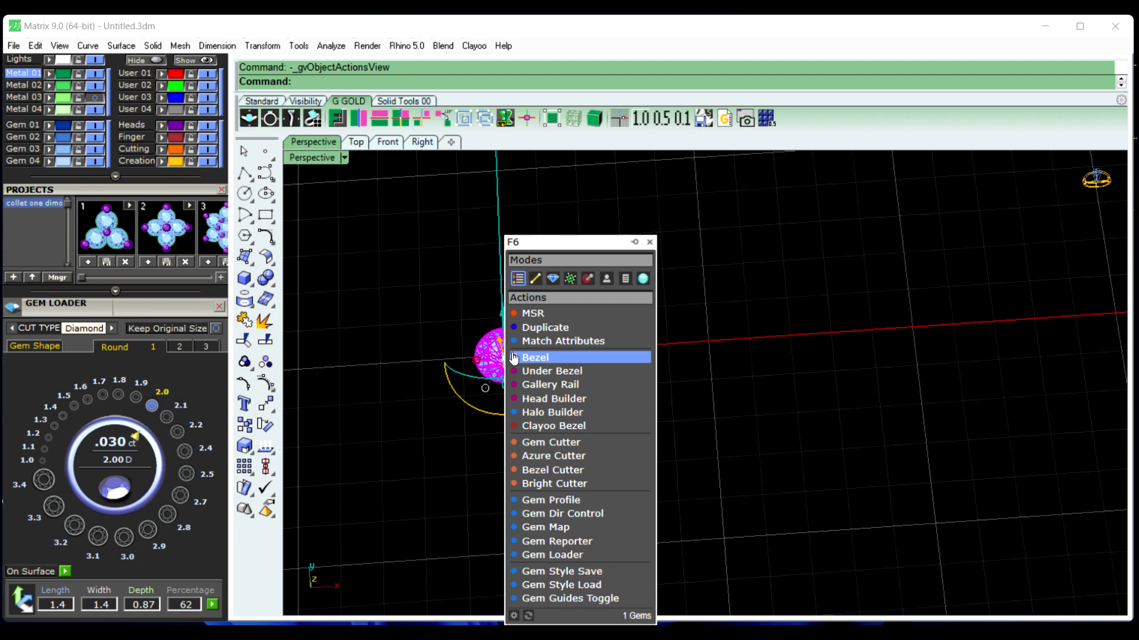
left_click(560, 399)
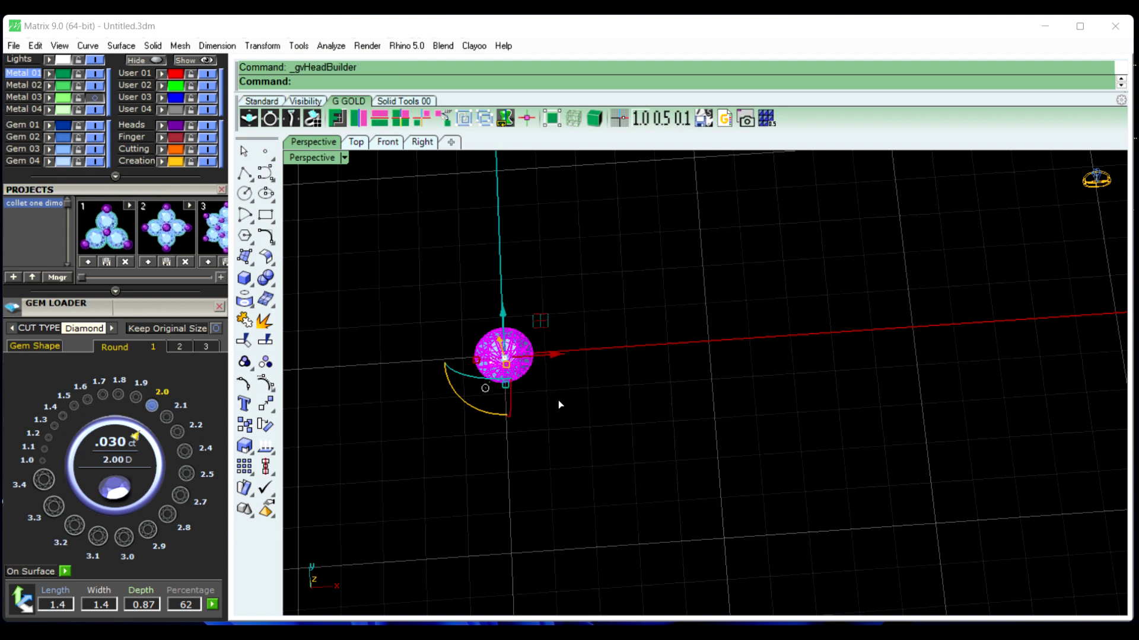
left_click(180, 368)
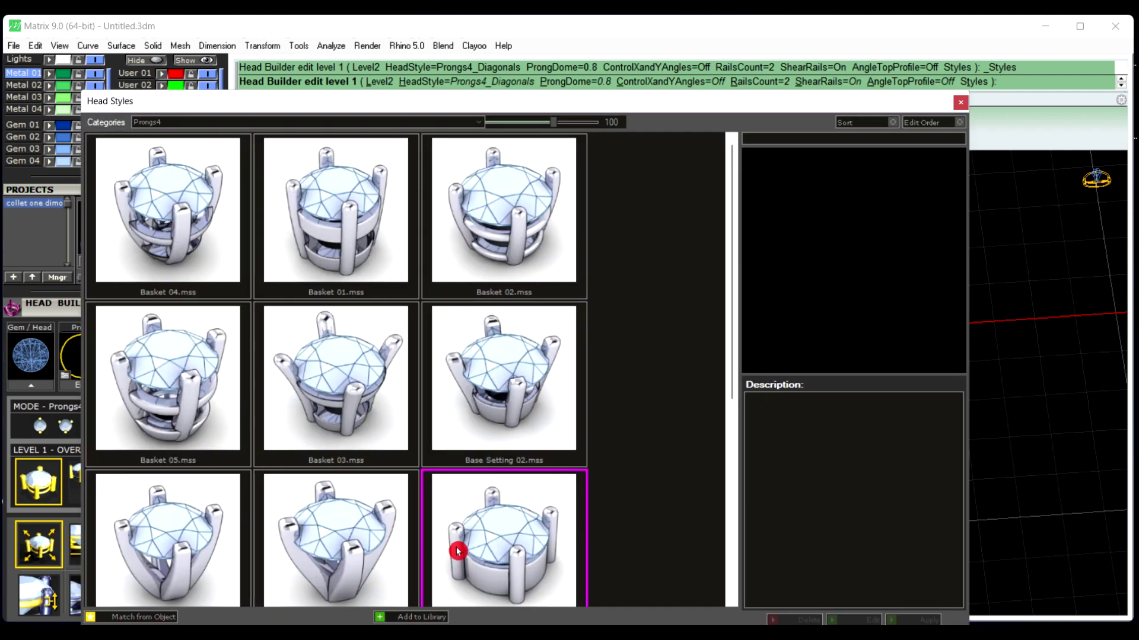
left_click(458, 552)
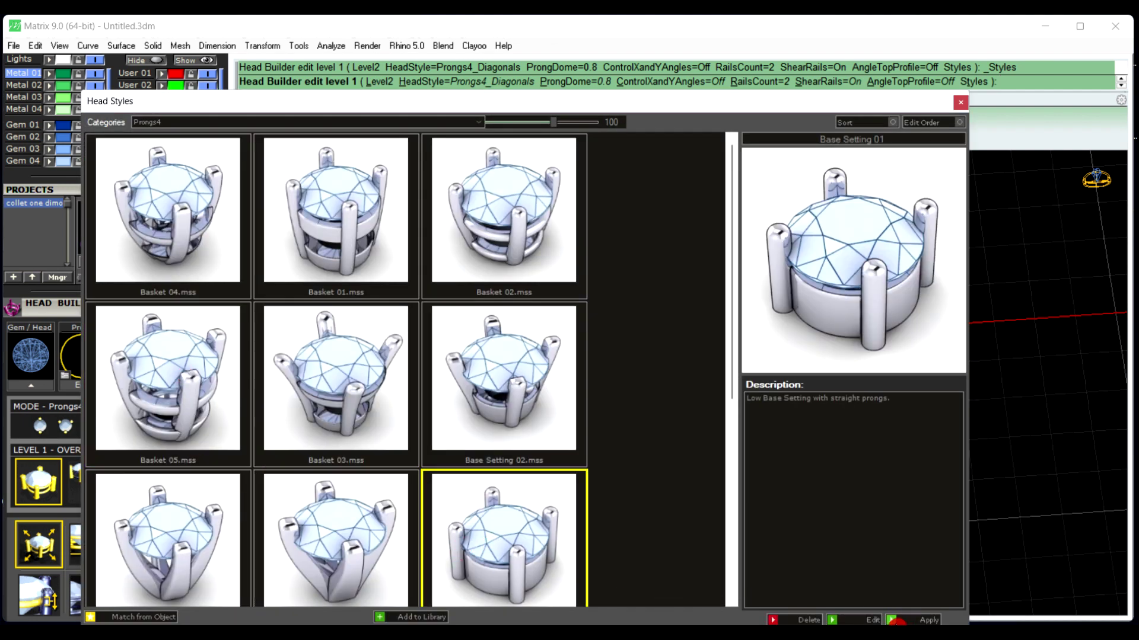
left_click(897, 621)
Compare the head with the photo's middle-strand settings, raise its base slightly to shorten it, and generate the finished head
scroll(321, 474, "down", 5)
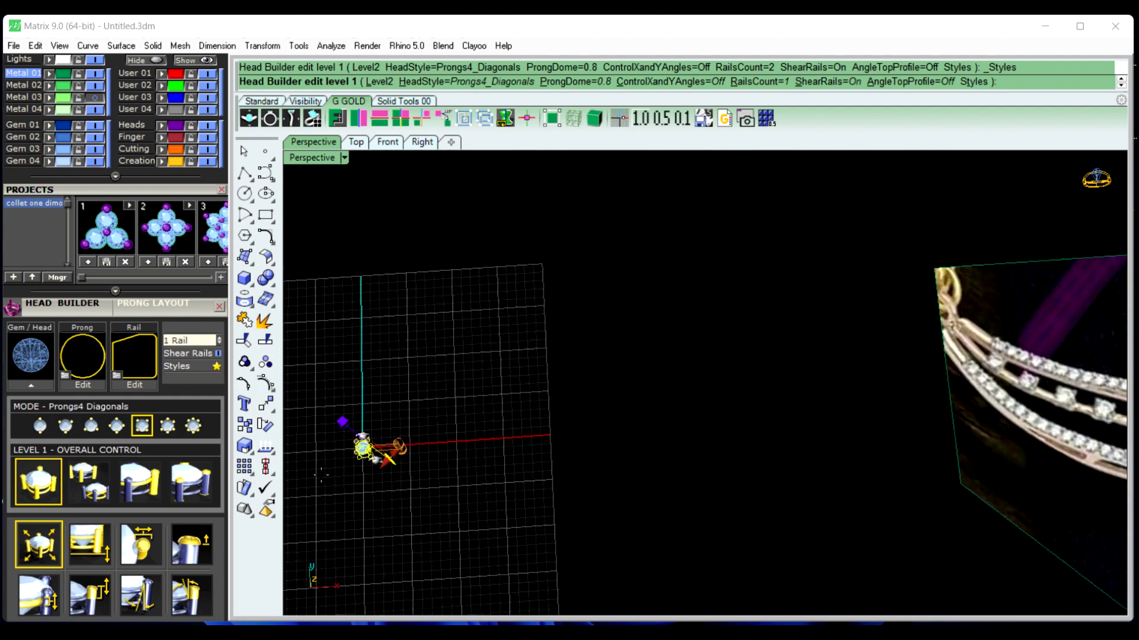
scroll(320, 474, "down", 4)
scroll(899, 433, "up", 10)
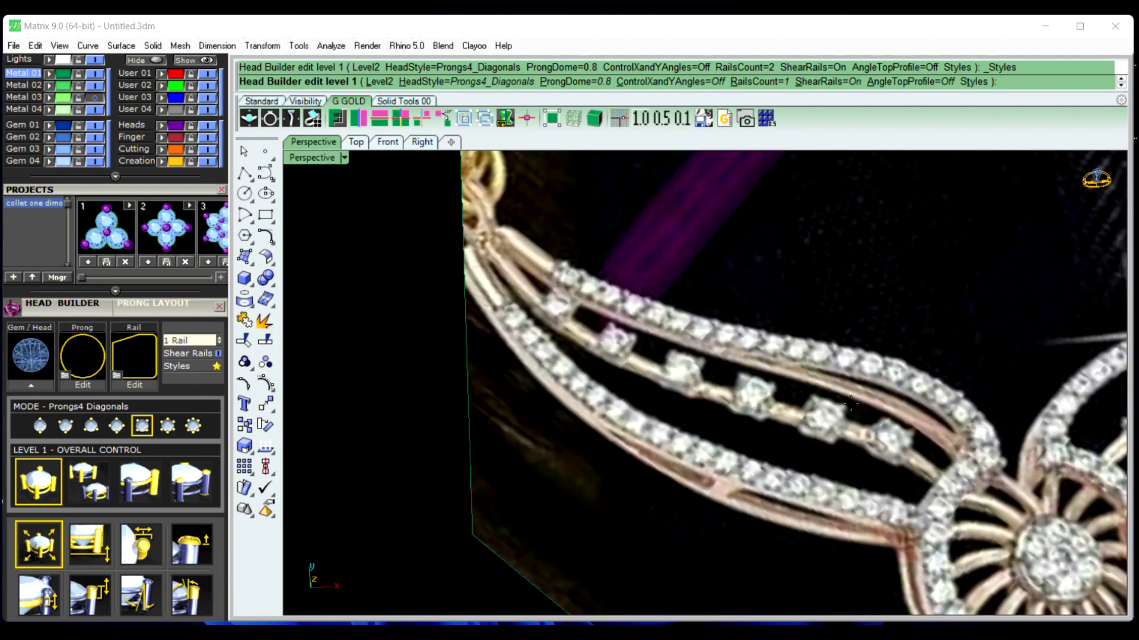
scroll(850, 403, "down", 6)
scroll(575, 436, "up", 3)
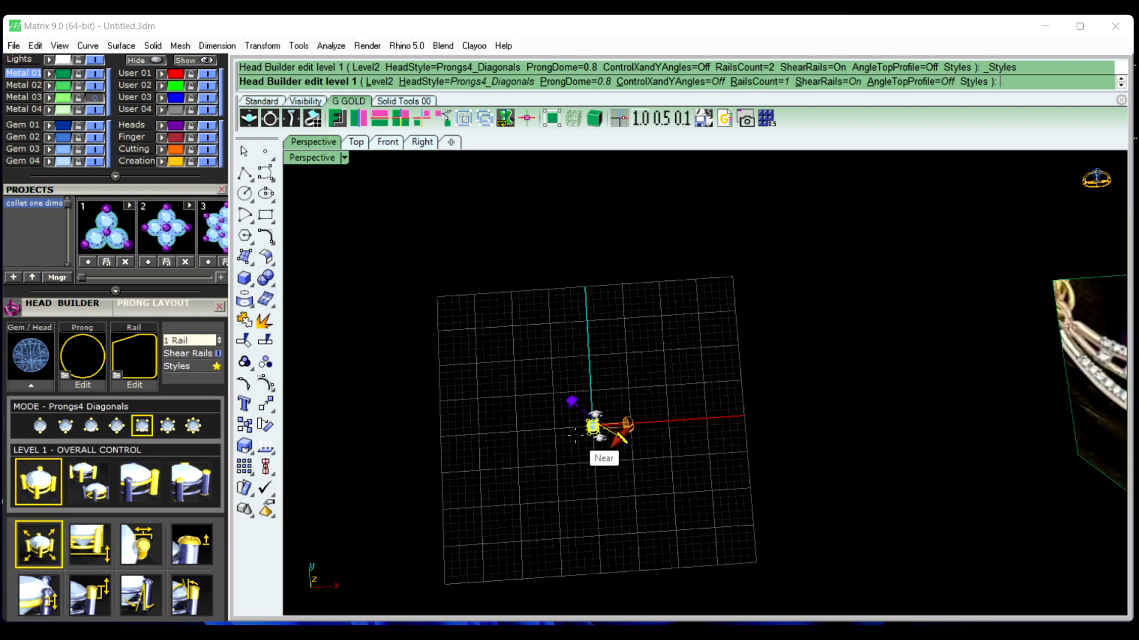
scroll(576, 436, "up", 3)
right_click_drag(575, 436, 646, 440)
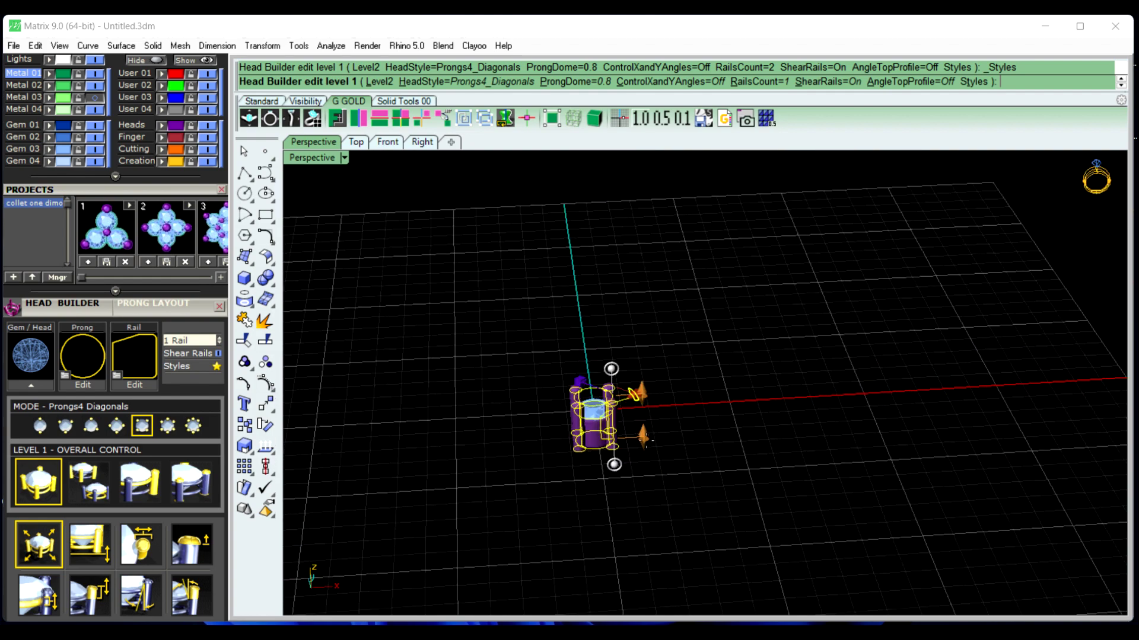
scroll(645, 439, "up", 2)
mouse_move(614, 435)
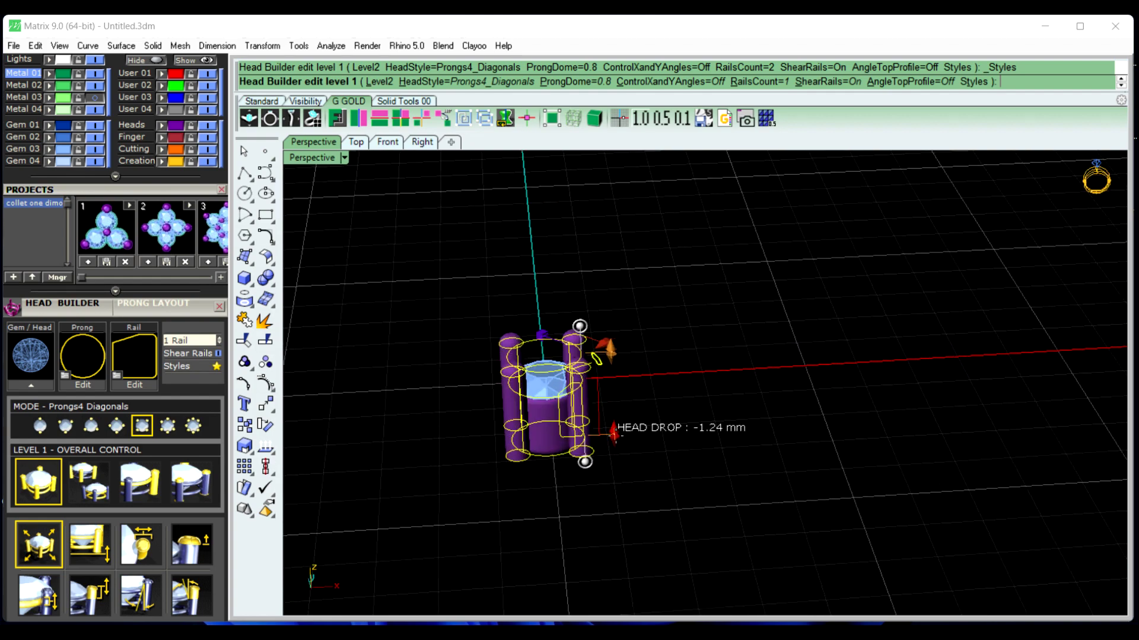
left_click_drag(614, 435, 617, 431)
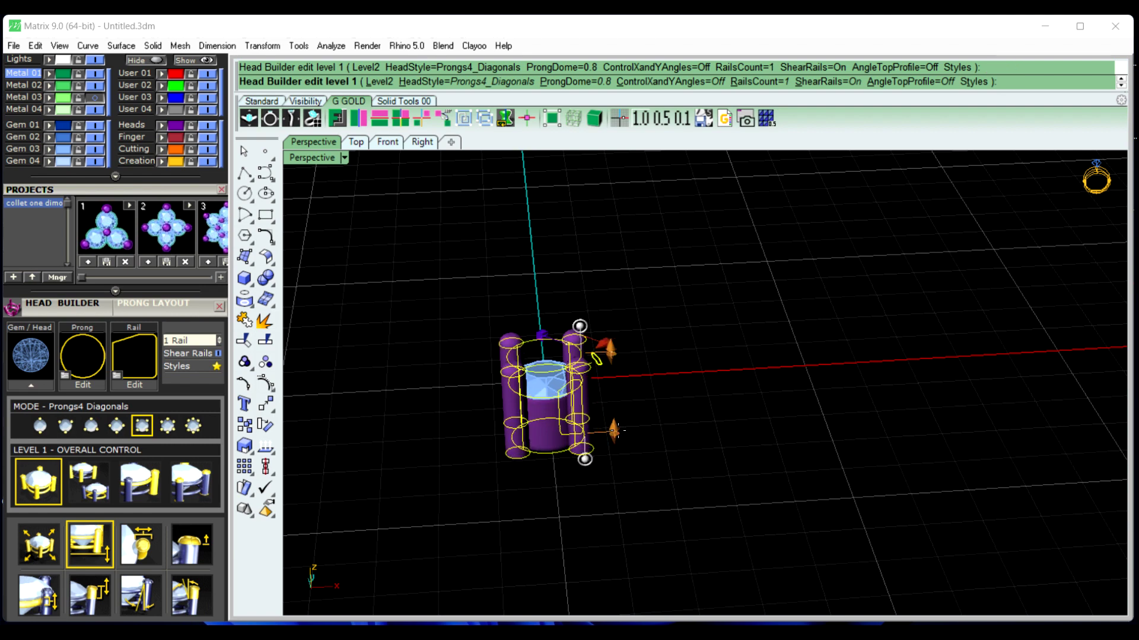
scroll(566, 442, "up", 5)
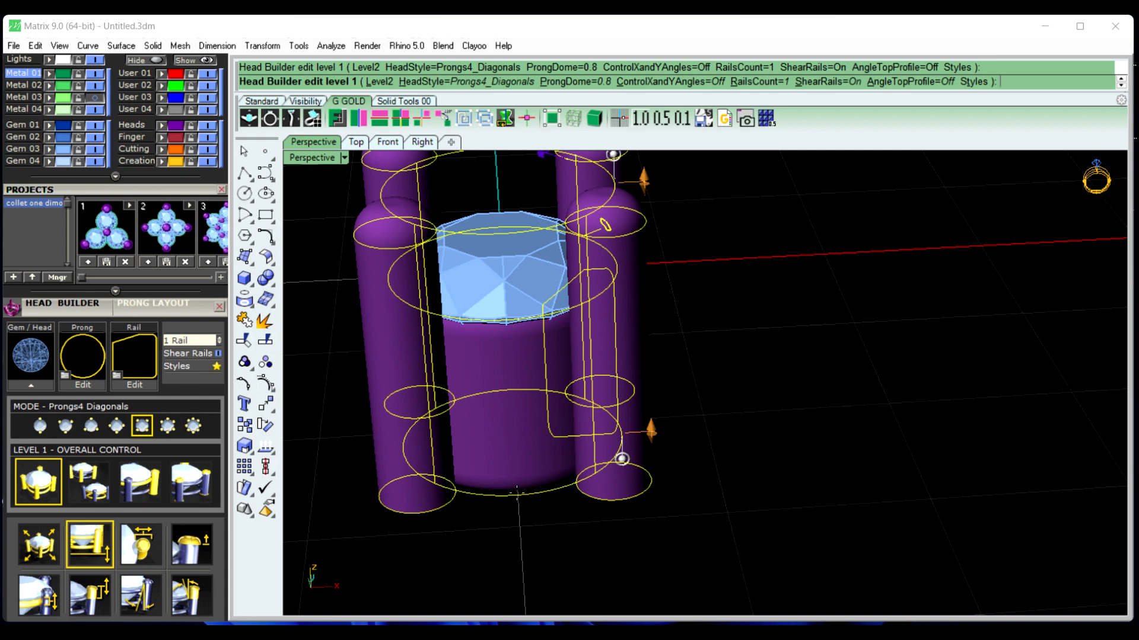
right_click_drag(548, 523, 531, 410)
right_click(555, 481)
scroll(555, 479, "down", 3)
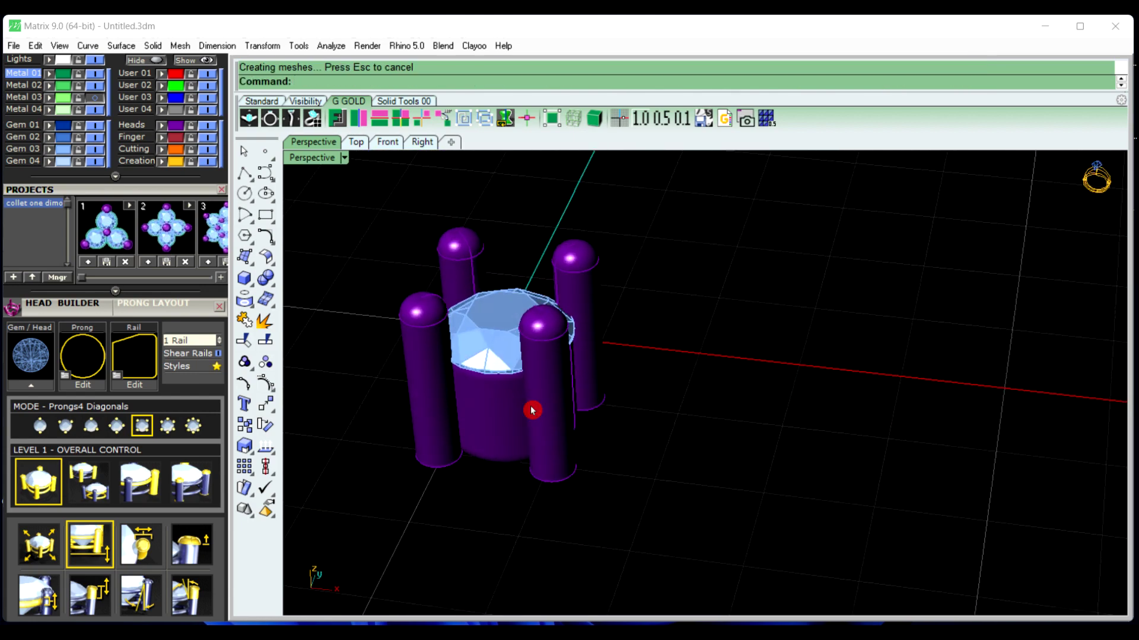
Group the diamond with its four prongs and base rail
left_click_drag(422, 295, 620, 526)
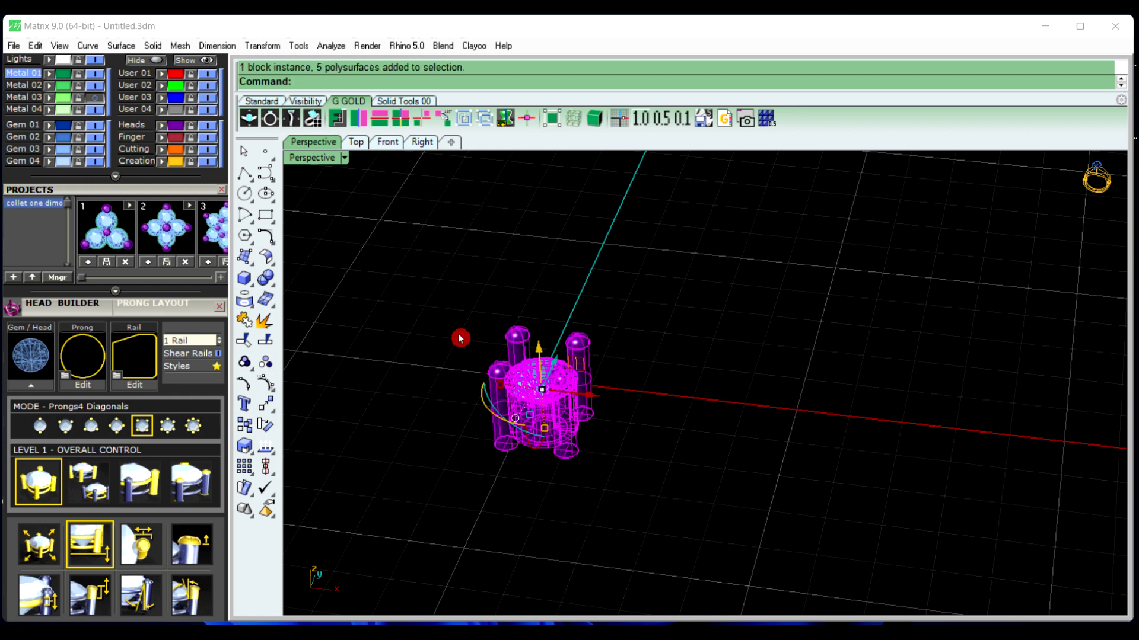
left_click(244, 362)
scroll(452, 452, "down", 3)
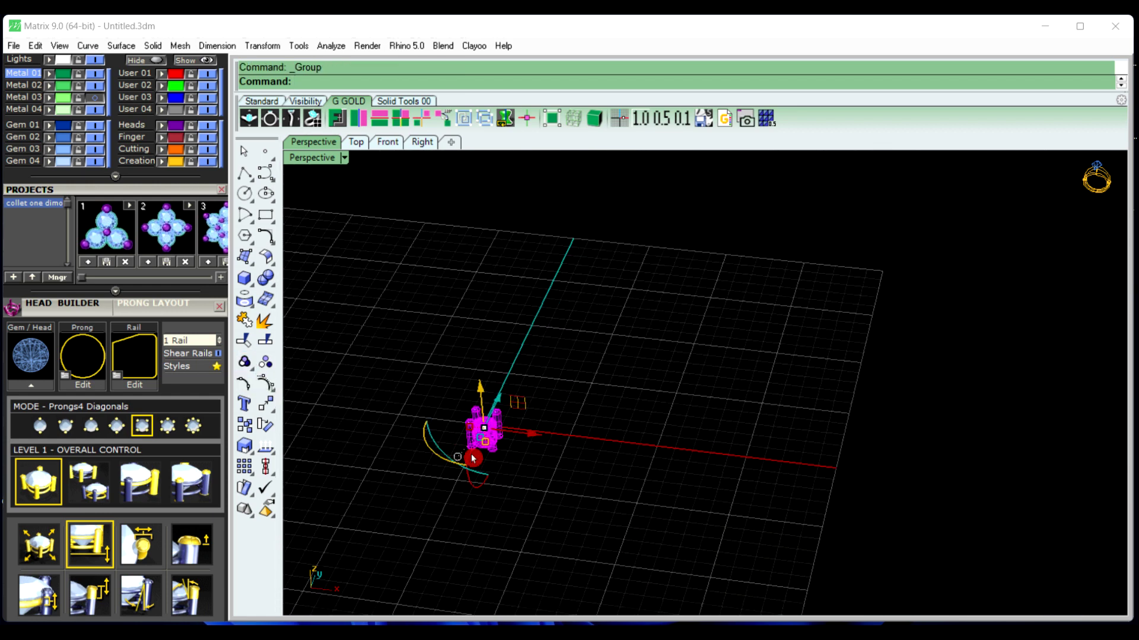
left_click(612, 469)
Move the grouped gem setting along the positive Y axis away from the origin and show the hidden pendant
scroll(611, 469, "down", 2)
right_click_drag(611, 460, 669, 522)
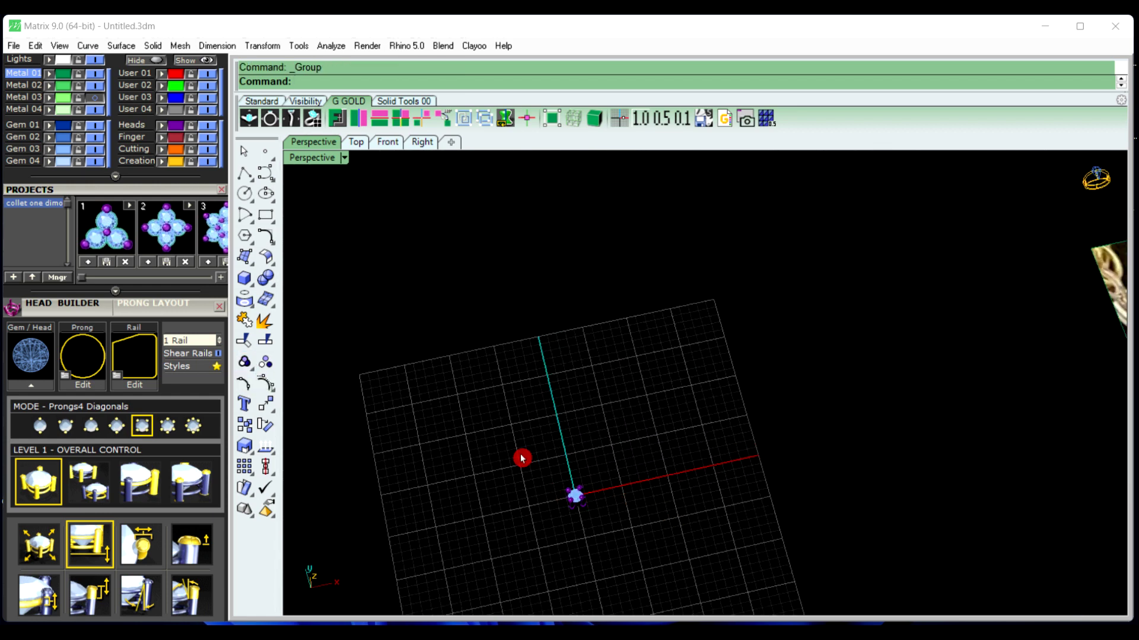
left_click_drag(522, 458, 606, 507)
left_click_drag(567, 453, 539, 332)
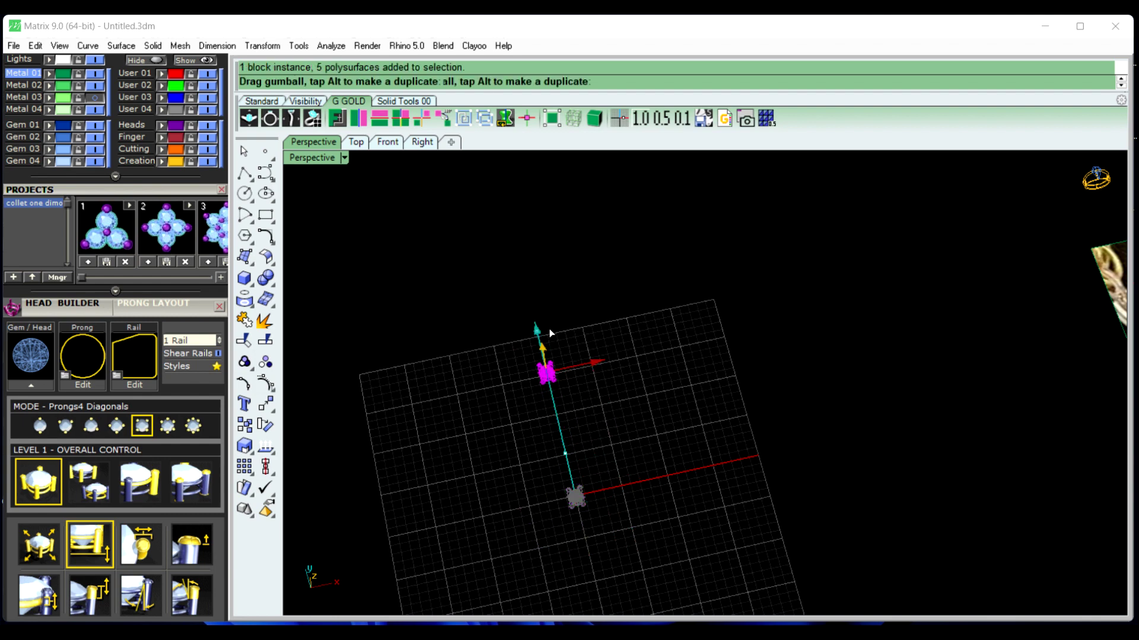
right_click_drag(605, 457, 552, 474)
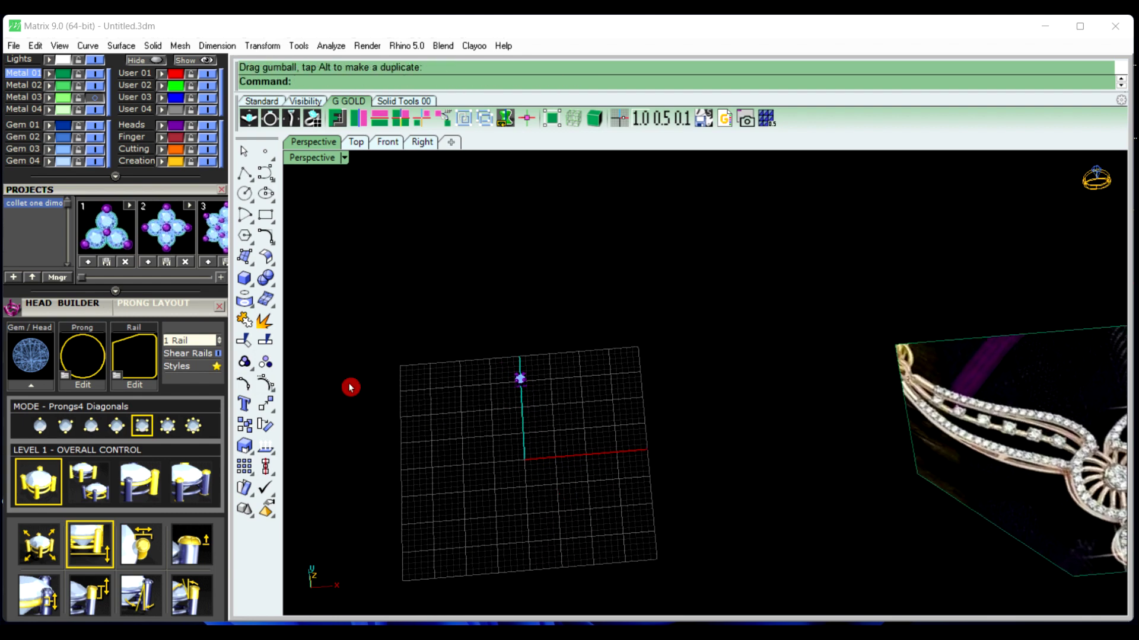
scroll(190, 196, "up", 2)
left_click(193, 178)
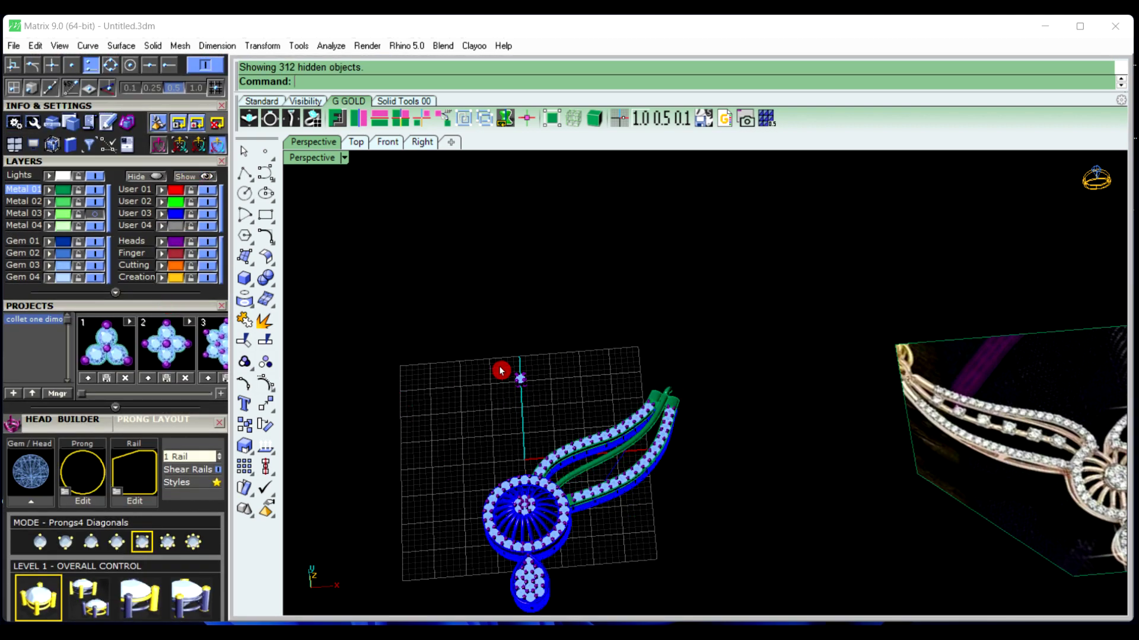
Move the grouped gem setting in the Top view onto the middle rod near the round centre cluster
scroll(501, 371, "up", 2)
left_click(530, 387)
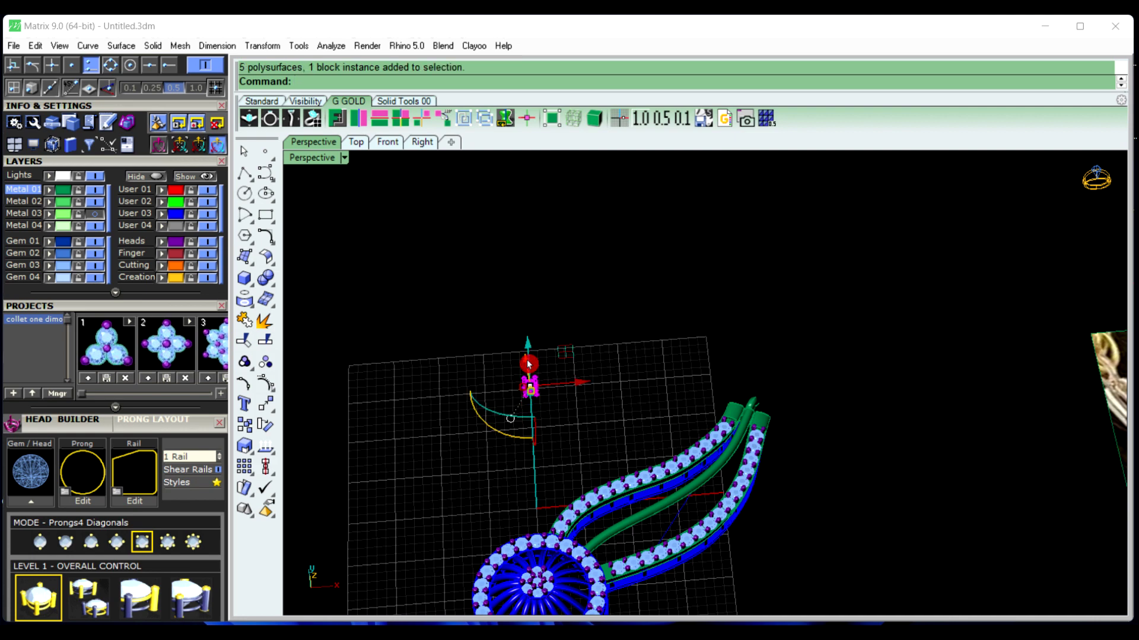
left_click(356, 142)
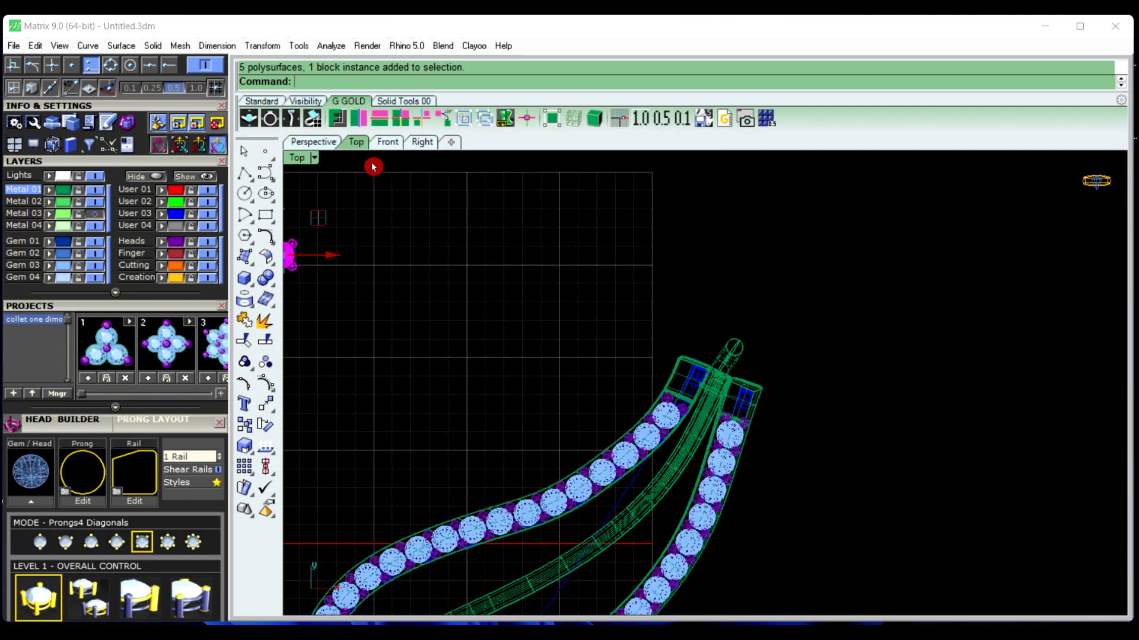
scroll(515, 398, "down", 2)
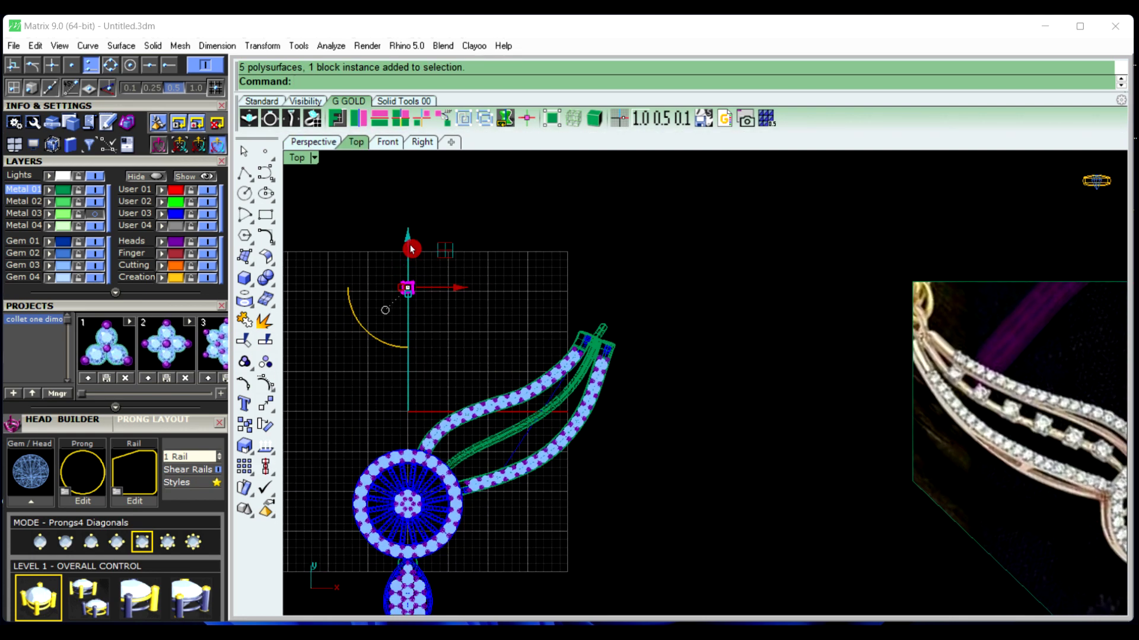
left_click_drag(412, 249, 535, 429)
scroll(440, 428, "up", 2)
scroll(517, 378, "up", 2)
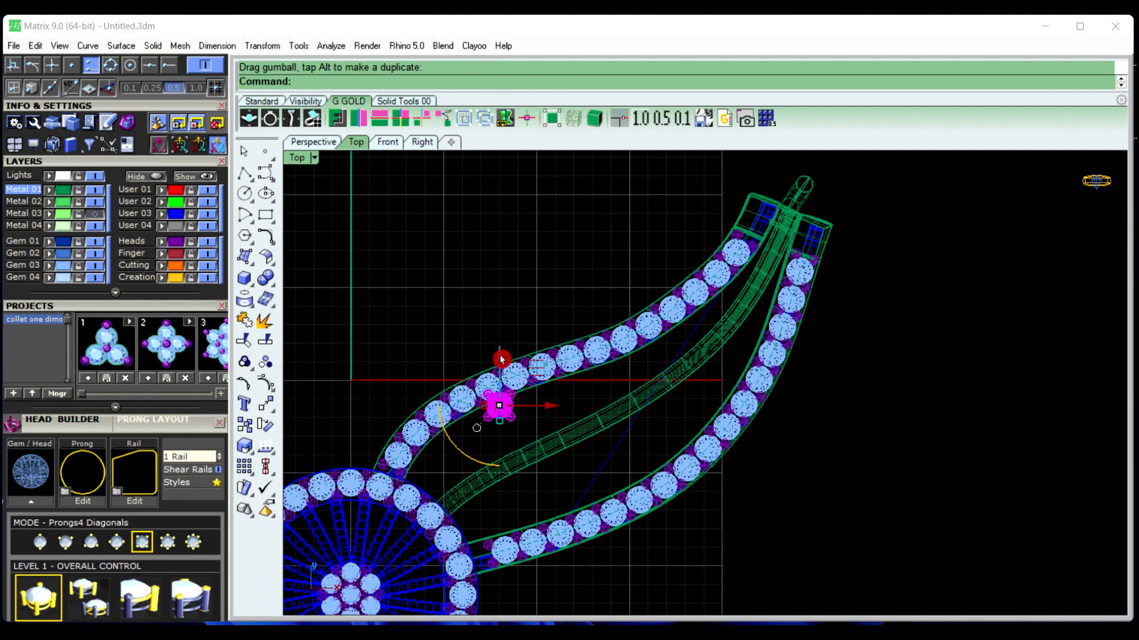
left_click_drag(501, 359, 504, 426)
scroll(492, 511, "up", 2)
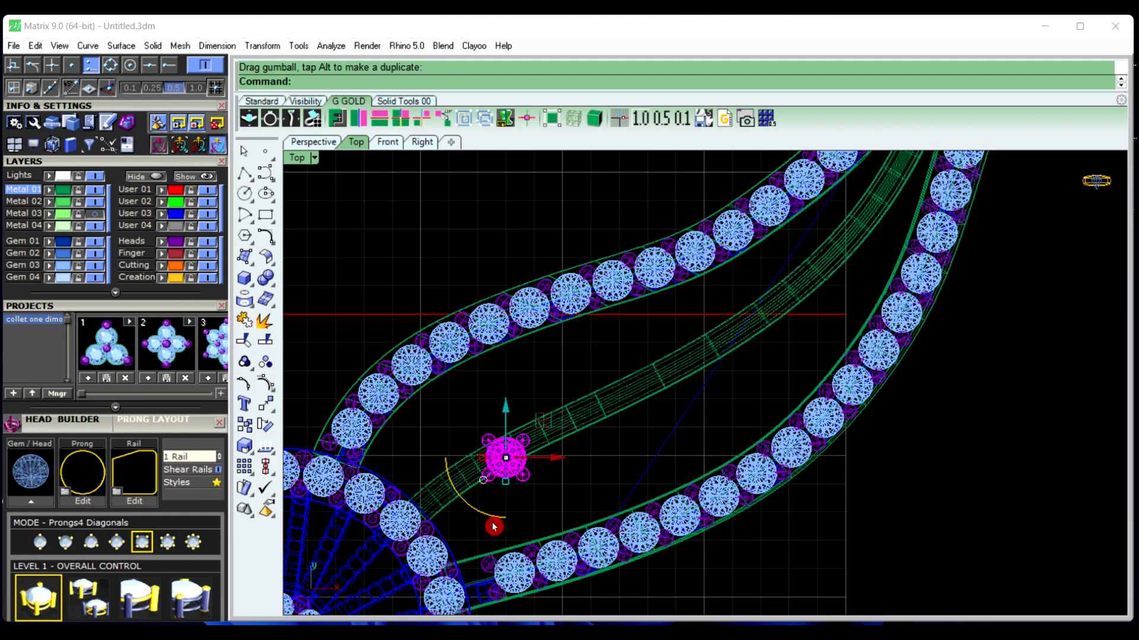
Rotate the gem setting to follow the middle rod's direction and fine-tune its position centred on the rod's inner end
left_click_drag(492, 523, 526, 478)
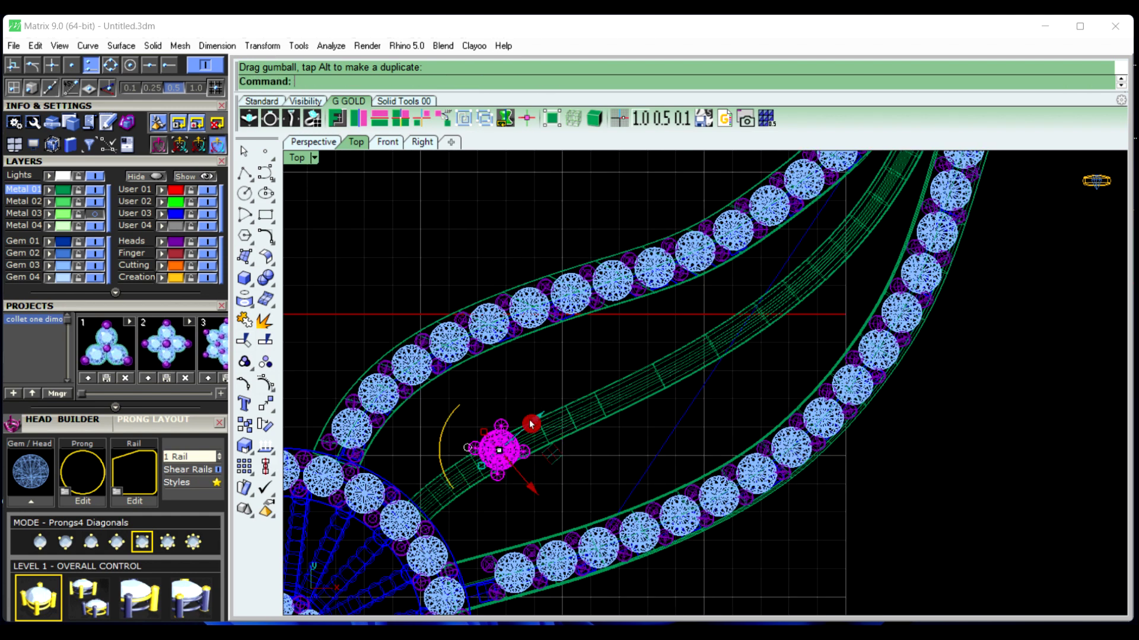
left_click_drag(531, 423, 490, 516)
scroll(429, 493, "up", 2)
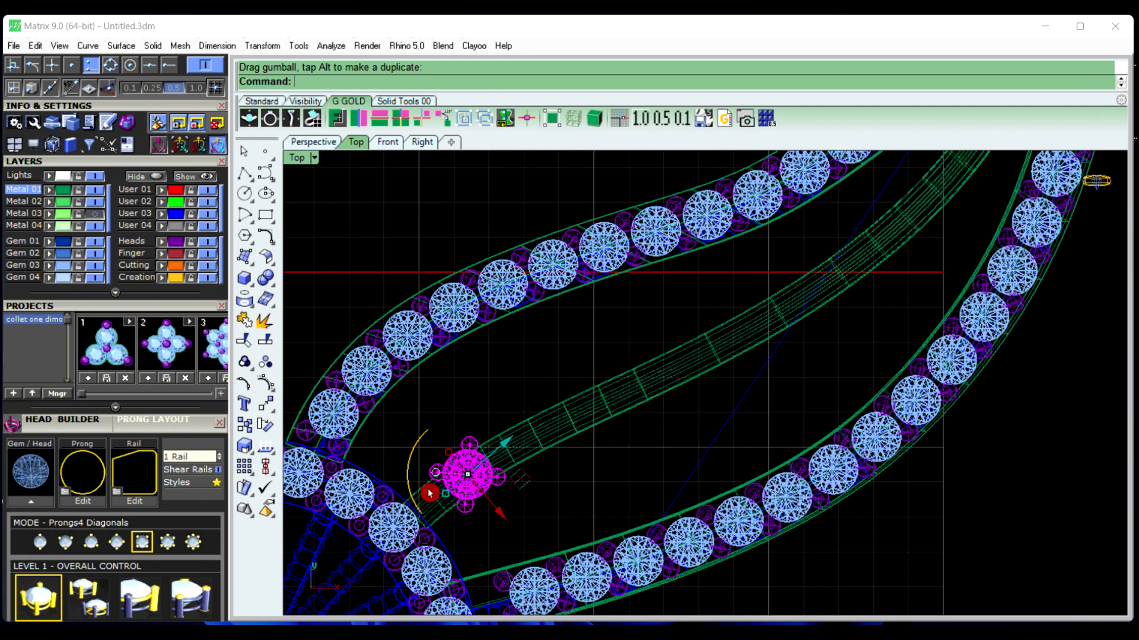
left_click_drag(420, 454, 421, 446)
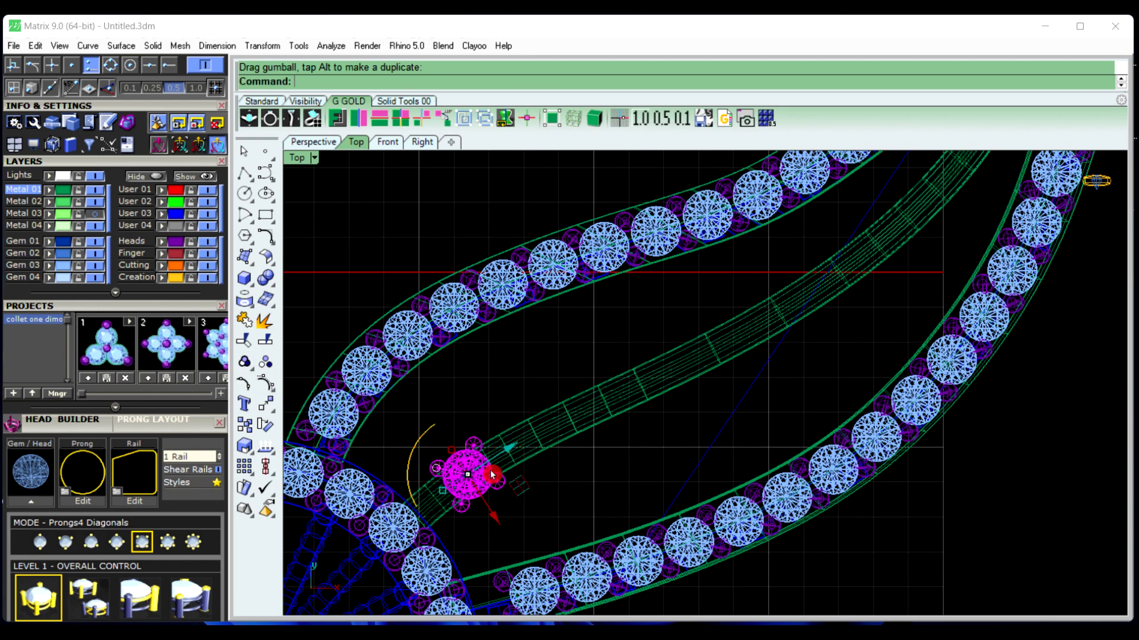
left_click_drag(498, 522, 500, 519)
left_click(399, 276)
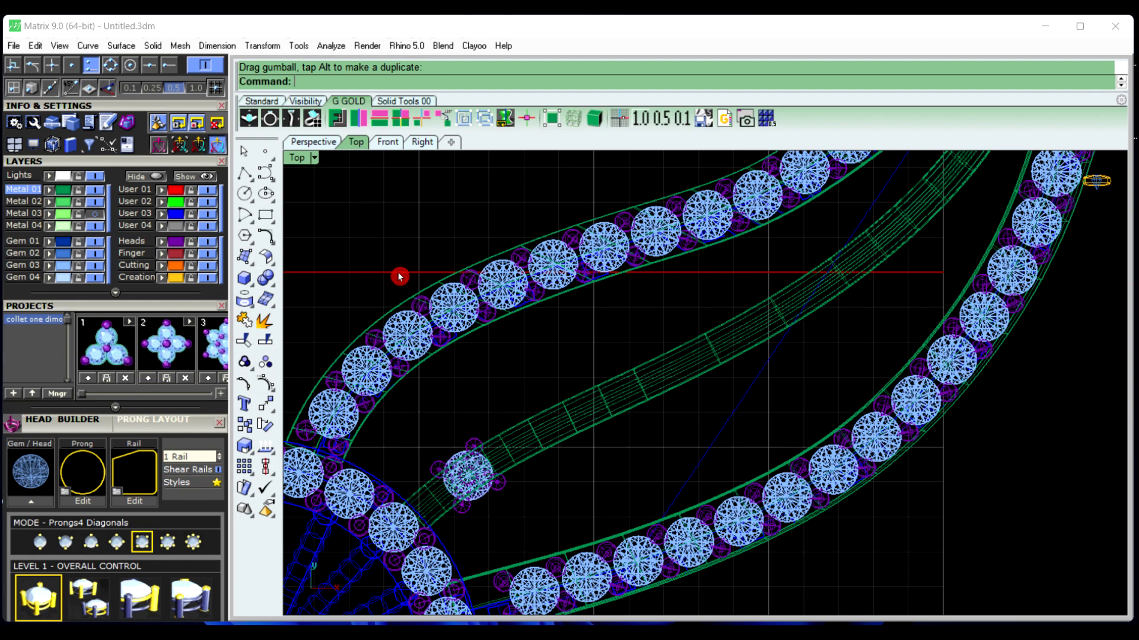
Raise the gem setting vertically in the Front view to the height of the gem rows on the outer bands
left_click(314, 142)
scroll(621, 548, "up", 5)
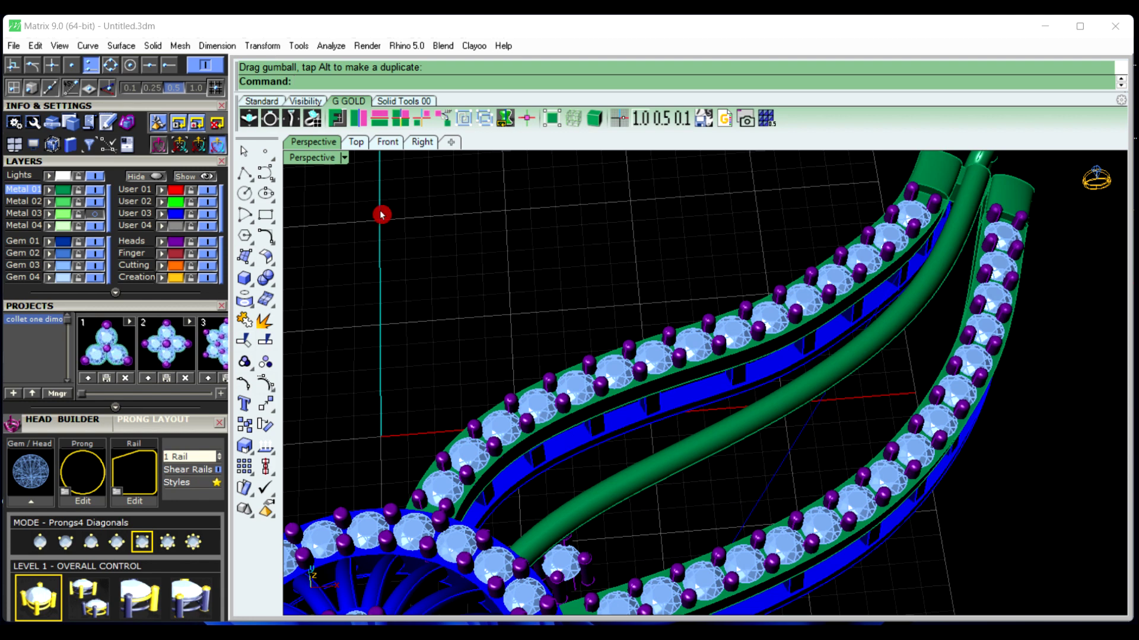
left_click(388, 142)
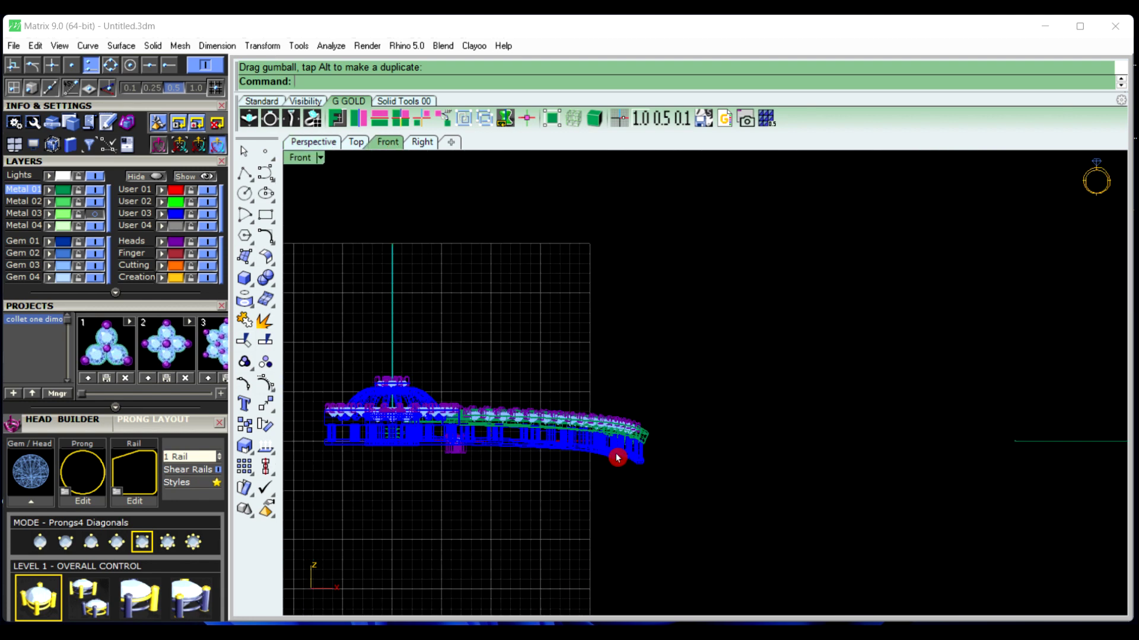
scroll(456, 440, "up", 3)
left_click(470, 478)
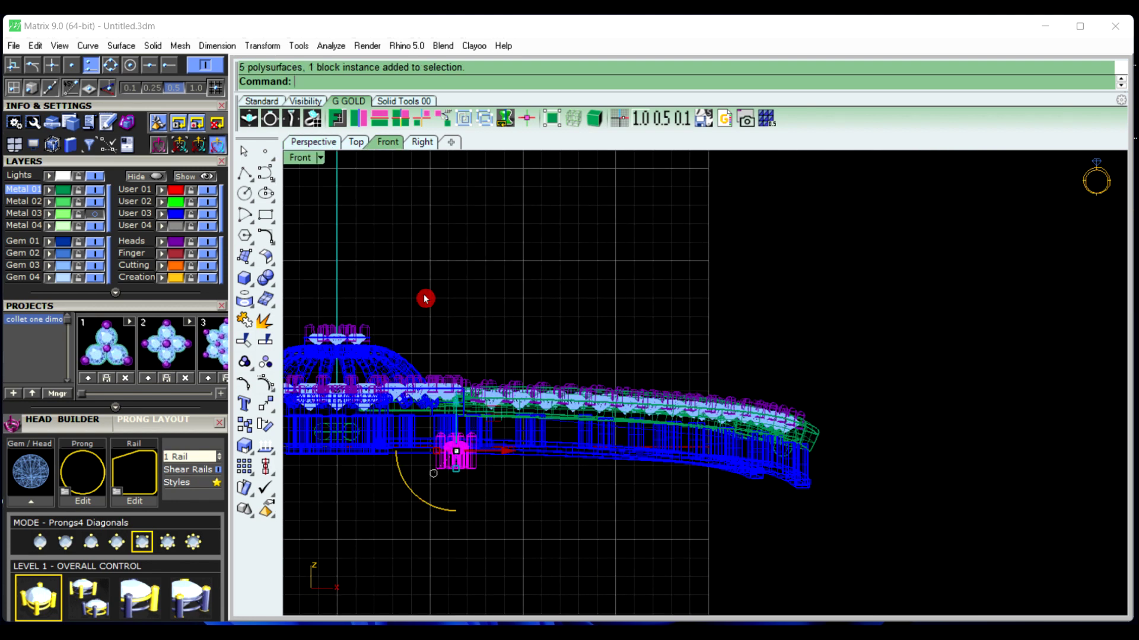
left_click_drag(458, 414, 458, 363)
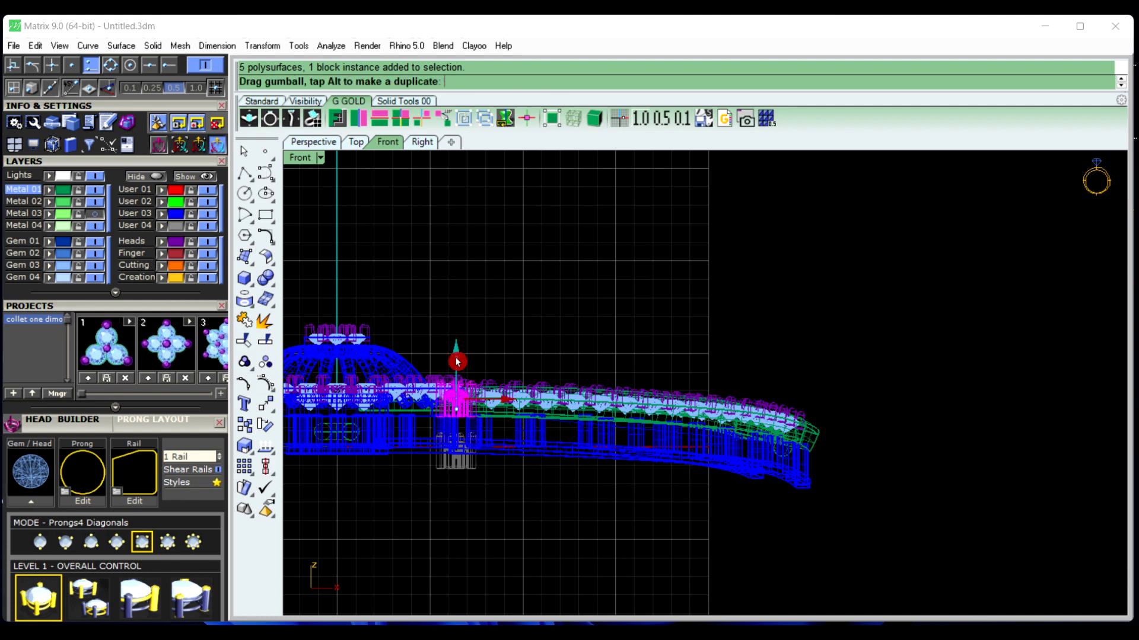
left_click(423, 144)
scroll(716, 388, "down", 4)
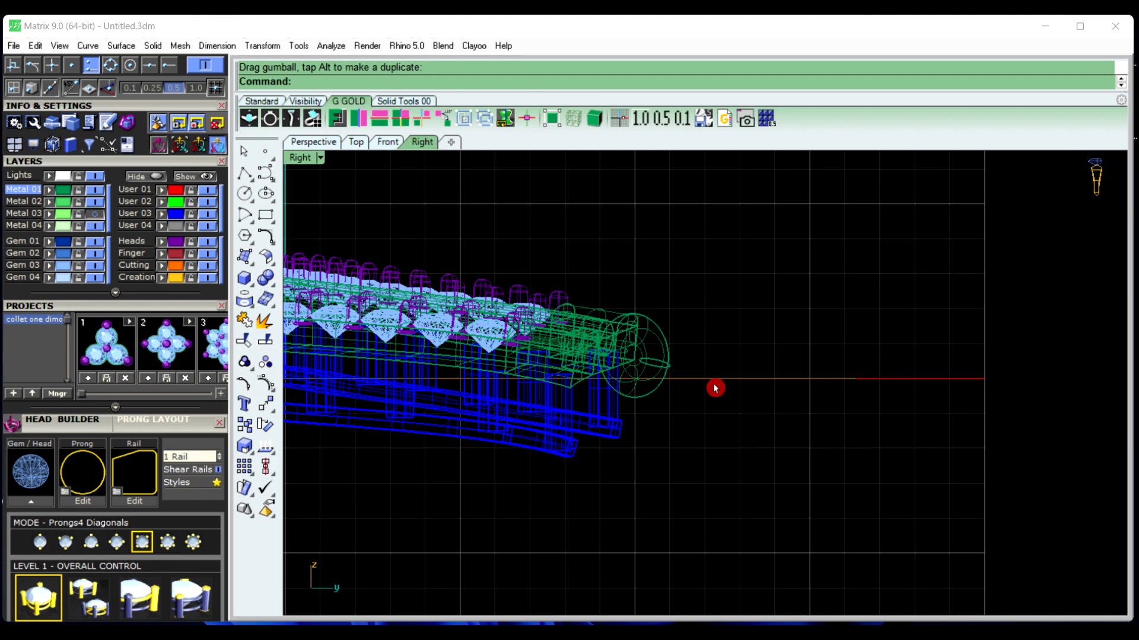
Raise the gem setting a little further so its stone sits above the middle rod with the prongs straddling it
left_click(323, 143)
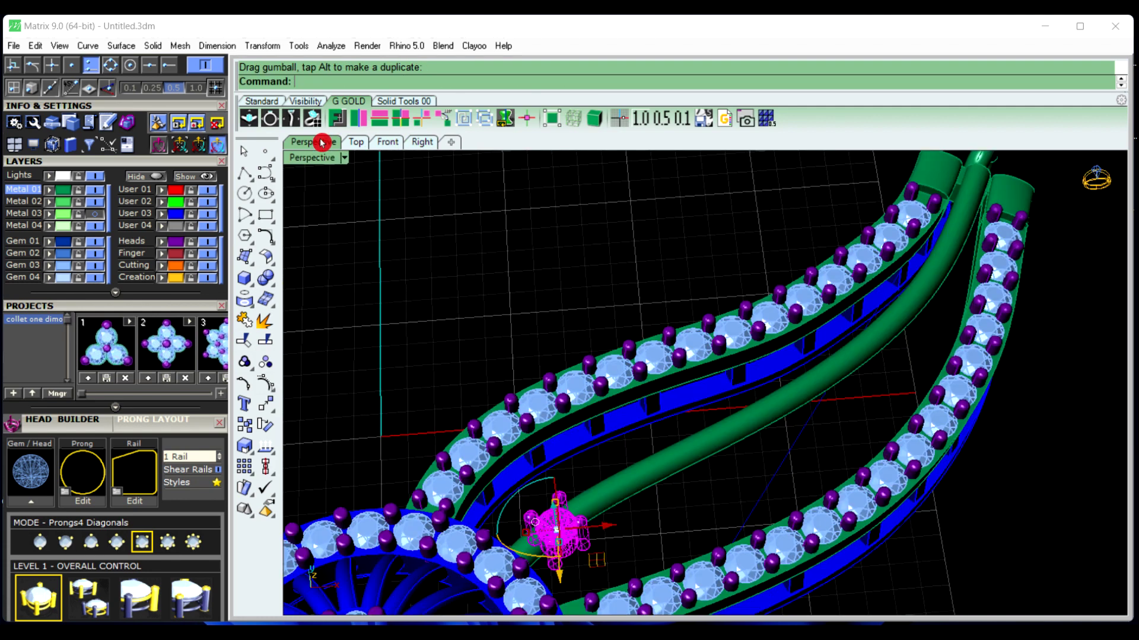
scroll(630, 522, "up", 5)
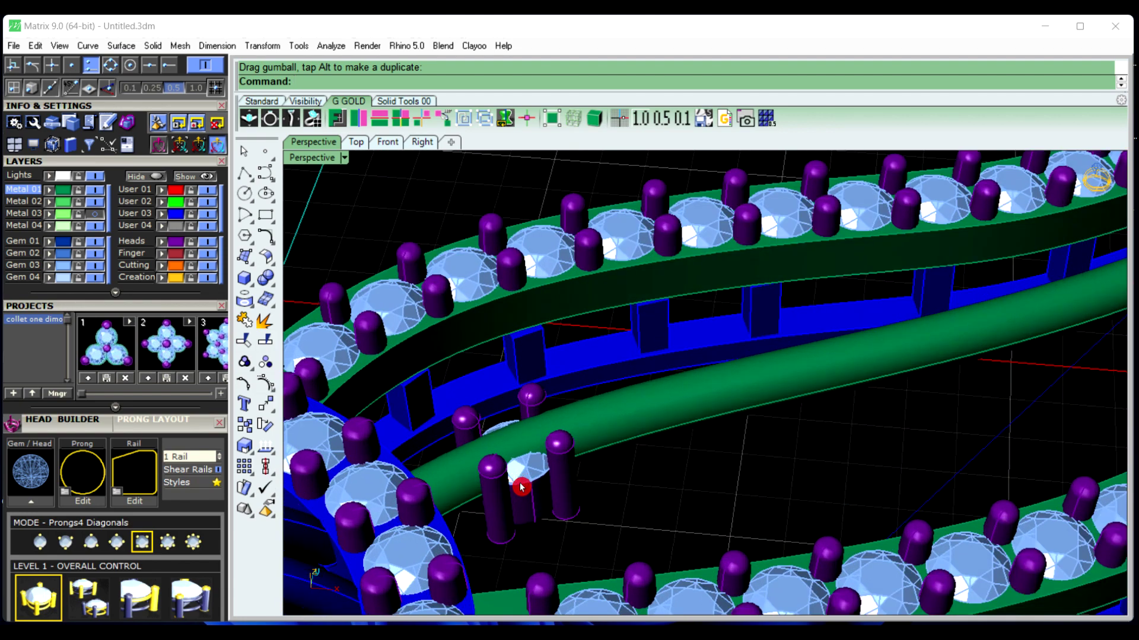
left_click(527, 453)
left_click_drag(515, 438, 510, 397)
left_click(637, 505)
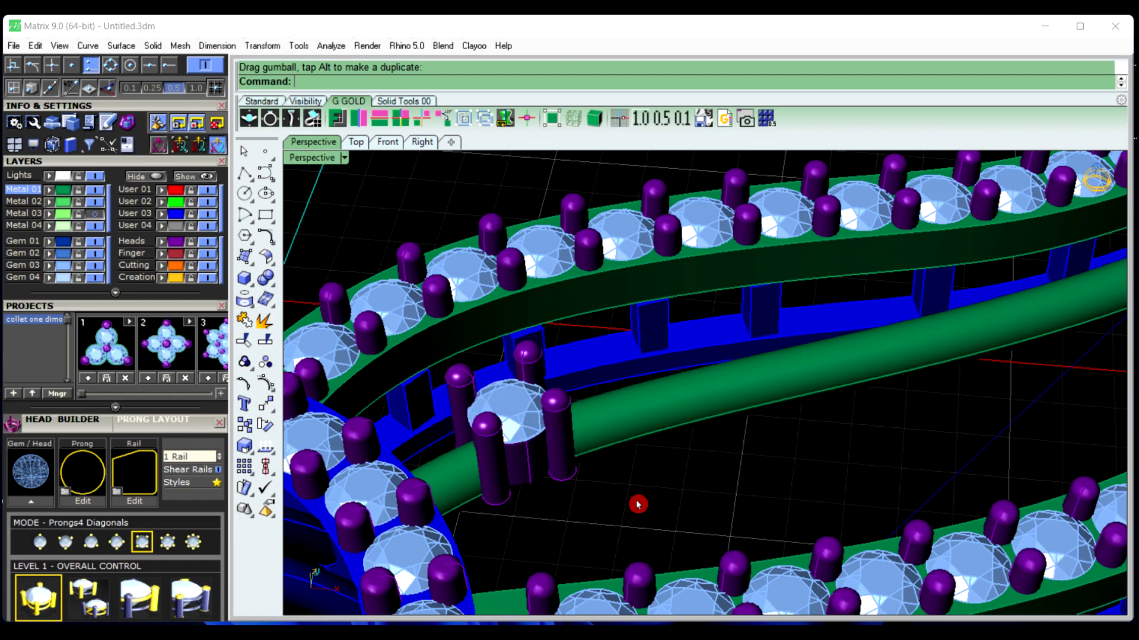
right_click_drag(638, 504, 604, 579)
scroll(547, 522, "down", 8)
scroll(600, 491, "up", 4)
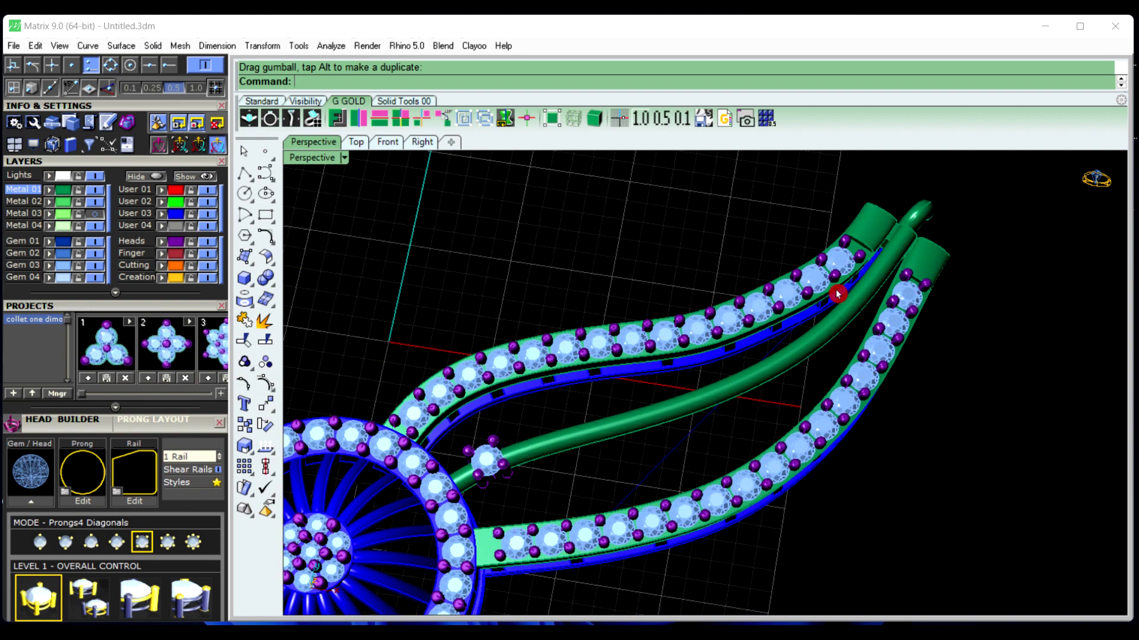
Duplicate the two end prongs of the lower gem band, placing the copies beside them on the side nearest the round cluster
scroll(569, 452, "down", 5)
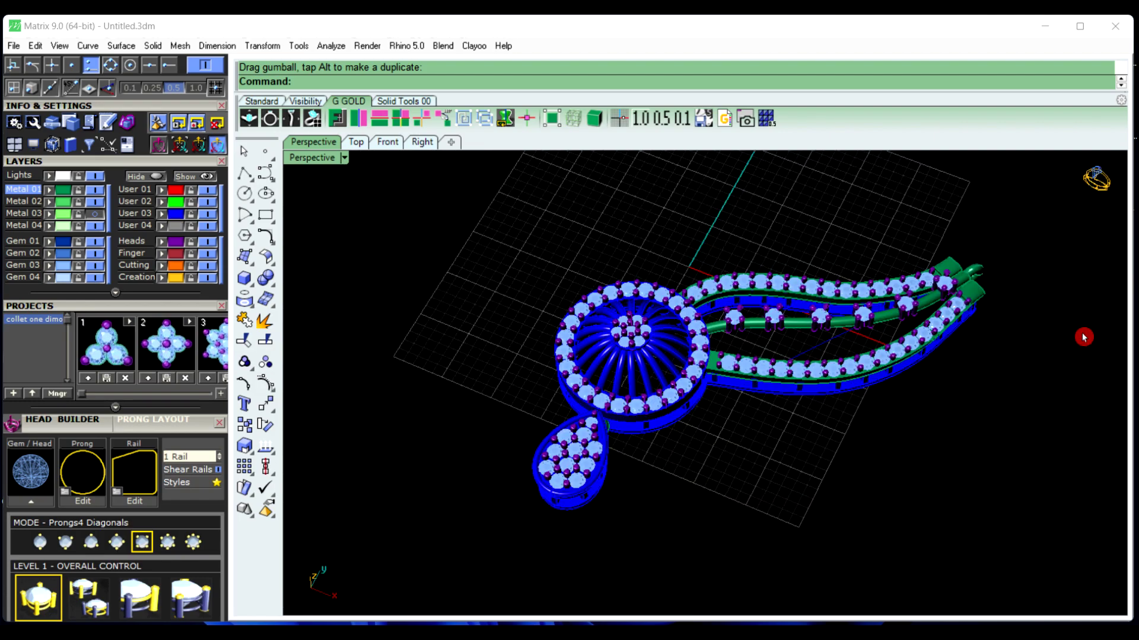
scroll(810, 328, "up", 6)
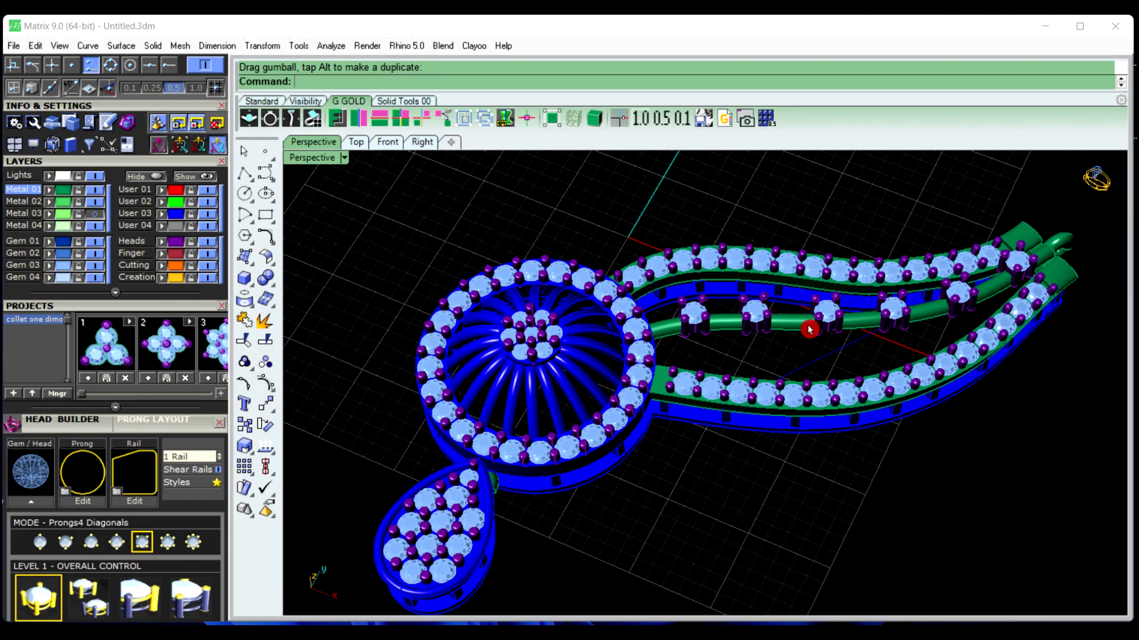
right_click_drag(835, 345, 874, 276)
scroll(682, 358, "up", 10)
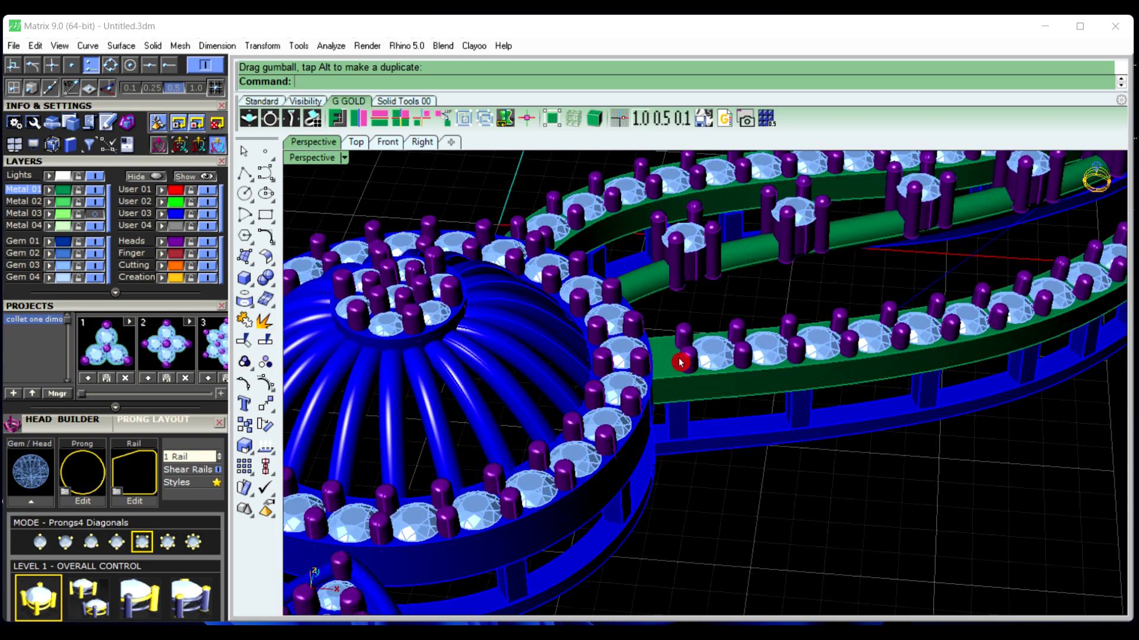
left_click(684, 334)
scroll(703, 328, "up", 3)
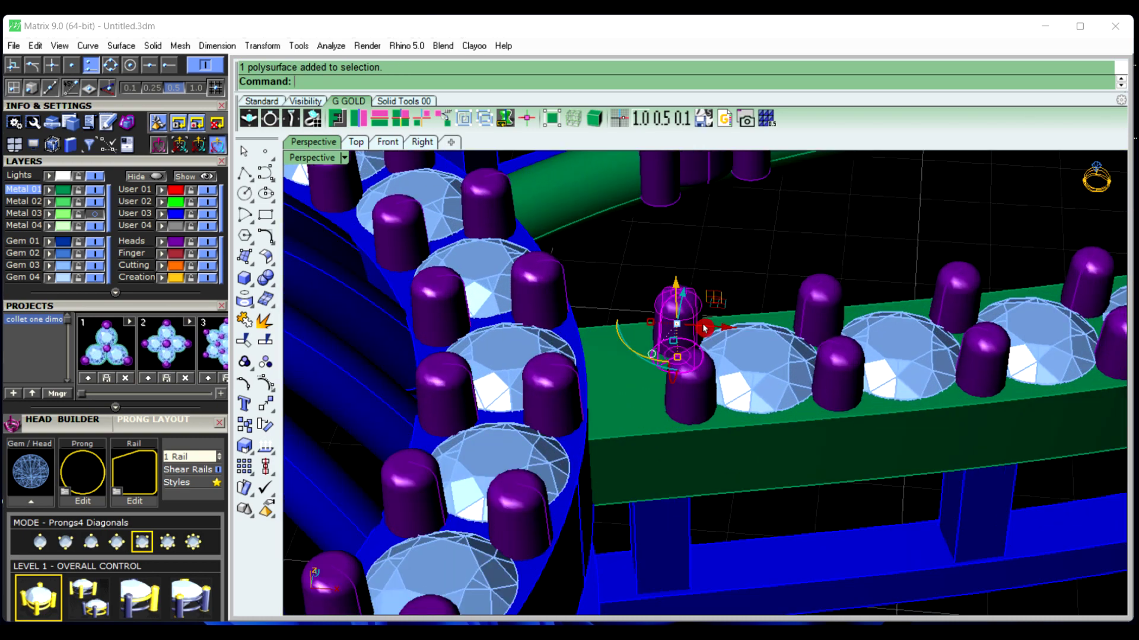
left_click_drag(726, 330, 665, 333)
left_click(695, 389)
left_click_drag(727, 390, 669, 386)
left_click(741, 308)
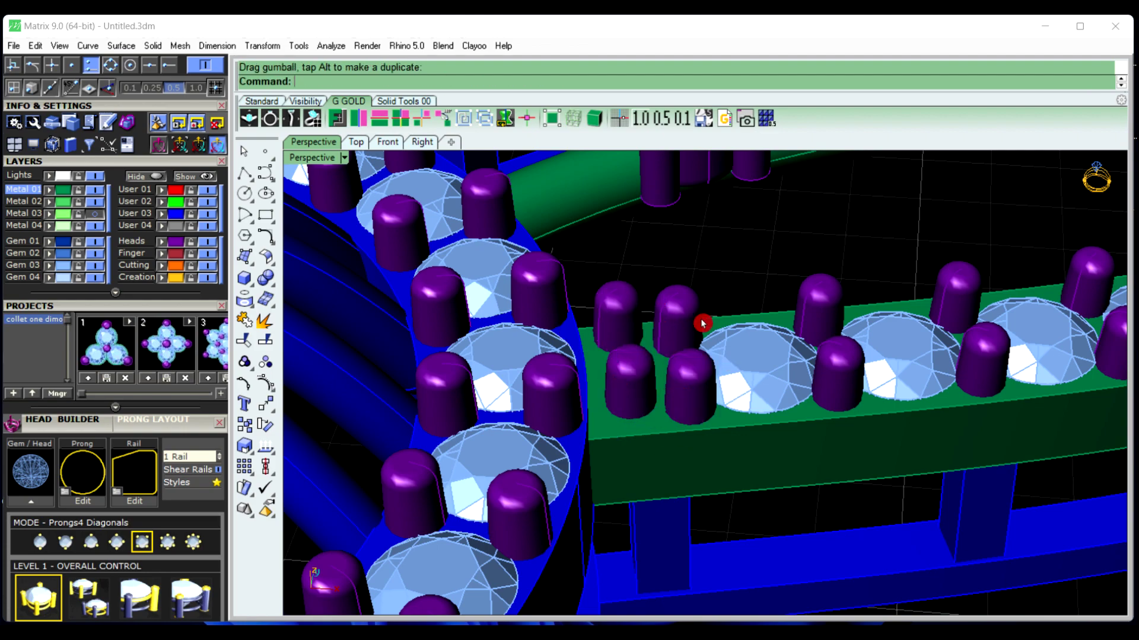
Shift the copied prong near the band's outer edge slightly inward along the Y axis so it sits fully on the band
scroll(660, 346, "down", 8)
right_click_drag(660, 348, 542, 431)
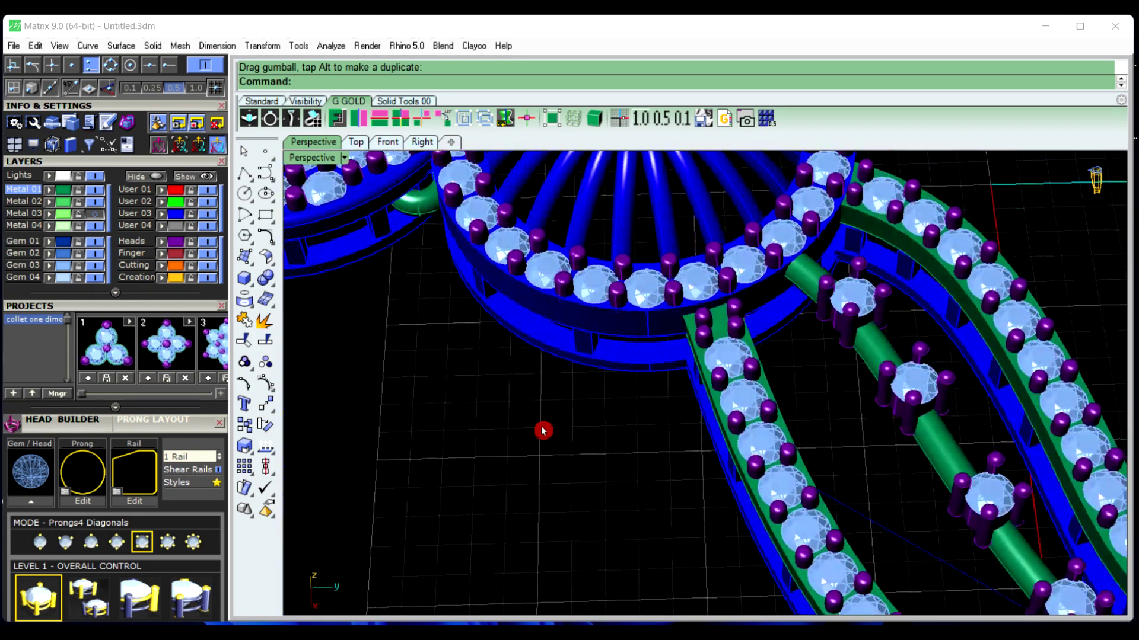
scroll(737, 348, "up", 10)
left_click(739, 350)
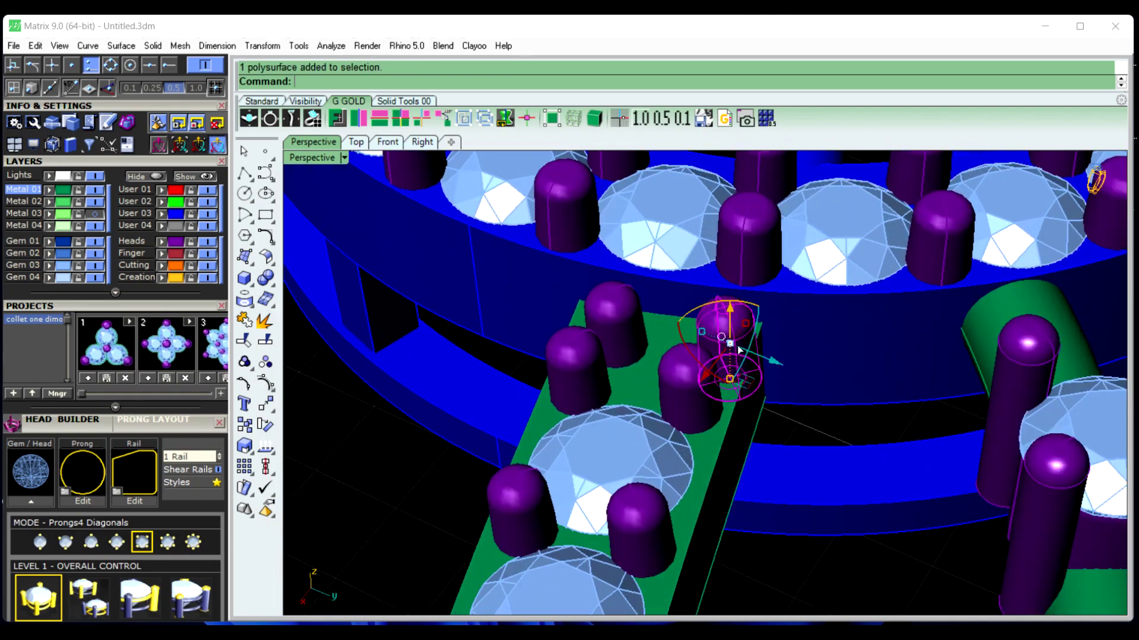
left_click_drag(775, 363, 754, 354)
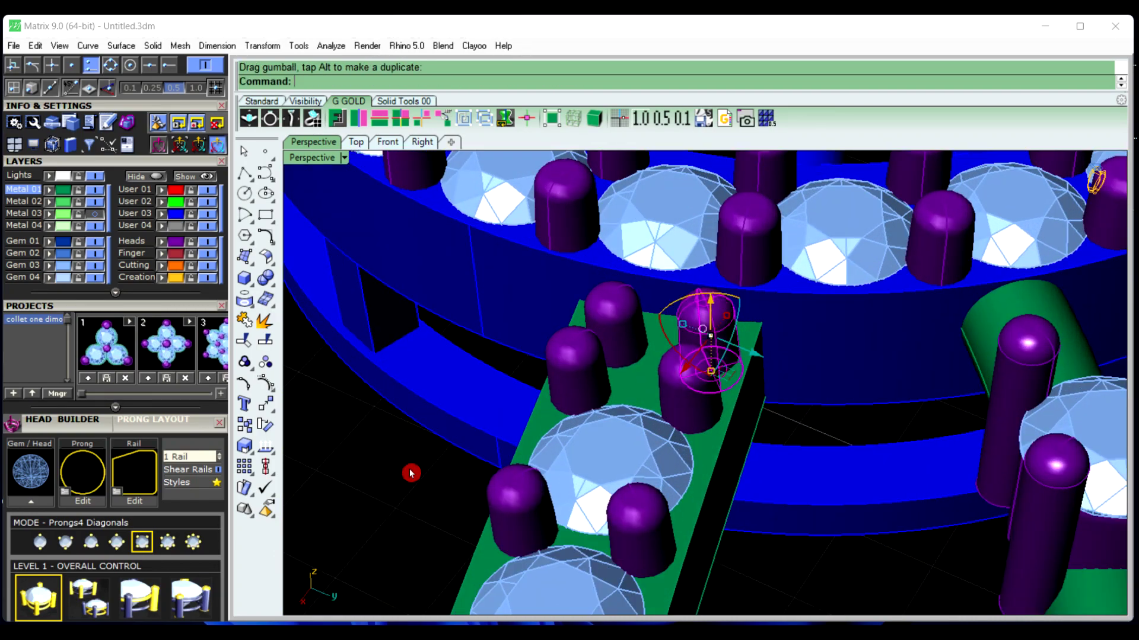
Select all the gems of the pendant by their layer and start the Gem Cutter on them
scroll(719, 357, "down", 10)
right_click_drag(719, 356, 897, 344)
scroll(897, 344, "down", 3)
mouse_move(951, 411)
right_mouse_down()
mouse_move(955, 335)
mouse_move(965, 408)
right_mouse_up()
mouse_move(796, 405)
right_mouse_down()
mouse_move(581, 363)
mouse_move(775, 373)
mouse_move(803, 422)
right_mouse_up()
scroll(837, 425, "up", 3)
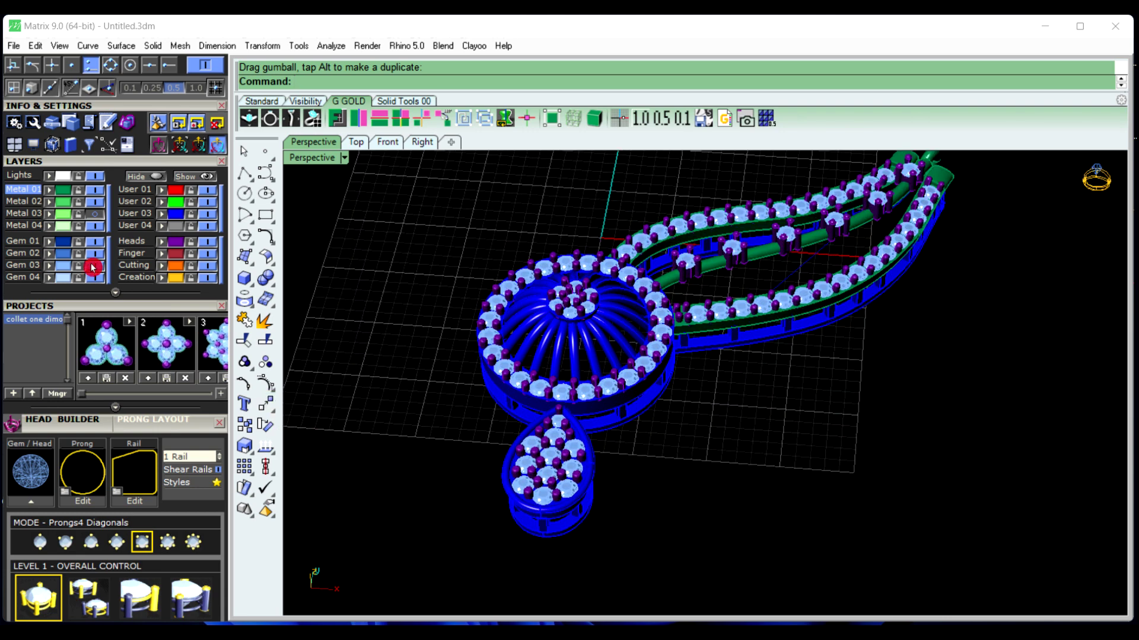
left_click(65, 274)
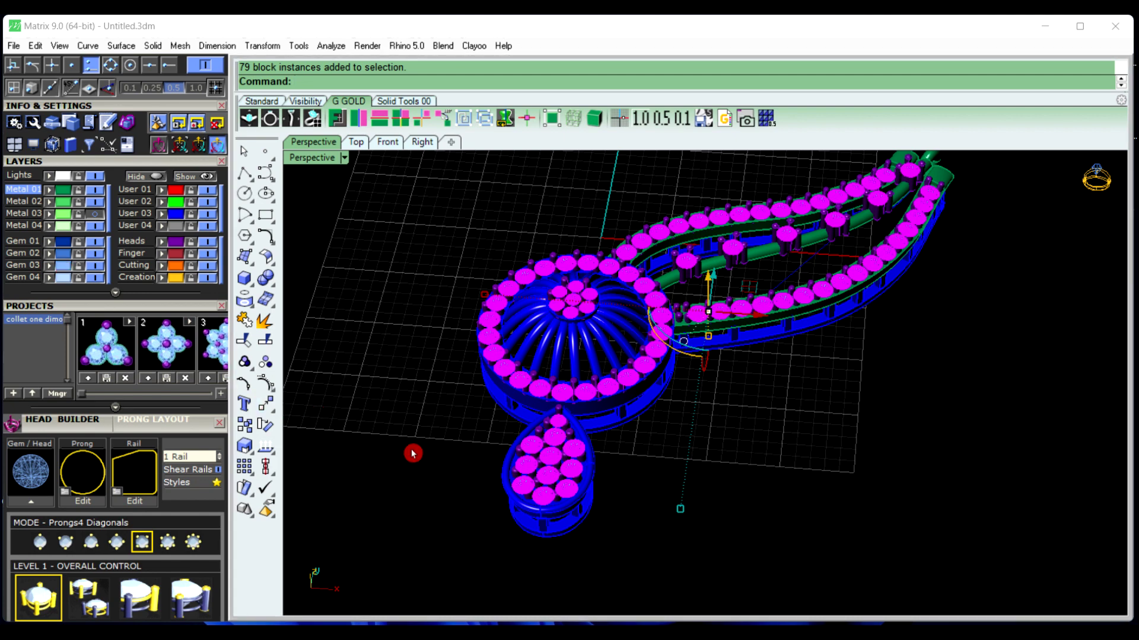
key("F6")
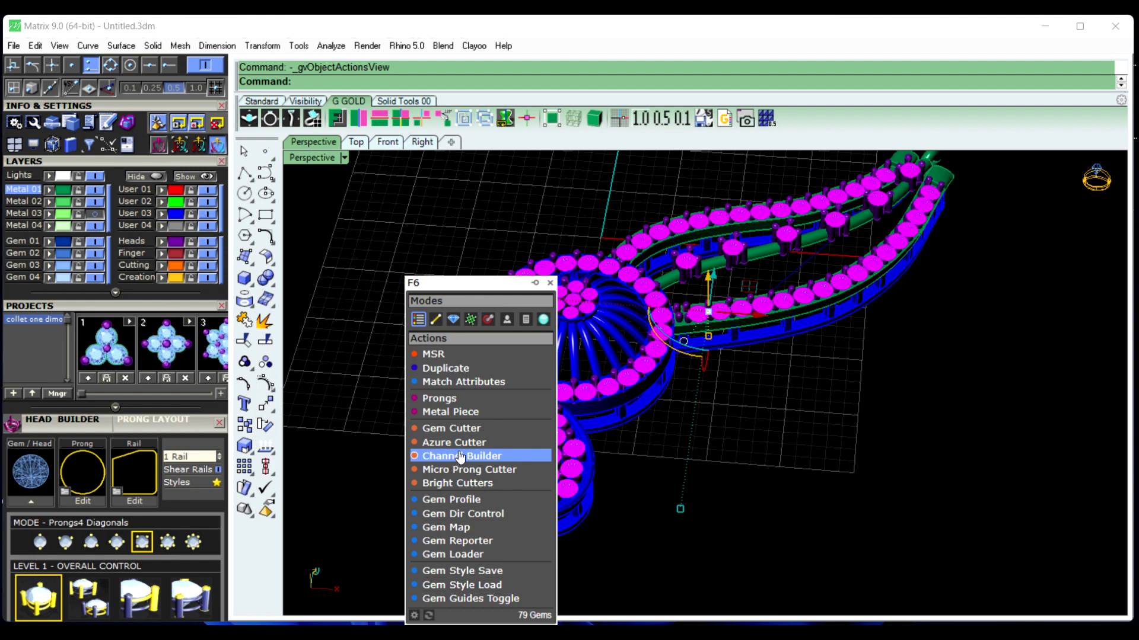
left_click(475, 428)
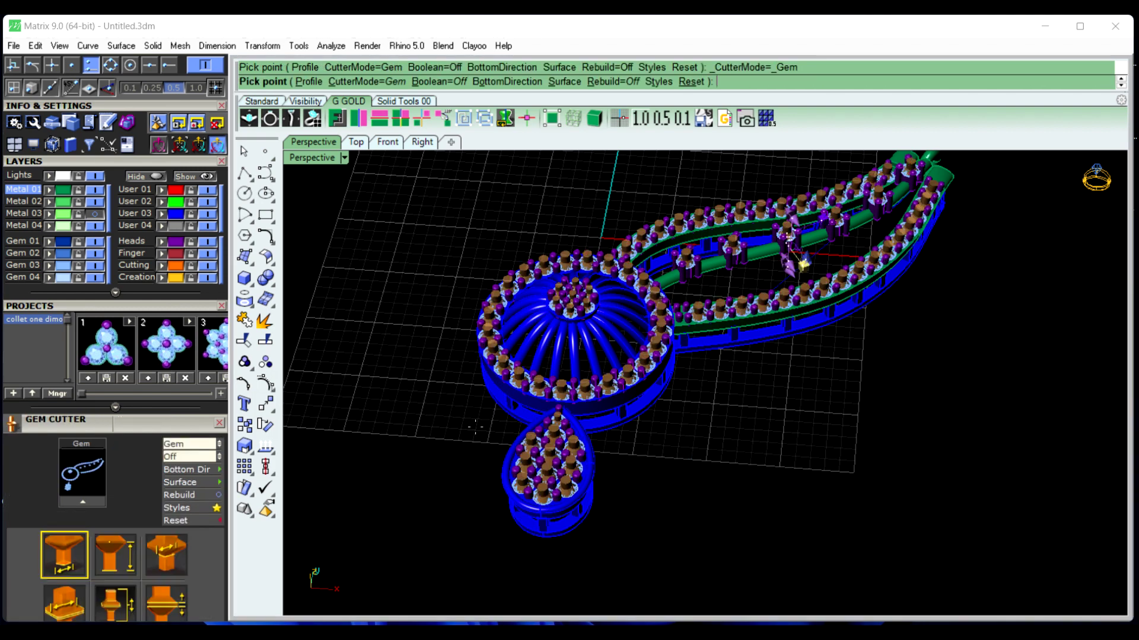
Set the gem cutters' lower depth to -282% so they pass through the metal, and create them
right_click_drag(465, 468, 467, 358)
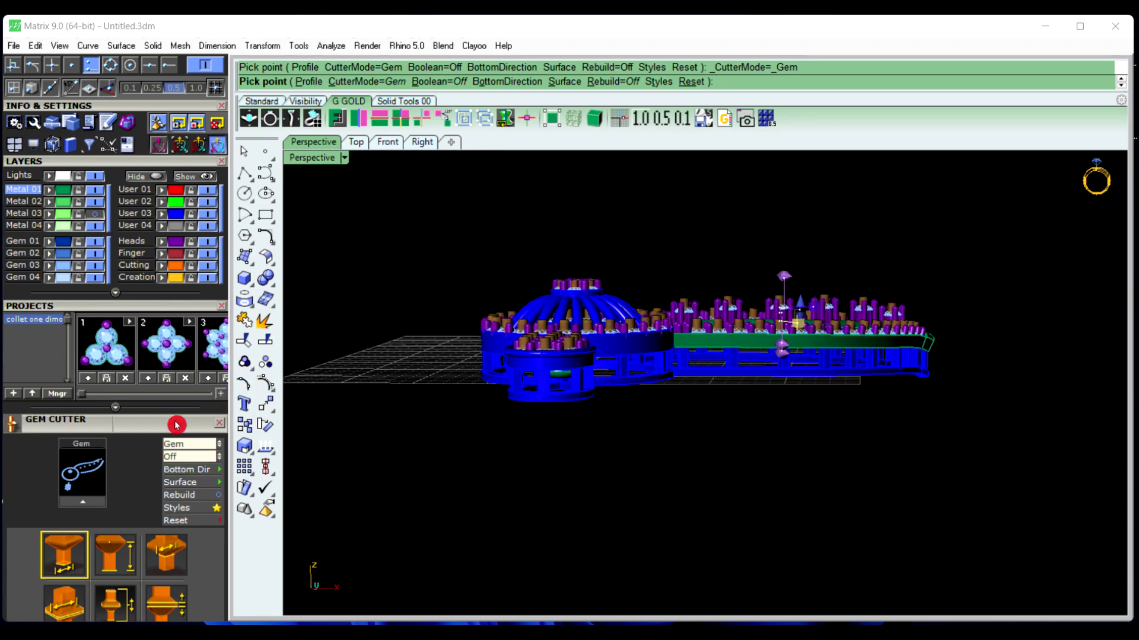
left_click_drag(176, 425, 190, 297)
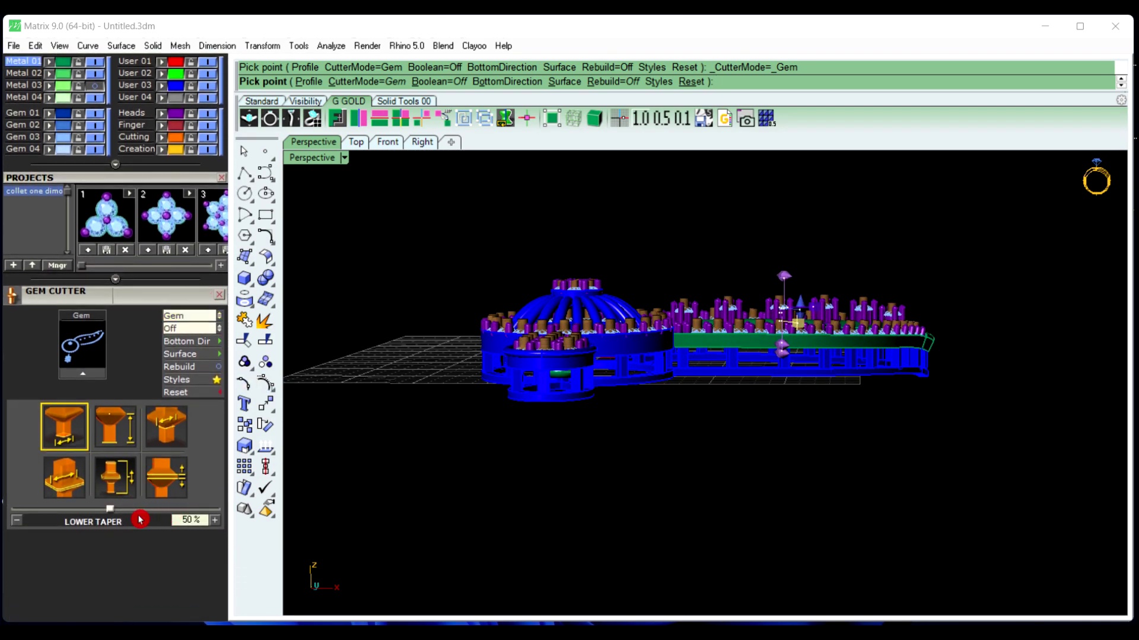
left_click(114, 439)
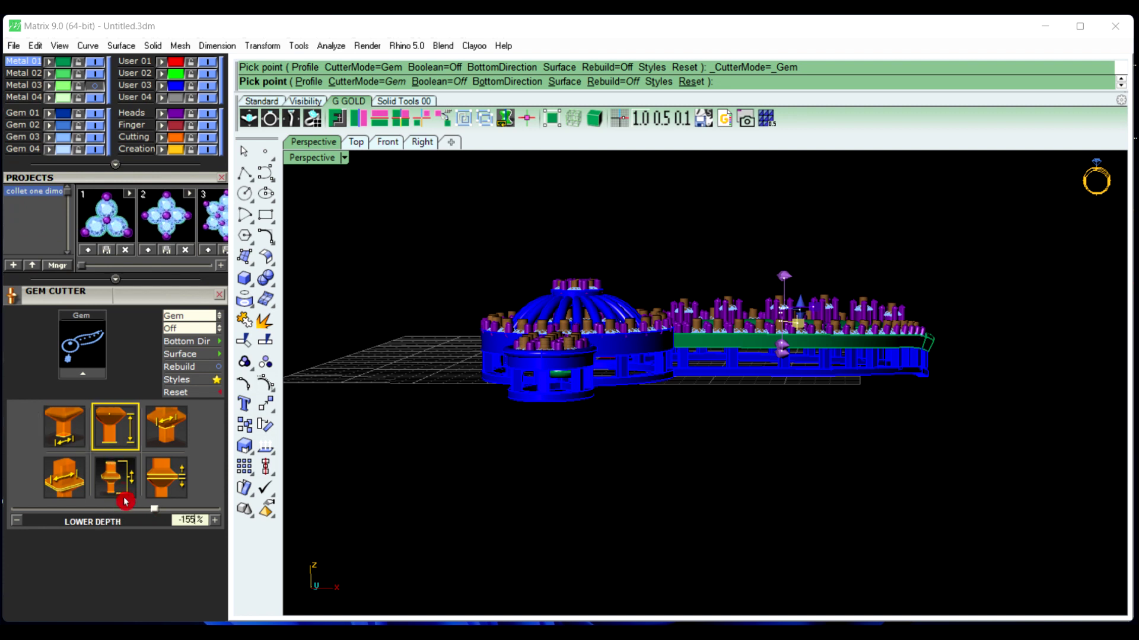
left_click_drag(157, 518, 103, 518)
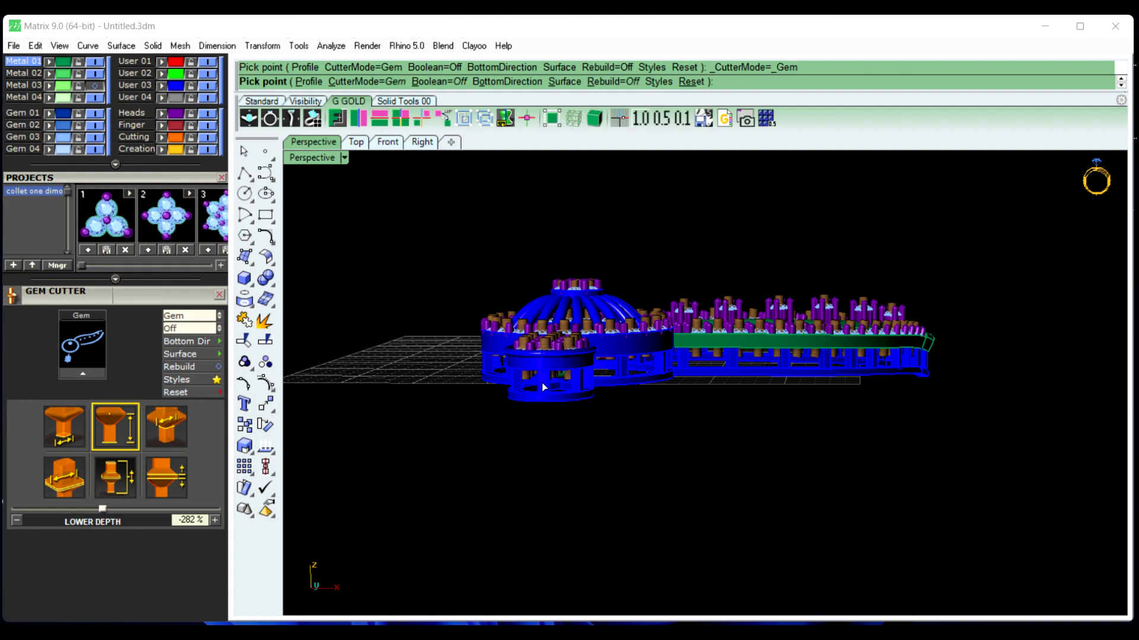
scroll(543, 387, "up", 5)
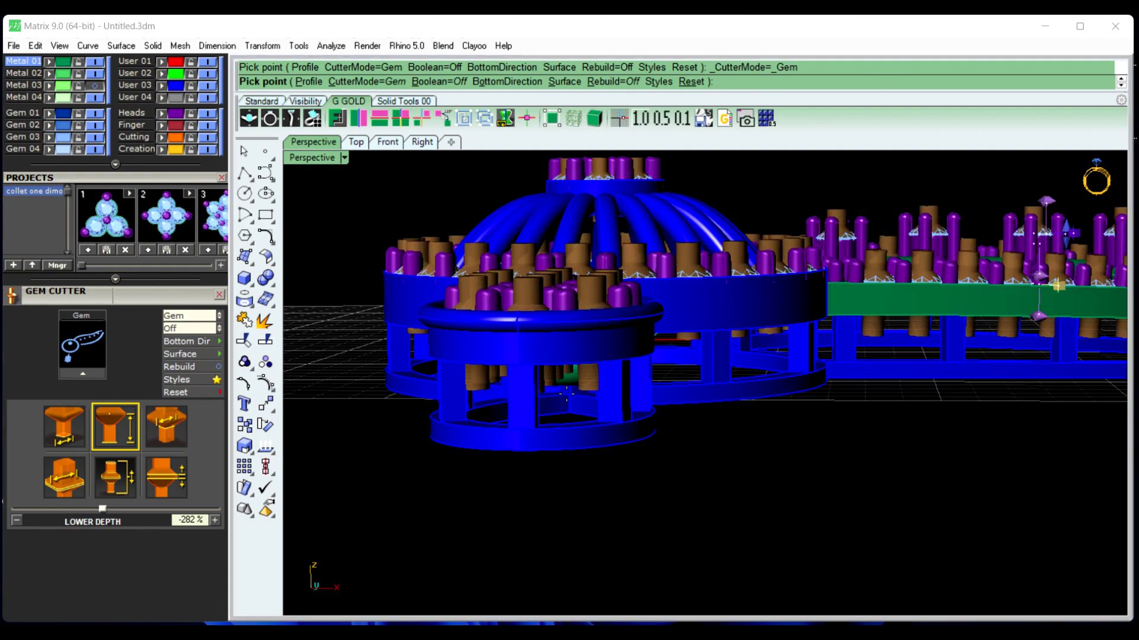
scroll(566, 392, "down", 2)
right_click_drag(566, 393, 690, 458)
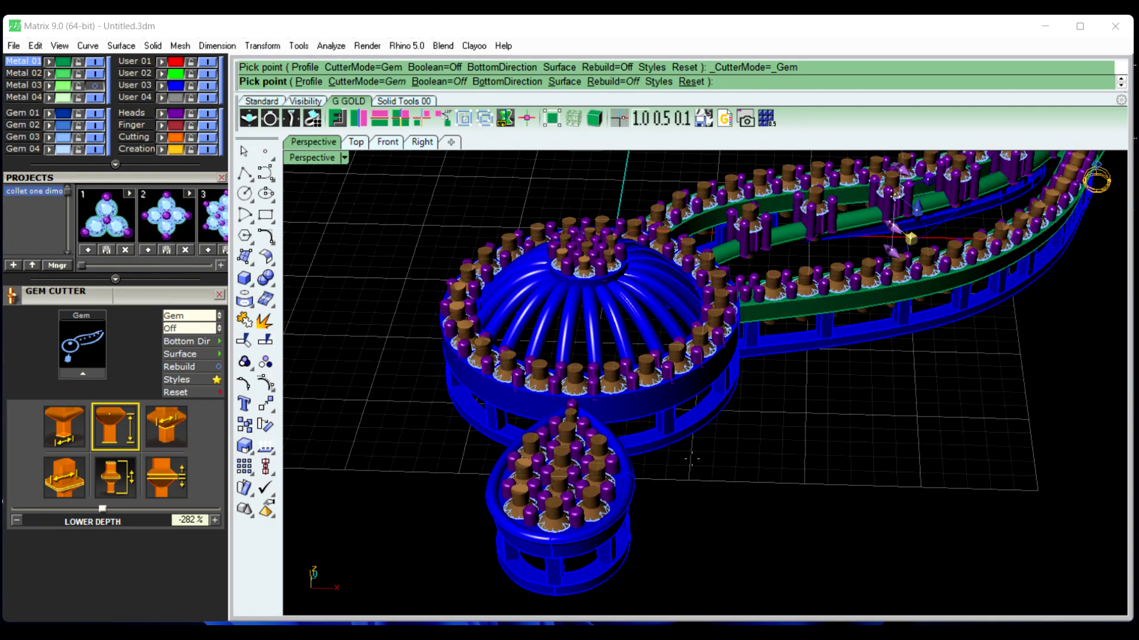
right_click(717, 460)
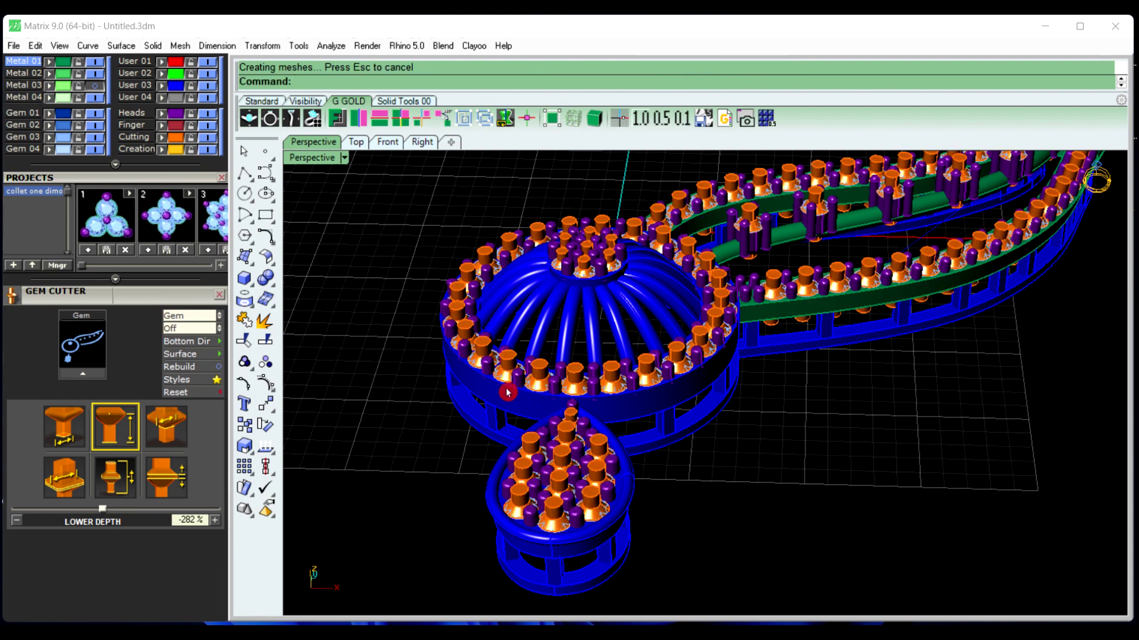
Undo the last Boolean difference
scroll(507, 393, "down", 3)
right_click_drag(633, 396, 423, 443)
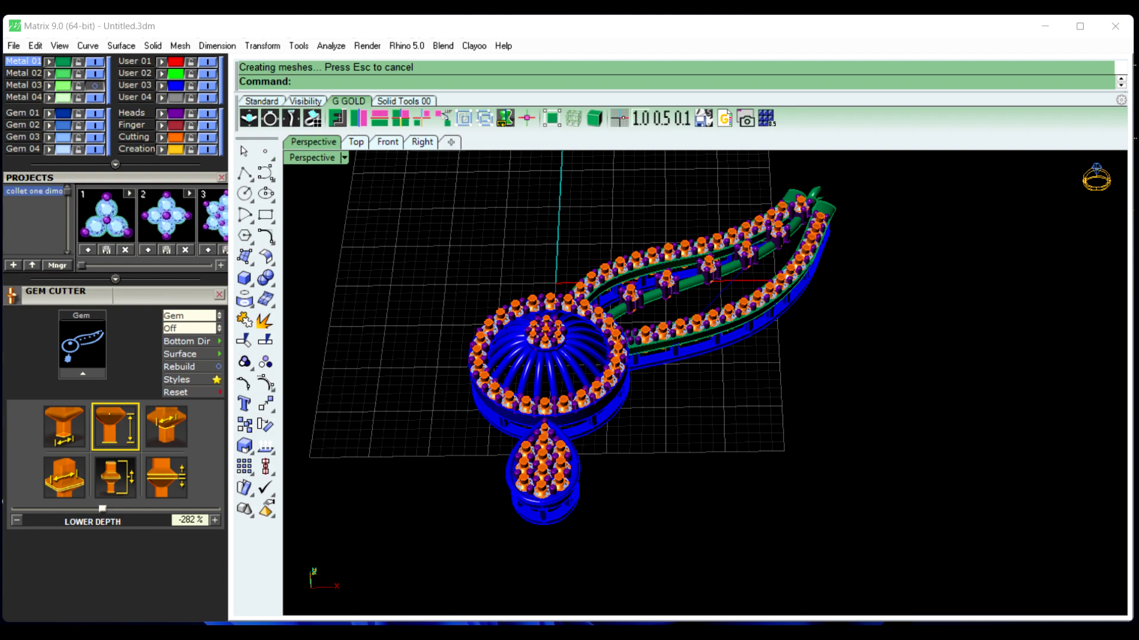
key("ctrl+z")
Subtract the gem cutters from both wing bands, the dome's rim and centre plate, and the drop's plate with a Boolean difference
scroll(800, 332, "up", 6)
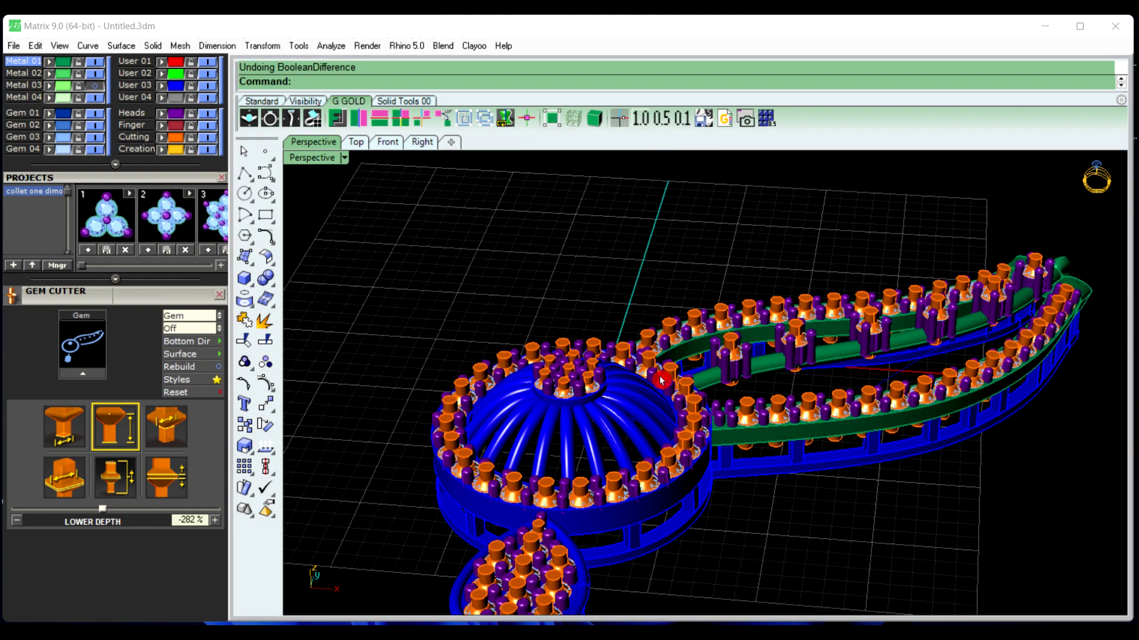
left_click(723, 320)
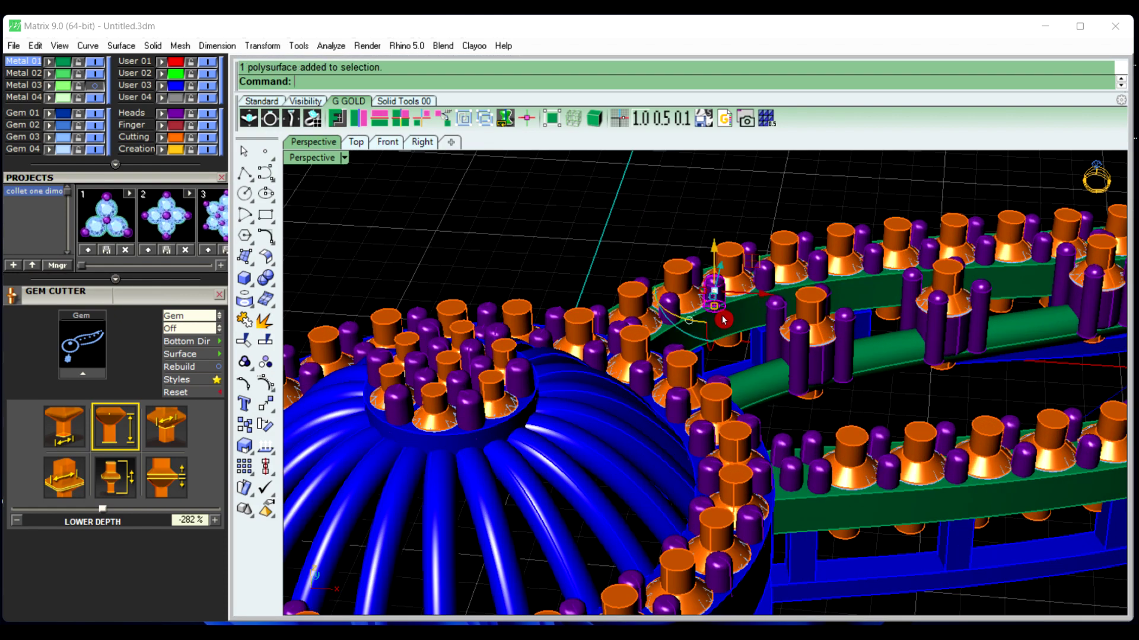
left_click(642, 245)
left_click(727, 325)
scroll(727, 323, "down", 4)
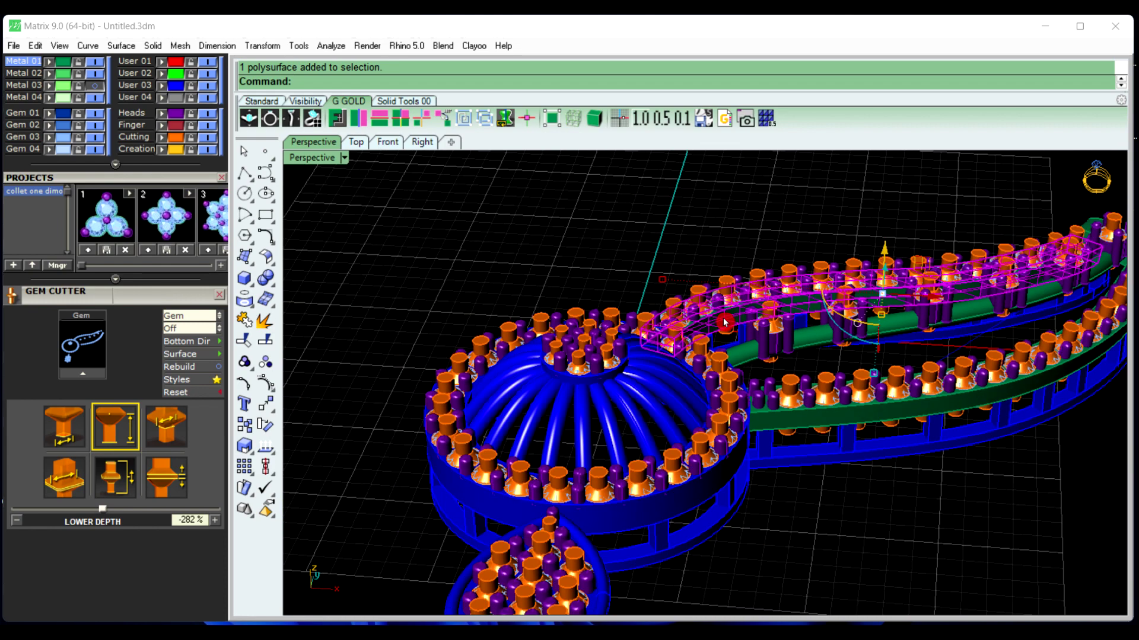
left_click(804, 431, "shift")
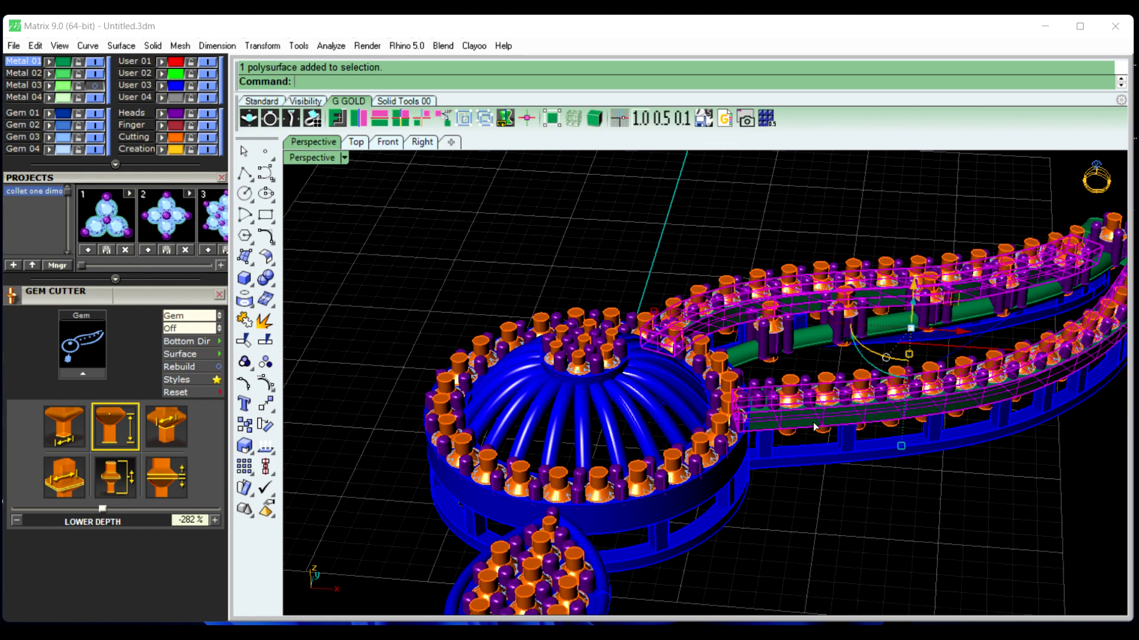
left_click(726, 485, "shift")
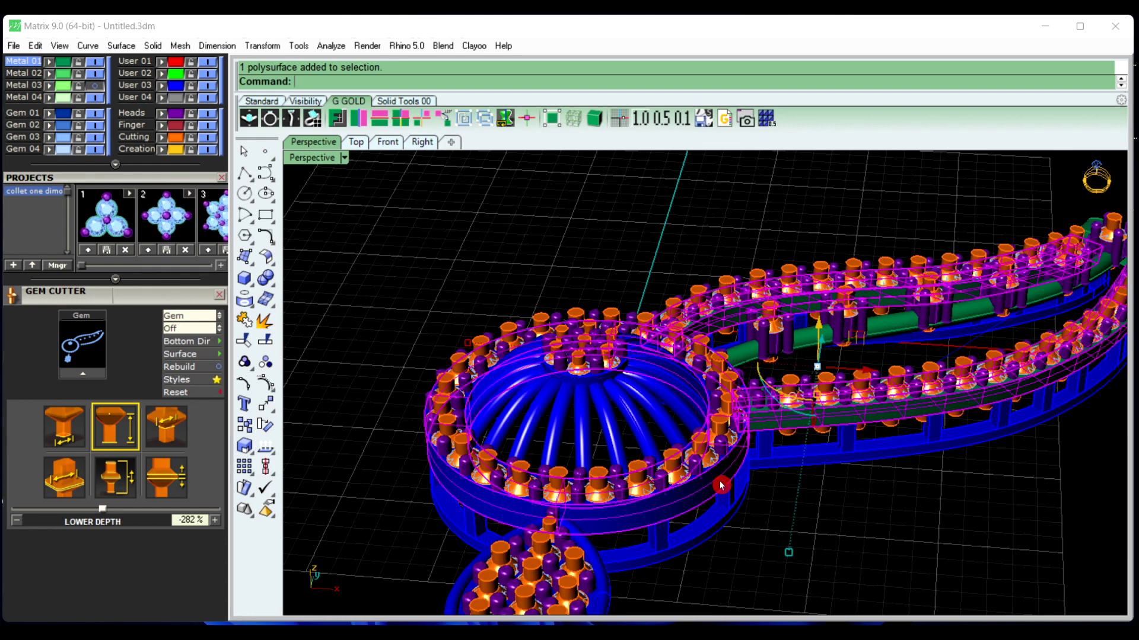
left_click(601, 381, "shift")
left_click(655, 425)
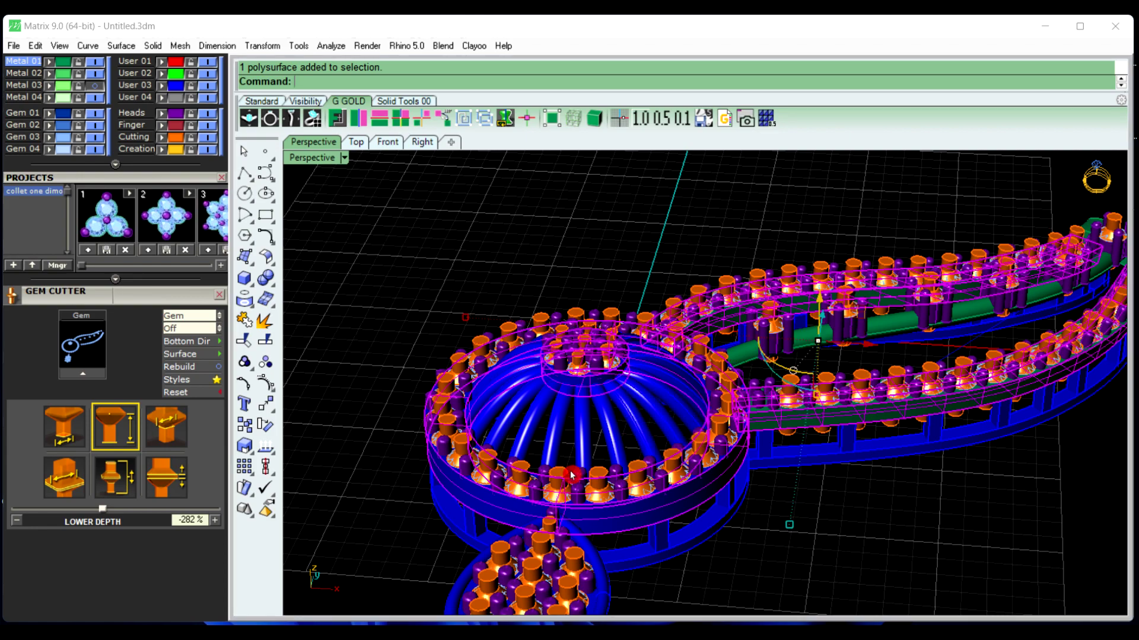
scroll(602, 386, "down", 3)
scroll(602, 504, "up", 6)
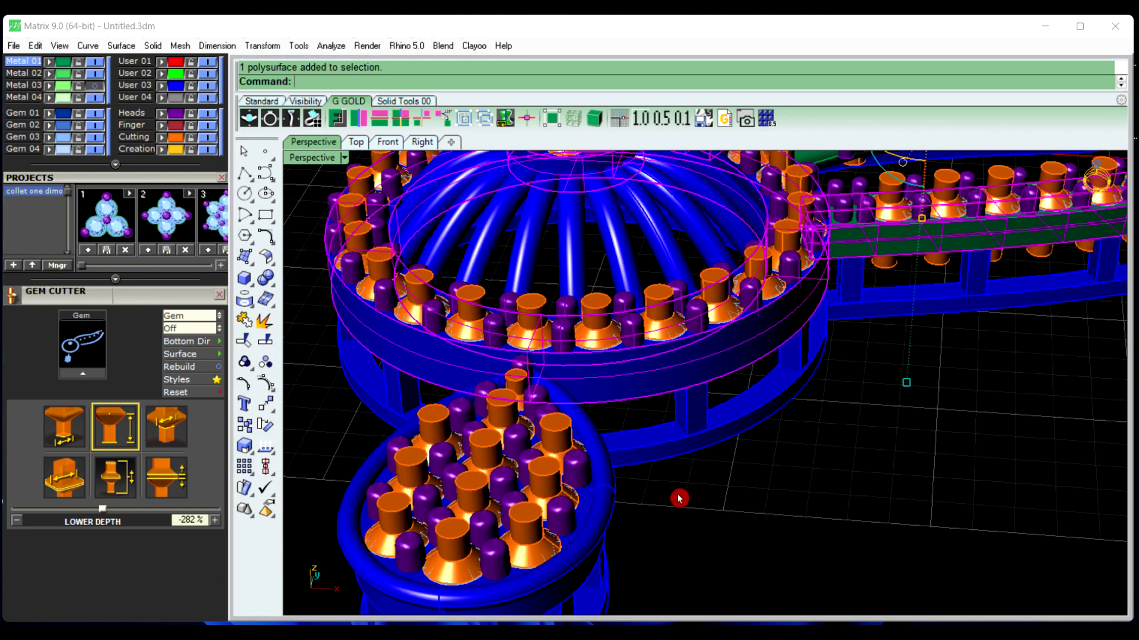
scroll(679, 498, "down", 3)
scroll(688, 518, "up", 6)
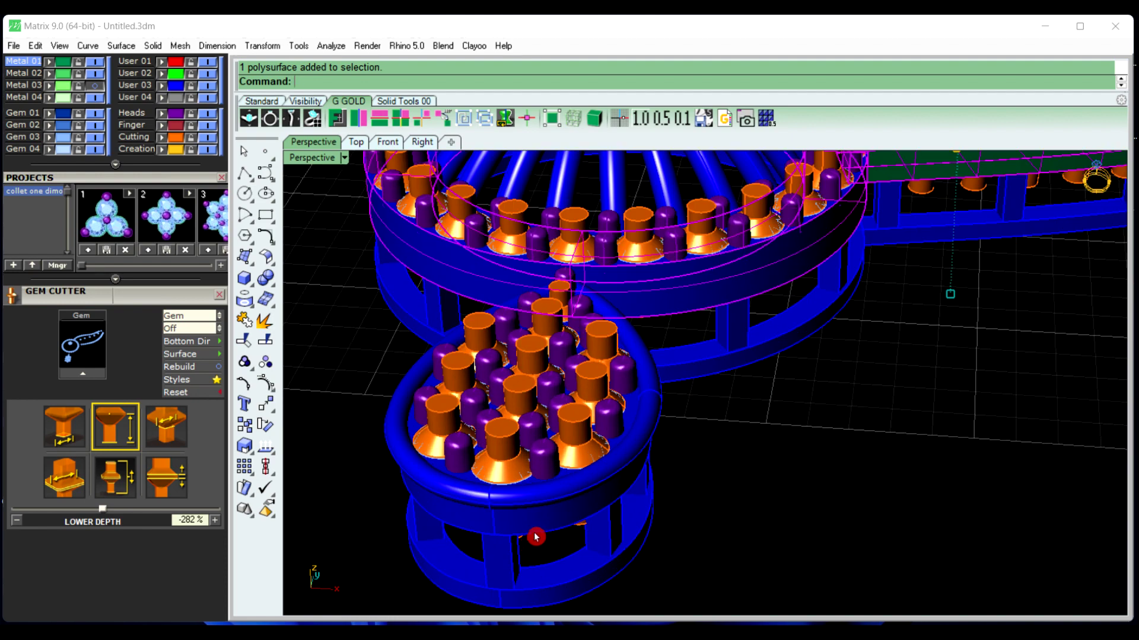
left_click(540, 526, "shift")
scroll(618, 510, "down", 5)
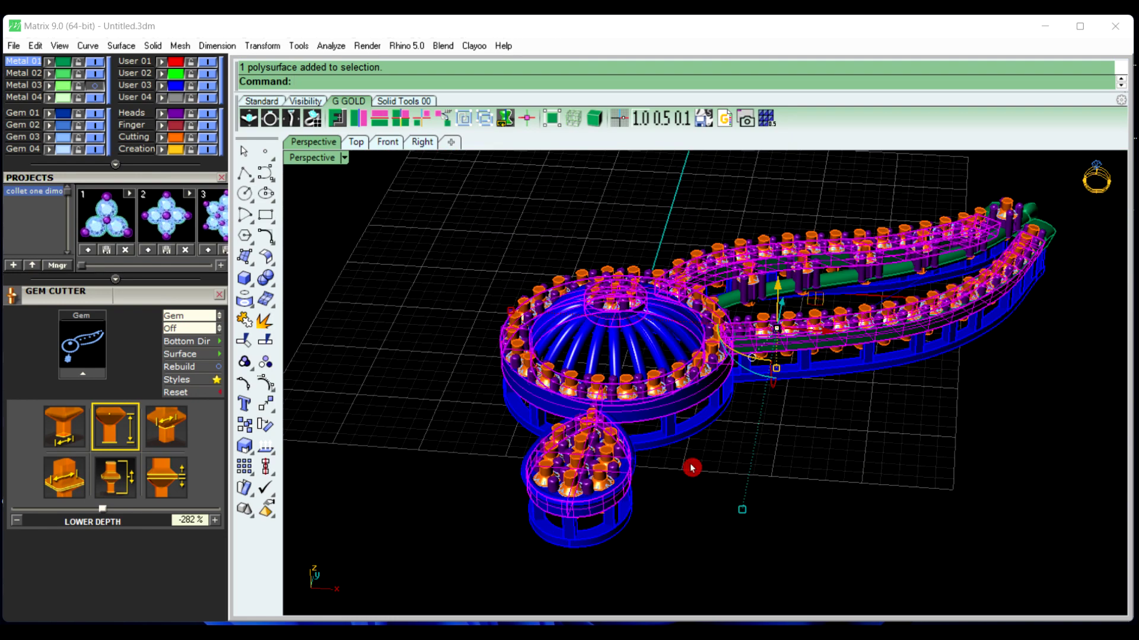
left_click(271, 290)
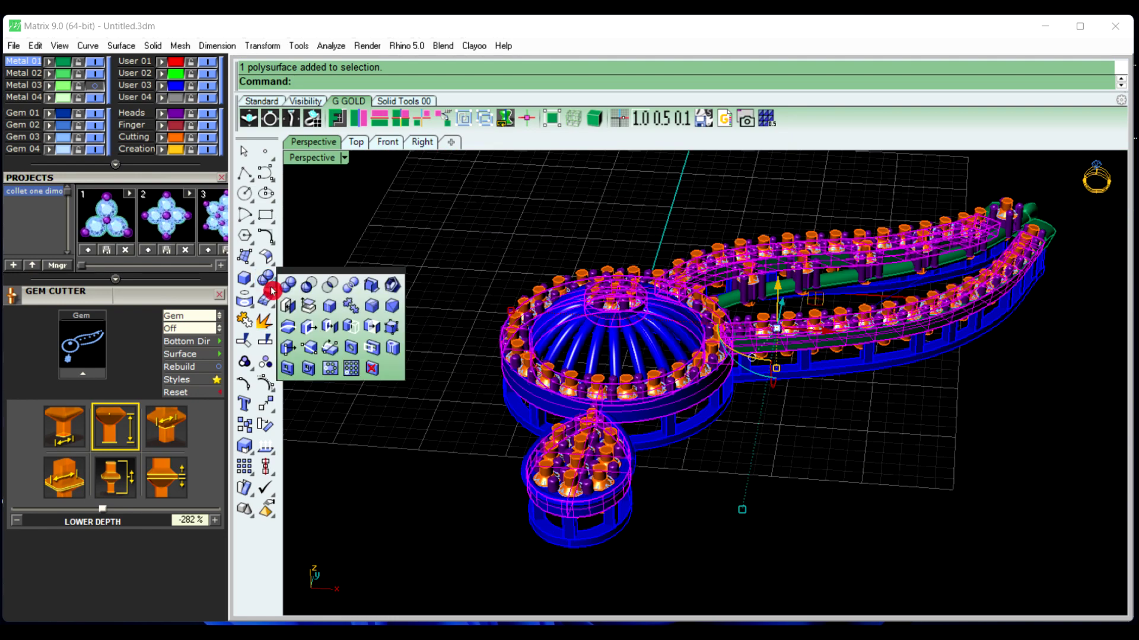
left_click(310, 289)
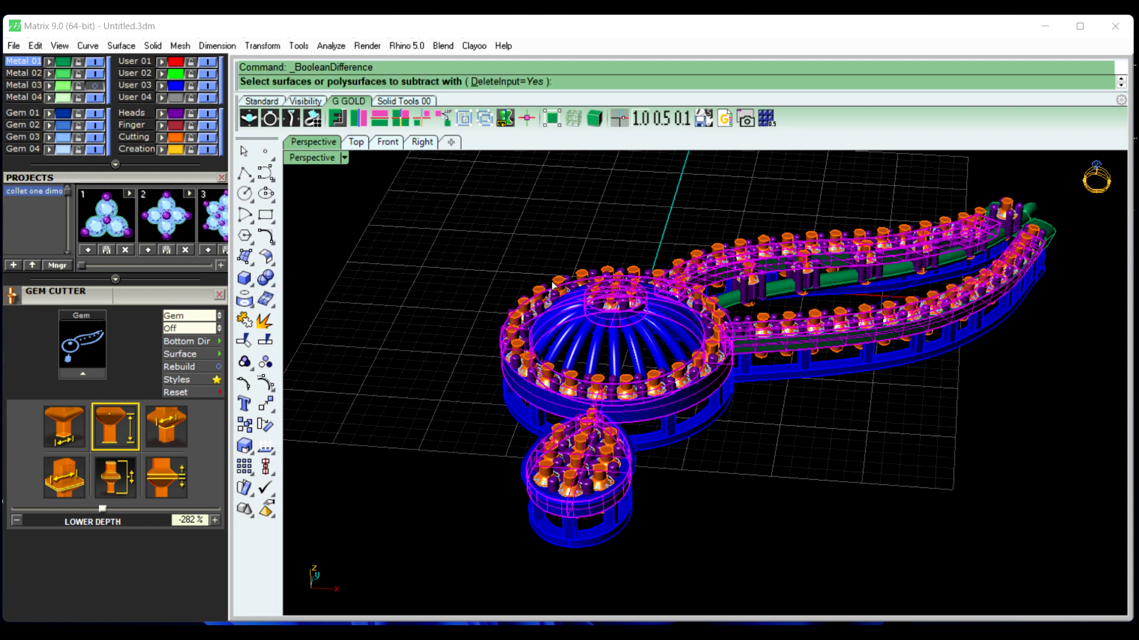
left_click(552, 284)
key("Return")
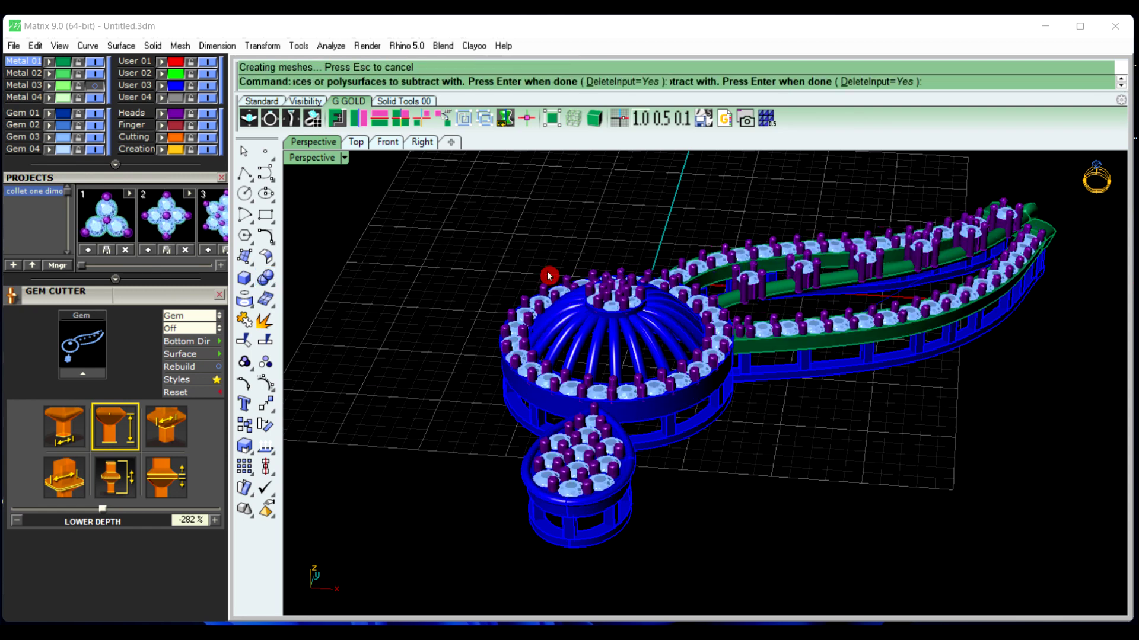
Examine the gem holes cut through the metal from the pendant's underside, and check the whole piece from above
right_click_drag(666, 465, 730, 424)
scroll(677, 378, "down", 1)
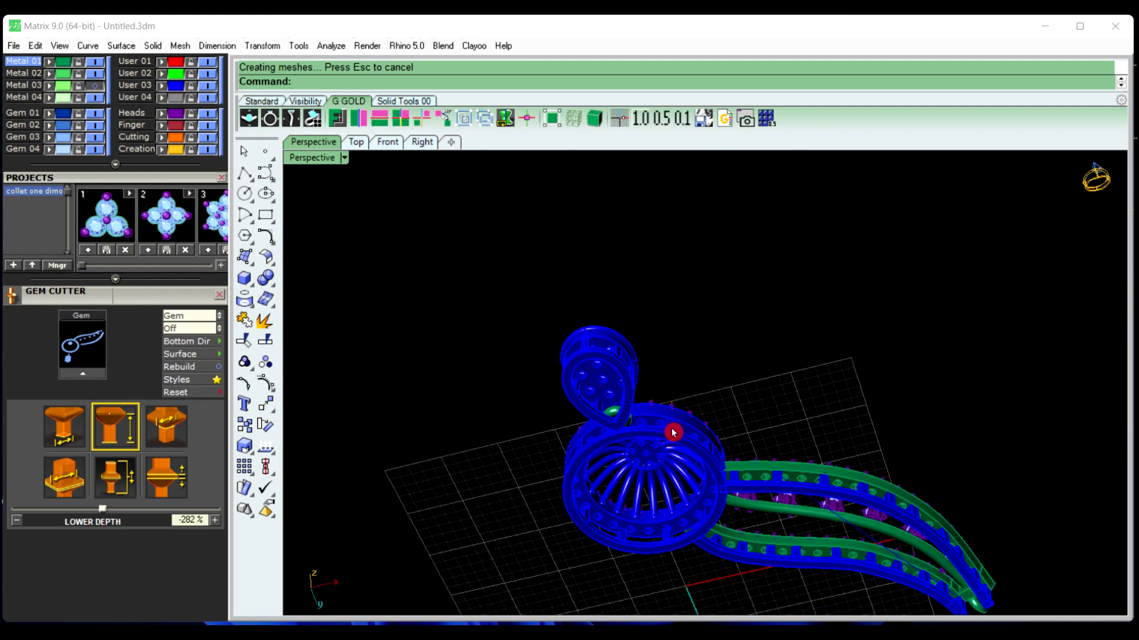
scroll(666, 511, "up", 7)
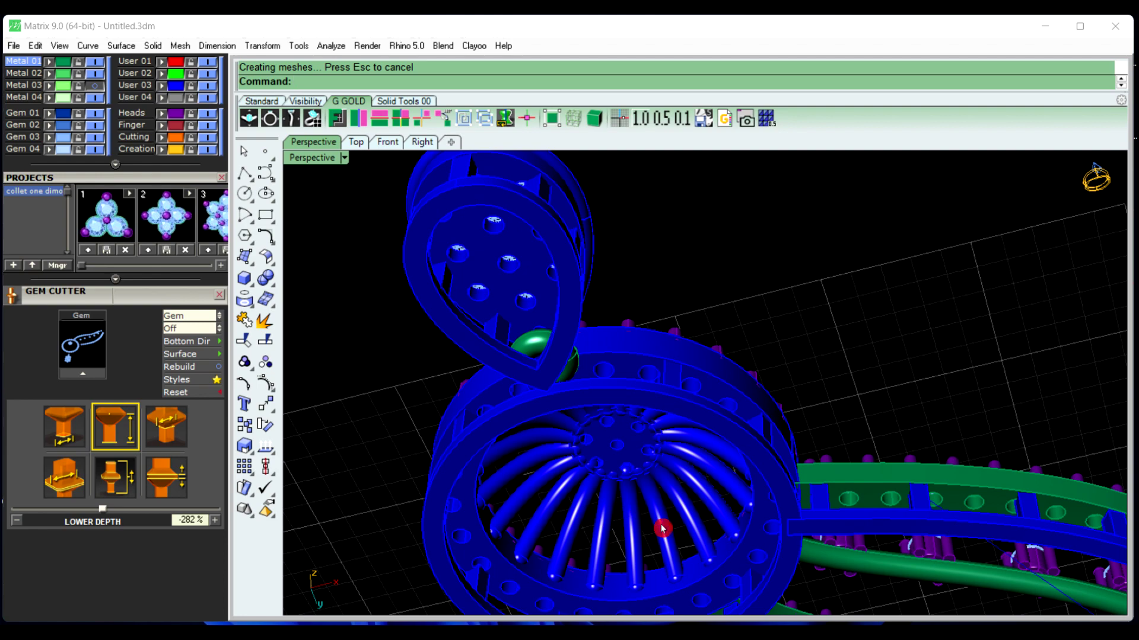
scroll(663, 445, "down", 4)
right_click_drag(664, 445, 709, 522)
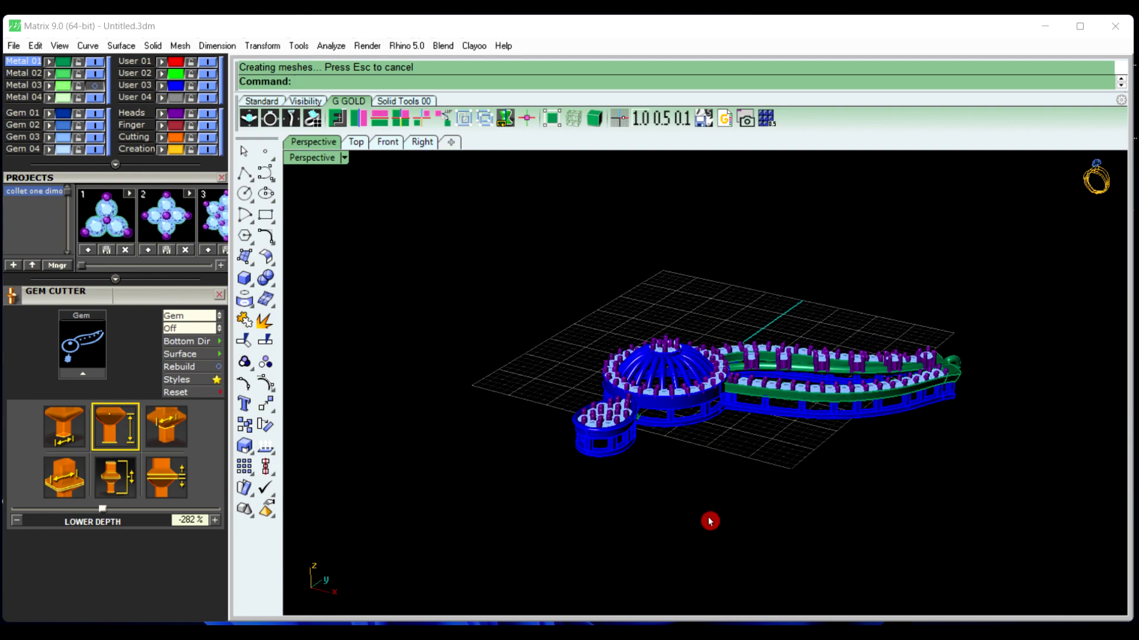
scroll(710, 521, "down", 2)
right_click_drag(763, 460, 777, 553)
scroll(769, 375, "up", 2)
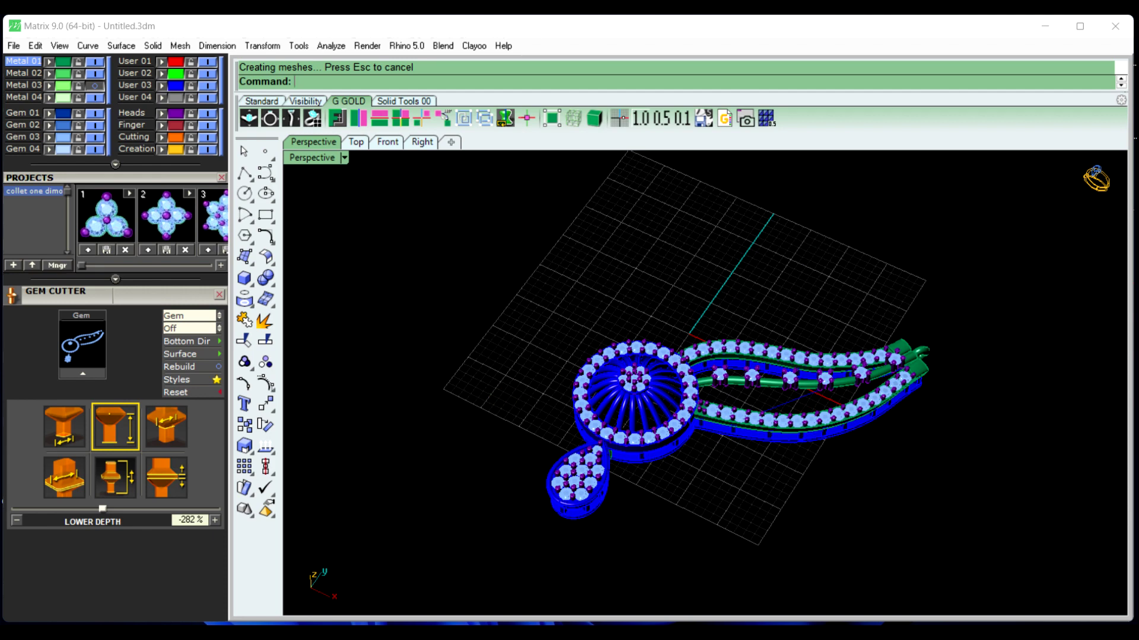
Mirror the complete wing with its gems, prongs and bands to the opposite side of the round centrepiece
left_click(1112, 546)
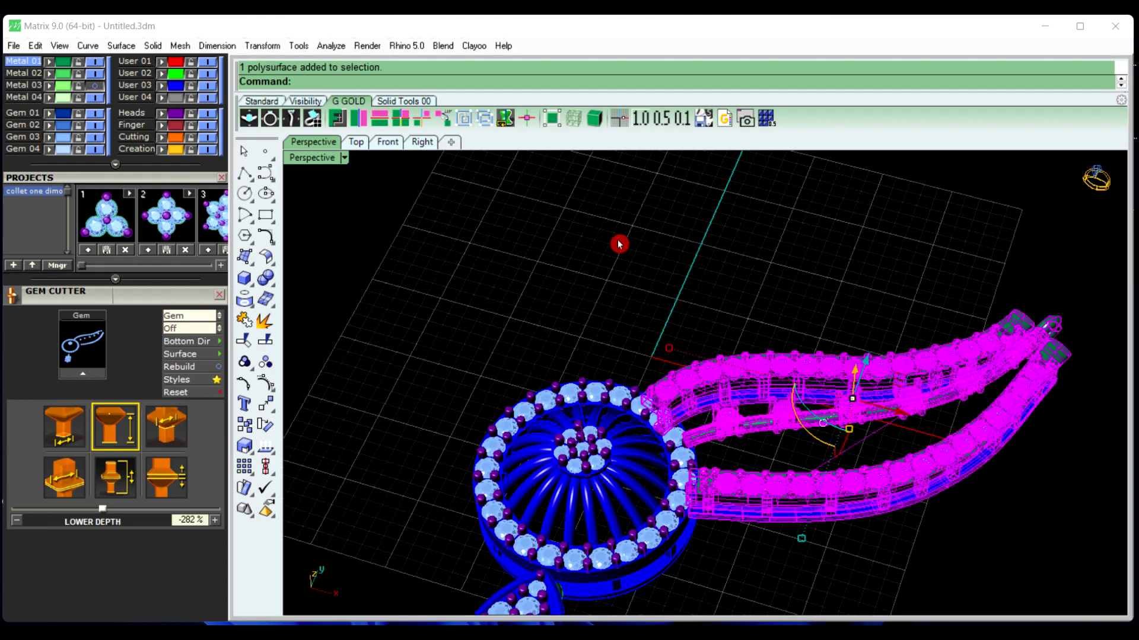
left_click(314, 118)
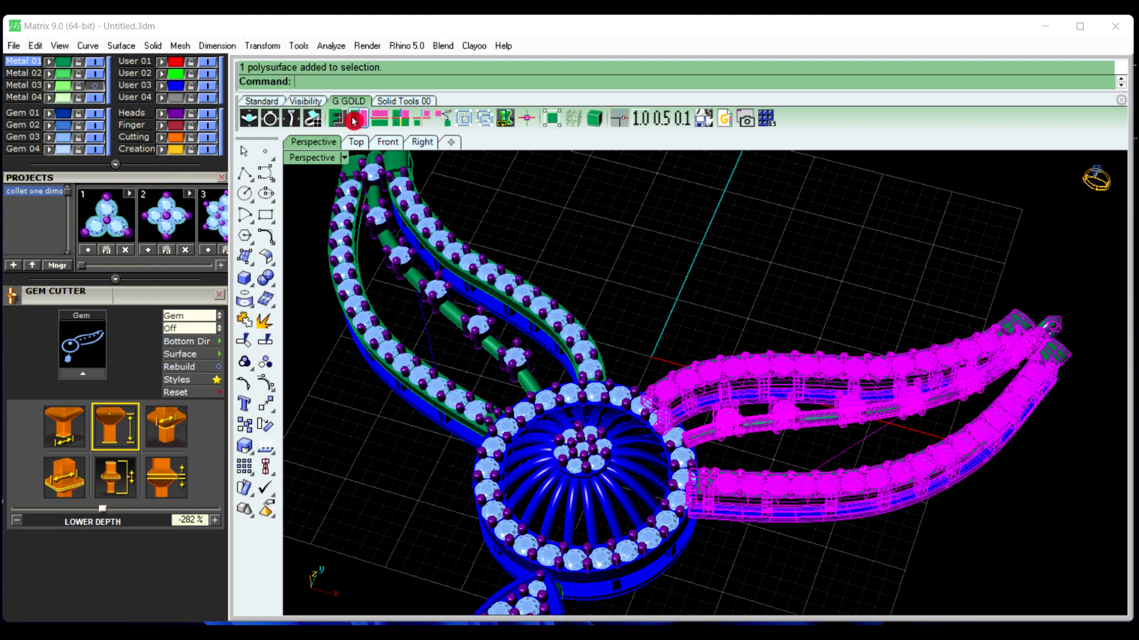
left_click(691, 296)
scroll(707, 301, "down", 5)
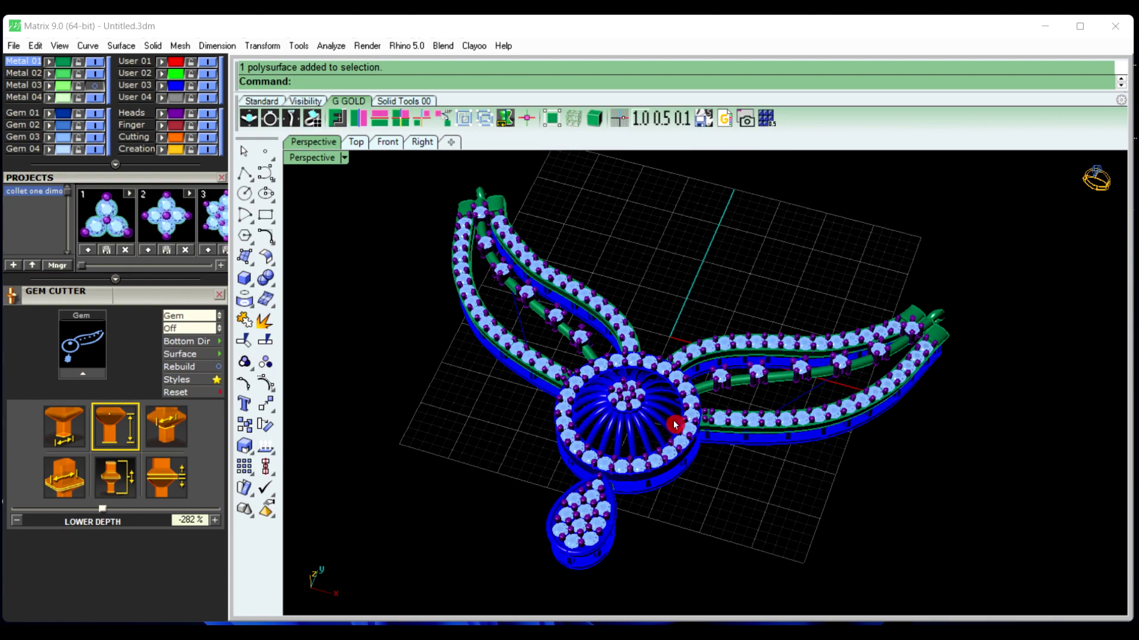
right_click_drag(676, 425, 778, 537)
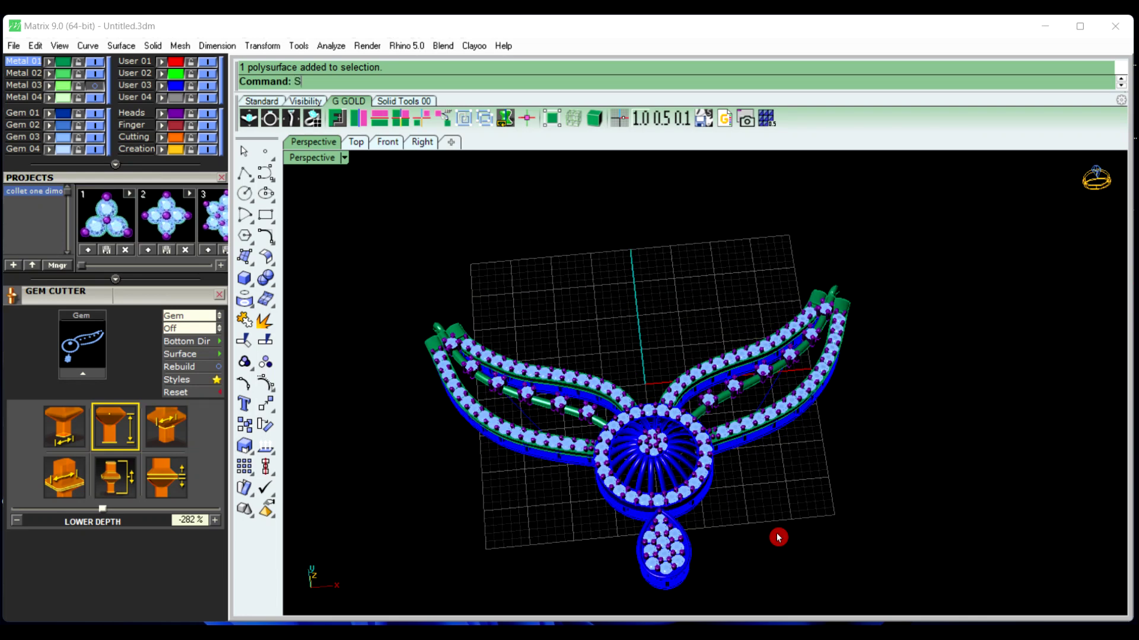
Select all the curves in the model with SelCrv and delete them
type("l")
type("crv")
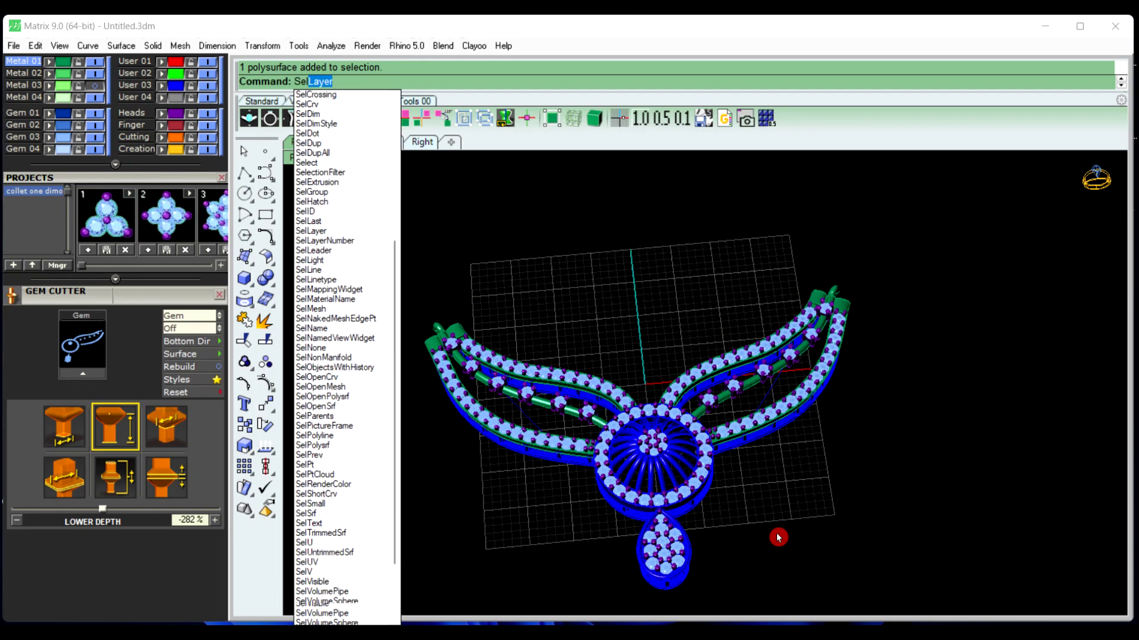
key("Return")
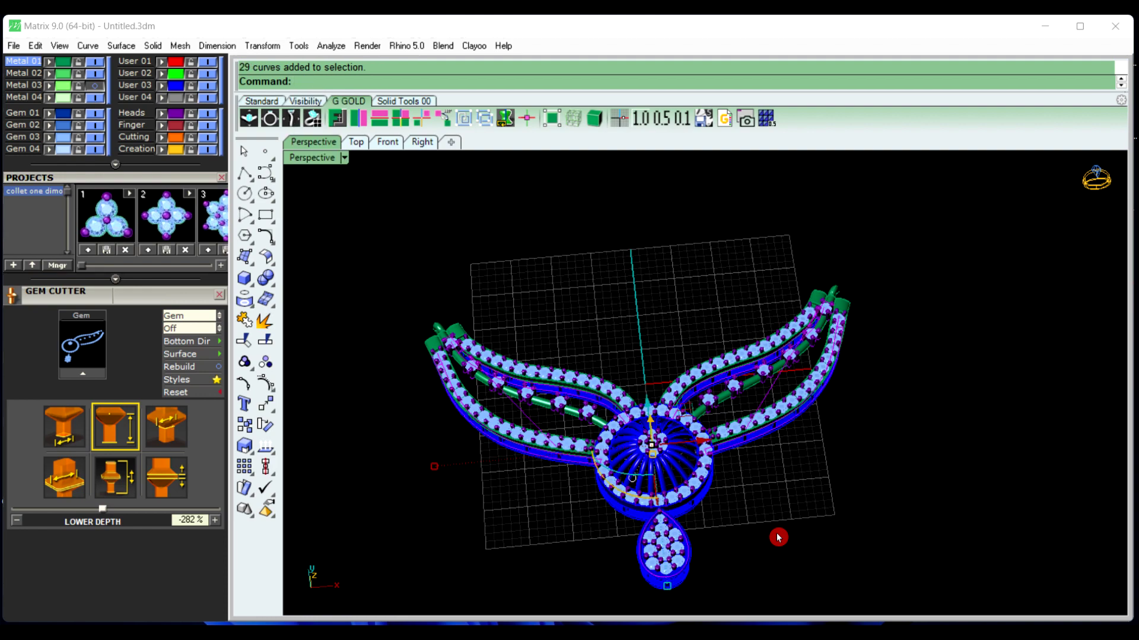
key("Delete")
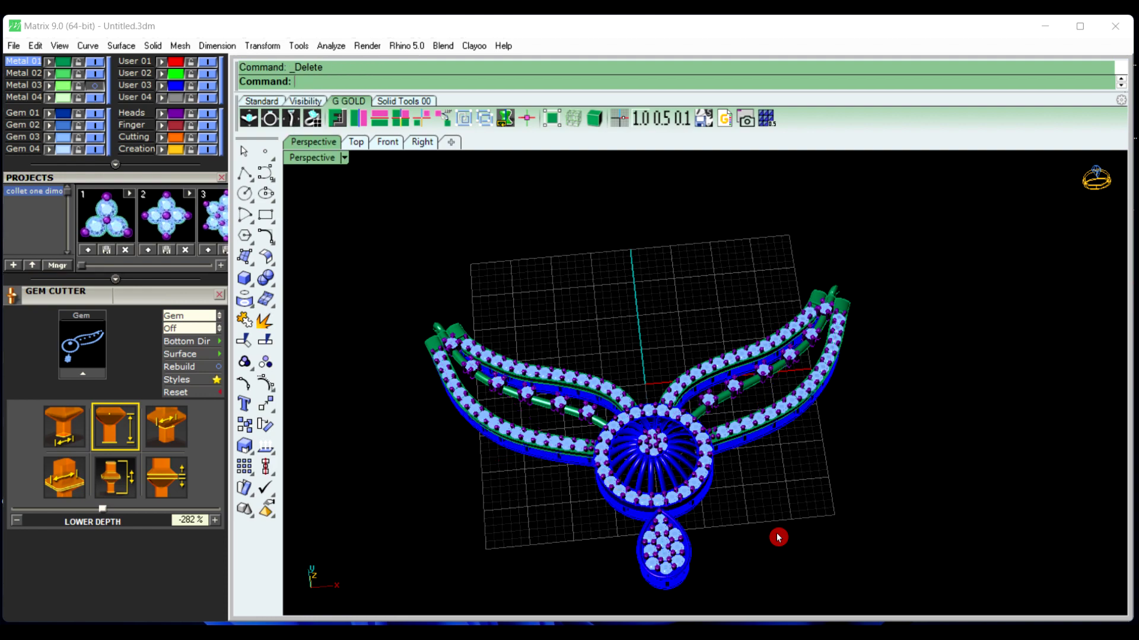
Delete the reference photo beside the necklace pendant
scroll(718, 445, "up", 3)
right_click_drag(719, 440, 691, 490)
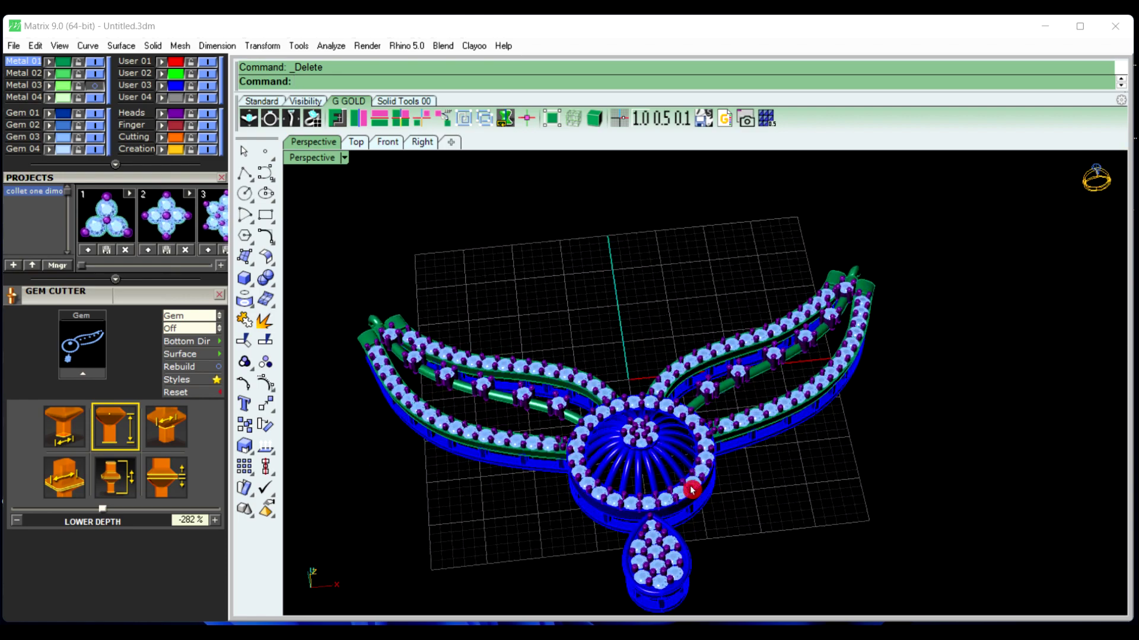
scroll(588, 457, "down", 4)
right_click_drag(792, 467, 757, 504)
scroll(671, 506, "down", 4)
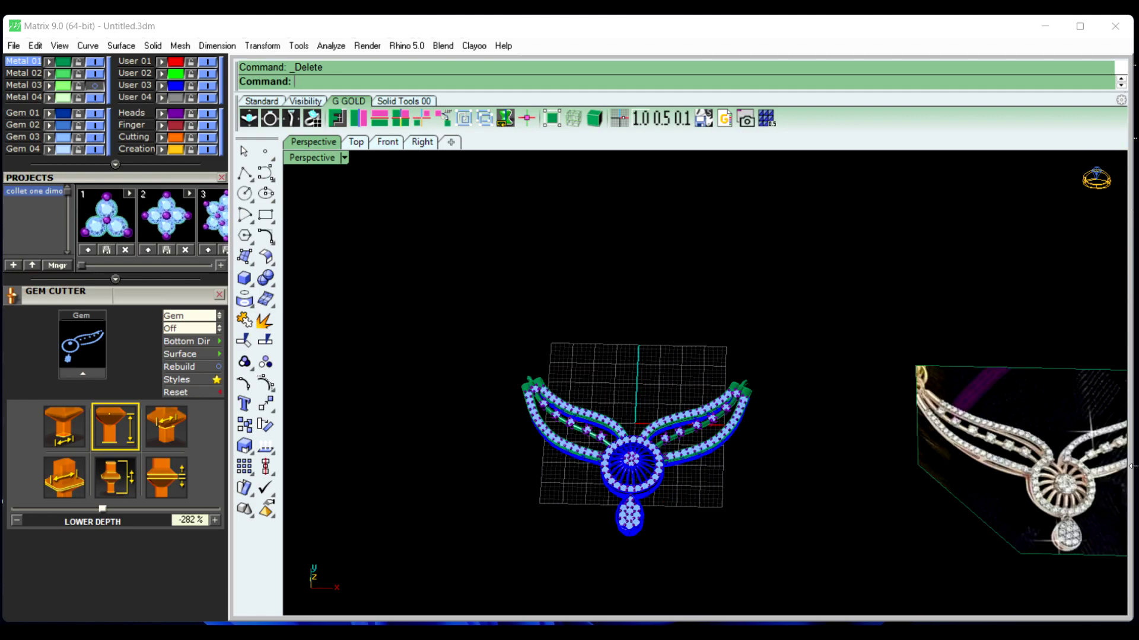
left_click(1022, 475)
key("Delete")
scroll(778, 399, "down", 2)
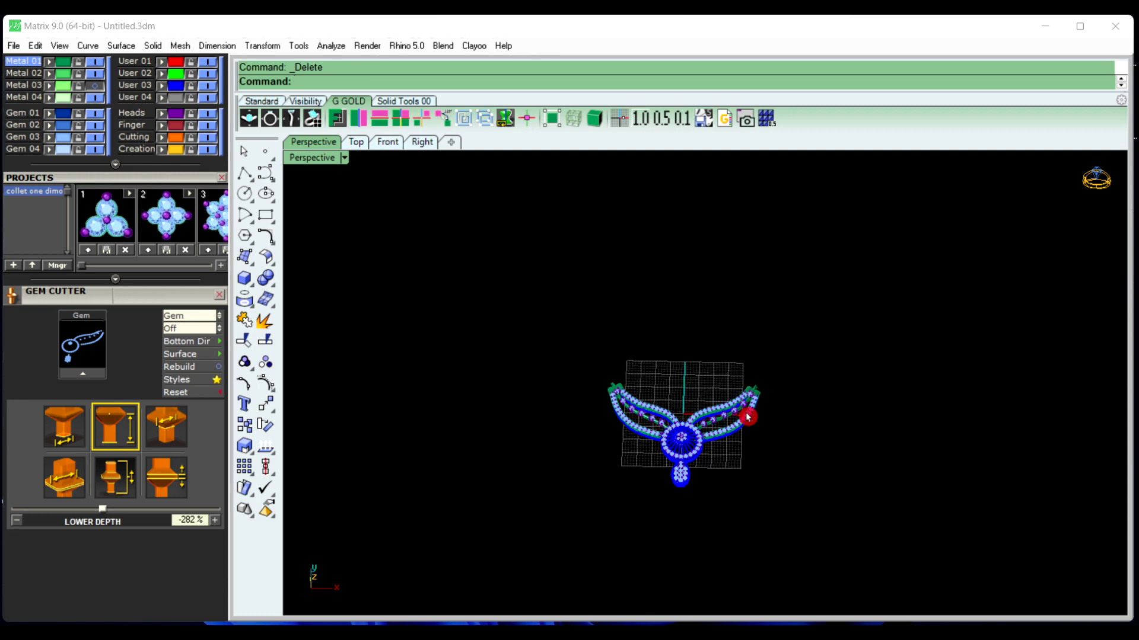
Hide the construction grid in the perspective view
right_click_drag(747, 417, 724, 473)
scroll(671, 468, "up", 5)
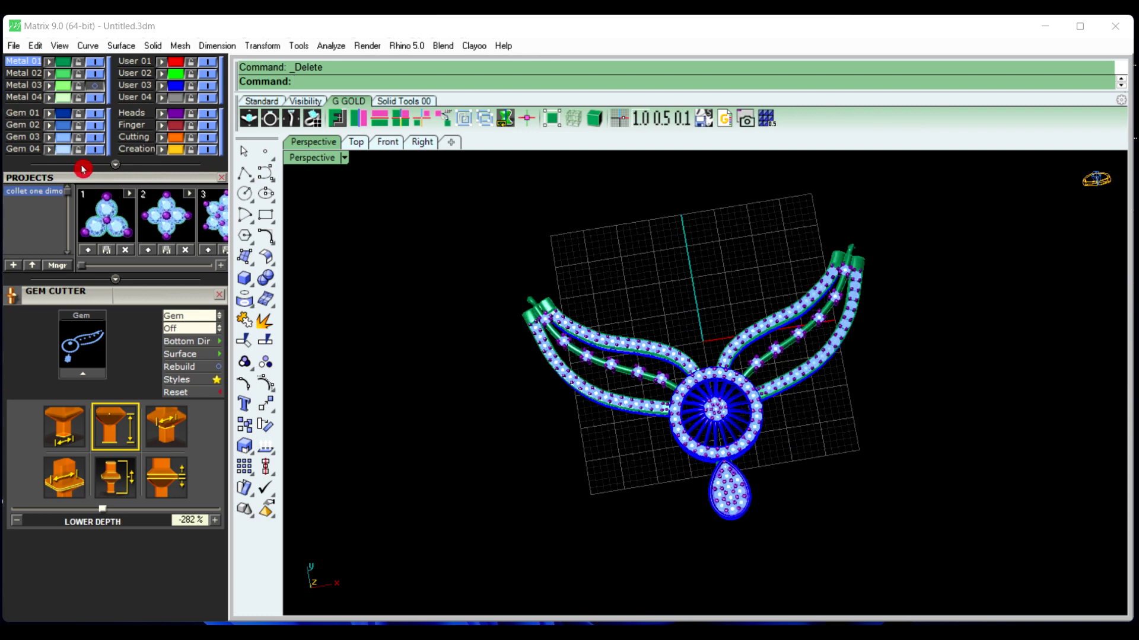
scroll(82, 169, "up", 5)
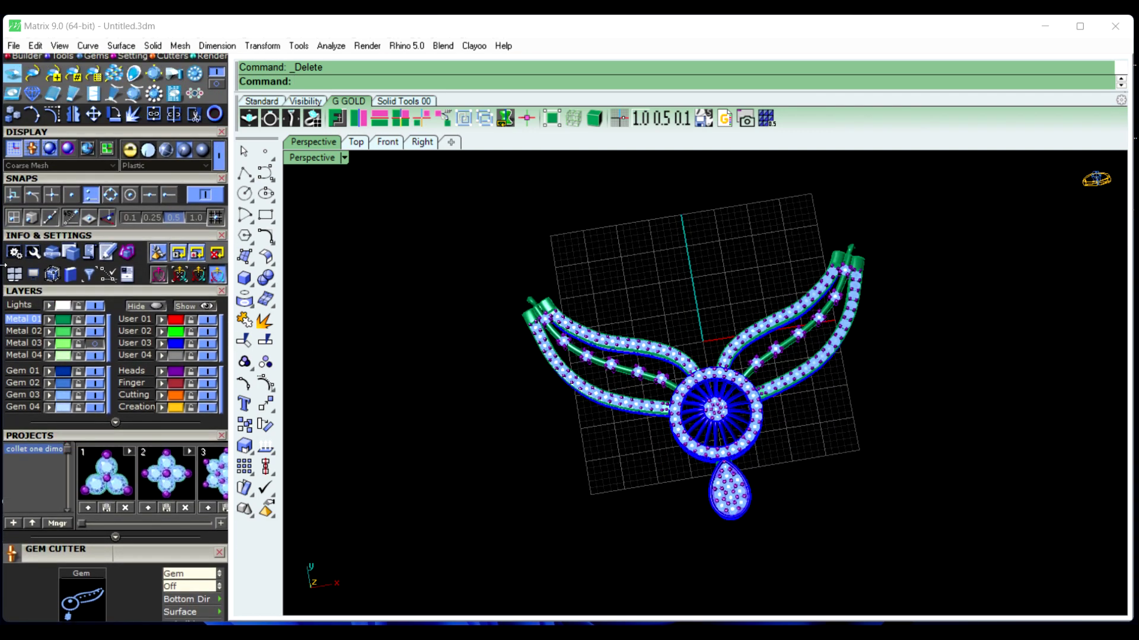
left_click(13, 149)
scroll(709, 346, "up", 5)
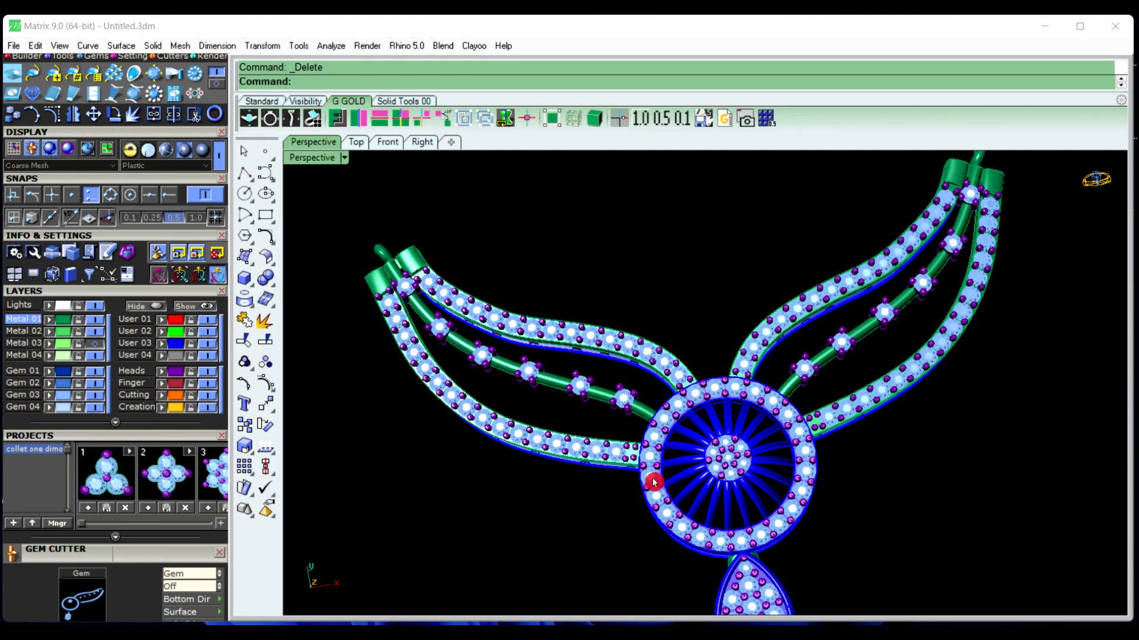
right_click_drag(653, 484, 751, 490)
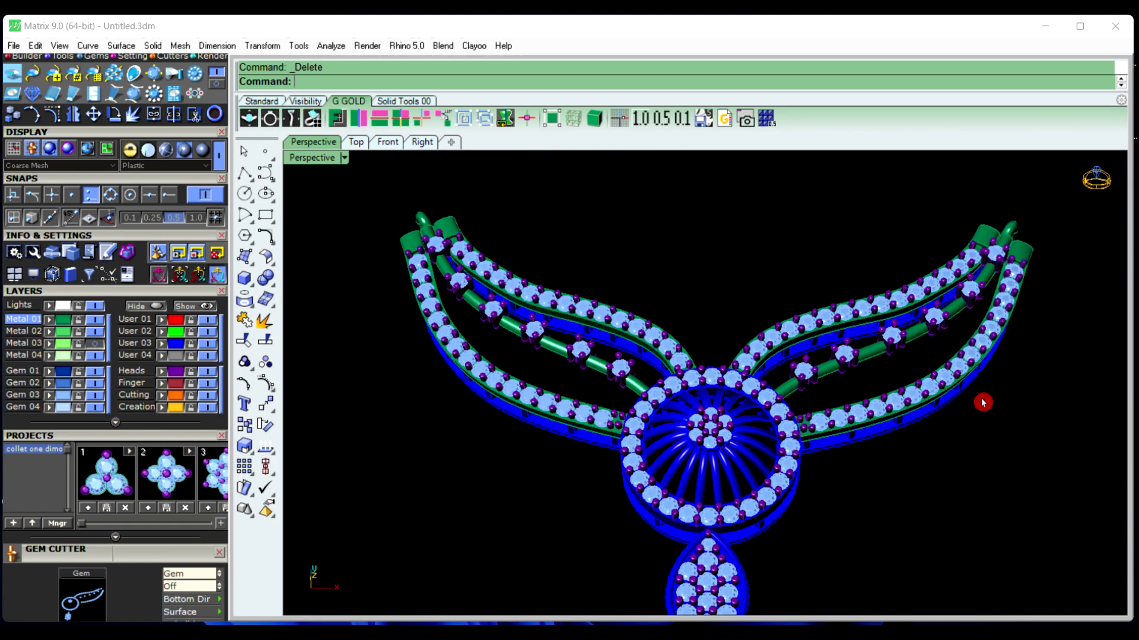
scroll(1074, 312, "up", 4)
scroll(989, 345, "down", 2)
right_click_drag(799, 336, 840, 325)
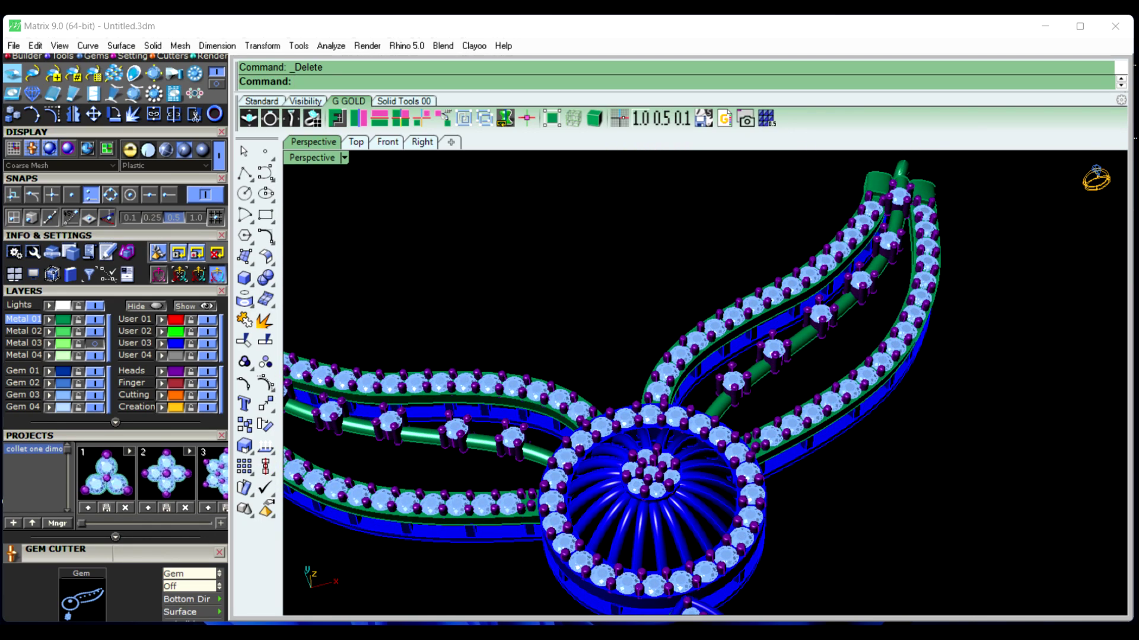
scroll(758, 449, "down", 3)
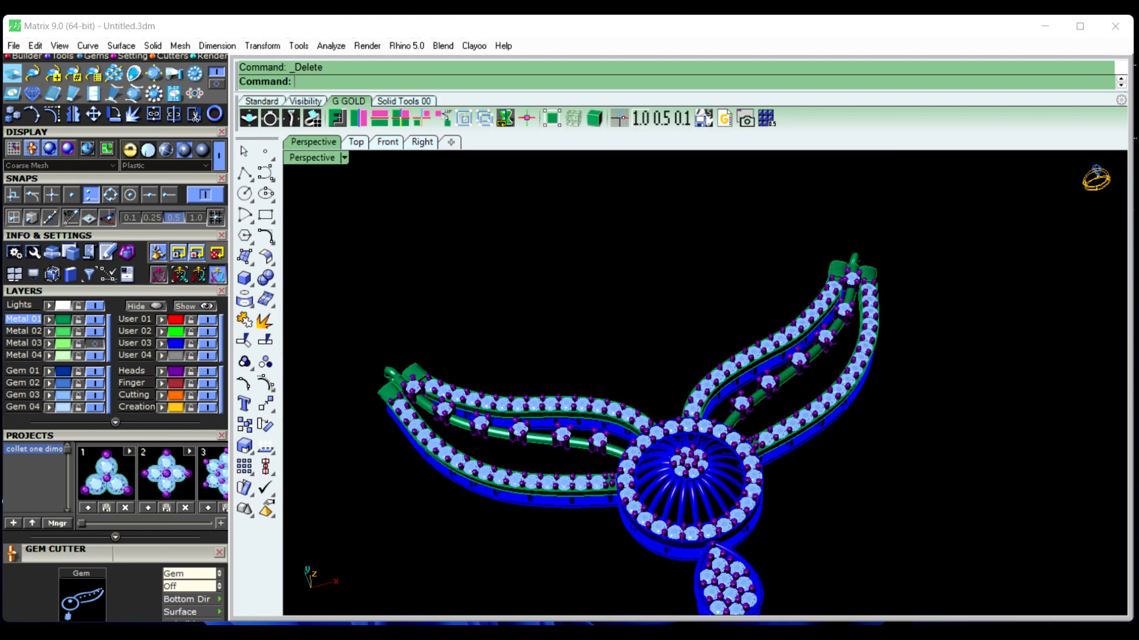